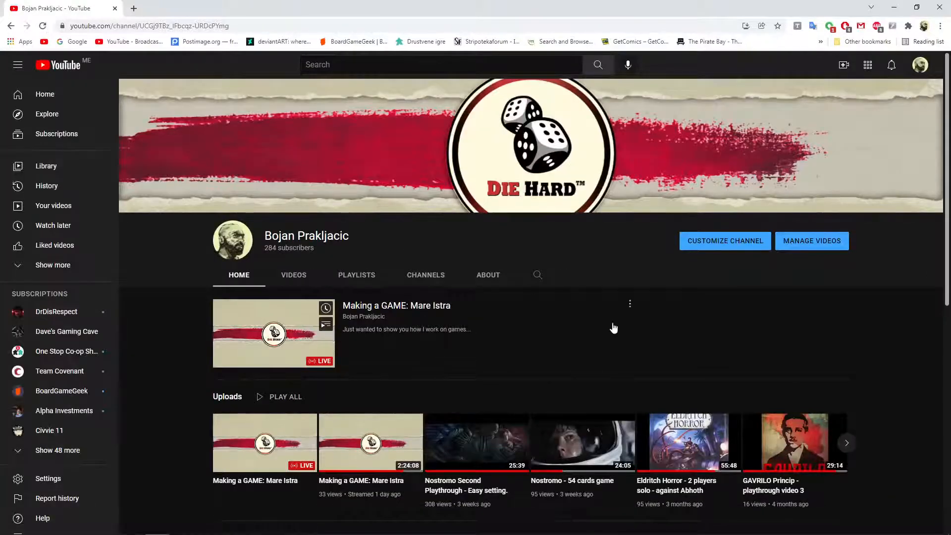
# Step: Open the live stream "Making a GAME: Mare Istra" and look over its video page
pyautogui.click(594, 353)
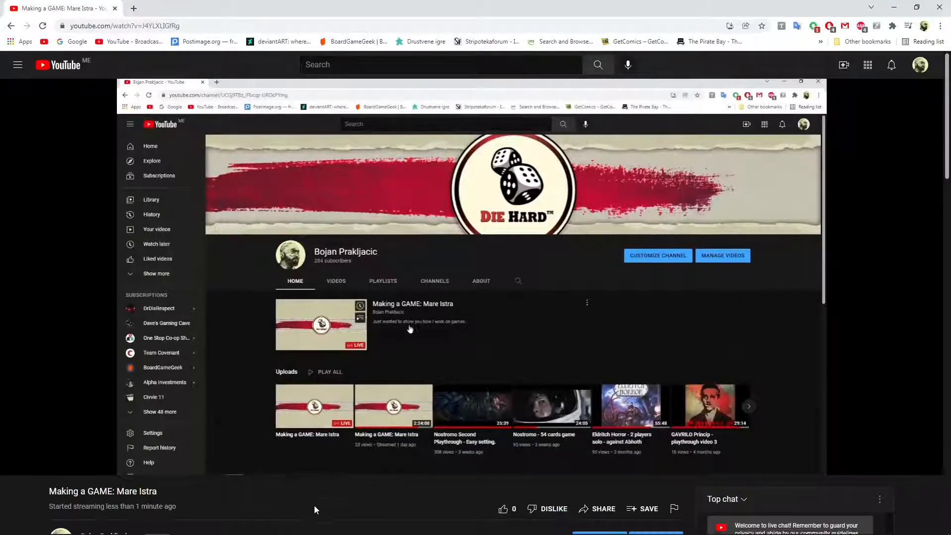
pyautogui.scroll(-4, 351, 474)
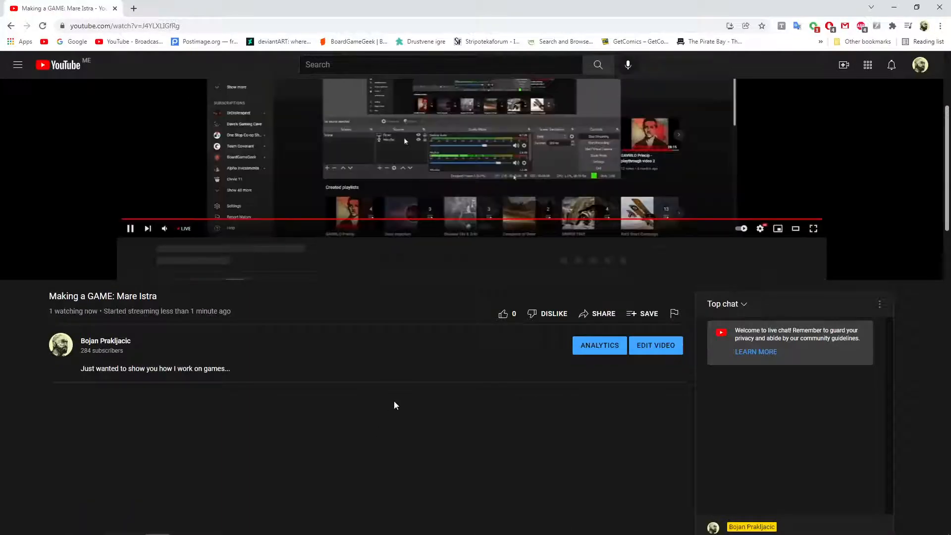
pyautogui.scroll(1, 474, 412)
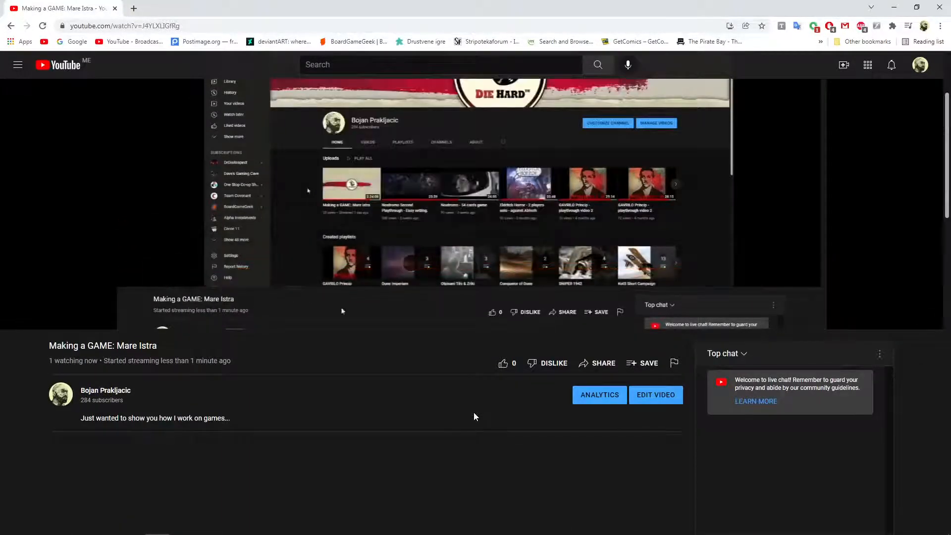
# Step: Switch to the Mare_istra.cdr drawing in CorelDRAW and insert one page after page 1
pyautogui.click(894, 9)
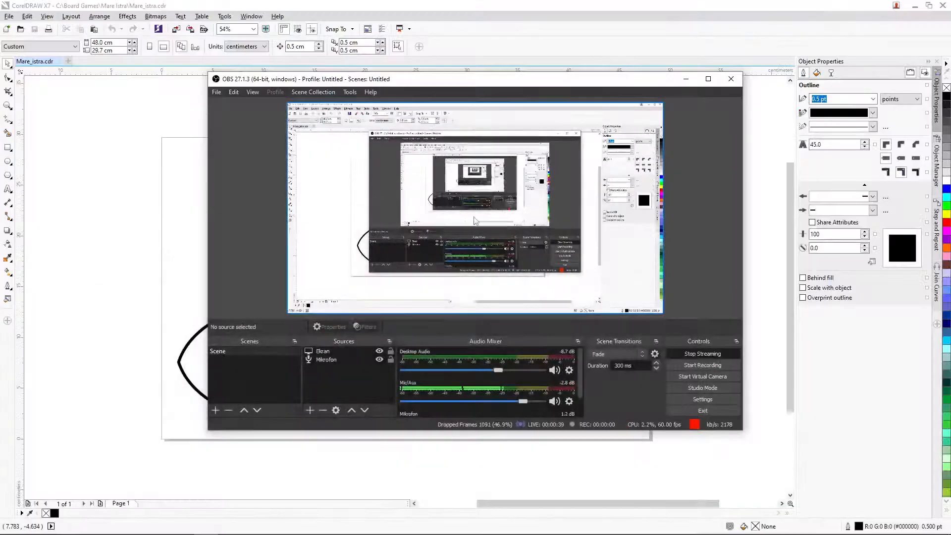
pyautogui.click(686, 79)
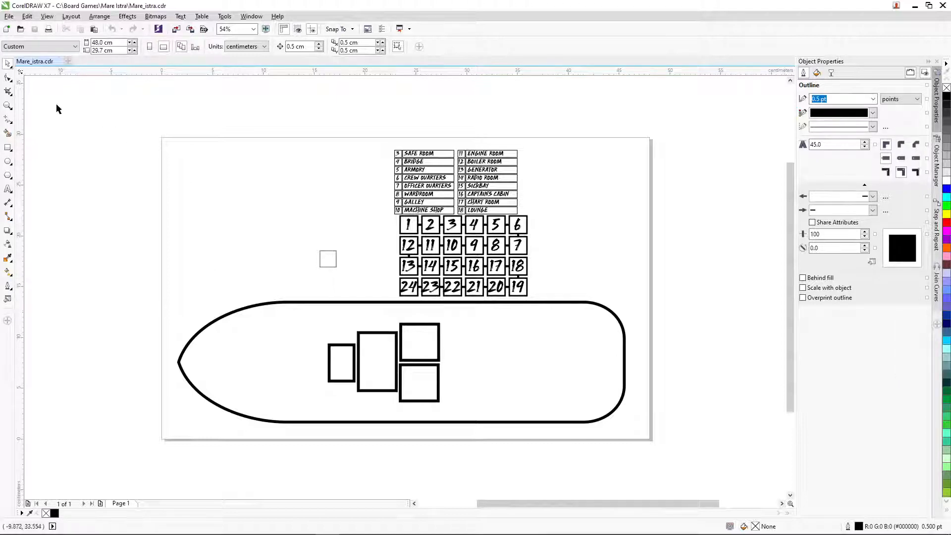
pyautogui.hotkey('ctrl', 'n')
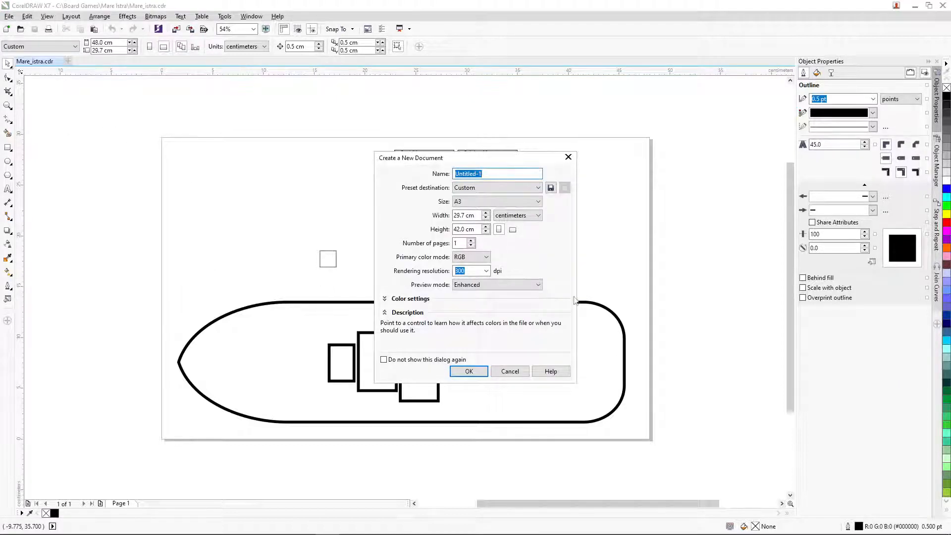
pyautogui.click(526, 372)
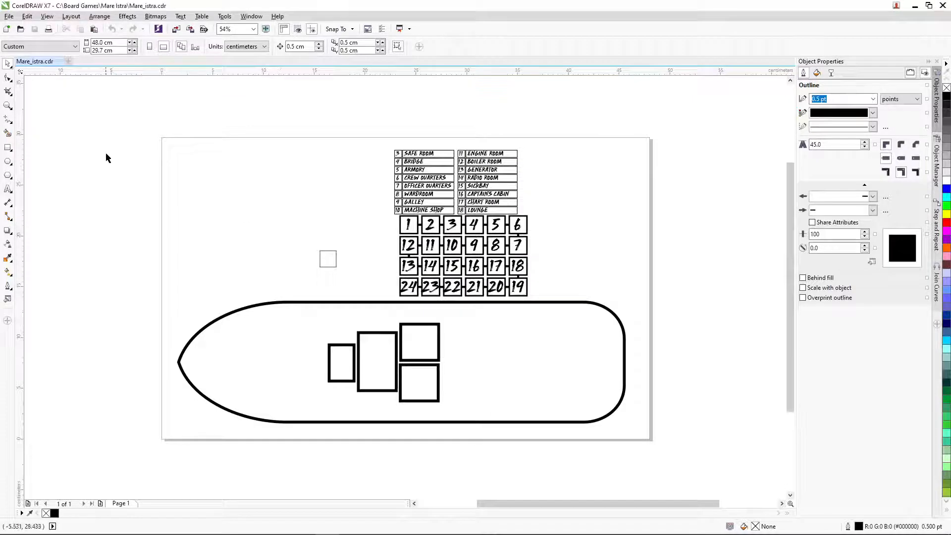
pyautogui.click(71, 16)
pyautogui.click(83, 25)
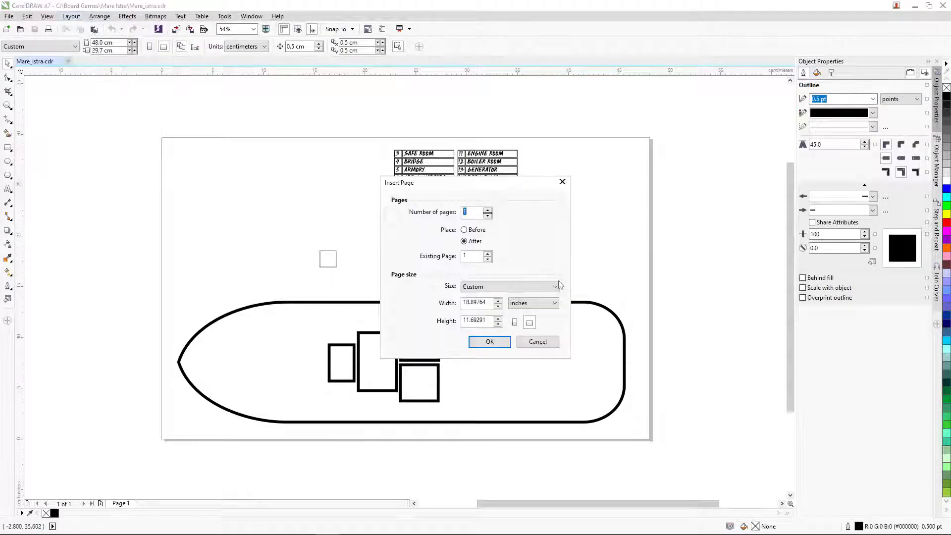
pyautogui.click(490, 341)
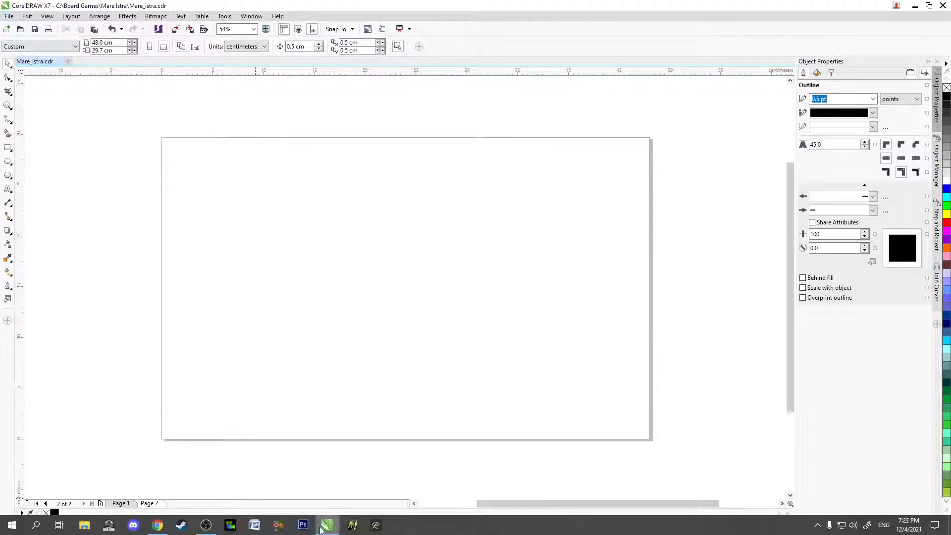
# Step: Switch to ArtRage and open the recent painting Screamer
pyautogui.click(359, 519)
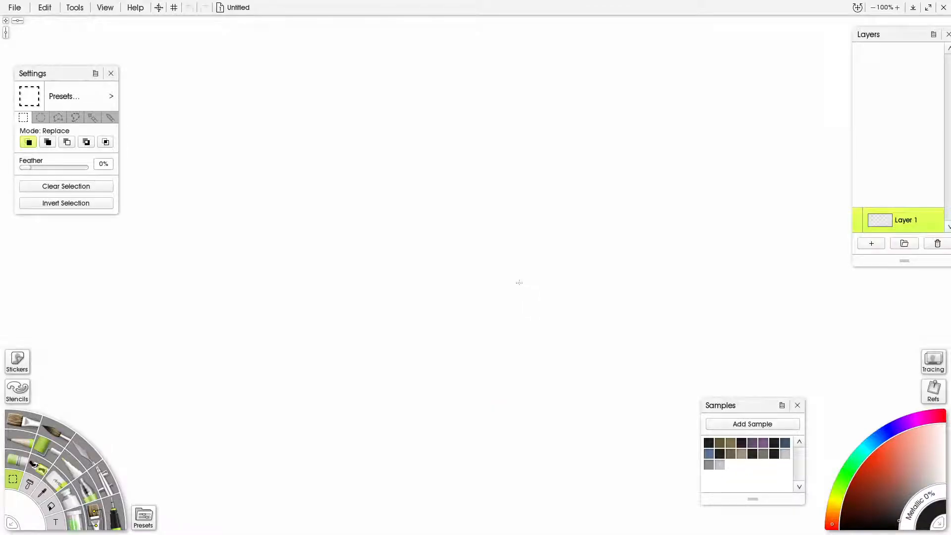
pyautogui.click(24, 11)
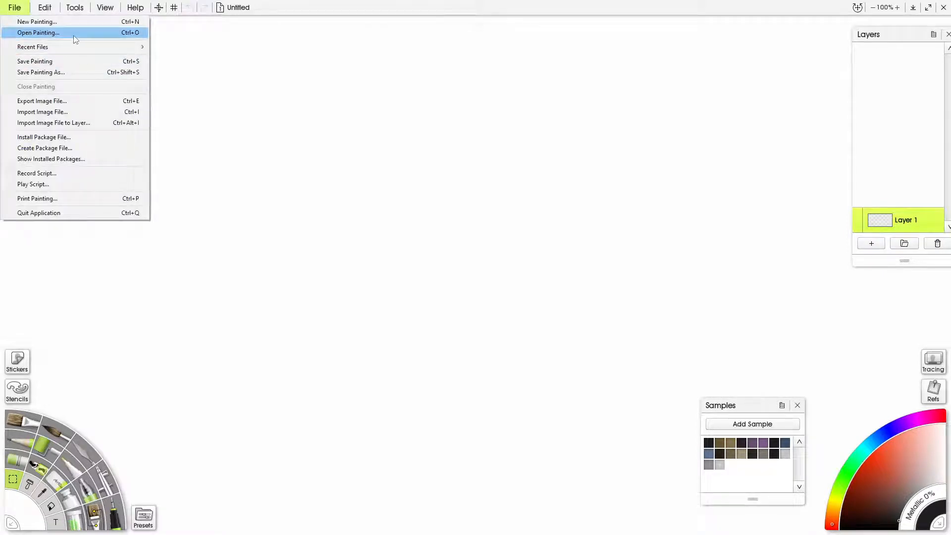
pyautogui.moveTo(68, 47)
pyautogui.click(189, 47)
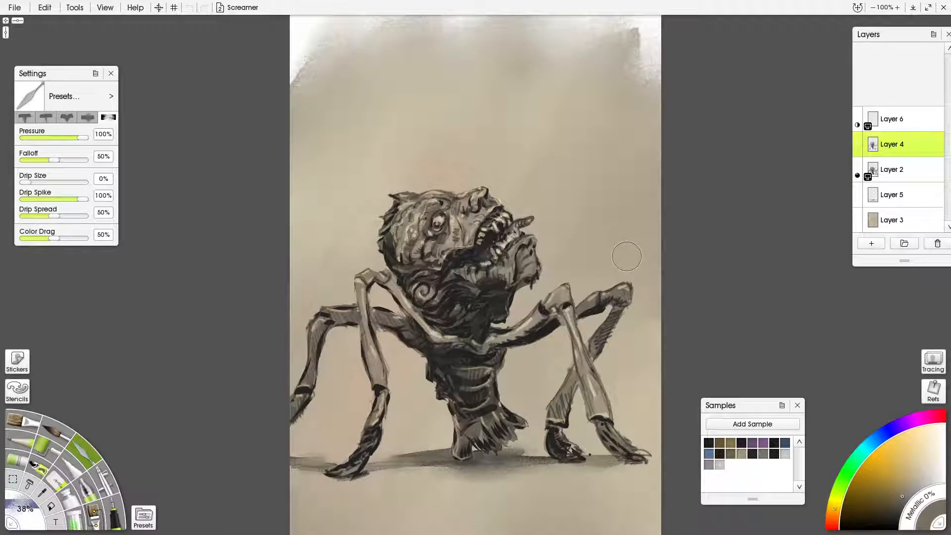
pyautogui.scroll(-1, 627, 256)
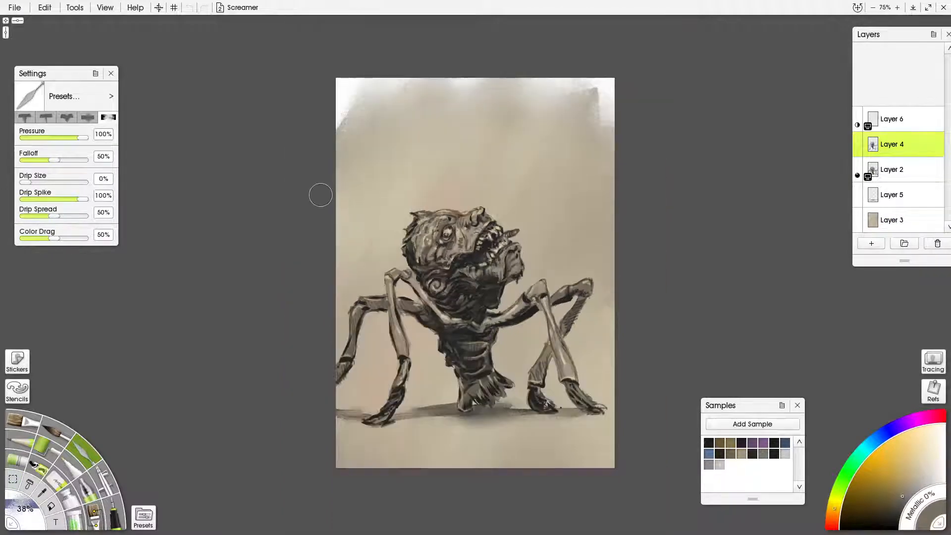
# Step: Export the painting as the JPEG image Screamer.jpg in the Likovi folder
pyautogui.click(14, 7)
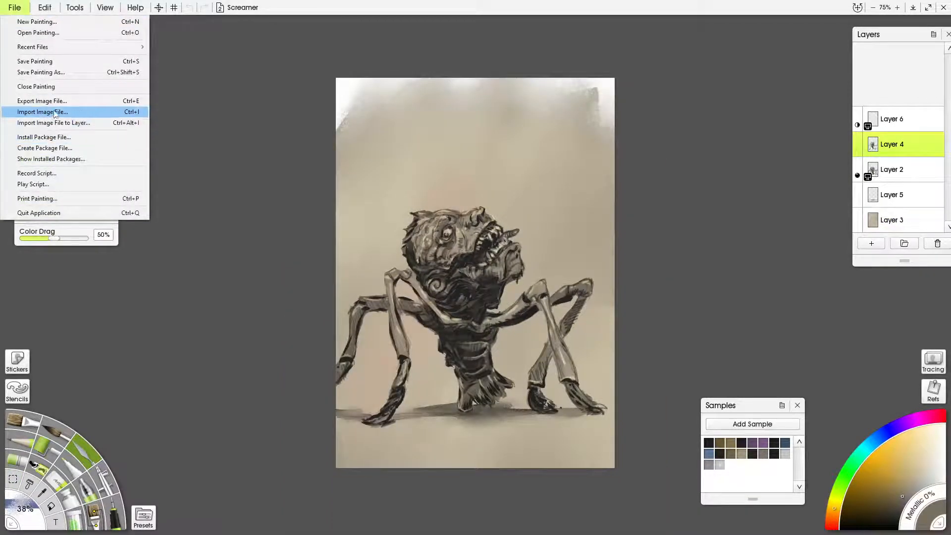
pyautogui.click(42, 101)
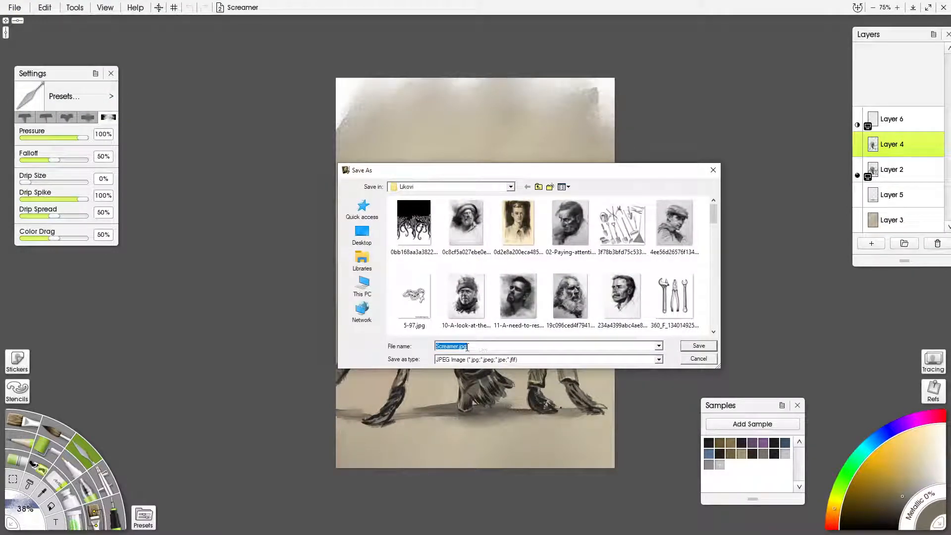
pyautogui.click(701, 349)
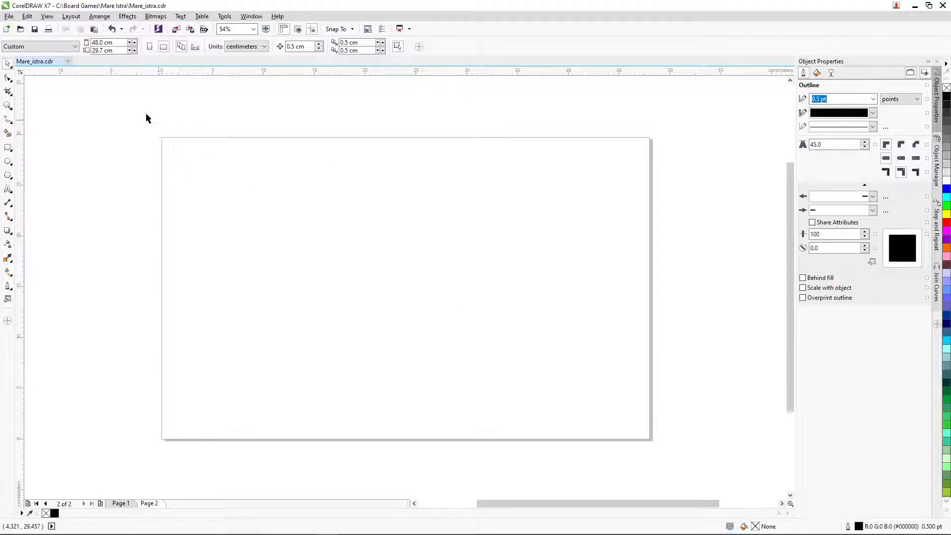
# Step: Import Screamer.jpg from the Likovi folder into CorelDRAW and place it at its original size in the upper-left area of page 2
pyautogui.click(9, 17)
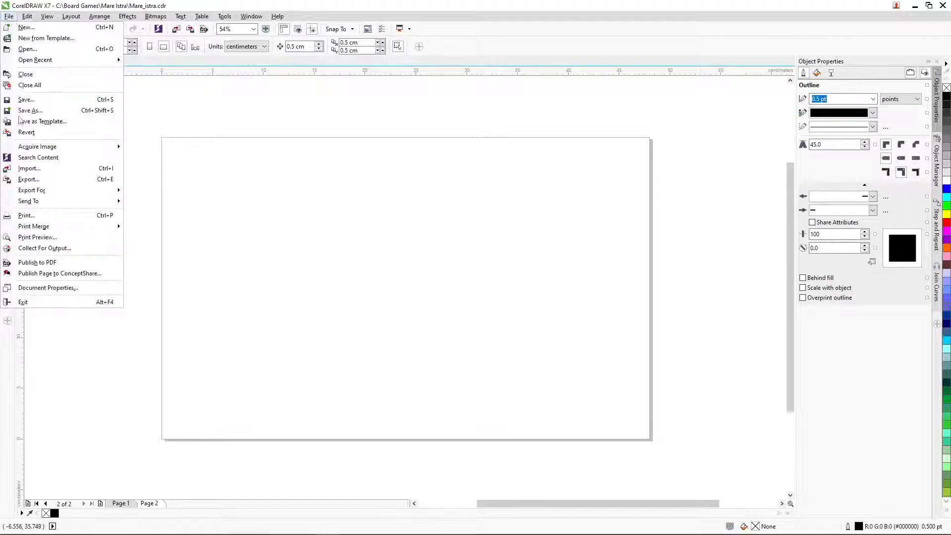
pyautogui.click(30, 168)
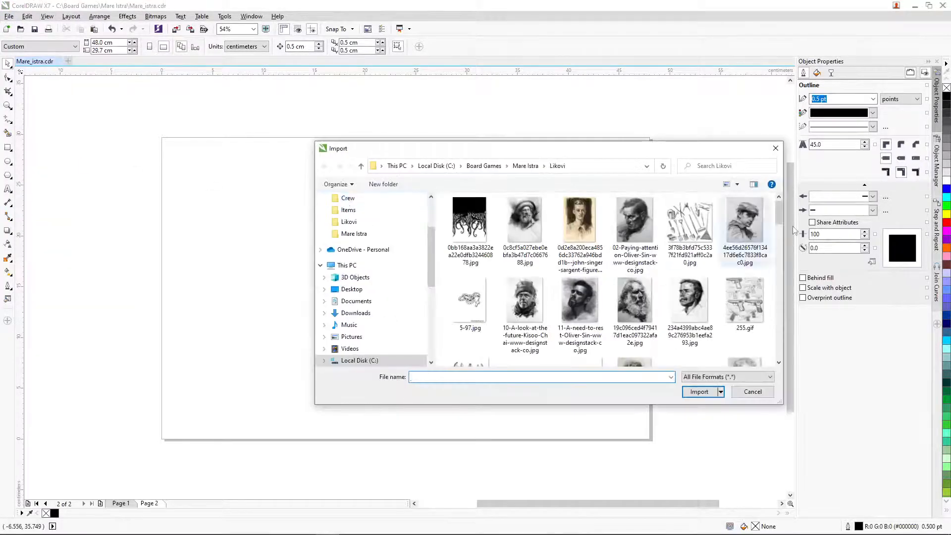
pyautogui.moveTo(776, 210); pyautogui.dragTo(781, 336)
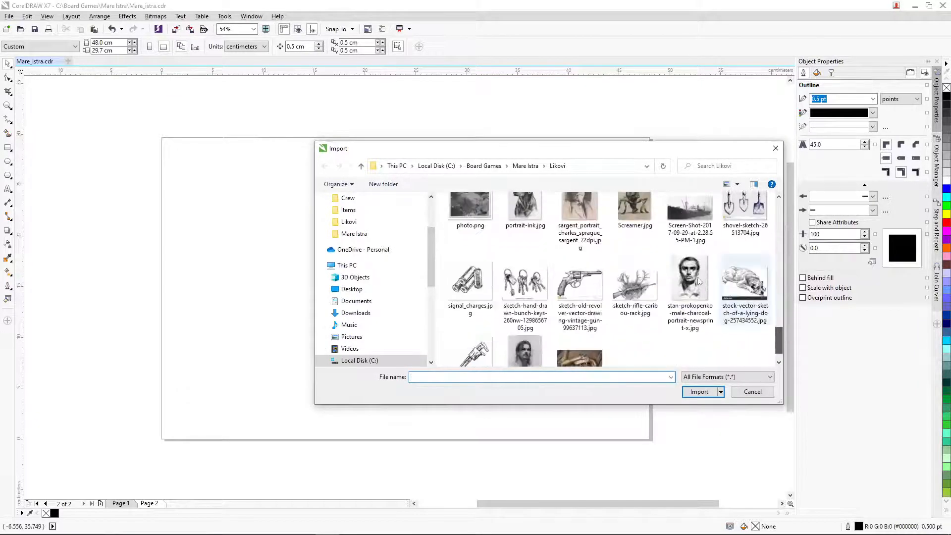
pyautogui.click(635, 207)
pyautogui.click(699, 391)
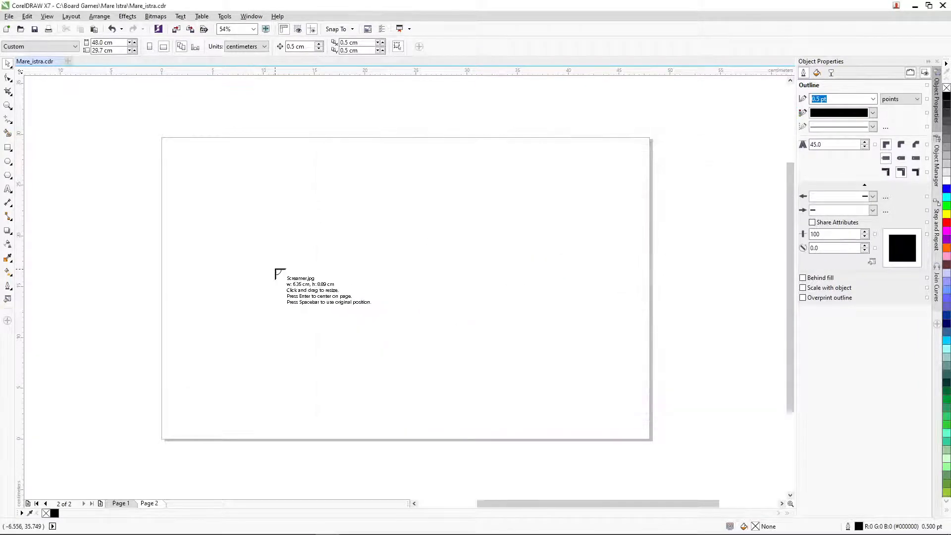
pyautogui.click(255, 194)
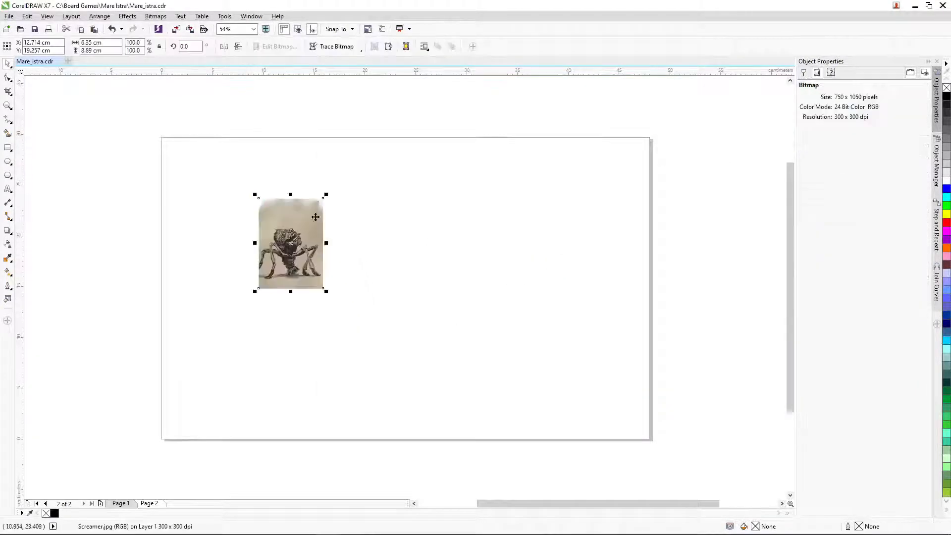
# Step: Draw a rectangle about 20.7 by 8.9 cm from the creature image's lower-left corner, matching the image's height and extending to its right
pyautogui.click(8, 106)
pyautogui.moveTo(203, 147); pyautogui.dragTo(465, 334)
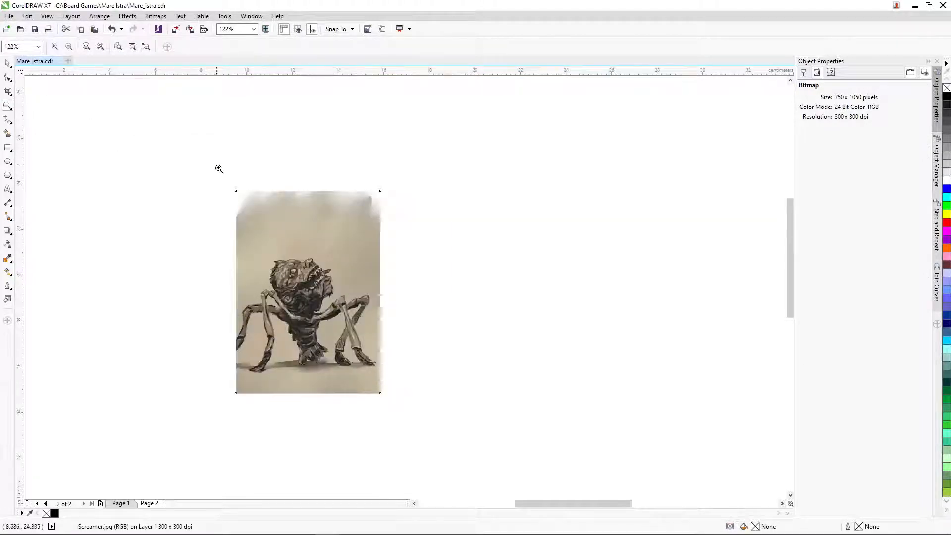
pyautogui.moveTo(219, 169); pyautogui.dragTo(507, 426)
pyautogui.rightClick(501, 335)
pyautogui.rightClick(470, 326)
pyautogui.moveTo(188, 144); pyautogui.dragTo(511, 333)
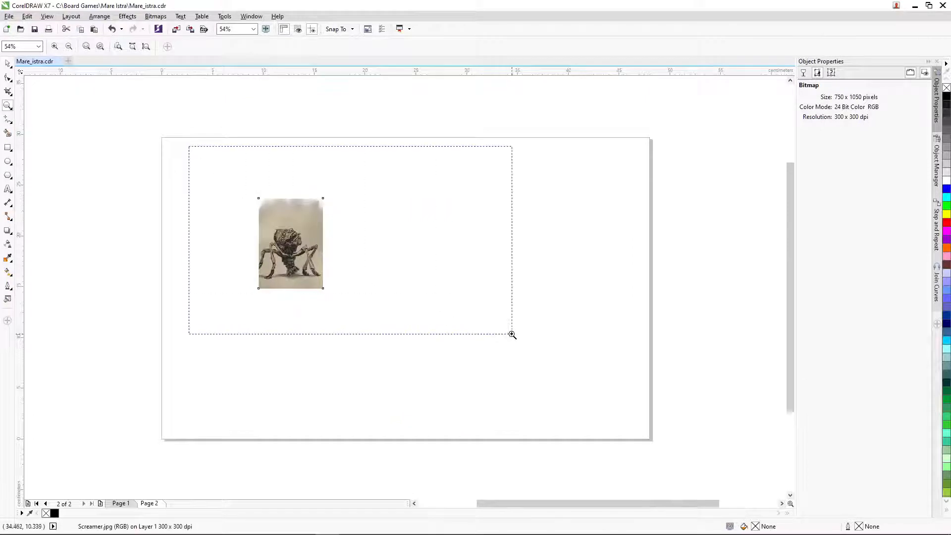
pyautogui.click(8, 63)
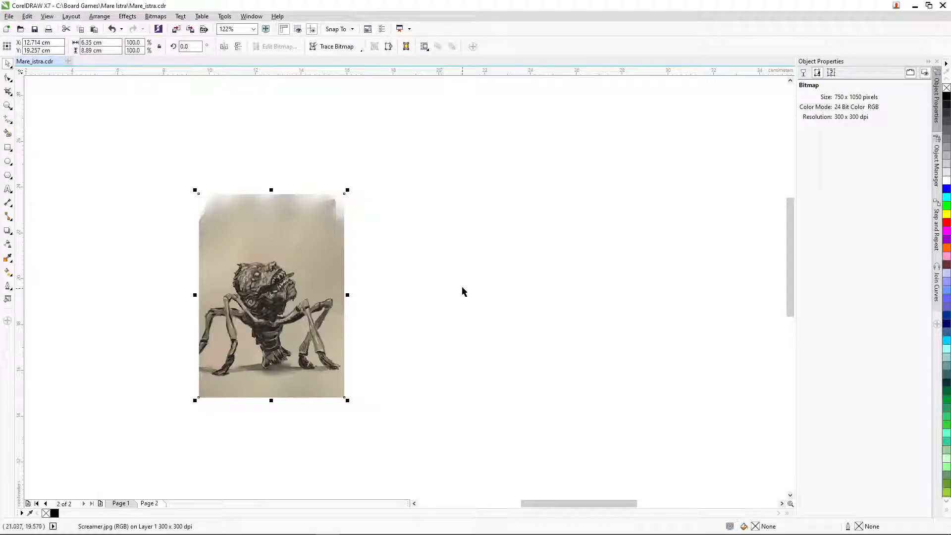
pyautogui.click(8, 147)
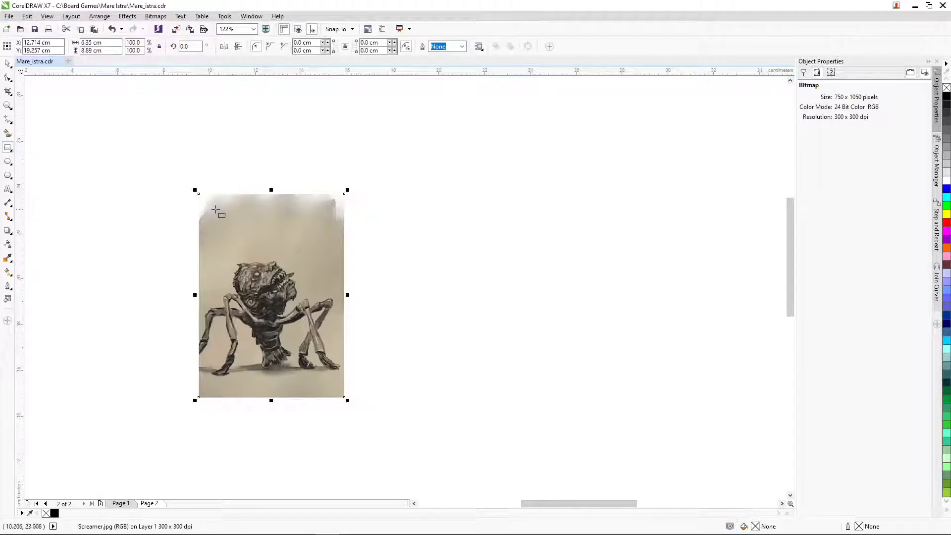
pyautogui.moveTo(199, 397); pyautogui.dragTo(673, 193)
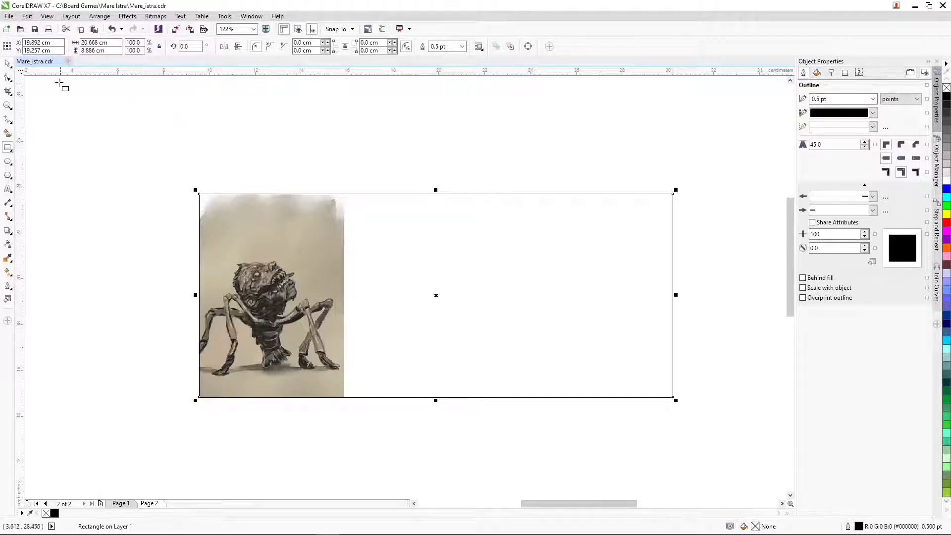
# Step: Set the rectangle's width to 20 cm and move it left to align its left edge with the creature image
pyautogui.doubleClick(97, 42)
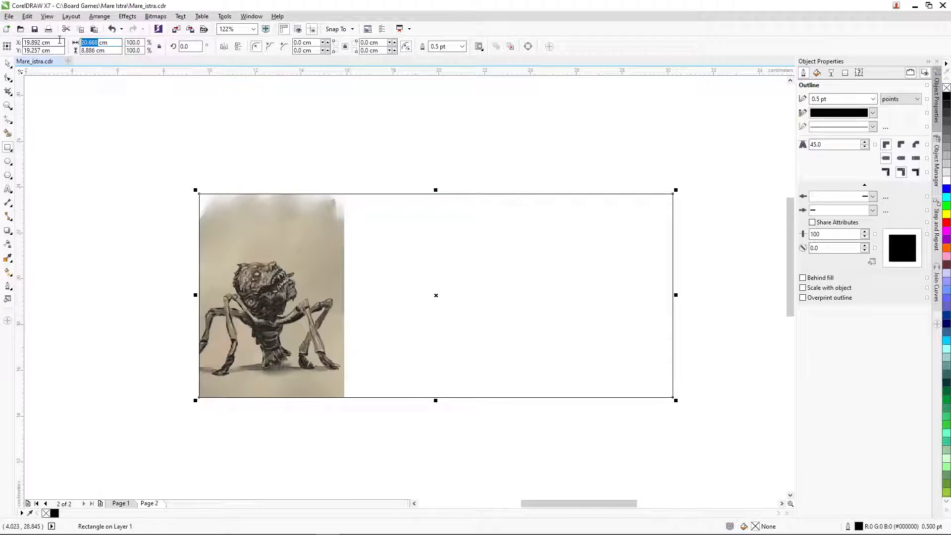
pyautogui.write('2')
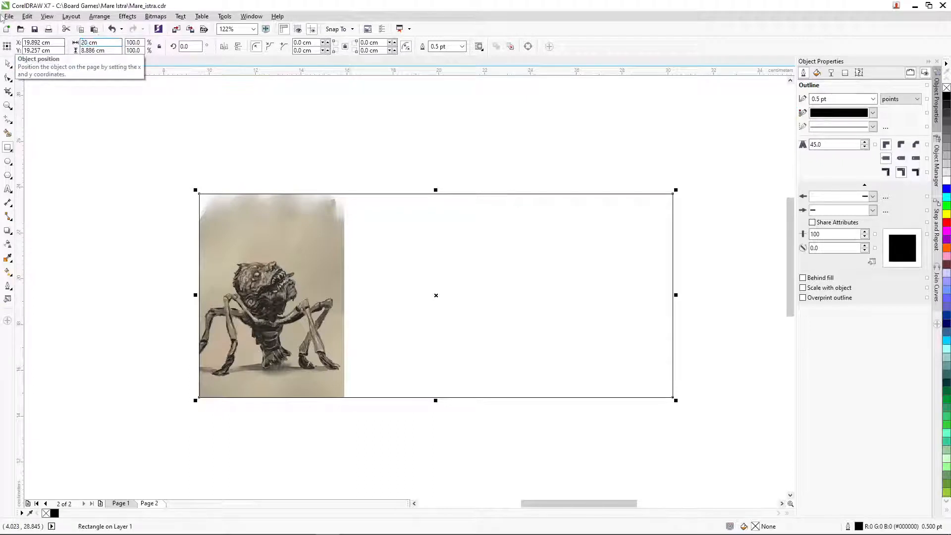
pyautogui.press('Return')
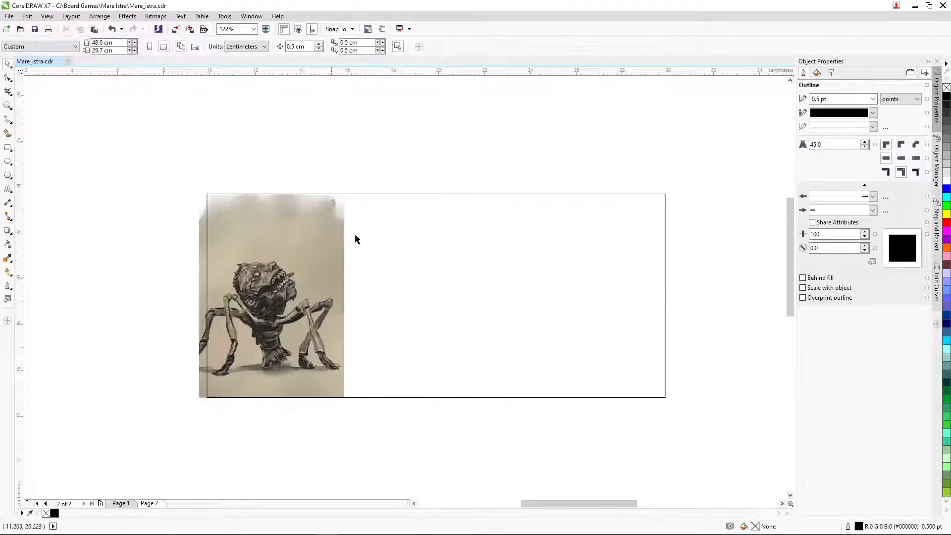
pyautogui.moveTo(501, 284); pyautogui.dragTo(492, 284)
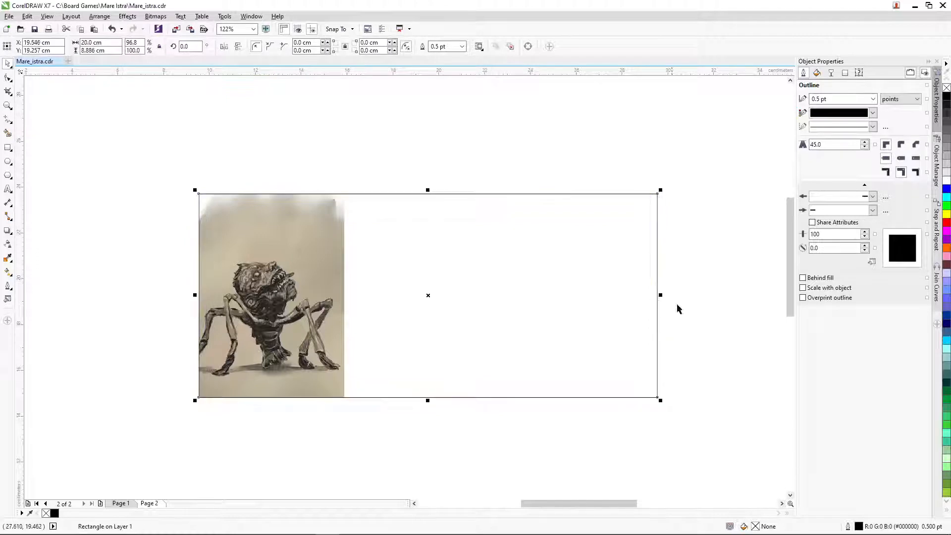
pyautogui.click(677, 307)
# Step: Add artistic text reading "Write something" in the blank area of the rectangle beside the creature image
pyautogui.click(8, 105)
pyautogui.moveTo(180, 159); pyautogui.dragTo(700, 412)
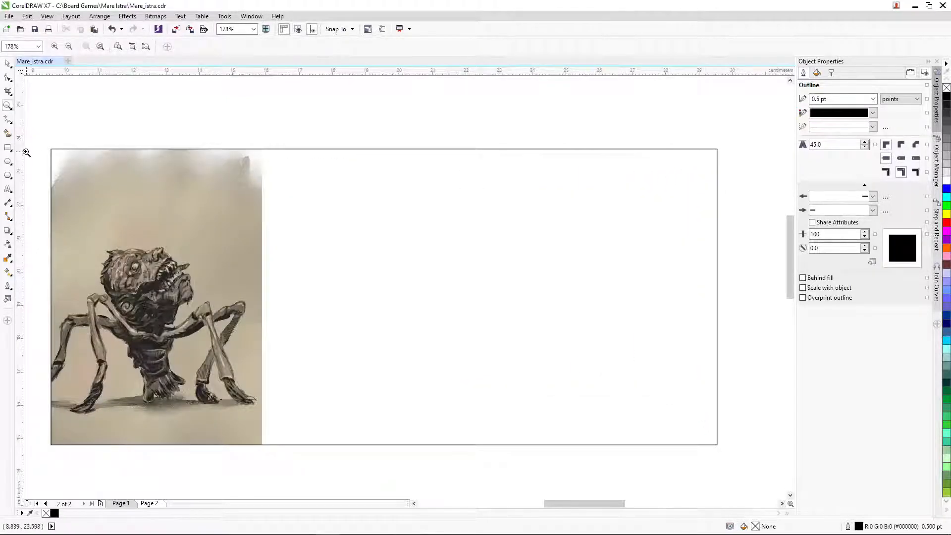
pyautogui.click(8, 147)
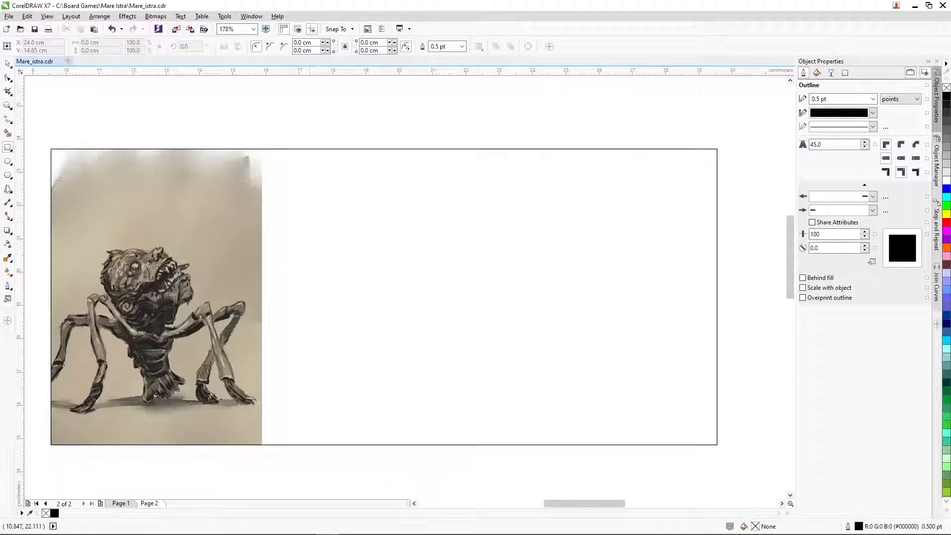
pyautogui.click(8, 188)
pyautogui.click(314, 280)
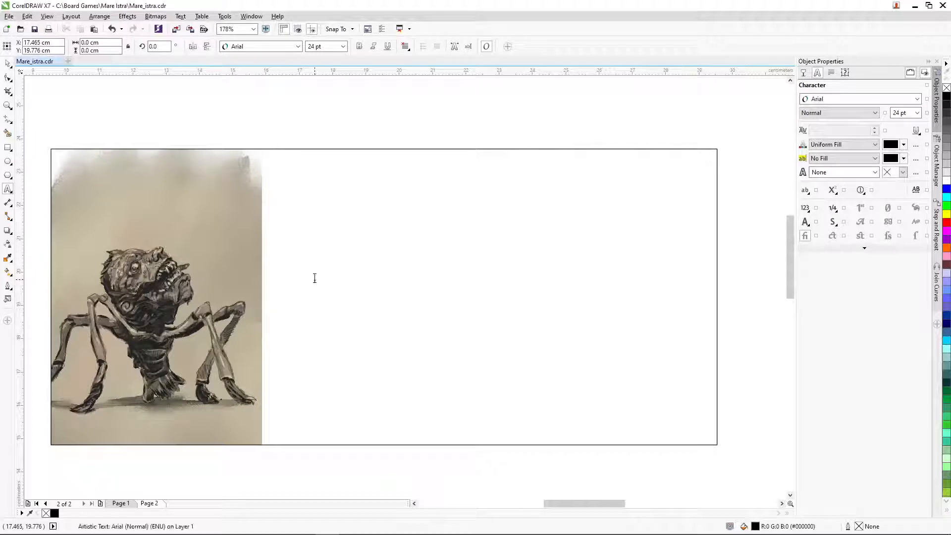
pyautogui.write('Wrute something')
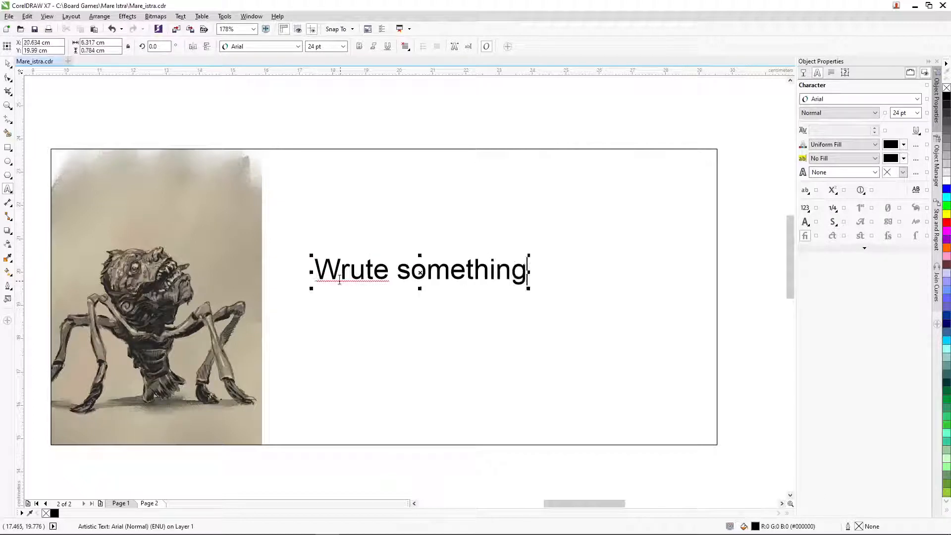
pyautogui.click(365, 274)
pyautogui.press('BackSpace')
pyautogui.write('i')
pyautogui.press('Escape')
pyautogui.click(8, 64)
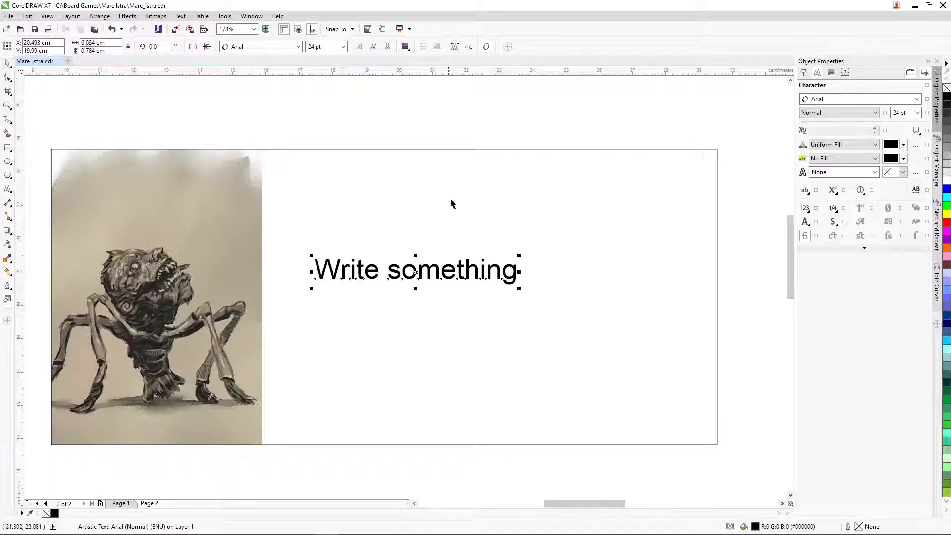
# Step: Set the "Write something" text to 10 pt and move it about 1.2 cm higher in the blank area beside the creature image
pyautogui.click(343, 47)
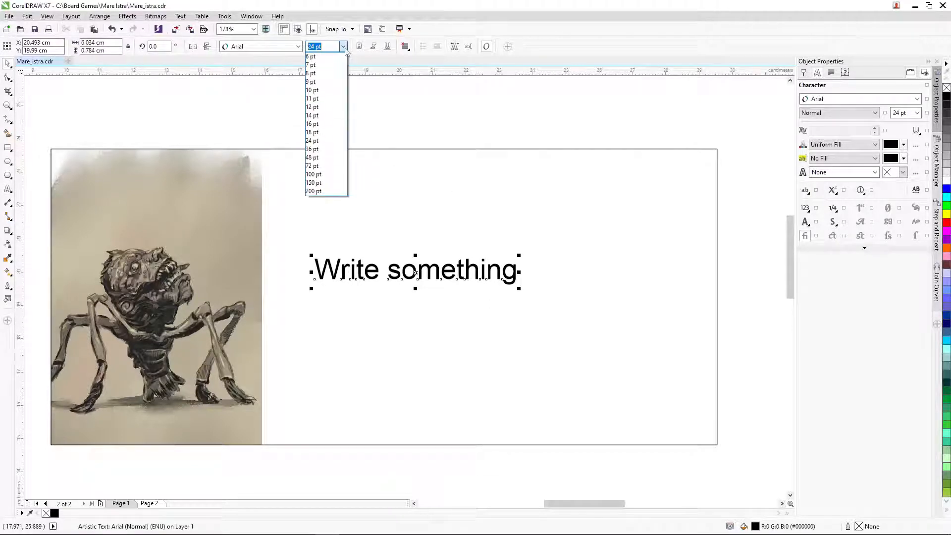
pyautogui.click(328, 90)
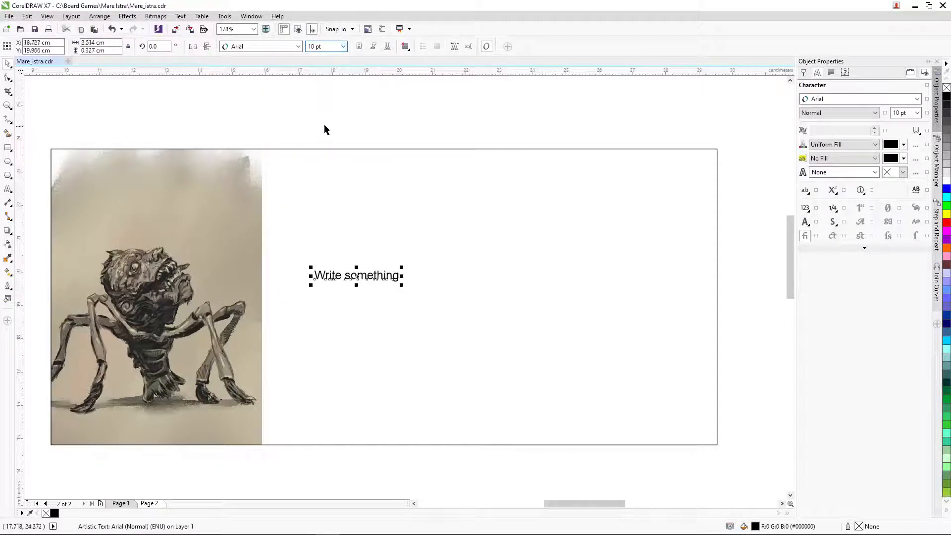
pyautogui.moveTo(357, 276); pyautogui.dragTo(345, 238)
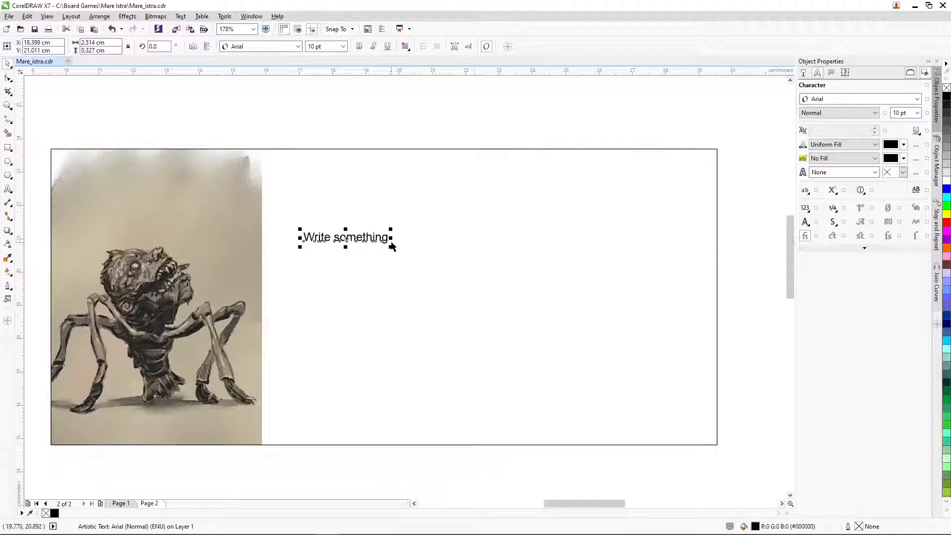
pyautogui.moveTo(384, 237); pyautogui.dragTo(395, 239)
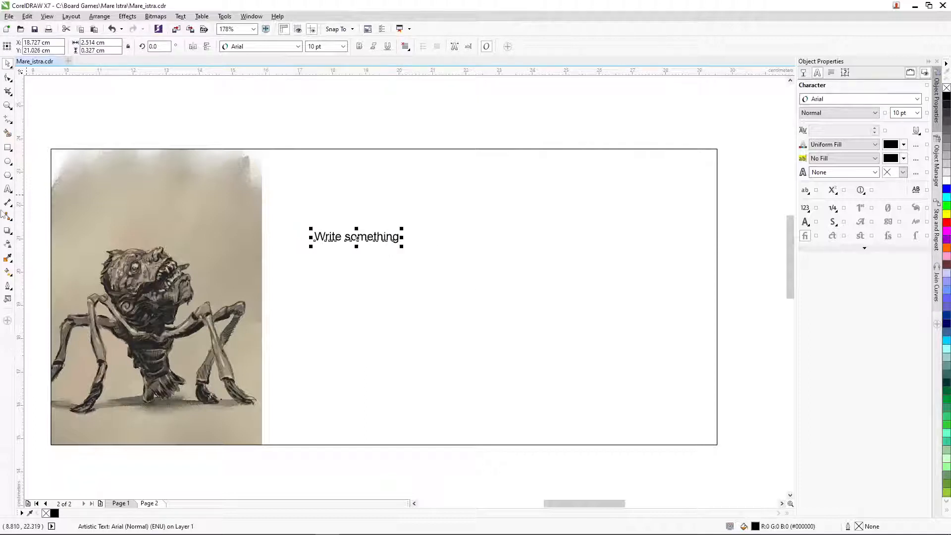
# Step: Replace the "Write something" text with "LONG HOWL", using the suggested spelling HOWL for the second word
pyautogui.click(8, 189)
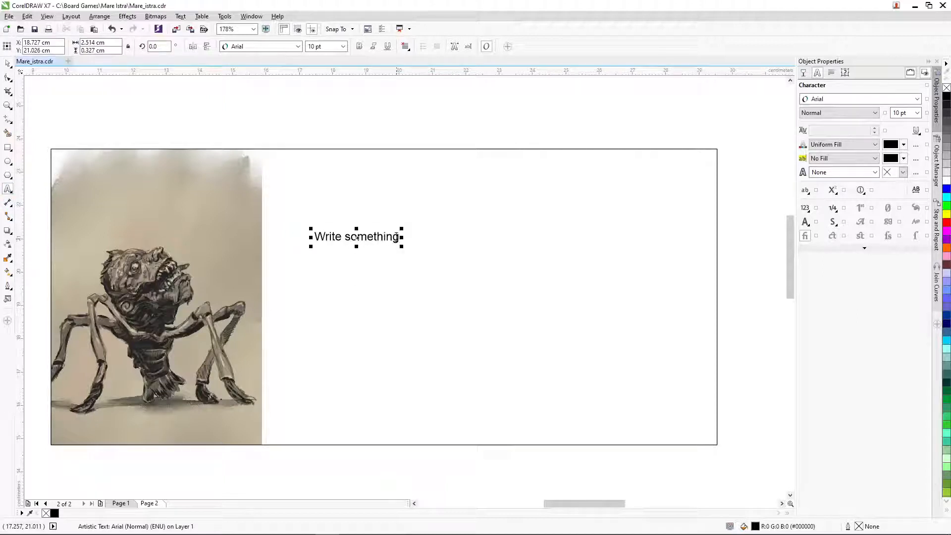
pyautogui.moveTo(402, 237); pyautogui.dragTo(303, 233)
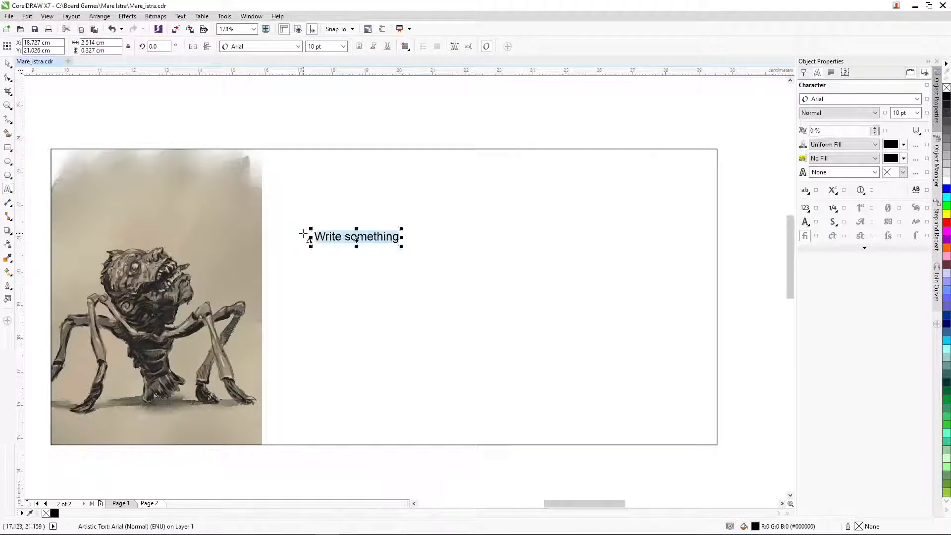
pyautogui.write('LONG HAWL')
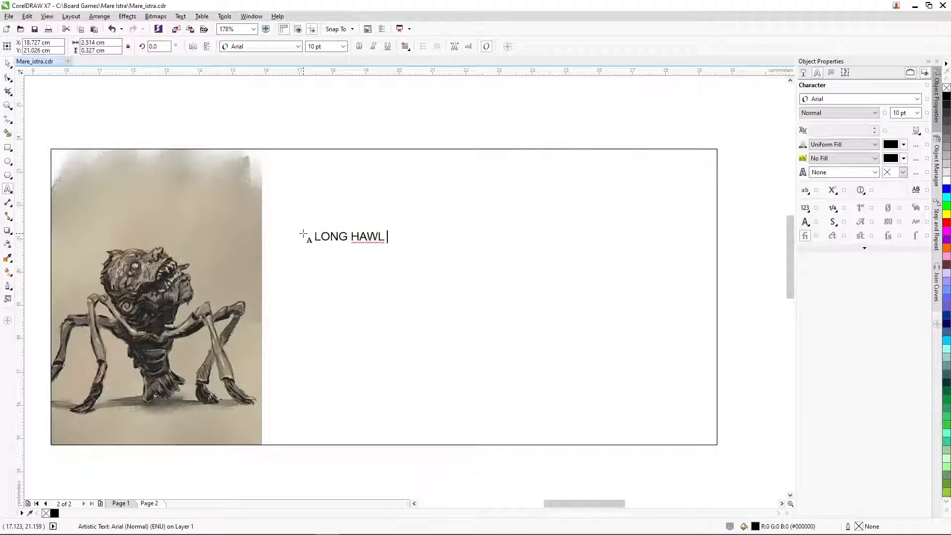
pyautogui.press('BackSpace')
pyautogui.press('BackSpace')
pyautogui.write('WL')
pyautogui.rightClick(380, 241)
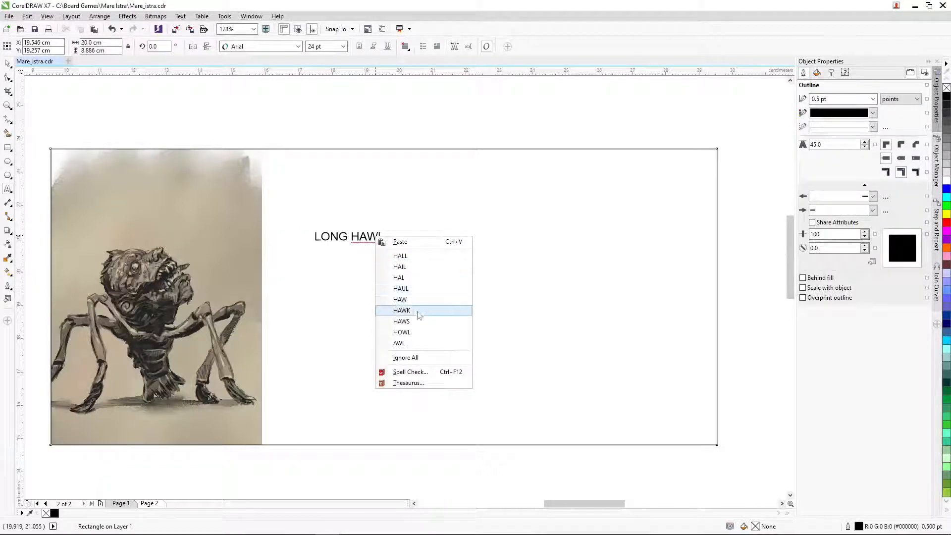
pyautogui.click(416, 331)
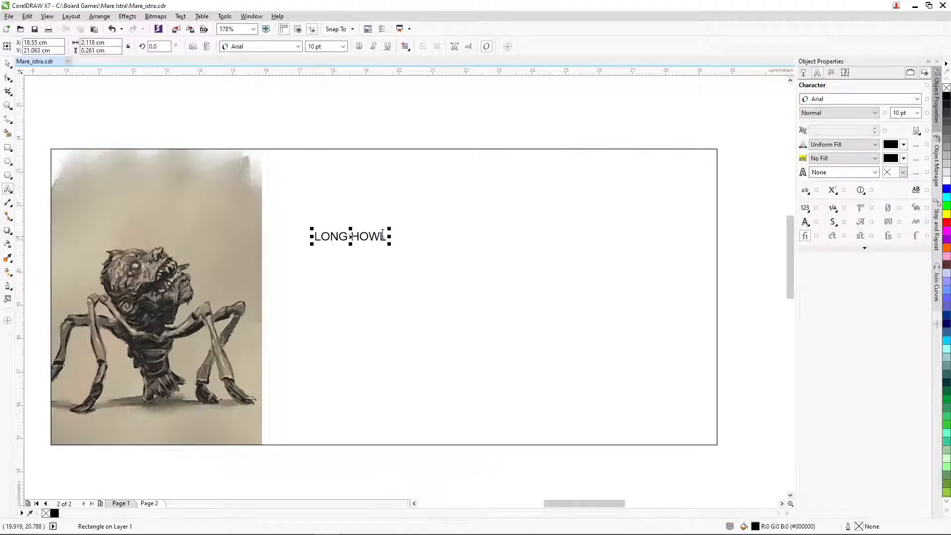
# Step: Continue the LONG HOWL text with "- Every crew member on the deck with this monster must test" and "his SANITY" on a second line
pyautogui.click(385, 236)
pyautogui.write('- E')
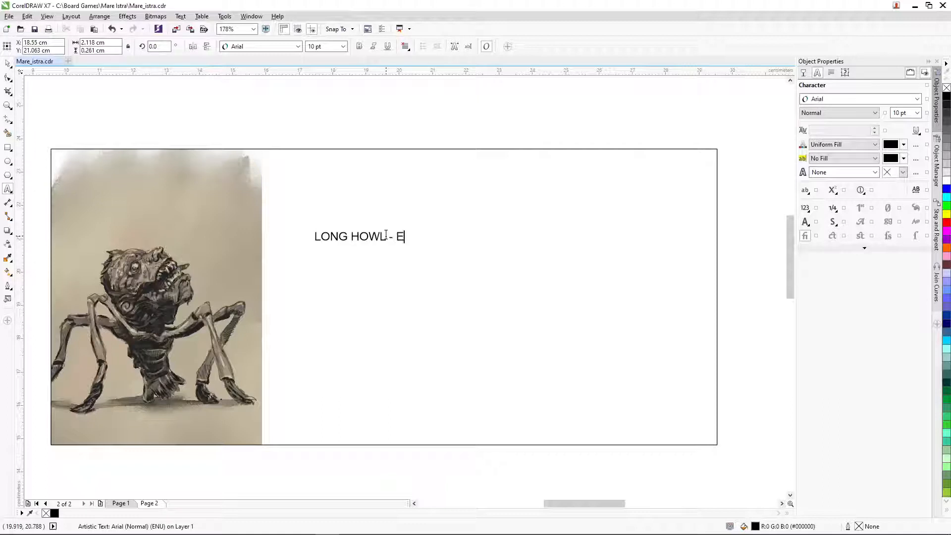
pyautogui.write('very ')
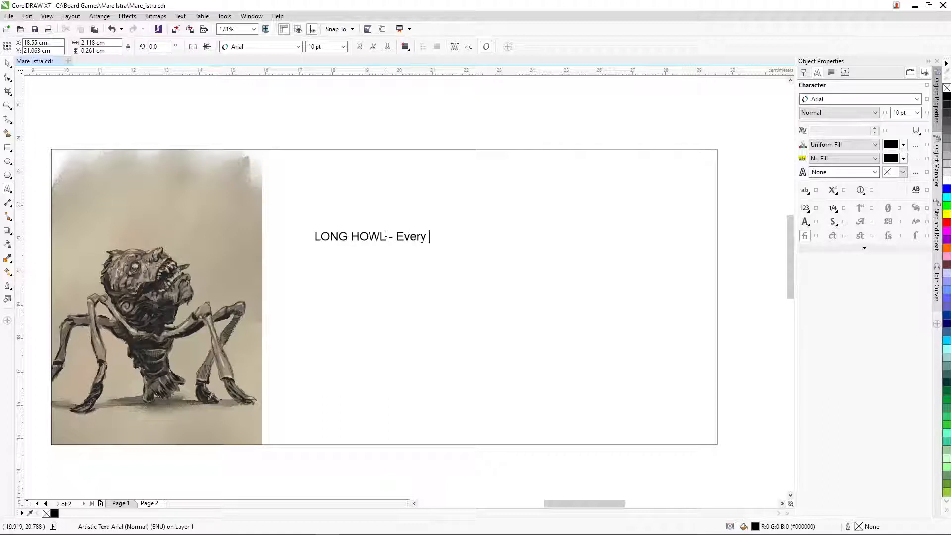
pyautogui.write('crew member on the')
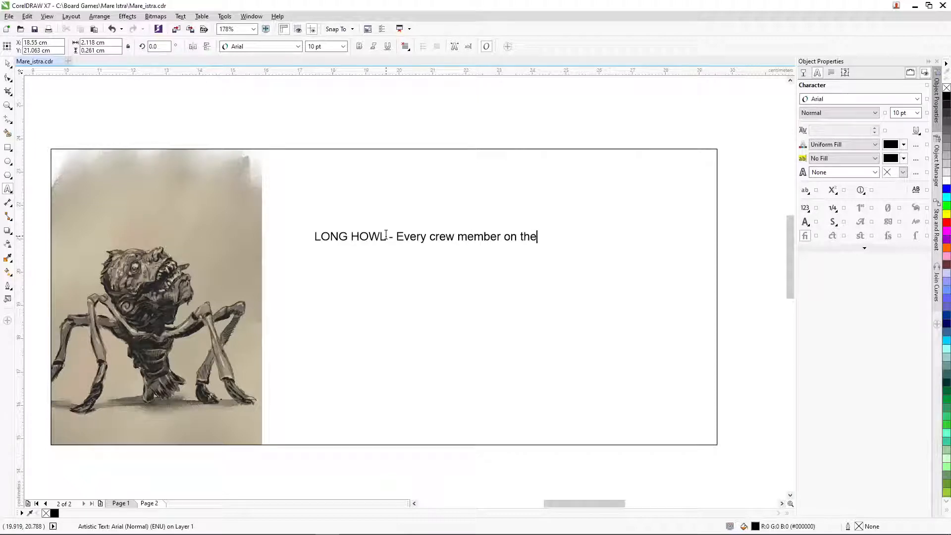
pyautogui.write(' deck with this mosn')
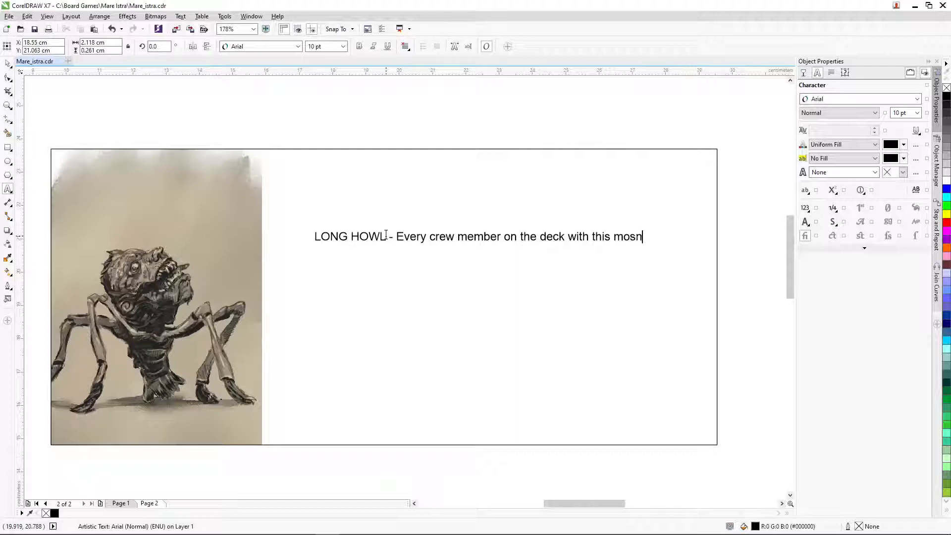
pyautogui.write('ter')
pyautogui.press('BackSpace')
pyautogui.press('BackSpace')
pyautogui.press('BackSpace')
pyautogui.press('BackSpace')
pyautogui.press('BackSpace')
pyautogui.write('nster must')
pyautogui.write('SANITY')
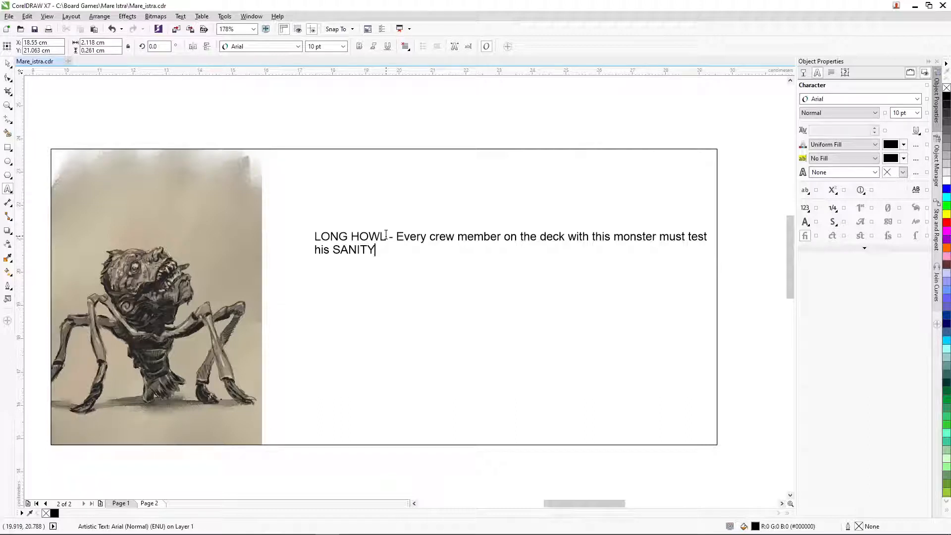
# Step: Delete "test" from the first line and replace "his SANITY" on the second line with "immeaditly"
pyautogui.doubleClick(701, 238)
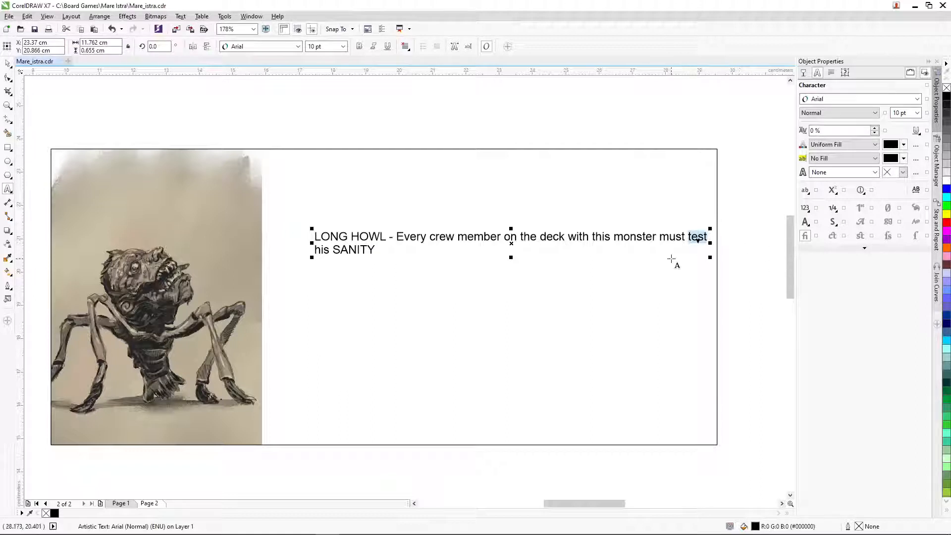
pyautogui.press('Delete')
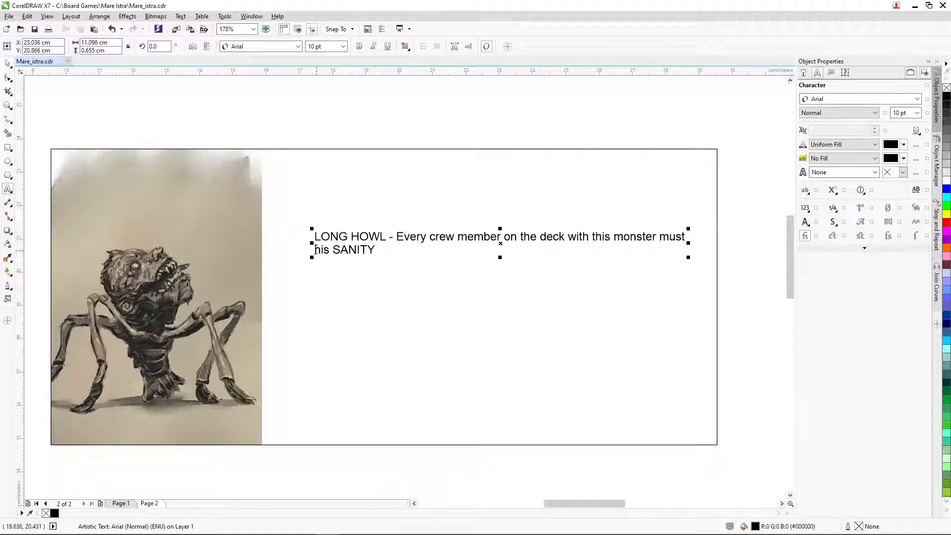
pyautogui.moveTo(315, 249); pyautogui.dragTo(381, 251)
pyautogui.press('Delete')
pyautogui.write('imm')
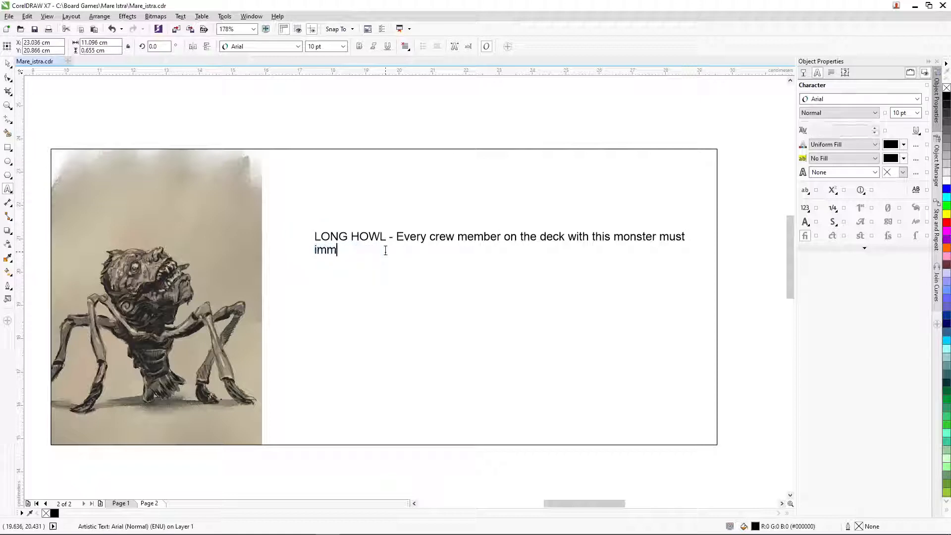
pyautogui.write('eaditly')
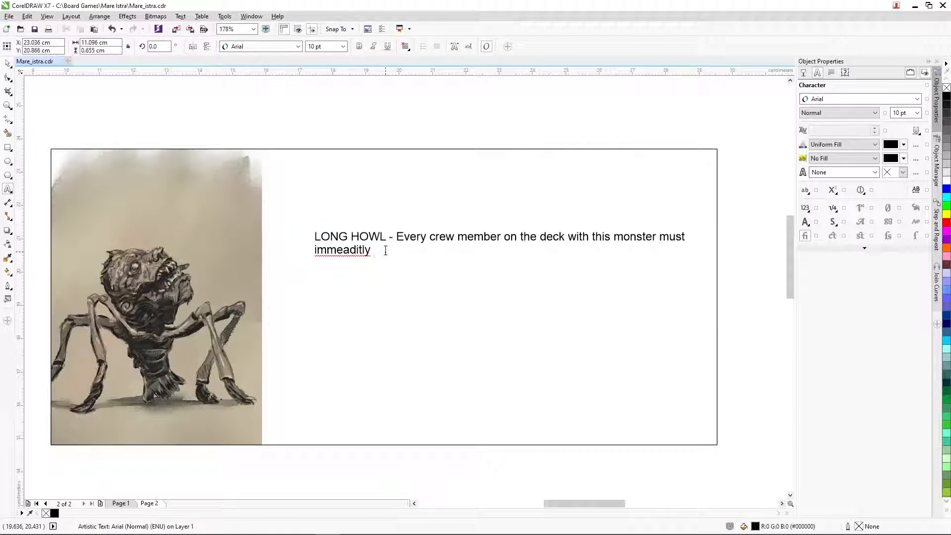
# Step: Try to correct the misspelled word "immeaditly" with the spell checker, and close it without replacing anything
pyautogui.rightClick(354, 249)
pyautogui.press('Escape')
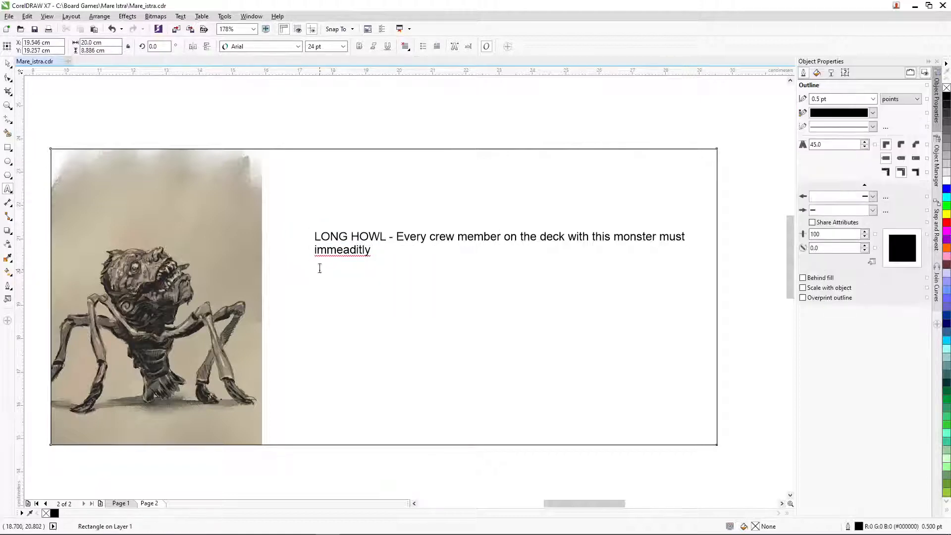
pyautogui.rightClick(342, 250)
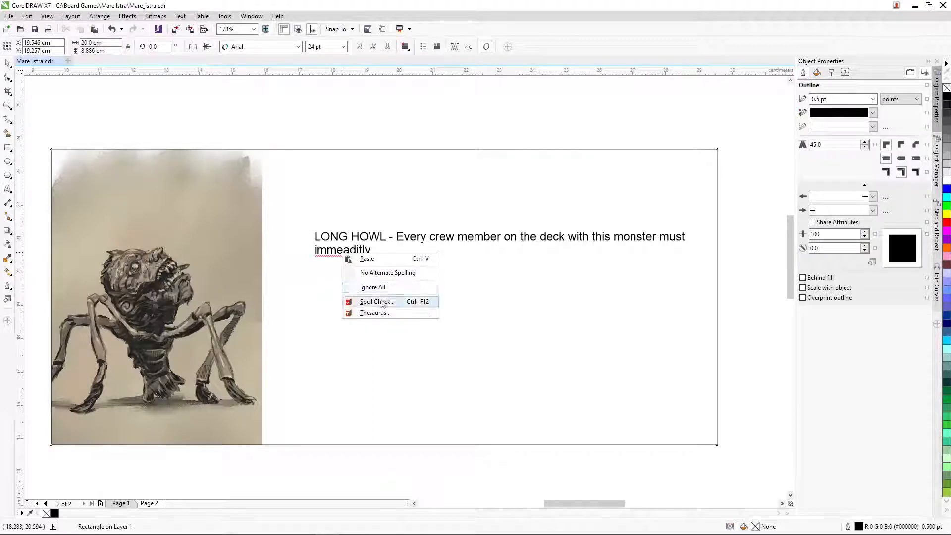
pyautogui.click(327, 275)
pyautogui.click(344, 250)
pyautogui.rightClick(350, 255)
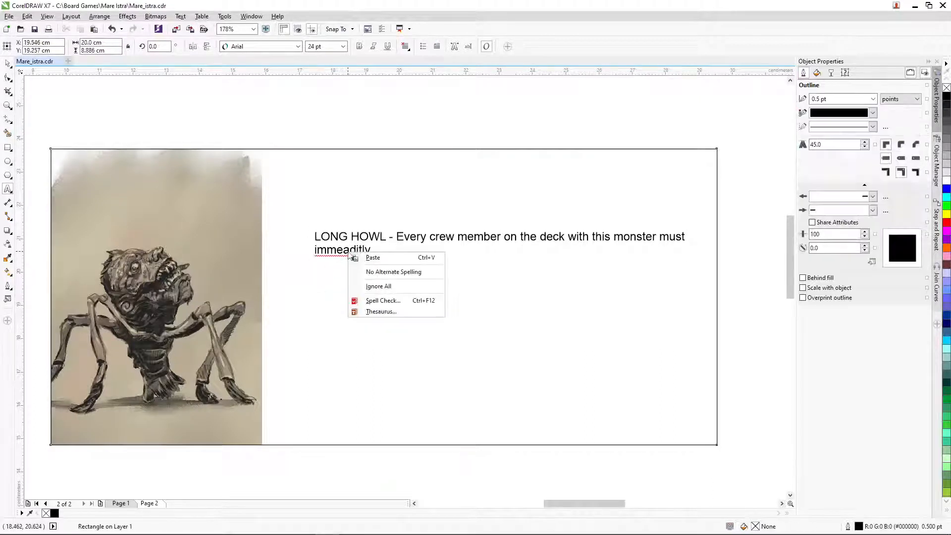
pyautogui.click(383, 301)
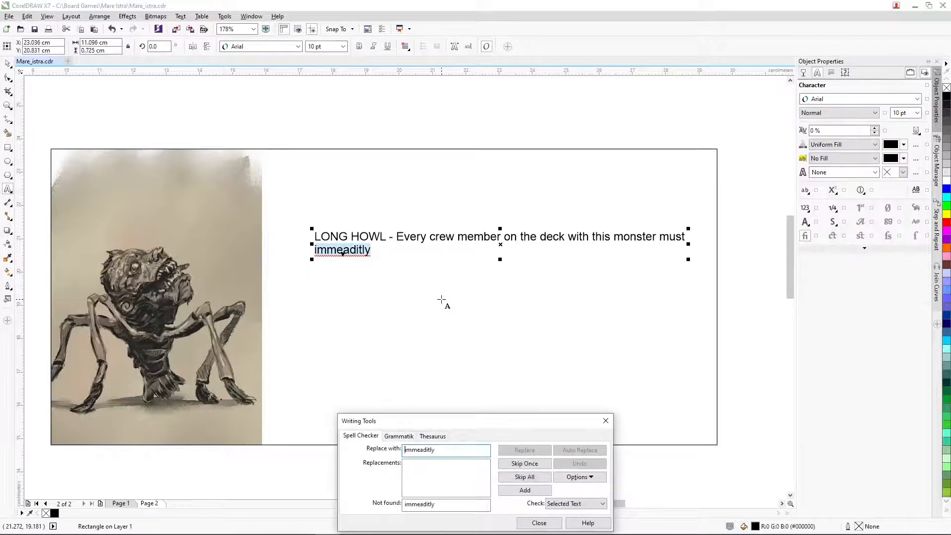
pyautogui.moveTo(466, 412); pyautogui.dragTo(466, 347)
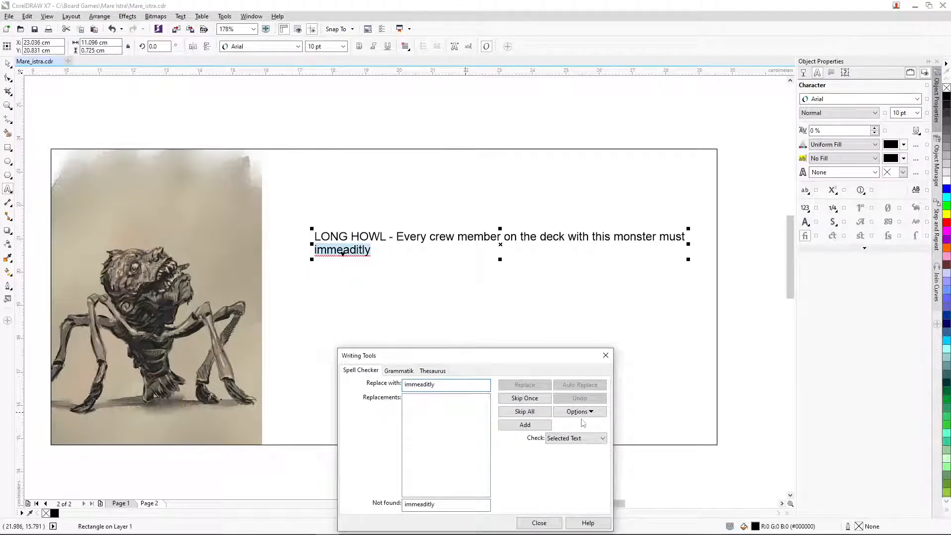
pyautogui.moveTo(514, 362); pyautogui.dragTo(513, 311)
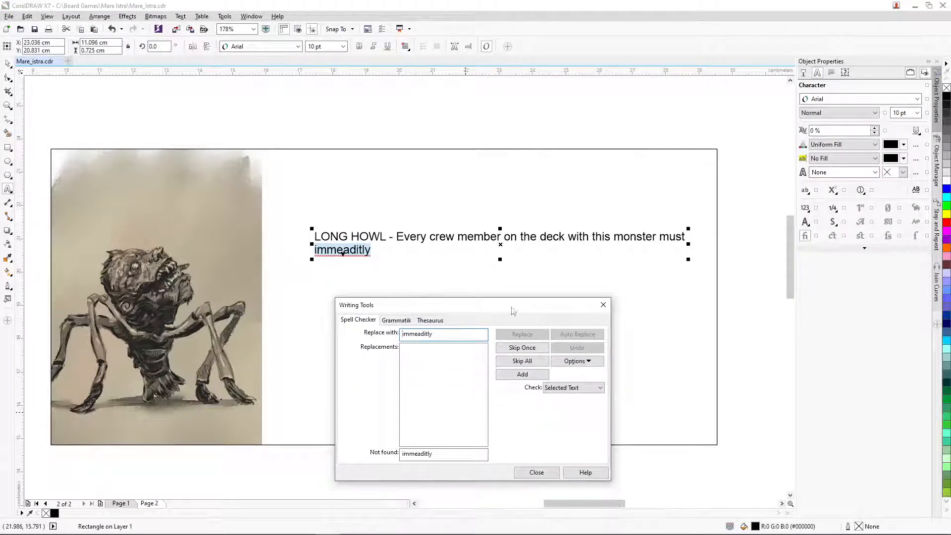
pyautogui.click(456, 453)
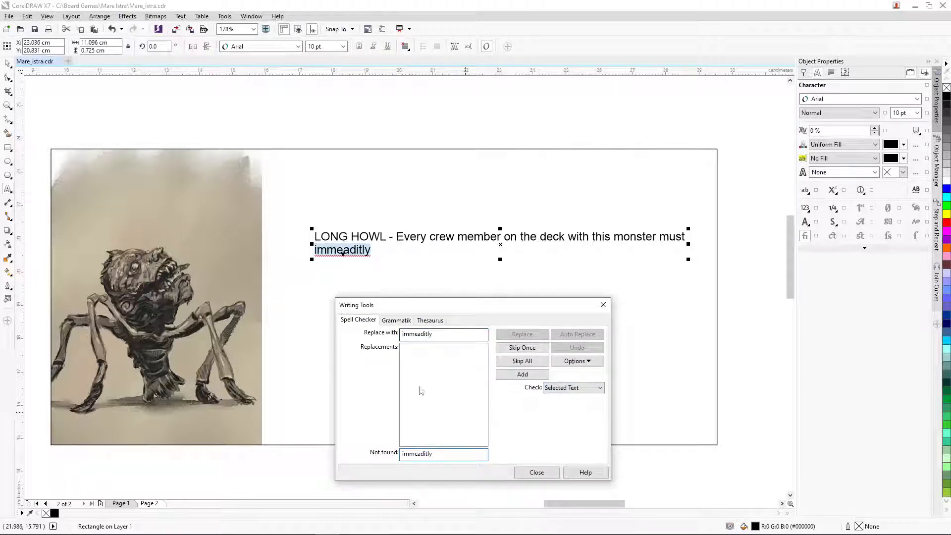
pyautogui.moveTo(449, 455); pyautogui.dragTo(390, 458)
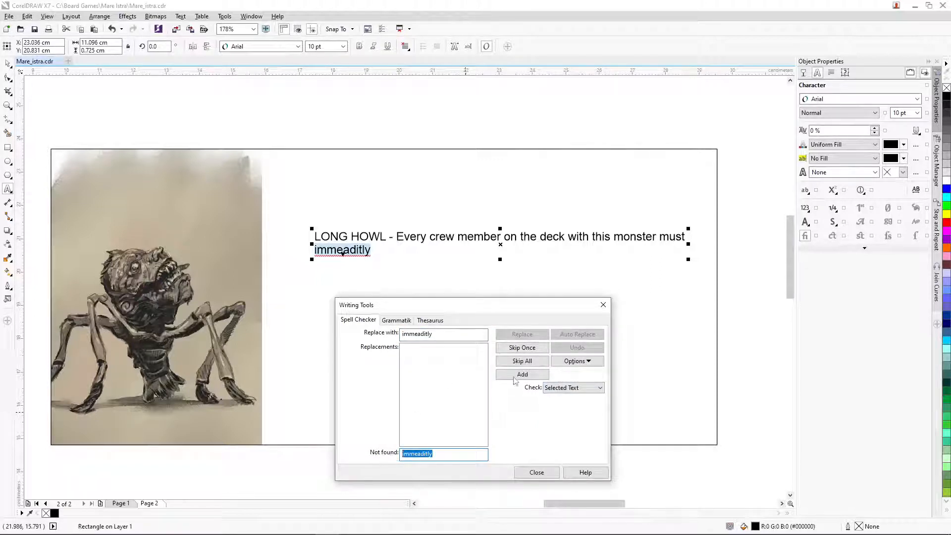
pyautogui.click(540, 474)
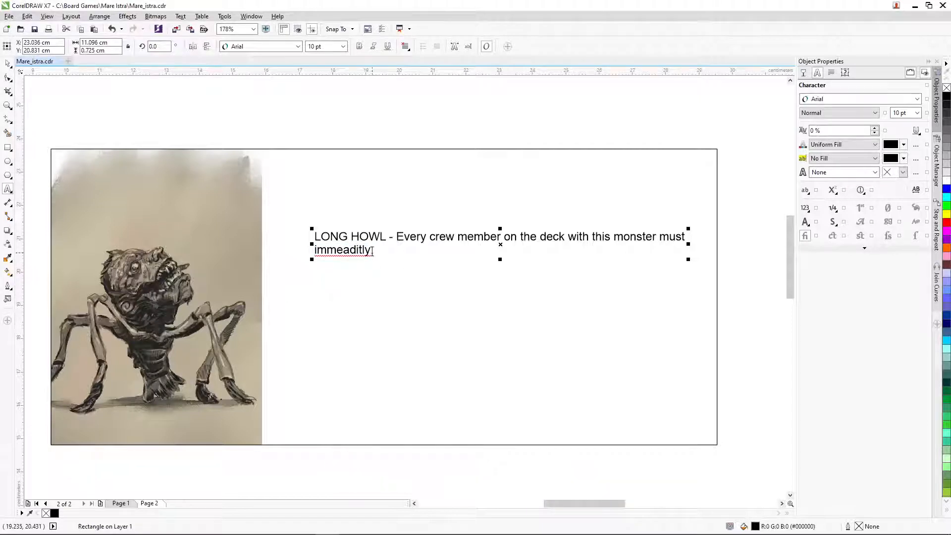
# Step: Retype the misspelled word's ending as "ediatly" and apply the suggested spelling "immediately"
pyautogui.moveTo(372, 251); pyautogui.dragTo(339, 250)
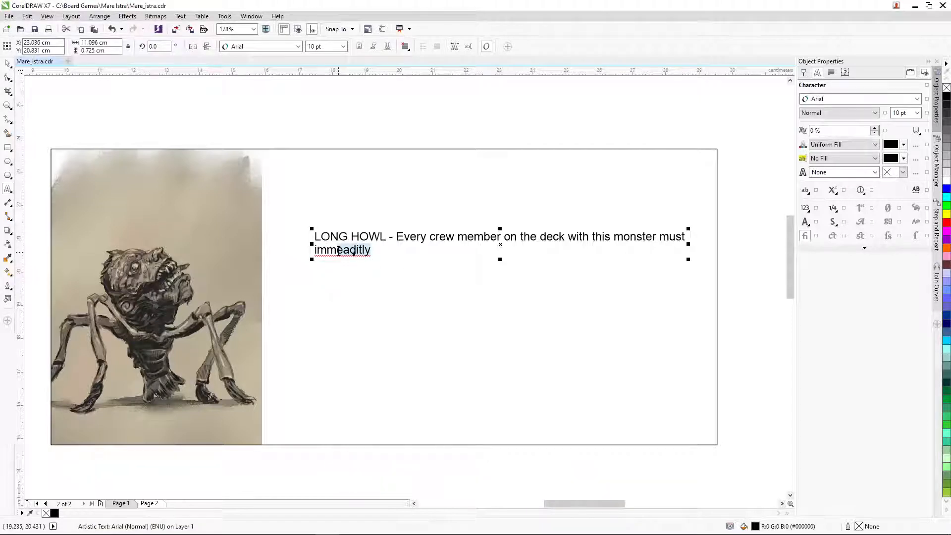
pyautogui.write('ediat')
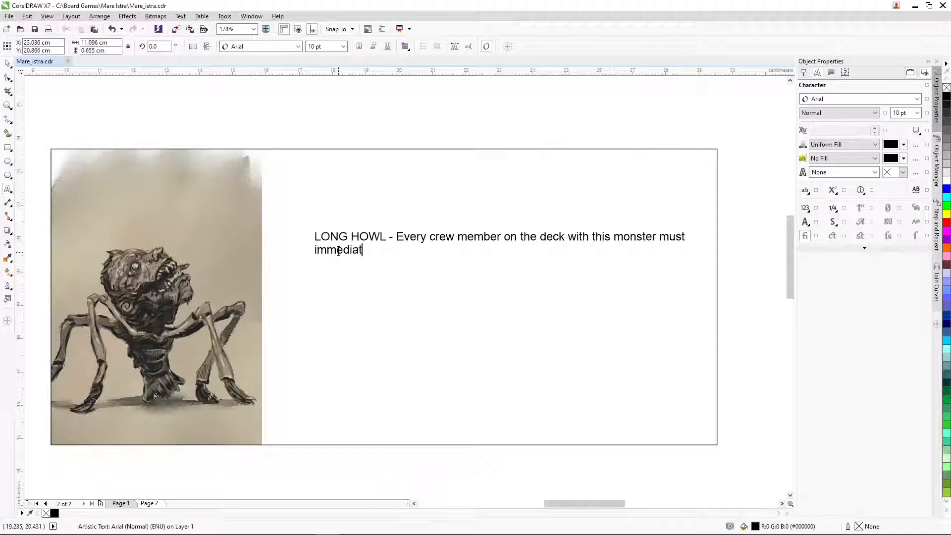
pyautogui.write('ly')
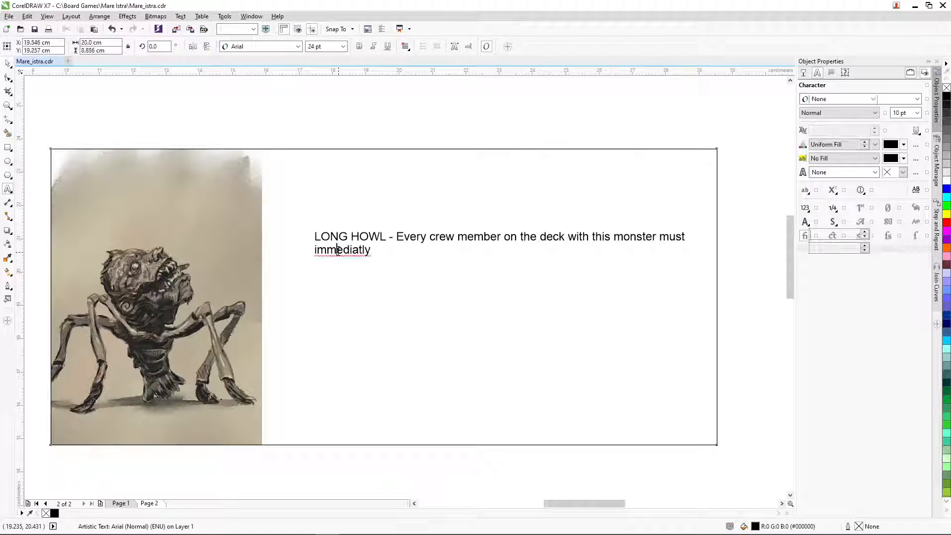
pyautogui.rightClick(338, 251)
pyautogui.click(367, 270)
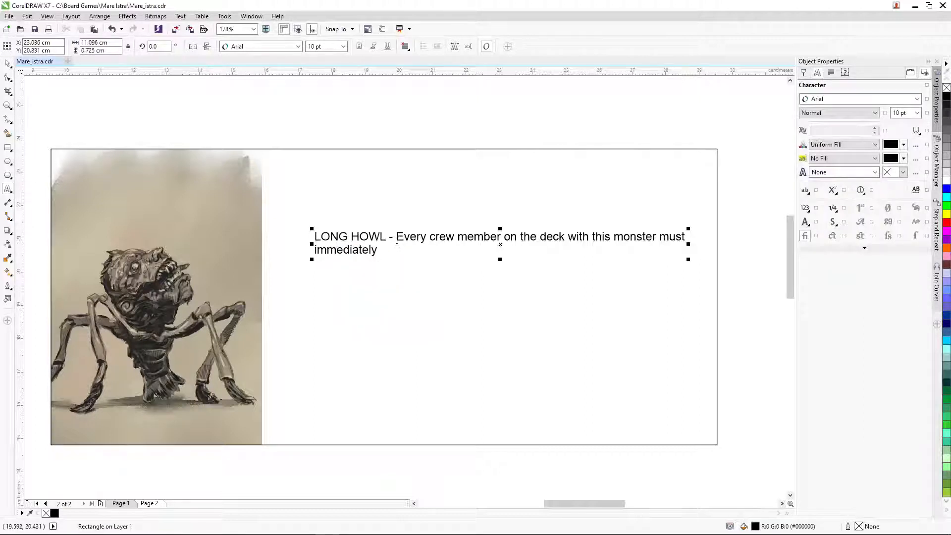
# Step: Add "test their SANITY" after "immediately" on the second line and remove the extra space between them
pyautogui.click(385, 246)
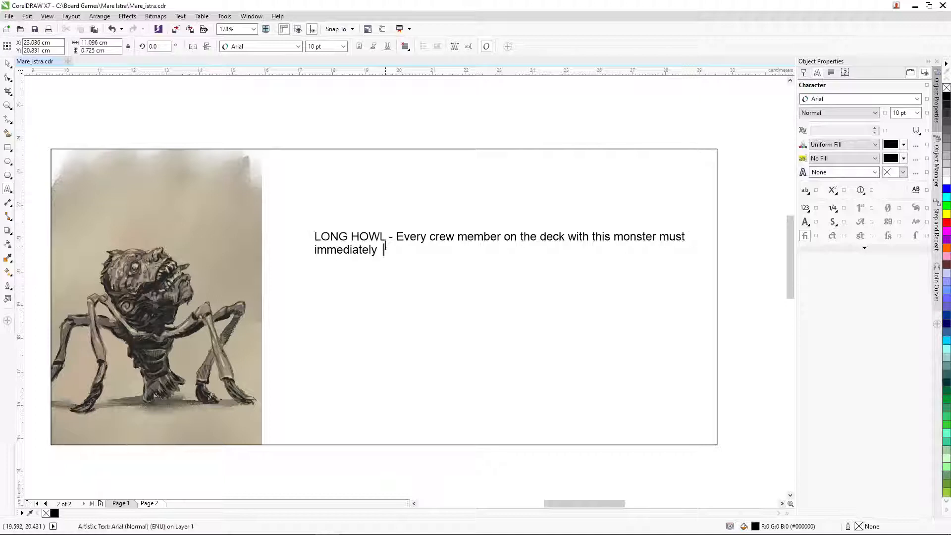
pyautogui.write('test their SANITY')
pyautogui.click(384, 250)
pyautogui.press('BackSpace')
# Step: Duplicate the LONG HOWL text about 1 cm below itself and repeat the duplication four times to form a column of six blocks
pyautogui.click(8, 77)
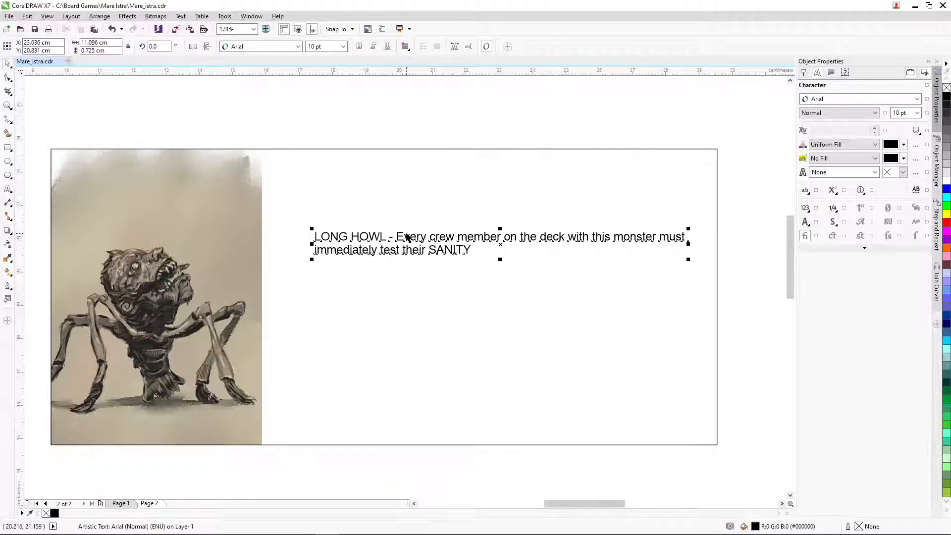
pyautogui.moveTo(407, 238); pyautogui.dragTo(448, 270)
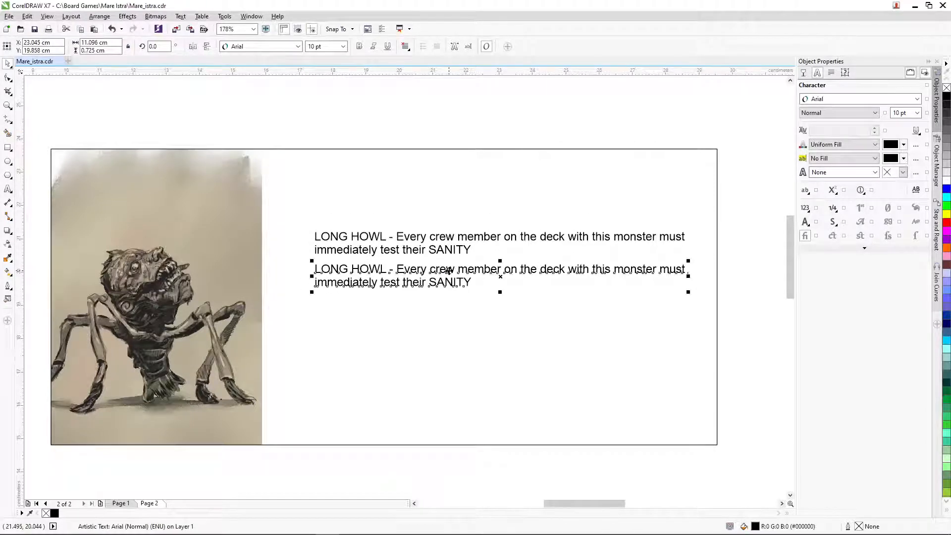
pyautogui.hotkey('ctrl', 'r')
pyautogui.hotkey('ctrl', 'r')
pyautogui.hotkey('ctrl', 'r')
pyautogui.hotkey('ctrl', 'r')
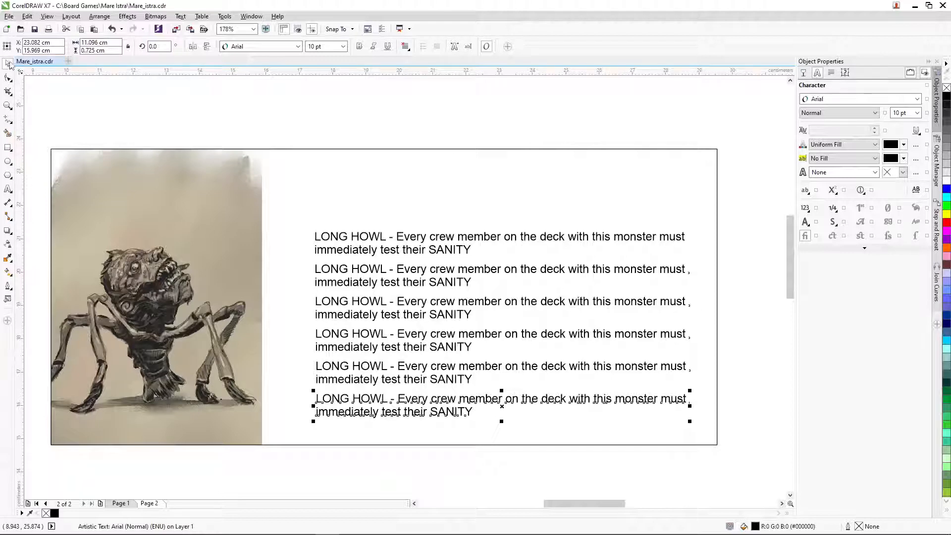
# Step: Stretch the card frame's height evenly about its centre to about 10.1 cm
pyautogui.click(309, 149)
pyautogui.moveTo(383, 144); pyautogui.dragTo(384, 124)
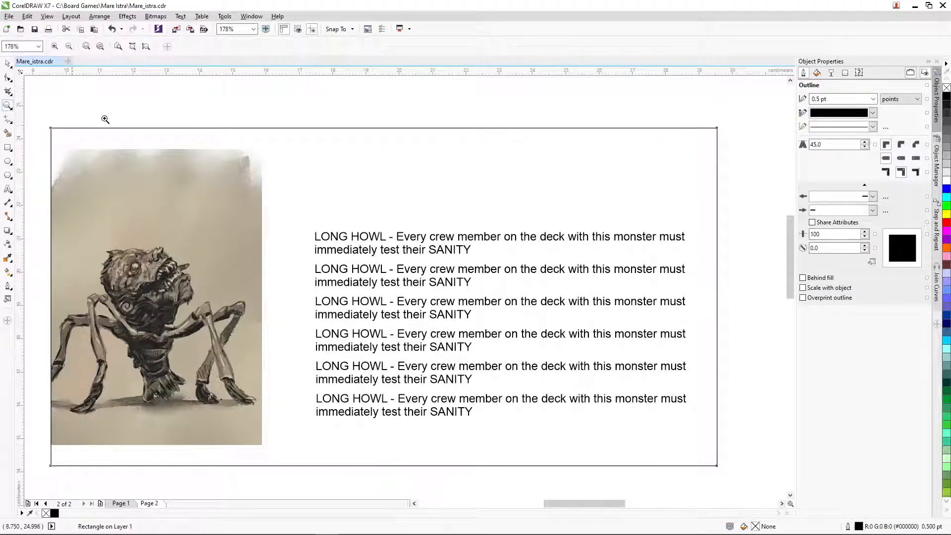
pyautogui.scroll(-2, 104, 121)
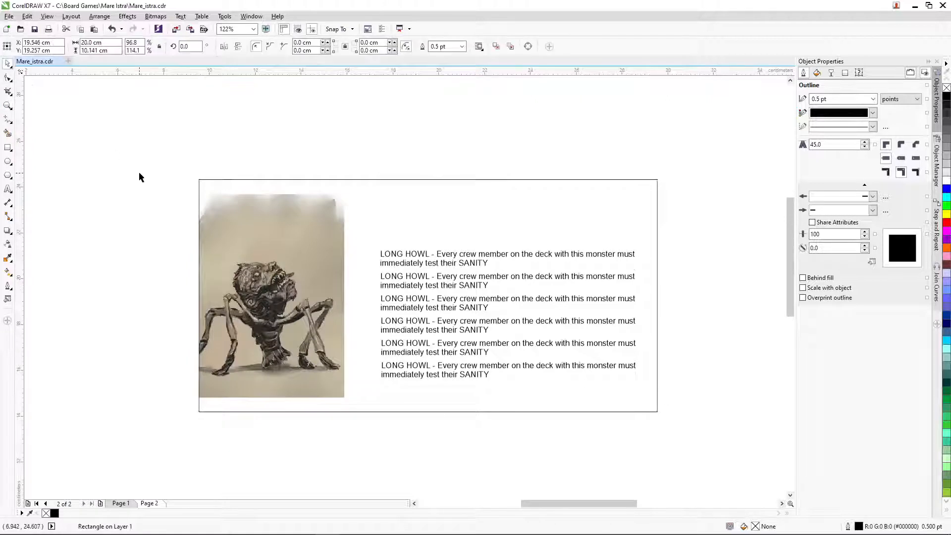
# Step: Move the monster image inside the card frame and rotate it counterclockwise by about 3.2 degrees
pyautogui.moveTo(144, 148); pyautogui.dragTo(353, 403)
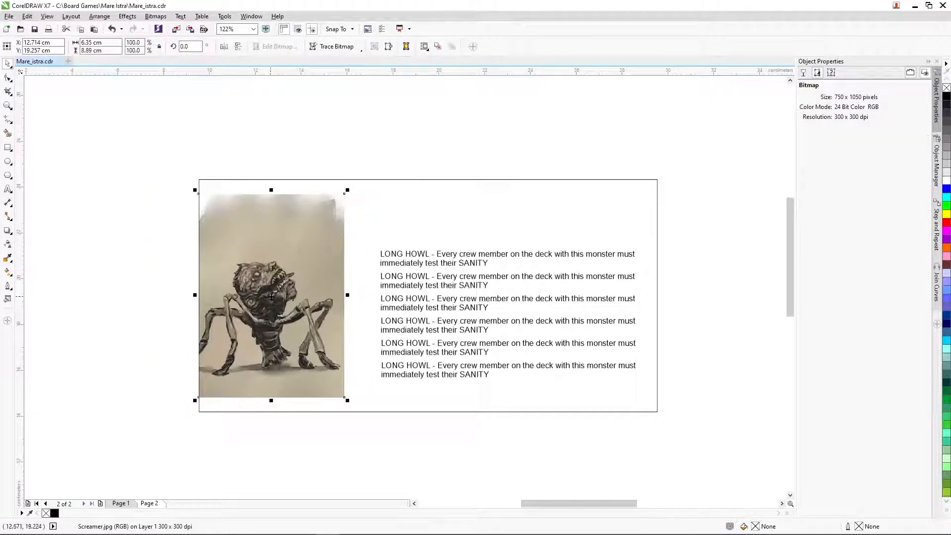
pyautogui.moveTo(272, 298); pyautogui.dragTo(281, 297)
pyautogui.moveTo(359, 398); pyautogui.dragTo(359, 392)
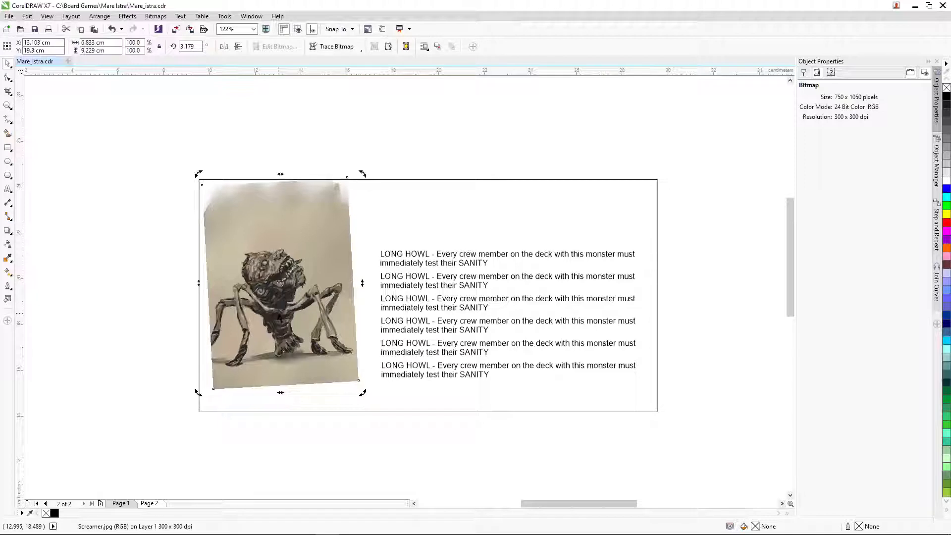
pyautogui.click(671, 259)
pyautogui.moveTo(692, 241); pyautogui.dragTo(342, 391)
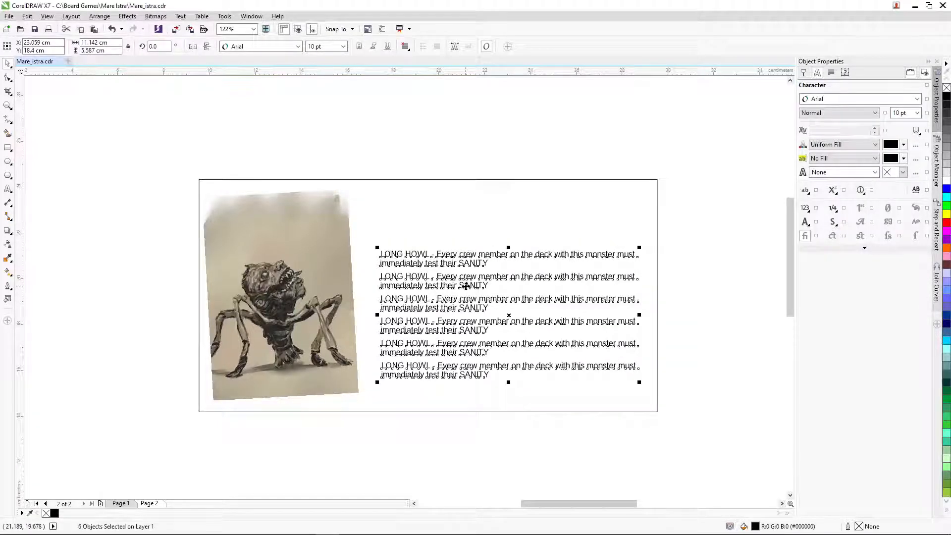
# Step: Straighten the monster image to about 0.9 degrees of rotation and scale it proportionally to about 115.7%
pyautogui.moveTo(176, 145); pyautogui.dragTo(392, 434)
pyautogui.click(279, 294)
pyautogui.moveTo(359, 401); pyautogui.dragTo(361, 411)
pyautogui.click(361, 411)
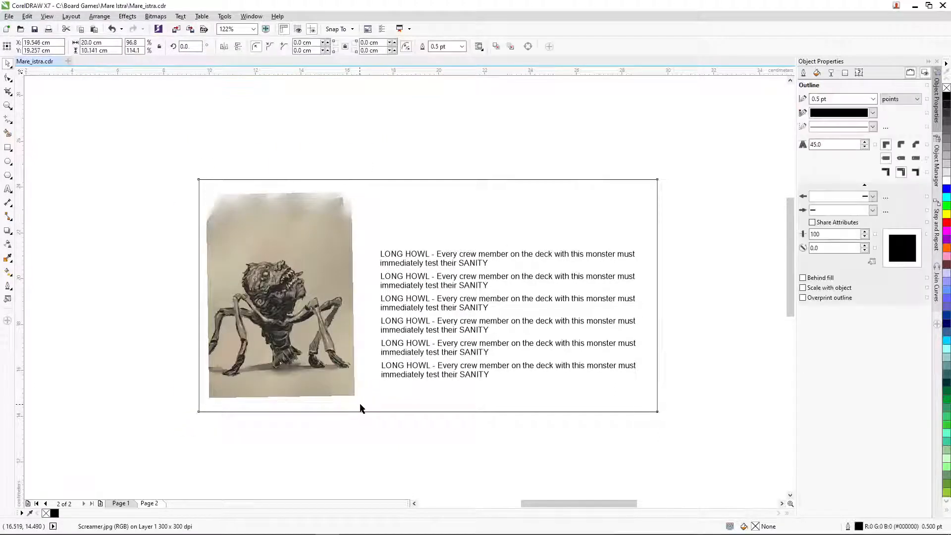
pyautogui.moveTo(178, 169); pyautogui.dragTo(375, 435)
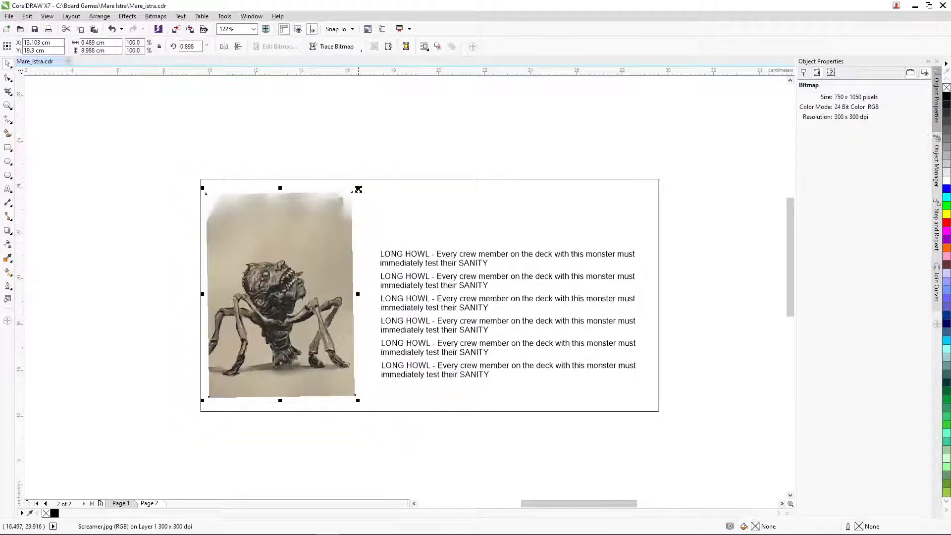
pyautogui.moveTo(358, 189); pyautogui.dragTo(373, 173)
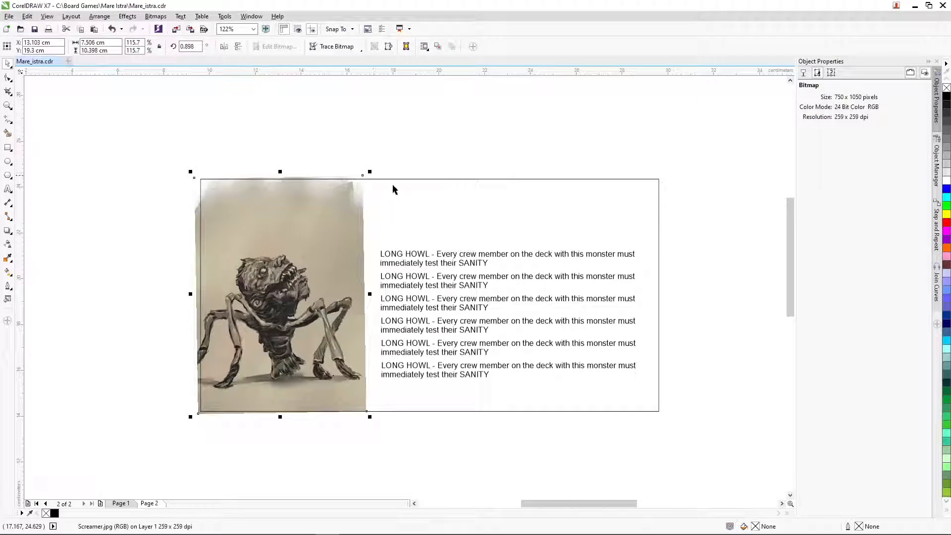
# Step: Enlarge the card frame around the artwork and text to about 22.2 by 11.5 cm
pyautogui.click(420, 204)
pyautogui.moveTo(431, 174); pyautogui.dragTo(430, 160)
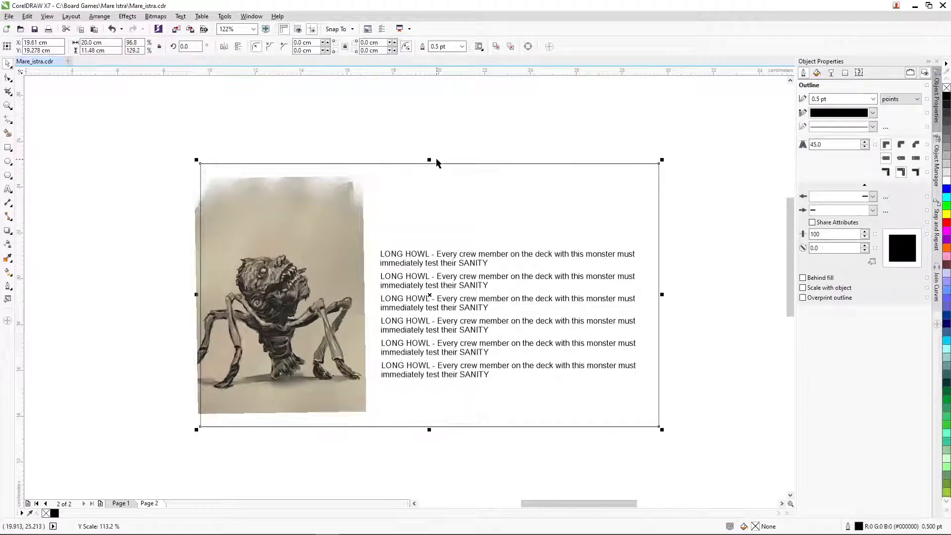
pyautogui.moveTo(662, 296); pyautogui.dragTo(694, 295)
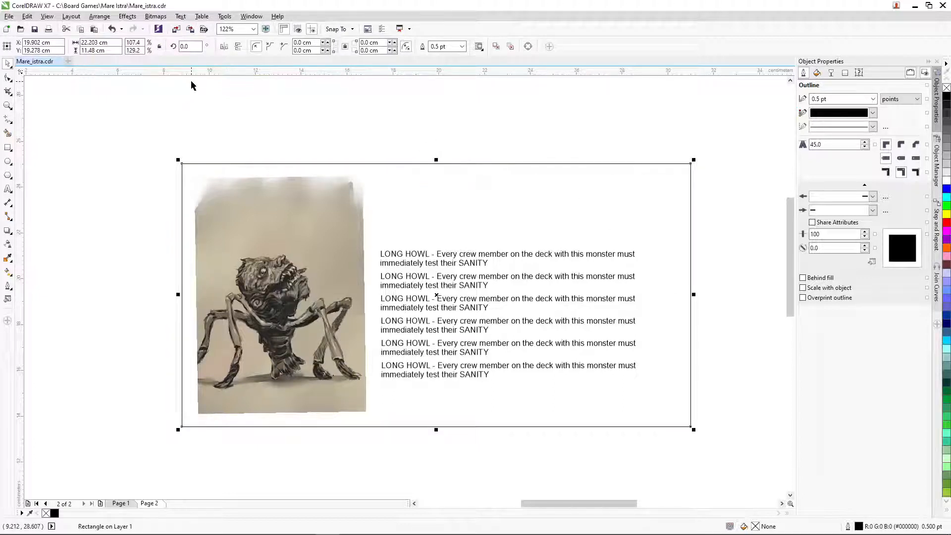
# Step: Change the page size to A5 and its orientation to landscape
pyautogui.press('z')
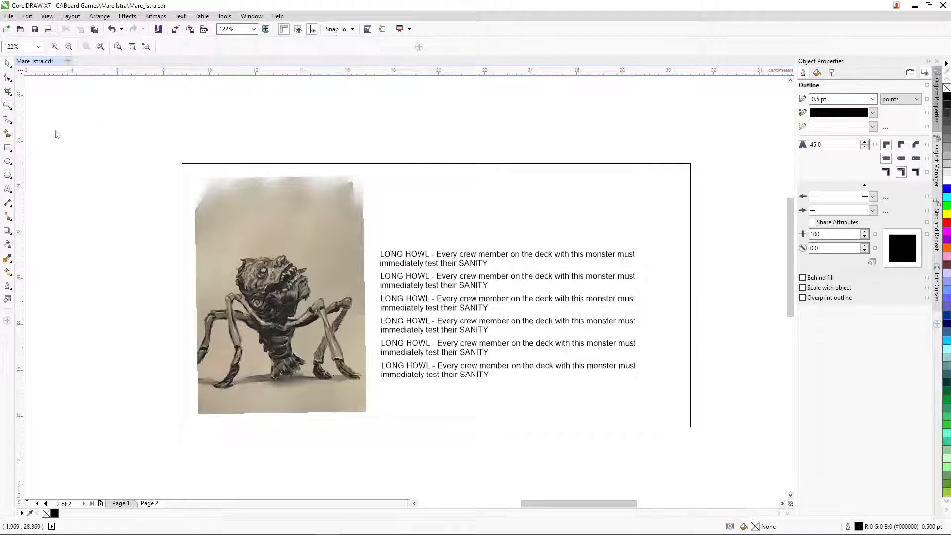
pyautogui.hotkey('shift', 'F4')
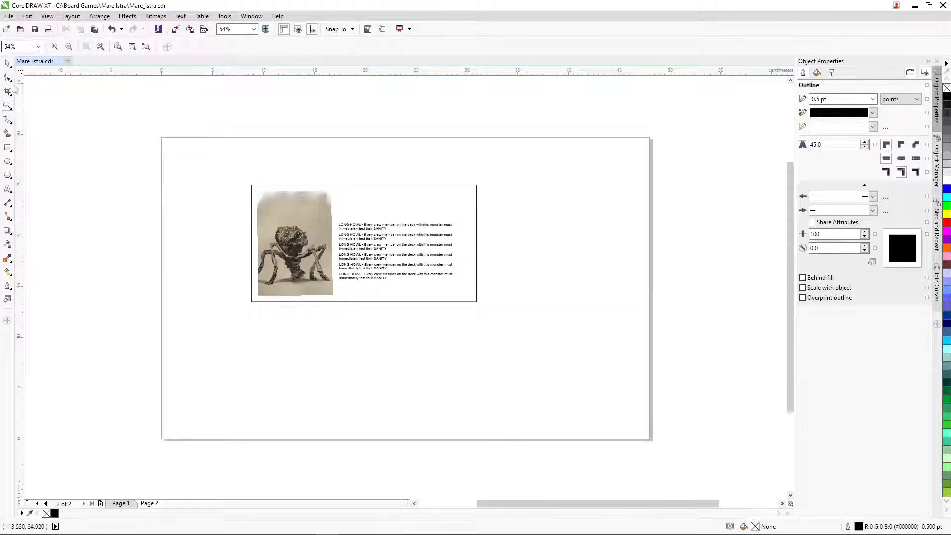
pyautogui.click(8, 63)
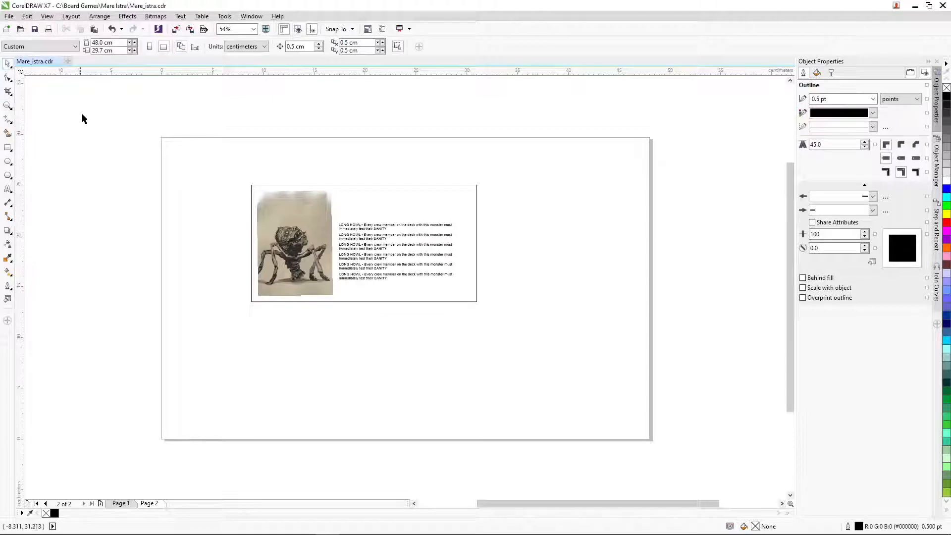
pyautogui.click(50, 46)
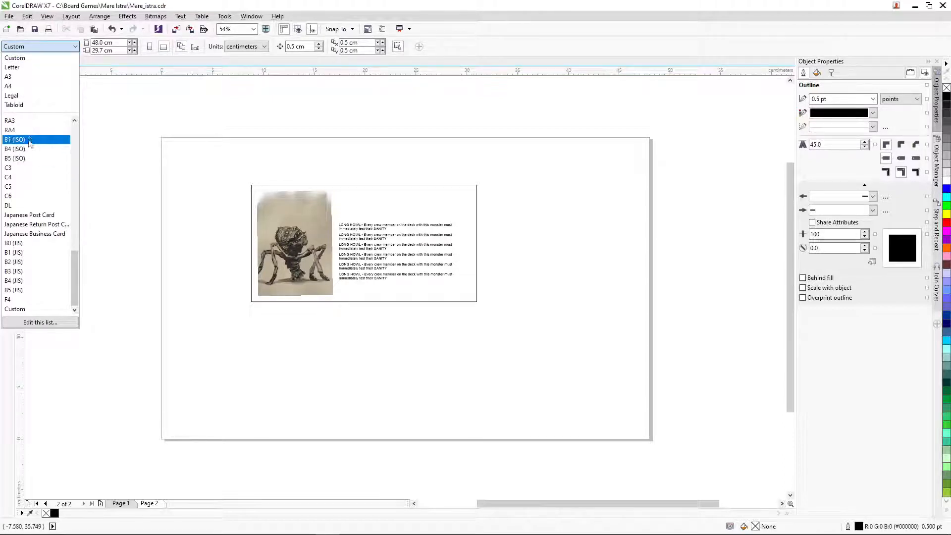
pyautogui.moveTo(75, 258); pyautogui.dragTo(86, 209)
pyautogui.click(30, 252)
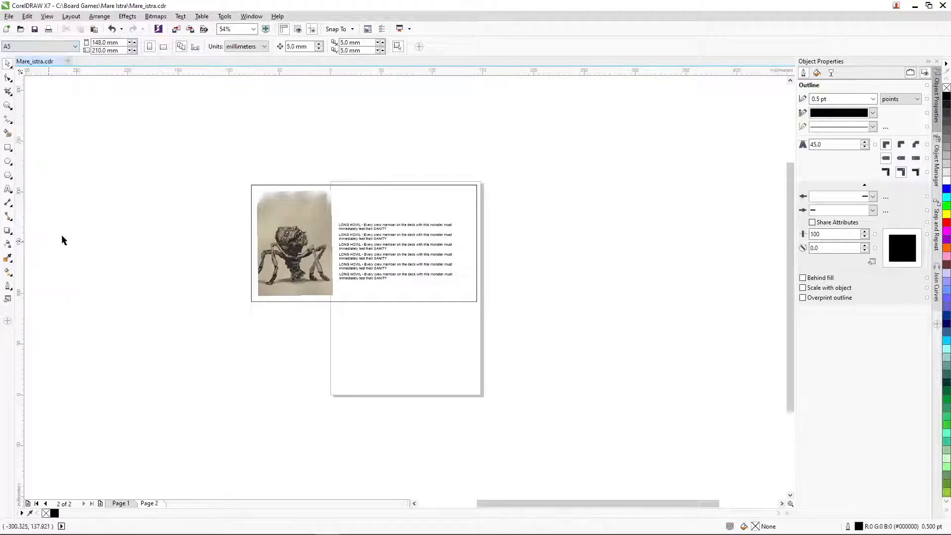
pyautogui.click(163, 46)
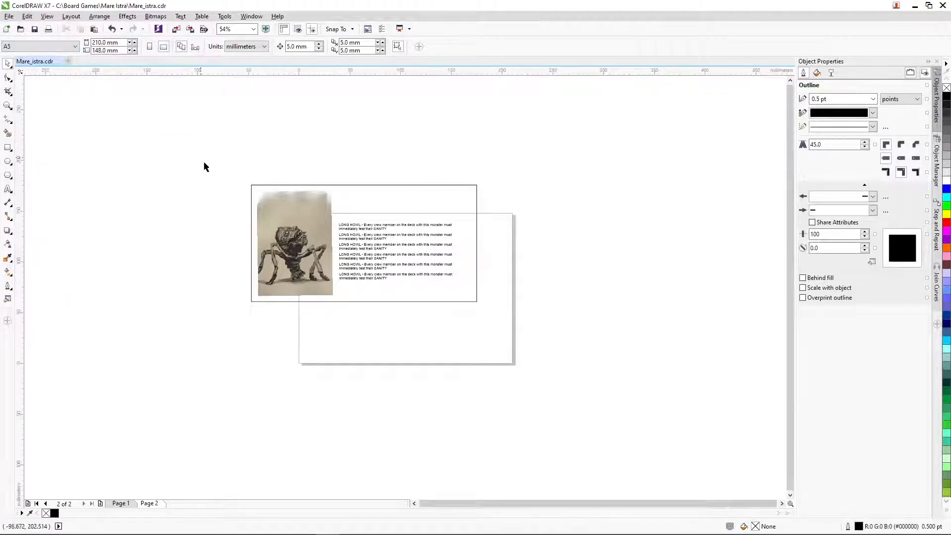
# Step: Move the frame, monster image and text together onto the A5 page, lining up the frame with the page's left edge
pyautogui.hotkey('ctrl', 'a')
pyautogui.moveTo(396, 256); pyautogui.dragTo(440, 306)
pyautogui.click(7, 105)
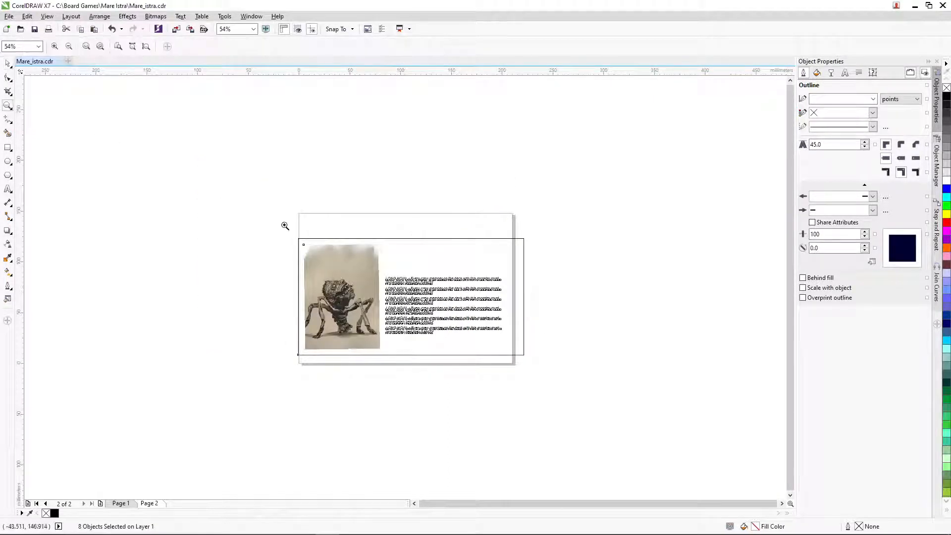
pyautogui.moveTo(254, 187); pyautogui.dragTo(583, 391)
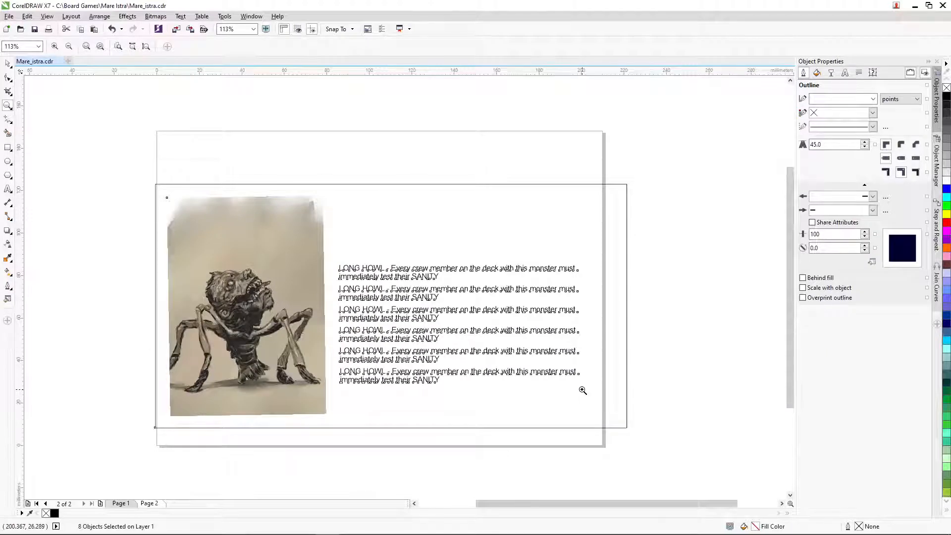
pyautogui.click(7, 63)
pyautogui.click(109, 144)
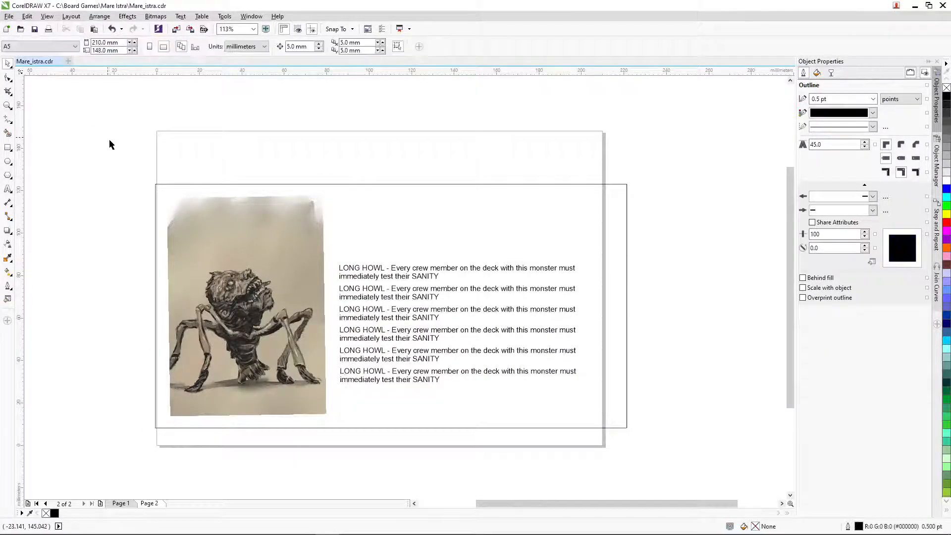
# Step: Try to squeeze all card objects horizontally to about 209 mm wide, and undo it
pyautogui.moveTo(109, 144); pyautogui.dragTo(646, 469)
pyautogui.moveTo(629, 306); pyautogui.dragTo(599, 305)
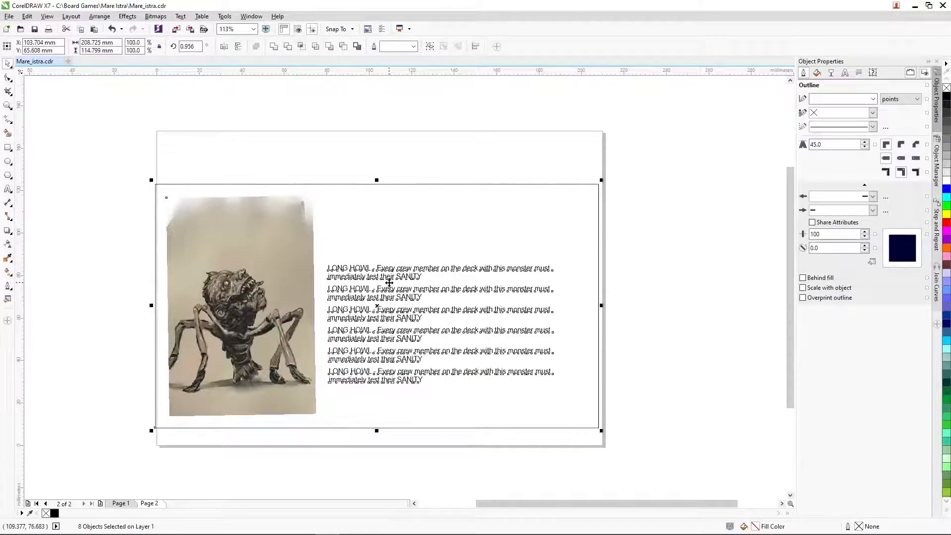
pyautogui.hotkey('ctrl', 'z')
pyautogui.click(660, 322)
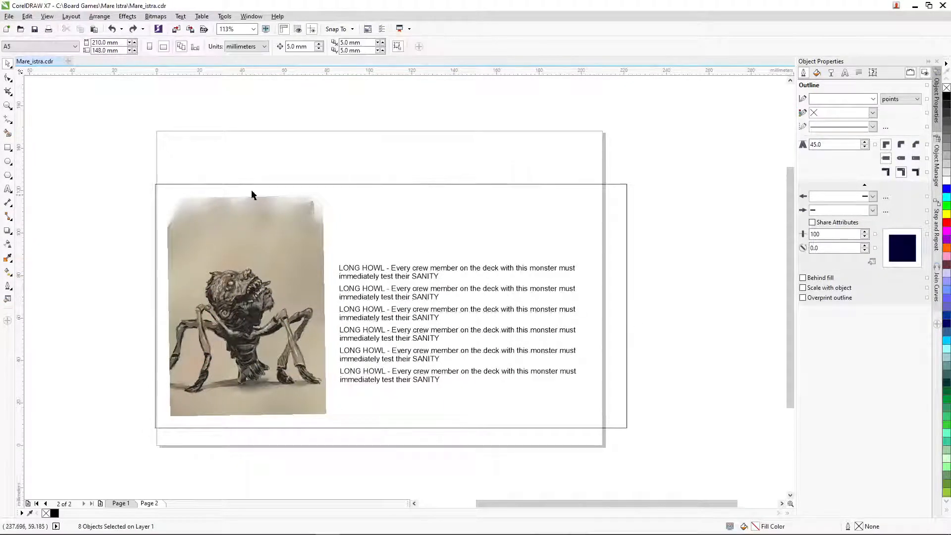
# Step: Narrow only the card frame to about 208 mm so that it fits within the page width
pyautogui.click(174, 189)
pyautogui.moveTo(627, 305); pyautogui.dragTo(601, 306)
pyautogui.moveTo(155, 306); pyautogui.dragTo(154, 306)
pyautogui.click(283, 134)
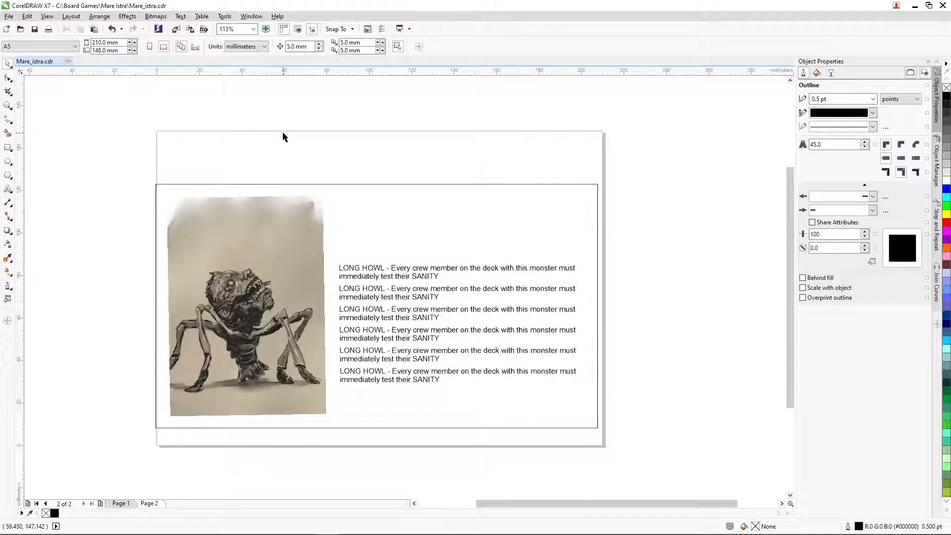
# Step: Set the card frame's width to exactly 210 mm
pyautogui.click(459, 192)
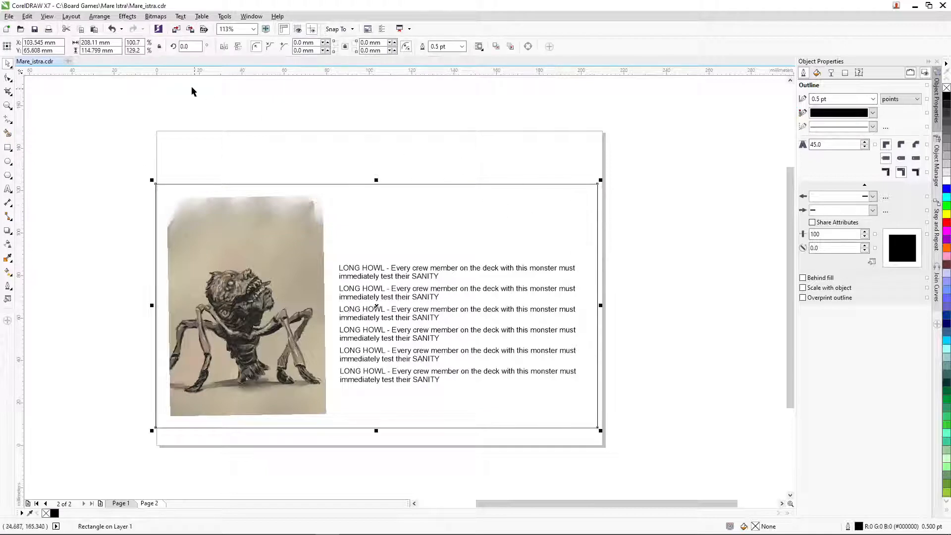
pyautogui.click(92, 43)
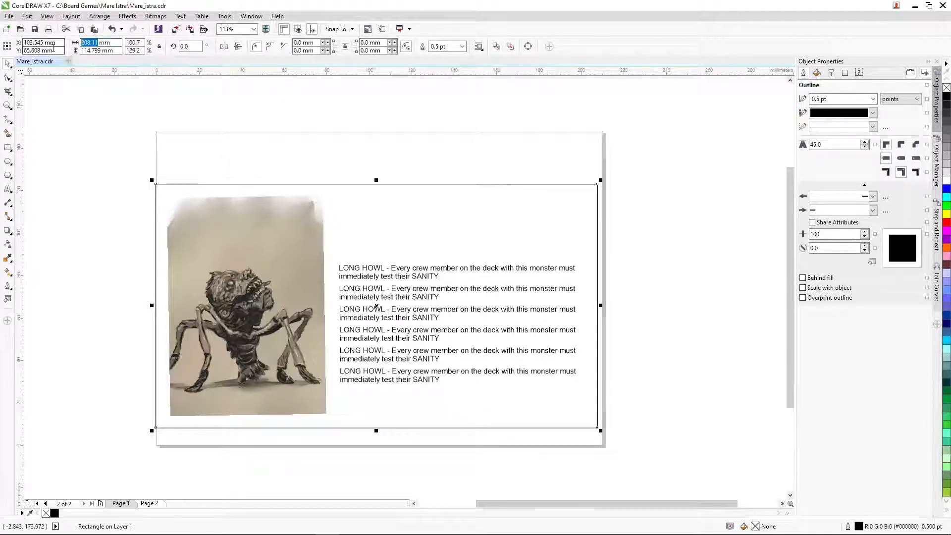
pyautogui.write('21.')
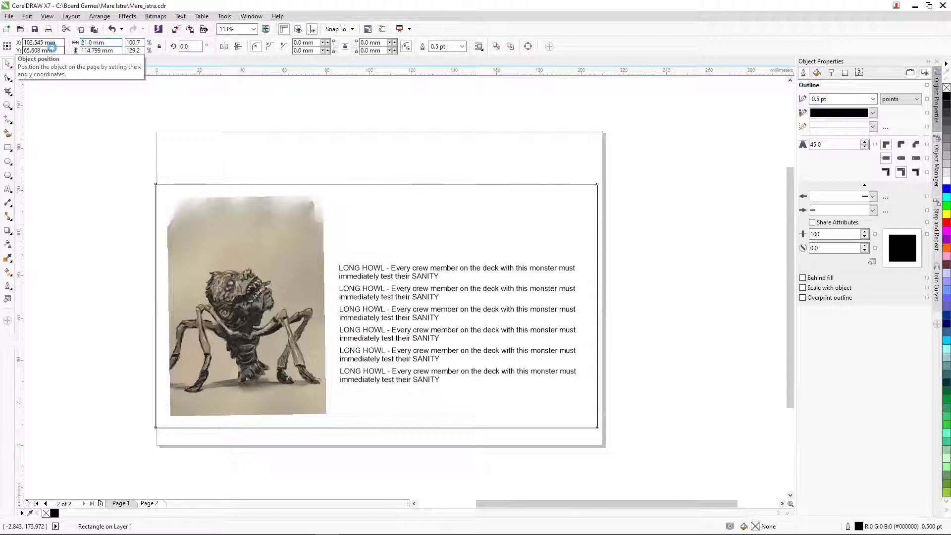
pyautogui.press('Return')
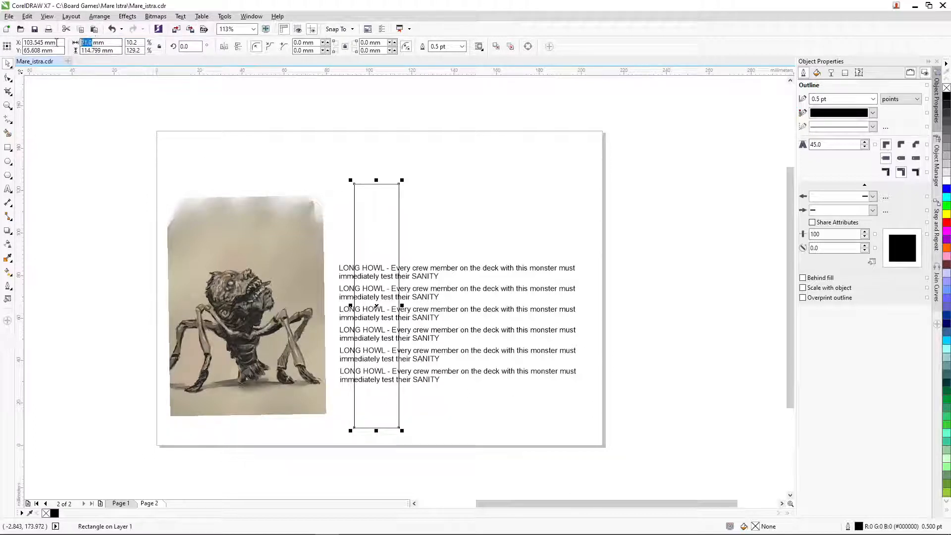
pyautogui.write('210')
pyautogui.press('Return')
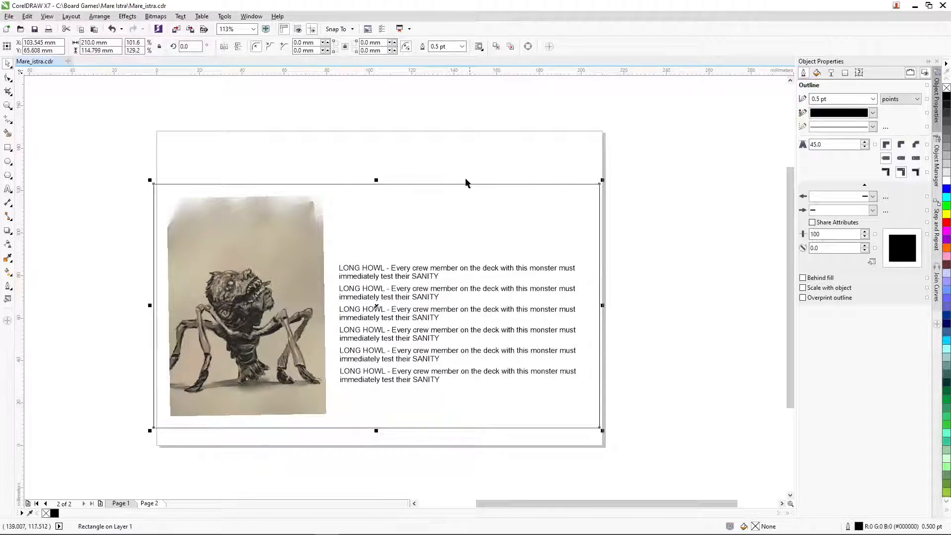
# Step: Align the card frame's sides with the page edges and shift the monster image about 3 mm left and up inside it
pyautogui.moveTo(479, 208)
pyautogui.mouseDown()
pyautogui.moveTo(505, 195)
pyautogui.moveTo(481, 201)
pyautogui.mouseUp()
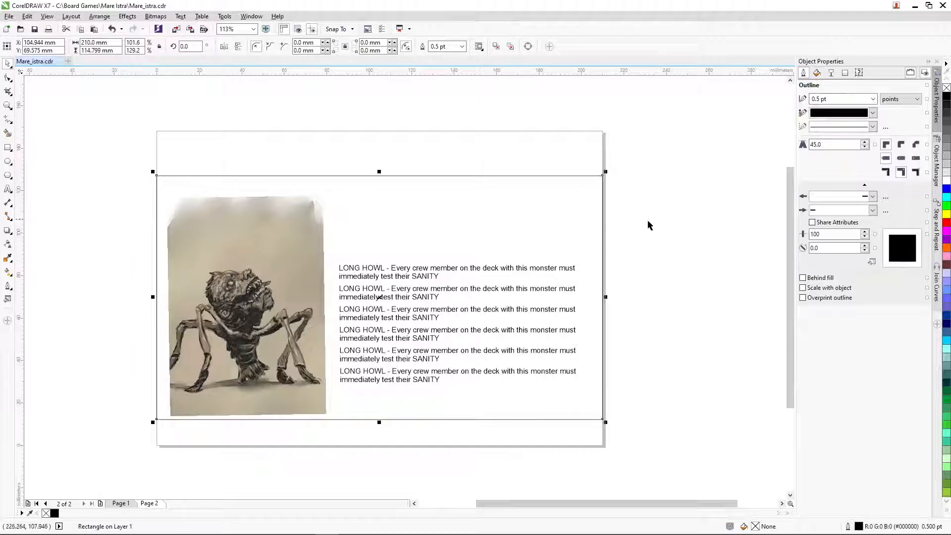
pyautogui.moveTo(130, 137); pyautogui.dragTo(342, 421)
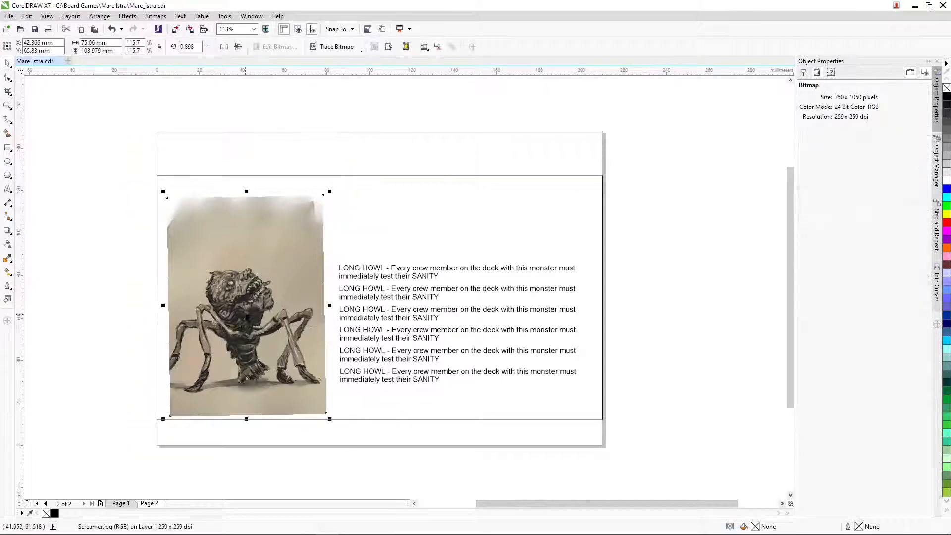
pyautogui.moveTo(246, 306); pyautogui.dragTo(239, 298)
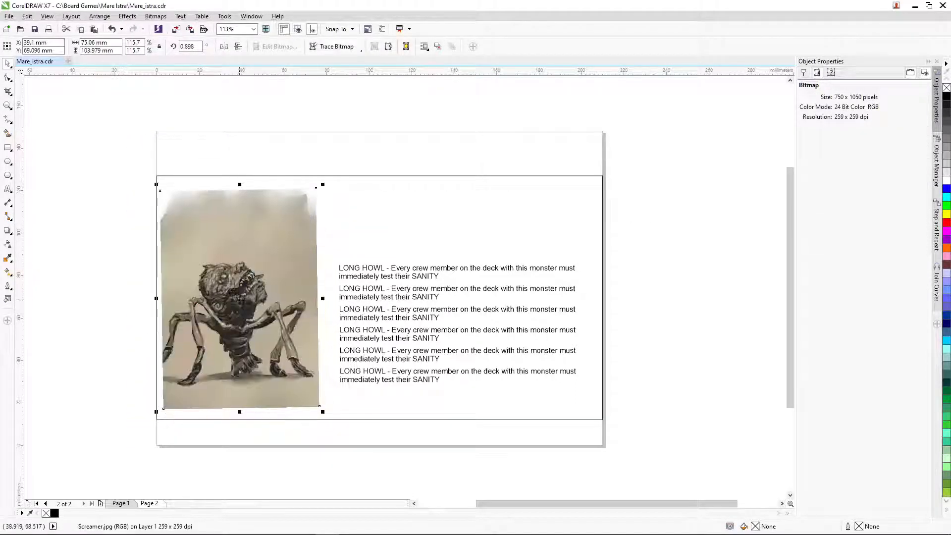
# Step: Delete all six LONG HOWL text blocks from the card
pyautogui.moveTo(658, 245); pyautogui.dragTo(315, 405)
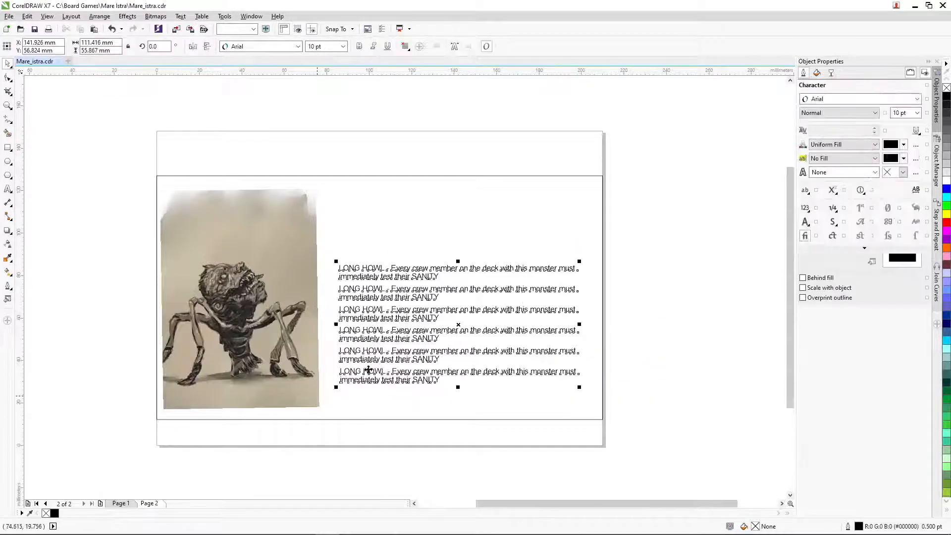
pyautogui.click(471, 214)
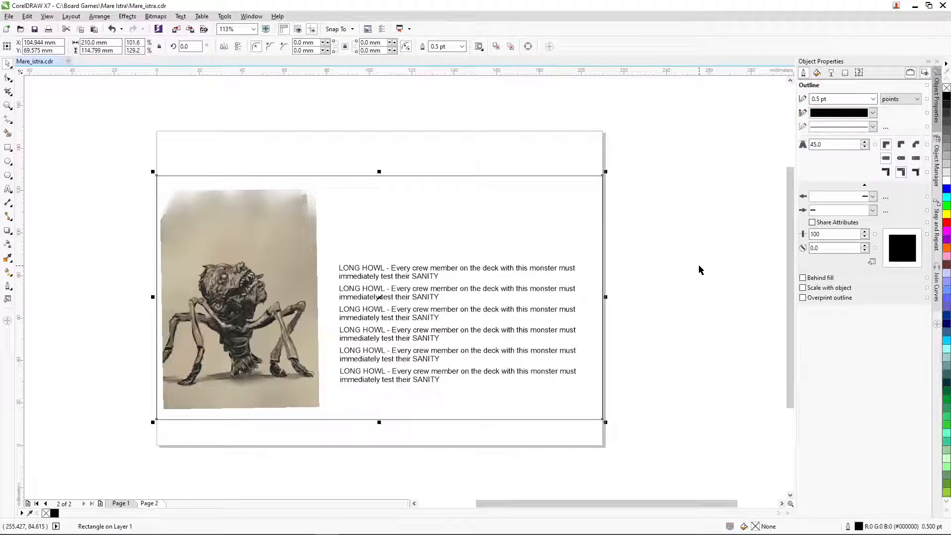
pyautogui.click(649, 272)
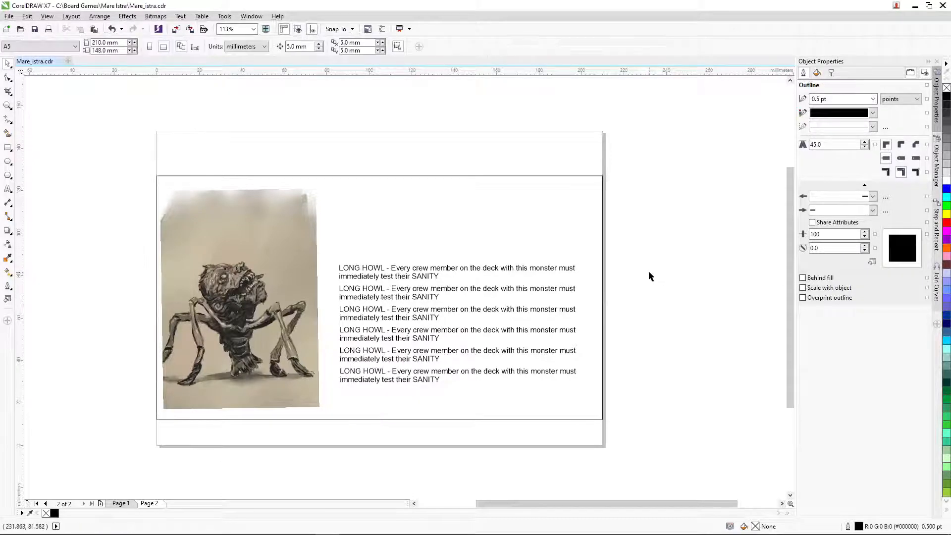
pyautogui.moveTo(661, 234); pyautogui.dragTo(320, 387)
pyautogui.press('Delete')
# Step: Switch to the "Making a GAME: Mare Istra" YouTube page in Google Chrome
pyautogui.hotkey('alt', 'Tab')
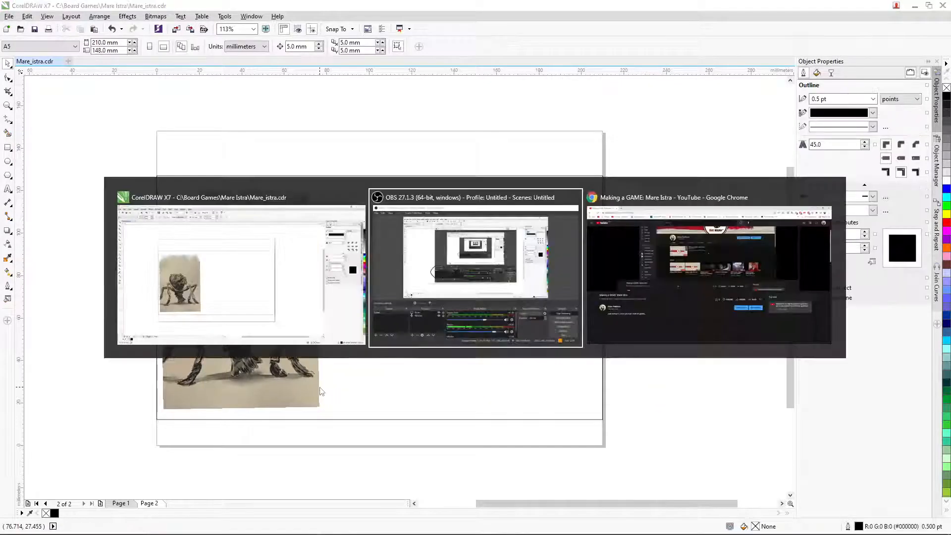
pyautogui.hotkey('alt', 'Tab')
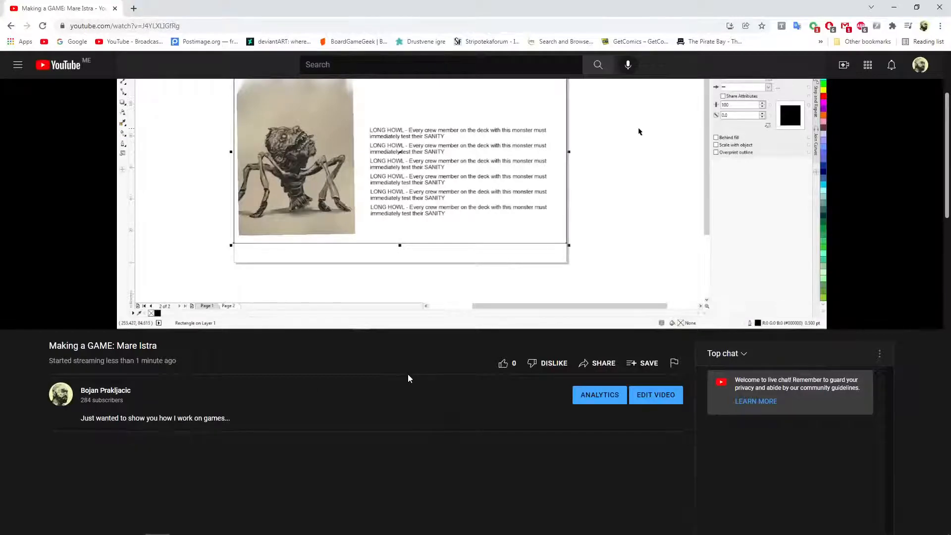
# Step: Return to CorelDRAW and draw a placeholder rectangle about 34 × 12 mm beside the top of the monster image
pyautogui.click(893, 7)
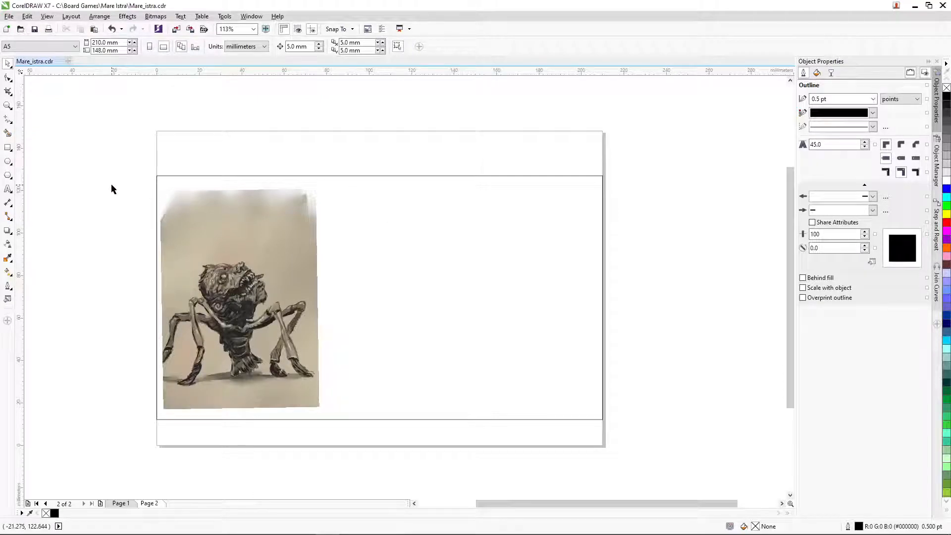
pyautogui.click(8, 148)
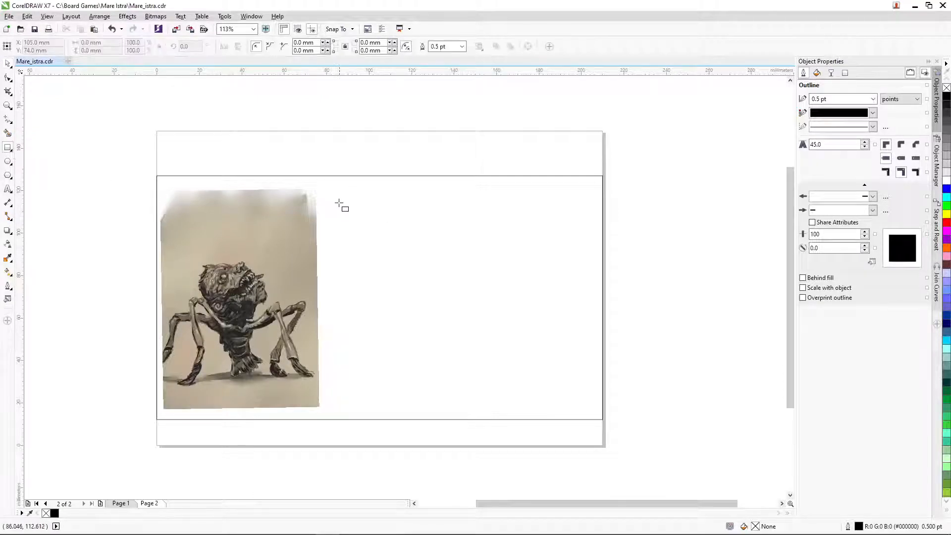
pyautogui.moveTo(329, 190); pyautogui.dragTo(402, 216)
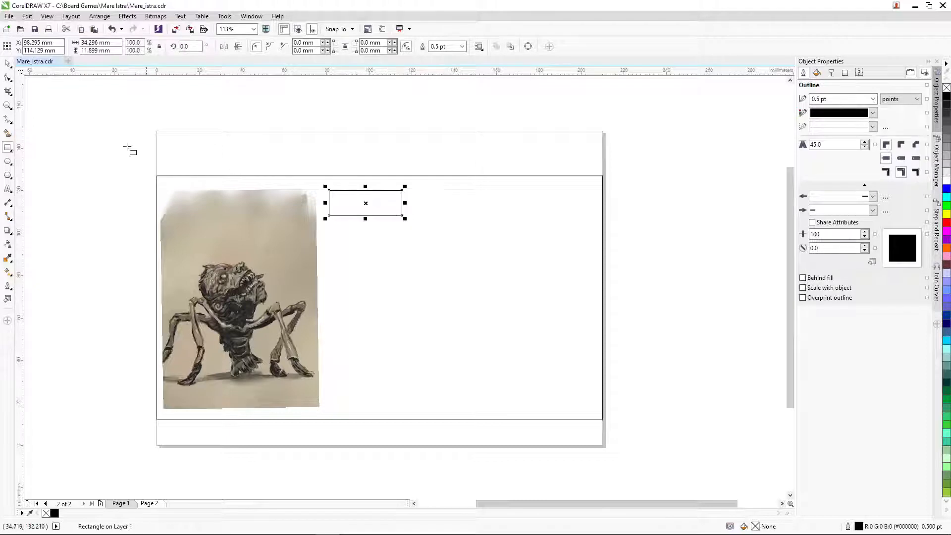
pyautogui.click(8, 63)
pyautogui.click(297, 167)
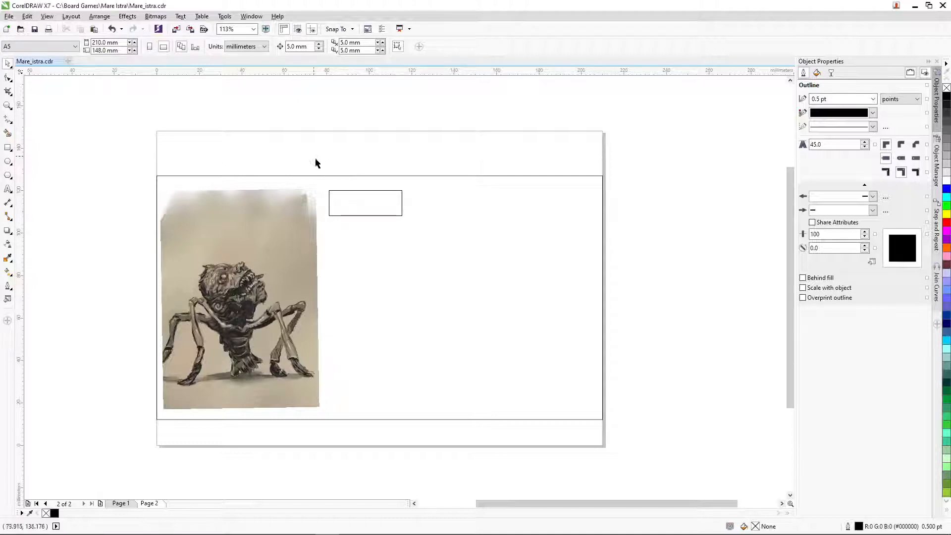
pyautogui.moveTo(315, 160); pyautogui.dragTo(414, 231)
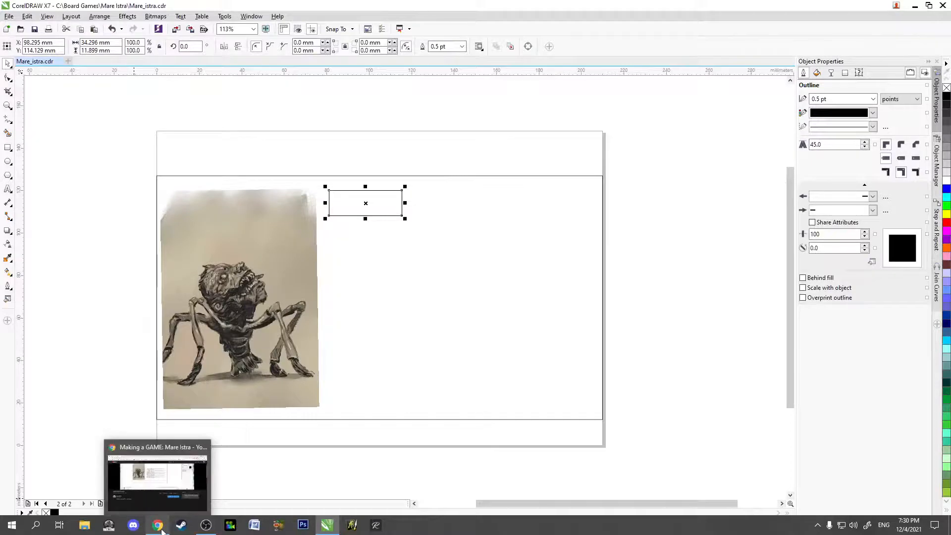
# Step: Switch to Google Chrome and run a Google image search for "grunge boxes" in a new tab
pyautogui.click(163, 531)
pyautogui.hotkey('ctrl', 't')
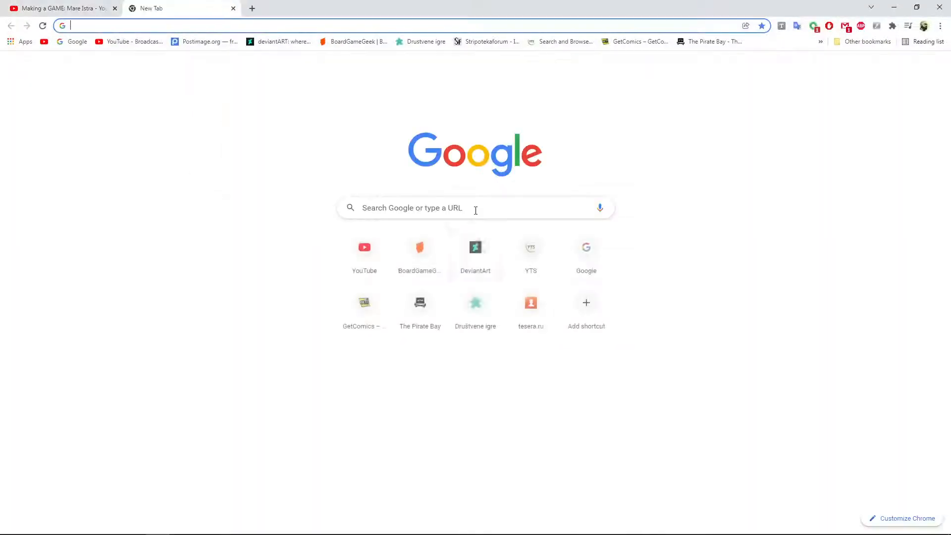
pyautogui.click(486, 208)
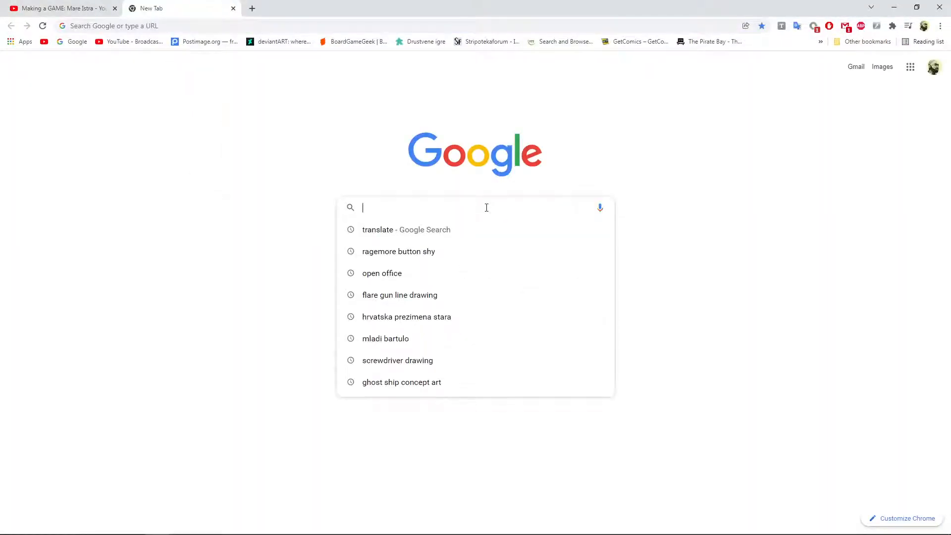
pyautogui.write('grunge b')
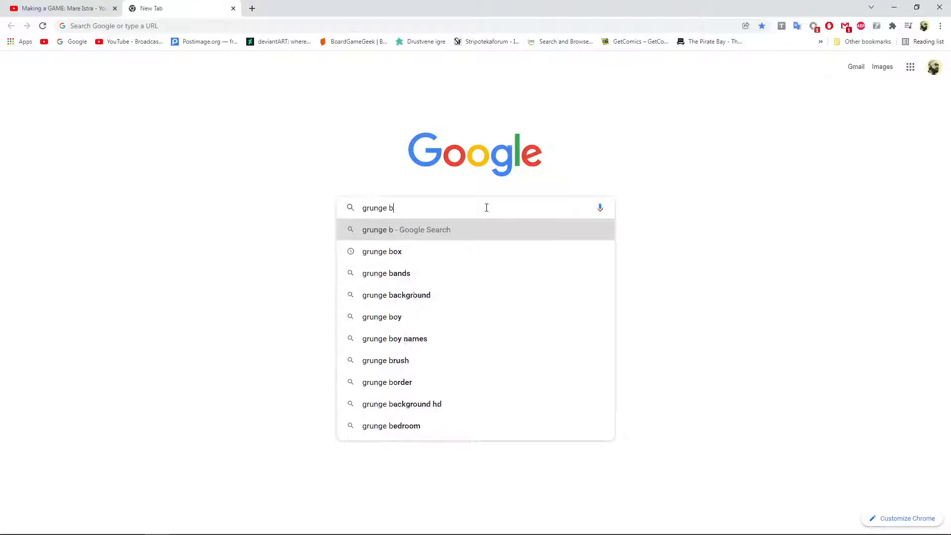
pyautogui.write('oxes')
pyautogui.press('Return')
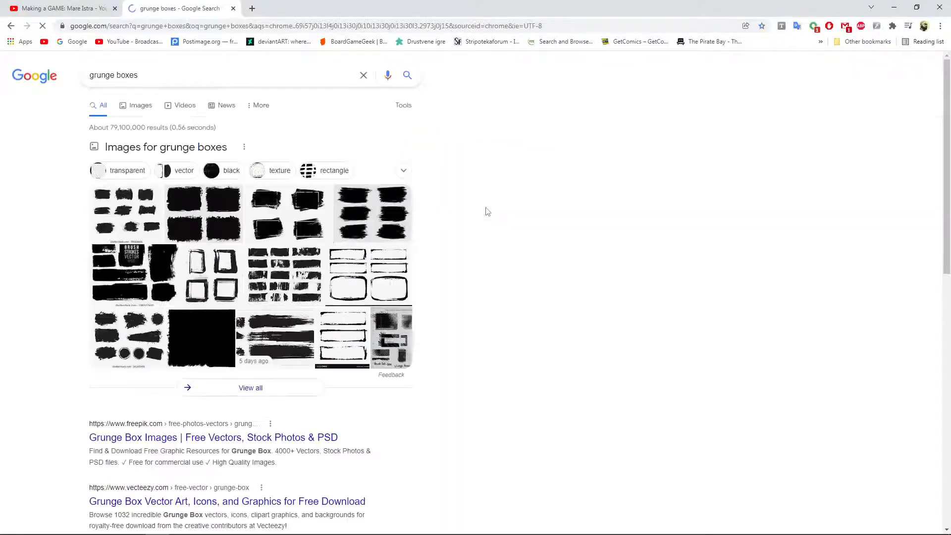
pyautogui.click(140, 106)
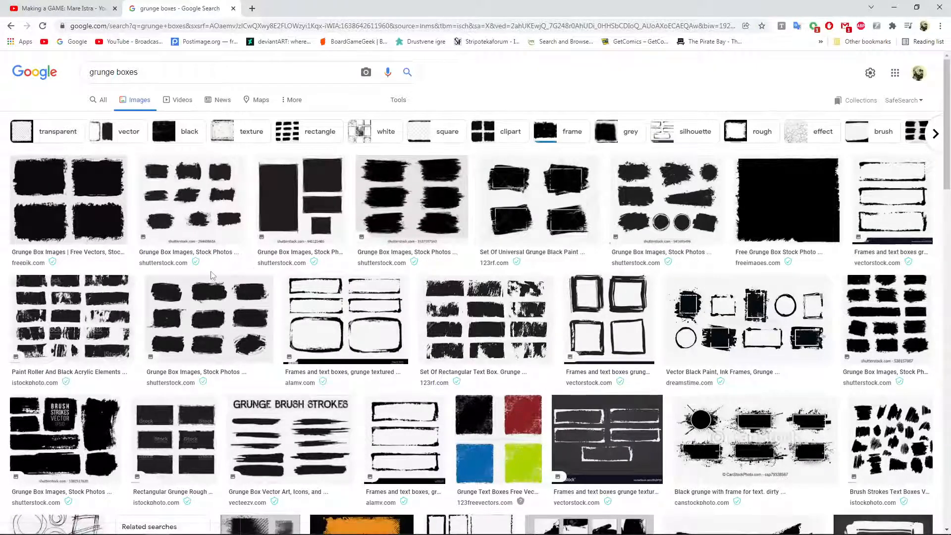
# Step: Browse the grunge box results and copy the Shutterstock image combining wide and tall black brush boxes with thin strokes
pyautogui.click(213, 287)
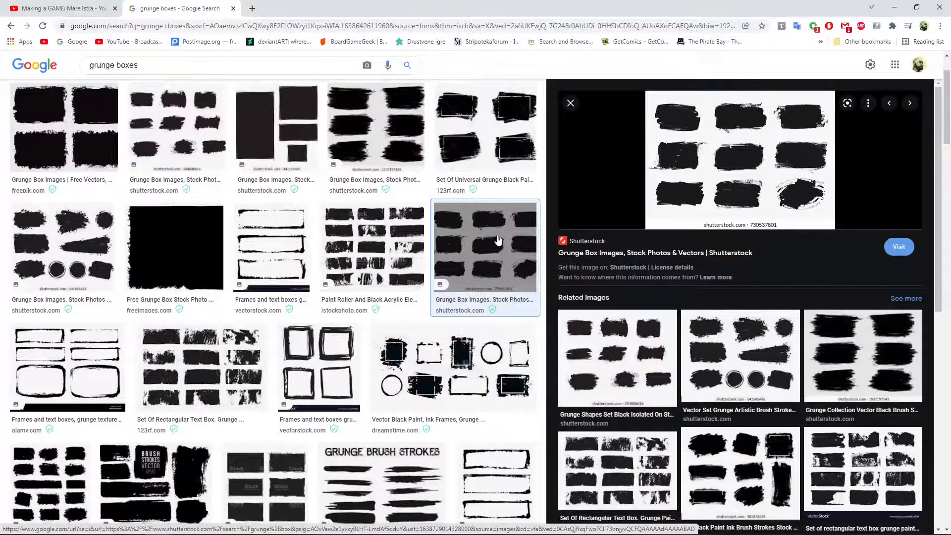
pyautogui.scroll(-4, 499, 239)
pyautogui.click(67, 290)
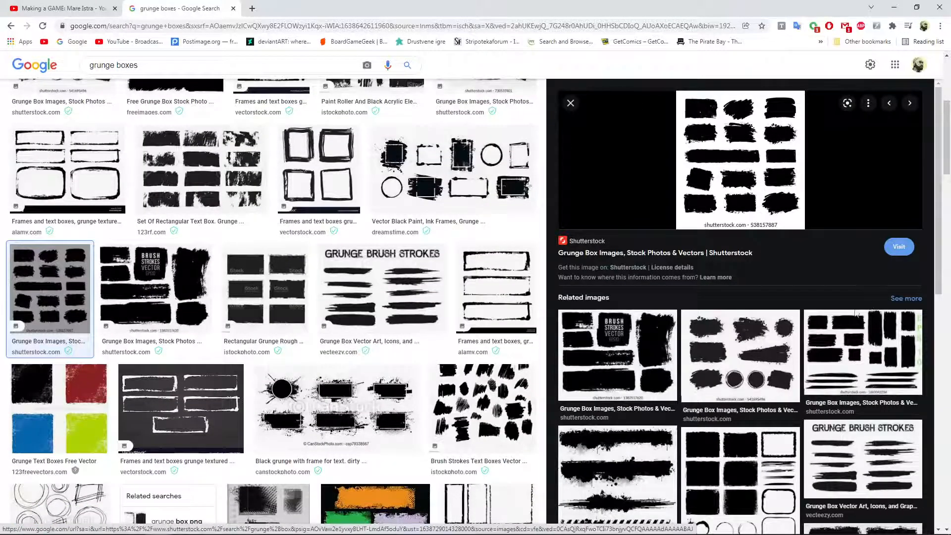
pyautogui.click(863, 352)
pyautogui.rightClick(713, 158)
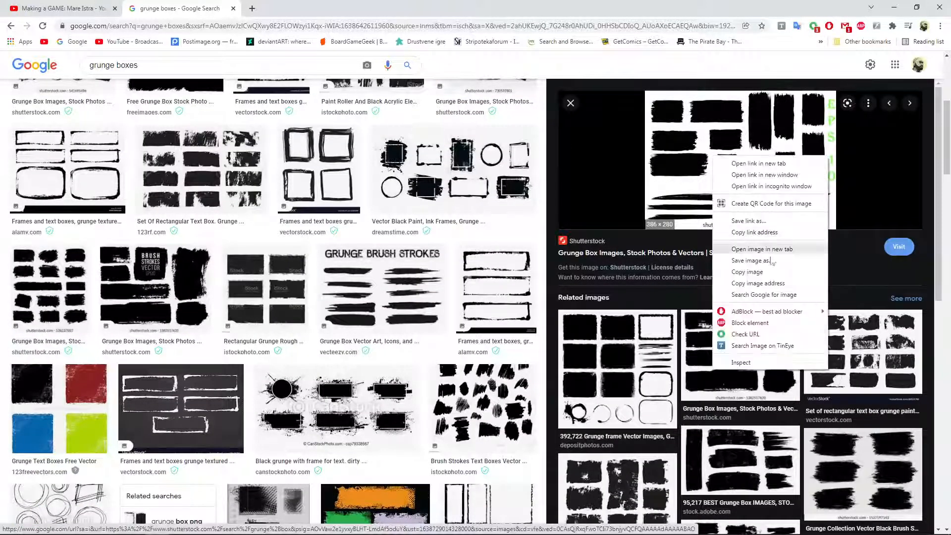
pyautogui.click(738, 262)
# Step: Switch to CorelDRAW, paste the brush box image and place it on the empty area beside the page
pyautogui.moveTo(291, 532)
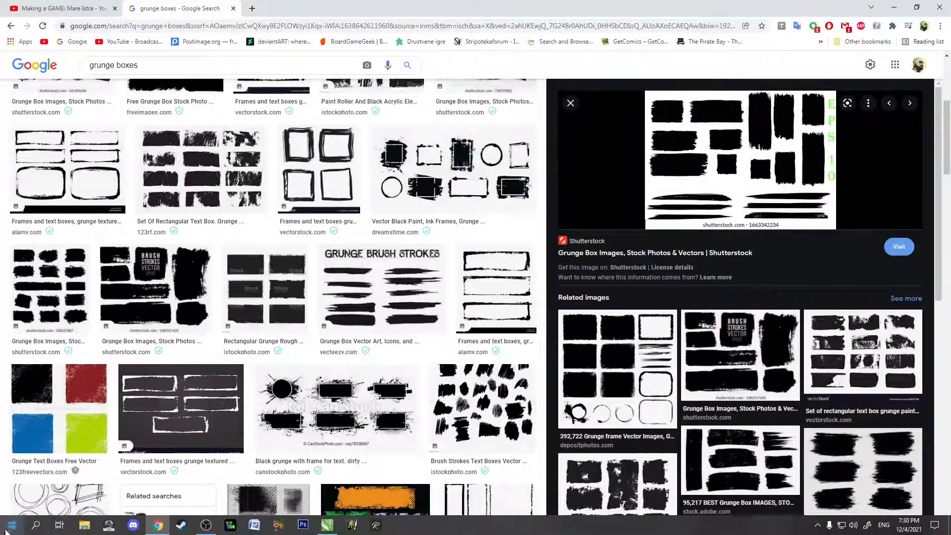
pyautogui.click(327, 525)
pyautogui.rightClick(597, 259)
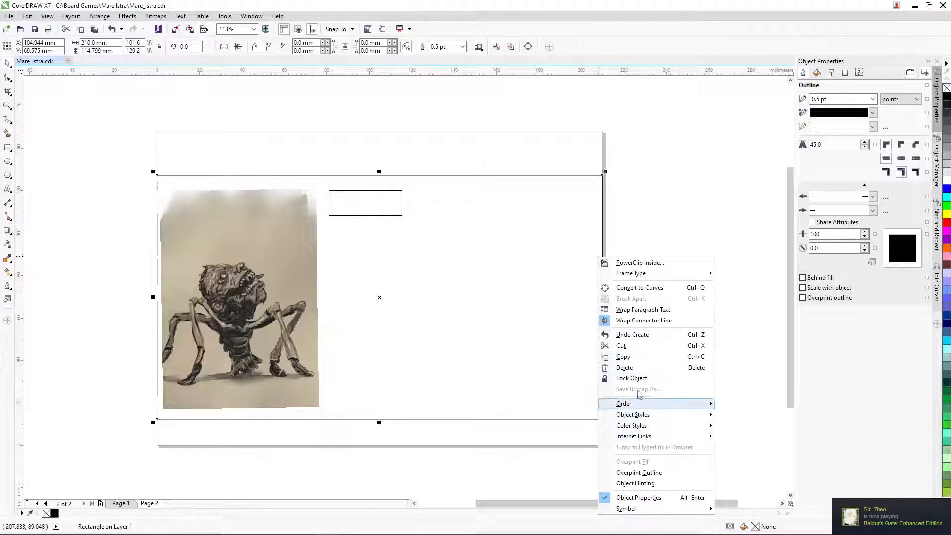
pyautogui.click(643, 208)
pyautogui.rightClick(643, 208)
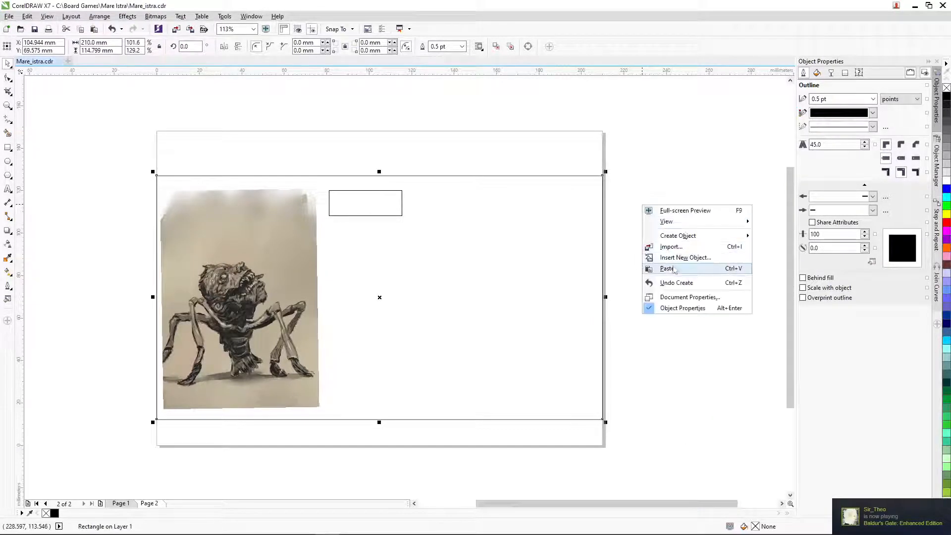
pyautogui.click(664, 268)
pyautogui.moveTo(364, 272)
pyautogui.mouseDown()
pyautogui.moveTo(620, 268)
pyautogui.moveTo(689, 250)
pyautogui.mouseUp()
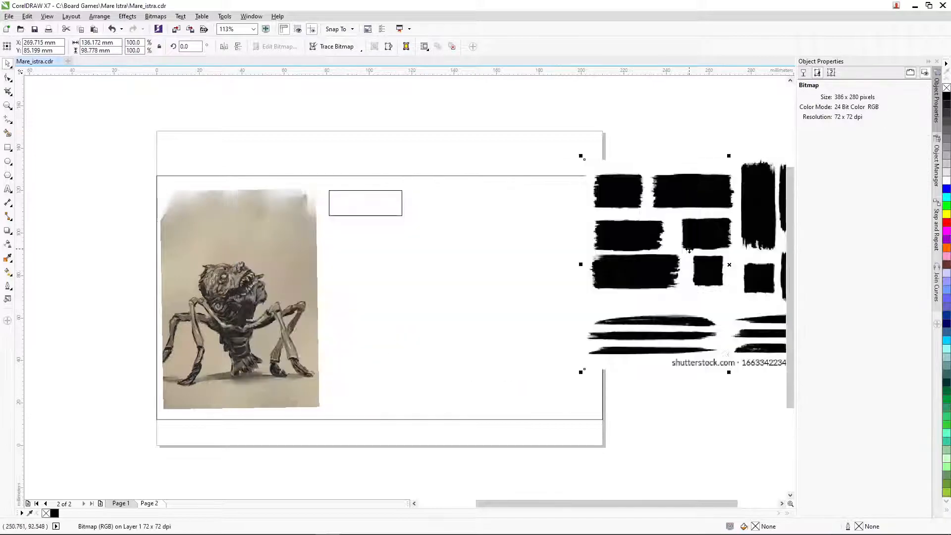
pyautogui.hscroll(3, 770, 479)
pyautogui.moveTo(570, 267); pyautogui.dragTo(640, 247)
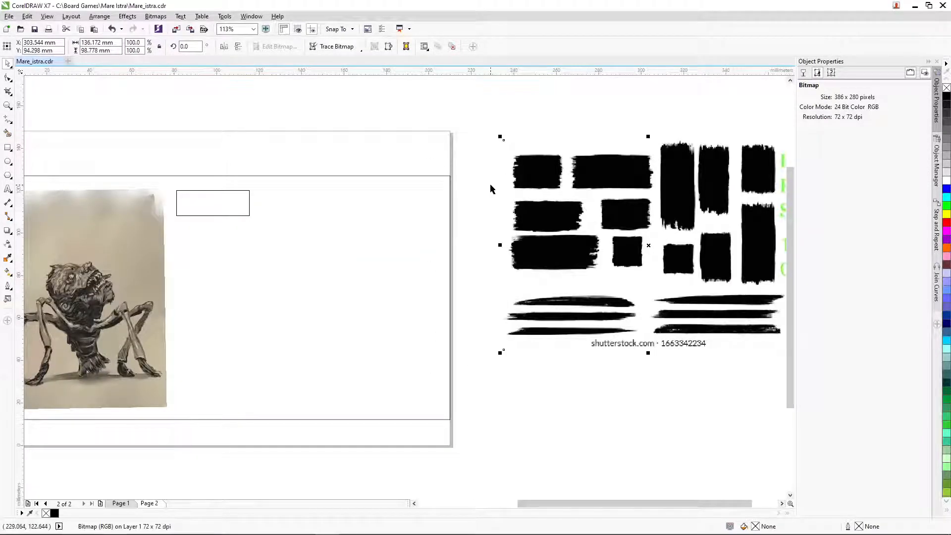
# Step: Convert the pasted brush box bitmap to vectors with Quick Trace and ungroup the traced shapes
pyautogui.click(155, 16)
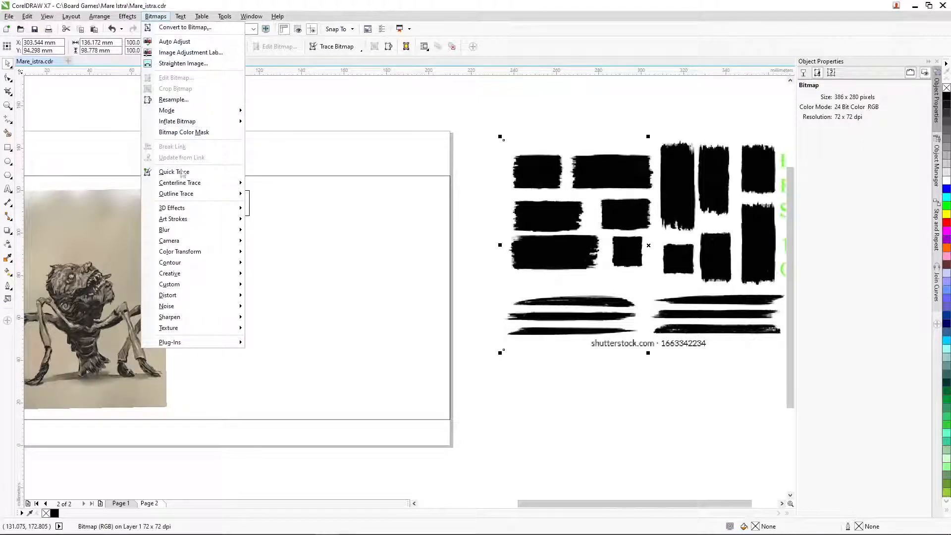
pyautogui.moveTo(181, 194)
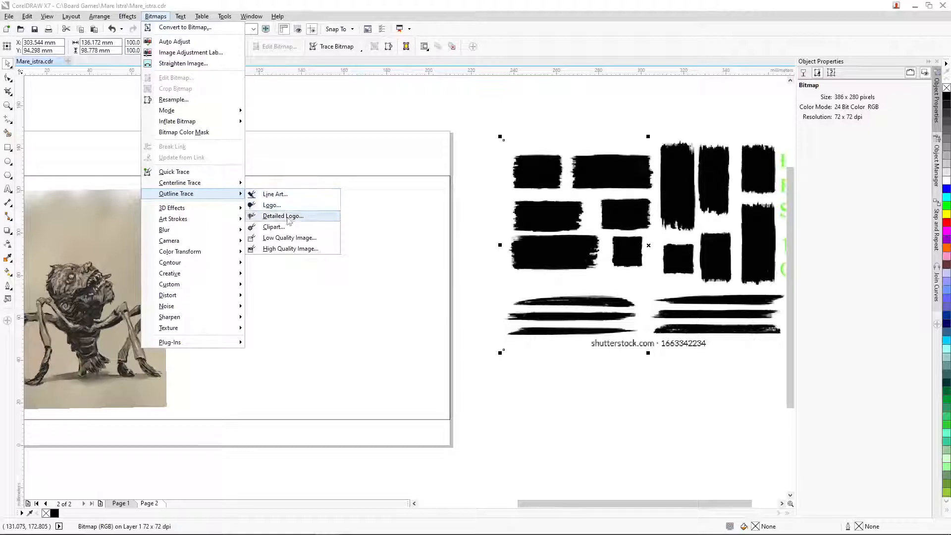
pyautogui.click(200, 172)
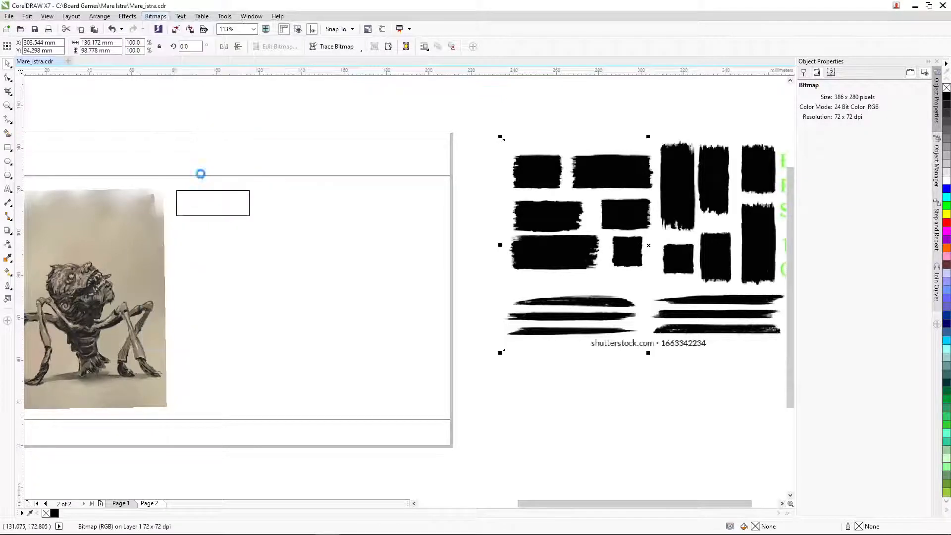
pyautogui.click(599, 406)
pyautogui.click(538, 171)
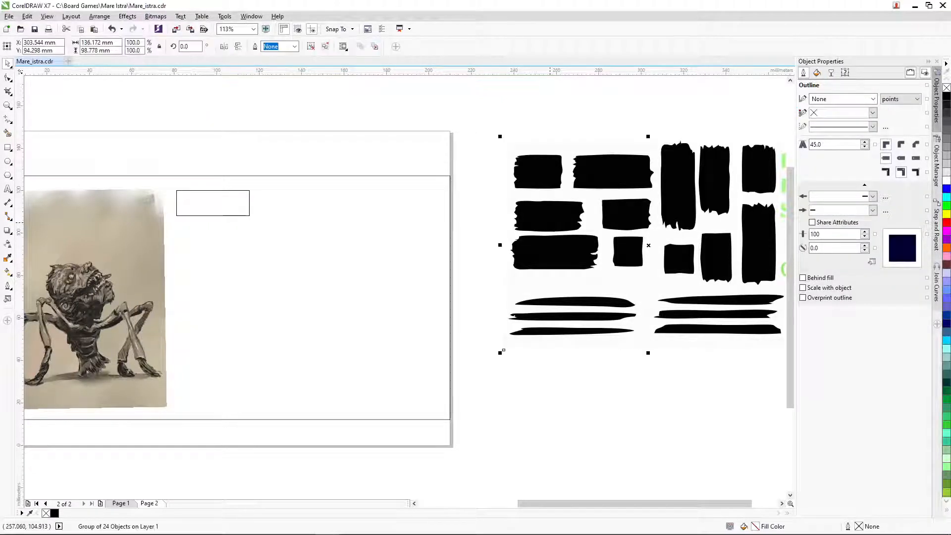
pyautogui.keyDown('ctrl'); pyautogui.click(630, 190); pyautogui.keyUp('ctrl')
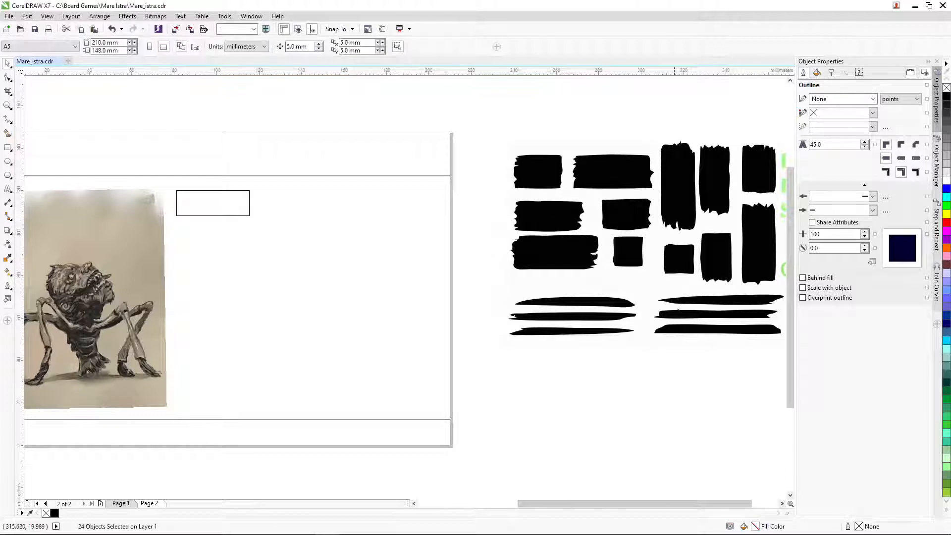
# Step: Move the tallest traced brush box onto the card and rotate it 90 degrees so it lies horizontally
pyautogui.moveTo(612, 183); pyautogui.dragTo(374, 218)
pyautogui.click(374, 218)
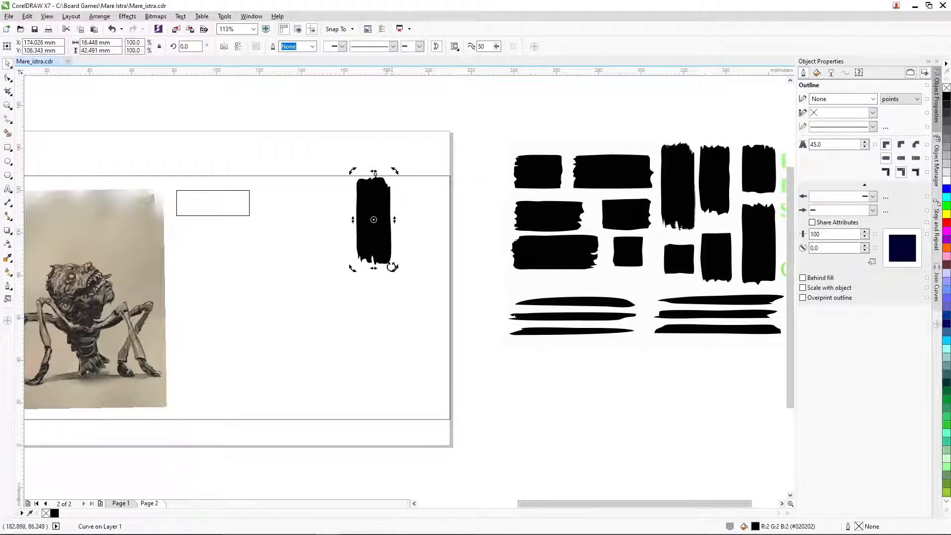
pyautogui.press('Return')
# Step: Delete all the remaining traced shapes and the source bitmap beside the page
pyautogui.moveTo(479, 115)
pyautogui.mouseDown()
pyautogui.moveTo(775, 317)
pyautogui.moveTo(757, 310)
pyautogui.moveTo(758, 364)
pyautogui.mouseUp()
pyautogui.press('Delete')
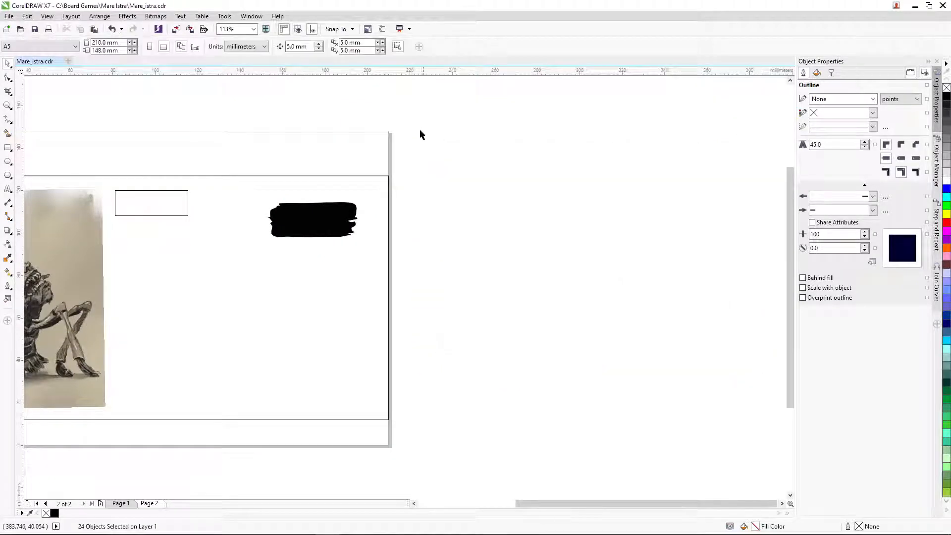
pyautogui.moveTo(406, 117); pyautogui.dragTo(768, 404)
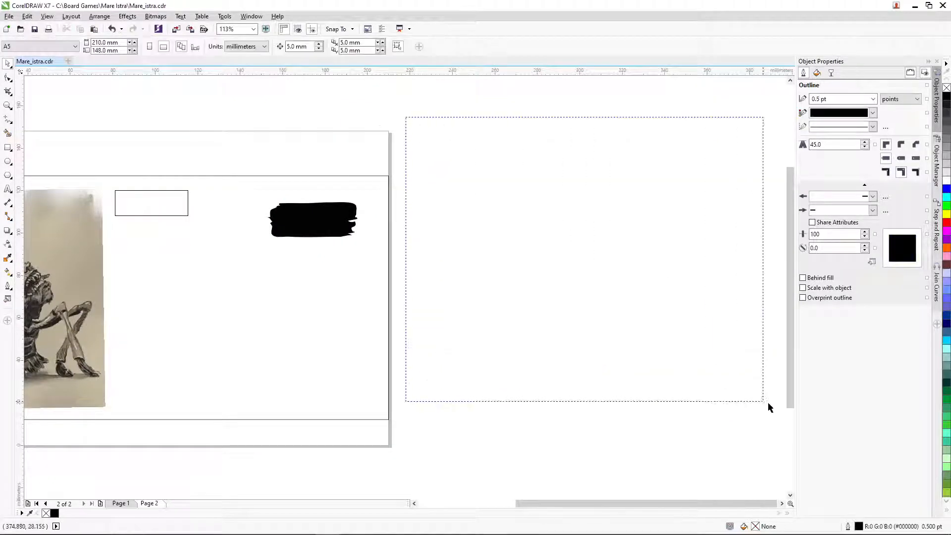
# Step: Reduce the black brush box's height to about 14 mm and put it in place of the placeholder rectangle, deleting the rectangle
pyautogui.click(314, 237)
pyautogui.moveTo(152, 220); pyautogui.dragTo(163, 137)
pyautogui.click(424, 238)
pyautogui.click(147, 194)
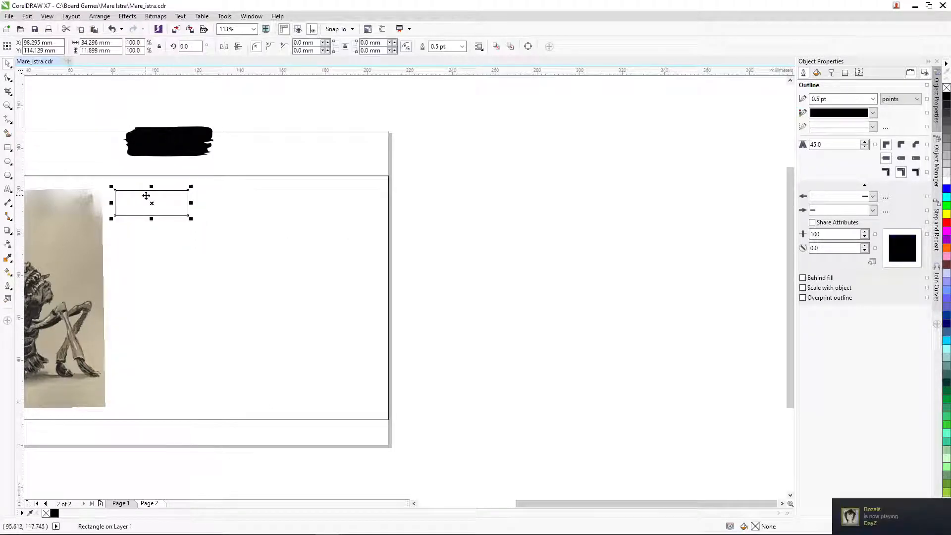
pyautogui.press('Delete')
pyautogui.hotkey('ctrl', 'z')
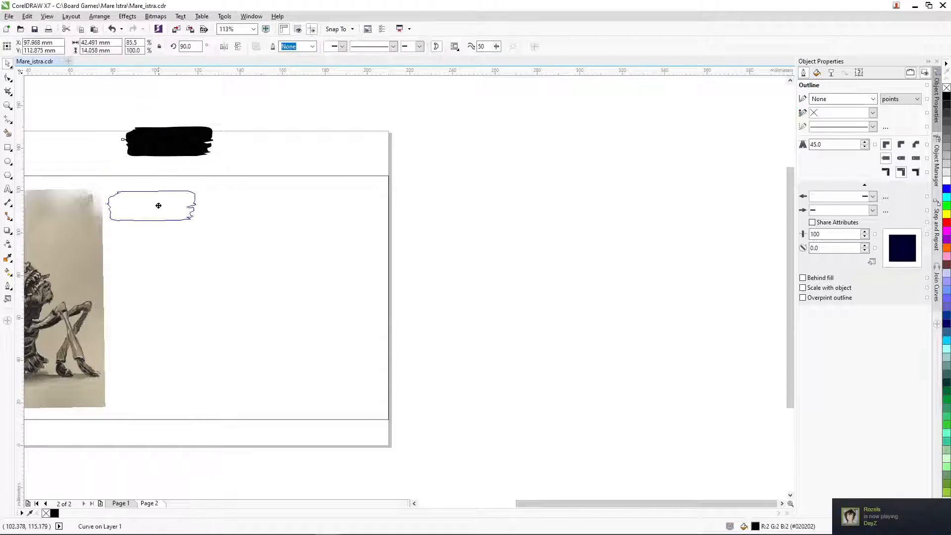
pyautogui.hotkey('ctrl', 'z')
# Step: Duplicate the black brush box to its right and mirror the copy both horizontally and vertically
pyautogui.moveTo(110, 206); pyautogui.dragTo(205, 206)
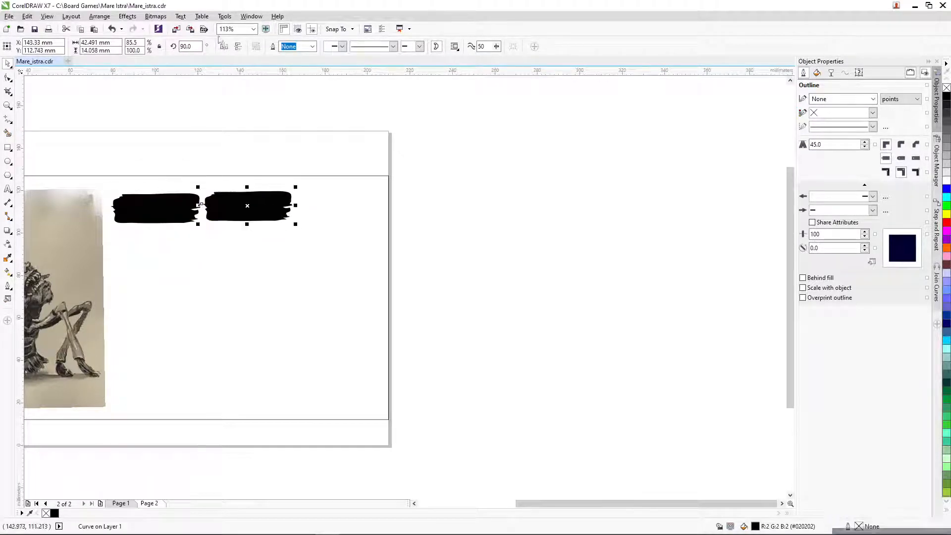
pyautogui.click(238, 47)
pyautogui.click(224, 46)
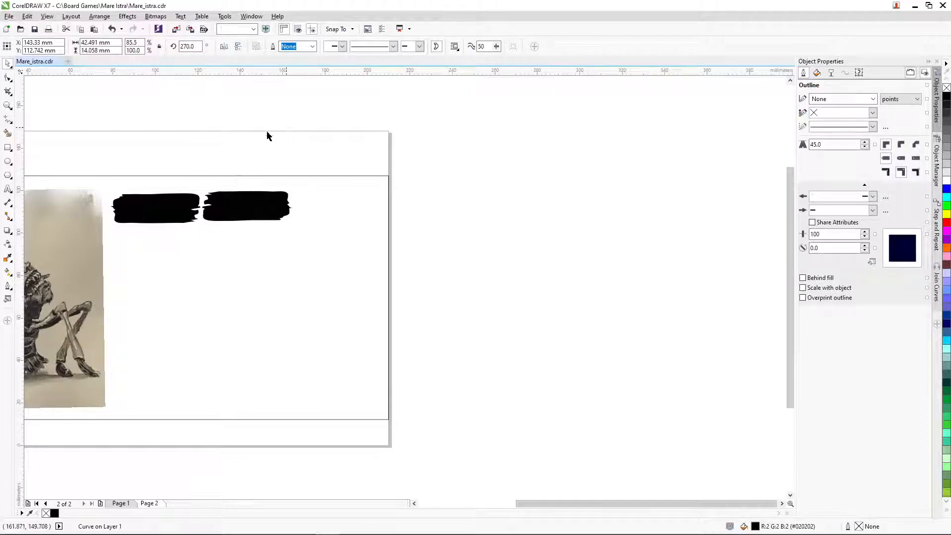
# Step: Reshape the mirrored copy's outline by adding a notch at its left end, filling out its lower-right corner and simplifying its right spike
pyautogui.click(8, 105)
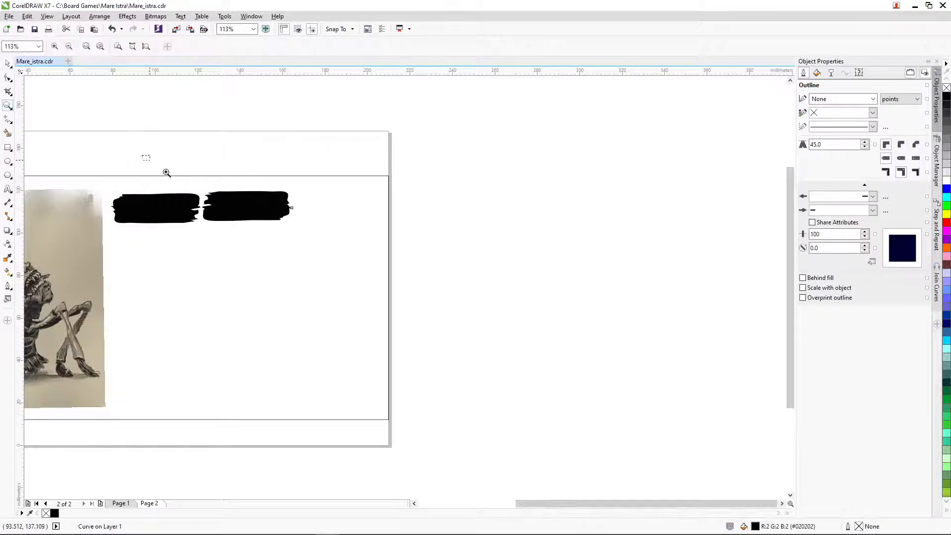
pyautogui.moveTo(146, 155); pyautogui.dragTo(308, 243)
pyautogui.click(8, 78)
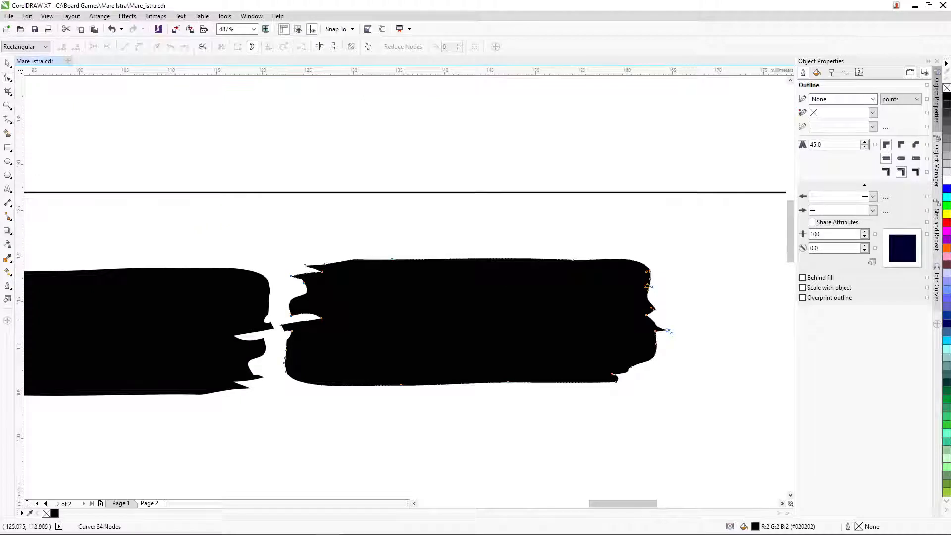
pyautogui.moveTo(315, 321)
pyautogui.mouseDown()
pyautogui.moveTo(261, 315)
pyautogui.moveTo(297, 322)
pyautogui.mouseUp()
pyautogui.click(637, 364)
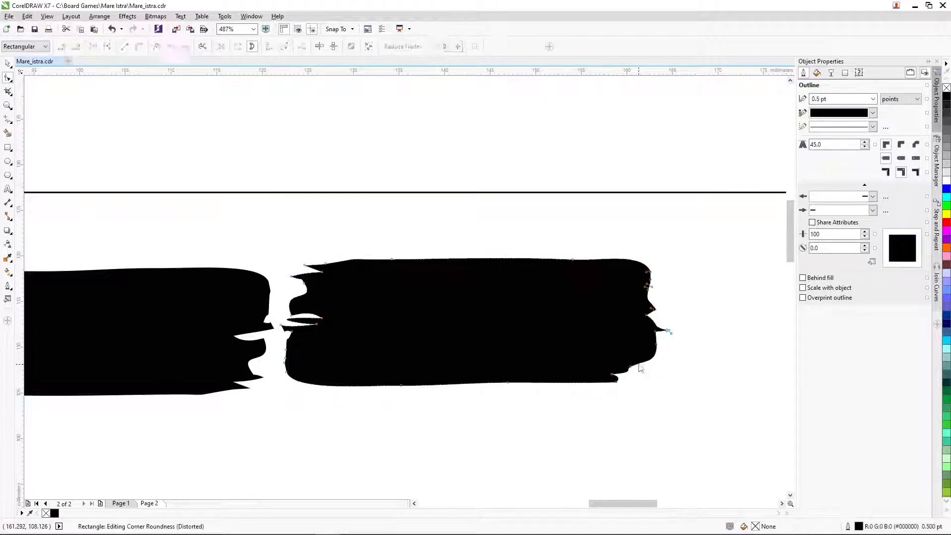
pyautogui.moveTo(638, 363); pyautogui.dragTo(651, 376)
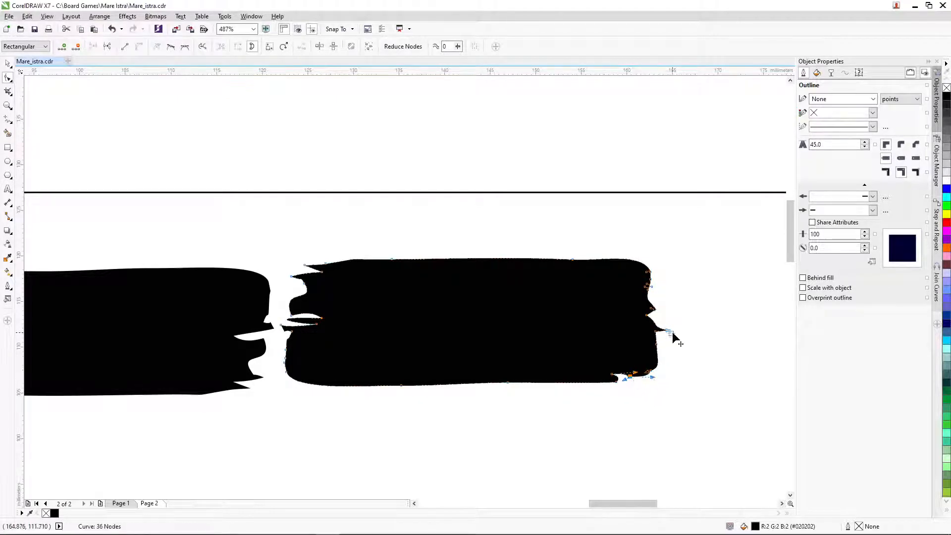
pyautogui.press('Delete')
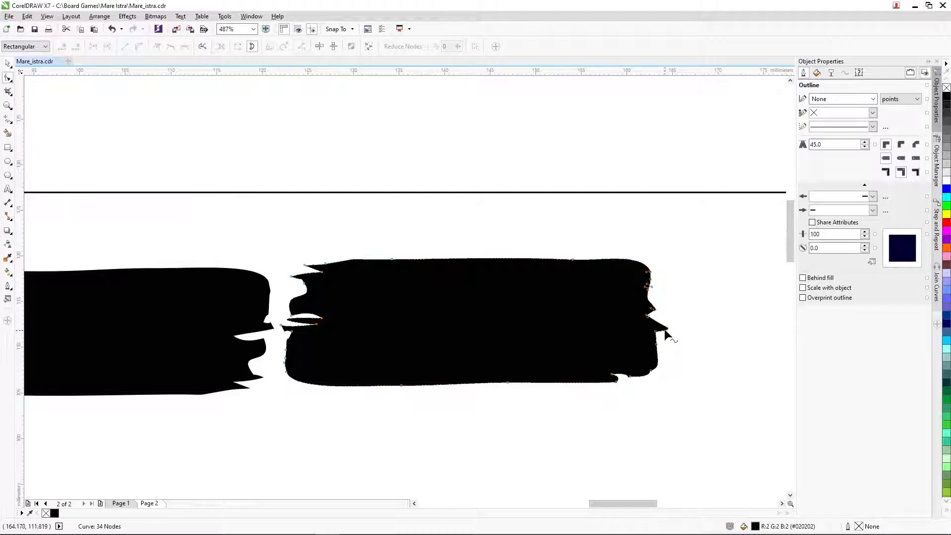
# Step: Remove the pointed spike from the right end of the mirrored brush box's outline and finish node editing
pyautogui.rightClick(668, 326)
pyautogui.click(691, 357)
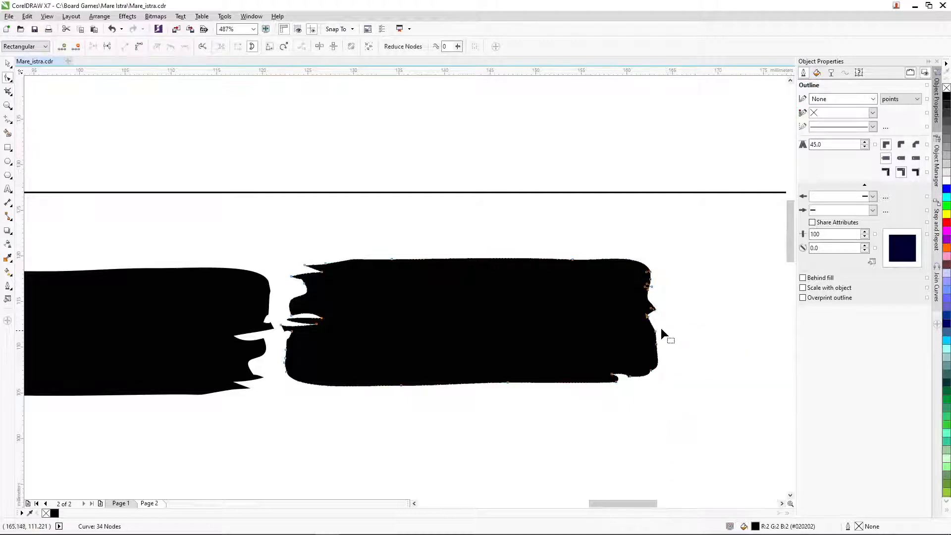
pyautogui.click(7, 65)
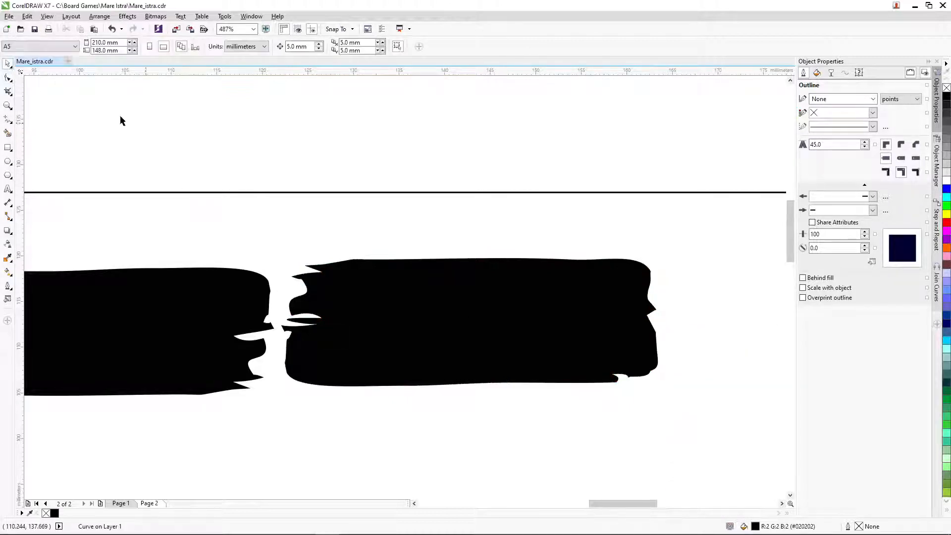
pyautogui.click(119, 116)
# Step: Line up the mirrored brush box with the first one and duplicate it to its right as a third box
pyautogui.click(7, 105)
pyautogui.scroll(-3, 183, 154)
pyautogui.press('space')
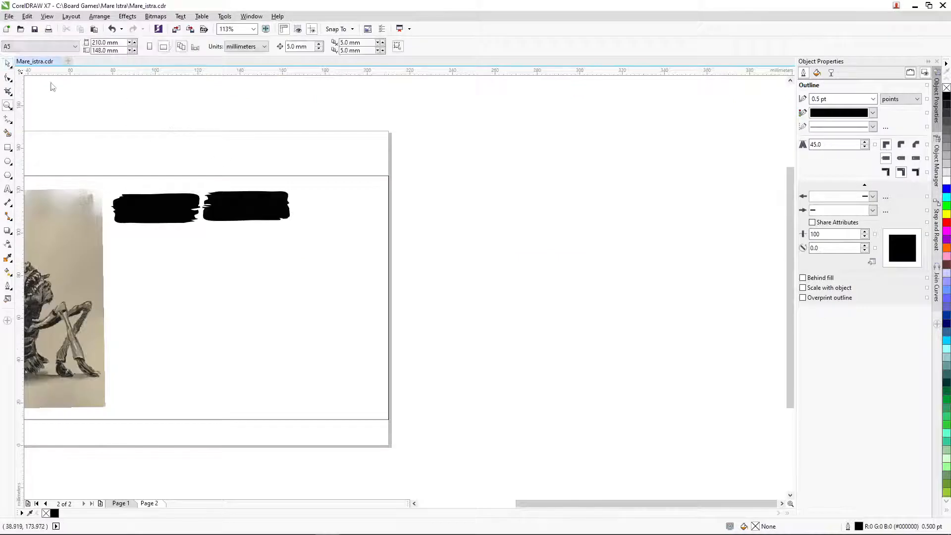
pyautogui.click(235, 212)
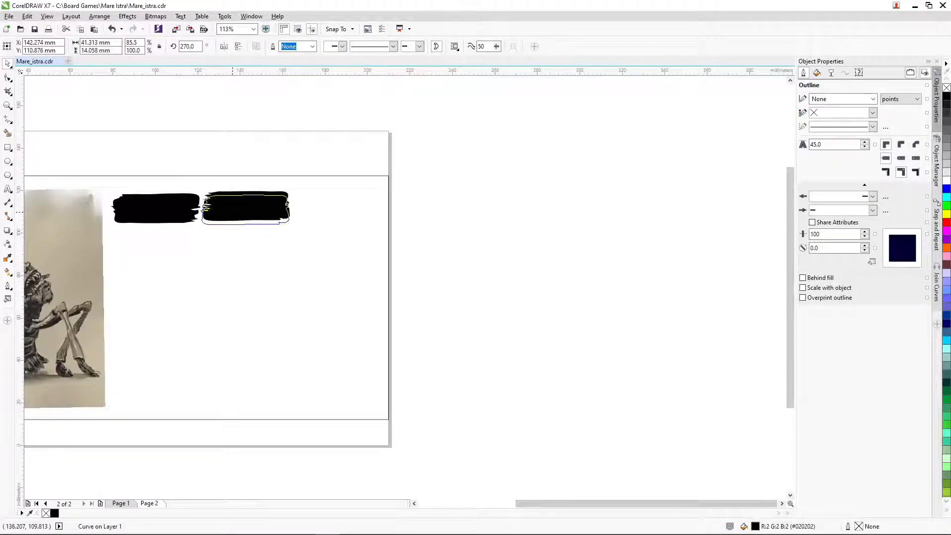
pyautogui.moveTo(235, 212); pyautogui.dragTo(382, 205)
pyautogui.click(457, 204)
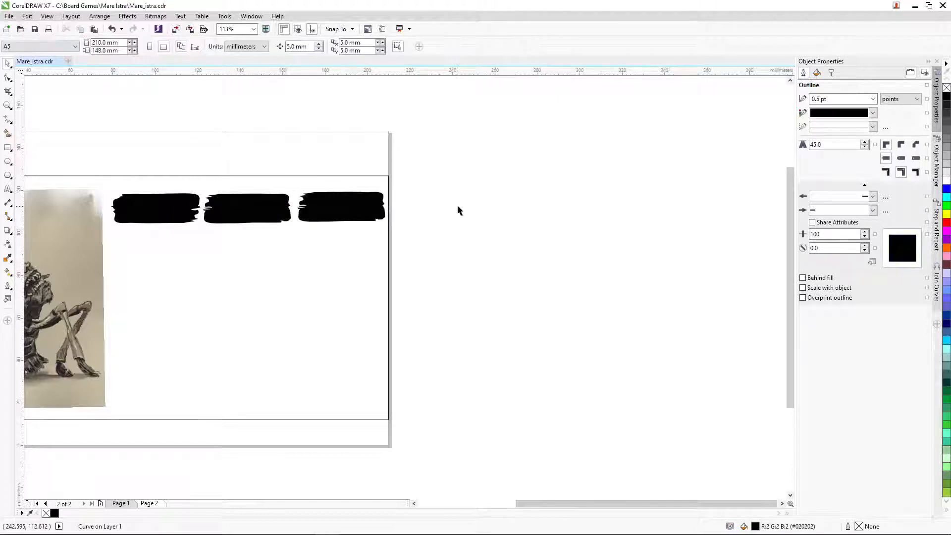
# Step: Narrow the first brush box from its right end
pyautogui.click(287, 207)
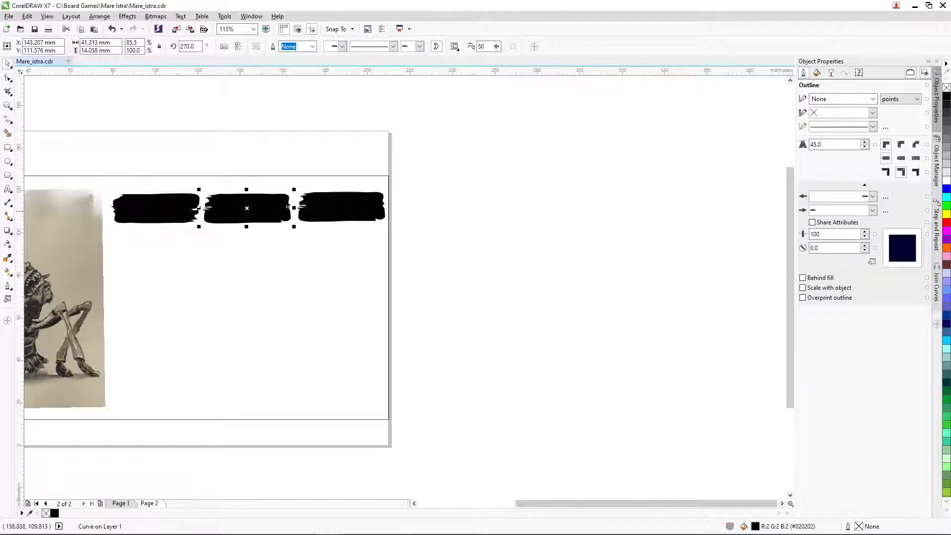
pyautogui.click(110, 206)
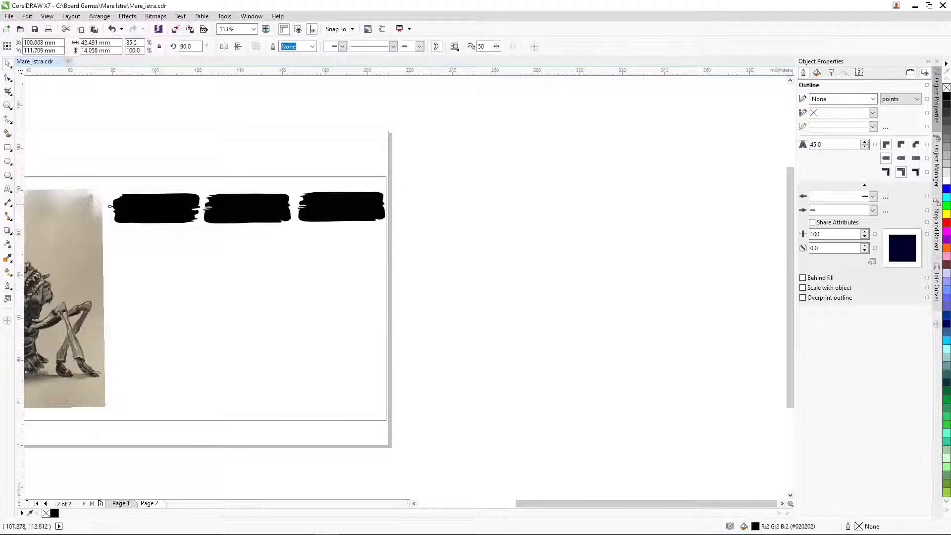
pyautogui.moveTo(98, 157); pyautogui.dragTo(207, 244)
# Step: Move the large card frame rectangle off the page to the empty area on its right
pyautogui.click(219, 181)
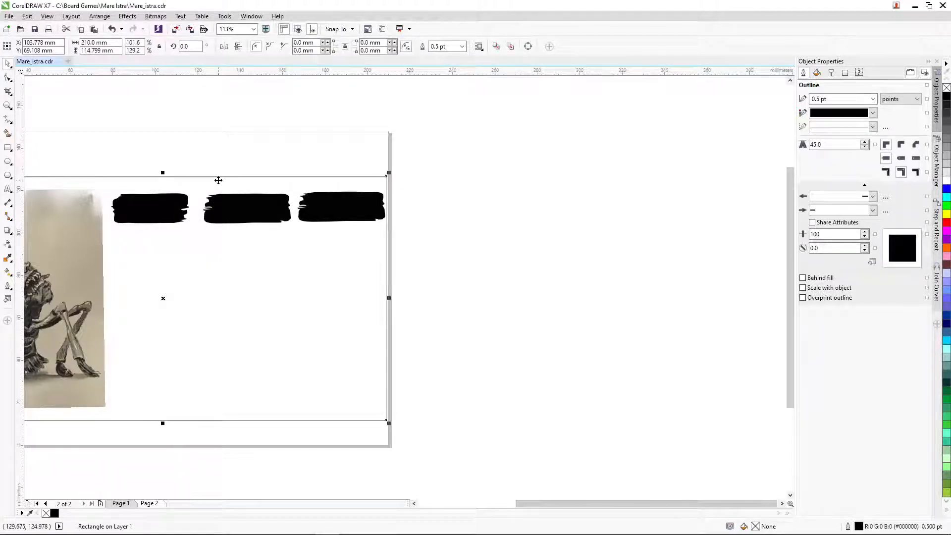
pyautogui.moveTo(181, 180); pyautogui.dragTo(540, 169)
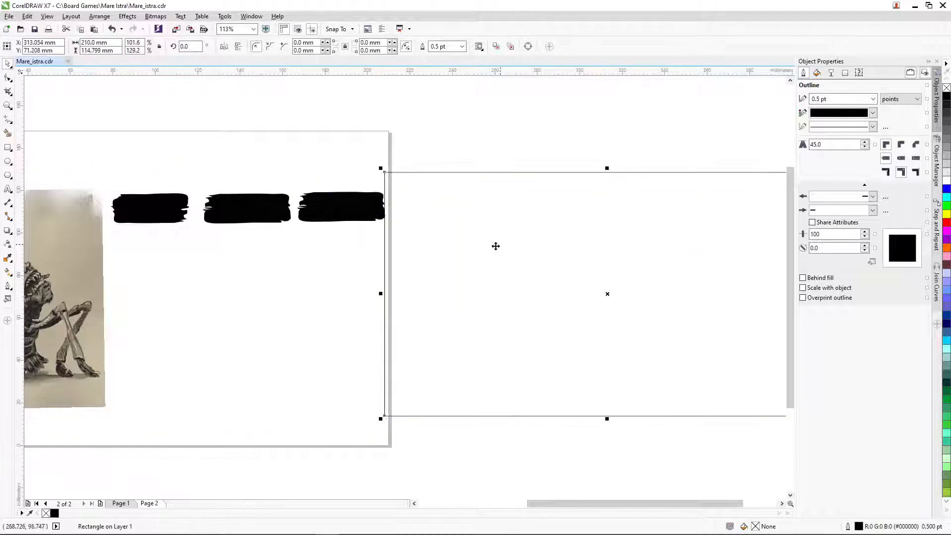
pyautogui.moveTo(495, 245); pyautogui.dragTo(501, 228)
# Step: Narrow the middle brush box, and mirror the third one horizontally beside it at a width of about 37 mm
pyautogui.moveTo(287, 206)
pyautogui.mouseDown()
pyautogui.moveTo(278, 206)
pyautogui.moveTo(370, 206)
pyautogui.mouseUp()
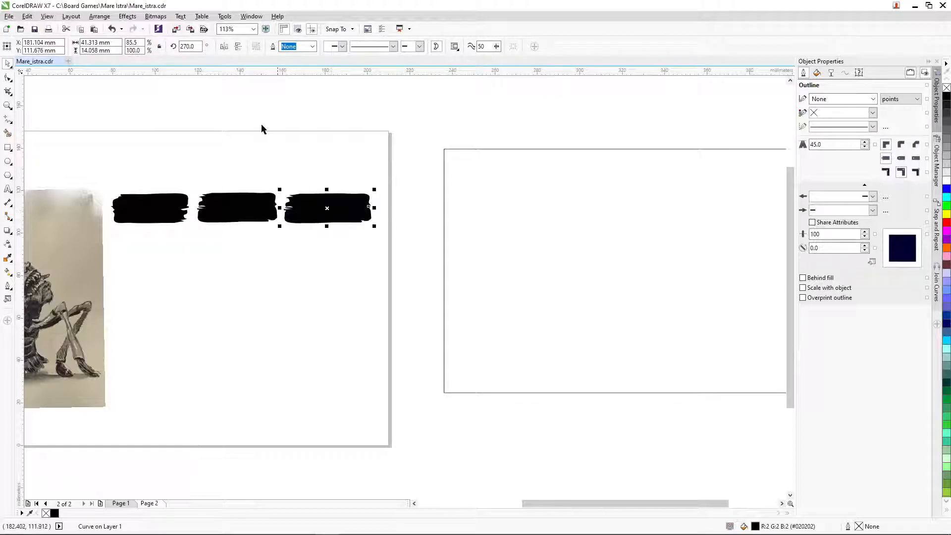
pyautogui.click(227, 47)
pyautogui.click(391, 223)
pyautogui.click(369, 210)
pyautogui.moveTo(374, 208); pyautogui.dragTo(364, 208)
pyautogui.click(402, 206)
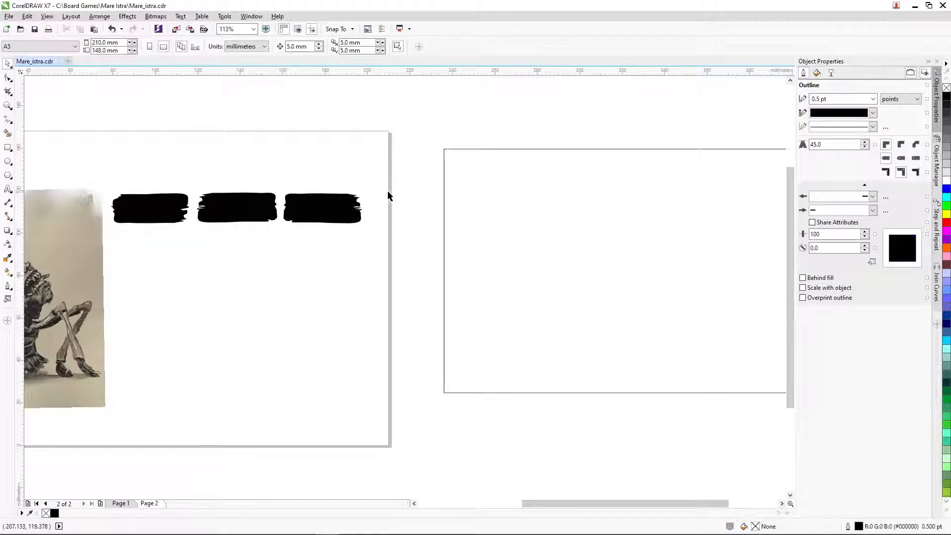
# Step: Shift the middle and third brush boxes left to tighten the gaps in the row
pyautogui.moveTo(416, 177)
pyautogui.mouseDown()
pyautogui.moveTo(258, 228)
pyautogui.moveTo(99, 235)
pyautogui.mouseUp()
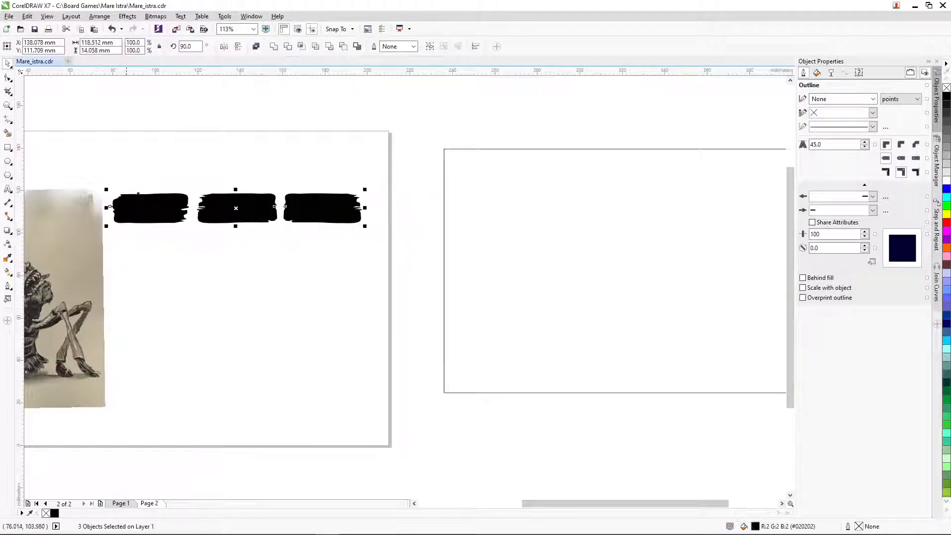
pyautogui.click(235, 101)
pyautogui.click(236, 208)
pyautogui.moveTo(236, 208); pyautogui.dragTo(278, 206)
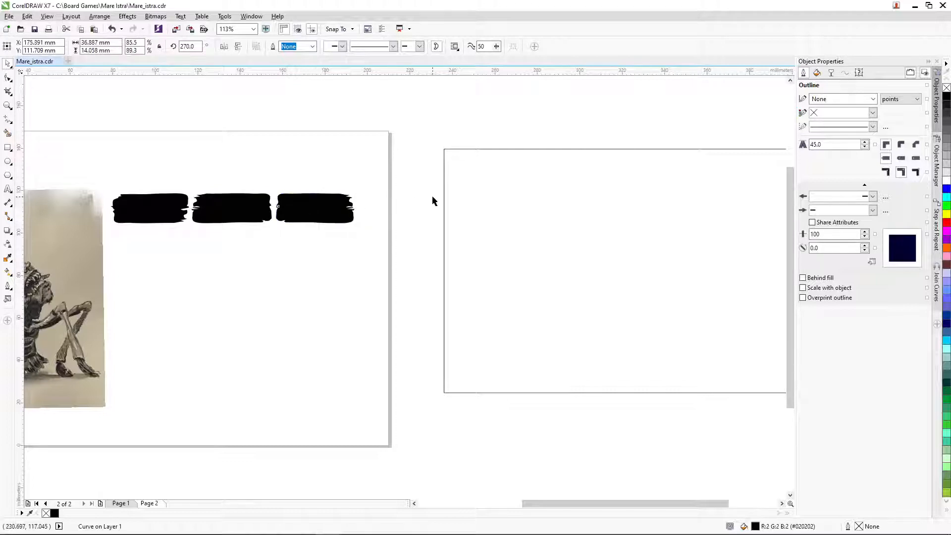
# Step: Narrow the whole row of three brush boxes slightly and raise it to the top of the creature art
pyautogui.moveTo(96, 105); pyautogui.dragTo(387, 237)
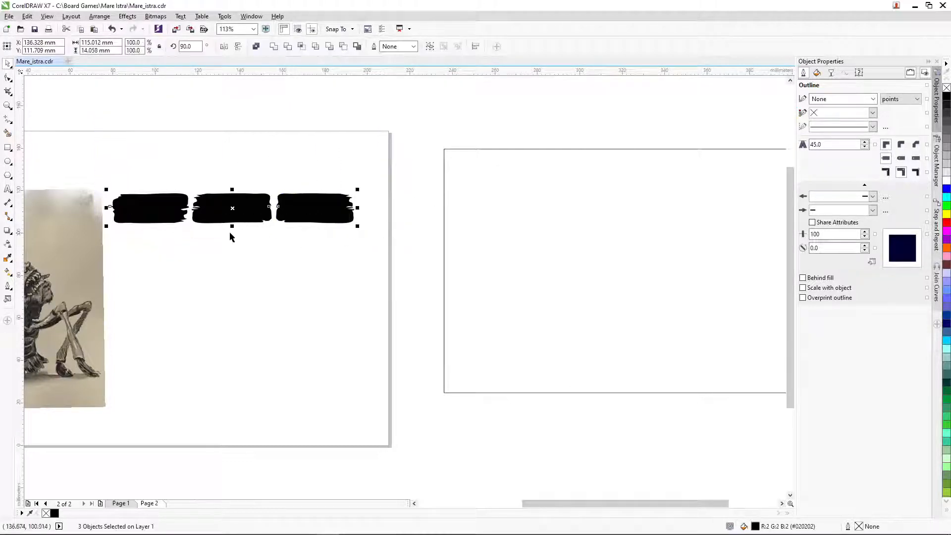
pyautogui.moveTo(356, 209); pyautogui.dragTo(303, 209)
pyautogui.click(410, 184)
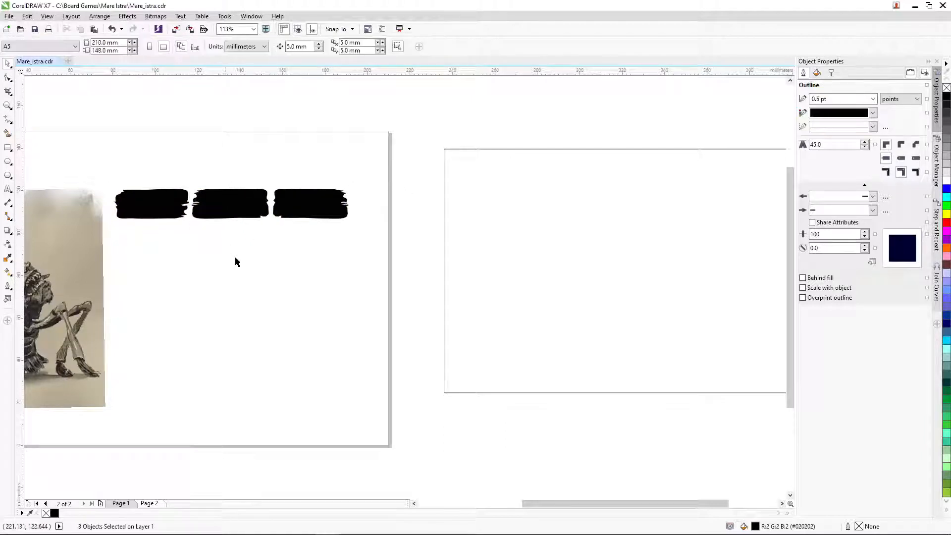
# Step: Draw a rectangle about 15 mm by 13 mm below the first brush box
pyautogui.click(7, 105)
pyautogui.moveTo(66, 162); pyautogui.dragTo(380, 423)
pyautogui.click(8, 148)
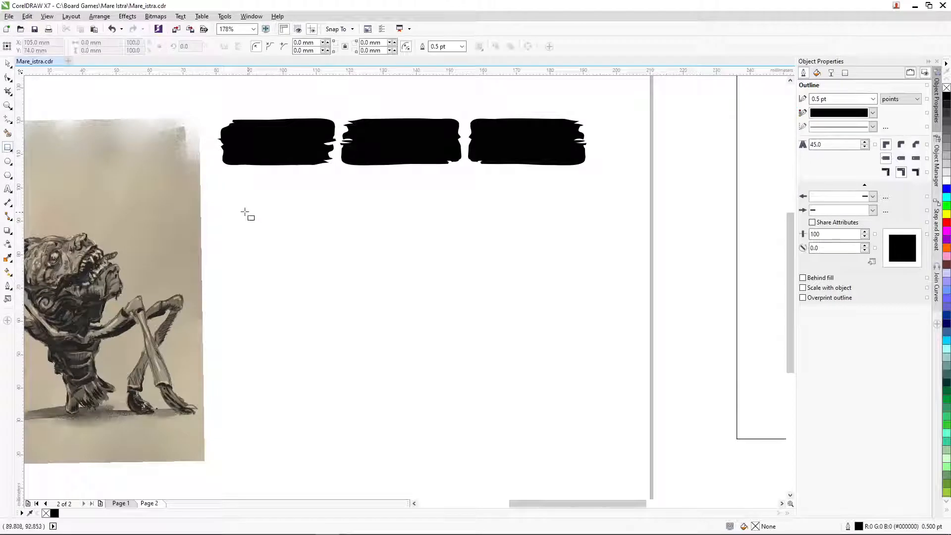
pyautogui.moveTo(222, 201); pyautogui.dragTo(272, 245)
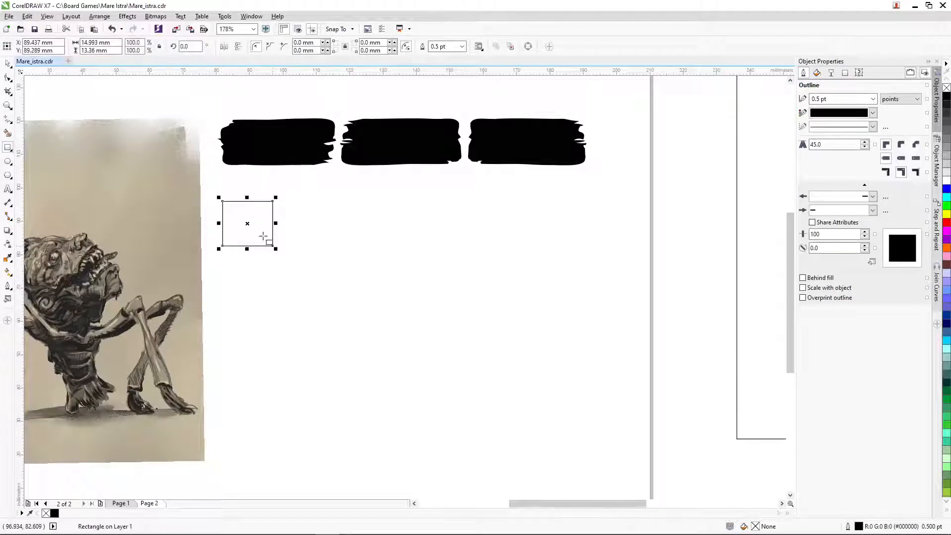
# Step: Draw a thin horizontal bar about 116 mm by 1 mm below the brush boxes, filled black with no outline
pyautogui.moveTo(224, 195); pyautogui.dragTo(611, 198)
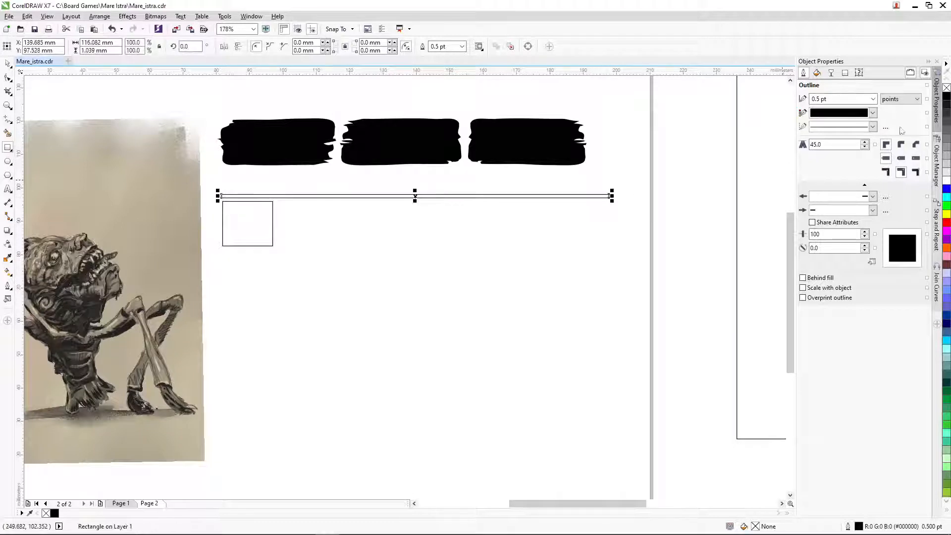
pyautogui.click(947, 97)
pyautogui.click(873, 99)
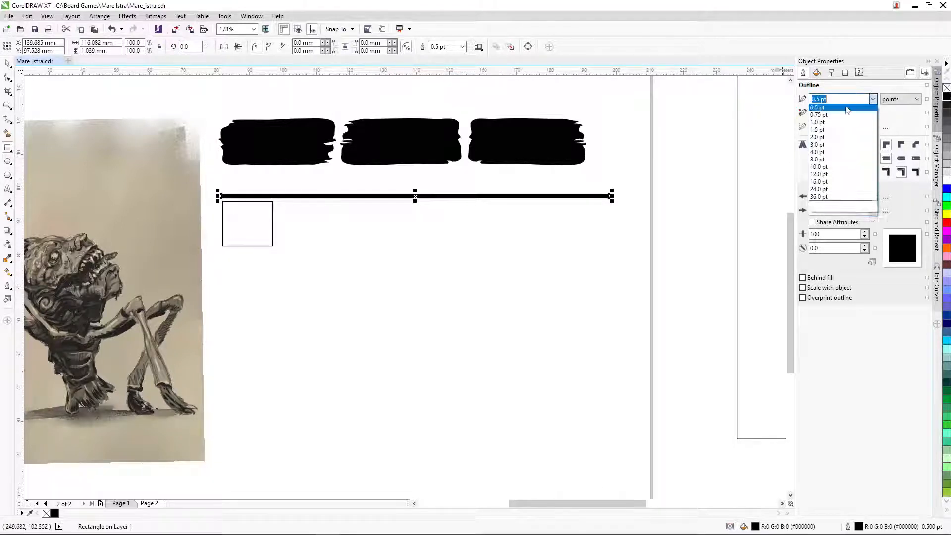
pyautogui.click(845, 108)
pyautogui.click(372, 202)
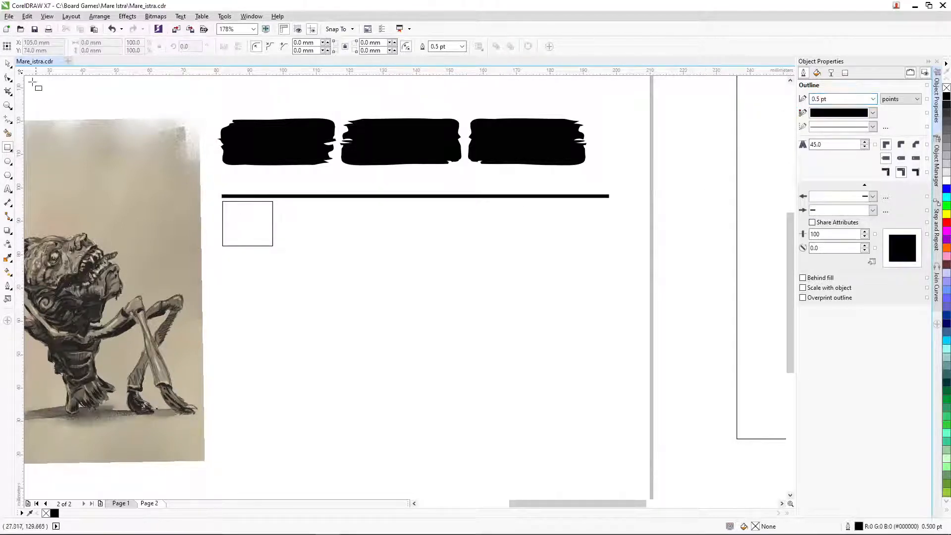
# Step: Delete the small rectangle below the left end of the black bar
pyautogui.press('space')
pyautogui.click(242, 218)
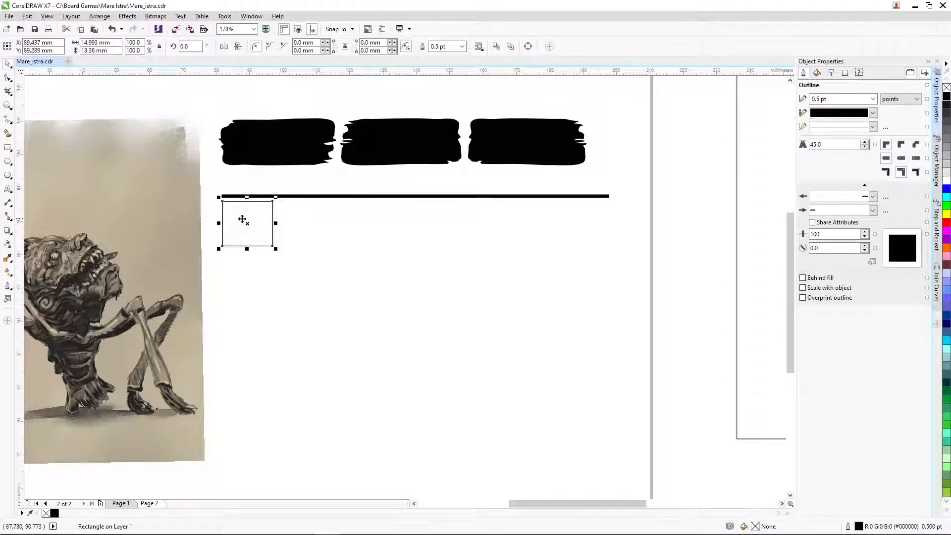
pyautogui.press('Delete')
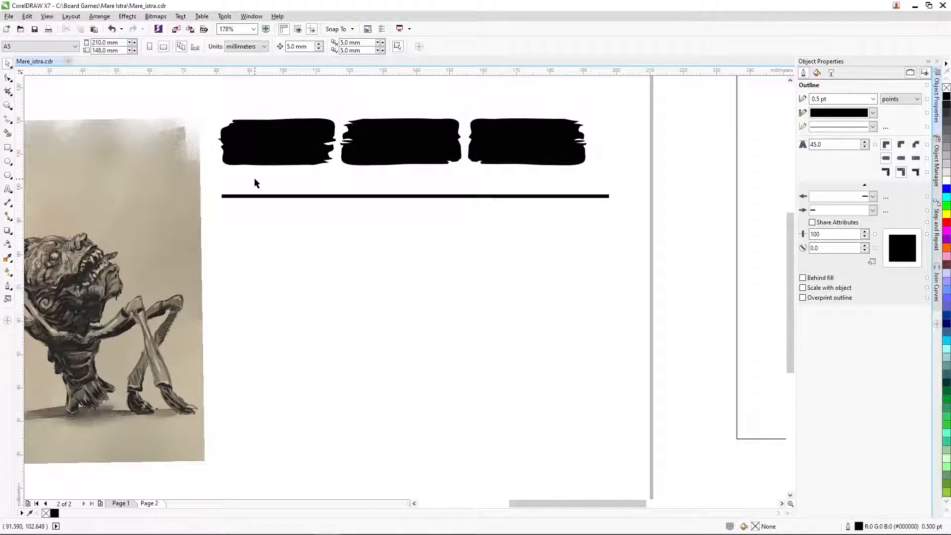
# Step: Duplicate the black horizontal bar, rotate the copy to vertical and move it across the bar's left part
pyautogui.click(284, 196)
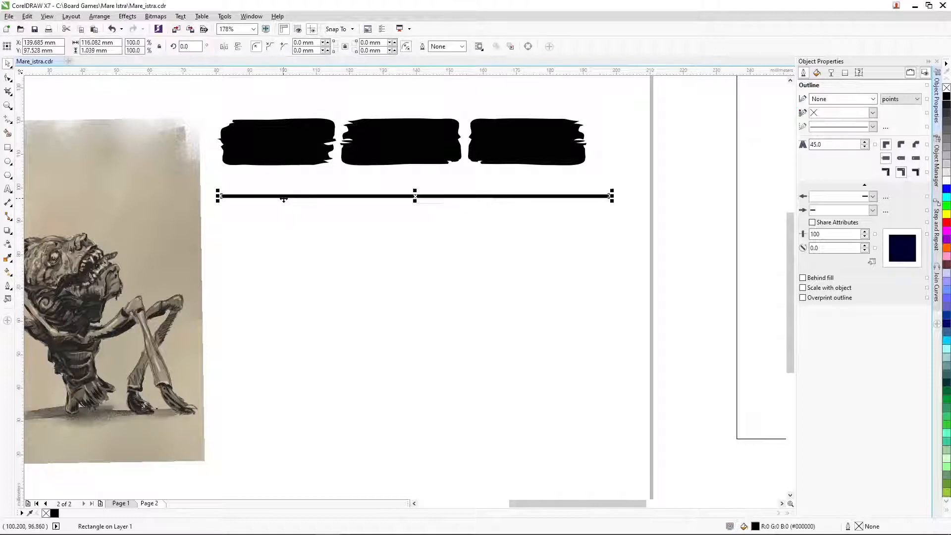
pyautogui.hotkey('ctrl', 'd')
pyautogui.moveTo(375, 178); pyautogui.dragTo(371, 290)
pyautogui.moveTo(623, 298); pyautogui.dragTo(296, 241)
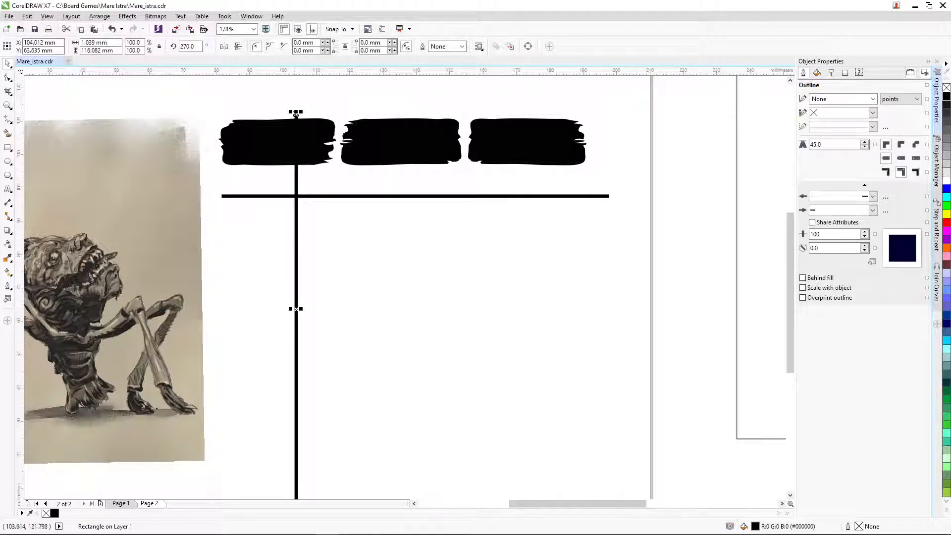
# Step: Resize the vertical bar to about 84 mm by 0.9 mm and position it crossing the horizontal bar near its left end
pyautogui.moveTo(295, 113); pyautogui.dragTo(288, 248)
pyautogui.moveTo(295, 307); pyautogui.dragTo(276, 255)
pyautogui.moveTo(275, 313); pyautogui.dragTo(275, 466)
pyautogui.moveTo(275, 265); pyautogui.dragTo(283, 264)
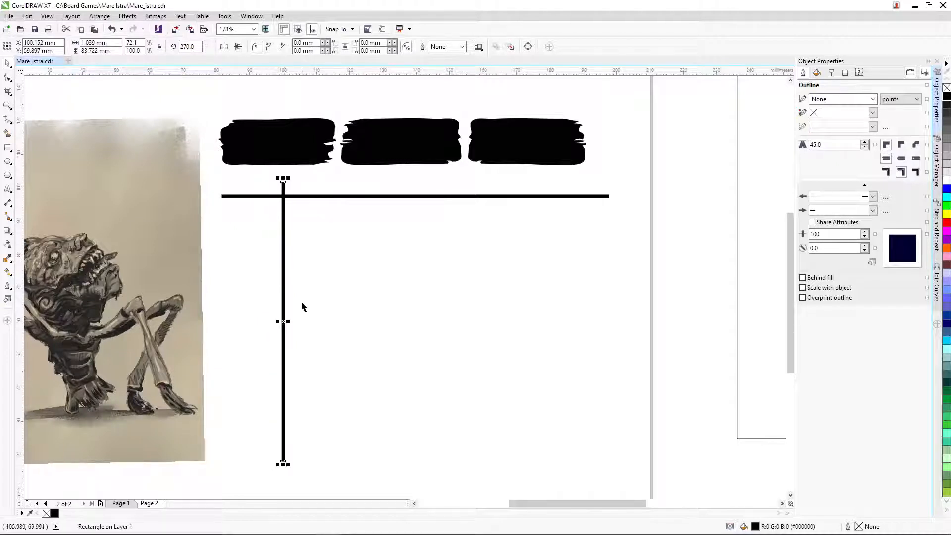
pyautogui.moveTo(288, 323); pyautogui.dragTo(288, 321)
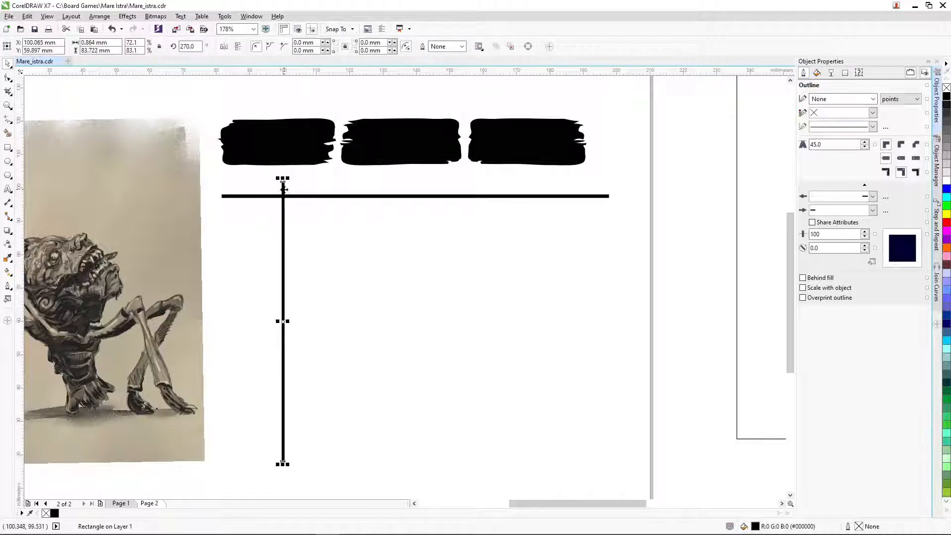
# Step: Duplicate the vertical bar, rotate the copy to horizontal and place it below the first horizontal bar
pyautogui.moveTo(284, 188); pyautogui.dragTo(321, 189)
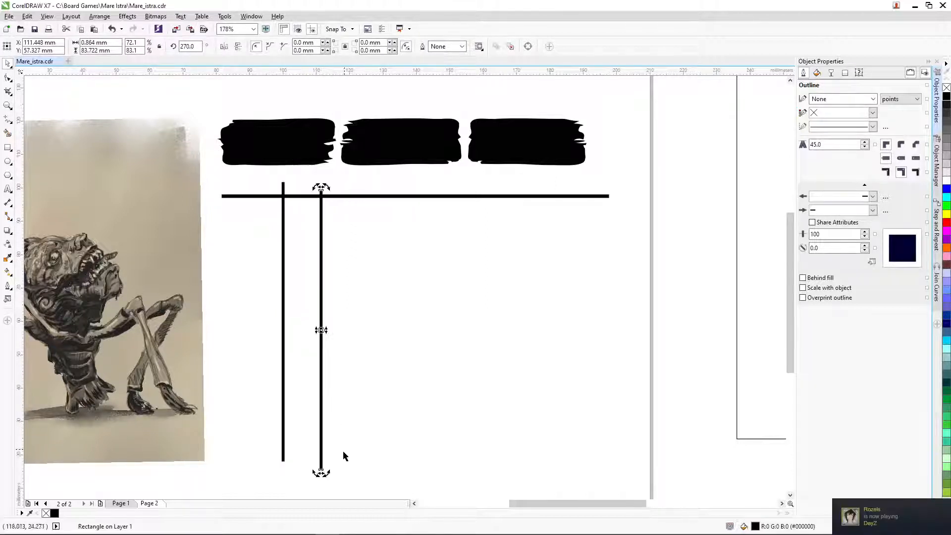
pyautogui.moveTo(321, 470); pyautogui.dragTo(480, 313)
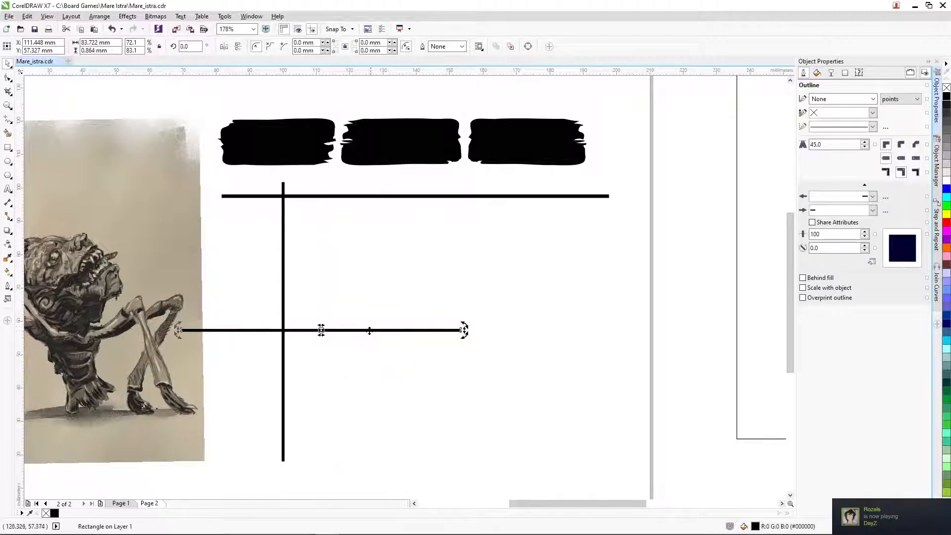
pyautogui.moveTo(367, 329); pyautogui.dragTo(409, 232)
# Step: Lengthen the second horizontal bar to about 117 mm and center it under the first horizontal bar
pyautogui.moveTo(504, 230); pyautogui.dragTo(615, 231)
pyautogui.keyDown('shift'); pyautogui.click(412, 197); pyautogui.keyUp('shift')
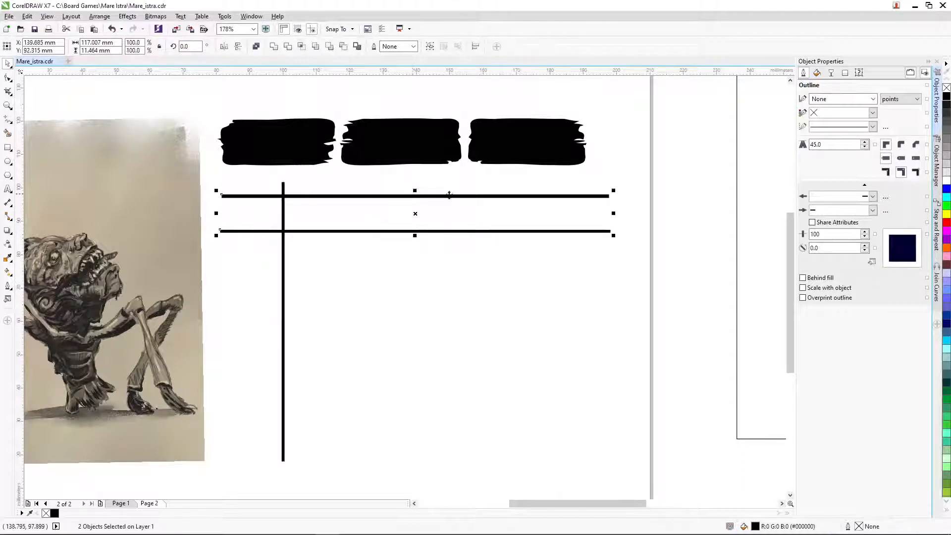
pyautogui.click(665, 241)
# Step: Move the second horizontal bar further down to make the first table row taller
pyautogui.click(284, 213)
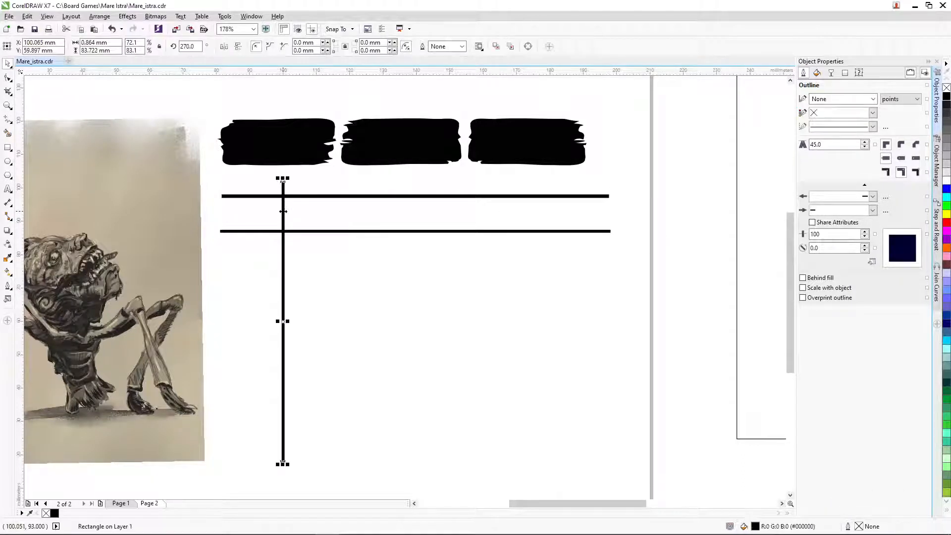
pyautogui.click(317, 231)
pyautogui.moveTo(314, 232); pyautogui.dragTo(315, 241)
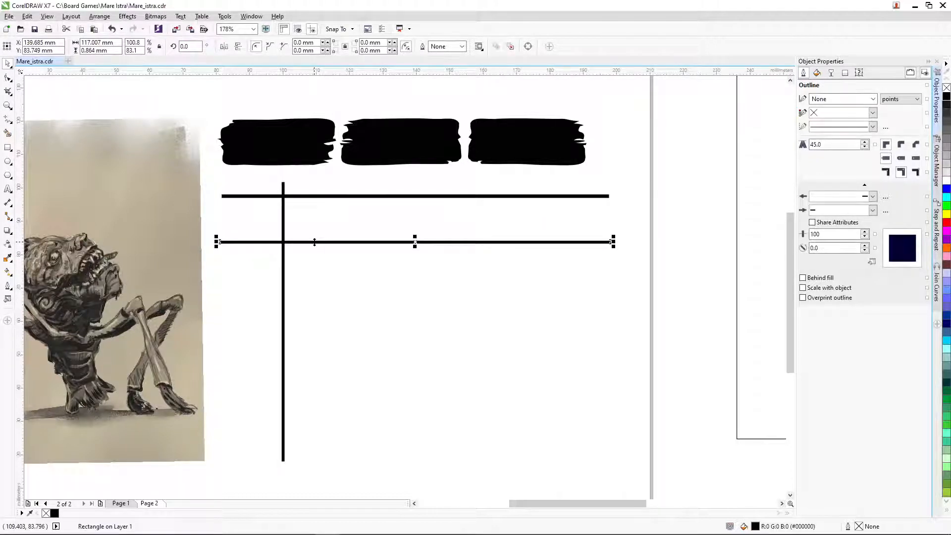
# Step: Duplicate the second horizontal bar five times downward, about 13 mm apart, to fill the vertical bar's length with table rows
pyautogui.hotkey('ctrl', 'd')
pyautogui.moveTo(359, 227); pyautogui.dragTo(342, 285)
pyautogui.hotkey('ctrl', 'd')
pyautogui.hotkey('ctrl', 'd')
pyautogui.hotkey('ctrl', 'd')
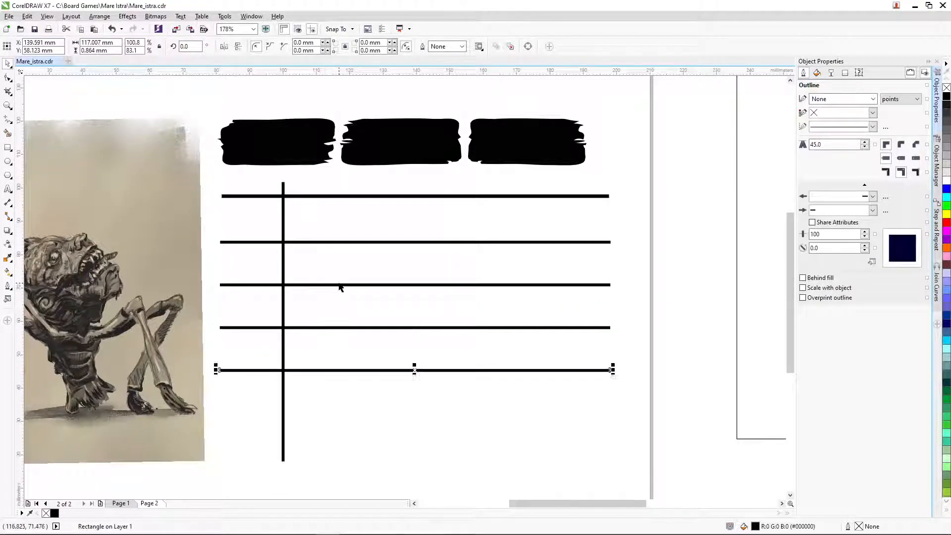
pyautogui.hotkey('ctrl', 'd')
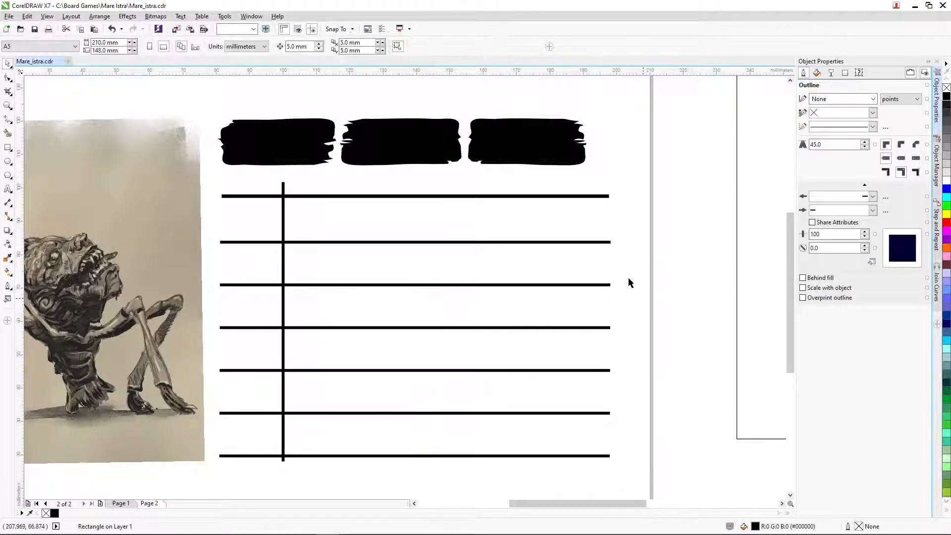
pyautogui.click(628, 279)
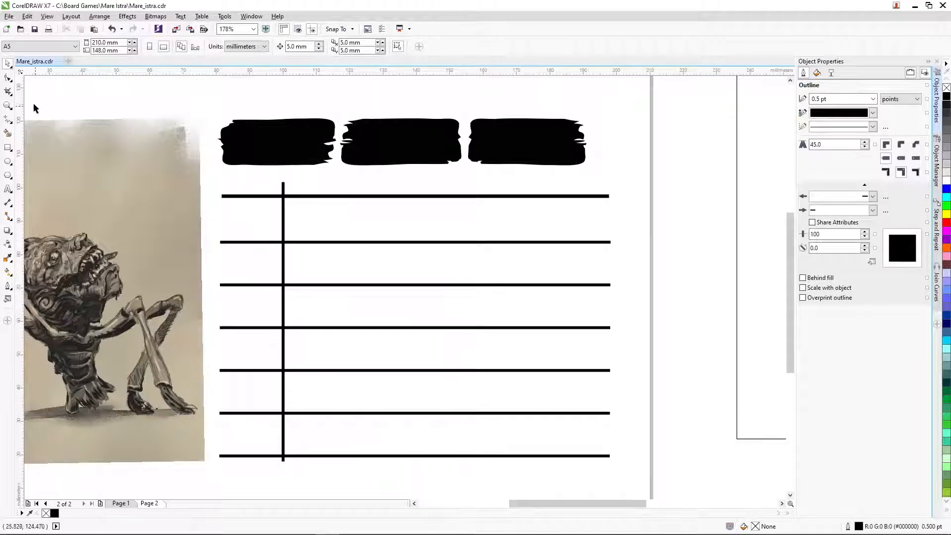
pyautogui.press('z')
pyautogui.scroll(-2, 147, 156)
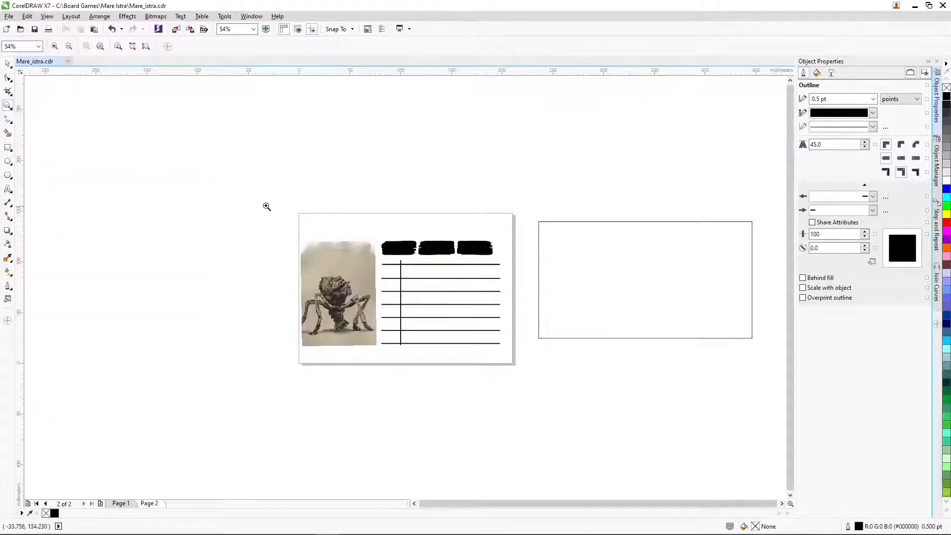
# Step: Delete every horizontal table bar except the second one and move that bar up to the first bar's place
pyautogui.moveTo(266, 206); pyautogui.dragTo(607, 385)
pyautogui.press('space')
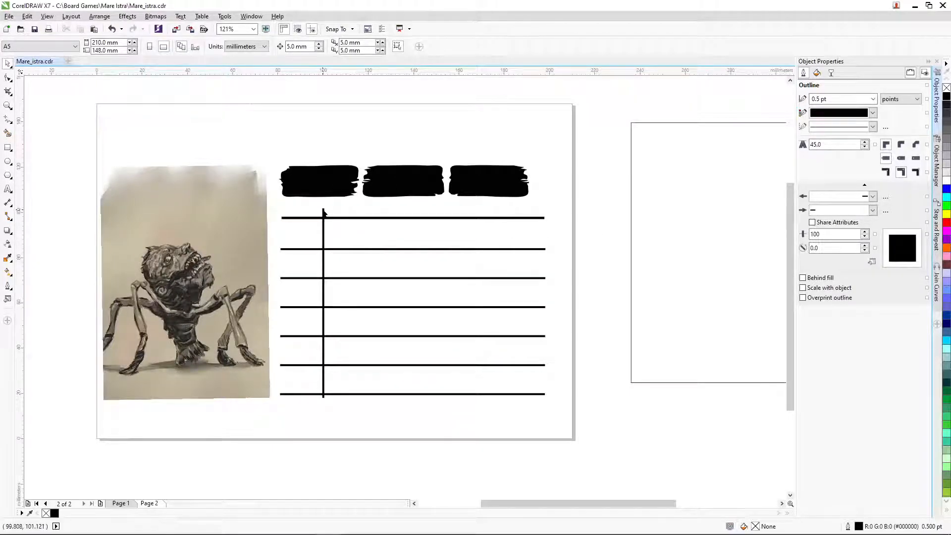
pyautogui.click(299, 218)
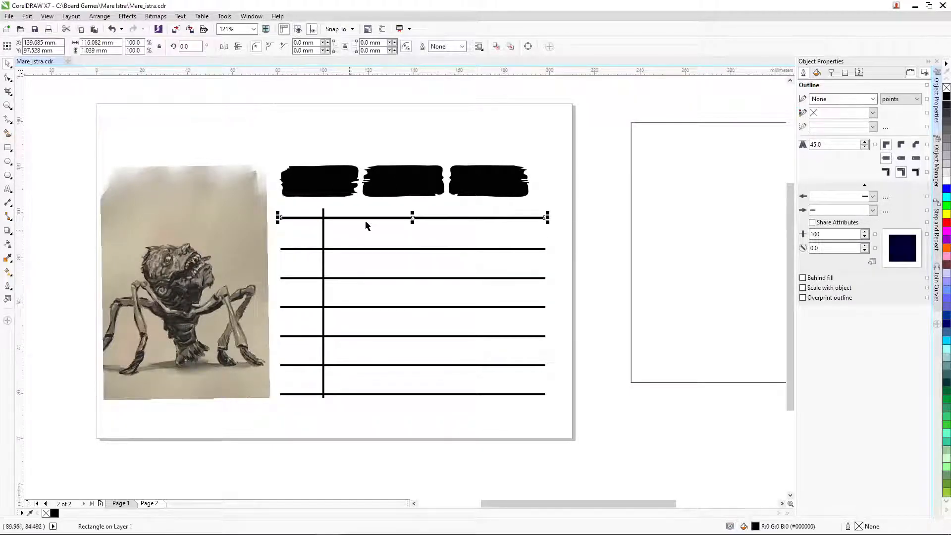
pyautogui.moveTo(373, 216); pyautogui.dragTo(353, 248)
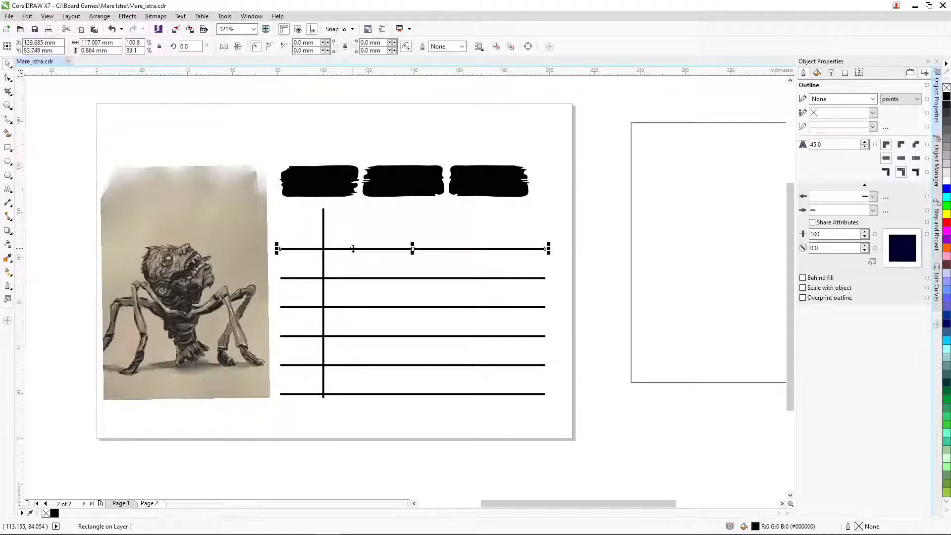
pyautogui.moveTo(439, 249); pyautogui.dragTo(436, 214)
pyautogui.click(379, 266)
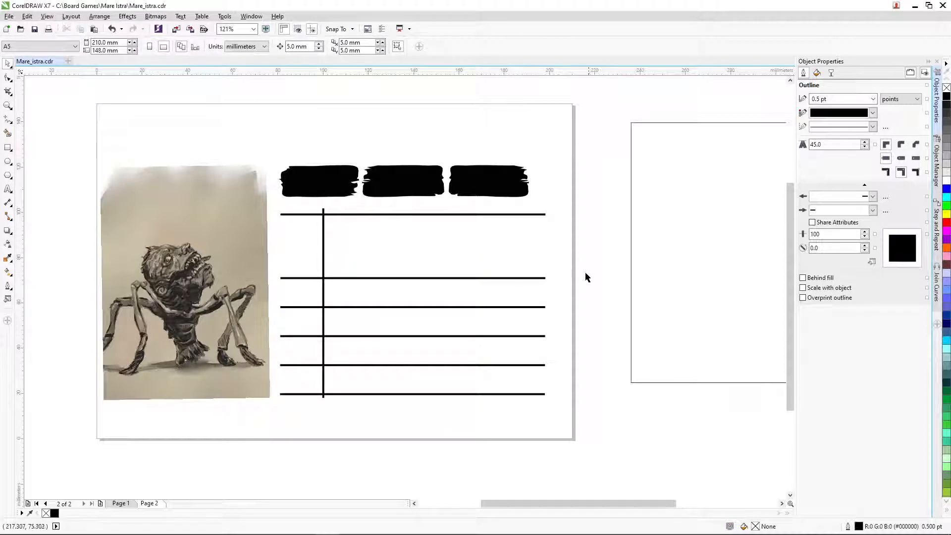
pyautogui.moveTo(586, 272); pyautogui.dragTo(274, 397)
pyautogui.press('Delete')
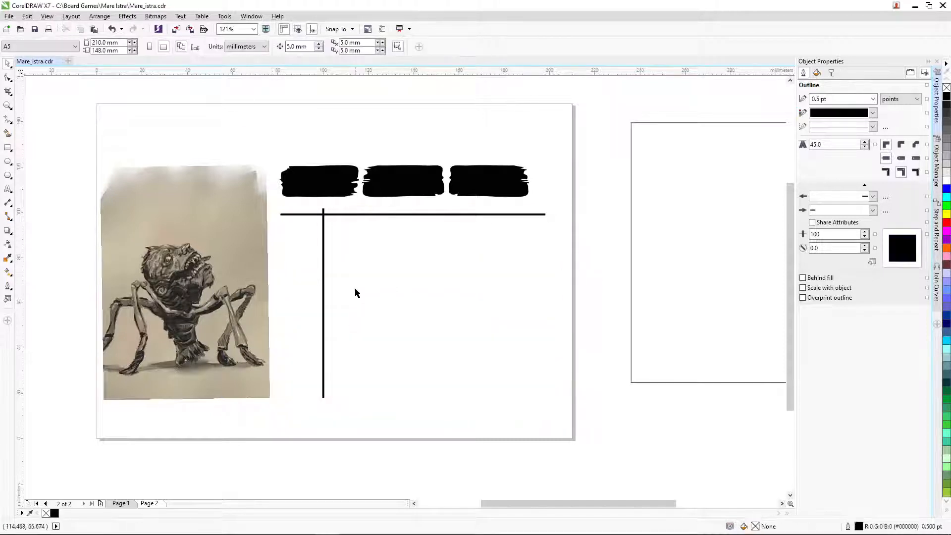
# Step: Duplicate the remaining horizontal bar six times downward, about 14.5 mm apart, to form taller table rows
pyautogui.click(351, 214)
pyautogui.hotkey('ctrl', 'd')
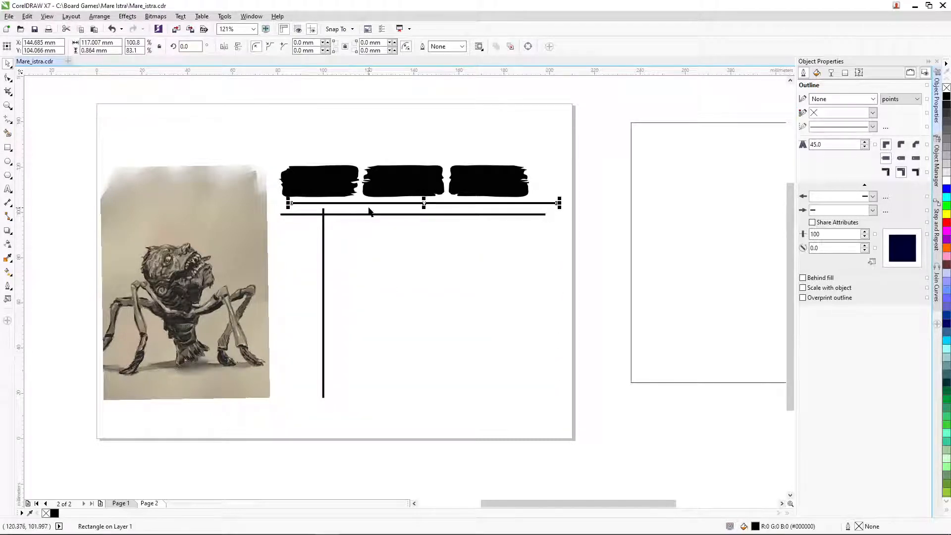
pyautogui.moveTo(369, 204); pyautogui.dragTo(356, 248)
pyautogui.hotkey('ctrl', 'd')
pyautogui.hotkey('ctrl', 'd')
pyautogui.hotkey('ctrl', 'd')
pyautogui.hotkey('ctrl', 'd')
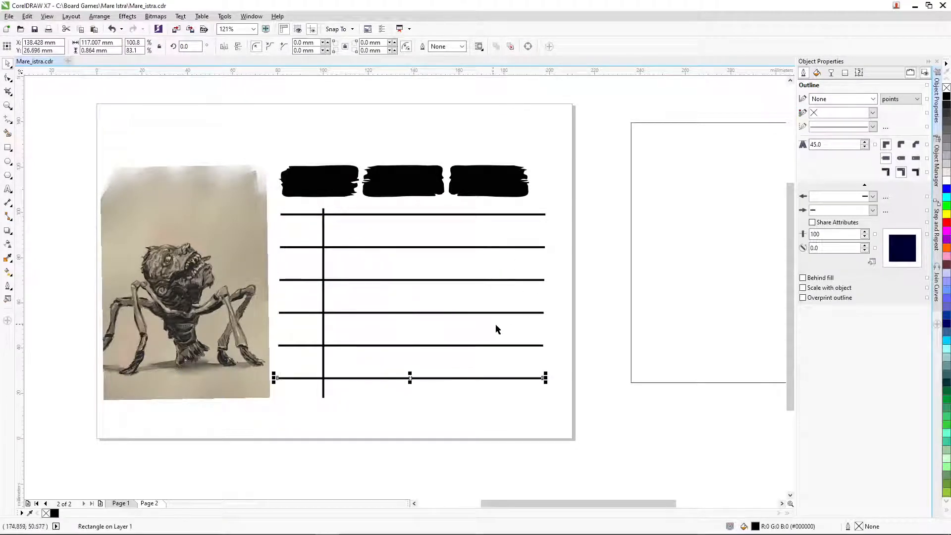
pyautogui.hotkey('ctrl', 'd')
pyautogui.press('Escape')
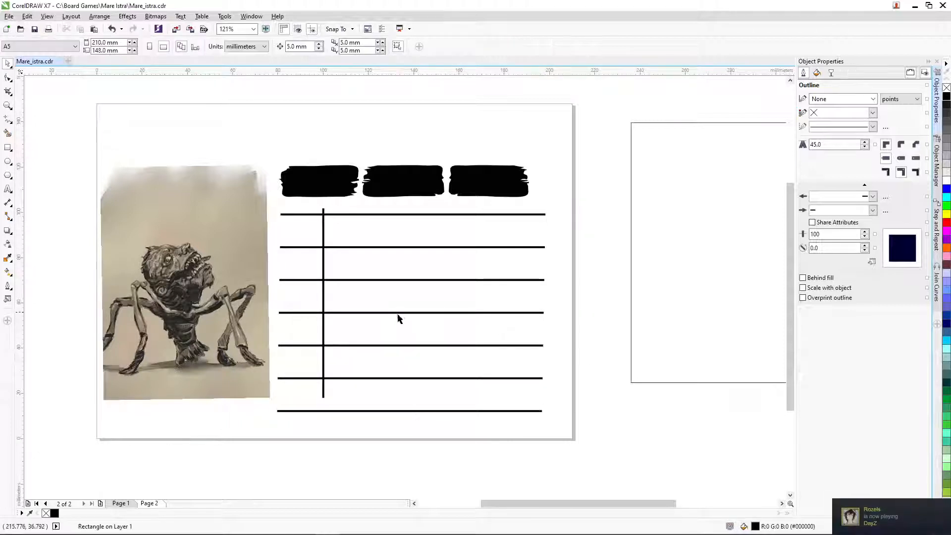
pyautogui.moveTo(593, 211); pyautogui.dragTo(263, 429)
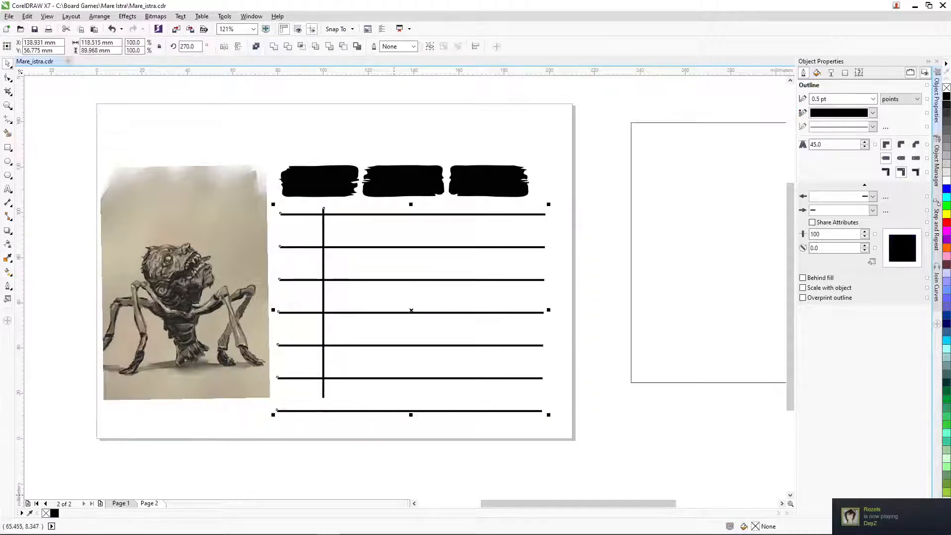
pyautogui.click(817, 525)
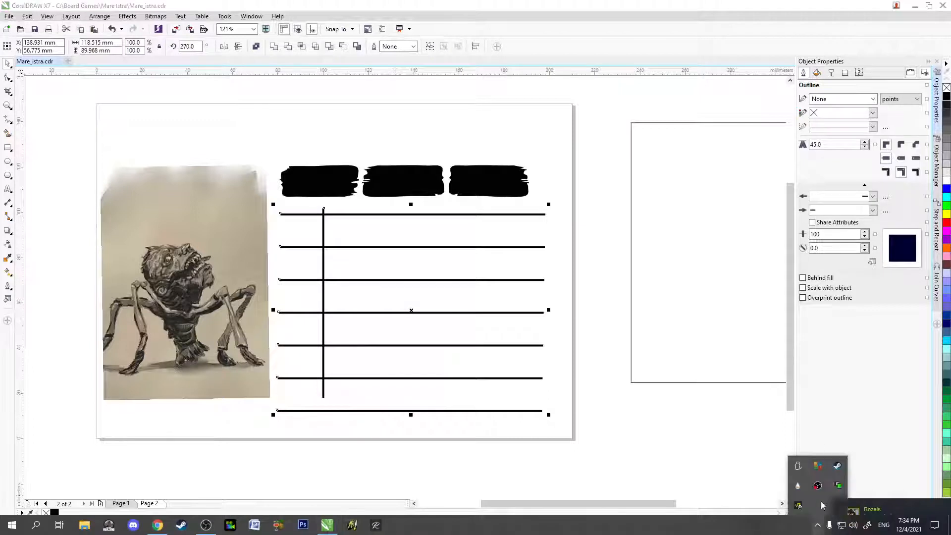
pyautogui.rightClick(836, 466)
pyautogui.click(854, 458)
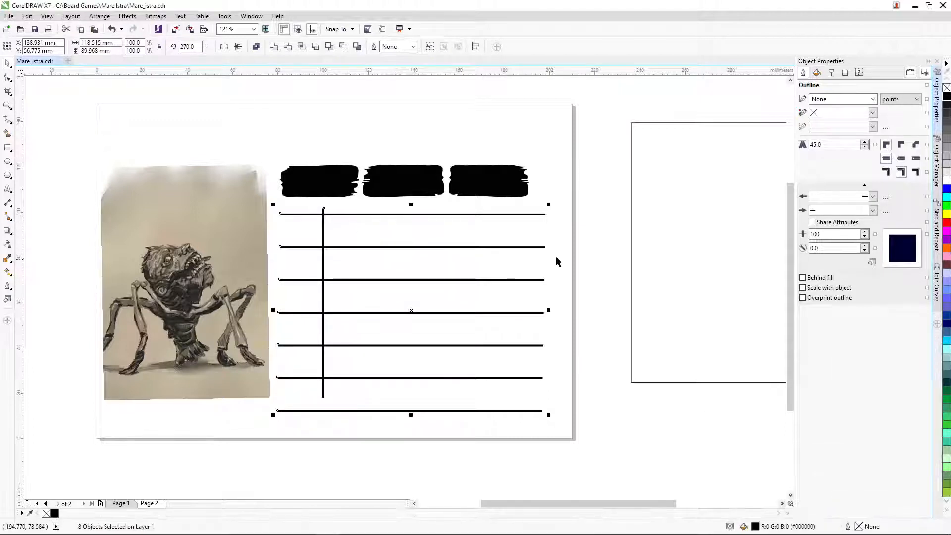
pyautogui.press('Escape')
# Step: Lengthen the vertical bar downward to about 92 mm so it extends past the lowest horizontal bar
pyautogui.click(323, 213)
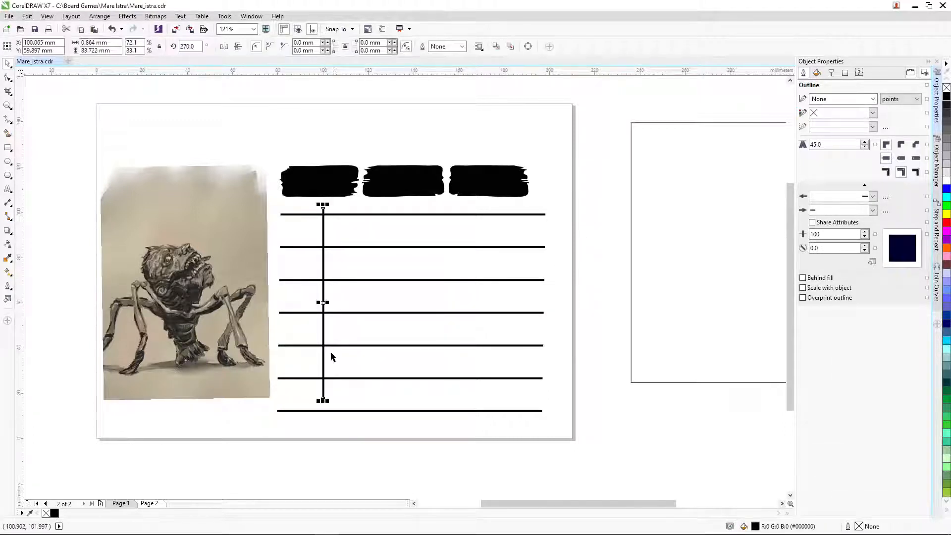
pyautogui.moveTo(323, 401); pyautogui.dragTo(323, 418)
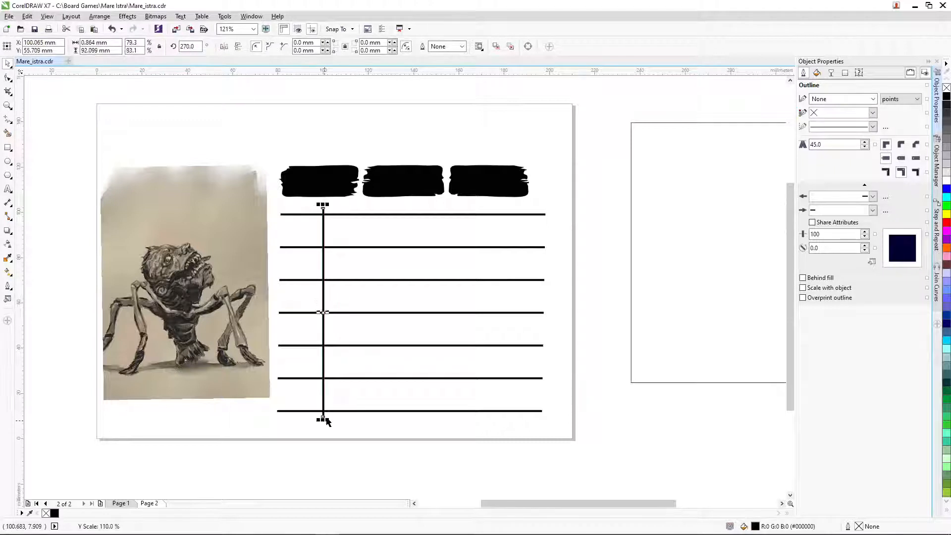
pyautogui.moveTo(272, 201); pyautogui.dragTo(571, 433)
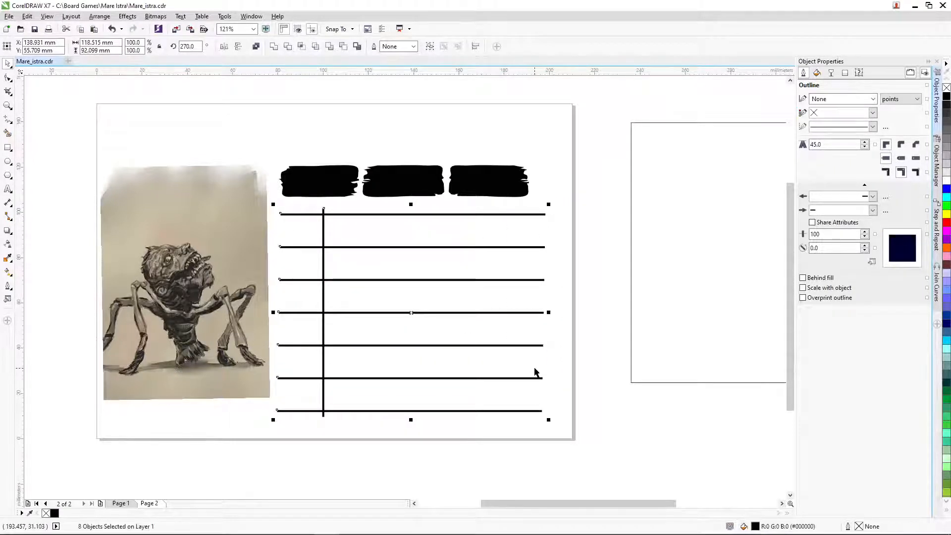
pyautogui.click(565, 358)
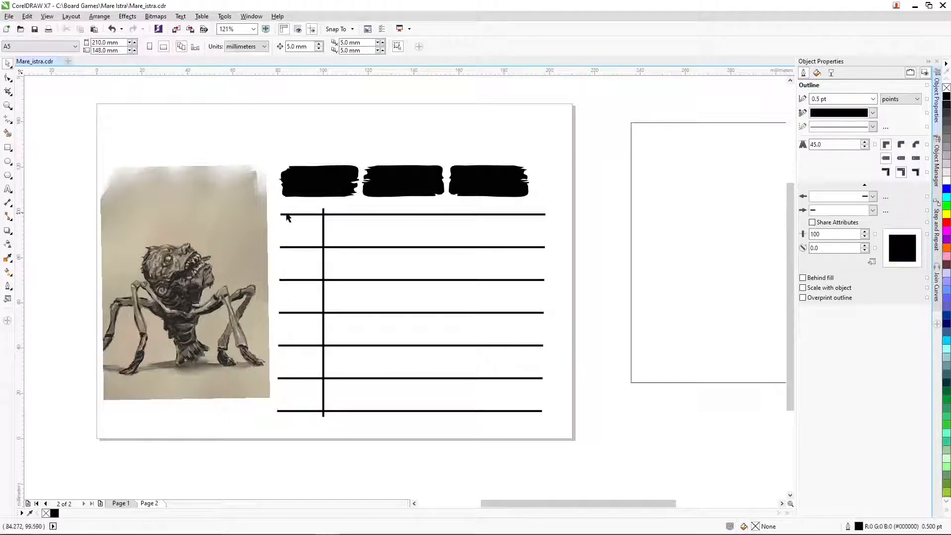
# Step: Align the seven horizontal bars with each other along their left ends
pyautogui.moveTo(276, 212); pyautogui.dragTo(564, 418)
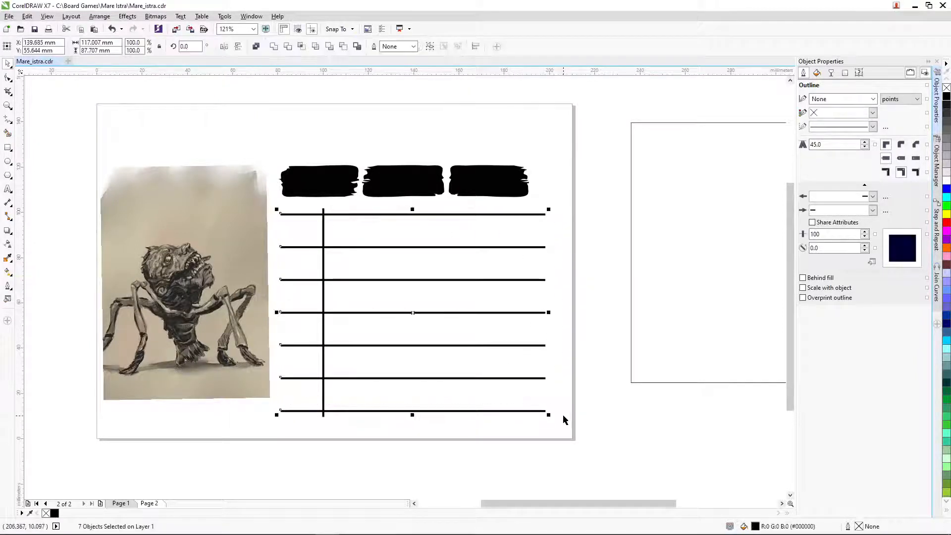
pyautogui.press('l')
pyautogui.click(498, 355)
pyautogui.moveTo(277, 205); pyautogui.dragTo(573, 431)
pyautogui.click(335, 238)
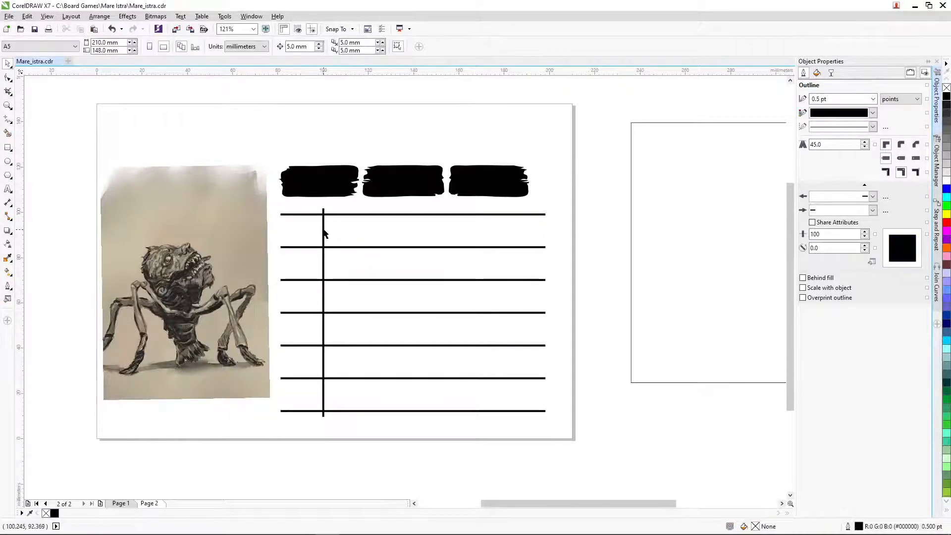
# Step: Move the vertical bar about 4 mm left to narrow the first column, and weld all table bars into one shape
pyautogui.moveTo(325, 233); pyautogui.dragTo(315, 230)
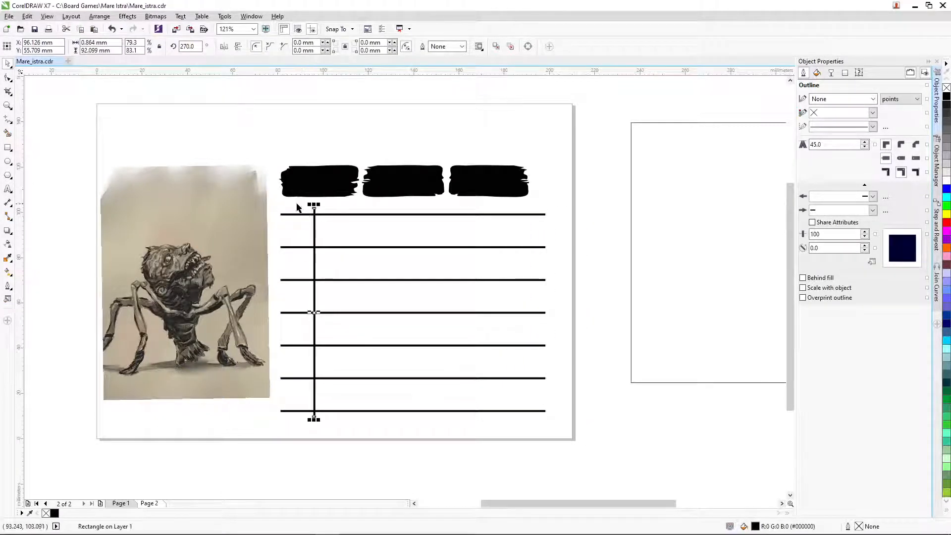
pyautogui.moveTo(277, 204); pyautogui.dragTo(571, 435)
pyautogui.click(277, 47)
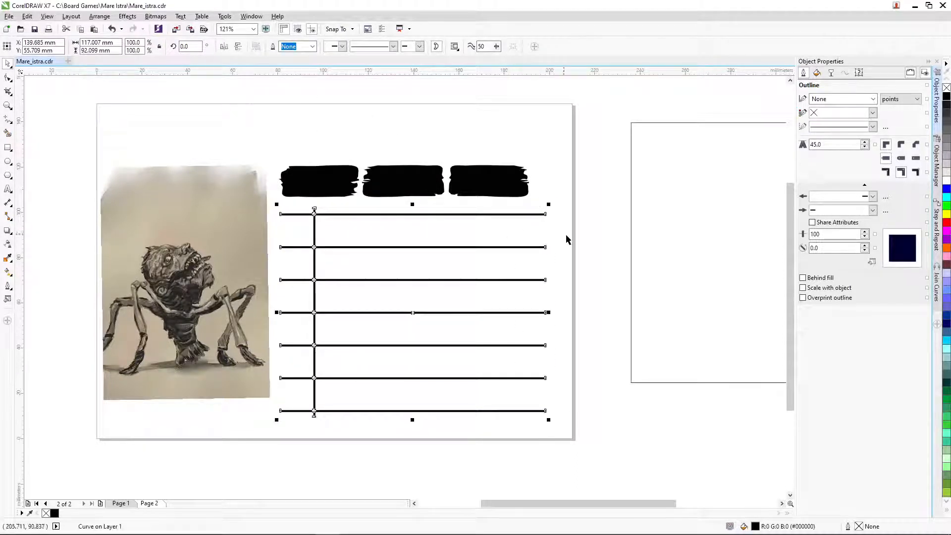
pyautogui.click(577, 243)
# Step: Shorten the welded table from its lower edge and move the empty card outline rectangle over the card layout
pyautogui.click(355, 412)
pyautogui.moveTo(412, 420); pyautogui.dragTo(412, 409)
pyautogui.moveTo(509, 364); pyautogui.dragTo(150, 346)
pyautogui.click(251, 142)
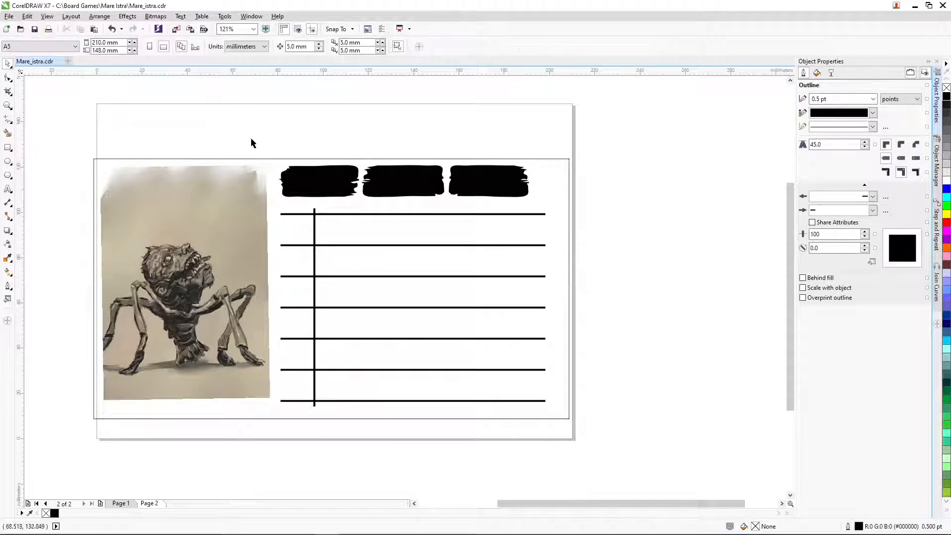
# Step: Shrink the three black grunge boxes together to about 102 mm wide and 10 mm tall
pyautogui.moveTo(262, 129); pyautogui.dragTo(534, 209)
pyautogui.moveTo(404, 199); pyautogui.dragTo(404, 190)
pyautogui.moveTo(534, 176)
pyautogui.mouseDown()
pyautogui.moveTo(548, 176)
pyautogui.moveTo(513, 176)
pyautogui.mouseUp()
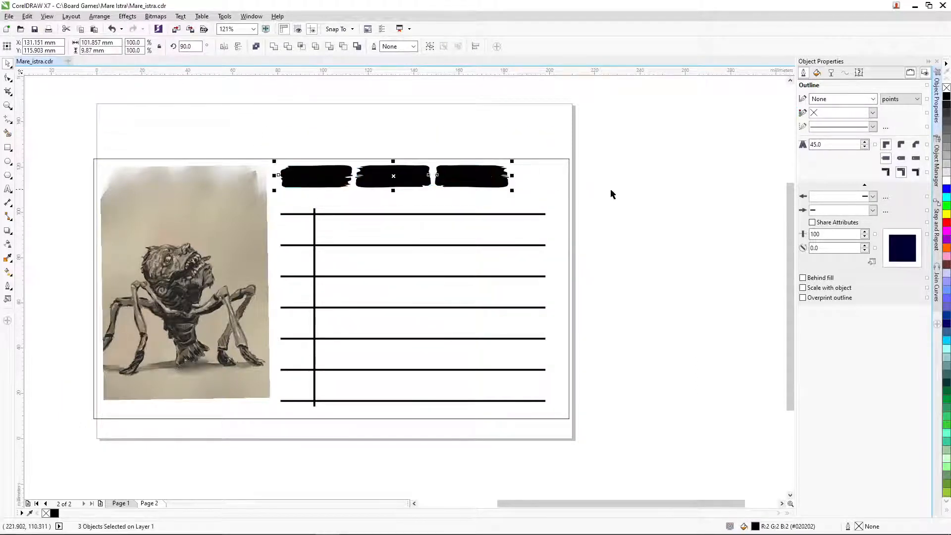
# Step: Stretch the table upward closer to the grunge boxes and widen it toward the card outline's right edge
pyautogui.click(398, 214)
pyautogui.moveTo(412, 204); pyautogui.dragTo(414, 193)
pyautogui.click(658, 246)
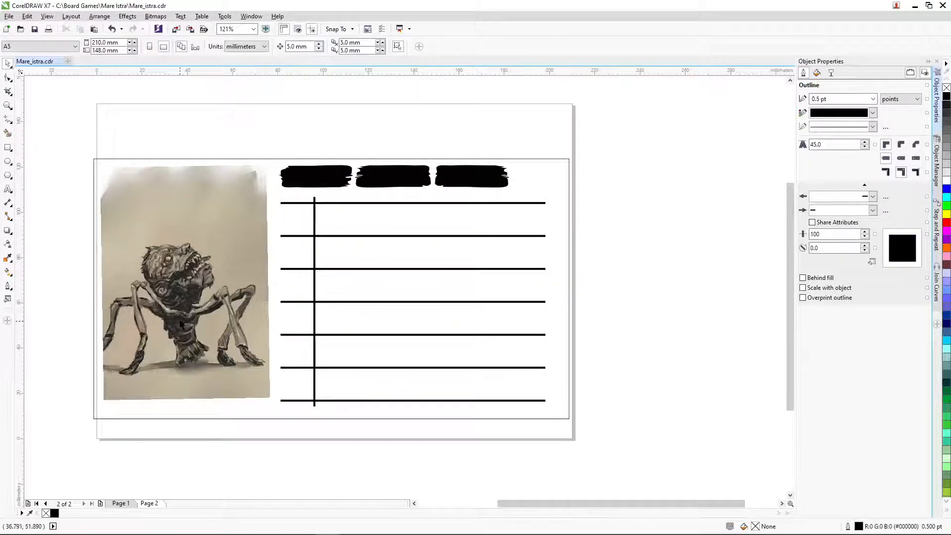
pyautogui.click(512, 269)
pyautogui.moveTo(549, 302); pyautogui.dragTo(559, 300)
pyautogui.click(607, 227)
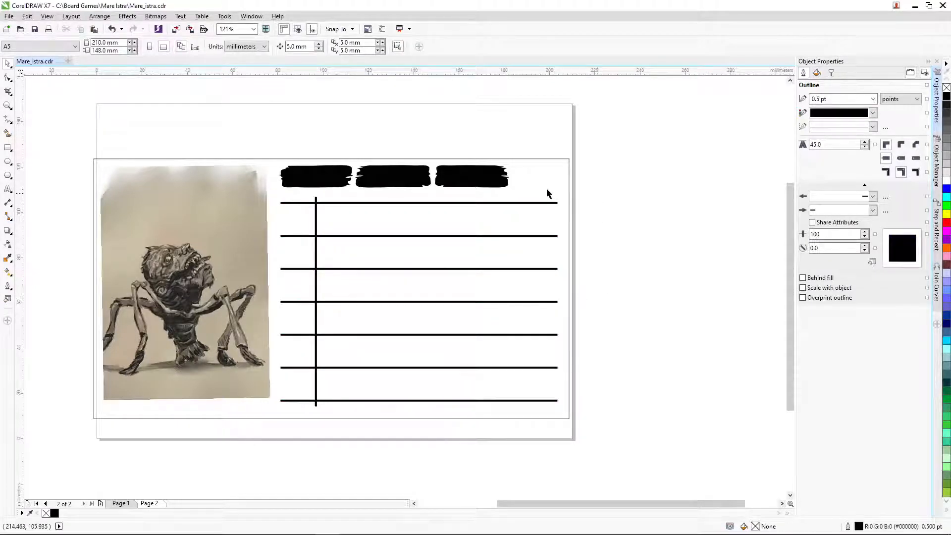
# Step: Reduce the card outline rectangle's height from its lower edge to about 112 mm
pyautogui.click(547, 176)
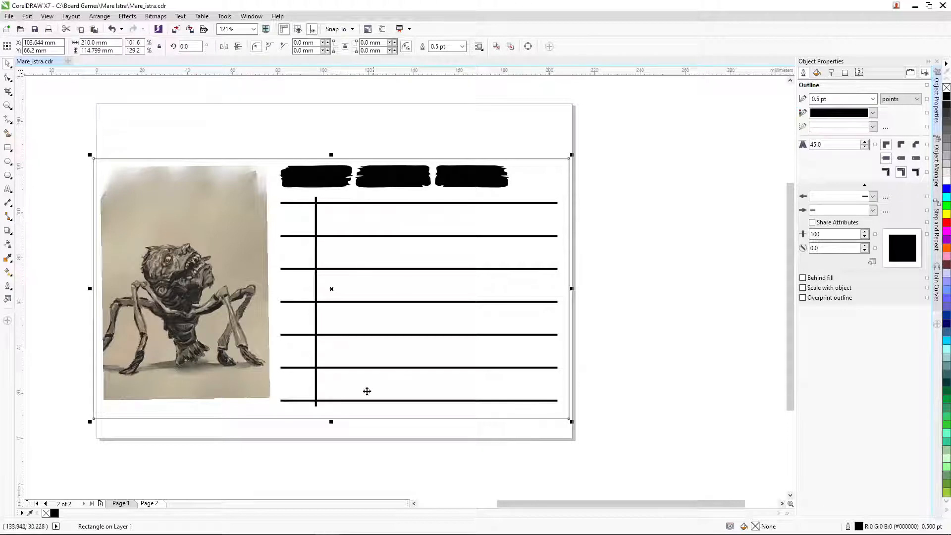
pyautogui.moveTo(331, 421); pyautogui.dragTo(332, 416)
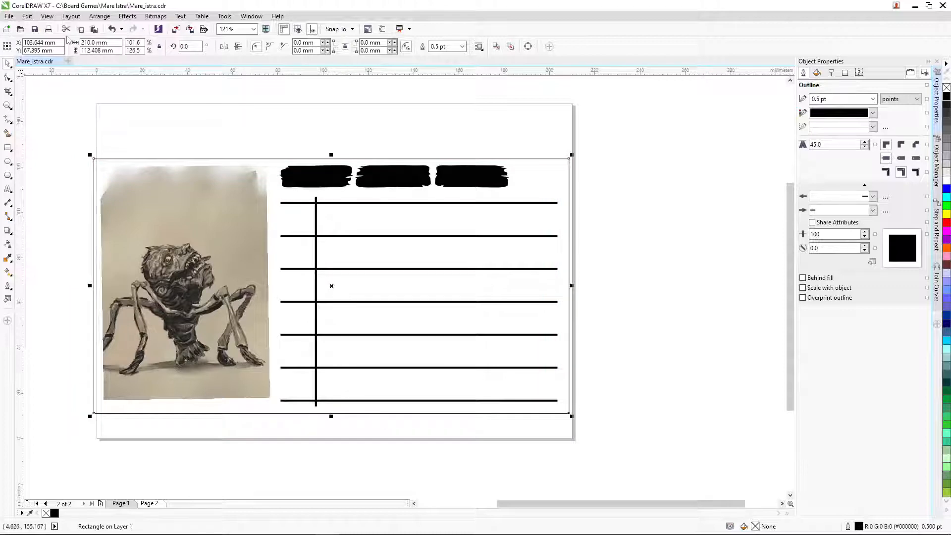
pyautogui.click(262, 102)
# Step: Switch the document units to centimeters and set the page height to 15 cm
pyautogui.click(236, 46)
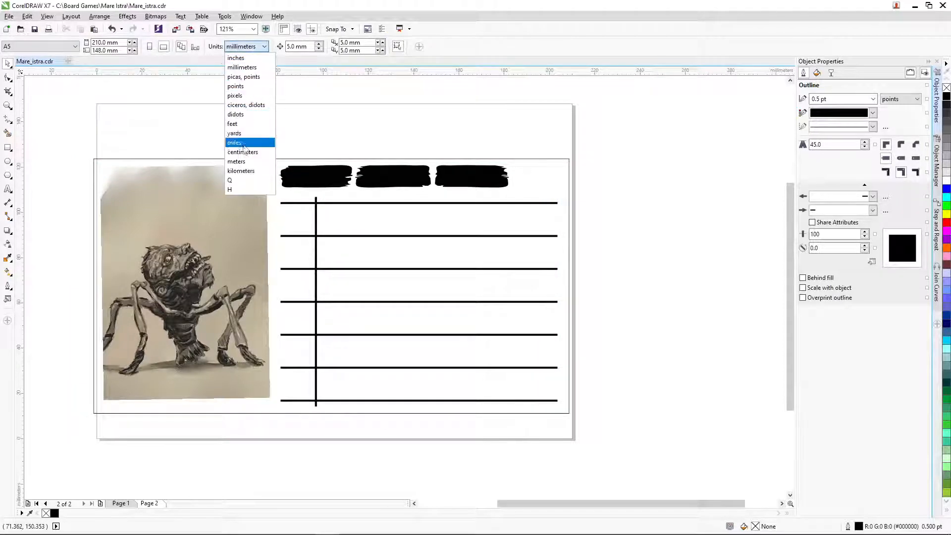
pyautogui.click(242, 150)
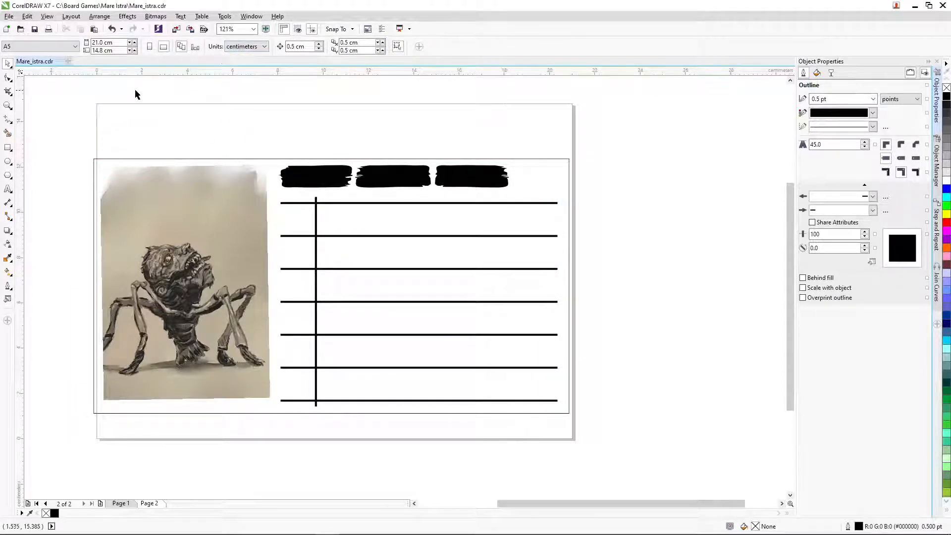
pyautogui.doubleClick(102, 50)
pyautogui.write('15')
pyautogui.press('Return')
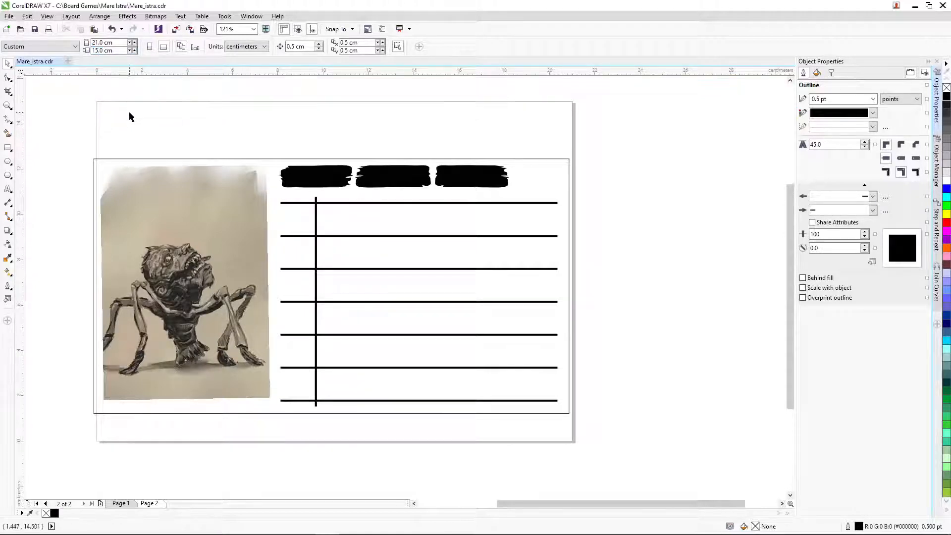
# Step: Delete the creature picture and the card outline rectangle from the page
pyautogui.click(162, 159)
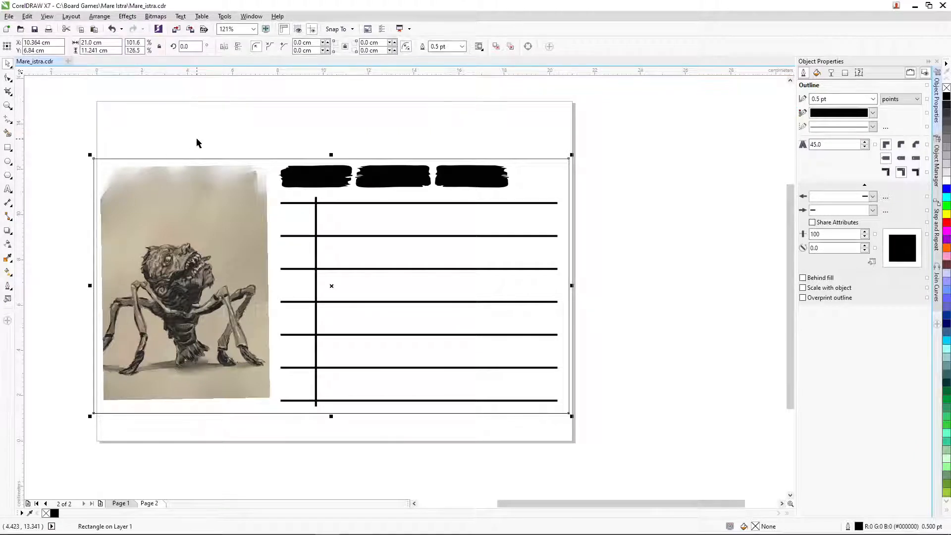
pyautogui.click(265, 121)
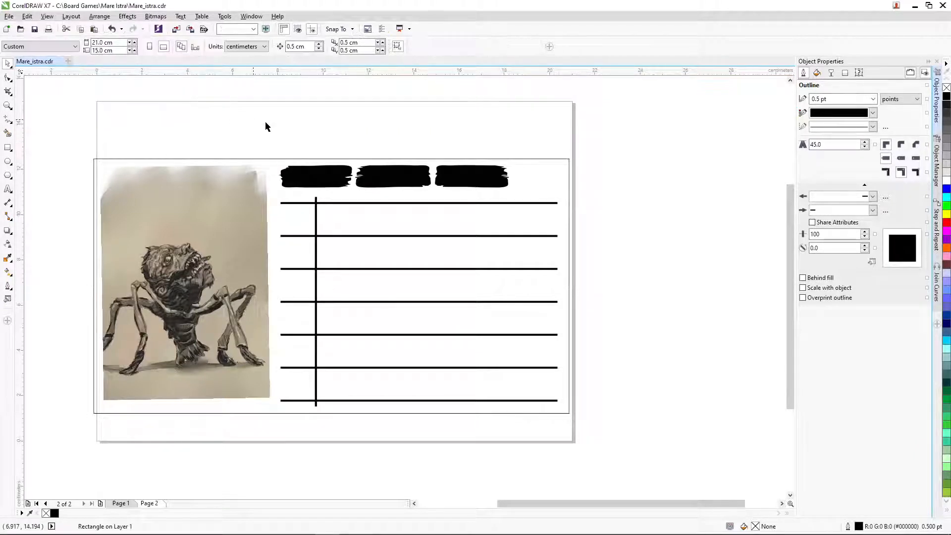
pyautogui.click(160, 171)
pyautogui.click(142, 153)
pyautogui.click(123, 170)
pyautogui.click(120, 166)
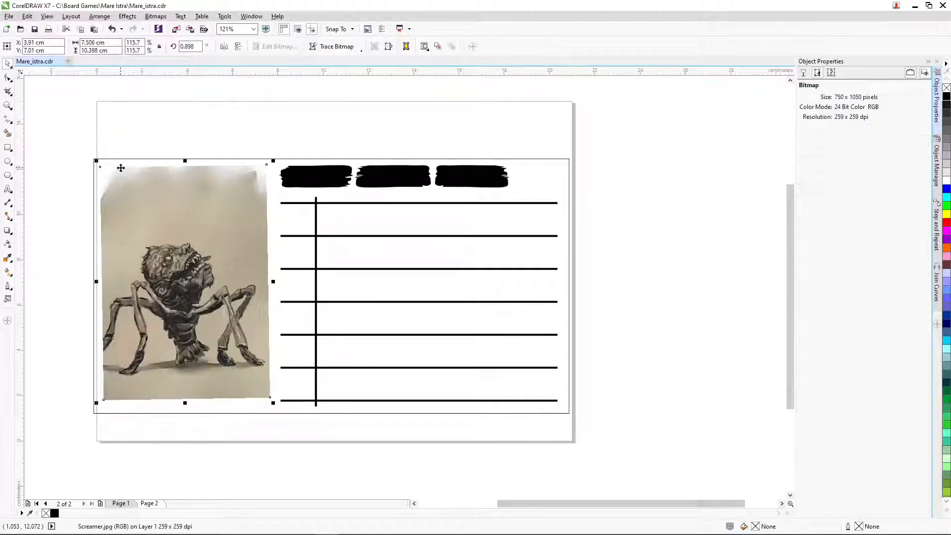
pyautogui.press('Delete')
pyautogui.click(206, 172)
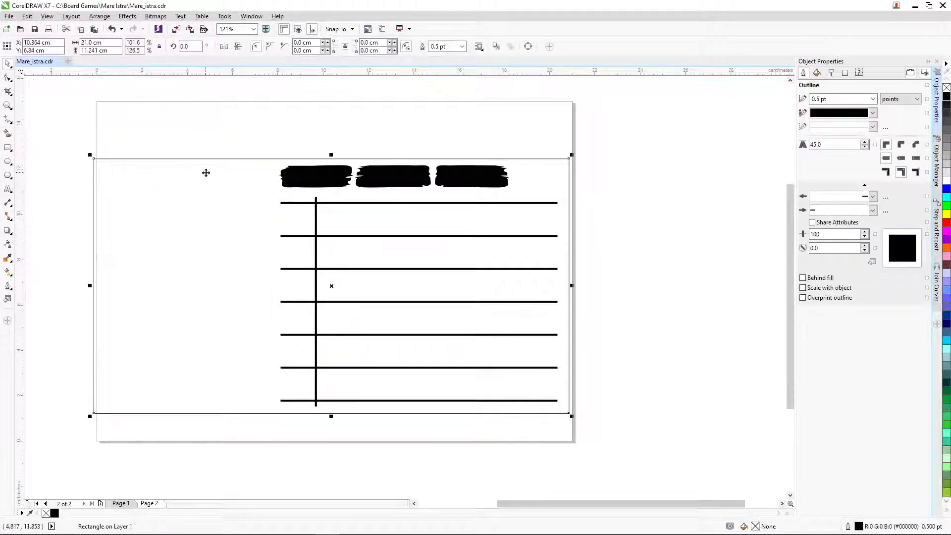
pyautogui.press('Delete')
# Step: Group the three black grunge boxes above the table into one object
pyautogui.moveTo(207, 141); pyautogui.dragTo(635, 437)
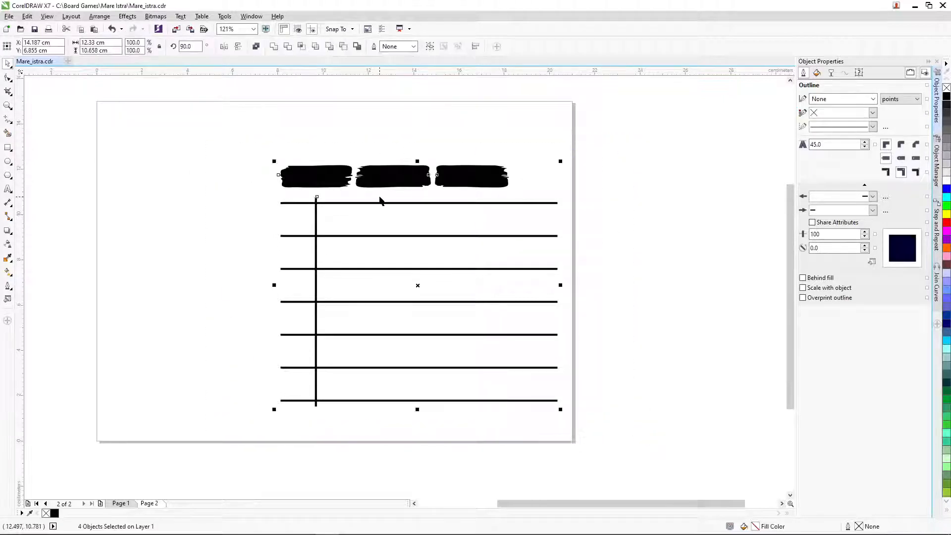
pyautogui.hotkey('ctrl', 'z')
pyautogui.click(314, 134)
pyautogui.moveTo(277, 123); pyautogui.dragTo(513, 197)
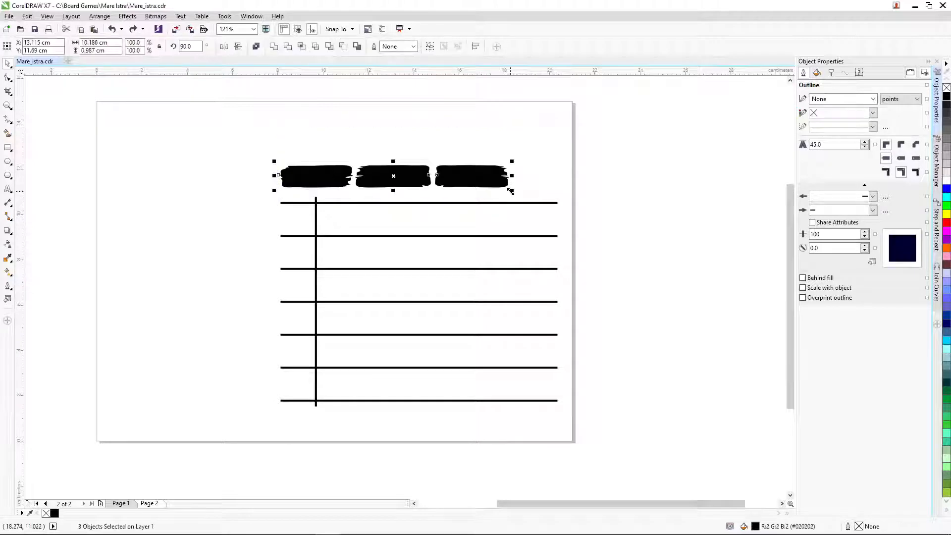
pyautogui.click(540, 186)
pyautogui.moveTo(255, 127); pyautogui.dragTo(529, 216)
pyautogui.click(525, 209)
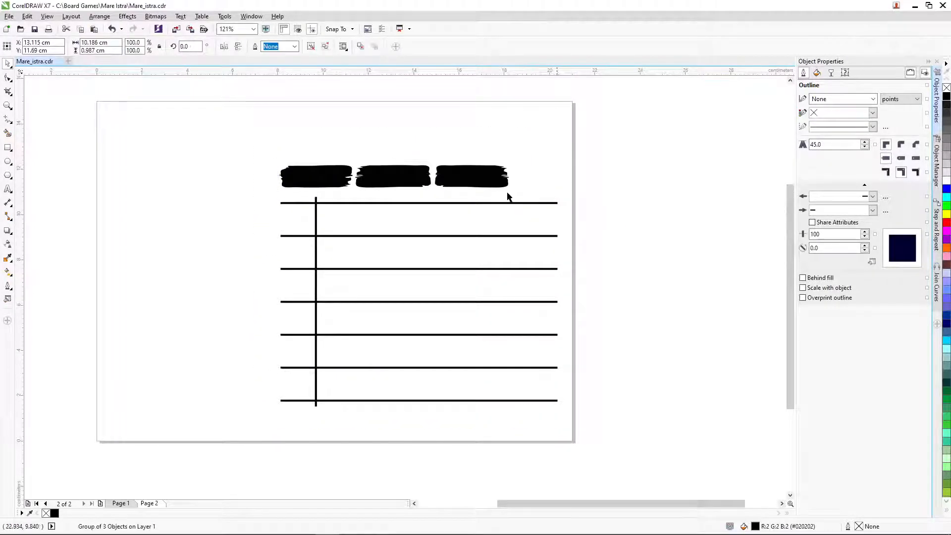
# Step: Group the grunge boxes with the ruled table and move the group to about X 10.6 cm, Y 7.7 cm on the page
pyautogui.moveTo(276, 132); pyautogui.dragTo(577, 430)
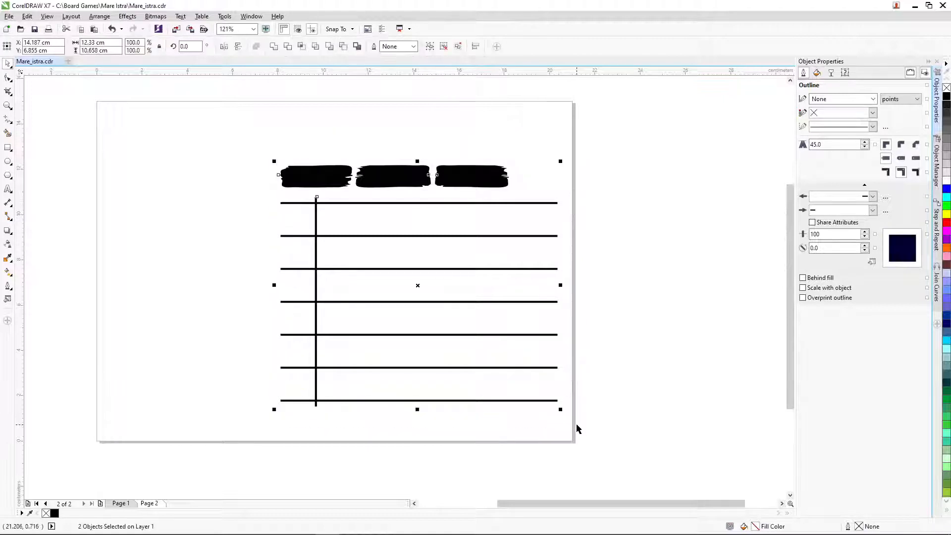
pyautogui.hotkey('ctrl', 'g')
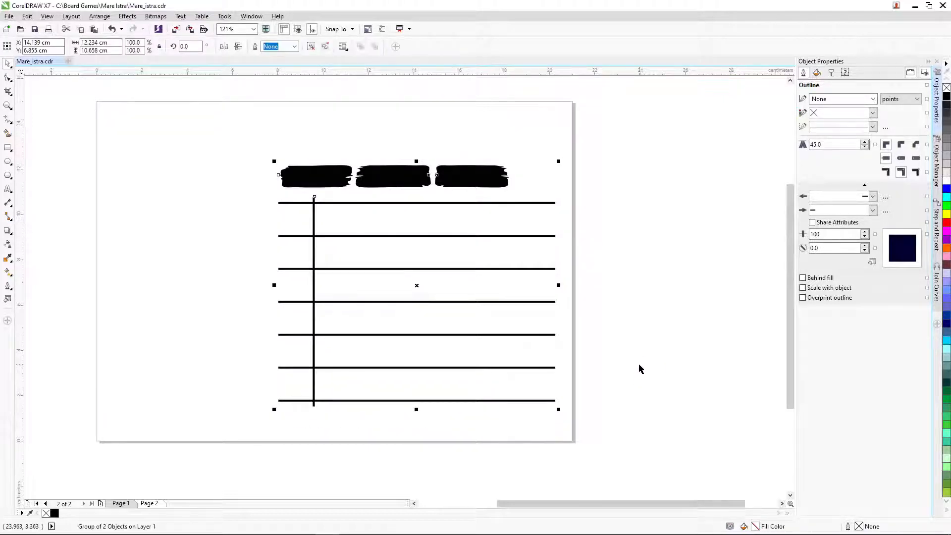
pyautogui.moveTo(455, 301); pyautogui.dragTo(377, 282)
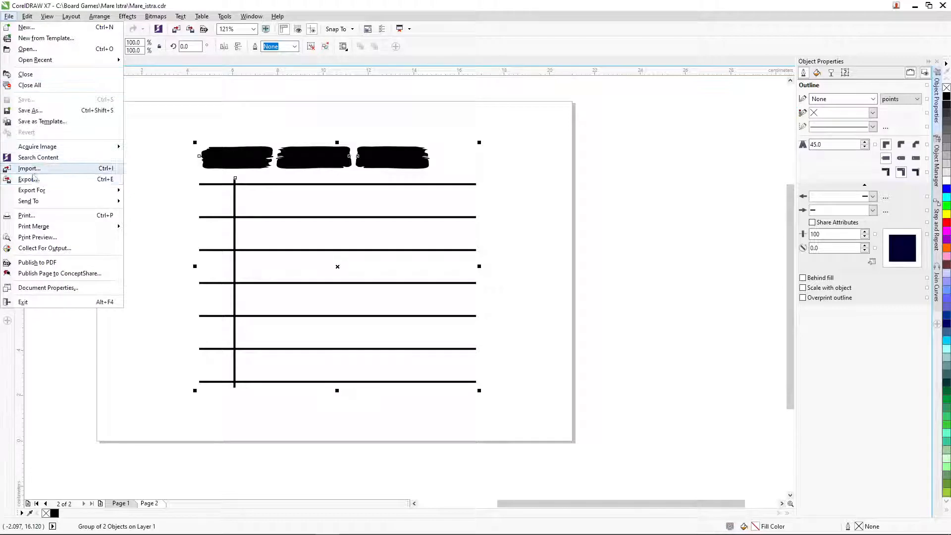
# Step: Export only the selected group as a transparent RGB PNG named monsters_table in the Likovi folder
pyautogui.click(30, 180)
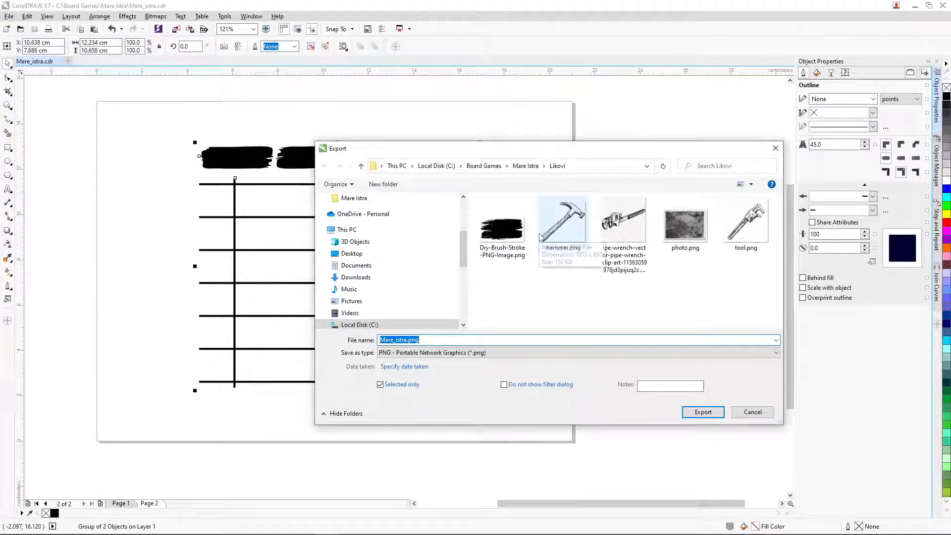
pyautogui.write('monsters')
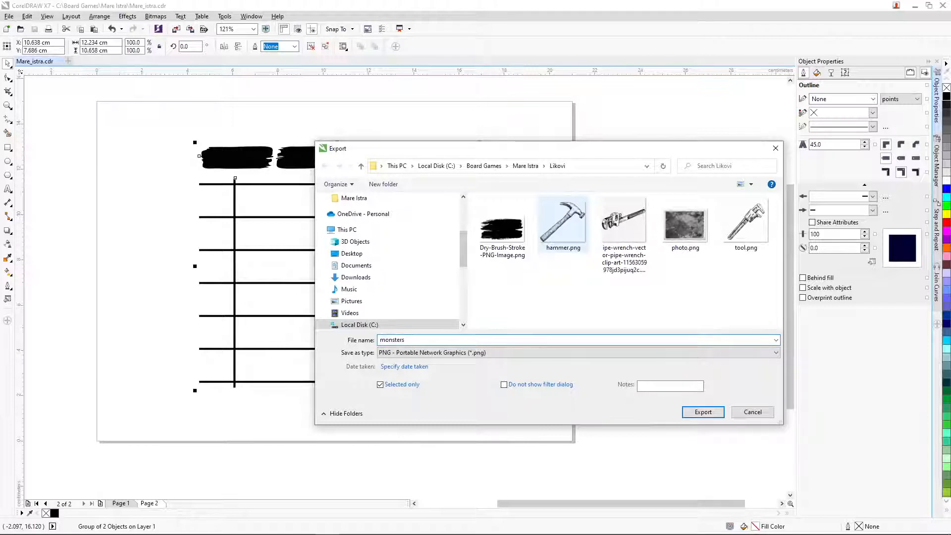
pyautogui.write('_table')
pyautogui.click(703, 412)
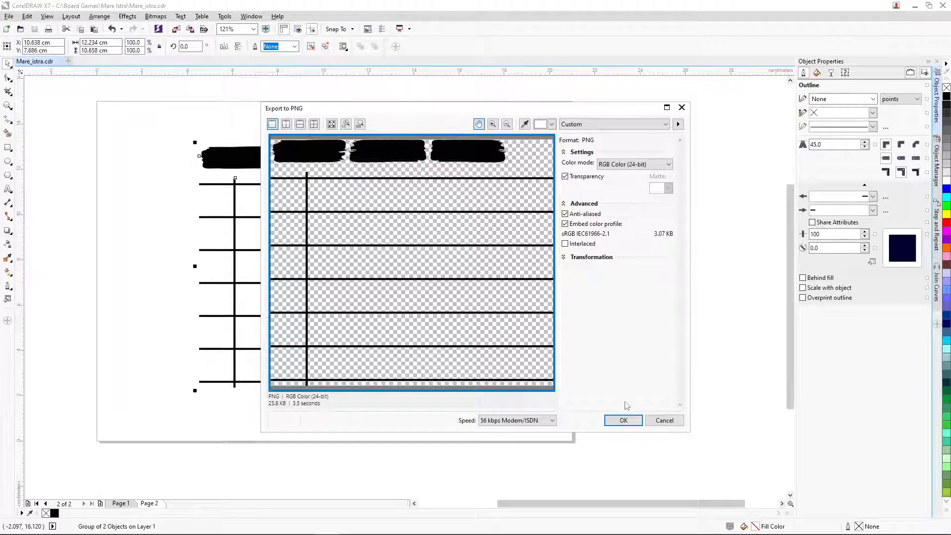
pyautogui.click(623, 418)
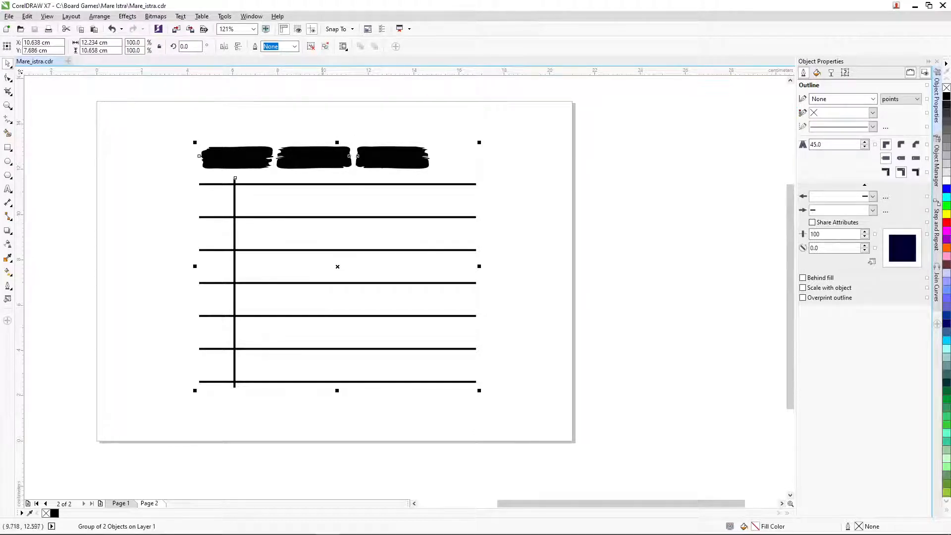
pyautogui.click(545, 163)
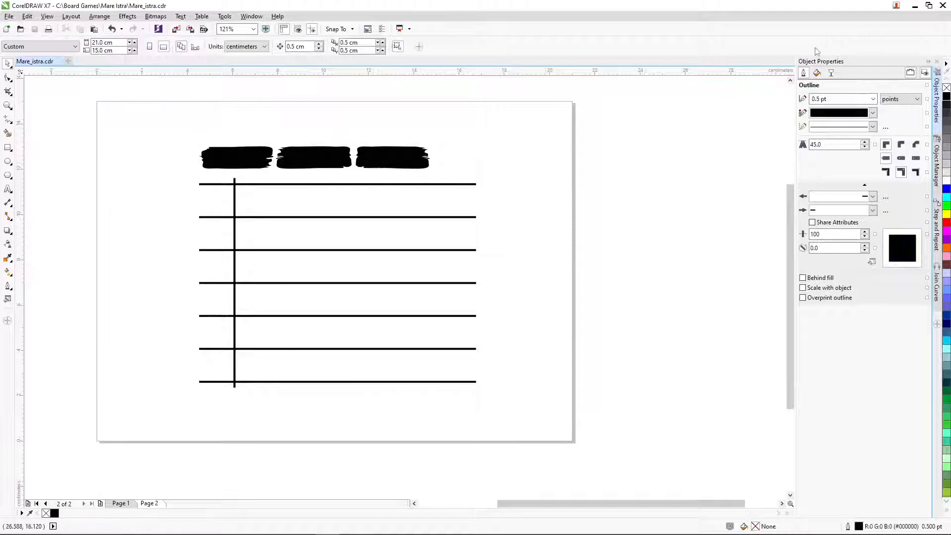
# Step: Switch to Photoshop and start a new document with its dimensions in centimeters
pyautogui.click(915, 6)
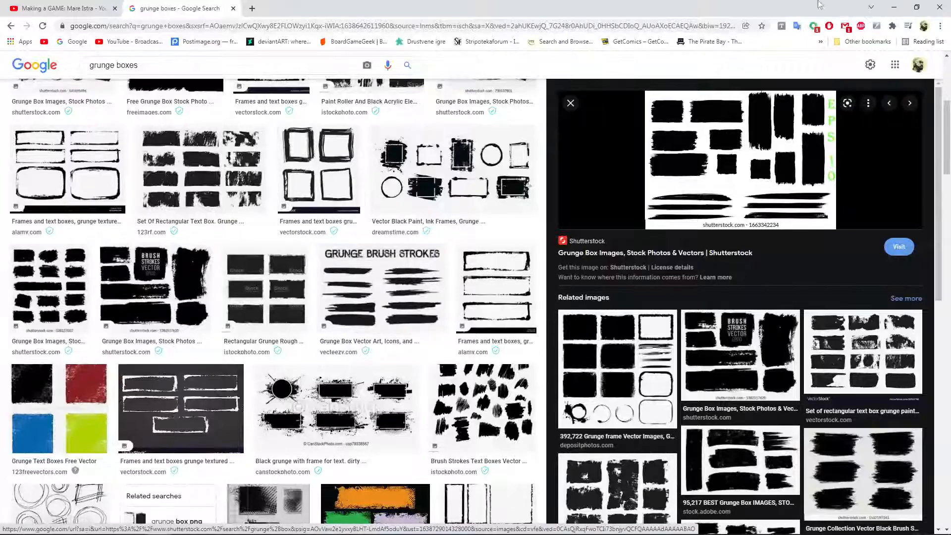
pyautogui.click(893, 7)
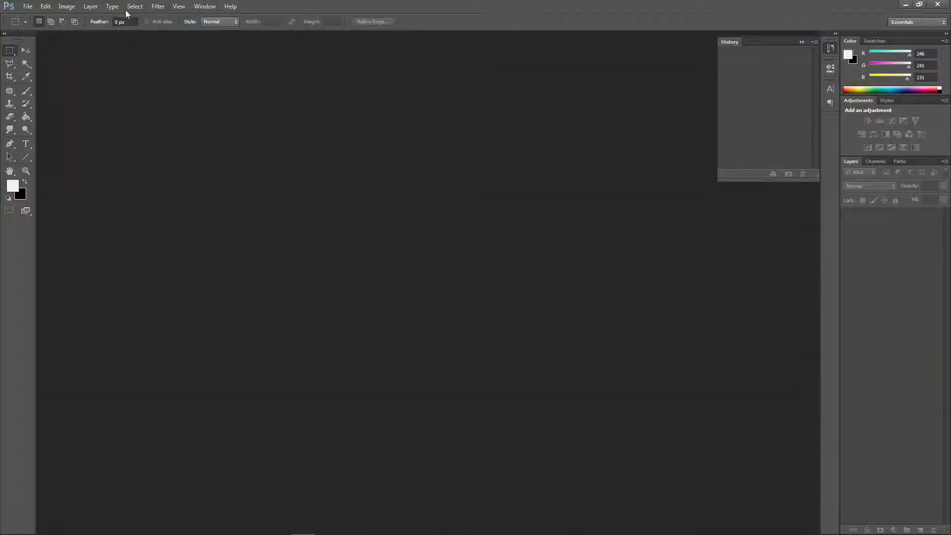
pyautogui.click(28, 6)
pyautogui.click(31, 18)
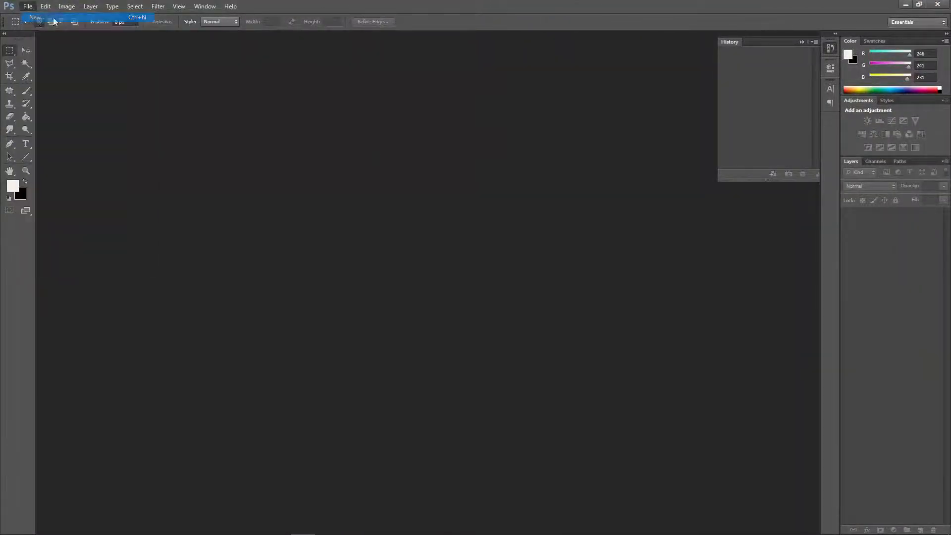
pyautogui.doubleClick(442, 182)
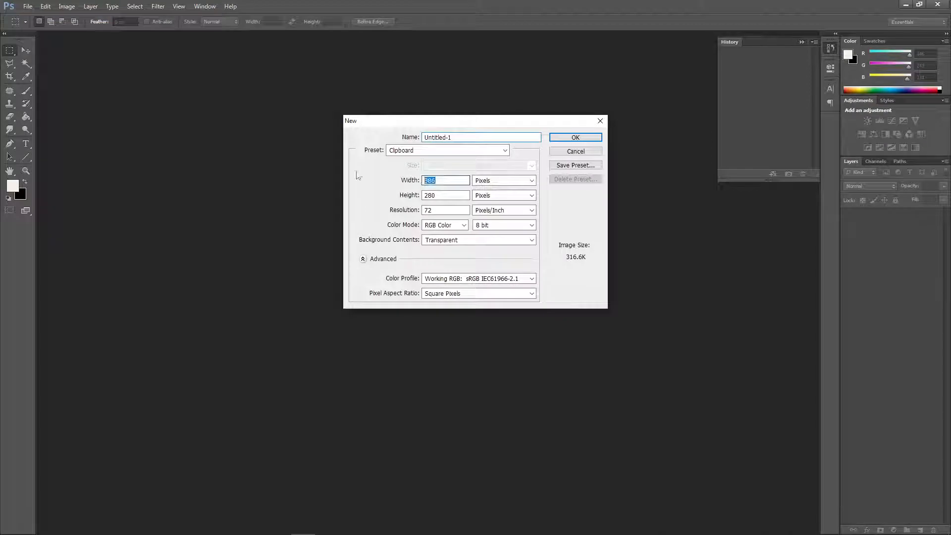
pyautogui.click(500, 180)
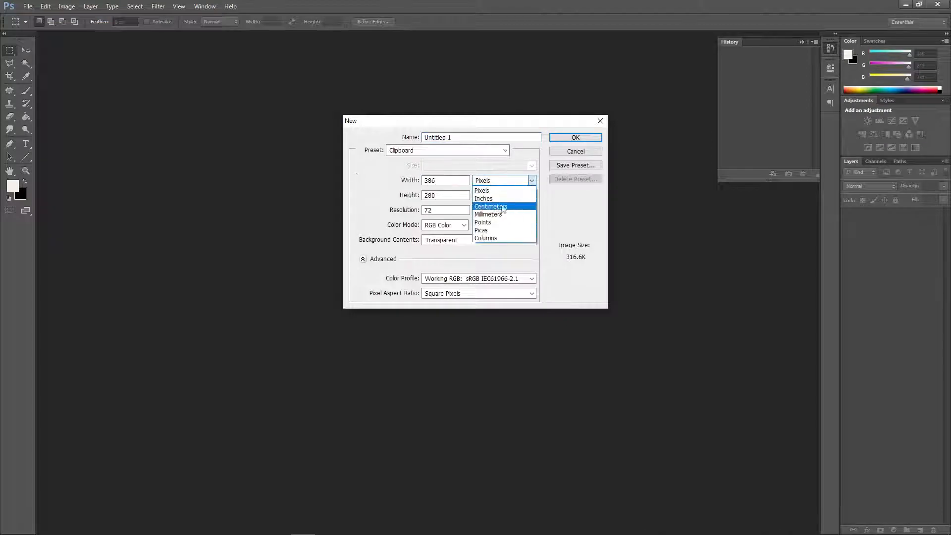
pyautogui.click(490, 206)
# Step: Create the document 21 cm wide and 15 cm high at 300 pixels/inch
pyautogui.doubleClick(441, 180)
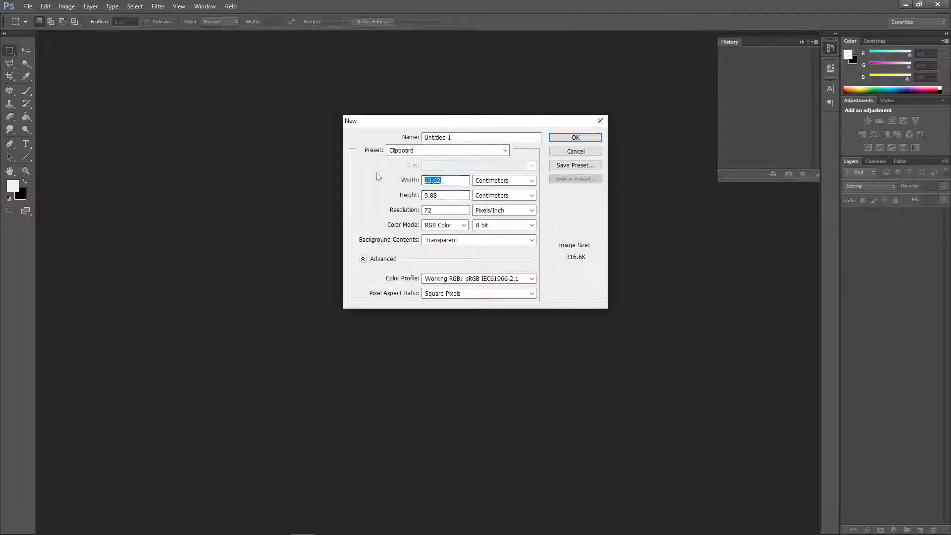
pyautogui.write('21')
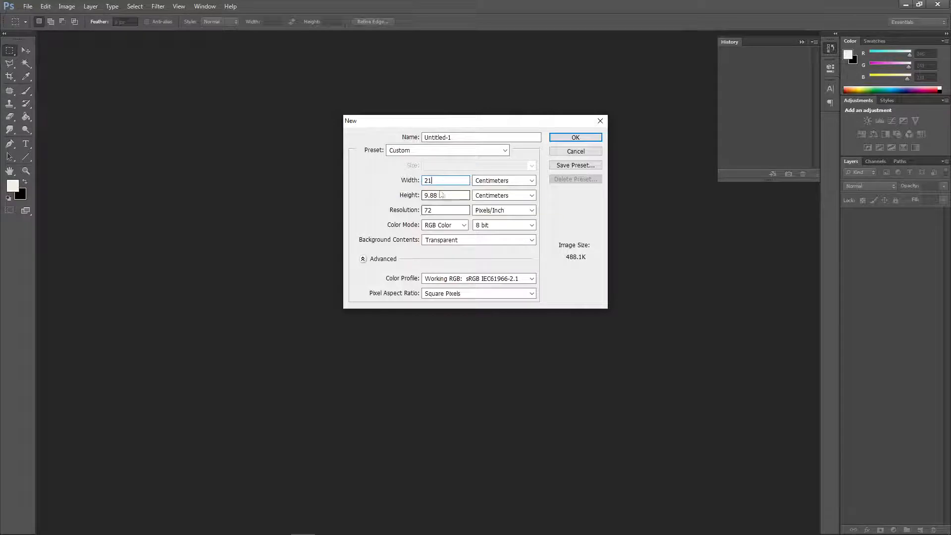
pyautogui.press('Tab')
pyautogui.write('15')
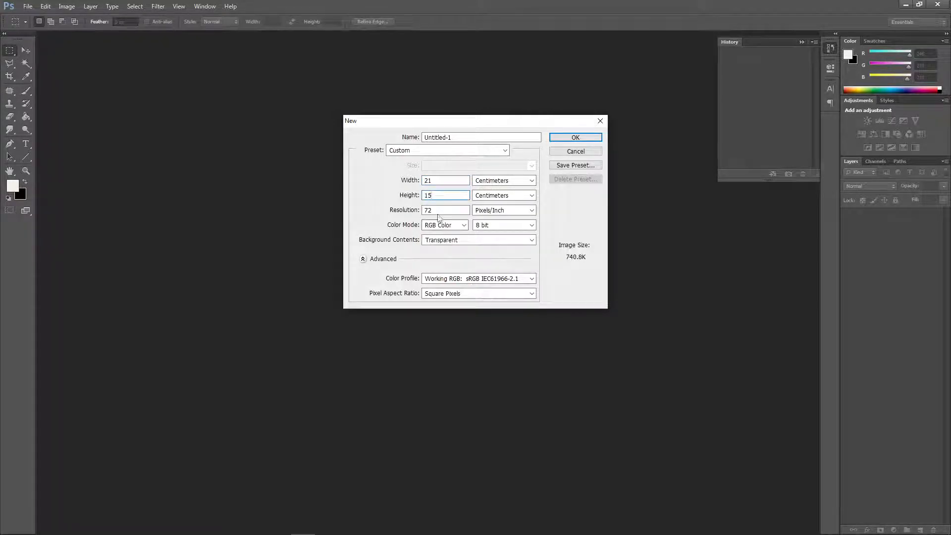
pyautogui.press('Tab')
pyautogui.write('300')
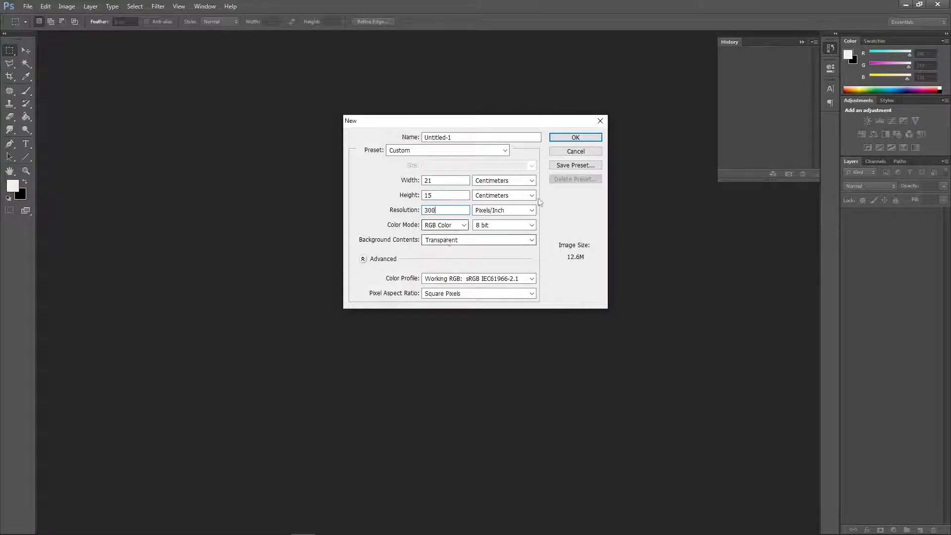
pyautogui.press('Return')
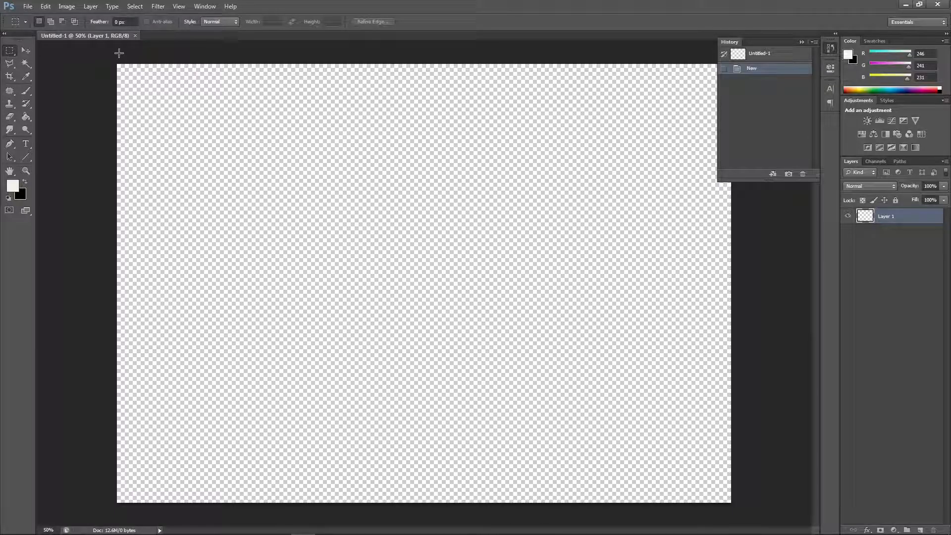
# Step: Reduce the canvas height to 12.5 cm, accepting the clipping
pyautogui.click(65, 6)
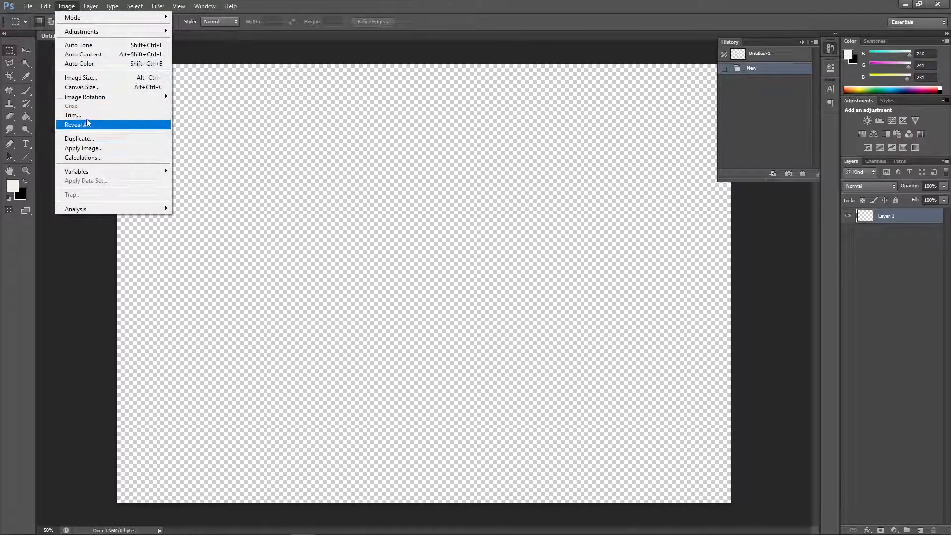
pyautogui.click(82, 87)
pyautogui.press('Tab')
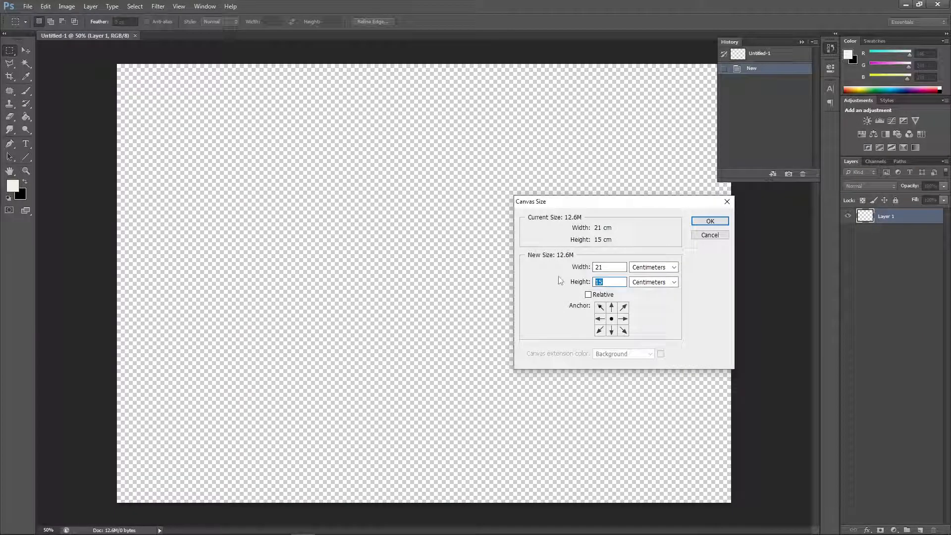
pyautogui.write('12.')
pyautogui.click(710, 221)
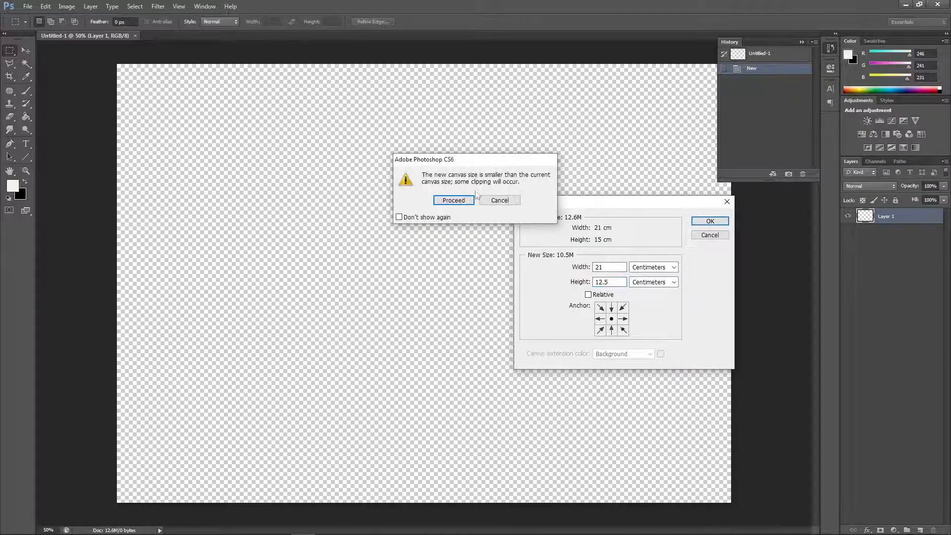
pyautogui.click(459, 201)
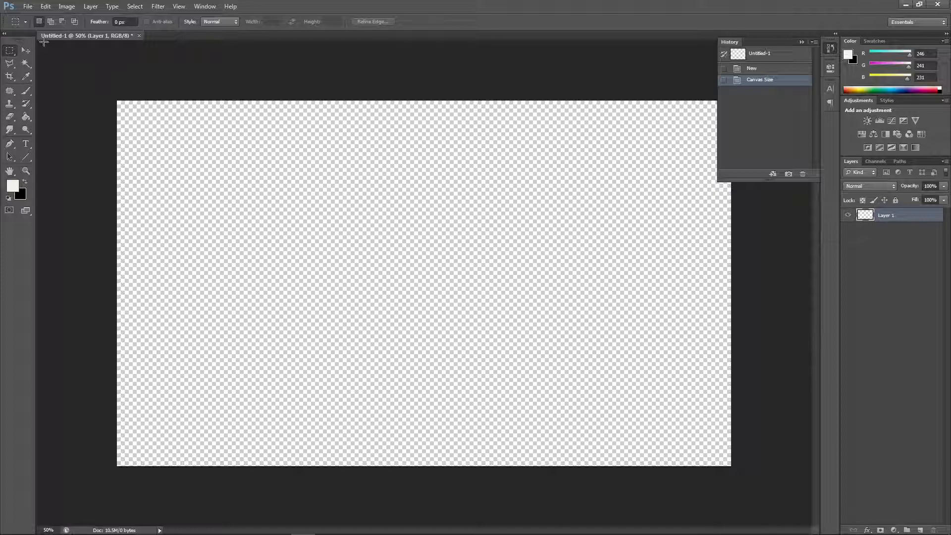
# Step: Open the recent file Crew_cards.psd, leaving the foreground color as it is
pyautogui.click(14, 187)
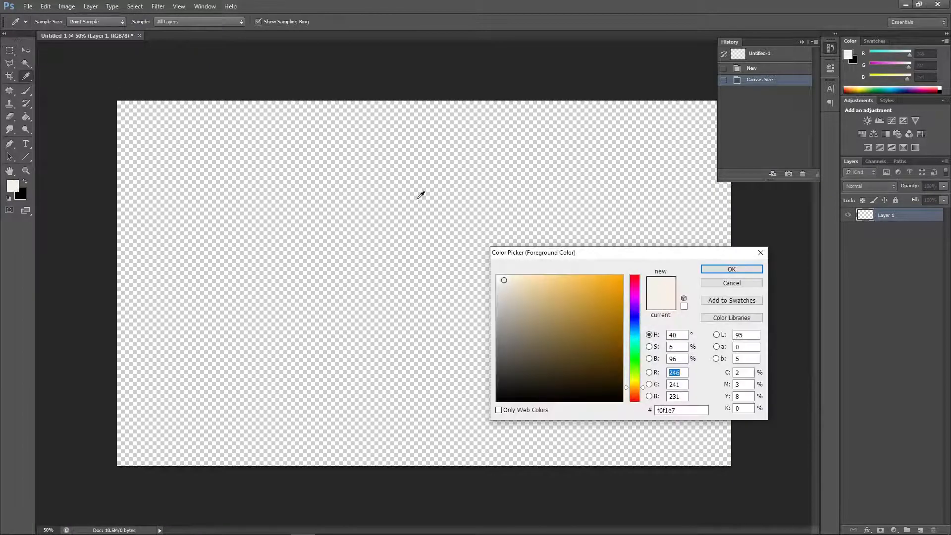
pyautogui.click(728, 283)
pyautogui.click(28, 6)
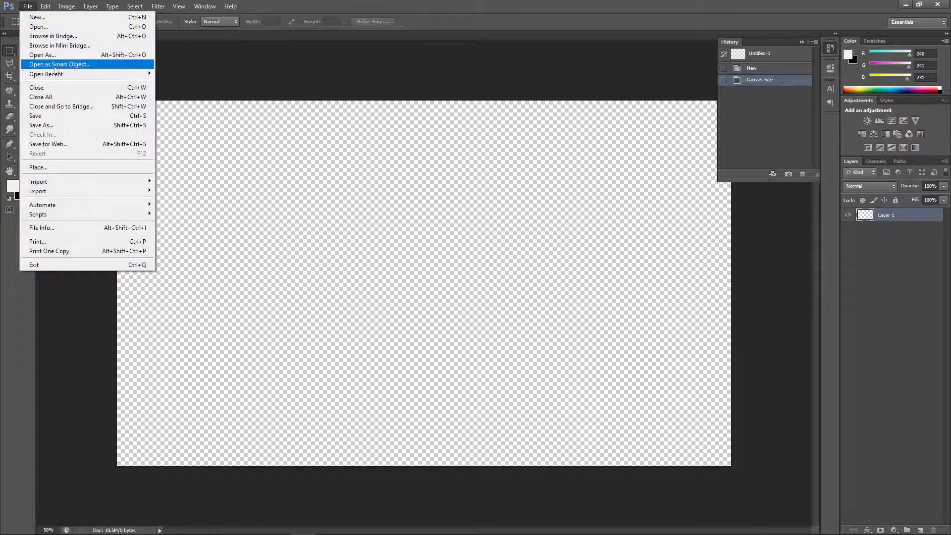
pyautogui.moveTo(54, 74)
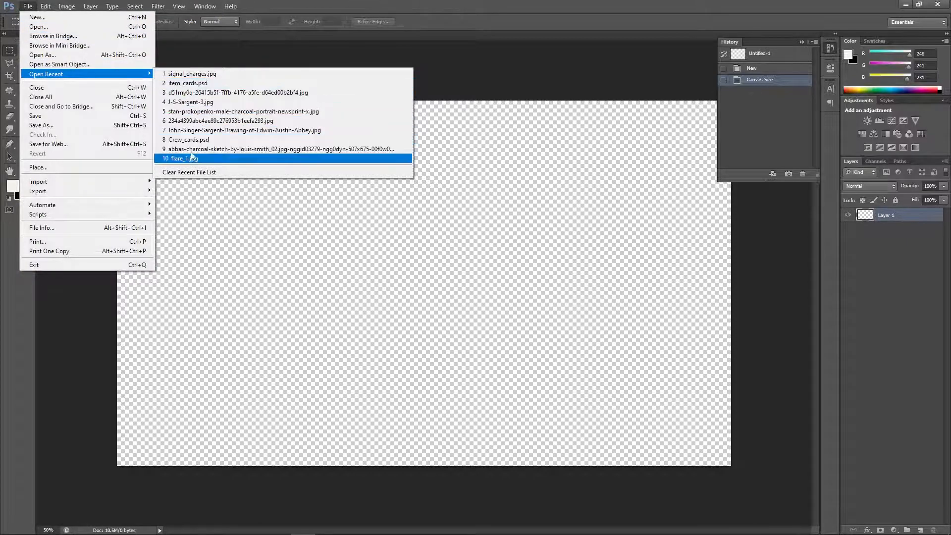
pyautogui.click(191, 139)
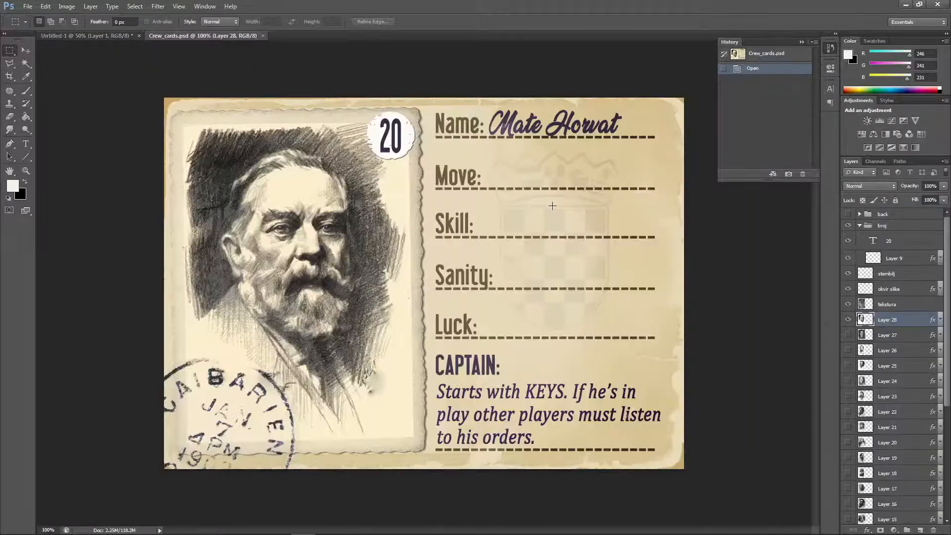
# Step: Copy the plain beige background, Layer 0 in the podloga group, and paste it into the untitled document
pyautogui.moveTo(947, 326); pyautogui.dragTo(924, 456)
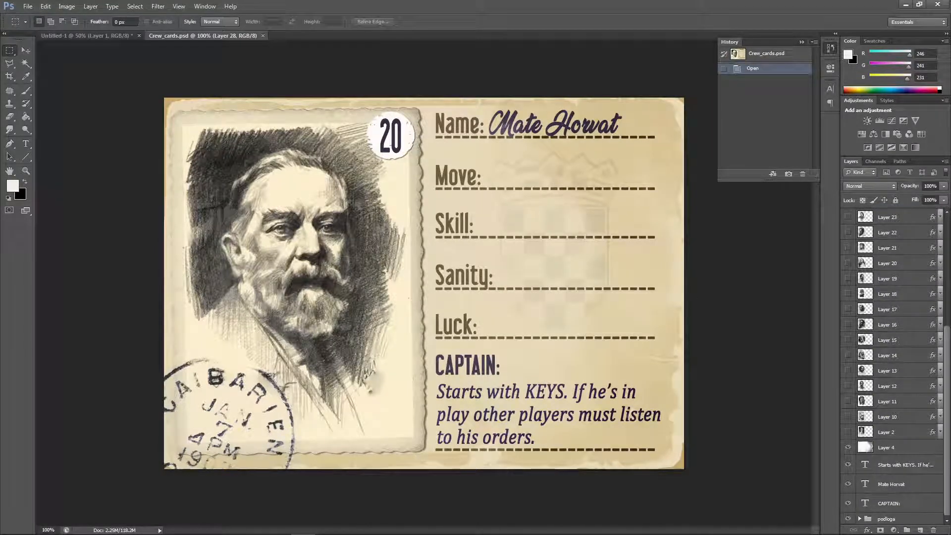
pyautogui.click(856, 519)
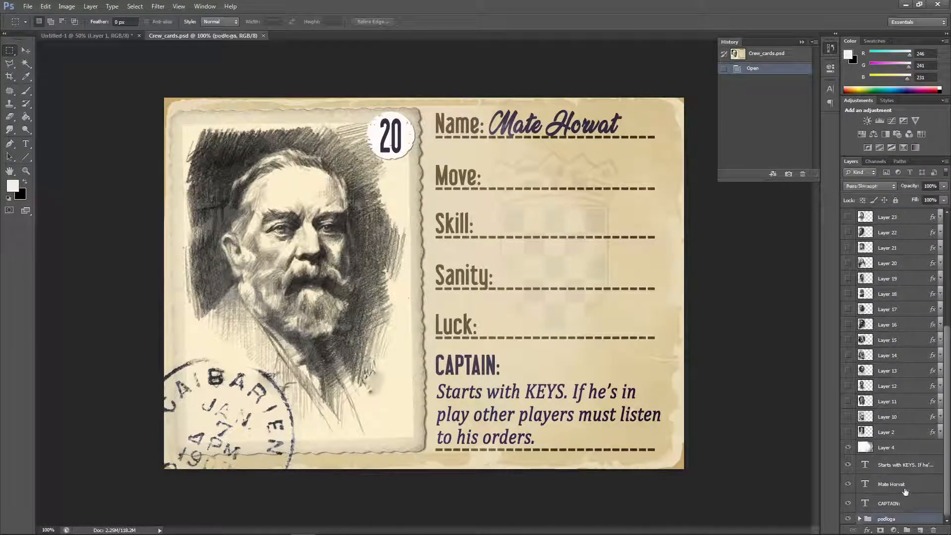
pyautogui.click(860, 518)
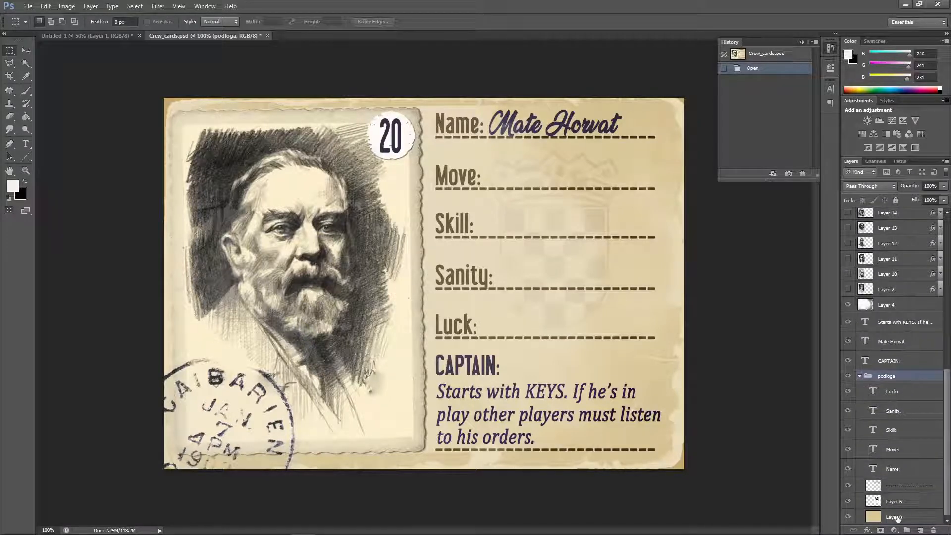
pyautogui.click(897, 517)
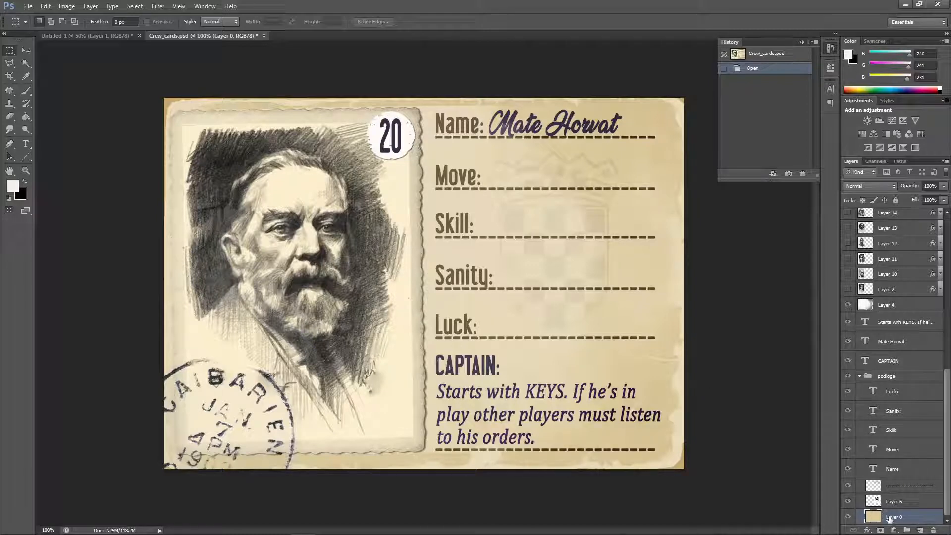
pyautogui.hotkey('ctrl', 'a')
pyautogui.hotkey('ctrl', 'c')
pyautogui.click(114, 35)
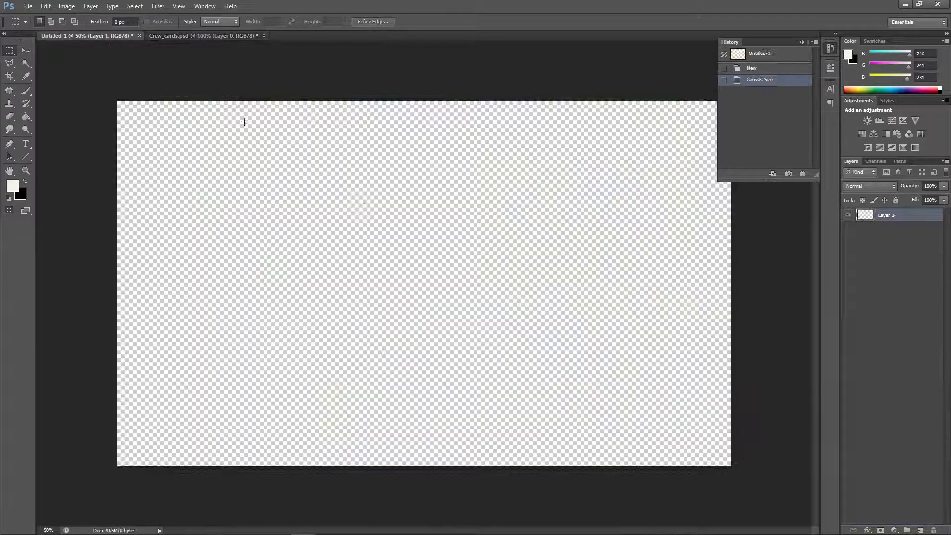
pyautogui.hotkey('ctrl', 'v')
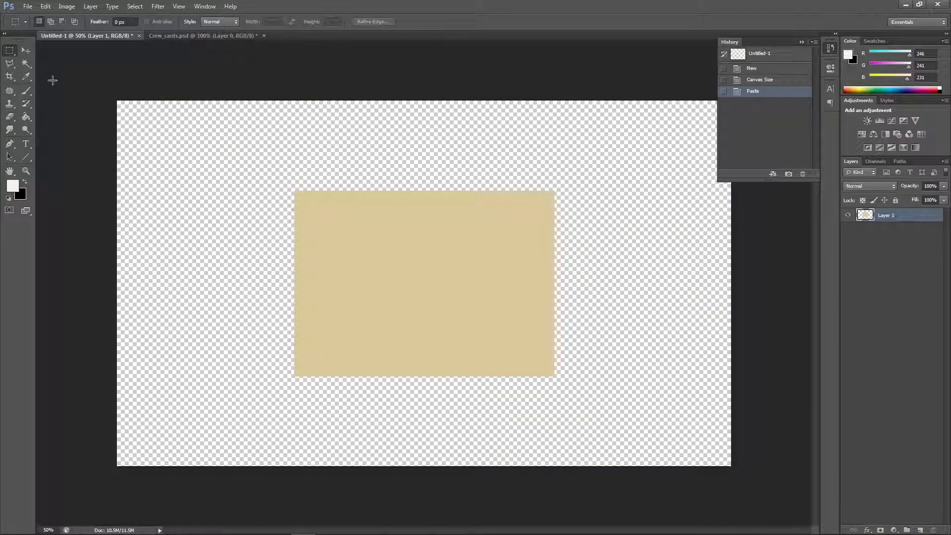
# Step: Scale the pasted beige background to fill the whole canvas and apply the transformation
pyautogui.click(45, 6)
pyautogui.moveTo(154, 199)
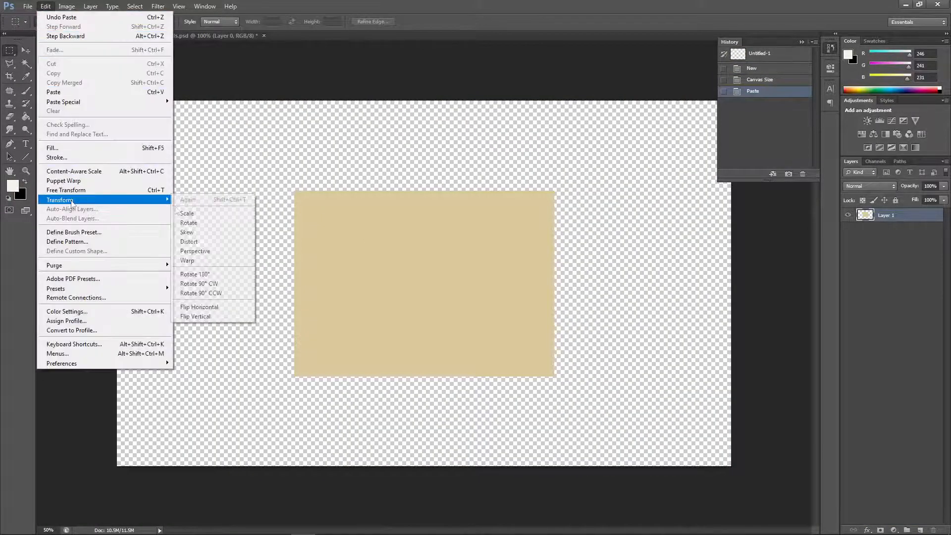
pyautogui.click(206, 215)
pyautogui.moveTo(296, 194); pyautogui.dragTo(124, 108)
pyautogui.moveTo(553, 376); pyautogui.dragTo(731, 467)
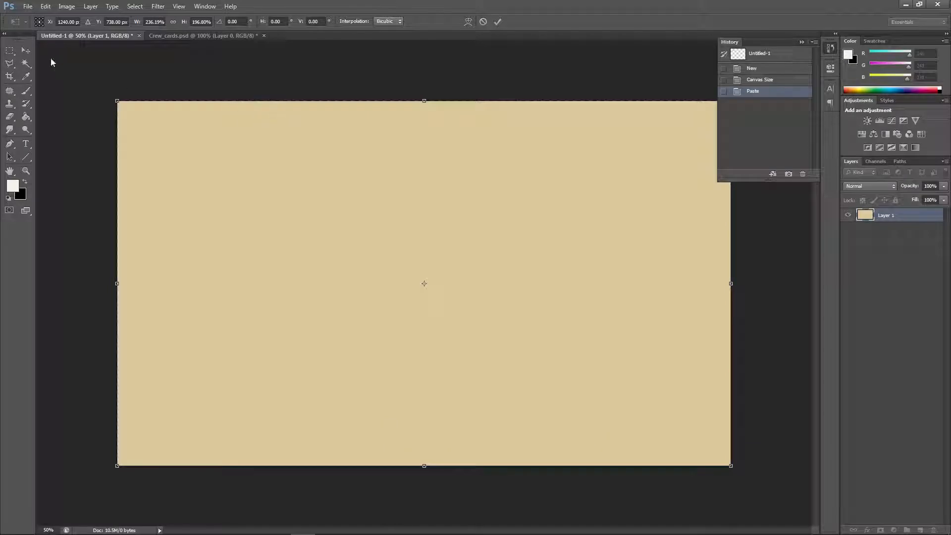
pyautogui.click(26, 50)
pyautogui.click(446, 199)
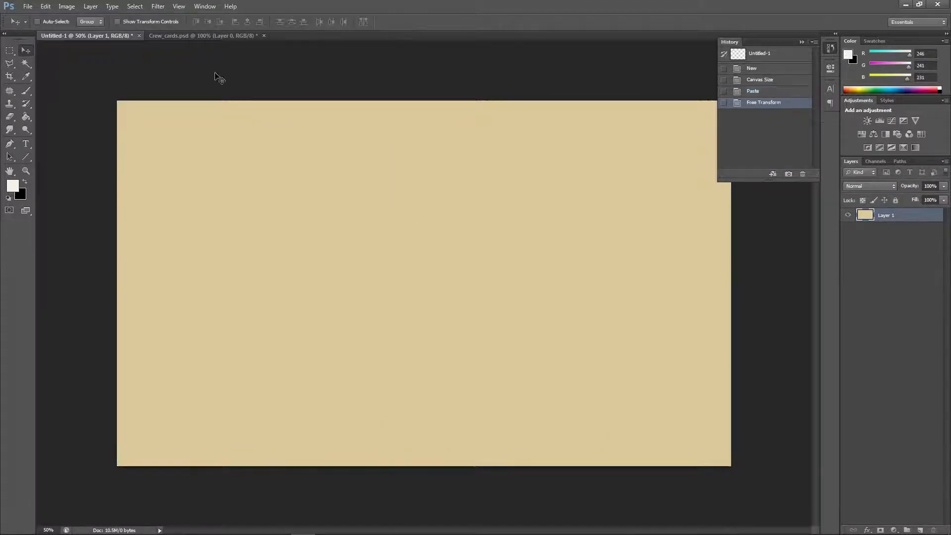
# Step: Close the Crew_cards.psd document and keep the untitled card document open
pyautogui.click(264, 36)
pyautogui.click(484, 199)
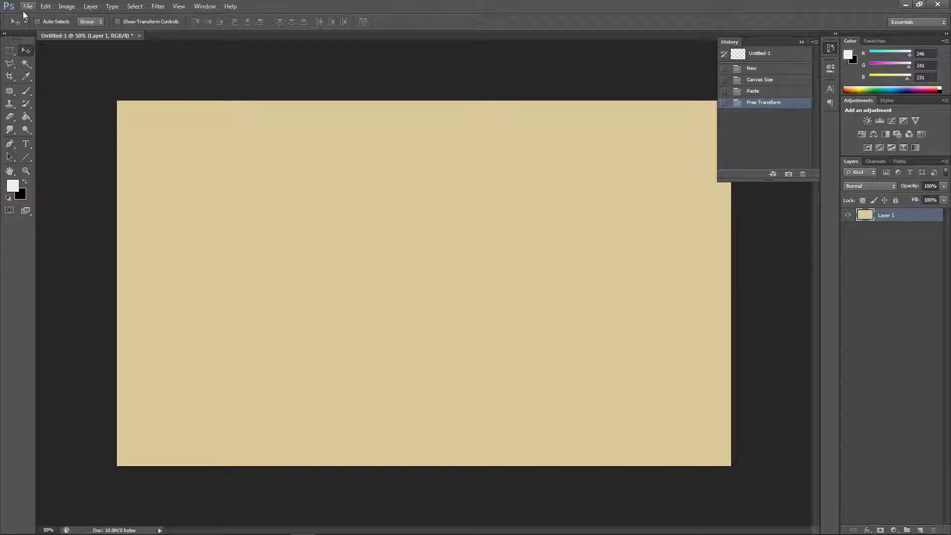
# Step: Switch to File Explorer and look through the crew card images in the Crew folder
pyautogui.click(84, 525)
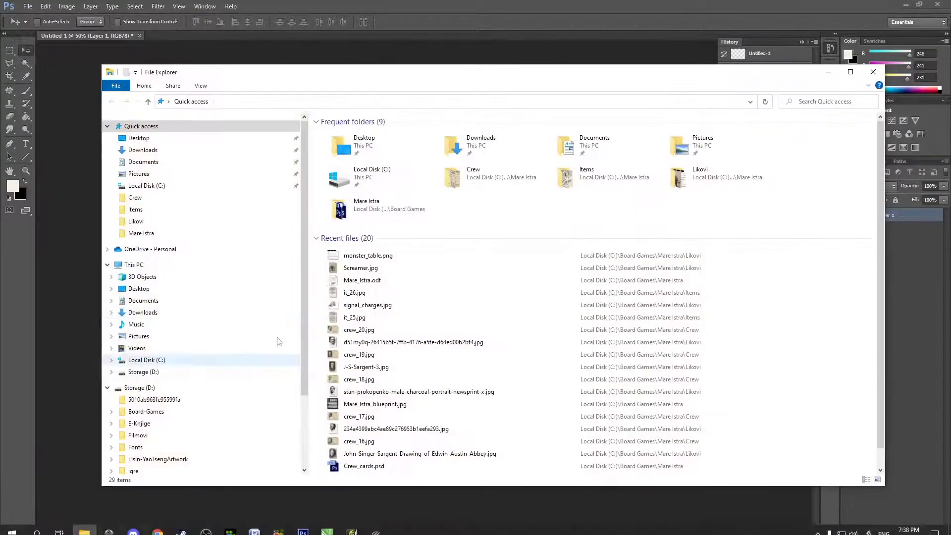
pyautogui.doubleClick(472, 179)
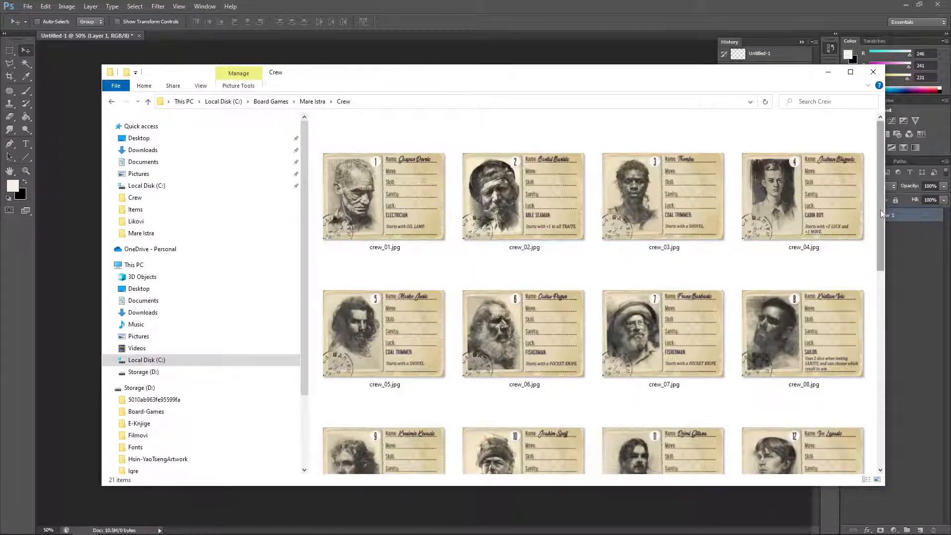
pyautogui.moveTo(880, 209)
pyautogui.mouseDown()
pyautogui.moveTo(870, 310)
pyautogui.moveTo(896, 409)
pyautogui.moveTo(905, 347)
pyautogui.moveTo(899, 211)
pyautogui.mouseUp()
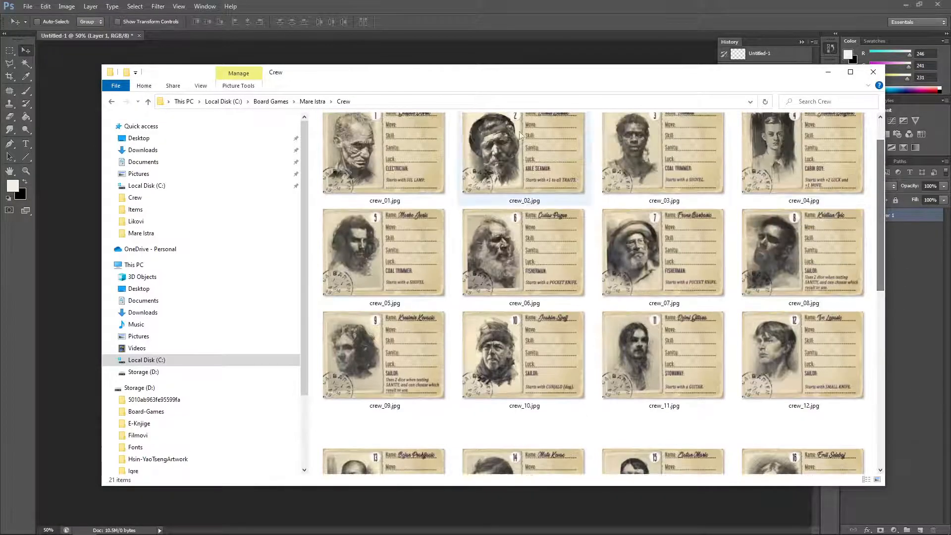
# Step: Examine the finished item cards in the Mare Istra project's Items folder, from the first card to the last
pyautogui.click(314, 101)
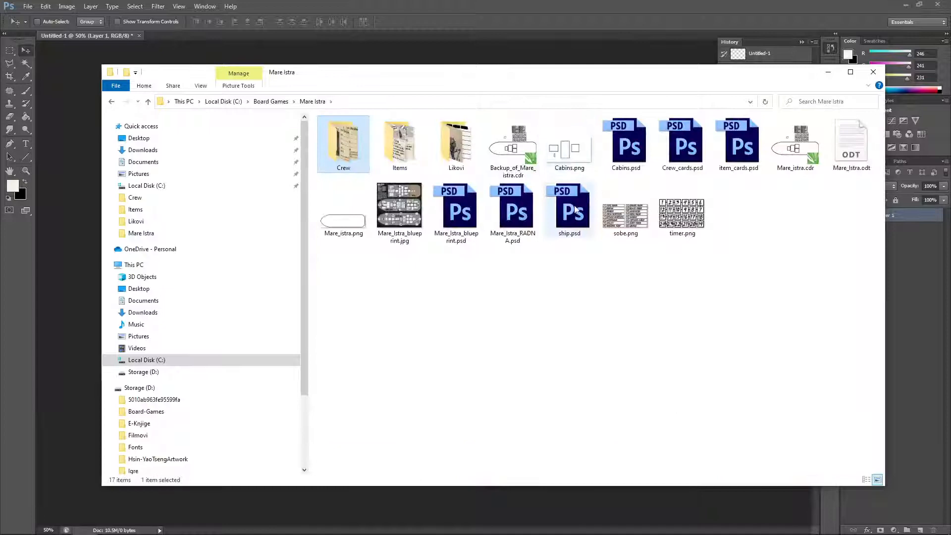
pyautogui.doubleClick(399, 139)
pyautogui.moveTo(880, 145); pyautogui.dragTo(867, 363)
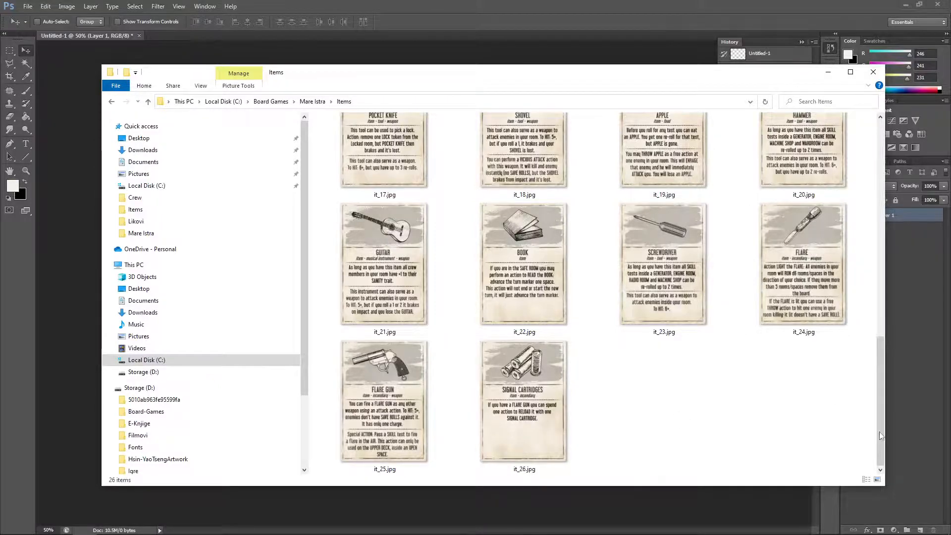
pyautogui.moveTo(881, 434); pyautogui.dragTo(882, 168)
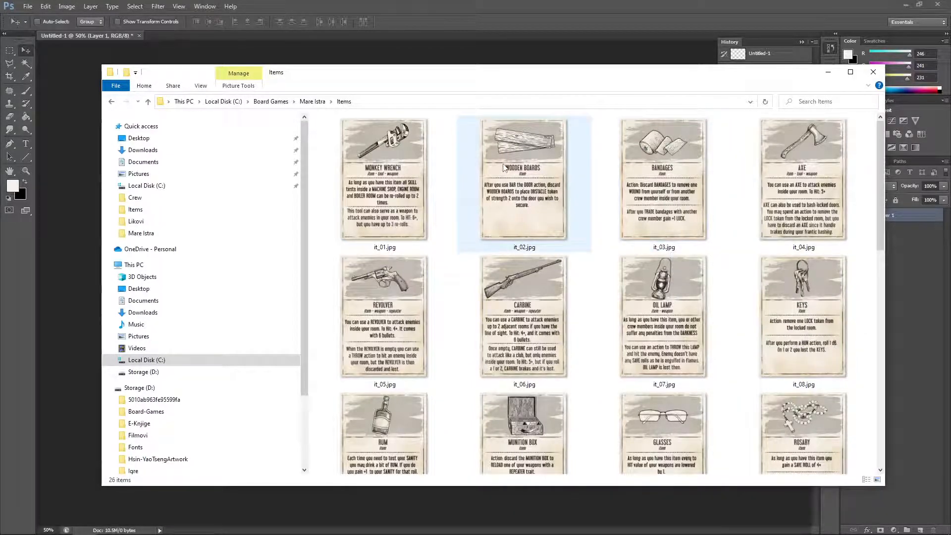
pyautogui.moveTo(880, 232); pyautogui.dragTo(790, 446)
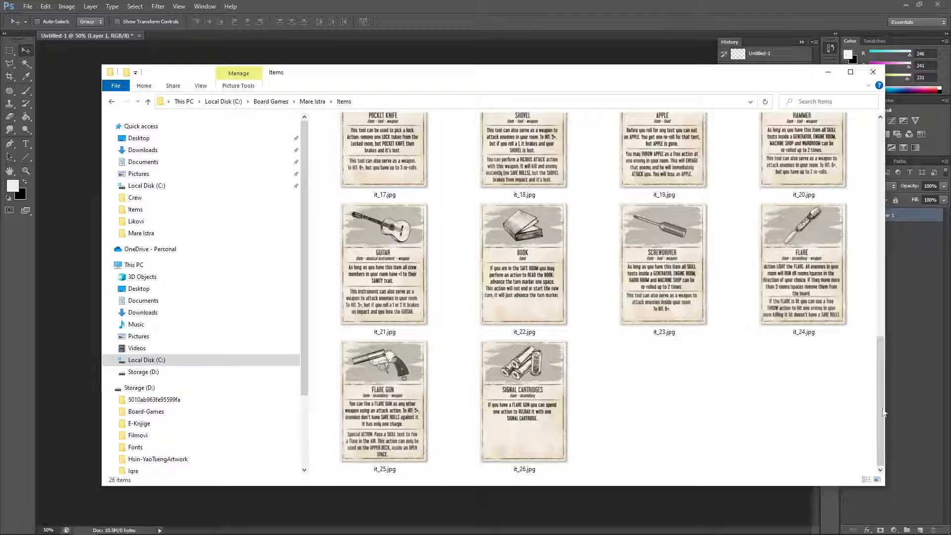
pyautogui.scroll(10, 884, 422)
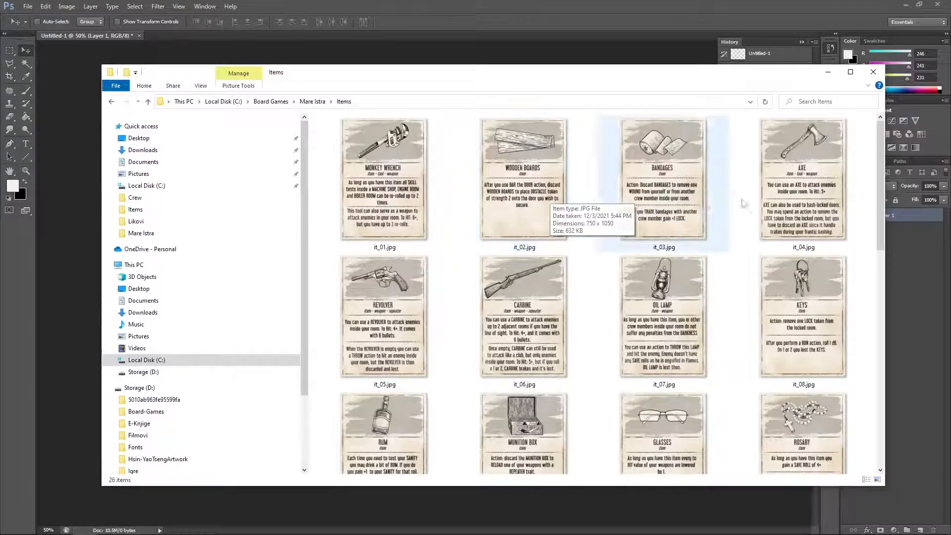
pyautogui.moveTo(876, 194); pyautogui.dragTo(872, 392)
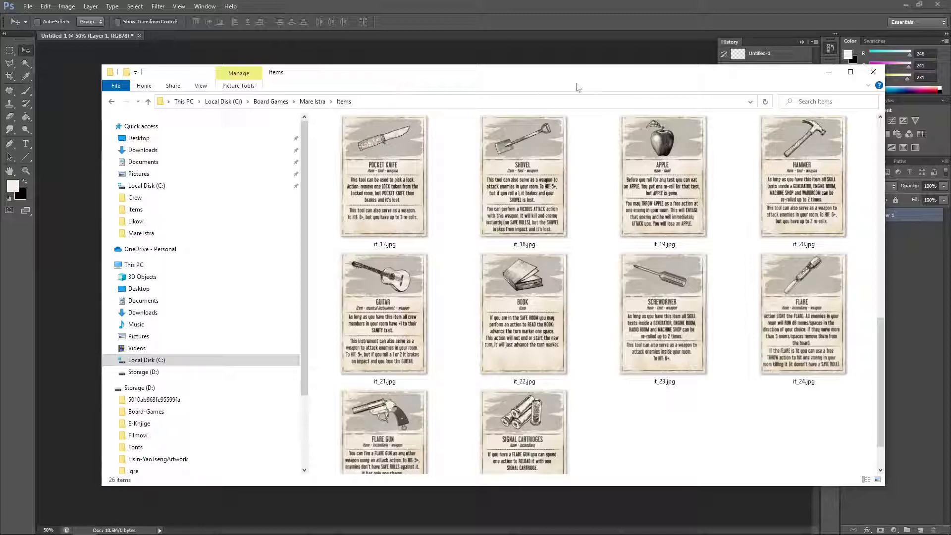
pyautogui.moveTo(882, 331); pyautogui.dragTo(875, 139)
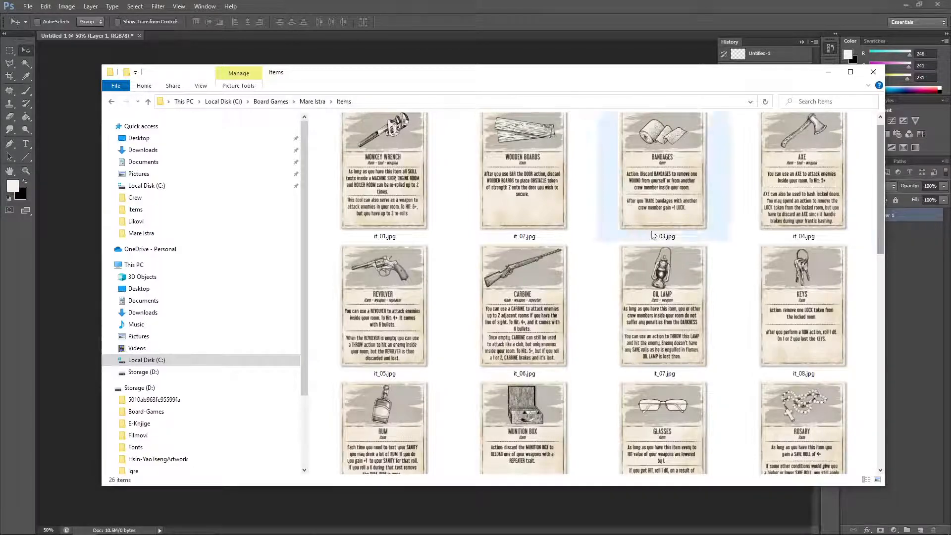
# Step: View the revolver card it_05.jpg and the carbine card it_06.jpg at full size, and close the image viewer
pyautogui.click(402, 308)
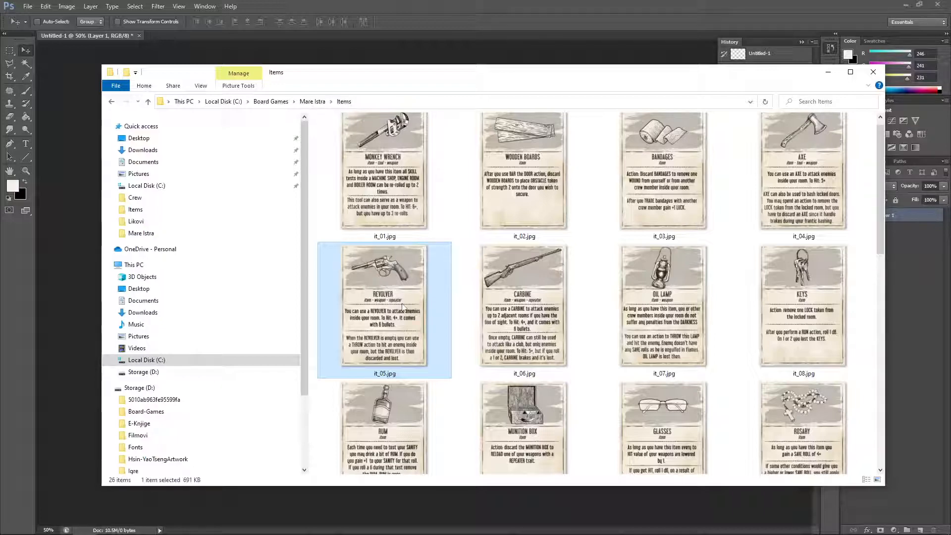
pyautogui.doubleClick(402, 306)
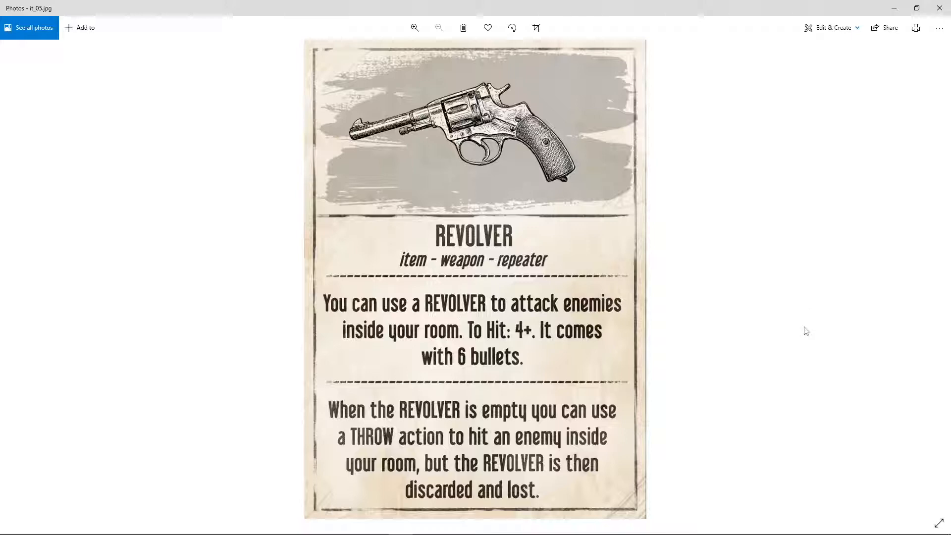
pyautogui.click(941, 283)
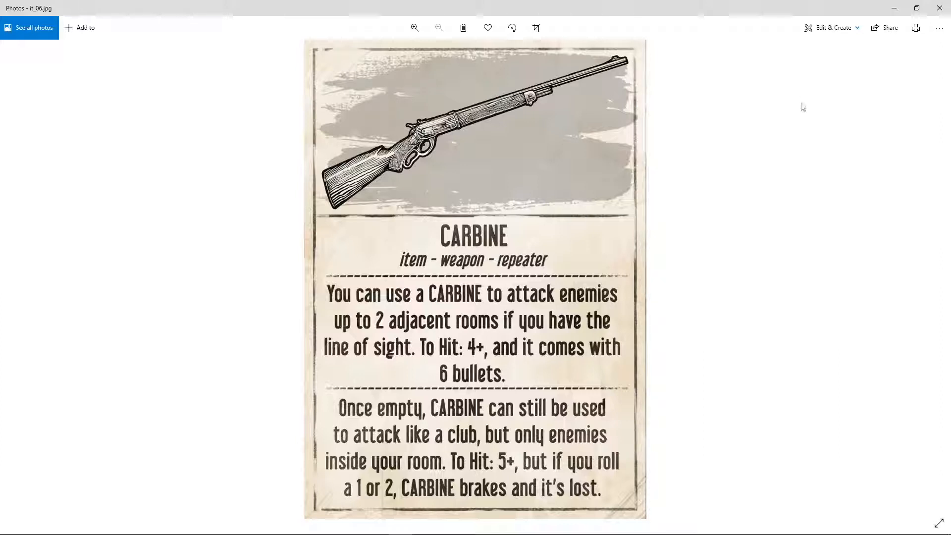
pyautogui.click(940, 8)
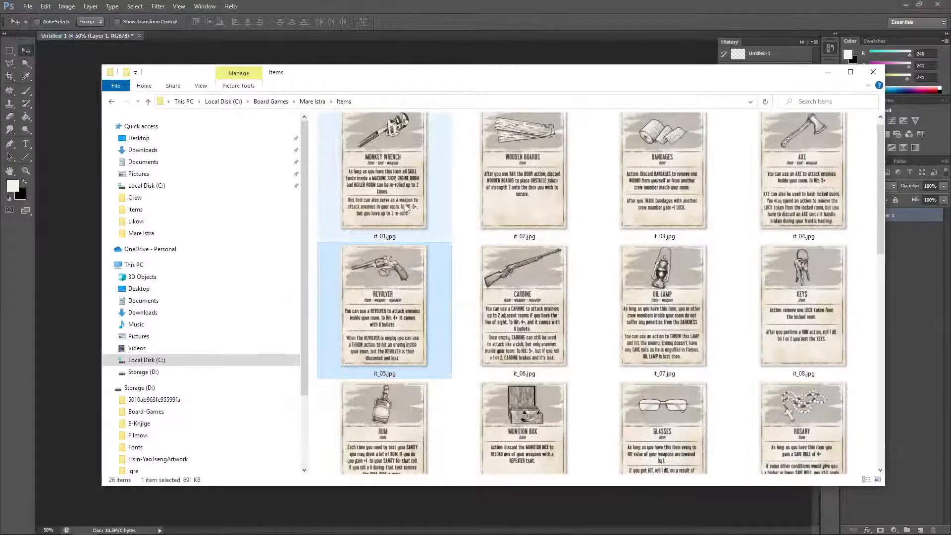
# Step: Look through the Crew folder again and view the sailor card crew_10.jpg at full size
pyautogui.click(312, 101)
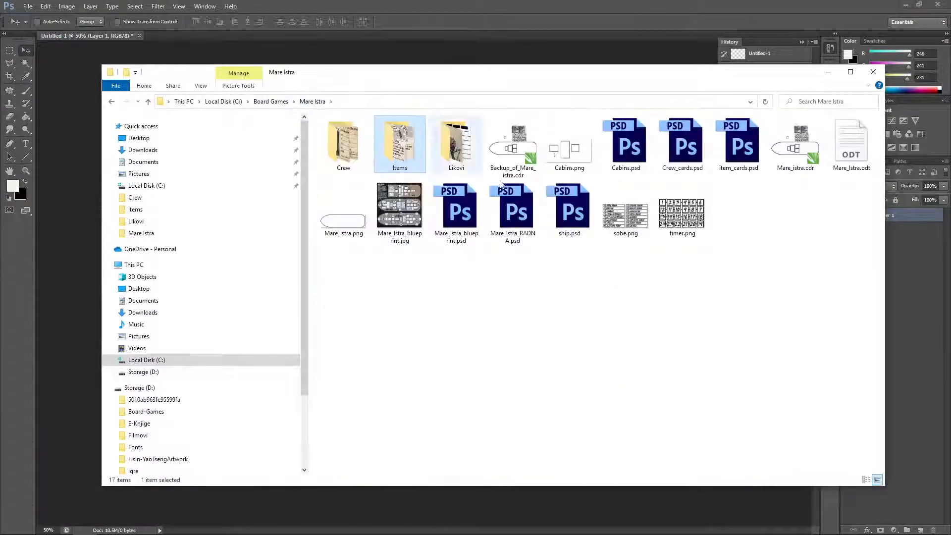
pyautogui.doubleClick(358, 139)
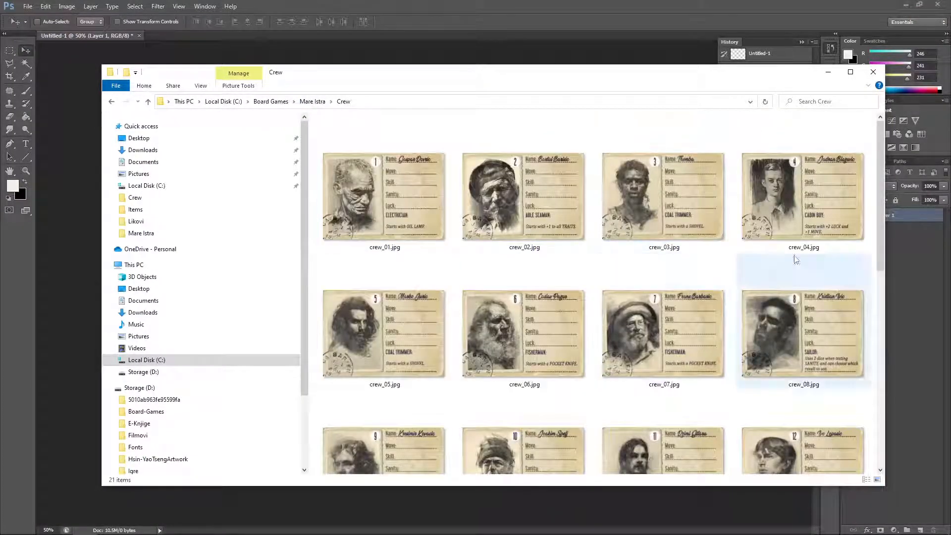
pyautogui.scroll(-2, 880, 234)
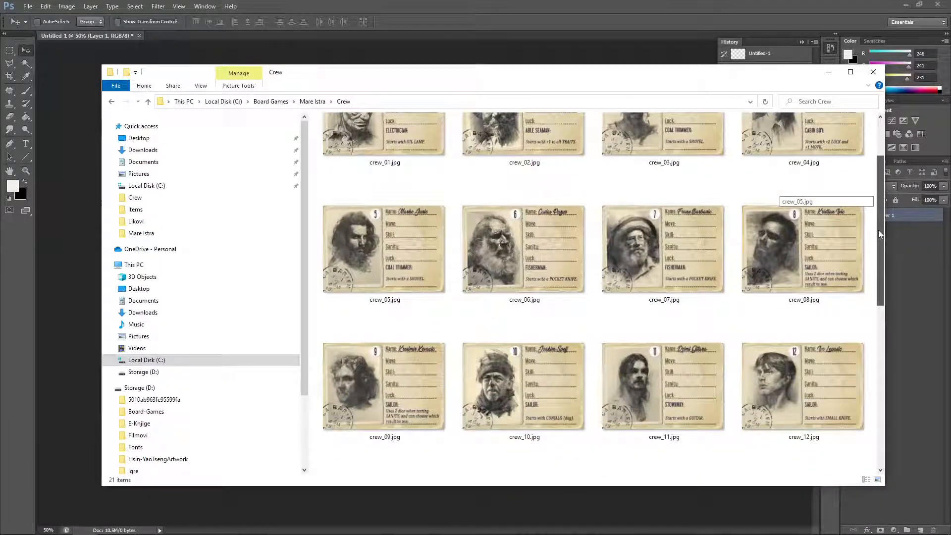
pyautogui.scroll(2, 878, 230)
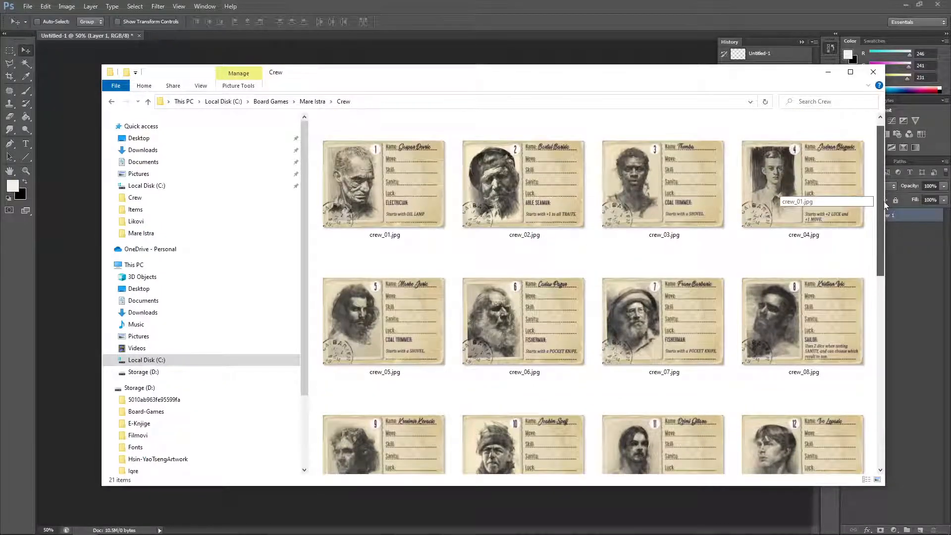
pyautogui.moveTo(884, 203); pyautogui.dragTo(883, 272)
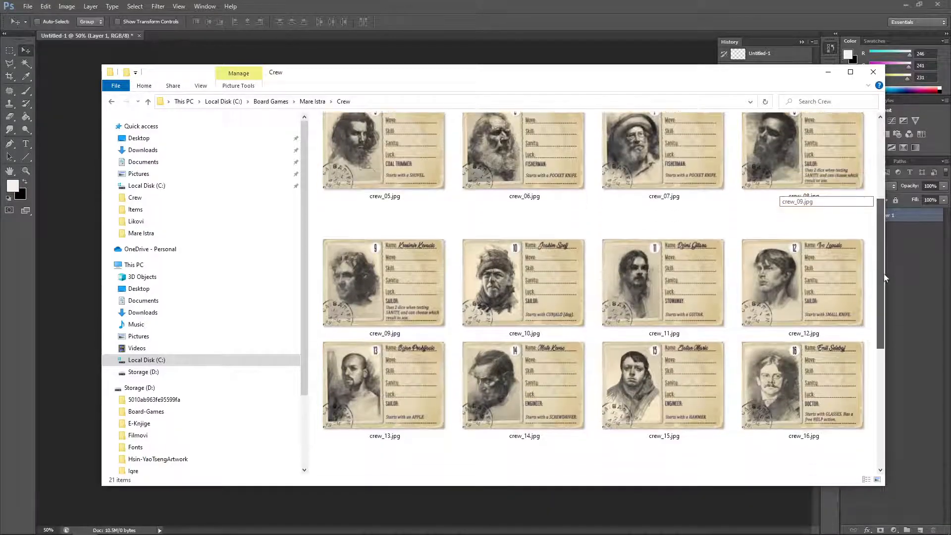
pyautogui.click(522, 267)
pyautogui.doubleClick(522, 278)
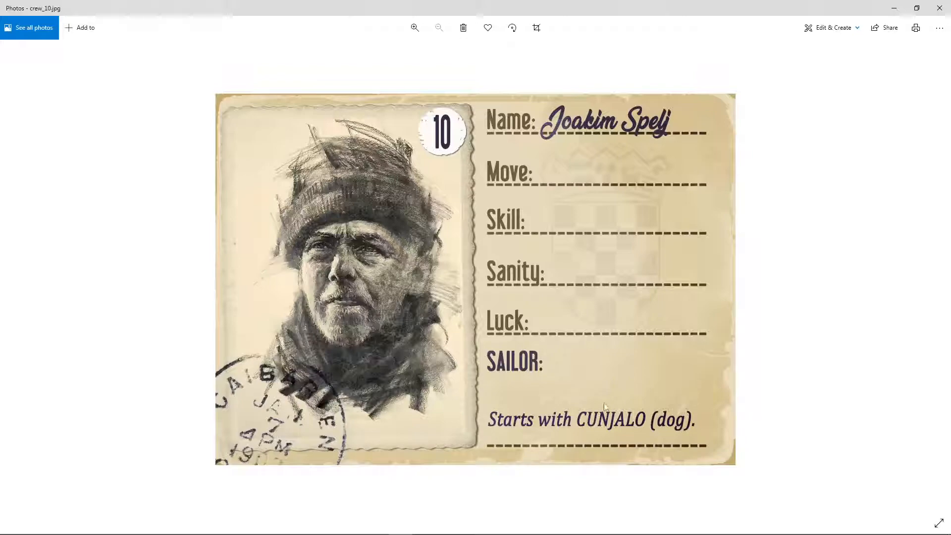
pyautogui.click(940, 8)
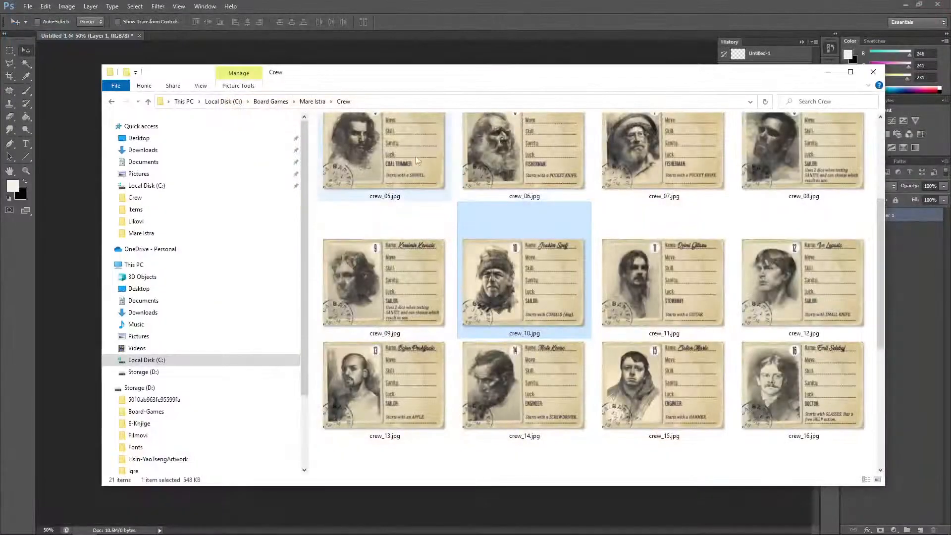
# Step: View the Cunjalo dog card it_16.jpg from the Items folder at full size, and close the viewer and File Explorer
pyautogui.press('BackSpace')
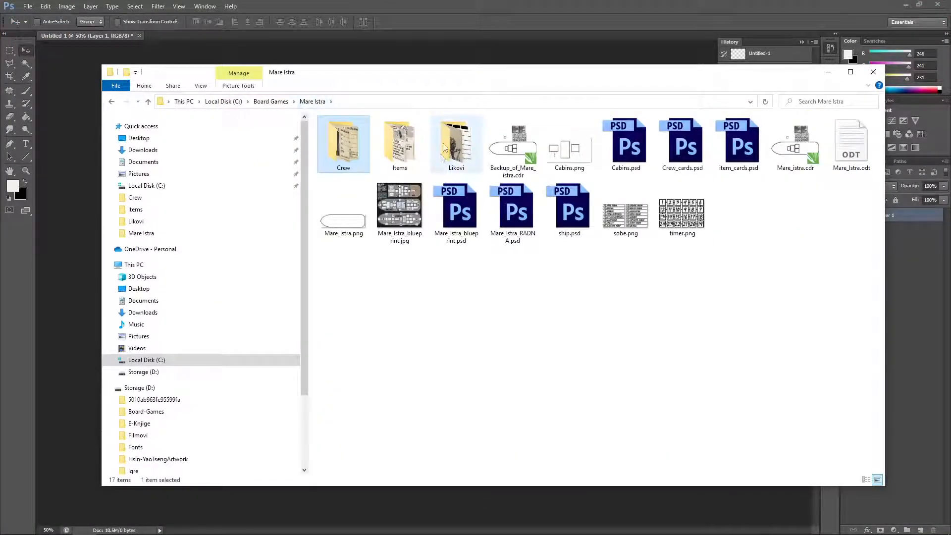
pyautogui.doubleClick(400, 144)
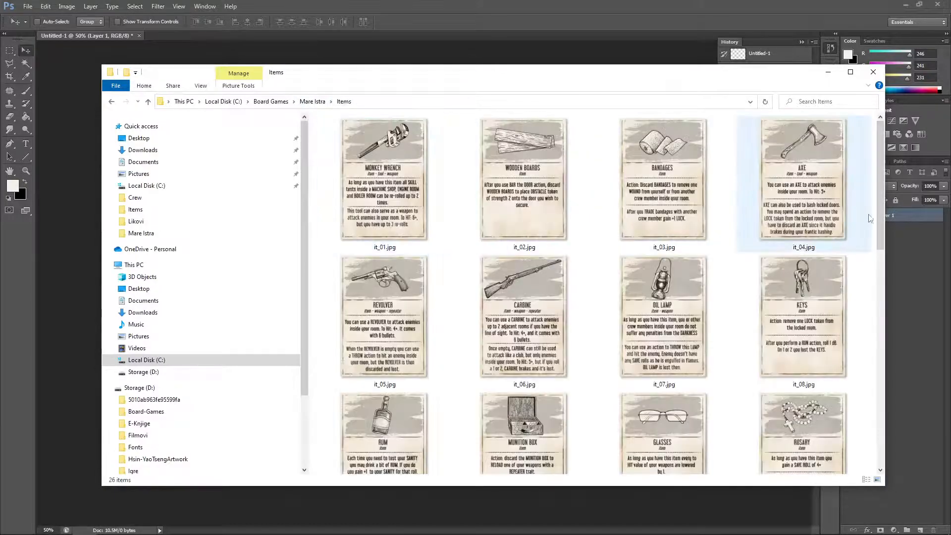
pyautogui.scroll(-5, 792, 247)
pyautogui.doubleClick(797, 297)
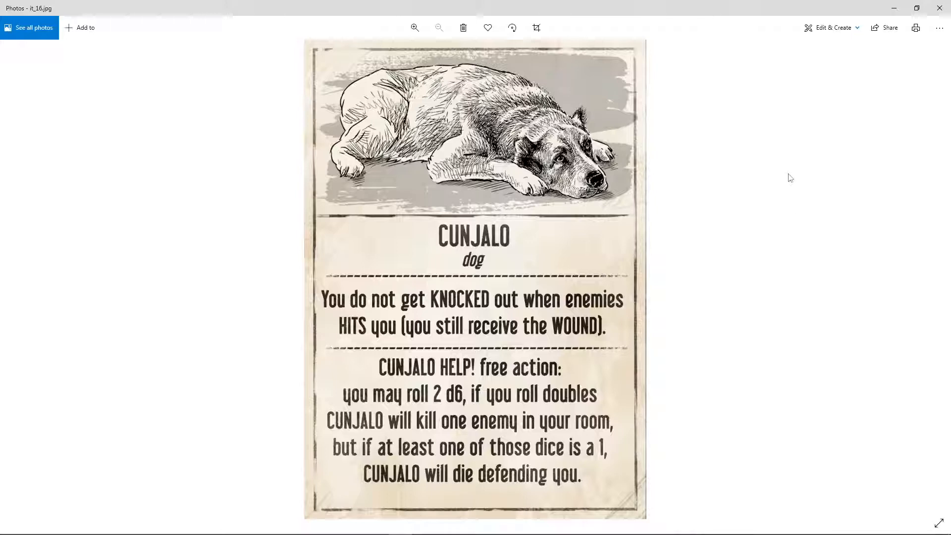
pyautogui.click(940, 8)
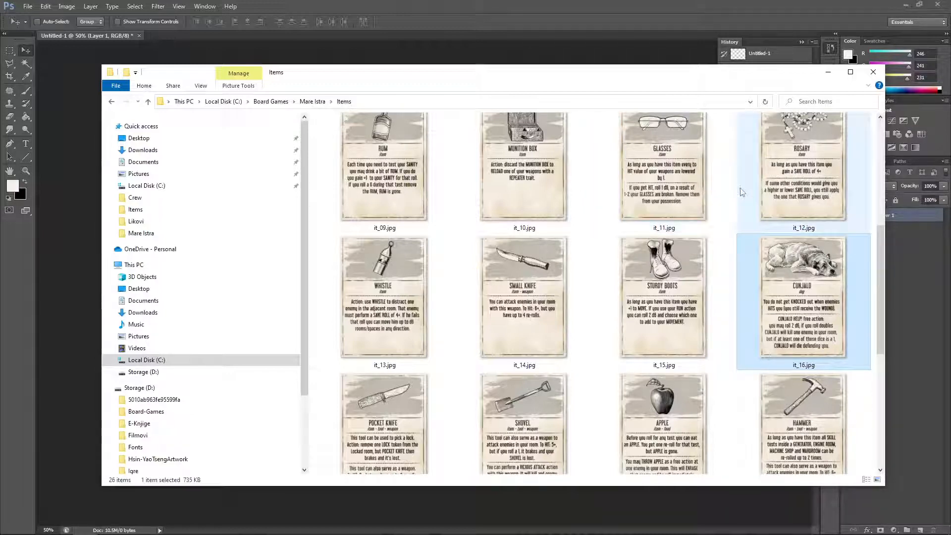
pyautogui.click(874, 72)
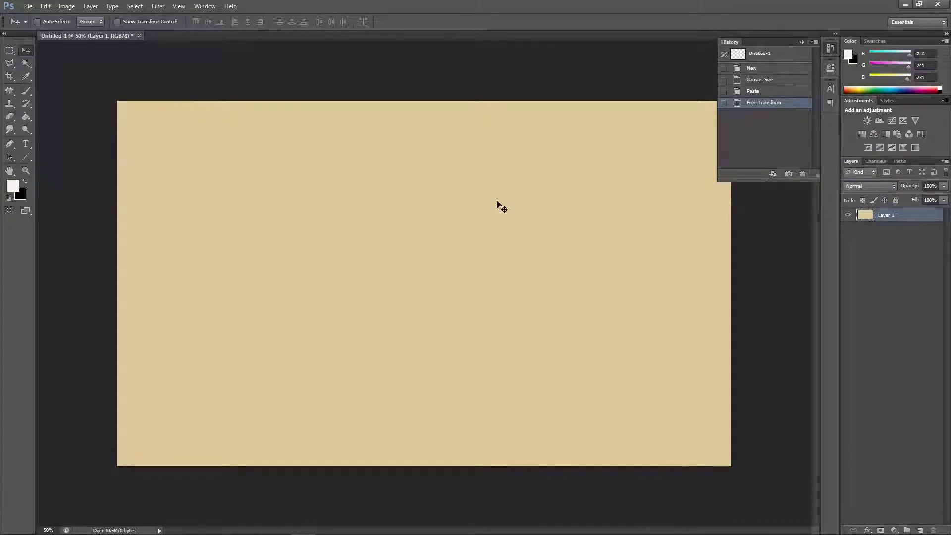
# Step: Open the crumpled brown paper image, crumpled-brown-paper-background_23-2148210157.jpg, in Photoshop from the Assets folder within Board Games
pyautogui.click(28, 5)
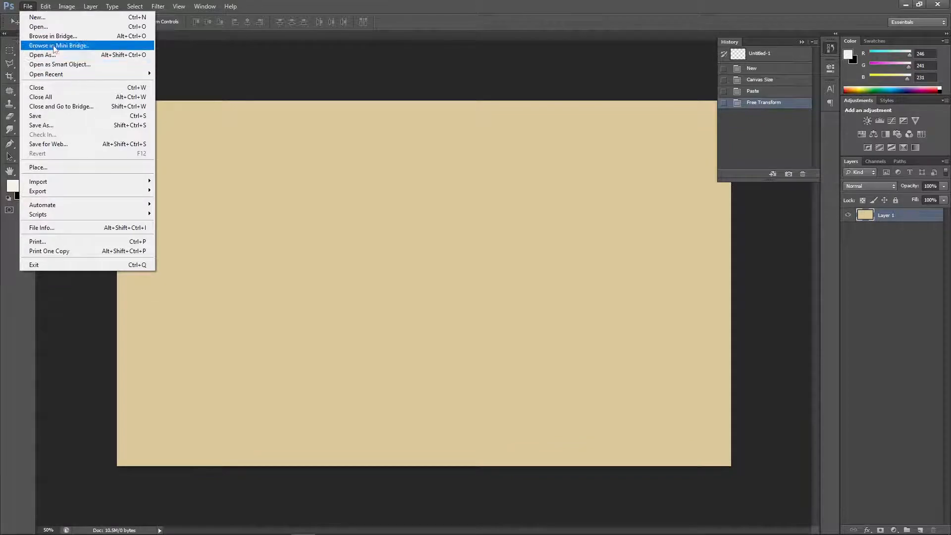
pyautogui.click(52, 27)
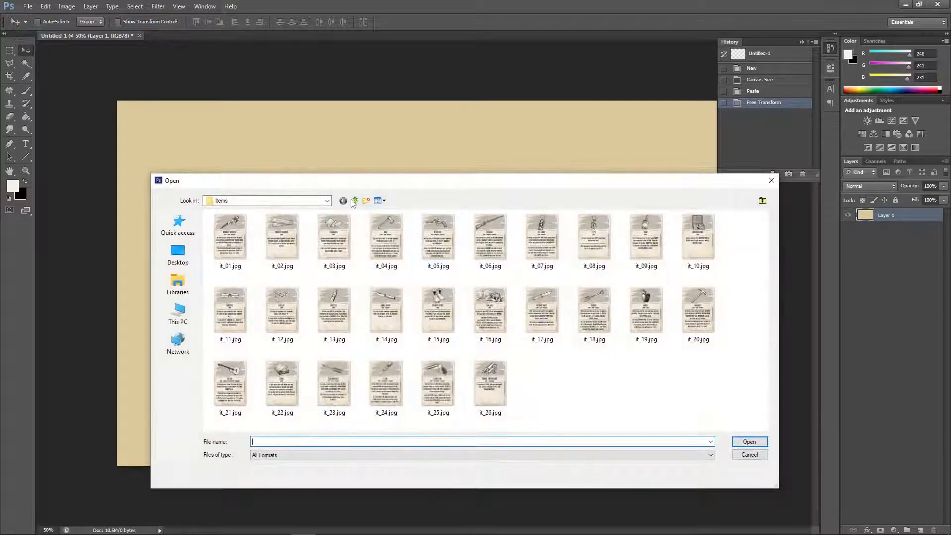
pyautogui.click(353, 200)
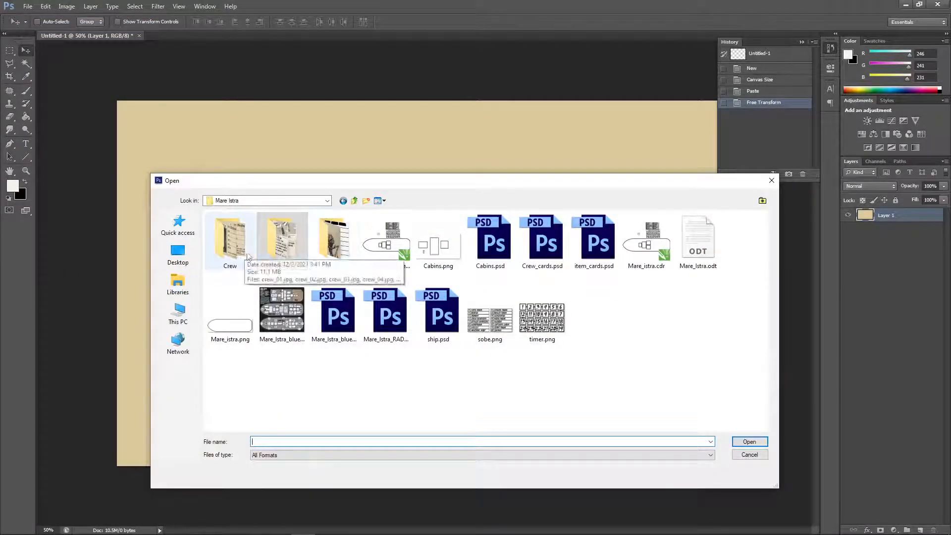
pyautogui.doubleClick(333, 242)
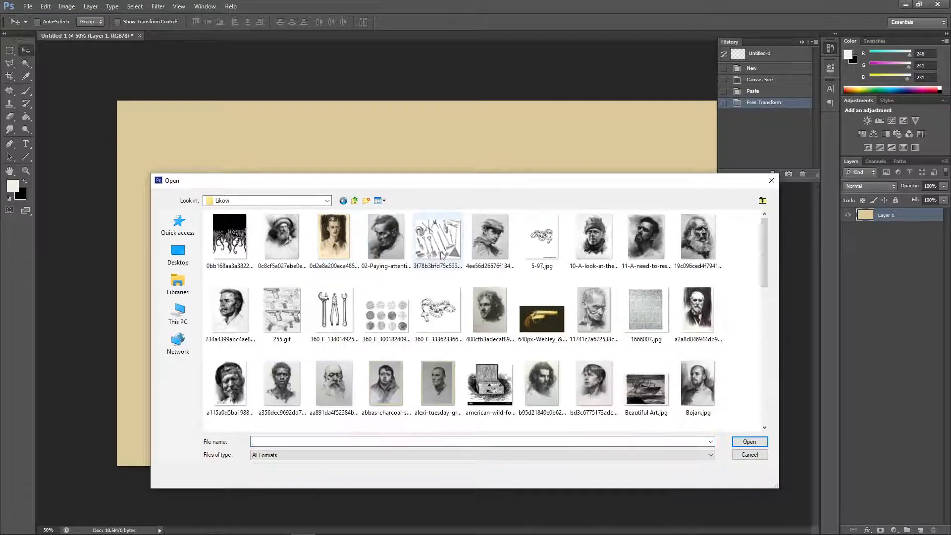
pyautogui.click(354, 200)
pyautogui.click(354, 201)
pyautogui.doubleClick(225, 255)
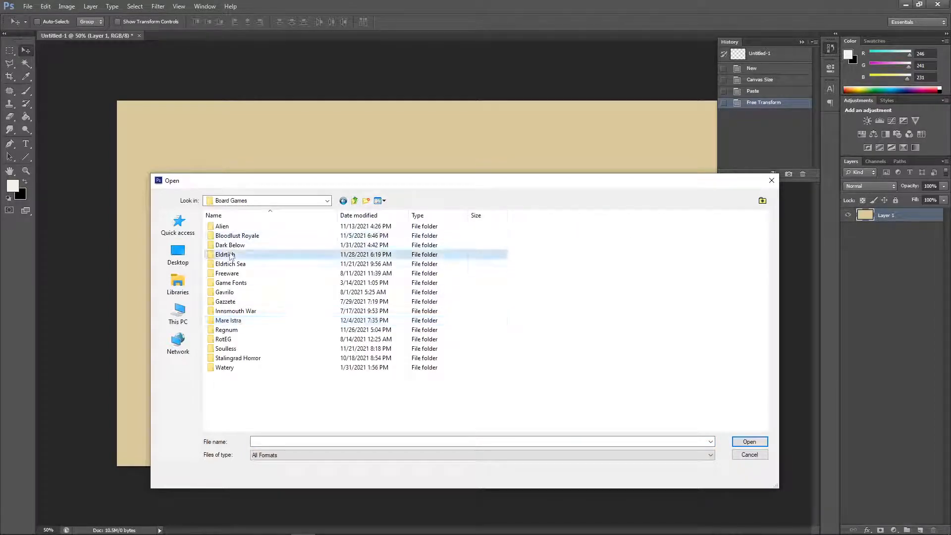
pyautogui.doubleClick(231, 242)
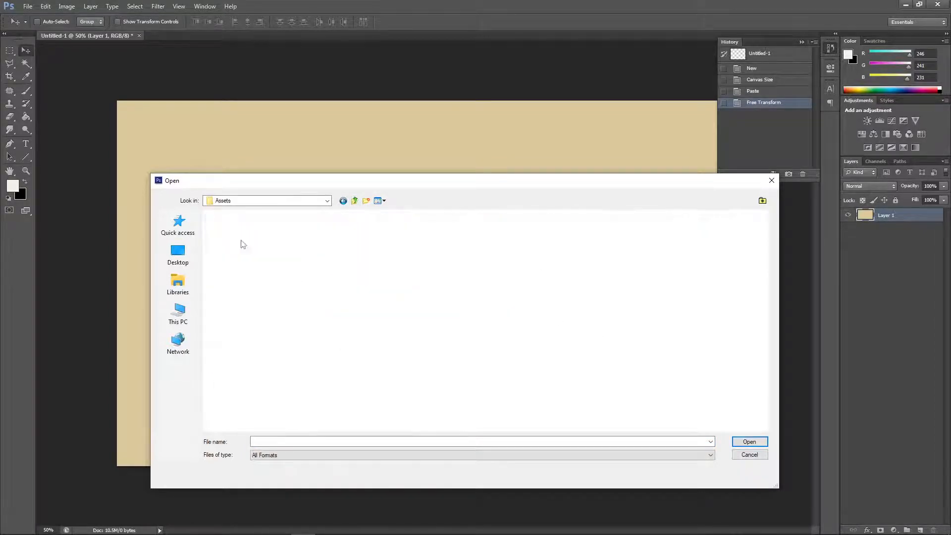
pyautogui.moveTo(765, 230); pyautogui.dragTo(768, 278)
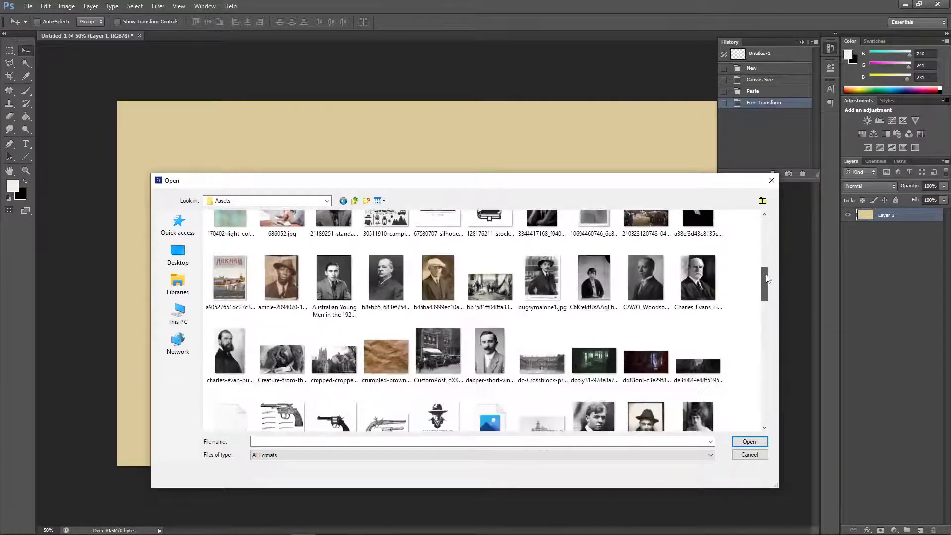
pyautogui.doubleClick(400, 364)
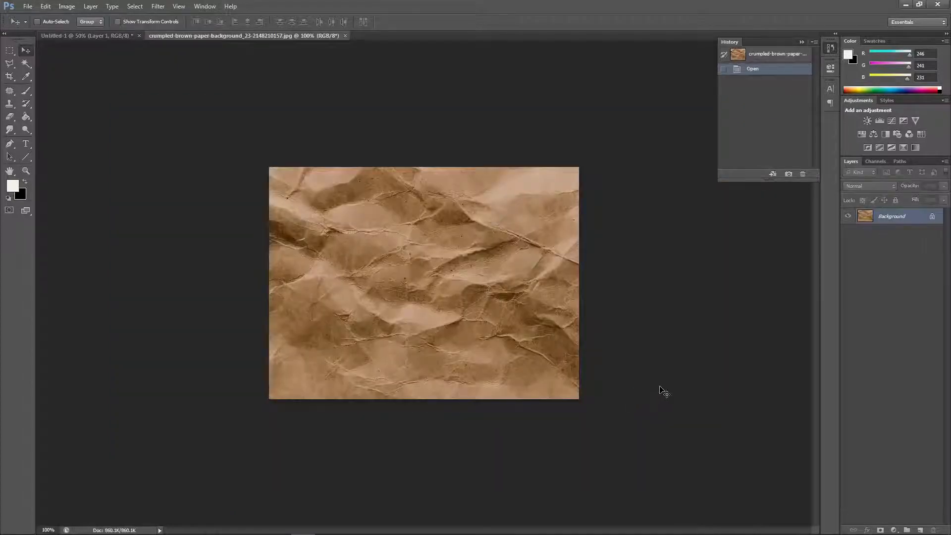
# Step: Copy the entire crumpled brown paper image, close its document, and paste it into Untitled-1 as a new layer
pyautogui.hotkey('ctrl', 'a')
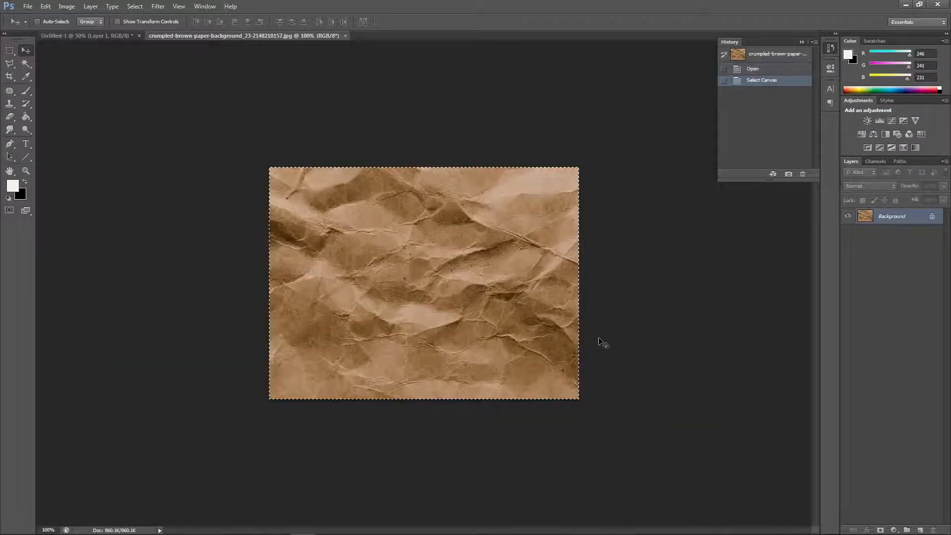
pyautogui.click(345, 35)
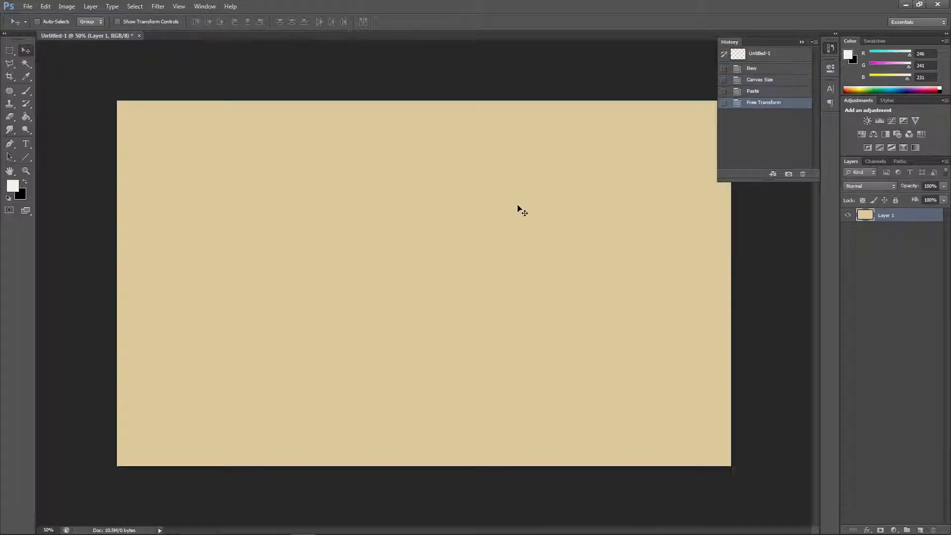
pyautogui.hotkey('ctrl', 'v')
# Step: Scale the pasted crumpled paper layer to about 402% width and 350% height to cover the whole card canvas
pyautogui.click(45, 5)
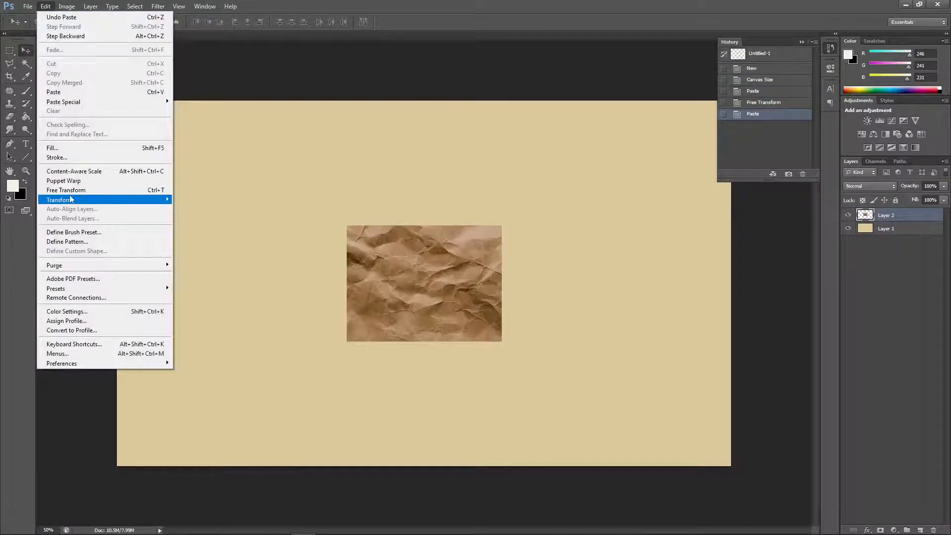
pyautogui.moveTo(124, 200)
pyautogui.click(188, 214)
pyautogui.moveTo(501, 226); pyautogui.dragTo(695, 81)
pyautogui.moveTo(692, 284); pyautogui.dragTo(735, 284)
pyautogui.click(25, 50)
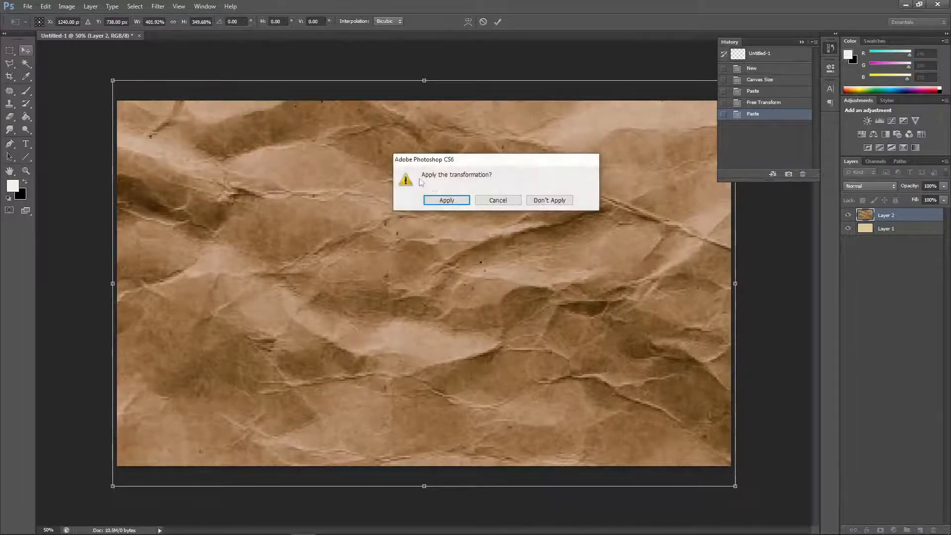
pyautogui.click(461, 197)
# Step: Try Overlay, Color and Luminosity blending on the crumpled paper layer, and reduce its opacity to 18%
pyautogui.click(867, 187)
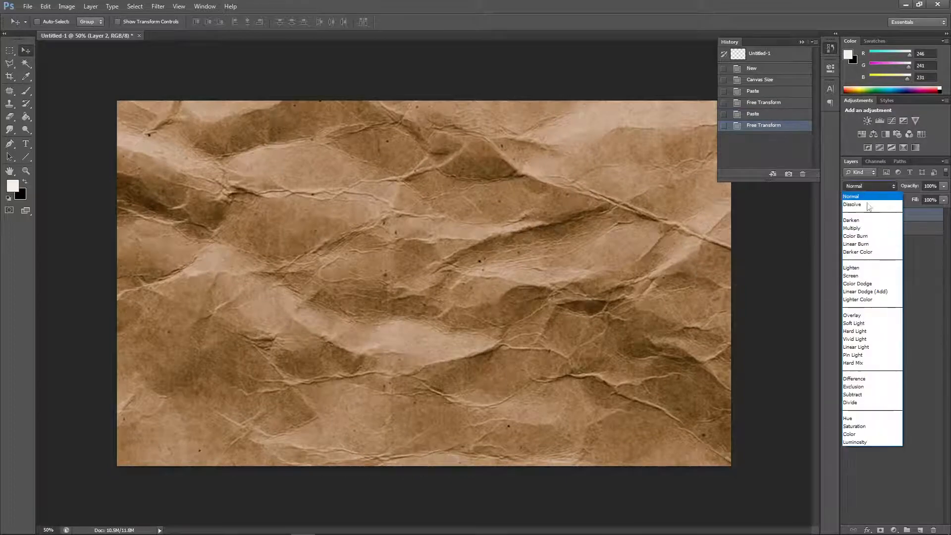
pyautogui.click(869, 312)
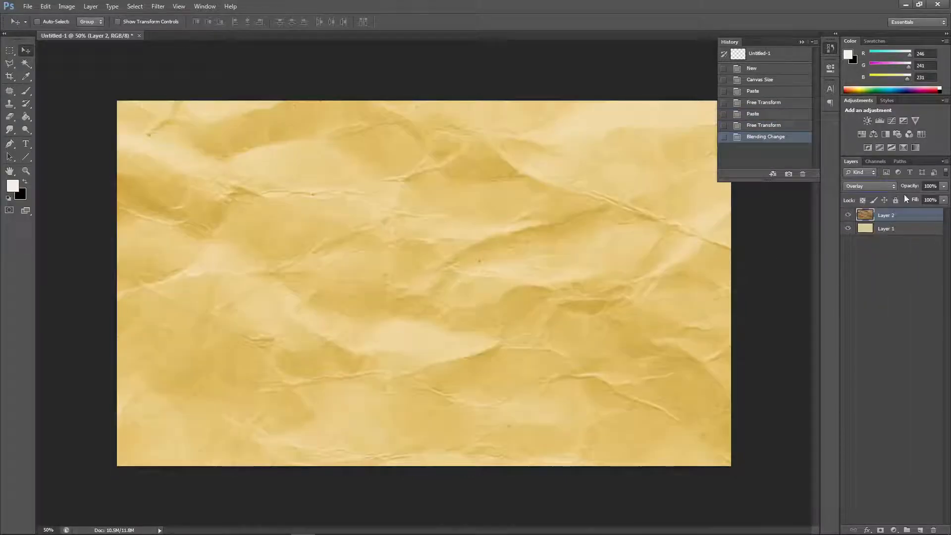
pyautogui.click(869, 187)
pyautogui.click(862, 437)
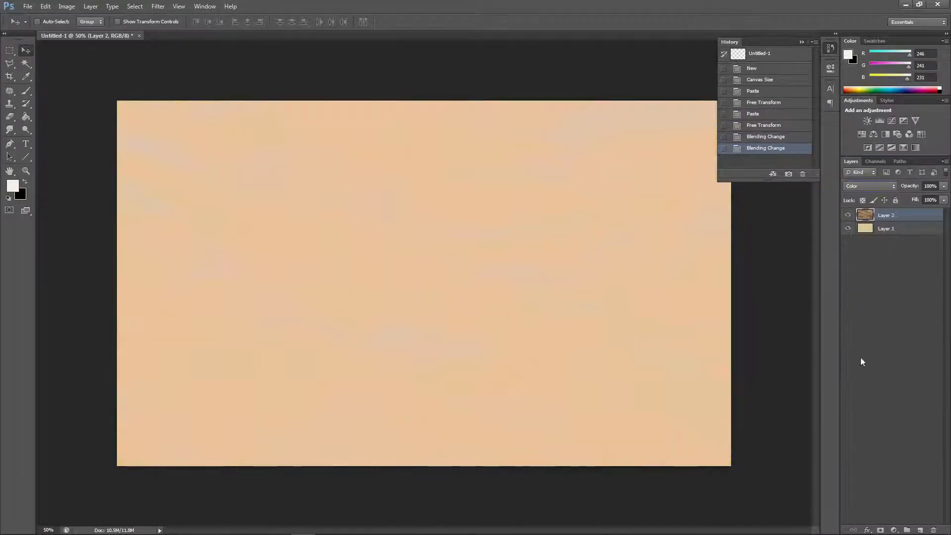
pyautogui.click(869, 186)
pyautogui.click(862, 422)
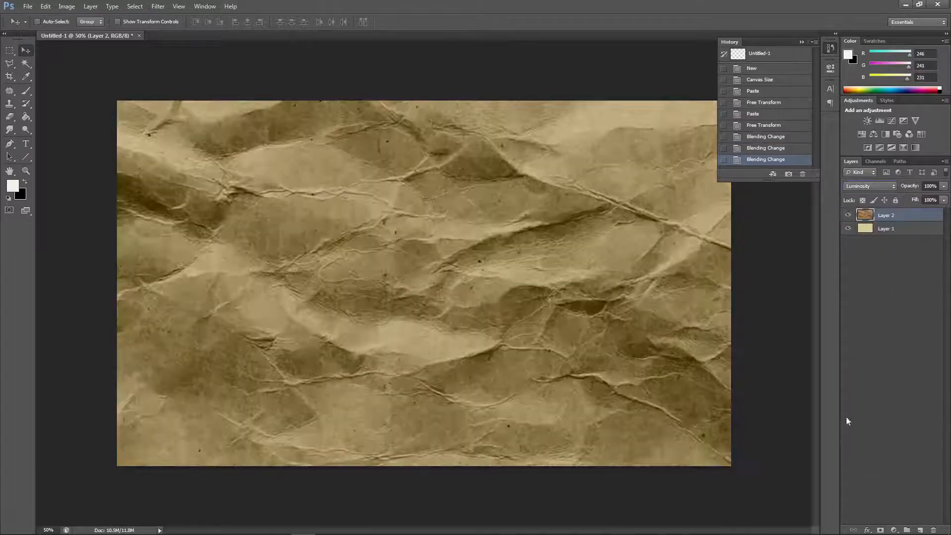
pyautogui.moveTo(914, 198); pyautogui.dragTo(907, 199)
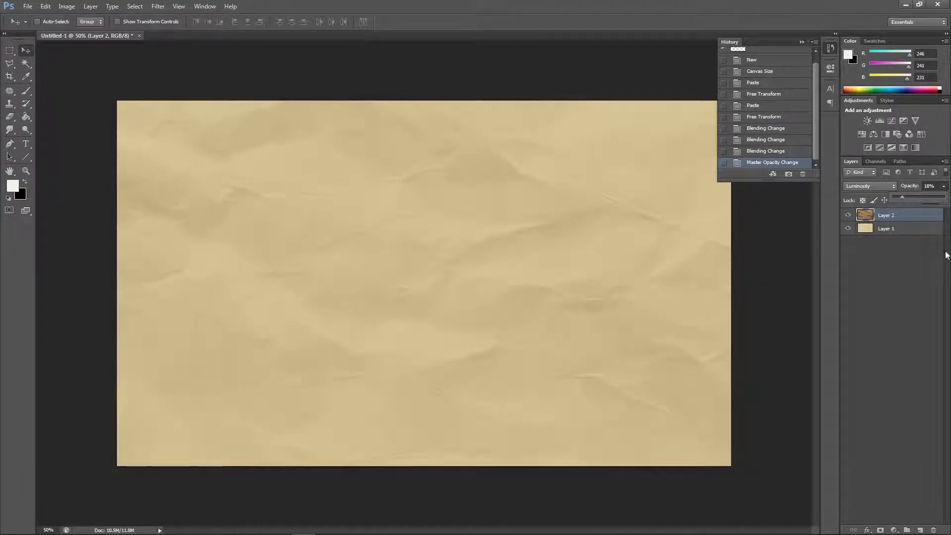
# Step: Delete the crumpled paper layer, Layer 2, from the card document
pyautogui.click(934, 530)
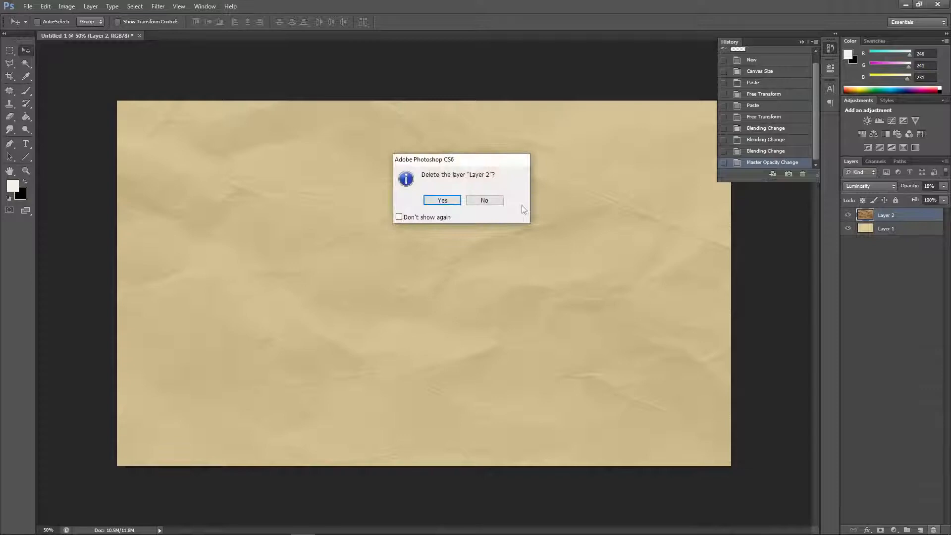
pyautogui.click(483, 201)
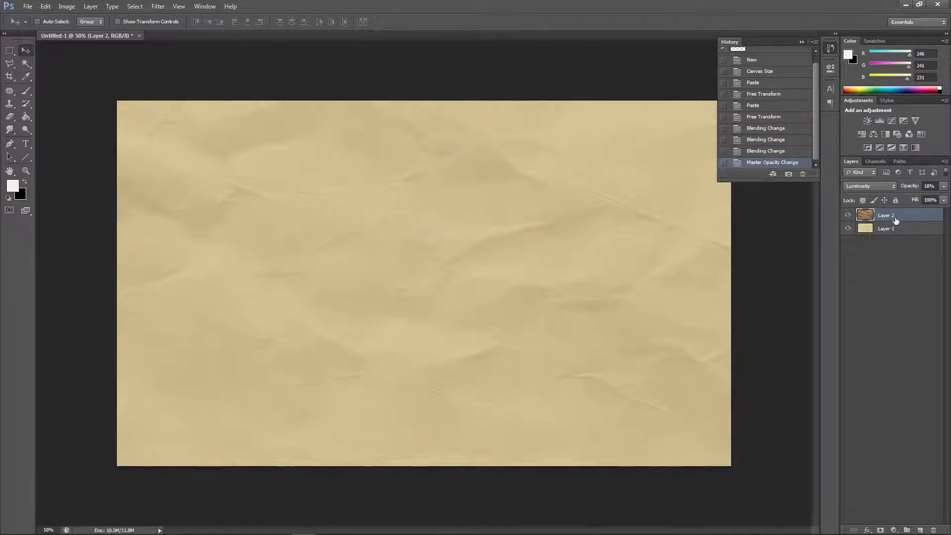
pyautogui.press('Delete')
# Step: Open the stained paper texture 51e83236c6e02_thumb900.jpg from Assets, copy all of it, close it, and paste it into Untitled-1
pyautogui.click(27, 6)
pyautogui.click(35, 26)
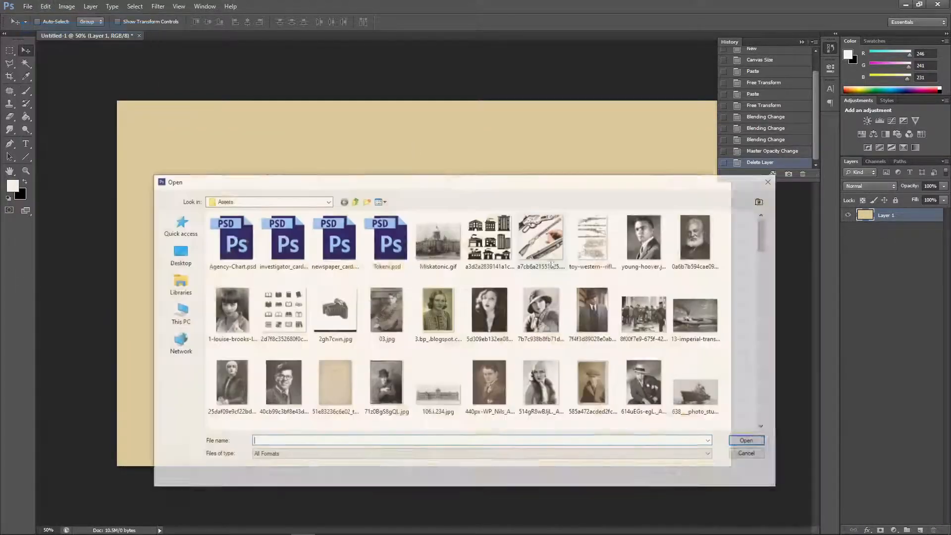
pyautogui.click(335, 382)
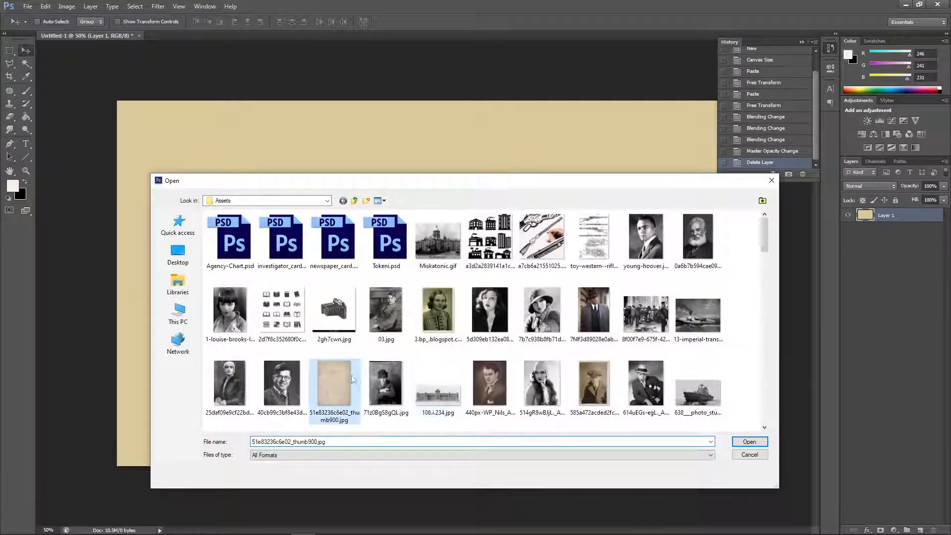
pyautogui.click(737, 444)
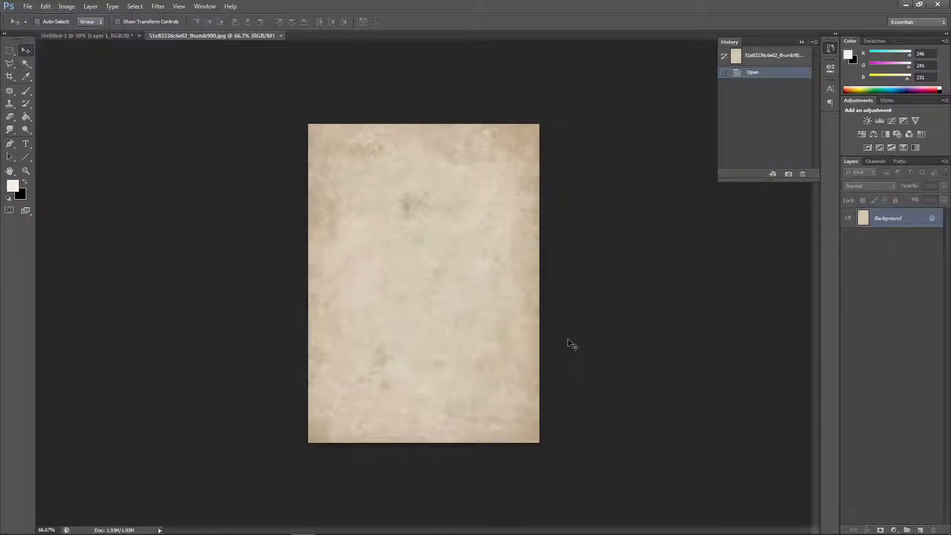
pyautogui.hotkey('ctrl', 'a')
pyautogui.click(281, 35)
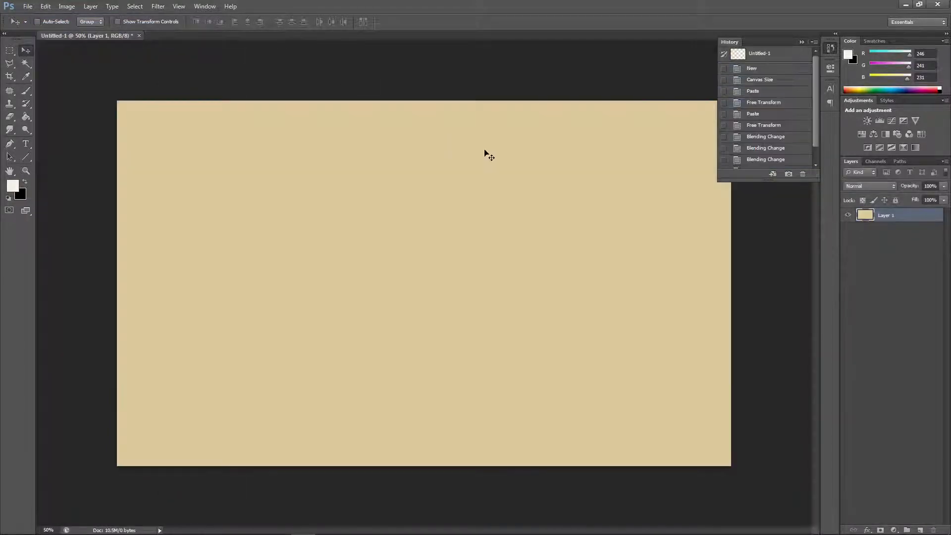
pyautogui.hotkey('ctrl', 'v')
# Step: Rotate the pasted stained paper layer by -90° so that it lies in landscape orientation
pyautogui.click(45, 6)
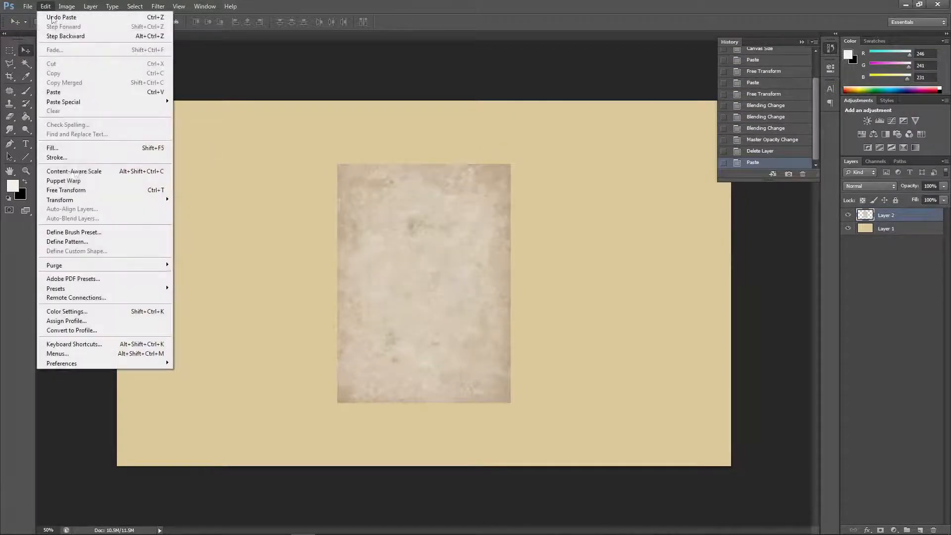
pyautogui.moveTo(80, 200)
pyautogui.click(213, 223)
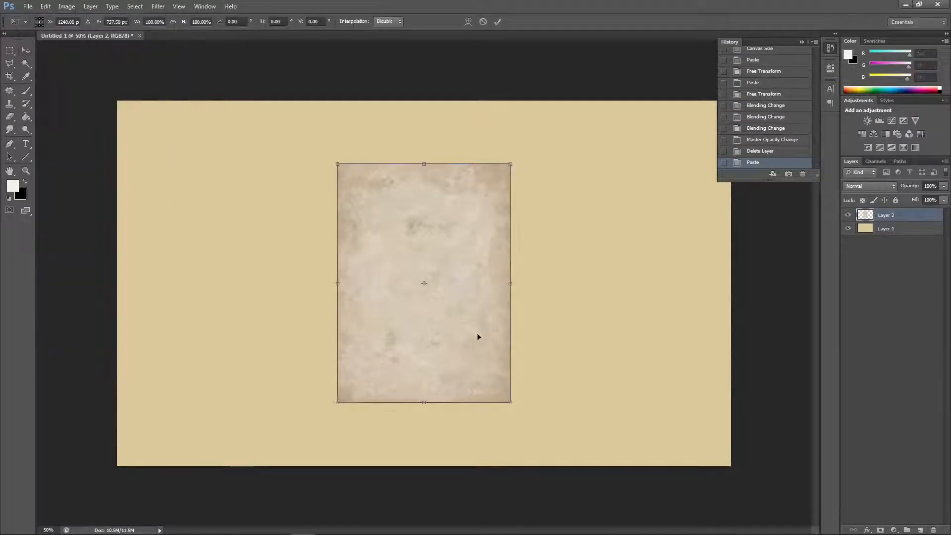
pyautogui.moveTo(520, 410); pyautogui.dragTo(575, 187)
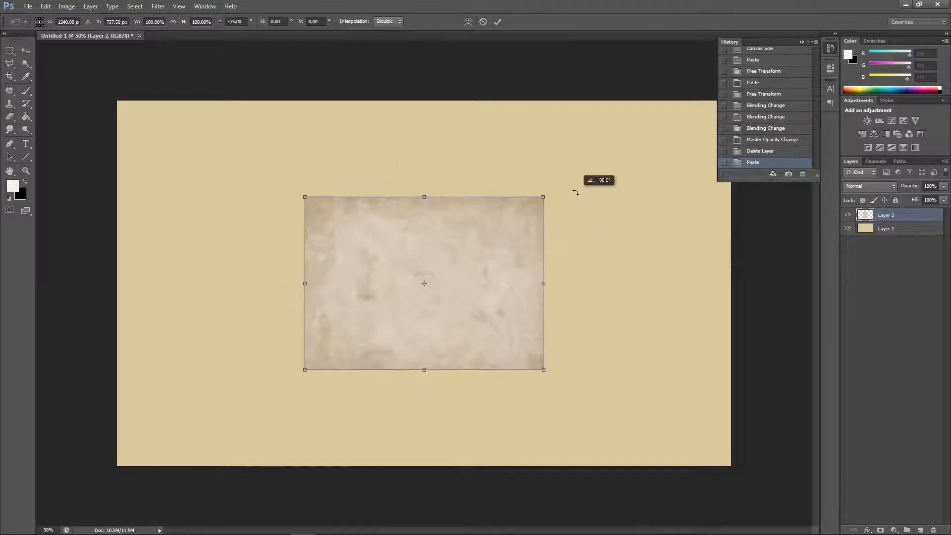
# Step: Scale the rotated stained paper layer to about 235% width and 260% height to cover the canvas, and apply the transformation
pyautogui.click(45, 6)
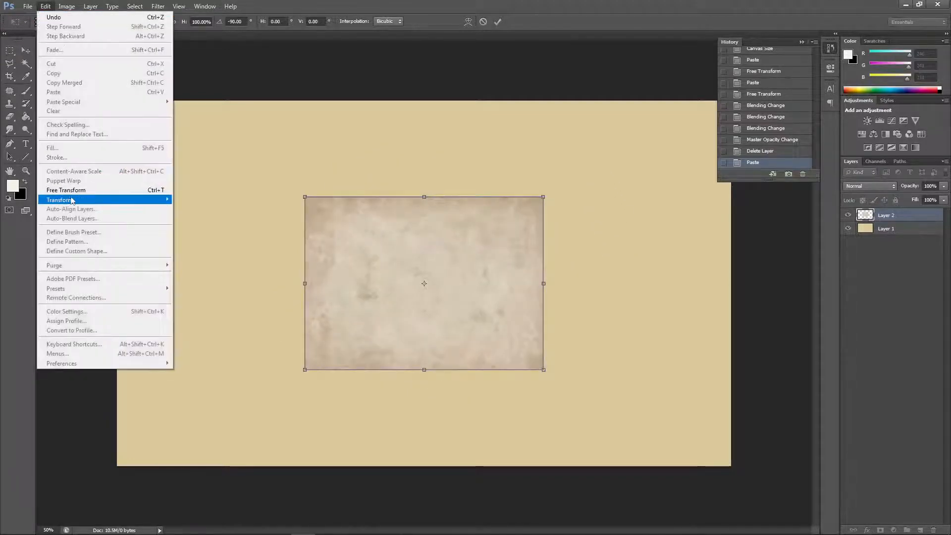
pyautogui.moveTo(80, 201)
pyautogui.click(213, 212)
pyautogui.moveTo(544, 197); pyautogui.dragTo(705, 79)
pyautogui.moveTo(705, 283); pyautogui.dragTo(734, 283)
pyautogui.click(26, 51)
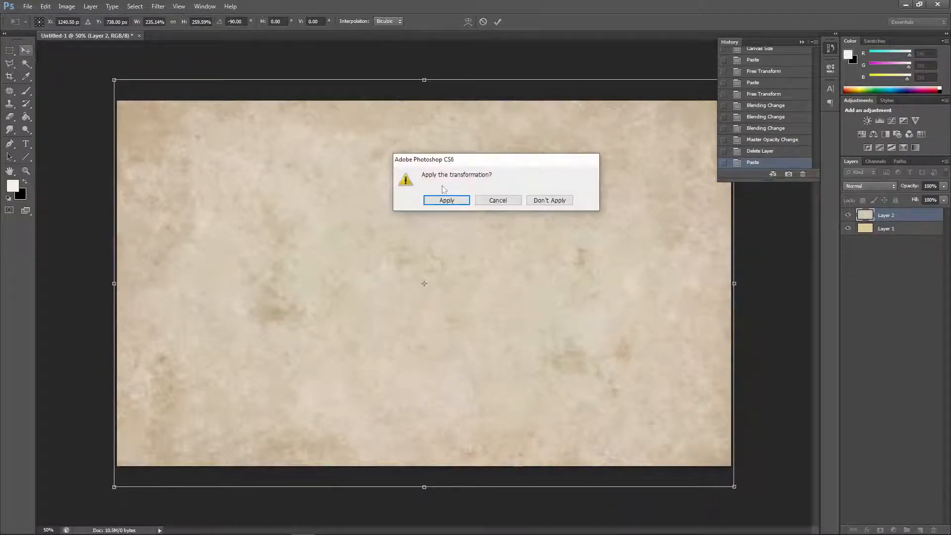
pyautogui.click(448, 200)
# Step: Check the Making a GAME: Mare Istra live stream page on YouTube in Chrome, and return to Photoshop
pyautogui.hotkey('alt', 'Tab')
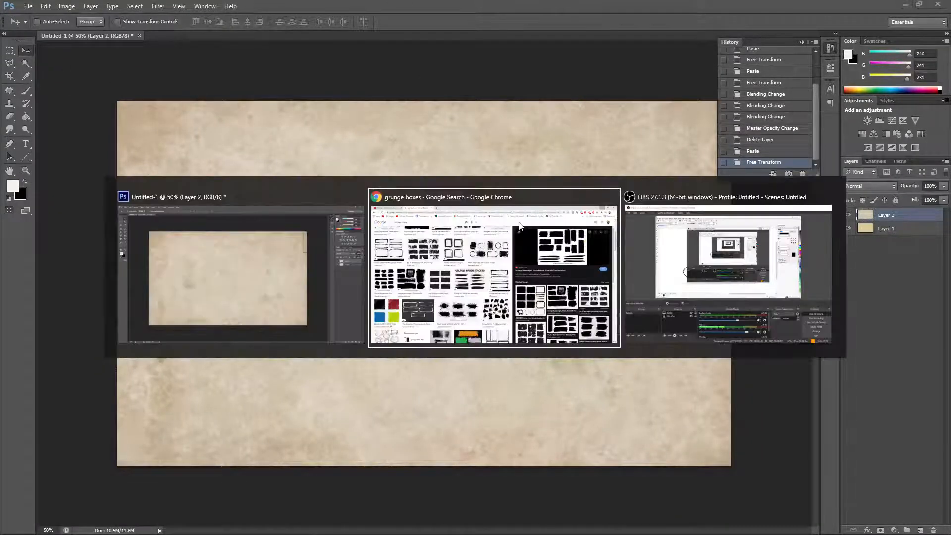
pyautogui.hotkey('alt', 'Tab')
pyautogui.click(519, 226)
pyautogui.click(59, 8)
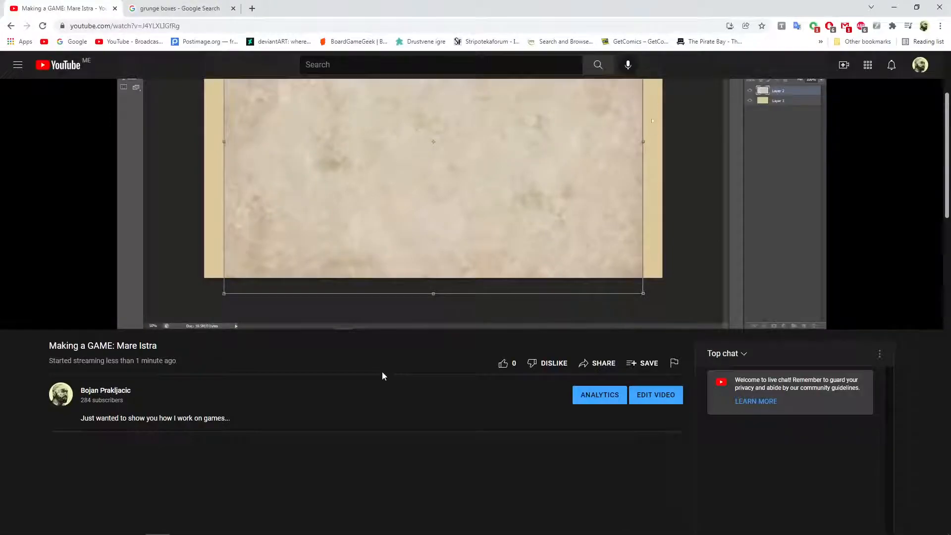
pyautogui.hotkey('alt', 'Tab')
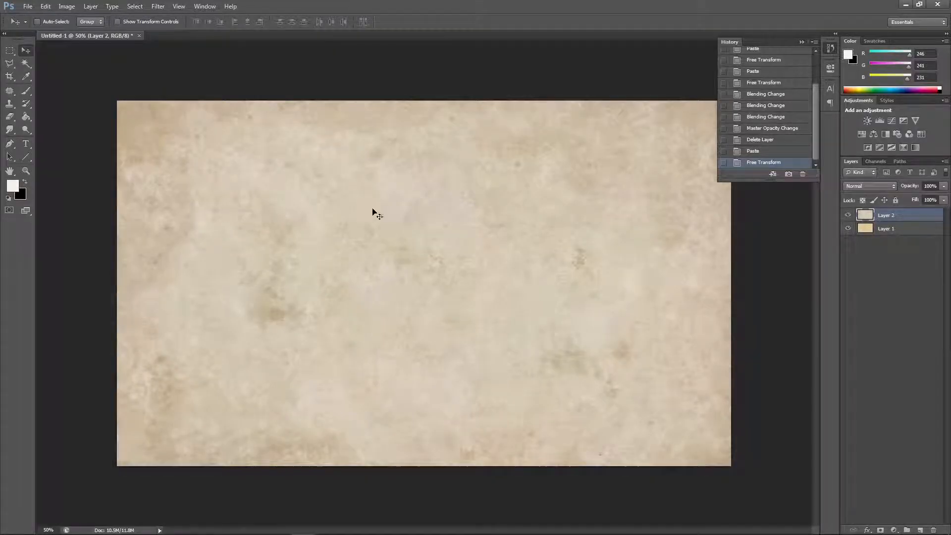
# Step: Collapse the History panel, and blend the stained paper layer with Luminosity at about 58% opacity
pyautogui.click(801, 43)
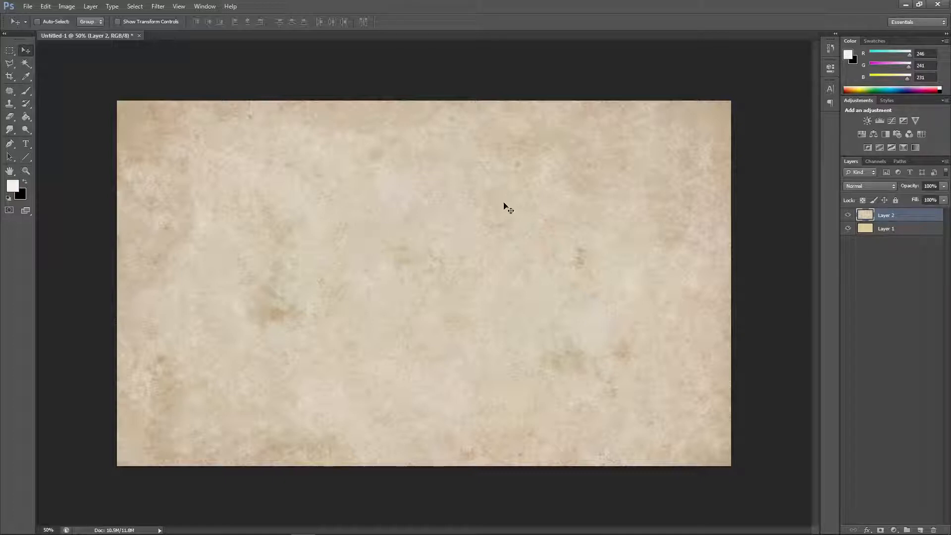
pyautogui.click(869, 186)
pyautogui.click(861, 443)
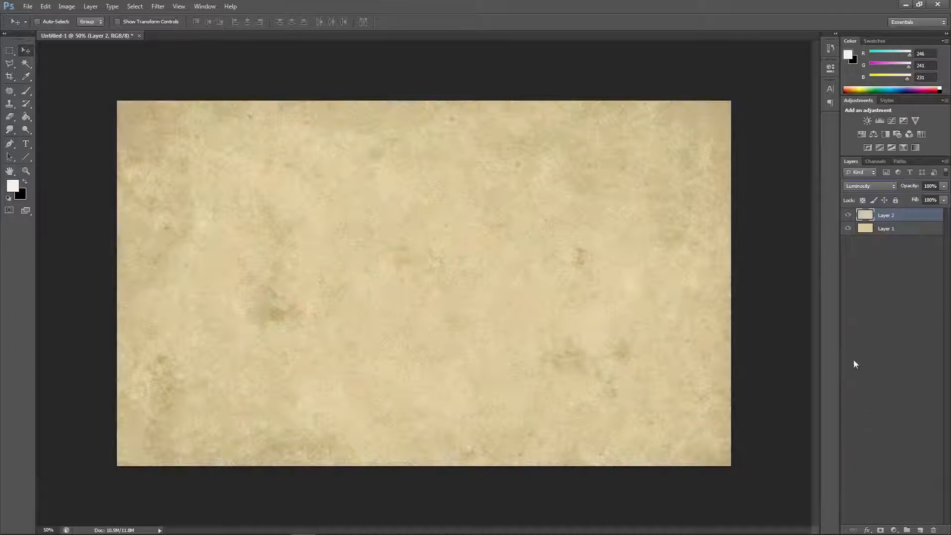
pyautogui.click(944, 187)
pyautogui.click(926, 198)
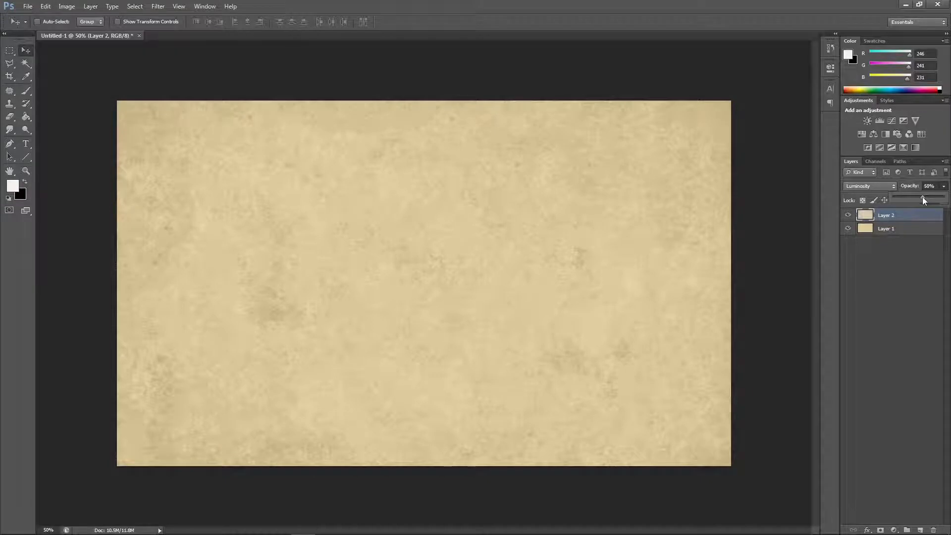
# Step: Lighten the inner areas of Layer 1 with broad Dodge tool strokes at 44% exposure on midtones
pyautogui.click(874, 230)
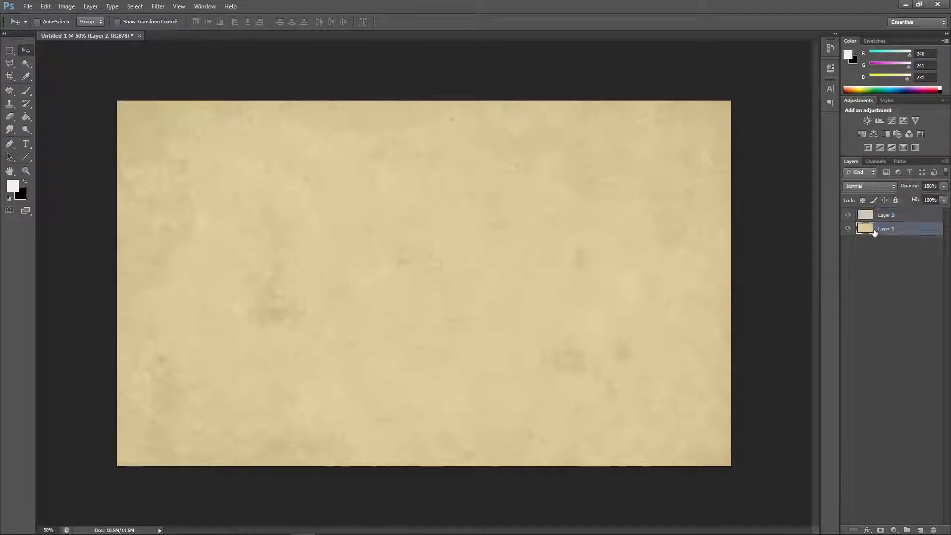
pyautogui.click(26, 130)
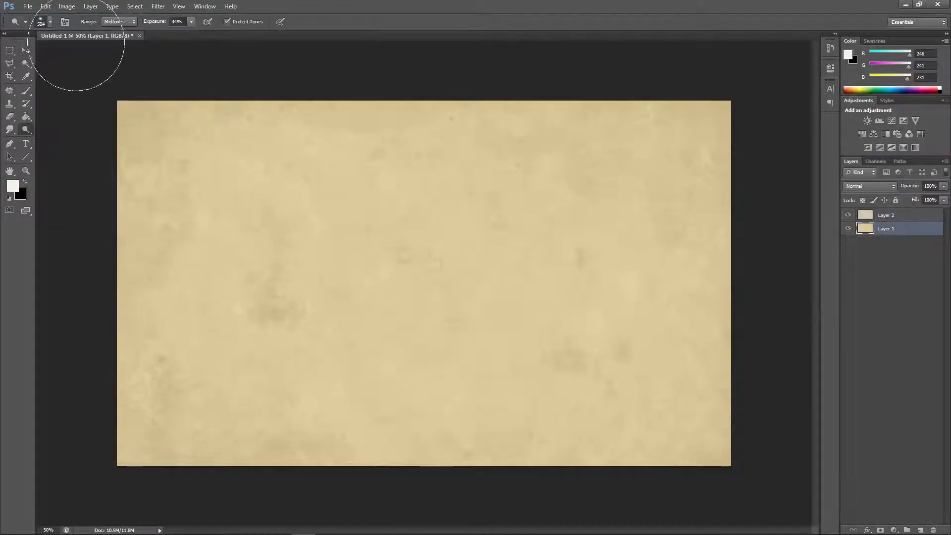
pyautogui.moveTo(260, 282)
pyautogui.mouseDown()
pyautogui.moveTo(232, 243)
pyautogui.moveTo(257, 206)
pyautogui.moveTo(232, 185)
pyautogui.moveTo(178, 224)
pyautogui.moveTo(183, 370)
pyautogui.moveTo(233, 407)
pyautogui.moveTo(288, 379)
pyautogui.moveTo(236, 372)
pyautogui.moveTo(187, 430)
pyautogui.moveTo(324, 461)
pyautogui.moveTo(446, 424)
pyautogui.moveTo(399, 408)
pyautogui.moveTo(340, 332)
pyautogui.moveTo(230, 344)
pyautogui.moveTo(347, 283)
pyautogui.moveTo(336, 218)
pyautogui.moveTo(361, 183)
pyautogui.moveTo(307, 171)
pyautogui.moveTo(294, 233)
pyautogui.moveTo(240, 167)
pyautogui.moveTo(281, 243)
pyautogui.mouseUp()
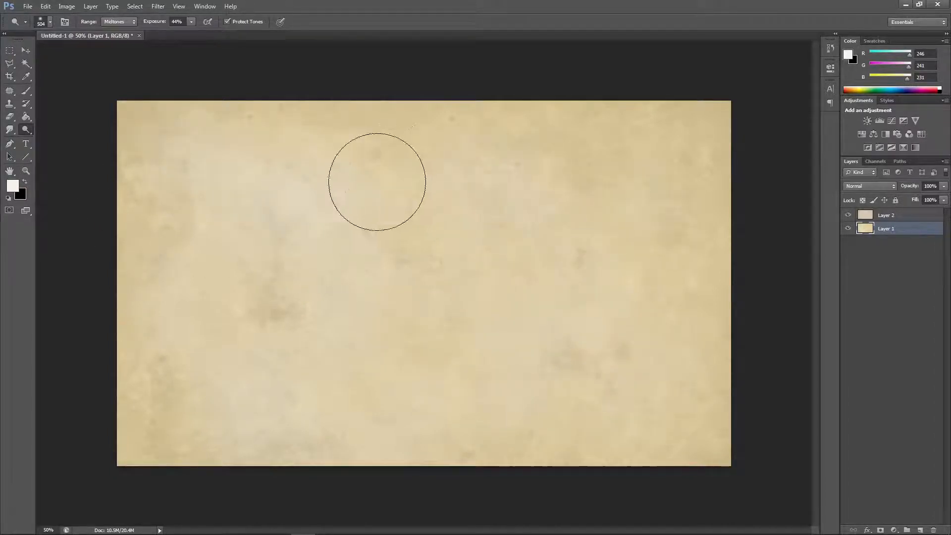
pyautogui.moveTo(390, 192)
pyautogui.mouseDown()
pyautogui.moveTo(449, 249)
pyautogui.moveTo(642, 208)
pyautogui.moveTo(543, 299)
pyautogui.moveTo(484, 308)
pyautogui.moveTo(470, 342)
pyautogui.moveTo(523, 317)
pyautogui.moveTo(680, 312)
pyautogui.mouseUp()
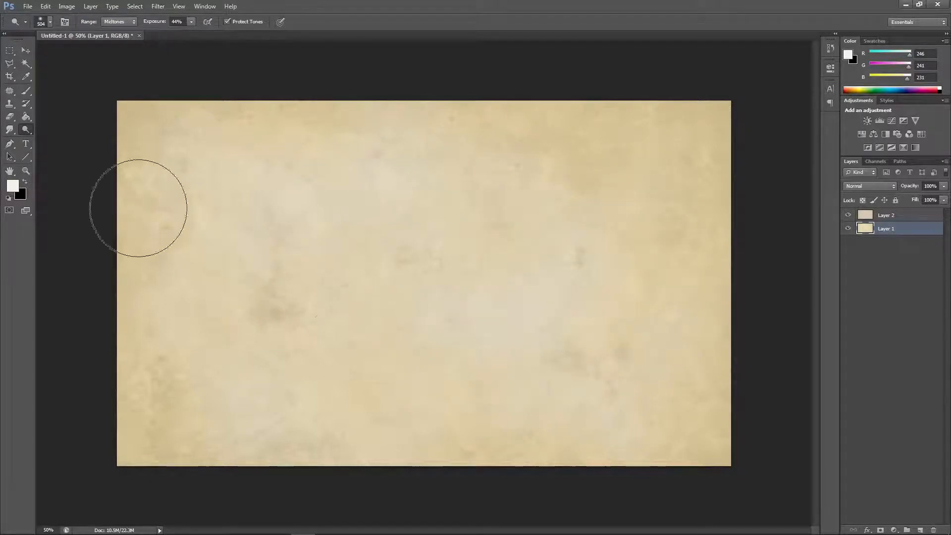
pyautogui.click(26, 50)
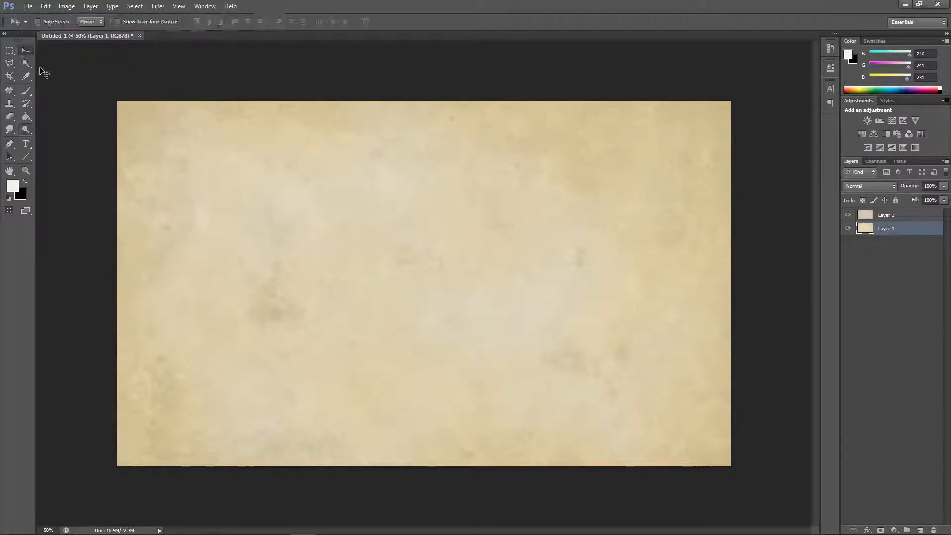
# Step: Switch to the grunge boxes image search in Chrome, and open and close the Gmail inbox
pyautogui.moveTo(231, 530)
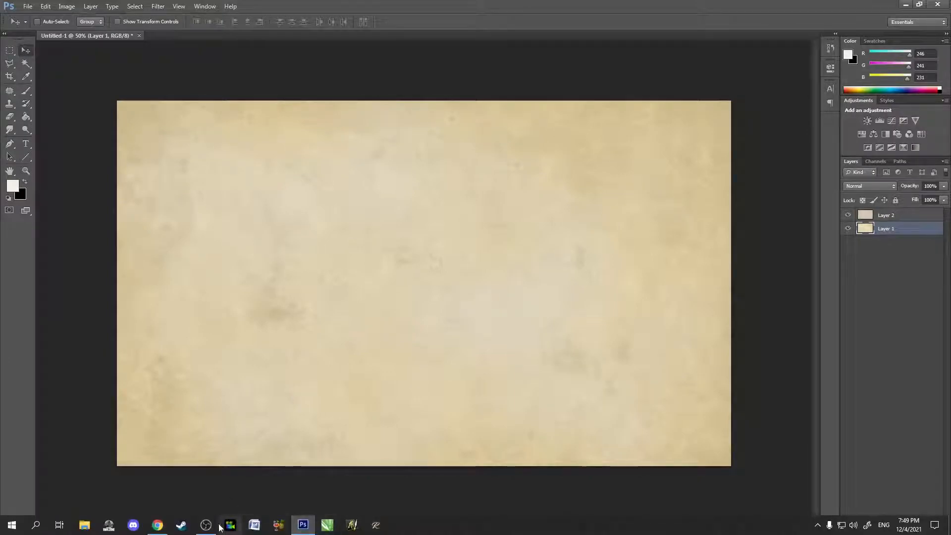
pyautogui.click(160, 526)
pyautogui.click(144, 8)
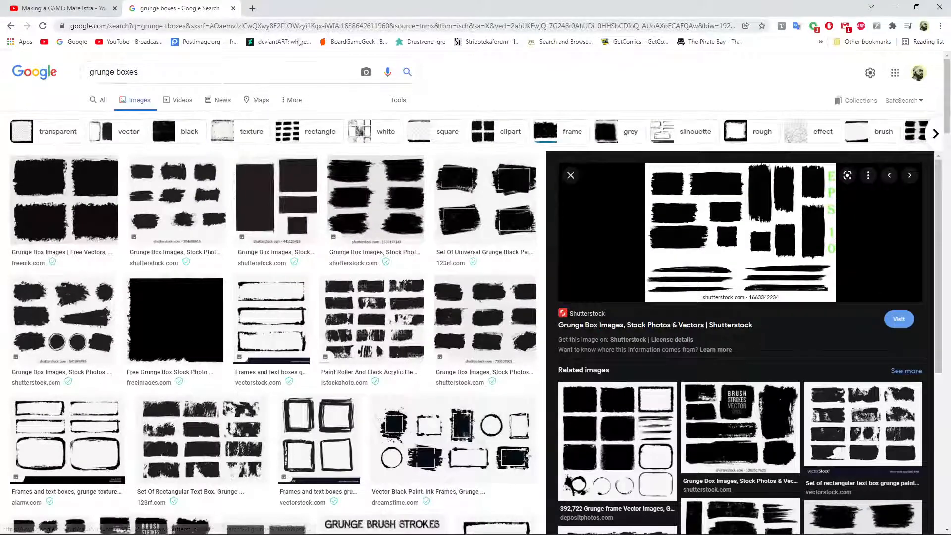
pyautogui.click(845, 25)
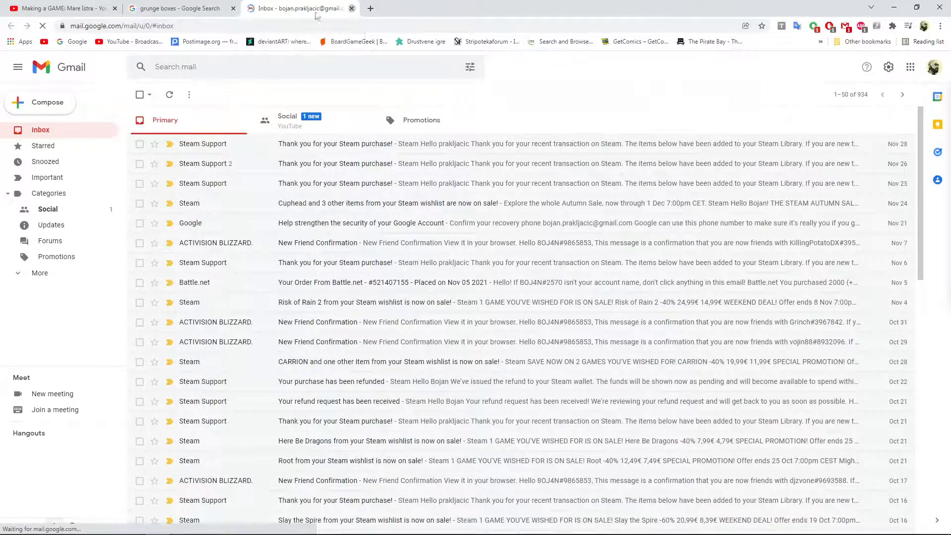
pyautogui.click(351, 10)
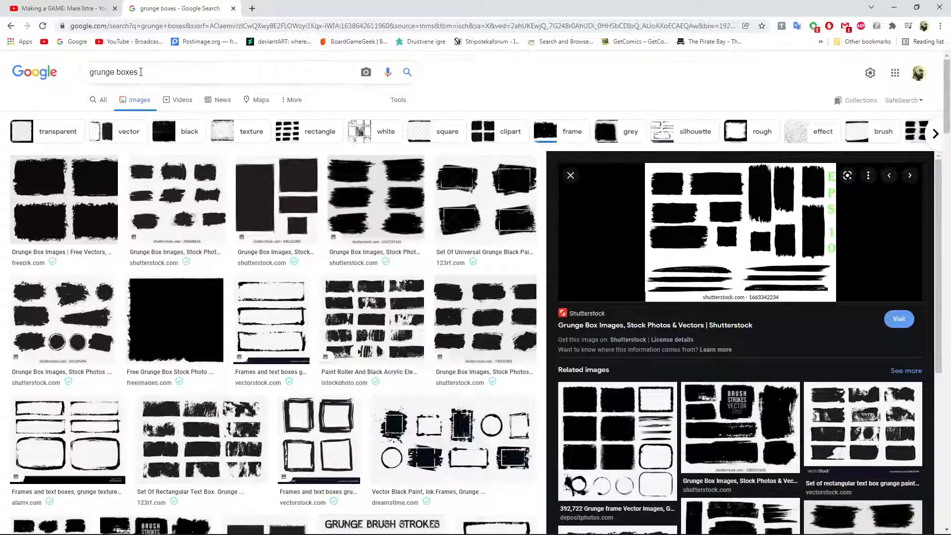
# Step: Search Google Images for "old movie texture" in place of the grunge boxes query
pyautogui.moveTo(141, 73); pyautogui.dragTo(59, 74)
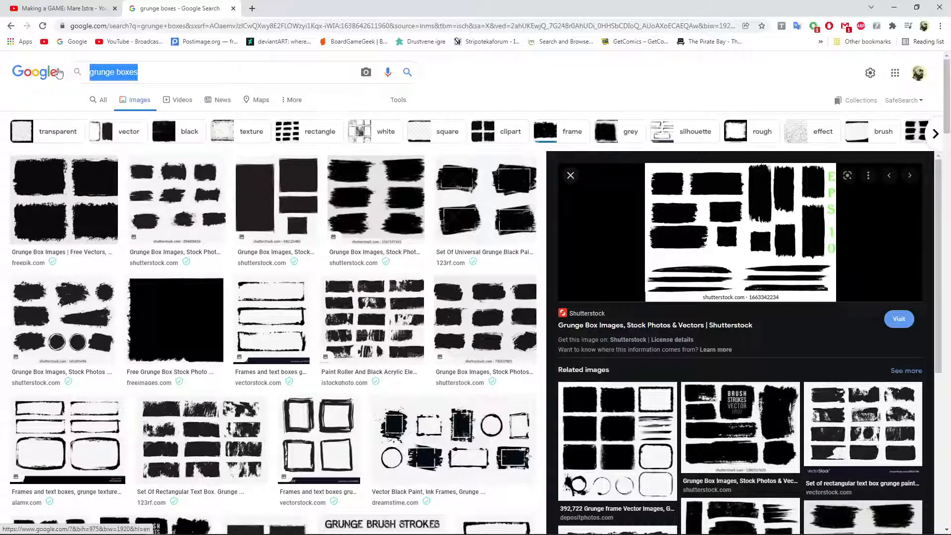
pyautogui.write('old movie t')
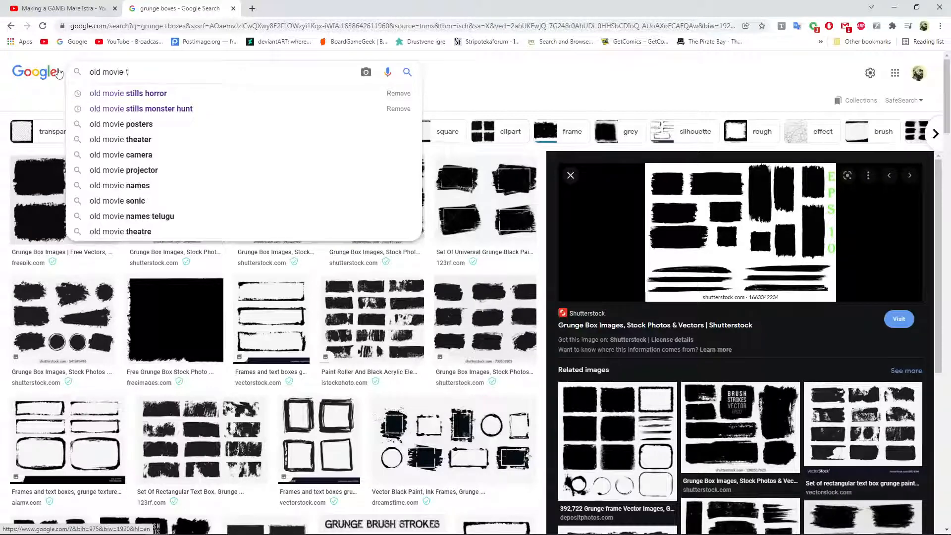
pyautogui.write('exture')
pyautogui.press('Return')
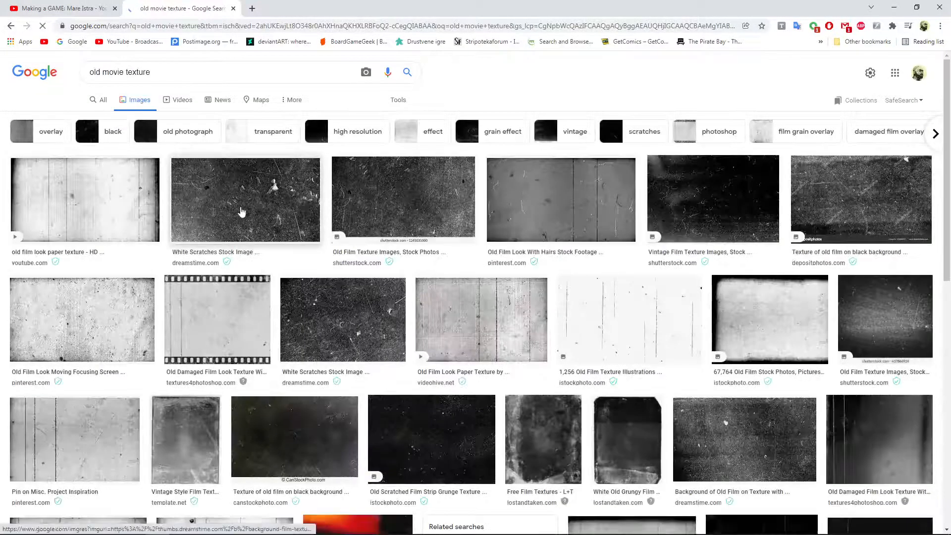
# Step: Preview several old film textures in the results, and copy the iStock old film image with the dark ragged border
pyautogui.click(238, 198)
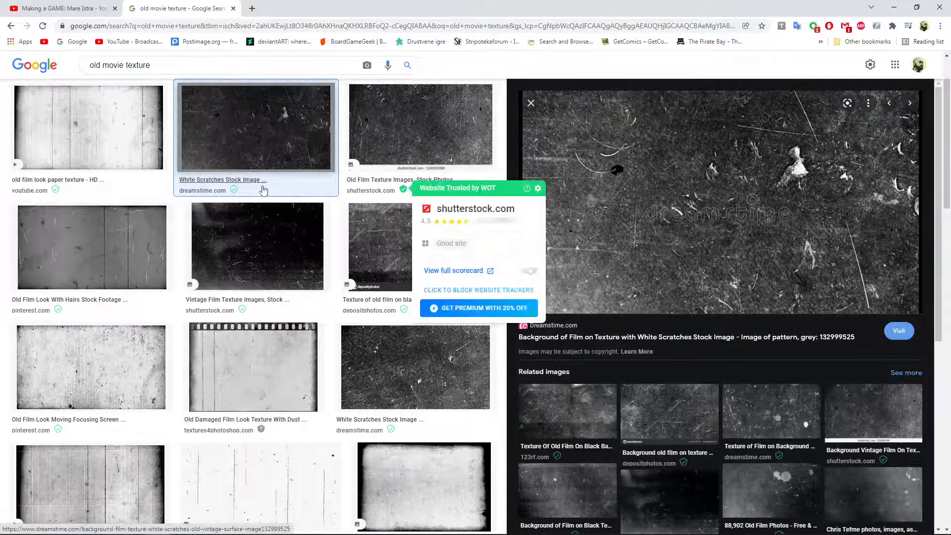
pyautogui.scroll(-1, 263, 198)
pyautogui.click(91, 317)
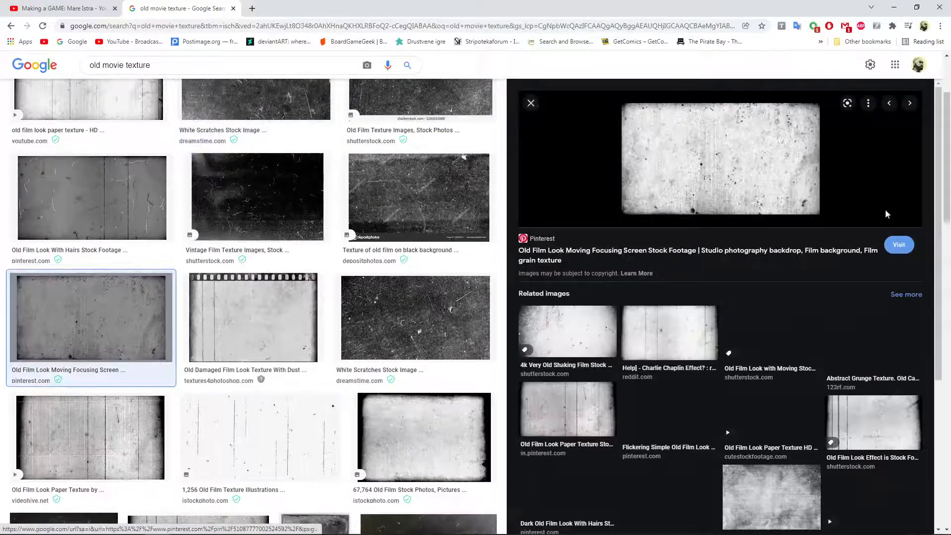
pyautogui.scroll(-2, 734, 227)
pyautogui.scroll(-4, 462, 256)
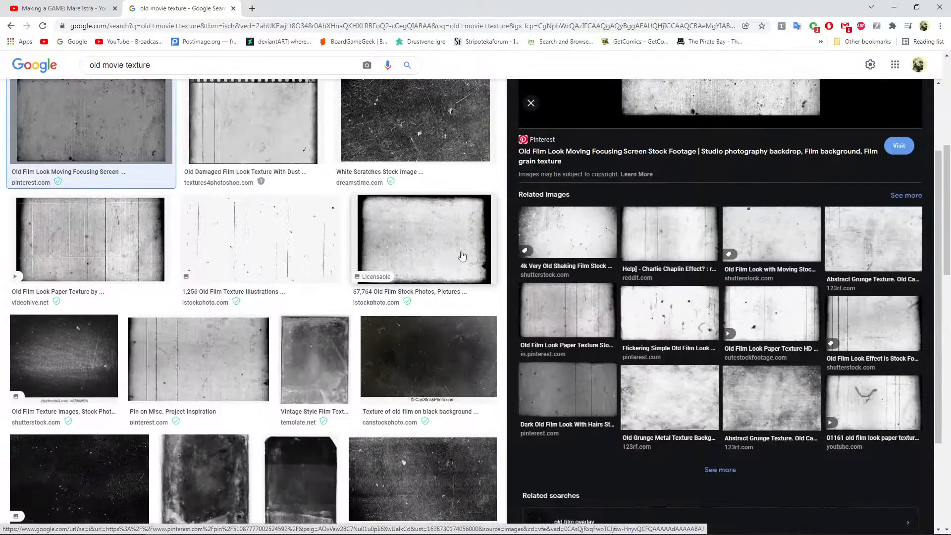
pyautogui.click(462, 256)
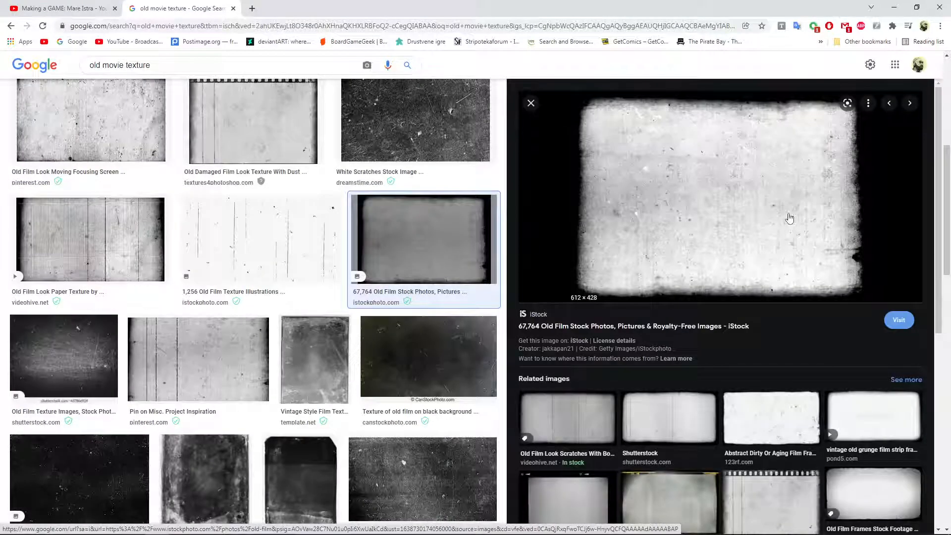
pyautogui.rightClick(663, 199)
pyautogui.click(694, 313)
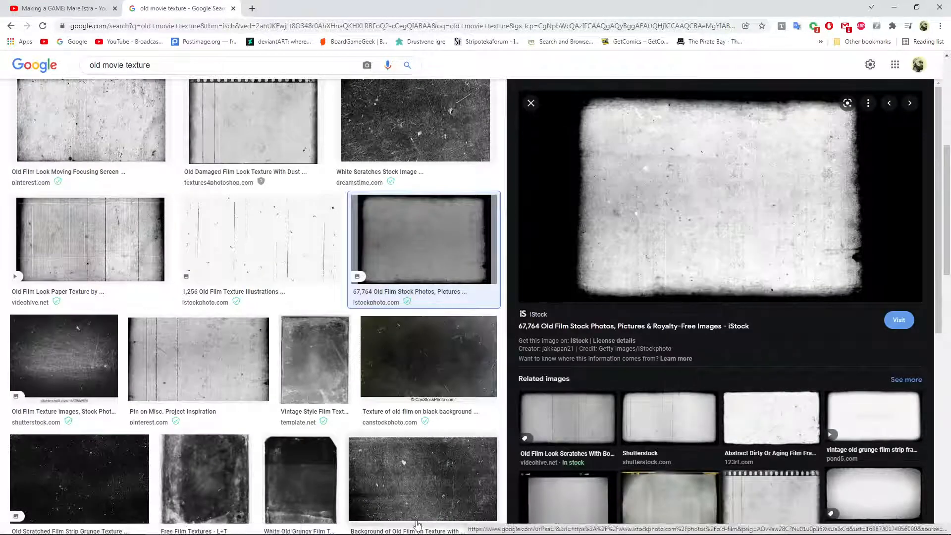
# Step: Examine further dark scratched film and black-and-white grunge textures in the results and related images
pyautogui.click(418, 524)
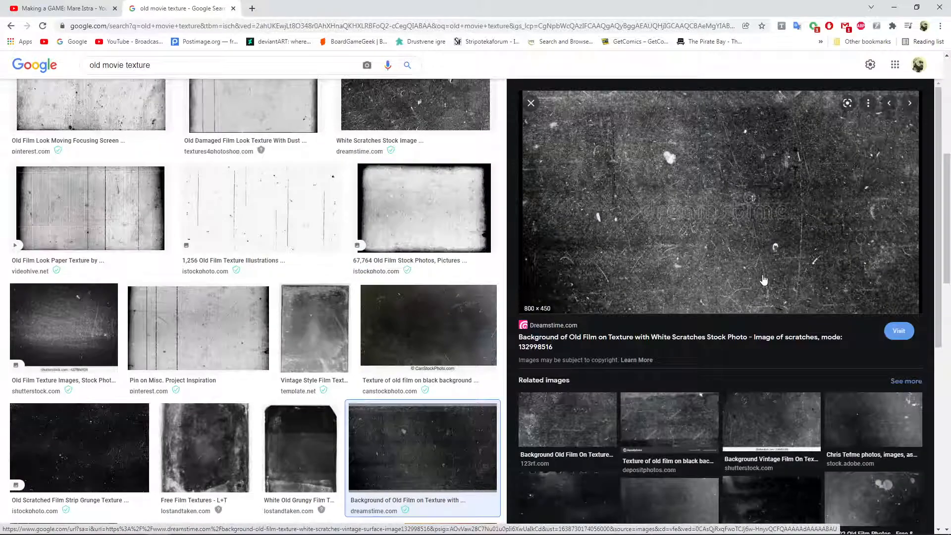
pyautogui.scroll(-5, 75, 332)
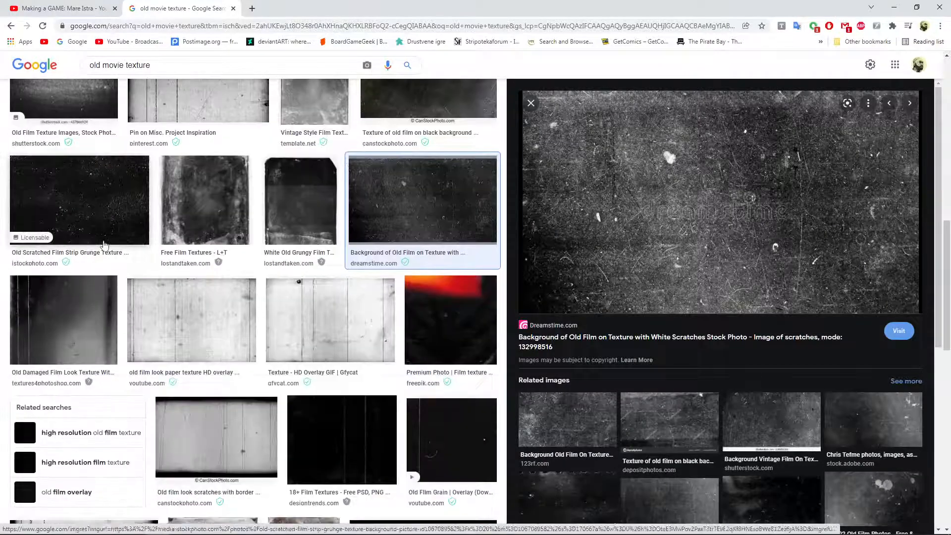
pyautogui.click(104, 245)
pyautogui.scroll(-3, 304, 291)
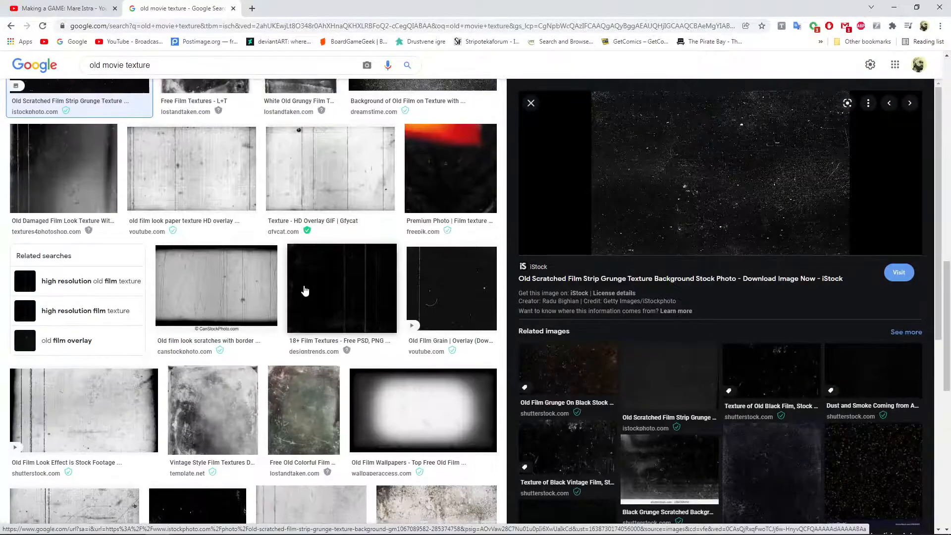
pyautogui.scroll(-5, 304, 291)
pyautogui.click(185, 404)
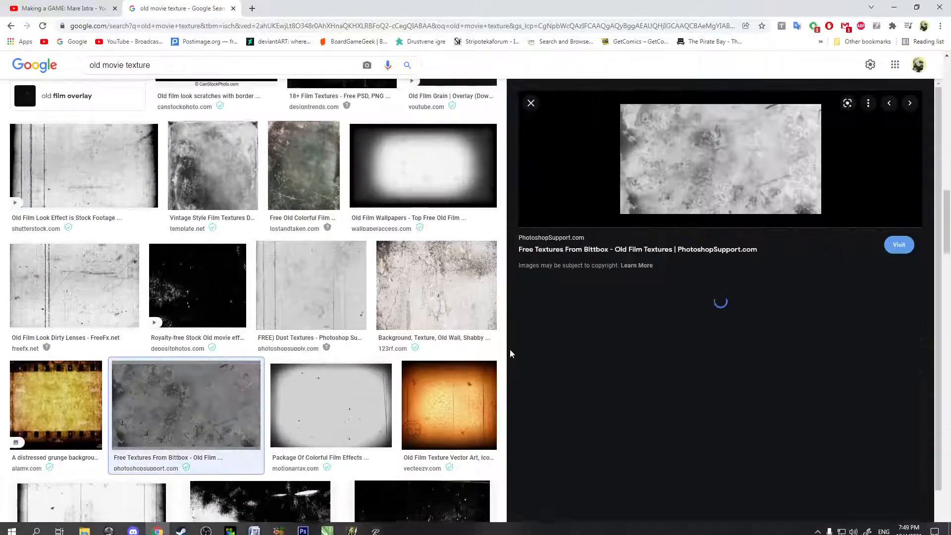
pyautogui.click(681, 371)
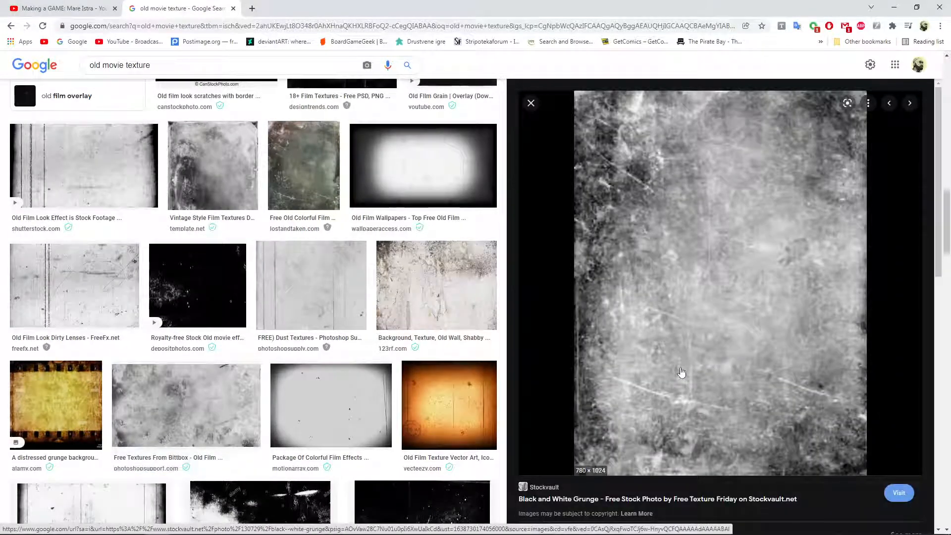
pyautogui.rightClick(687, 316)
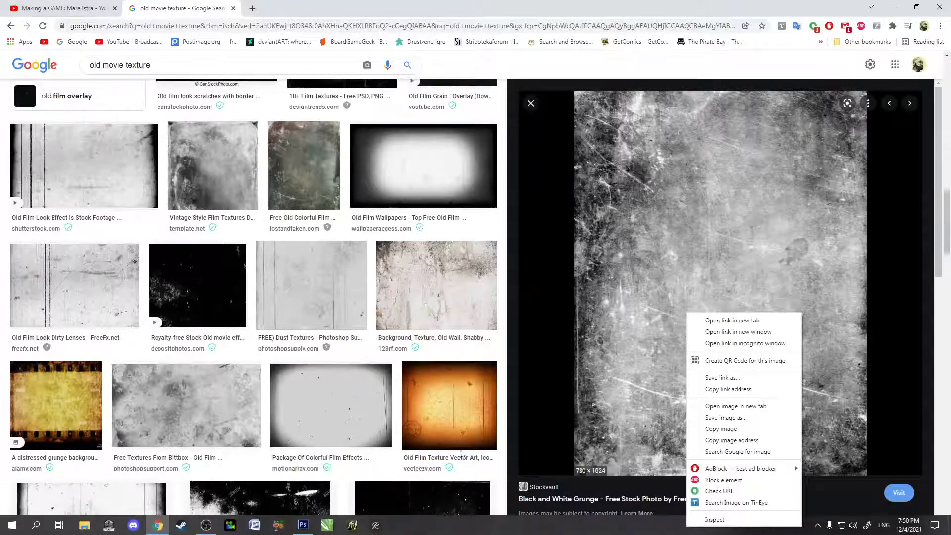
pyautogui.click(725, 418)
pyautogui.scroll(-7, 585, 381)
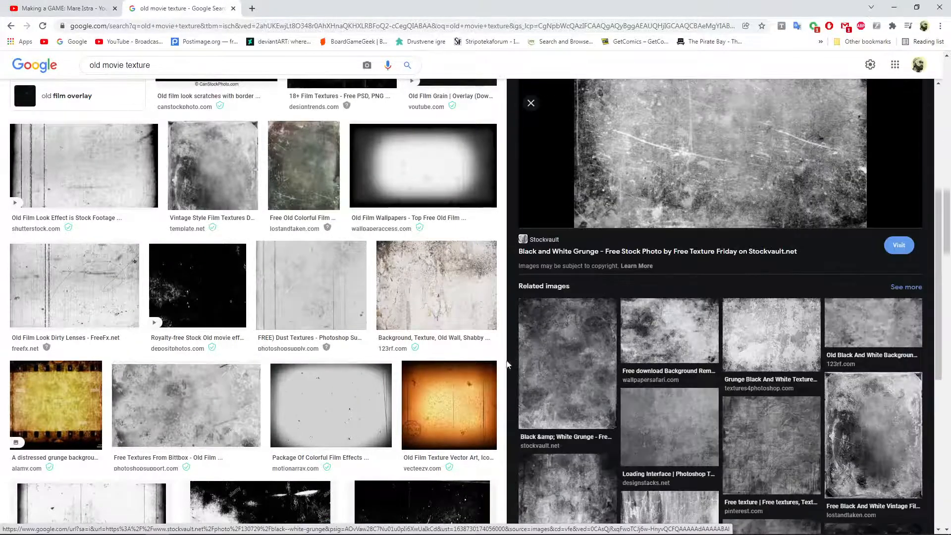
pyautogui.scroll(-1, 649, 371)
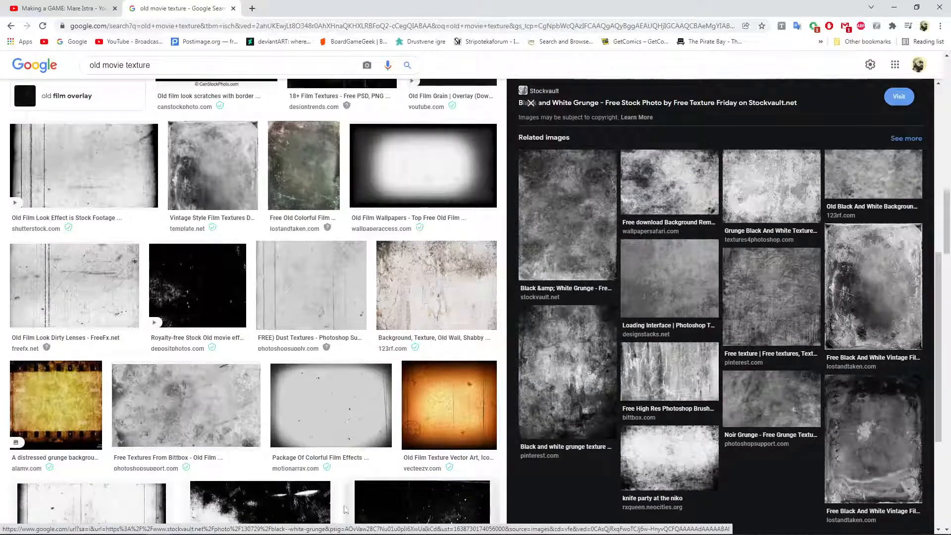
# Step: Switch to Photoshop, paste the copied film texture above Layer 1, and scale it up to about 409%
pyautogui.click(308, 529)
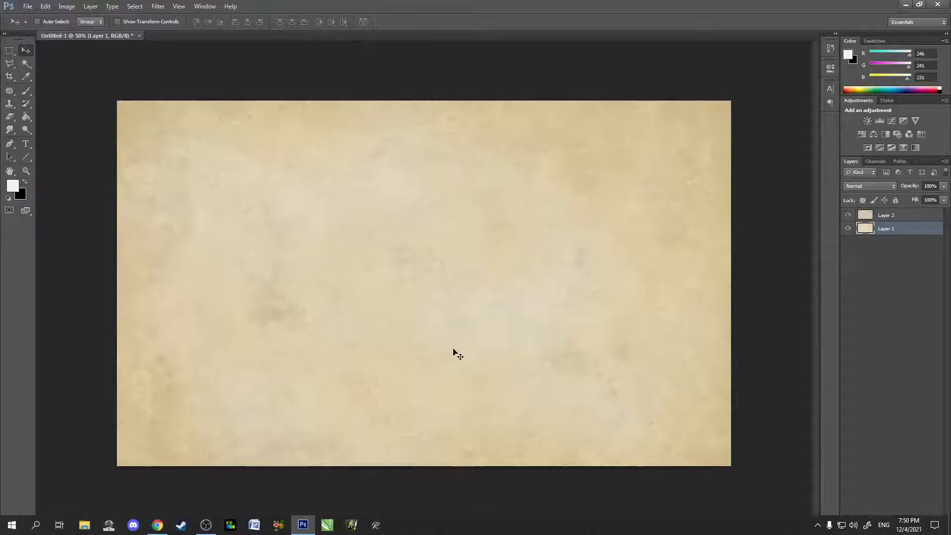
pyautogui.hotkey('ctrl', 'v')
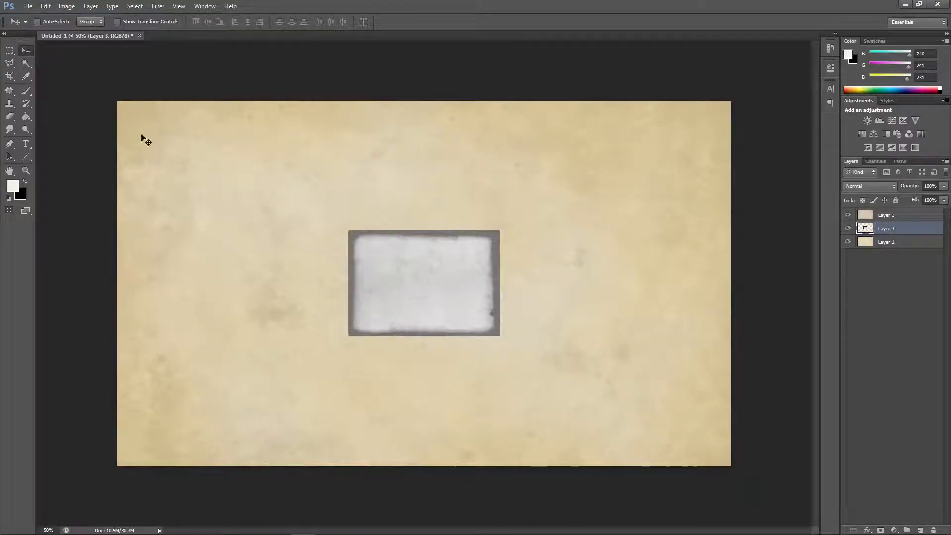
pyautogui.click(46, 7)
pyautogui.moveTo(69, 200)
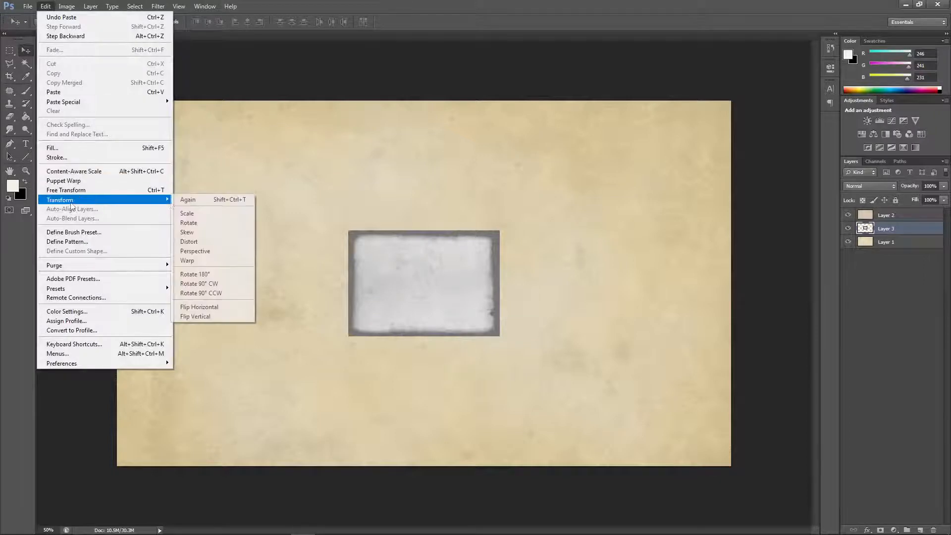
pyautogui.click(188, 213)
pyautogui.moveTo(500, 231); pyautogui.dragTo(733, 67)
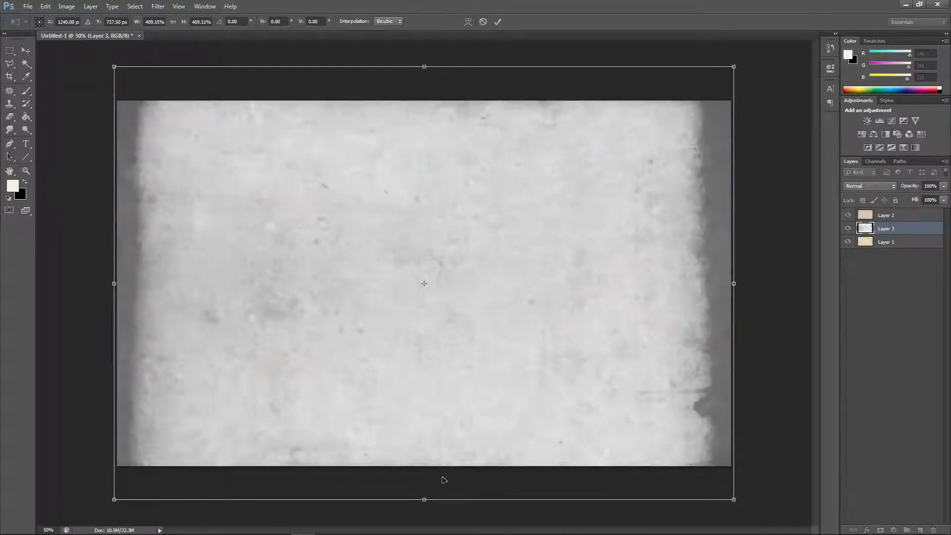
# Step: Fit the pasted texture's four edges to the canvas at about 407% width and 347% height, and apply the transform
pyautogui.moveTo(424, 500); pyautogui.dragTo(424, 467)
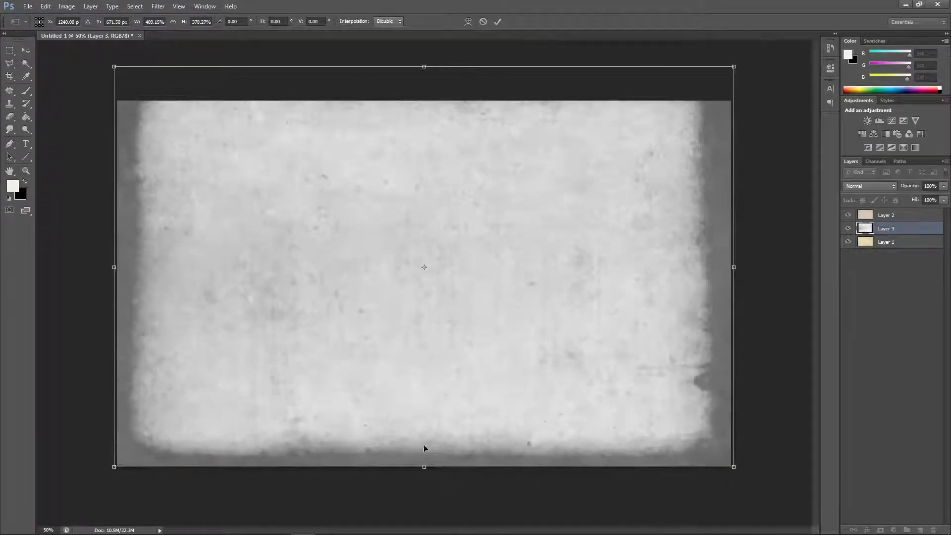
pyautogui.moveTo(424, 67); pyautogui.dragTo(424, 99)
pyautogui.moveTo(741, 280); pyautogui.dragTo(739, 280)
pyautogui.moveTo(115, 283); pyautogui.dragTo(116, 283)
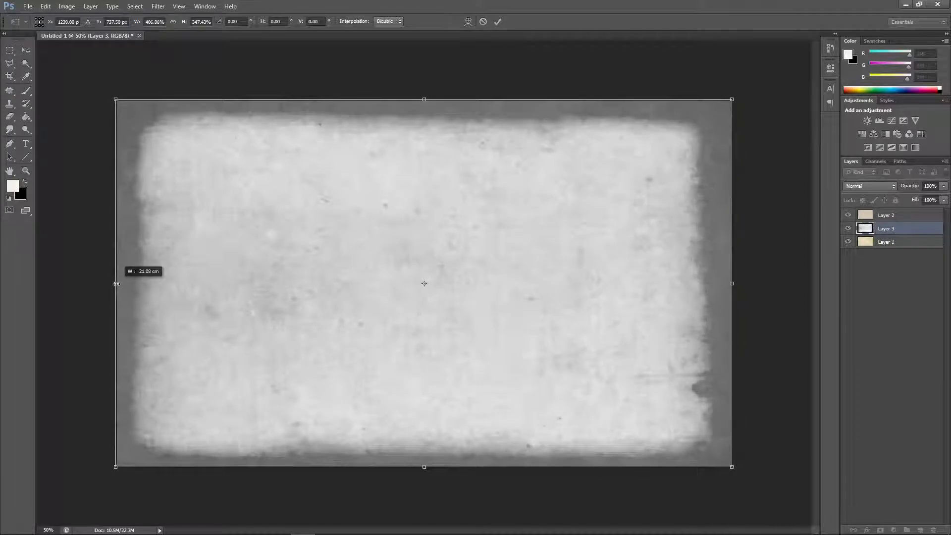
pyautogui.click(26, 53)
pyautogui.press('Return')
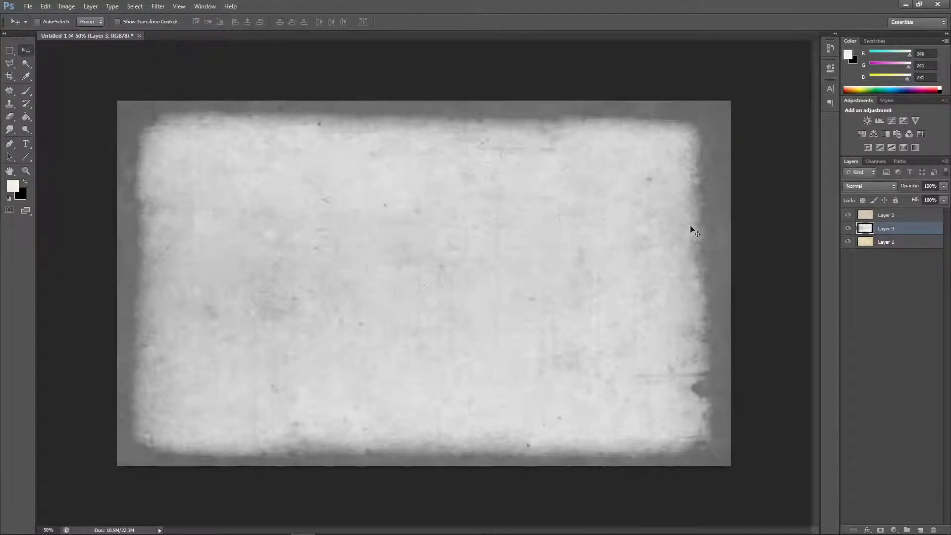
# Step: Blend the film texture layer with Multiply, and place it above Layer 2 at 19% opacity
pyautogui.click(869, 186)
pyautogui.click(866, 219)
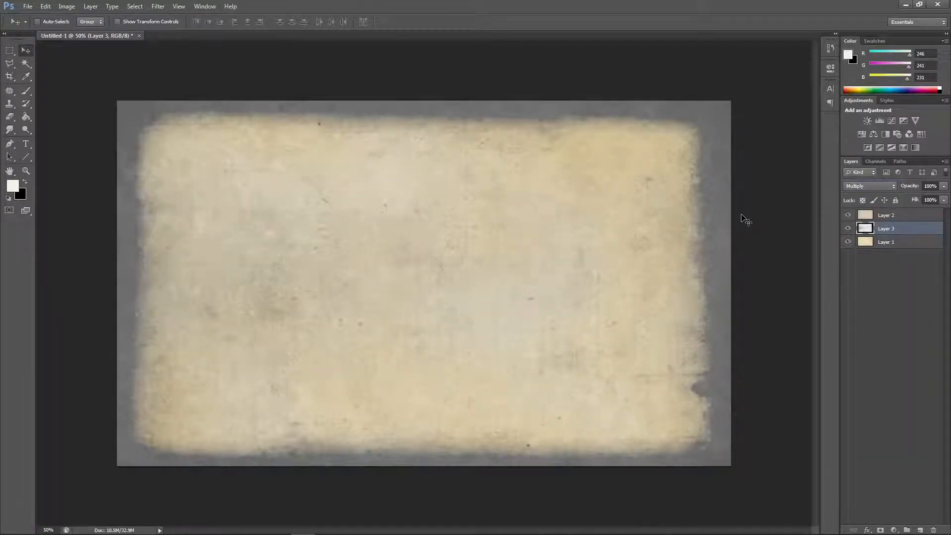
pyautogui.moveTo(899, 228); pyautogui.dragTo(902, 200)
pyautogui.click(944, 186)
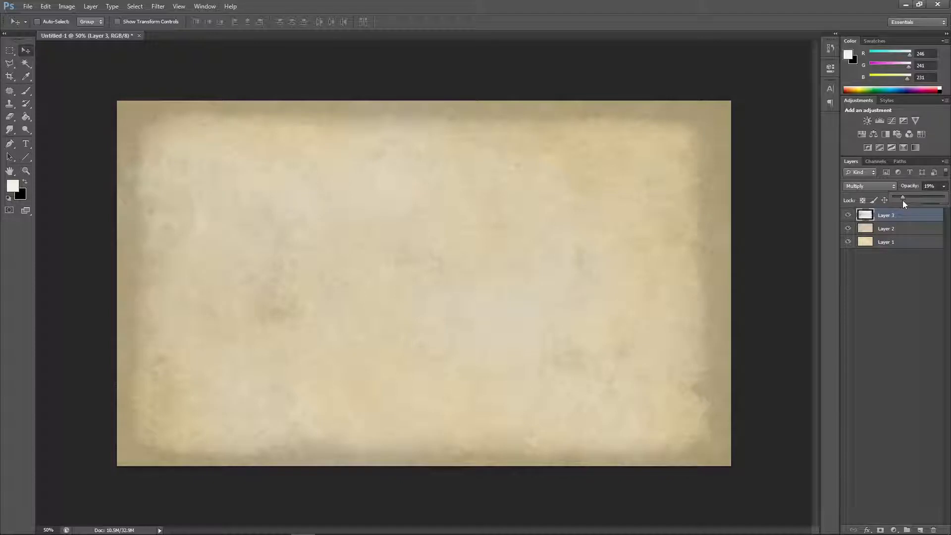
# Step: Try Hard Light on the film texture layer, and change its blend mode to Overlay
pyautogui.click(864, 186)
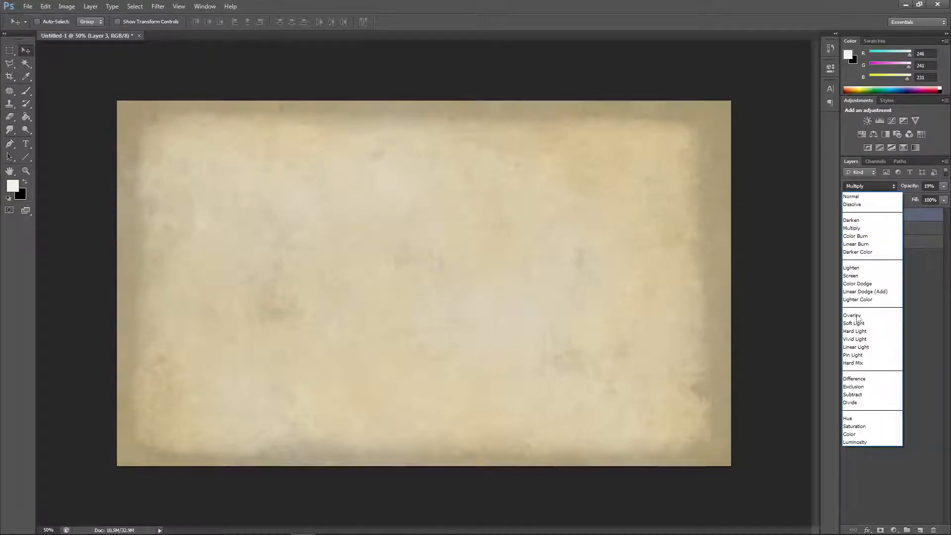
pyautogui.click(890, 332)
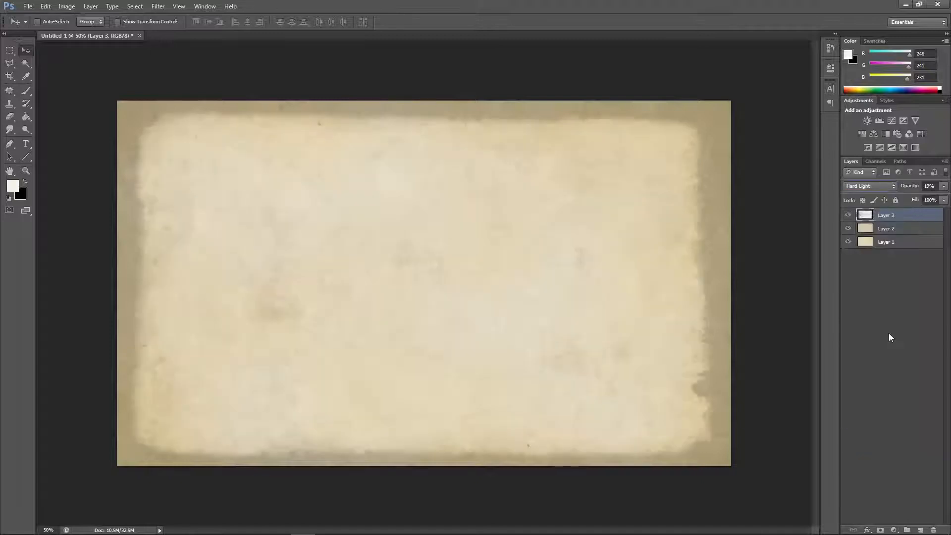
pyautogui.click(870, 186)
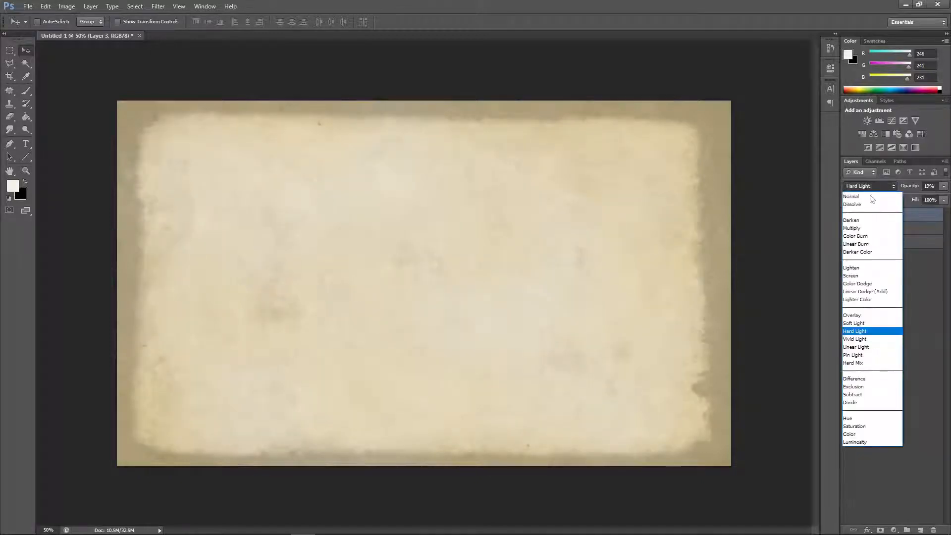
pyautogui.click(865, 315)
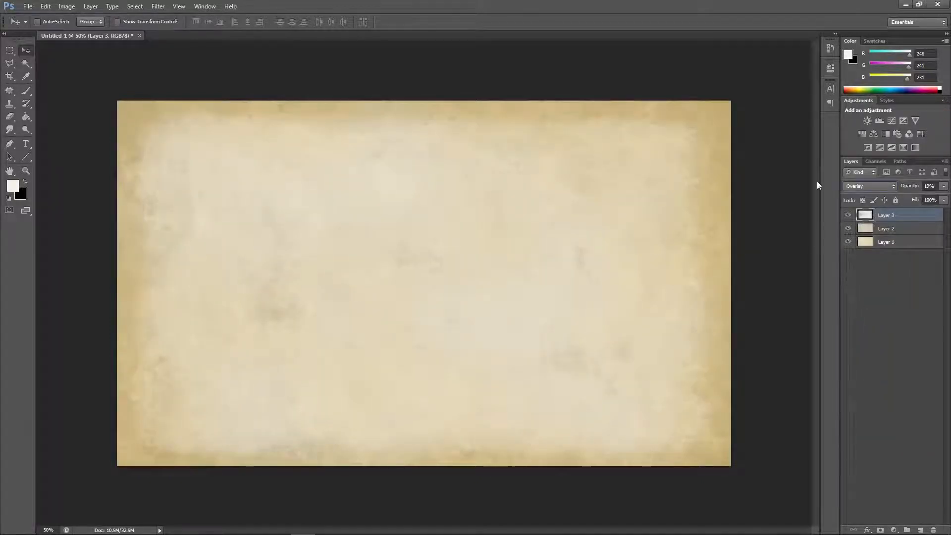
# Step: Set Layer 3's blend mode to Linear Burn and its opacity to 14%
pyautogui.click(864, 186)
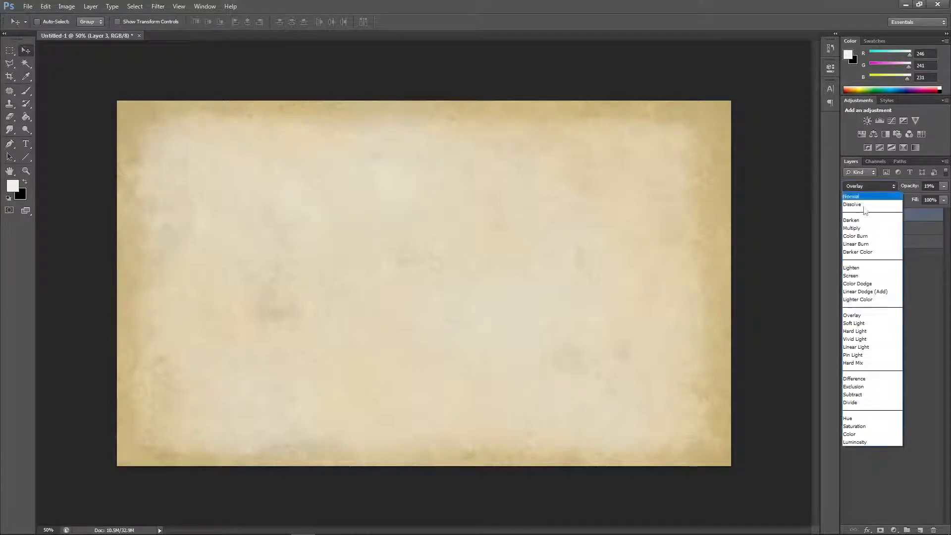
pyautogui.click(864, 244)
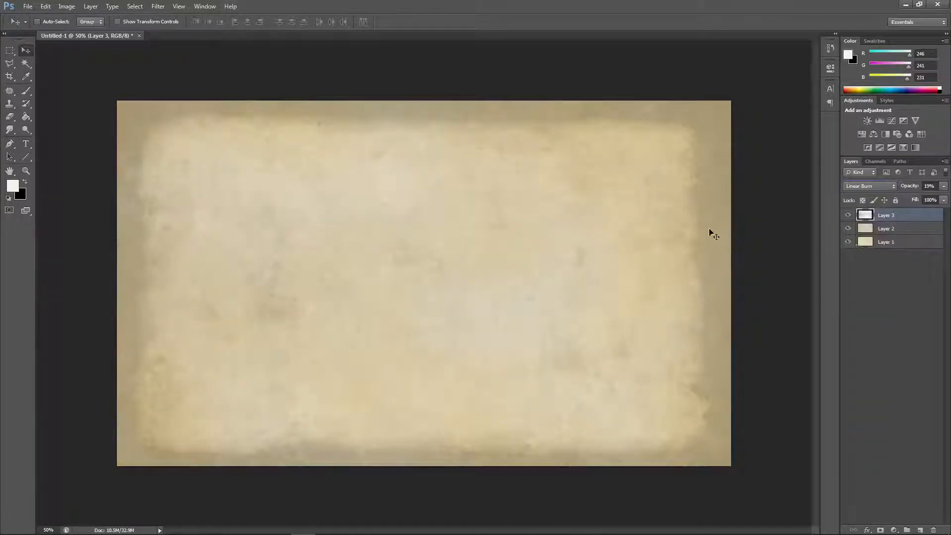
pyautogui.click(944, 187)
pyautogui.moveTo(904, 196); pyautogui.dragTo(903, 195)
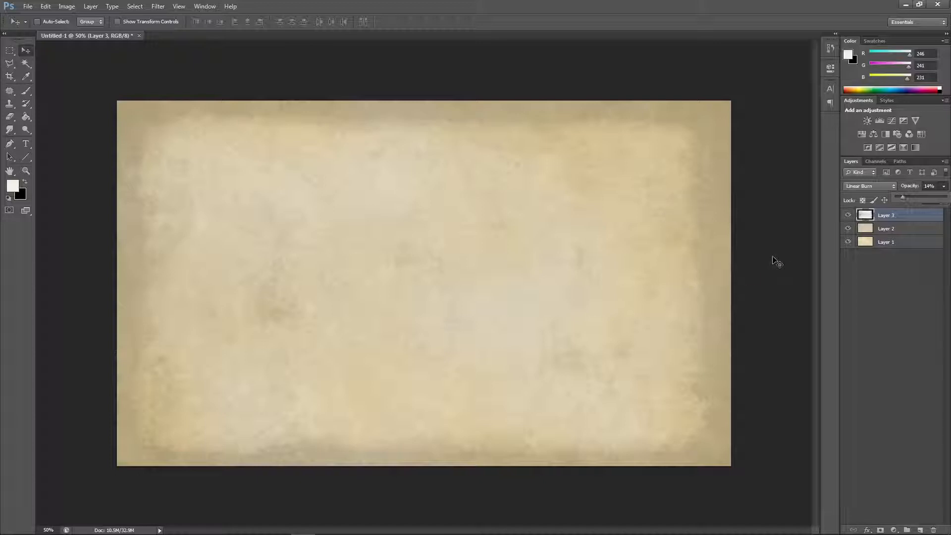
# Step: Merge all three texture layers into one, and check the merged layer by switching its visibility off and on
pyautogui.hotkey('ctrl', 'e')
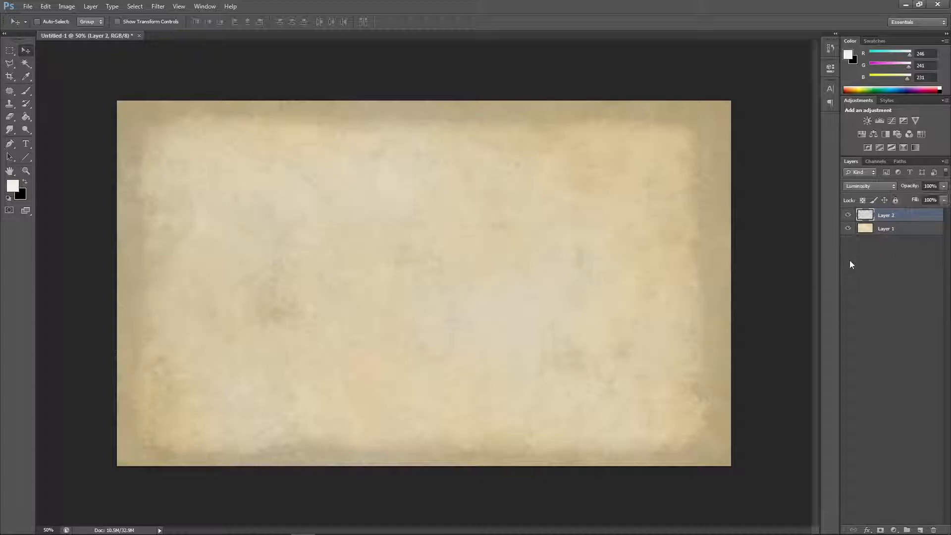
pyautogui.hotkey('ctrl', 'e')
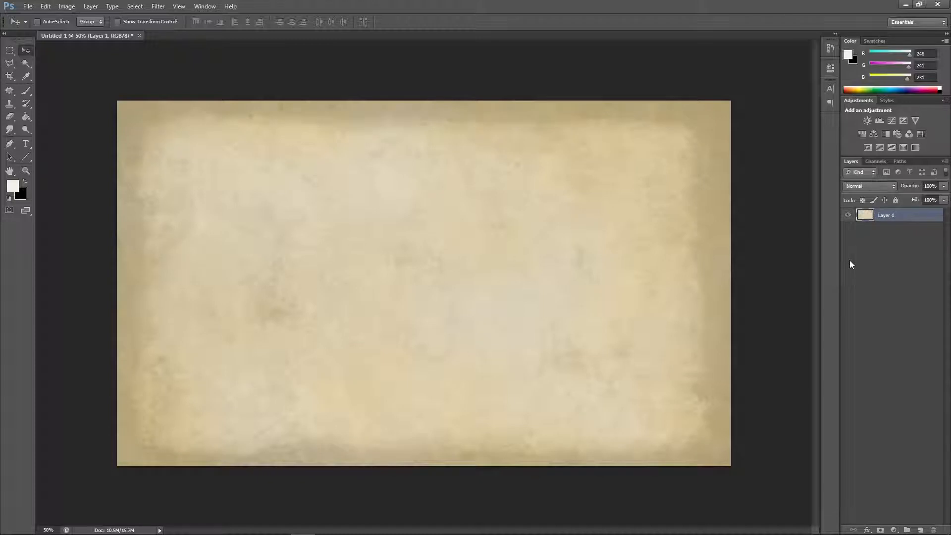
pyautogui.click(848, 214)
pyautogui.click(848, 214)
pyautogui.click(30, 7)
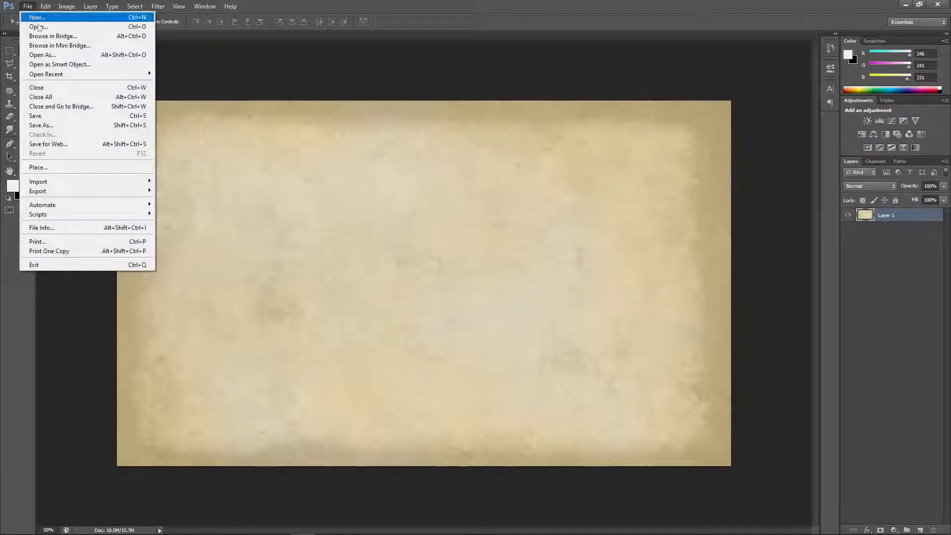
pyautogui.click(38, 26)
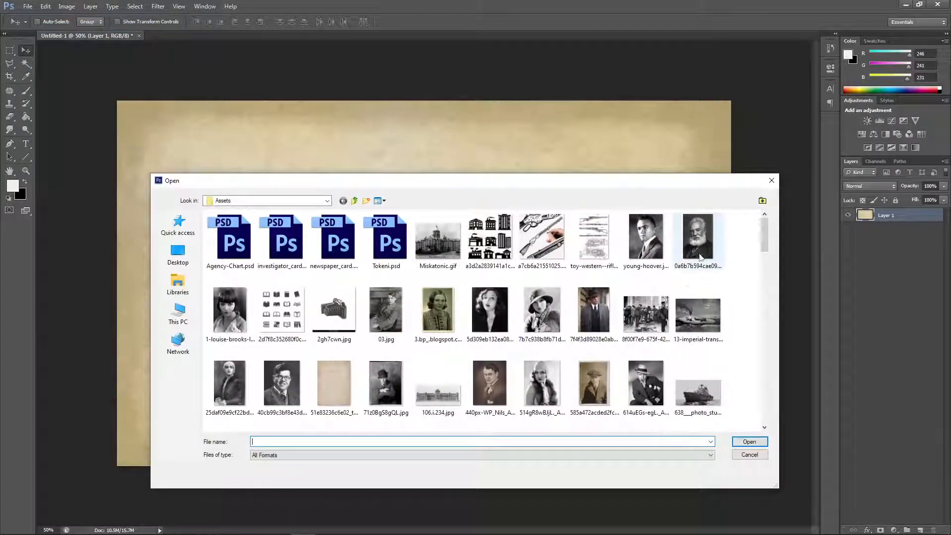
pyautogui.click(355, 200)
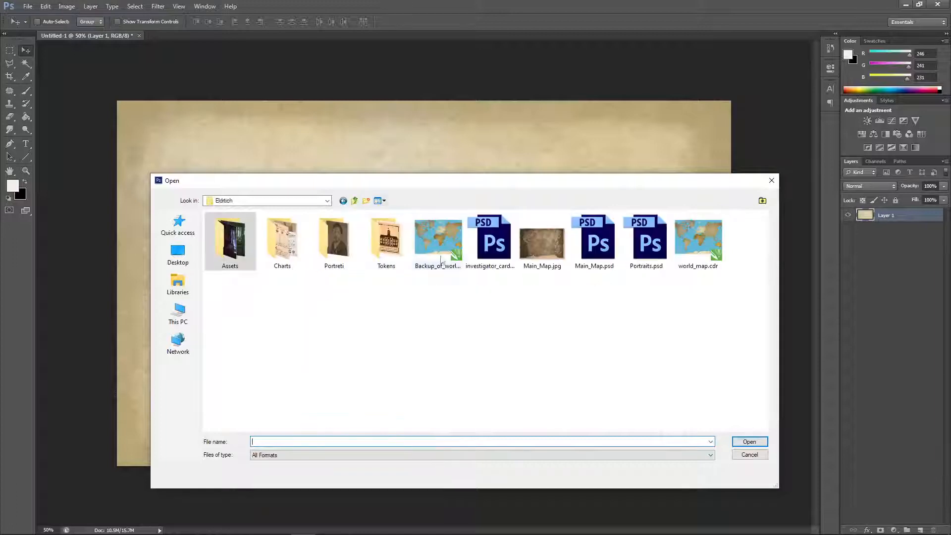
pyautogui.click(355, 200)
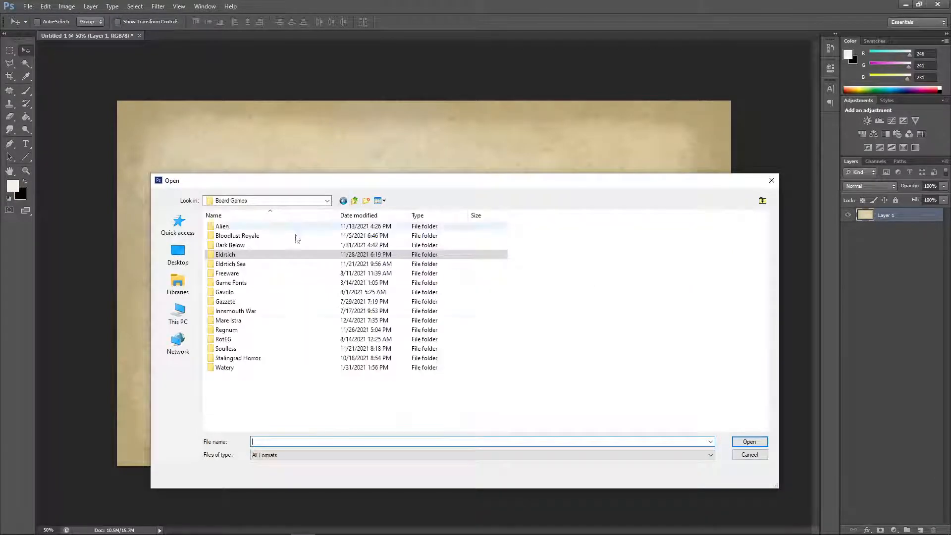
pyautogui.doubleClick(231, 320)
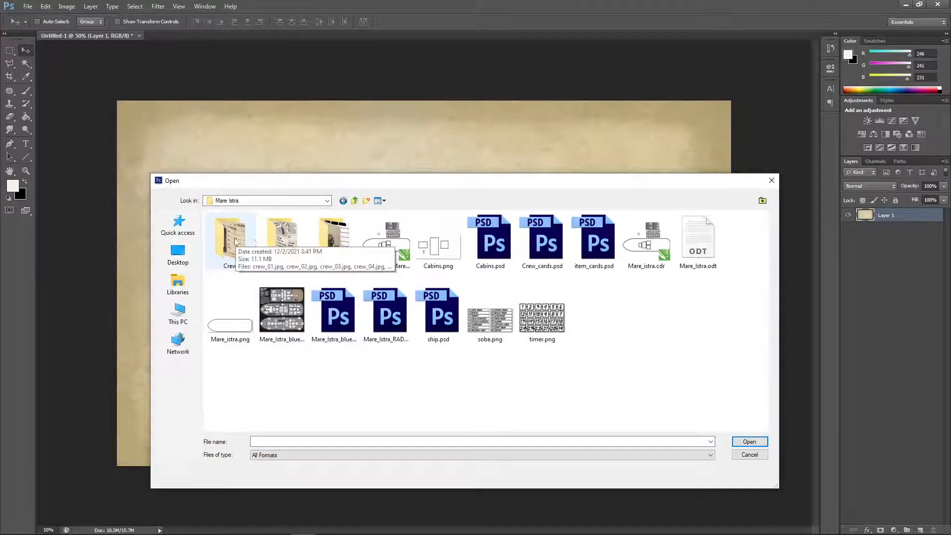
pyautogui.doubleClick(334, 240)
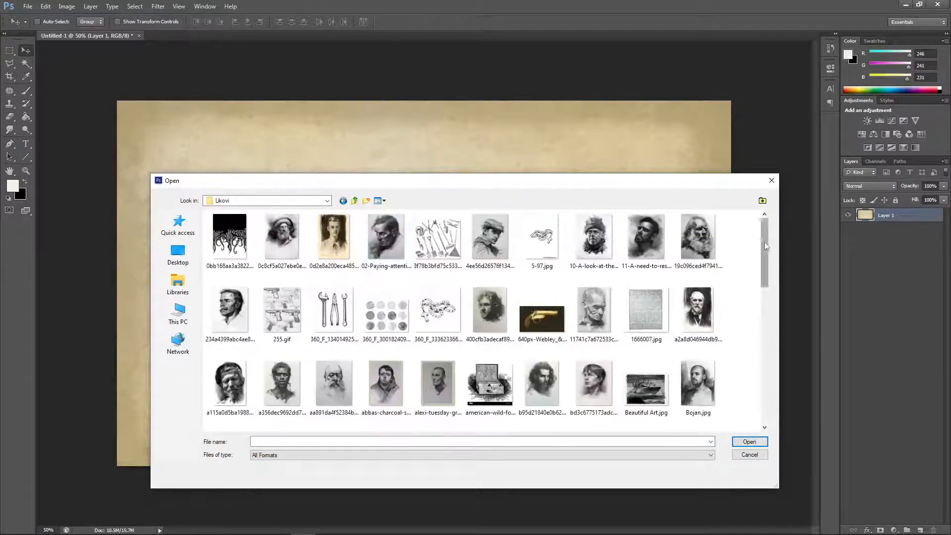
pyautogui.moveTo(765, 242); pyautogui.dragTo(750, 316)
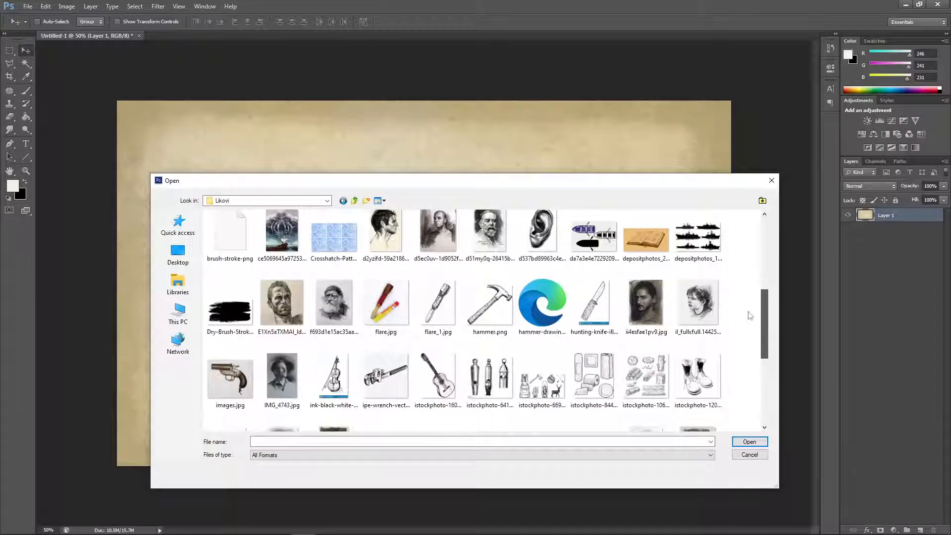
pyautogui.click(750, 454)
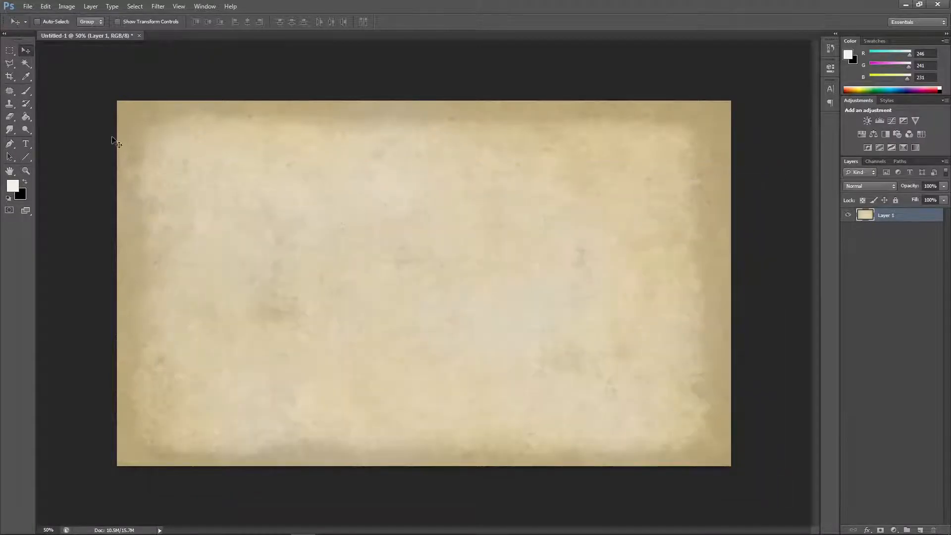
# Step: Open the recent file Crew_cards.psd and look through its layer list
pyautogui.click(27, 5)
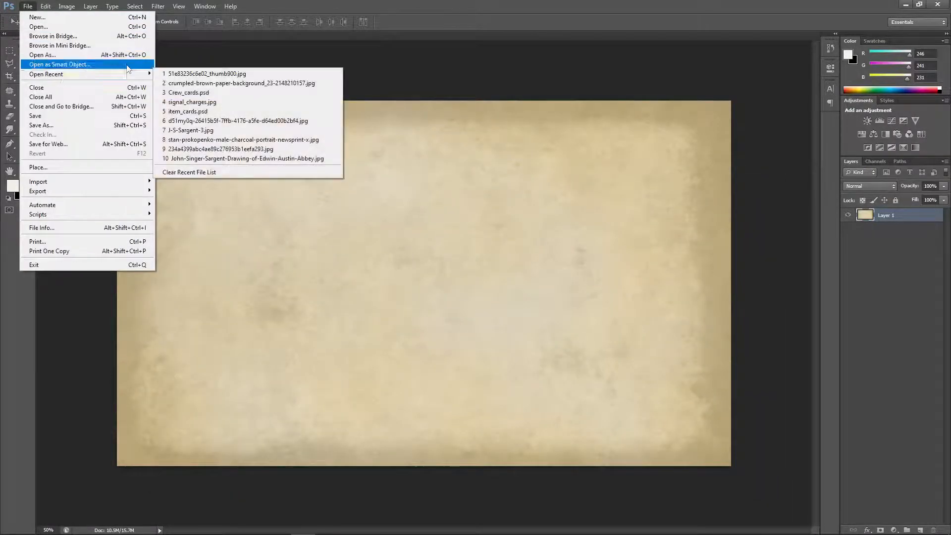
pyautogui.moveTo(122, 76)
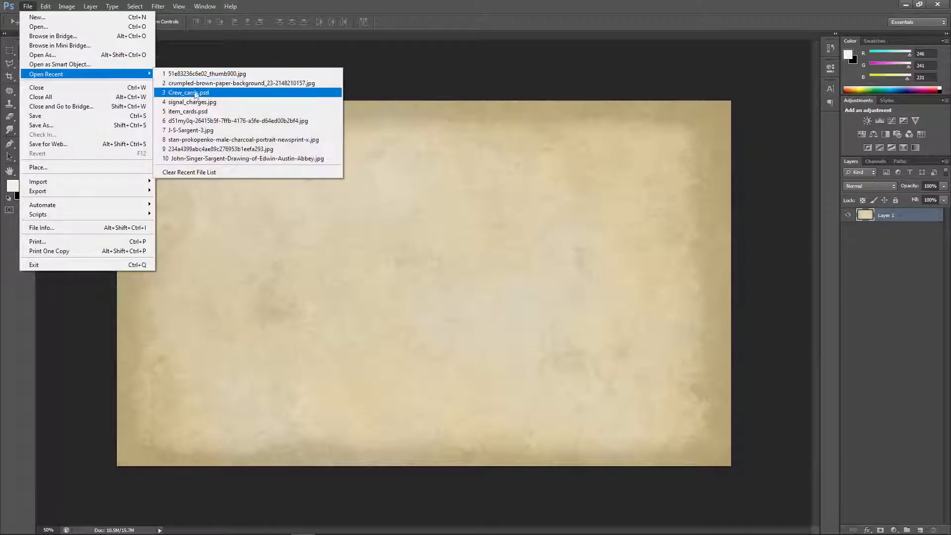
pyautogui.click(188, 92)
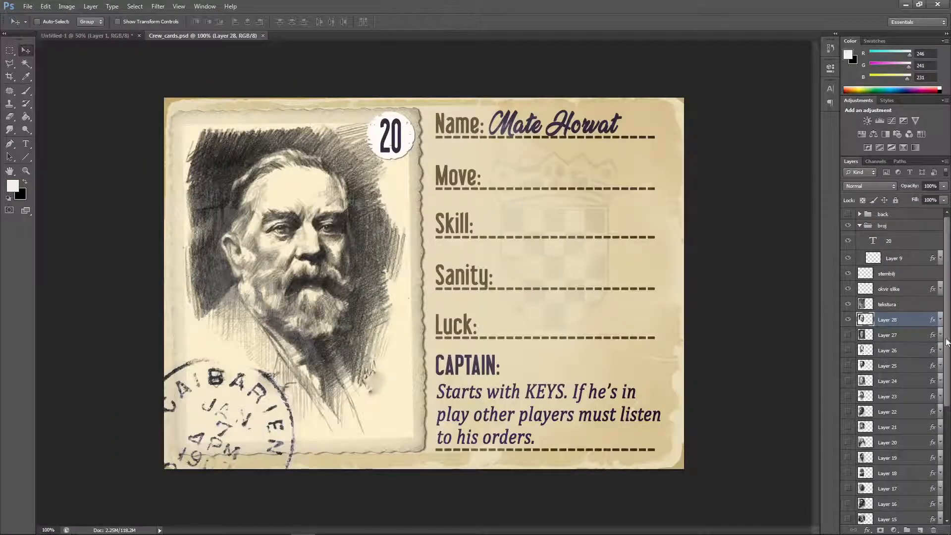
pyautogui.scroll(-5, 947, 342)
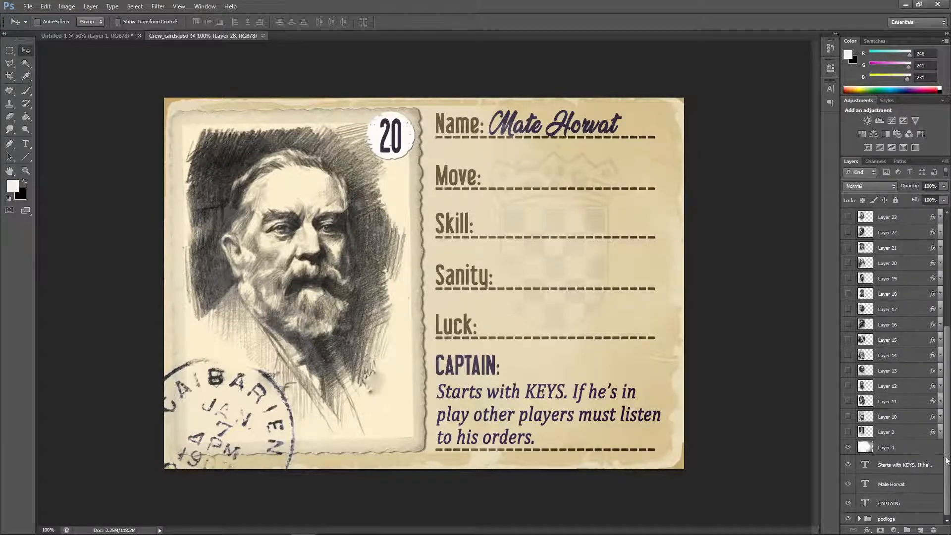
pyautogui.scroll(6, 928, 458)
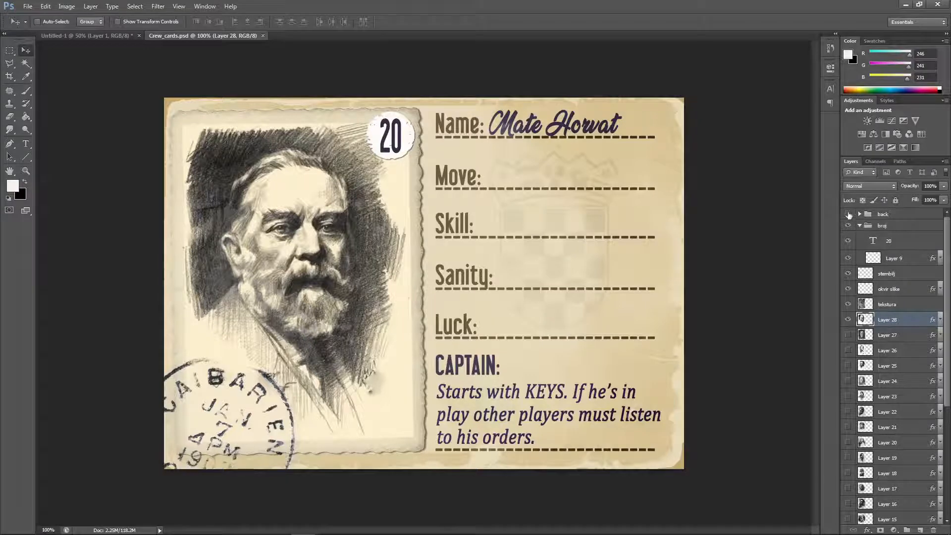
# Step: Check the back group and the okvir slike layer by toggling their visibility, and select okvir slike
pyautogui.click(848, 215)
pyautogui.click(848, 215)
pyautogui.click(848, 289)
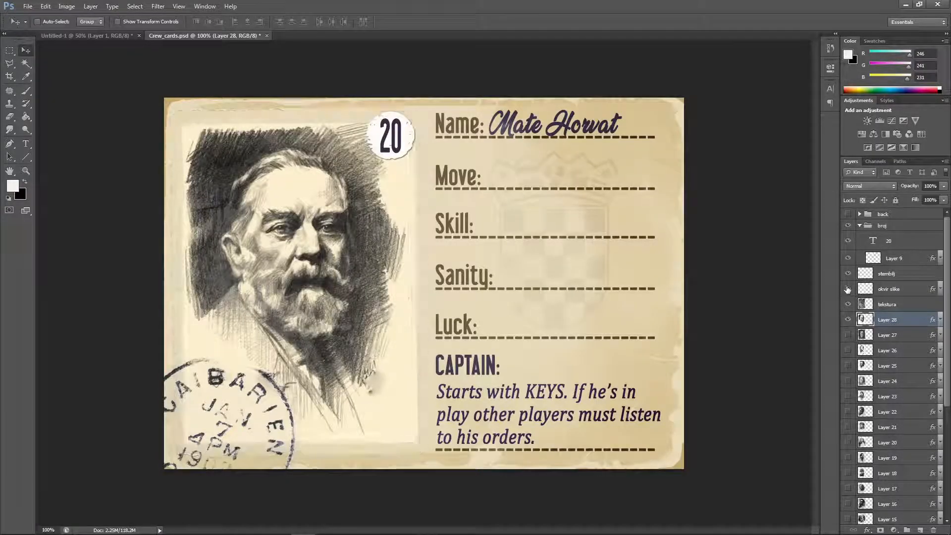
pyautogui.click(848, 289)
pyautogui.click(897, 292)
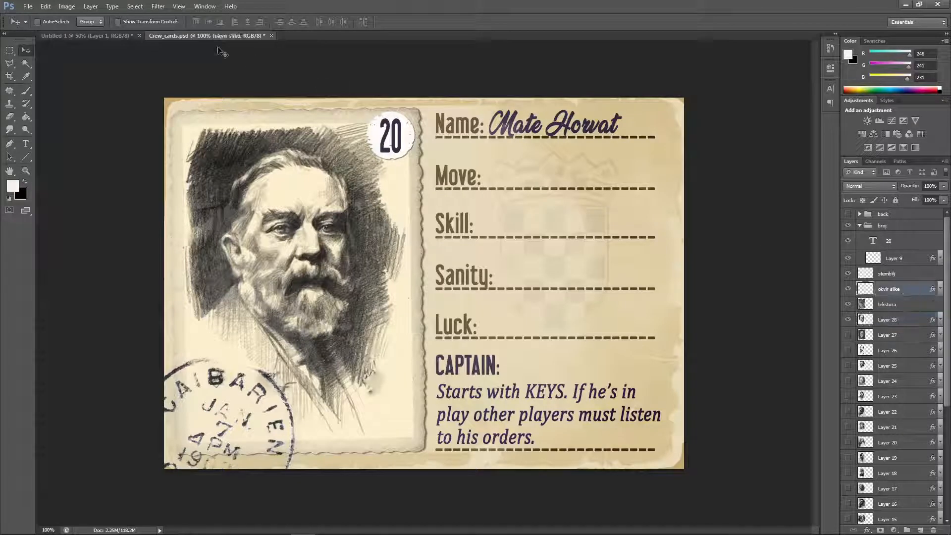
# Step: Float Crew_cards.psd, copy its okvir slike frame layer onto the parchment document, and close Crew_cards.psd without saving
pyautogui.moveTo(206, 36); pyautogui.dragTo(320, 72)
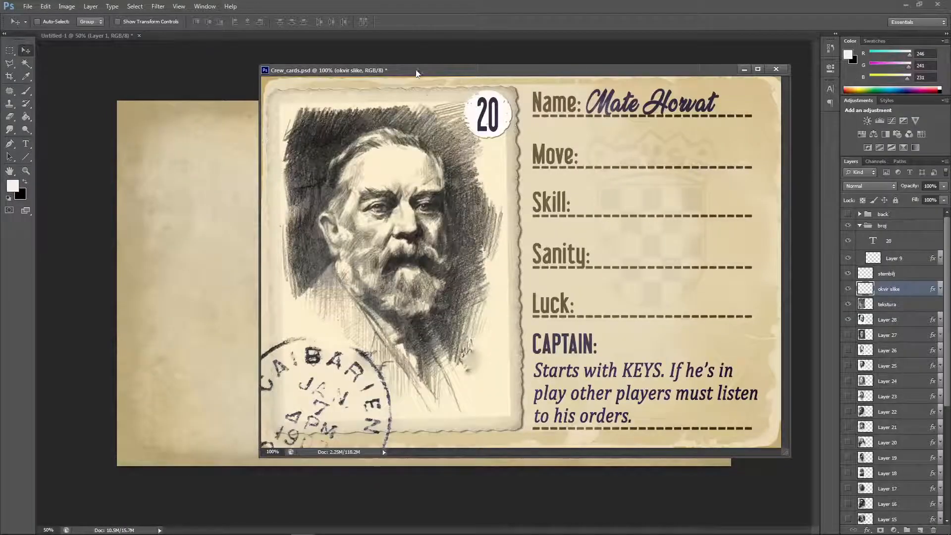
pyautogui.moveTo(416, 73); pyautogui.dragTo(441, 108)
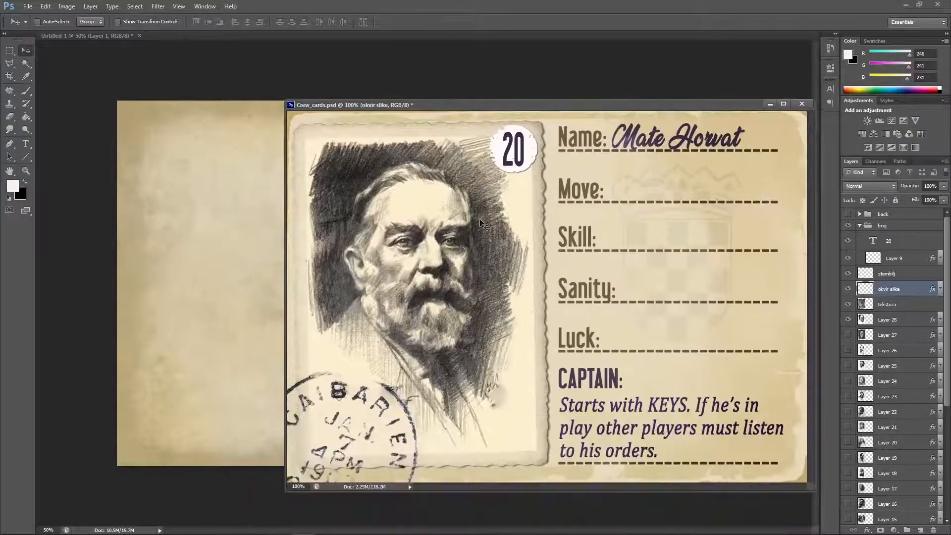
pyautogui.moveTo(890, 292); pyautogui.dragTo(218, 314)
pyautogui.click(802, 104)
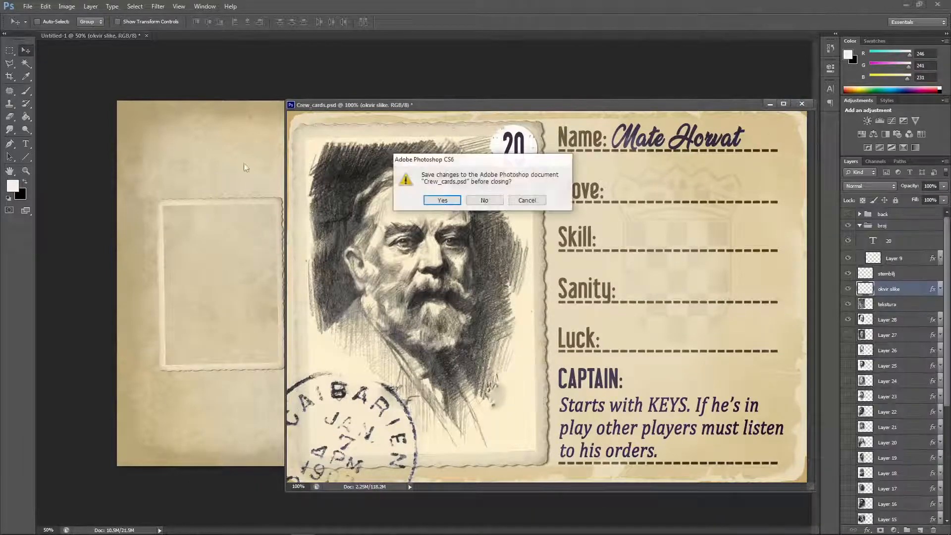
pyautogui.click(498, 204)
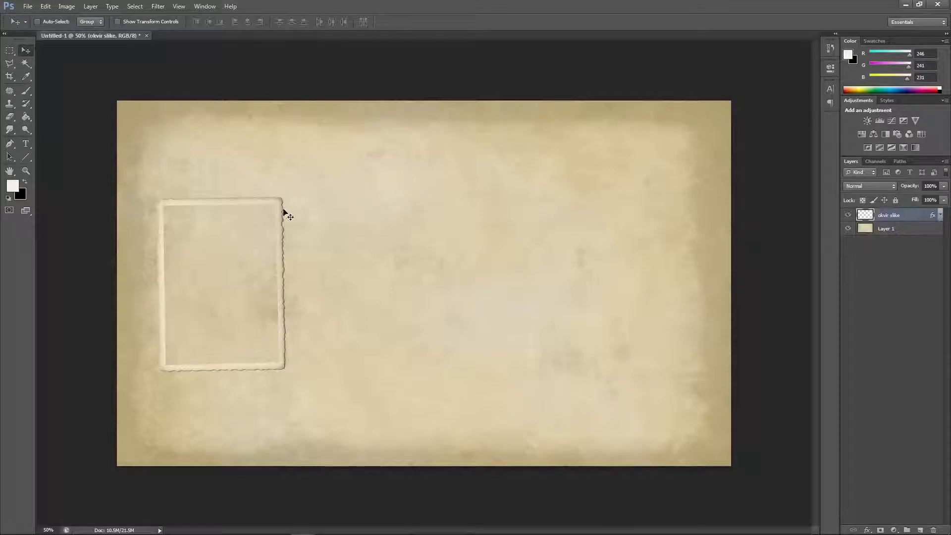
# Step: Scale the okvir slike frame to about 166%, move it to about X 460 px, Y 698 px, and apply the transformation
pyautogui.click(45, 6)
pyautogui.moveTo(123, 199)
pyautogui.click(248, 211)
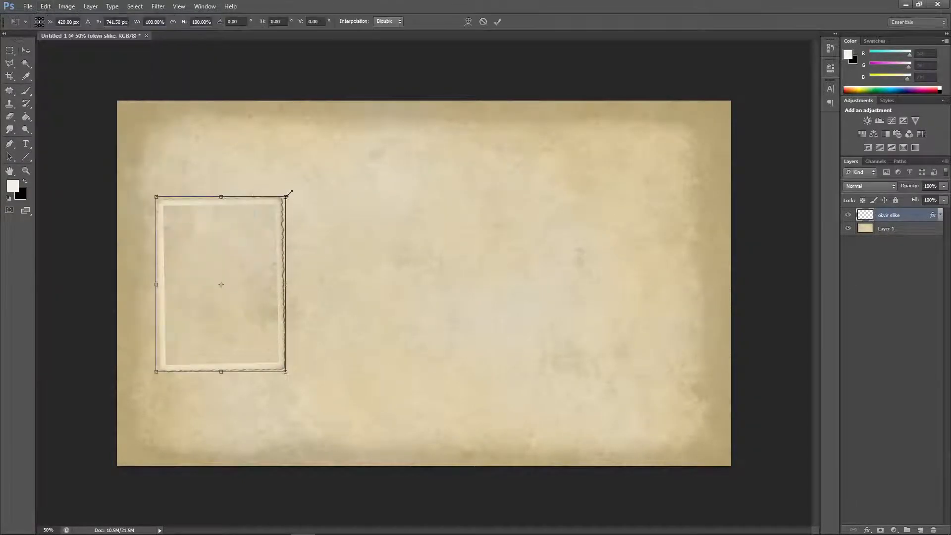
pyautogui.moveTo(287, 197); pyautogui.dragTo(331, 140)
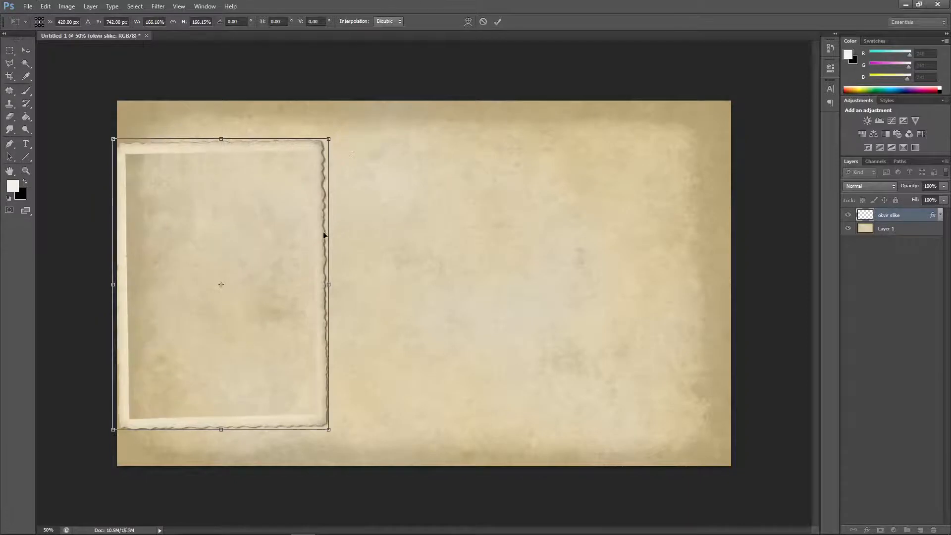
pyautogui.moveTo(314, 236); pyautogui.dragTo(323, 225)
pyautogui.click(25, 50)
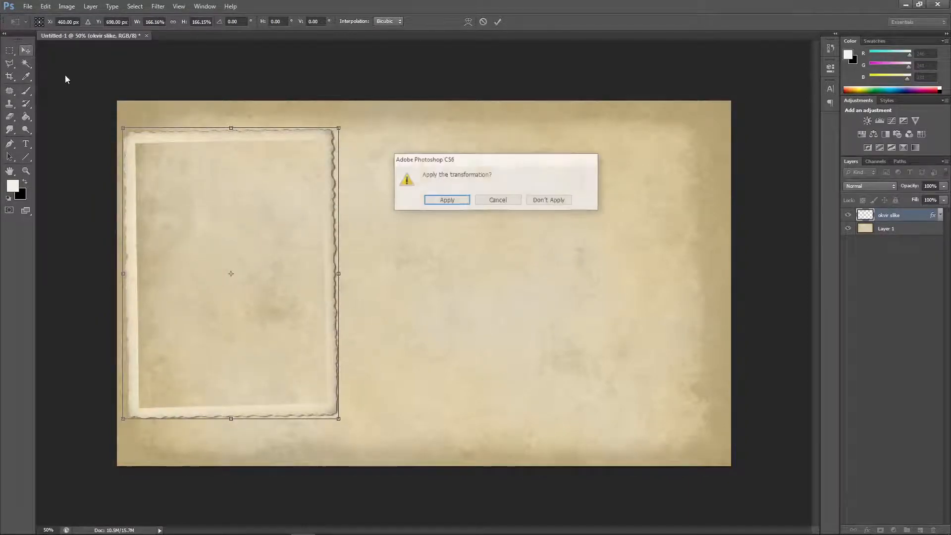
pyautogui.click(443, 198)
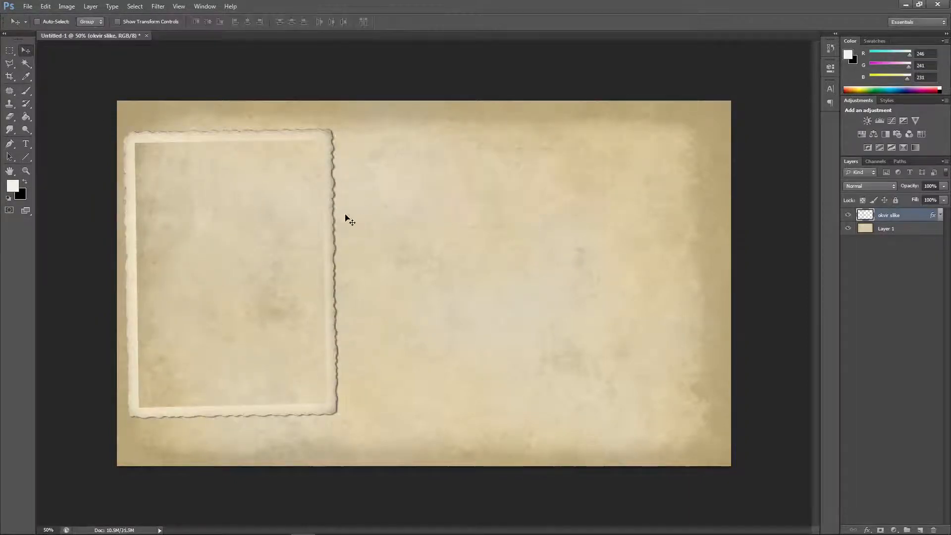
# Step: Apply the Sharpen More filter to the enlarged okvir slike frame
pyautogui.hotkey('ctrl', '1')
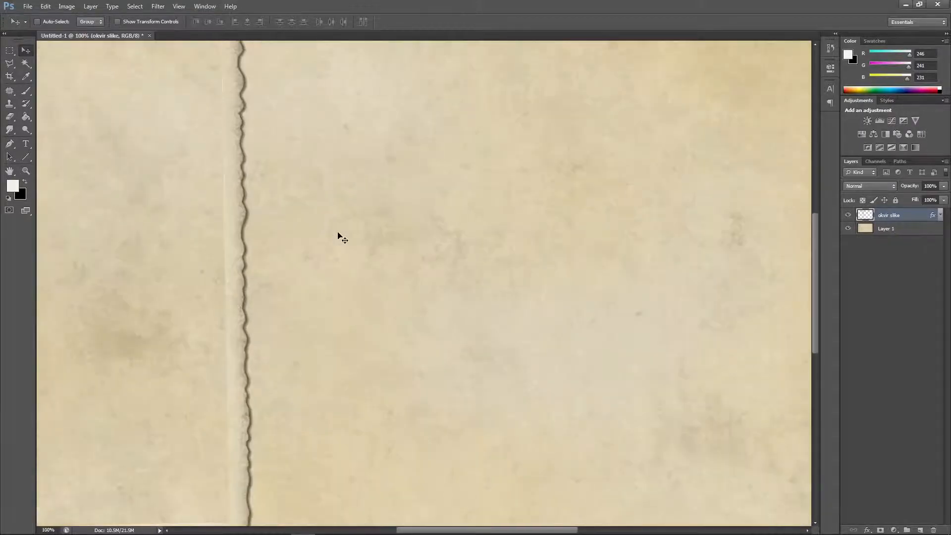
pyautogui.hotkey('ctrl', '-')
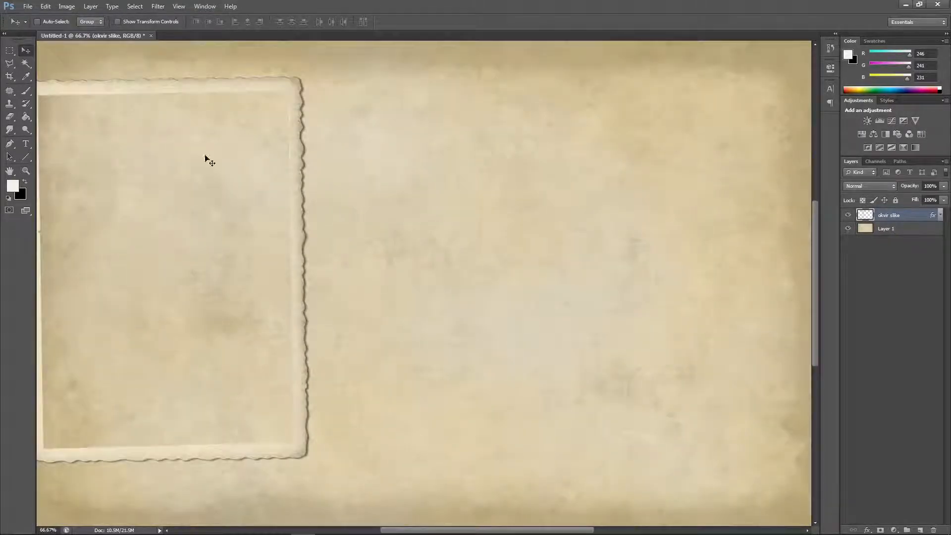
pyautogui.click(159, 7)
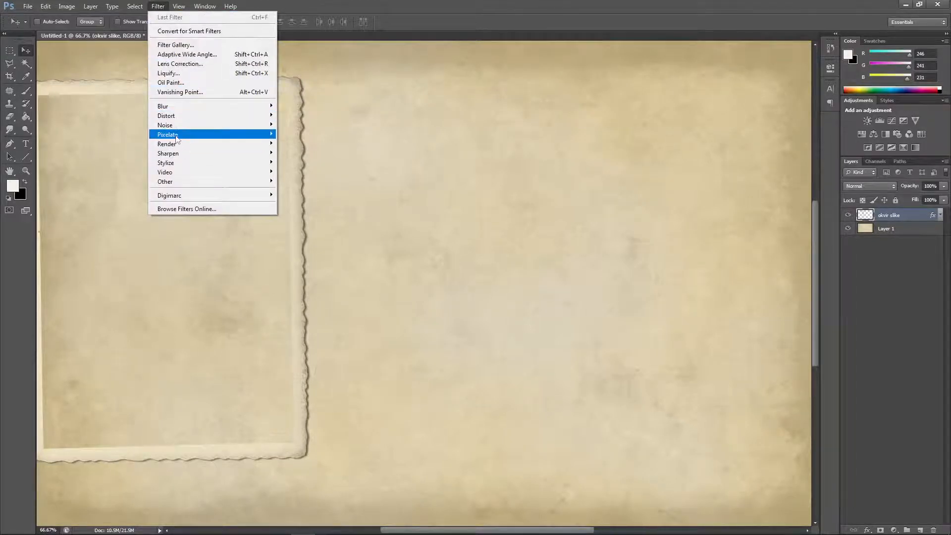
pyautogui.moveTo(169, 144)
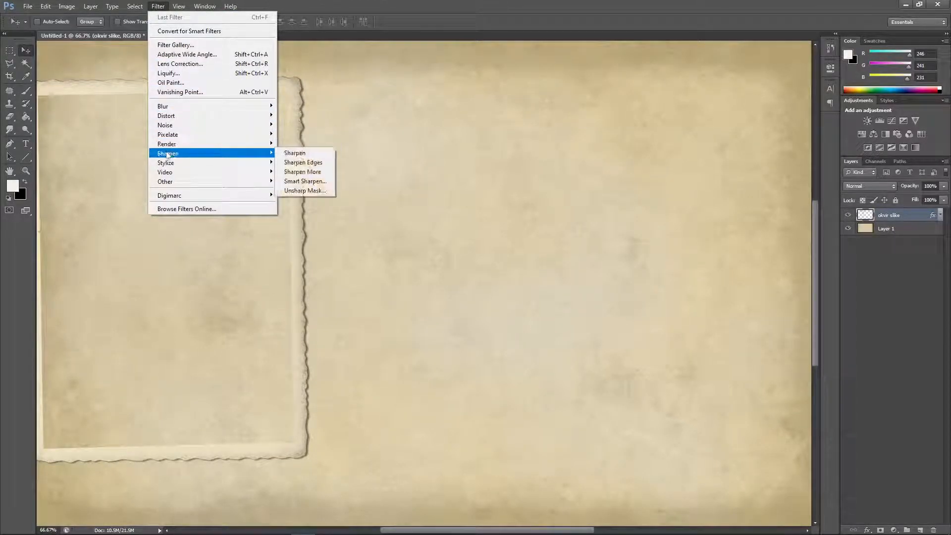
pyautogui.click(311, 172)
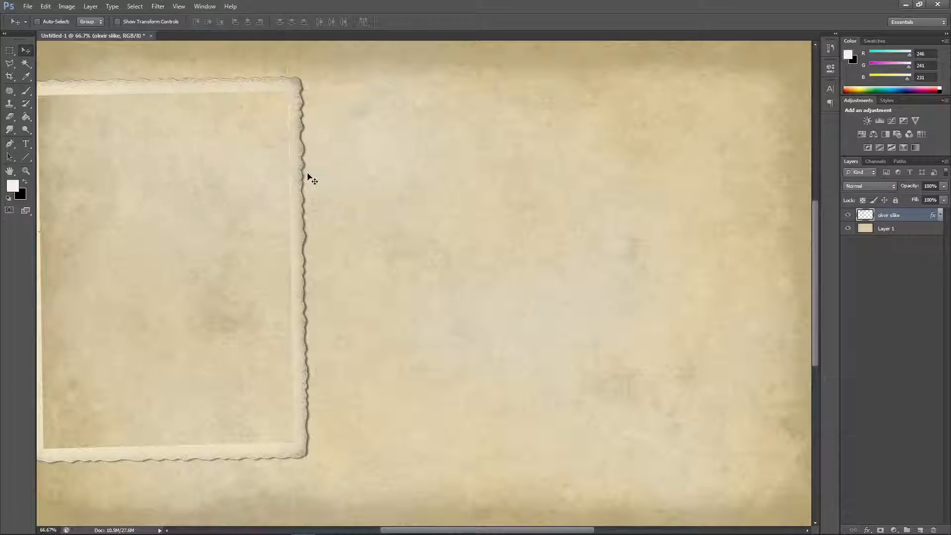
pyautogui.hotkey('ctrl', '-')
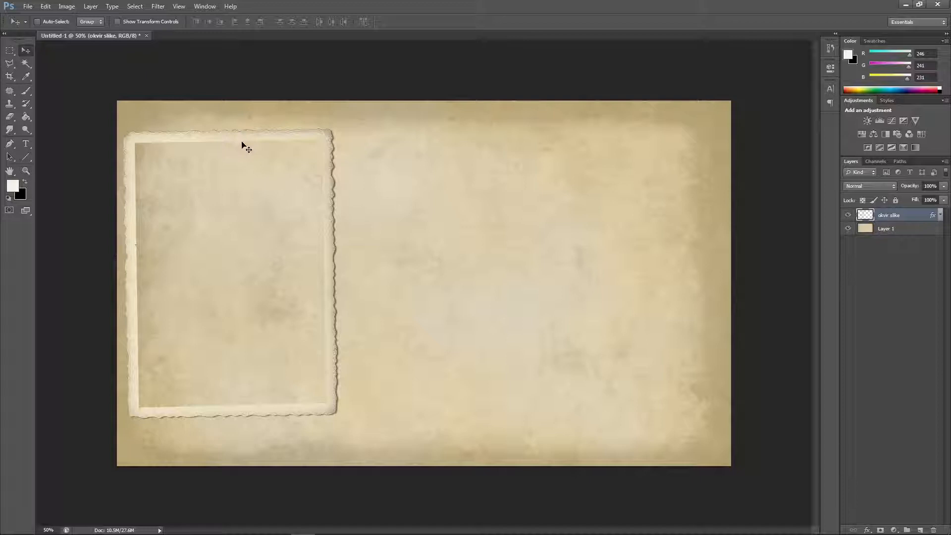
# Step: Scale the okvir slike frame to about 106% wide and 105% high, apply it, and shift the frame slightly up and left
pyautogui.click(46, 6)
pyautogui.moveTo(69, 203)
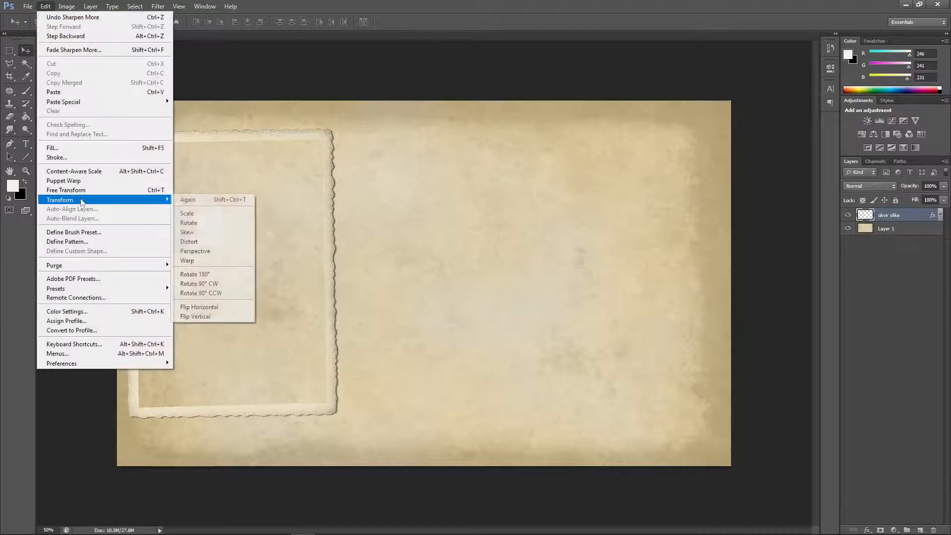
pyautogui.click(188, 213)
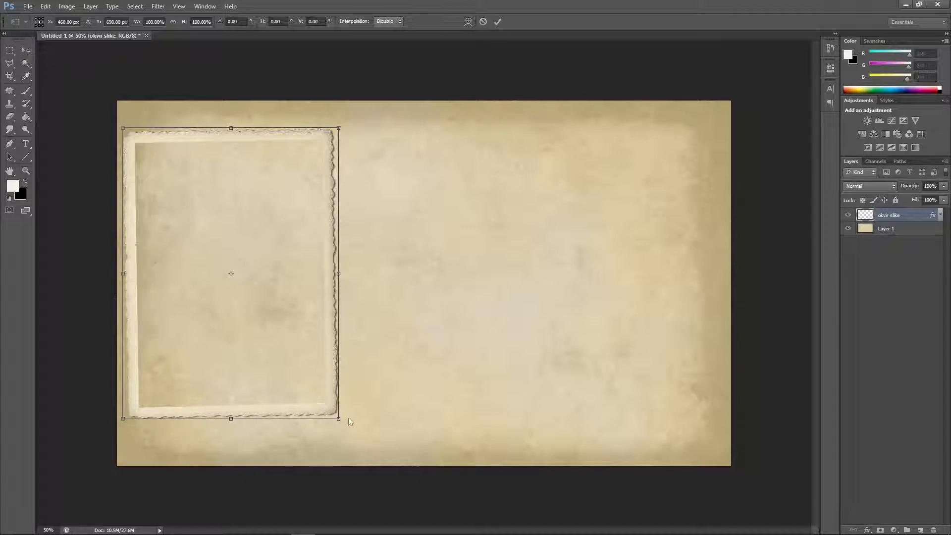
pyautogui.moveTo(340, 420); pyautogui.dragTo(354, 437)
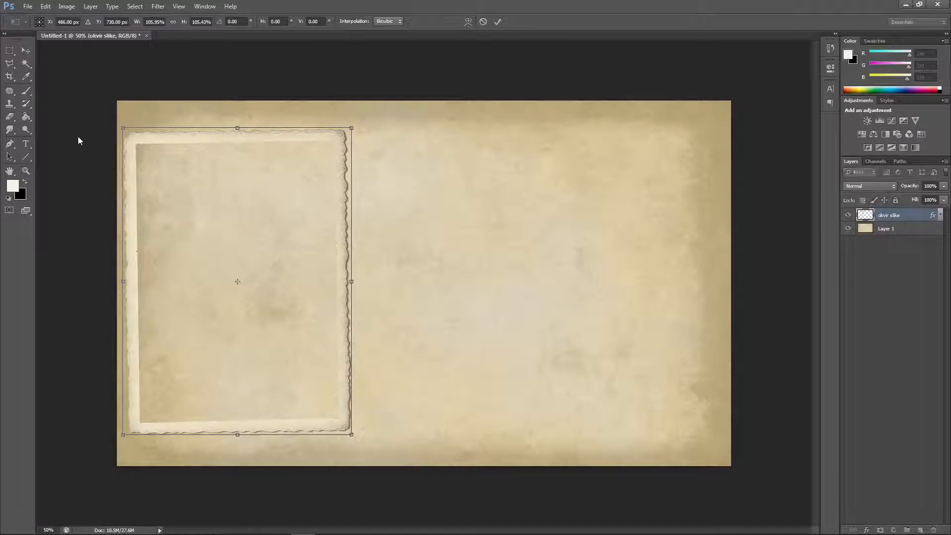
pyautogui.click(26, 51)
pyautogui.click(431, 201)
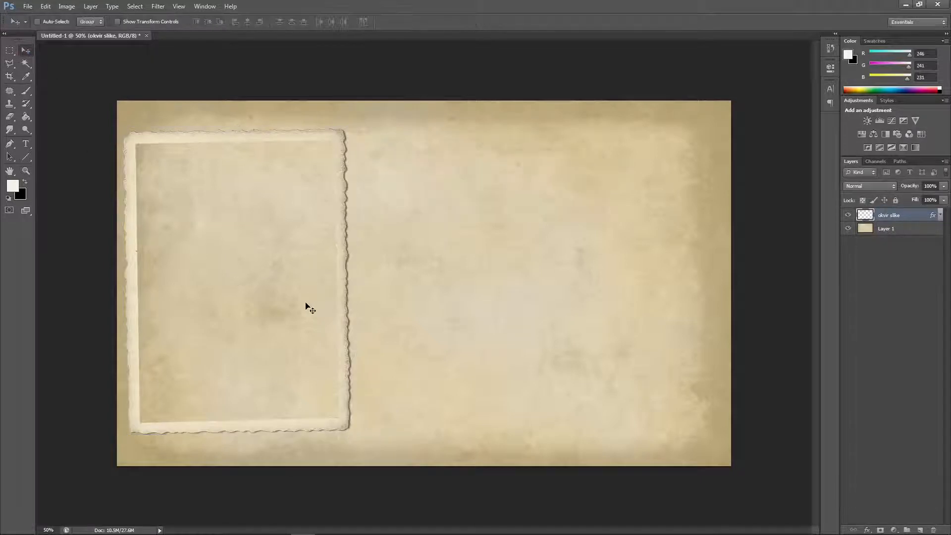
pyautogui.moveTo(307, 307); pyautogui.dragTo(289, 309)
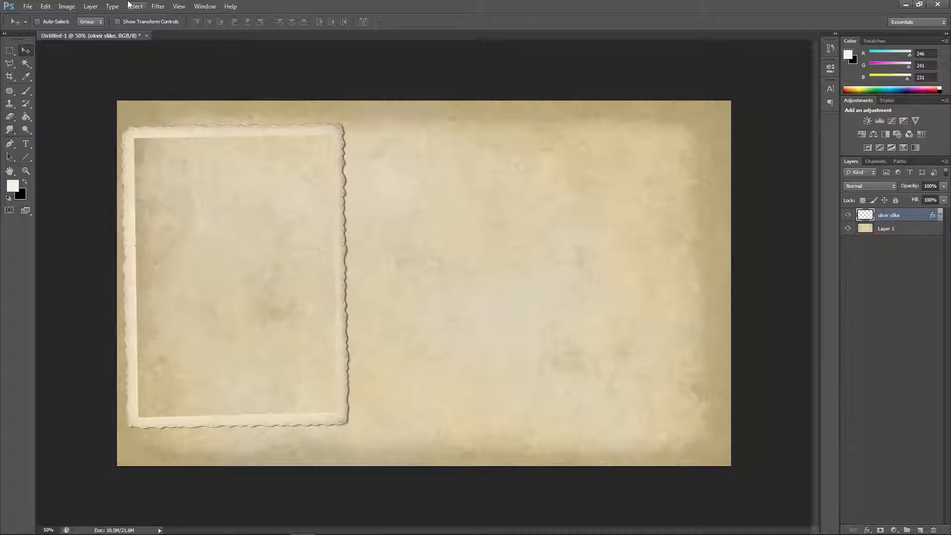
# Step: Open Screamer.jpg from the Likovi folder inside Board Games > Mare Istra
pyautogui.click(27, 6)
pyautogui.click(39, 23)
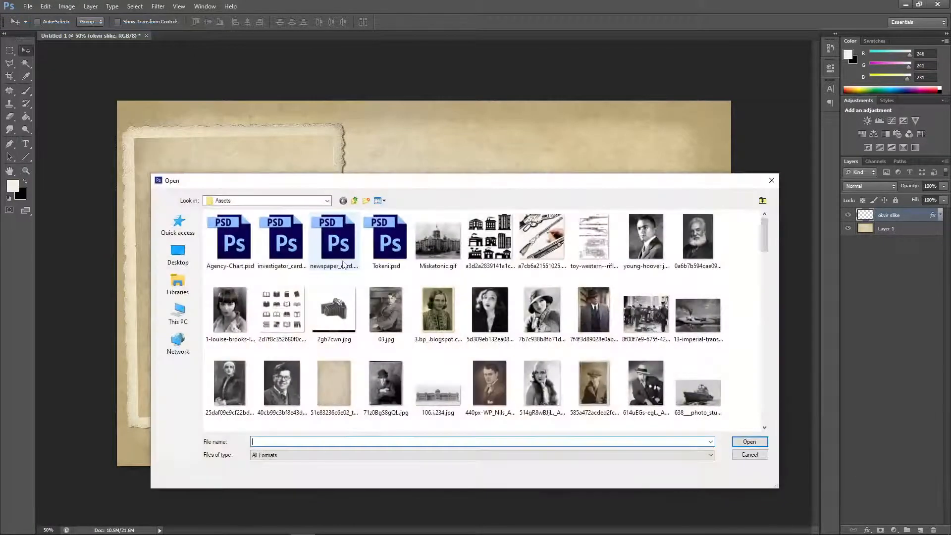
pyautogui.moveTo(763, 242)
pyautogui.mouseDown()
pyautogui.moveTo(761, 270)
pyautogui.moveTo(763, 233)
pyautogui.mouseUp()
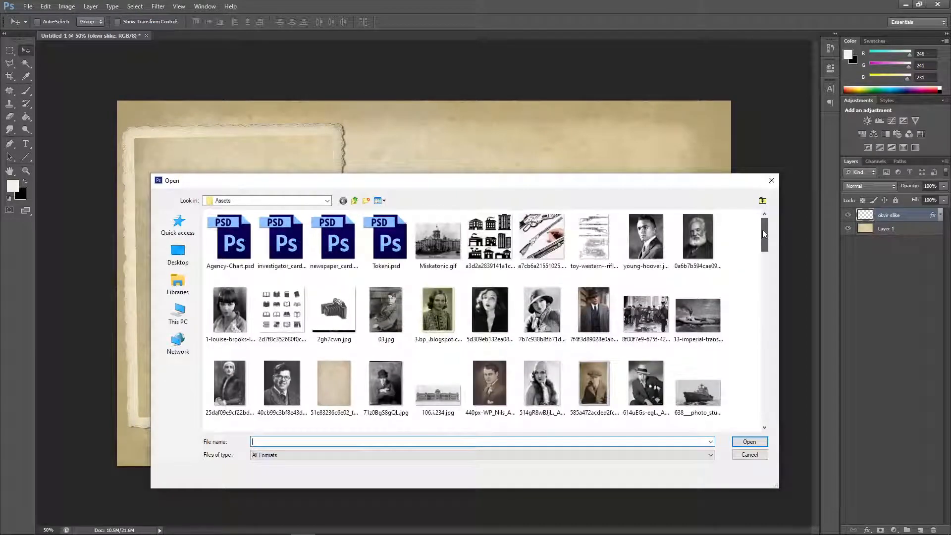
pyautogui.click(355, 201)
pyautogui.click(355, 201)
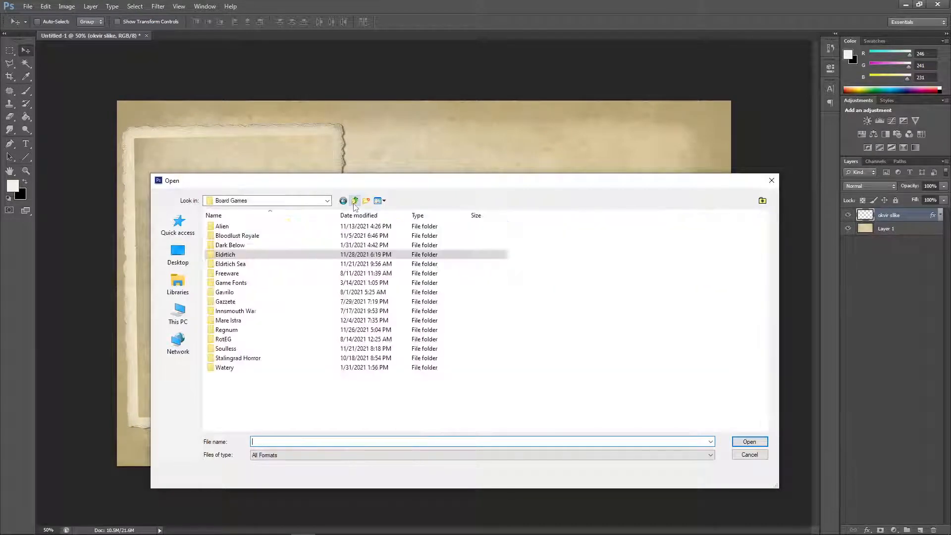
pyautogui.click(227, 321)
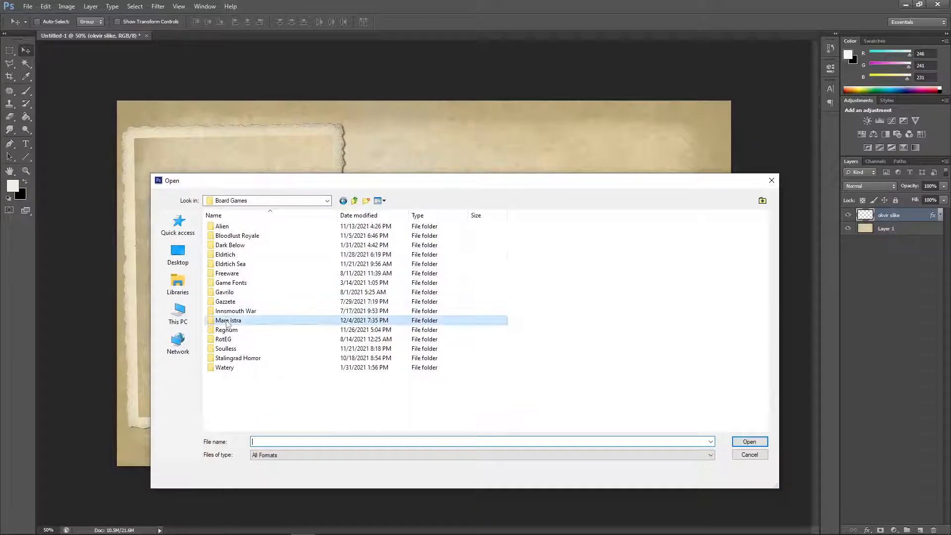
pyautogui.doubleClick(227, 321)
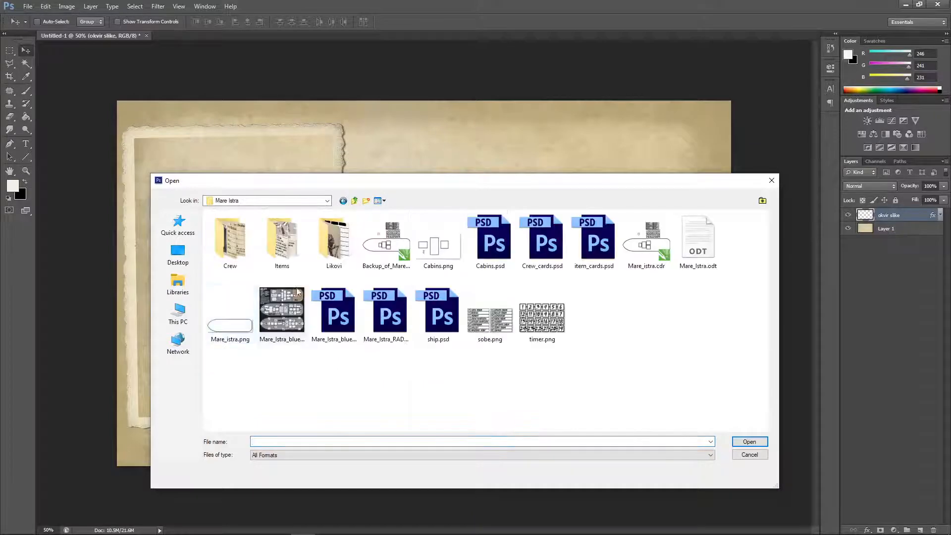
pyautogui.doubleClick(348, 248)
pyautogui.click(703, 235)
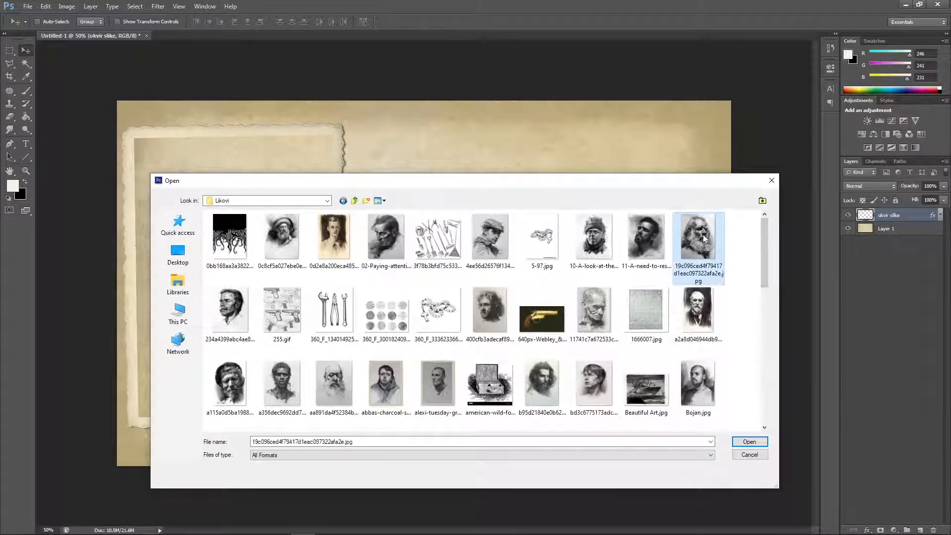
pyautogui.scroll(-10, 703, 234)
pyautogui.click(703, 238)
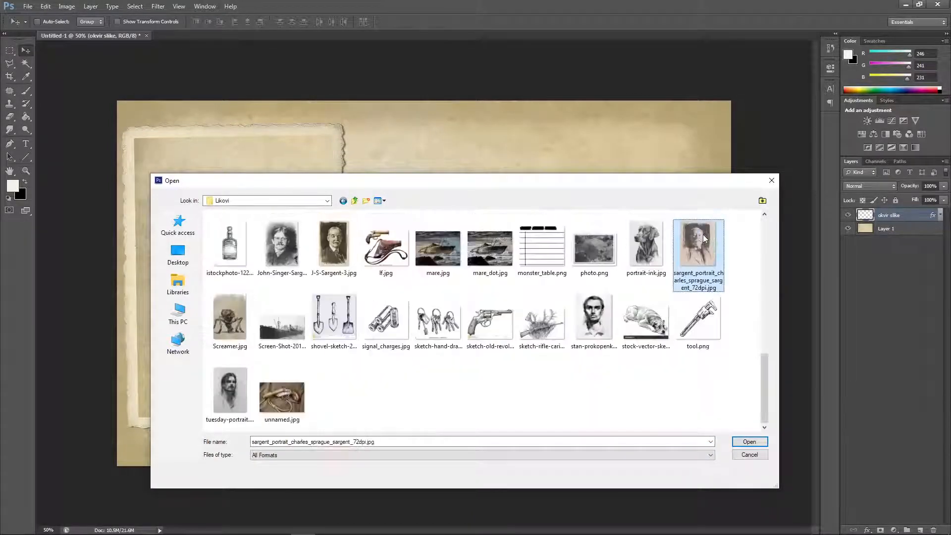
pyautogui.click(242, 324)
pyautogui.click(748, 441)
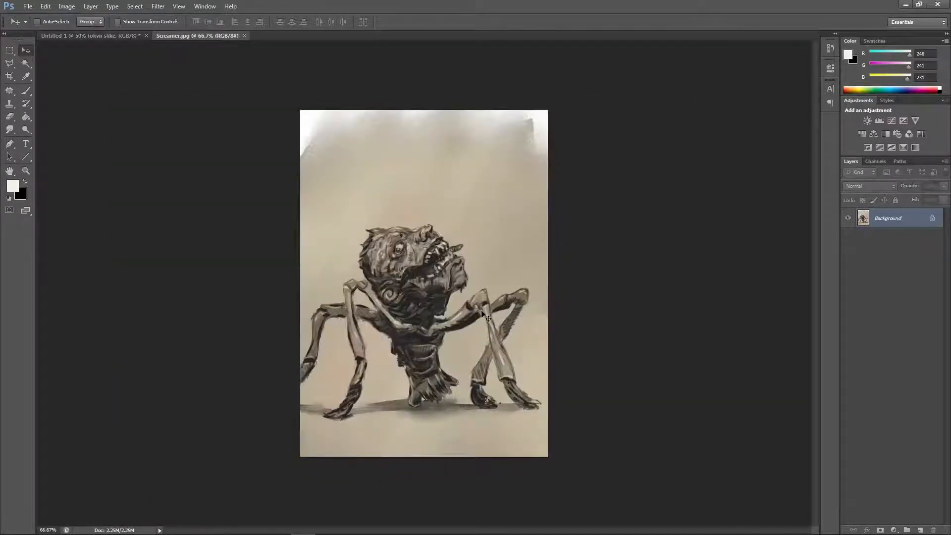
# Step: Copy the Screamer.jpg picture into the parchment document, closing the source file, and position it inside the frame opening
pyautogui.click(245, 35)
pyautogui.hotkey('ctrl', 'v')
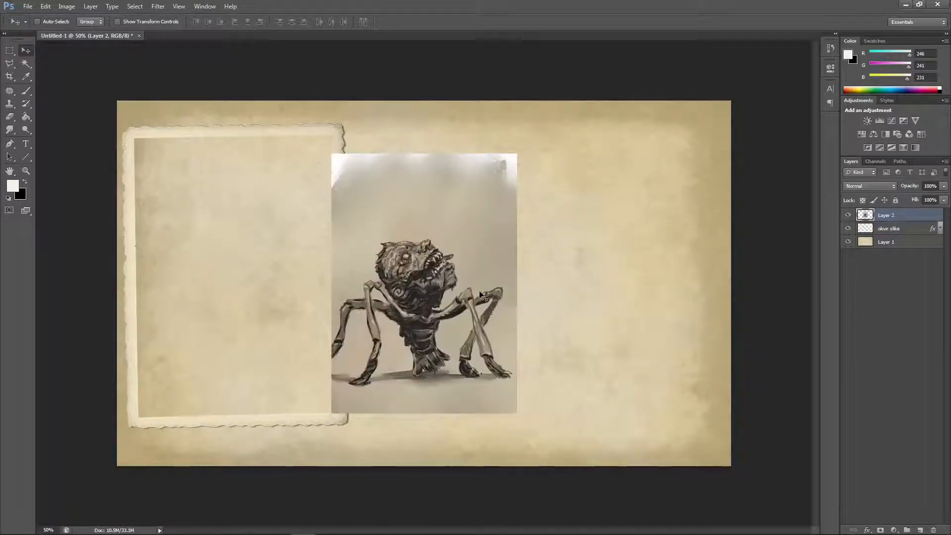
pyautogui.moveTo(483, 297); pyautogui.dragTo(287, 288)
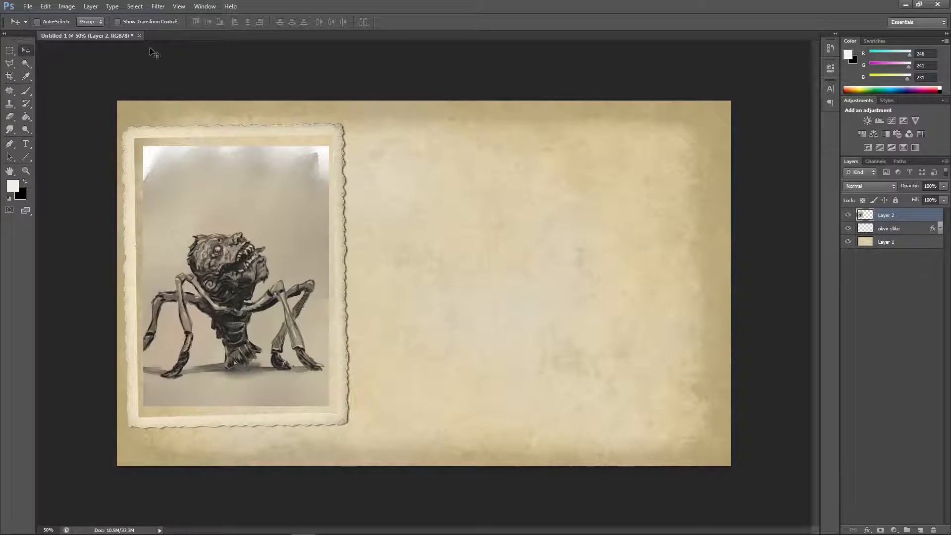
# Step: Scale the creature picture to about 109% to fill the frame opening and place its layer beneath okvir slike
pyautogui.click(45, 6)
pyautogui.moveTo(79, 200)
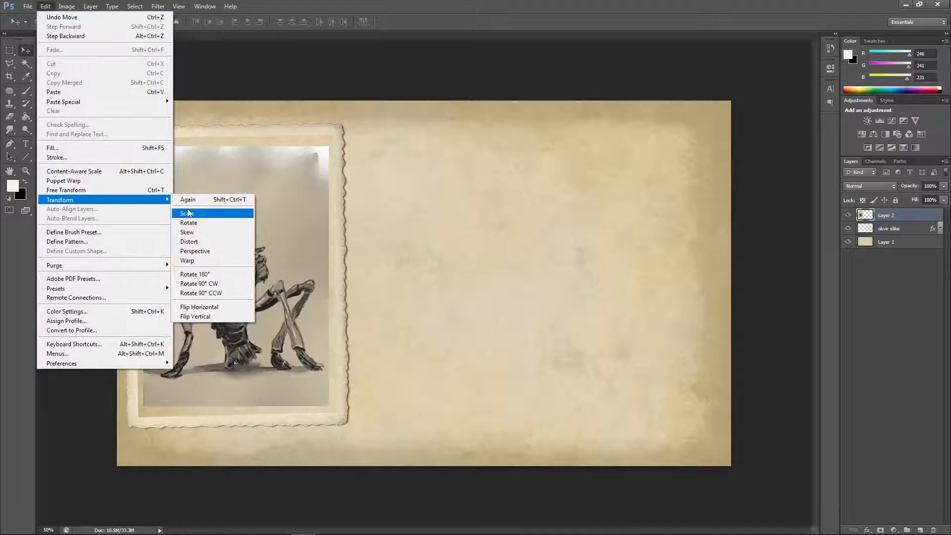
pyautogui.click(190, 210)
pyautogui.moveTo(328, 147); pyautogui.dragTo(340, 137)
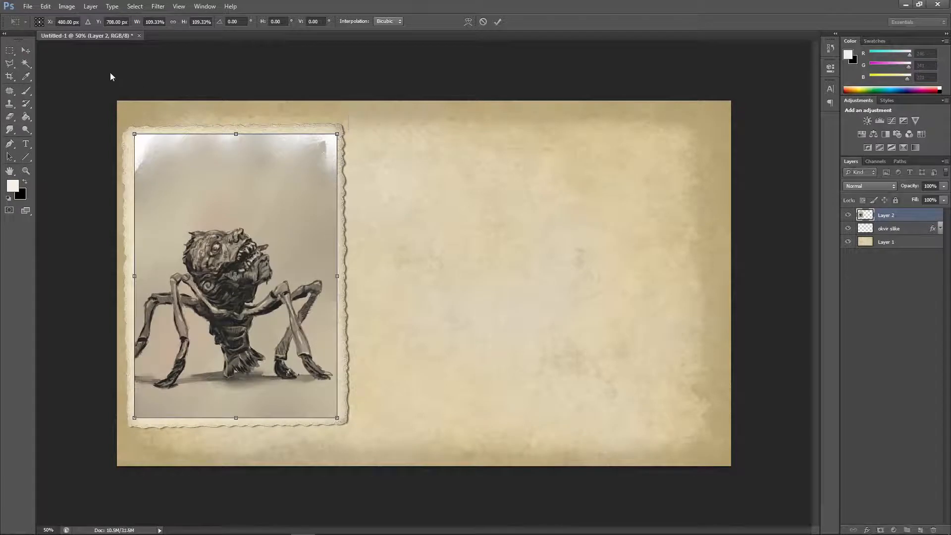
pyautogui.click(26, 50)
pyautogui.click(428, 201)
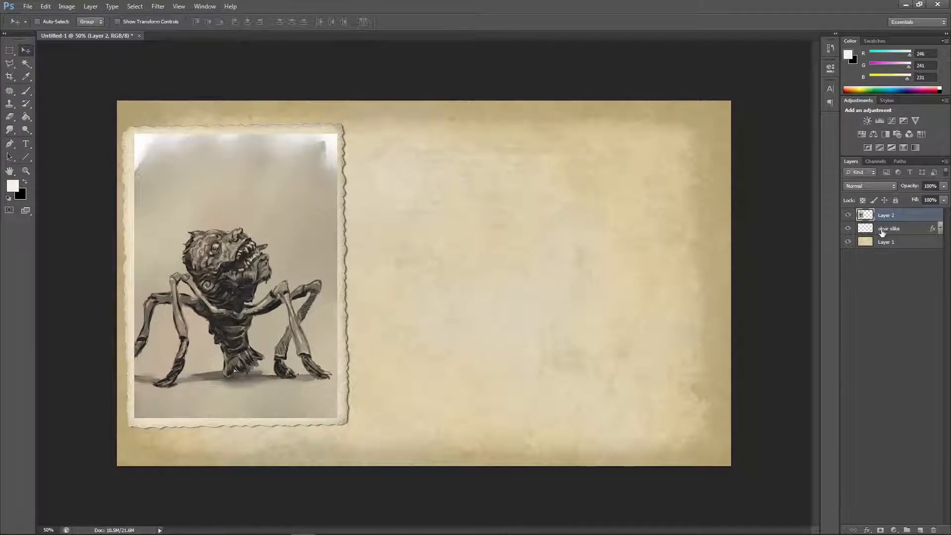
pyautogui.moveTo(886, 216); pyautogui.dragTo(857, 240)
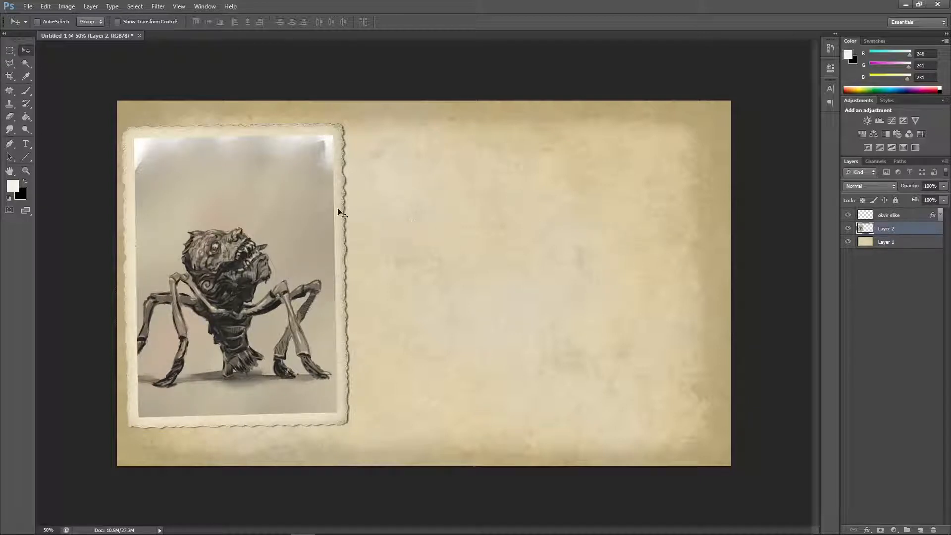
# Step: Rotate the creature picture by about -1.4° to match the tilt of the frame and apply the transformation
pyautogui.click(40, 7)
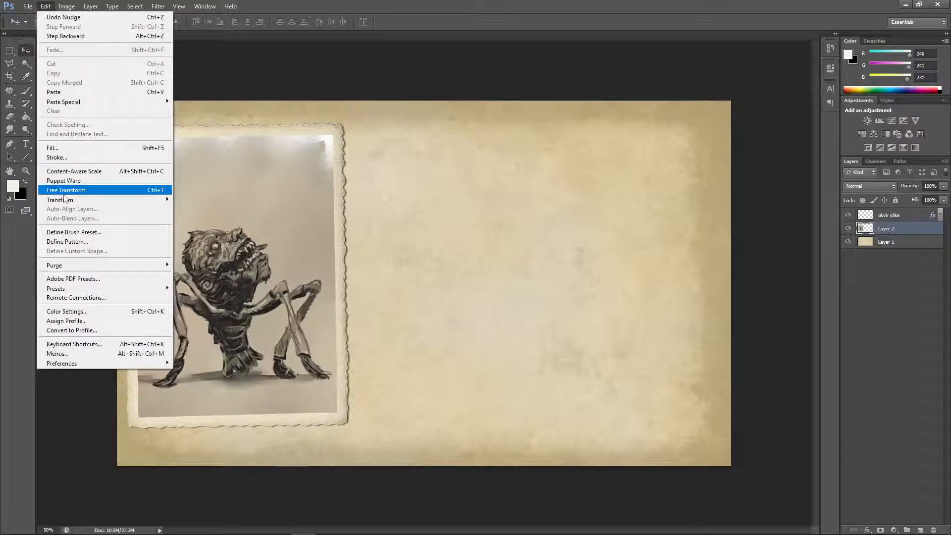
pyautogui.moveTo(65, 197)
pyautogui.click(212, 223)
pyautogui.moveTo(361, 430); pyautogui.dragTo(357, 420)
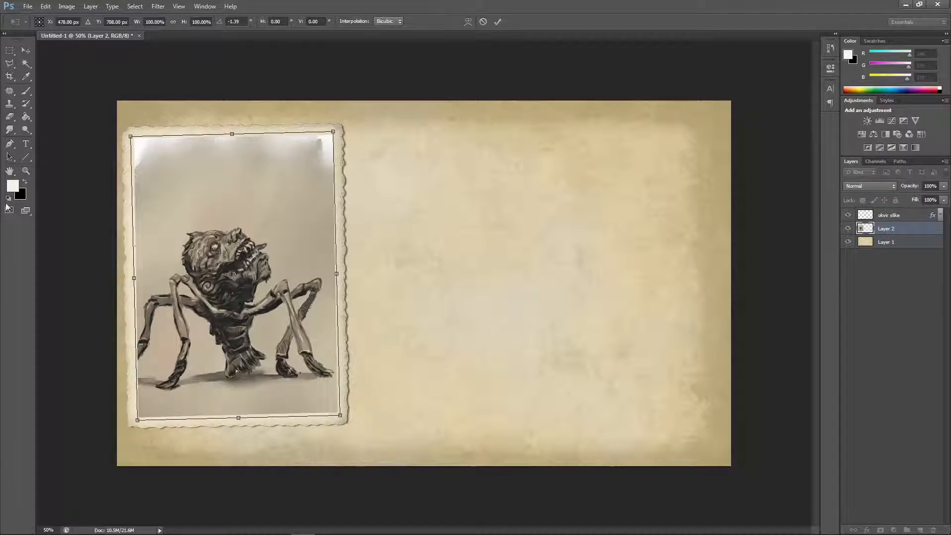
pyautogui.click(26, 50)
pyautogui.click(446, 200)
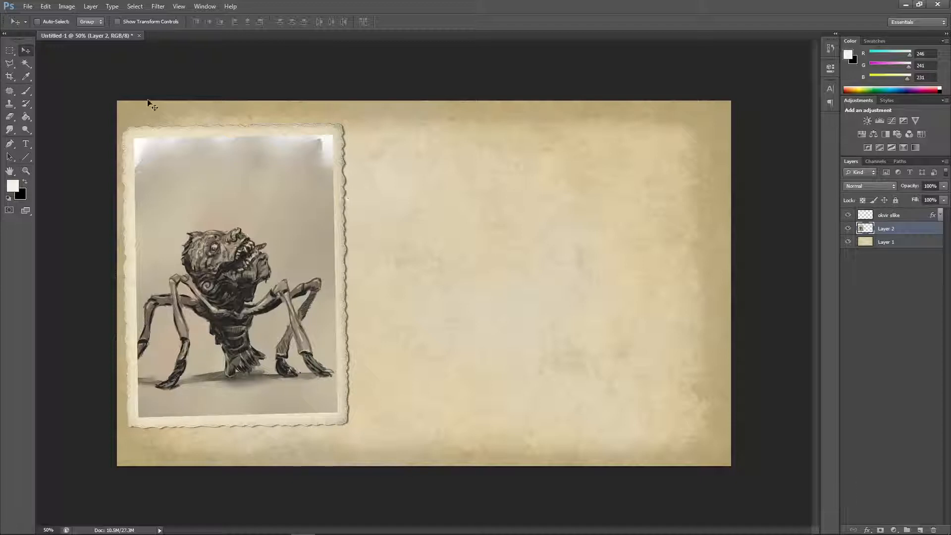
# Step: Desaturate the creature picture on Layer 2
pyautogui.click(66, 6)
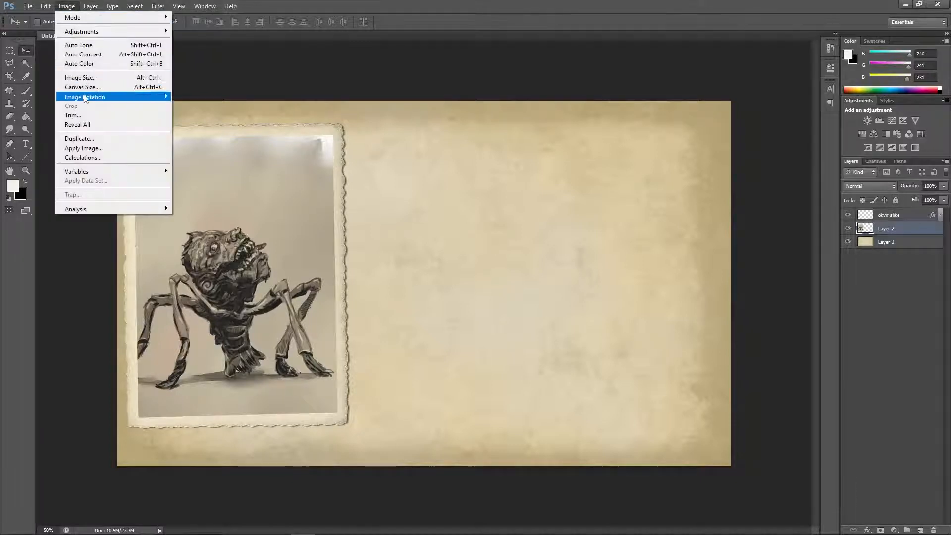
pyautogui.moveTo(131, 9)
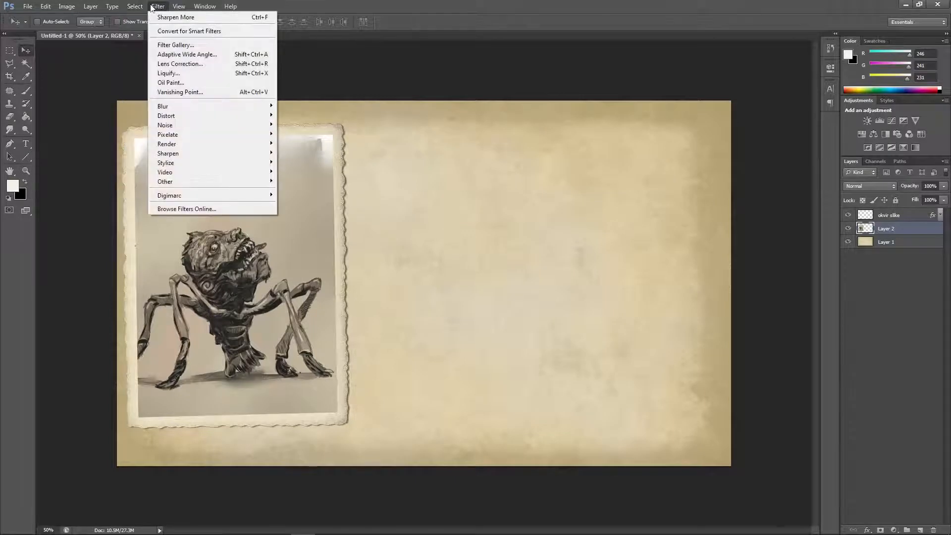
pyautogui.moveTo(91, 21)
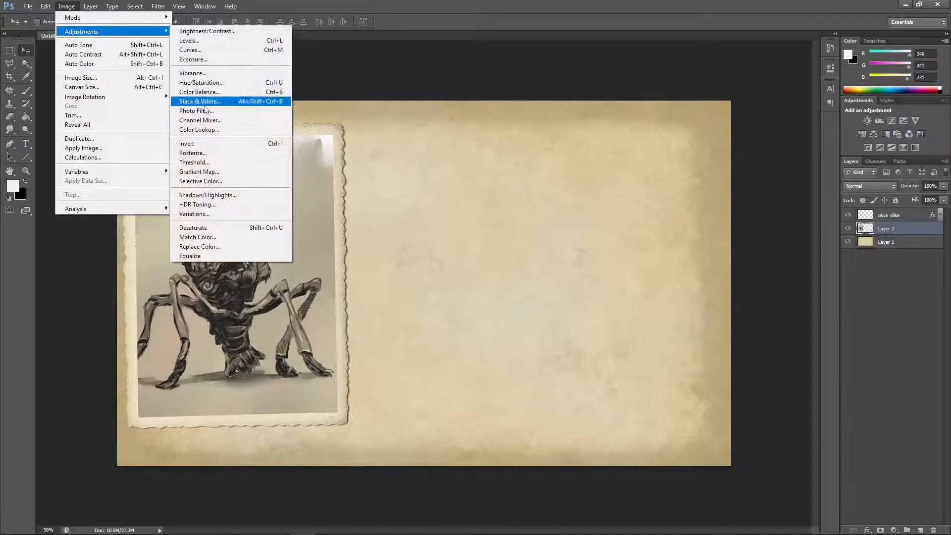
pyautogui.click(198, 228)
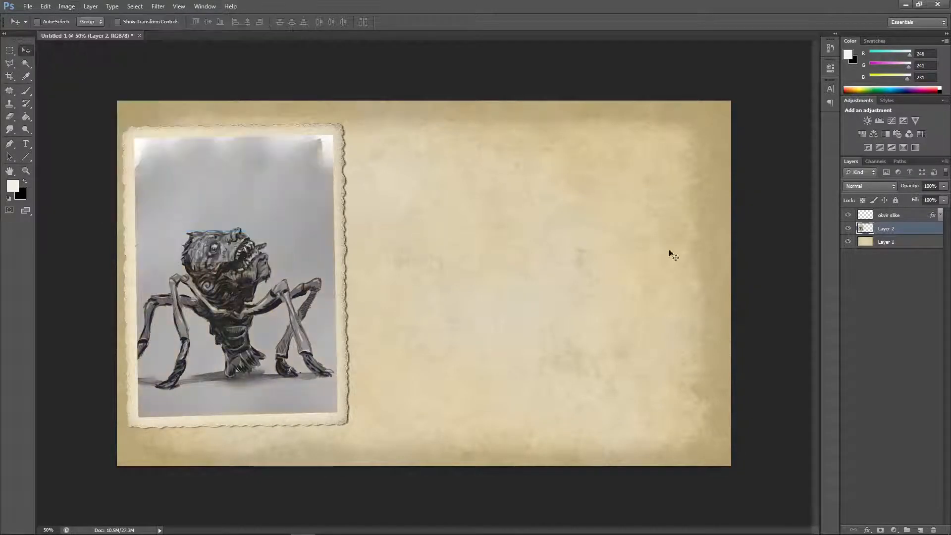
# Step: Add a Color Overlay layer style to Layer 2 with the Multiply blend mode
pyautogui.rightClick(896, 227)
pyautogui.click(912, 232)
pyautogui.click(155, 7)
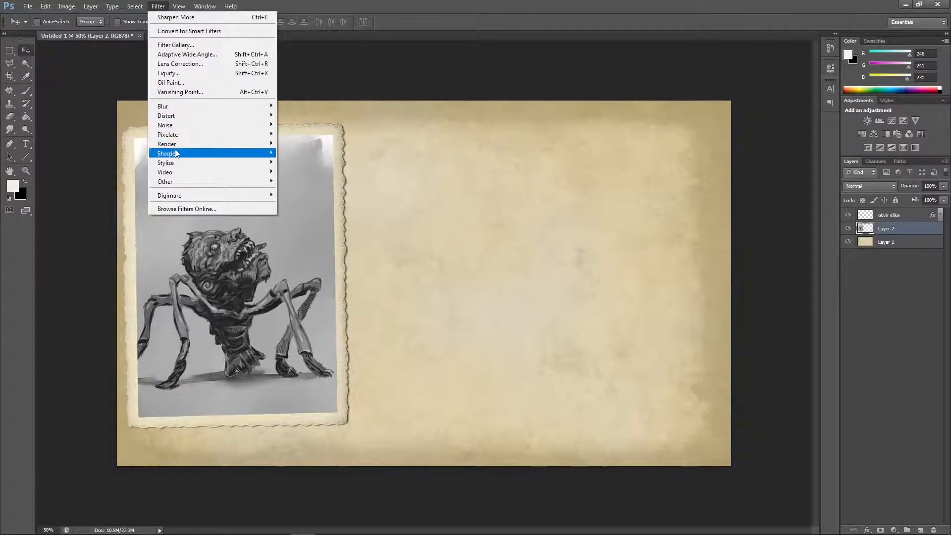
pyautogui.moveTo(90, 9)
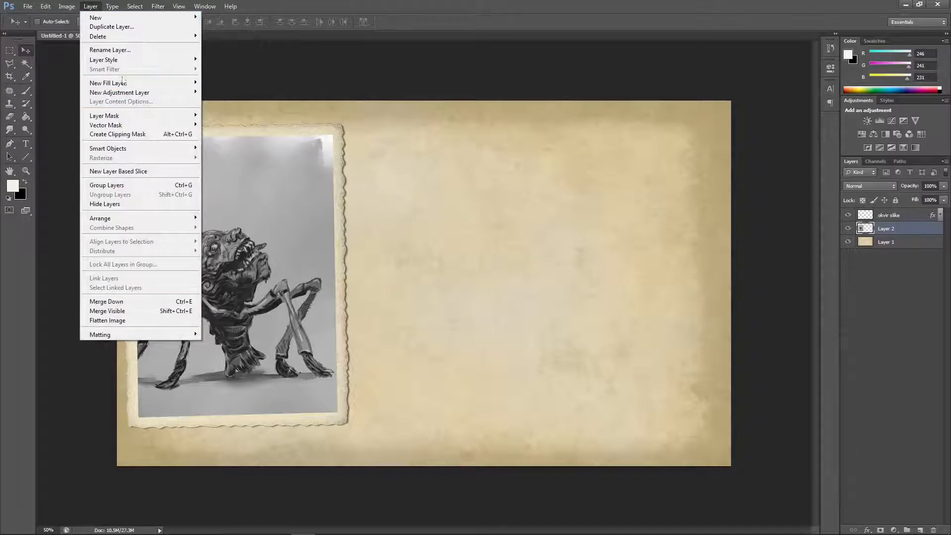
pyautogui.moveTo(129, 63)
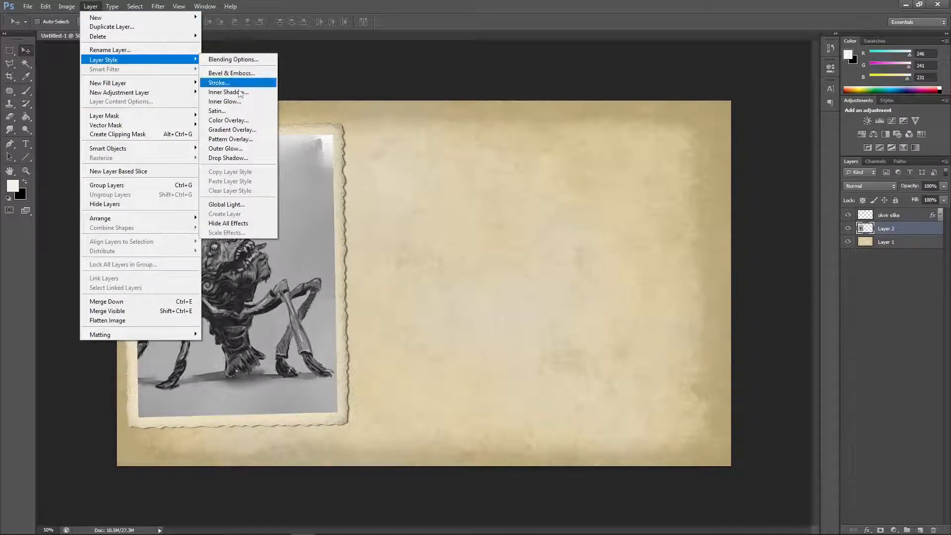
pyautogui.click(228, 120)
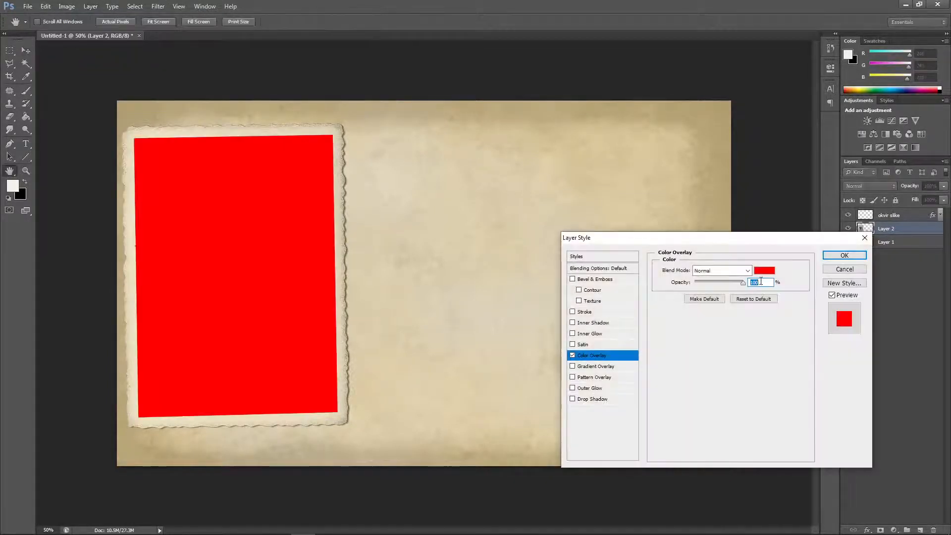
pyautogui.click(742, 272)
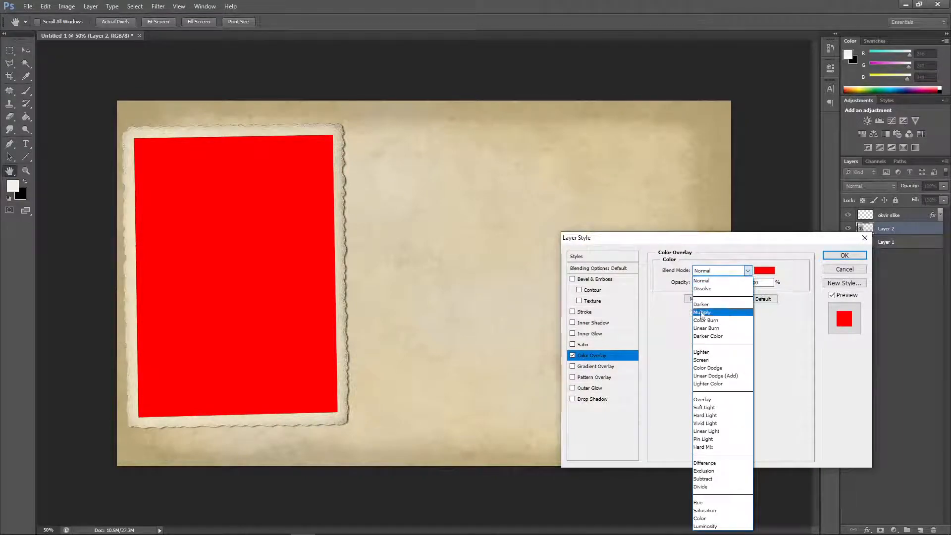
pyautogui.click(709, 312)
# Step: Try several cream and tan tones as the picture's overlay color, sampling the parchment and settling on beab81
pyautogui.click(760, 274)
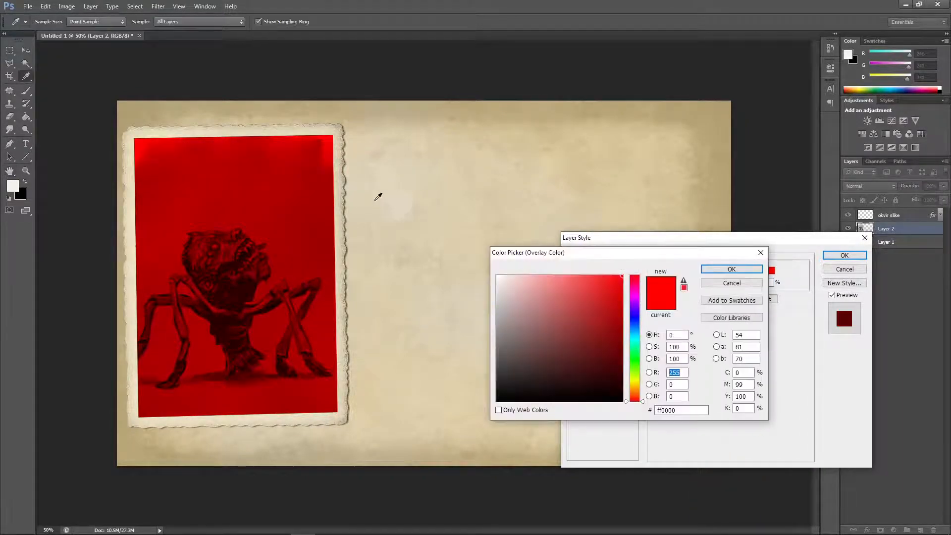
pyautogui.click(351, 223)
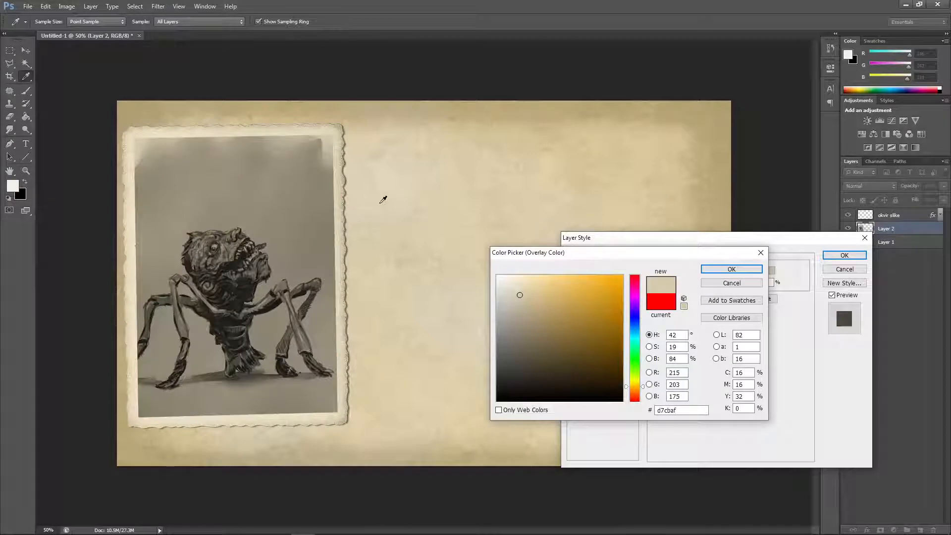
pyautogui.click(331, 131)
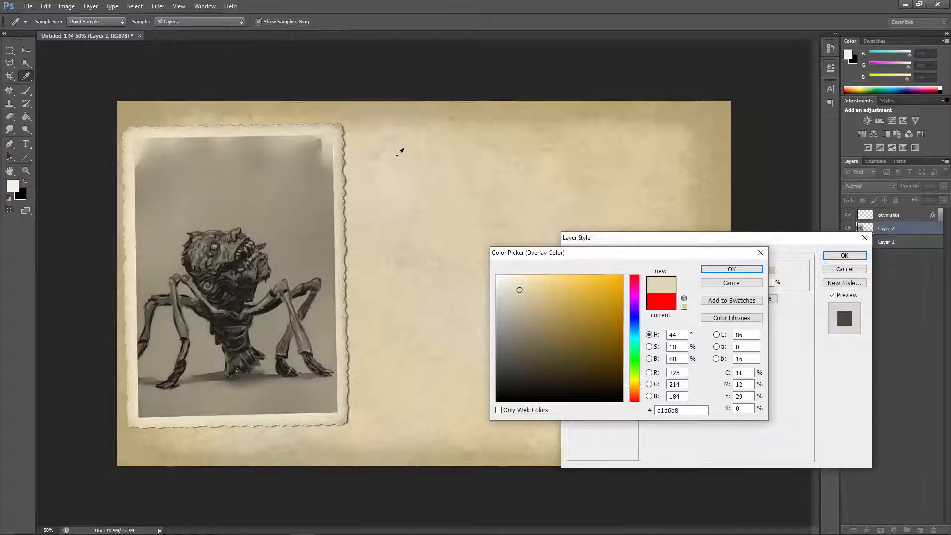
pyautogui.moveTo(518, 283); pyautogui.dragTo(521, 276)
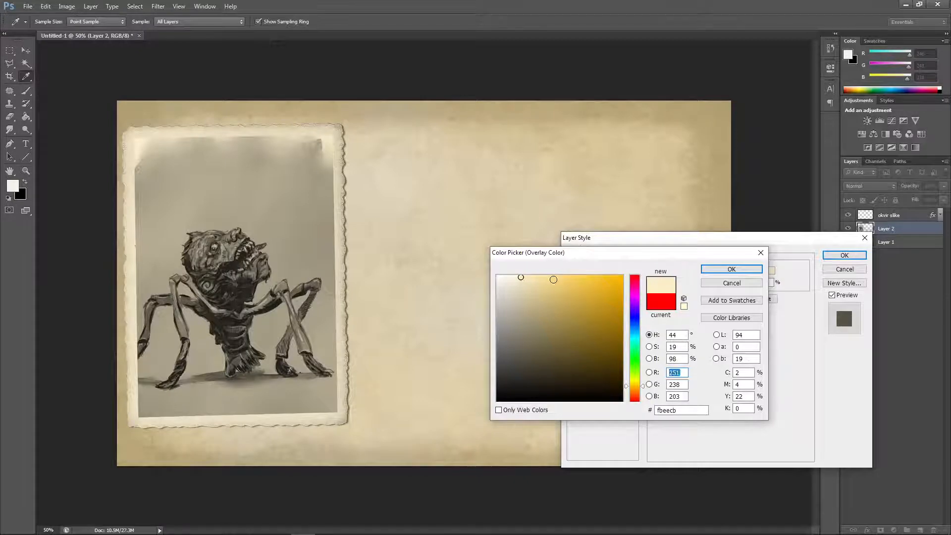
pyautogui.moveTo(553, 276); pyautogui.dragTo(528, 284)
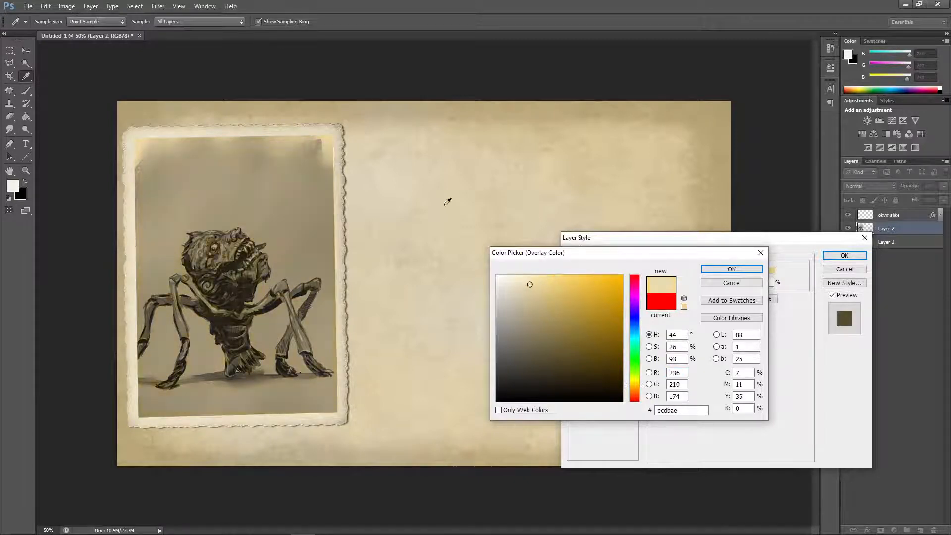
pyautogui.click(428, 191)
pyautogui.click(471, 115)
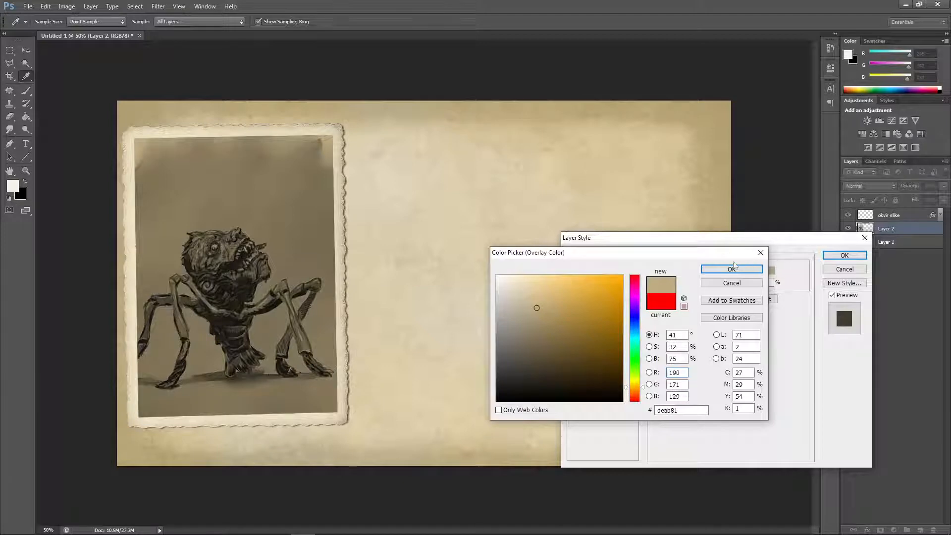
pyautogui.click(727, 269)
# Step: Try the color overlay at 54% opacity with the Overlay and Pin Light blend modes, and discard the layer style
pyautogui.moveTo(741, 284); pyautogui.dragTo(718, 286)
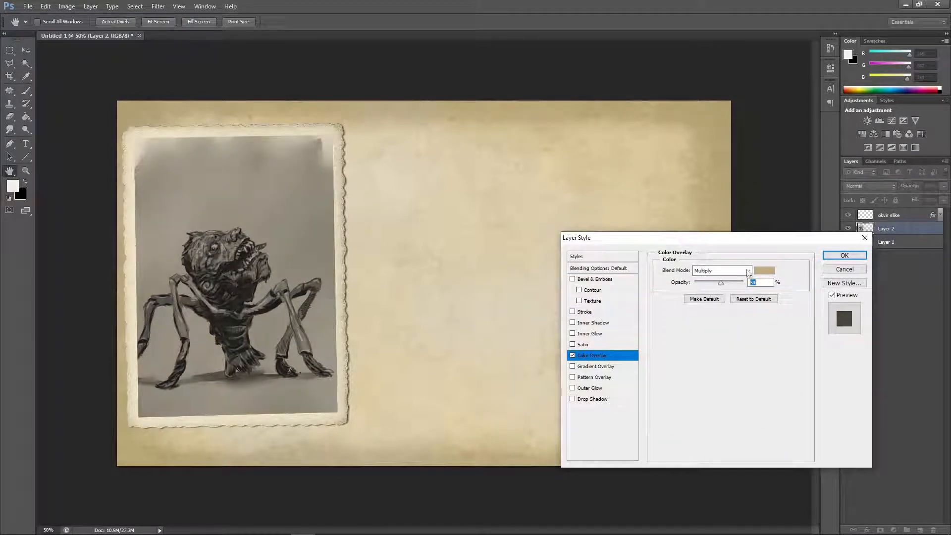
pyautogui.click(748, 270)
pyautogui.click(709, 400)
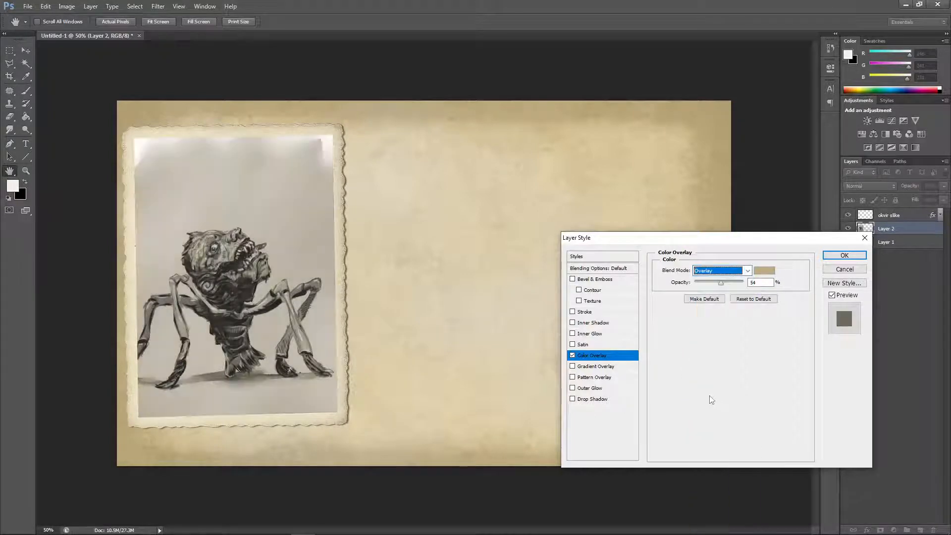
pyautogui.click(747, 271)
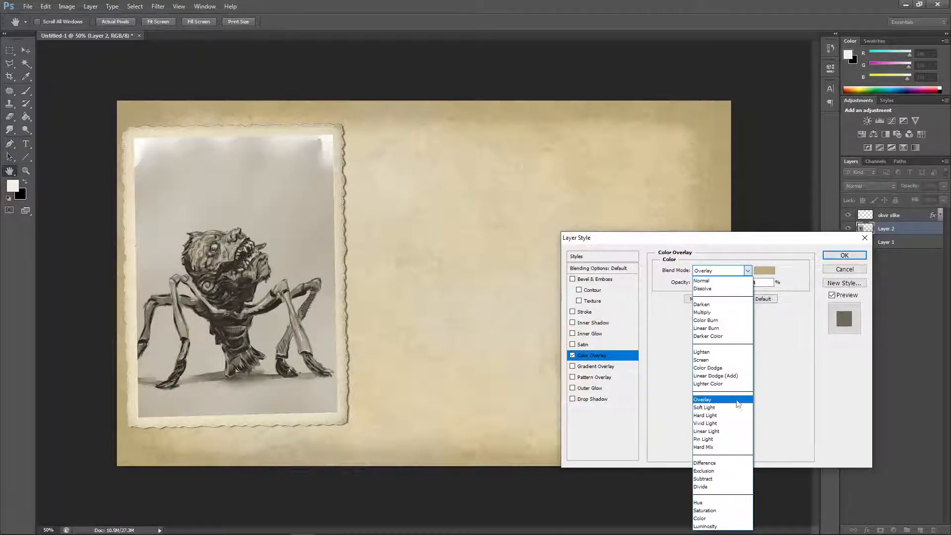
pyautogui.click(720, 439)
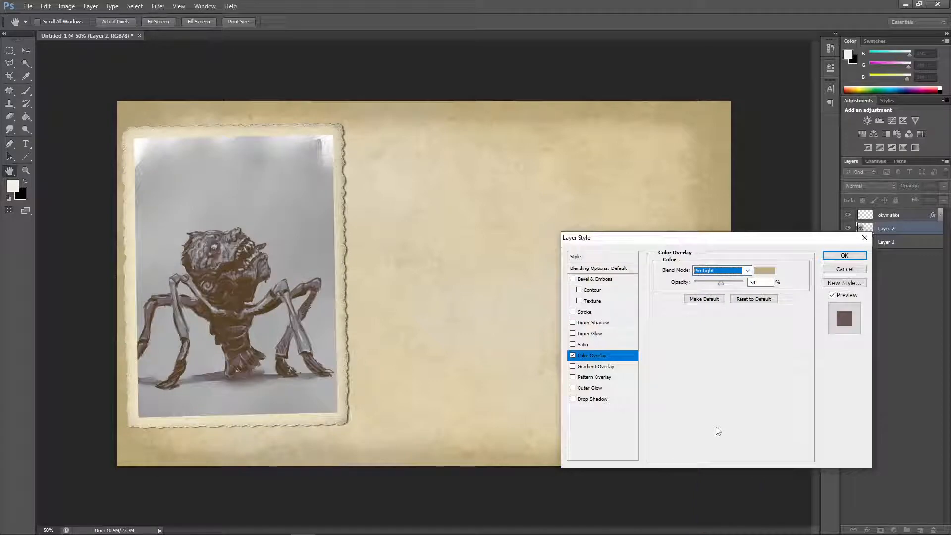
pyautogui.click(844, 269)
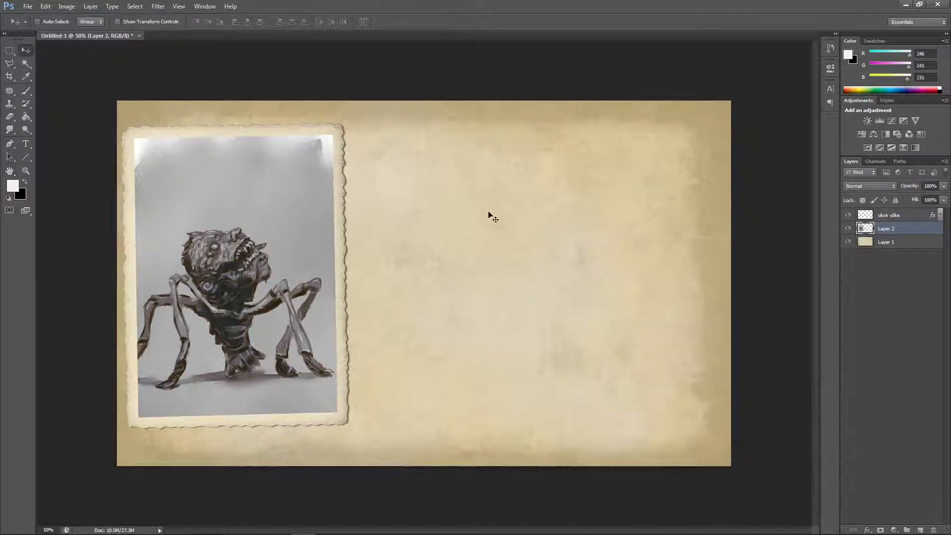
# Step: Open the recent file Crew_cards.psd to examine the Color Overlay settings of Layer 28, and close it without saving
pyautogui.click(38, 8)
pyautogui.moveTo(28, 7)
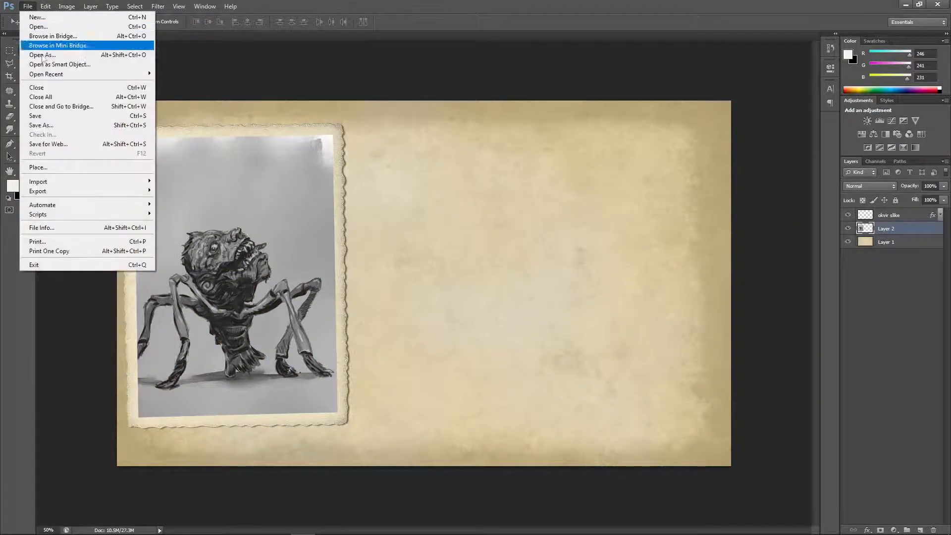
pyautogui.moveTo(49, 75)
pyautogui.click(203, 84)
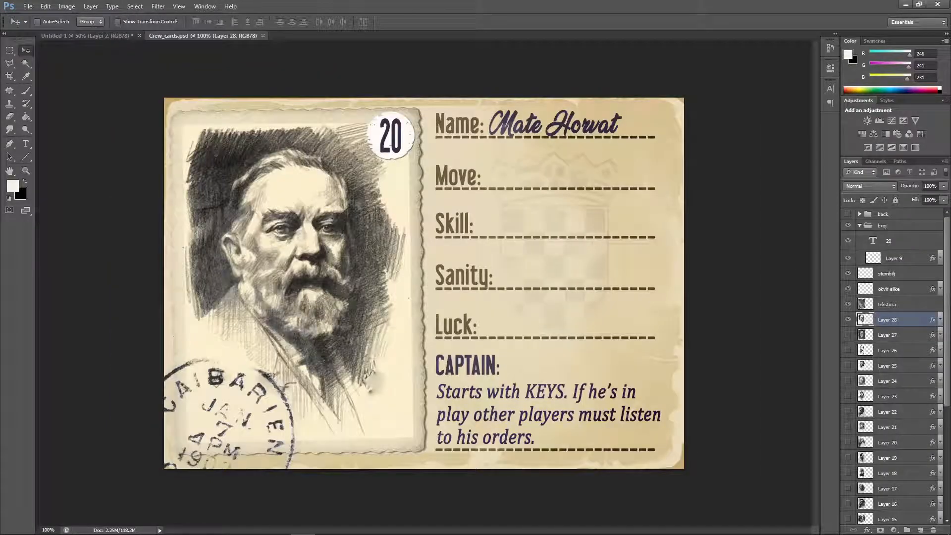
pyautogui.click(940, 320)
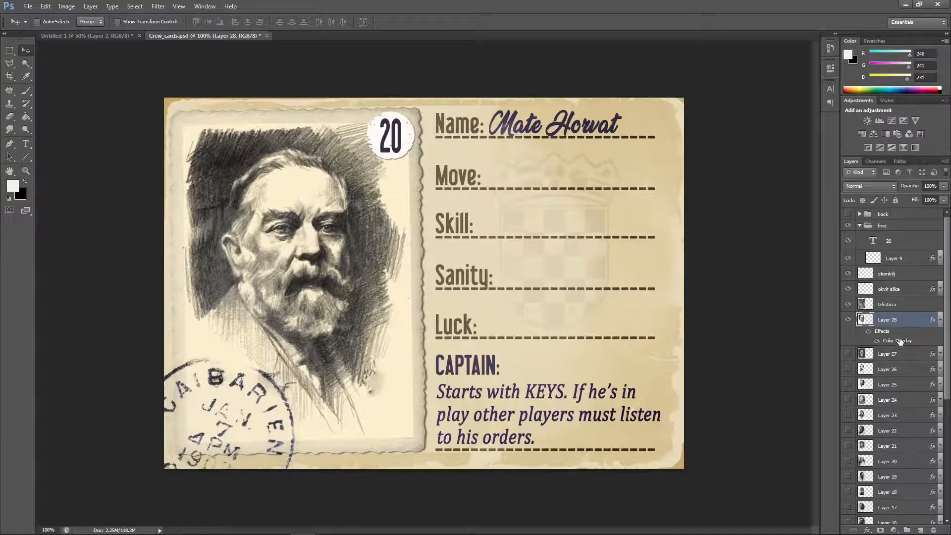
pyautogui.doubleClick(898, 341)
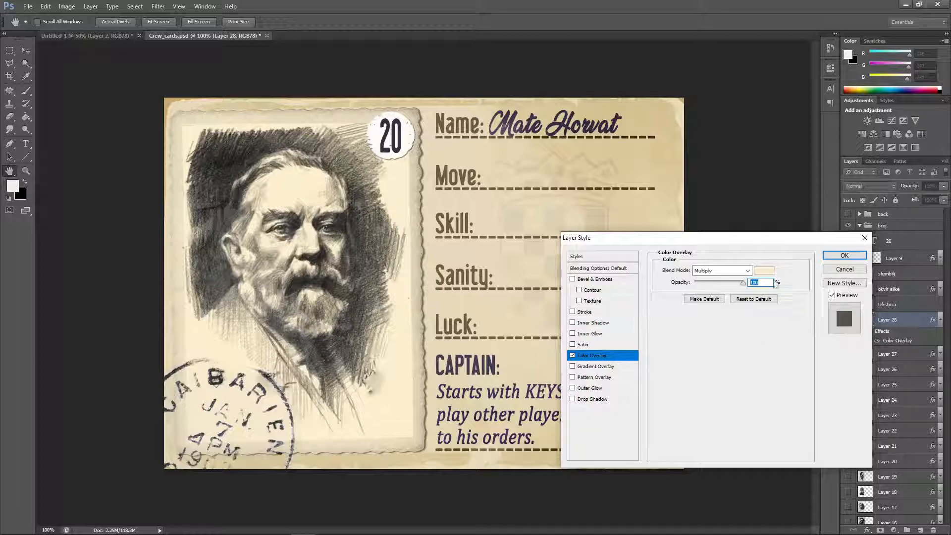
pyautogui.click(845, 255)
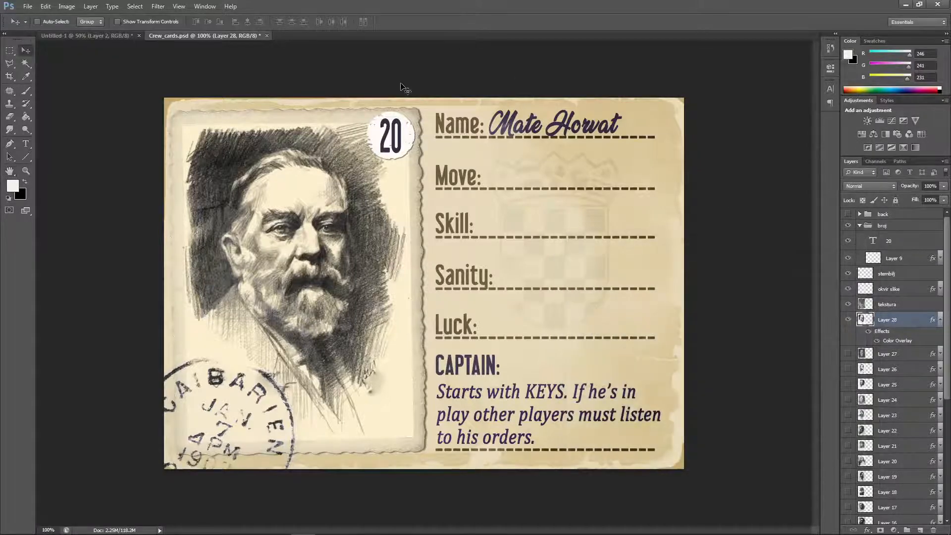
pyautogui.click(267, 35)
pyautogui.click(485, 199)
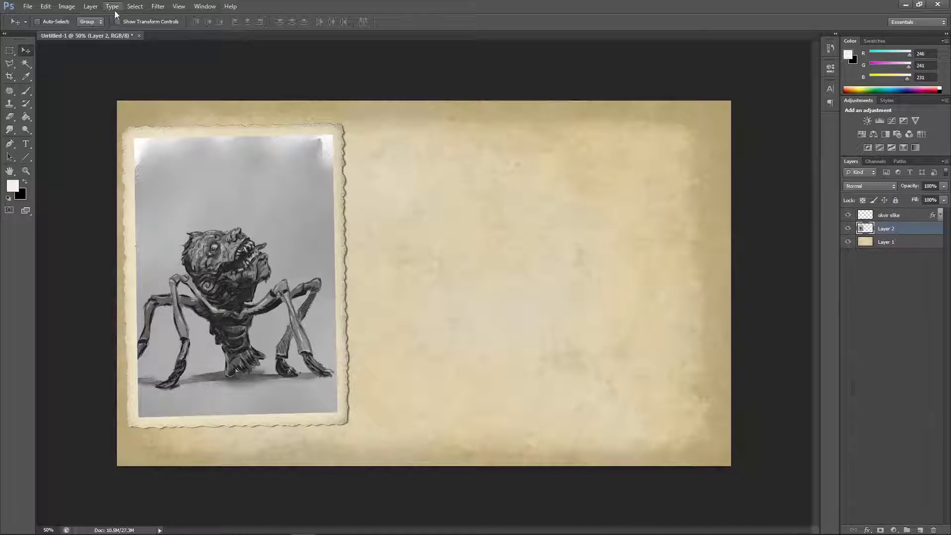
# Step: Add a Color Overlay to Layer 2 using the off-white foreground color f6f1e7 and the Multiply blend mode
pyautogui.click(91, 6)
pyautogui.moveTo(110, 62)
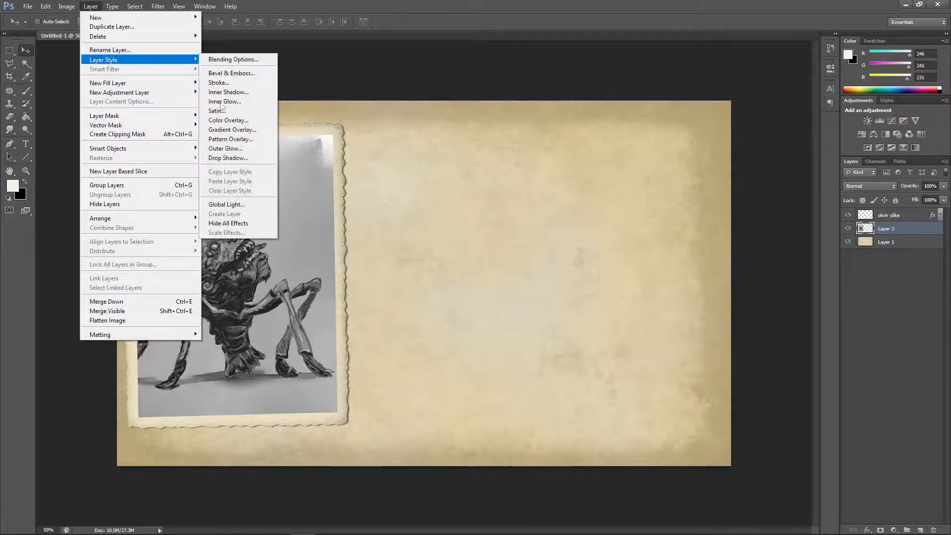
pyautogui.click(233, 120)
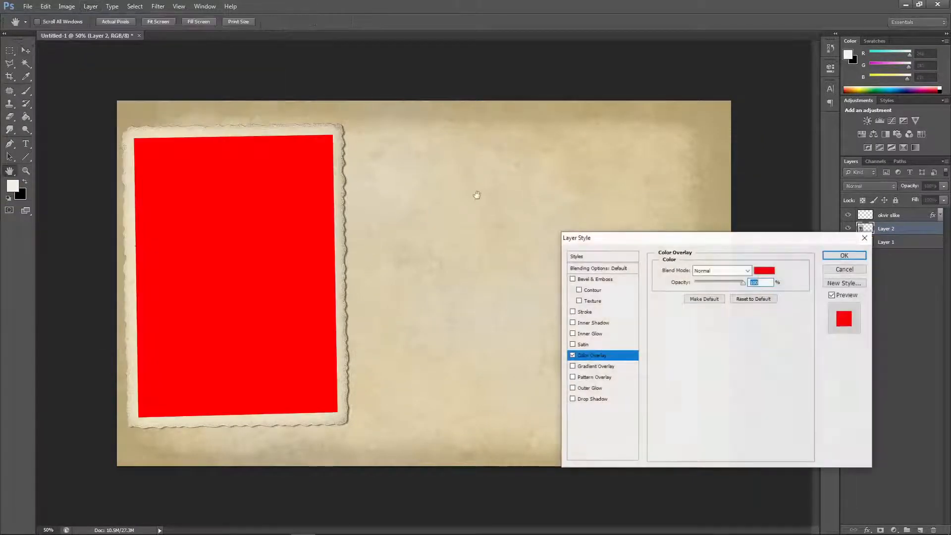
pyautogui.click(773, 274)
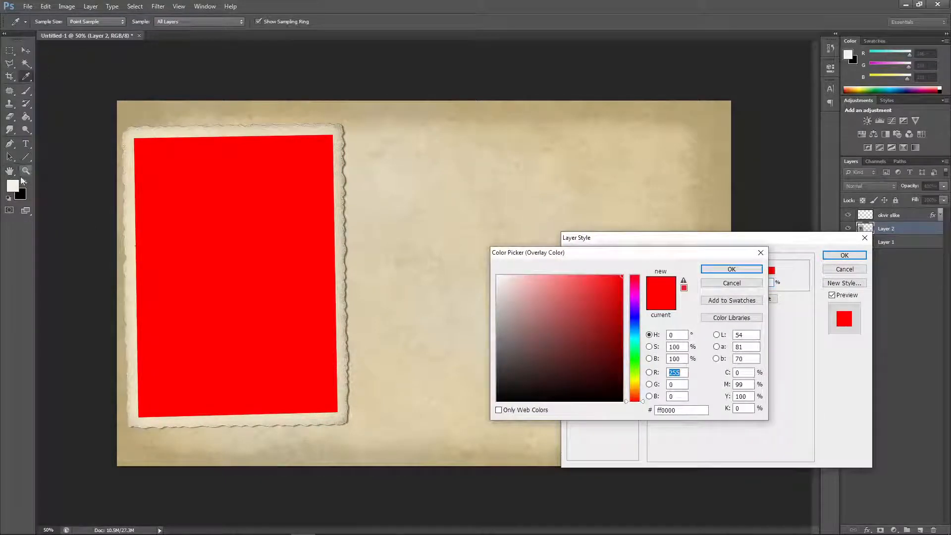
pyautogui.click(14, 184)
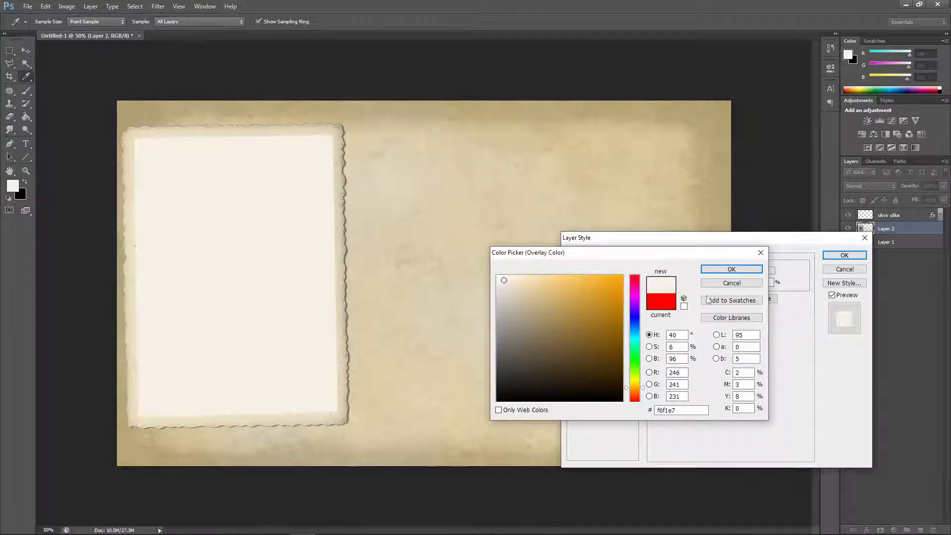
pyautogui.click(731, 269)
pyautogui.click(747, 270)
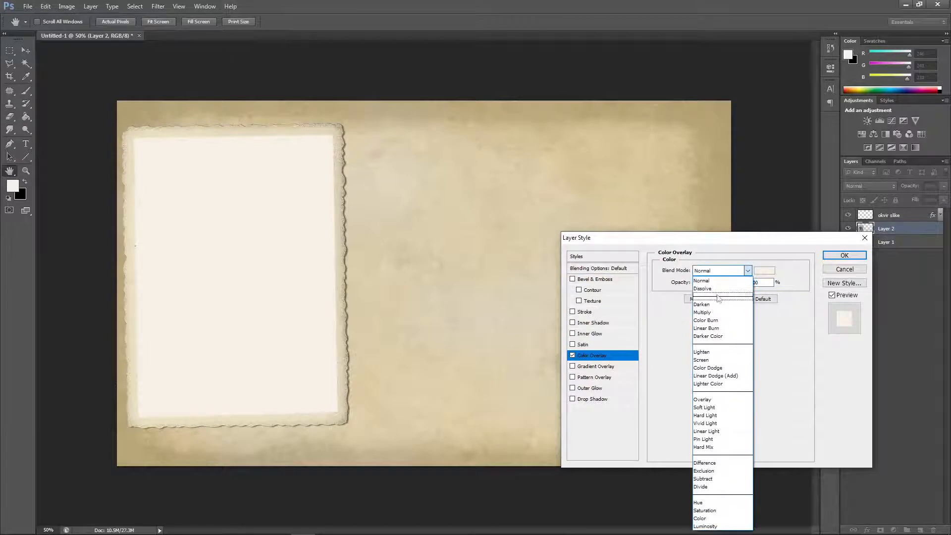
pyautogui.click(717, 312)
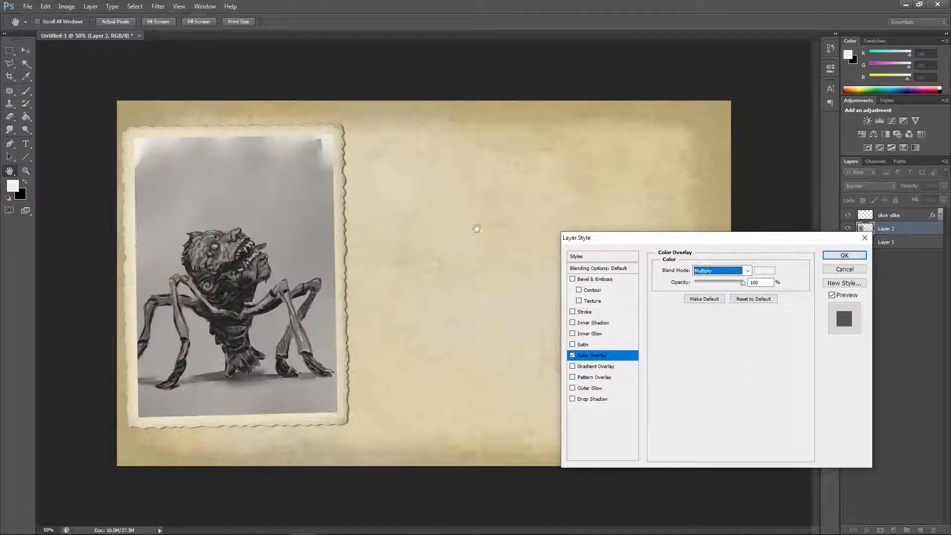
pyautogui.click(844, 255)
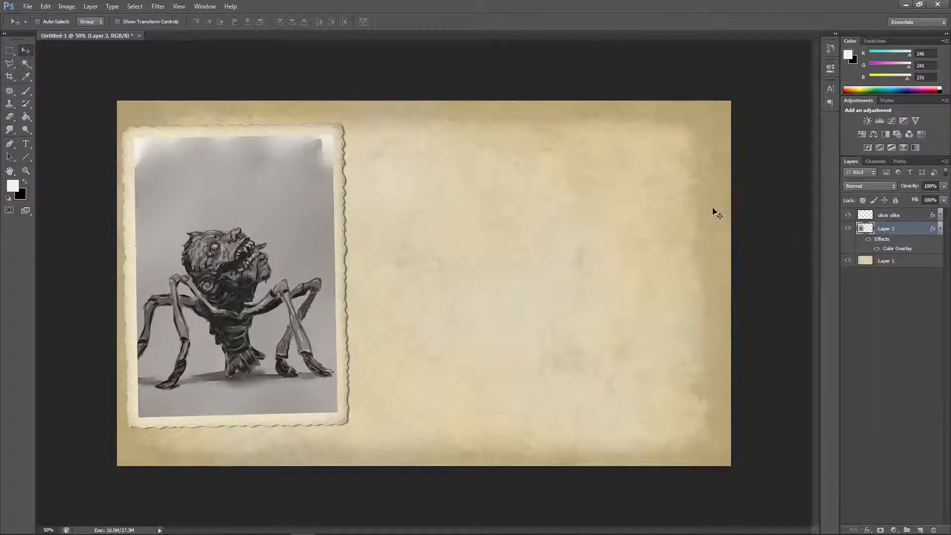
# Step: Change Layer 2's overlay color to a warmer cream, about f8e7c3, and collapse the layer's effects list
pyautogui.click(941, 231)
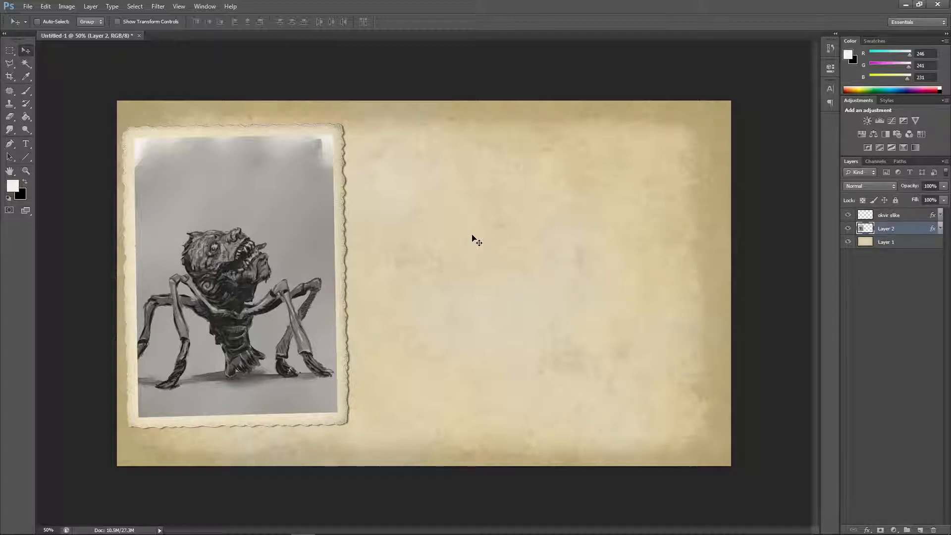
pyautogui.click(940, 230)
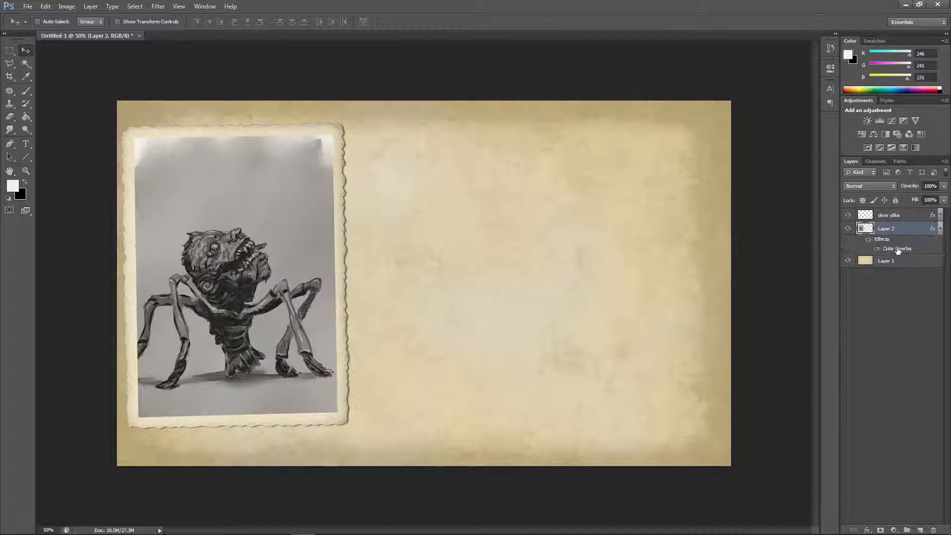
pyautogui.doubleClick(898, 251)
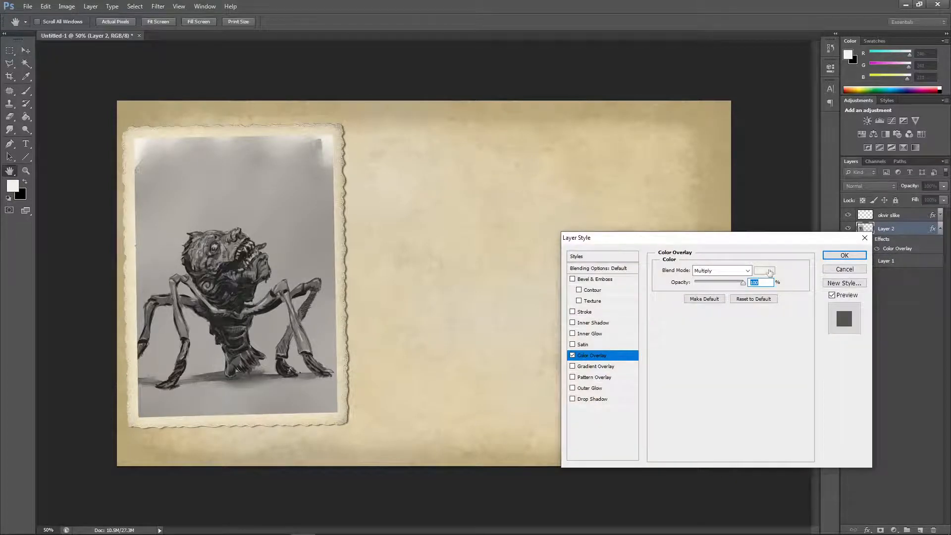
pyautogui.click(764, 271)
pyautogui.click(524, 274)
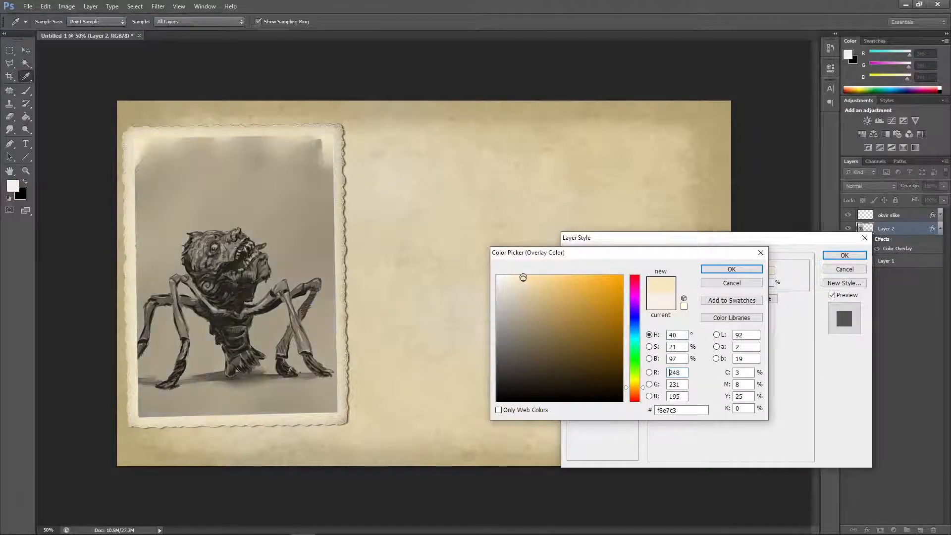
pyautogui.press('Tab')
pyautogui.click(526, 276)
pyautogui.click(732, 269)
pyautogui.click(832, 258)
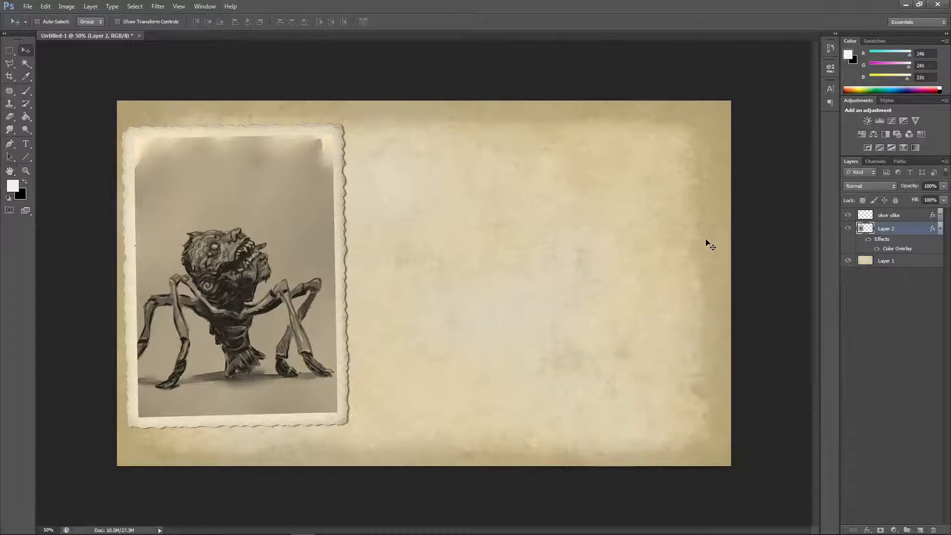
pyautogui.click(941, 228)
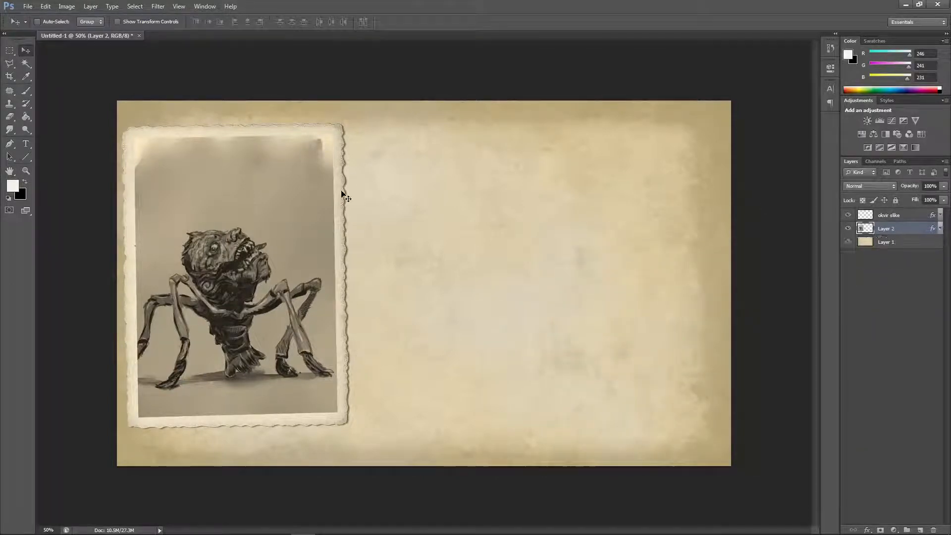
pyautogui.click(28, 6)
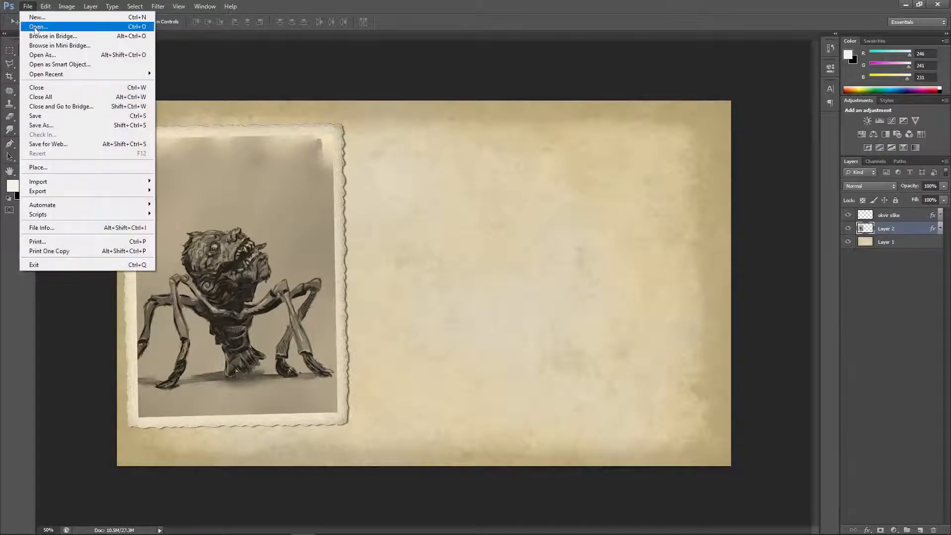
pyautogui.click(33, 28)
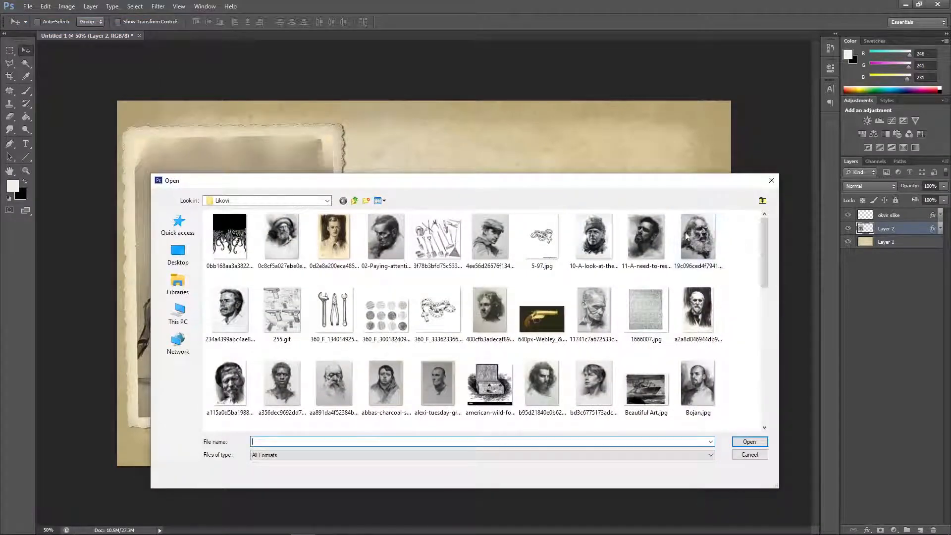
pyautogui.click(749, 454)
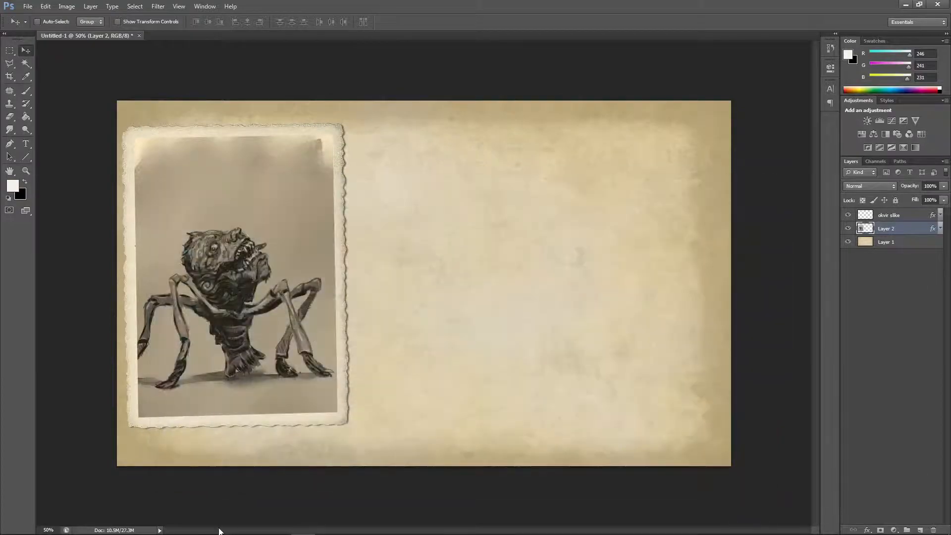
# Step: Copy the Lost and Taken black and white vintage film texture from the Chrome image results and paste it into the card in Photoshop
pyautogui.click(158, 525)
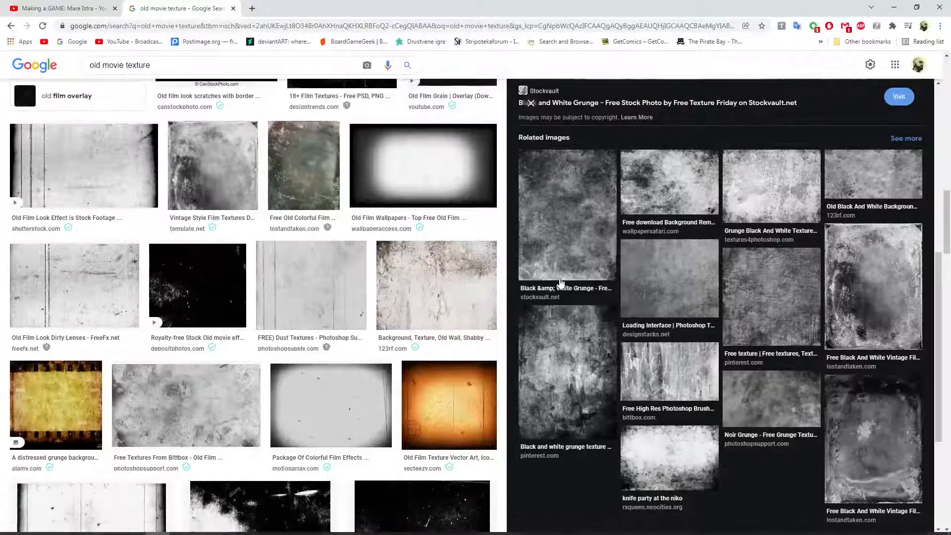
pyautogui.click(826, 254)
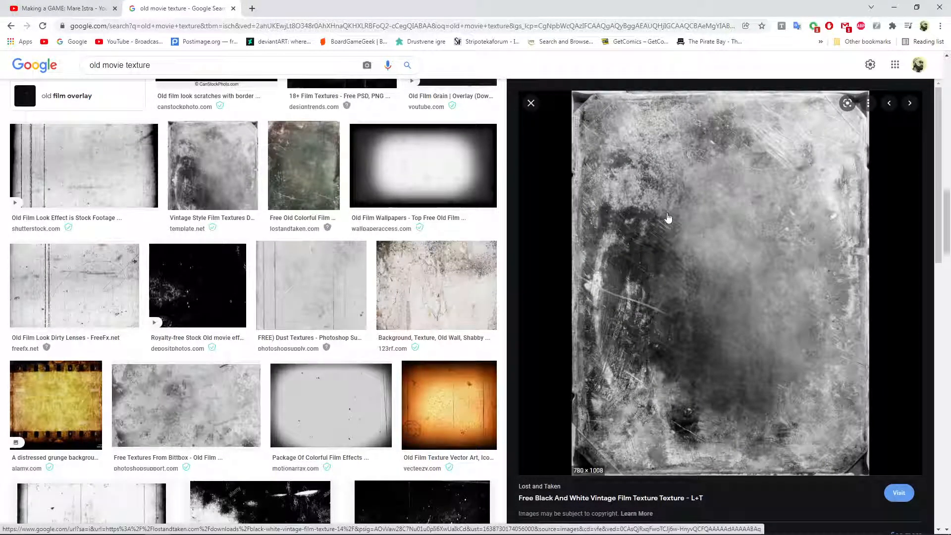
pyautogui.rightClick(709, 230)
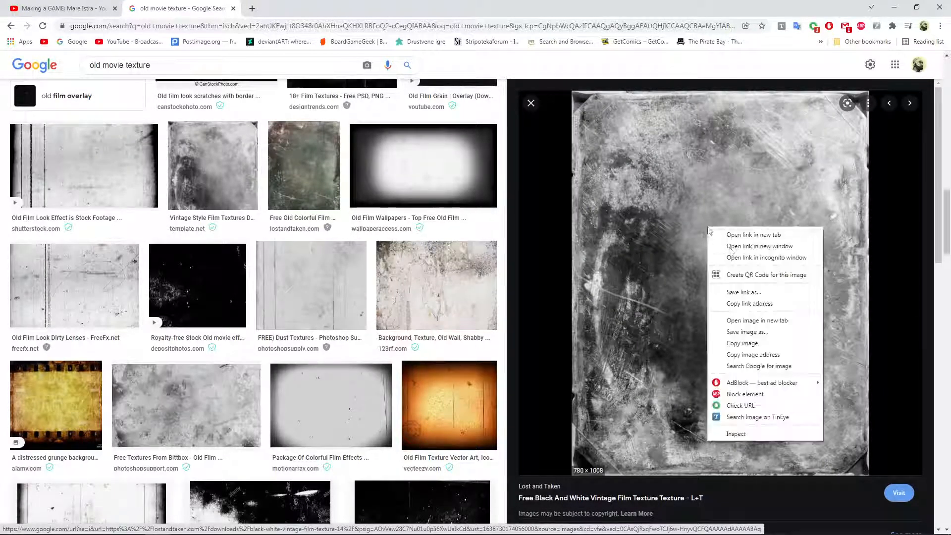
pyautogui.click(742, 344)
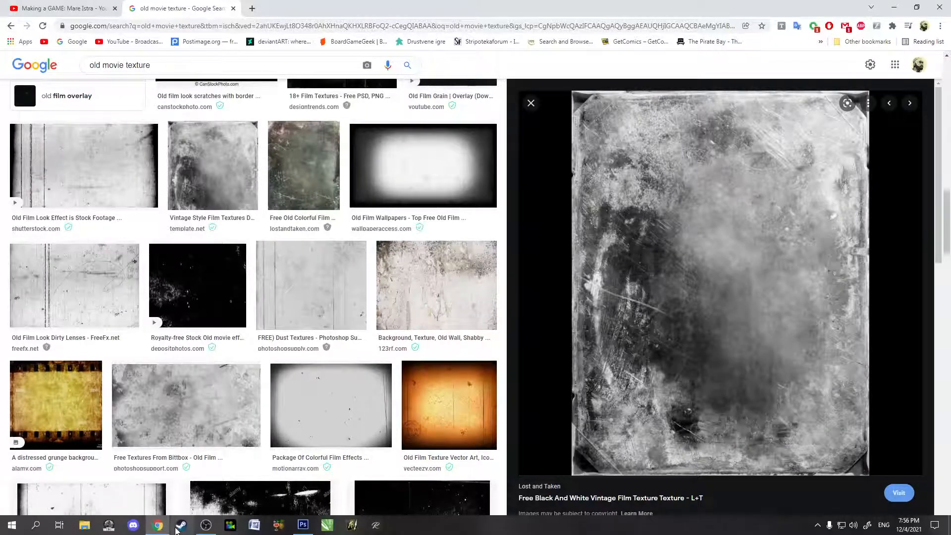
pyautogui.click(303, 525)
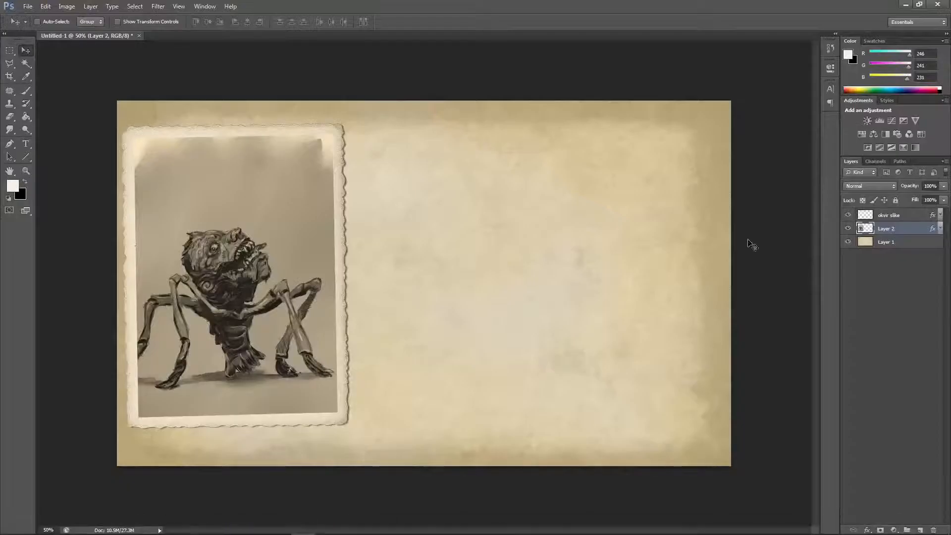
pyautogui.hotkey('ctrl', 'v')
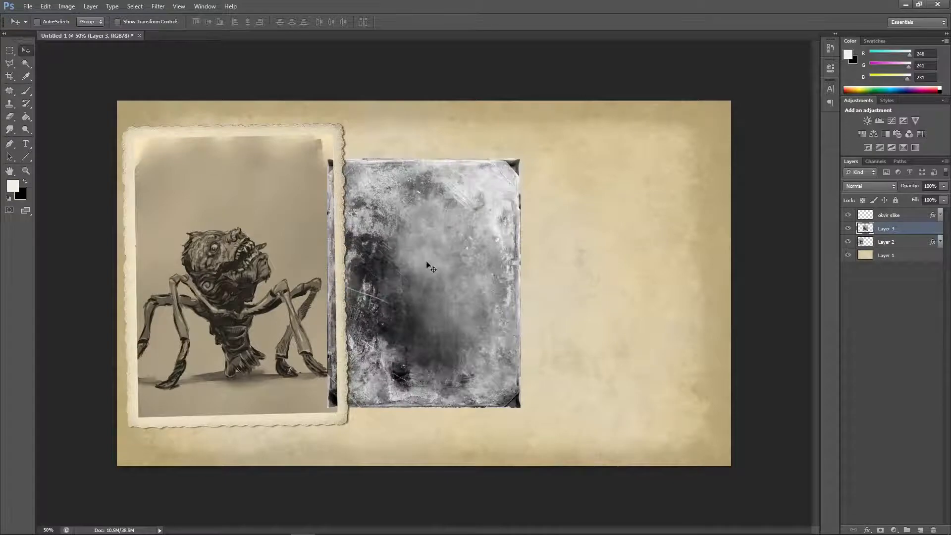
# Step: Place the pasted texture over the creature photo, scale it to about 108.72% by 114.29%, rotate it -1.11 degrees, and apply the transformation
pyautogui.moveTo(426, 261); pyautogui.dragTo(217, 240)
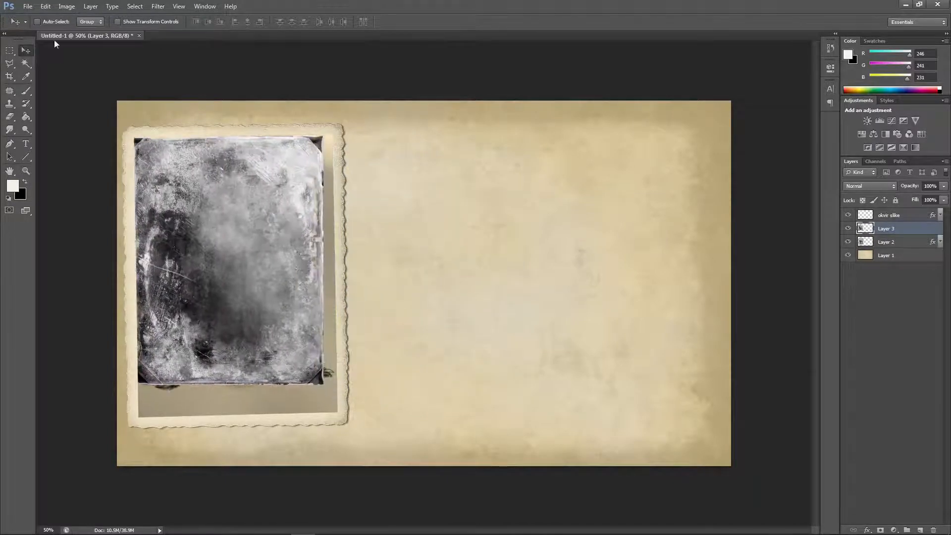
pyautogui.click(45, 6)
pyautogui.moveTo(60, 201)
pyautogui.click(198, 215)
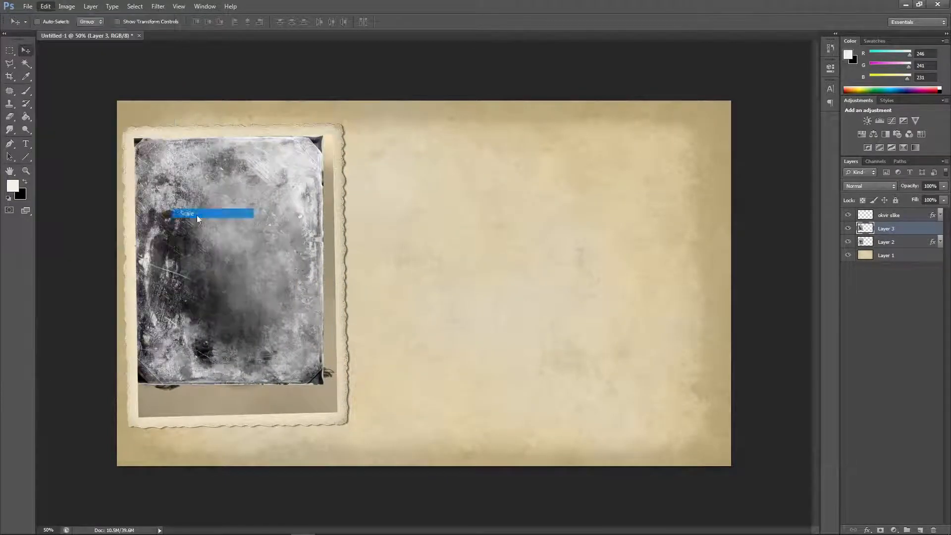
pyautogui.moveTo(323, 384); pyautogui.dragTo(342, 418)
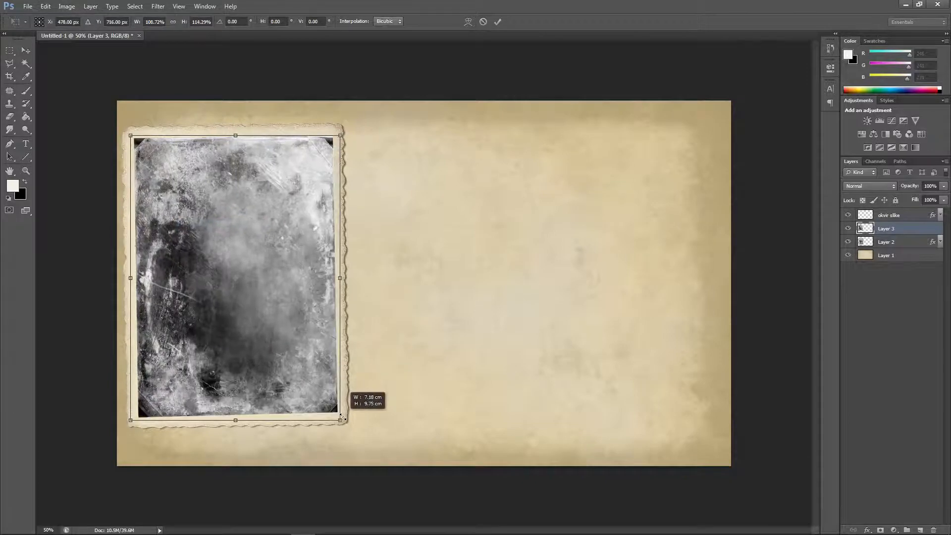
pyautogui.click(45, 6)
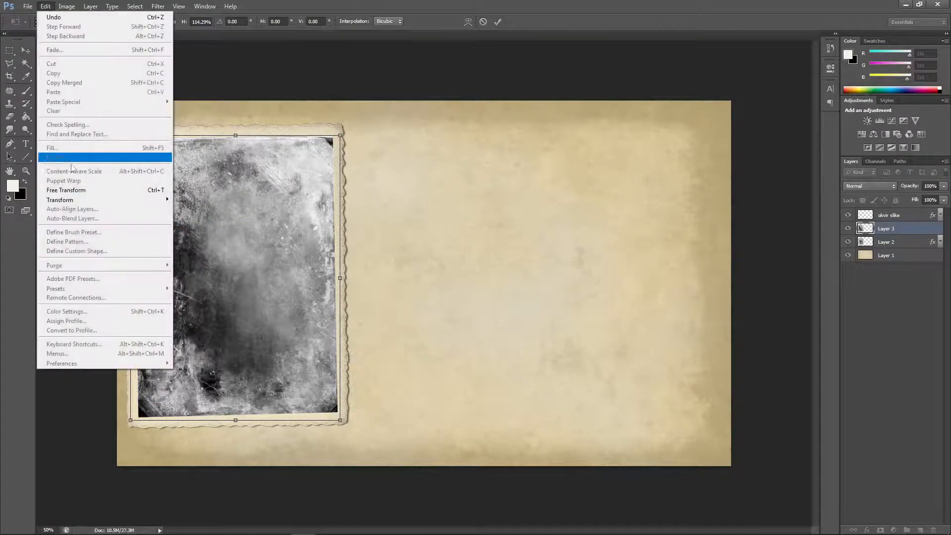
pyautogui.moveTo(78, 204)
pyautogui.click(189, 222)
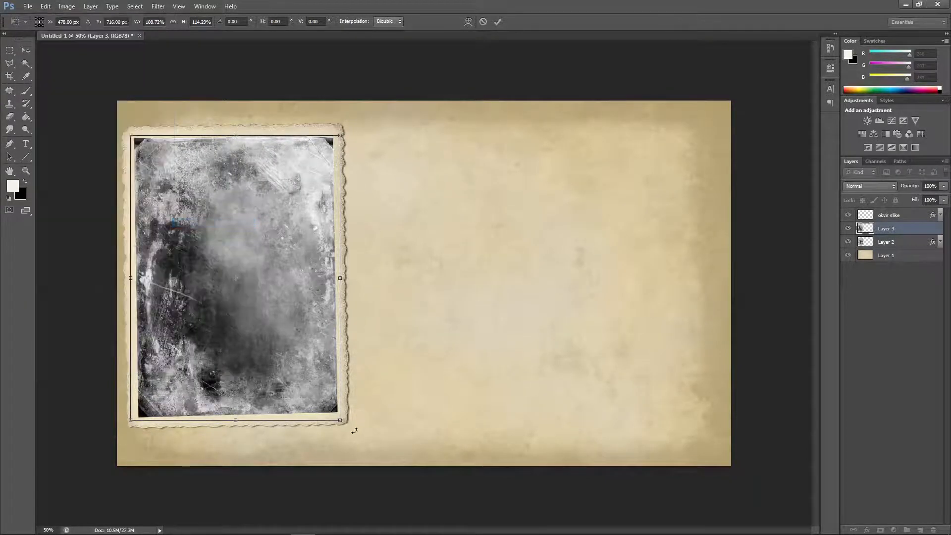
pyautogui.moveTo(355, 430); pyautogui.dragTo(354, 424)
pyautogui.click(26, 50)
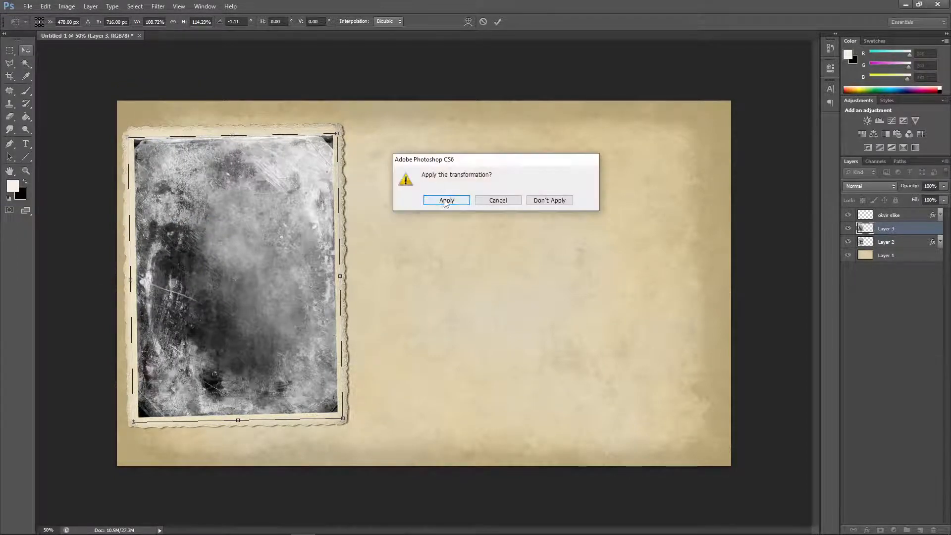
pyautogui.click(446, 200)
# Step: Set the texture layer to the Luminosity blend mode at 23% opacity
pyautogui.click(874, 186)
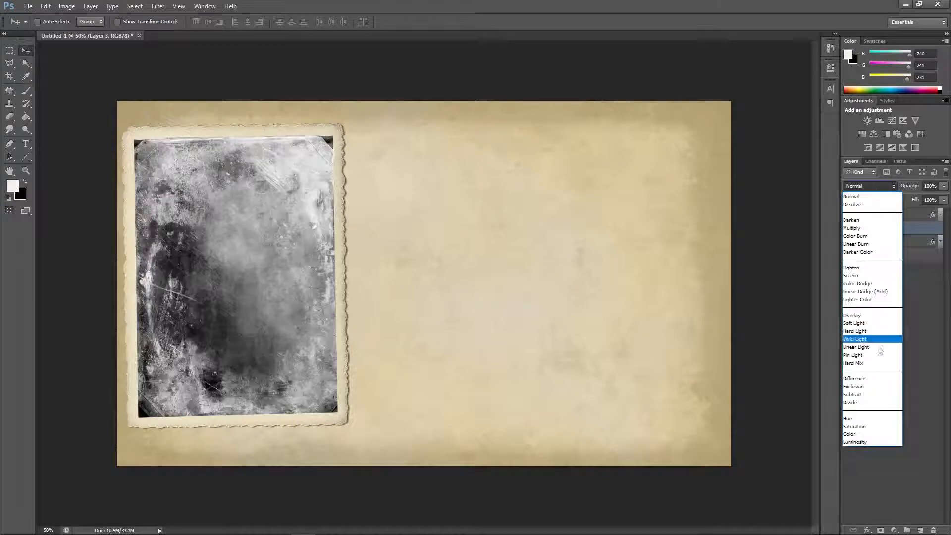
pyautogui.click(863, 442)
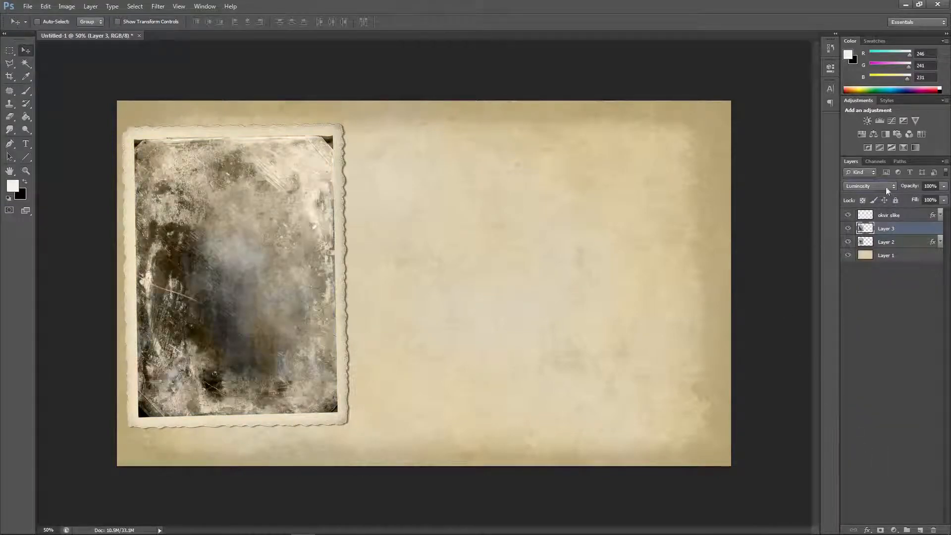
pyautogui.click(944, 186)
pyautogui.click(901, 191)
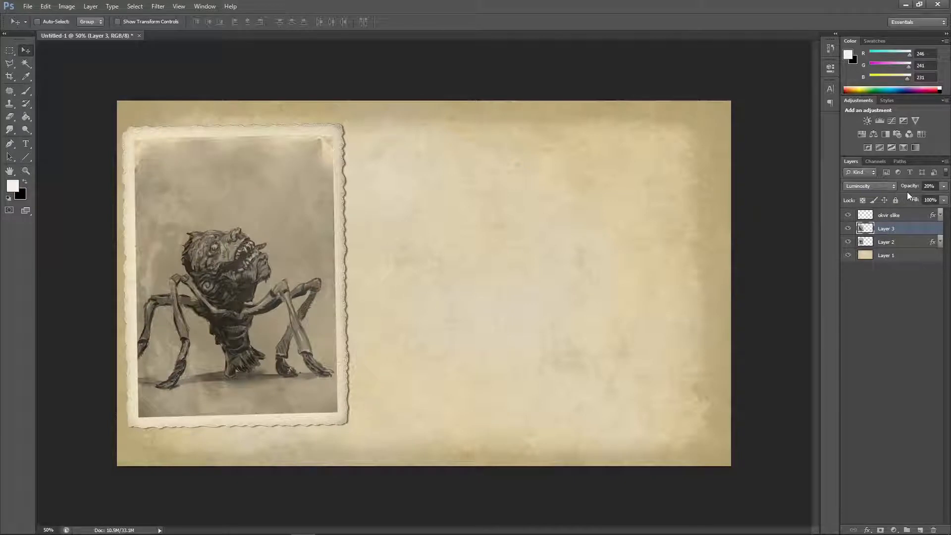
pyautogui.click(944, 187)
# Step: Invert the texture layer's tones and set its opacity to 22%
pyautogui.click(66, 6)
pyautogui.moveTo(84, 34)
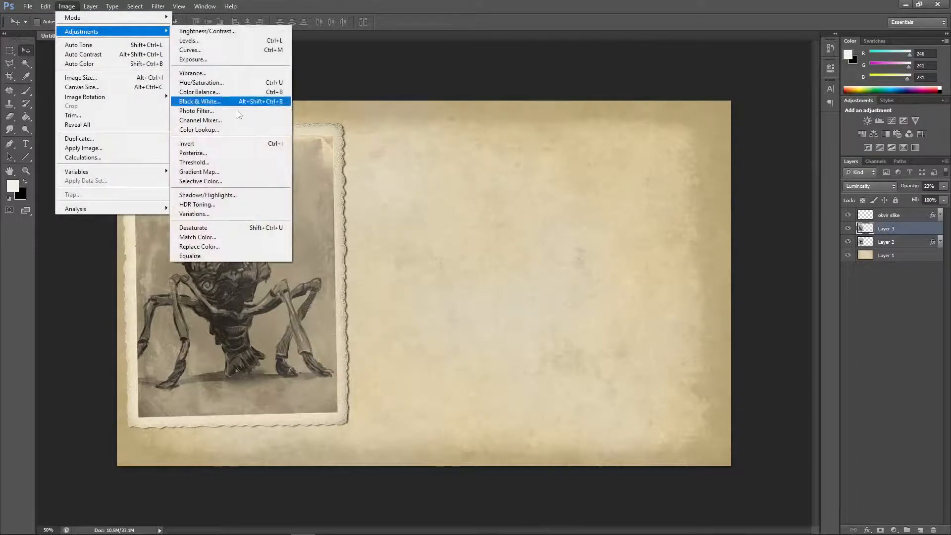
pyautogui.click(202, 144)
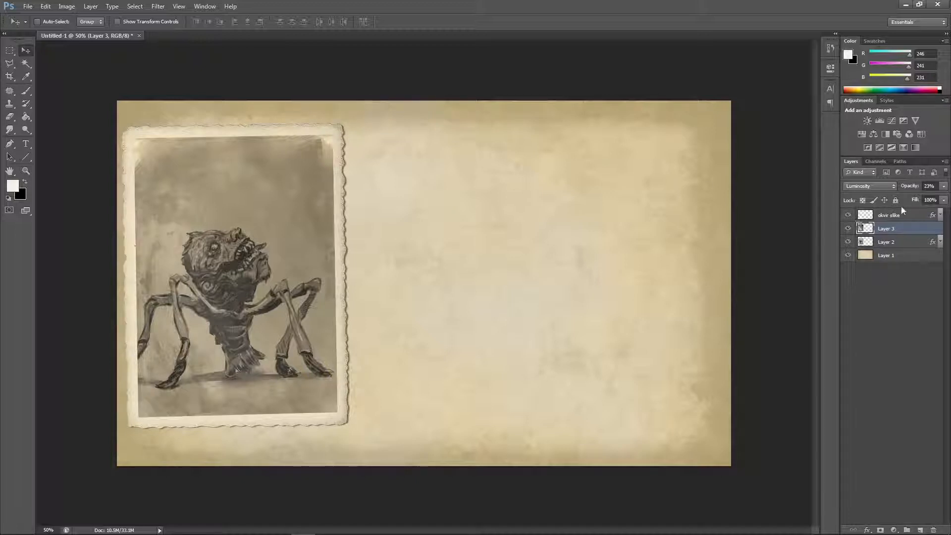
pyautogui.click(943, 186)
pyautogui.moveTo(906, 197)
pyautogui.mouseDown()
pyautogui.moveTo(946, 197)
pyautogui.moveTo(904, 200)
pyautogui.mouseUp()
# Step: Darken the texture near the photo's lower right edge using the Burn Tool with Midtones range and 100% exposure
pyautogui.click(29, 128)
pyautogui.rightClick(23, 132)
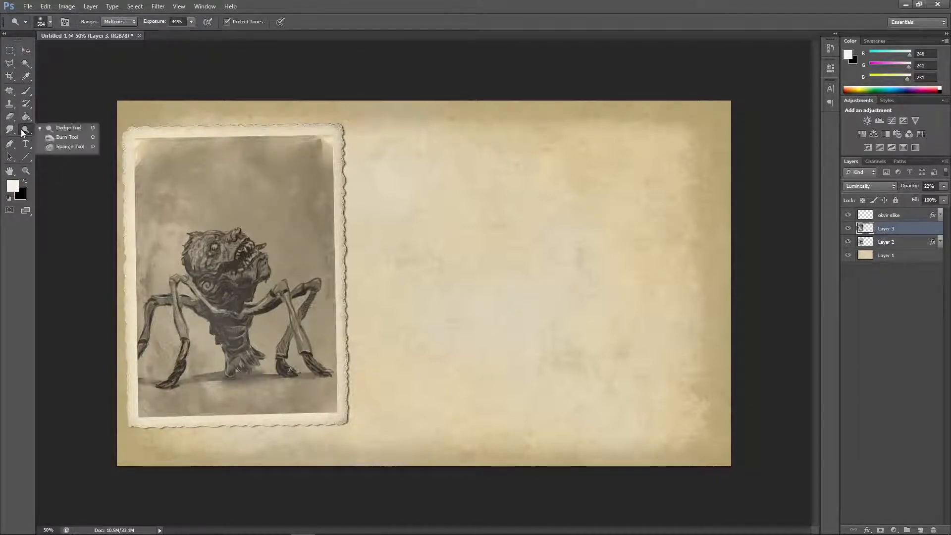
pyautogui.click(66, 140)
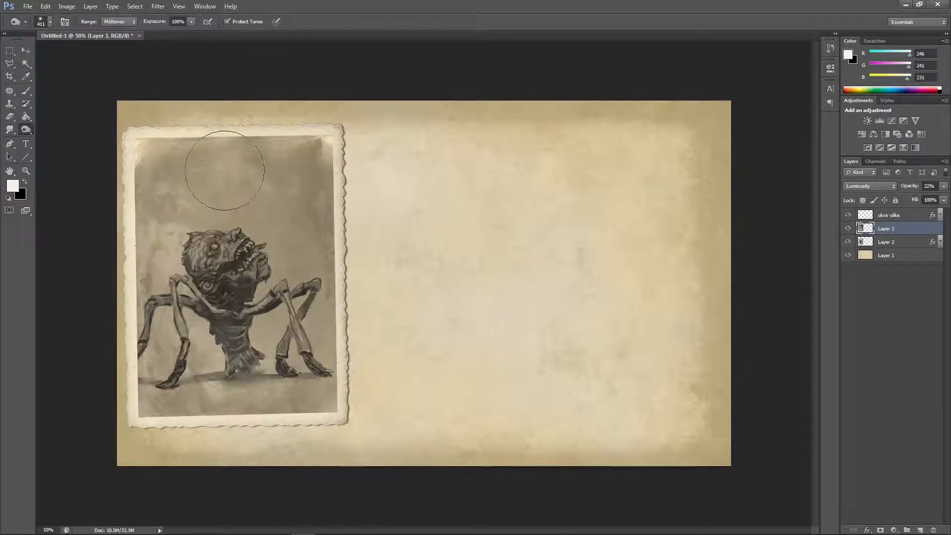
pyautogui.moveTo(280, 410); pyautogui.dragTo(297, 403)
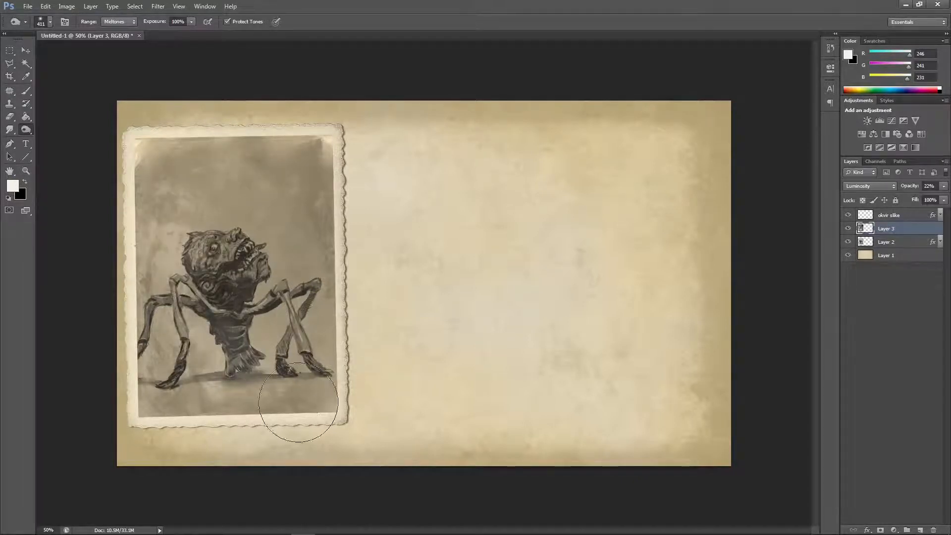
pyautogui.click(26, 51)
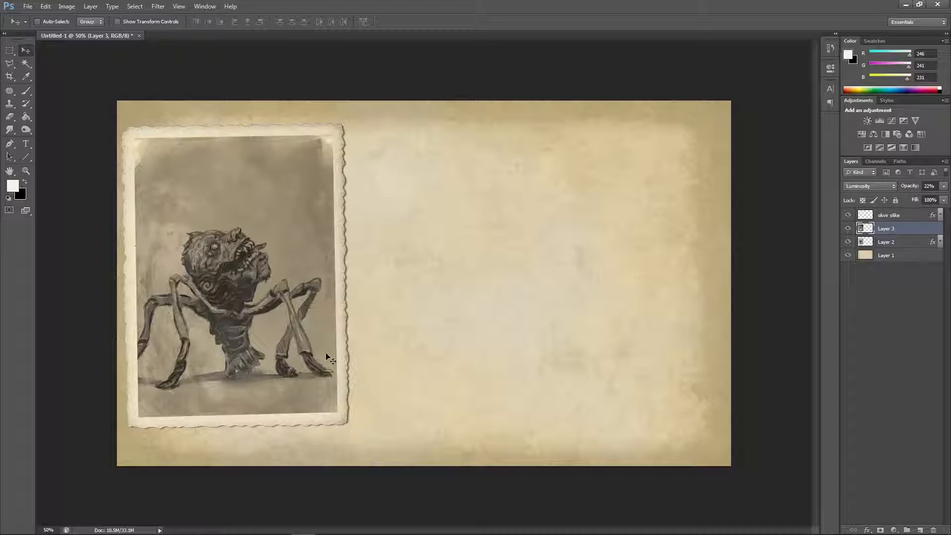
pyautogui.hotkey('ctrl', '1')
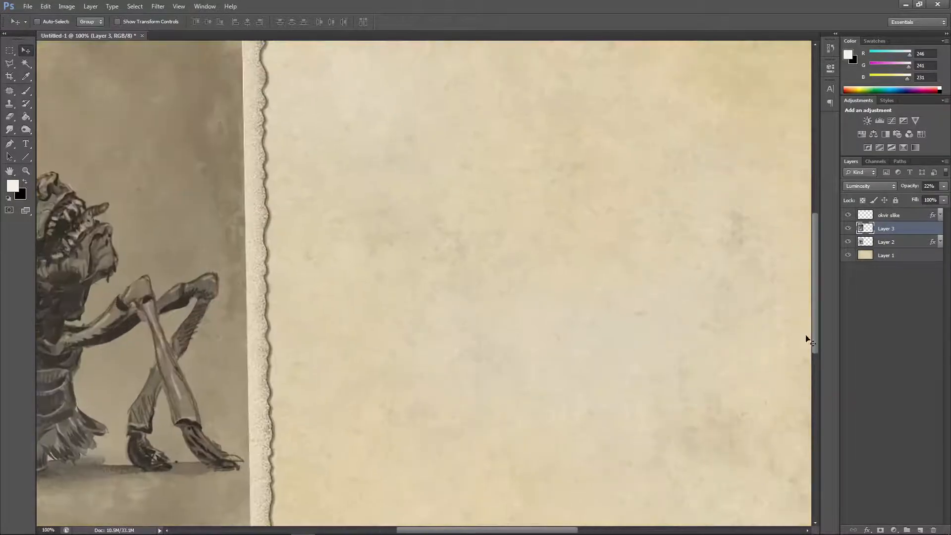
pyautogui.moveTo(813, 304); pyautogui.dragTo(766, 369)
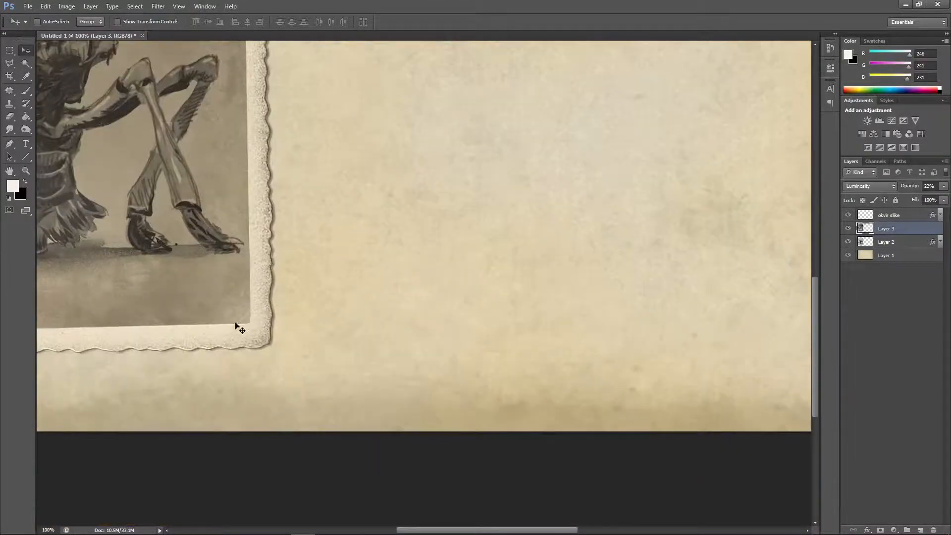
pyautogui.moveTo(475, 530); pyautogui.dragTo(388, 529)
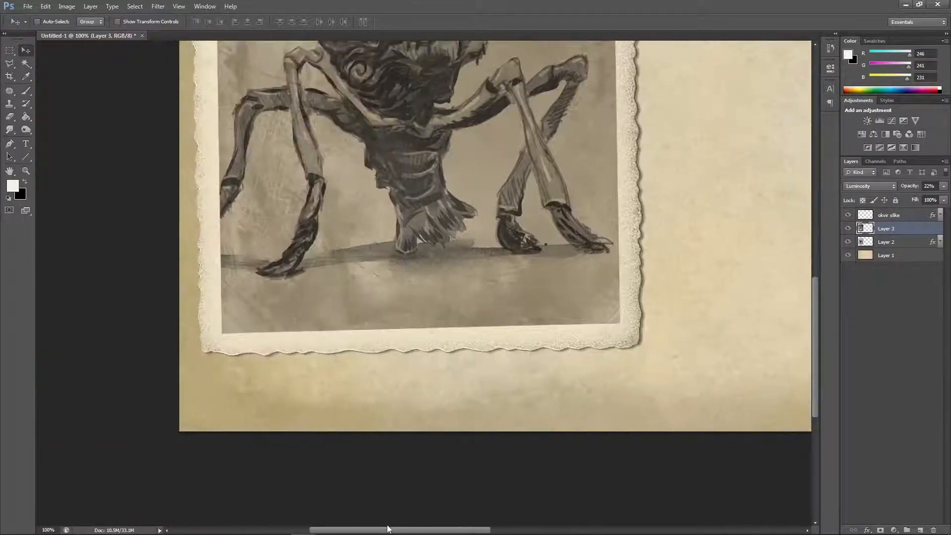
pyautogui.hotkey('ctrl', '-')
pyautogui.hotkey('ctrl', '-')
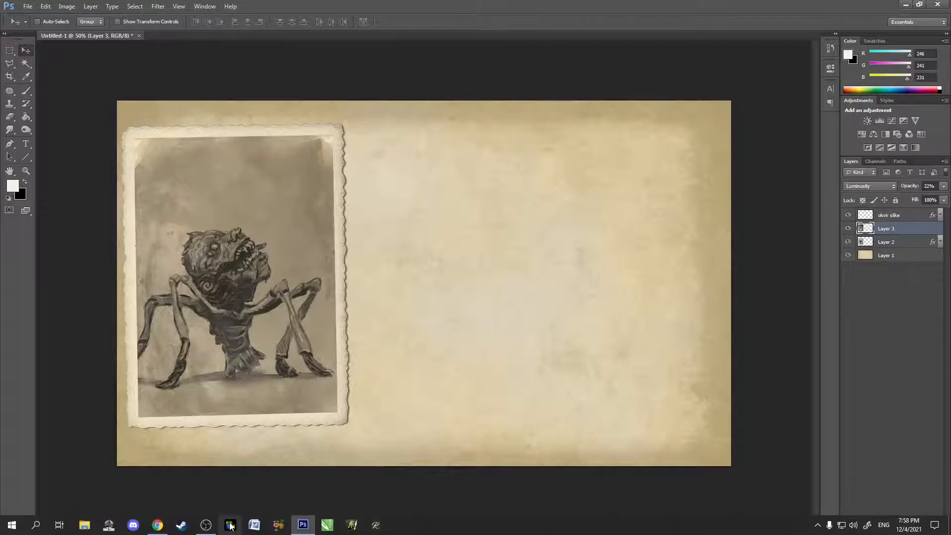
# Step: Switch to Chrome and search Google Images for "png sticky tape"
pyautogui.click(159, 528)
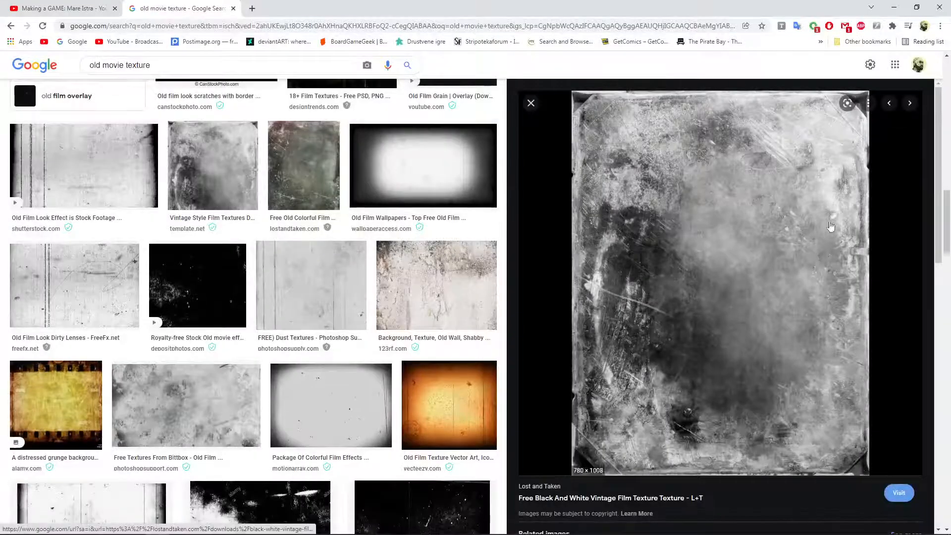
pyautogui.scroll(10, 278, 149)
pyautogui.tripleClick(187, 67)
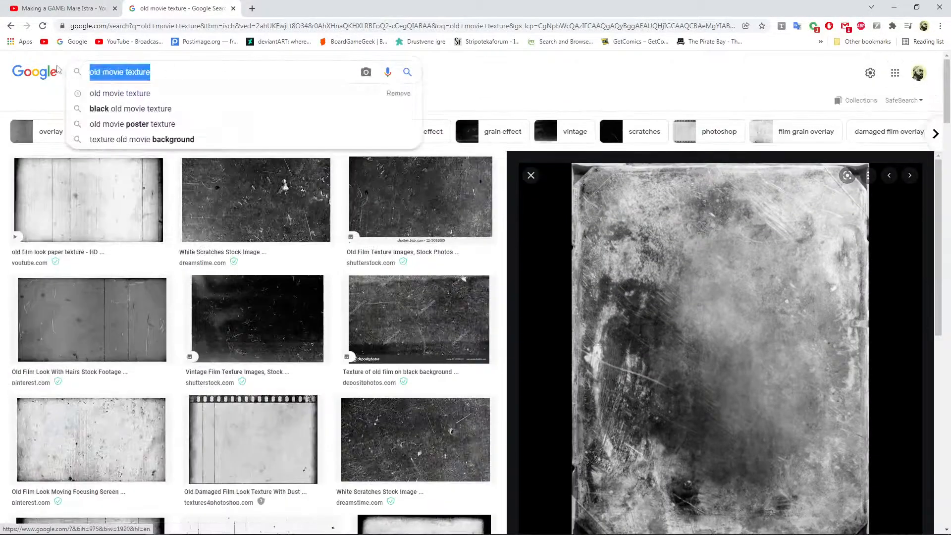
pyautogui.write('png ')
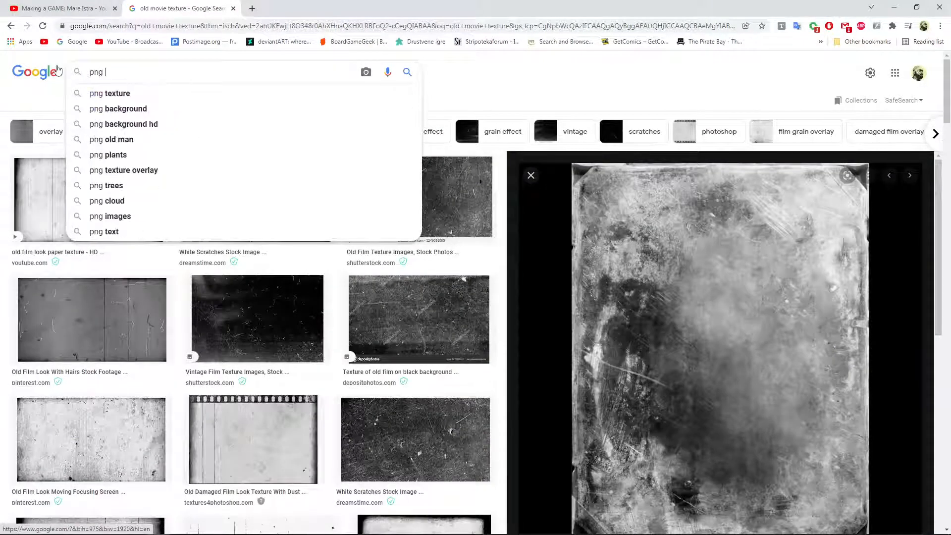
pyautogui.write('sticky t')
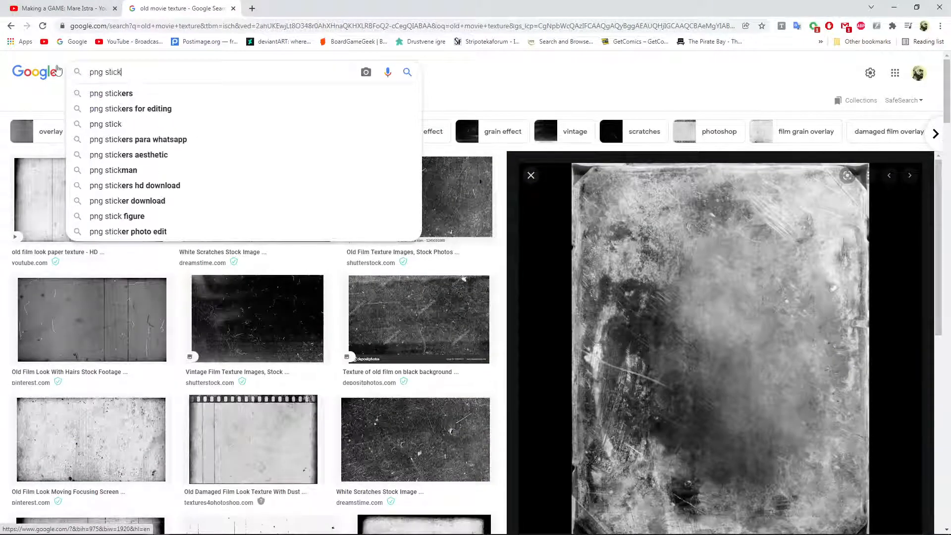
pyautogui.write('ape')
pyautogui.press('Return')
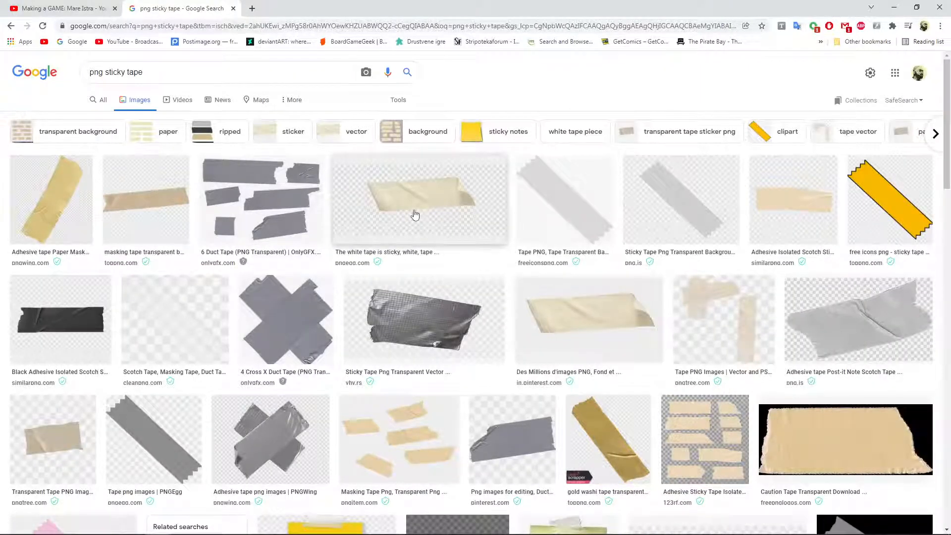
# Step: Browse images related to the cream tape result and save PNGWing's "Sticky clipart png images" picture to disk
pyautogui.click(569, 319)
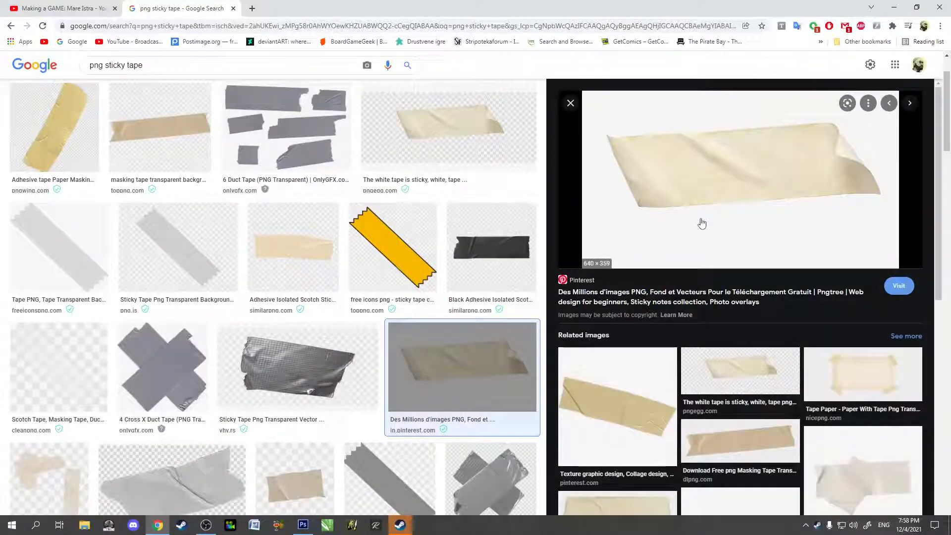
pyautogui.scroll(-4, 727, 284)
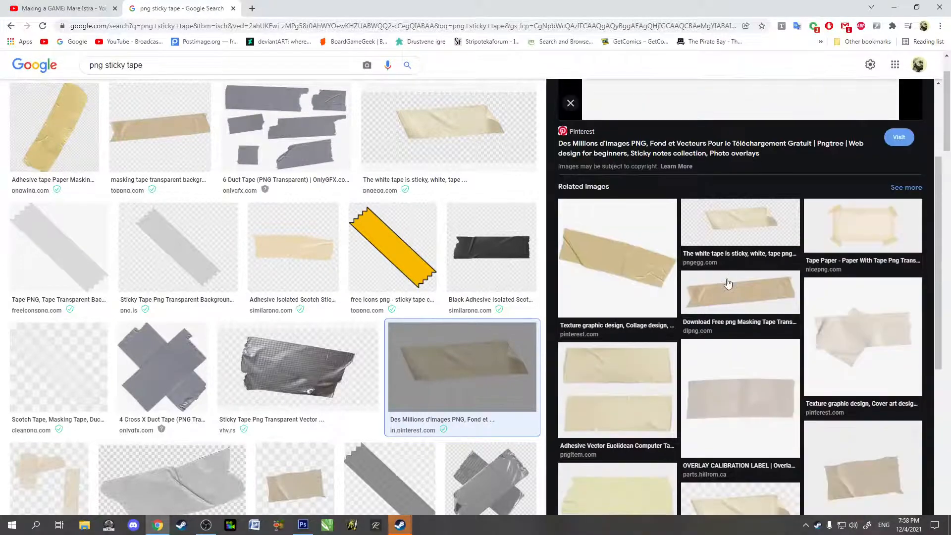
pyautogui.scroll(-3, 727, 284)
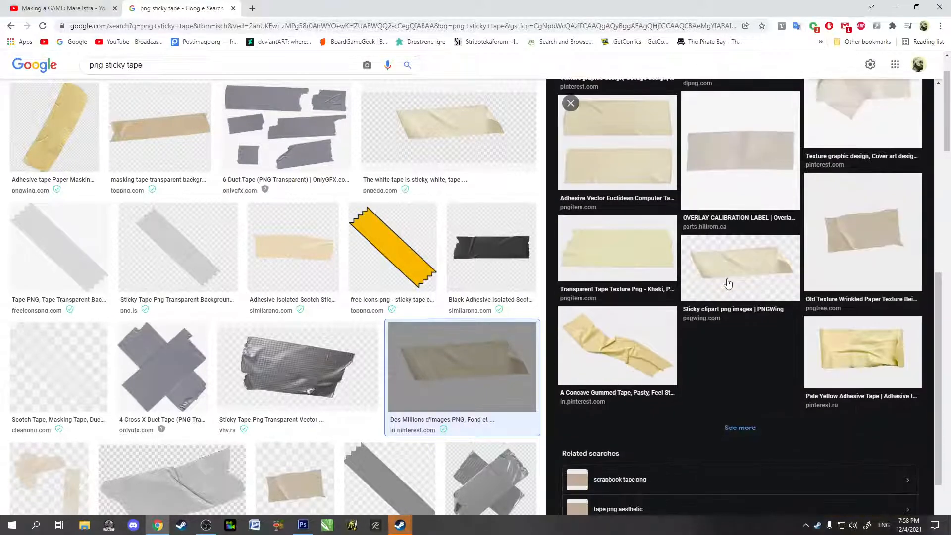
pyautogui.click(728, 283)
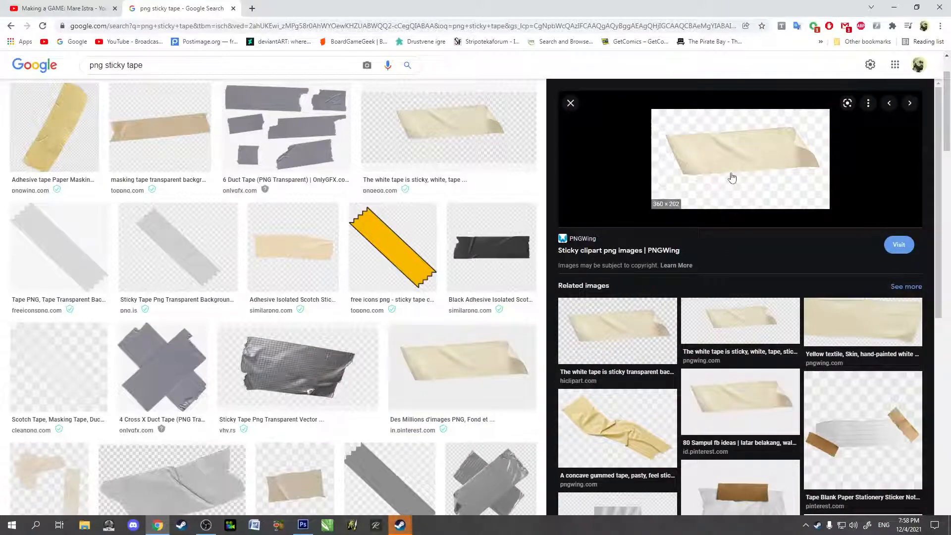
pyautogui.rightClick(732, 177)
pyautogui.click(766, 283)
pyautogui.click(471, 384)
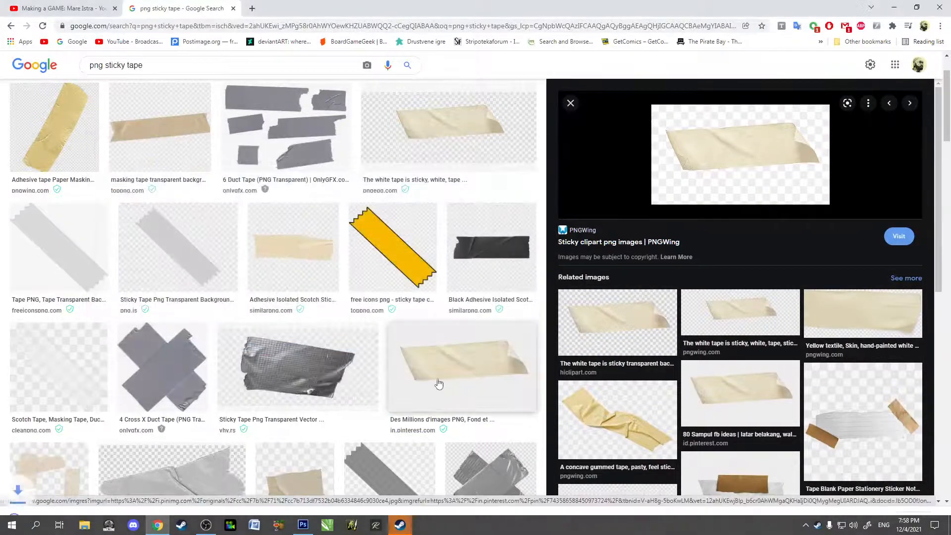
# Step: Close both open Steam windows and exit Steam completely
pyautogui.moveTo(401, 524)
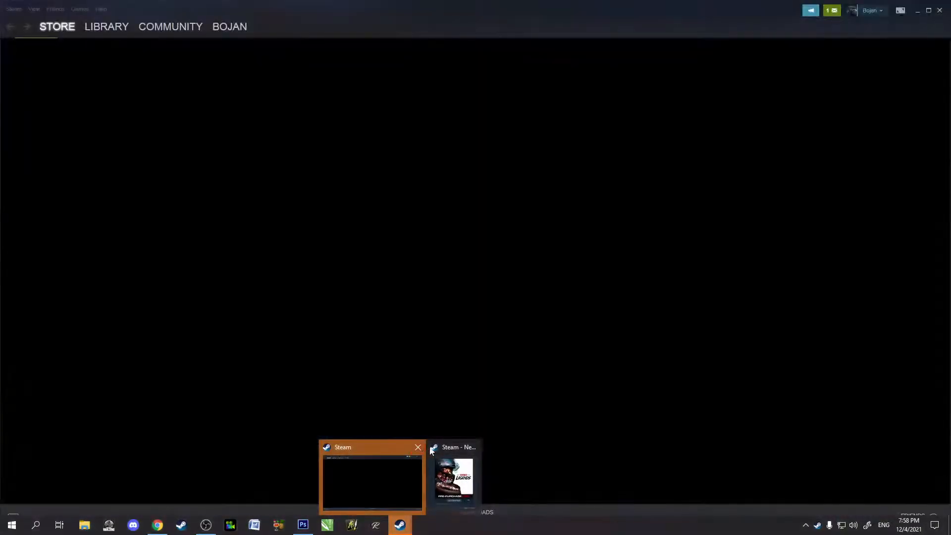
pyautogui.click(419, 447)
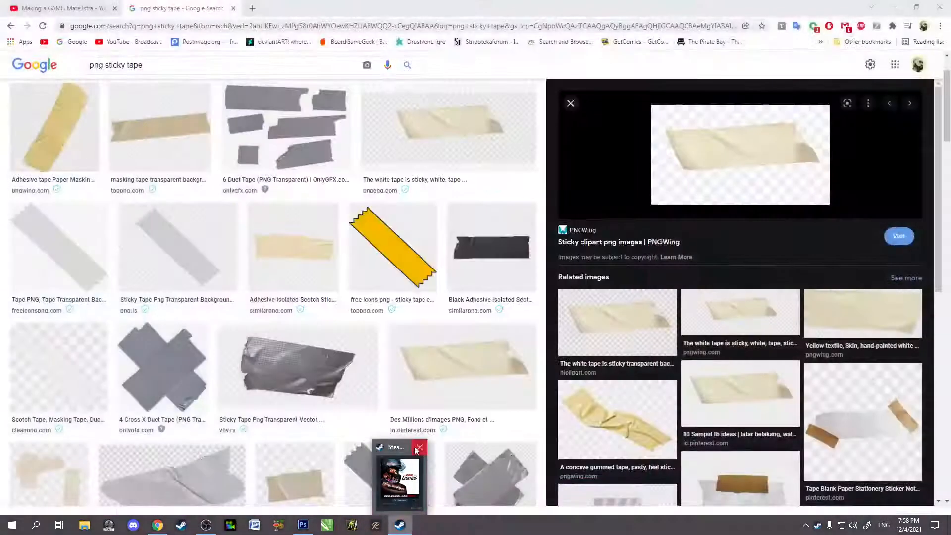
pyautogui.click(418, 447)
pyautogui.rightClick(818, 526)
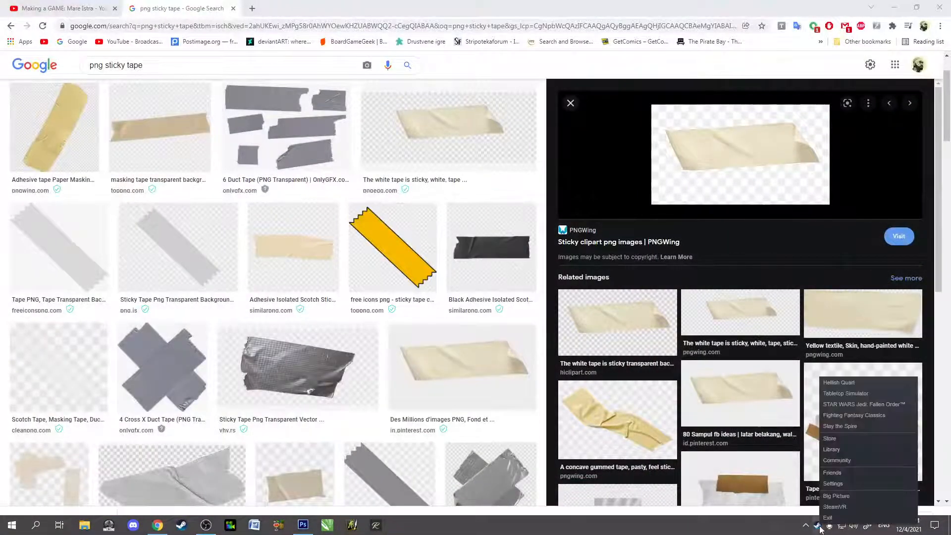
pyautogui.click(827, 517)
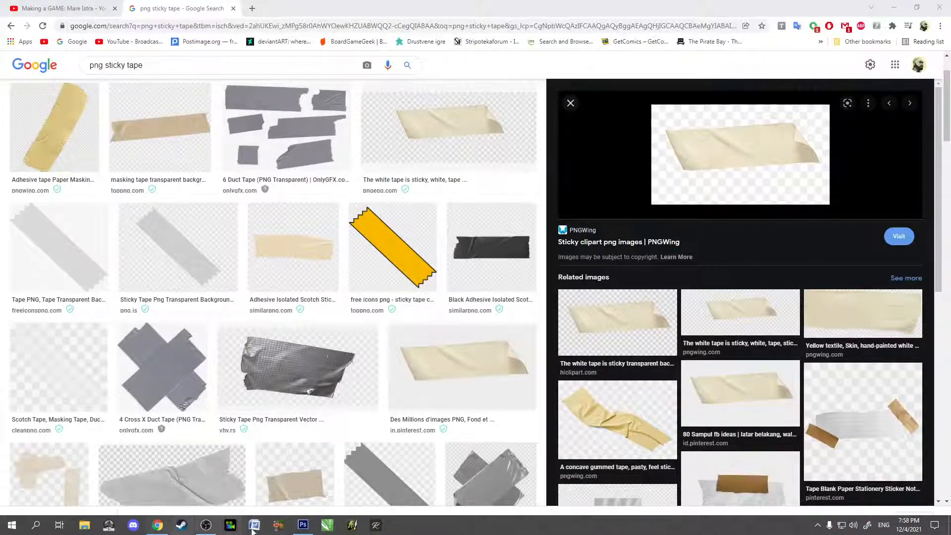
# Step: Switch to Photoshop and open png-transparent-the-white-tape-is-sticky-white-tape-sticker-thumbnail.png from the Likovi folder
pyautogui.click(303, 525)
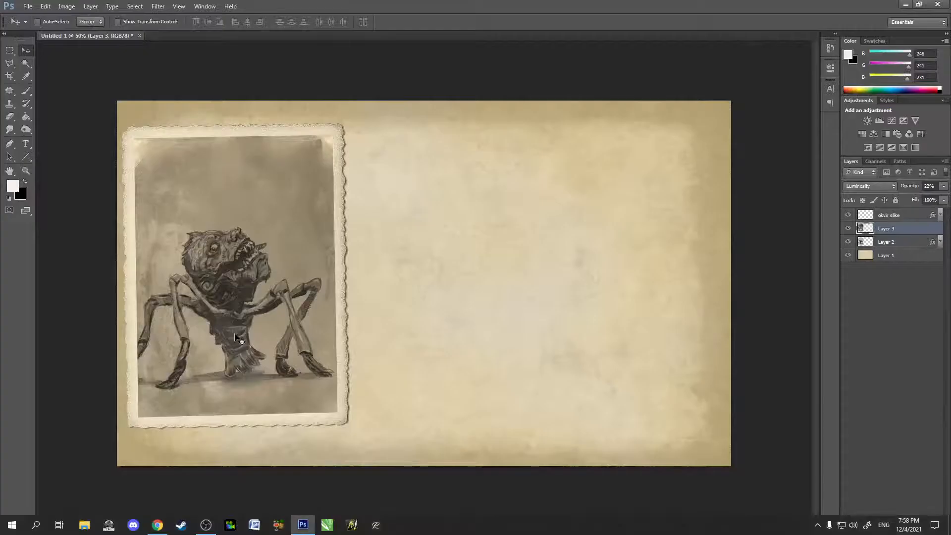
pyautogui.click(28, 7)
pyautogui.click(45, 26)
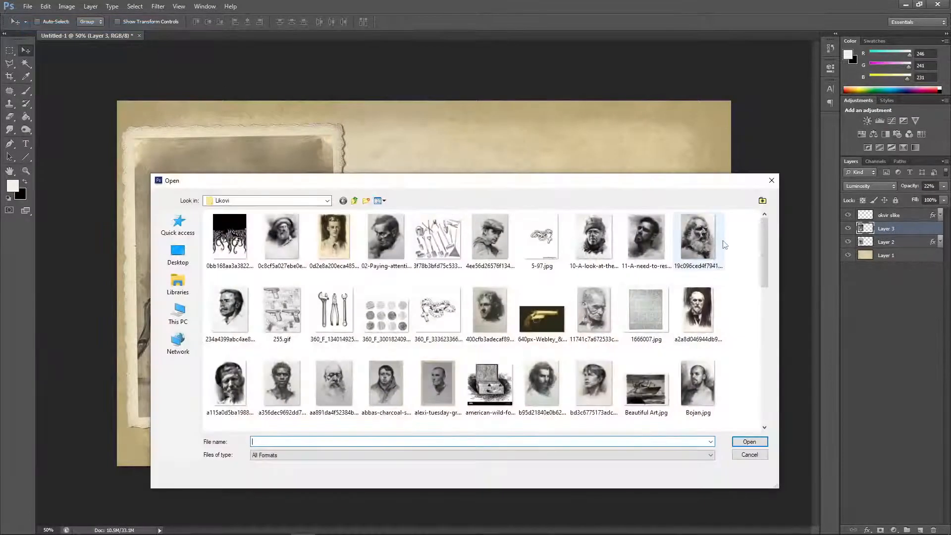
pyautogui.moveTo(760, 237); pyautogui.dragTo(753, 372)
pyautogui.click(645, 275)
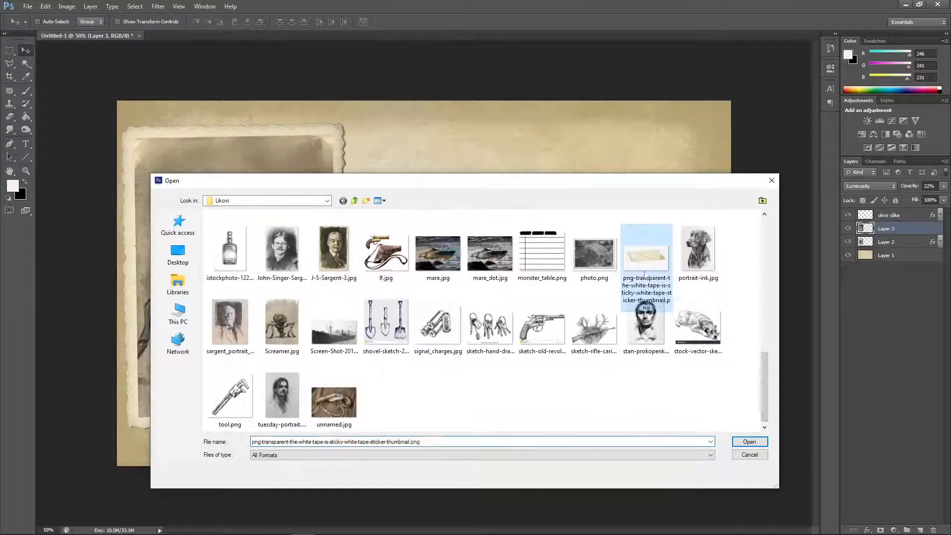
pyautogui.click(747, 440)
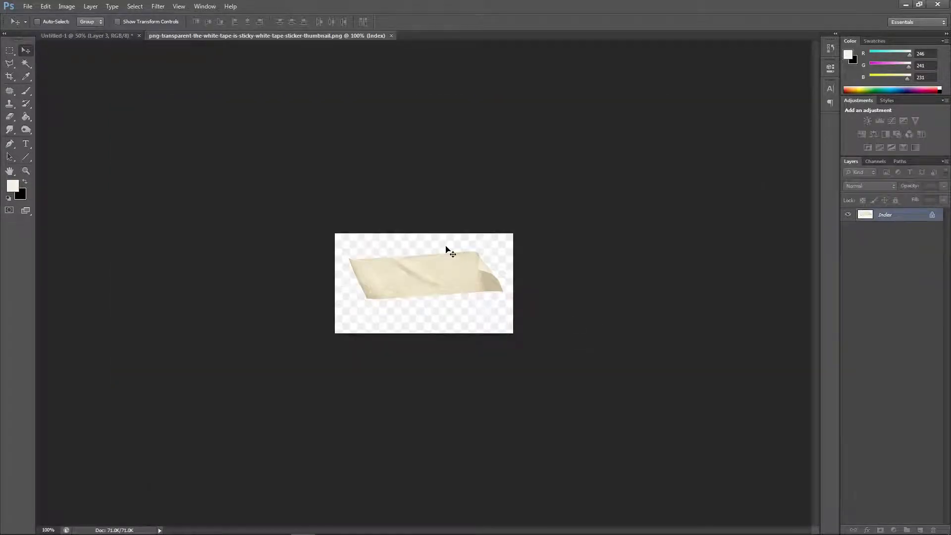
# Step: Isolate the tape from its checkered background with the Magic Wand and an inverse selection, and copy it into the Untitled-1 card document
pyautogui.hotkey('ctrl', '+')
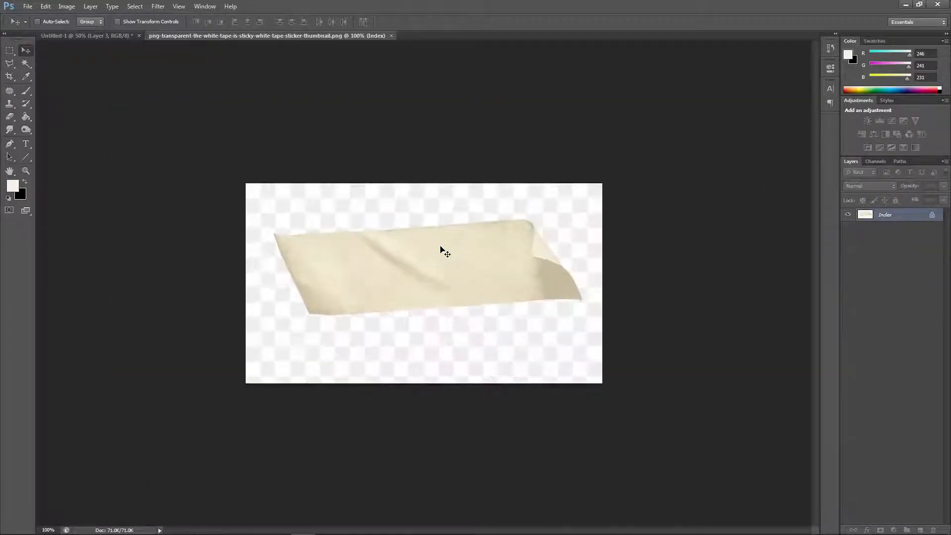
pyautogui.click(25, 63)
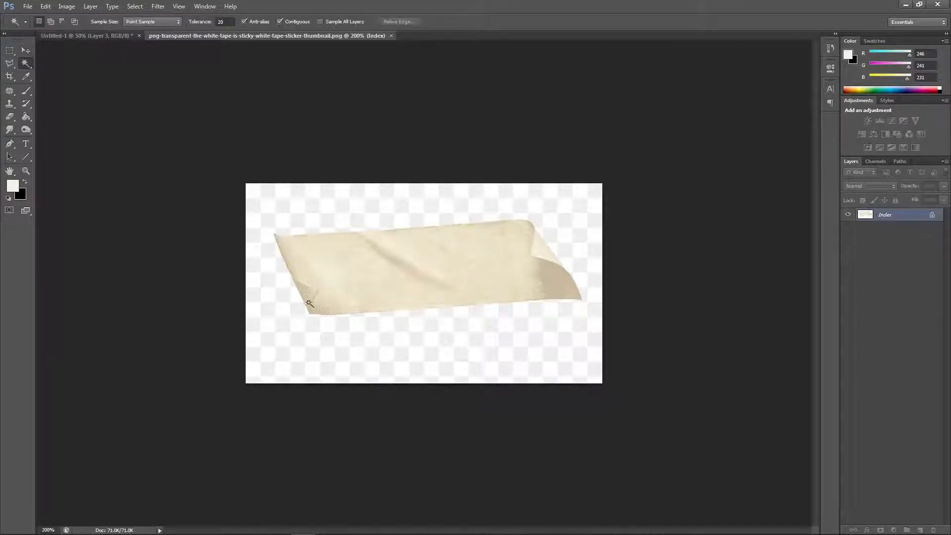
pyautogui.click(295, 312)
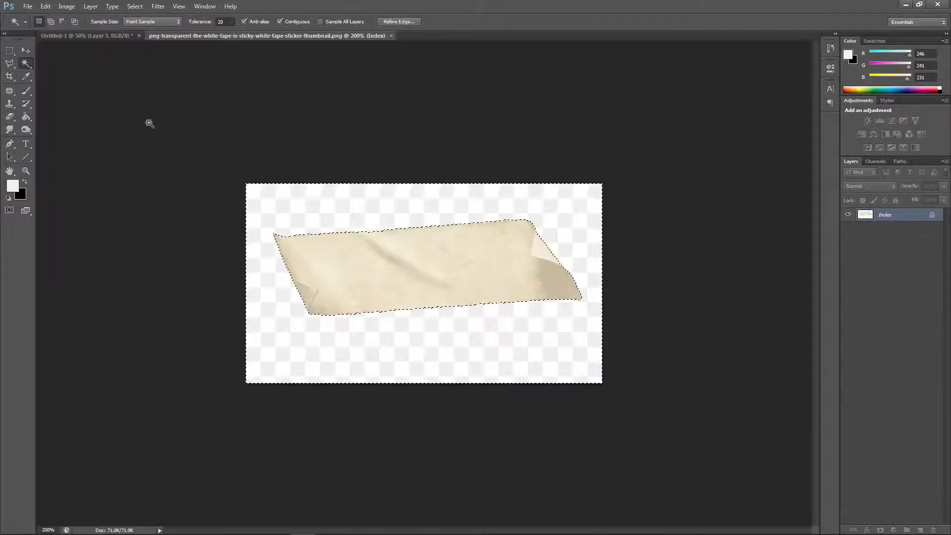
pyautogui.click(135, 7)
pyautogui.click(139, 47)
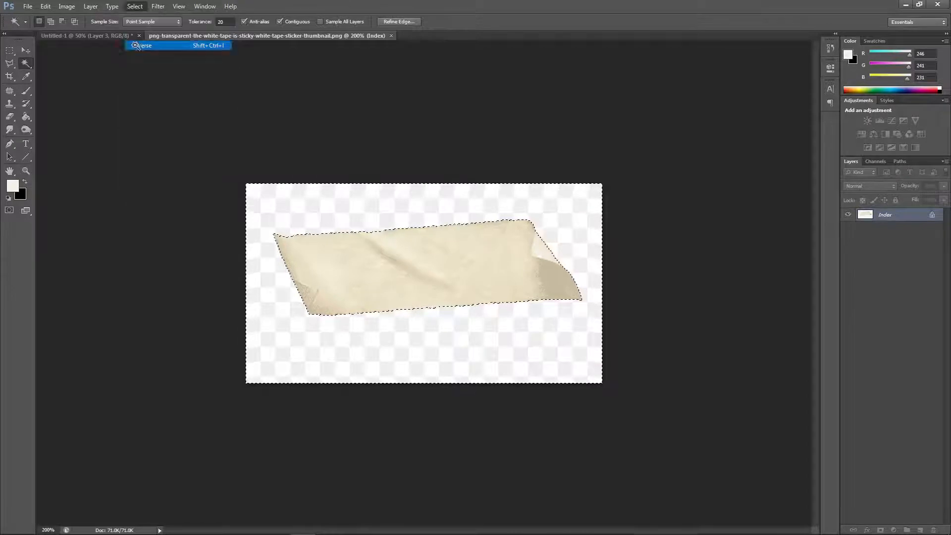
pyautogui.click(94, 36)
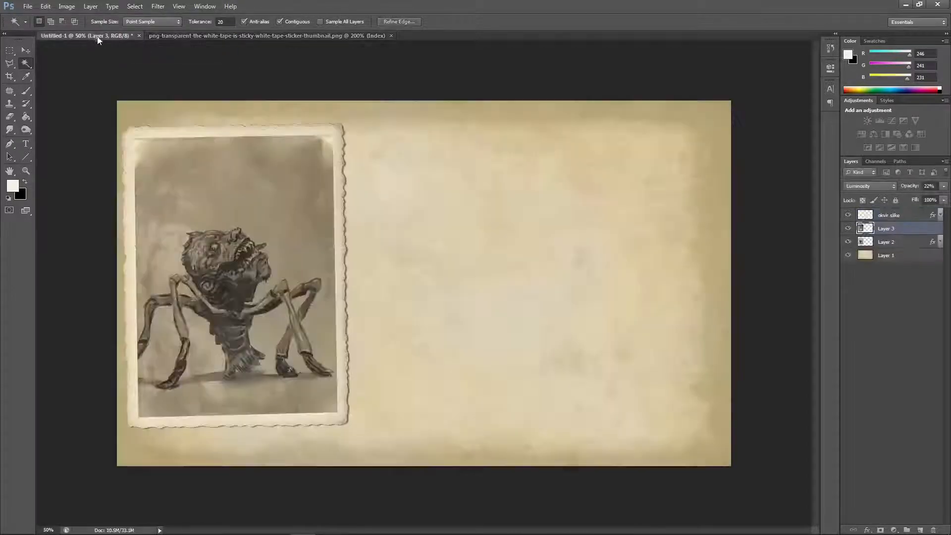
pyautogui.hotkey('ctrl', 'v')
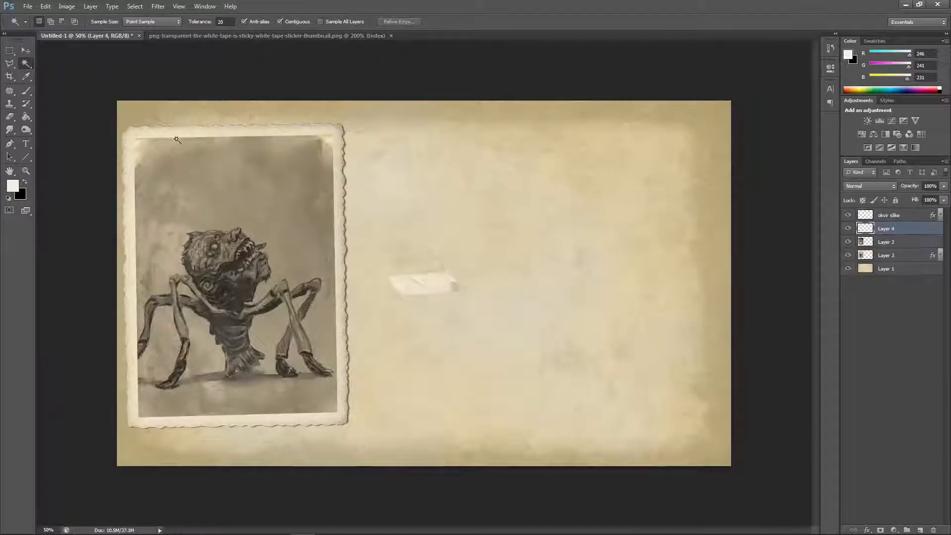
# Step: Place the tape over the photo's upper right corner and move its layer above the okvir slike frame layer
pyautogui.click(28, 51)
pyautogui.moveTo(430, 285); pyautogui.dragTo(343, 131)
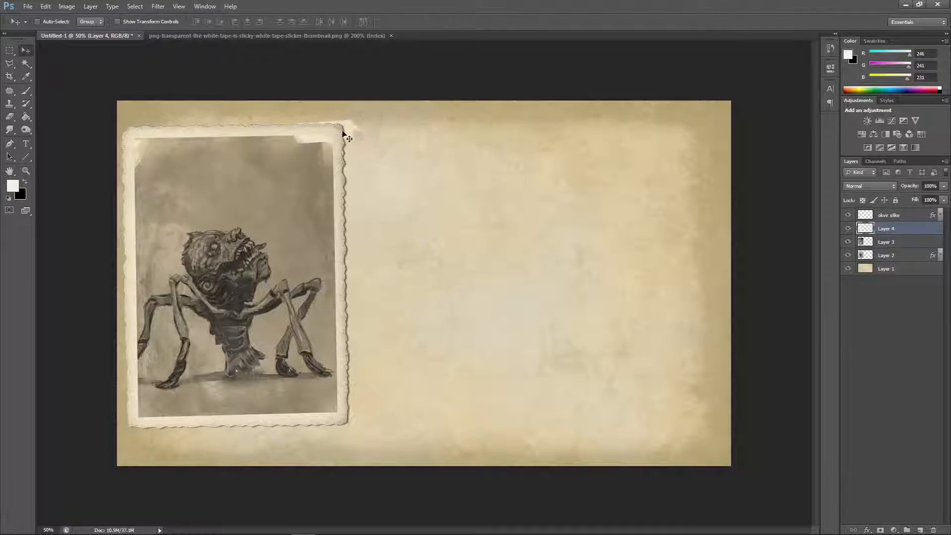
pyautogui.moveTo(899, 232); pyautogui.dragTo(898, 214)
pyautogui.moveTo(384, 123)
pyautogui.mouseDown()
pyautogui.moveTo(349, 110)
pyautogui.moveTo(389, 126)
pyautogui.mouseUp()
# Step: Rotate the tape about 33° clockwise and position it diagonally across the photo's upper right corner
pyautogui.click(45, 6)
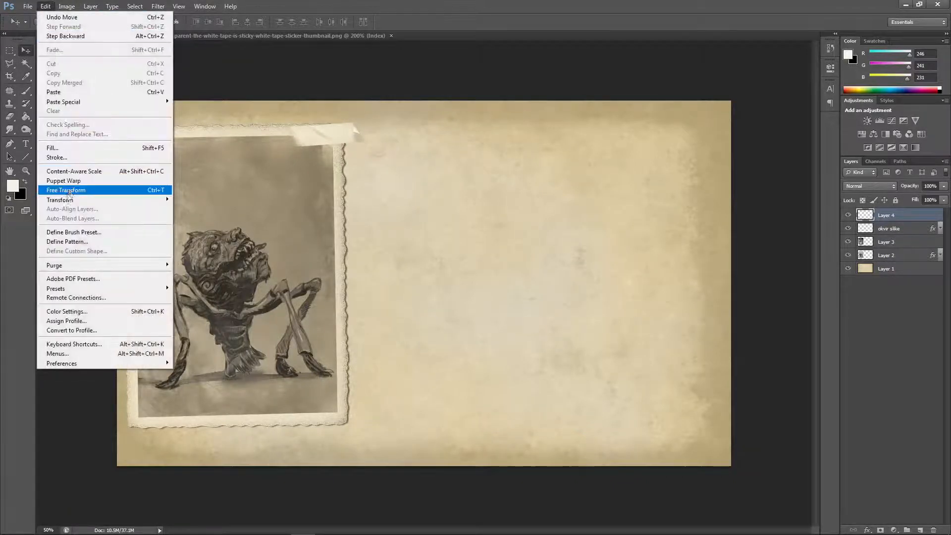
pyautogui.moveTo(59, 200)
pyautogui.click(206, 221)
pyautogui.moveTo(274, 225); pyautogui.dragTo(342, 237)
pyautogui.click(26, 51)
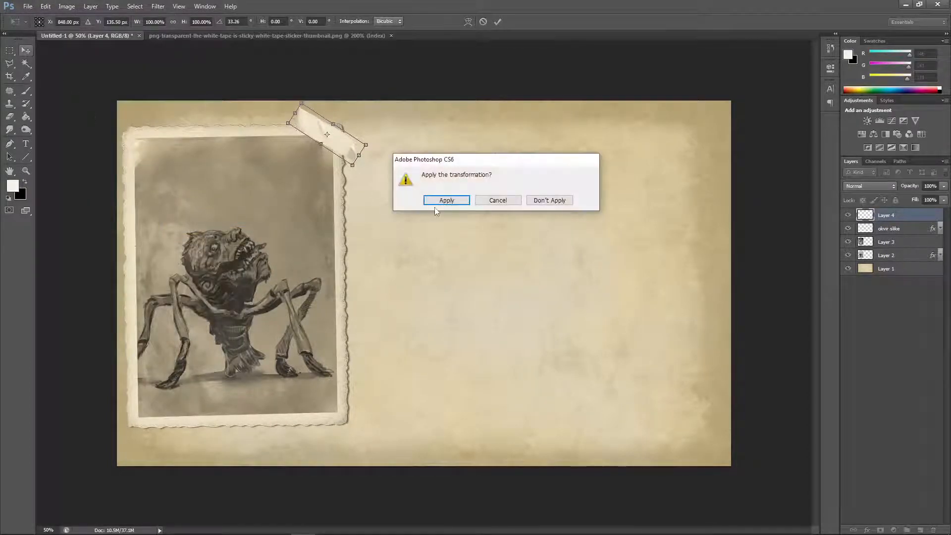
pyautogui.click(435, 199)
pyautogui.moveTo(347, 156); pyautogui.dragTo(338, 150)
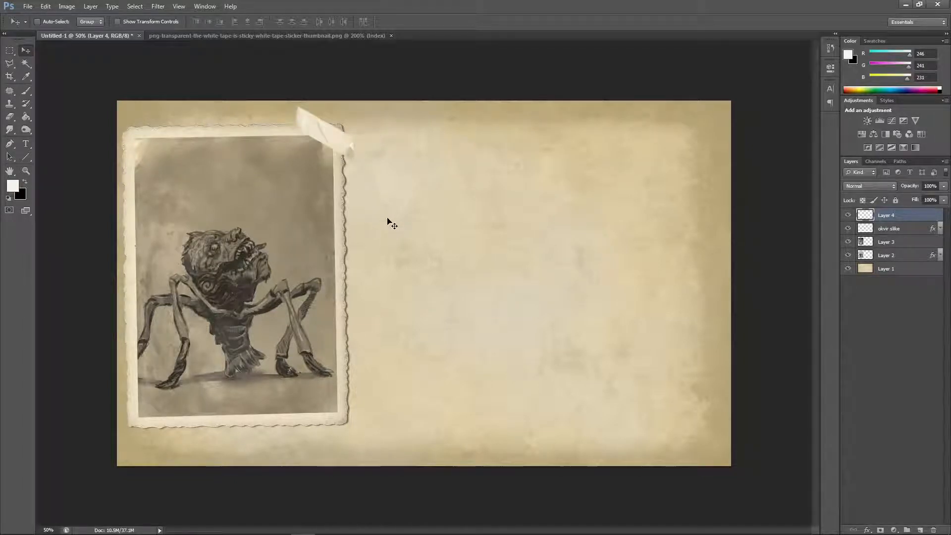
# Step: Roughen both short ends of the tape into torn edges using the Eraser with a small bristle brush
pyautogui.hotkey('ctrl', '+')
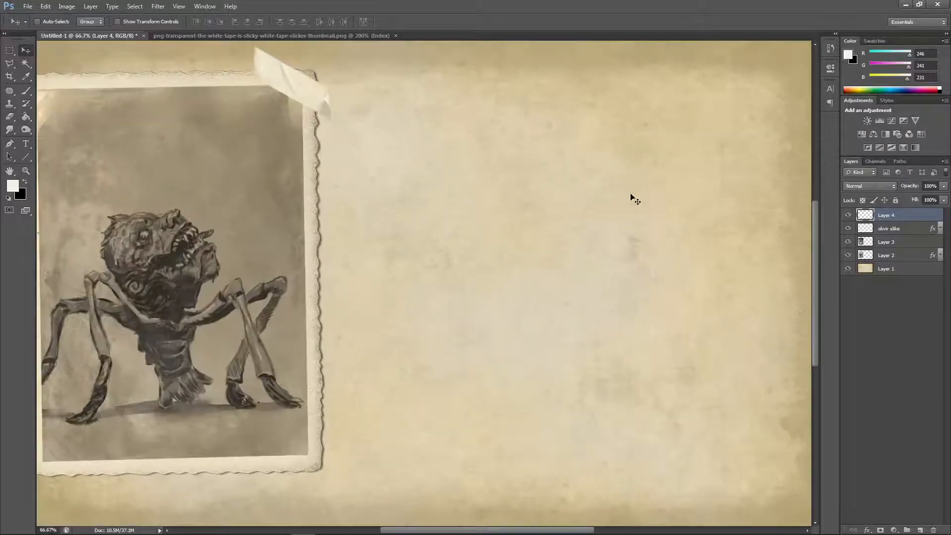
pyautogui.scroll(5, 816, 256)
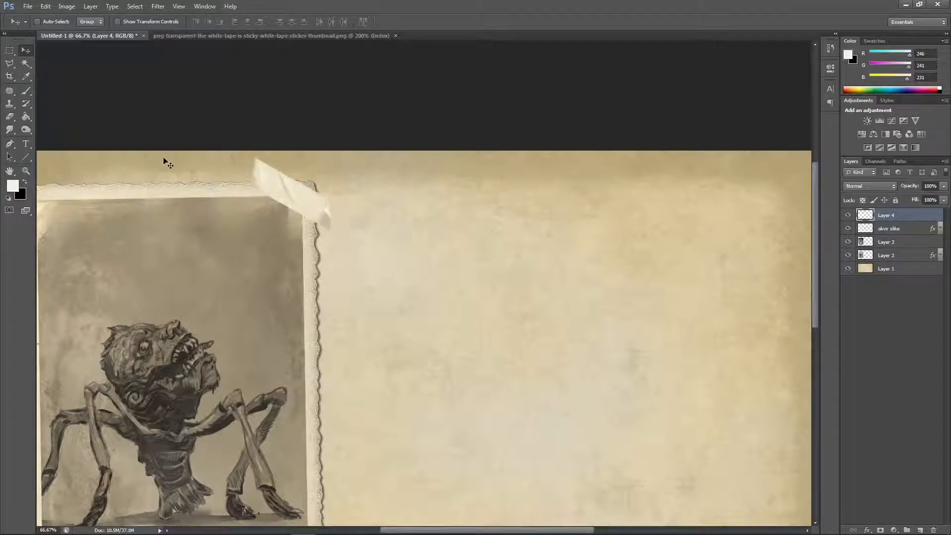
pyautogui.click(11, 117)
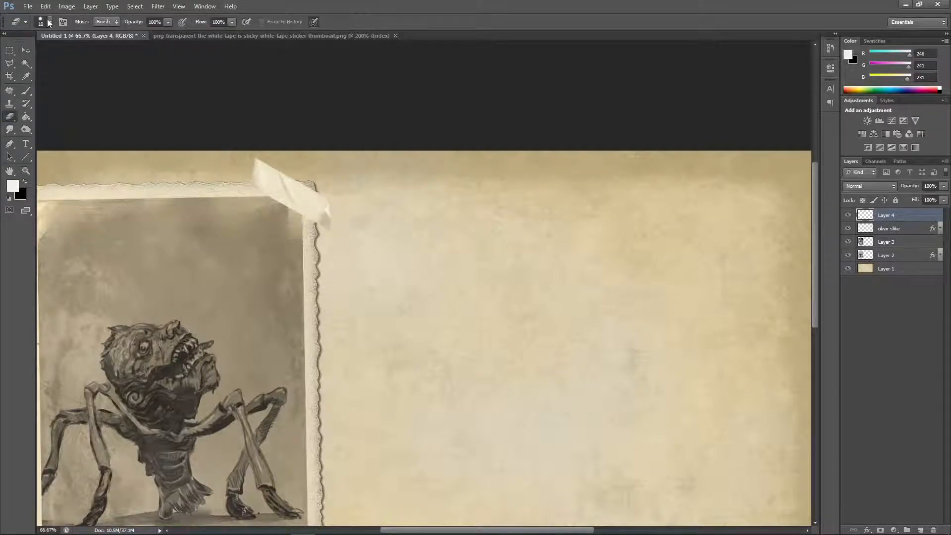
pyautogui.click(49, 22)
pyautogui.click(69, 115)
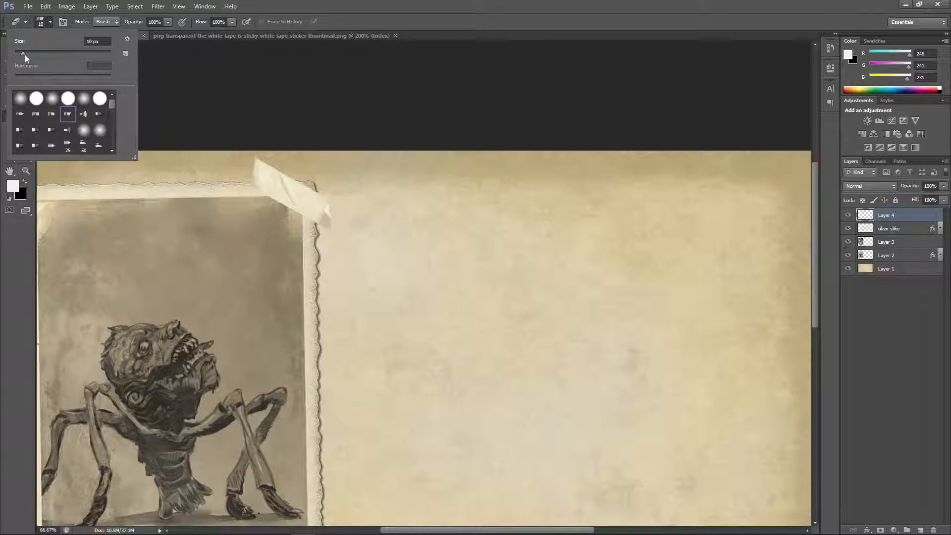
pyautogui.moveTo(25, 55); pyautogui.dragTo(22, 53)
pyautogui.click(324, 232)
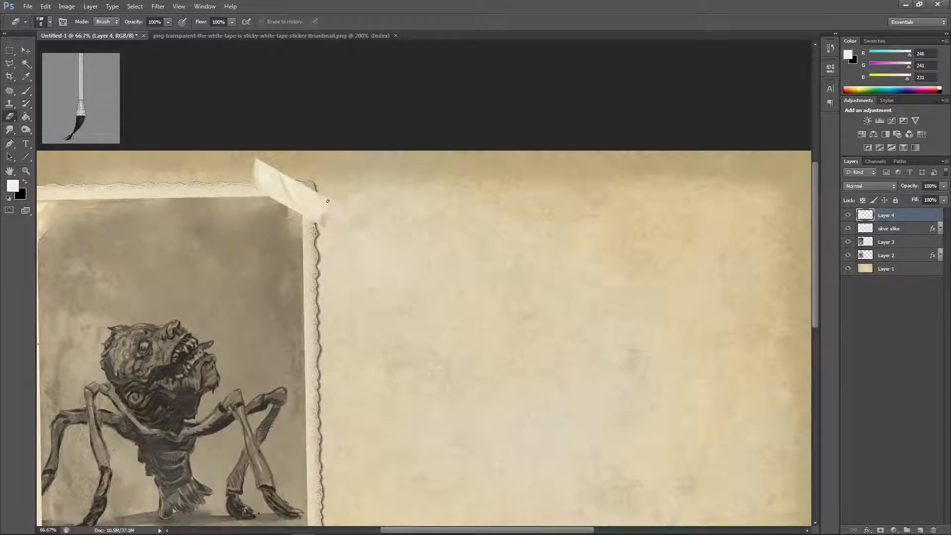
pyautogui.moveTo(327, 200)
pyautogui.mouseDown()
pyautogui.moveTo(325, 209)
pyautogui.moveTo(335, 198)
pyautogui.moveTo(324, 218)
pyautogui.mouseUp()
pyautogui.moveTo(252, 174); pyautogui.dragTo(258, 159)
pyautogui.click(68, 136)
# Step: Scale the tape up to about 114% and shift it slightly down and right over the photo's corner
pyautogui.click(25, 51)
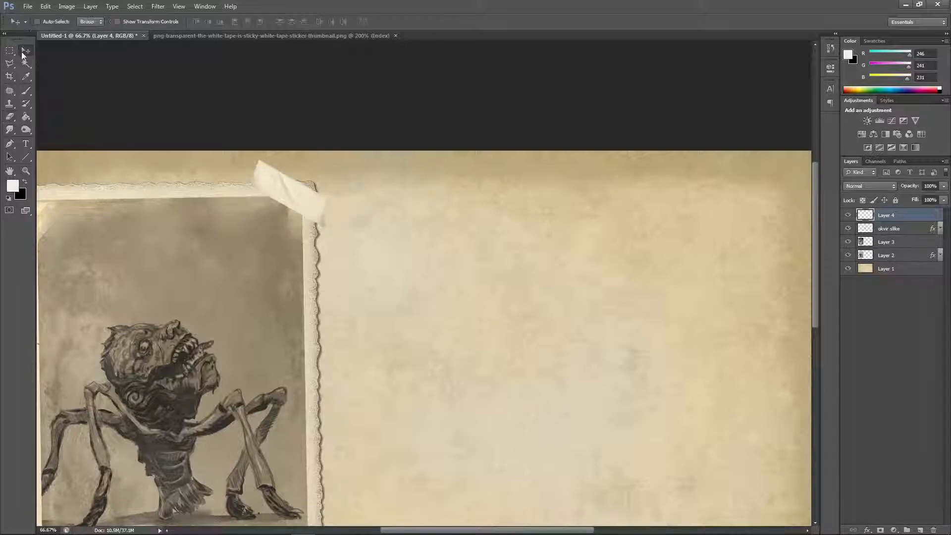
pyautogui.click(45, 6)
pyautogui.moveTo(99, 200)
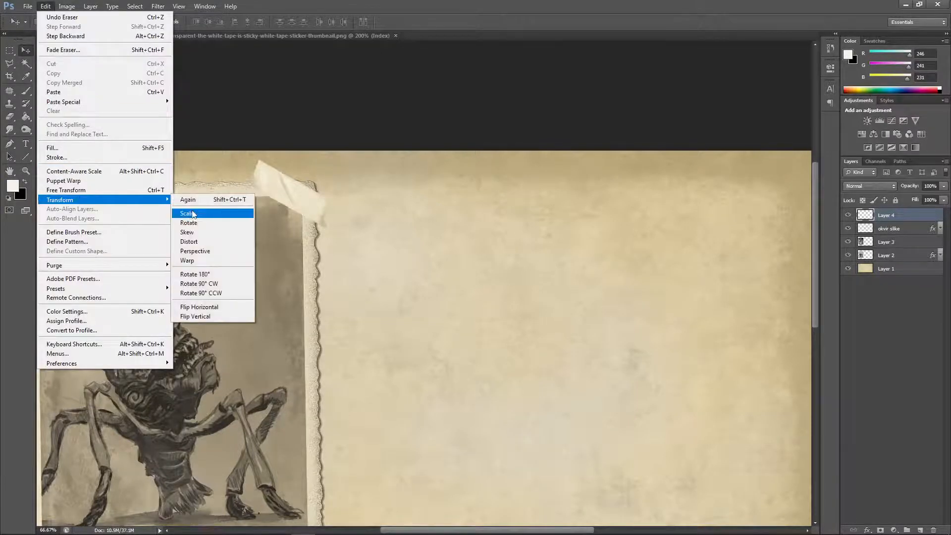
pyautogui.click(193, 209)
pyautogui.moveTo(332, 156); pyautogui.dragTo(336, 151)
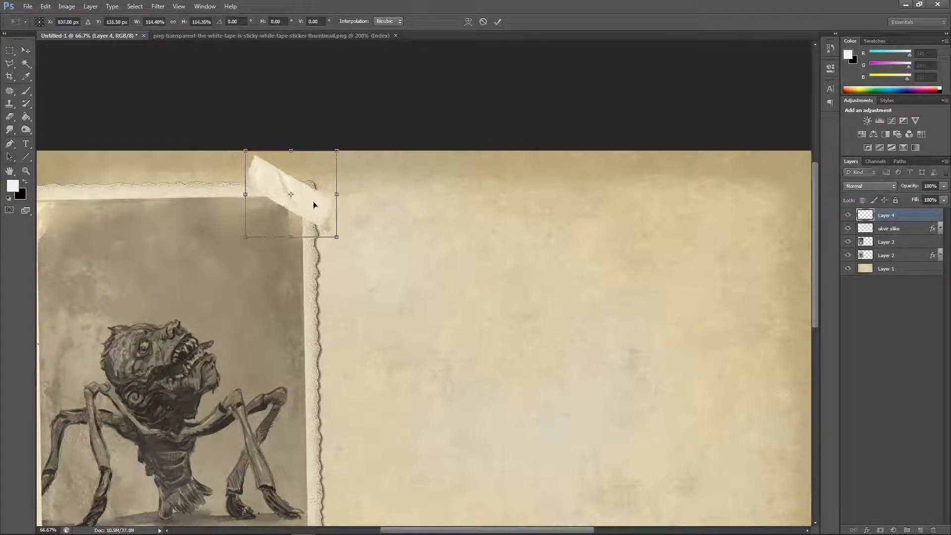
pyautogui.moveTo(313, 201); pyautogui.dragTo(316, 205)
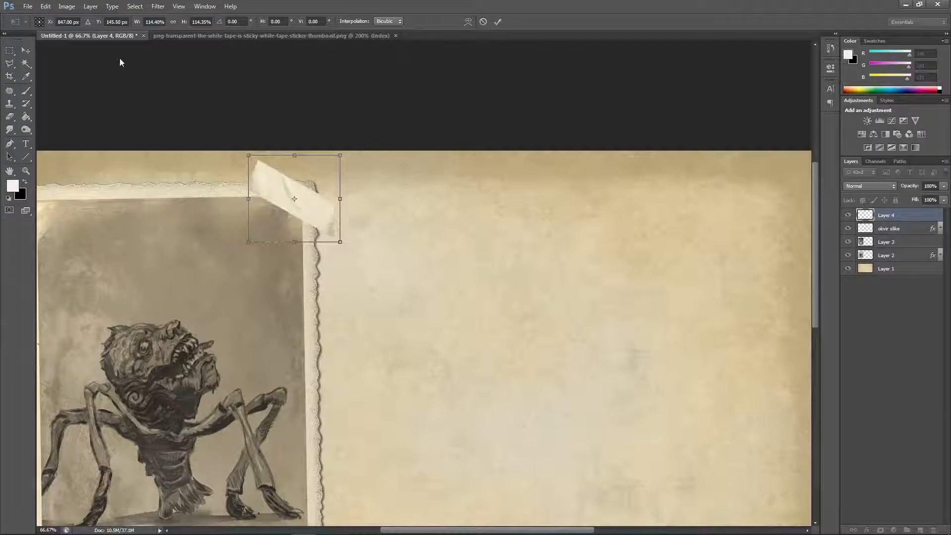
pyautogui.click(25, 50)
pyautogui.click(433, 200)
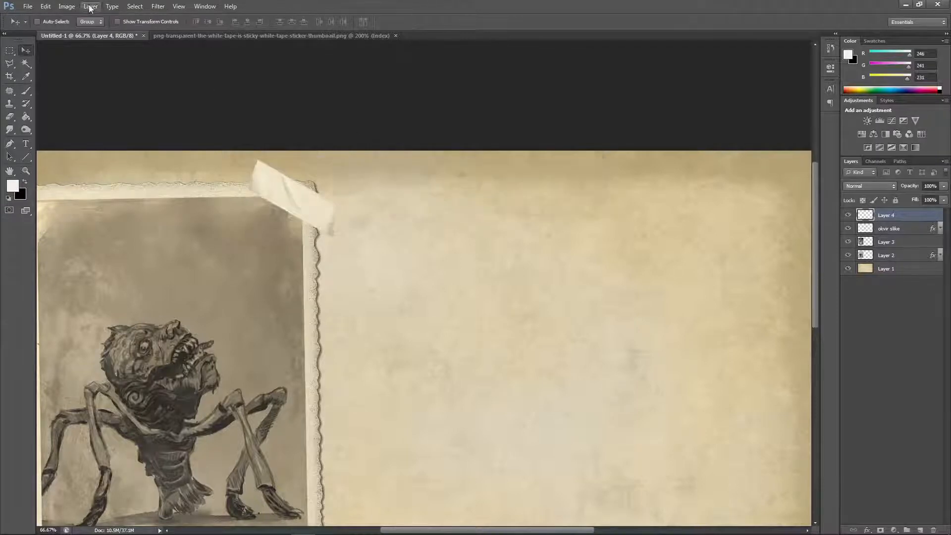
# Step: Add a Drop Shadow to the tape layer with Use Global Light off and its own light angle
pyautogui.click(66, 6)
pyautogui.moveTo(94, 6)
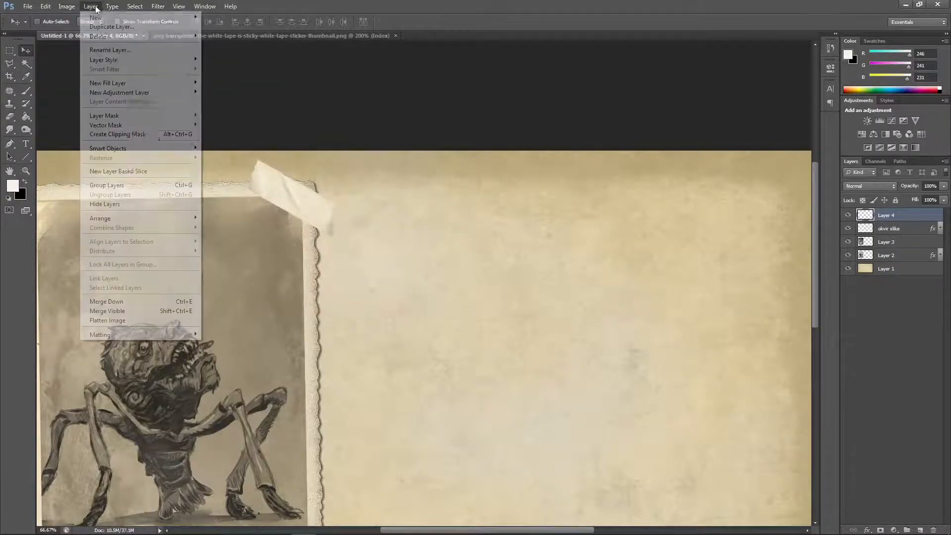
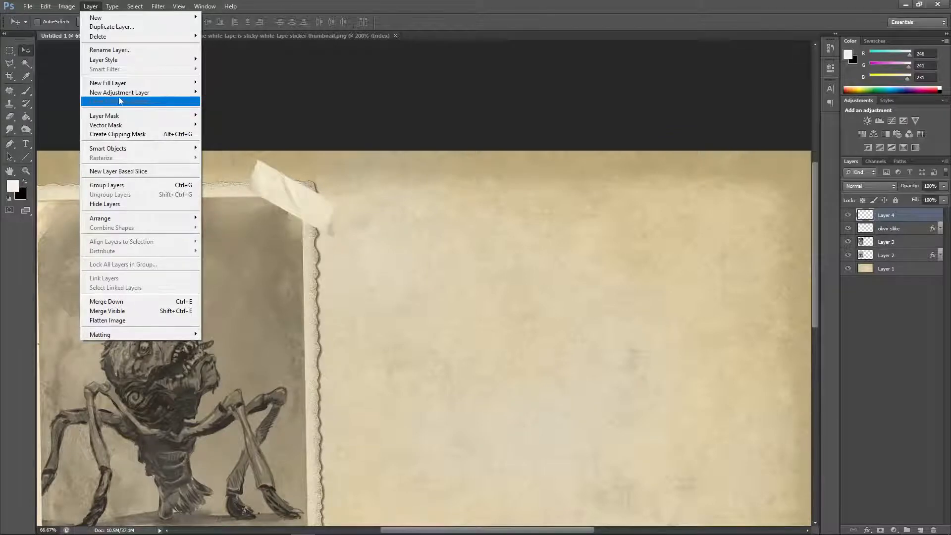
pyautogui.moveTo(120, 83)
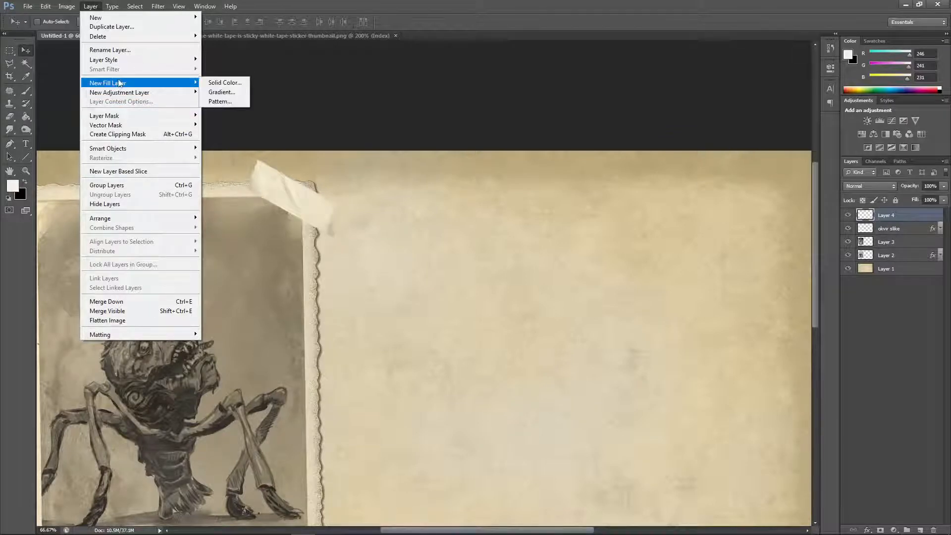
pyautogui.moveTo(129, 60)
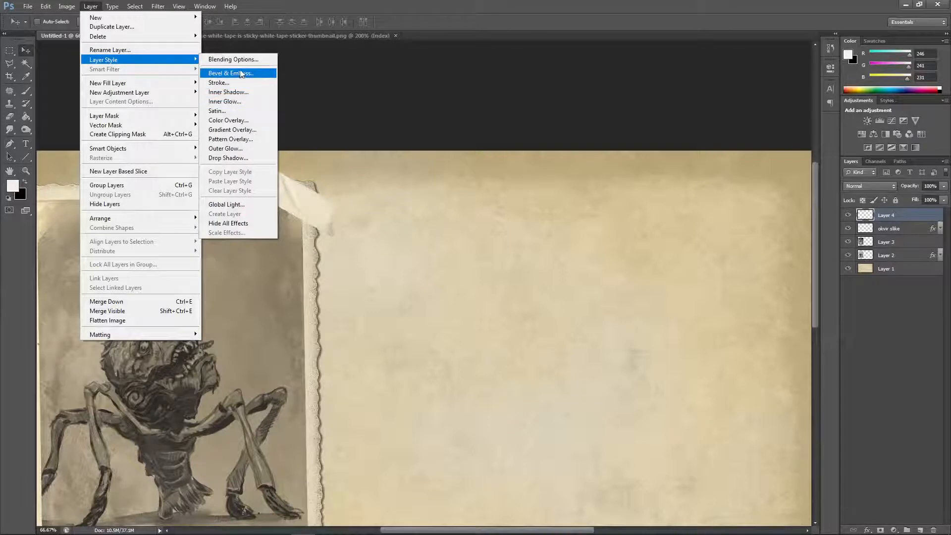
pyautogui.click(228, 157)
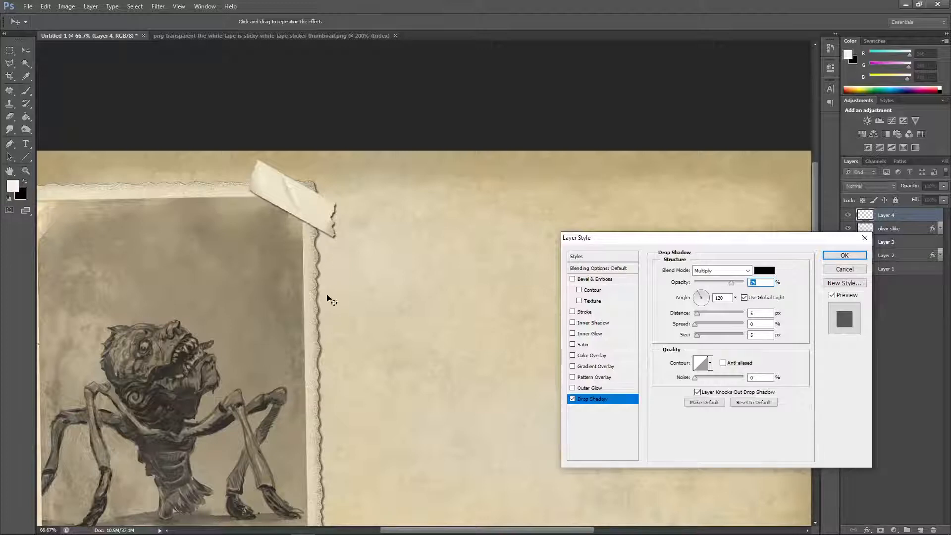
pyautogui.click(744, 298)
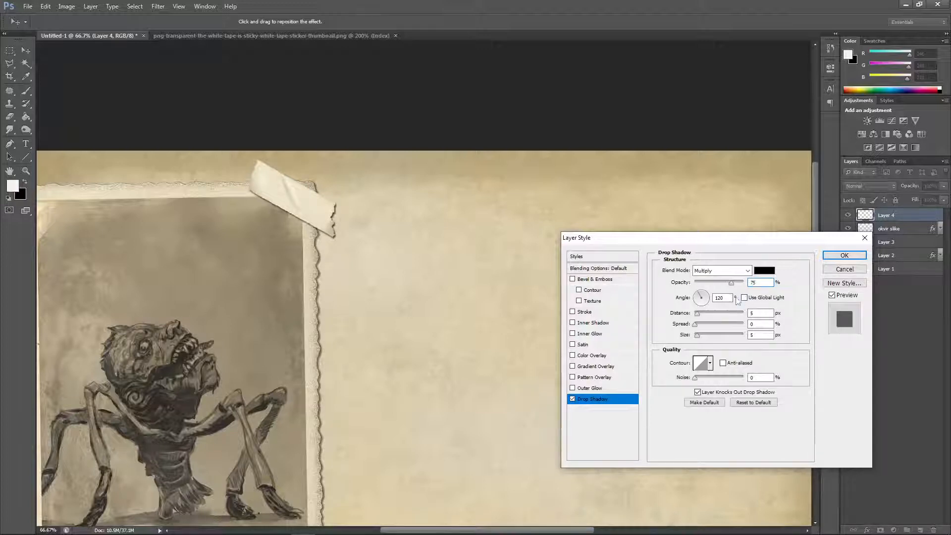
pyautogui.click(700, 297)
pyautogui.click(845, 255)
pyautogui.moveTo(814, 201); pyautogui.dragTo(799, 226)
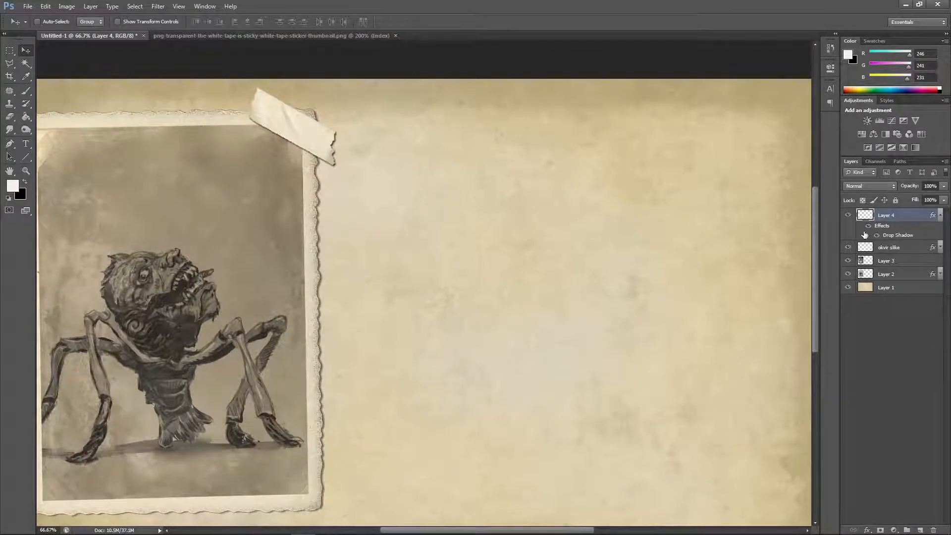
# Step: Adjust the light angle of the tape's Drop Shadow slightly and set its shadow colour to dark brown 2c2921
pyautogui.doubleClick(891, 237)
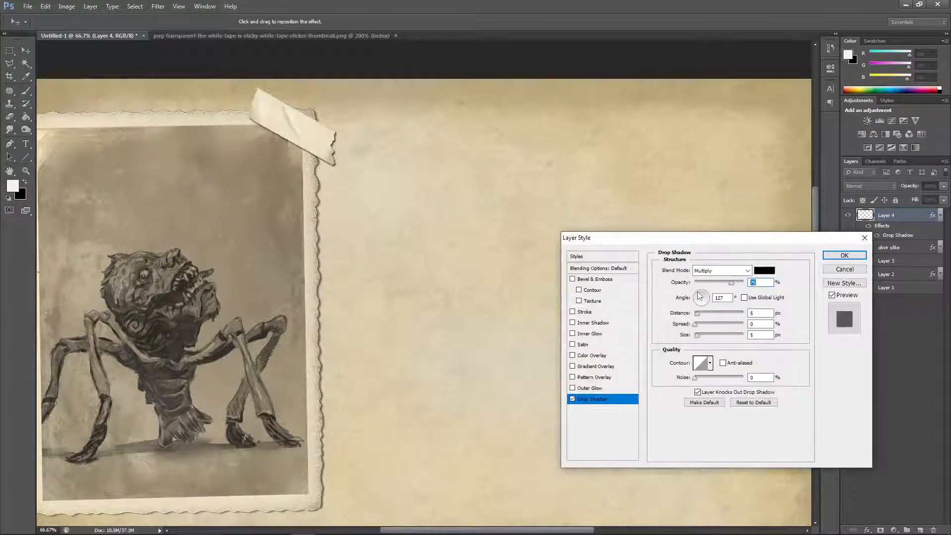
pyautogui.click(700, 297)
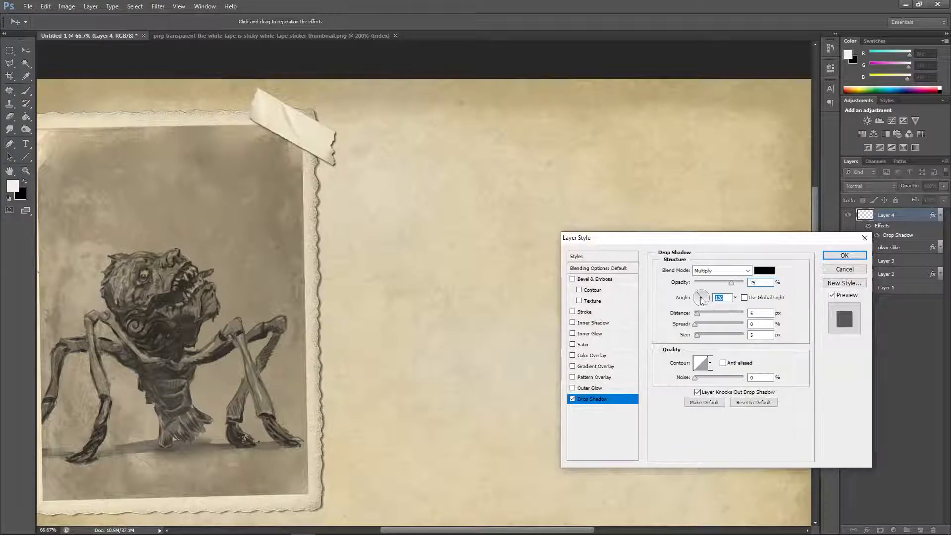
pyautogui.moveTo(703, 301); pyautogui.dragTo(699, 298)
pyautogui.click(765, 271)
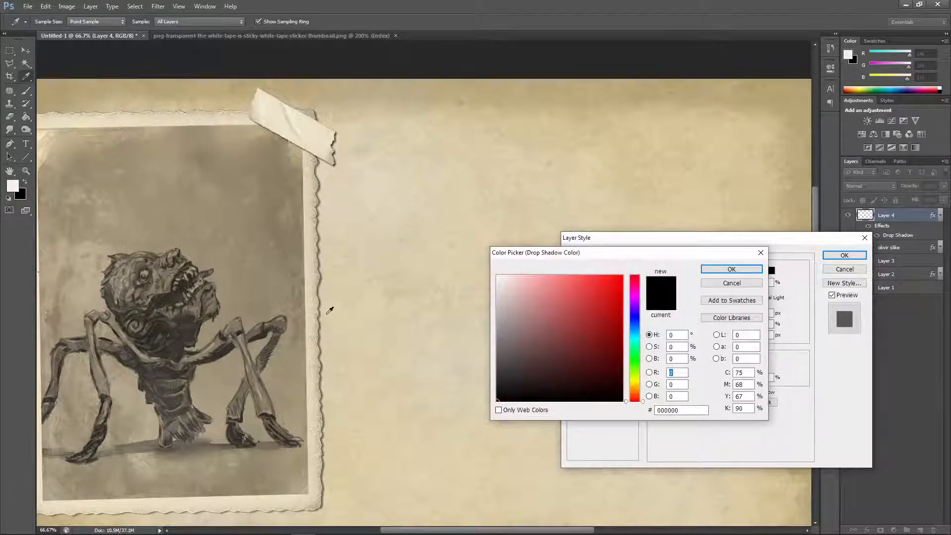
pyautogui.click(343, 294)
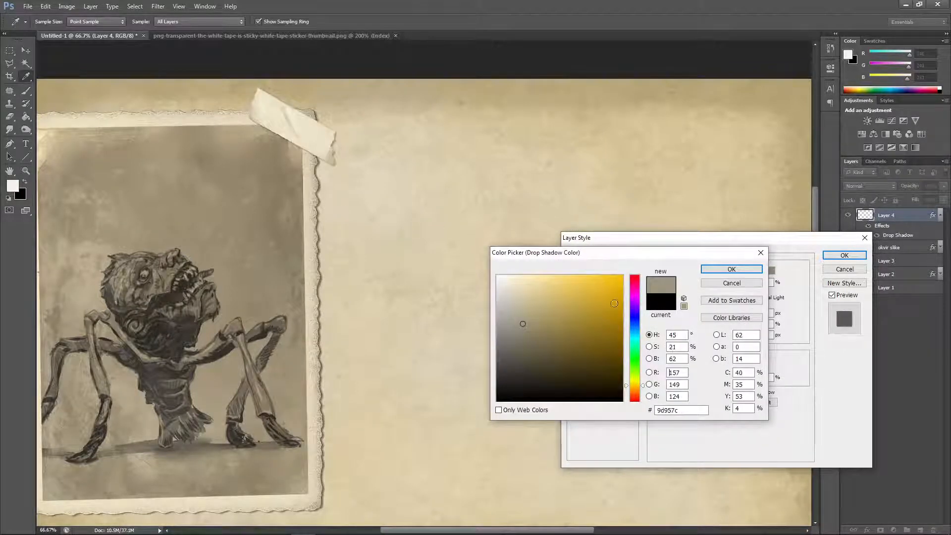
pyautogui.moveTo(523, 337); pyautogui.dragTo(527, 379)
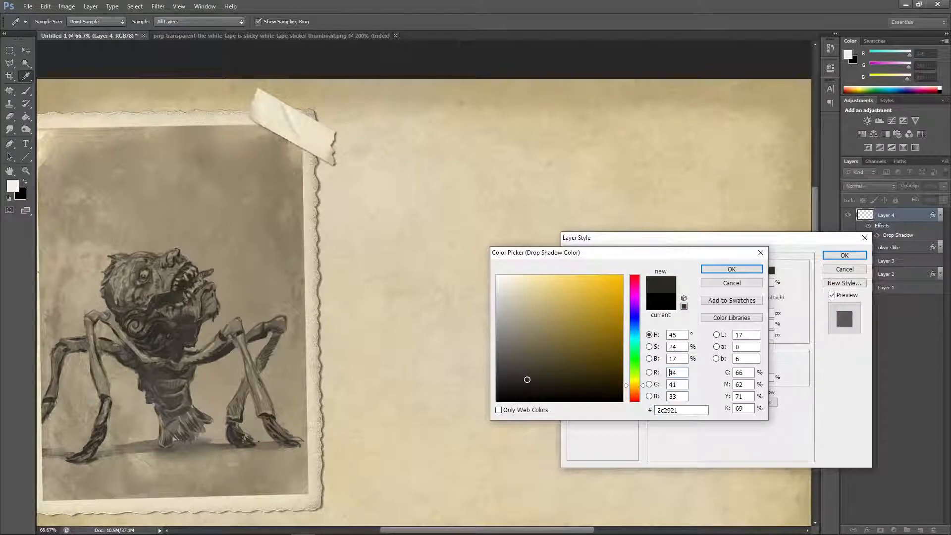
pyautogui.click(731, 269)
pyautogui.click(832, 256)
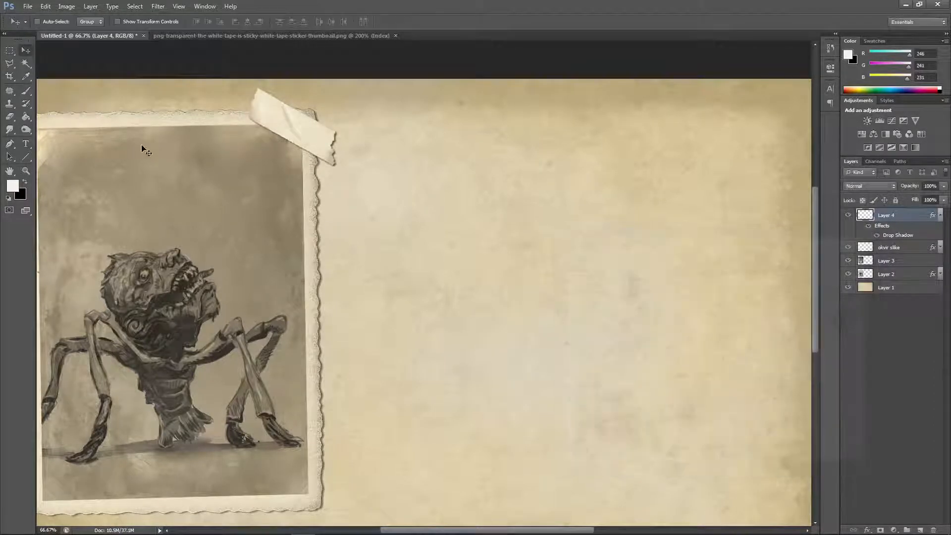
# Step: Roughen the tape's short ends and lower long edge with the Eraser's bristle brush, and tone its midtones at 100% exposure
pyautogui.click(26, 91)
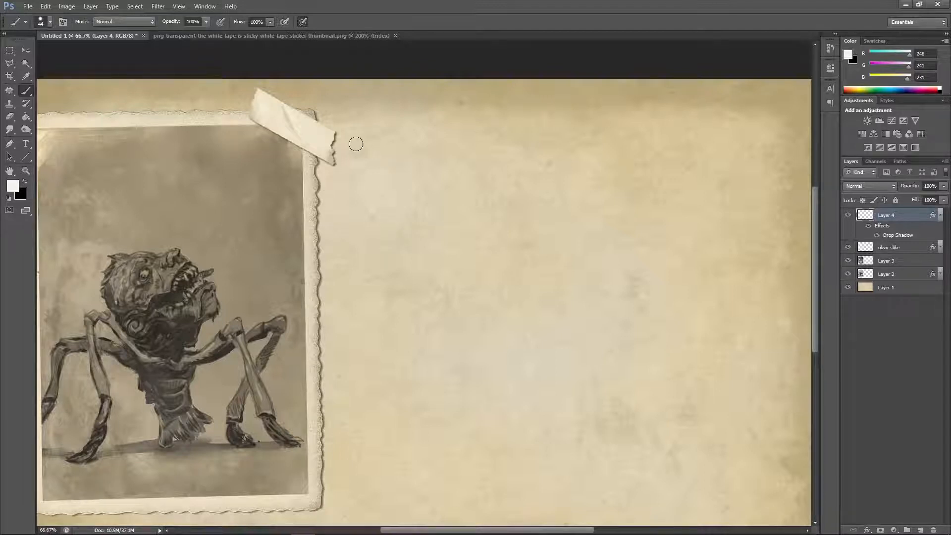
pyautogui.click(340, 169)
pyautogui.hotkey('ctrl', 'z')
pyautogui.click(9, 117)
pyautogui.moveTo(358, 170); pyautogui.dragTo(330, 162)
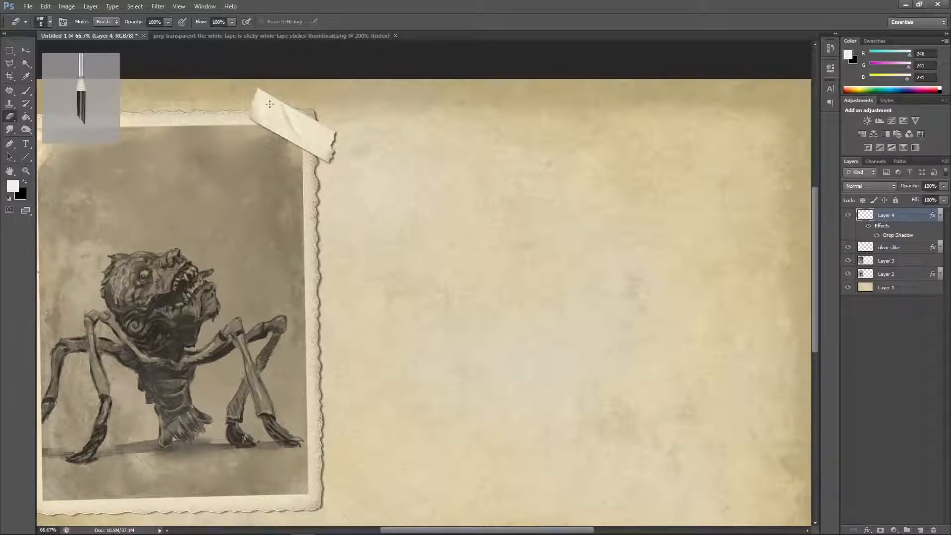
pyautogui.moveTo(269, 104)
pyautogui.mouseDown()
pyautogui.moveTo(247, 102)
pyautogui.moveTo(265, 92)
pyautogui.mouseUp()
pyautogui.moveTo(305, 157)
pyautogui.mouseDown()
pyautogui.moveTo(297, 146)
pyautogui.moveTo(312, 156)
pyautogui.moveTo(263, 127)
pyautogui.moveTo(258, 145)
pyautogui.mouseUp()
pyautogui.click(244, 202)
pyautogui.click(27, 130)
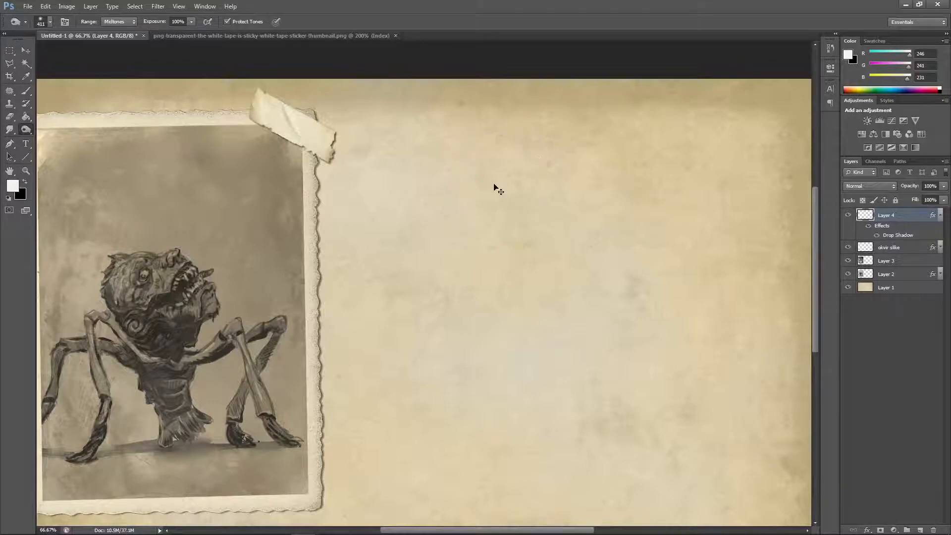
# Step: Try shifting the tape's midtones toward cyan, magenta and blue with Color Balance
pyautogui.hotkey('ctrl', '-')
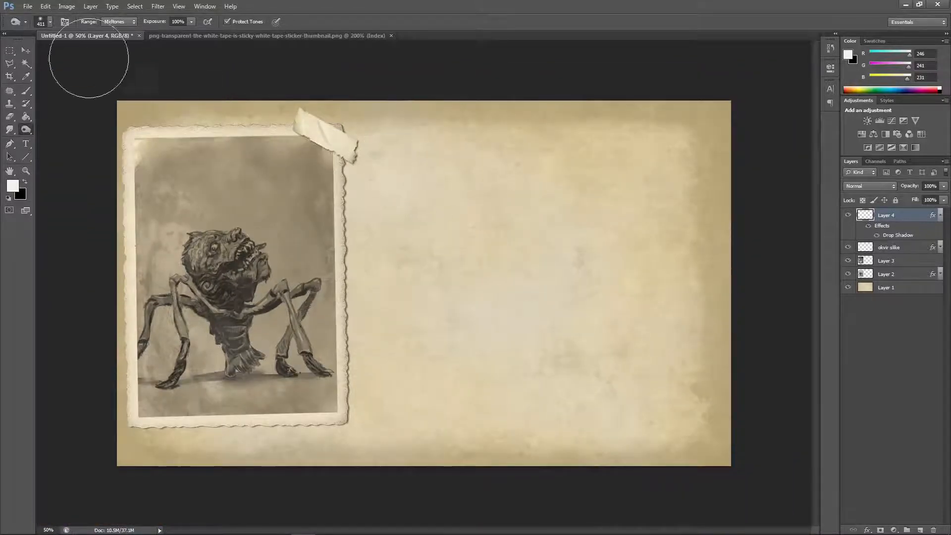
pyautogui.click(67, 6)
pyautogui.moveTo(72, 32)
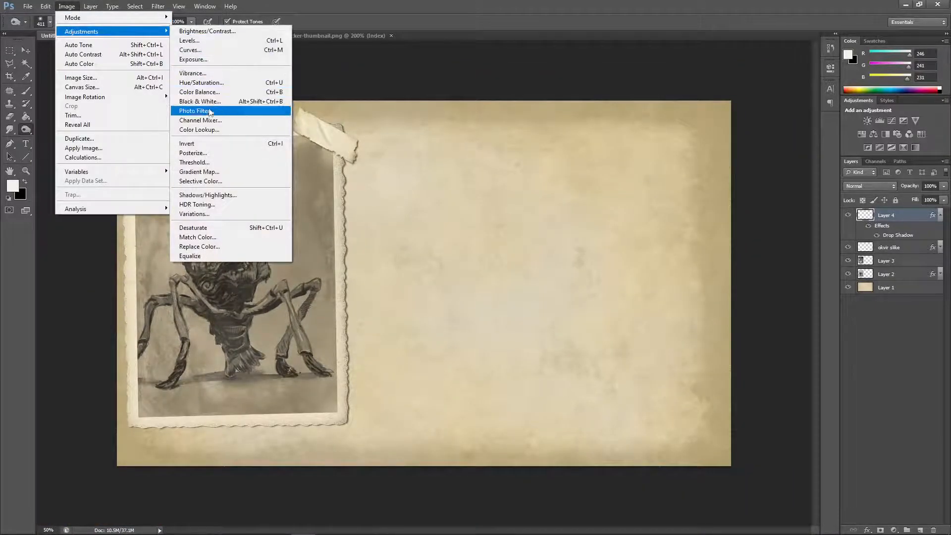
pyautogui.click(208, 92)
pyautogui.moveTo(658, 386); pyautogui.dragTo(641, 361)
pyautogui.click(650, 377)
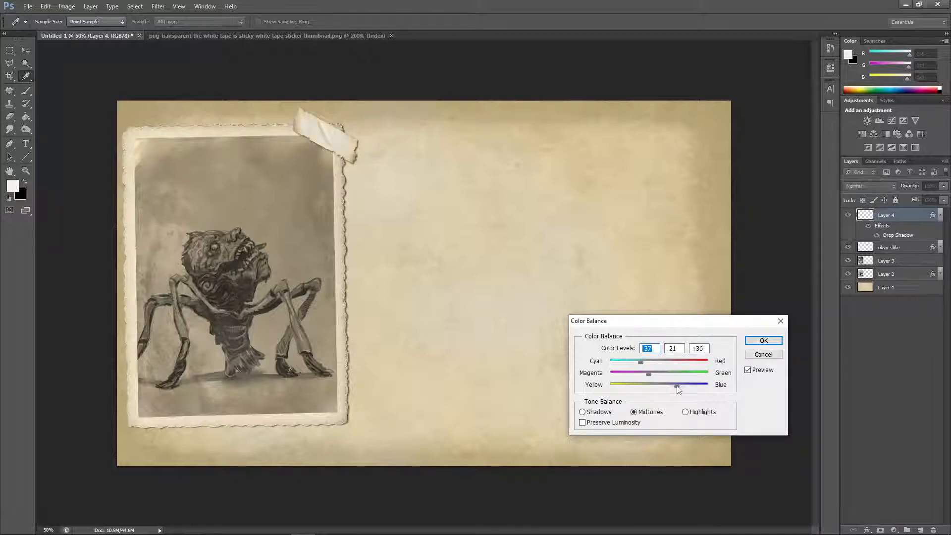
pyautogui.moveTo(678, 389); pyautogui.dragTo(674, 388)
pyautogui.click(763, 340)
pyautogui.press('o')
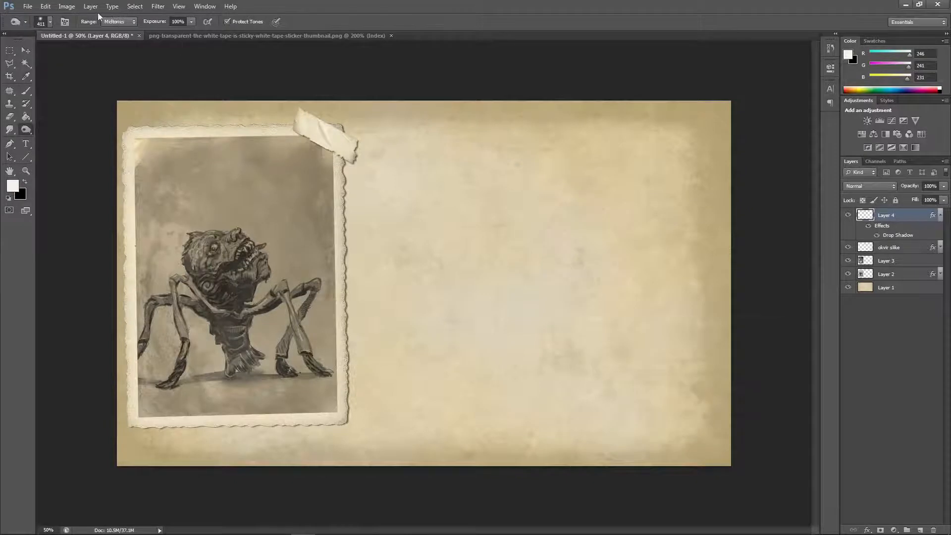
# Step: Try neutralising the tape's yellow tint with a custom-coloured Photo Filter, testing grey and bluish filter colours
pyautogui.click(66, 6)
pyautogui.moveTo(84, 31)
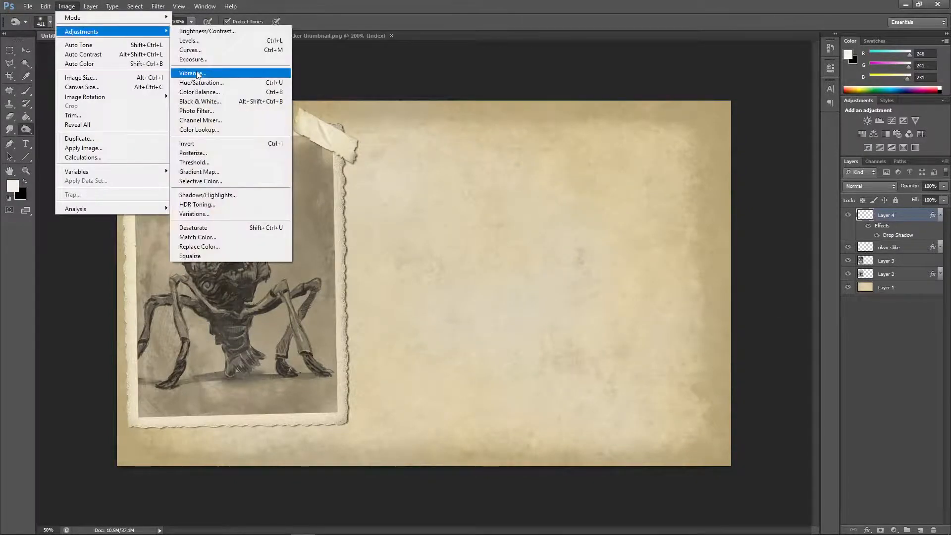
pyautogui.click(188, 110)
pyautogui.click(650, 235)
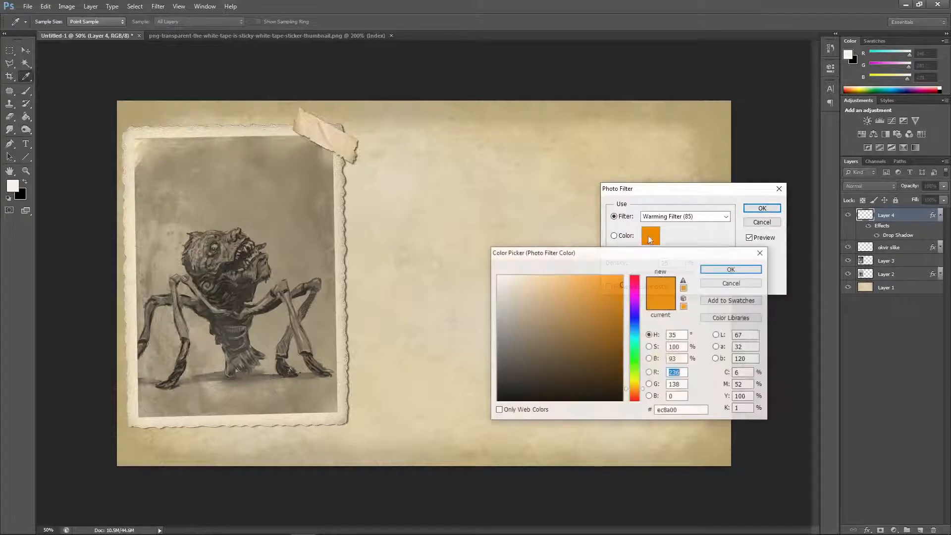
pyautogui.click(524, 315)
pyautogui.moveTo(517, 335)
pyautogui.mouseDown()
pyautogui.moveTo(526, 359)
pyautogui.moveTo(495, 324)
pyautogui.moveTo(464, 320)
pyautogui.mouseUp()
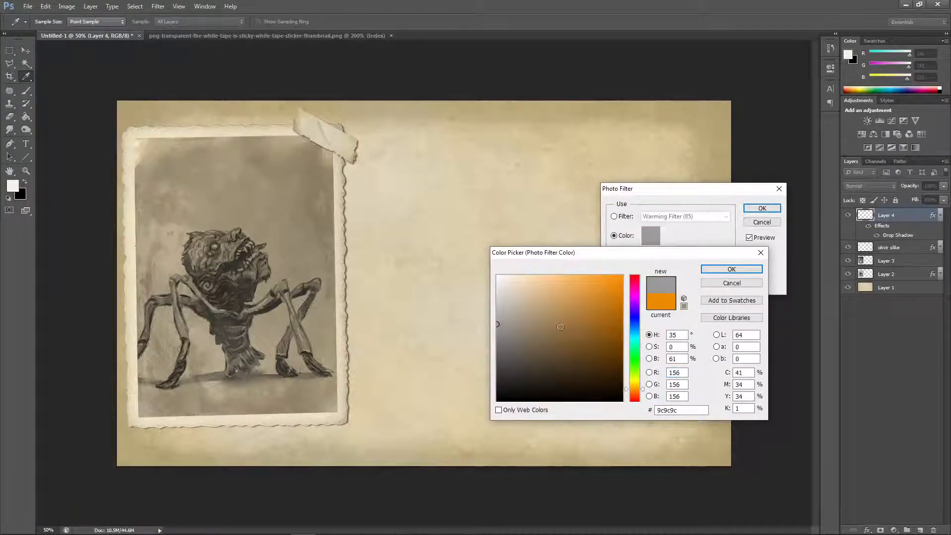
pyautogui.moveTo(632, 341); pyautogui.dragTo(632, 336)
pyautogui.click(509, 336)
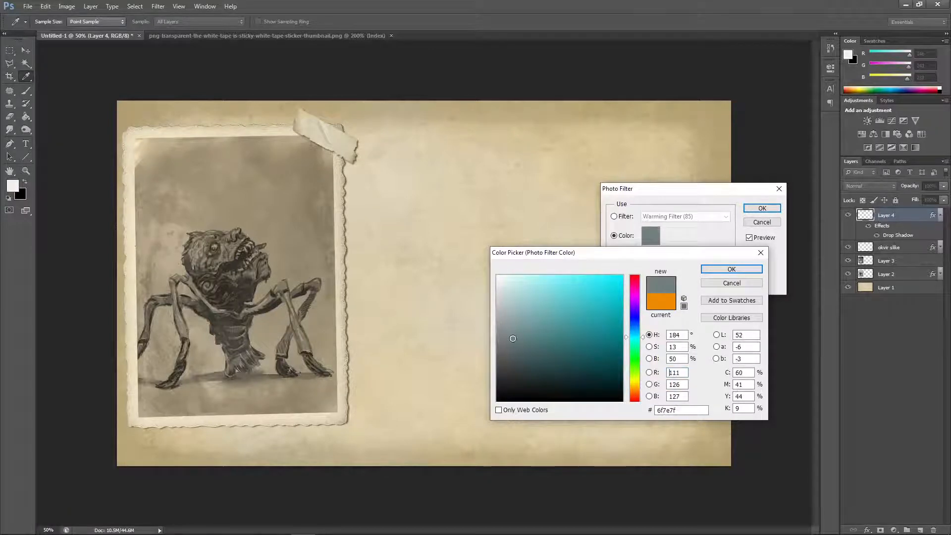
pyautogui.click(528, 315)
pyautogui.moveTo(531, 321)
pyautogui.mouseDown()
pyautogui.moveTo(520, 275)
pyautogui.moveTo(504, 299)
pyautogui.moveTo(498, 276)
pyautogui.mouseUp()
pyautogui.click(731, 269)
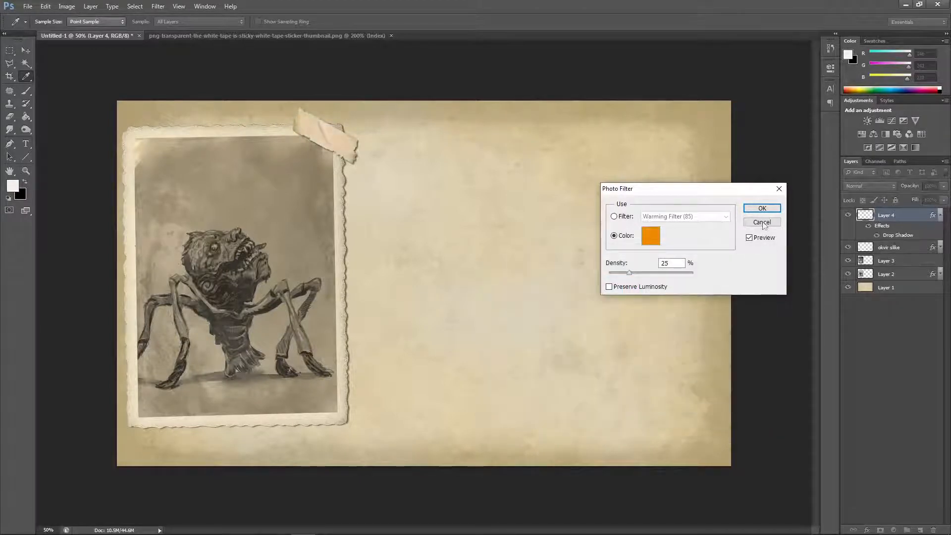
pyautogui.click(761, 208)
pyautogui.press('o')
# Step: Try brightening the tape with a Brightness/Contrast adjustment at brightness 24
pyautogui.click(66, 6)
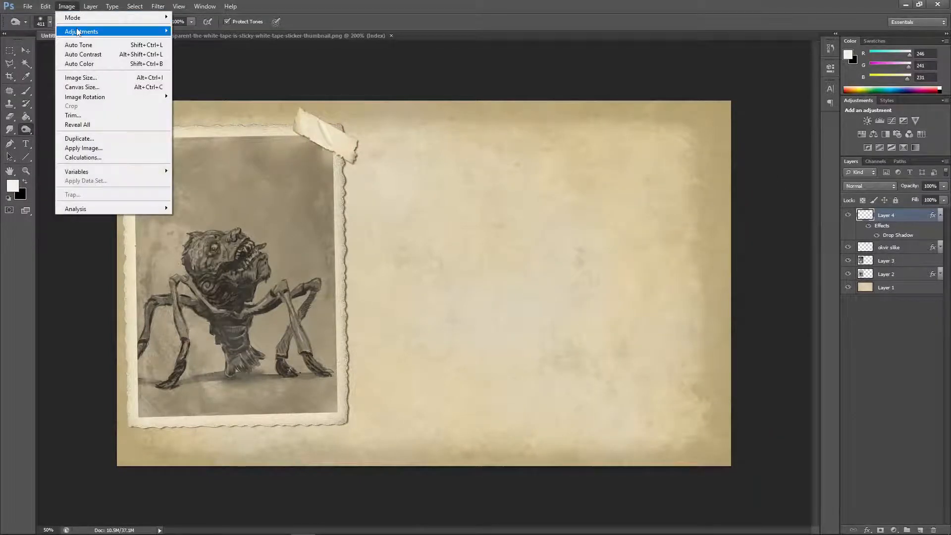
pyautogui.moveTo(82, 32)
pyautogui.click(207, 31)
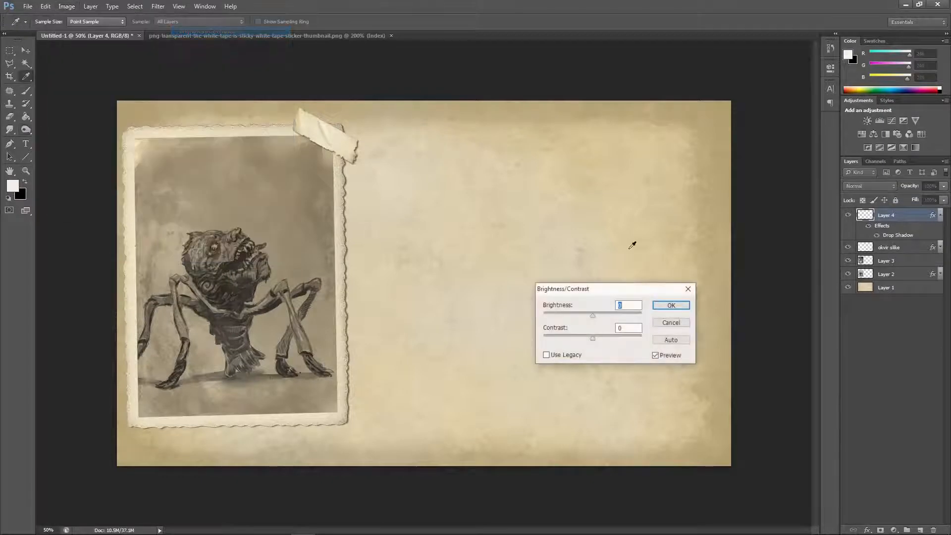
pyautogui.moveTo(593, 318); pyautogui.dragTo(602, 320)
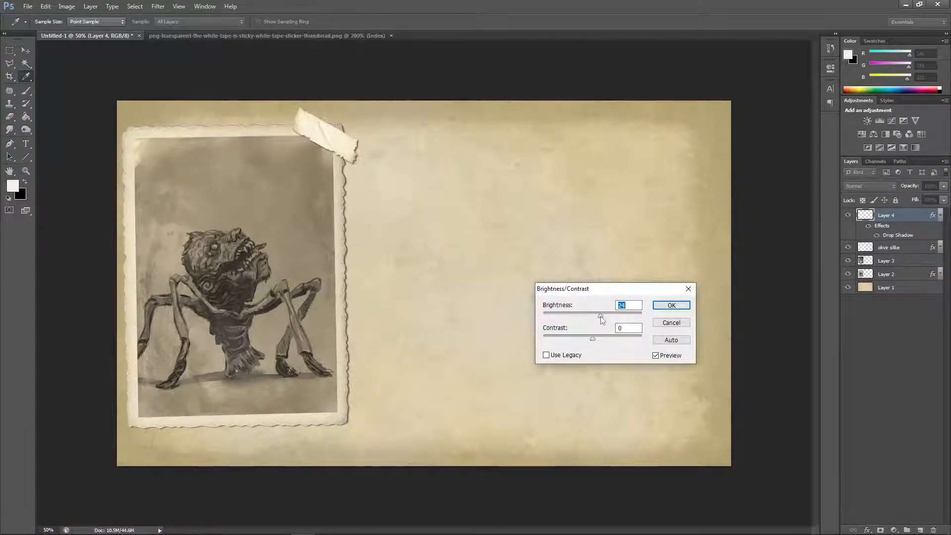
pyautogui.click(657, 322)
# Step: Desaturate the yellowish tape to a nearly neutral white with the Vibrance adjustment
pyautogui.click(67, 7)
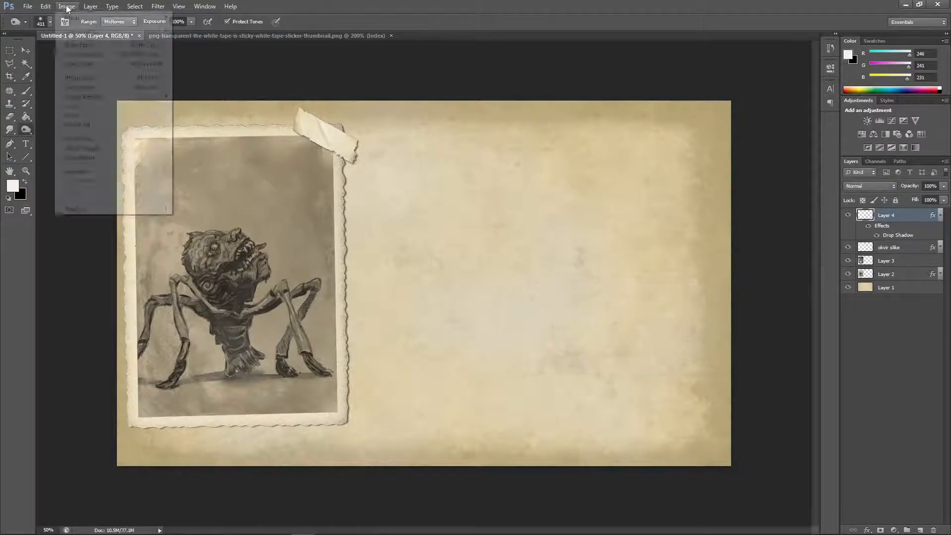
pyautogui.moveTo(70, 32)
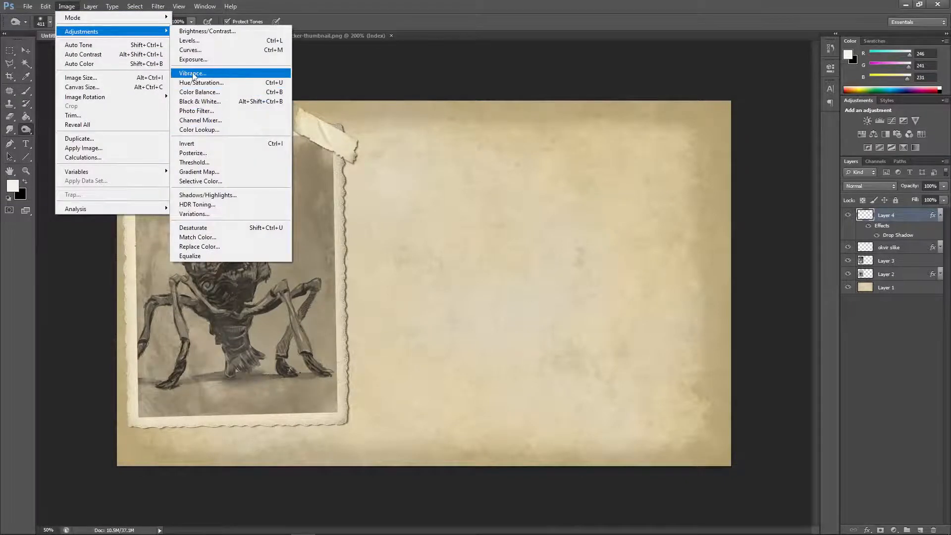
pyautogui.click(193, 74)
pyautogui.moveTo(641, 249); pyautogui.dragTo(632, 278)
pyautogui.click(721, 250)
pyautogui.press('o')
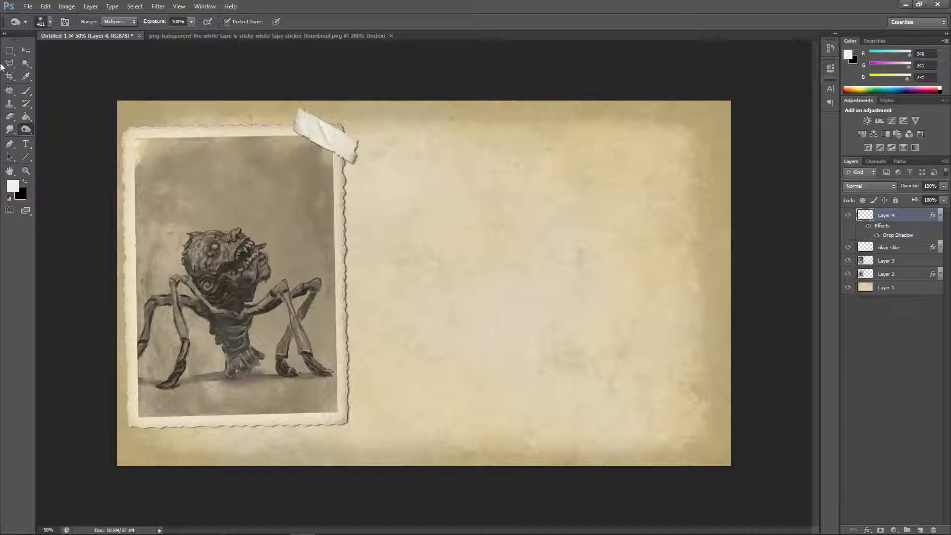
# Step: Duplicate the tape layer and move the copy down over the photo's lower right corner
pyautogui.click(27, 54)
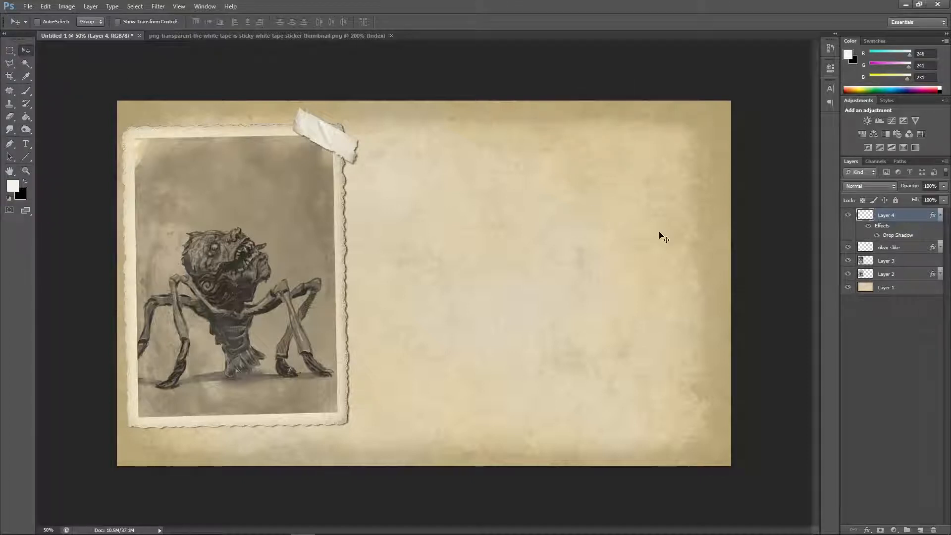
pyautogui.click(940, 216)
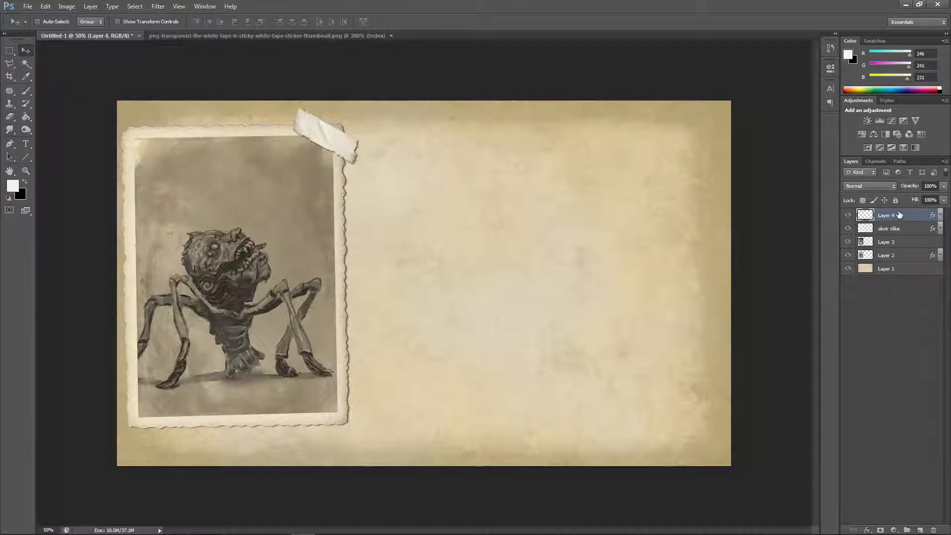
pyautogui.moveTo(900, 214); pyautogui.dragTo(920, 530)
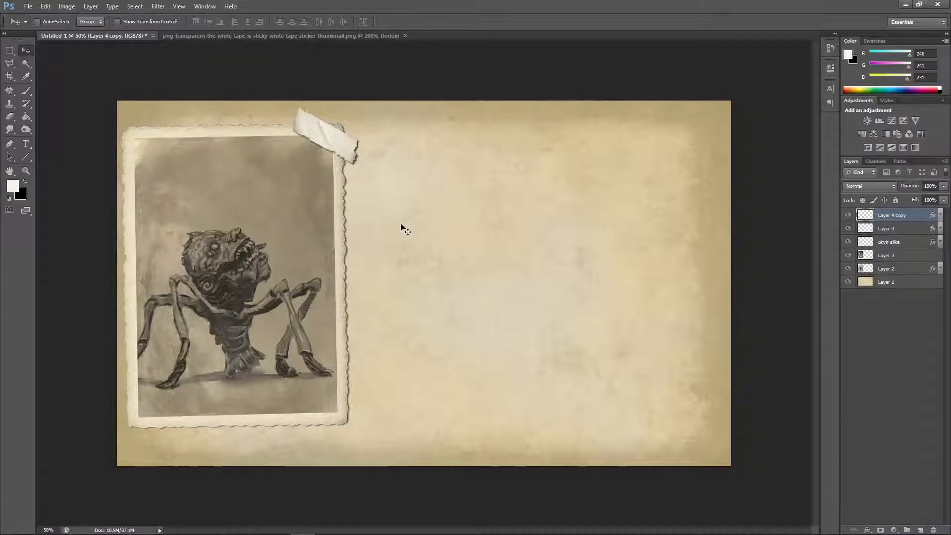
pyautogui.moveTo(330, 141); pyautogui.dragTo(341, 428)
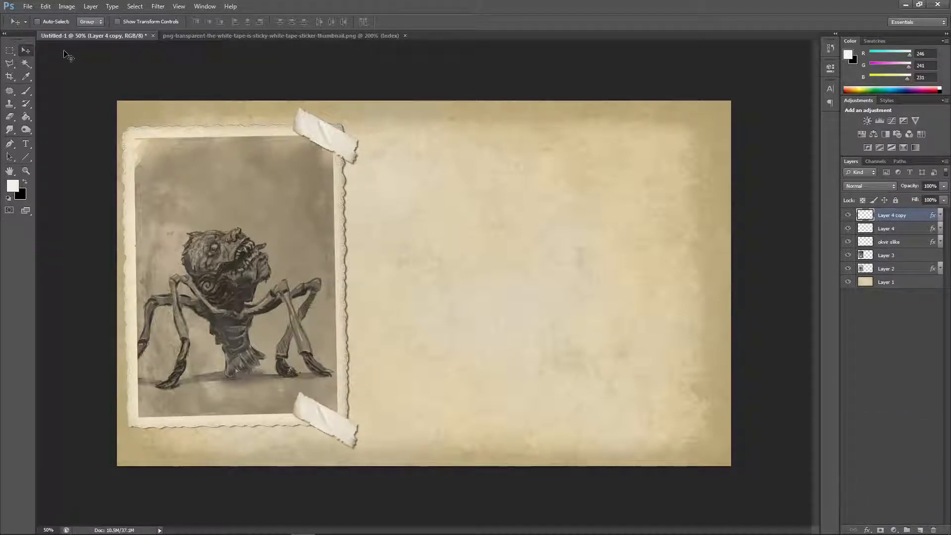
# Step: Flip the copied tape vertically and nudge it up so it crosses the photo's lower right corner diagonally
pyautogui.click(45, 6)
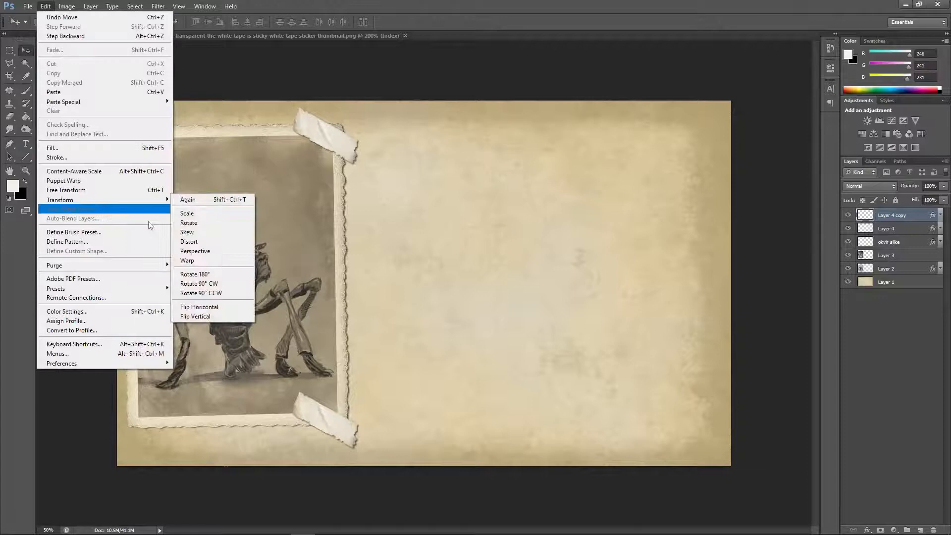
pyautogui.click(206, 315)
pyautogui.moveTo(326, 395); pyautogui.dragTo(327, 382)
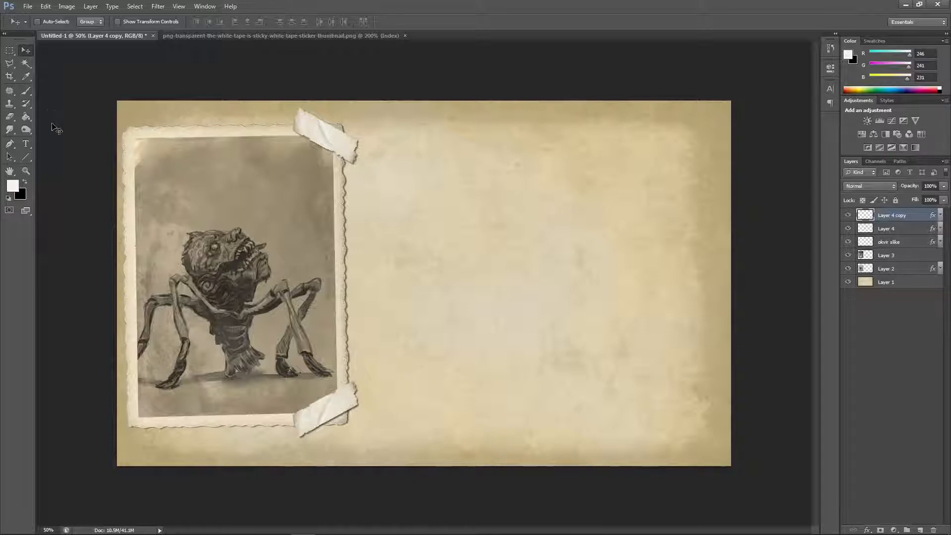
# Step: Reshape the torn ends and edges of the lower tape copy with the Eraser so it differs from the upper one
pyautogui.click(26, 91)
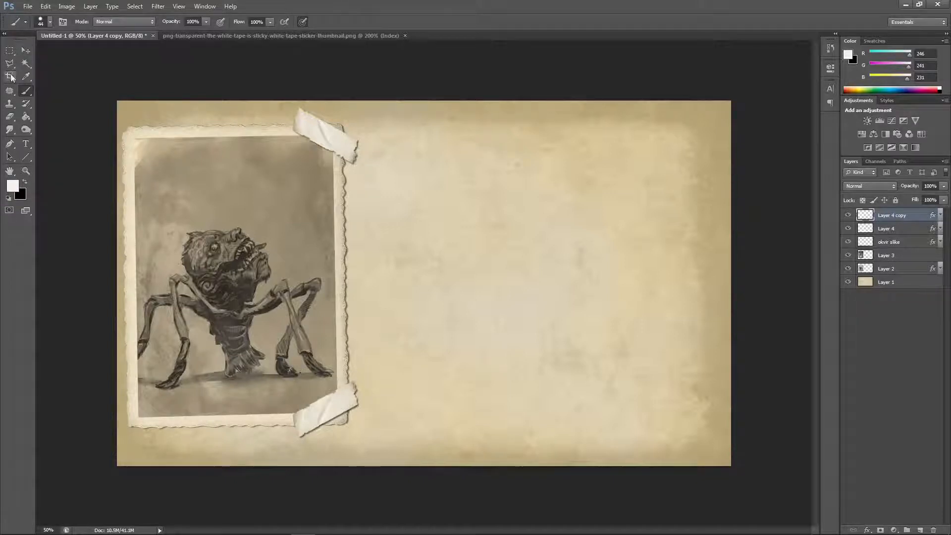
pyautogui.click(12, 118)
pyautogui.click(11, 118)
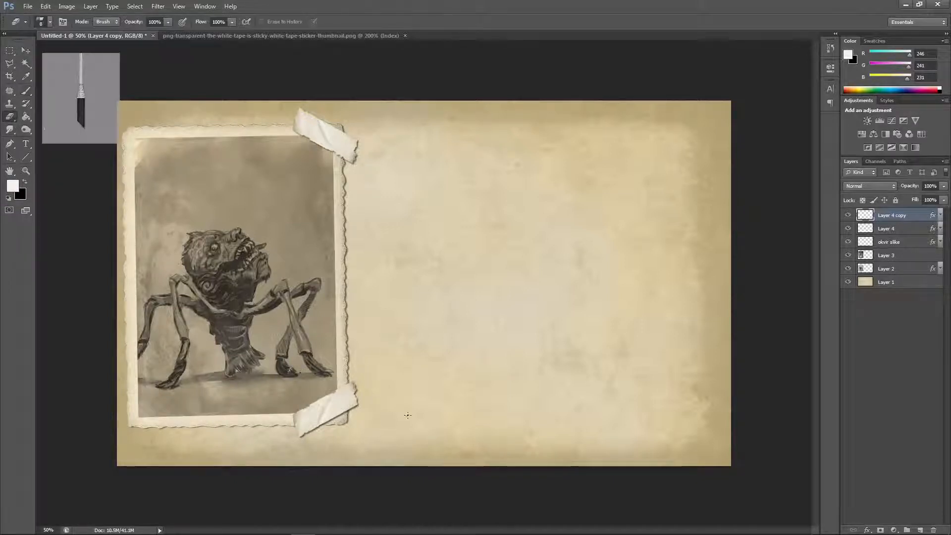
pyautogui.moveTo(351, 381)
pyautogui.mouseDown()
pyautogui.moveTo(319, 427)
pyautogui.moveTo(291, 416)
pyautogui.moveTo(307, 439)
pyautogui.mouseUp()
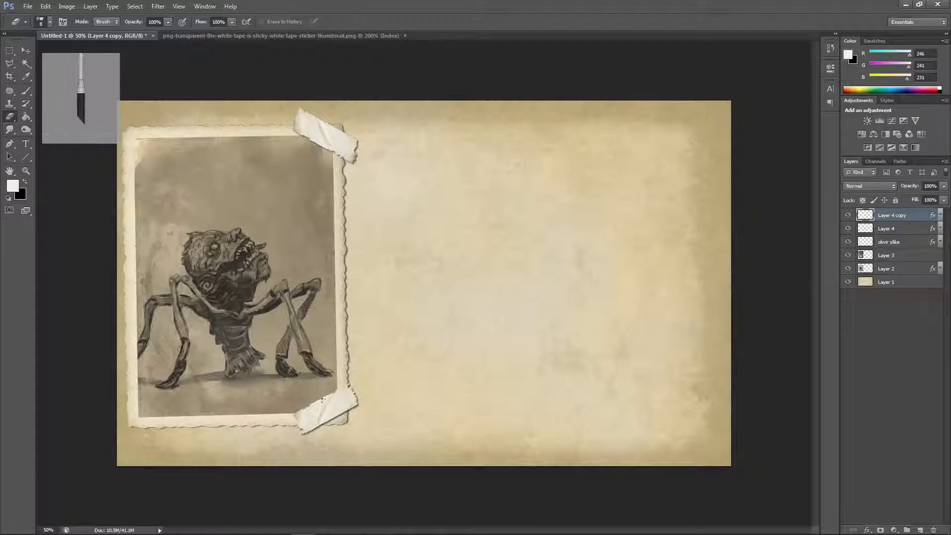
pyautogui.moveTo(322, 399)
pyautogui.mouseDown()
pyautogui.moveTo(313, 401)
pyautogui.moveTo(325, 398)
pyautogui.moveTo(320, 429)
pyautogui.moveTo(344, 412)
pyautogui.mouseUp()
# Step: Duplicate the tape piece at the photo's lower right corner and move the copy to the photo's upper left corner
pyautogui.click(25, 50)
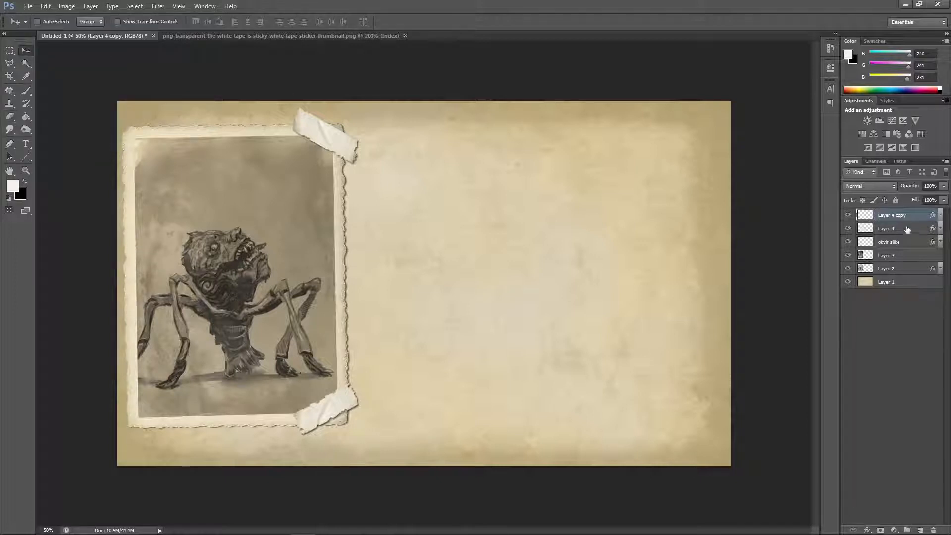
pyautogui.moveTo(909, 218); pyautogui.dragTo(920, 529)
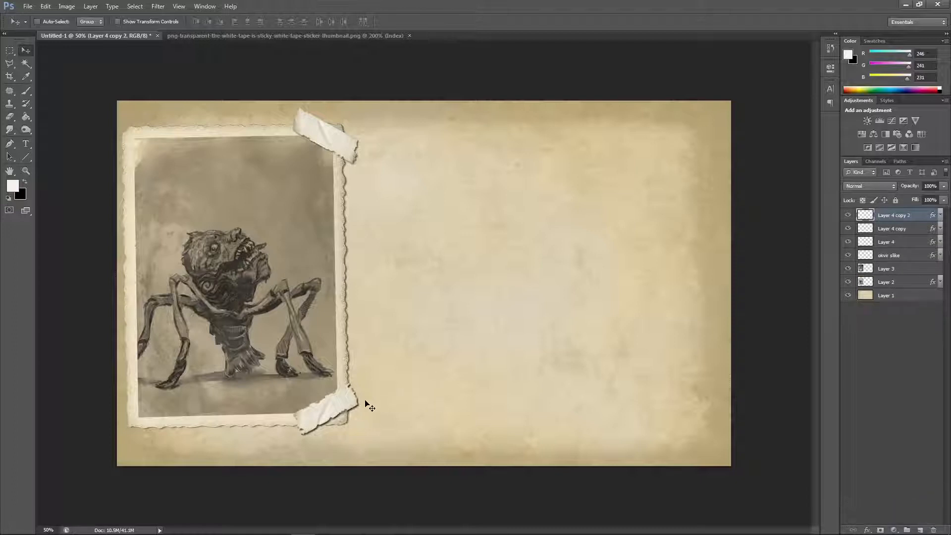
pyautogui.moveTo(370, 407); pyautogui.dragTo(140, 130)
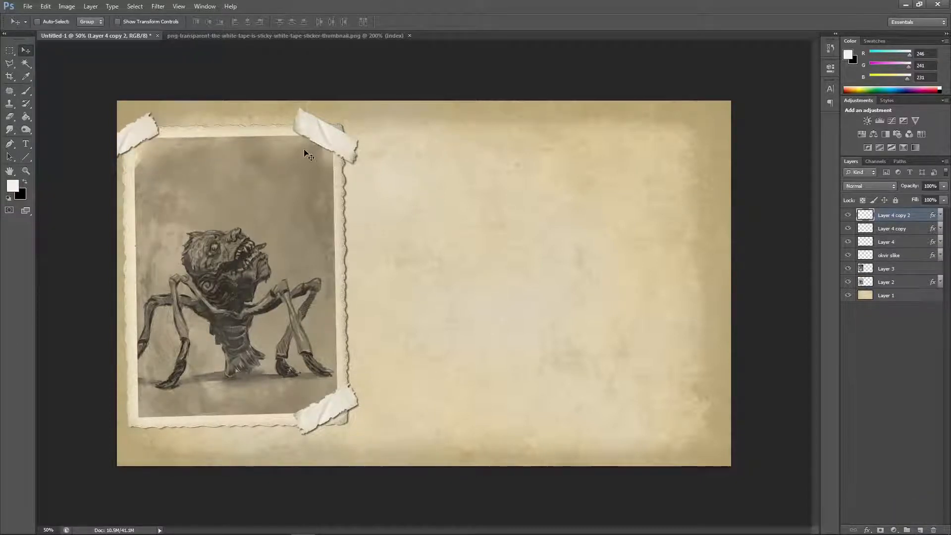
# Step: Rotate the upper left tape copy by -11.54° and shift it slightly inward over the photo's corner, applying the transformation
pyautogui.click(28, 7)
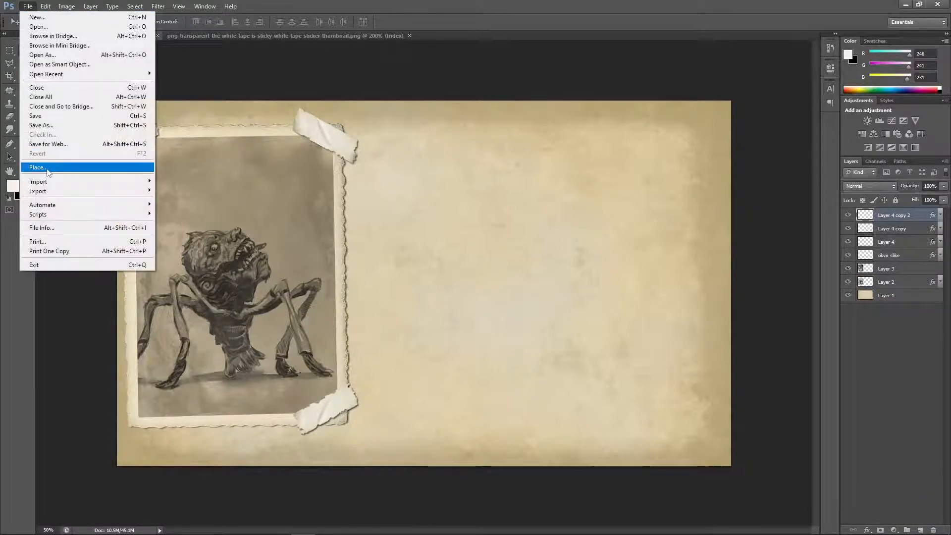
pyautogui.moveTo(45, 7)
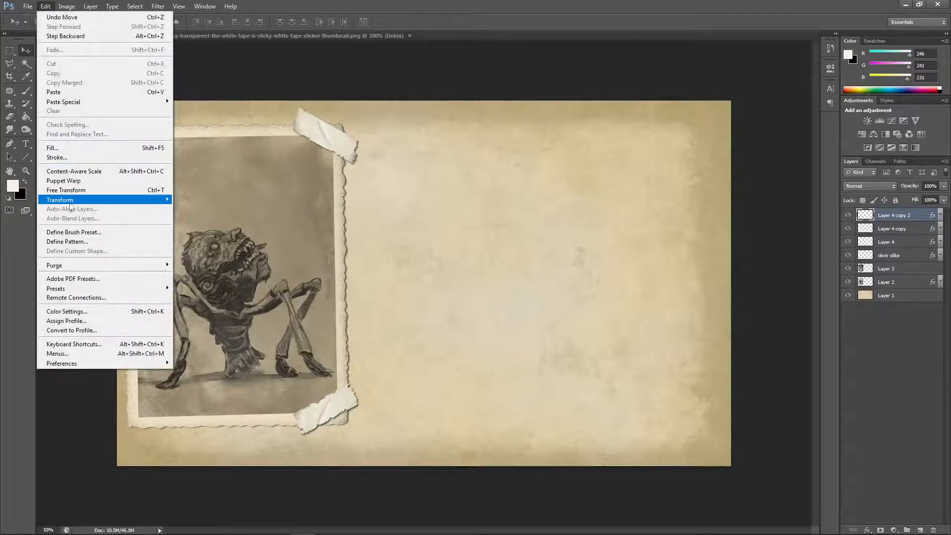
pyautogui.moveTo(70, 207)
pyautogui.click(187, 222)
pyautogui.moveTo(184, 157); pyautogui.dragTo(192, 164)
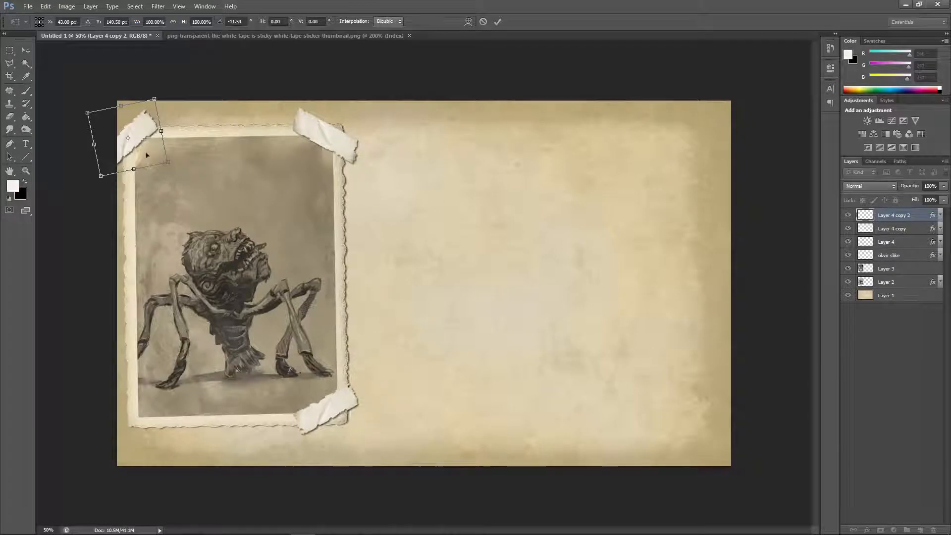
pyautogui.moveTo(146, 155); pyautogui.dragTo(153, 156)
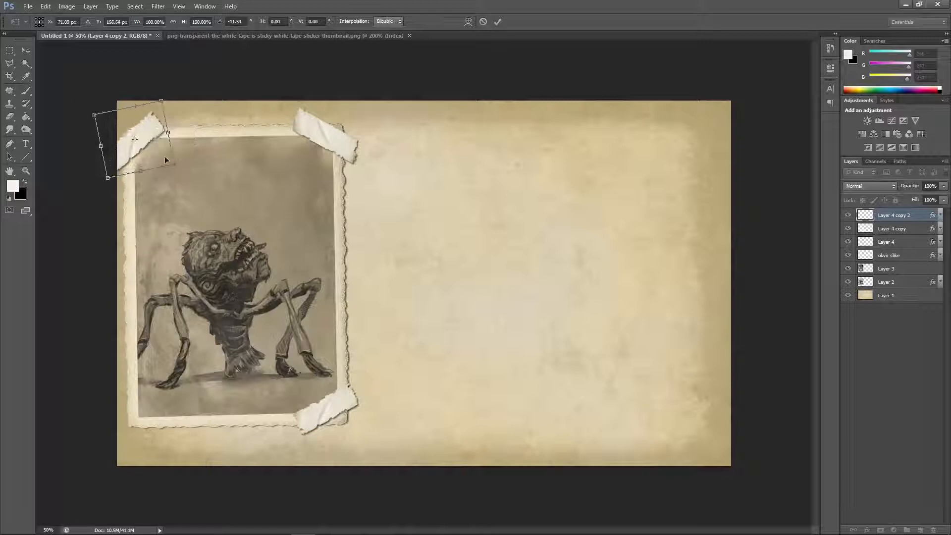
pyautogui.click(26, 50)
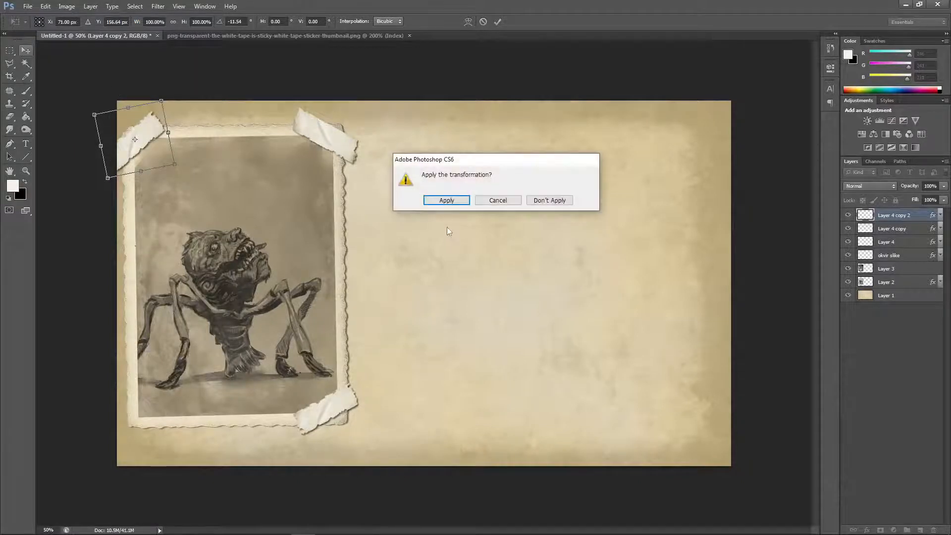
pyautogui.click(444, 199)
# Step: Check the Drop Shadow settings of the upper left tape and nudge the tape slightly down over the photo's corner
pyautogui.click(938, 217)
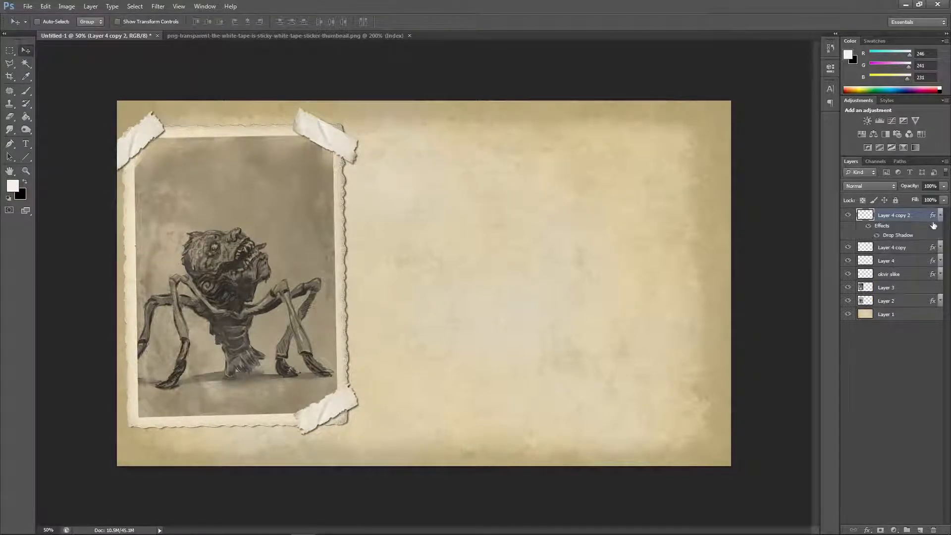
pyautogui.doubleClick(898, 234)
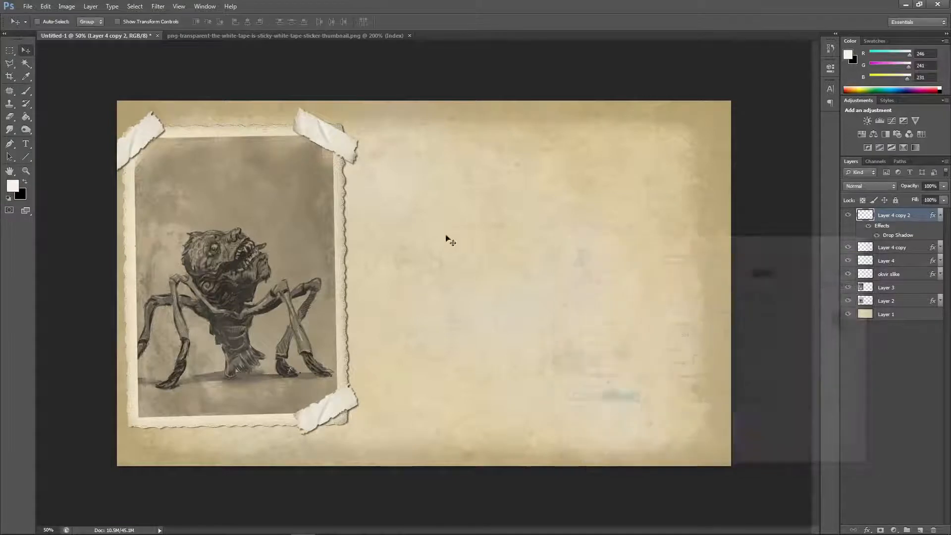
pyautogui.click(845, 256)
pyautogui.moveTo(148, 131); pyautogui.dragTo(146, 148)
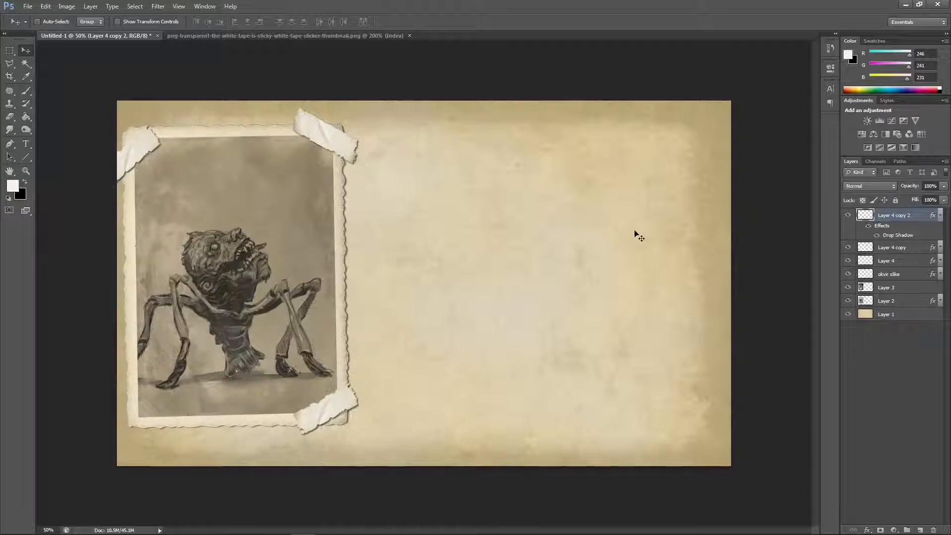
pyautogui.click(941, 215)
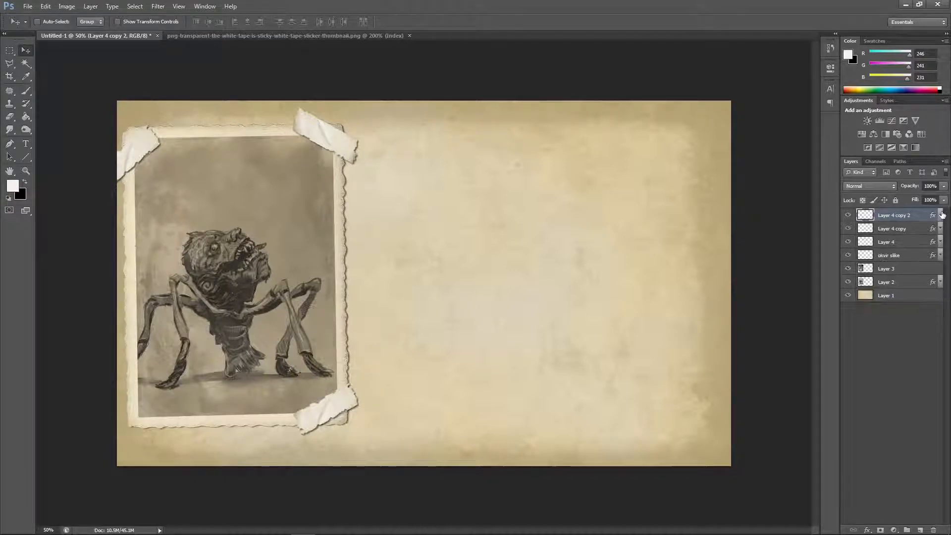
# Step: Duplicate the original upper right tape, Layer 4, and move the copy to the photo's lower left corner
pyautogui.click(882, 242)
pyautogui.click(848, 241)
pyautogui.click(848, 241)
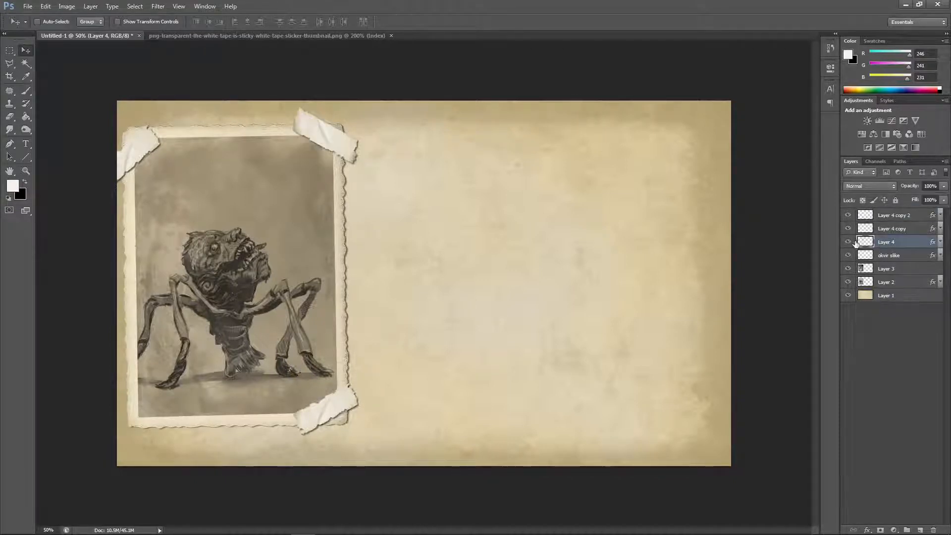
pyautogui.moveTo(892, 244); pyautogui.dragTo(920, 530)
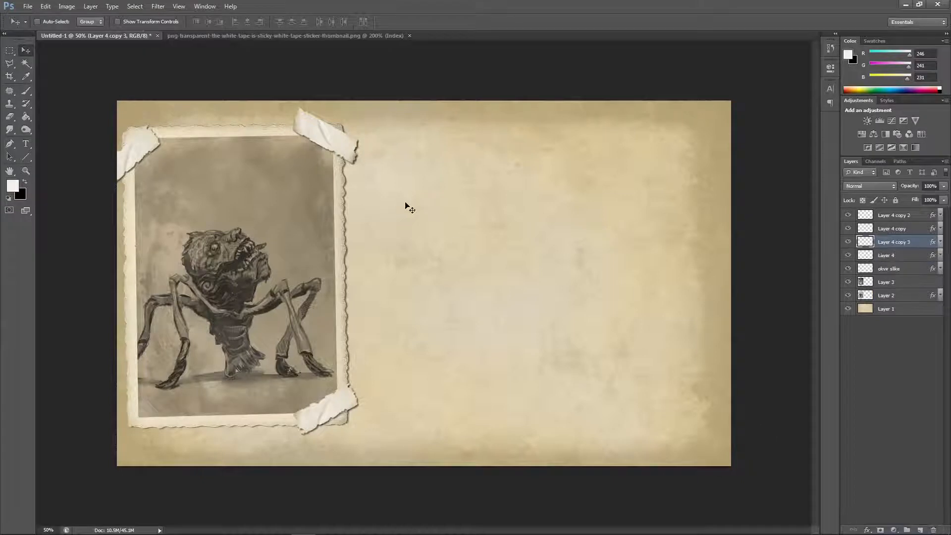
pyautogui.moveTo(349, 154); pyautogui.dragTo(156, 421)
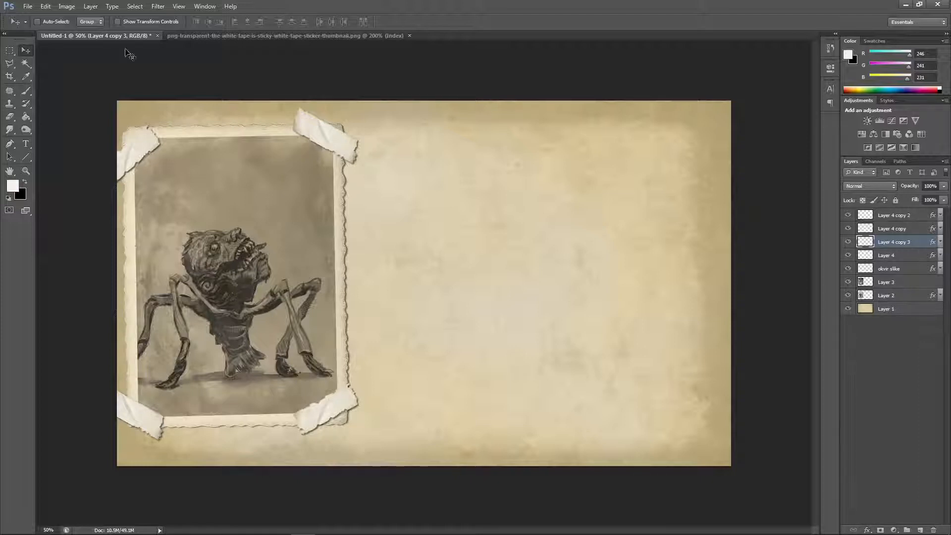
# Step: Reshape the lower left tape's torn end and edges with the Eraser, and shift it further inward over the photo's corner
pyautogui.click(10, 117)
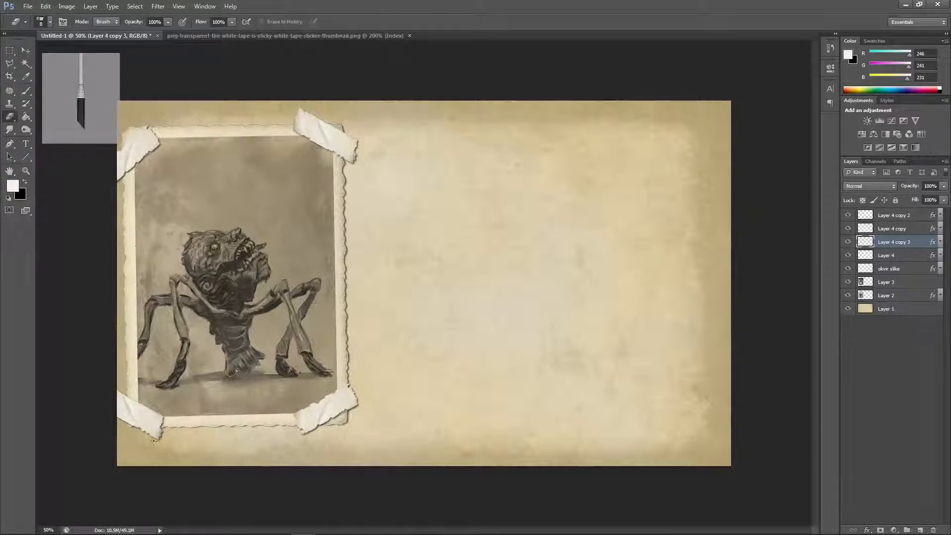
pyautogui.moveTo(153, 441)
pyautogui.mouseDown()
pyautogui.moveTo(160, 436)
pyautogui.moveTo(128, 392)
pyautogui.moveTo(141, 405)
pyautogui.moveTo(147, 361)
pyautogui.mouseUp()
pyautogui.press('v')
pyautogui.moveTo(153, 416); pyautogui.dragTo(160, 417)
pyautogui.press('e')
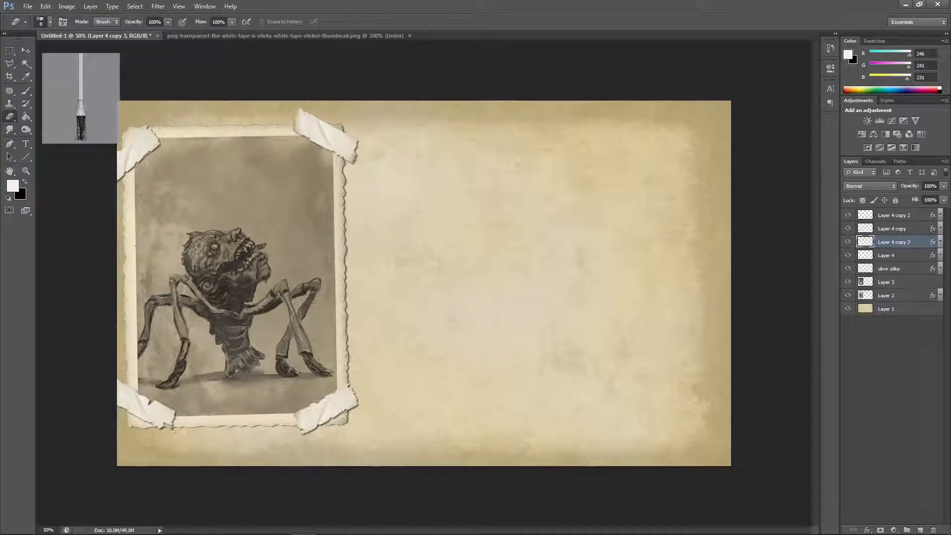
pyautogui.click(71, 136)
pyautogui.click(28, 50)
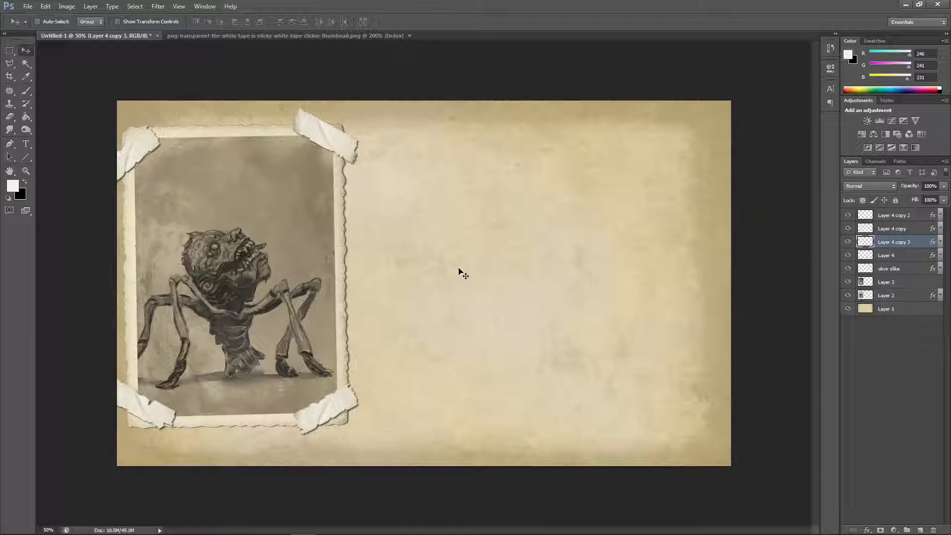
# Step: Save the document as Monster_Chart in Photoshop format in the Mare Istra folder, with Maximize Compatibility on
pyautogui.hotkey('ctrl', 's')
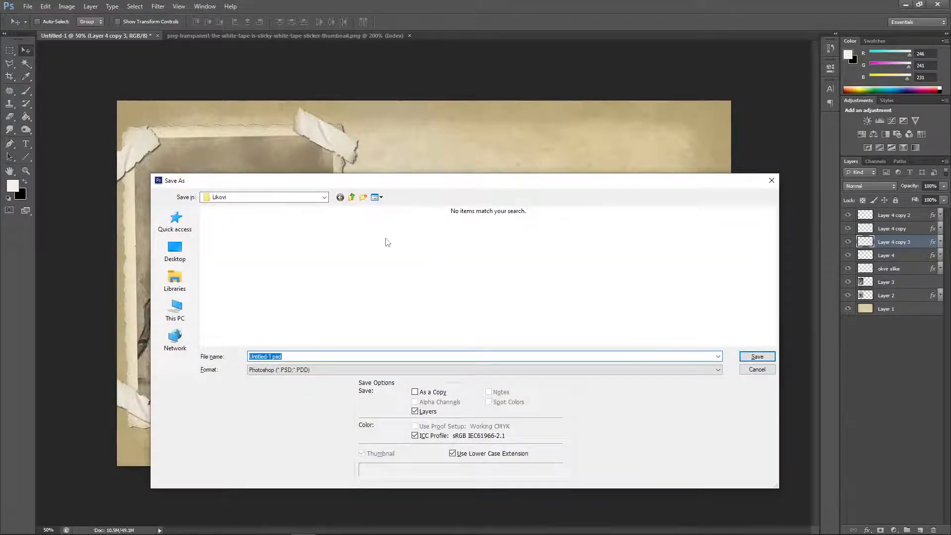
pyautogui.click(351, 197)
pyautogui.click(292, 355)
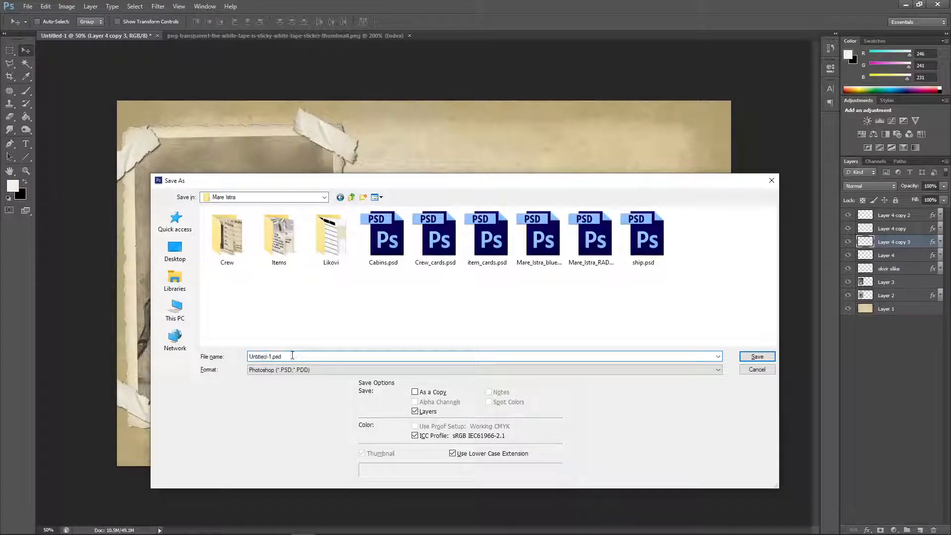
pyautogui.moveTo(292, 355); pyautogui.dragTo(206, 350)
pyautogui.write('Monster_Chart')
pyautogui.click(754, 357)
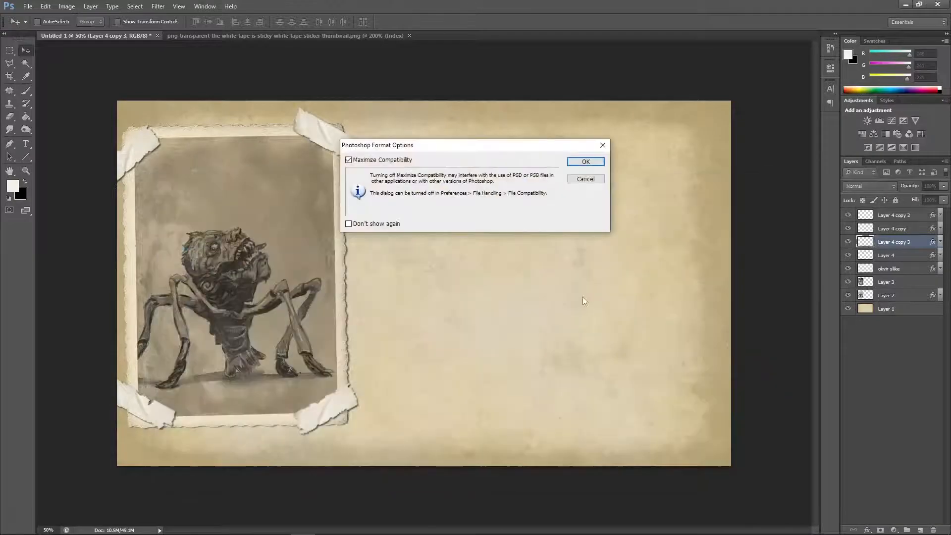
pyautogui.click(586, 161)
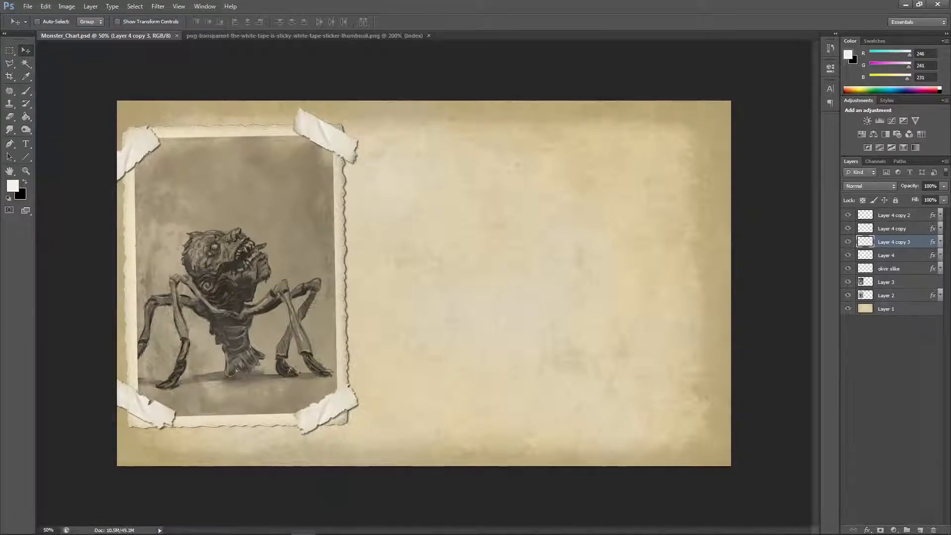
# Step: Switch to the browser and search Google Images for "blood splatter"
pyautogui.click(158, 525)
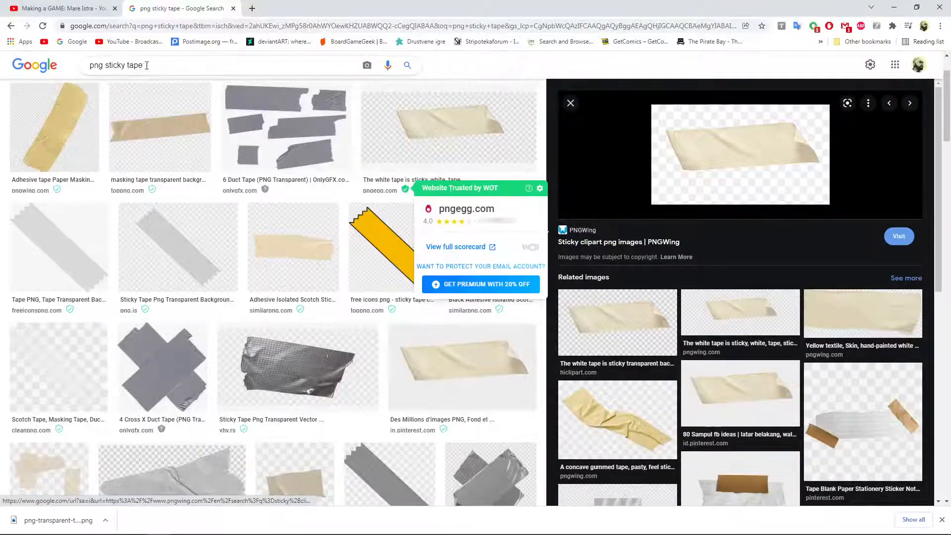
pyautogui.moveTo(147, 65); pyautogui.dragTo(53, 71)
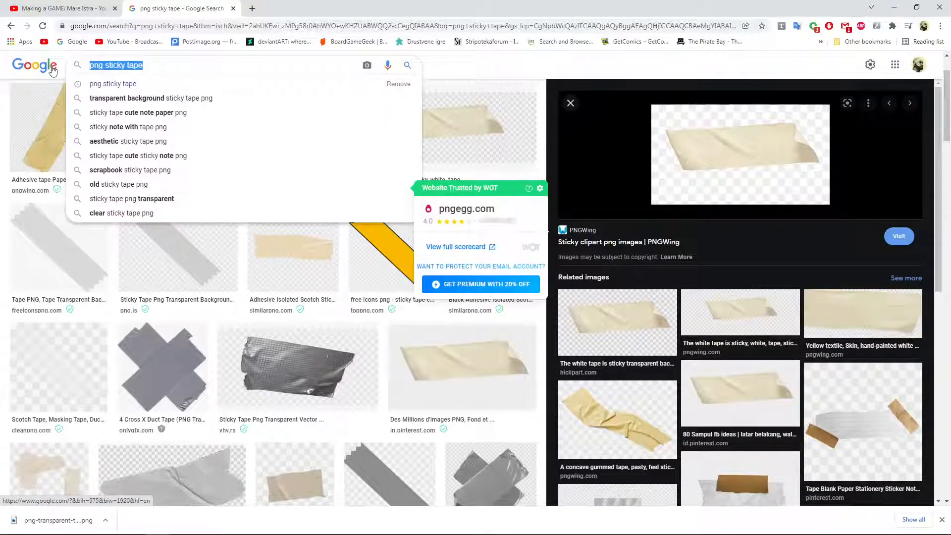
pyautogui.write('blood spla')
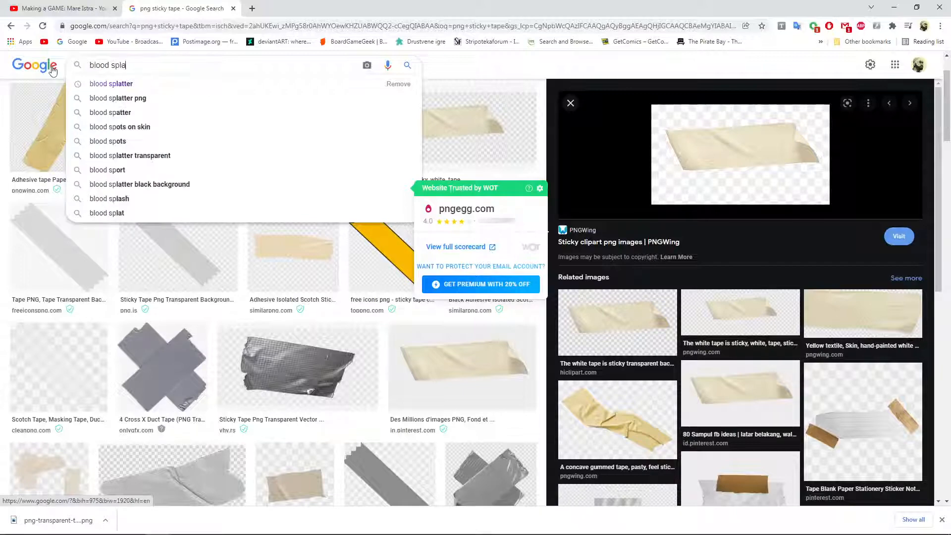
pyautogui.write('tter')
pyautogui.press('Return')
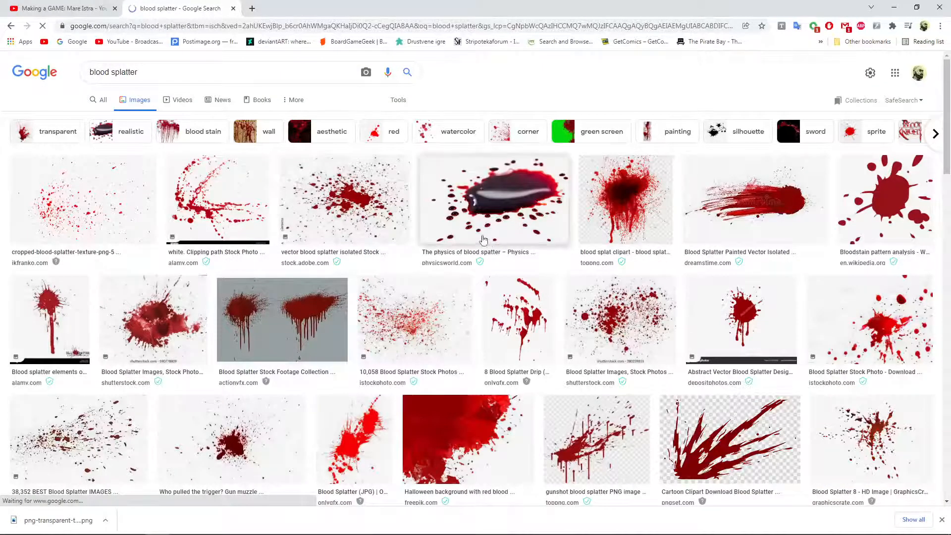
# Step: Copy the New Scientist picture of blood spatter on beige paper and paste it into the Monster_Chart document in Photoshop
pyautogui.scroll(-12, 484, 240)
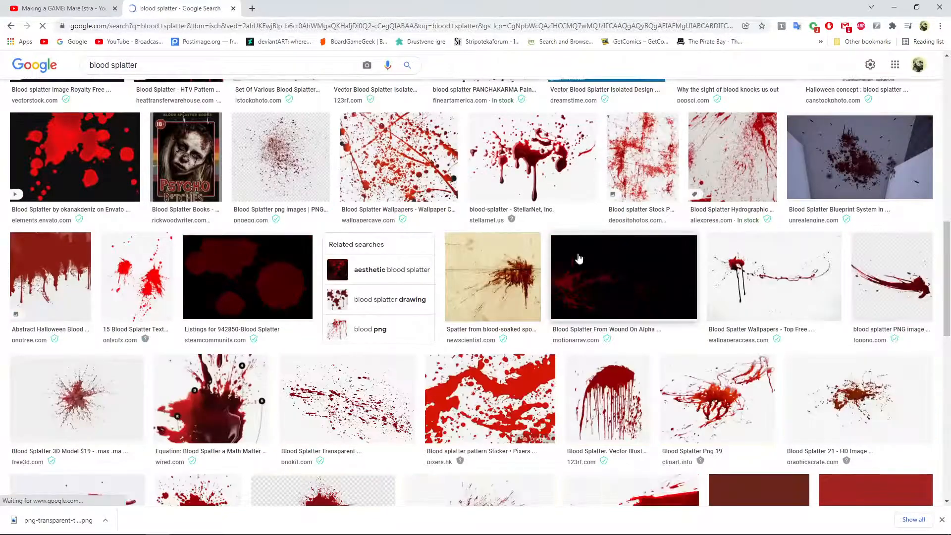
pyautogui.click(523, 275)
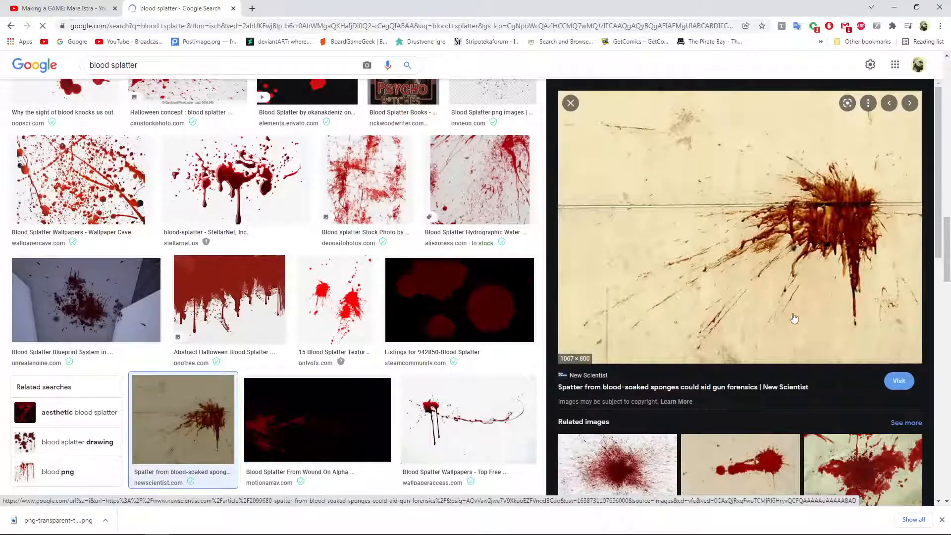
pyautogui.rightClick(821, 270)
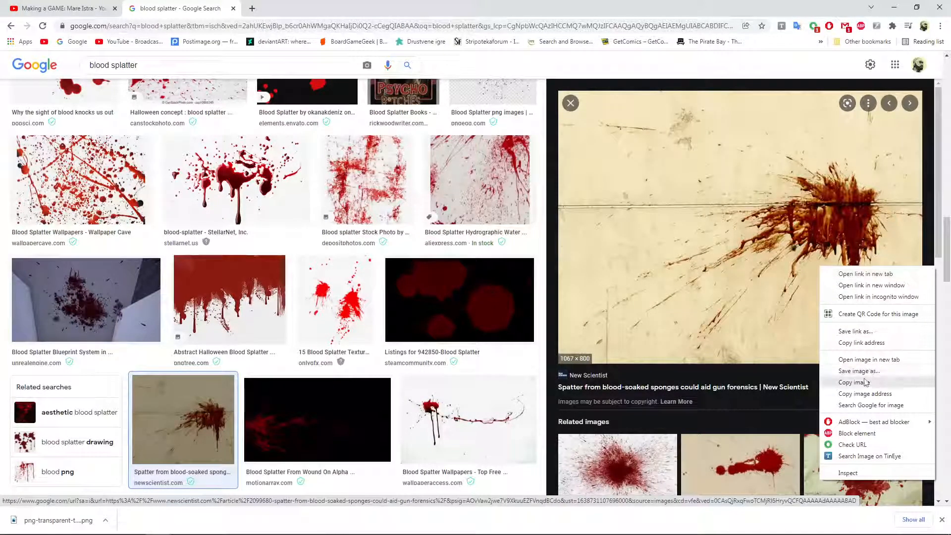
pyautogui.click(871, 382)
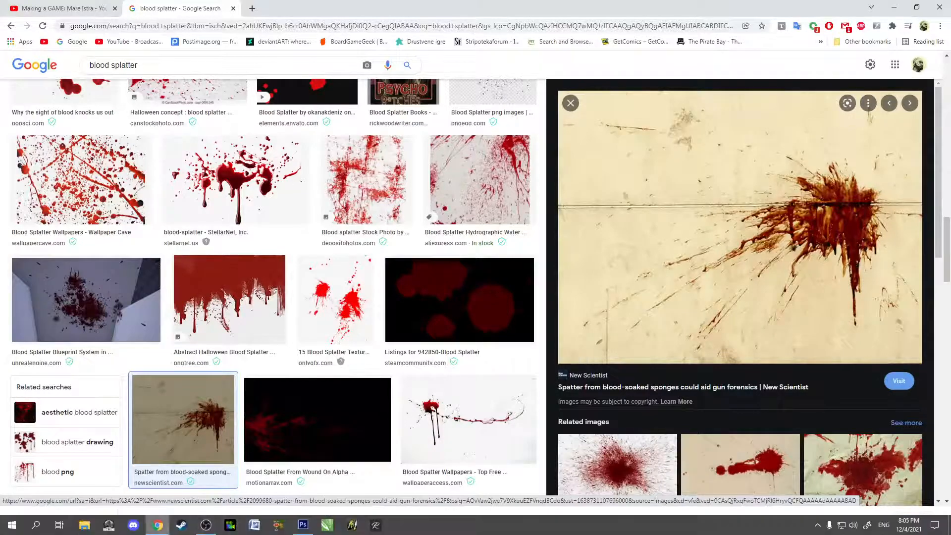
pyautogui.click(303, 525)
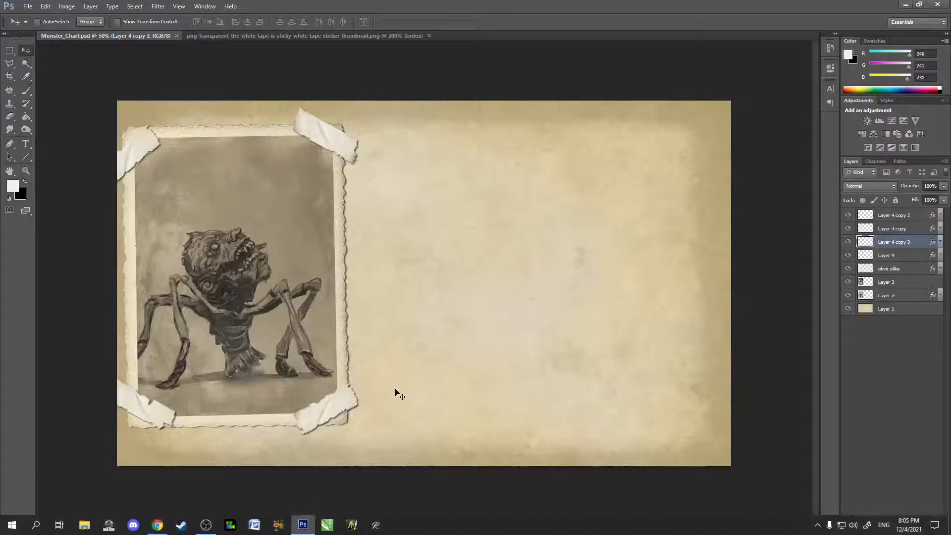
pyautogui.hotkey('ctrl', 'v')
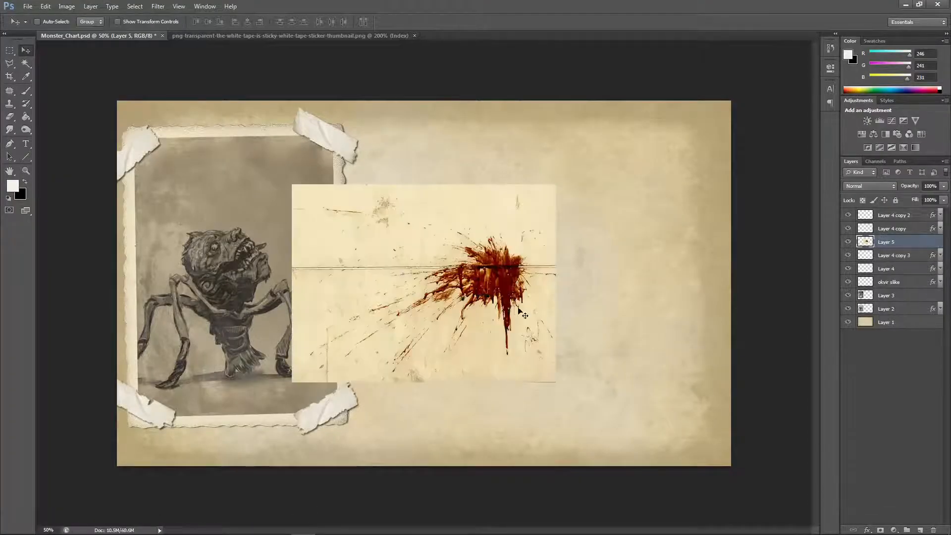
# Step: Try the Multiply blend mode on the pasted blood splatter layer, and switch the layer to Soft Light
pyautogui.click(871, 186)
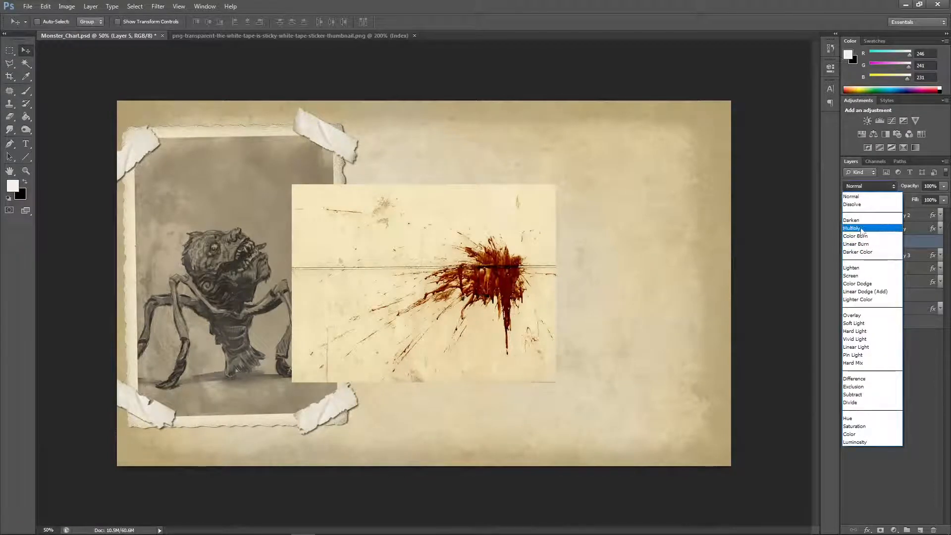
pyautogui.click(867, 230)
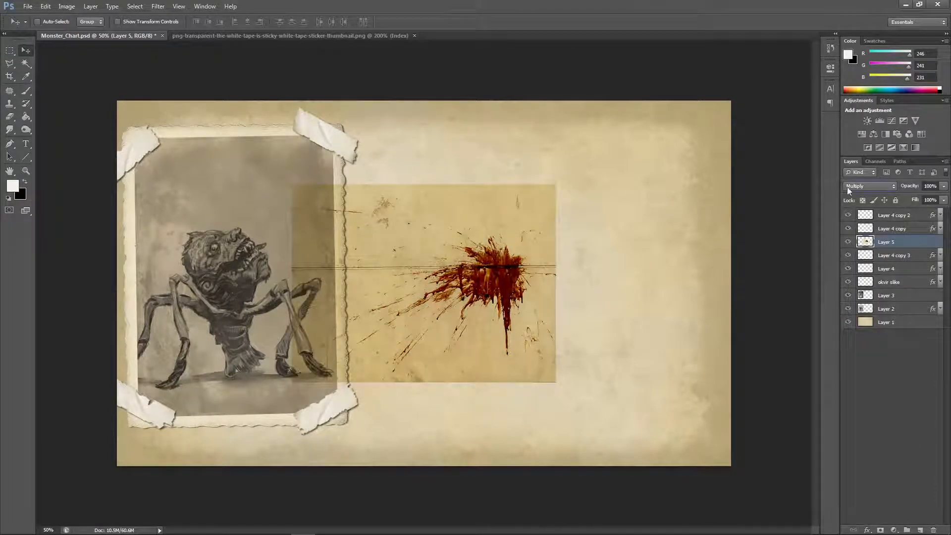
pyautogui.click(847, 186)
pyautogui.click(849, 322)
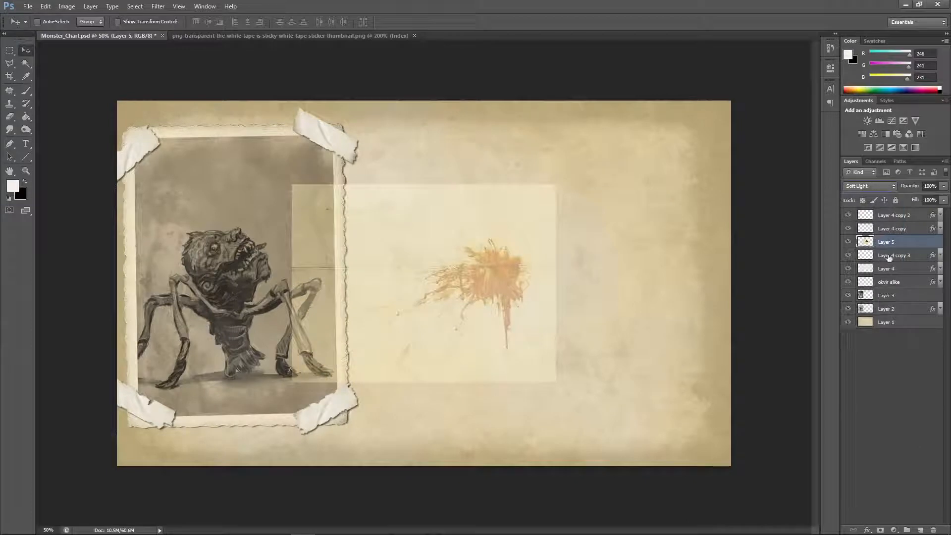
# Step: Set the blood splatter layer's blend mode to Luminosity and move the splatter over the upper part of the creature photo
pyautogui.click(878, 186)
pyautogui.click(864, 440)
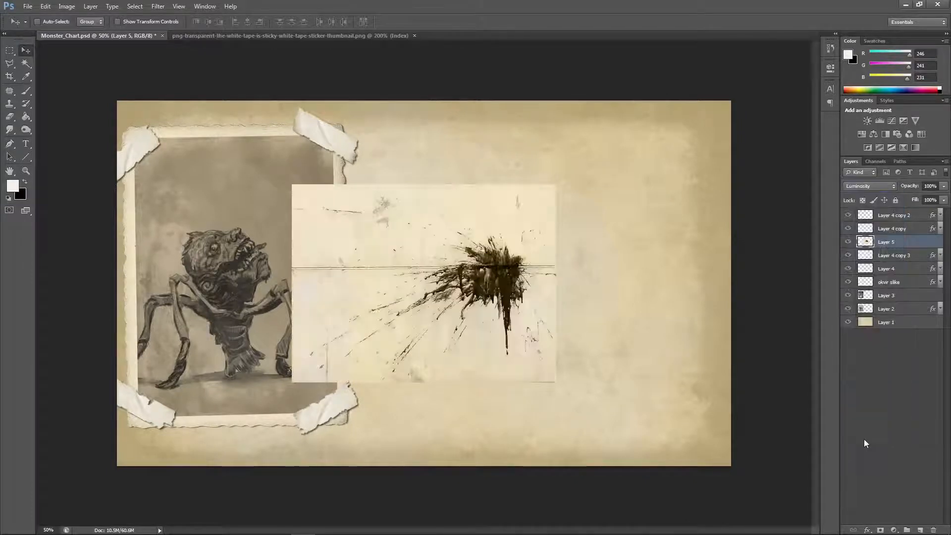
pyautogui.moveTo(532, 296); pyautogui.dragTo(368, 195)
# Step: Rotate the blood splatter about 29° counterclockwise and shift it slightly left over the photo's upper edge
pyautogui.click(45, 7)
pyautogui.moveTo(73, 200)
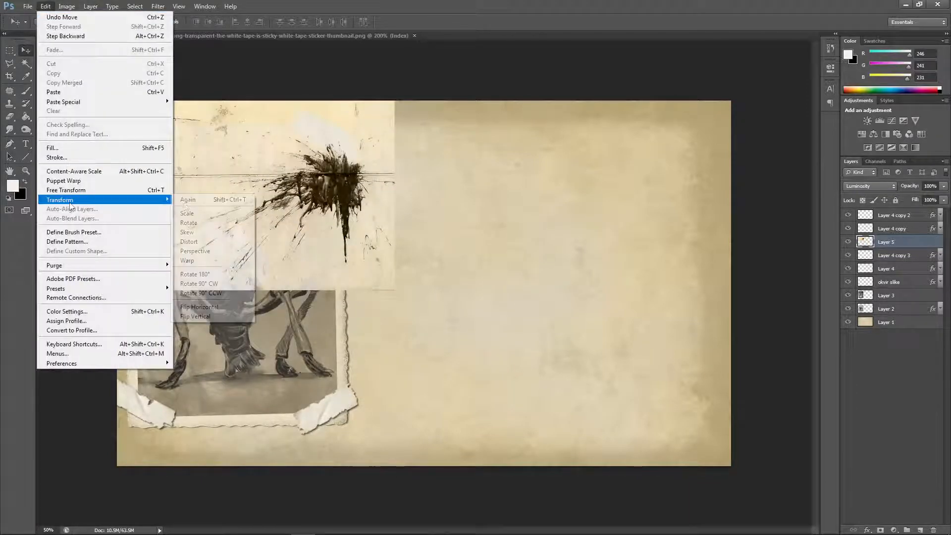
pyautogui.click(210, 223)
pyautogui.moveTo(501, 317); pyautogui.dragTo(429, 183)
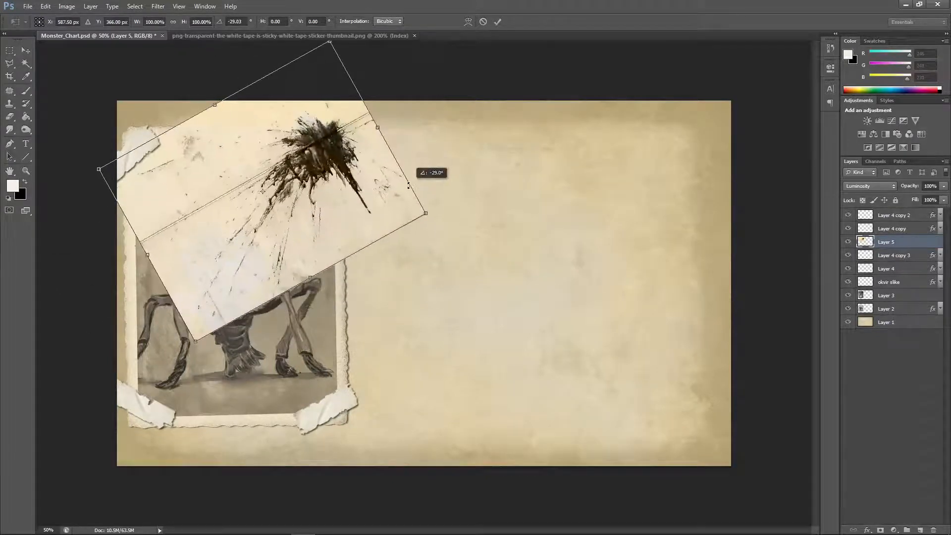
pyautogui.click(26, 50)
pyautogui.click(447, 199)
pyautogui.moveTo(359, 207); pyautogui.dragTo(327, 198)
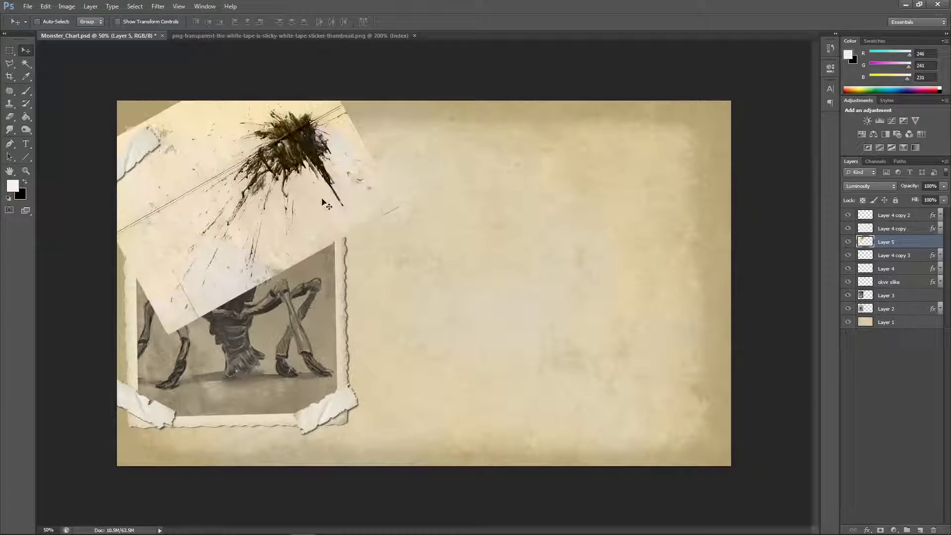
# Step: Delete the beige paper on both sides of the splatter with the Magic Wand, and set the layer's blend mode to Multiply
pyautogui.click(26, 64)
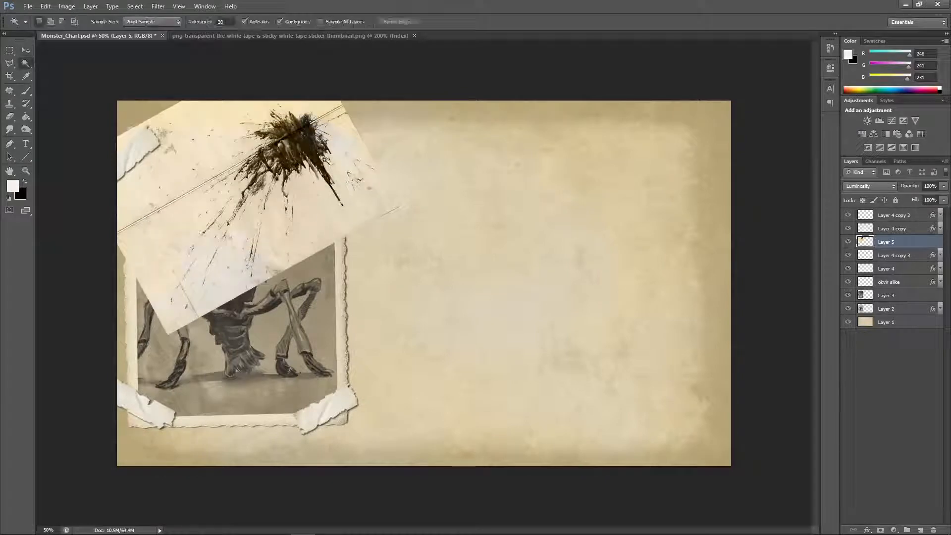
pyautogui.click(348, 141)
pyautogui.press('Delete')
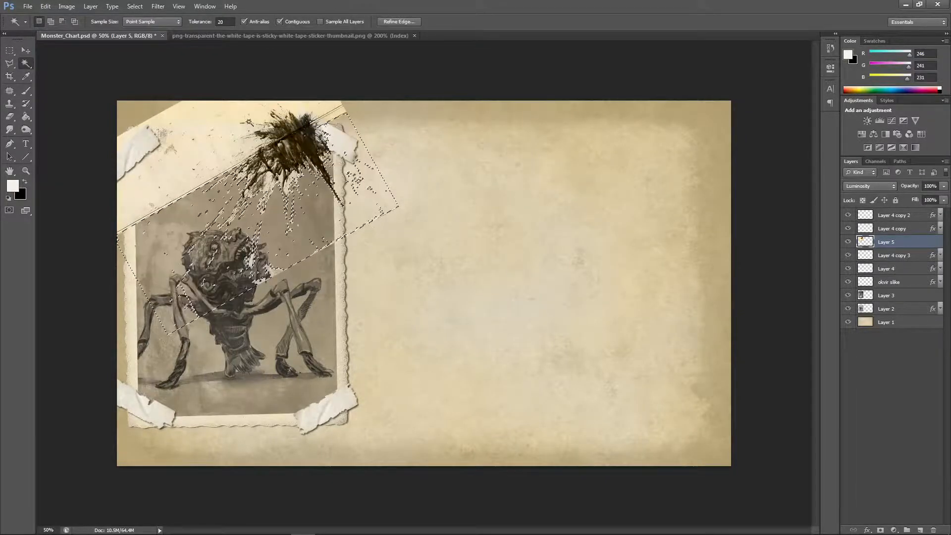
pyautogui.click(205, 140)
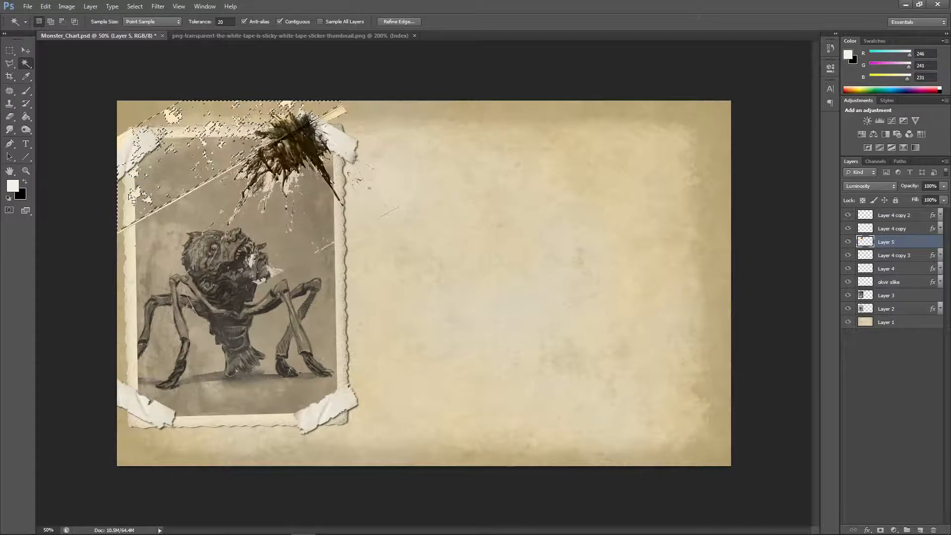
pyautogui.press('v')
pyautogui.hotkey('ctrl', 'd')
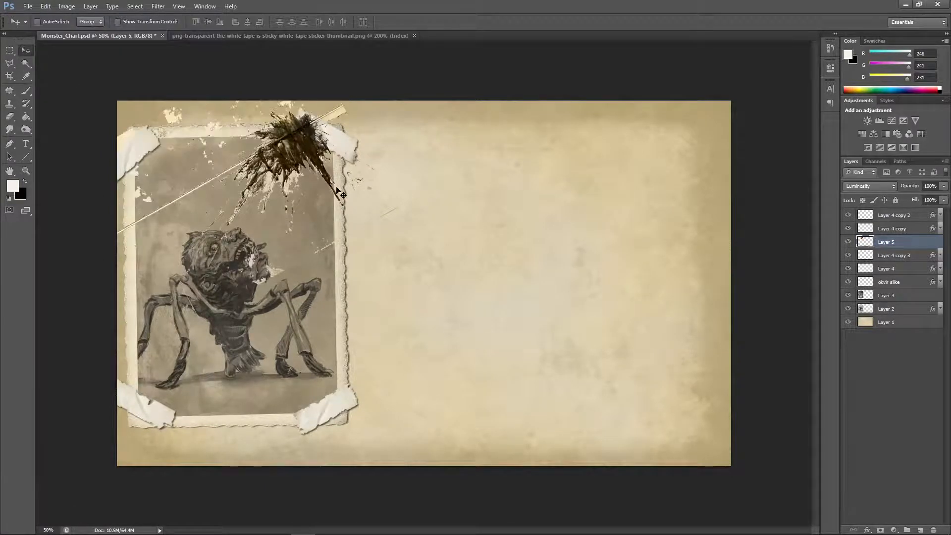
pyautogui.click(870, 186)
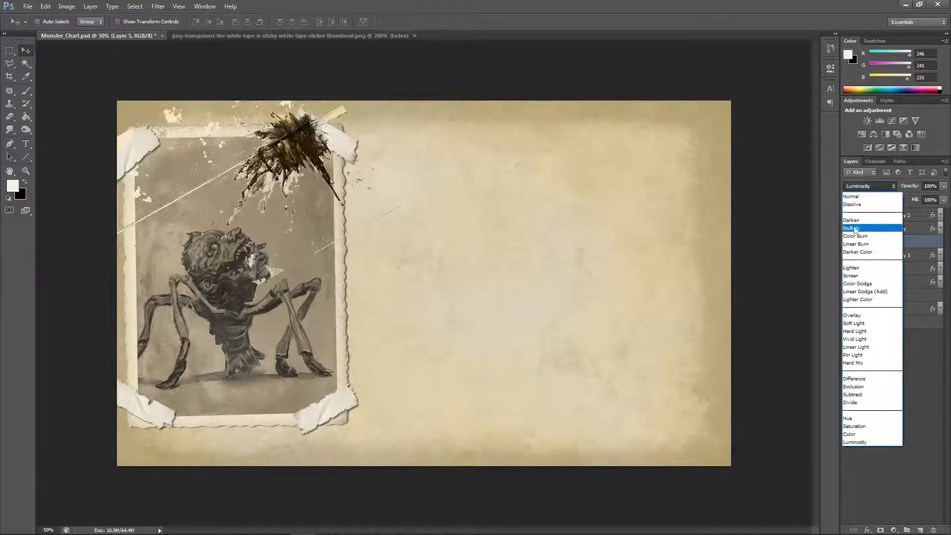
pyautogui.click(883, 273)
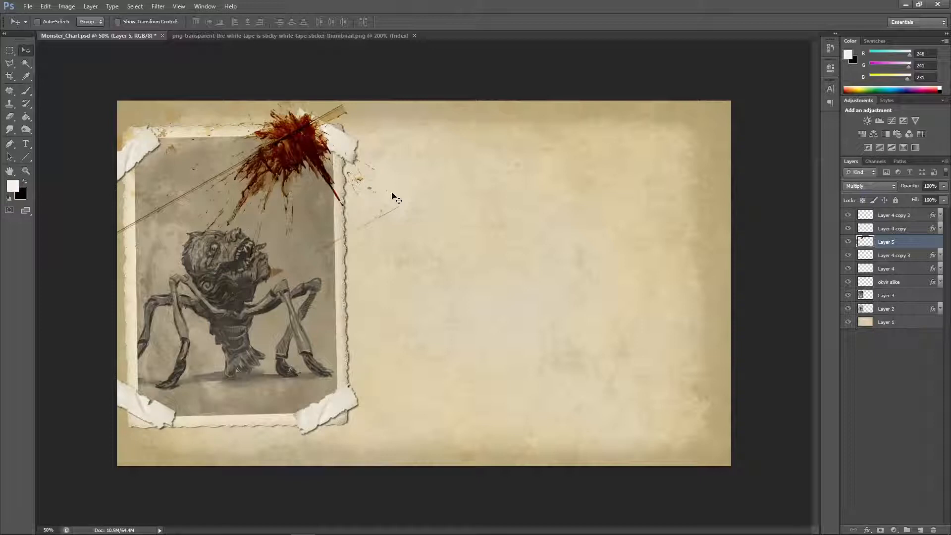
# Step: Erase the beige remnant beside the creature's mouth and the thin diagonal line running from the splatter to the photo's left edge
pyautogui.click(9, 116)
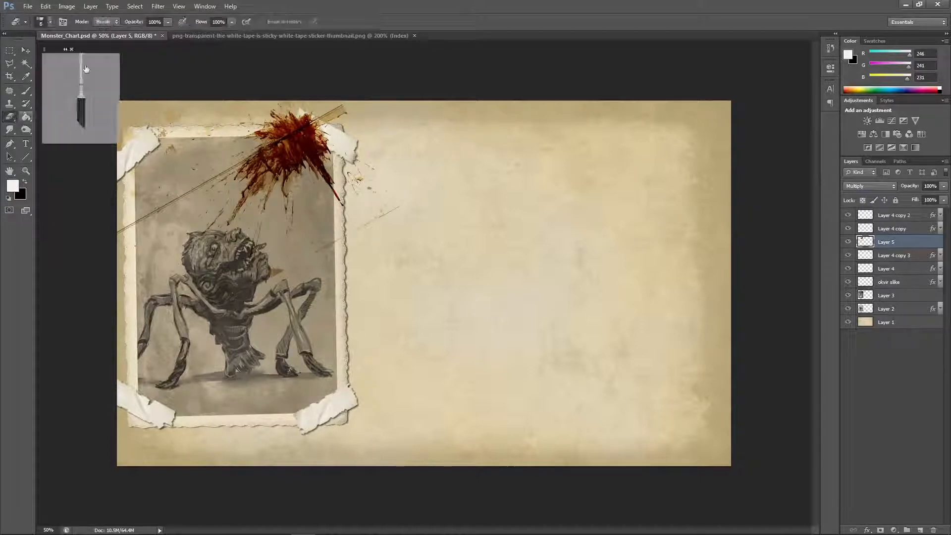
pyautogui.click(50, 22)
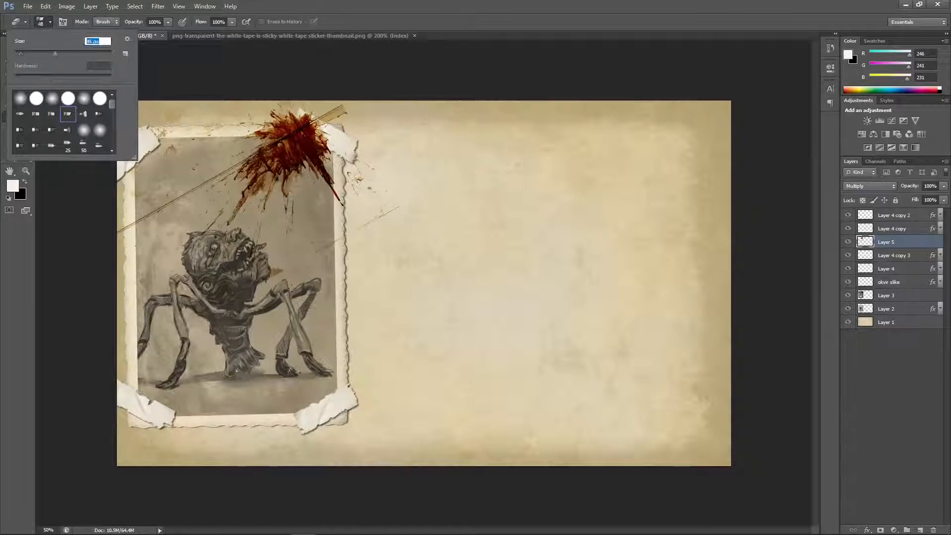
pyautogui.click(273, 271)
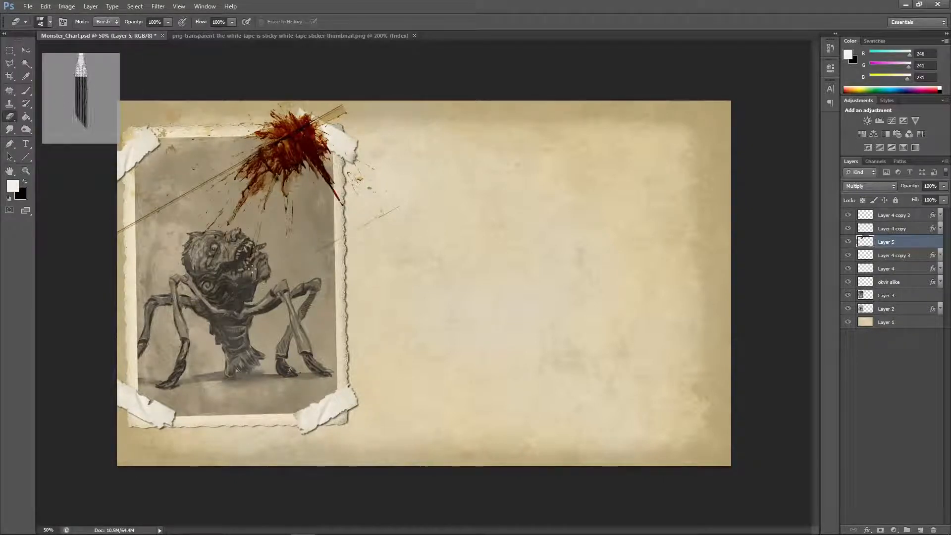
pyautogui.moveTo(222, 173); pyautogui.dragTo(192, 190)
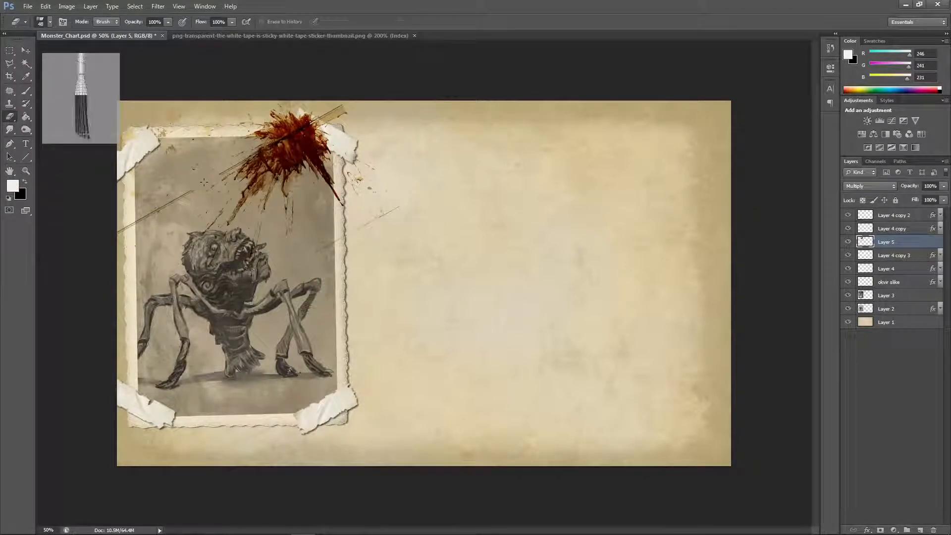
pyautogui.moveTo(132, 213); pyautogui.dragTo(119, 230)
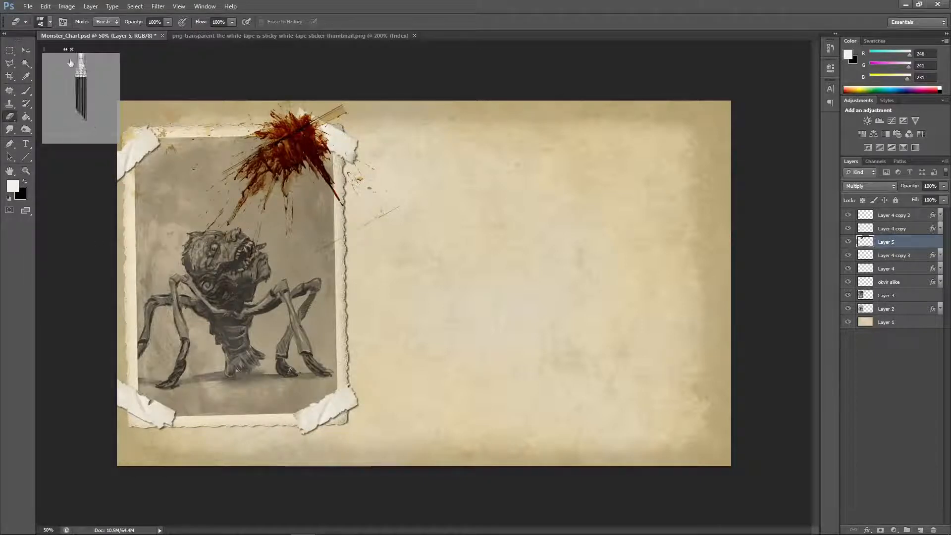
# Step: Outline the stray specks around the photo's upper-left corner with the Polygonal Lasso, delete them from the splatter layer, and deselect
pyautogui.click(9, 63)
pyautogui.click(92, 214)
pyautogui.click(154, 227)
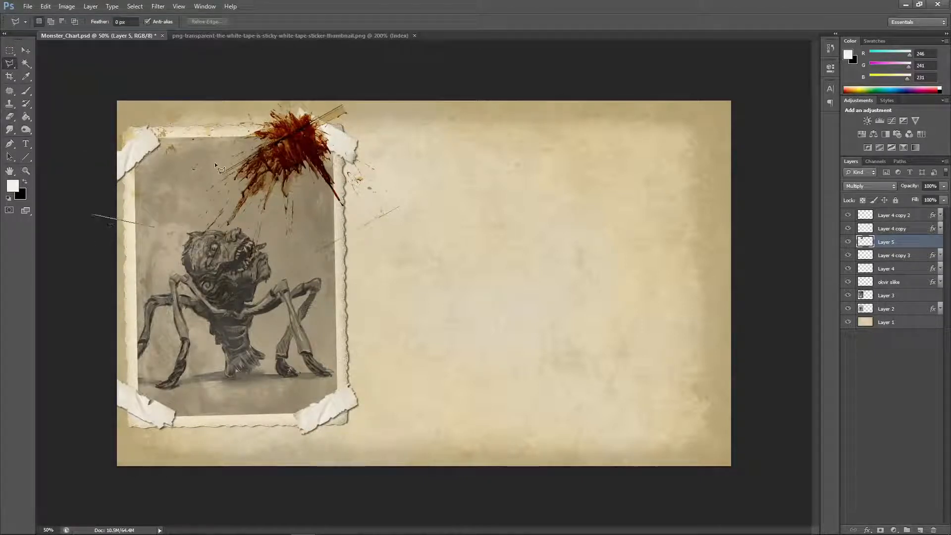
pyautogui.click(242, 145)
pyautogui.click(240, 124)
pyautogui.click(269, 99)
pyautogui.click(243, 87)
pyautogui.click(129, 78)
pyautogui.click(100, 93)
pyautogui.click(92, 212)
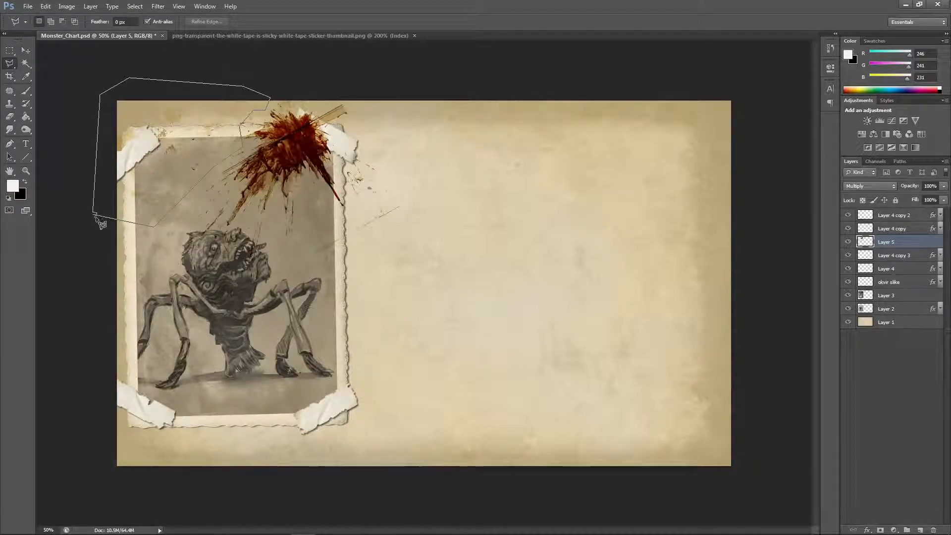
pyautogui.click(97, 217)
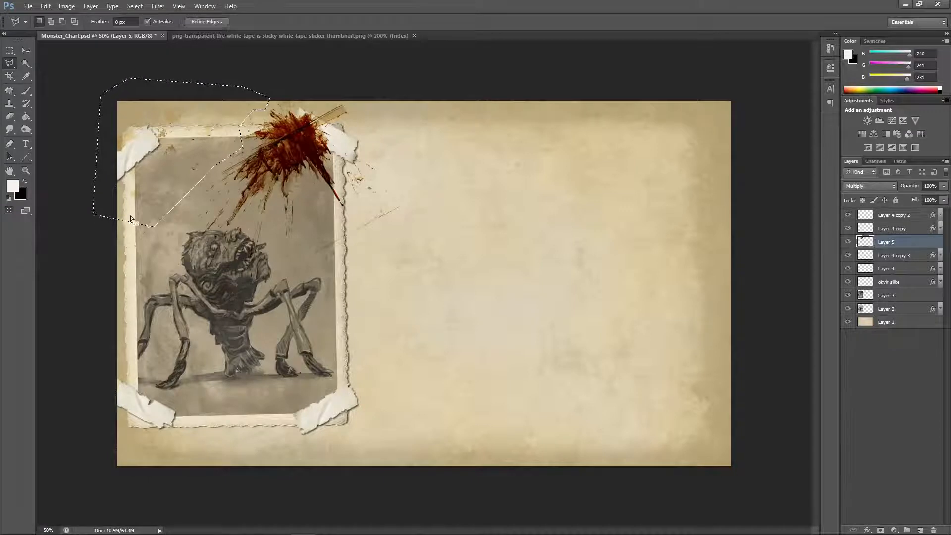
pyautogui.hotkey('ctrl', 'd')
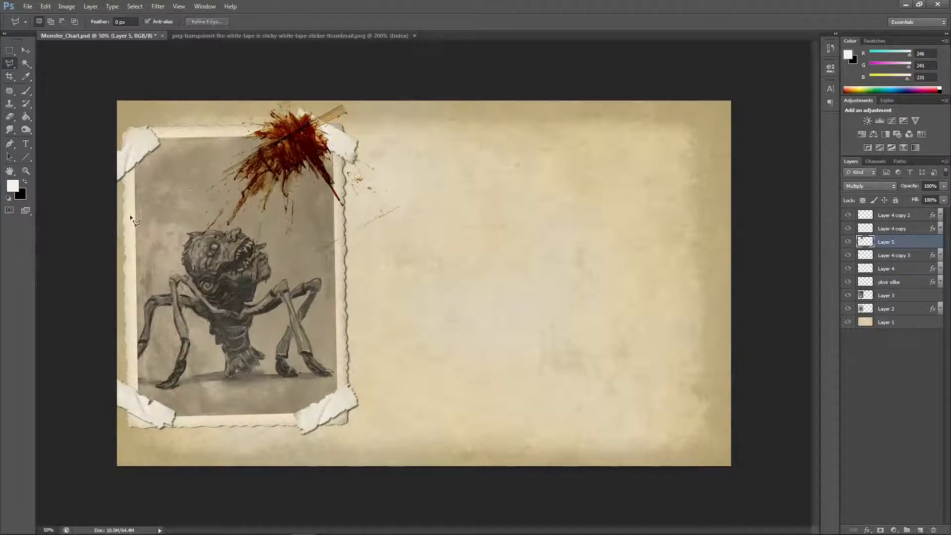
# Step: Try to cover the line remnants on the splatter's right side with white brush strokes, and revert the layer to the earlier Deselect state
pyautogui.click(26, 90)
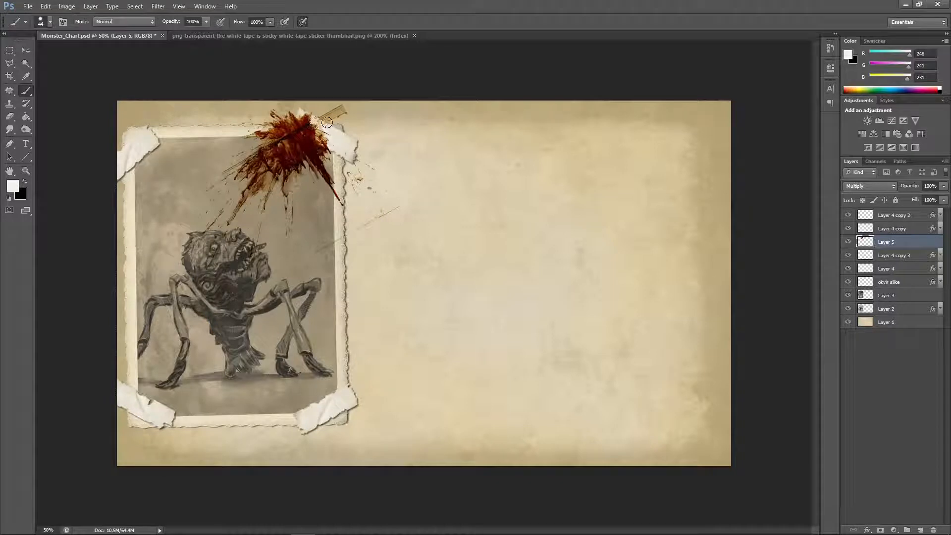
pyautogui.moveTo(331, 117)
pyautogui.mouseDown()
pyautogui.moveTo(346, 106)
pyautogui.moveTo(341, 112)
pyautogui.mouseUp()
pyautogui.moveTo(355, 230); pyautogui.dragTo(388, 213)
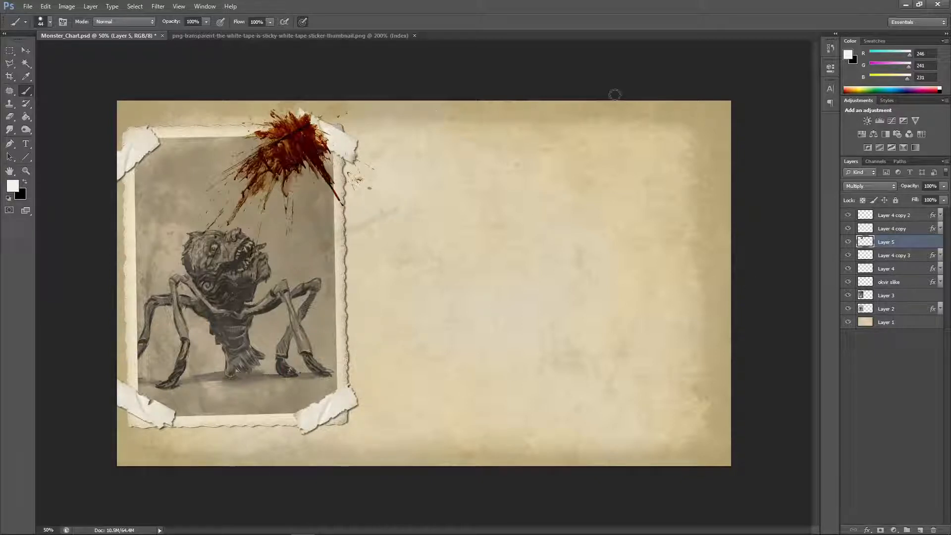
pyautogui.click(830, 48)
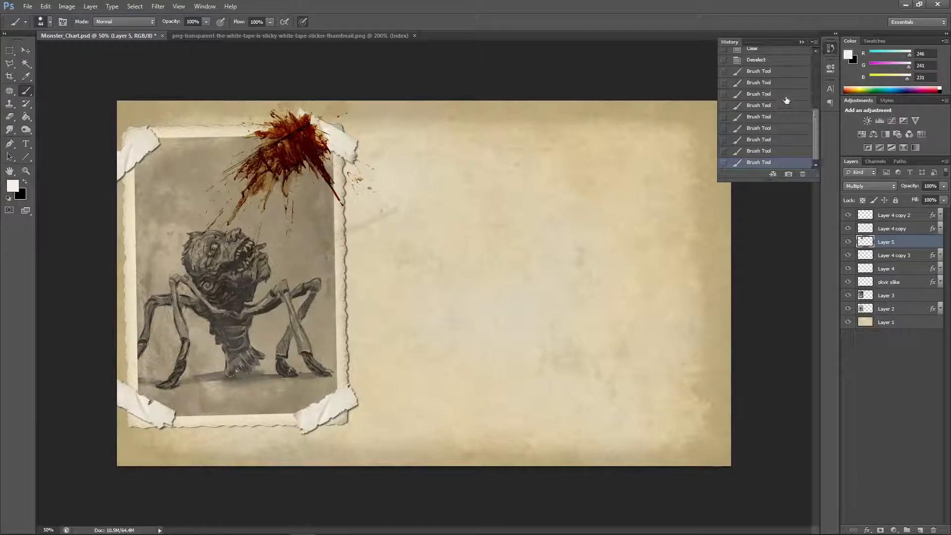
pyautogui.click(765, 59)
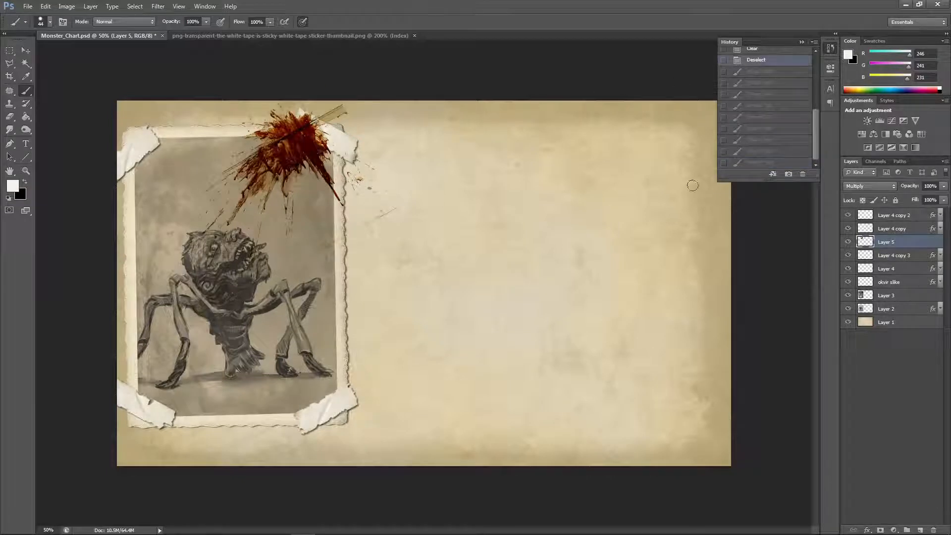
pyautogui.click(773, 201)
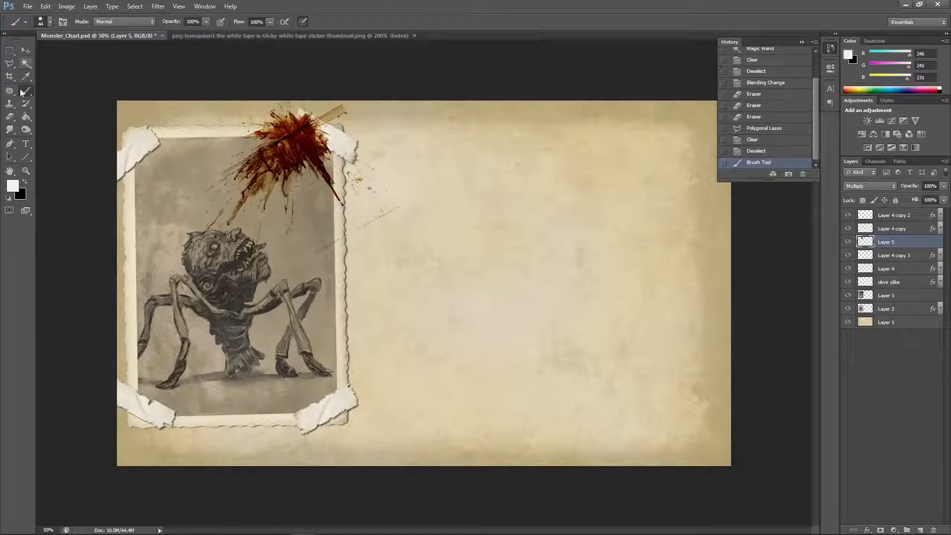
# Step: Erase the remaining line fragments and stray specks beside the splatter, including the strip at its upper right and the marks on the paper
pyautogui.click(10, 116)
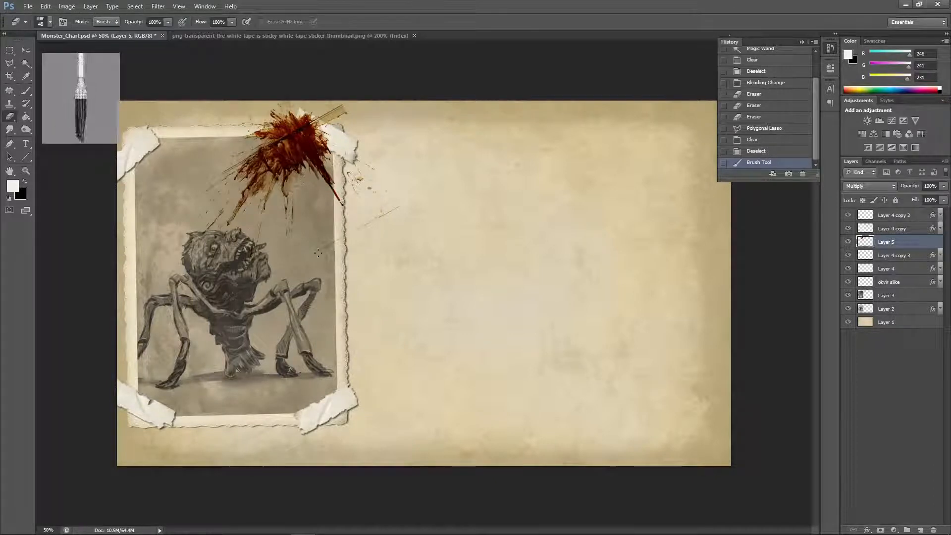
pyautogui.click(264, 185)
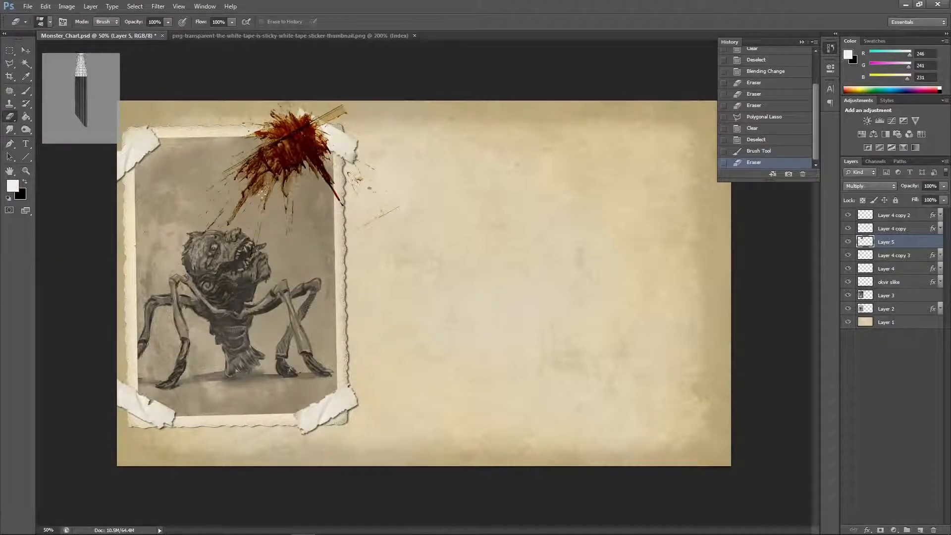
pyautogui.moveTo(271, 177)
pyautogui.mouseDown()
pyautogui.moveTo(263, 196)
pyautogui.moveTo(250, 193)
pyautogui.mouseUp()
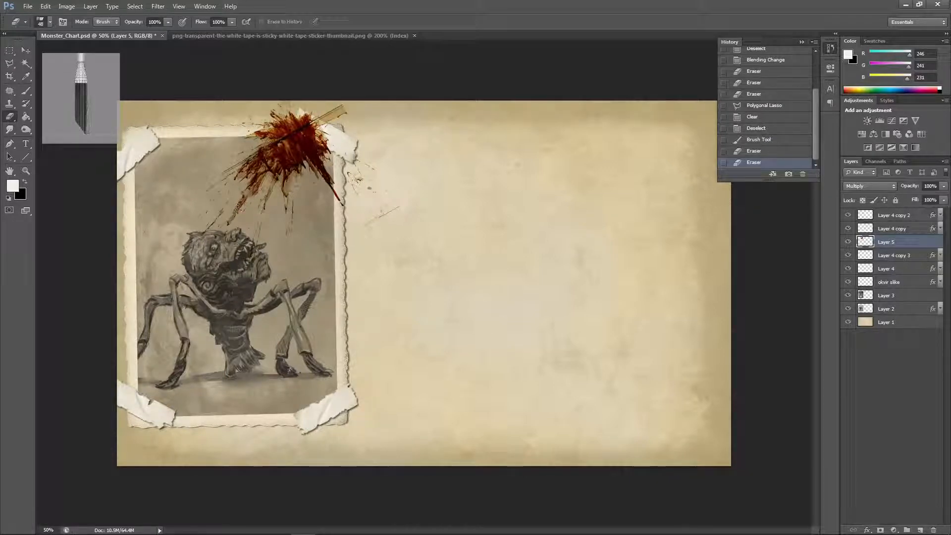
pyautogui.click(235, 207)
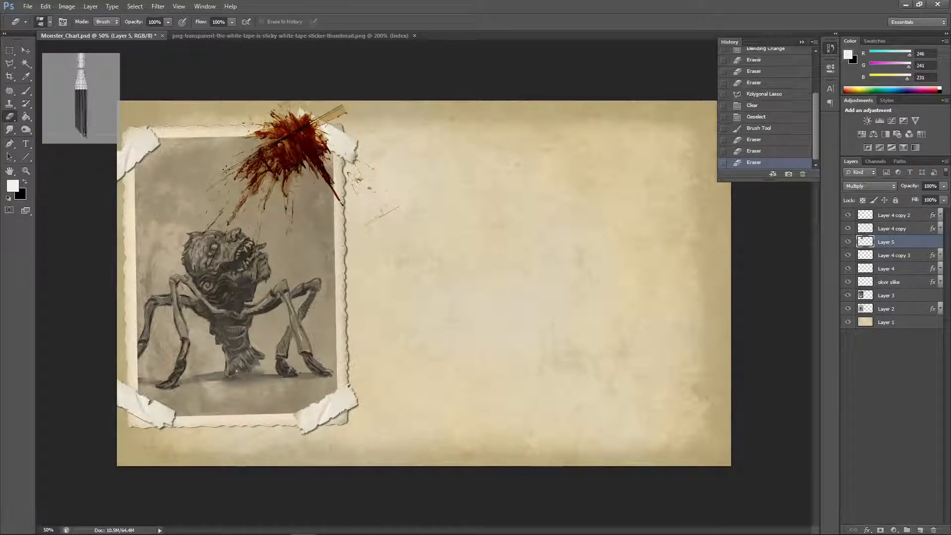
pyautogui.click(226, 171)
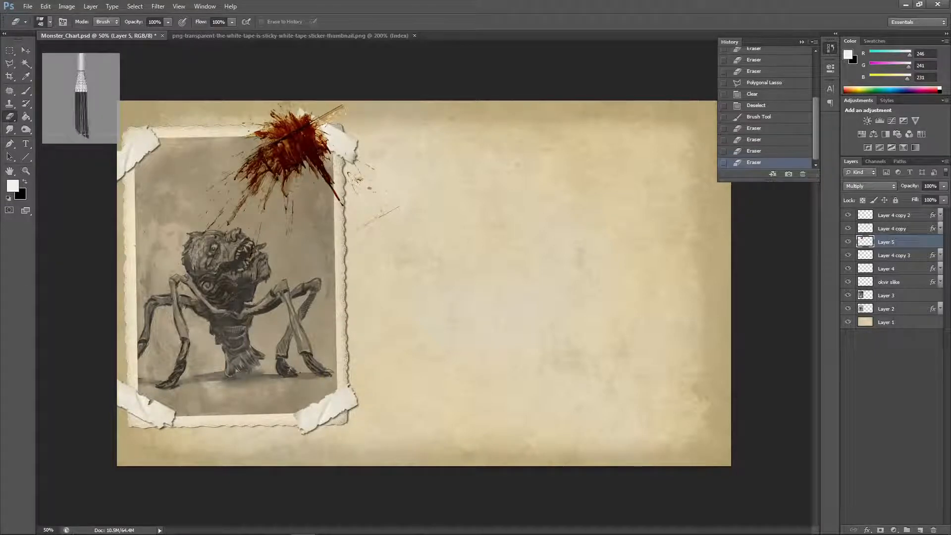
pyautogui.click(325, 119)
pyautogui.click(327, 159)
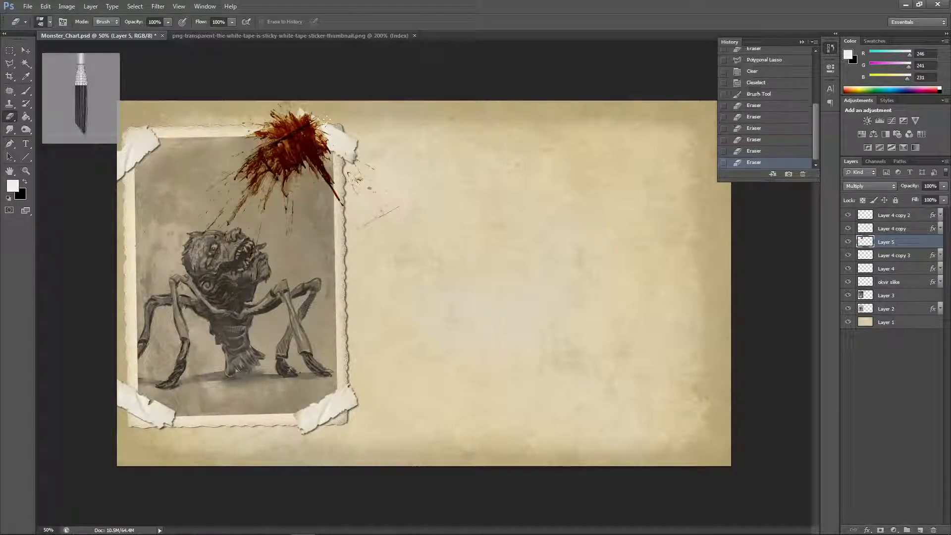
pyautogui.moveTo(396, 209)
pyautogui.mouseDown()
pyautogui.moveTo(369, 198)
pyautogui.moveTo(359, 179)
pyautogui.mouseUp()
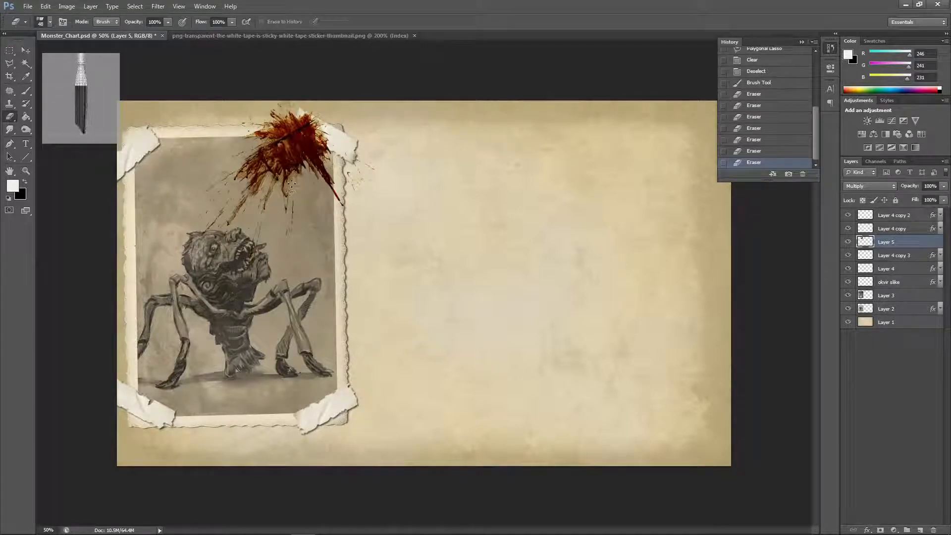
# Step: Thin out the blood splatter's upper, lower and left edges with the Eraser
pyautogui.click(294, 183)
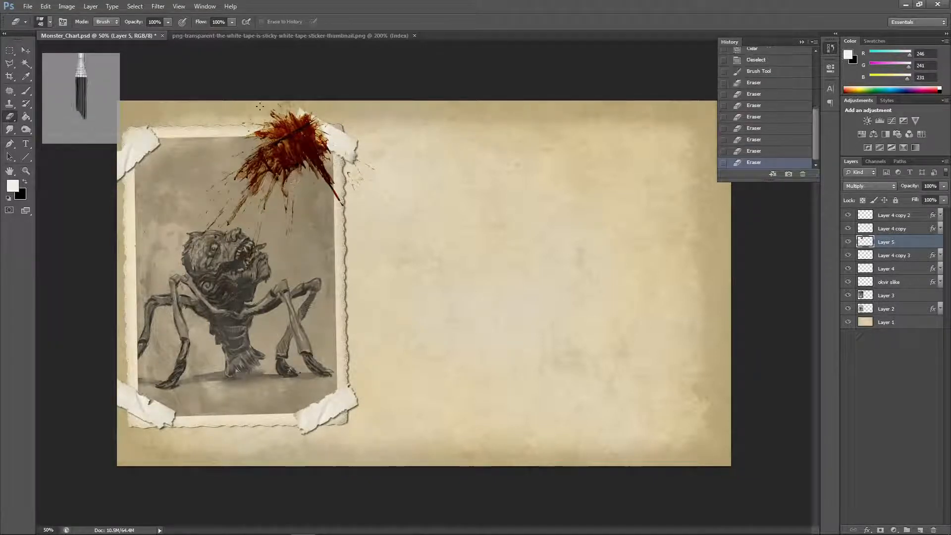
pyautogui.click(291, 107)
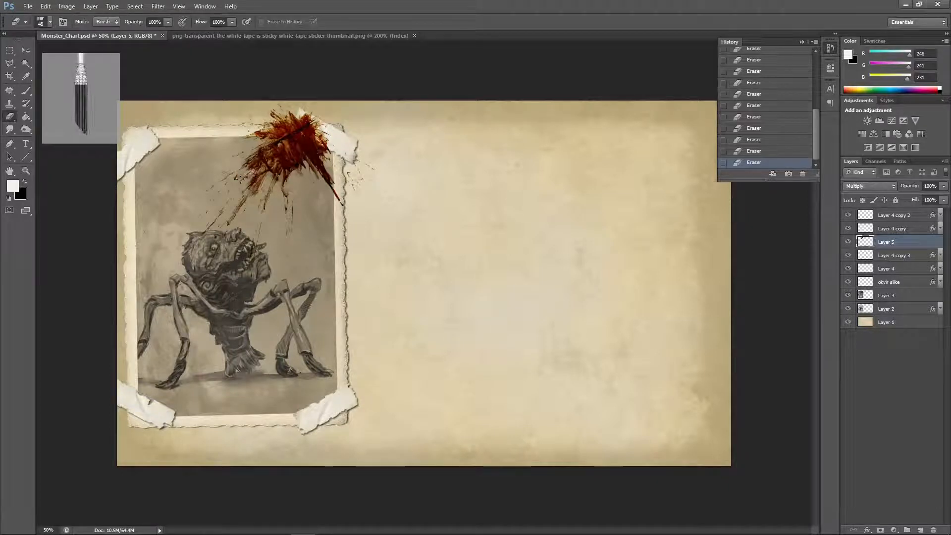
pyautogui.moveTo(240, 184)
pyautogui.mouseDown()
pyautogui.moveTo(228, 220)
pyautogui.moveTo(284, 176)
pyautogui.moveTo(287, 195)
pyautogui.moveTo(300, 173)
pyautogui.mouseUp()
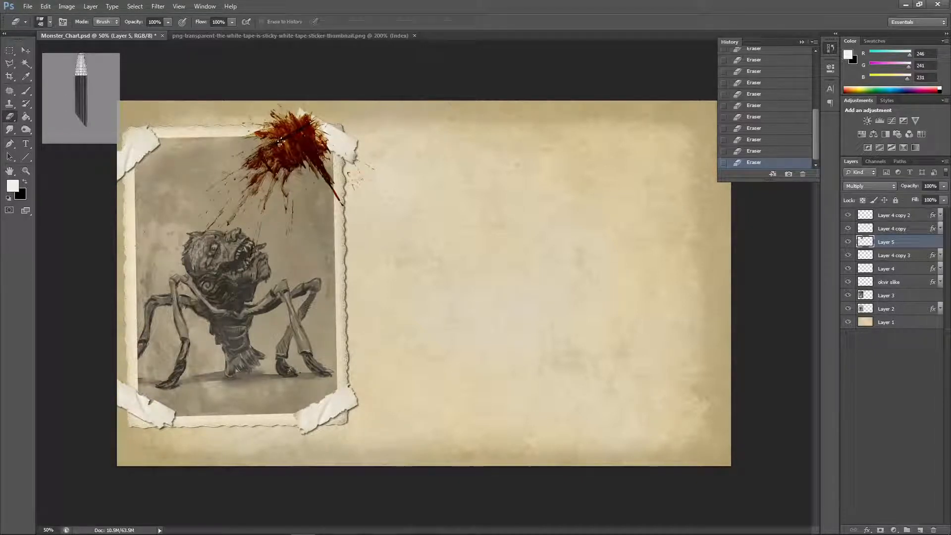
pyautogui.moveTo(275, 143)
pyautogui.mouseDown()
pyautogui.moveTo(311, 128)
pyautogui.moveTo(287, 183)
pyautogui.moveTo(262, 155)
pyautogui.moveTo(258, 165)
pyautogui.moveTo(266, 115)
pyautogui.mouseUp()
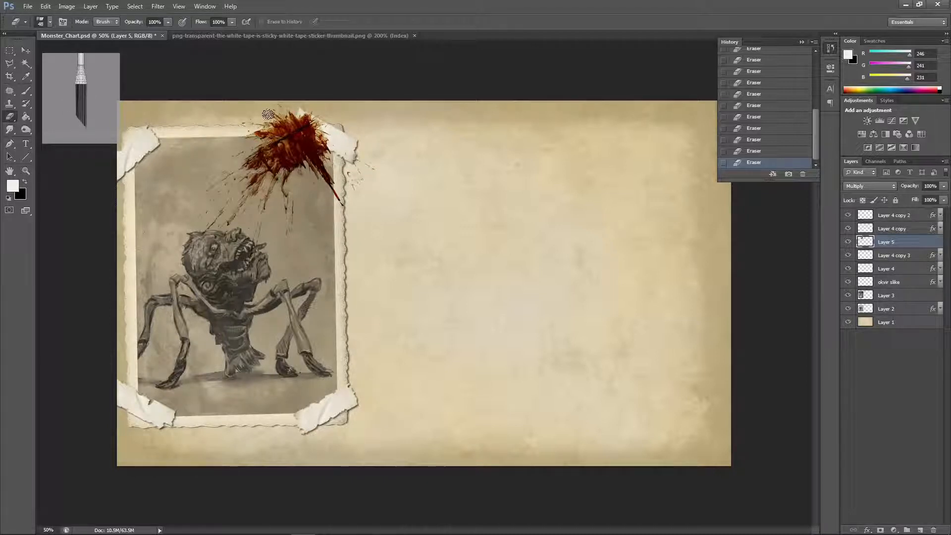
# Step: Move the splatter onto the photo's right edge, and delete the leftover tinted patches above it using a Polygonal Lasso selection
pyautogui.press('v')
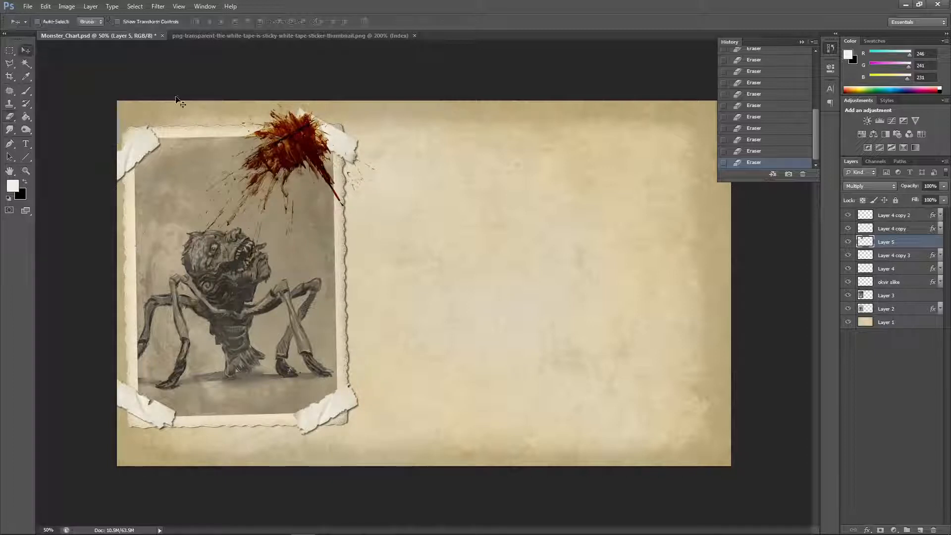
pyautogui.moveTo(295, 146); pyautogui.dragTo(372, 266)
pyautogui.click(10, 63)
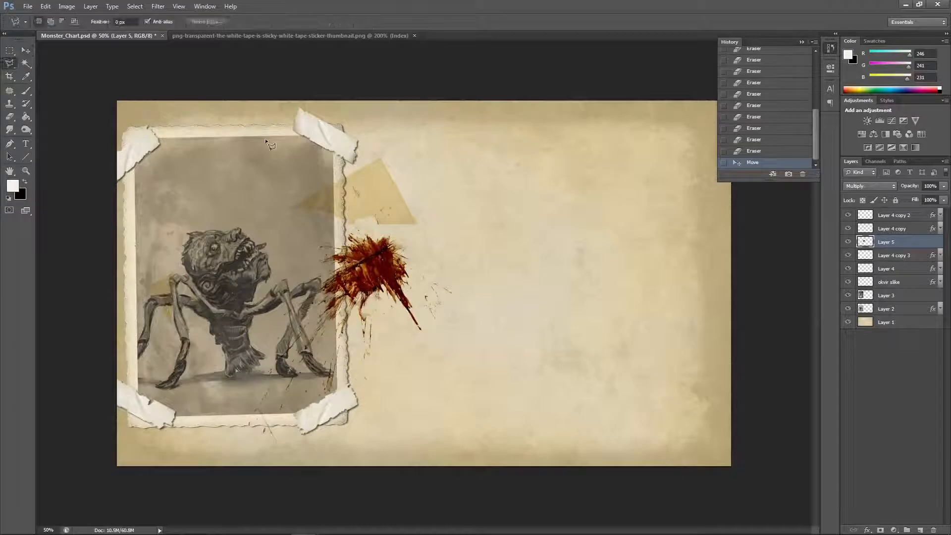
pyautogui.click(277, 189)
pyautogui.click(299, 163)
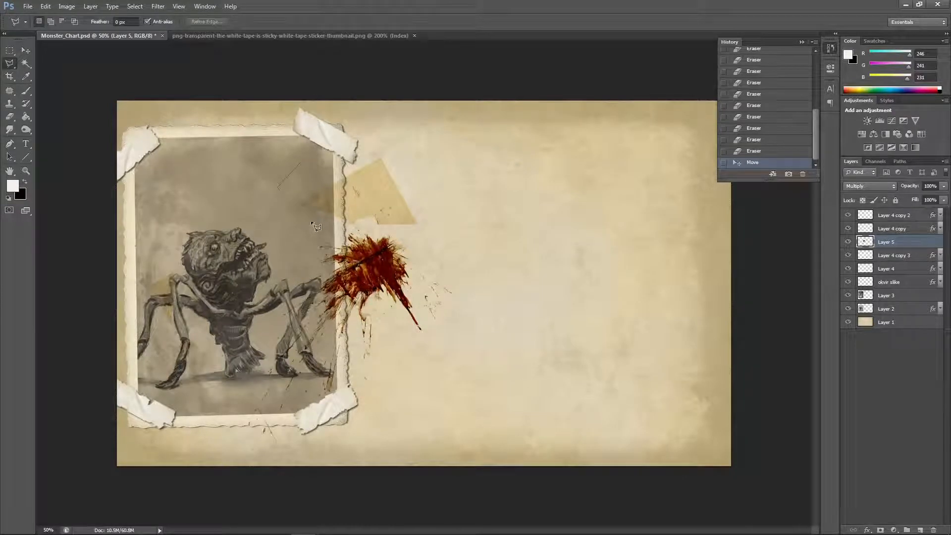
pyautogui.click(367, 221)
pyautogui.click(426, 231)
pyautogui.click(434, 214)
pyautogui.click(420, 163)
pyautogui.click(413, 149)
pyautogui.click(389, 133)
pyautogui.doubleClick(304, 159)
pyautogui.press('Delete')
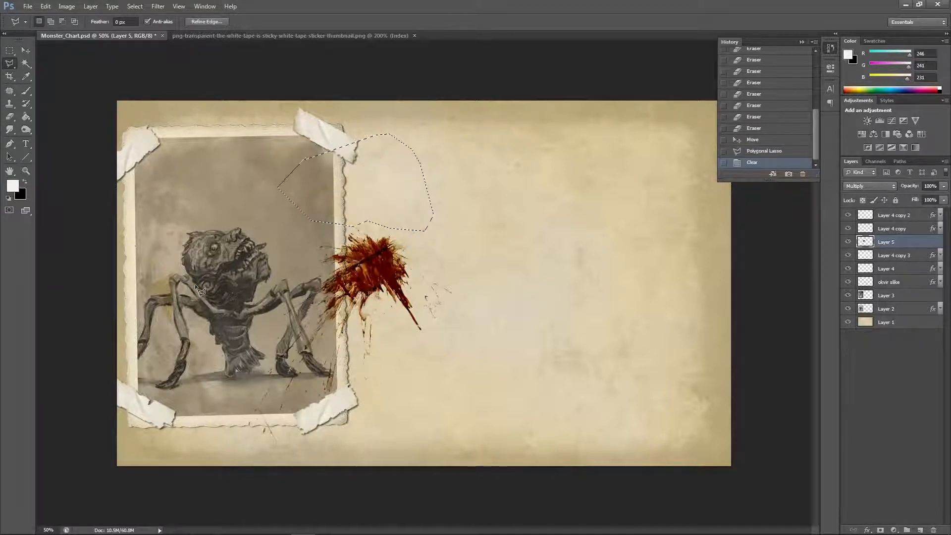
# Step: Outline the leftover patch over the creature's left legs and the specks below the photo, delete them from the splatter layer, and deselect
pyautogui.click(131, 250)
pyautogui.click(151, 328)
pyautogui.click(240, 436)
pyautogui.click(279, 447)
pyautogui.click(286, 439)
pyautogui.click(270, 415)
pyautogui.click(248, 416)
pyautogui.click(211, 338)
pyautogui.click(218, 313)
pyautogui.click(185, 251)
pyautogui.click(132, 251)
pyautogui.press('Delete')
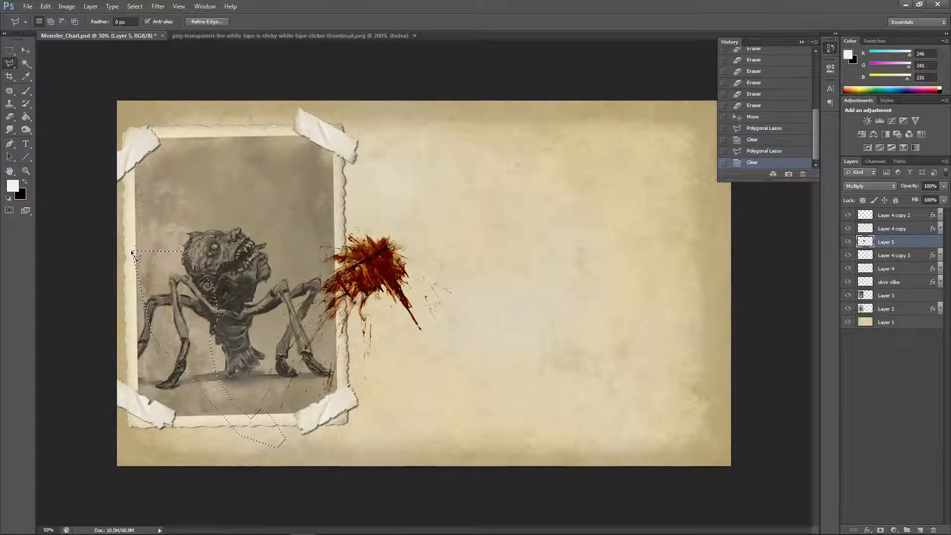
pyautogui.hotkey('ctrl', 'd')
# Step: Move the splatter to the photo's lower-left corner and flip it horizontally over the tape
pyautogui.click(25, 50)
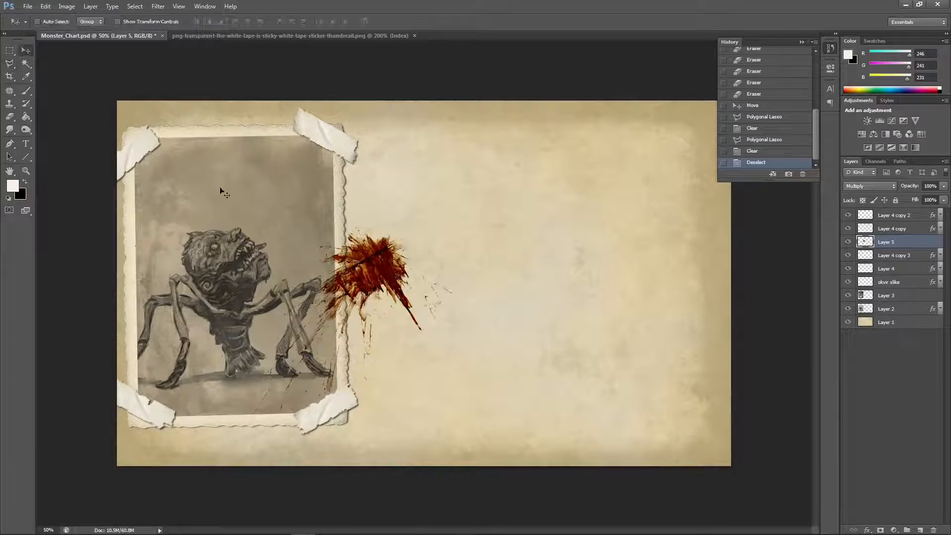
pyautogui.moveTo(364, 276); pyautogui.dragTo(209, 370)
pyautogui.click(45, 6)
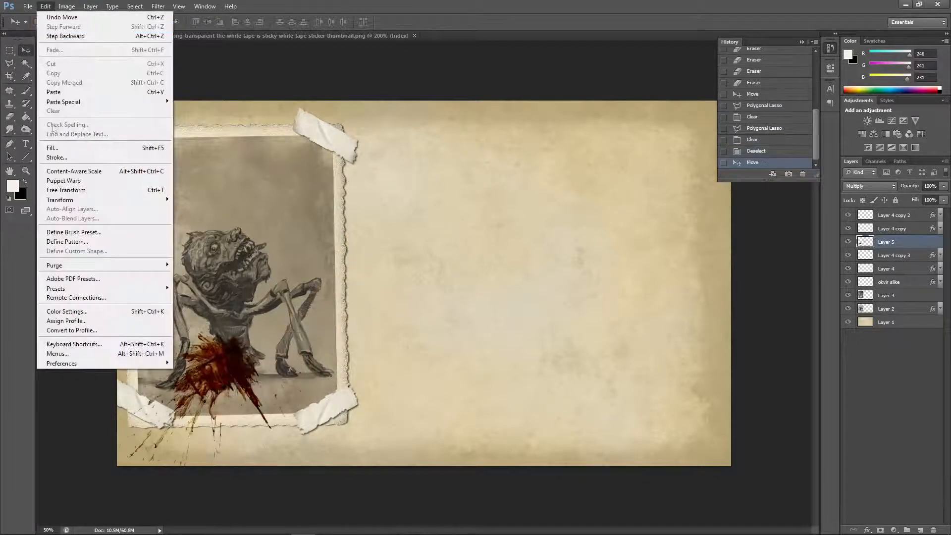
pyautogui.moveTo(74, 200)
pyautogui.click(199, 306)
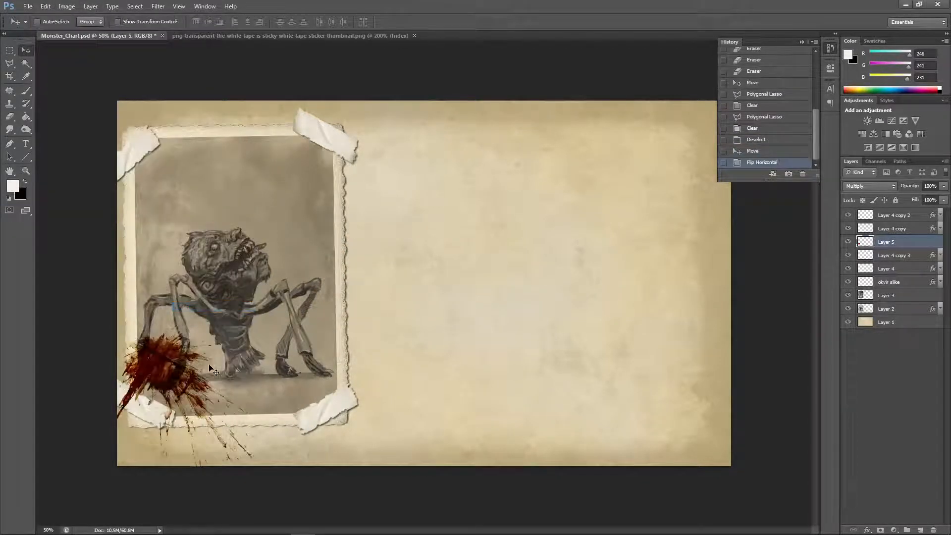
pyautogui.moveTo(188, 373); pyautogui.dragTo(160, 406)
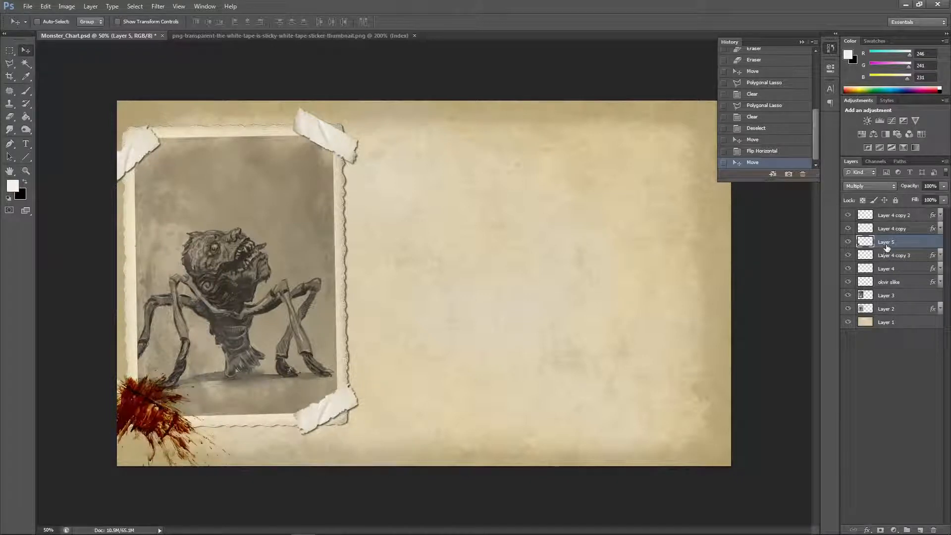
# Step: Try Layer 5 beneath the tape layers, place it at the top of the layer stack, and shift the splatter slightly upward
pyautogui.moveTo(884, 251)
pyautogui.mouseDown()
pyautogui.moveTo(880, 287)
pyautogui.moveTo(890, 269)
pyautogui.mouseUp()
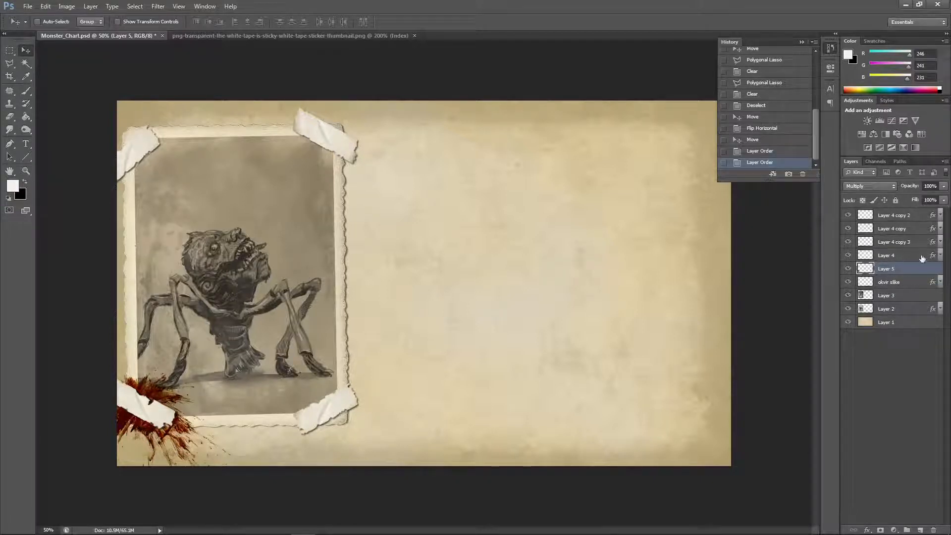
pyautogui.moveTo(905, 270); pyautogui.dragTo(907, 252)
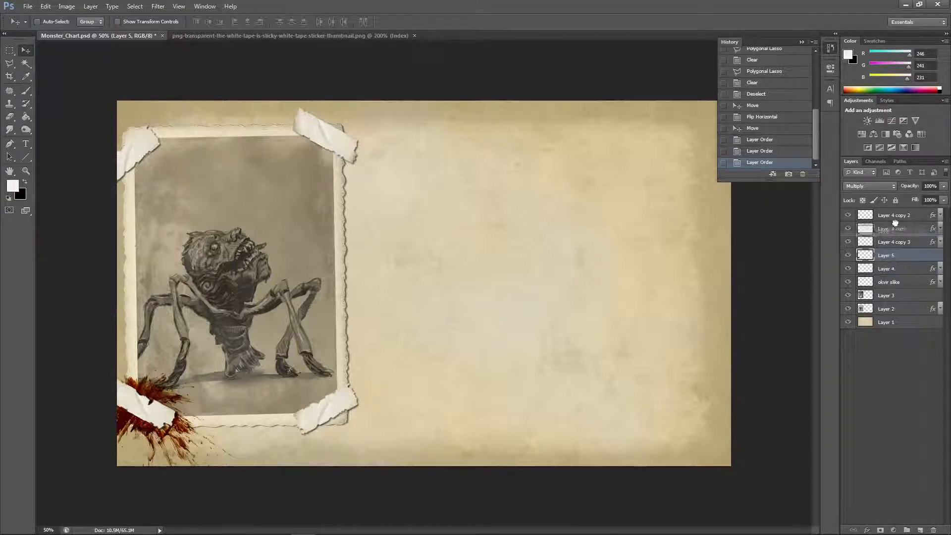
pyautogui.moveTo(898, 255); pyautogui.dragTo(889, 212)
pyautogui.moveTo(166, 428); pyautogui.dragTo(168, 374)
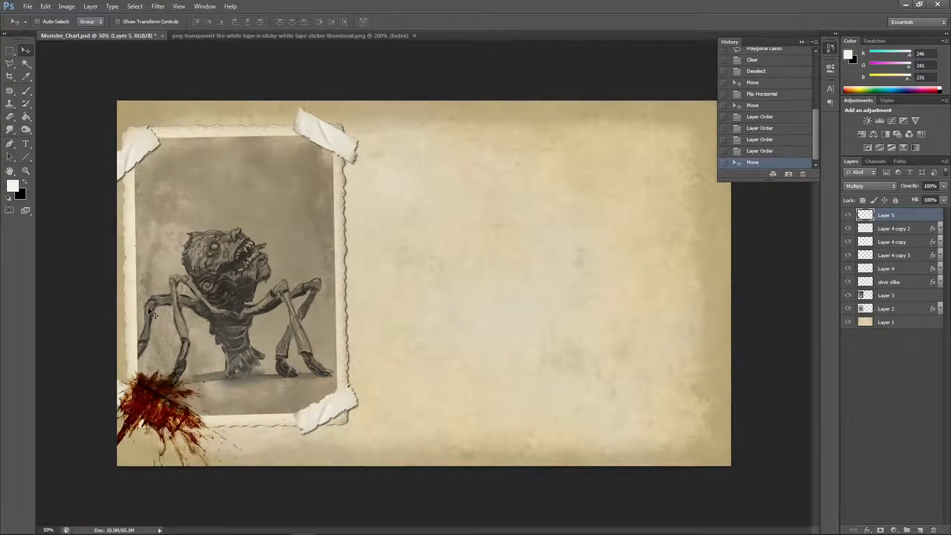
# Step: Rotate the splatter to about -106° and position it against the paper's left edge beside the lower-left tape, applying the transformation
pyautogui.click(45, 6)
pyautogui.moveTo(99, 200)
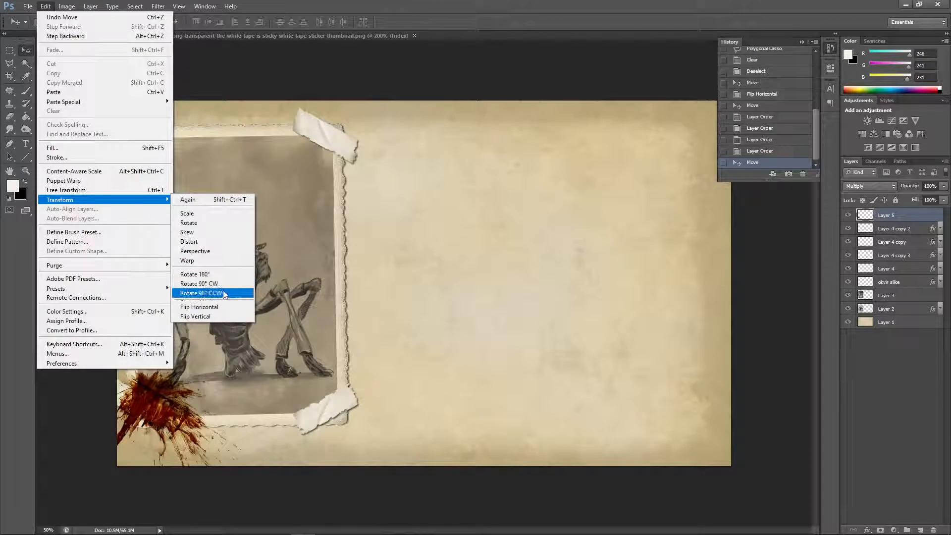
pyautogui.click(207, 226)
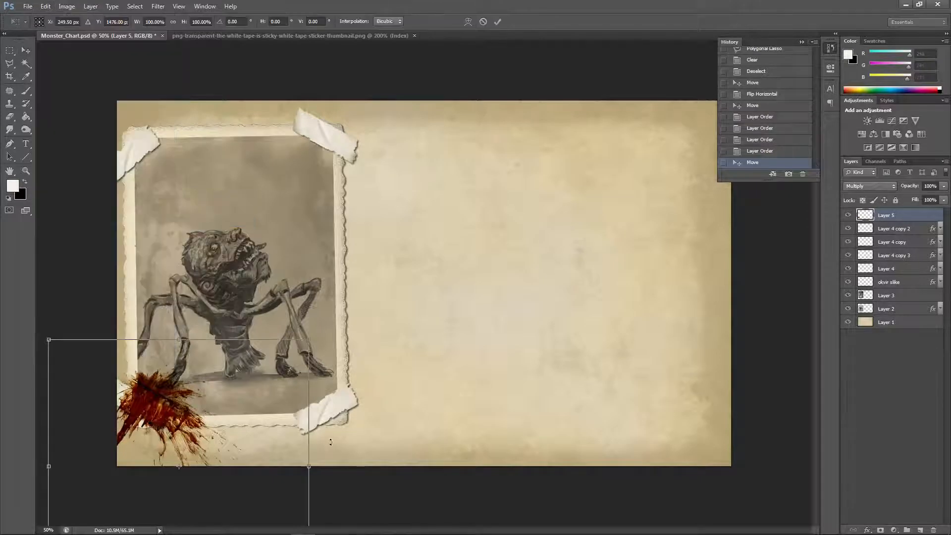
pyautogui.moveTo(207, 225); pyautogui.dragTo(267, 355)
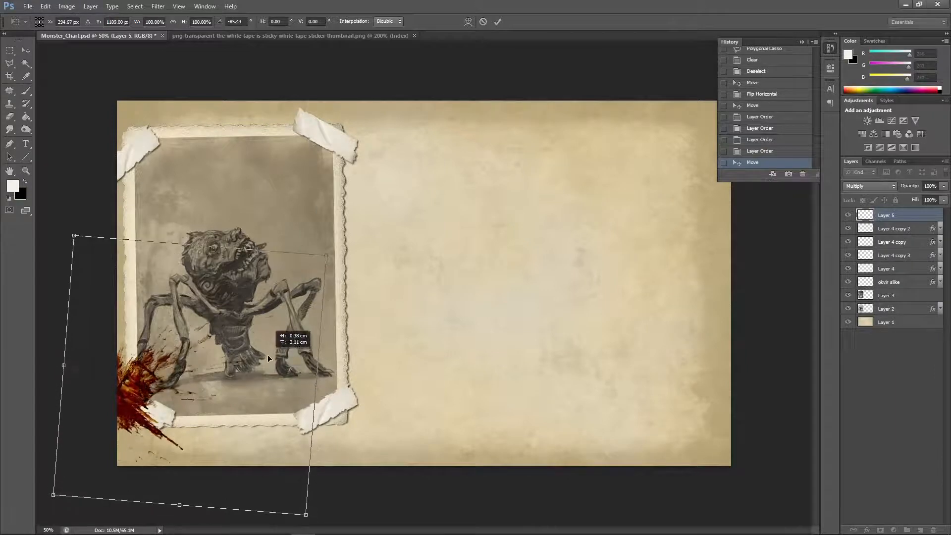
pyautogui.moveTo(343, 449); pyautogui.dragTo(367, 391)
pyautogui.moveTo(264, 404); pyautogui.dragTo(254, 410)
pyautogui.click(26, 50)
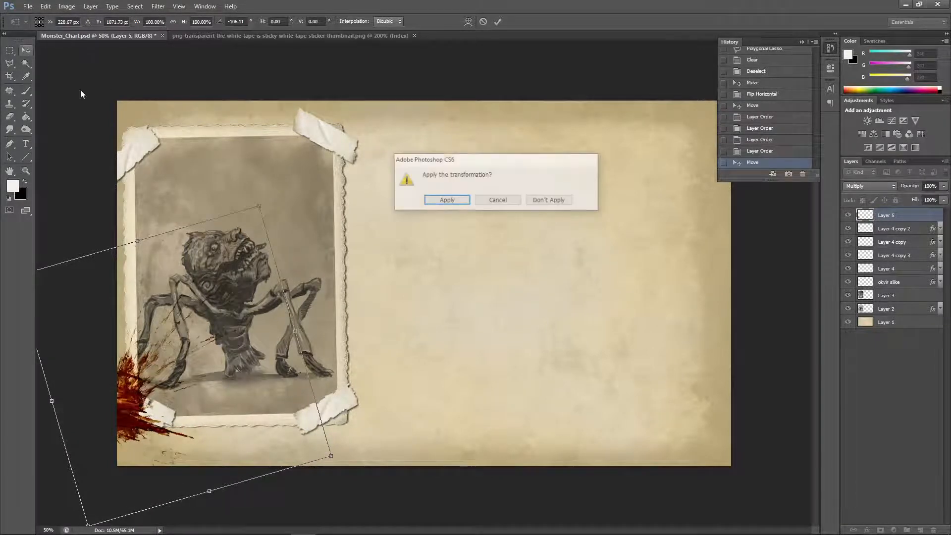
pyautogui.click(443, 200)
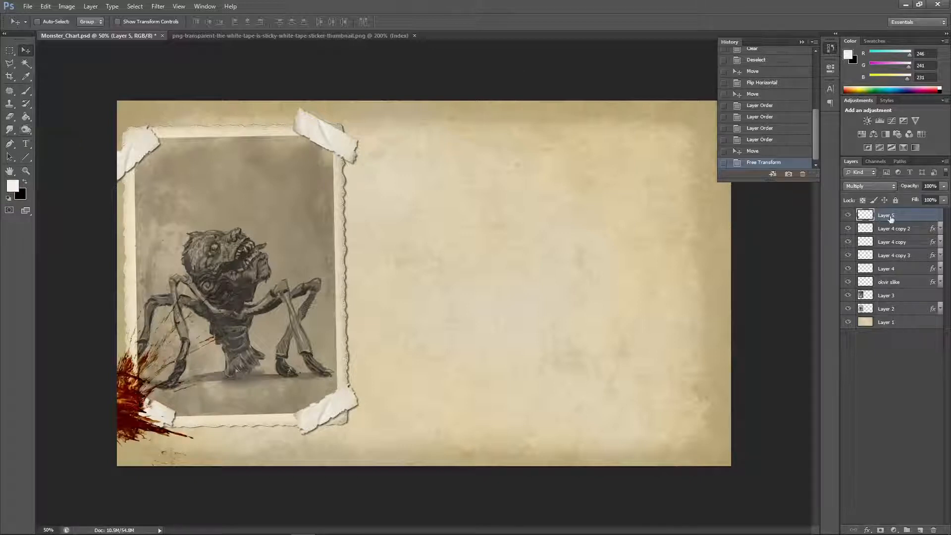
# Step: Duplicate Layer 5, rotate the copy to about 103°, and place it at the paper's top edge above the photo
pyautogui.moveTo(890, 218); pyautogui.dragTo(920, 529)
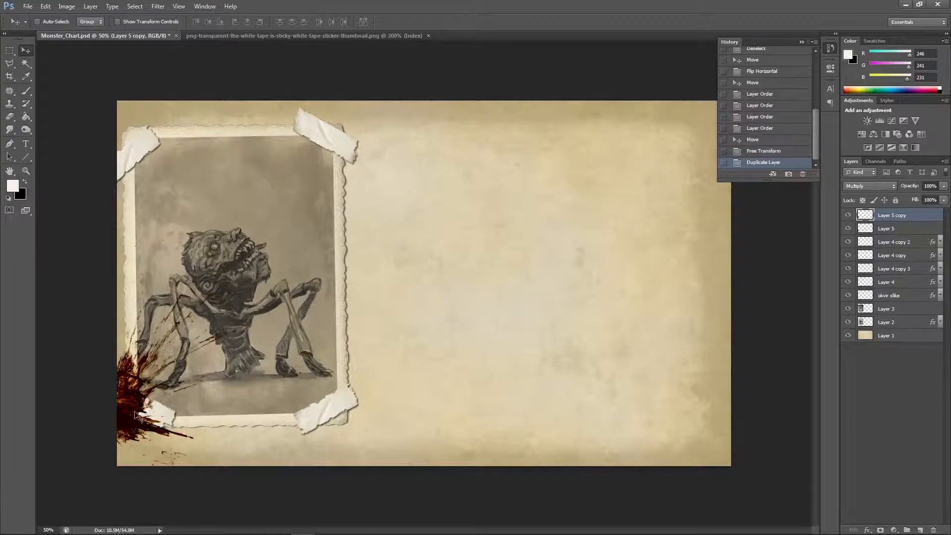
pyautogui.moveTo(139, 418); pyautogui.dragTo(151, 129)
pyautogui.click(45, 6)
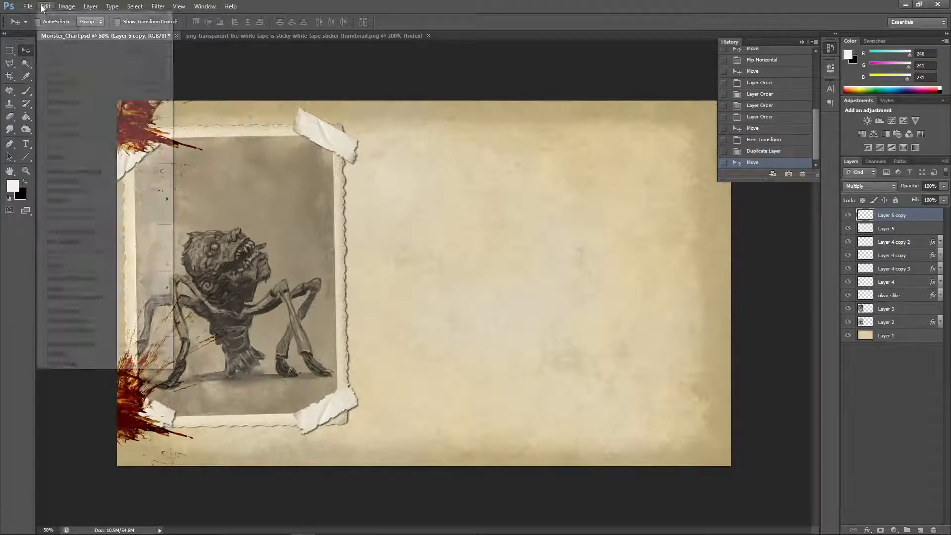
pyautogui.moveTo(163, 199)
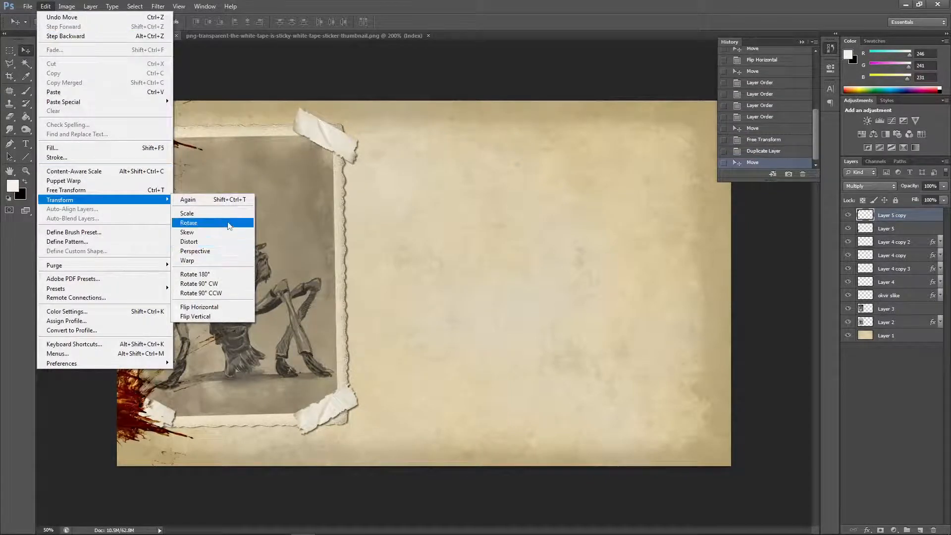
pyautogui.click(228, 223)
pyautogui.moveTo(361, 274); pyautogui.dragTo(5, 295)
pyautogui.moveTo(186, 149); pyautogui.dragTo(253, 188)
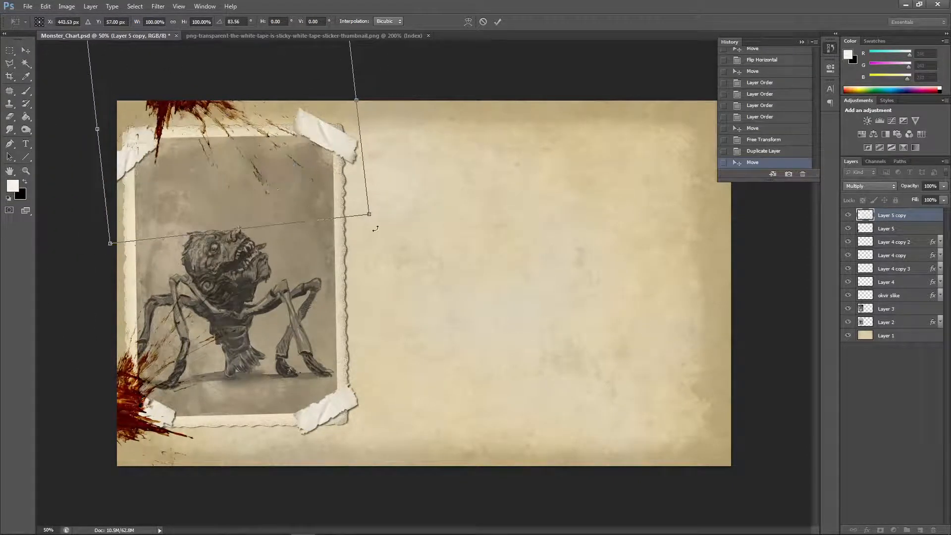
pyautogui.moveTo(375, 229); pyautogui.dragTo(325, 244)
pyautogui.moveTo(287, 184); pyautogui.dragTo(245, 201)
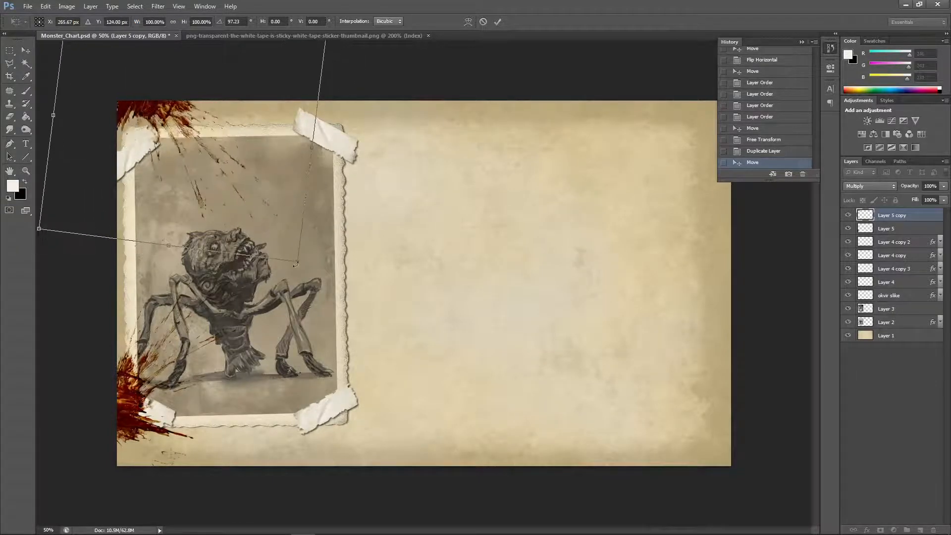
pyautogui.moveTo(296, 264); pyautogui.dragTo(305, 282)
pyautogui.moveTo(280, 218); pyautogui.dragTo(365, 215)
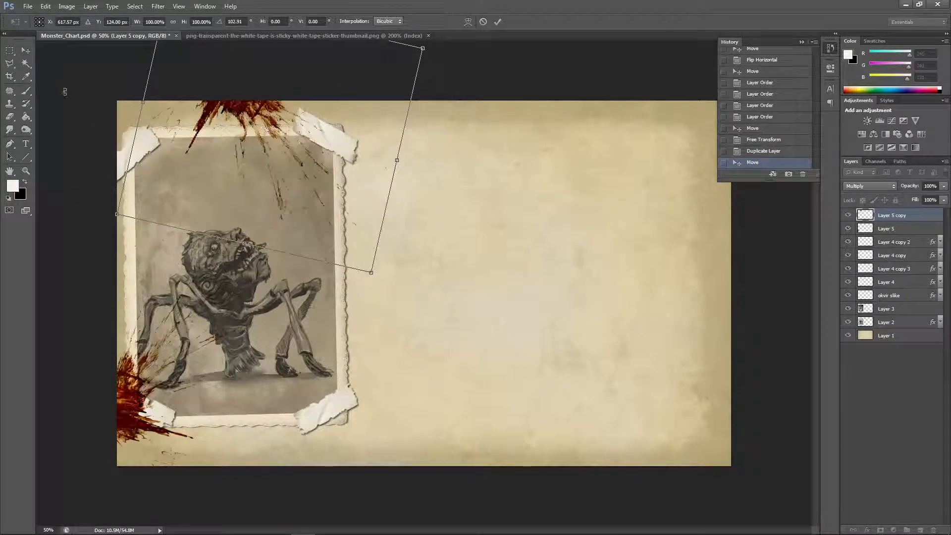
pyautogui.click(26, 50)
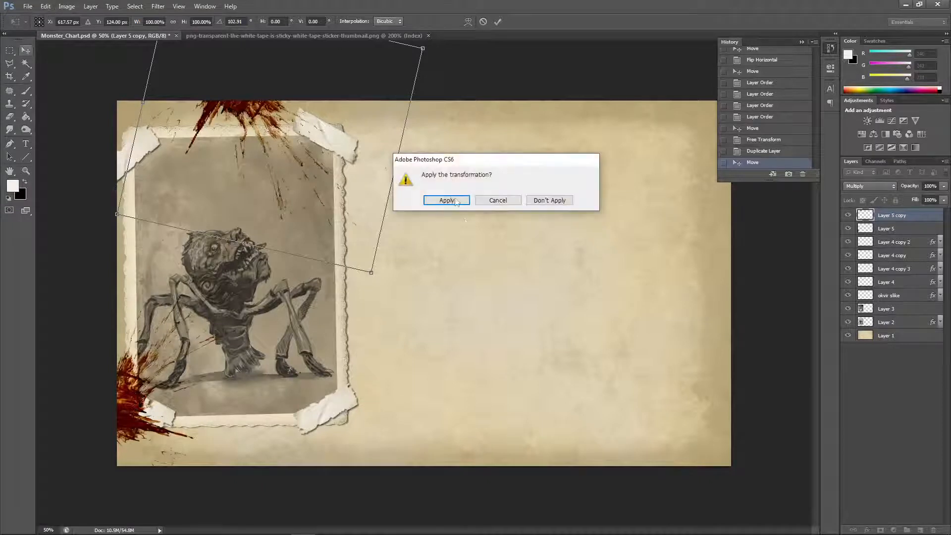
pyautogui.click(454, 201)
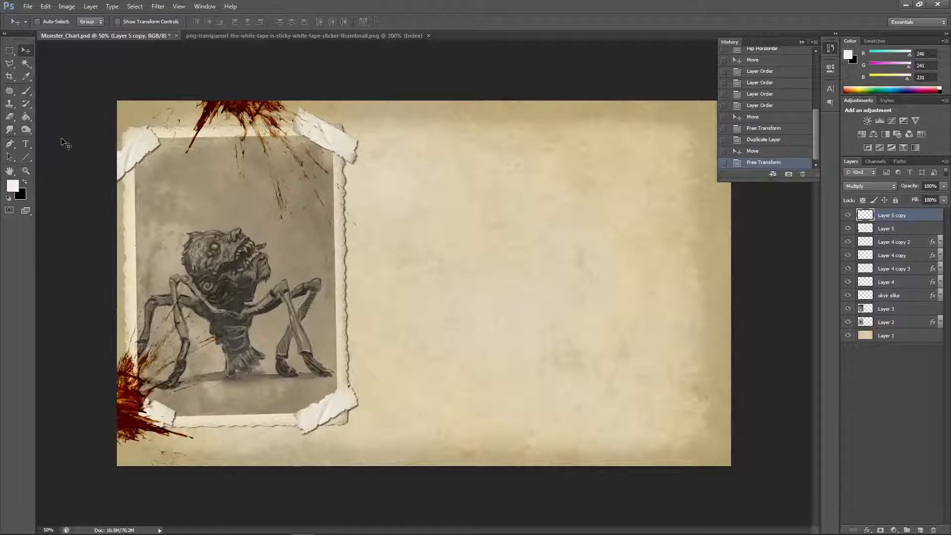
# Step: Erase the long streak on the upper splatter's left side and the stray drips and specks around it
pyautogui.click(9, 116)
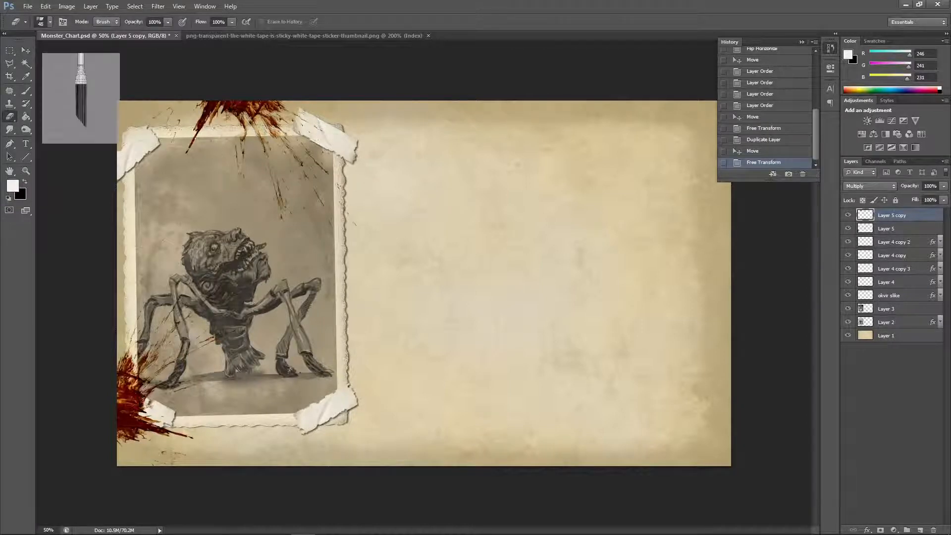
pyautogui.moveTo(191, 142)
pyautogui.mouseDown()
pyautogui.moveTo(211, 118)
pyautogui.moveTo(203, 115)
pyautogui.moveTo(211, 99)
pyautogui.moveTo(187, 130)
pyautogui.mouseUp()
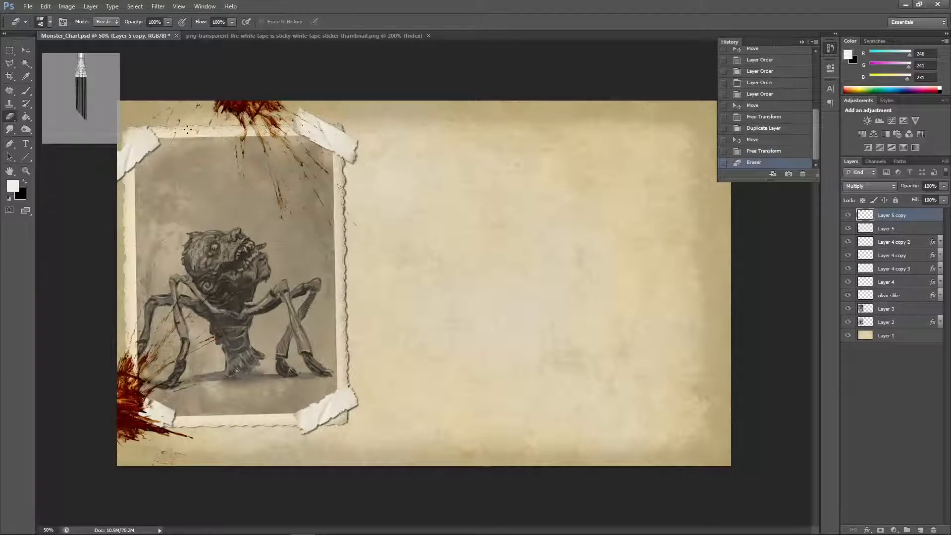
pyautogui.click(164, 123)
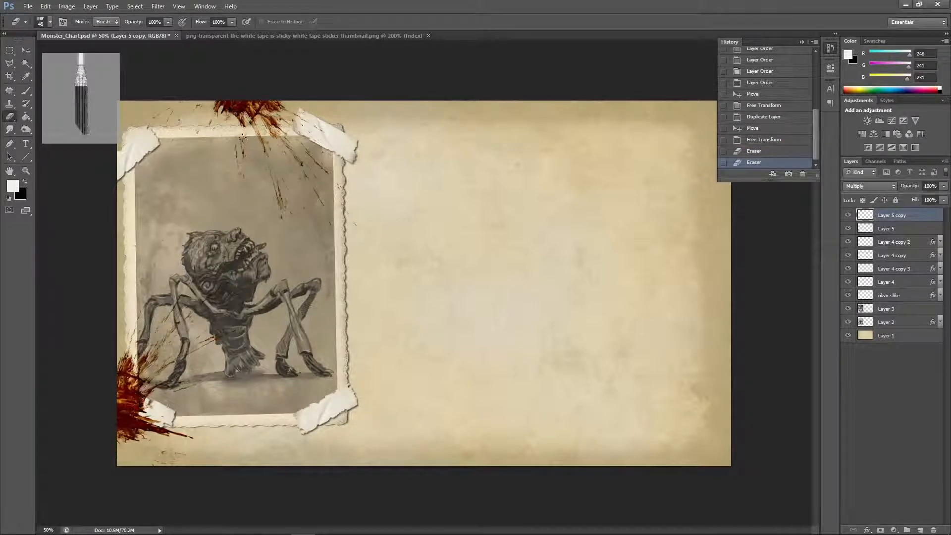
pyautogui.moveTo(243, 152); pyautogui.dragTo(291, 209)
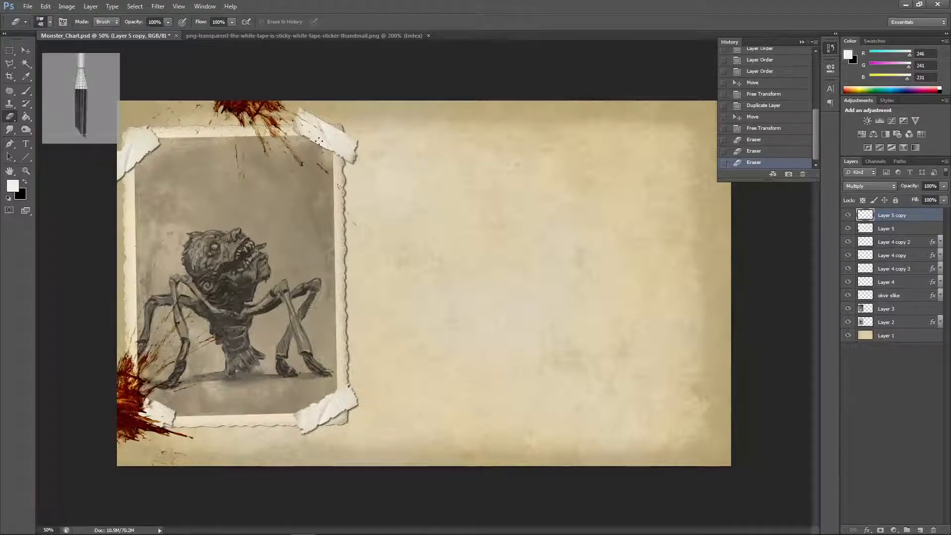
pyautogui.click(319, 142)
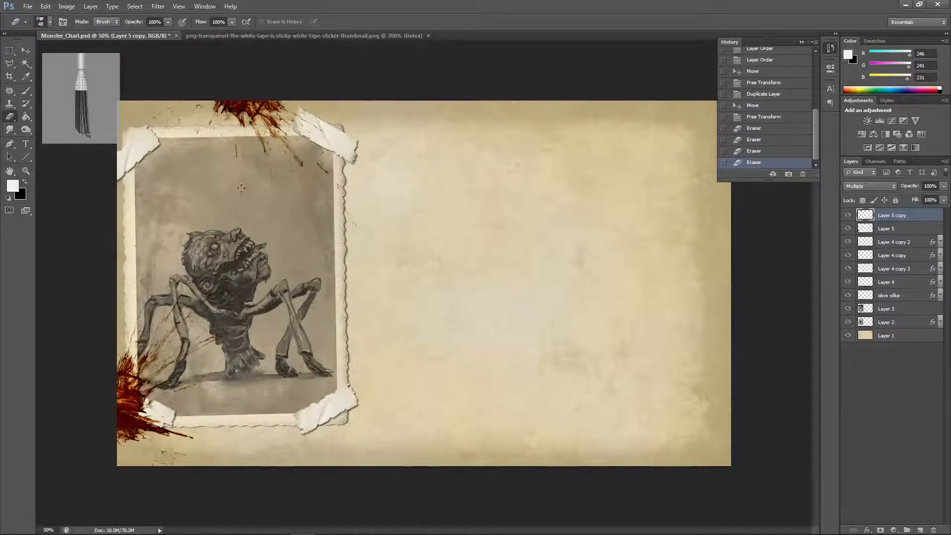
pyautogui.click(359, 218)
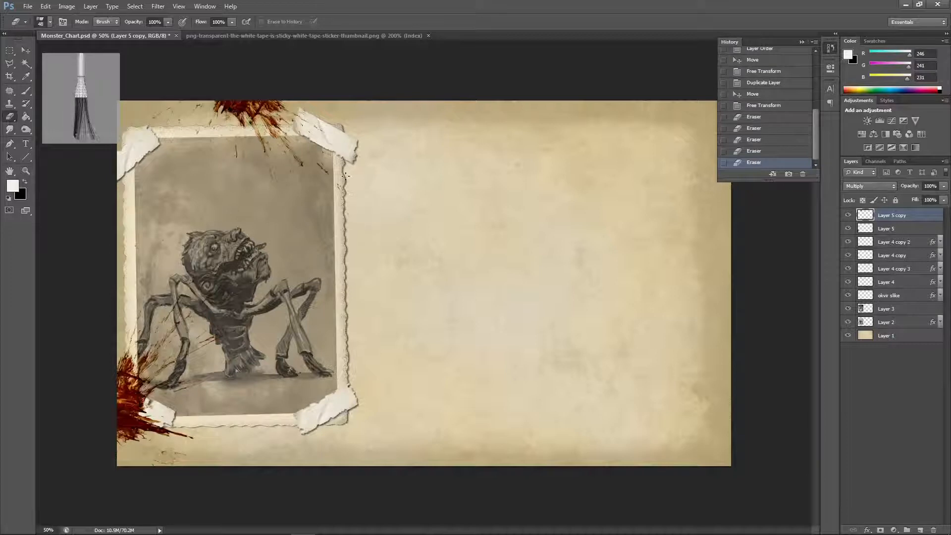
pyautogui.click(277, 133)
pyautogui.click(194, 106)
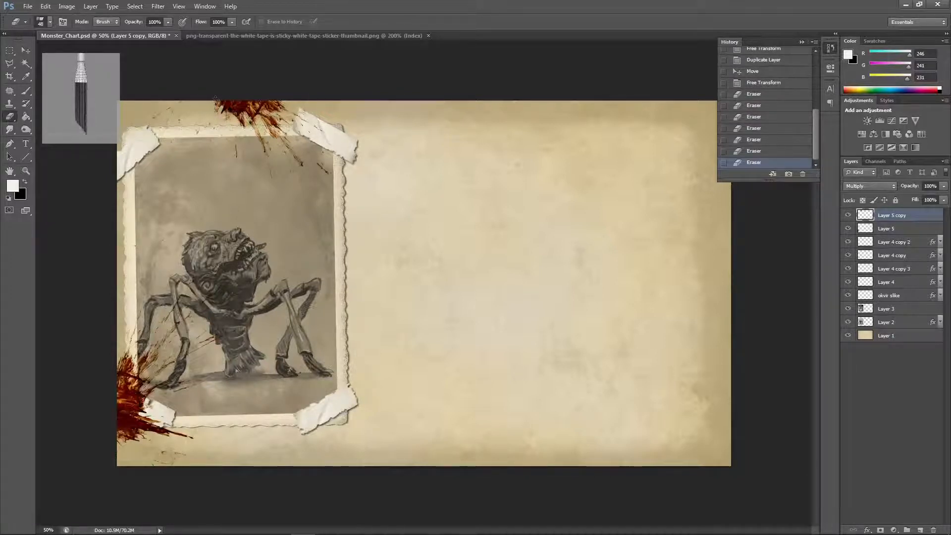
pyautogui.click(216, 102)
pyautogui.click(208, 113)
pyautogui.click(180, 113)
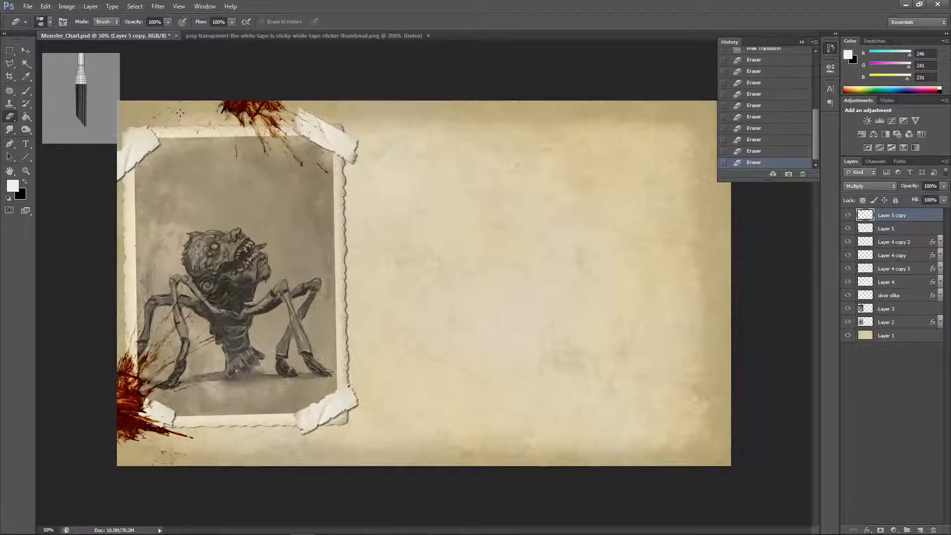
# Step: Reposition the upper splatter along the paper's top edge so it sits beside the photo's upper-right tape
pyautogui.click(26, 50)
pyautogui.moveTo(256, 113)
pyautogui.mouseDown()
pyautogui.moveTo(197, 108)
pyautogui.moveTo(217, 112)
pyautogui.moveTo(208, 119)
pyautogui.mouseUp()
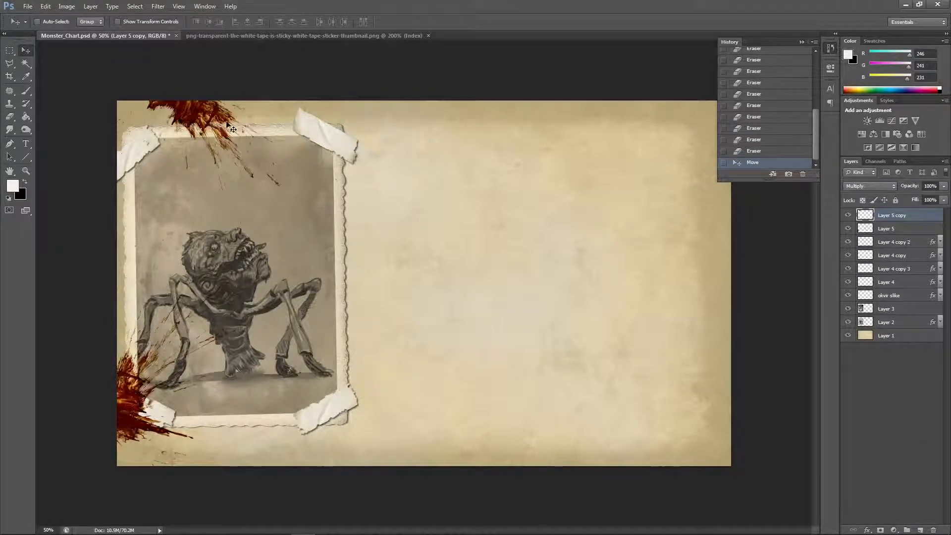
pyautogui.moveTo(227, 125); pyautogui.dragTo(283, 118)
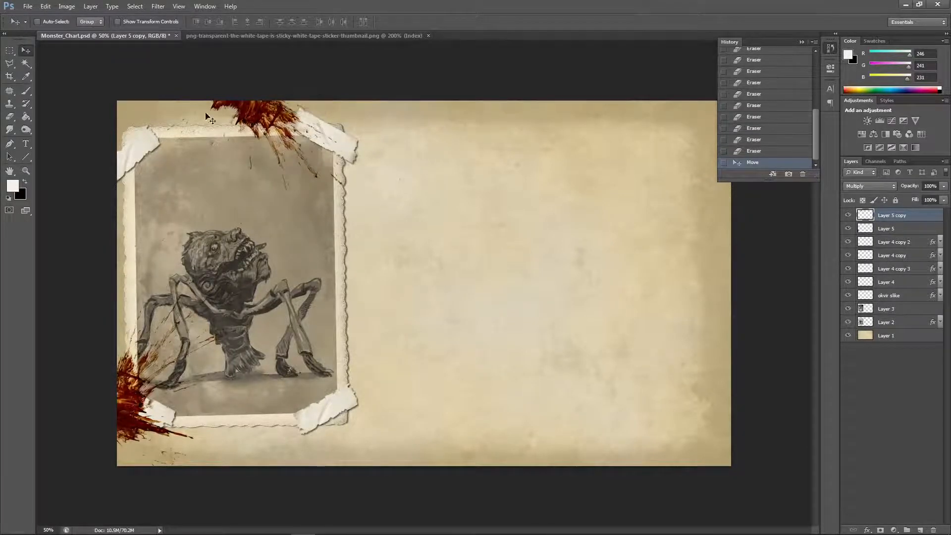
# Step: Rotate the upper splatter about 16° with Free Transform, shift it slightly along the paper's top edge, and apply the transformation
pyautogui.click(46, 6)
pyautogui.moveTo(95, 201)
pyautogui.click(208, 226)
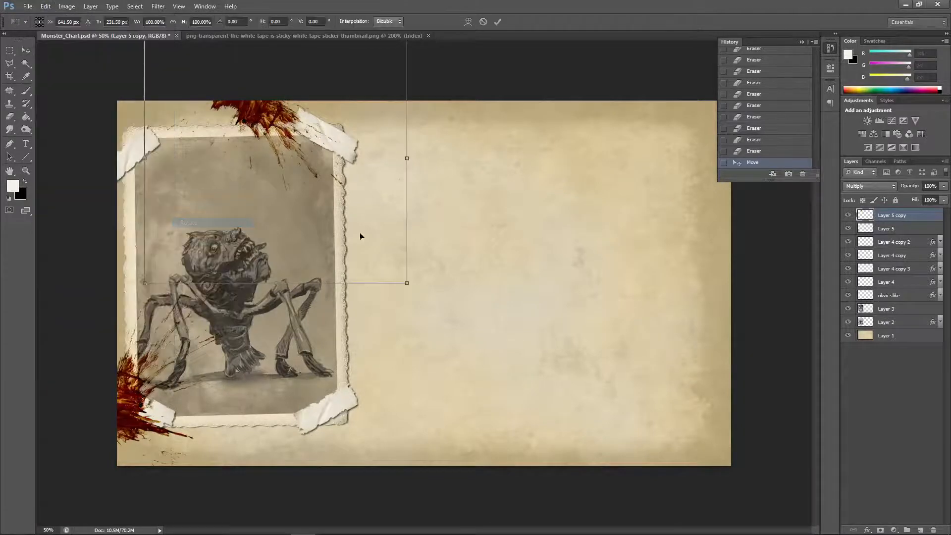
pyautogui.moveTo(359, 233); pyautogui.dragTo(376, 310)
pyautogui.moveTo(316, 240); pyautogui.dragTo(305, 225)
pyautogui.click(25, 50)
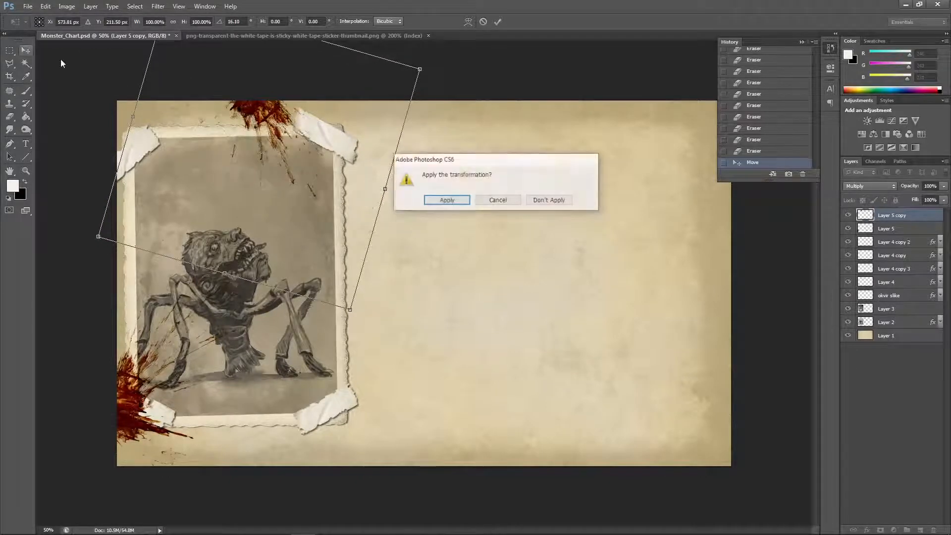
pyautogui.click(441, 201)
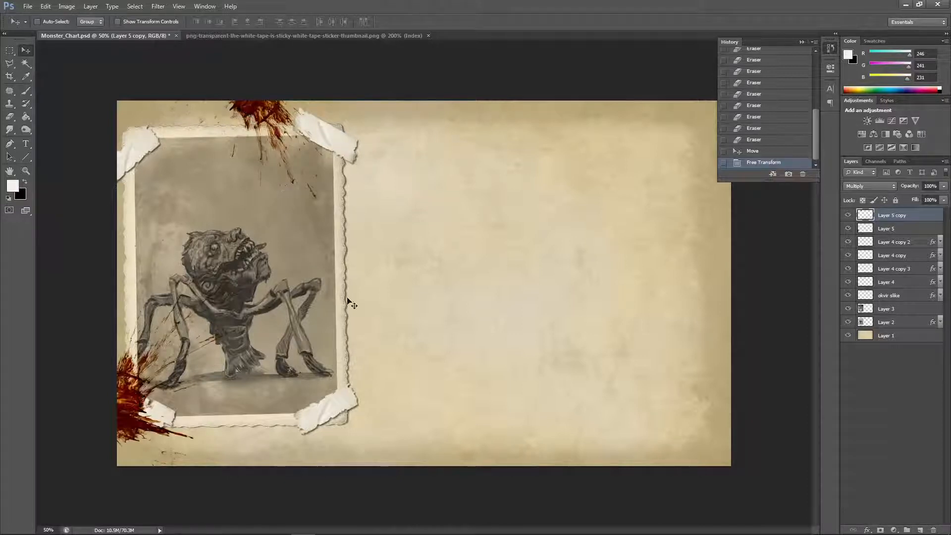
# Step: Darken the upper splatter on Layer 5 copy with the Burn tool at 100% exposure on midtones
pyautogui.click(26, 130)
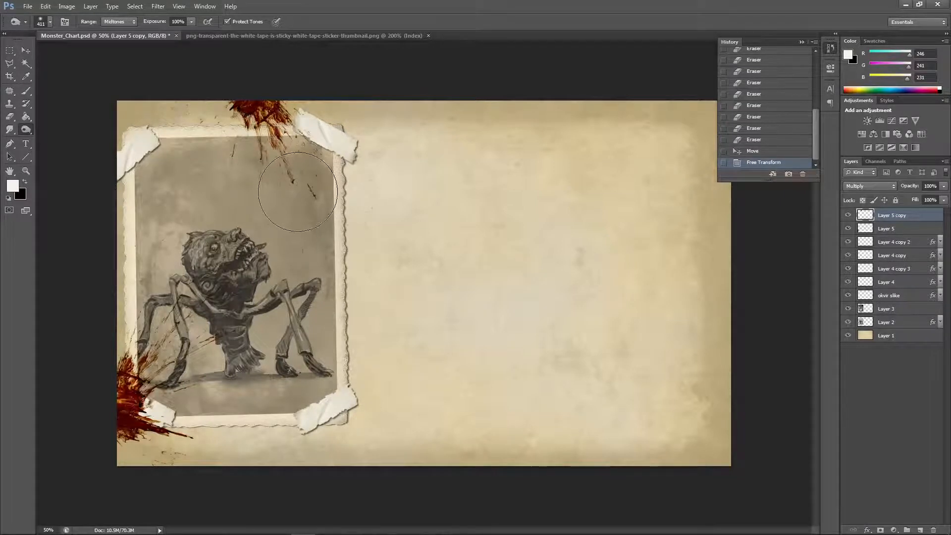
pyautogui.moveTo(289, 181); pyautogui.dragTo(290, 143)
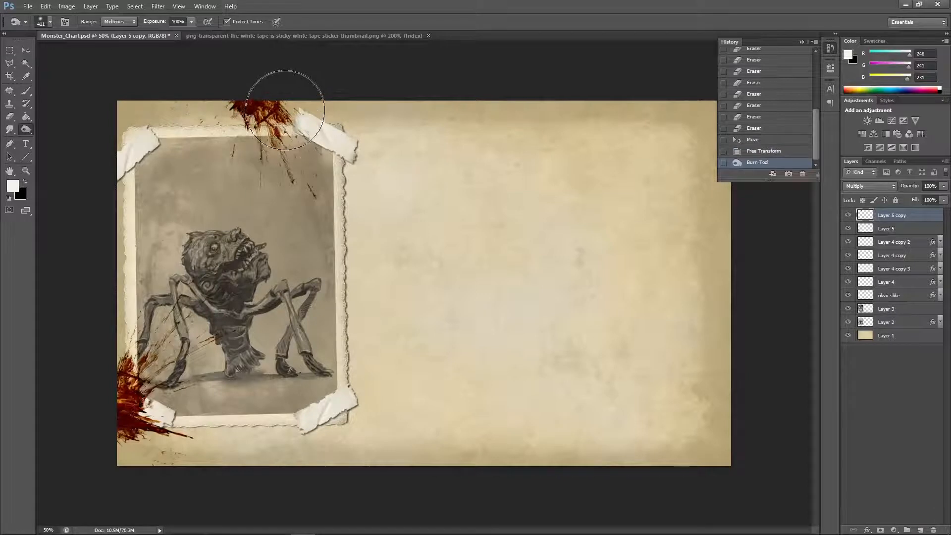
pyautogui.moveTo(233, 287); pyautogui.dragTo(218, 300)
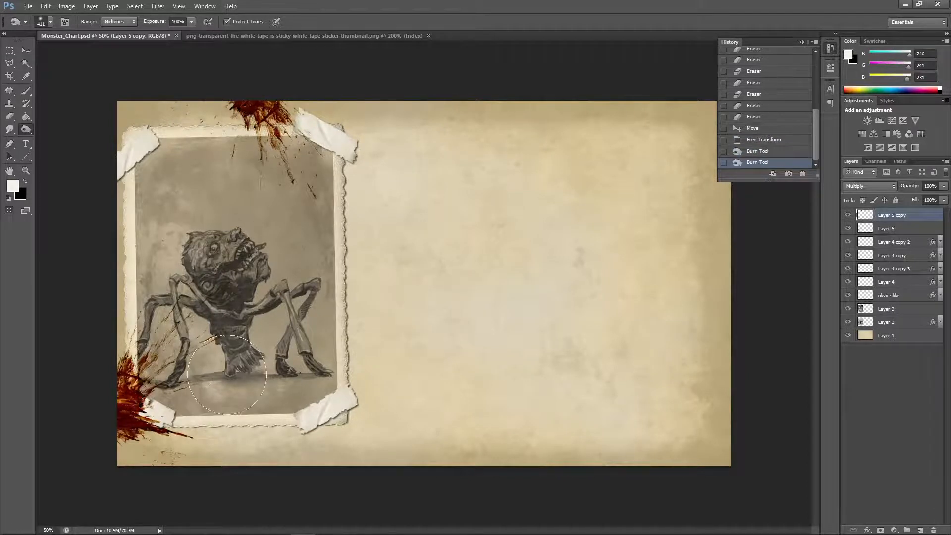
# Step: Set up the Dodge tool with the speckled brush tip numbered 100, enlarged to 201 px
pyautogui.rightClick(27, 132)
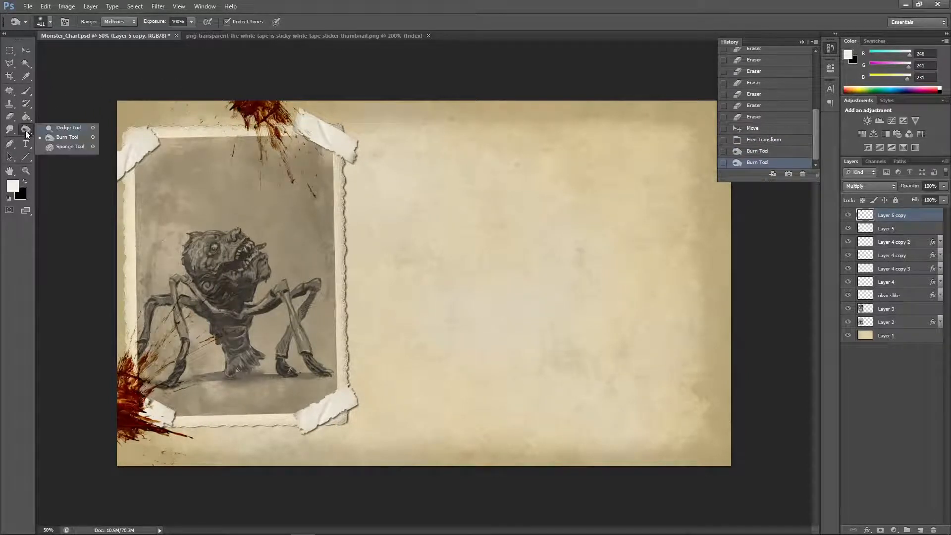
pyautogui.click(50, 131)
pyautogui.click(50, 22)
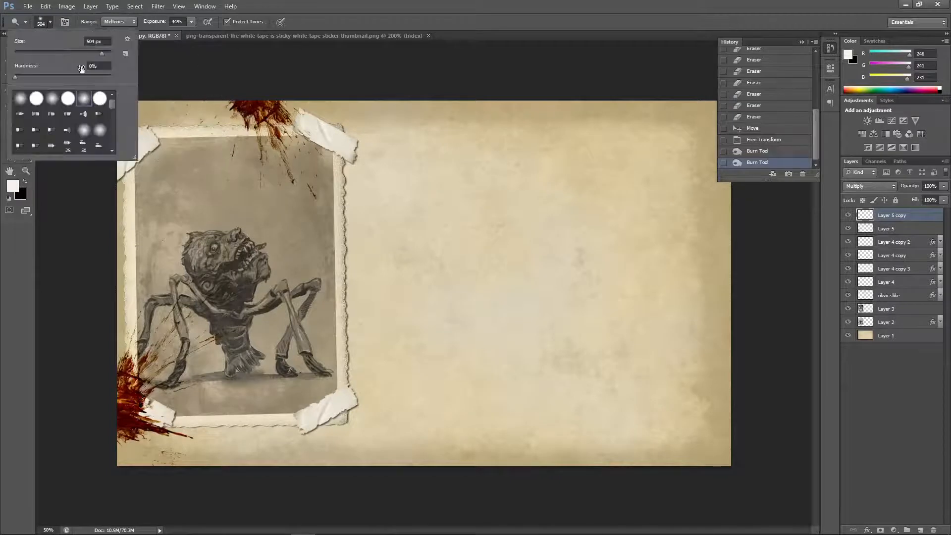
pyautogui.moveTo(113, 106); pyautogui.dragTo(110, 137)
pyautogui.click(84, 128)
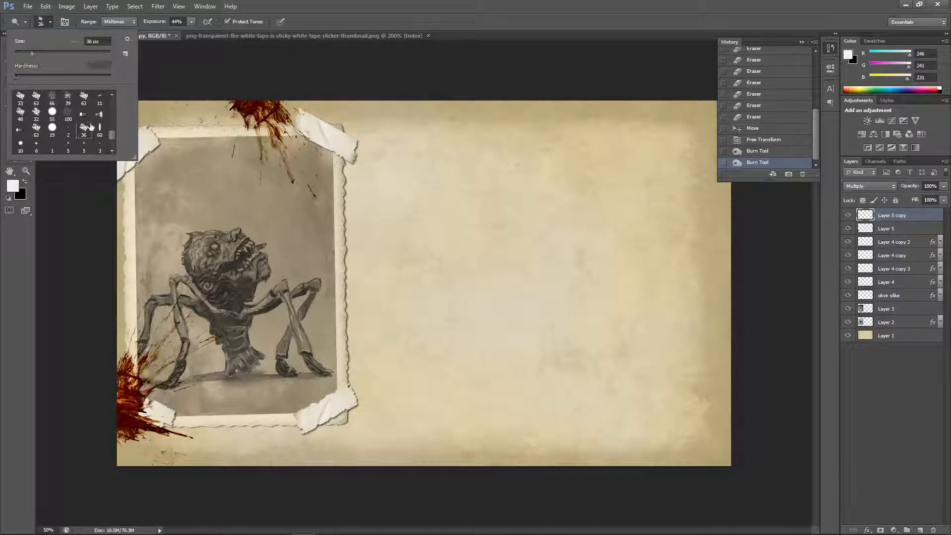
pyautogui.click(68, 113)
pyautogui.press(']')
pyautogui.press(']')
pyautogui.press(']')
pyautogui.press(']')
pyautogui.press('Return')
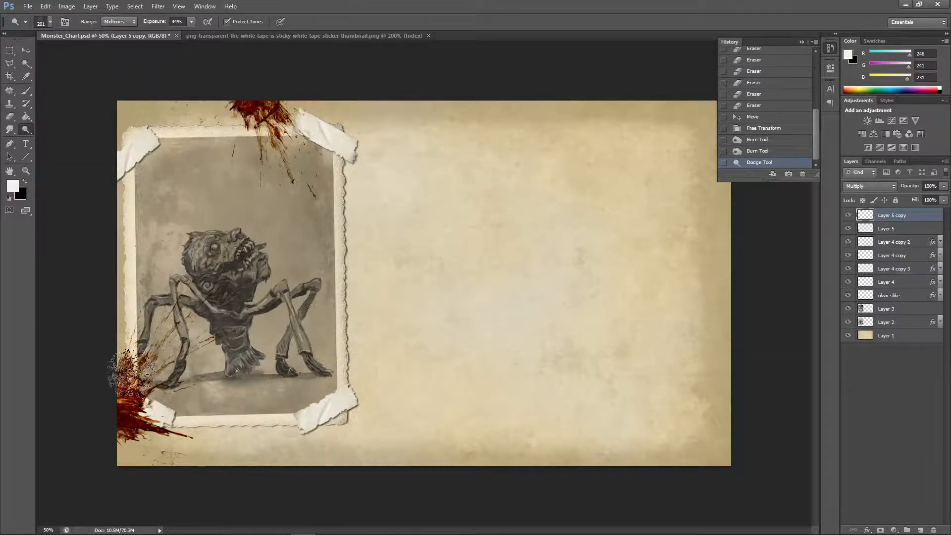
# Step: Dodge the lower-left splatter on Layer 5 to bring out brighter speckled highlights
pyautogui.moveTo(130, 371)
pyautogui.mouseDown()
pyautogui.moveTo(110, 378)
pyautogui.moveTo(131, 426)
pyautogui.mouseUp()
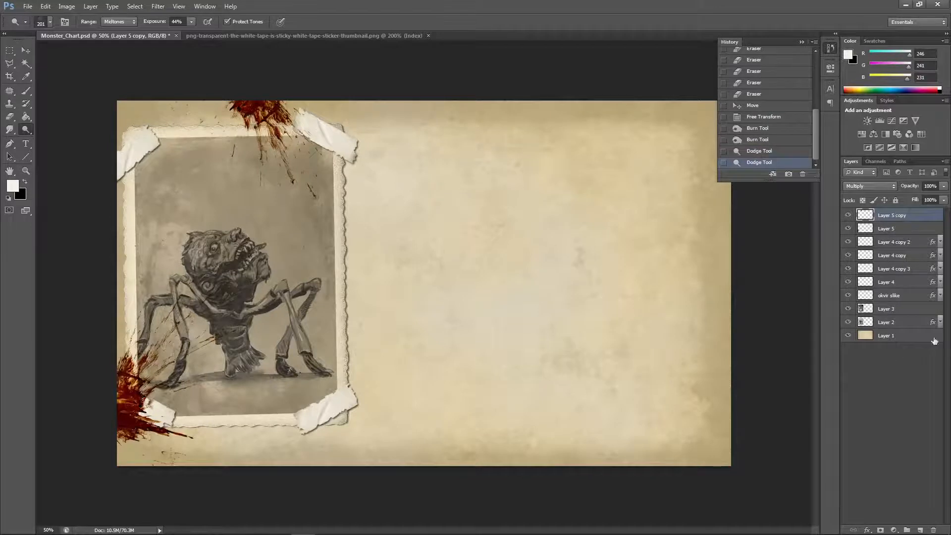
pyautogui.click(887, 228)
pyautogui.moveTo(129, 357); pyautogui.dragTo(121, 392)
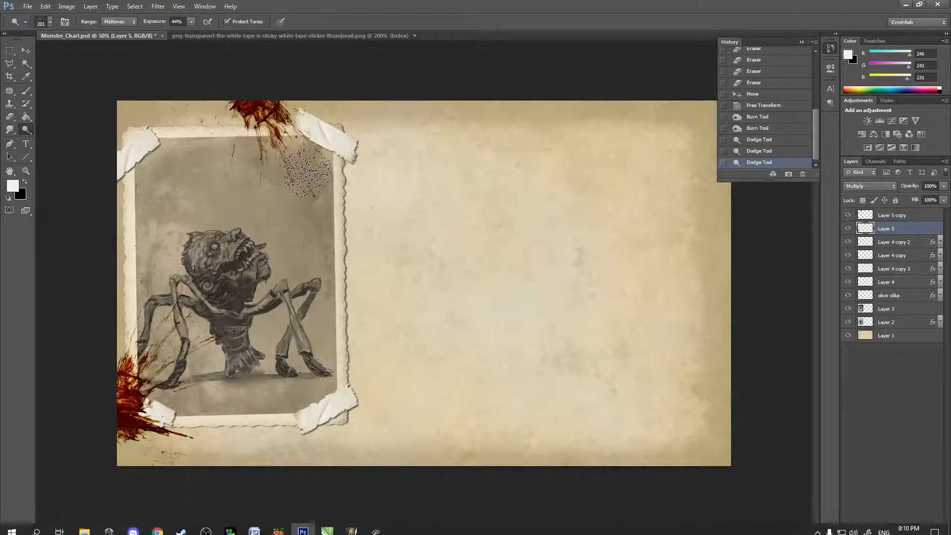
# Step: Dodge the upper splatter on Layer 5 copy with the speckled brush to brighten its right side
pyautogui.doubleClick(866, 215)
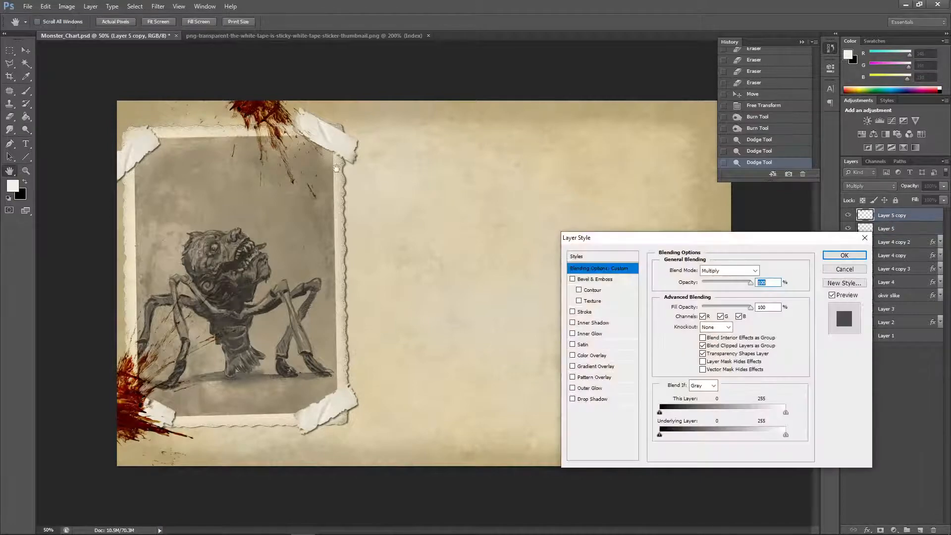
pyautogui.press('Return')
pyautogui.press('o')
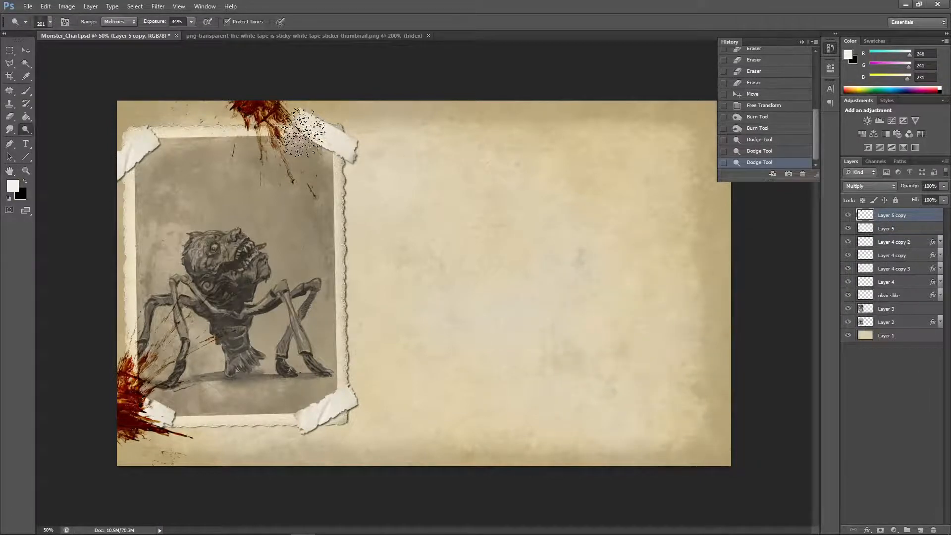
pyautogui.moveTo(285, 117)
pyautogui.mouseDown()
pyautogui.moveTo(277, 131)
pyautogui.moveTo(283, 114)
pyautogui.moveTo(300, 122)
pyautogui.moveTo(297, 139)
pyautogui.moveTo(287, 96)
pyautogui.moveTo(294, 119)
pyautogui.mouseUp()
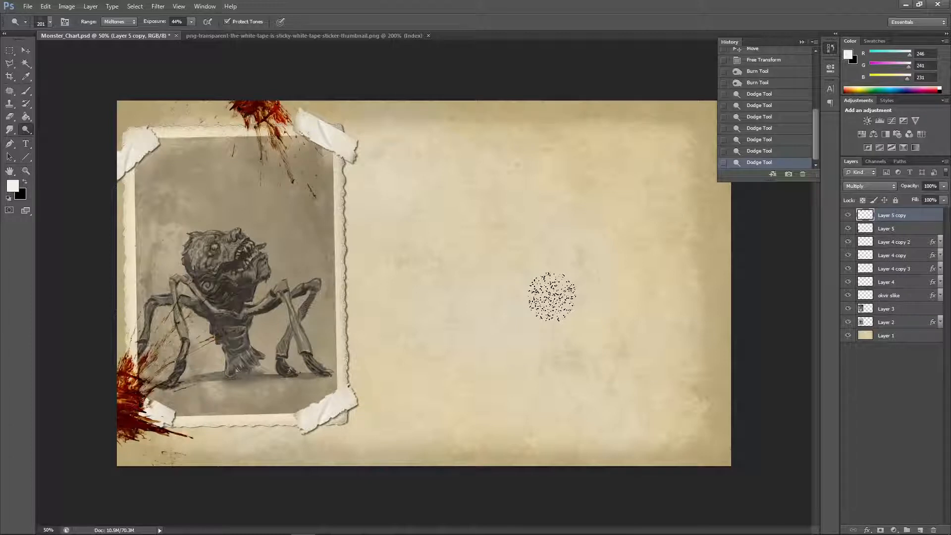
# Step: Save Monster_Chart.psd and collapse the edit history
pyautogui.click(26, 50)
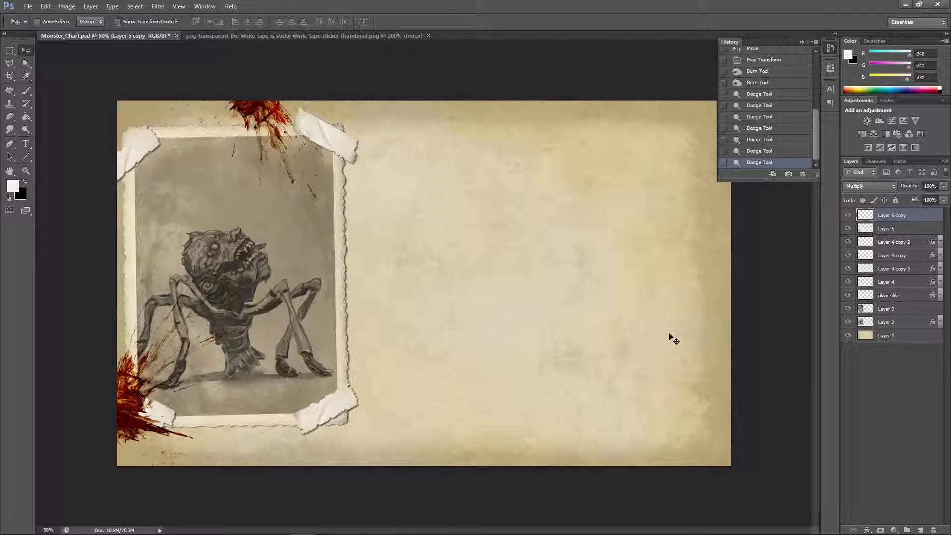
pyautogui.hotkey('ctrl', 's')
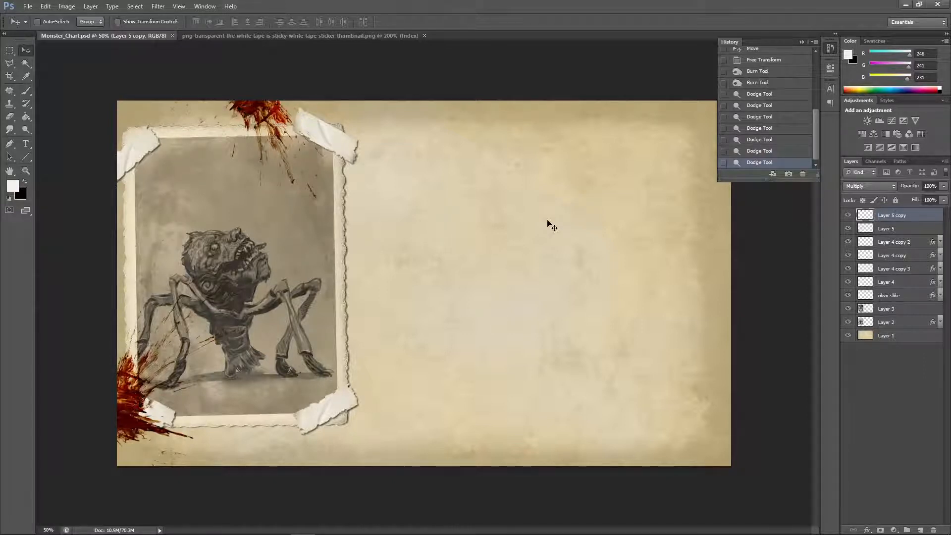
pyautogui.click(801, 43)
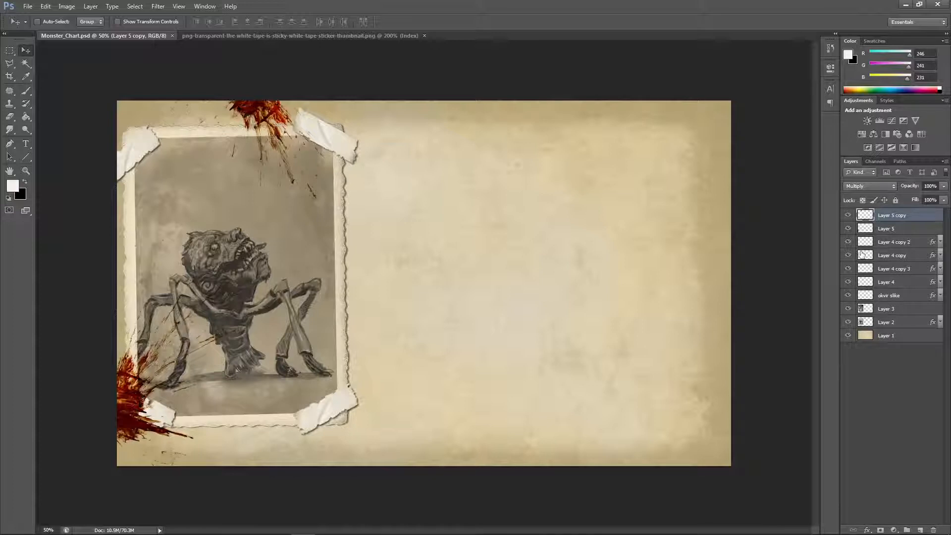
# Step: Group all layers from Layer 5 copy down to Layer 2 and name the group "photo"
pyautogui.keyDown('shift'); pyautogui.click(913, 323); pyautogui.keyUp('shift')
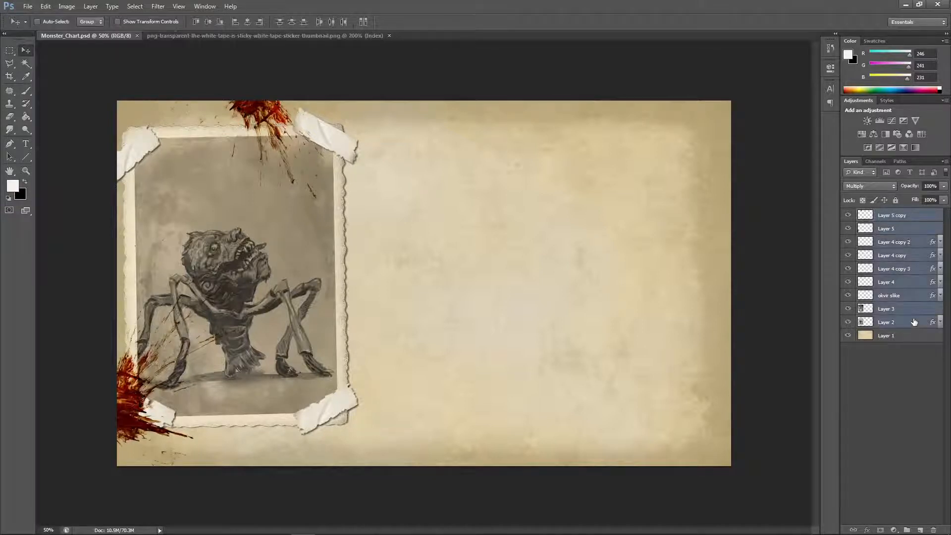
pyautogui.hotkey('ctrl', 'g')
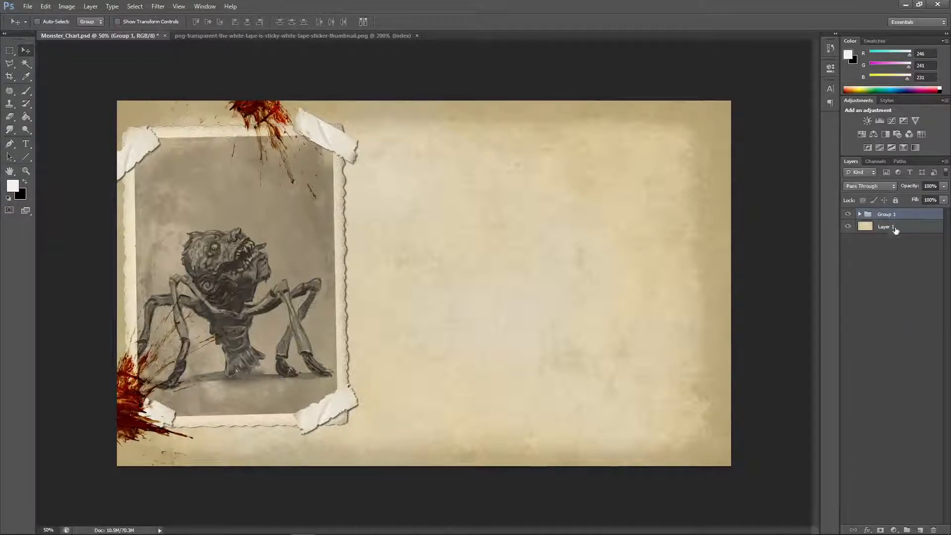
pyautogui.doubleClick(891, 214)
pyautogui.write('Photo')
pyautogui.press('Return')
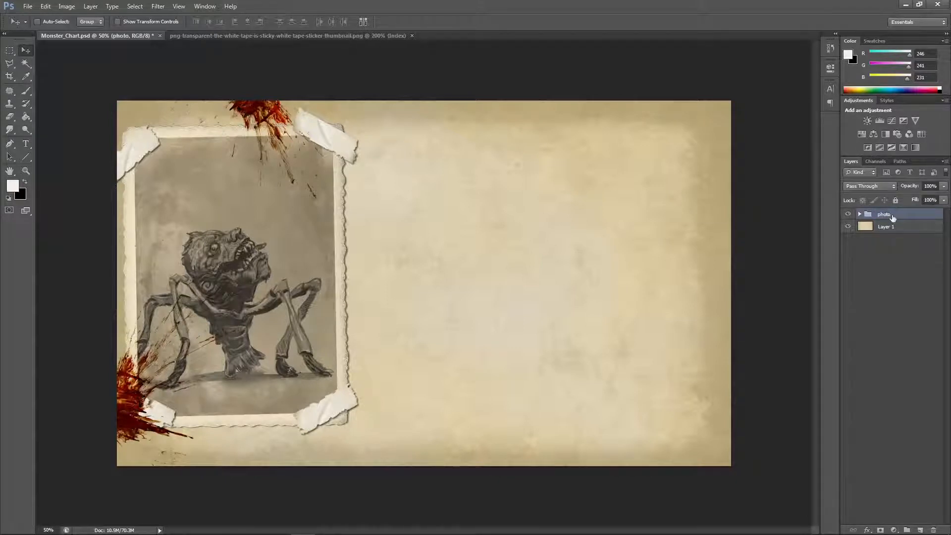
# Step: Hide and show the photo group to compare the card with and without it
pyautogui.click(848, 214)
pyautogui.click(848, 215)
pyautogui.click(848, 214)
pyautogui.click(849, 215)
# Step: Switch to OBS to check the streaming status, and return to Photoshop
pyautogui.hotkey('alt', 'Tab')
pyautogui.hotkey('alt', 'Tab')
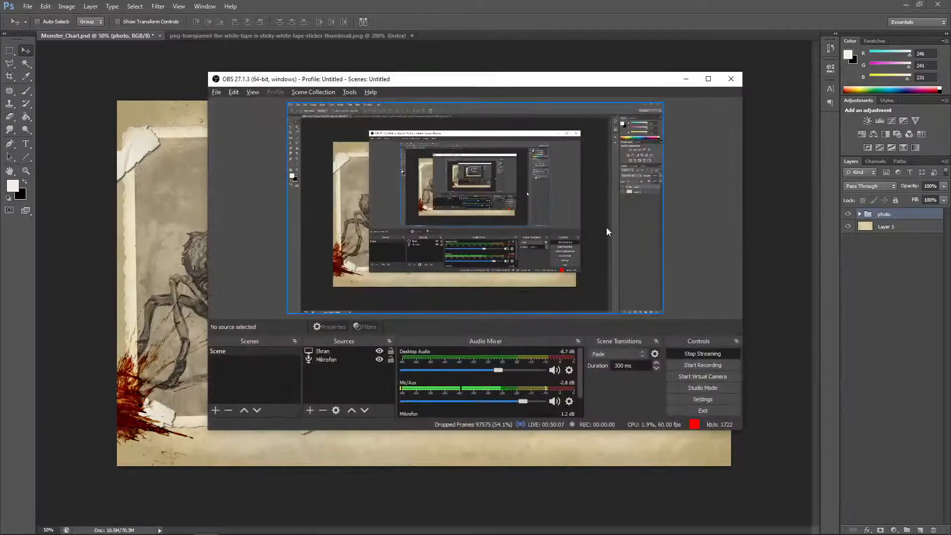
pyautogui.hotkey('alt', 'Tab')
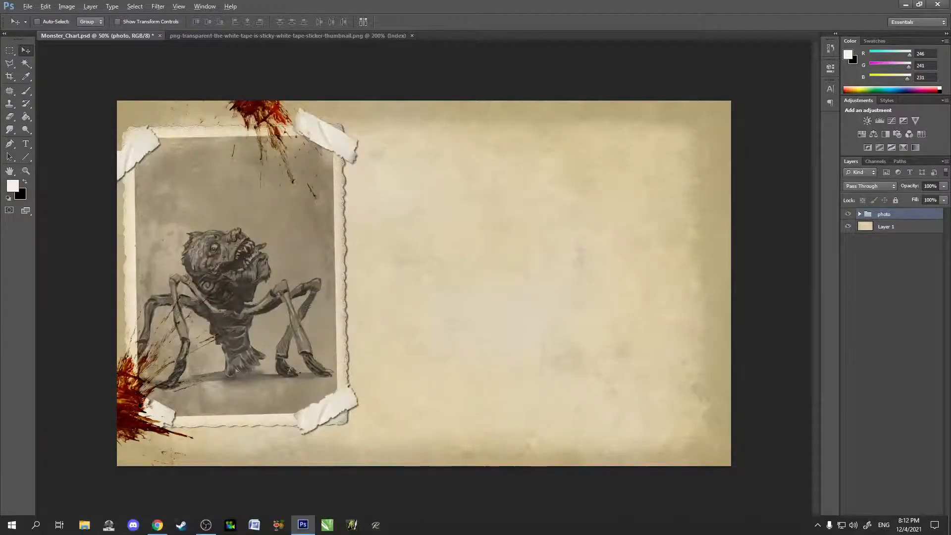
# Step: Switch to Chrome, reload the "Making a GAME: Mare Istra" live stream page, and examine the stream details
pyautogui.hotkey('alt', 'Tab')
pyautogui.hotkey('alt', 'Tab')
pyautogui.click(89, 8)
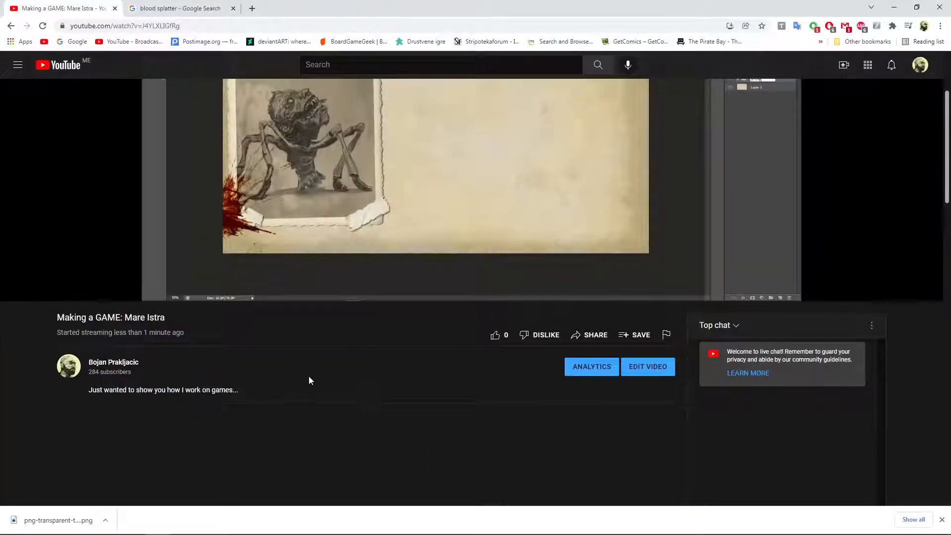
pyautogui.click(42, 26)
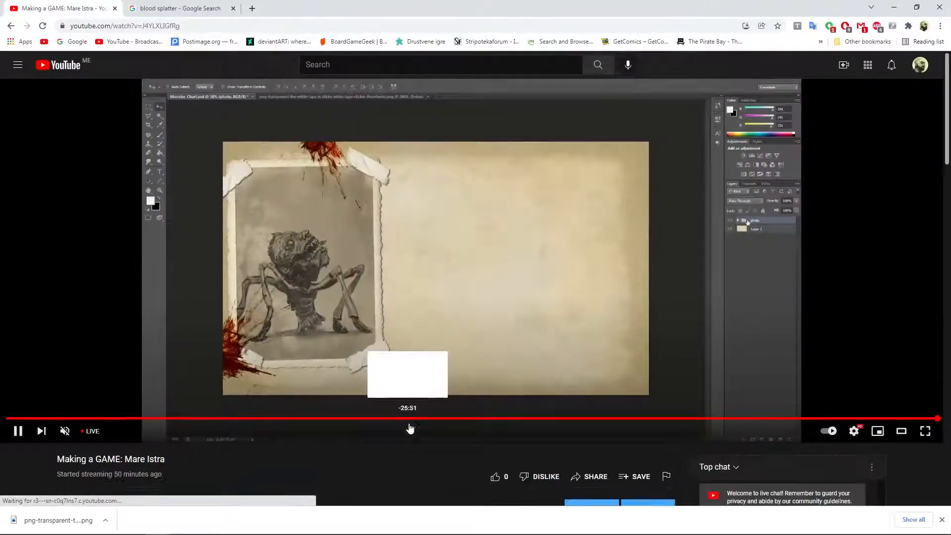
pyautogui.scroll(-3, 410, 428)
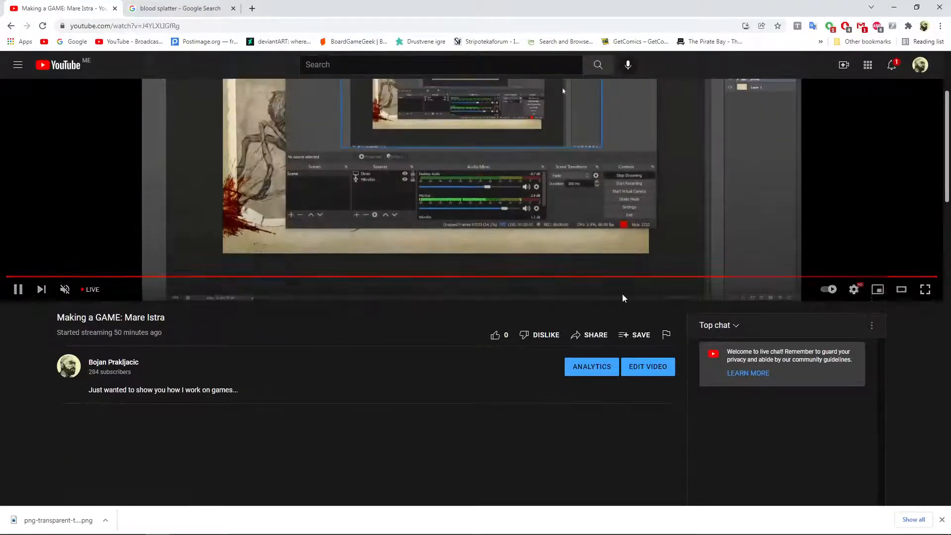
# Step: Open the latest comment in the YouTube notifications and follow its 01:14 timestamp to the video
pyautogui.click(891, 65)
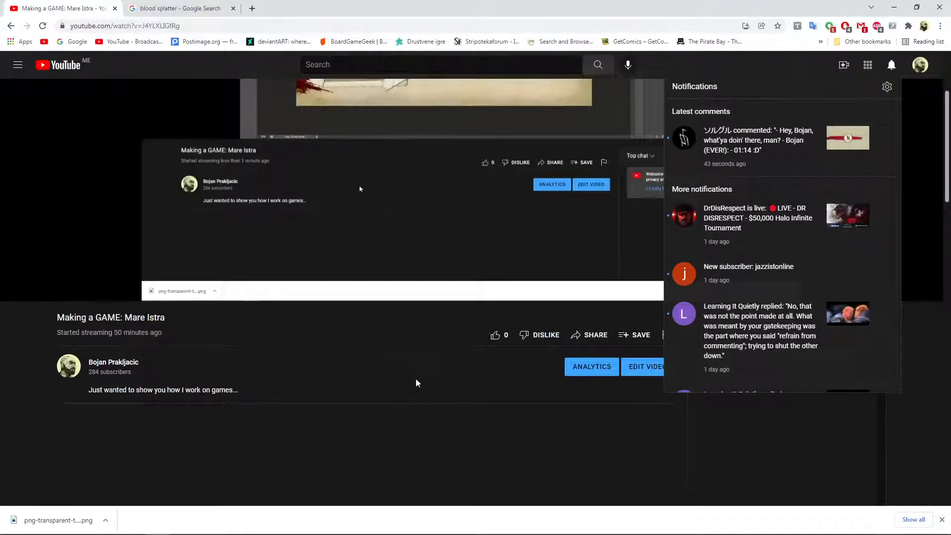
pyautogui.click(537, 420)
pyautogui.scroll(-3, 875, 343)
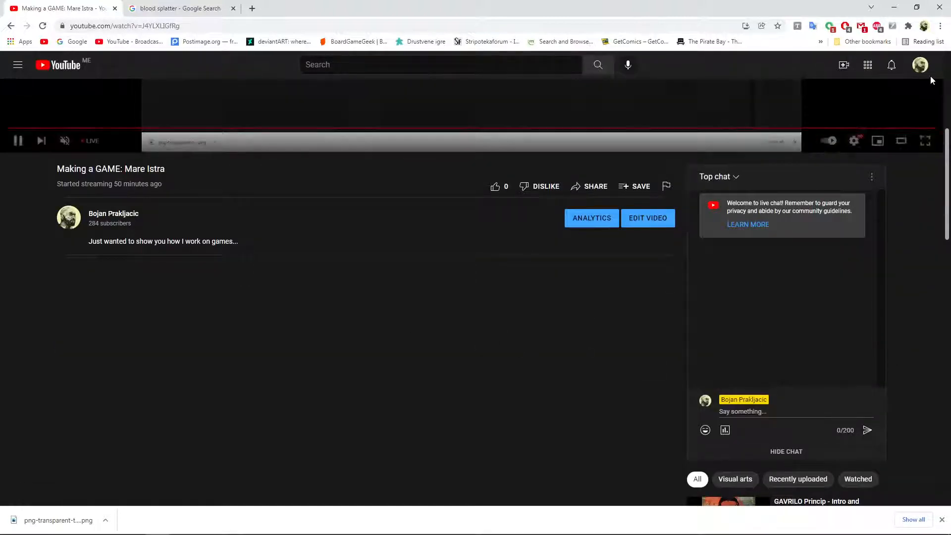
pyautogui.click(891, 65)
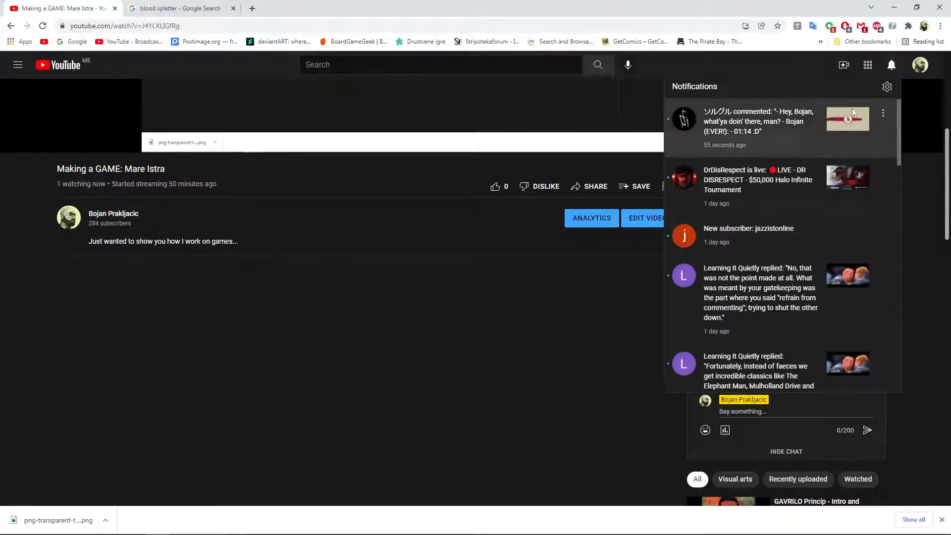
pyautogui.click(776, 123)
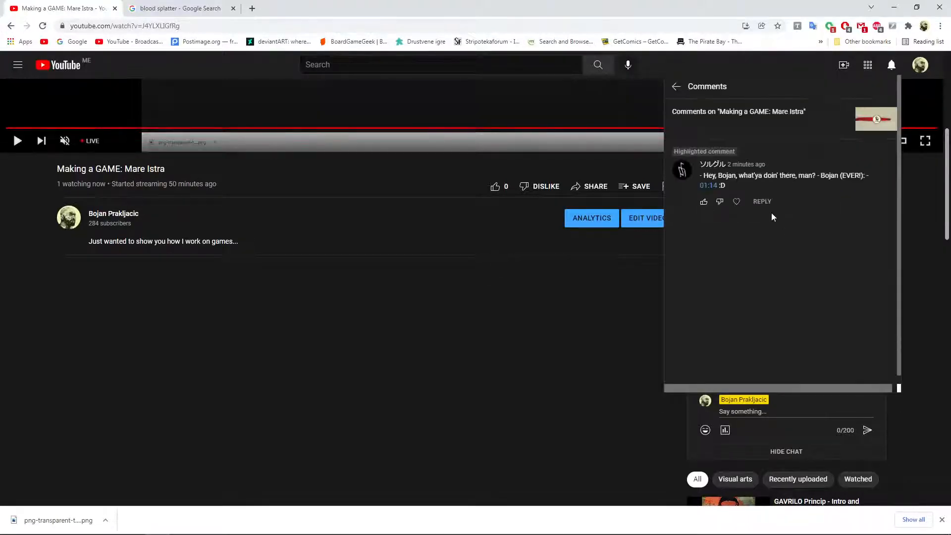
pyautogui.click(710, 187)
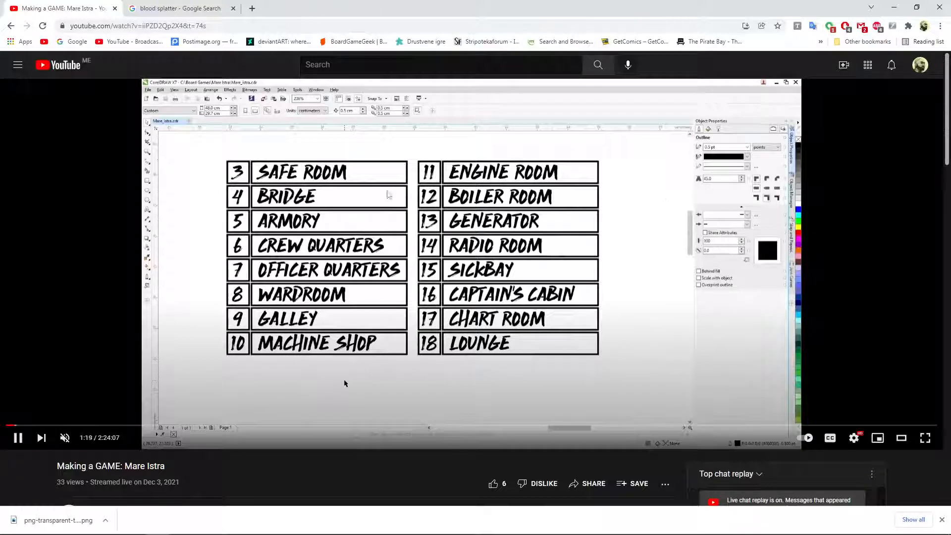
# Step: Go back to the live stream page and look through the area below the video for comments
pyautogui.click(10, 25)
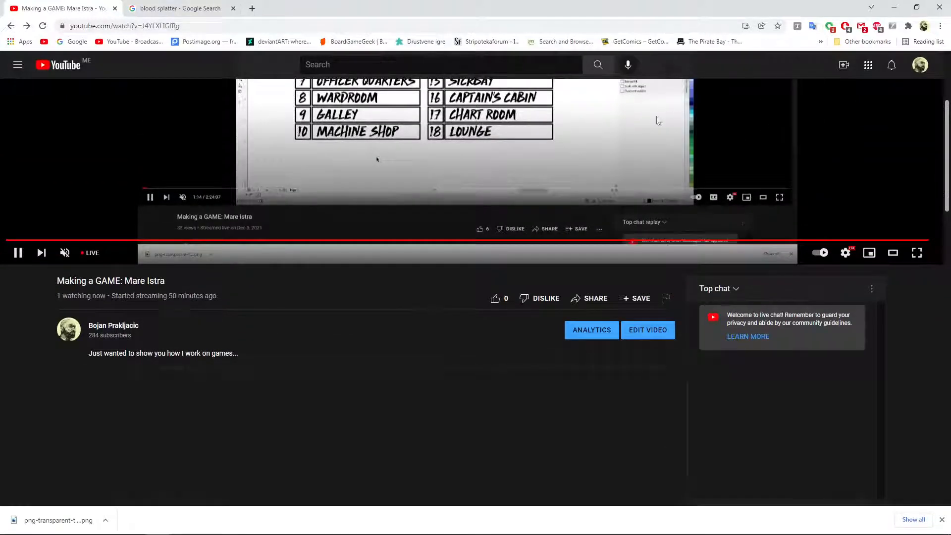
pyautogui.scroll(-2, 544, 276)
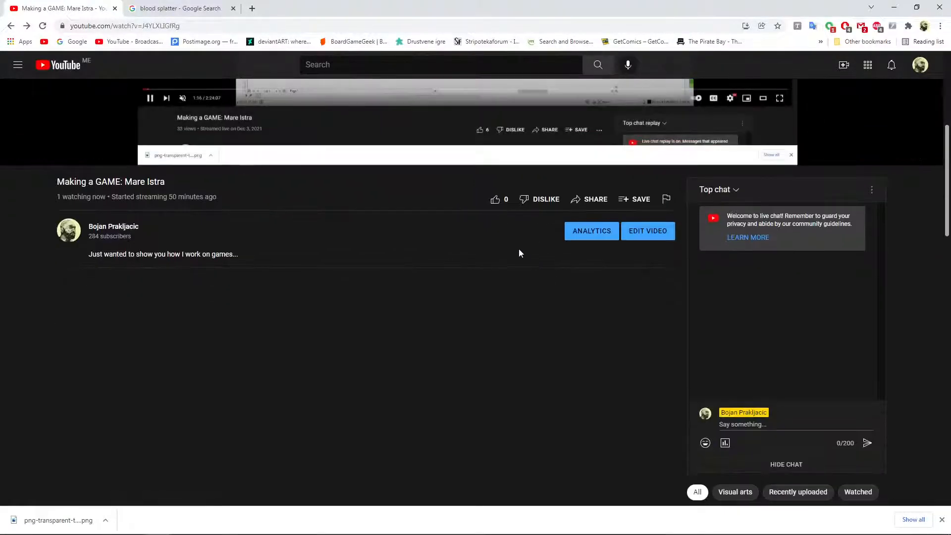
pyautogui.scroll(-3, 518, 253)
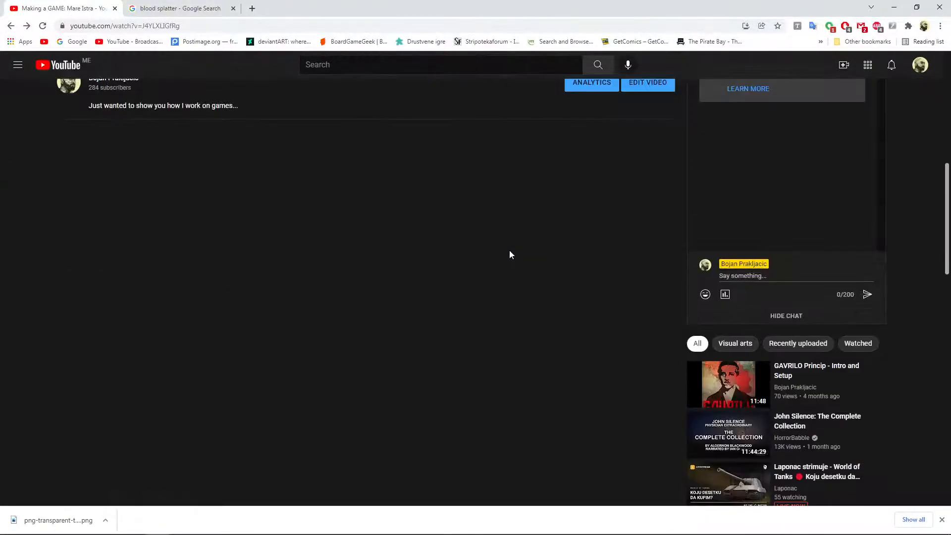
# Step: Check the Social messages in the Gmail inbox for new YouTube comments, and return to Photoshop
pyautogui.click(861, 26)
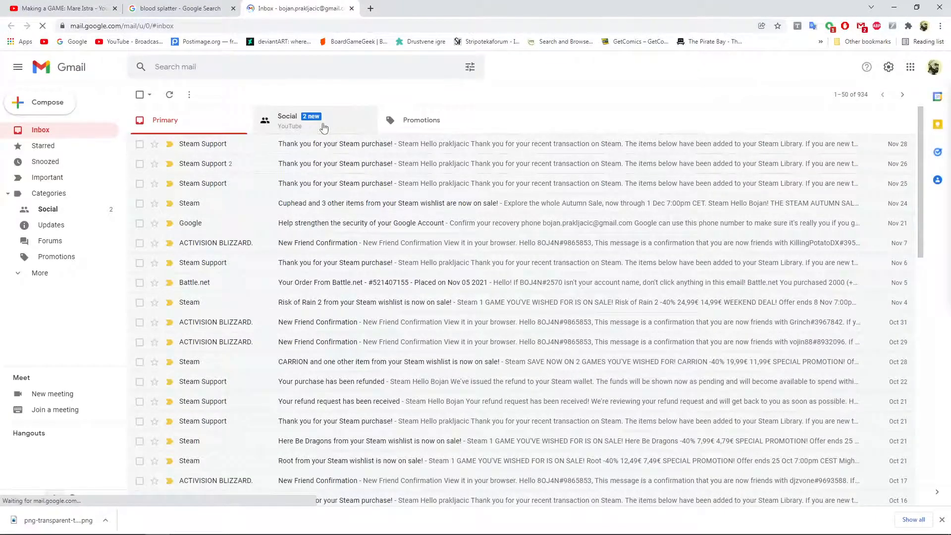
pyautogui.click(322, 126)
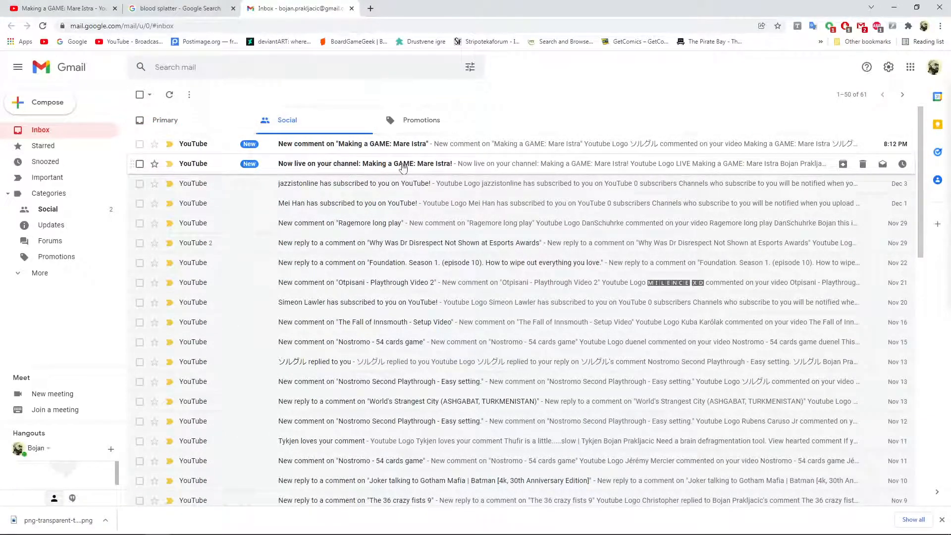
pyautogui.click(892, 9)
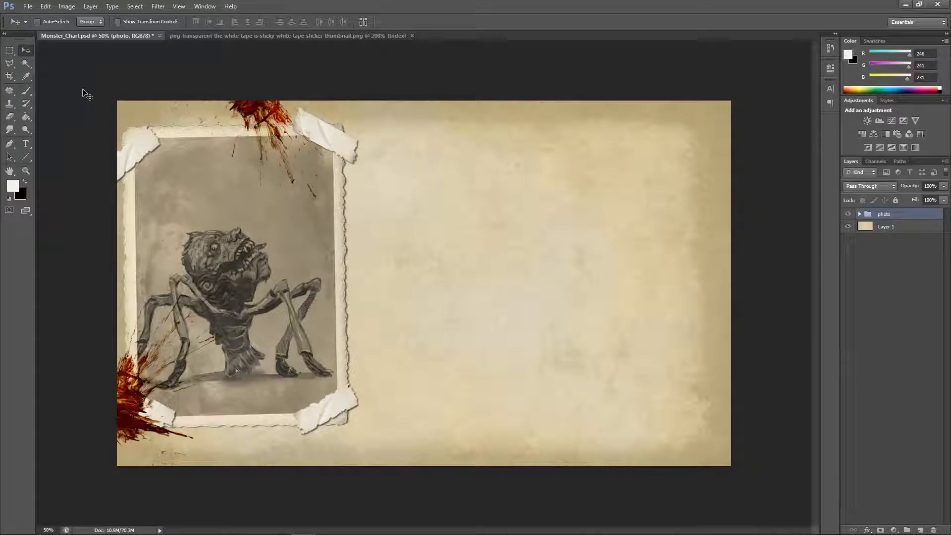
# Step: Close the white tape thumbnail image and start opening another file from the Mare Istra folder
pyautogui.click(411, 36)
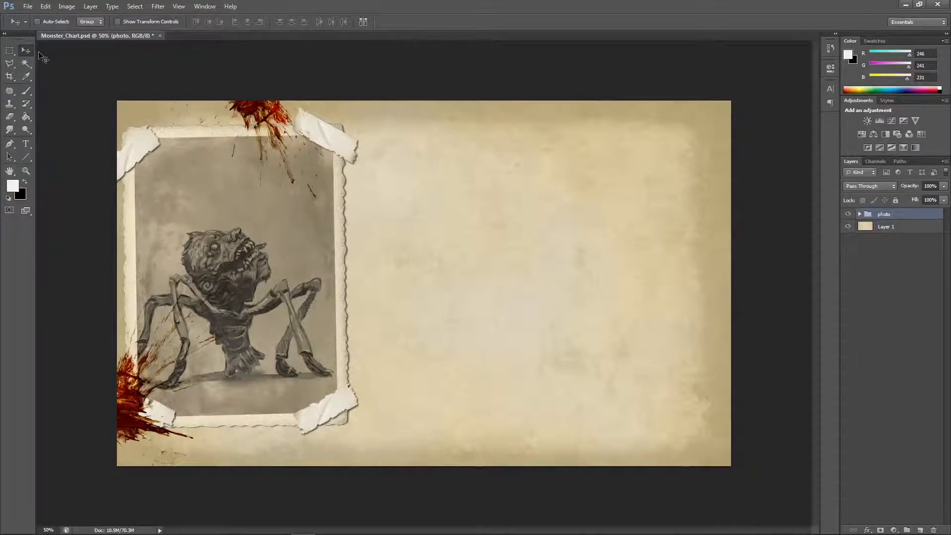
pyautogui.click(28, 6)
pyautogui.click(40, 27)
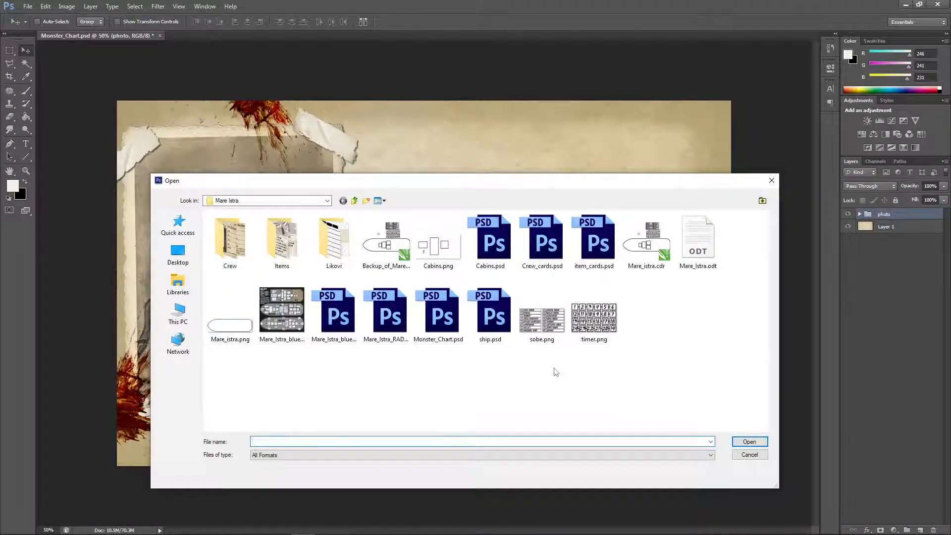
# Step: Open the image monster_table.png from the Likovi folder
pyautogui.click(336, 252)
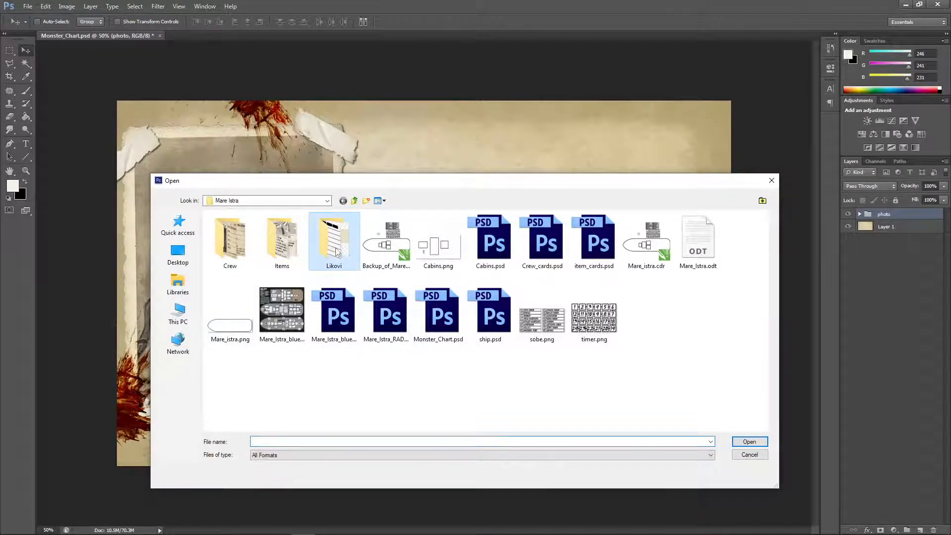
pyautogui.doubleClick(336, 252)
pyautogui.scroll(-5, 741, 362)
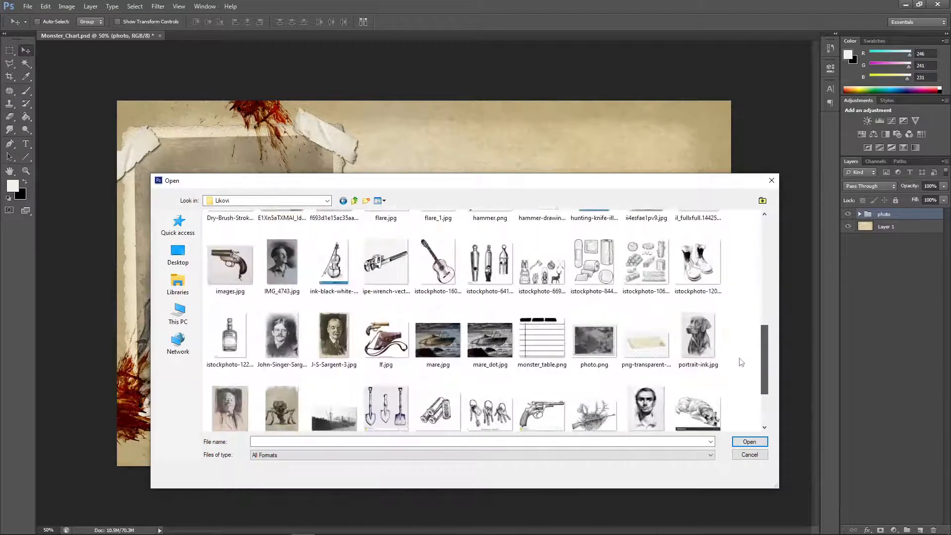
pyautogui.scroll(-2, 742, 362)
pyautogui.click(541, 287)
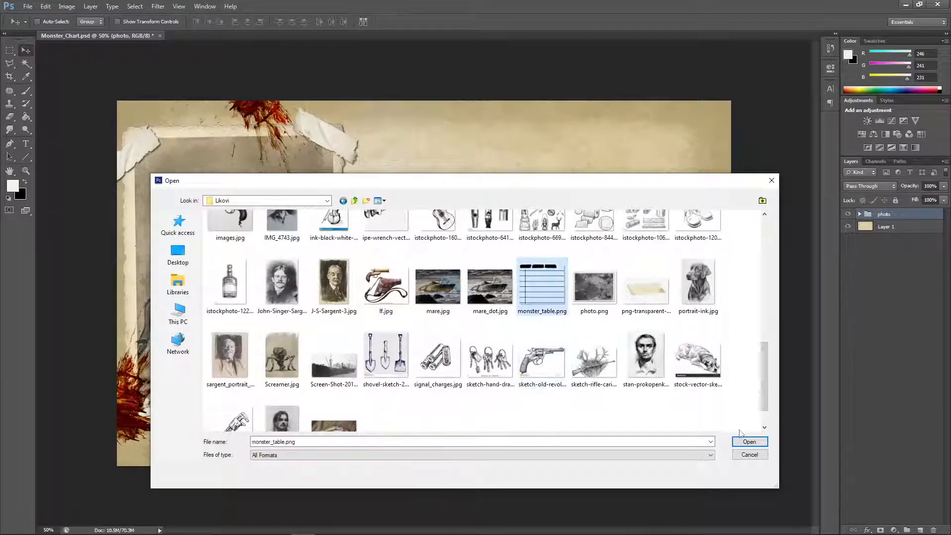
pyautogui.click(747, 441)
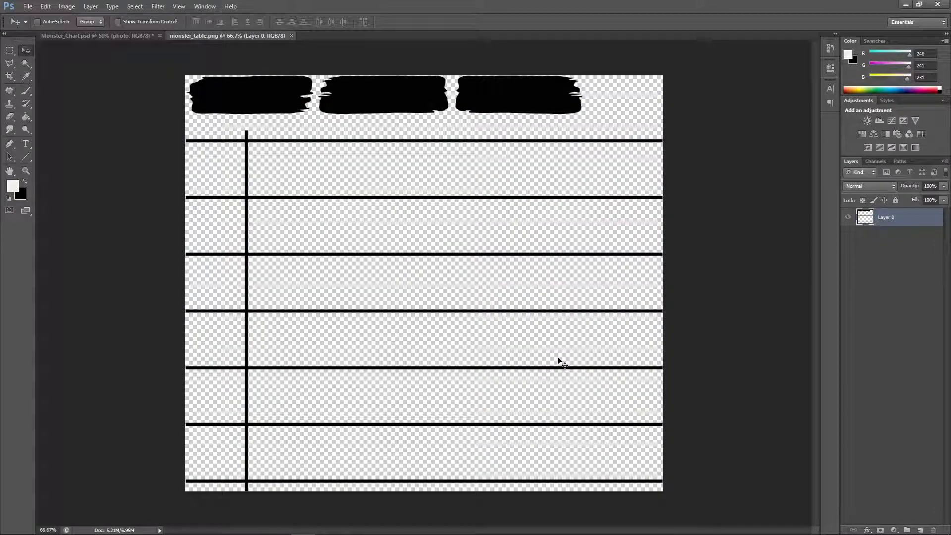
# Step: Copy the table into Monster_Chart.psd and position it on the empty parchment just right of the monster photo
pyautogui.moveTo(558, 358); pyautogui.dragTo(408, 169)
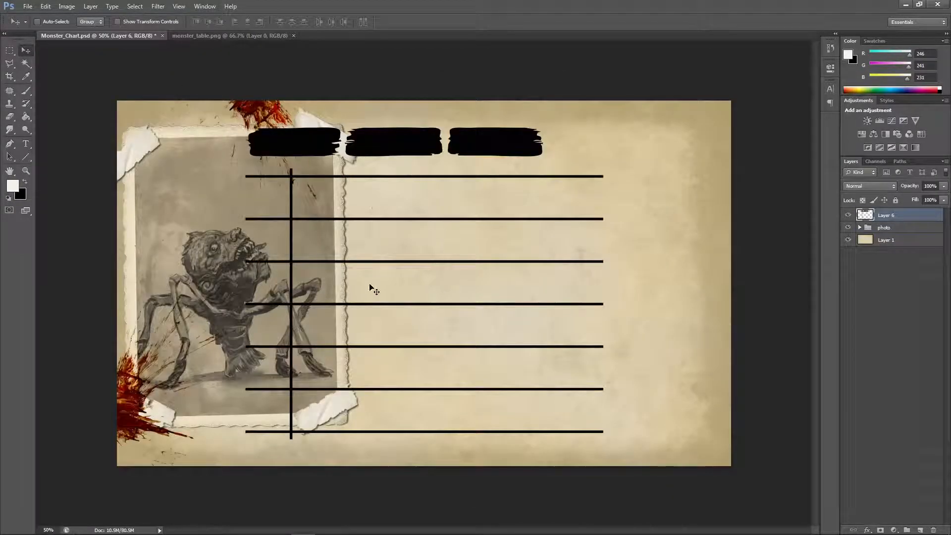
pyautogui.moveTo(382, 310); pyautogui.dragTo(493, 303)
pyautogui.press('Right')
pyautogui.press('Right')
pyautogui.press('Right')
pyautogui.press('Right')
pyautogui.press('Right')
pyautogui.press('Right')
pyautogui.press('Right')
pyautogui.press('Right')
pyautogui.press('Right')
pyautogui.press('Right')
pyautogui.press('Right')
pyautogui.press('Right')
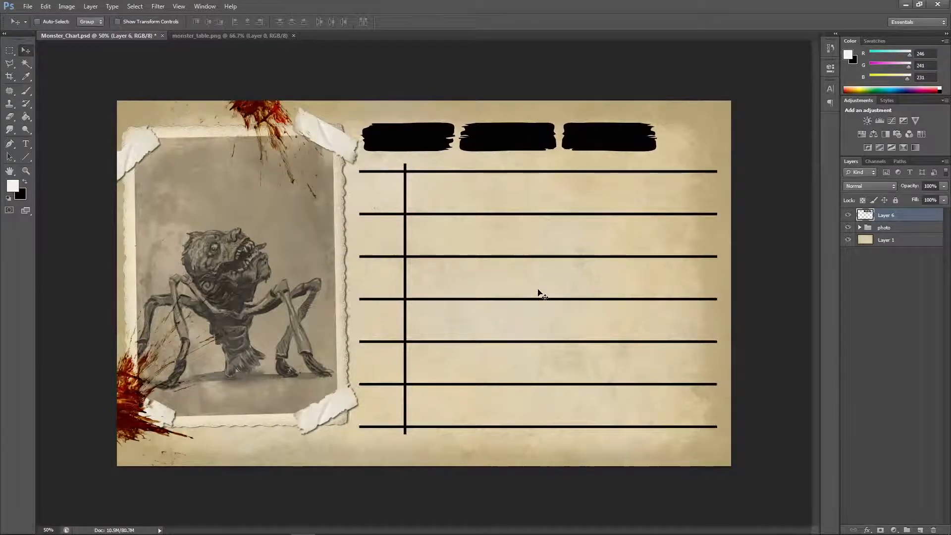
pyautogui.press('Right')
pyautogui.press('Right')
pyautogui.press('Right')
pyautogui.press('Right')
pyautogui.press('Right')
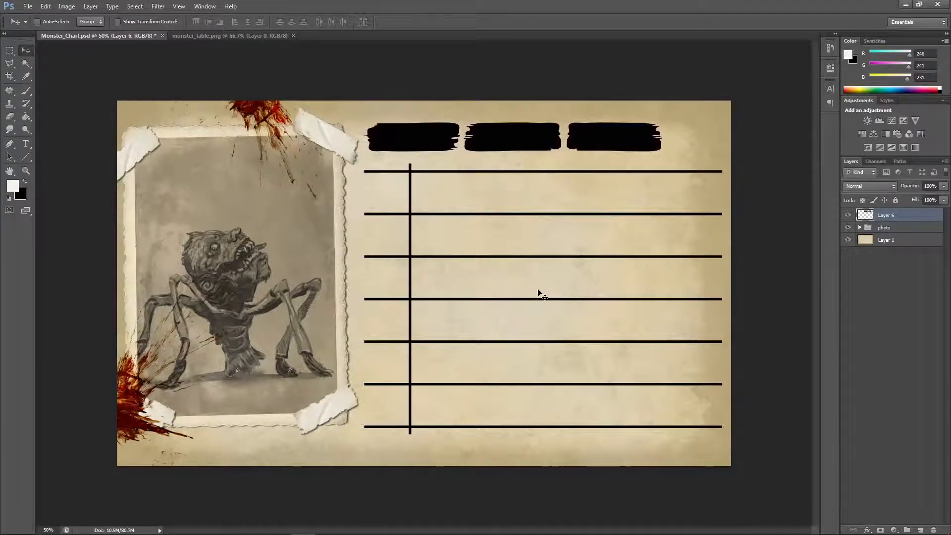
# Step: Nudge the table vertically until its black header strokes sit slightly below the parchment's upper edge
pyautogui.press('Up')
pyautogui.press('Up')
pyautogui.press('Up')
pyautogui.press('Up')
pyautogui.press('Up')
pyautogui.press('Up')
pyautogui.press('Up')
pyautogui.press('Up')
pyautogui.press('Up')
pyautogui.press('Up')
pyautogui.press('Up')
pyautogui.press('Up')
pyautogui.press('Up')
pyautogui.press('Up')
pyautogui.press('Up')
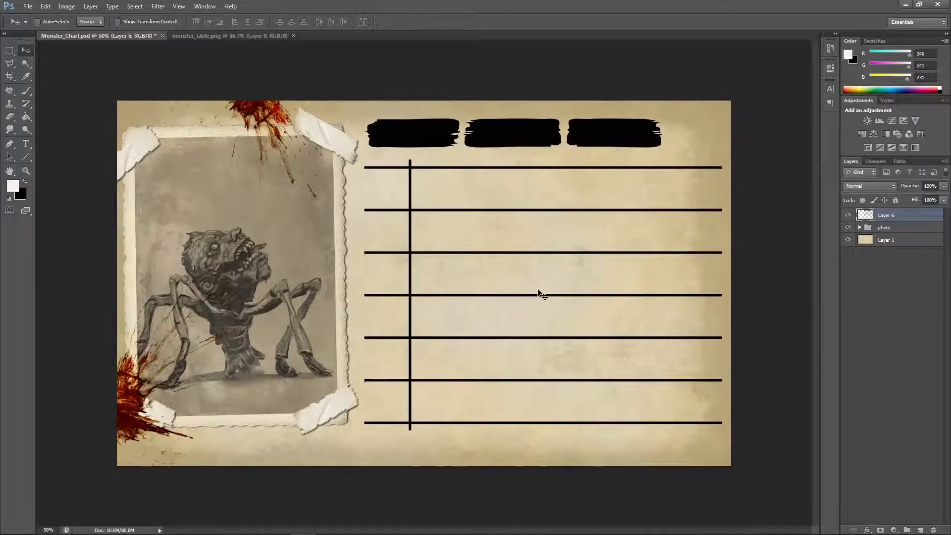
pyautogui.press('Down')
pyautogui.press('Down')
pyautogui.press('Down')
pyautogui.press('Down')
pyautogui.press('Down')
pyautogui.press('Down')
pyautogui.press('Down')
pyautogui.press('Down')
pyautogui.press('Down')
pyautogui.press('Down')
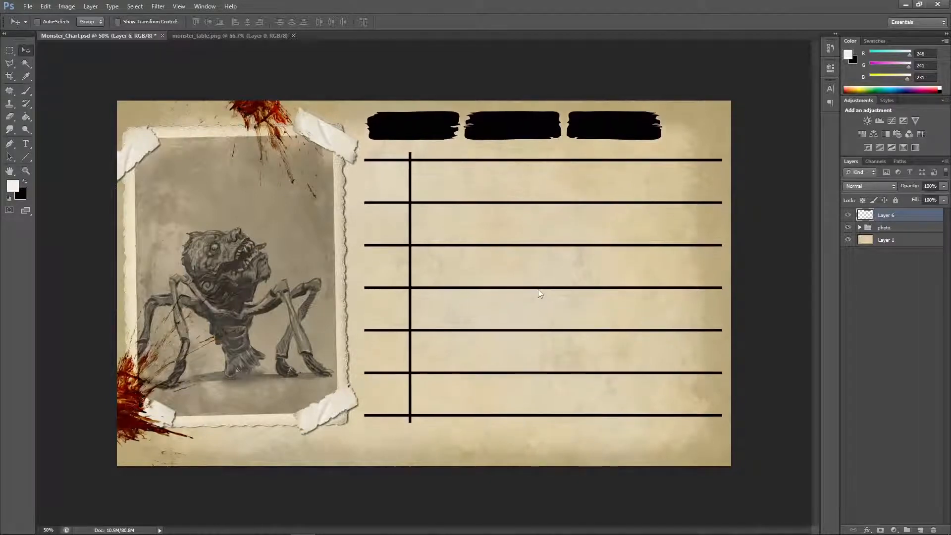
pyautogui.press('Up')
pyautogui.press('Up')
pyautogui.press('Up')
pyautogui.press('Up')
pyautogui.press('Up')
pyautogui.press('Up')
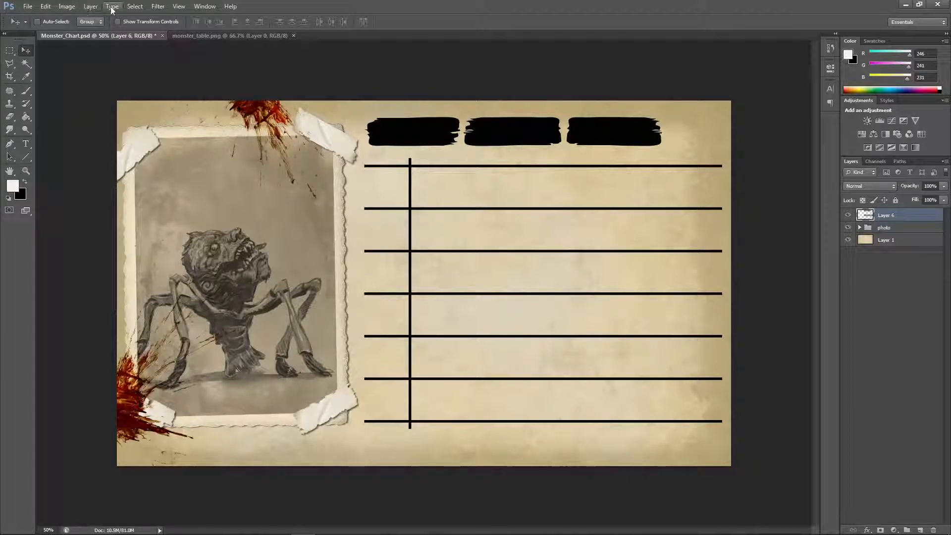
# Step: Crop a thin strip off the upper and lower edges of the card, keeping its full width
pyautogui.click(10, 76)
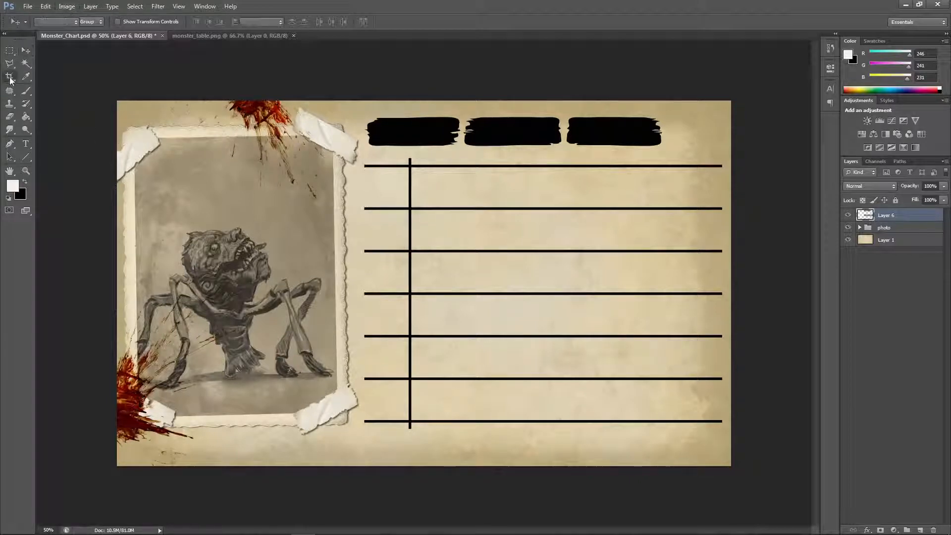
pyautogui.moveTo(424, 466); pyautogui.dragTo(421, 452)
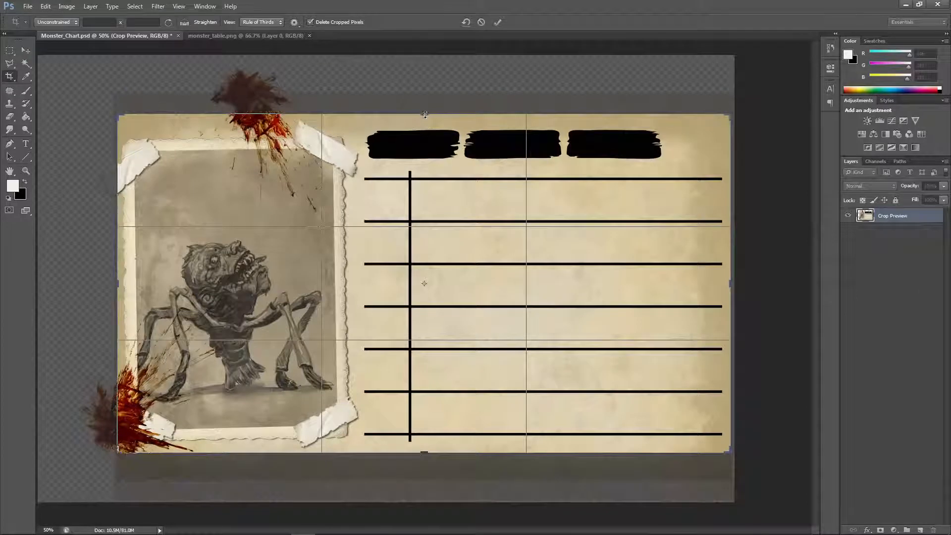
pyautogui.moveTo(426, 115); pyautogui.dragTo(427, 116)
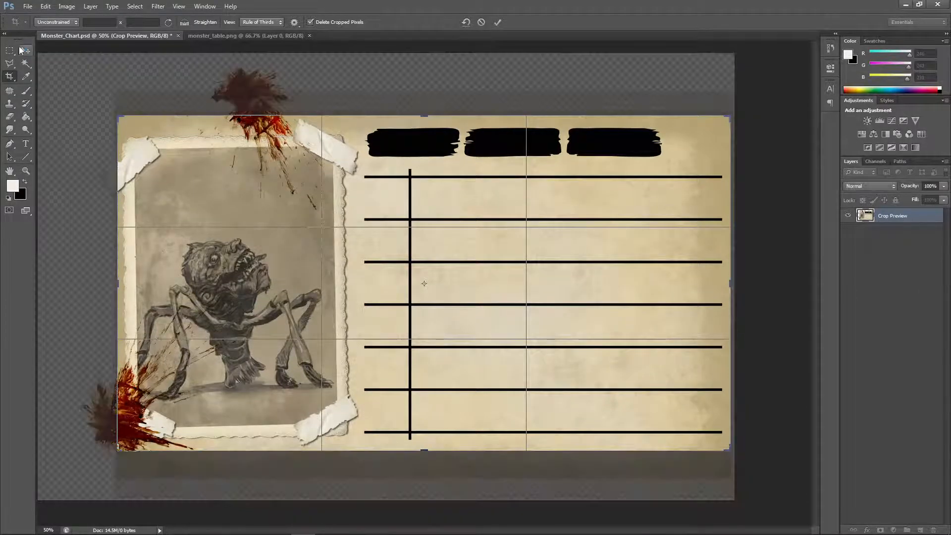
pyautogui.click(26, 50)
pyautogui.click(446, 201)
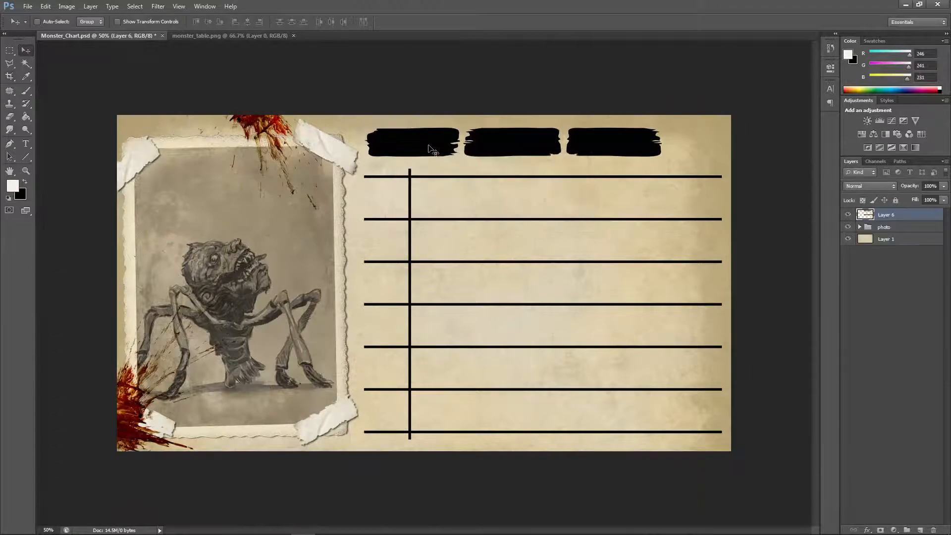
pyautogui.click(860, 227)
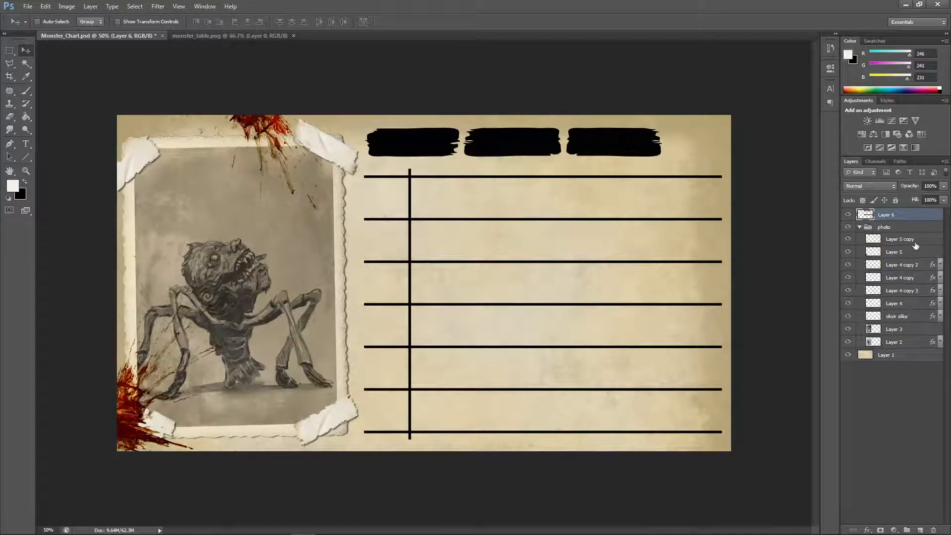
pyautogui.click(895, 239)
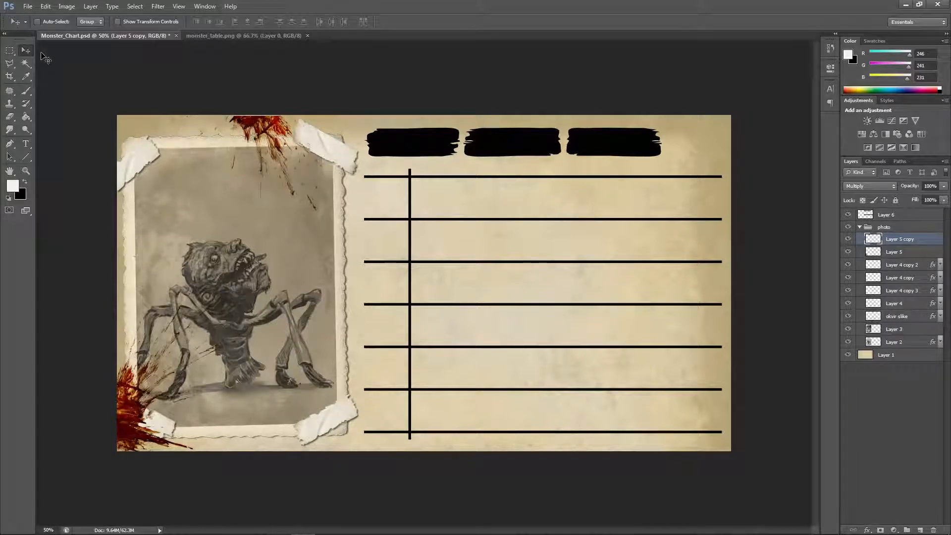
pyautogui.press('Down')
pyautogui.press('Down')
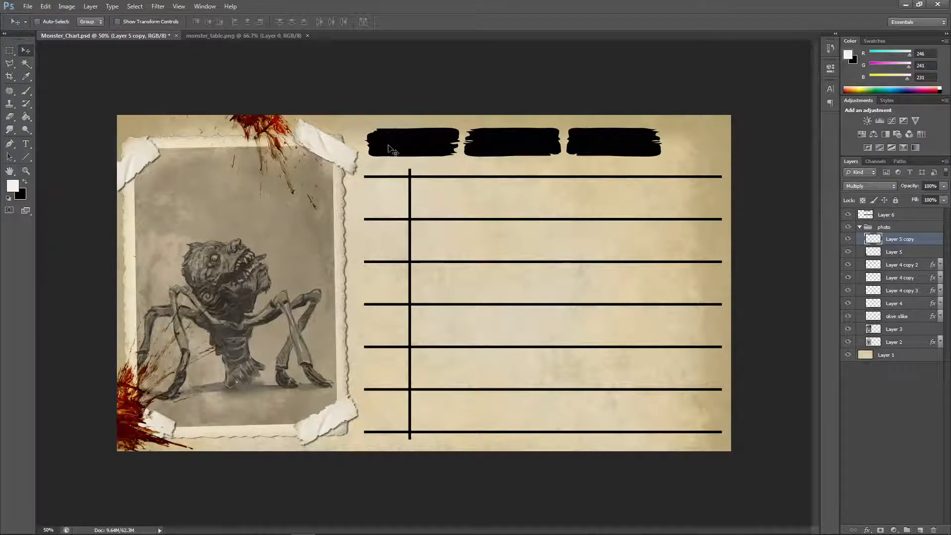
pyautogui.click(860, 227)
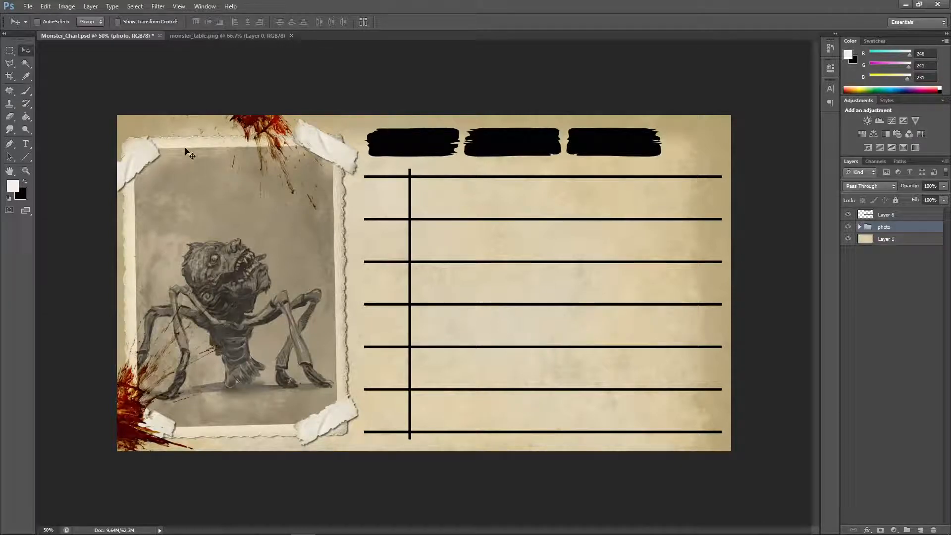
# Step: Select the first black header stroke on Layer 6 with the Magic Wand, then hide that layer
pyautogui.click(26, 64)
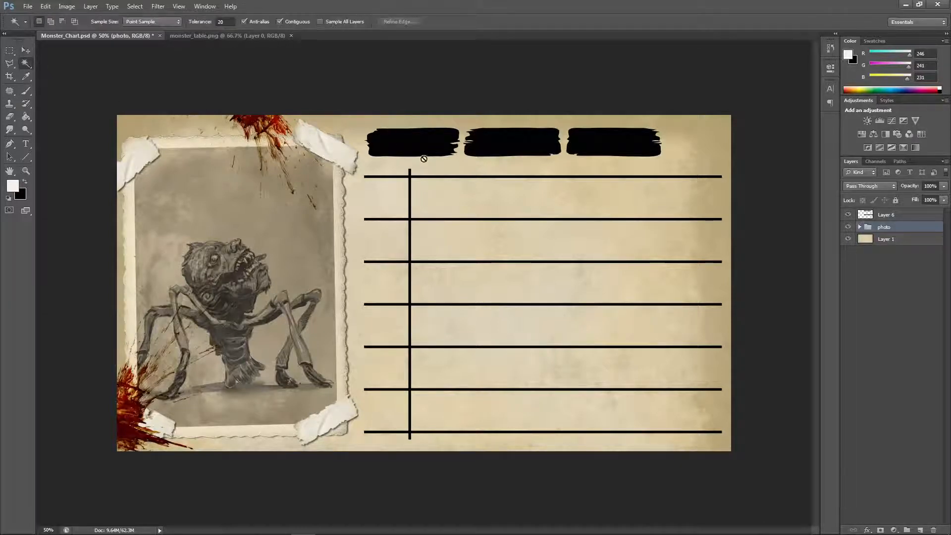
pyautogui.keyDown('ctrl'); pyautogui.click(866, 215); pyautogui.keyUp('ctrl')
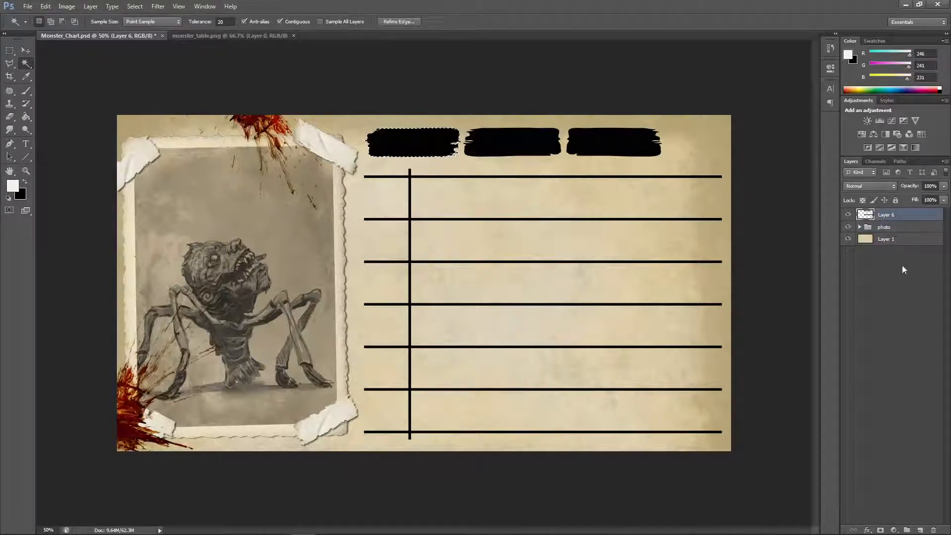
pyautogui.click(848, 216)
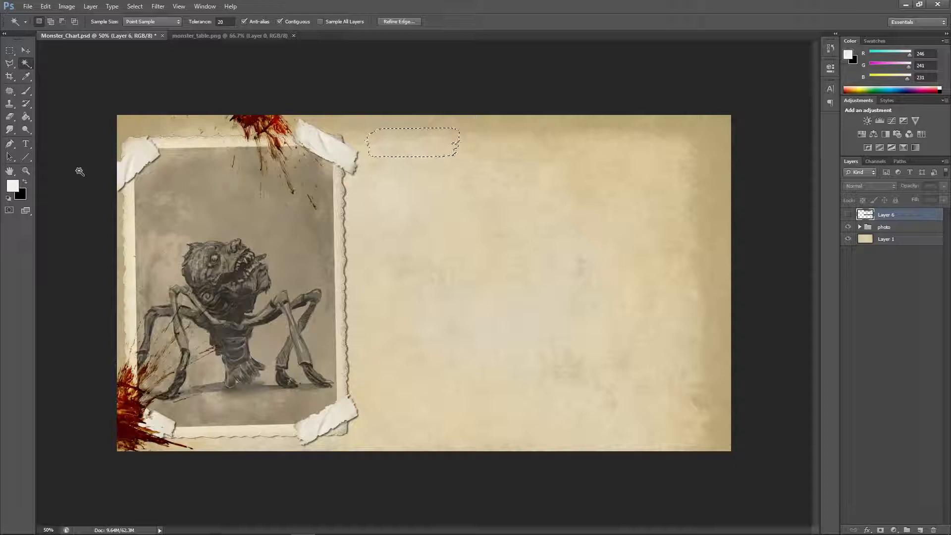
# Step: Add a new layer above the table layer and choose the textured 39 px brush
pyautogui.click(25, 90)
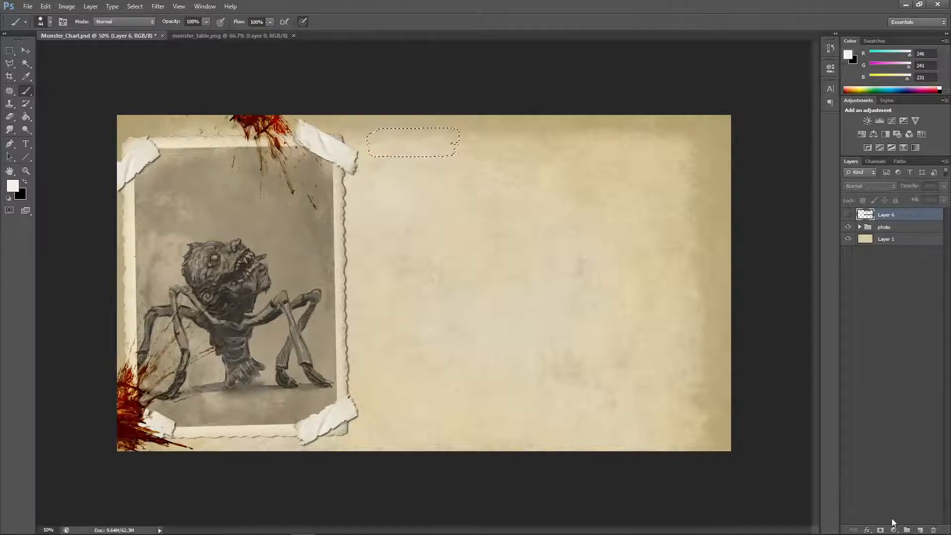
pyautogui.click(920, 530)
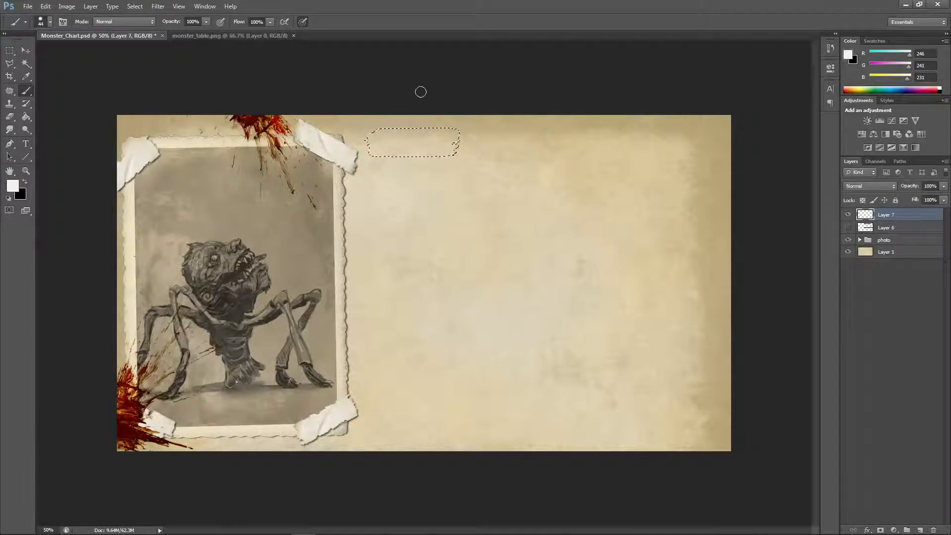
pyautogui.click(50, 22)
pyautogui.click(69, 98)
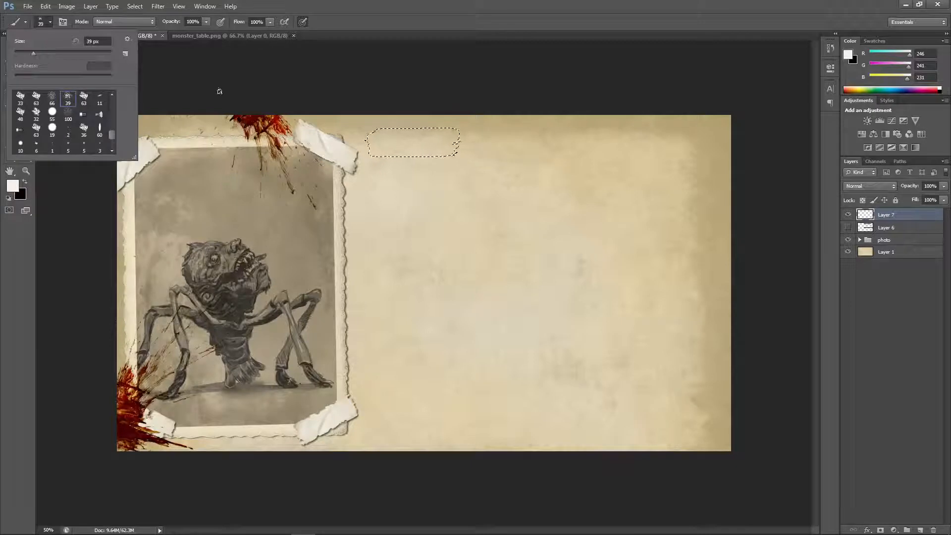
pyautogui.click(319, 8)
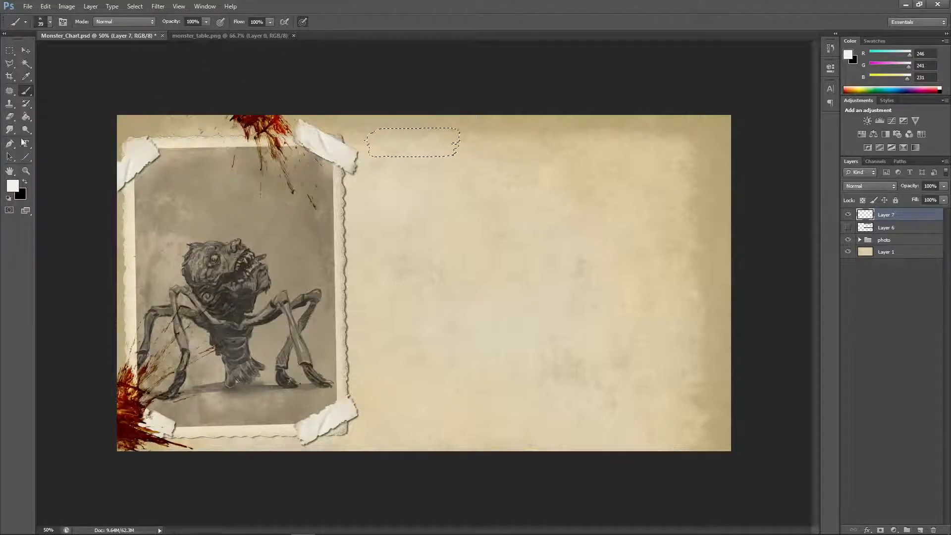
# Step: Set the foreground colour to grey RGB 176, 170, 159 and fill the selected header shape with strokes of an enlarged textured brush
pyautogui.click(12, 186)
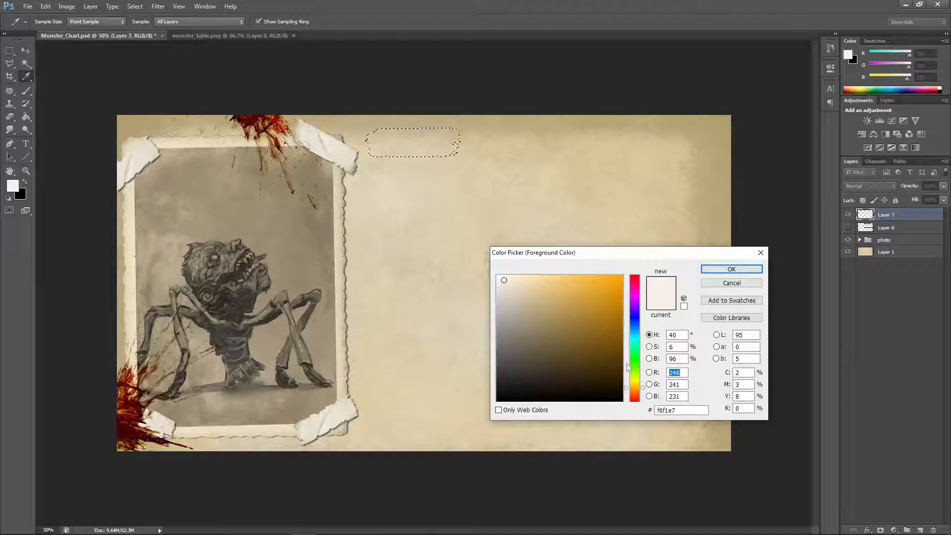
pyautogui.moveTo(548, 327); pyautogui.dragTo(508, 314)
pyautogui.click(719, 275)
pyautogui.press('b')
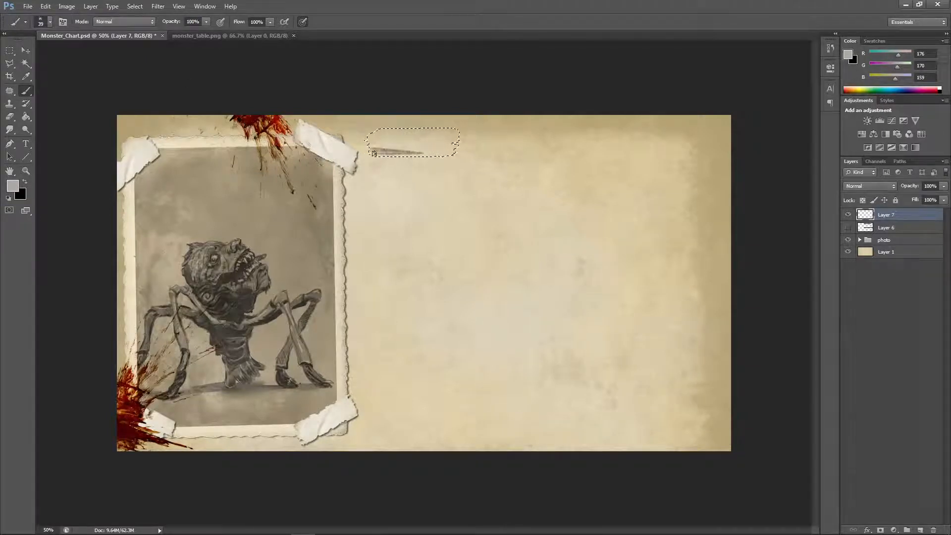
pyautogui.click(50, 21)
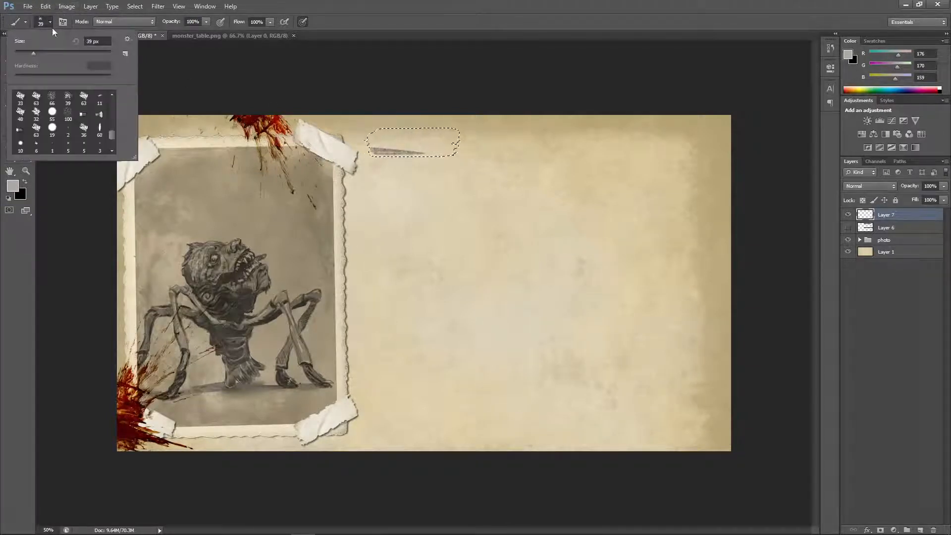
pyautogui.click(55, 53)
pyautogui.press('Return')
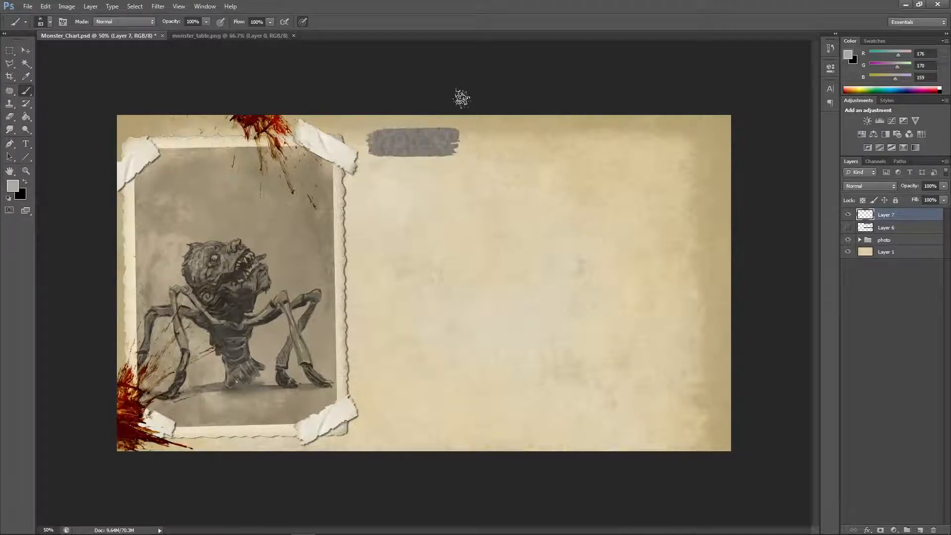
# Step: Move the painted grey strip slightly down and try the Color Burn blend mode on it
pyautogui.click(26, 50)
pyautogui.moveTo(416, 157); pyautogui.dragTo(426, 165)
pyautogui.click(864, 187)
pyautogui.click(857, 225)
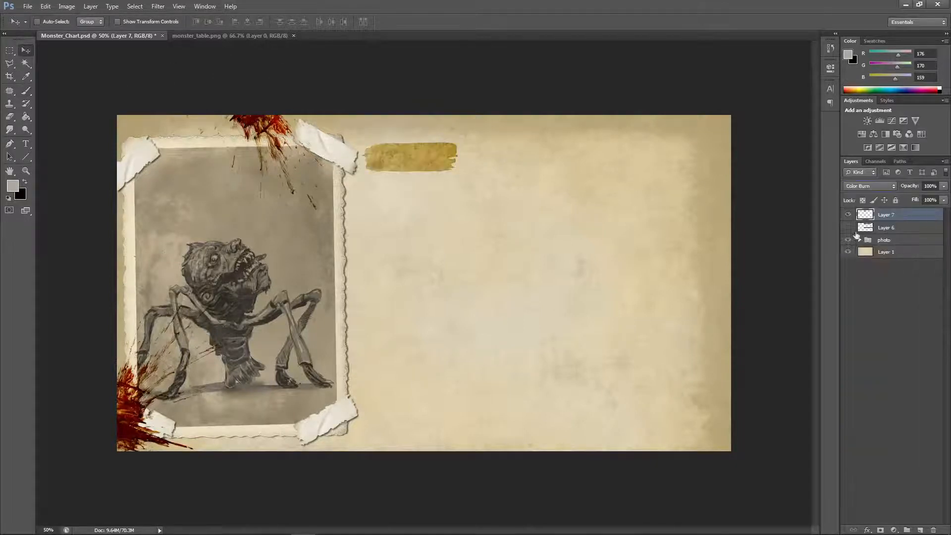
# Step: Try the Multiply and Luminosity blend modes on the grey strip, shifting it slightly up and right
pyautogui.click(869, 186)
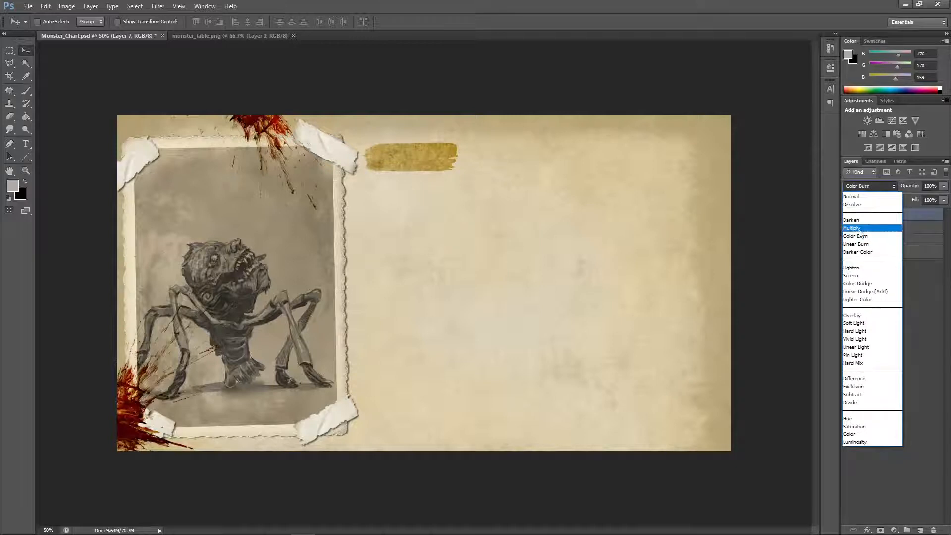
pyautogui.click(857, 220)
pyautogui.moveTo(434, 167); pyautogui.dragTo(440, 162)
pyautogui.click(870, 186)
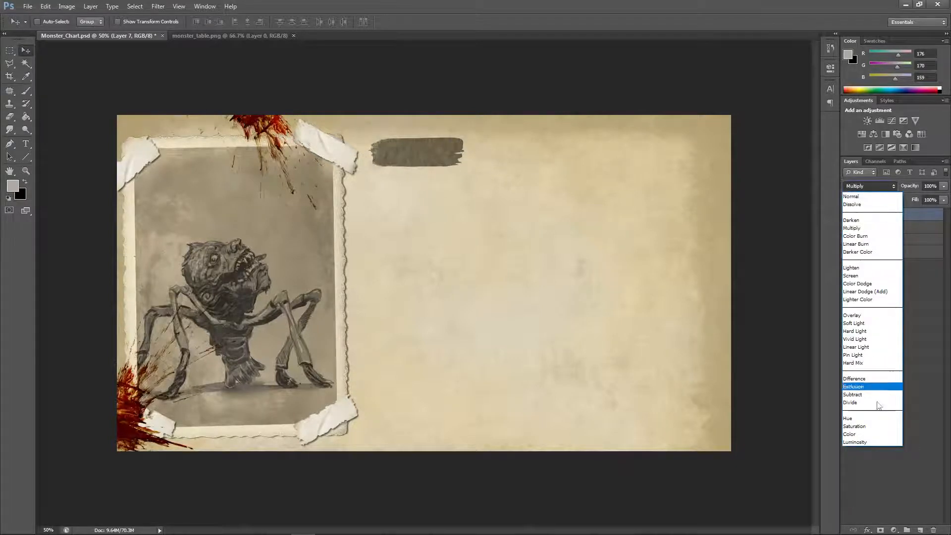
pyautogui.click(866, 443)
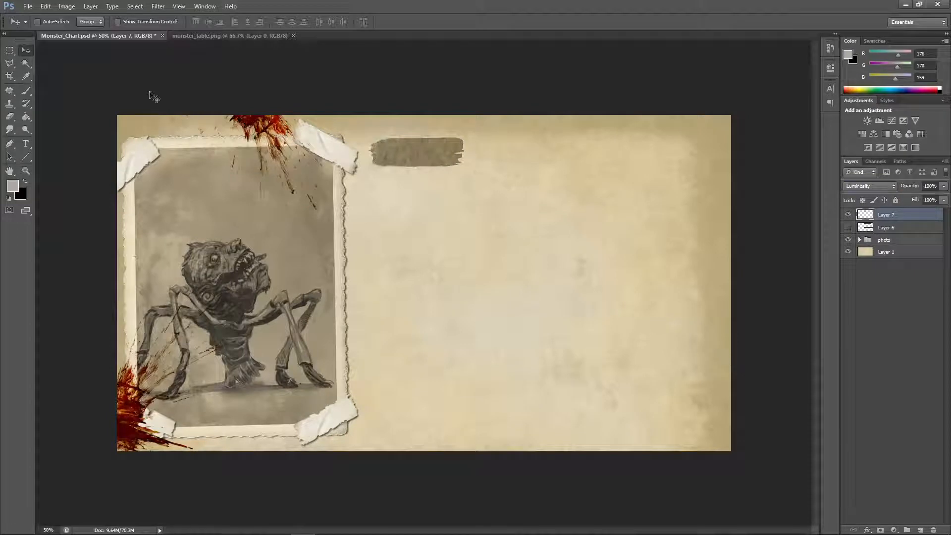
# Step: Delete Layer 7 with the painted grey header strip
pyautogui.click(67, 6)
pyautogui.moveTo(143, 31)
pyautogui.click(222, 227)
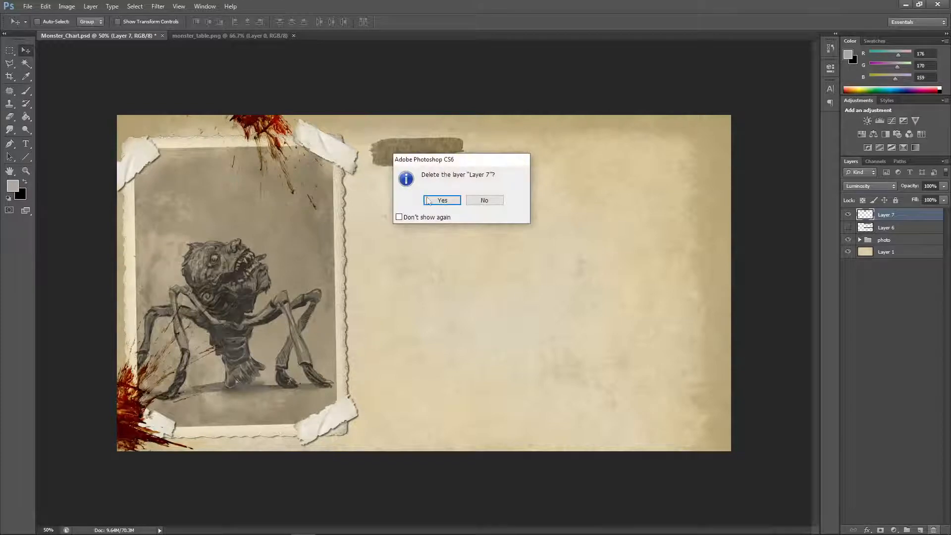
pyautogui.click(442, 200)
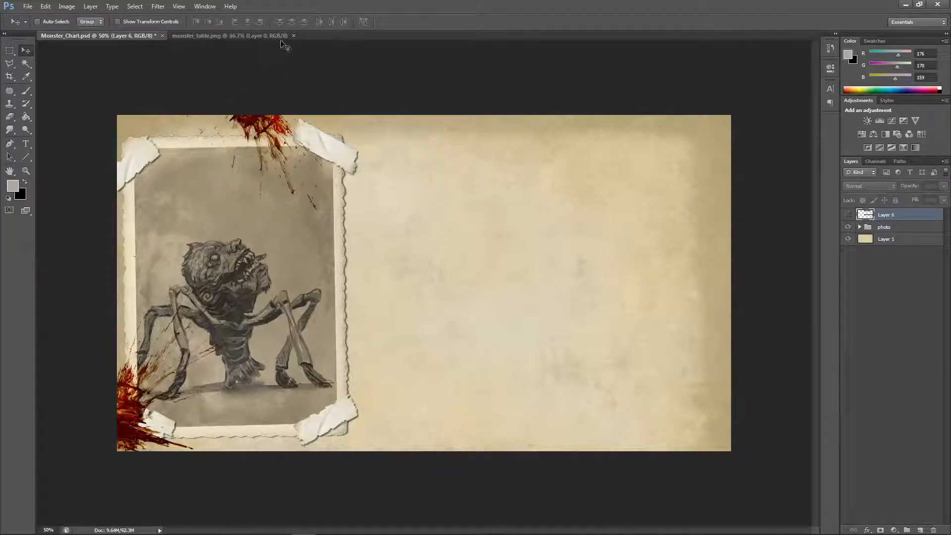
# Step: Open the image Dry-Brush-Stroke-PNG-Image.png from the Likovi folder
pyautogui.click(26, 7)
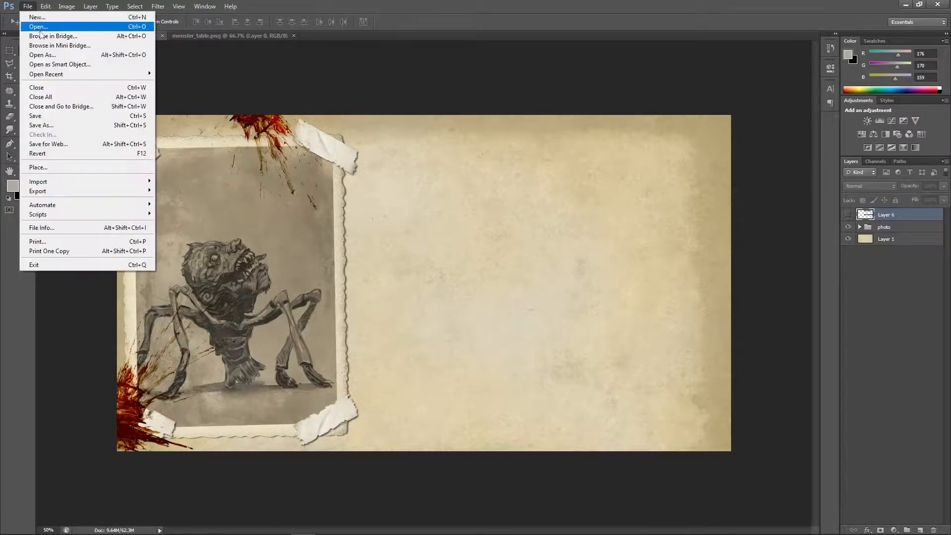
pyautogui.click(43, 28)
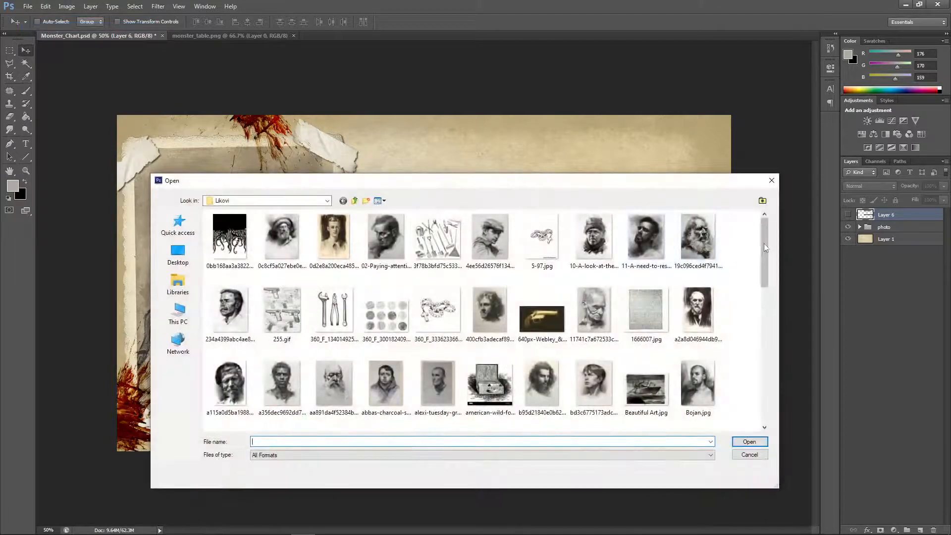
pyautogui.moveTo(764, 244); pyautogui.dragTo(765, 300)
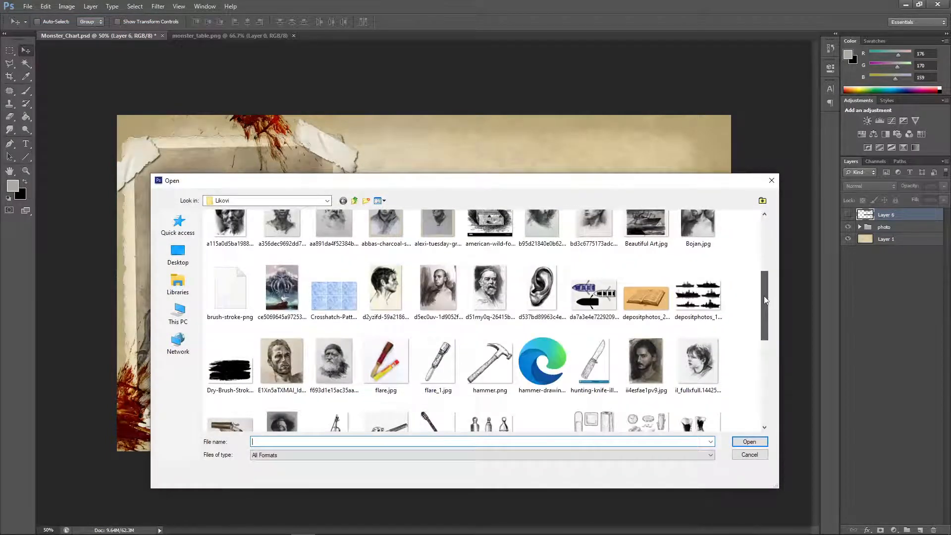
pyautogui.scroll(-2, 764, 296)
pyautogui.click(222, 239)
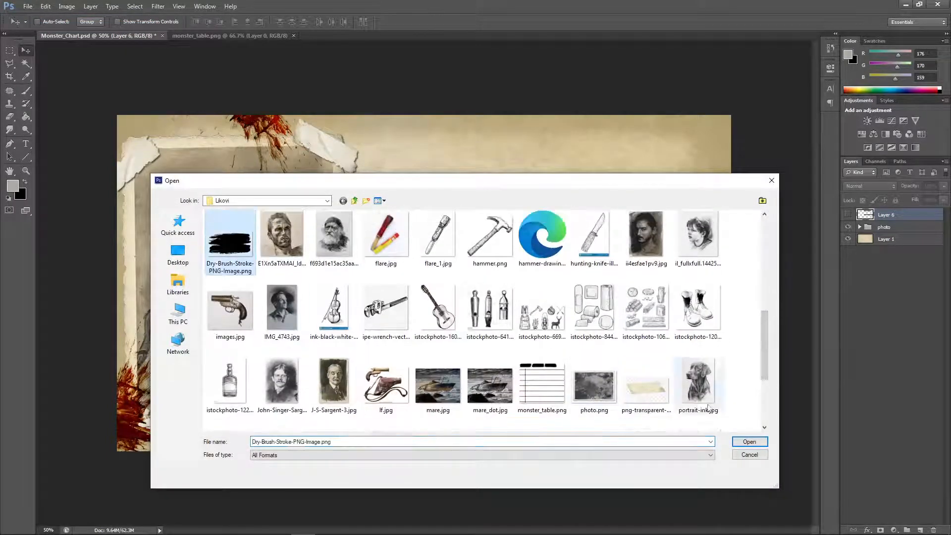
pyautogui.doubleClick(222, 240)
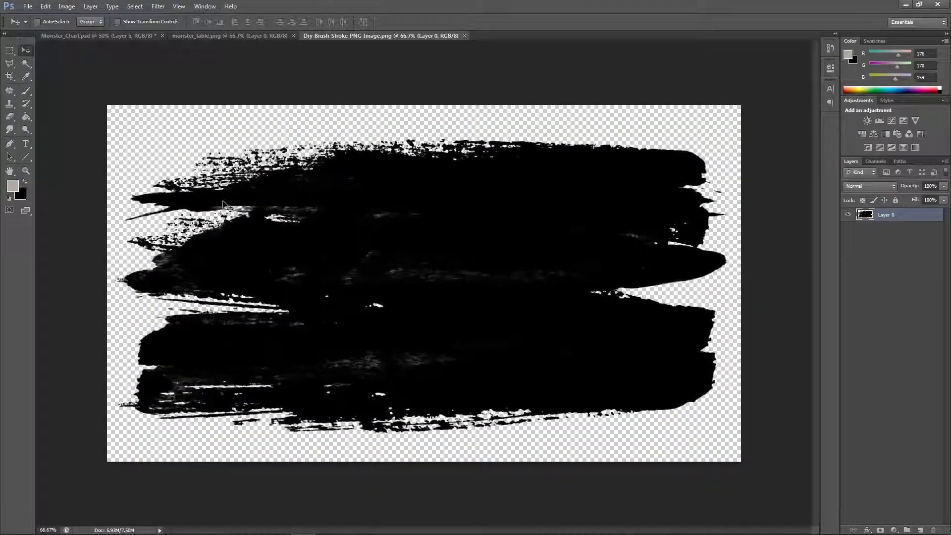
# Step: Copy the upper half of the black brush strokes using a rectangular selection, and close the image without saving
pyautogui.click(9, 50)
pyautogui.moveTo(133, 132); pyautogui.dragTo(729, 295)
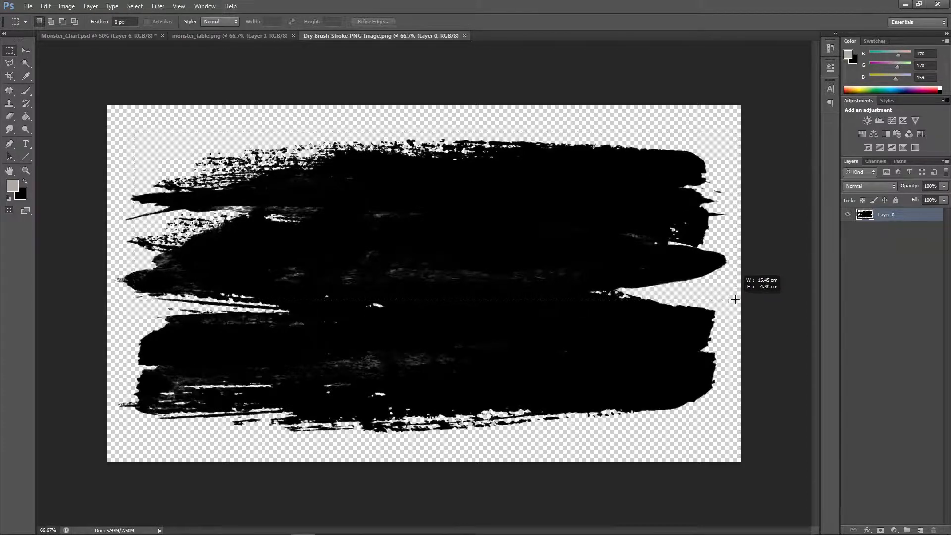
pyautogui.moveTo(185, 156); pyautogui.dragTo(168, 156)
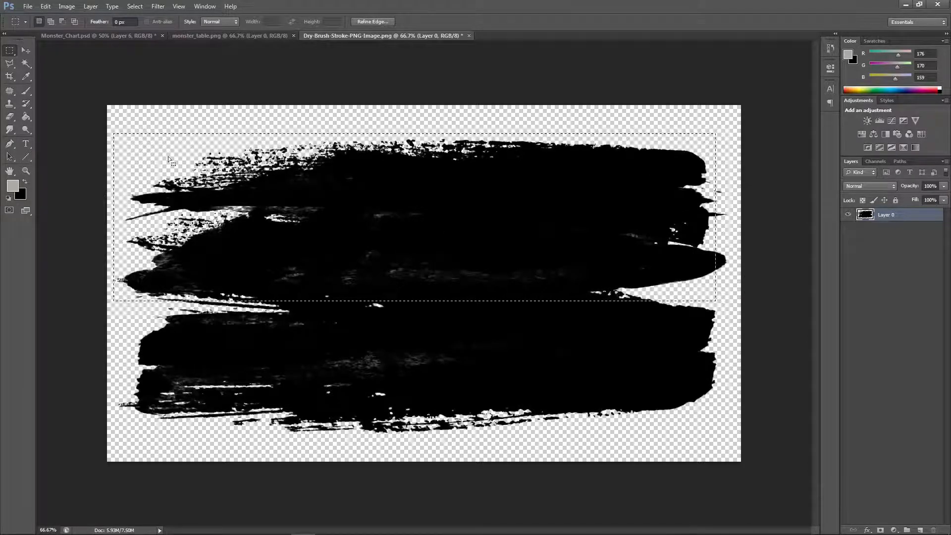
pyautogui.hotkey('ctrl', 'd')
pyautogui.moveTo(116, 120); pyautogui.dragTo(732, 295)
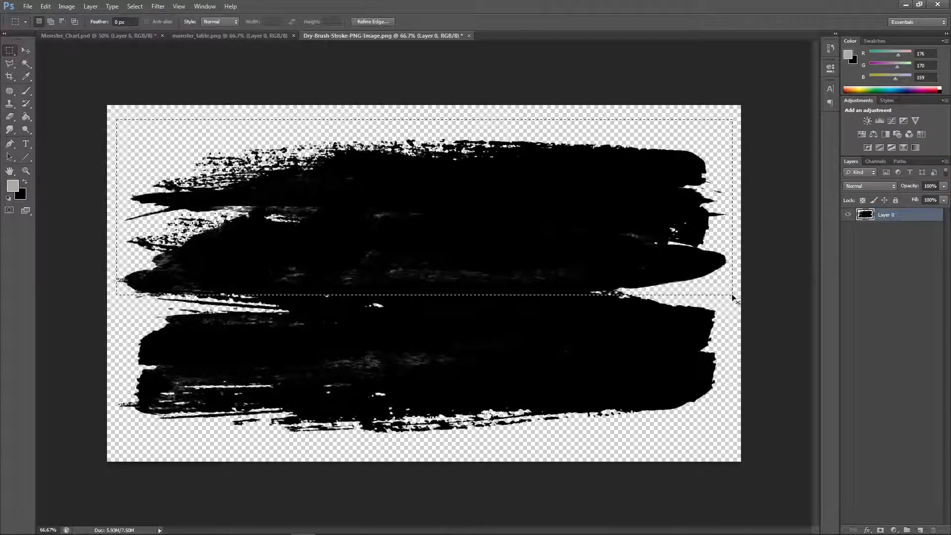
pyautogui.click(470, 35)
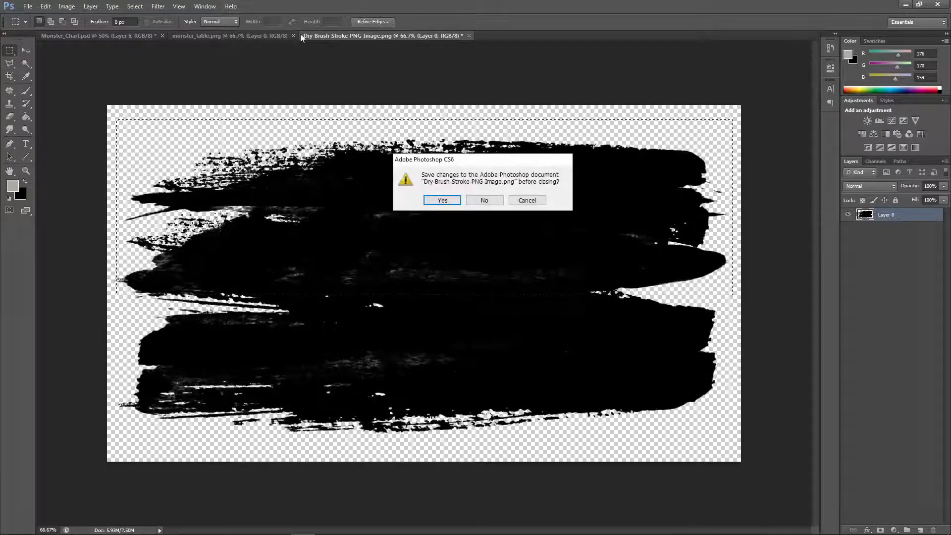
pyautogui.click(486, 199)
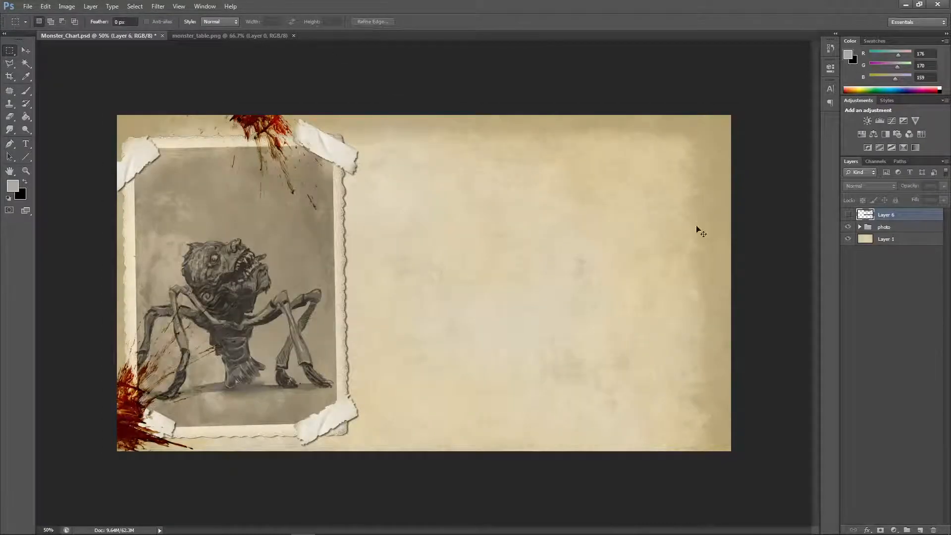
# Step: Paste the copied brush stroke into Monster_Chart.psd, scale it to about 29% and place it near the card's upper edge beside the photo
pyautogui.hotkey('ctrl', 'v')
pyautogui.click(46, 6)
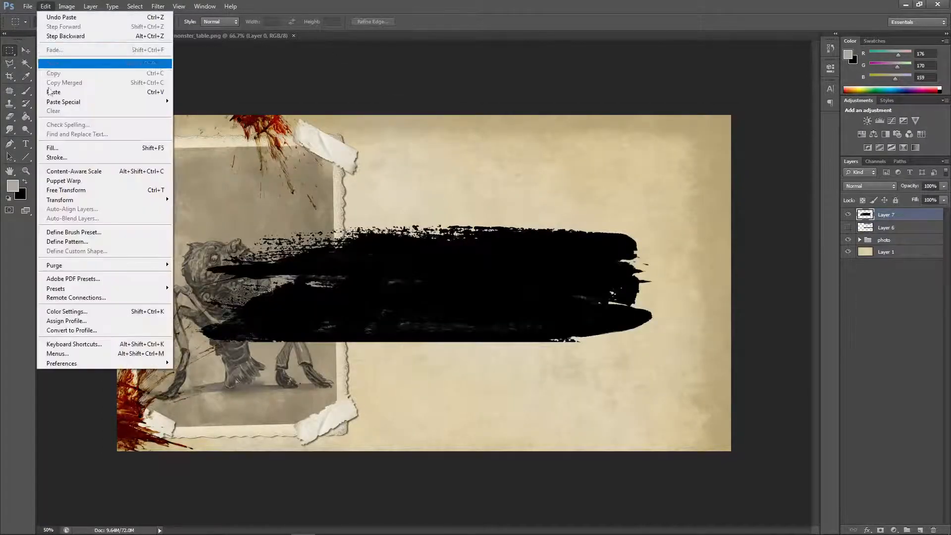
pyautogui.moveTo(149, 206)
pyautogui.click(213, 213)
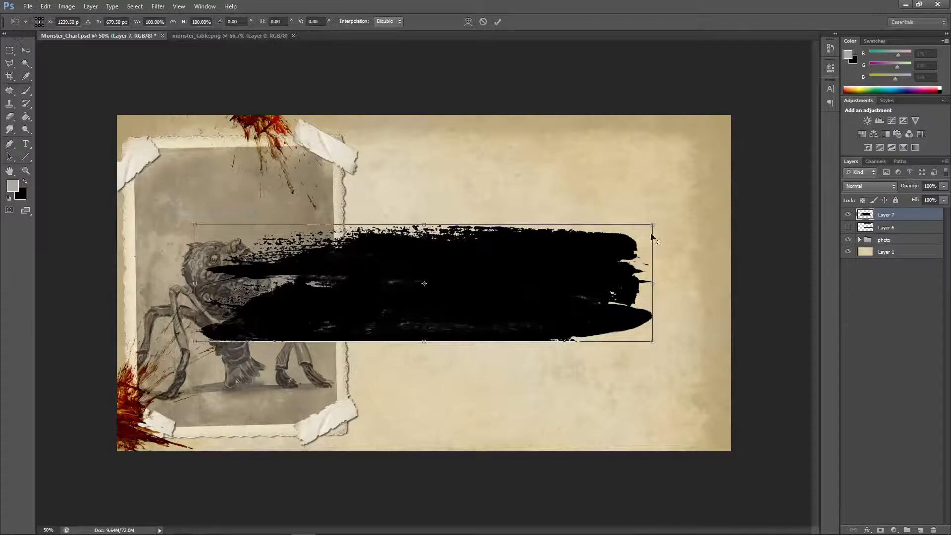
pyautogui.moveTo(643, 226); pyautogui.dragTo(492, 264)
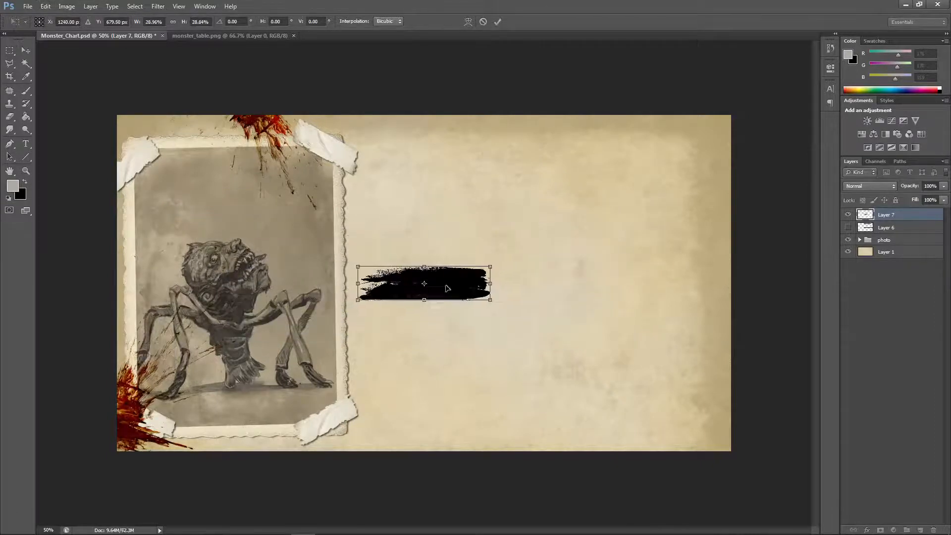
pyautogui.moveTo(448, 289); pyautogui.dragTo(450, 156)
pyautogui.press('v')
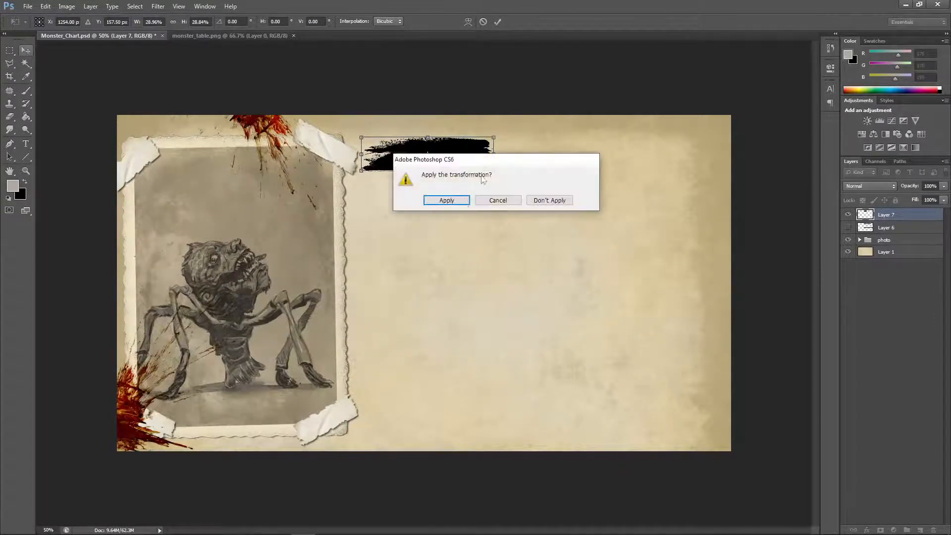
pyautogui.click(459, 199)
# Step: Try lowering the opacity of the pasted black stroke to 48%
pyautogui.click(866, 185)
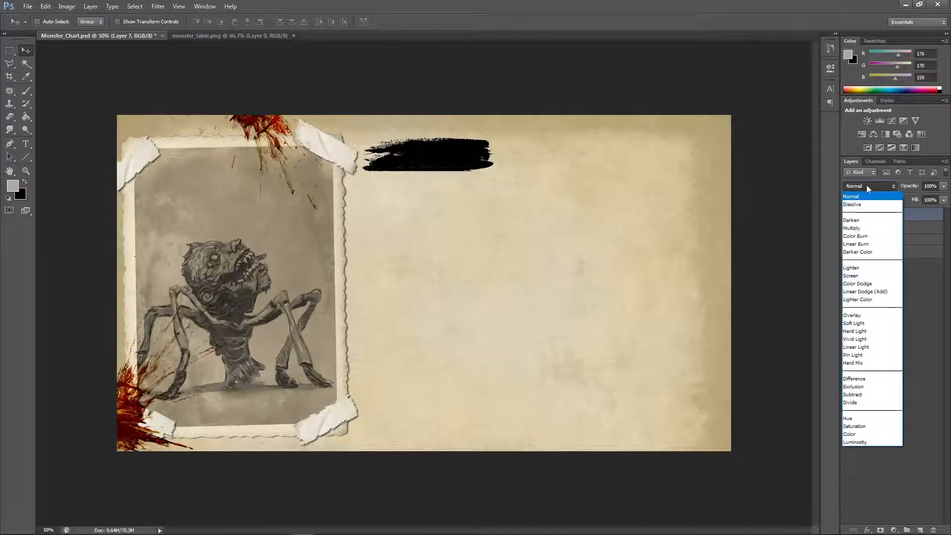
pyautogui.click(924, 196)
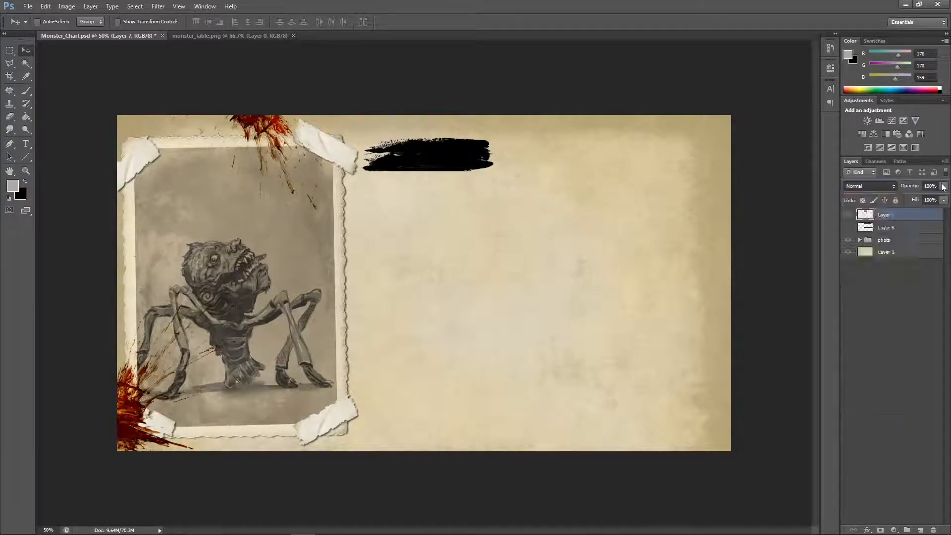
pyautogui.click(943, 186)
pyautogui.moveTo(944, 197); pyautogui.dragTo(918, 199)
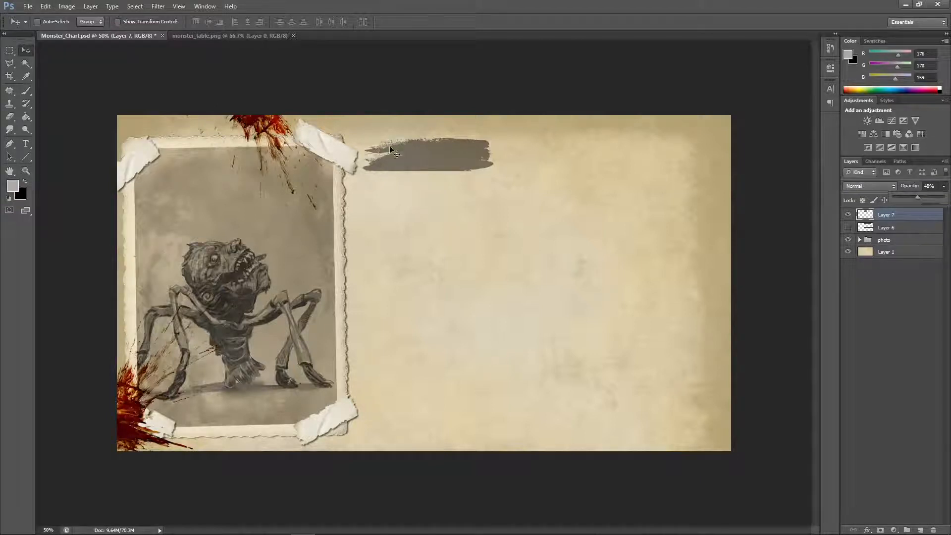
# Step: Set the stroke layer's blend mode to Divide and its opacity to 100%
pyautogui.click(869, 186)
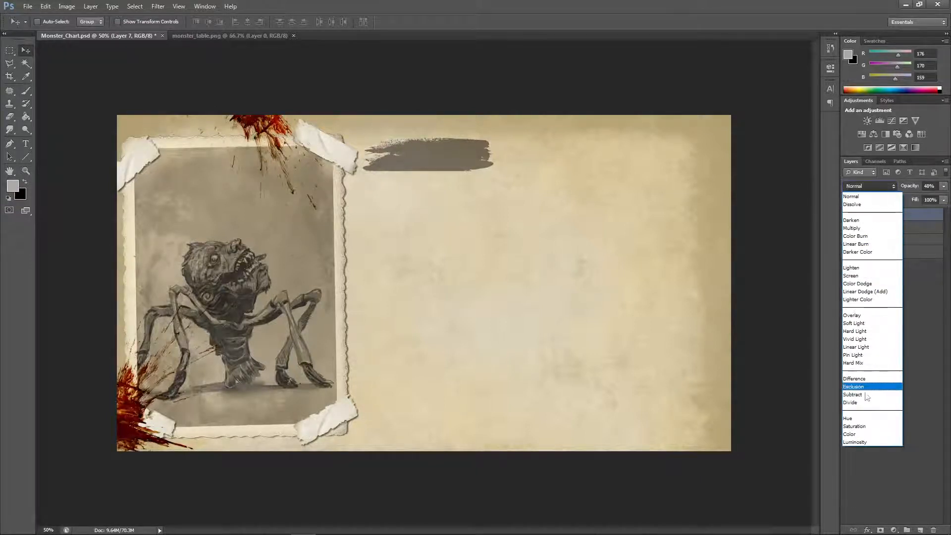
pyautogui.click(844, 393)
pyautogui.click(944, 186)
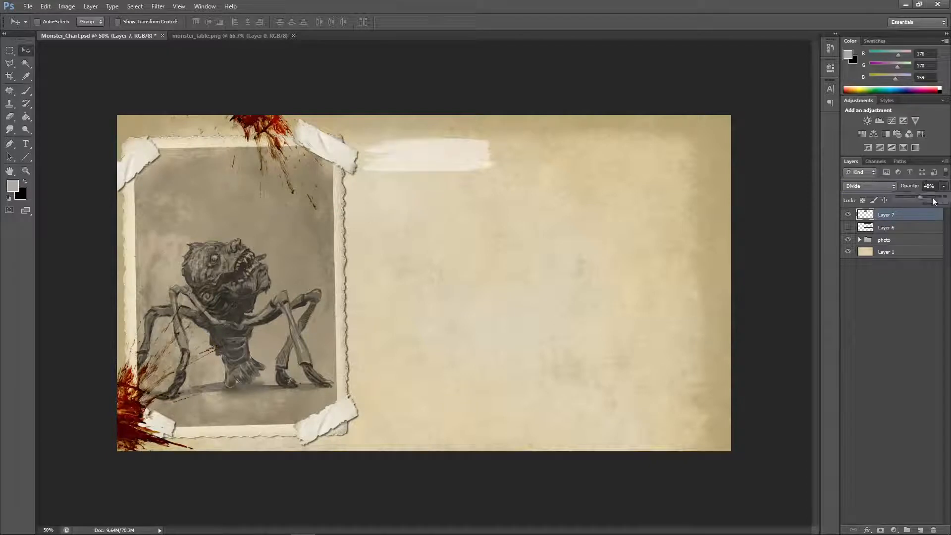
pyautogui.moveTo(921, 198); pyautogui.dragTo(946, 198)
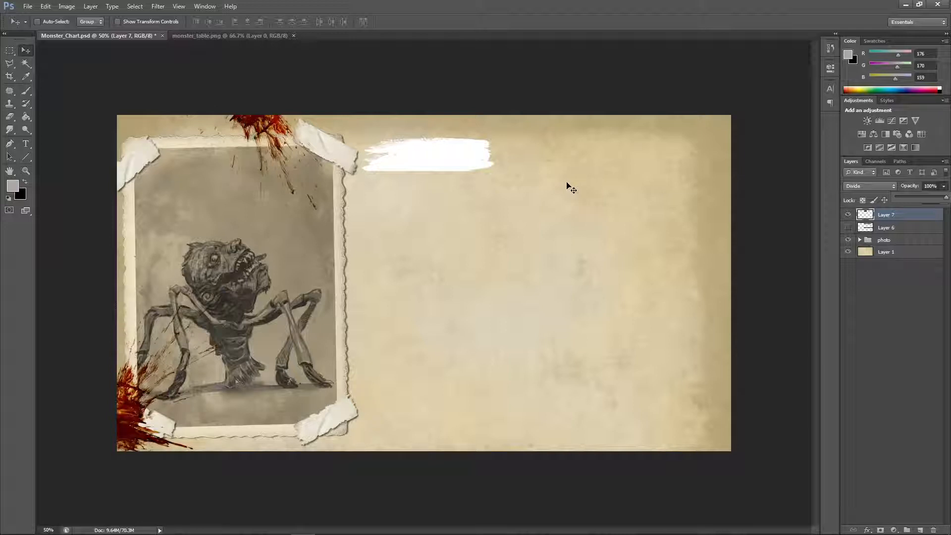
# Step: Fill out the header strip's ragged edges on Layer 7 in black with a textured brush sized 22 px
pyautogui.click(25, 91)
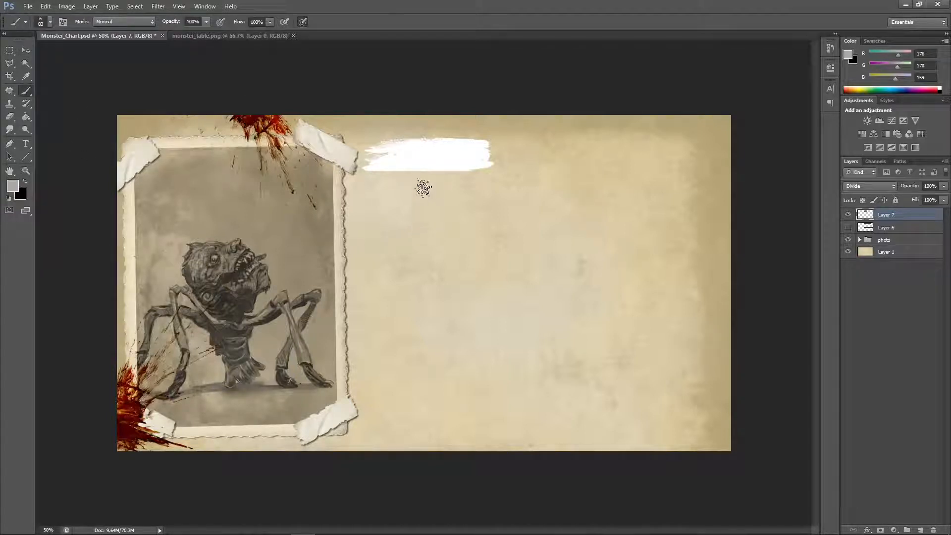
pyautogui.keyDown('alt'); pyautogui.click(434, 159); pyautogui.keyUp('alt')
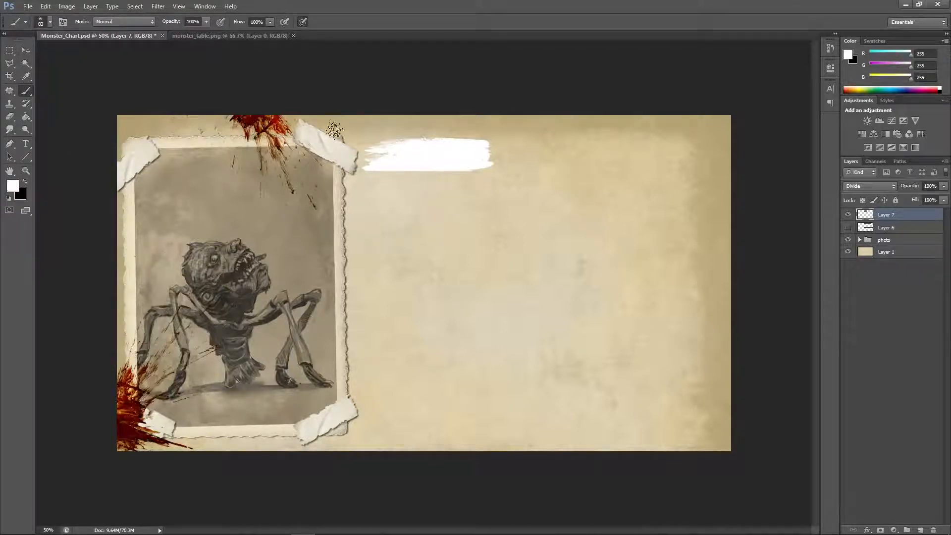
pyautogui.click(50, 22)
pyautogui.click(84, 96)
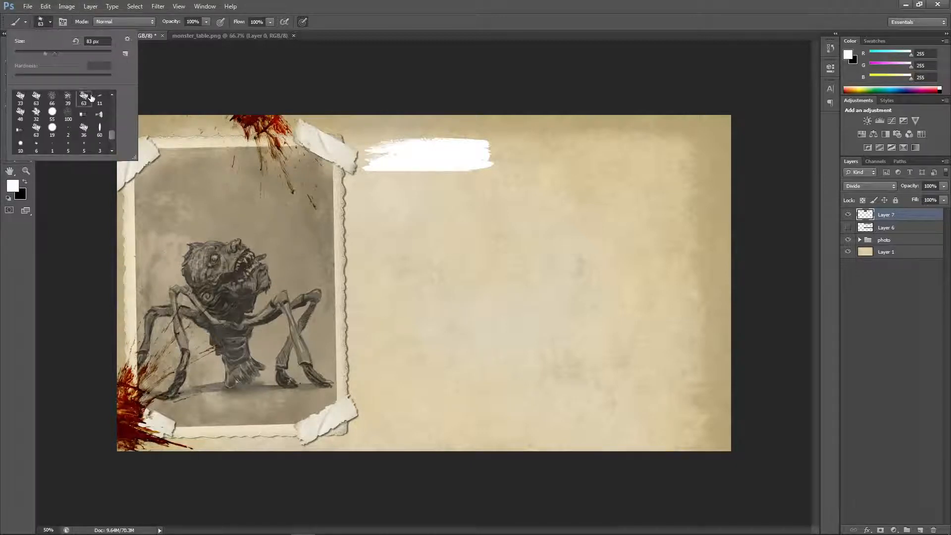
pyautogui.moveTo(44, 53); pyautogui.dragTo(25, 53)
pyautogui.press('Return')
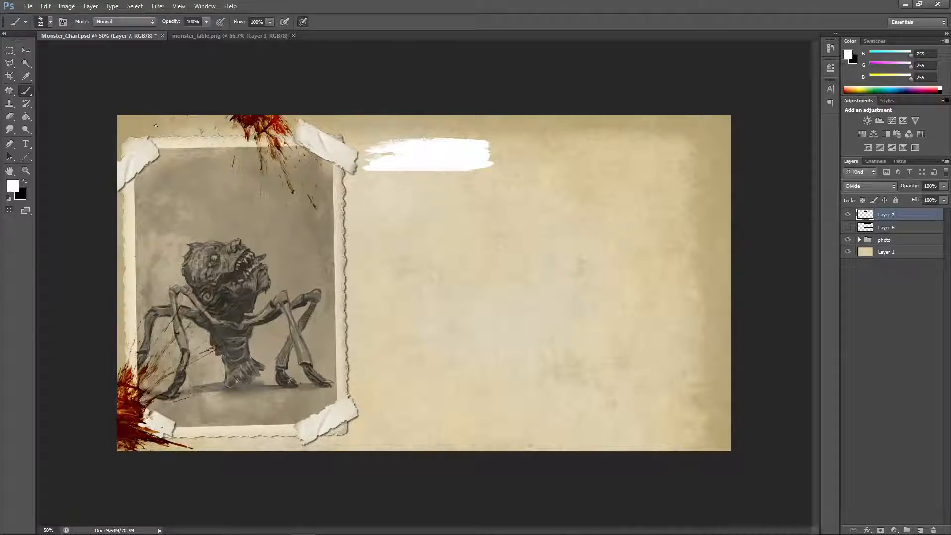
pyautogui.click(25, 181)
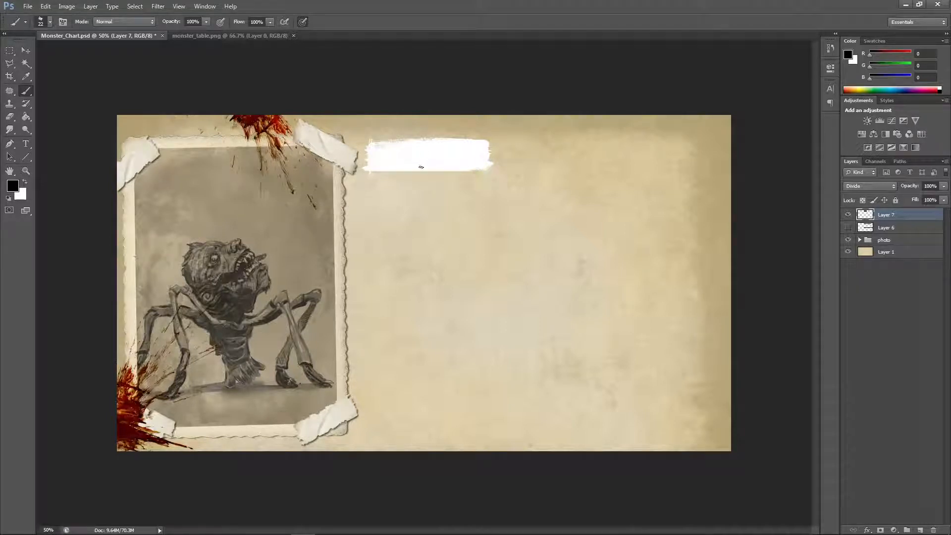
# Step: Scale the header strip down to about 78.5% width and 91.8% height and apply the transformation
pyautogui.click(46, 7)
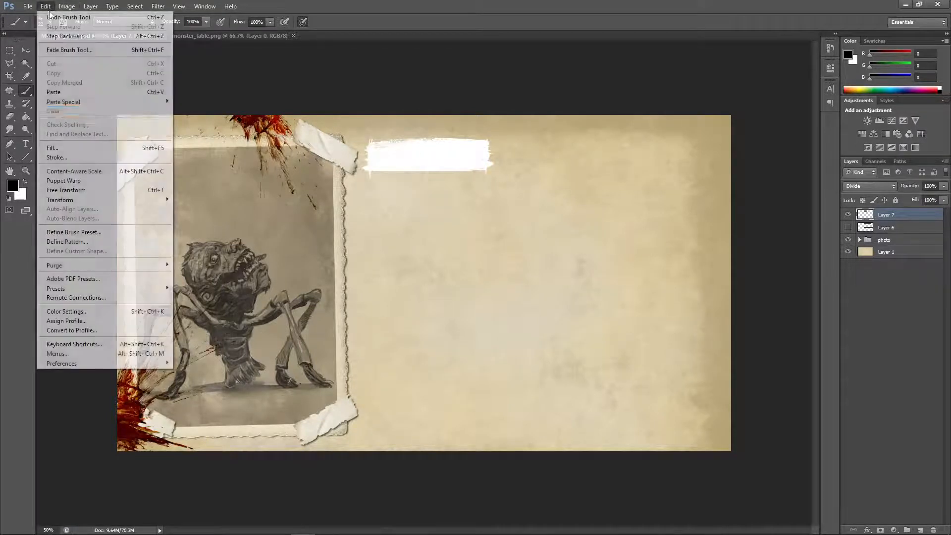
pyautogui.moveTo(64, 200)
pyautogui.click(186, 213)
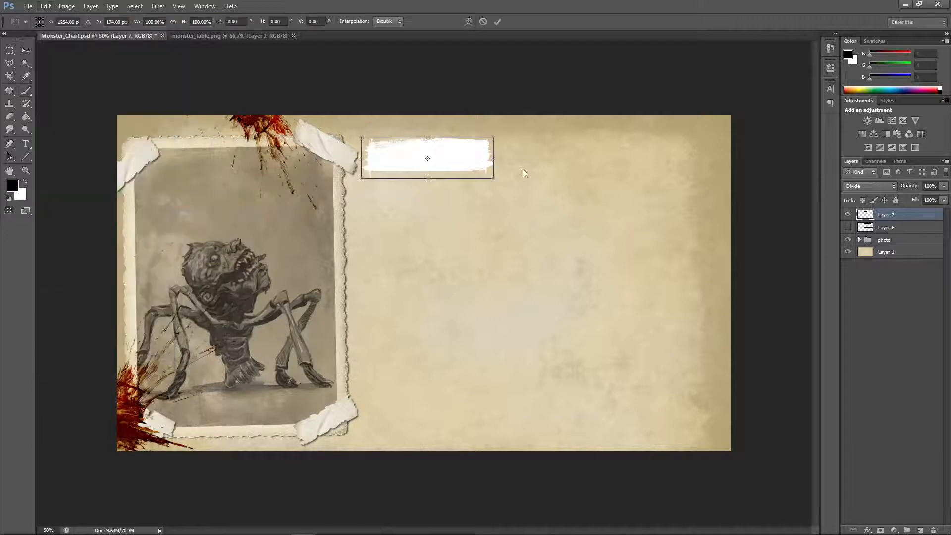
pyautogui.moveTo(497, 159); pyautogui.dragTo(465, 159)
pyautogui.moveTo(414, 136); pyautogui.dragTo(414, 141)
pyautogui.click(28, 51)
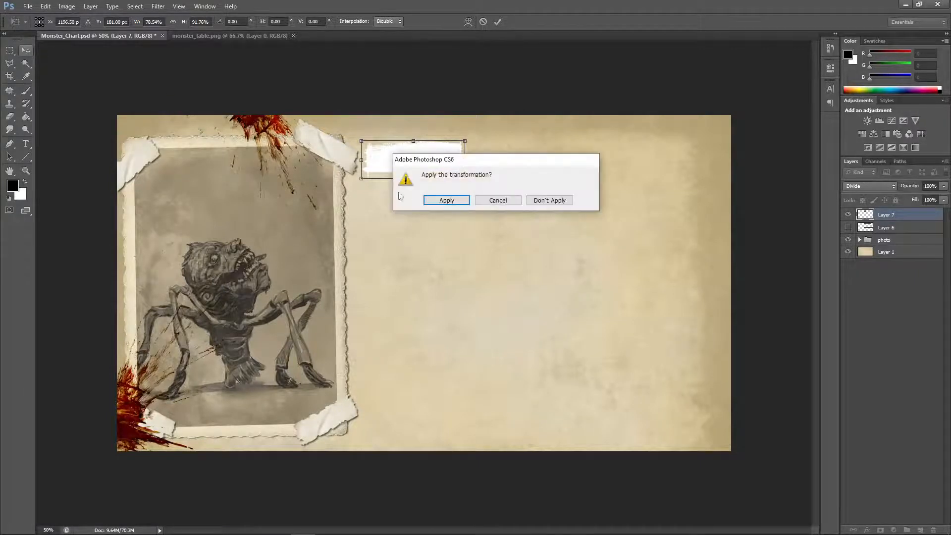
pyautogui.click(436, 201)
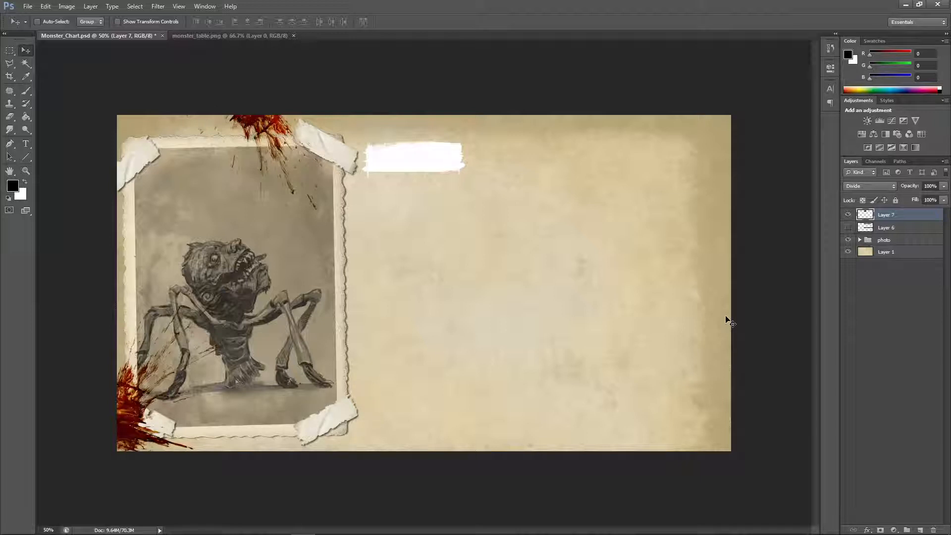
# Step: Set the foreground colour to a very dark brown, RGB 23, 19, 14
pyautogui.click(19, 187)
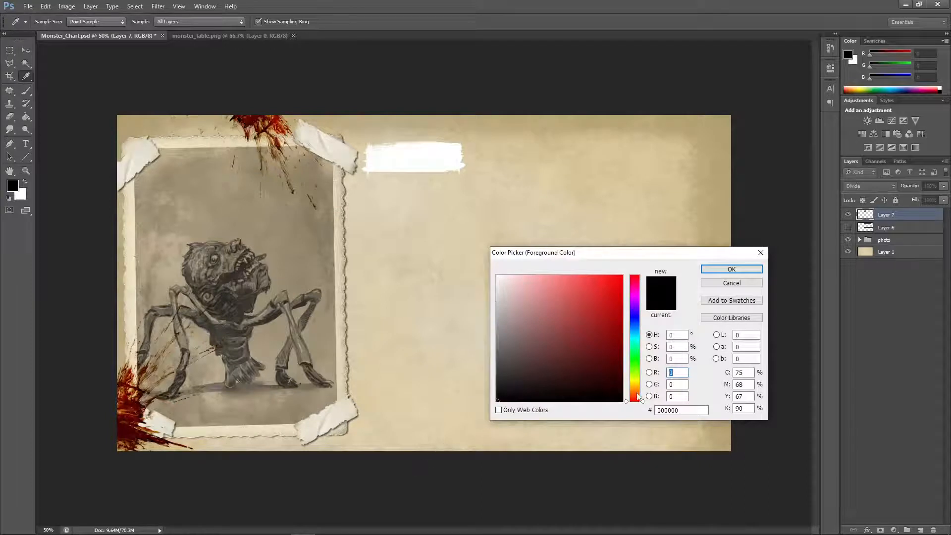
pyautogui.click(637, 394)
pyautogui.moveTo(643, 400); pyautogui.dragTo(642, 390)
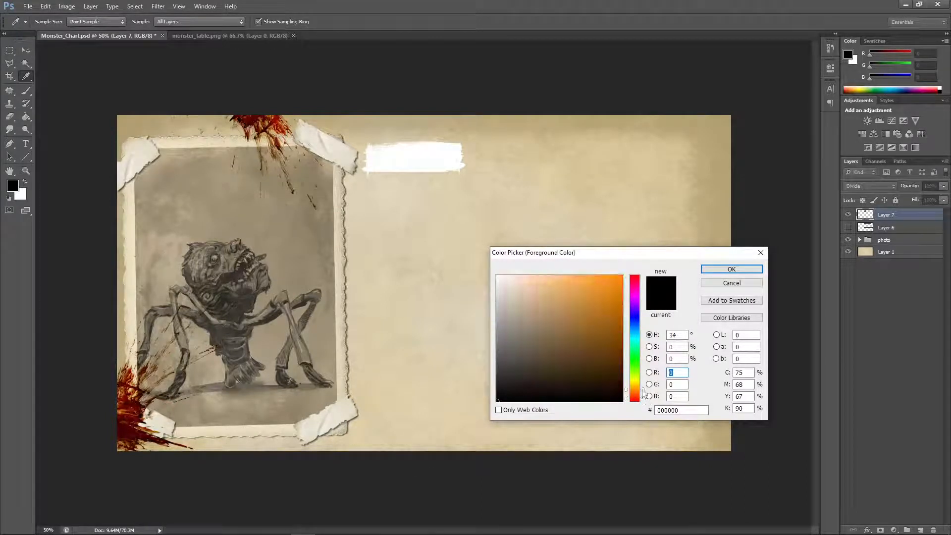
pyautogui.moveTo(571, 367)
pyautogui.mouseDown()
pyautogui.moveTo(577, 383)
pyautogui.moveTo(552, 368)
pyautogui.mouseUp()
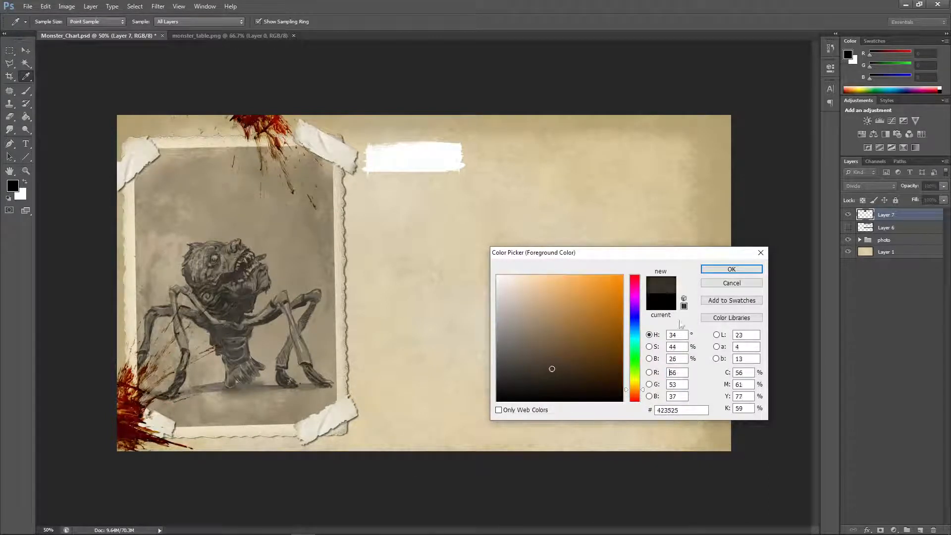
pyautogui.click(581, 380)
pyautogui.click(546, 389)
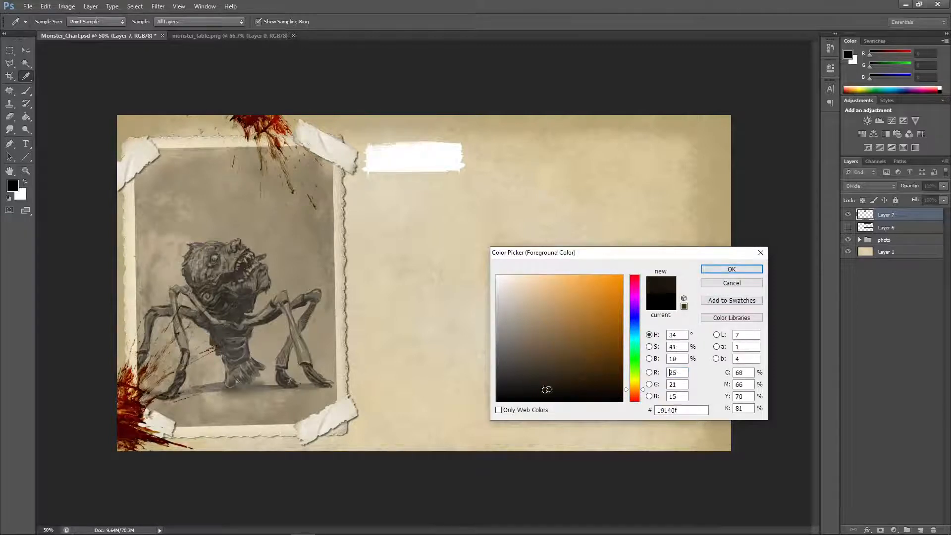
pyautogui.click(706, 270)
pyautogui.press('v')
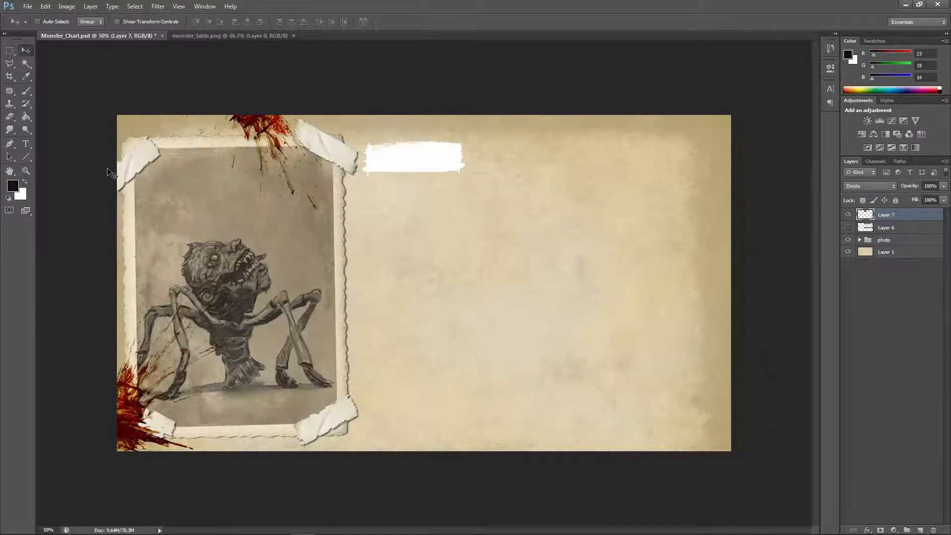
# Step: Add a left-aligned text layer reading "MOVE: d6" on the white header strip
pyautogui.click(26, 144)
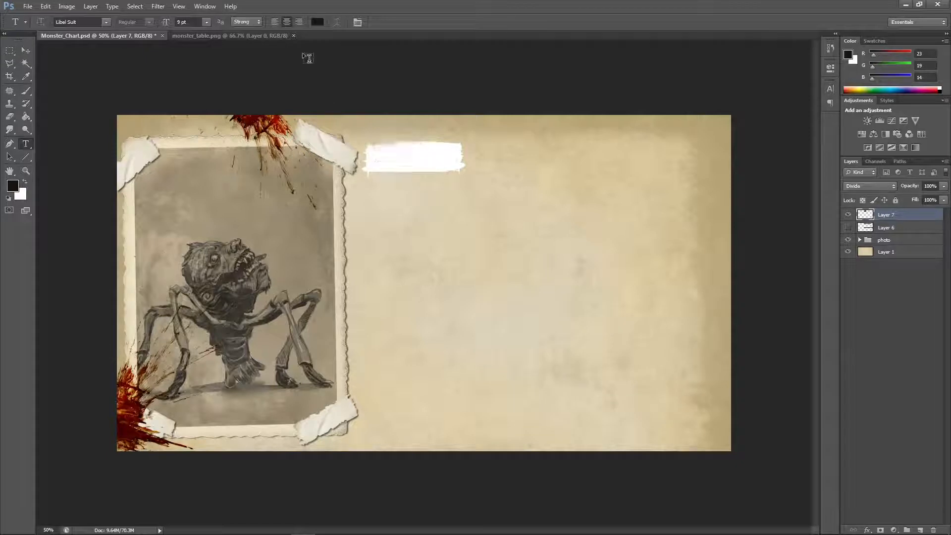
pyautogui.click(276, 22)
pyautogui.click(390, 152)
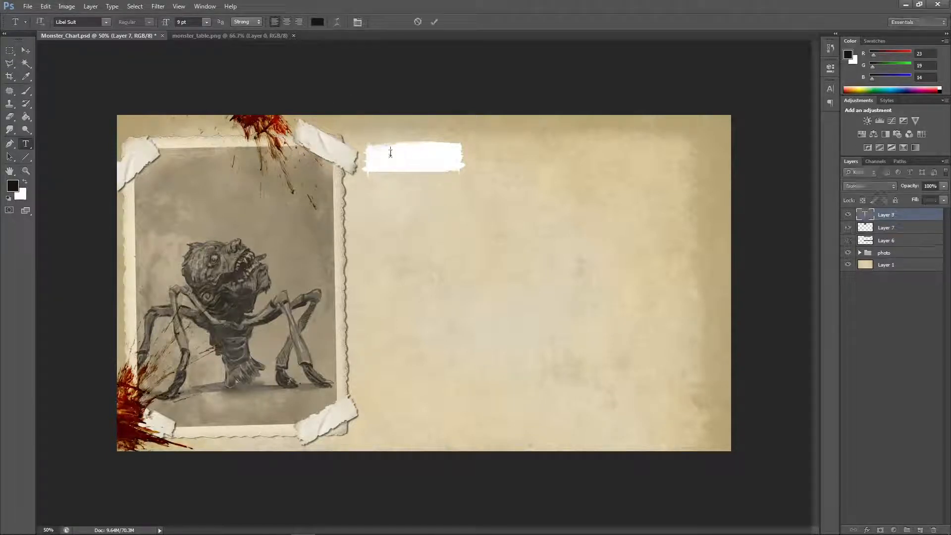
pyautogui.write('M')
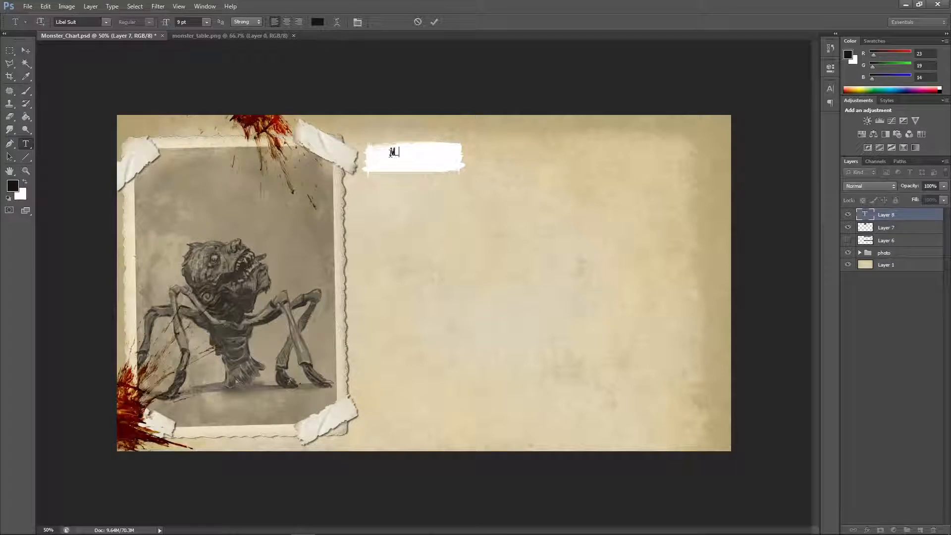
pyautogui.write('OVE: d6')
pyautogui.click(25, 50)
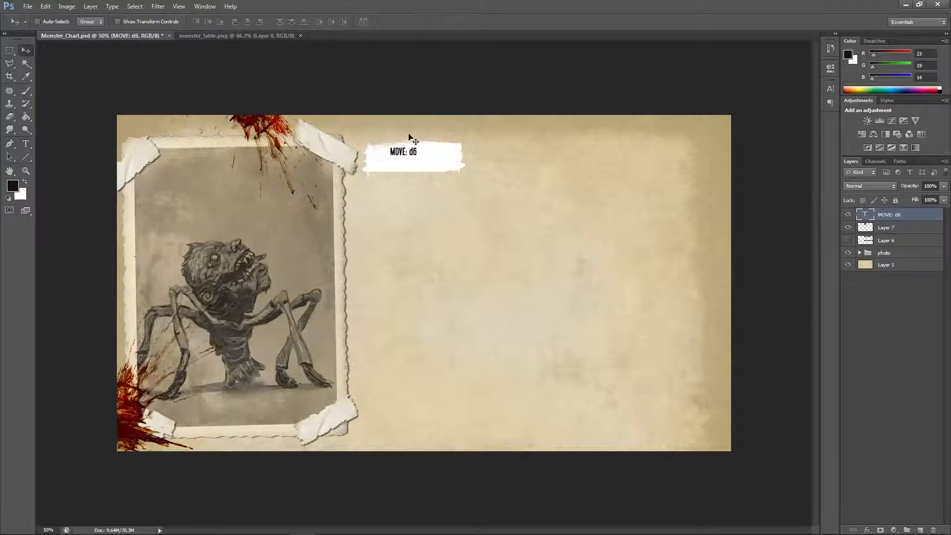
# Step: Set the "MOVE: d6" text size to 18 pt and move the text down inside the header strip
pyautogui.doubleClick(864, 214)
pyautogui.click(207, 22)
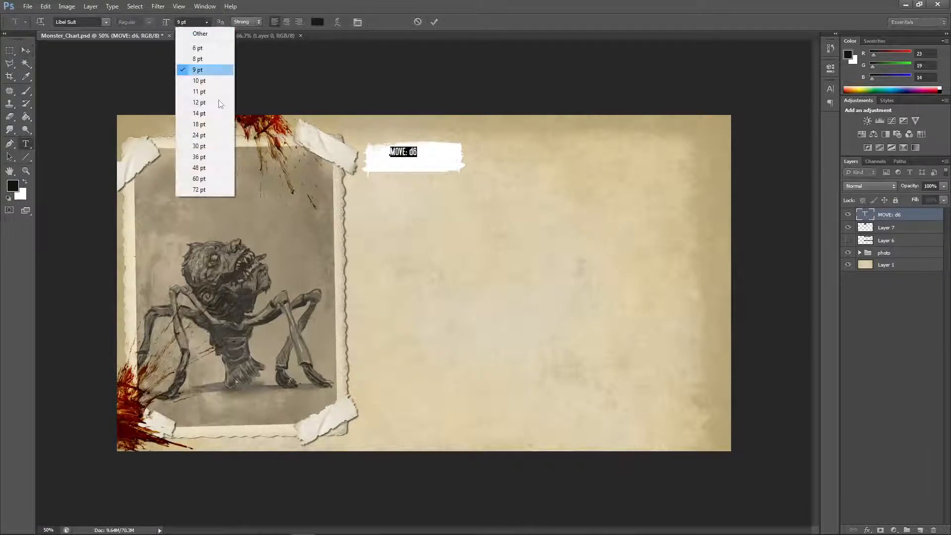
pyautogui.click(208, 147)
pyautogui.click(207, 22)
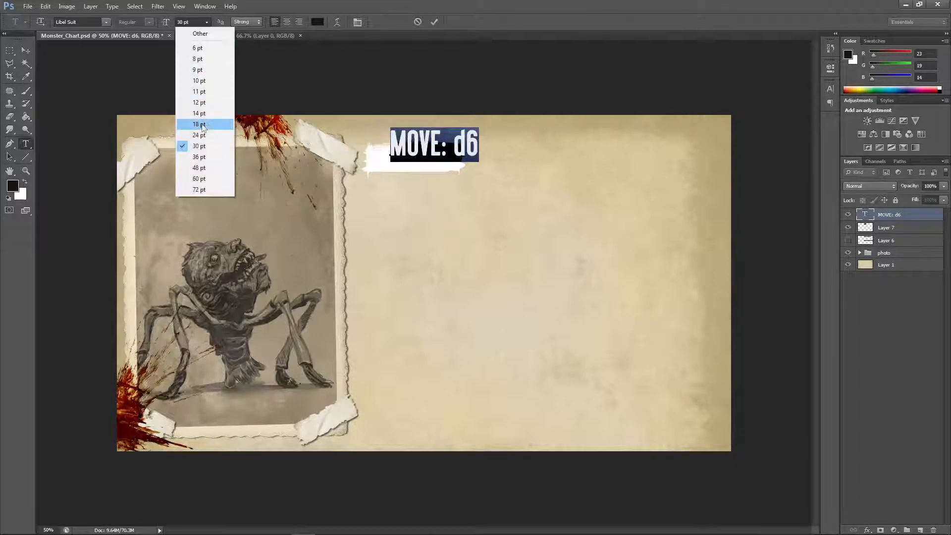
pyautogui.click(208, 122)
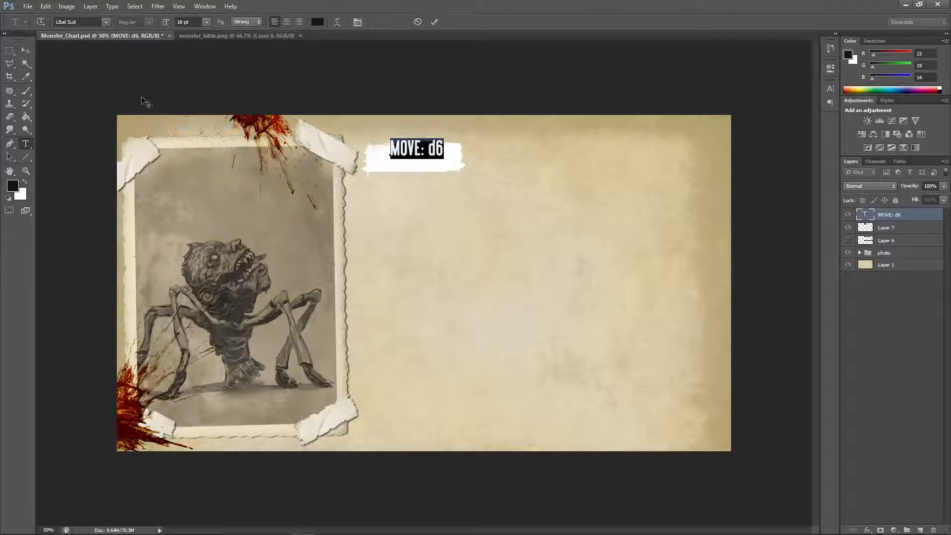
pyautogui.click(26, 50)
pyautogui.moveTo(410, 148); pyautogui.dragTo(397, 158)
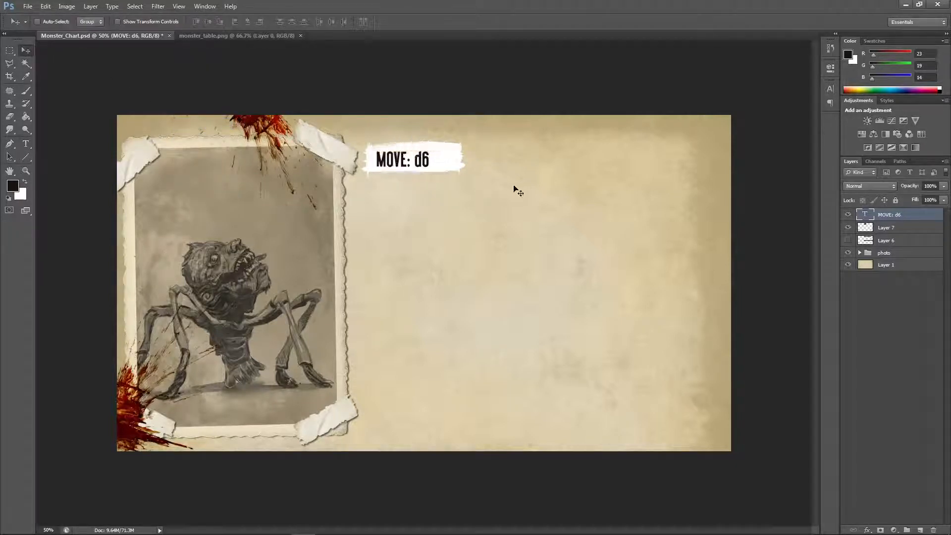
# Step: Centre-align the "MOVE: d6" text and reposition it in the middle of the header strip
pyautogui.doubleClick(866, 217)
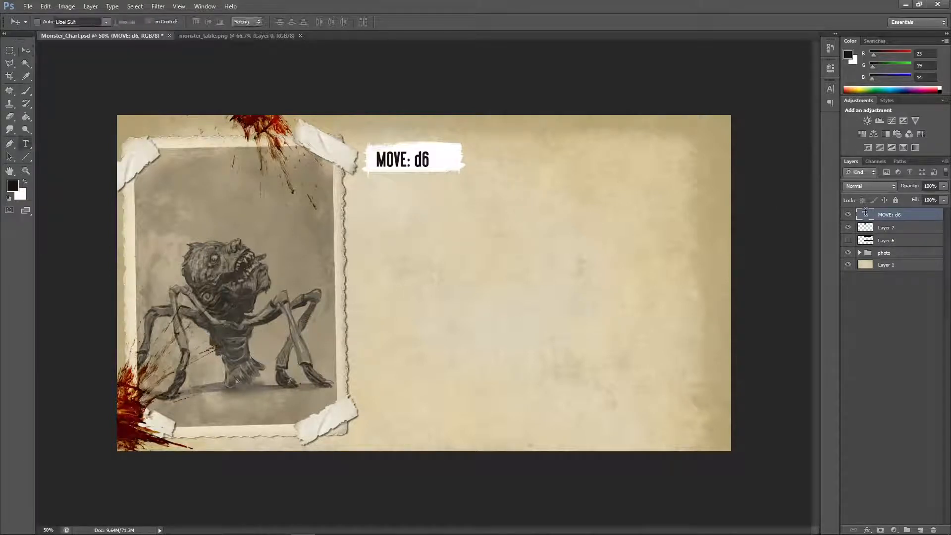
pyautogui.click(286, 21)
pyautogui.click(26, 50)
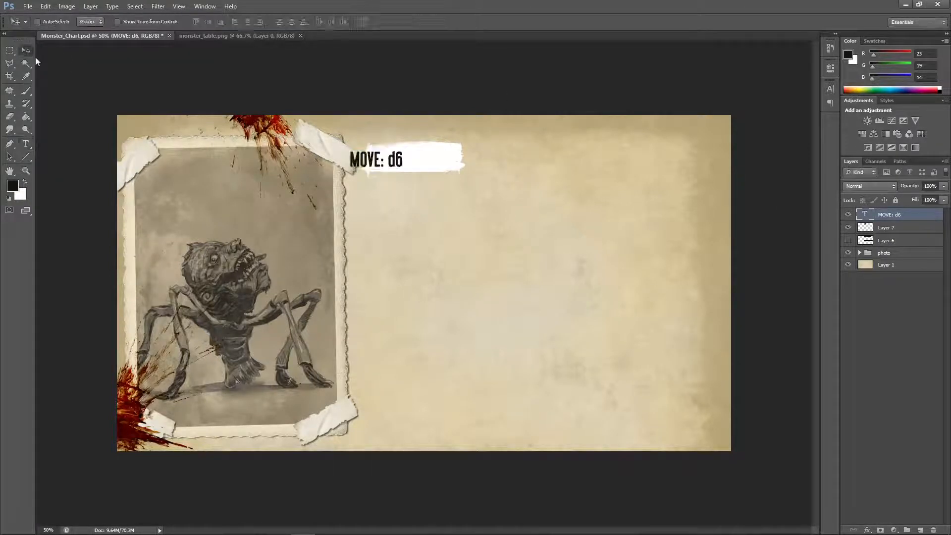
pyautogui.moveTo(396, 167); pyautogui.dragTo(435, 166)
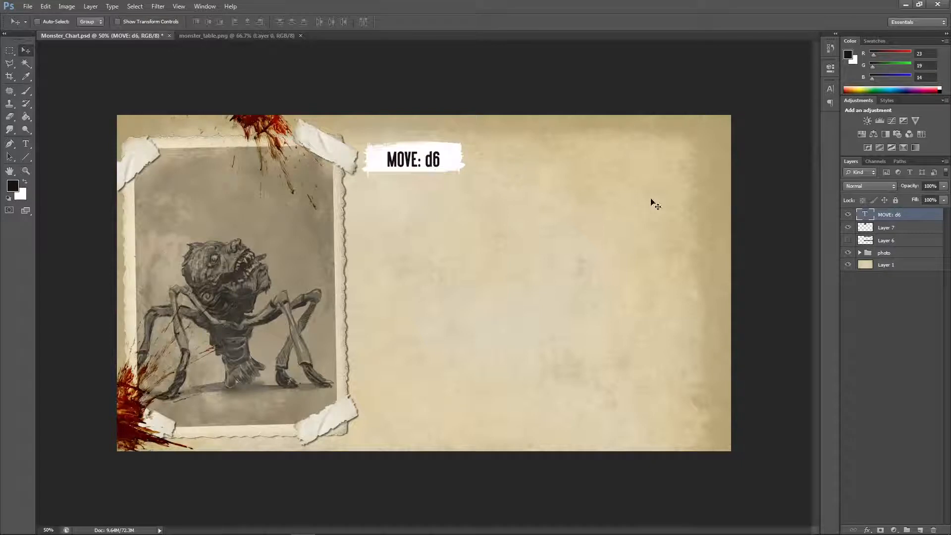
# Step: Set the "MOVE: d6" layer's blend mode to Multiply and colour its text dark red, 6d150f, sampled from the blood splatter
pyautogui.click(865, 186)
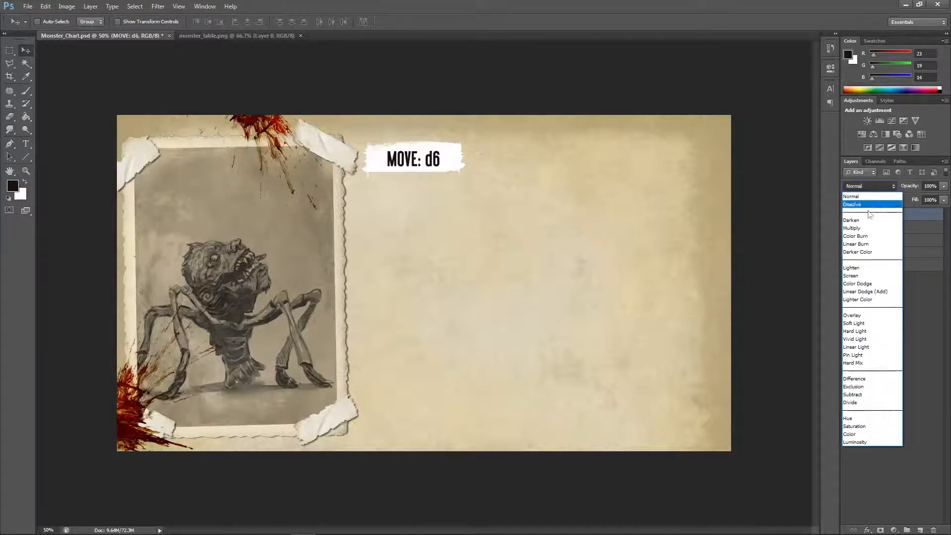
pyautogui.click(862, 228)
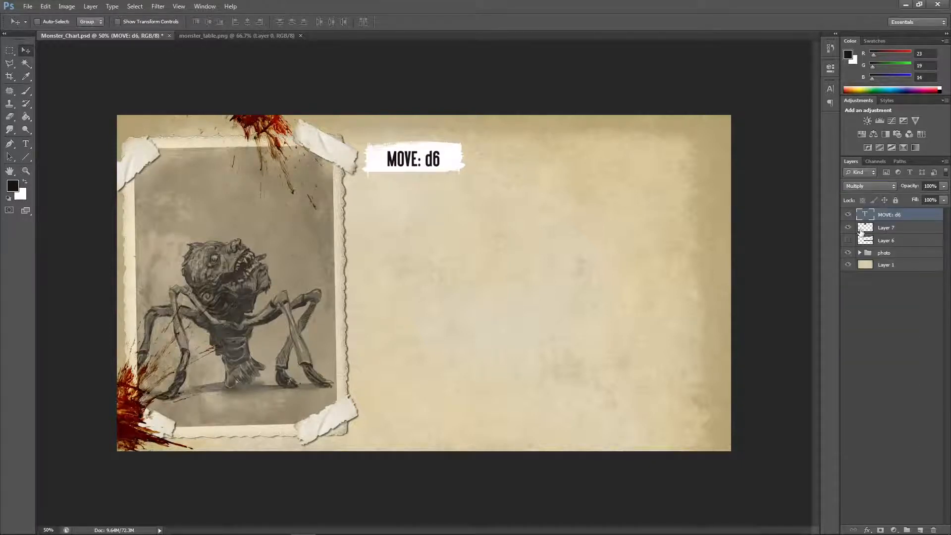
pyautogui.doubleClick(866, 216)
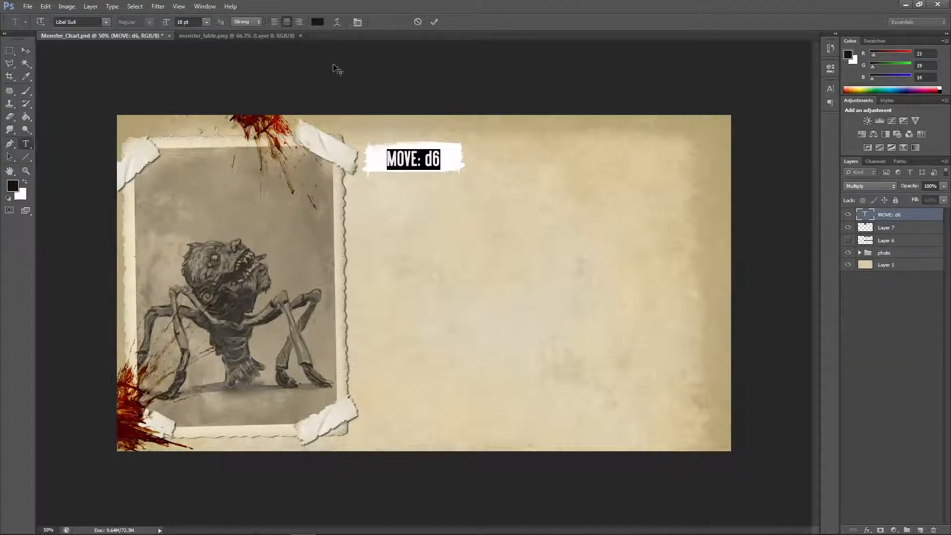
pyautogui.click(317, 22)
pyautogui.moveTo(536, 371)
pyautogui.mouseDown()
pyautogui.moveTo(539, 384)
pyautogui.moveTo(597, 387)
pyautogui.moveTo(609, 353)
pyautogui.moveTo(638, 402)
pyautogui.mouseUp()
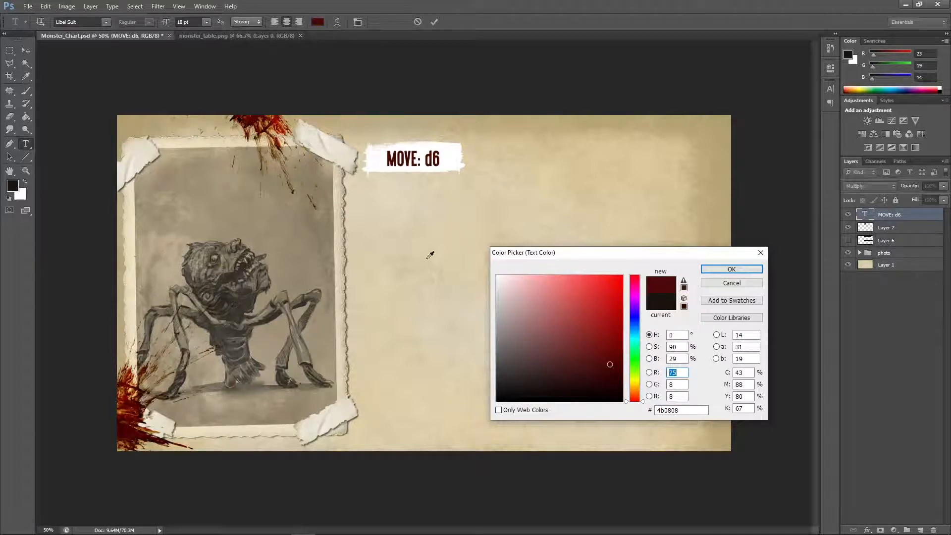
pyautogui.click(134, 432)
pyautogui.click(140, 404)
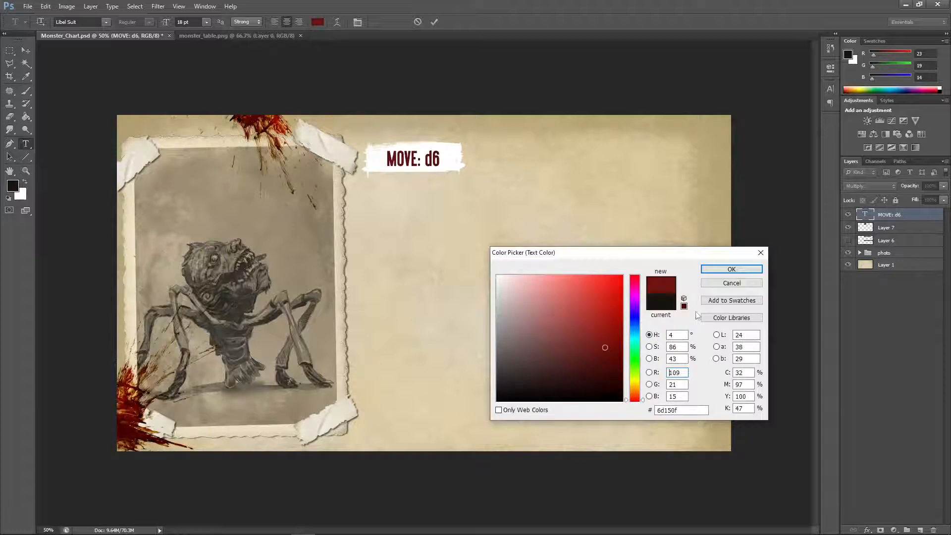
pyautogui.click(718, 270)
pyautogui.click(26, 50)
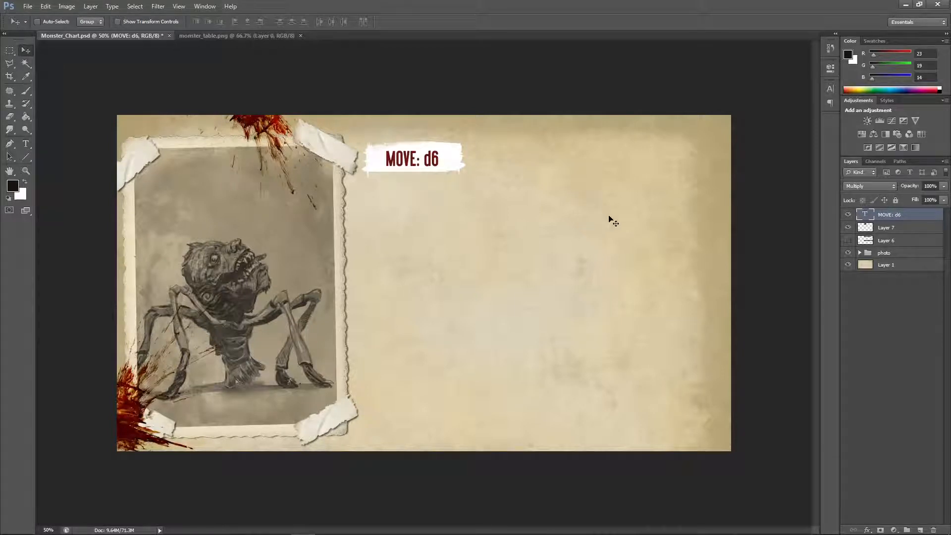
# Step: Group the "MOVE: d6" text layer with Layer 7 and name the group "traits"
pyautogui.keyDown('shift'); pyautogui.click(896, 229); pyautogui.keyUp('shift')
pyautogui.hotkey('ctrl', 'g')
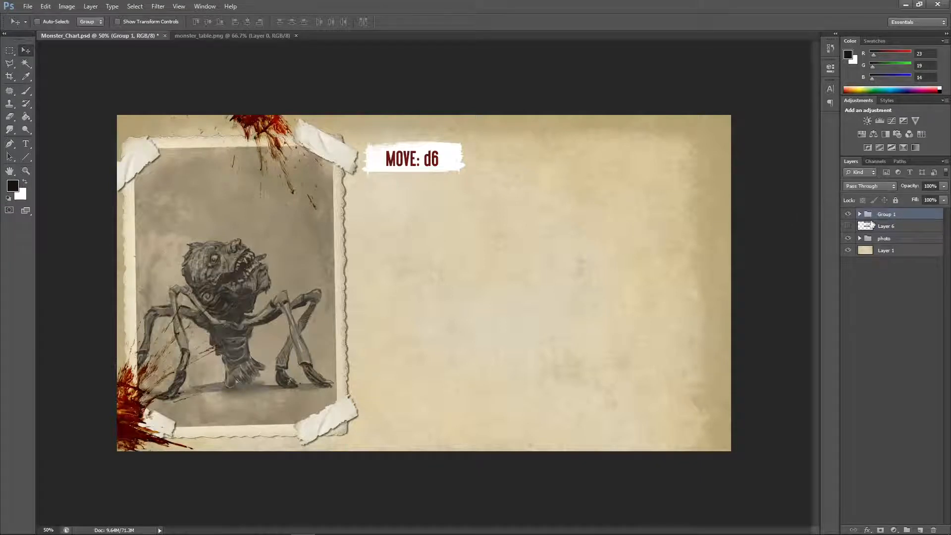
pyautogui.doubleClick(895, 214)
pyautogui.press('BackSpace')
pyautogui.press('Return')
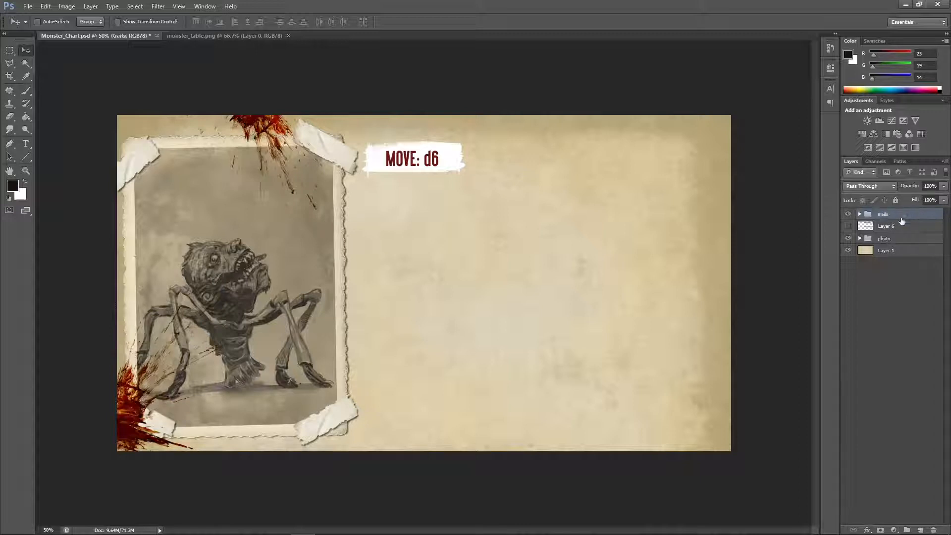
# Step: Duplicate the traits group to the right of the original and flip the copy's brush strip horizontally
pyautogui.moveTo(902, 221); pyautogui.dragTo(919, 525)
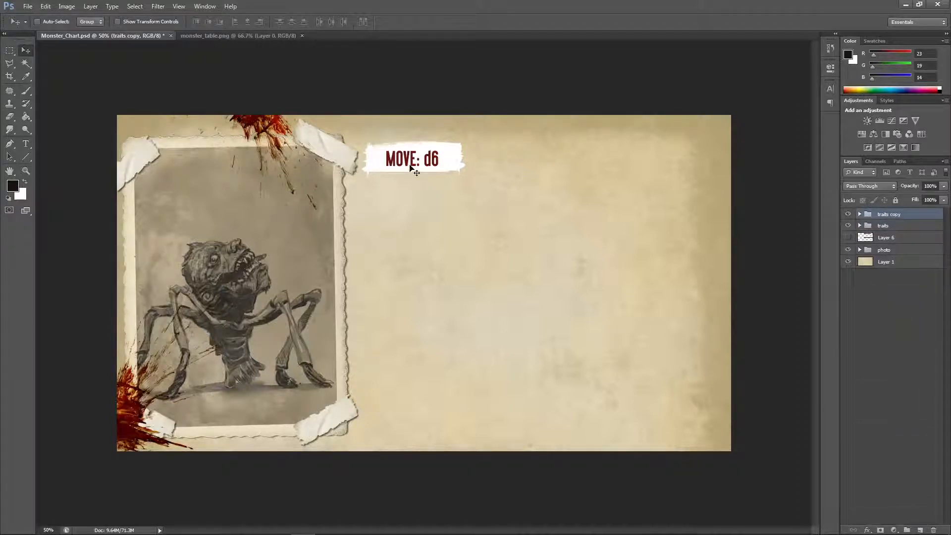
pyautogui.moveTo(415, 165); pyautogui.dragTo(520, 174)
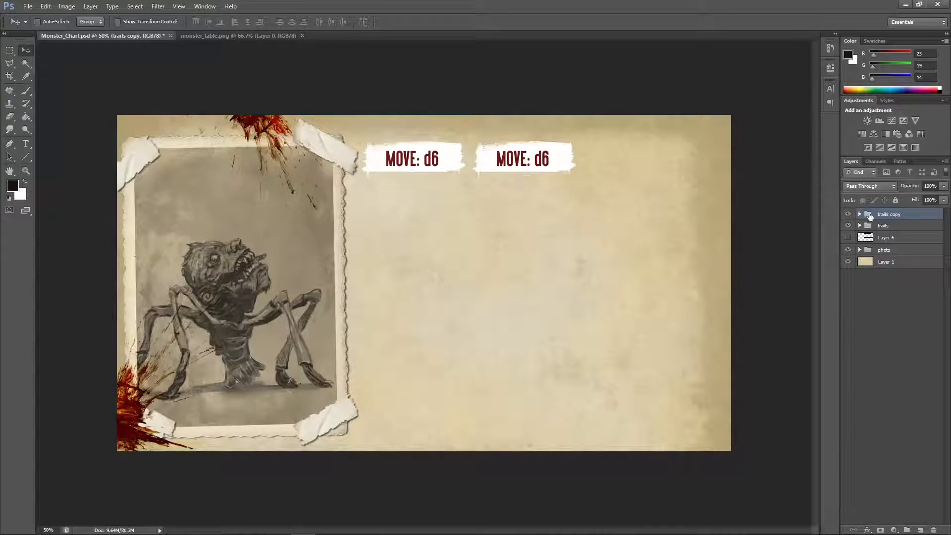
pyautogui.click(859, 214)
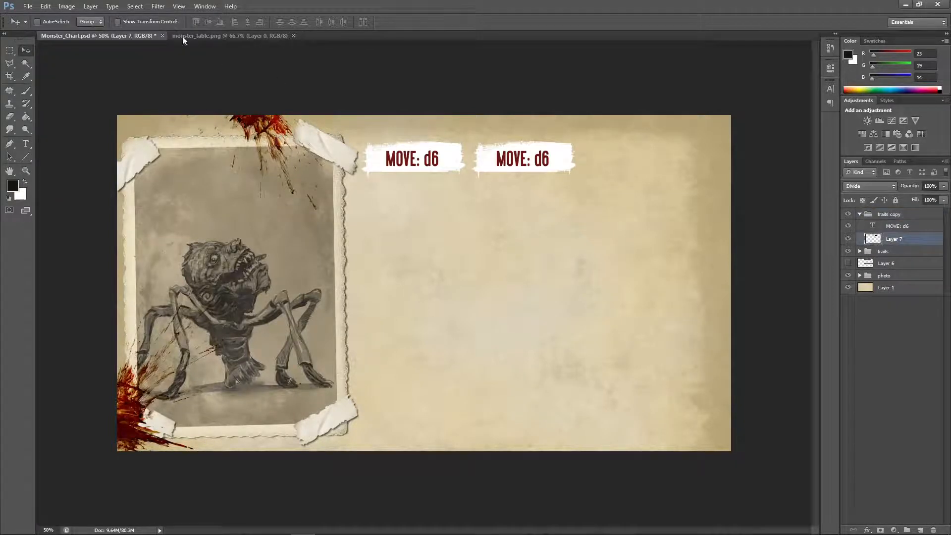
pyautogui.click(45, 7)
pyautogui.moveTo(69, 200)
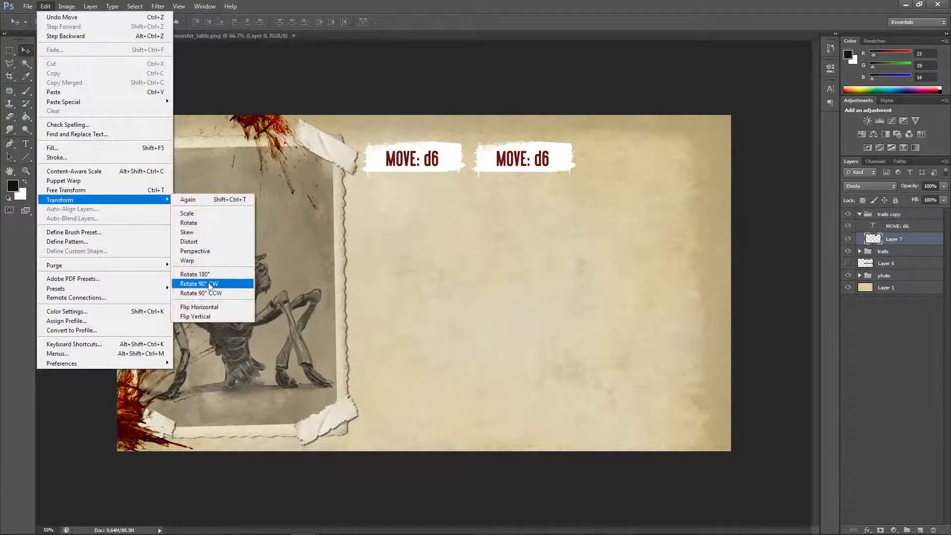
pyautogui.click(216, 308)
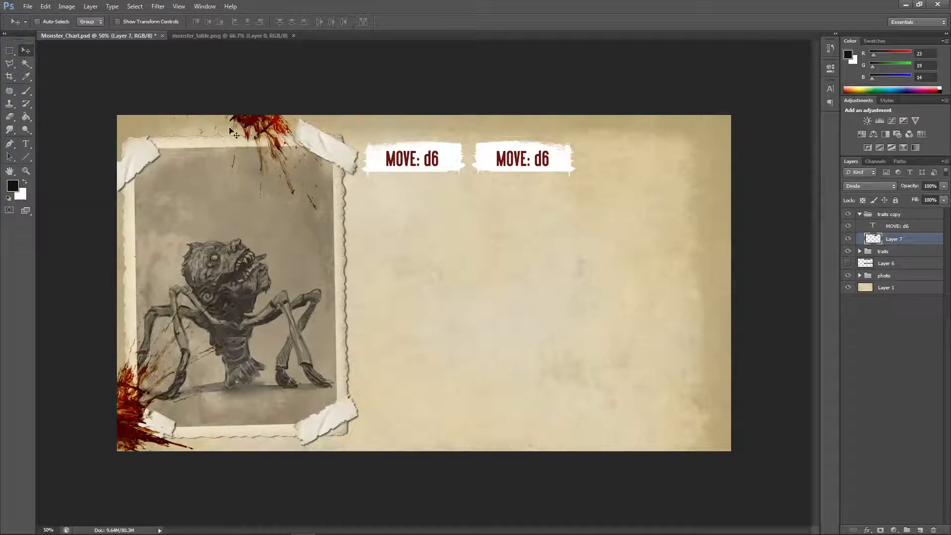
# Step: Roughen the left edge of the copied brush strip with the textured Eraser
pyautogui.click(9, 116)
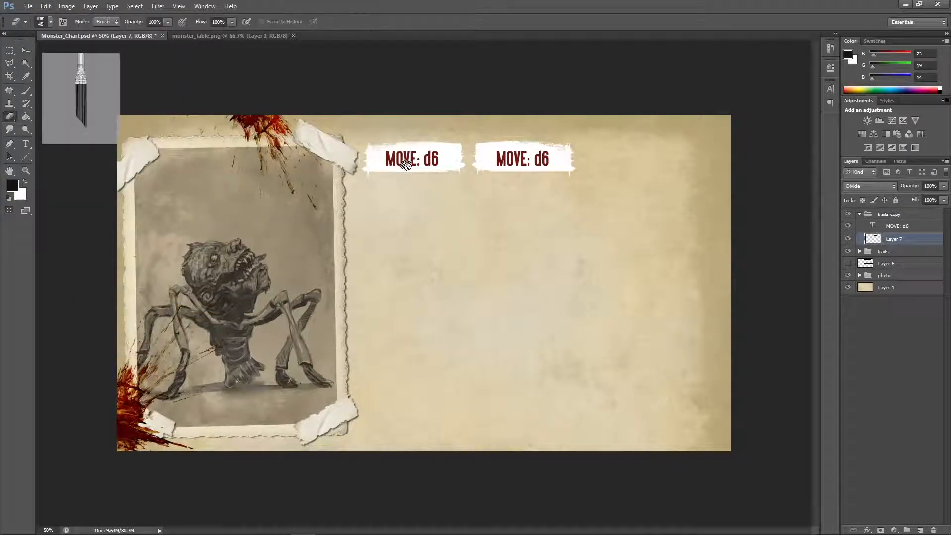
pyautogui.moveTo(466, 164); pyautogui.dragTo(475, 171)
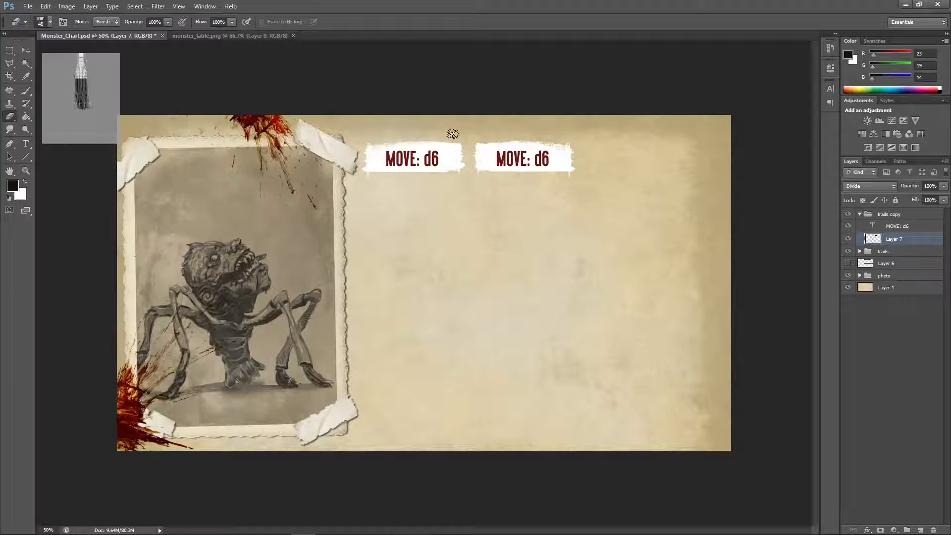
pyautogui.click(26, 50)
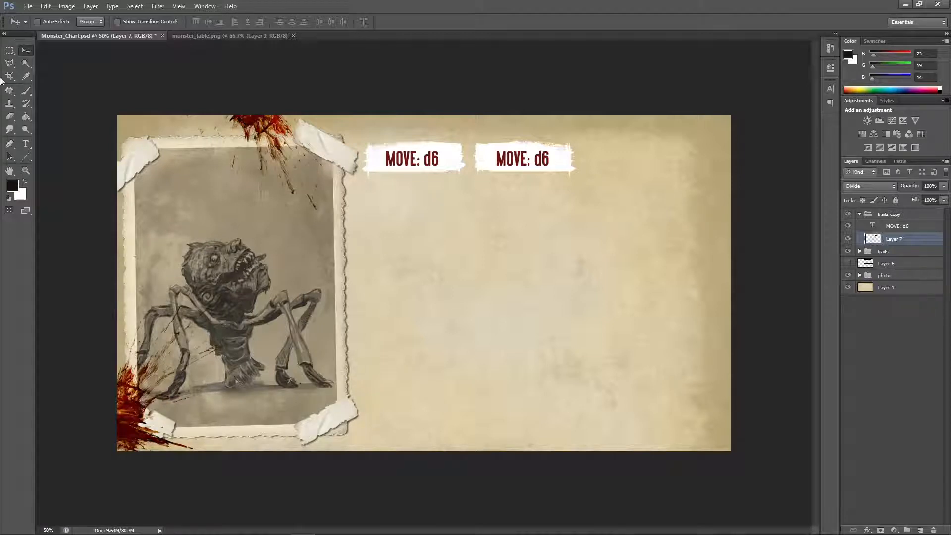
# Step: Change the text on the copied strip to "To HIT: 6+"
pyautogui.click(26, 143)
pyautogui.moveTo(526, 158); pyautogui.dragTo(498, 149)
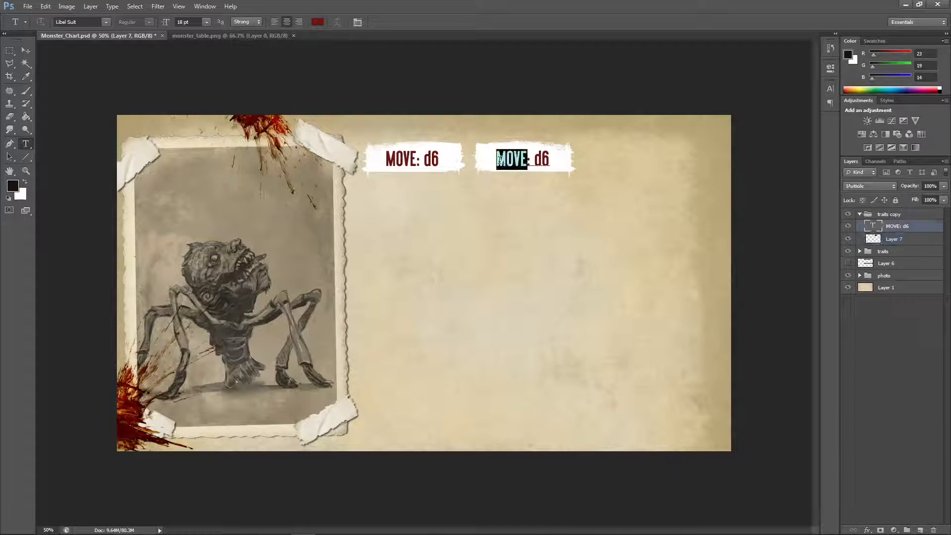
pyautogui.write('To H')
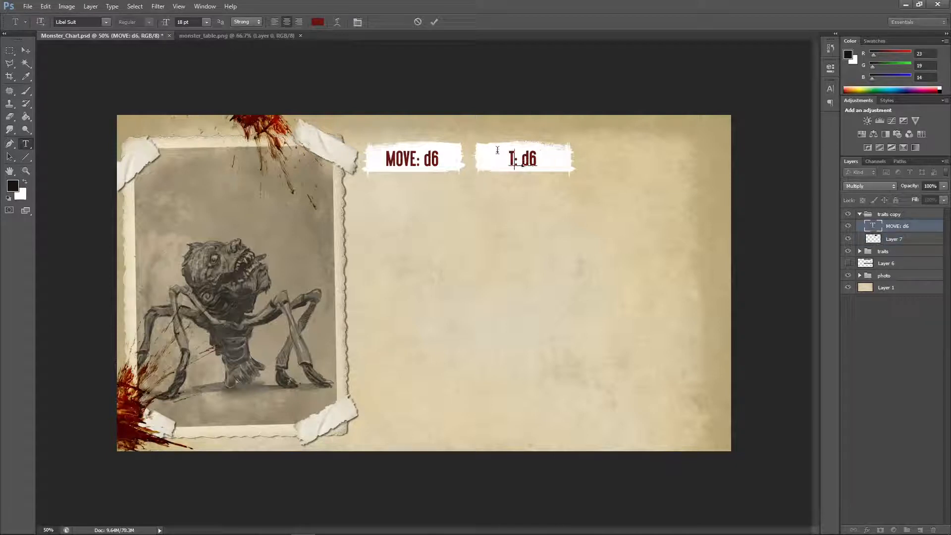
pyautogui.write('IT')
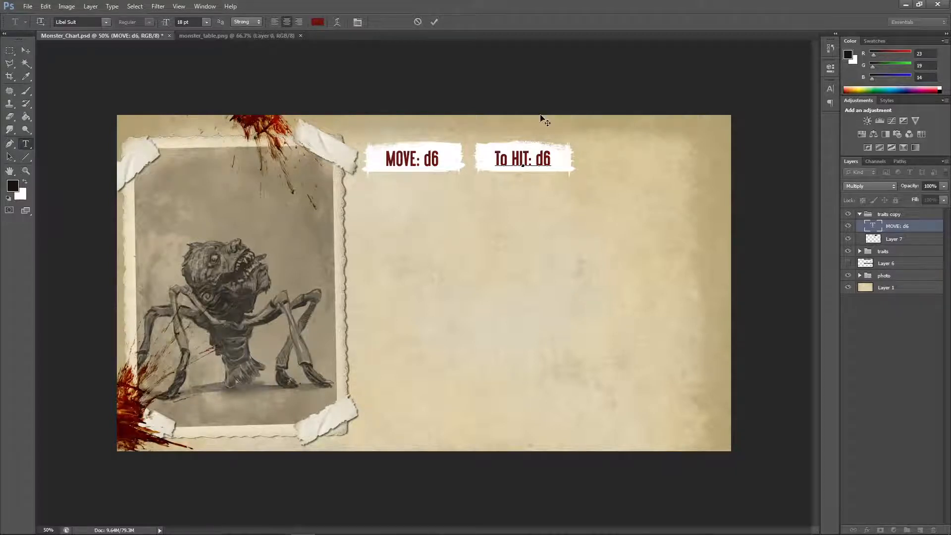
pyautogui.moveTo(551, 158); pyautogui.dragTo(539, 156)
pyautogui.write('6+')
pyautogui.click(24, 49)
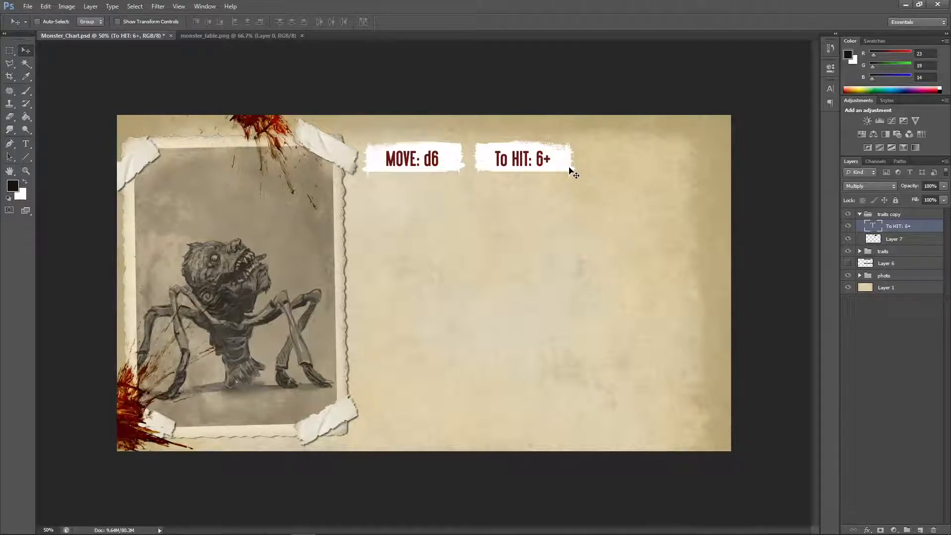
# Step: Duplicate the original traits group and place the copy to the right of the "To HIT: 6+" strip
pyautogui.click(860, 214)
pyautogui.click(913, 226)
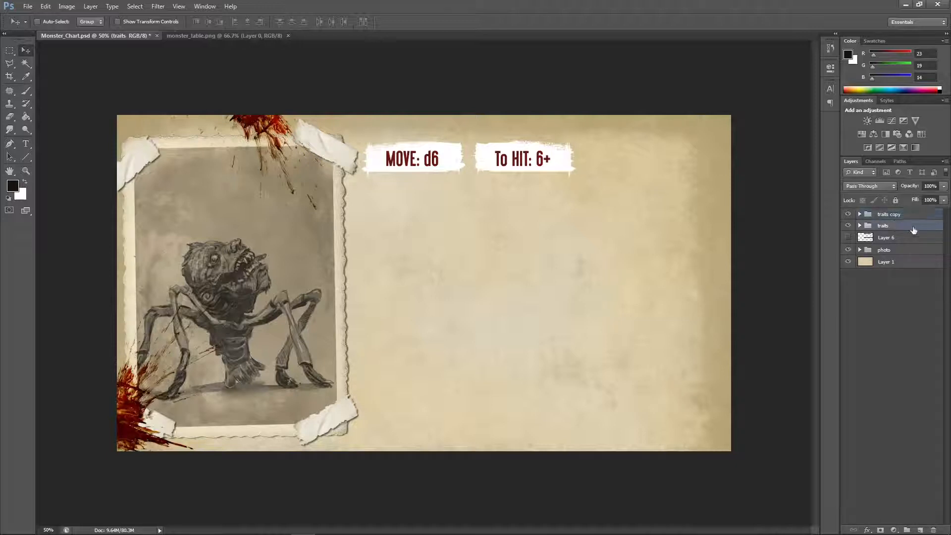
pyautogui.moveTo(907, 230); pyautogui.dragTo(921, 529)
pyautogui.moveTo(509, 164); pyautogui.dragTo(717, 171)
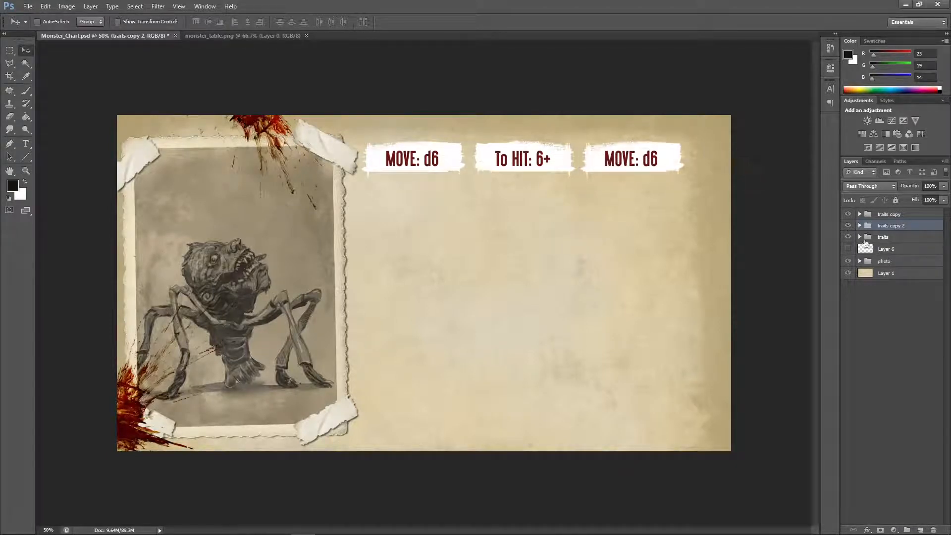
pyautogui.moveTo(888, 230); pyautogui.dragTo(890, 215)
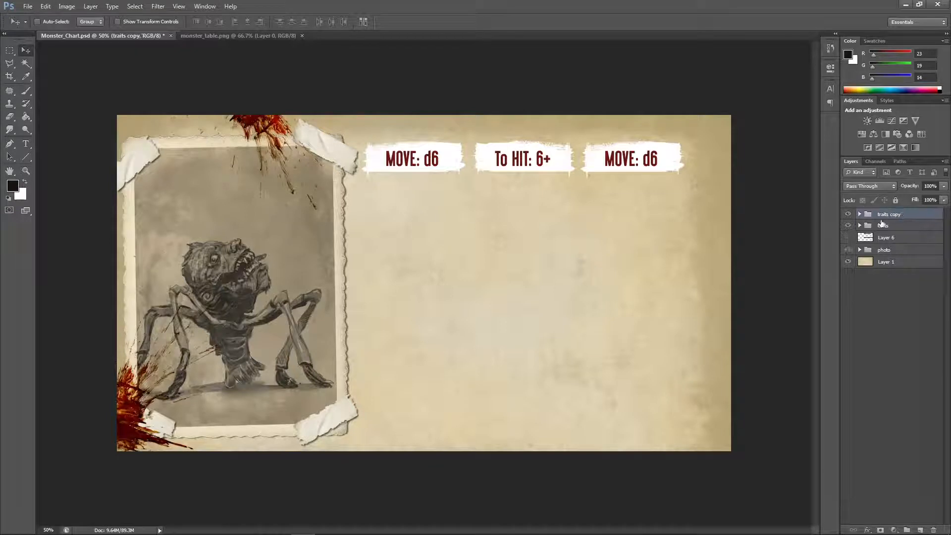
pyautogui.hotkey('ctrl', 'z')
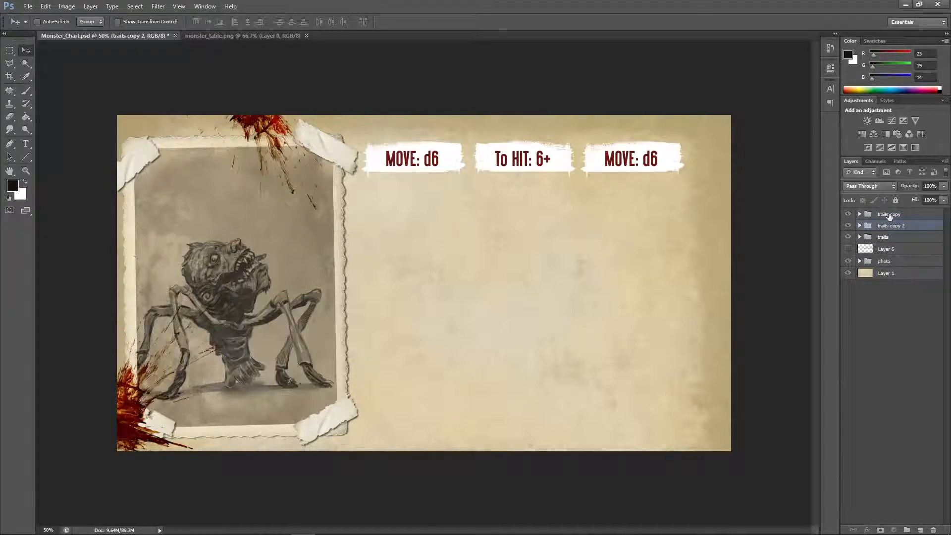
# Step: Change the text on the third trait strip to "SAVE ROLL: None"
pyautogui.click(859, 226)
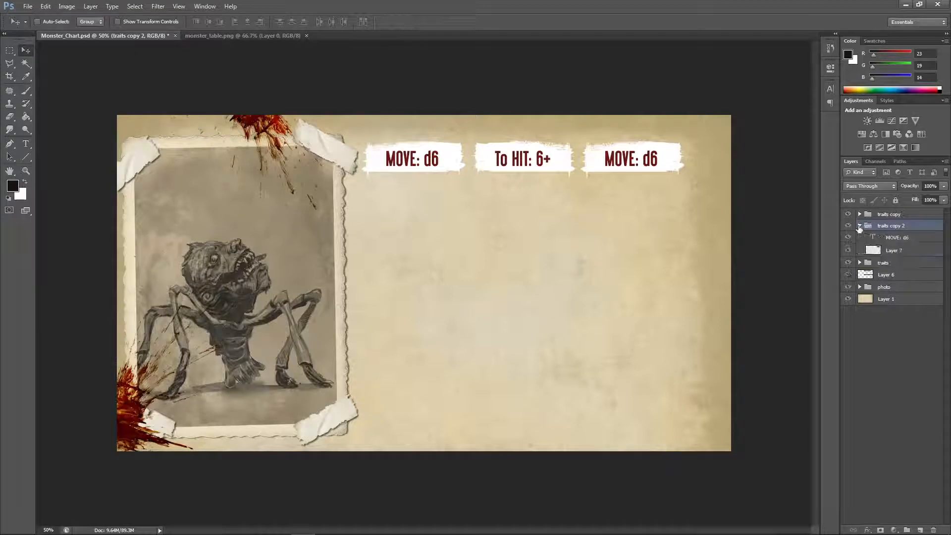
pyautogui.doubleClick(902, 238)
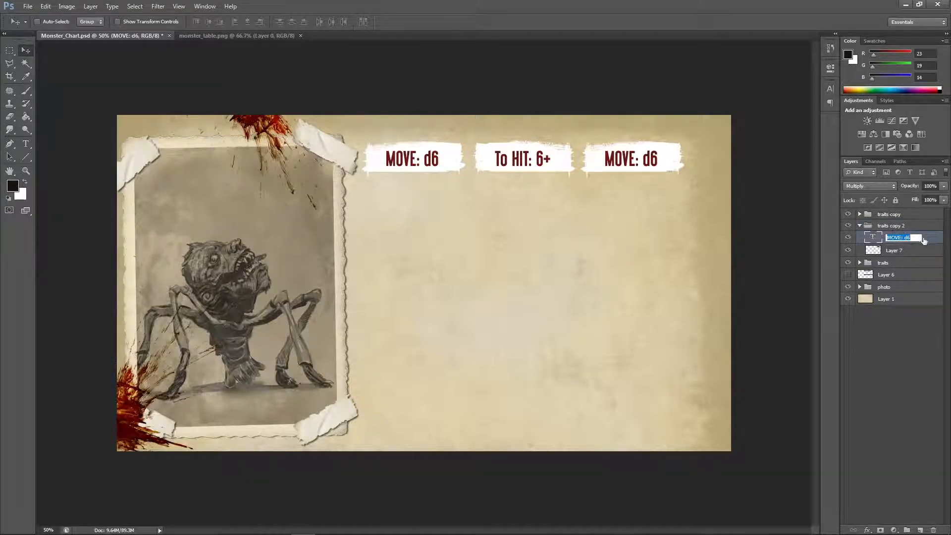
pyautogui.press('Return')
pyautogui.doubleClick(873, 238)
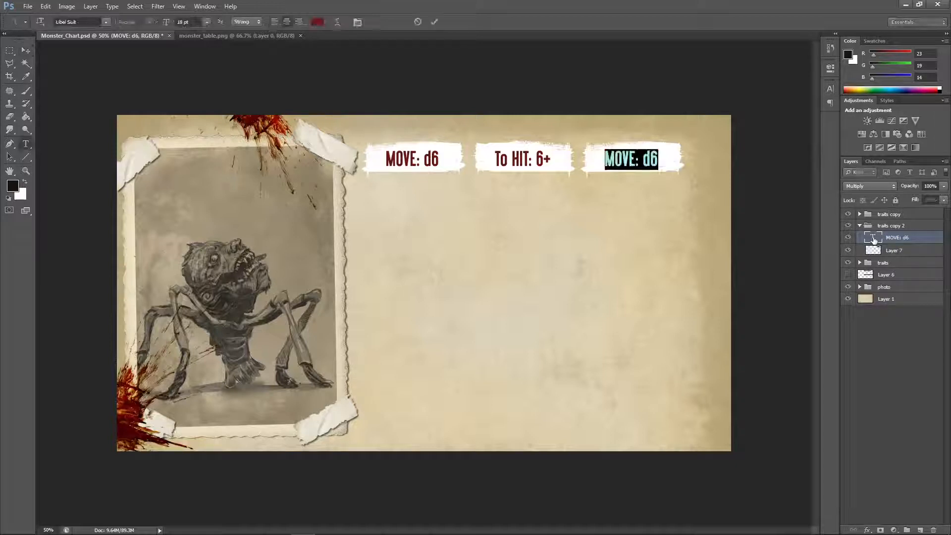
pyautogui.write('SAVE ROL')
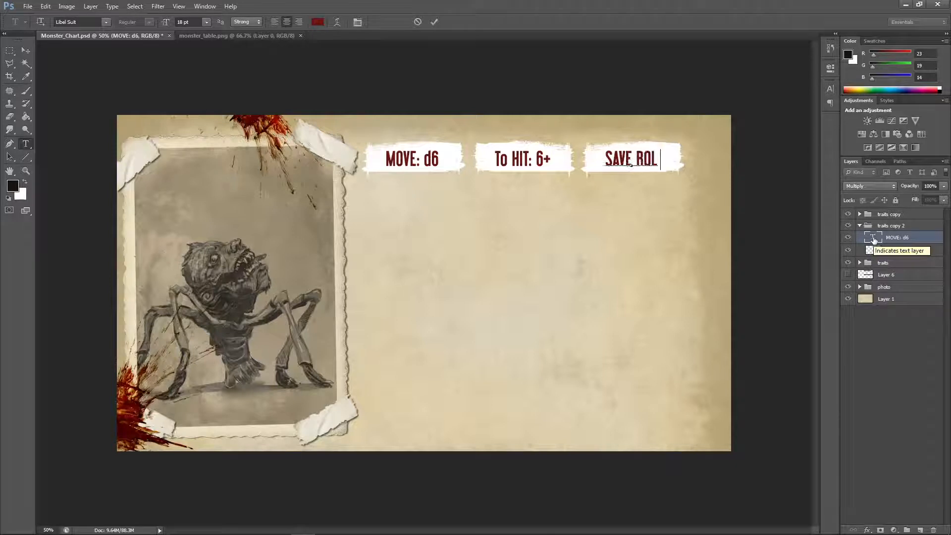
pyautogui.write('L: ')
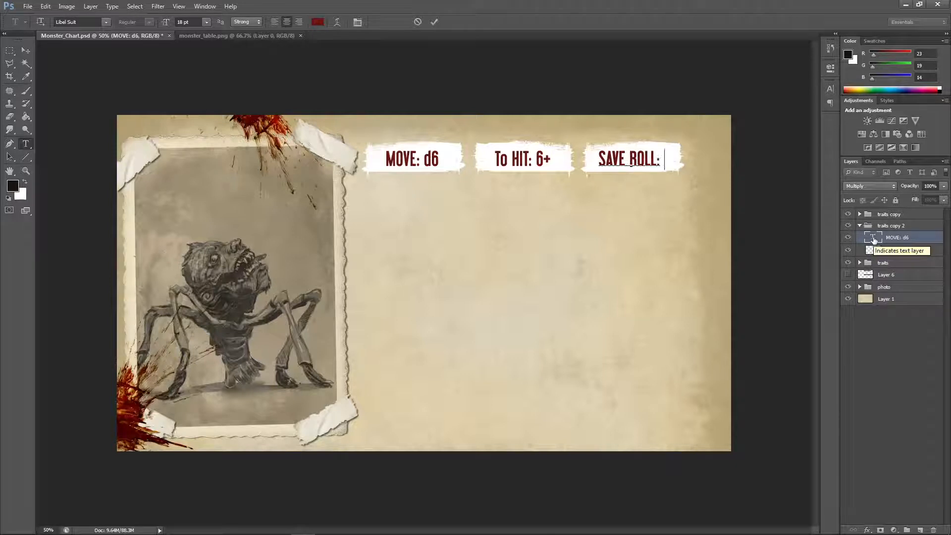
pyautogui.write('None')
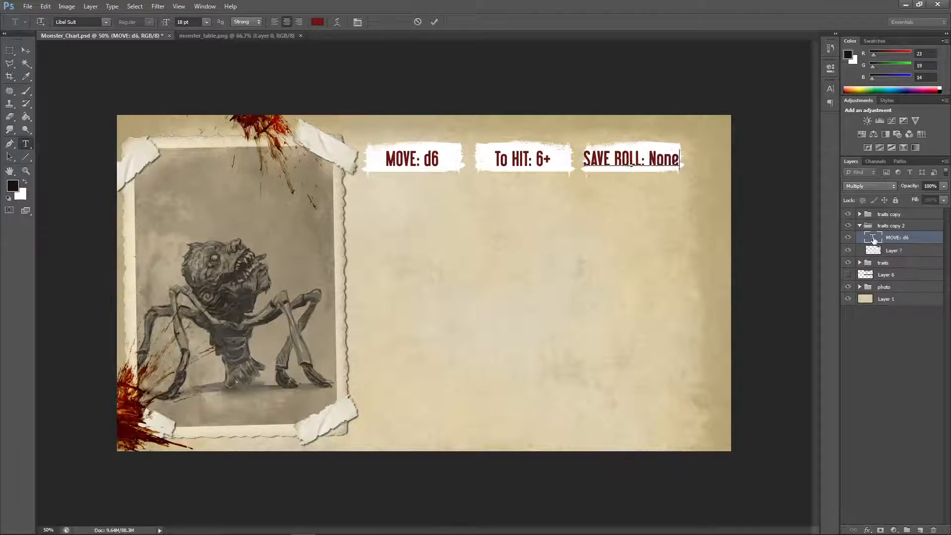
pyautogui.click(26, 50)
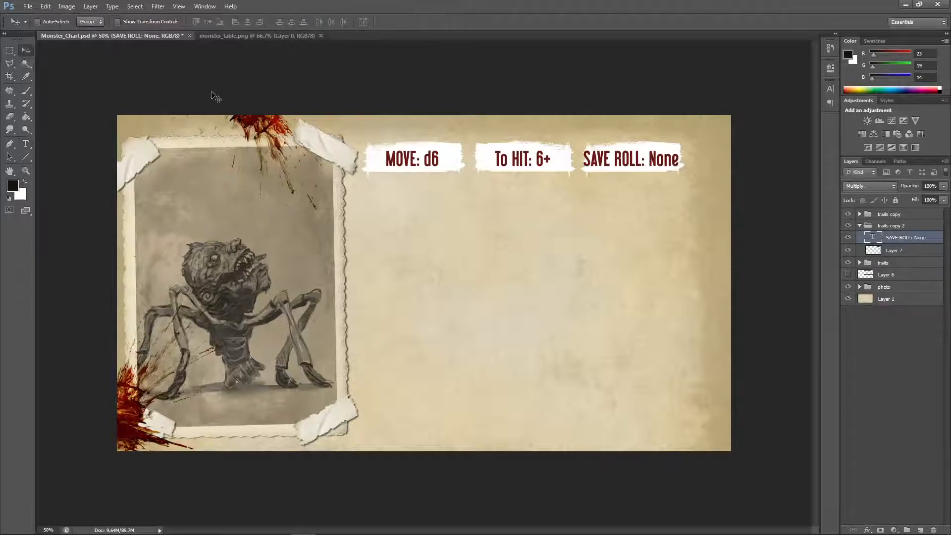
# Step: Shift the whole "SAVE ROLL: None" group slightly to the right, away from the "To HIT: 6+" strip
pyautogui.click(894, 250)
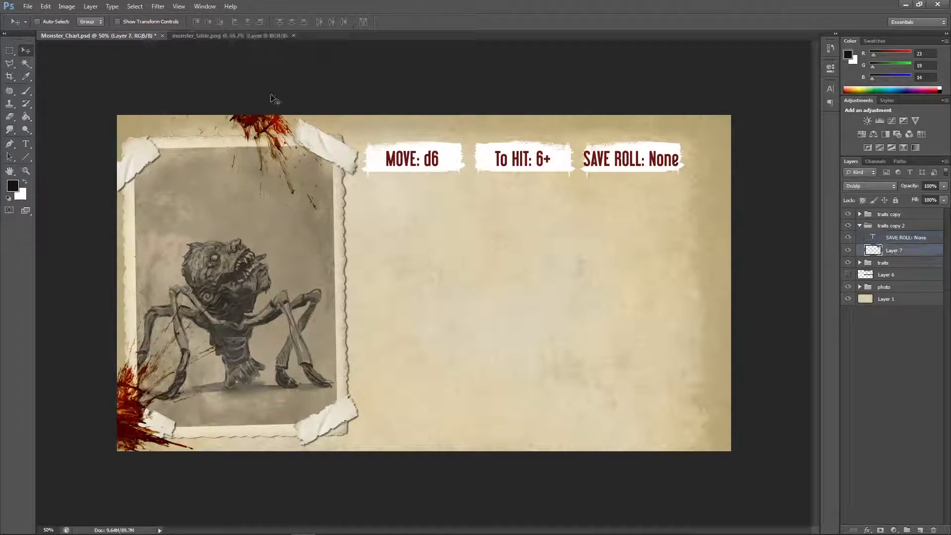
pyautogui.click(50, 7)
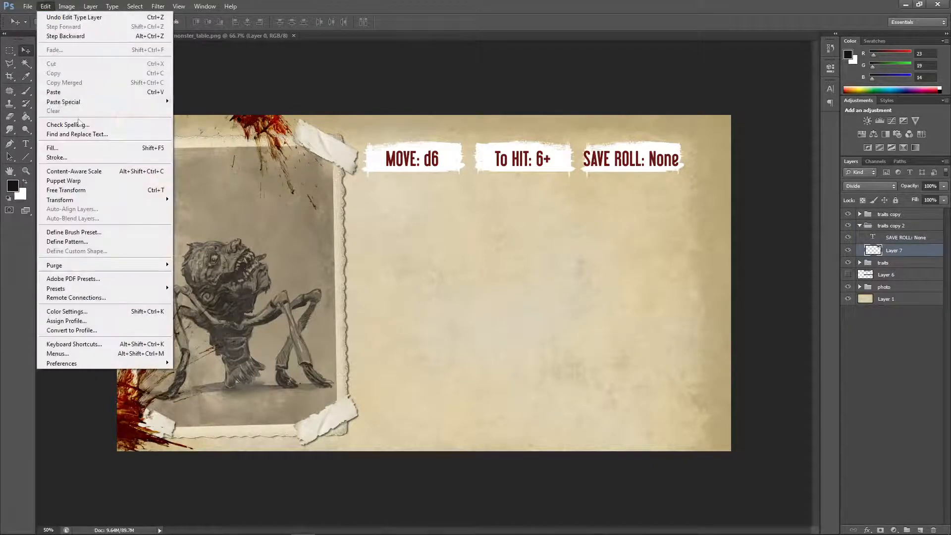
pyautogui.click(914, 239)
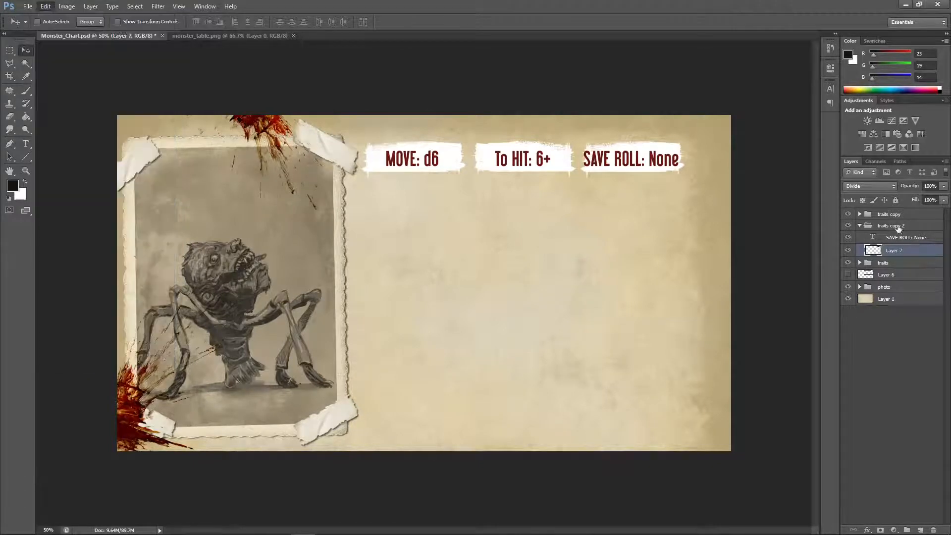
pyautogui.click(892, 226)
pyautogui.moveTo(744, 227); pyautogui.dragTo(751, 234)
# Step: Stretch the white brush strip behind "SAVE ROLL: None" to about 108% width, extending it on both sides of the text
pyautogui.click(898, 249)
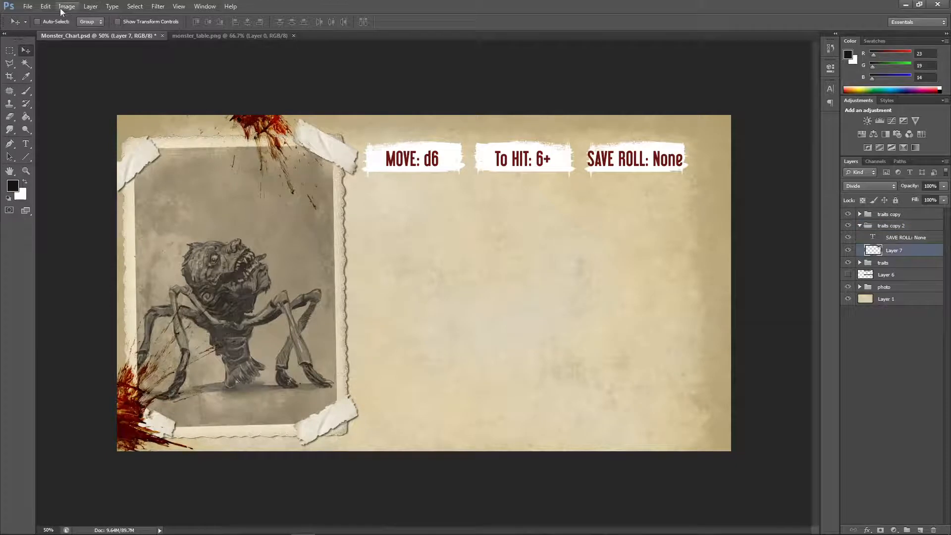
pyautogui.click(45, 7)
pyautogui.moveTo(94, 200)
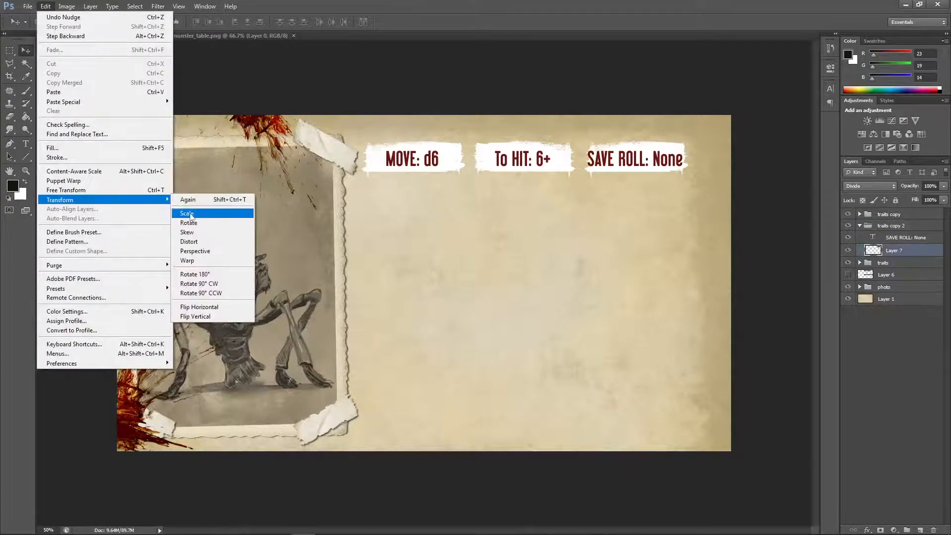
pyautogui.click(187, 213)
pyautogui.moveTo(582, 160); pyautogui.dragTo(579, 159)
pyautogui.moveTo(688, 160); pyautogui.dragTo(693, 160)
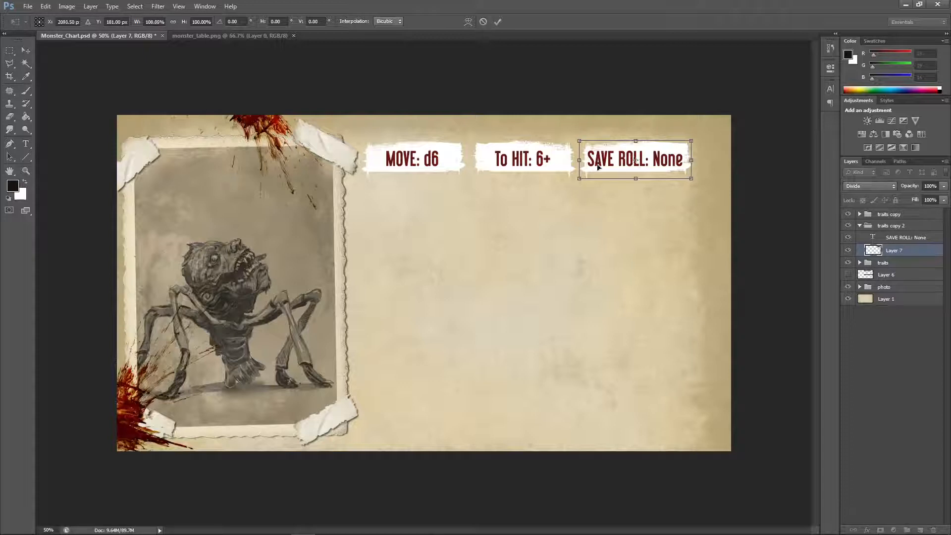
pyautogui.click(26, 50)
pyautogui.click(447, 200)
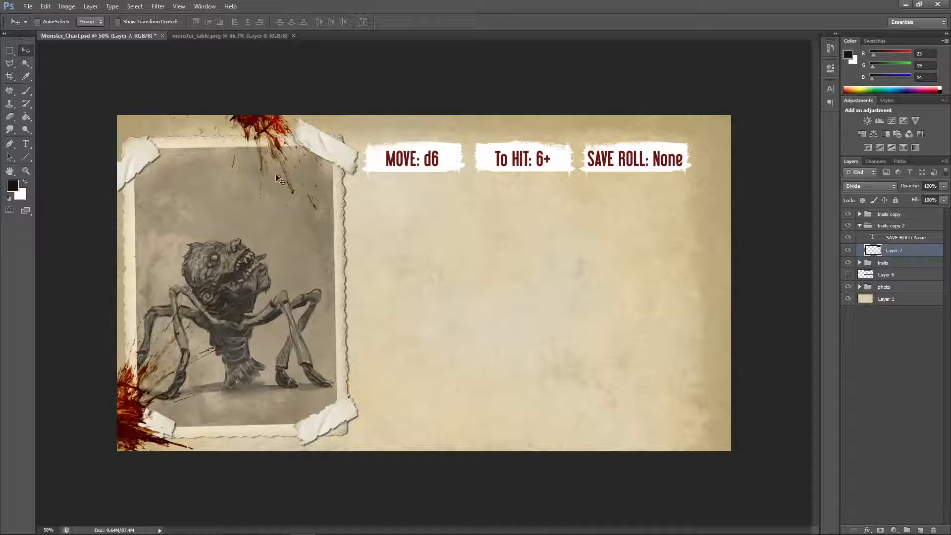
# Step: Roughen the ends of the "SAVE ROLL: None" strip with the textured Eraser and nudge its text slightly right to centre it
pyautogui.click(10, 117)
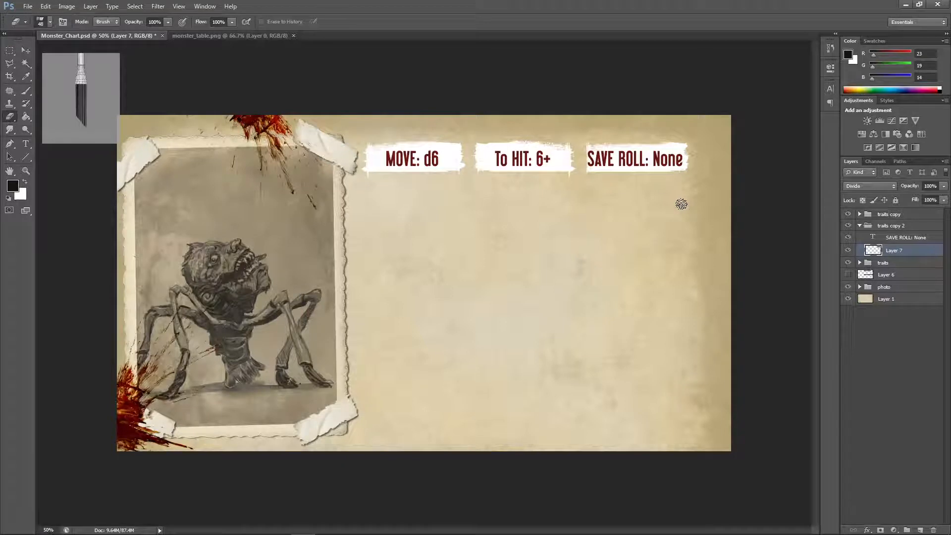
pyautogui.click(905, 238)
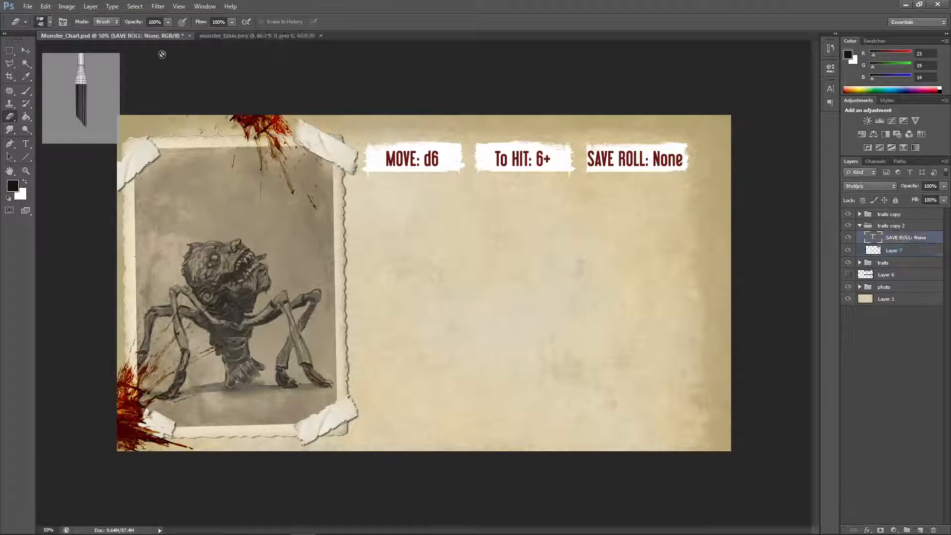
pyautogui.click(26, 50)
pyautogui.press('Right')
pyautogui.press('Right')
pyautogui.press('Right')
pyautogui.press('Right')
pyautogui.press('Right')
pyautogui.press('Right')
pyautogui.press('Right')
pyautogui.press('Right')
pyautogui.press('Left')
pyautogui.press('Left')
pyautogui.press('Left')
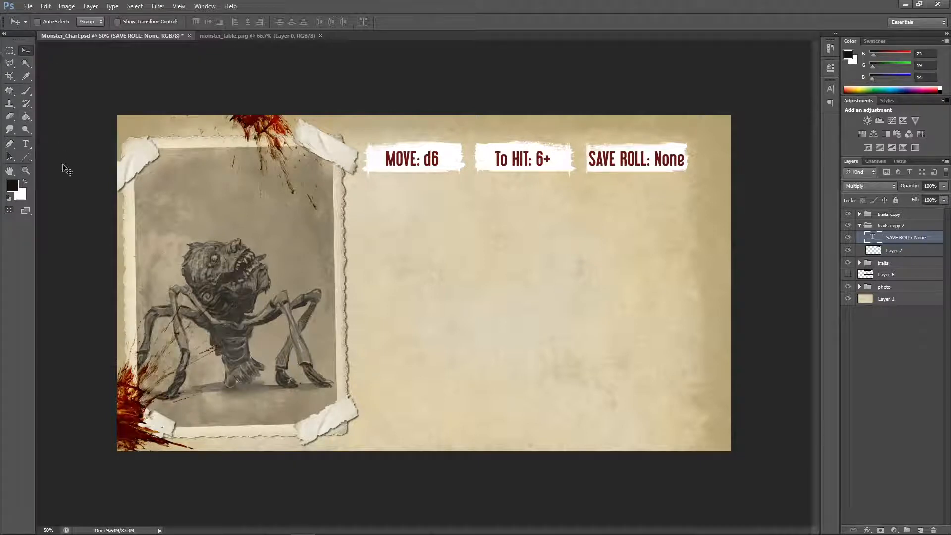
# Step: Add a new text layer with a long dark red row of hyphens below the trait strips, at 18 pt
pyautogui.click(26, 145)
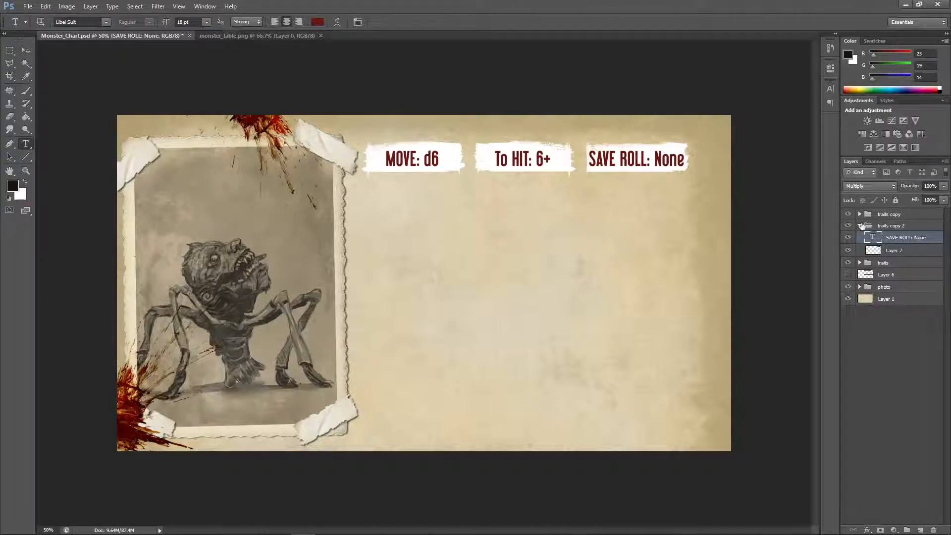
pyautogui.click(861, 226)
pyautogui.click(911, 218)
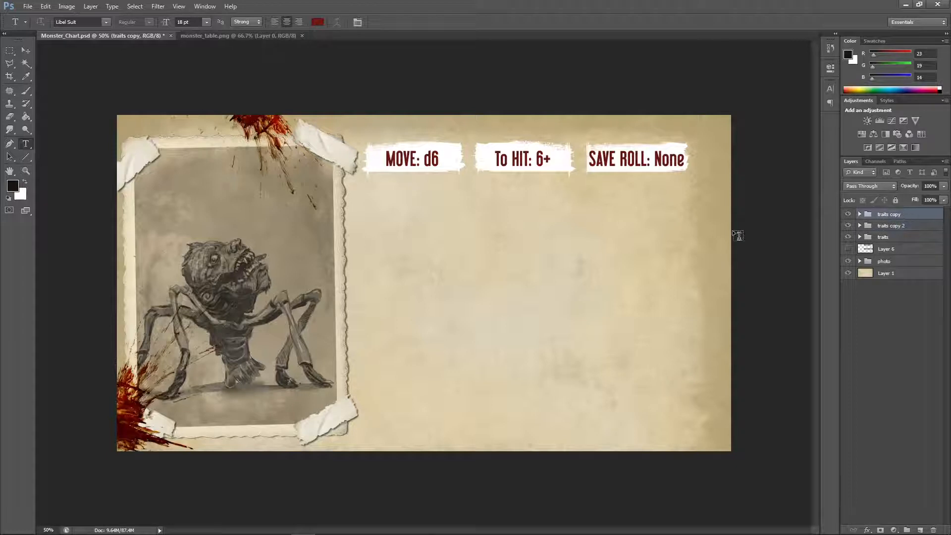
pyautogui.click(357, 192)
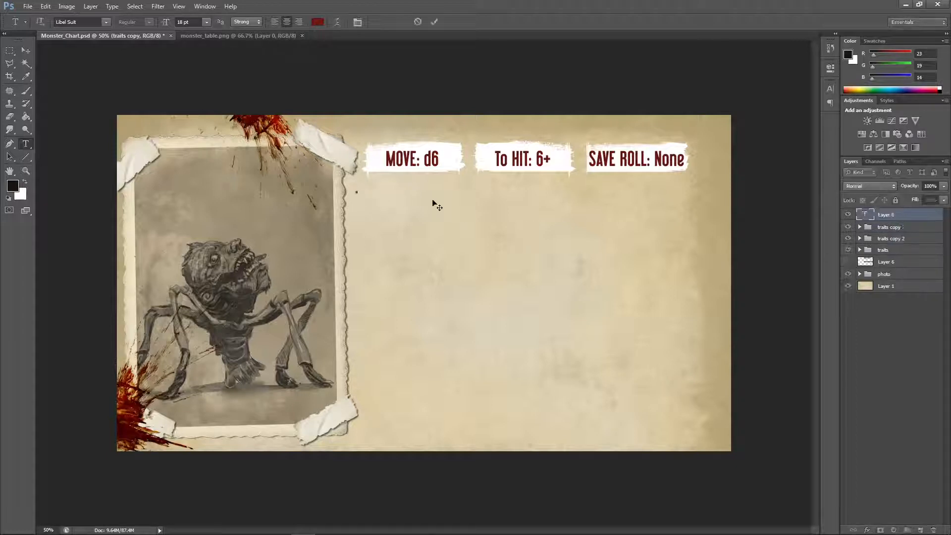
pyautogui.write('----------')
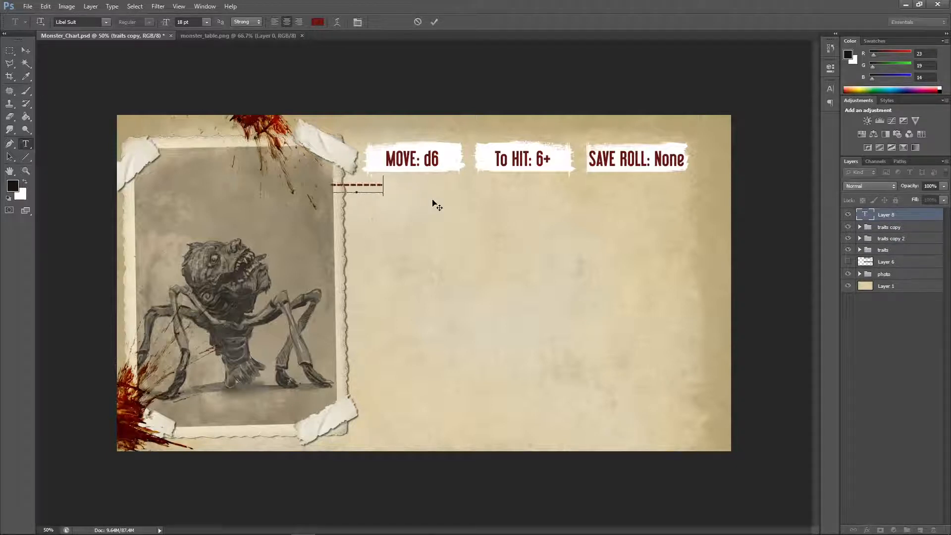
pyautogui.write('-------------------------------------')
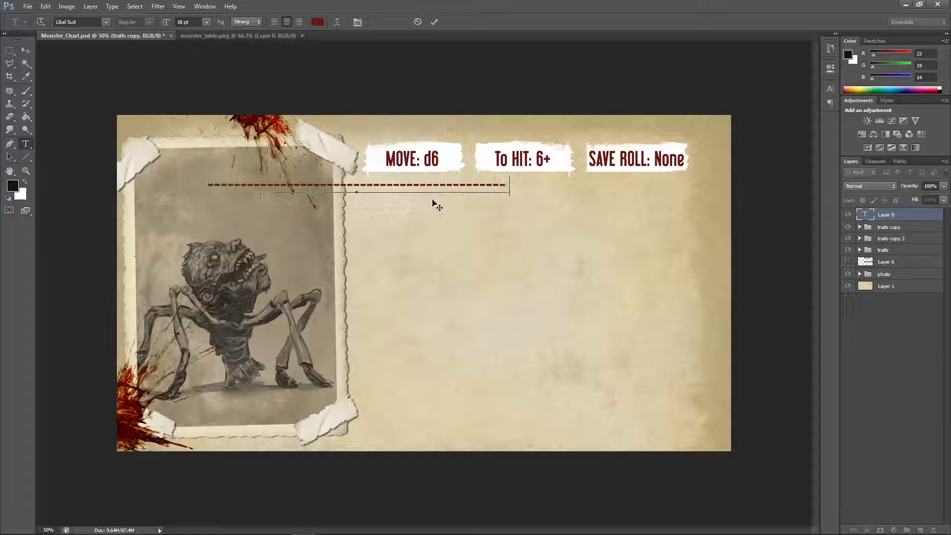
pyautogui.click(26, 50)
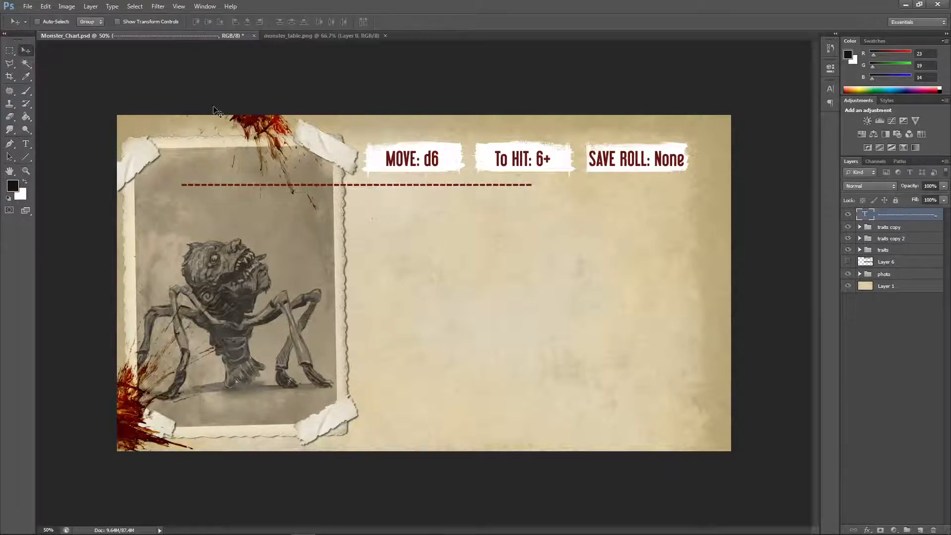
# Step: Move the dashed line directly beneath the three trait strips, starting at the photo's edge, and fine-tune its position
pyautogui.moveTo(373, 187); pyautogui.dragTo(539, 183)
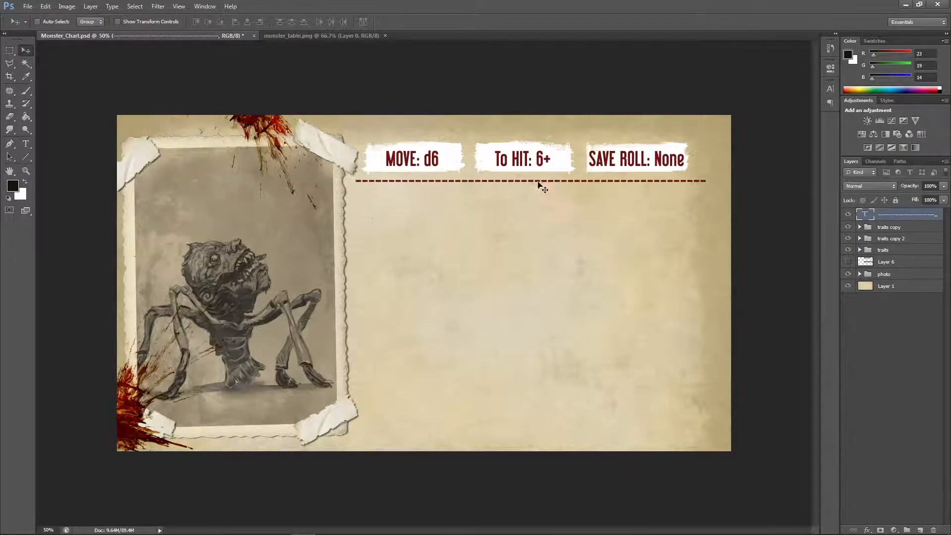
pyautogui.press('Up')
pyautogui.press('Up')
pyautogui.press('Up')
pyautogui.press('Up')
pyautogui.press('Up')
pyautogui.press('Up')
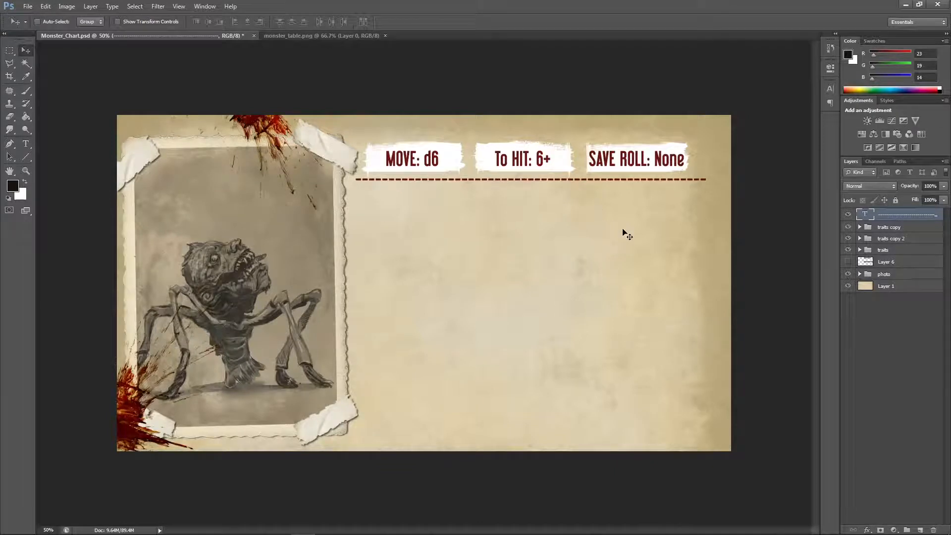
pyautogui.press('Up')
pyautogui.press('Up')
pyautogui.press('Up')
pyautogui.press('Up')
pyautogui.press('Up')
pyautogui.press('Up')
pyautogui.press('Up')
pyautogui.press('Up')
pyautogui.press('Up')
pyautogui.press('Up')
pyautogui.press('Up')
pyautogui.press('Up')
pyautogui.press('Up')
pyautogui.press('Up')
pyautogui.press('Up')
pyautogui.press('Up')
pyautogui.press('Up')
pyautogui.press('Up')
pyautogui.press('Up')
pyautogui.press('Up')
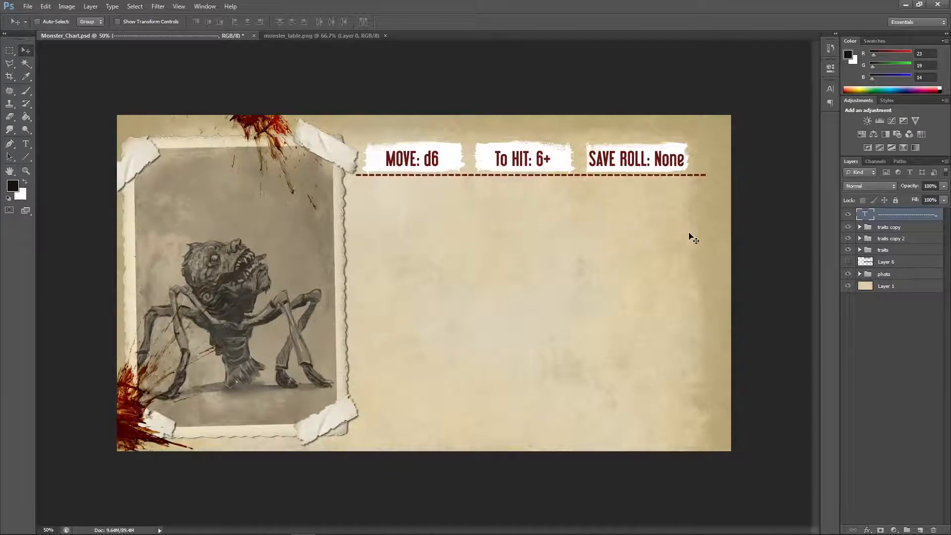
pyautogui.press('Right')
pyautogui.press('Right')
pyautogui.press('Right')
pyautogui.press('Right')
pyautogui.press('Right')
pyautogui.press('Right')
# Step: Set the dashed line layer's blend mode to Multiply and rasterize its type
pyautogui.click(885, 183)
pyautogui.click(885, 221)
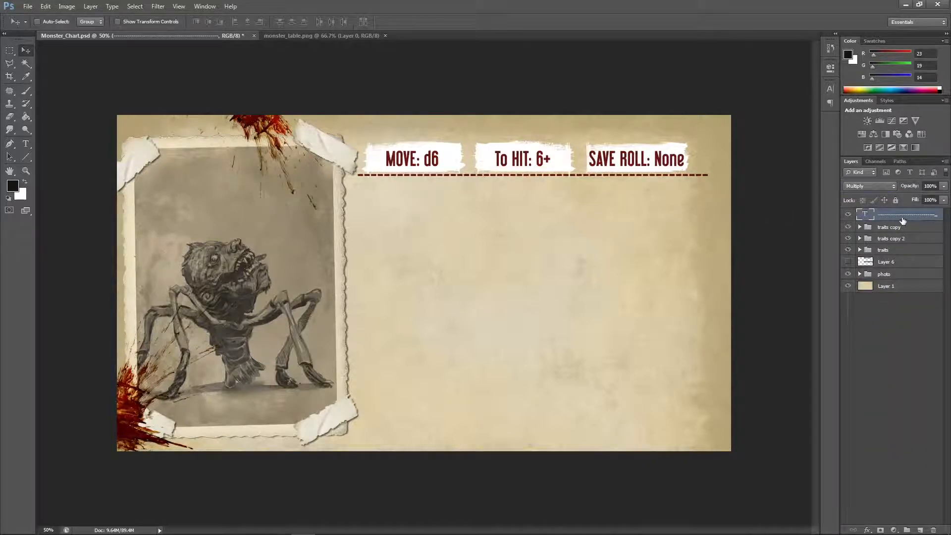
pyautogui.rightClick(906, 218)
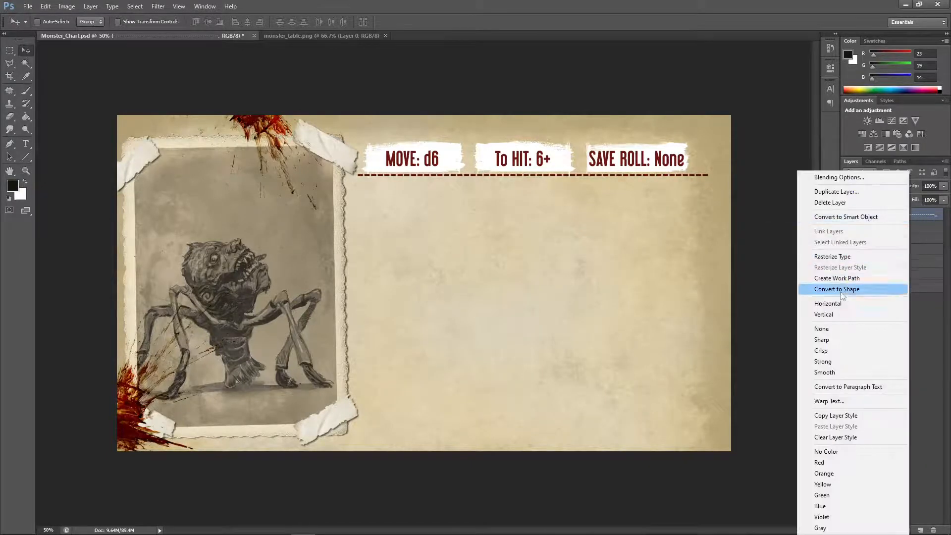
pyautogui.click(832, 256)
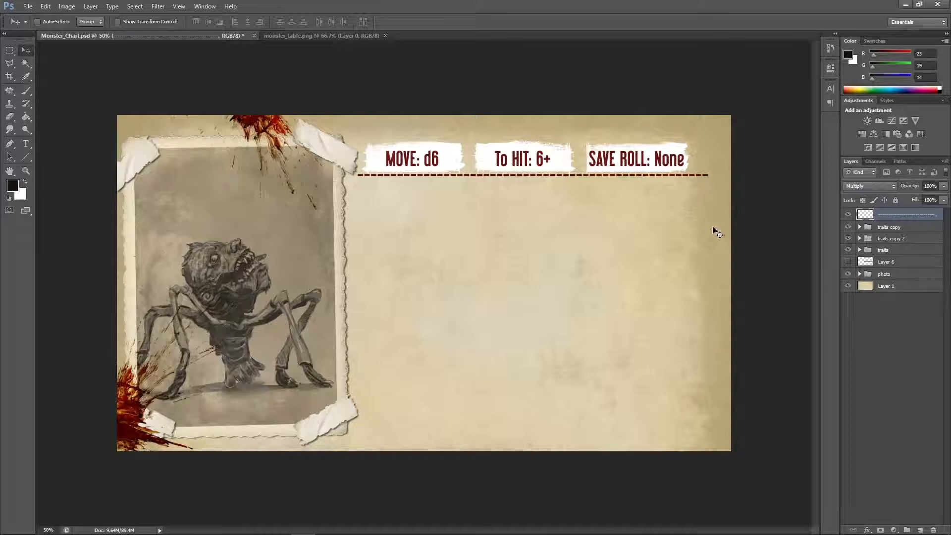
# Step: Undo the stray brush stroke and roughen the dashed line with the textured Eraser
pyautogui.click(26, 93)
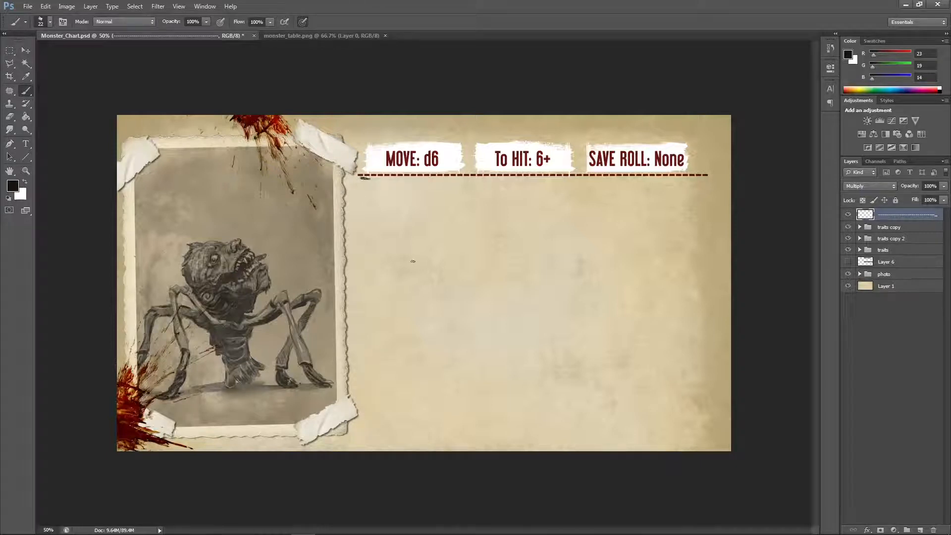
pyautogui.hotkey('ctrl', 'z')
pyautogui.press('e')
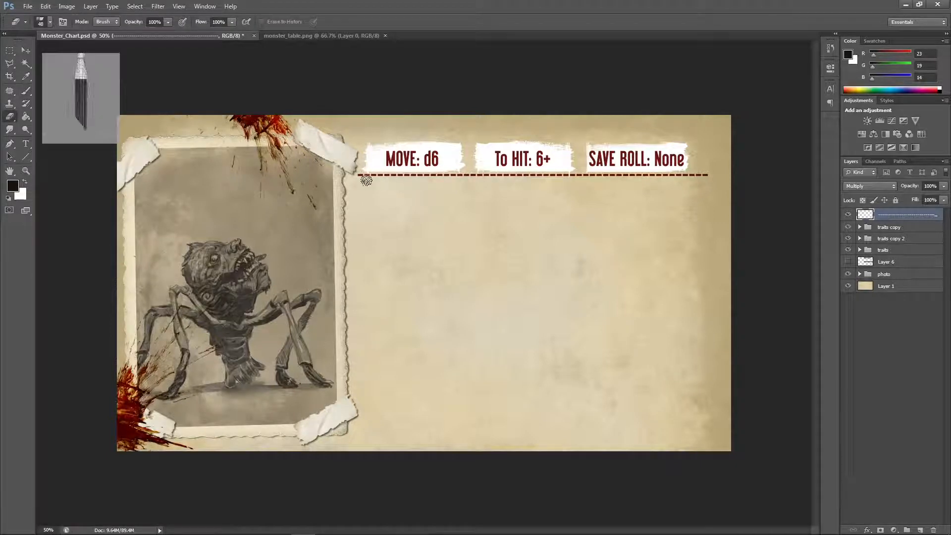
pyautogui.moveTo(366, 181)
pyautogui.mouseDown()
pyautogui.moveTo(536, 189)
pyautogui.moveTo(516, 182)
pyautogui.moveTo(710, 180)
pyautogui.moveTo(436, 148)
pyautogui.mouseUp()
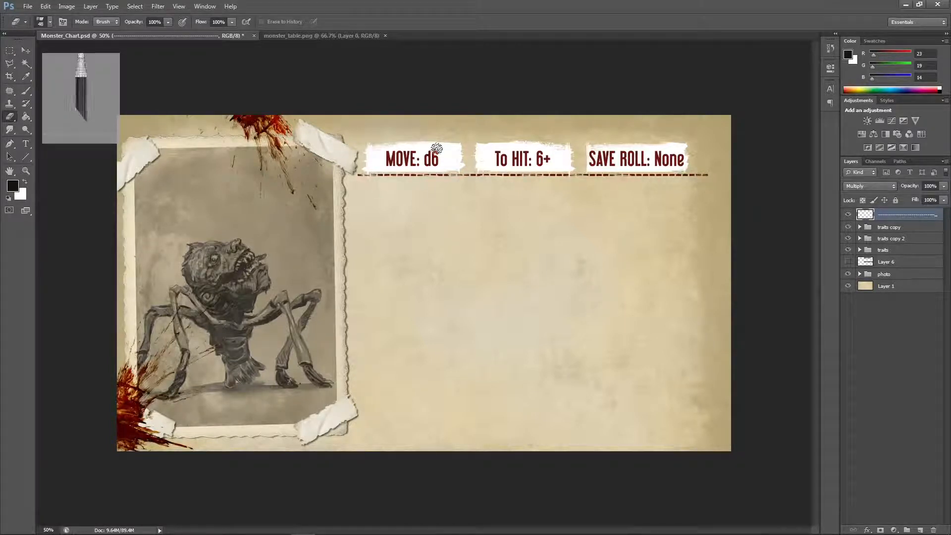
pyautogui.moveTo(378, 170); pyautogui.dragTo(352, 174)
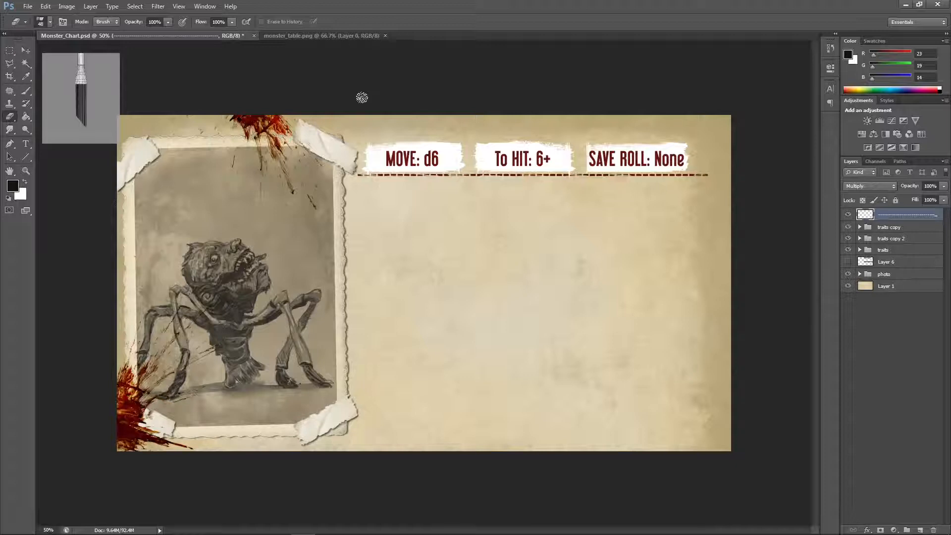
# Step: Duplicate the dashed line layer, offset the copy to fill the gaps between dashes, and merge the two layers
pyautogui.moveTo(878, 215); pyautogui.dragTo(920, 530)
pyautogui.click(28, 52)
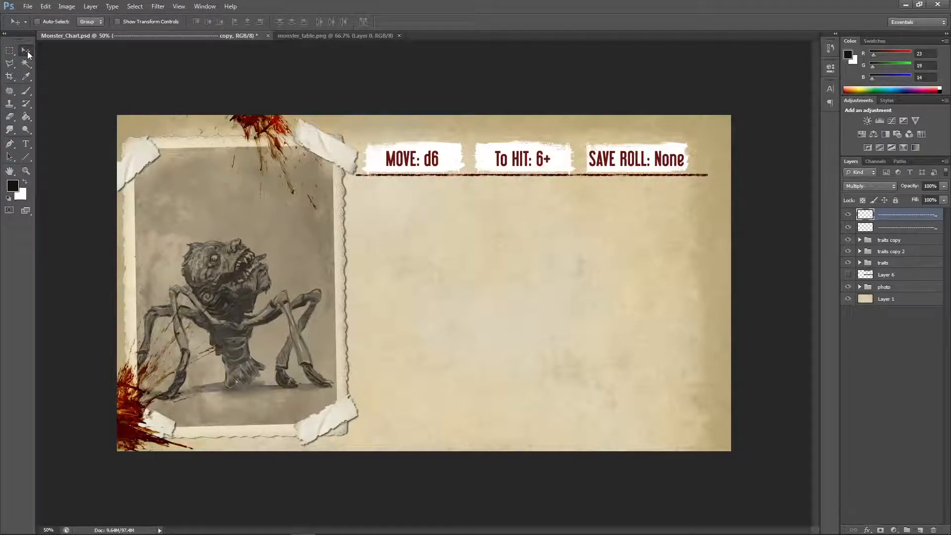
pyautogui.hotkey('ctrl', 'e')
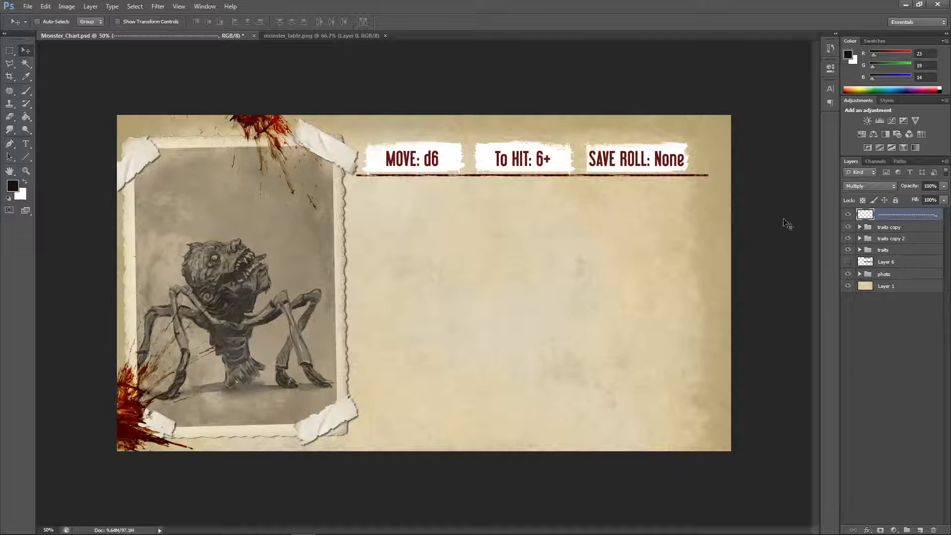
# Step: Duplicate the divider line layer twice and place the two copies below the original as further table rules
pyautogui.moveTo(895, 216); pyautogui.dragTo(920, 529)
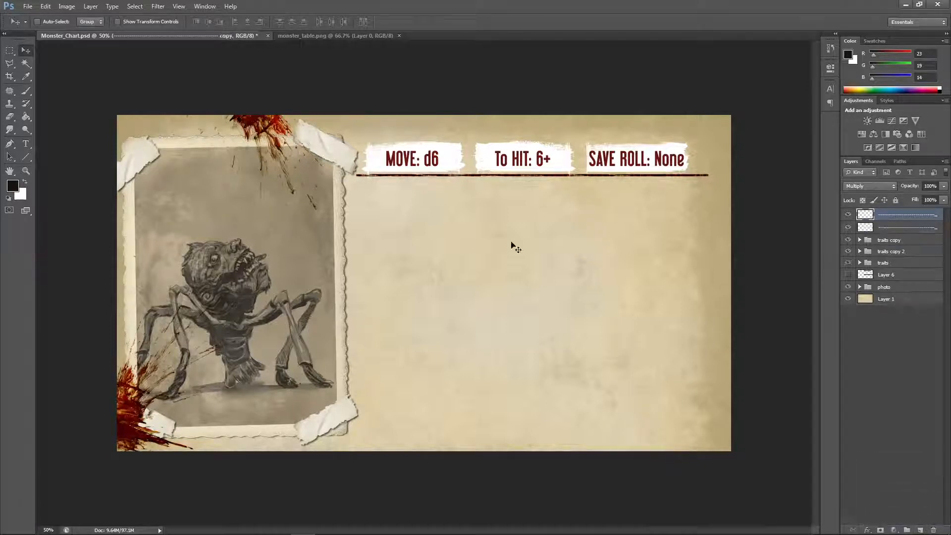
pyautogui.moveTo(476, 178); pyautogui.dragTo(470, 200)
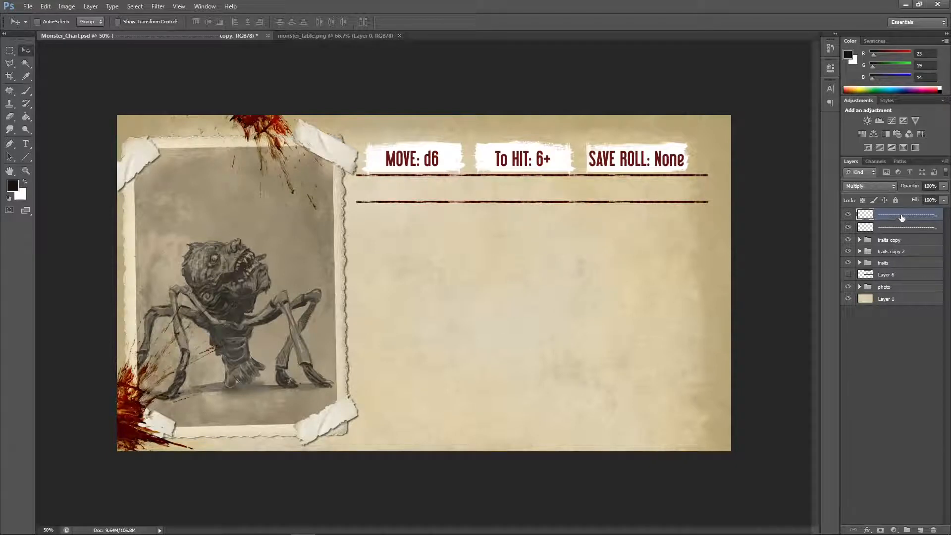
pyautogui.moveTo(901, 218); pyautogui.dragTo(898, 515)
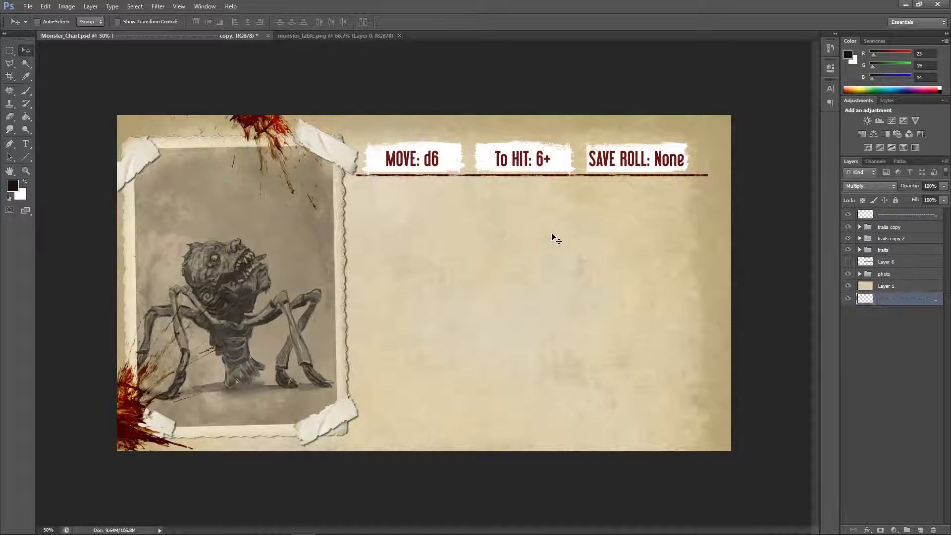
pyautogui.hotkey('ctrl', 'z')
pyautogui.moveTo(902, 222); pyautogui.dragTo(920, 530)
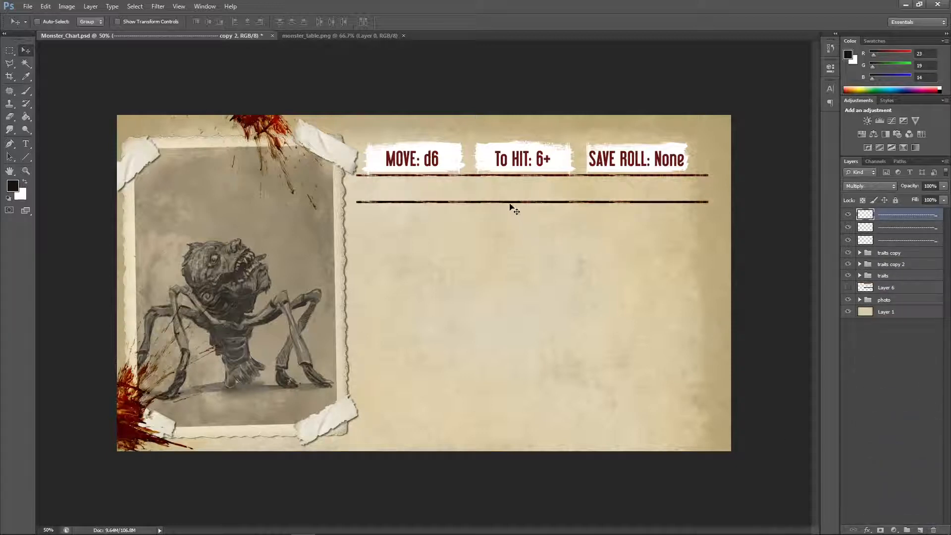
pyautogui.moveTo(509, 204); pyautogui.dragTo(507, 240)
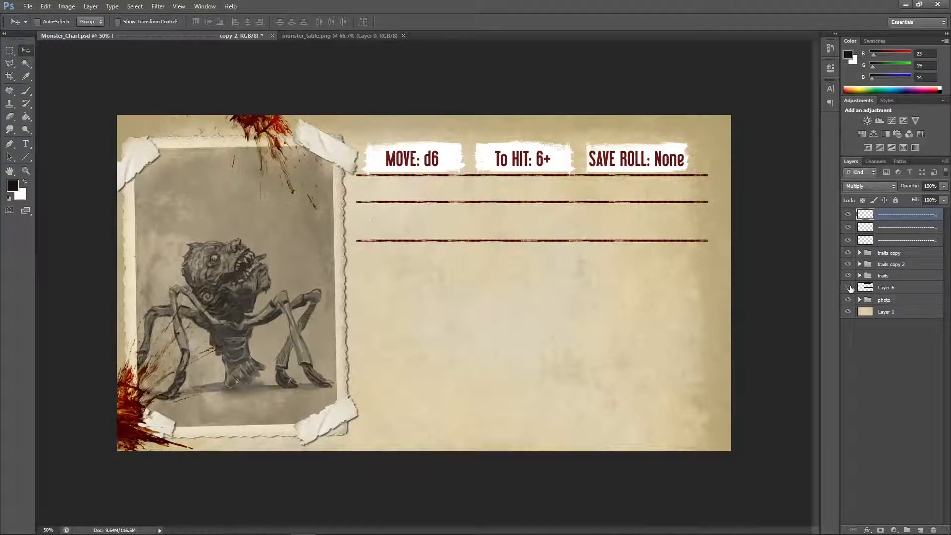
# Step: Align the lowest line copy with the second horizontal rule of the Layer 6 reference sketch, leaving the sketch hidden
pyautogui.click(848, 288)
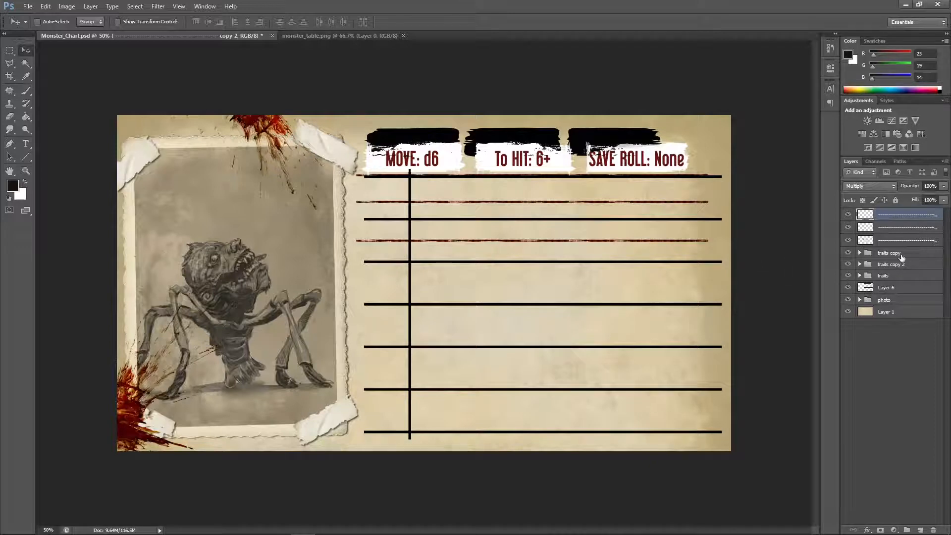
pyautogui.moveTo(533, 243); pyautogui.dragTo(532, 221)
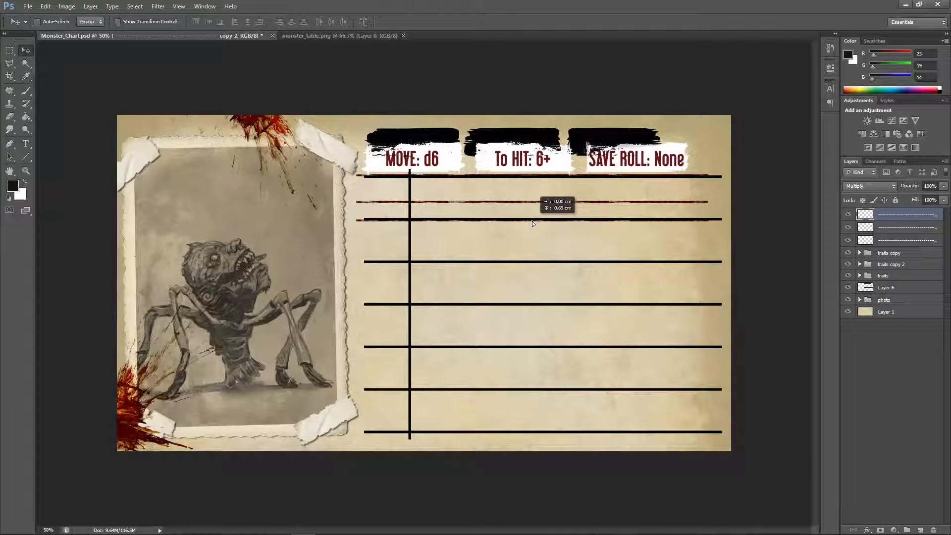
pyautogui.moveTo(532, 221); pyautogui.dragTo(532, 220)
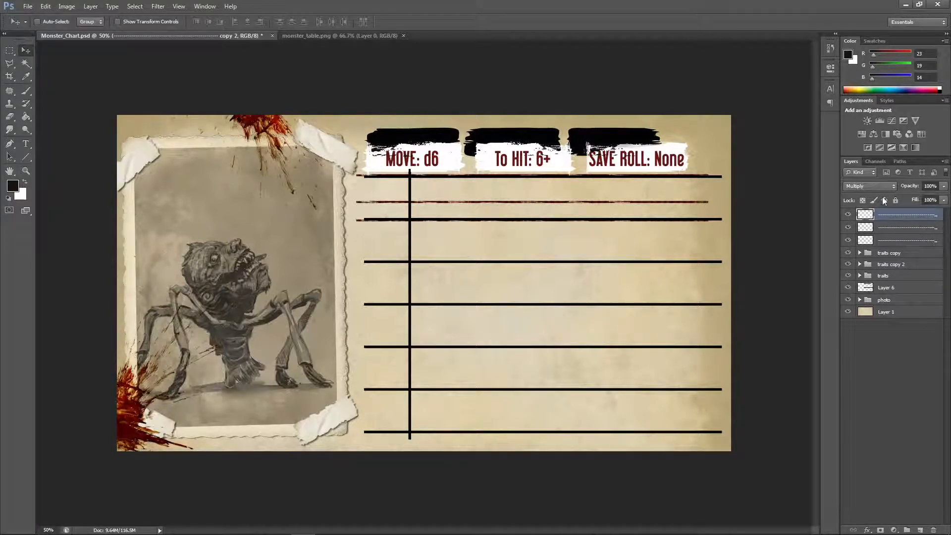
pyautogui.click(848, 287)
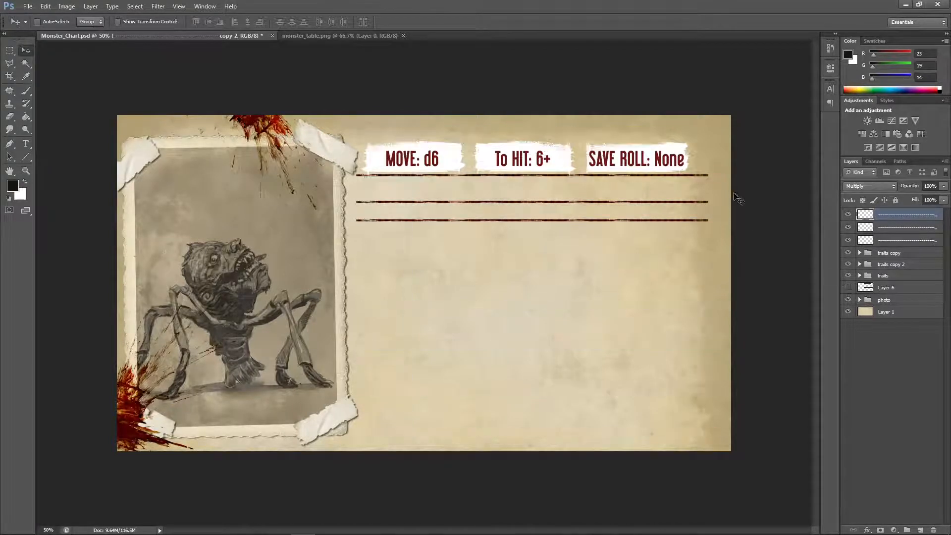
# Step: Move the three trait groups up together, closer to the card's upper edge
pyautogui.click(904, 256)
pyautogui.keyDown('shift'); pyautogui.click(902, 275); pyautogui.keyUp('shift')
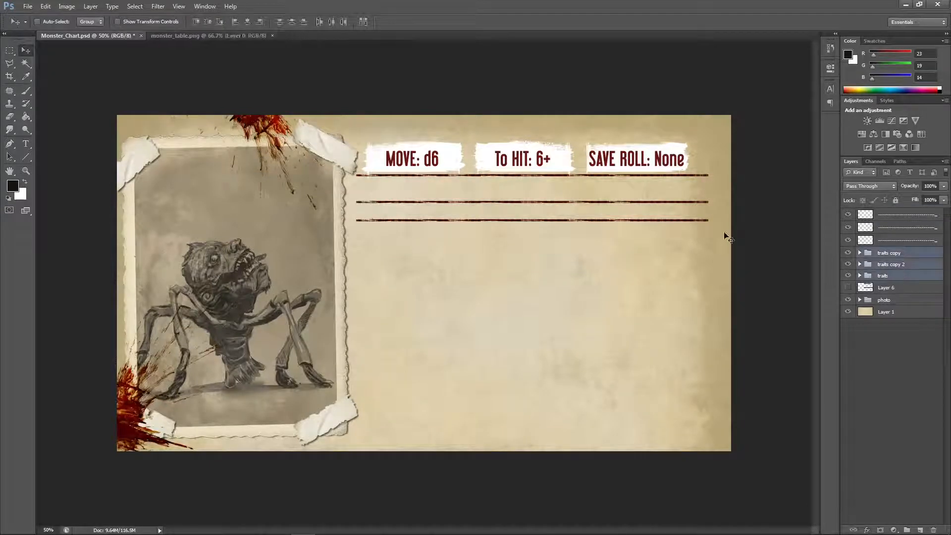
pyautogui.hotkey('shift', 'Up')
pyautogui.hotkey('shift', 'Up')
pyautogui.hotkey('shift', 'Up')
pyautogui.hotkey('shift', 'Up')
pyautogui.hotkey('shift', 'Up')
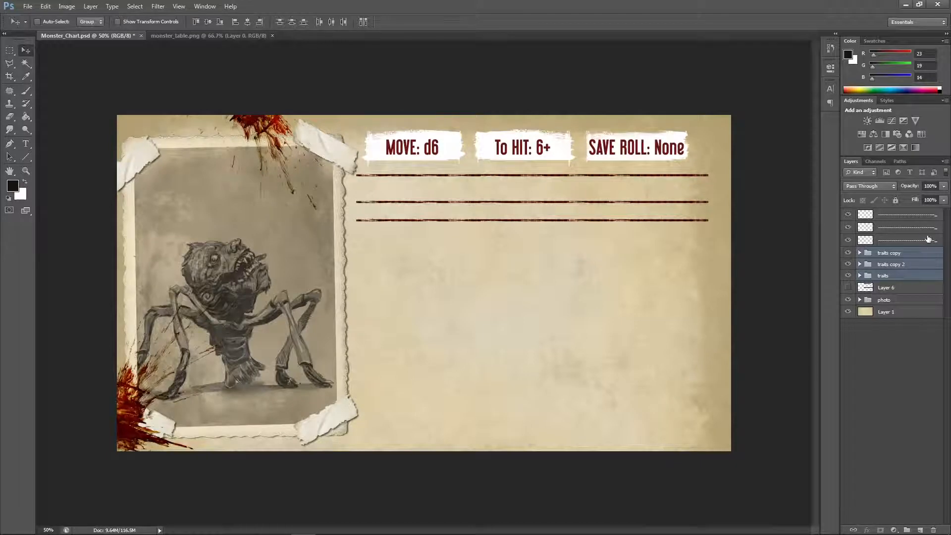
# Step: Move the original divider line up so it sits directly beneath the raised trait strips
pyautogui.click(912, 216)
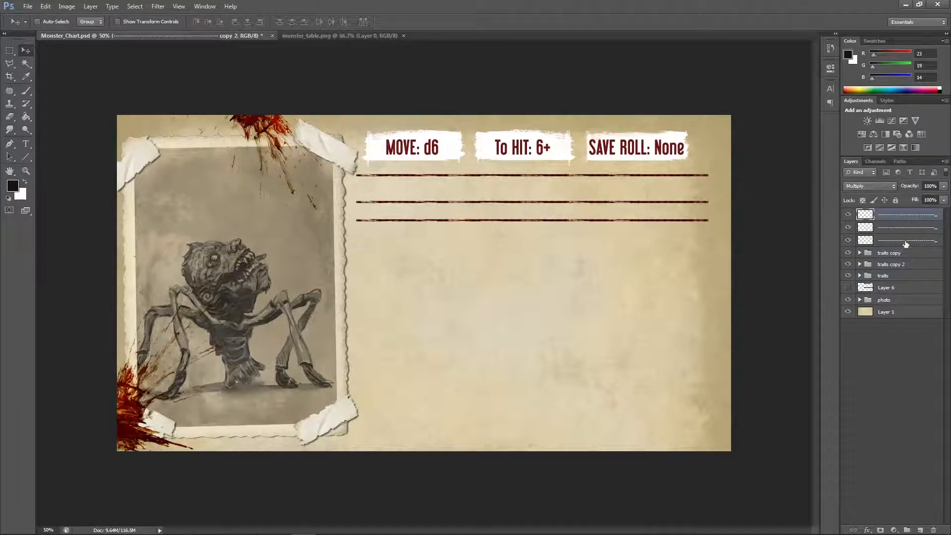
pyautogui.hotkey('alt', '[')
pyautogui.hotkey('alt', '[')
pyautogui.hotkey('shift', 'Up')
pyautogui.hotkey('shift', 'Up')
pyautogui.hotkey('shift', 'Up')
pyautogui.hotkey('shift', 'Up')
pyautogui.hotkey('shift', 'Up')
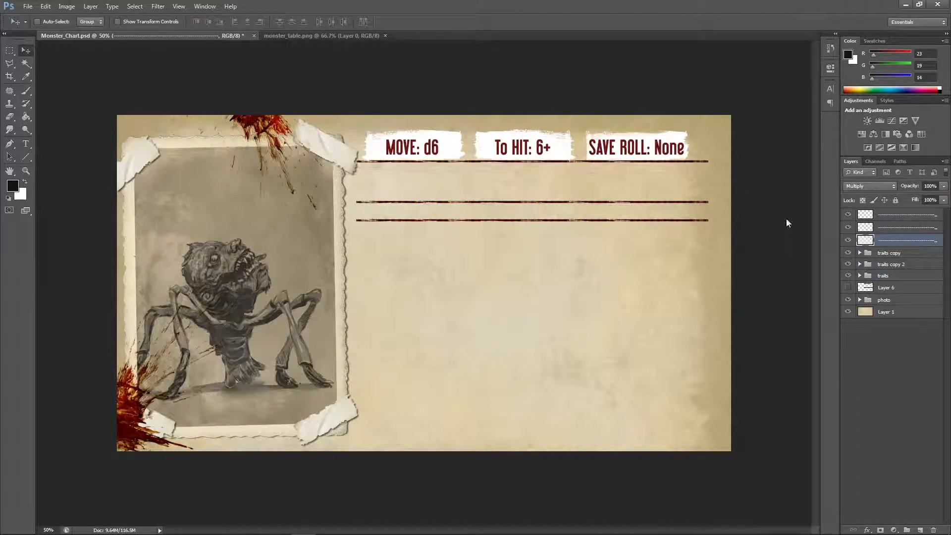
pyautogui.press('Down')
pyautogui.press('Down')
pyautogui.press('Down')
pyautogui.press('Down')
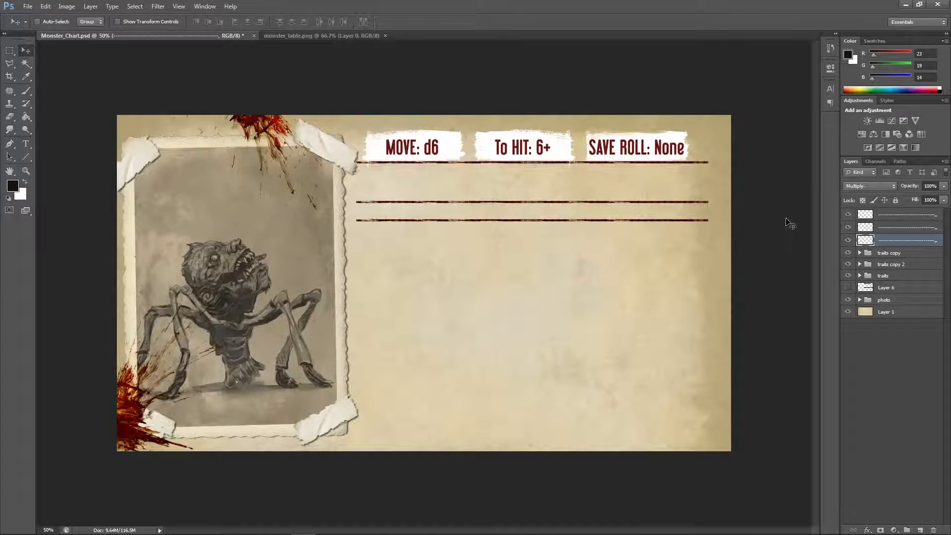
# Step: Raise the lowest line slightly and move the middle line up to form a narrow header row under the divider
pyautogui.click(911, 217)
pyautogui.hotkey('shift', 'Up')
pyautogui.hotkey('shift', 'Up')
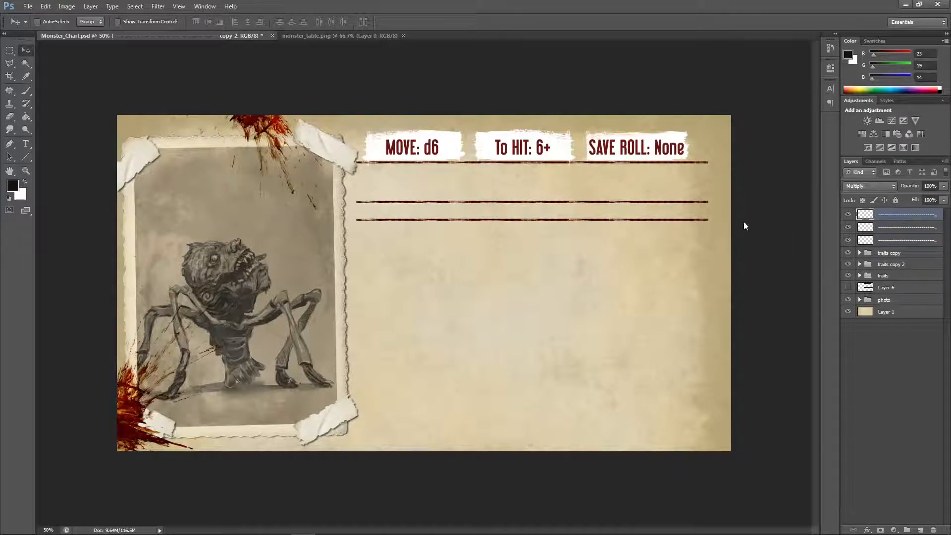
pyautogui.click(902, 228)
pyautogui.hotkey('shift', 'Up')
pyautogui.hotkey('shift', 'Up')
pyautogui.hotkey('shift', 'Up')
pyautogui.hotkey('shift', 'Up')
pyautogui.hotkey('shift', 'Up')
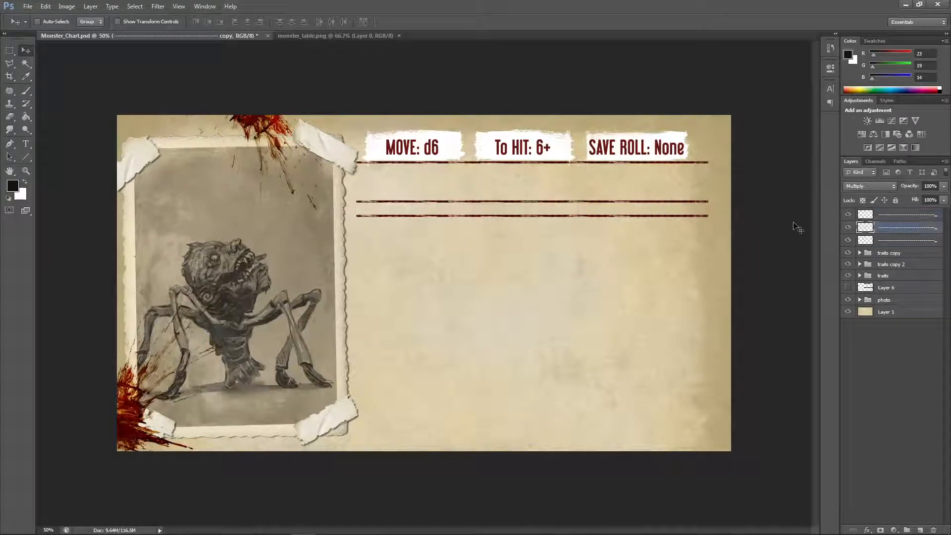
pyautogui.hotkey('shift', 'Up')
pyautogui.hotkey('shift', 'Up')
pyautogui.hotkey('shift', 'Up')
pyautogui.press('Down')
pyautogui.press('Down')
pyautogui.press('Down')
pyautogui.press('Down')
pyautogui.press('Down')
pyautogui.press('Down')
pyautogui.press('Down')
pyautogui.press('Down')
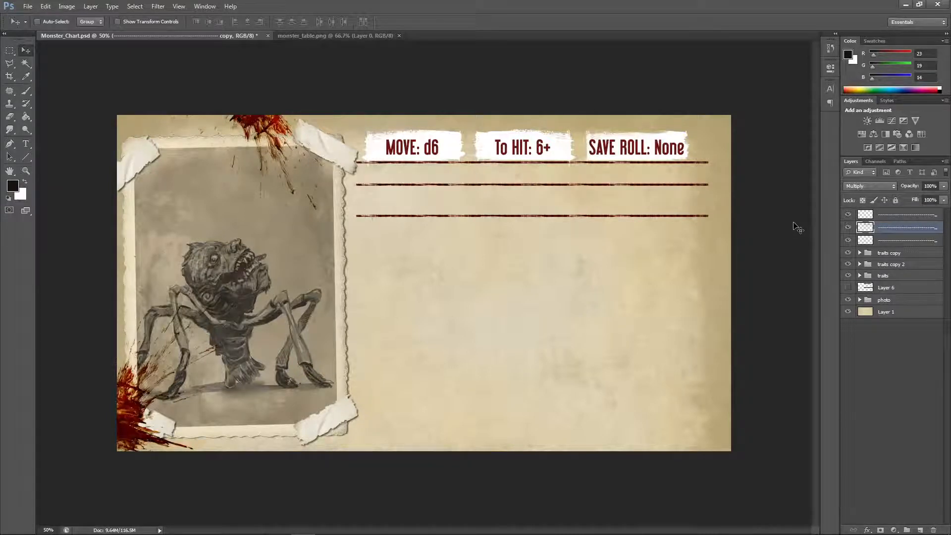
# Step: Fine-tune the vertical position of the divider line against the lower edges of the trait strips
pyautogui.click(902, 241)
pyautogui.press('Down')
pyautogui.press('Down')
pyautogui.press('Down')
pyautogui.press('Down')
pyautogui.press('Down')
pyautogui.press('Down')
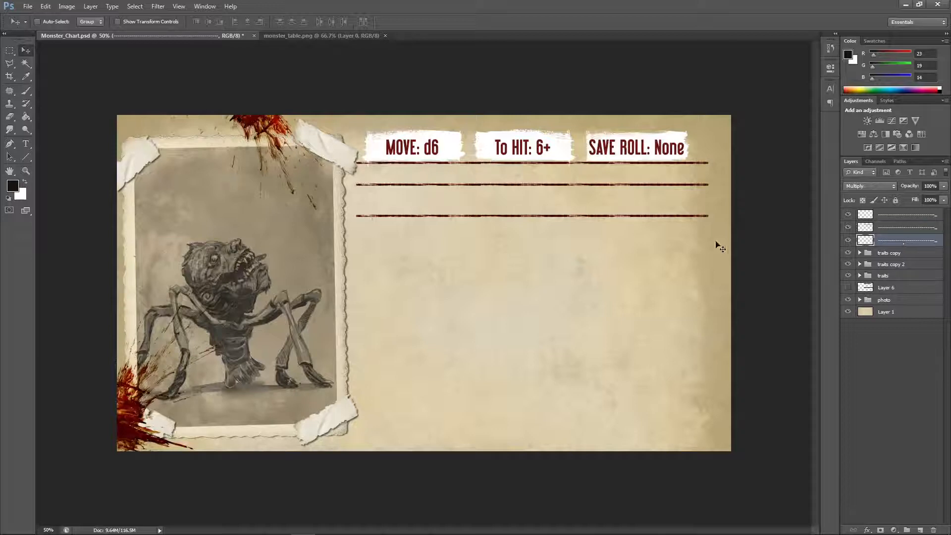
pyautogui.press('Up')
pyautogui.press('Up')
pyautogui.press('Up')
pyautogui.press('Up')
pyautogui.press('Up')
pyautogui.press('Up')
pyautogui.press('Up')
pyautogui.press('Up')
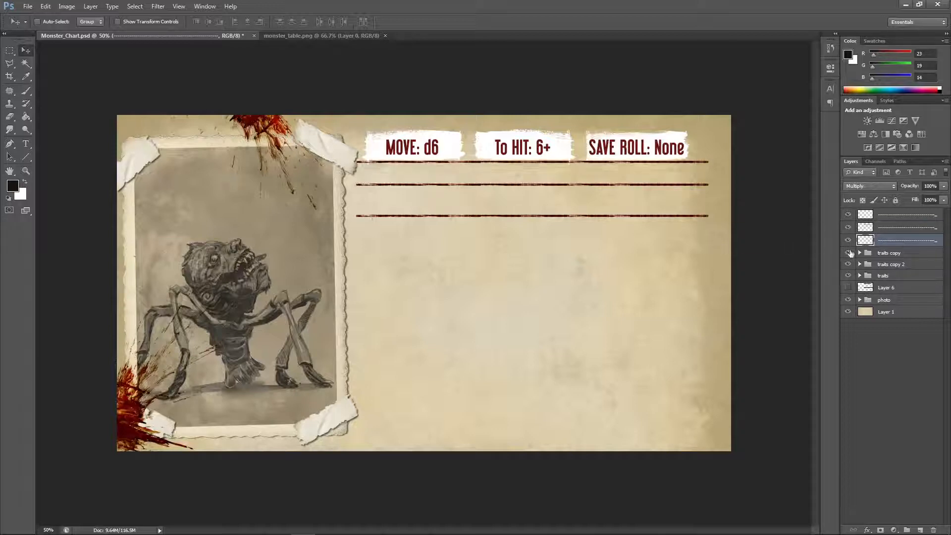
# Step: Nudge the middle and lowest lines down to adjust the heights of the header row and first table row
pyautogui.click(904, 227)
pyautogui.press('Down')
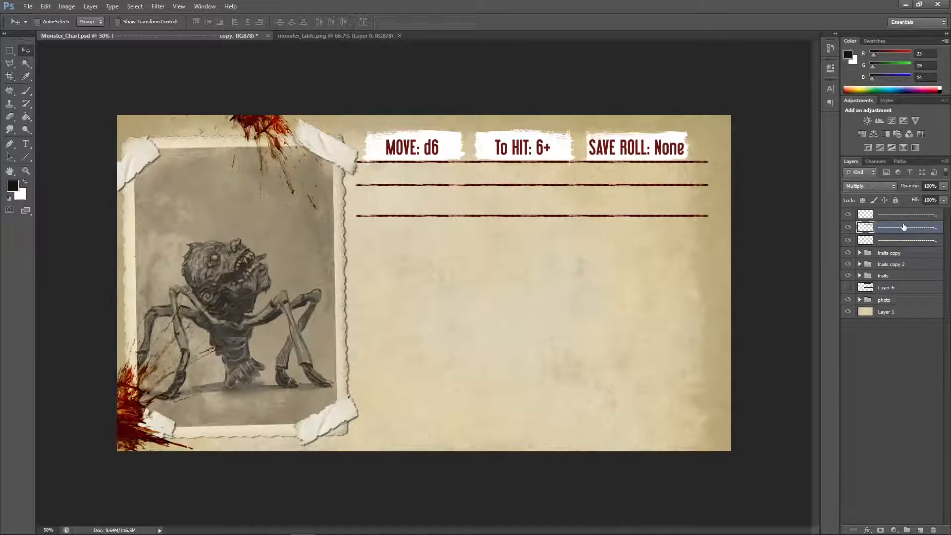
pyautogui.click(906, 214)
pyautogui.press('Down')
pyautogui.press('Down')
pyautogui.press('Down')
pyautogui.press('Down')
pyautogui.press('Down')
pyautogui.press('Down')
pyautogui.press('Down')
pyautogui.press('Down')
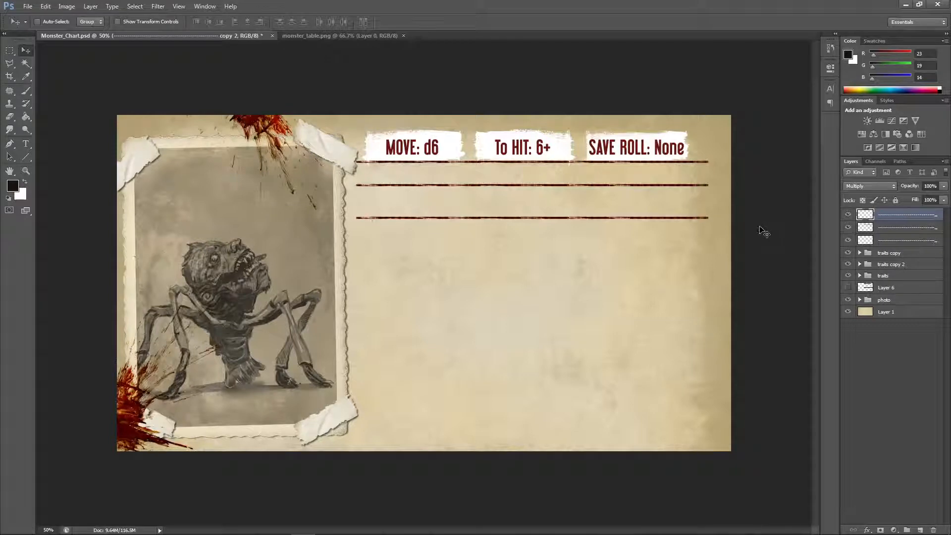
pyautogui.press('Down')
pyautogui.press('Down')
pyautogui.press('Down')
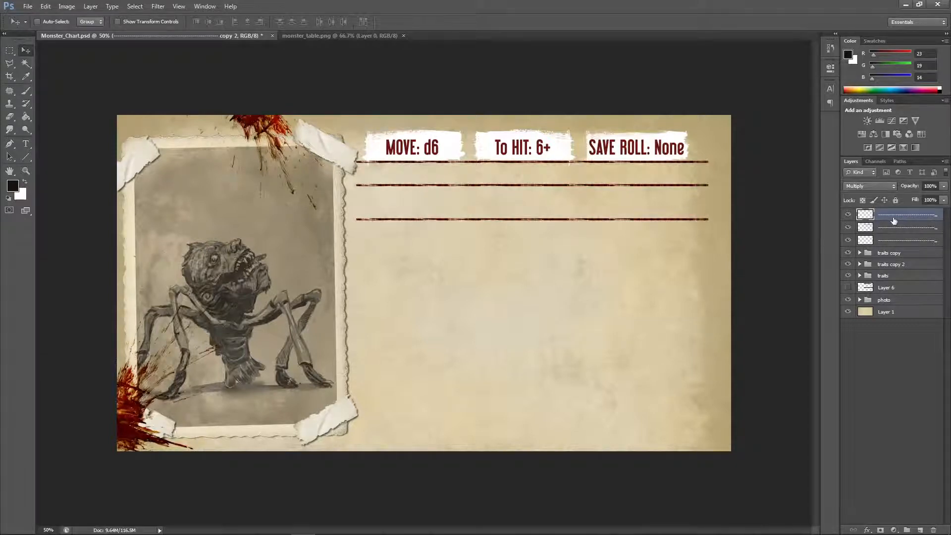
# Step: Merge the two lower line layers and offset a duplicate of the pair down one row, overlapping the existing row line
pyautogui.hotkey('ctrl', 'e')
pyautogui.moveTo(906, 218); pyautogui.dragTo(919, 529)
pyautogui.moveTo(516, 188); pyautogui.dragTo(516, 220)
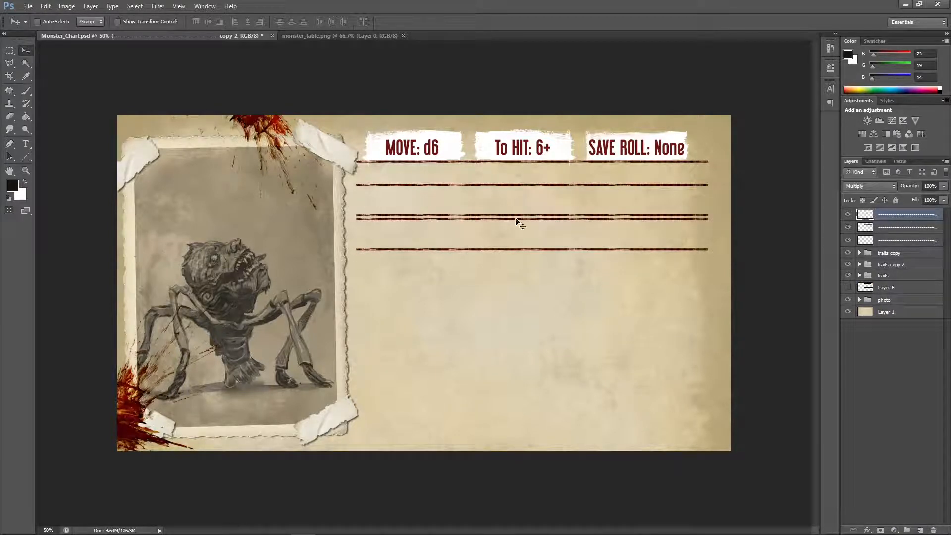
pyautogui.press('Down')
pyautogui.press('Down')
pyautogui.press('Down')
pyautogui.press('Down')
pyautogui.press('Down')
pyautogui.press('Down')
pyautogui.press('Down')
pyautogui.press('Down')
pyautogui.press('Down')
pyautogui.press('Down')
pyautogui.press('Down')
pyautogui.press('Down')
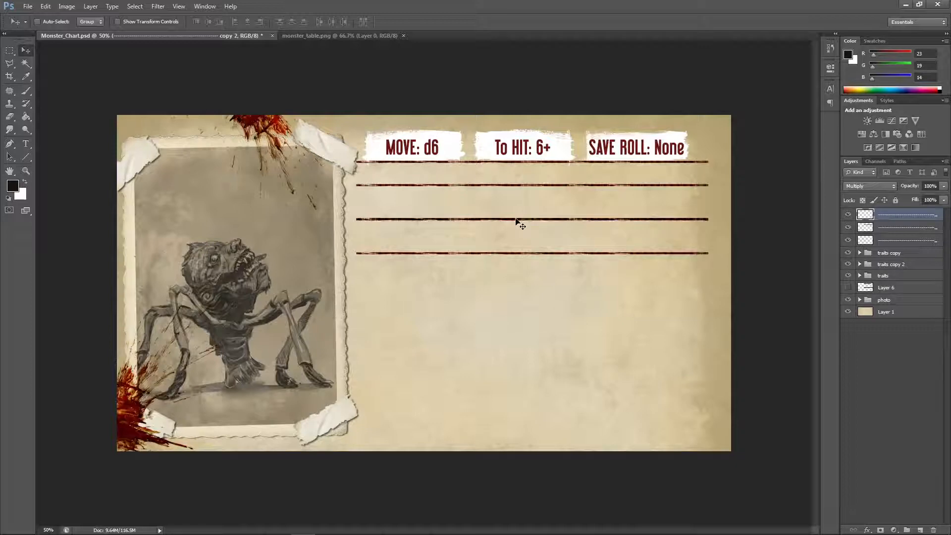
pyautogui.press('Down')
pyautogui.press('Down')
# Step: Duplicate the line pair again and offset the copy down one row to add the fifth horizontal line
pyautogui.moveTo(900, 218); pyautogui.dragTo(919, 530)
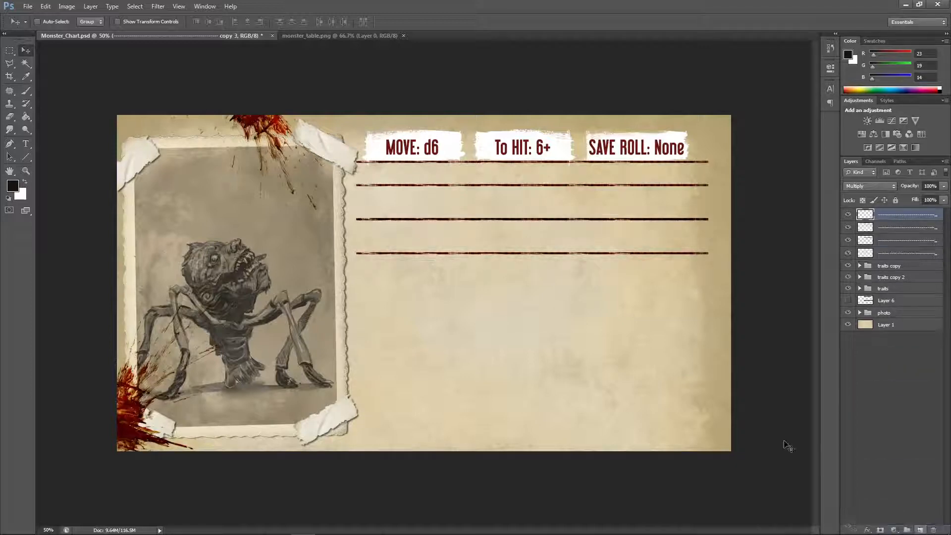
pyautogui.moveTo(526, 226); pyautogui.dragTo(520, 258)
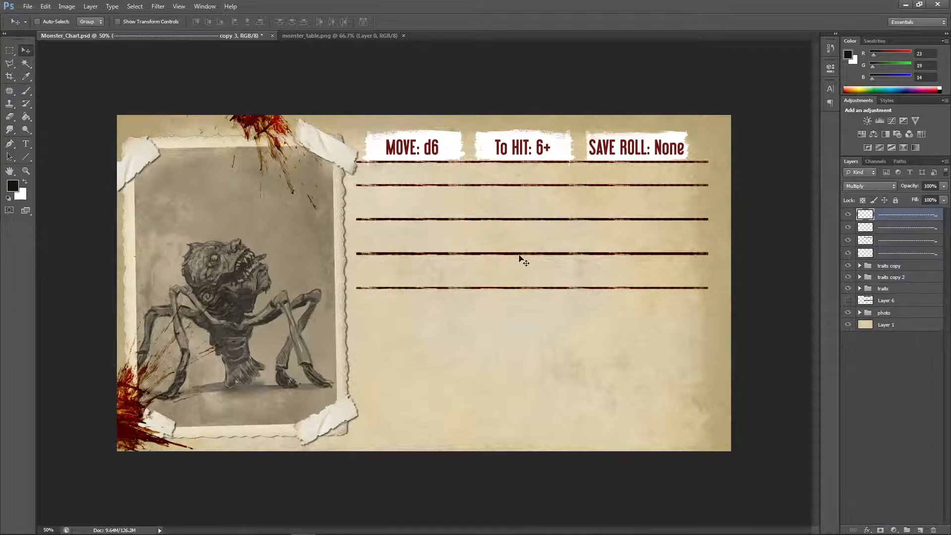
pyautogui.press('Up')
pyautogui.press('Up')
pyautogui.press('Up')
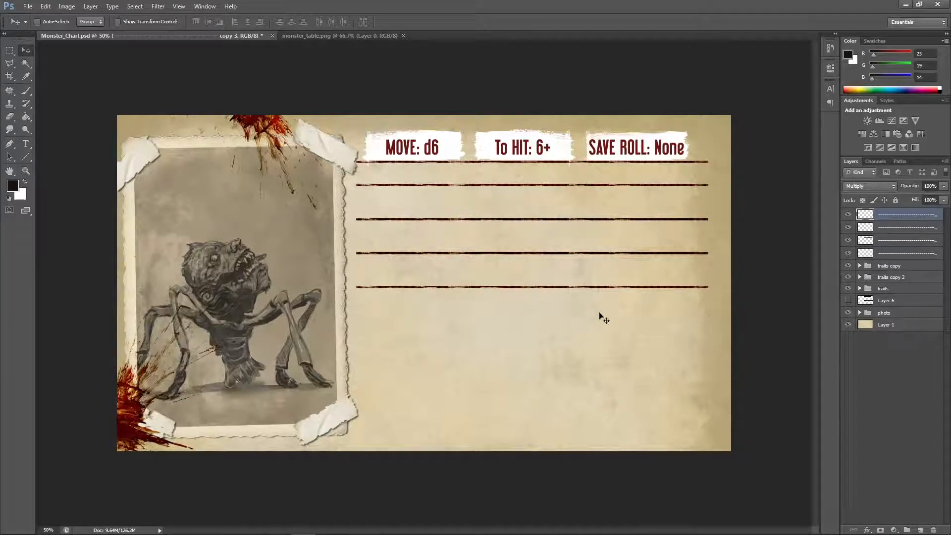
# Step: Add the sixth horizontal line by duplicating the line pair one row lower and nudging it into alignment
pyautogui.moveTo(891, 218); pyautogui.dragTo(919, 530)
pyautogui.moveTo(499, 220); pyautogui.dragTo(491, 256)
pyautogui.press('Up')
pyautogui.press('Up')
pyautogui.press('Up')
pyautogui.press('Up')
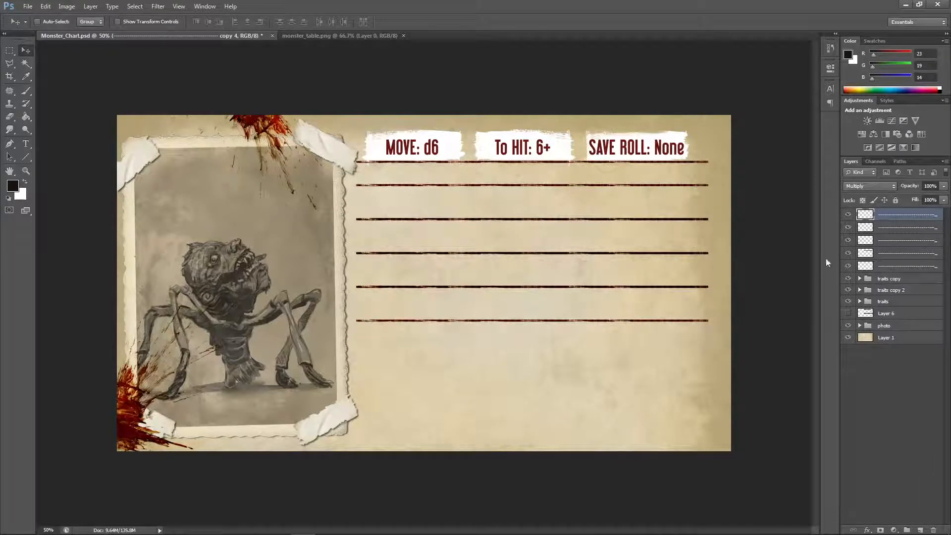
# Step: Duplicate the line pair two more times, each one row lower, to complete the seventh and eighth horizontal lines
pyautogui.moveTo(891, 220); pyautogui.dragTo(920, 530)
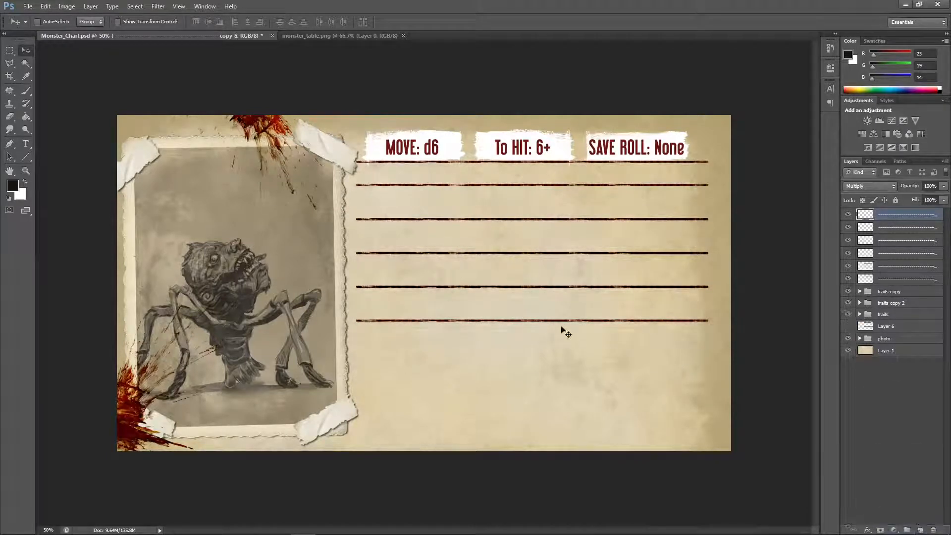
pyautogui.moveTo(528, 286); pyautogui.dragTo(519, 321)
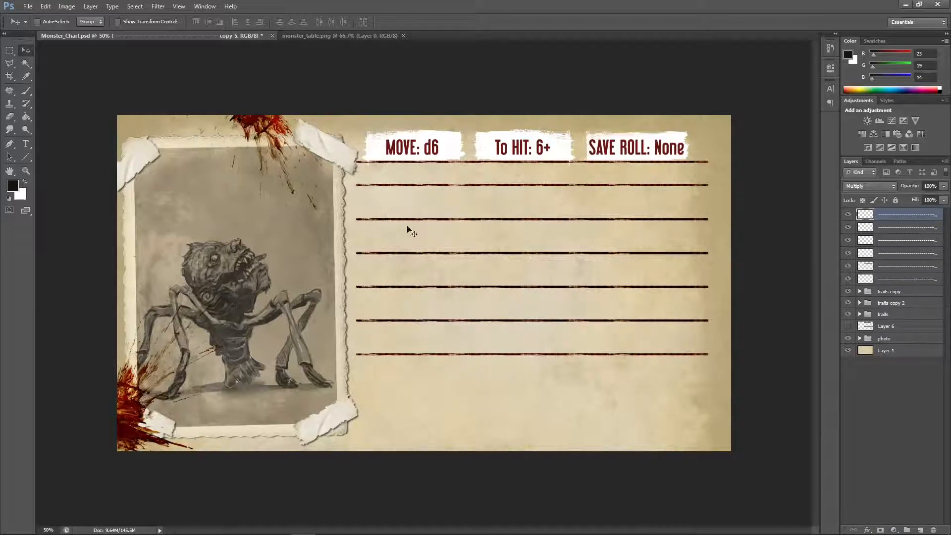
pyautogui.moveTo(887, 223); pyautogui.dragTo(920, 529)
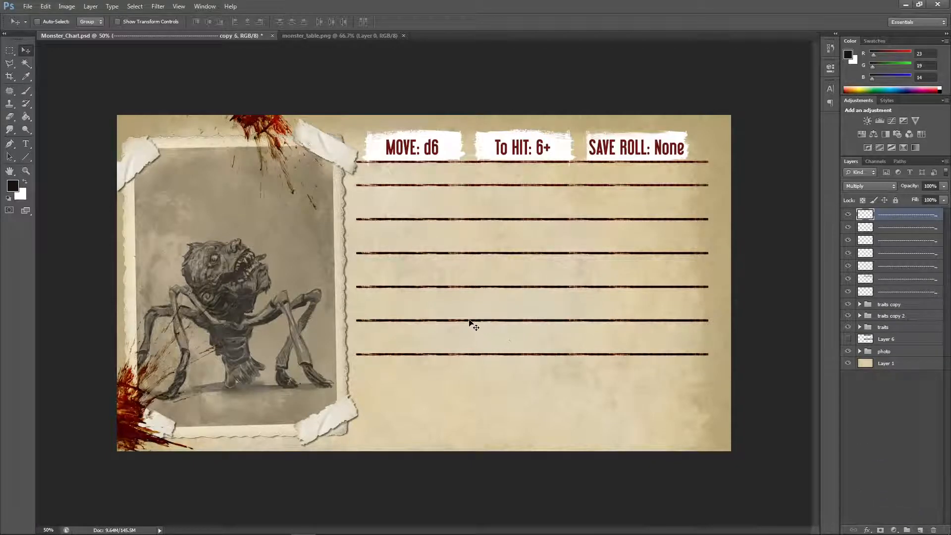
pyautogui.moveTo(471, 325); pyautogui.dragTo(470, 353)
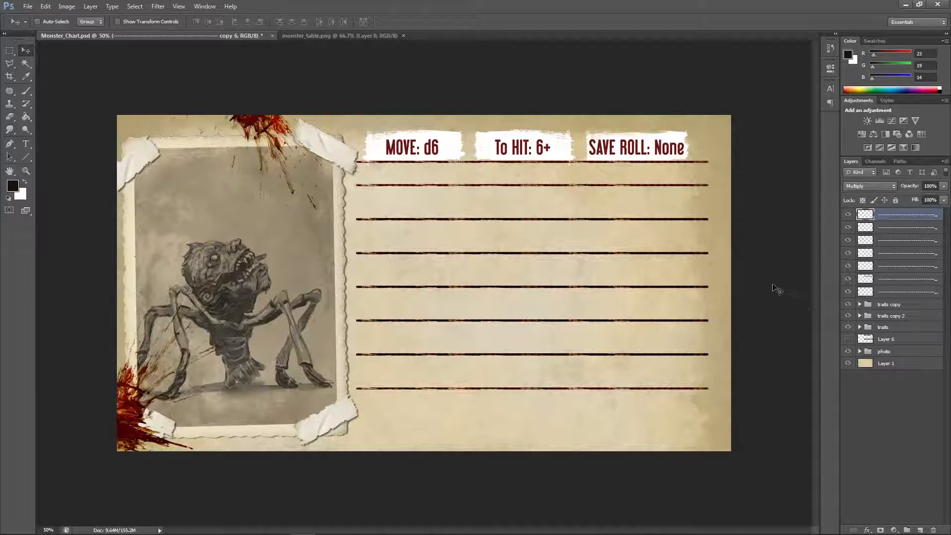
# Step: Merge all the table row line layers into one, keeping the divider under the trait strips on its own layer
pyautogui.hotkey('ctrl', 'e')
pyautogui.hotkey('ctrl', 'e')
pyautogui.hotkey('ctrl', 'e')
pyautogui.hotkey('ctrl', 'e')
pyautogui.hotkey('ctrl', 'e')
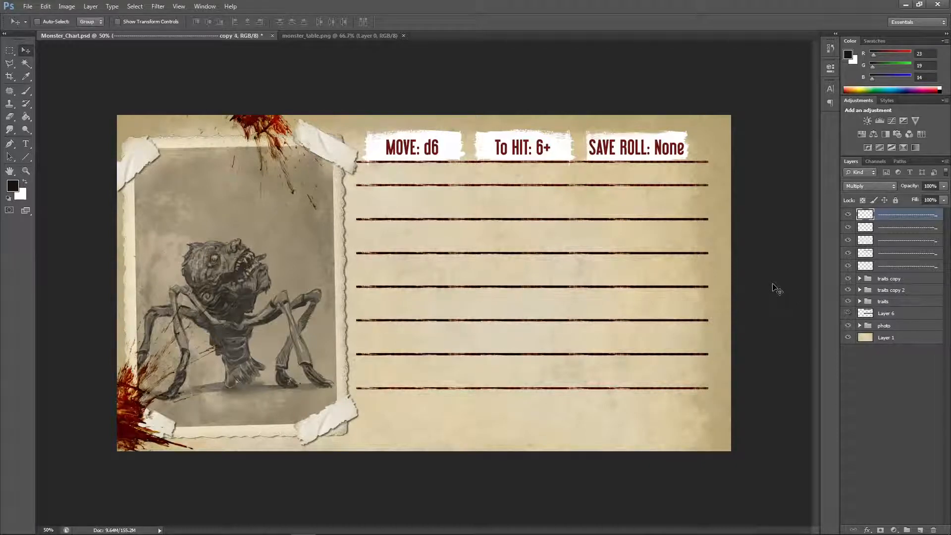
pyautogui.click(849, 216)
pyautogui.click(848, 216)
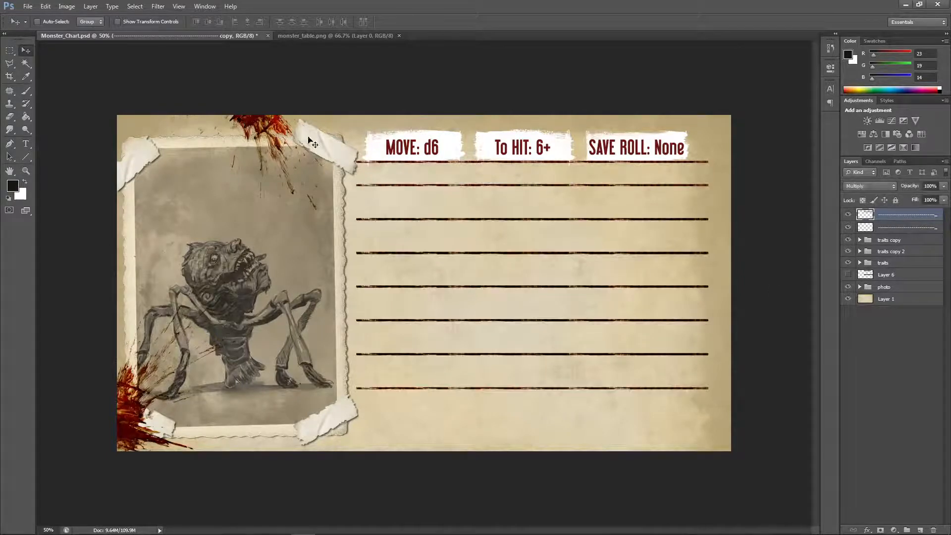
# Step: Scale the merged table lines to about 102.5% width and 120.3% height, extending them down and outward, and apply the transformation
pyautogui.click(45, 6)
pyautogui.moveTo(89, 200)
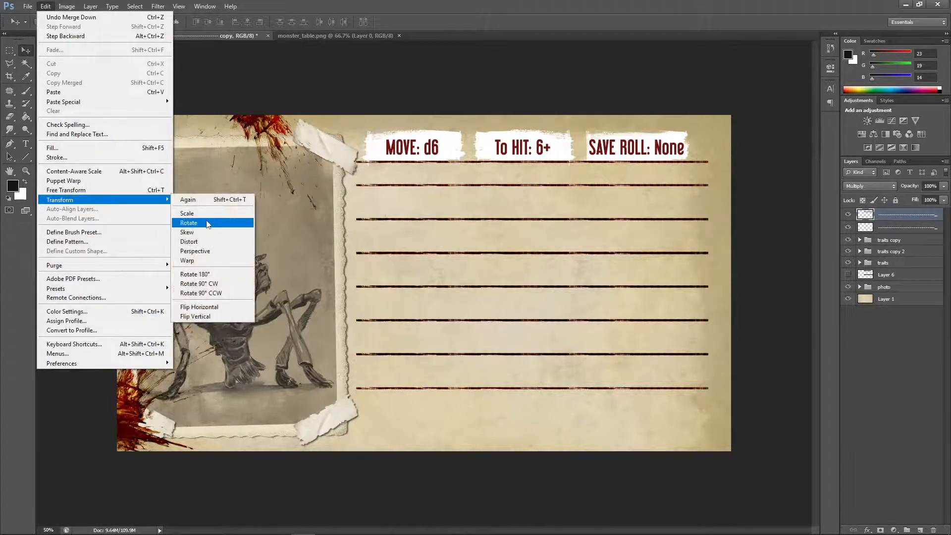
pyautogui.click(208, 224)
pyautogui.click(45, 6)
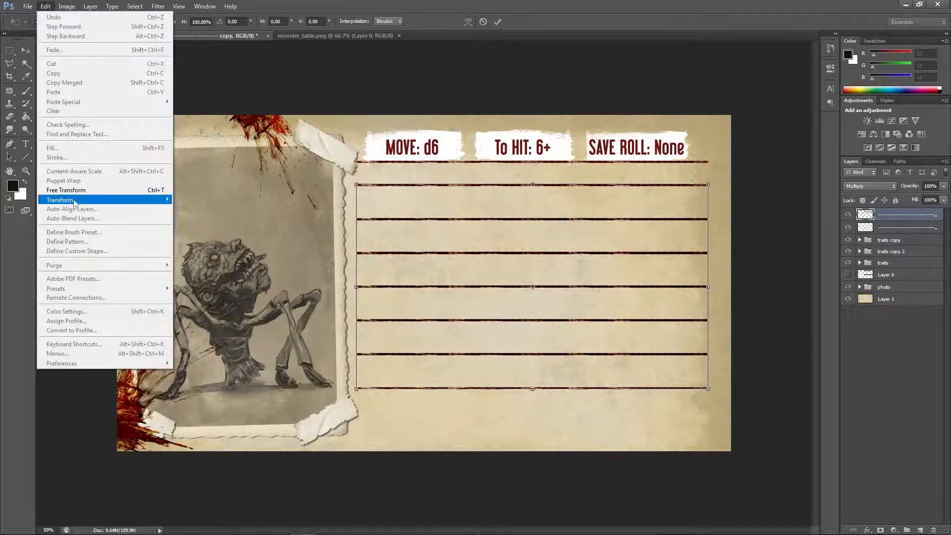
pyautogui.moveTo(89, 200)
pyautogui.click(198, 213)
pyautogui.moveTo(533, 391); pyautogui.dragTo(537, 432)
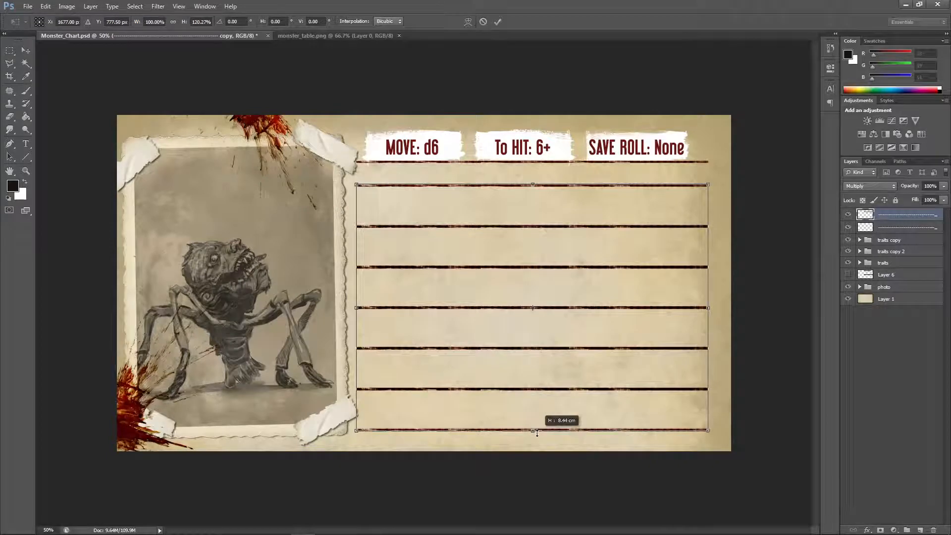
pyautogui.moveTo(711, 309); pyautogui.dragTo(719, 310)
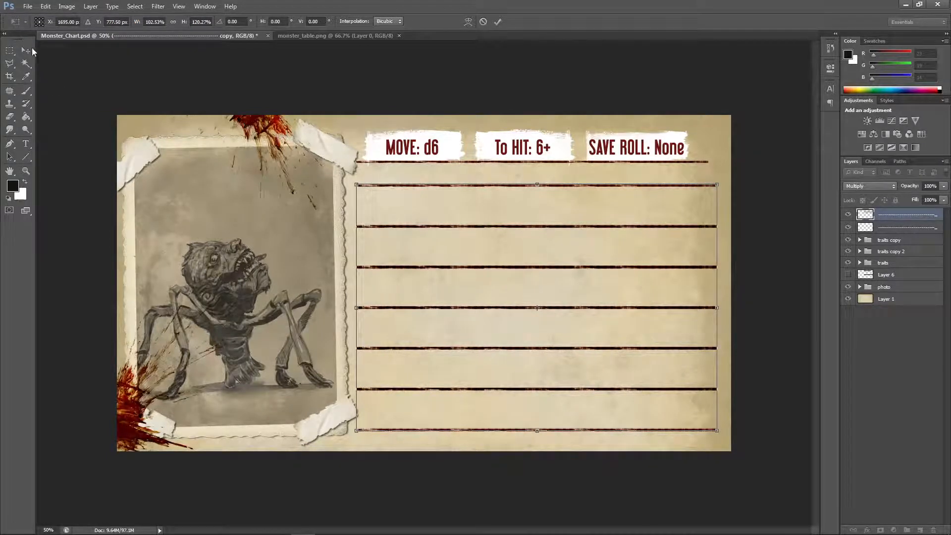
pyautogui.click(28, 50)
pyautogui.click(445, 198)
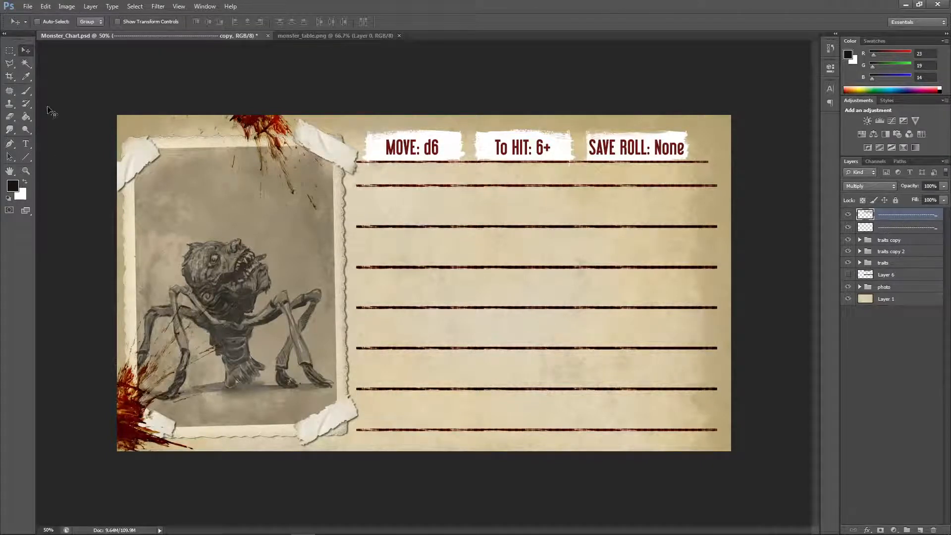
# Step: Copy the topmost table line onto its own layer and offset the copy slightly down and right
pyautogui.click(10, 50)
pyautogui.moveTo(350, 178); pyautogui.dragTo(738, 199)
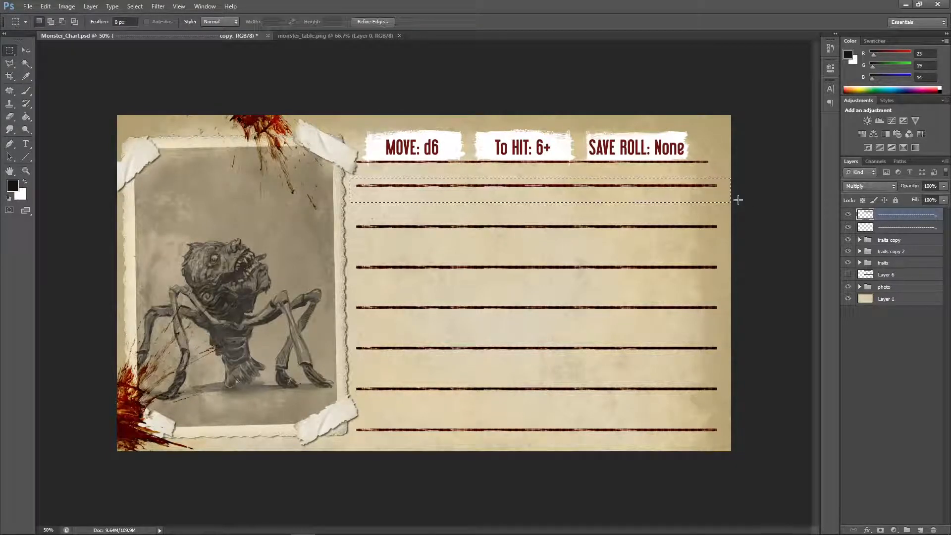
pyautogui.click(25, 50)
pyautogui.hotkey('ctrl', 'j')
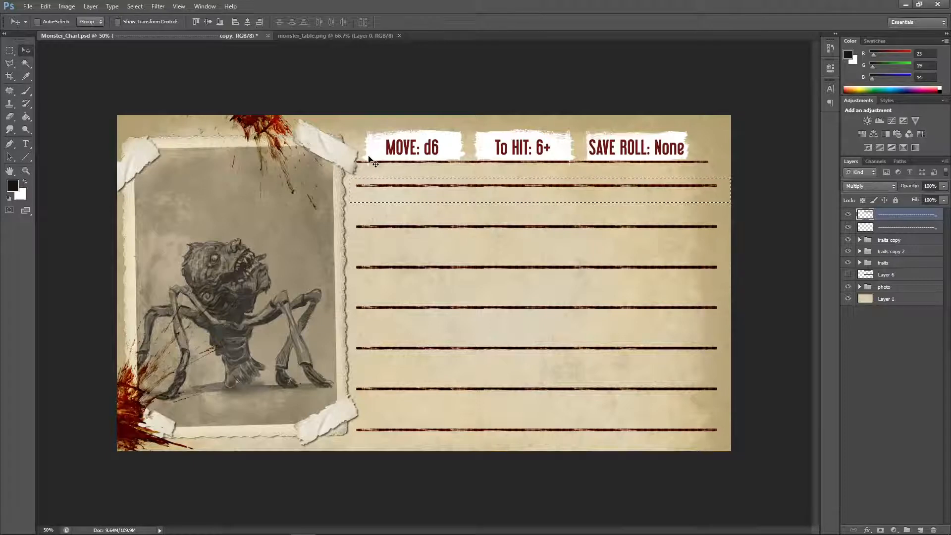
pyautogui.hotkey('shift', 'Down')
pyautogui.hotkey('shift', 'Right')
# Step: Rotate the copied line 90 degrees and move it beneath the MOVE strip as a vertical column divider
pyautogui.click(45, 6)
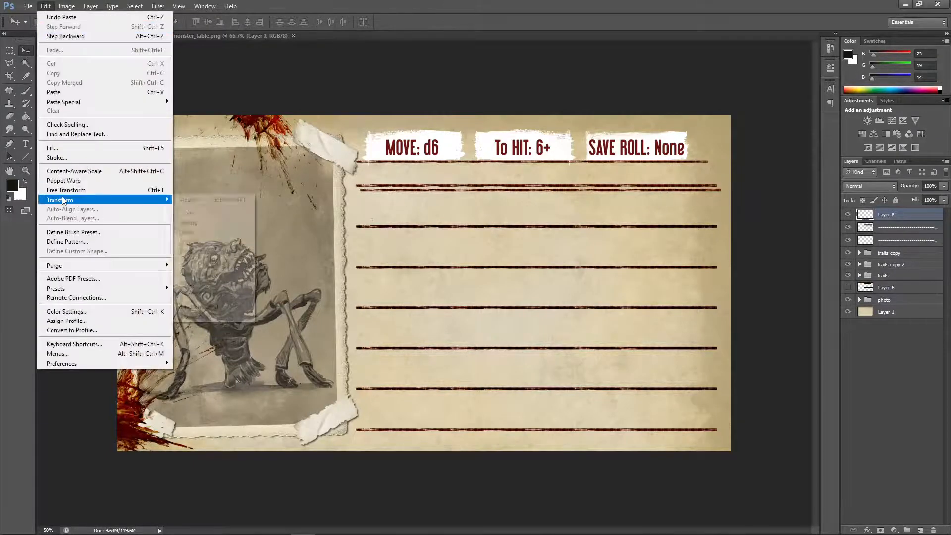
pyautogui.moveTo(149, 192)
pyautogui.click(213, 275)
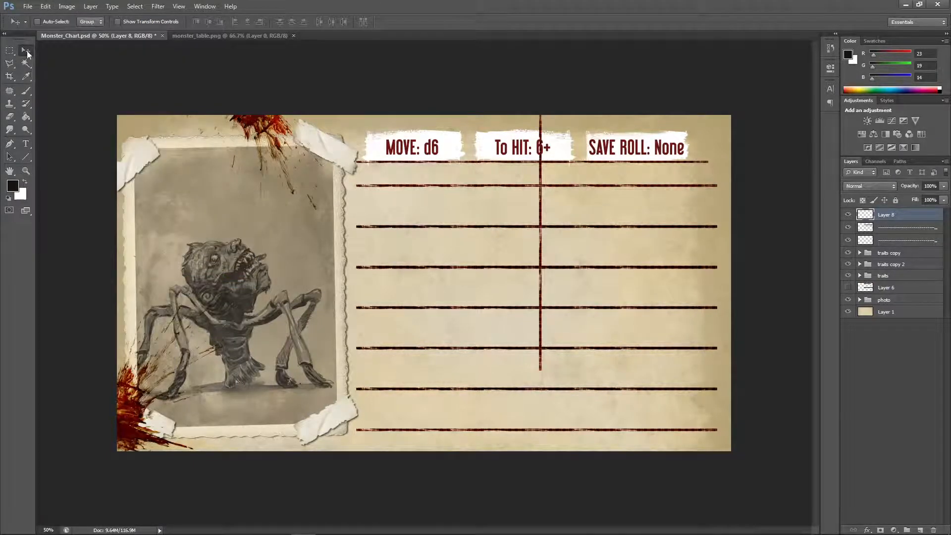
pyautogui.moveTo(541, 203); pyautogui.dragTo(399, 317)
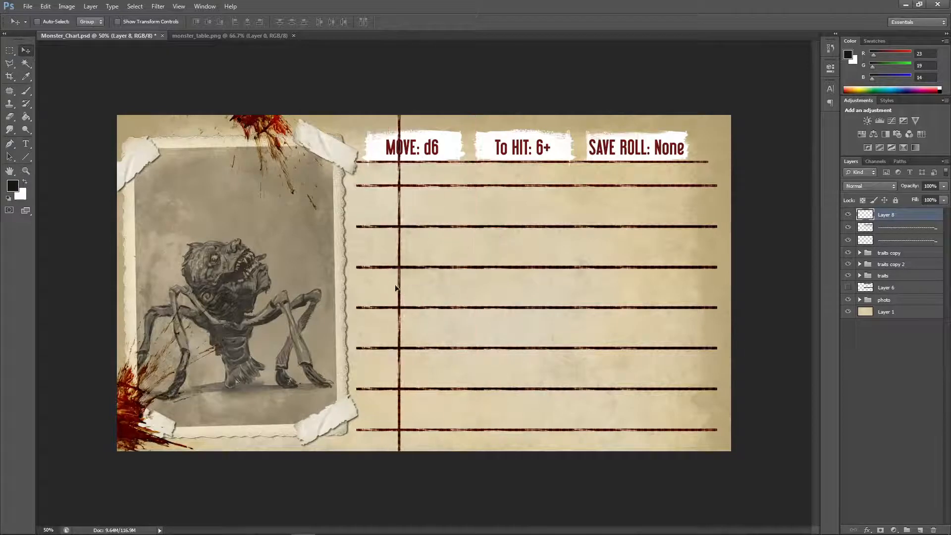
# Step: Scale the vertical line to about 118% width and 93% height so its lower end meets the bottom table line, and apply it
pyautogui.click(45, 6)
pyautogui.moveTo(149, 201)
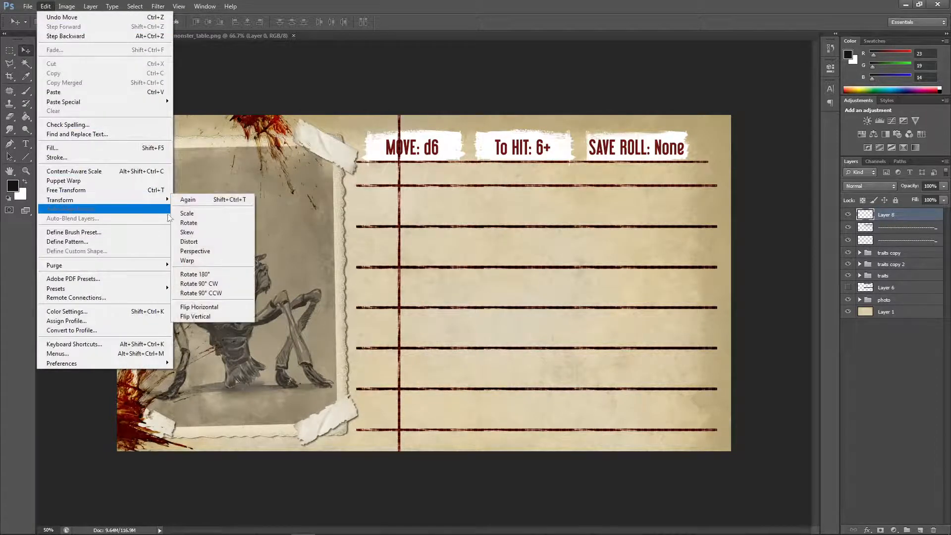
pyautogui.click(198, 213)
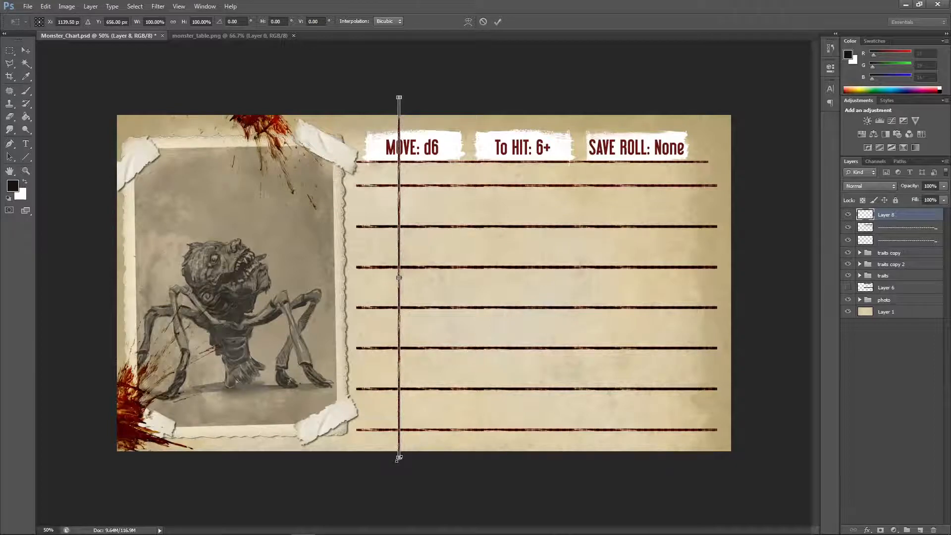
pyautogui.moveTo(398, 456); pyautogui.dragTo(399, 434)
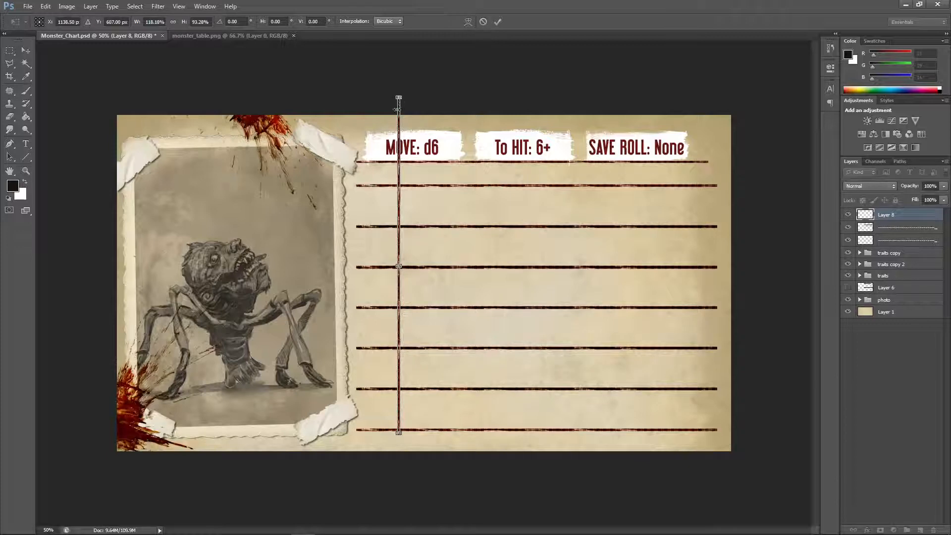
pyautogui.click(28, 50)
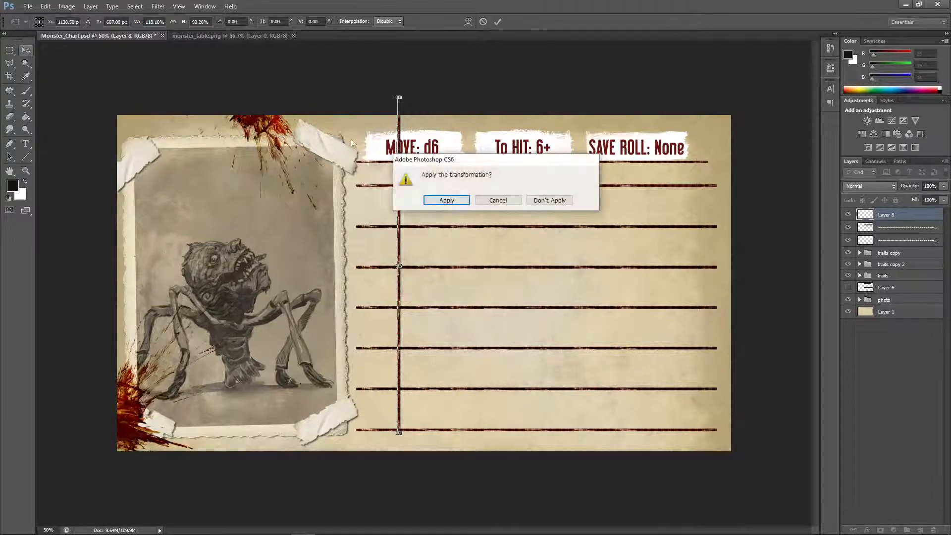
pyautogui.click(429, 204)
# Step: Move the vertical line slightly closer to the photo and lower it until its upper end lies inside the card
pyautogui.moveTo(401, 232); pyautogui.dragTo(391, 244)
pyautogui.press('Right')
pyautogui.press('Right')
pyautogui.press('Right')
pyautogui.press('Right')
pyautogui.press('Right')
pyautogui.press('Right')
pyautogui.press('Right')
pyautogui.press('Right')
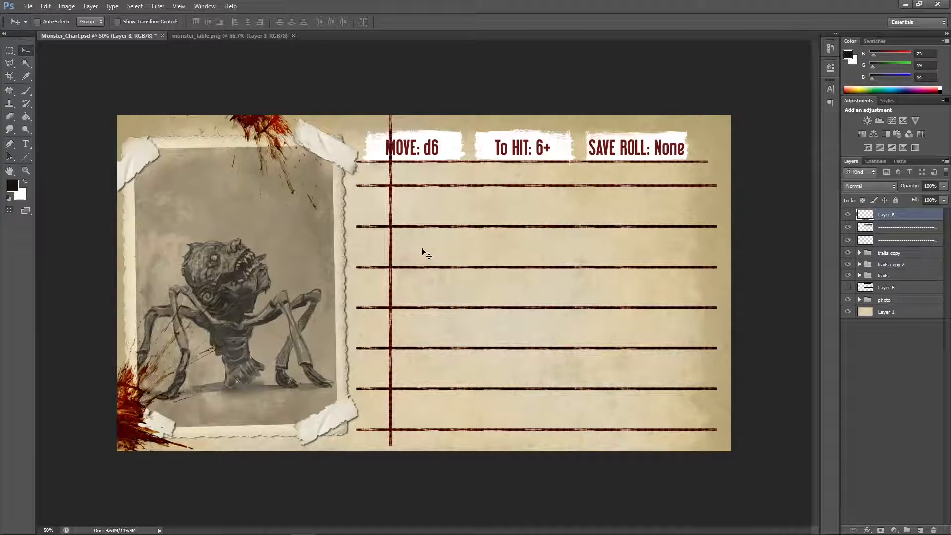
pyautogui.click(46, 6)
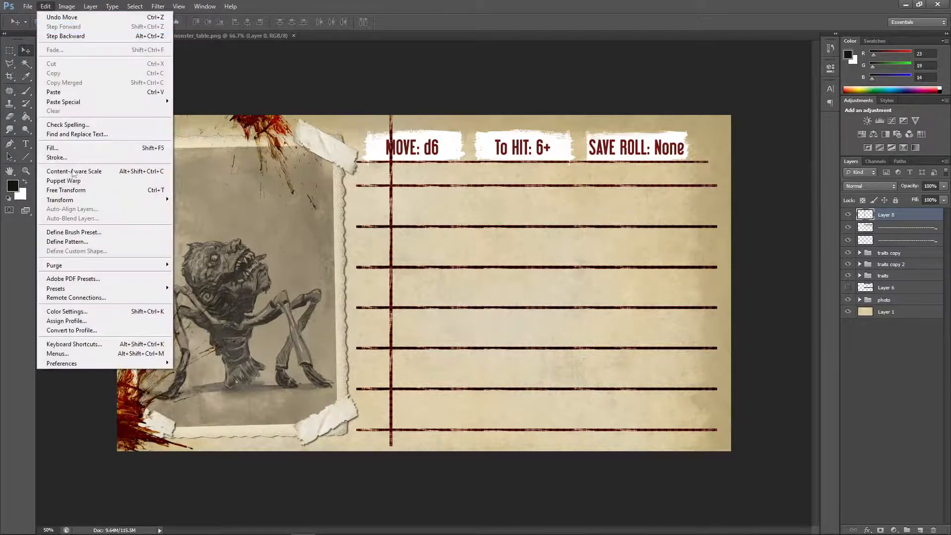
pyautogui.moveTo(98, 202)
pyautogui.click(366, 138)
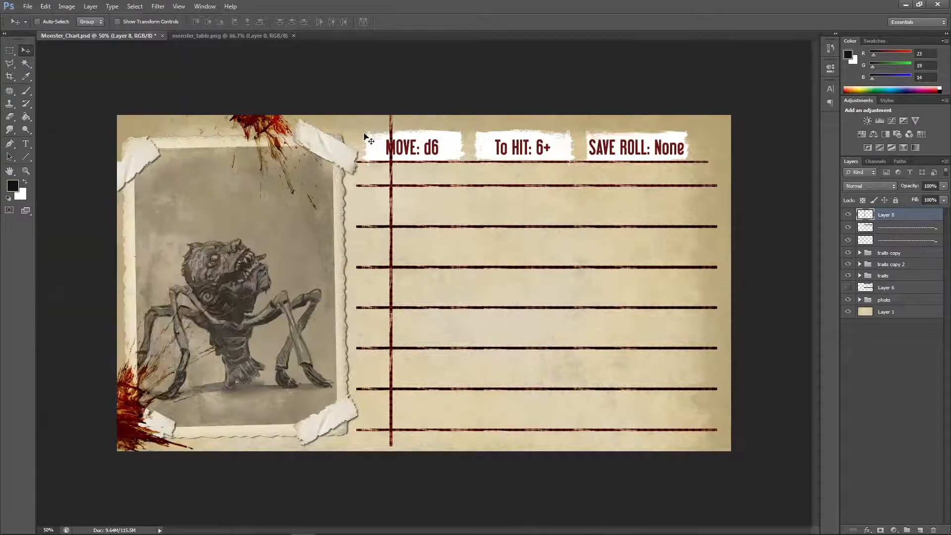
pyautogui.press('Down')
pyautogui.press('Down')
pyautogui.press('Down')
pyautogui.press('Down')
pyautogui.press('Down')
pyautogui.press('Down')
pyautogui.press('Down')
pyautogui.press('Down')
pyautogui.press('Down')
pyautogui.press('Down')
pyautogui.press('Down')
pyautogui.press('Down')
pyautogui.press('Down')
pyautogui.press('Down')
pyautogui.press('Down')
pyautogui.press('Down')
pyautogui.press('Down')
pyautogui.press('Down')
pyautogui.press('Down')
pyautogui.press('Down')
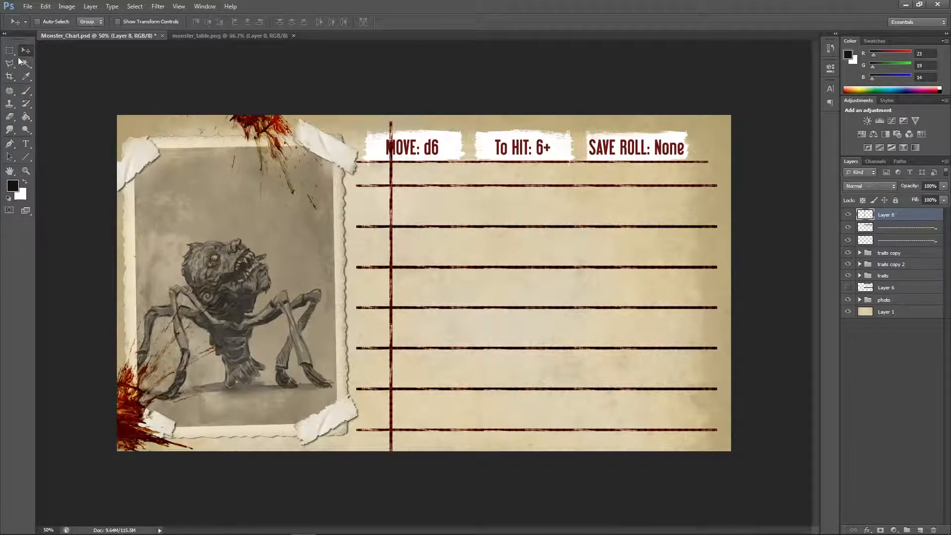
# Step: Delete the upper part of the vertical line that crosses the MOVE strip and the divider, and clear the selection
pyautogui.press('m')
pyautogui.moveTo(327, 115); pyautogui.dragTo(431, 174)
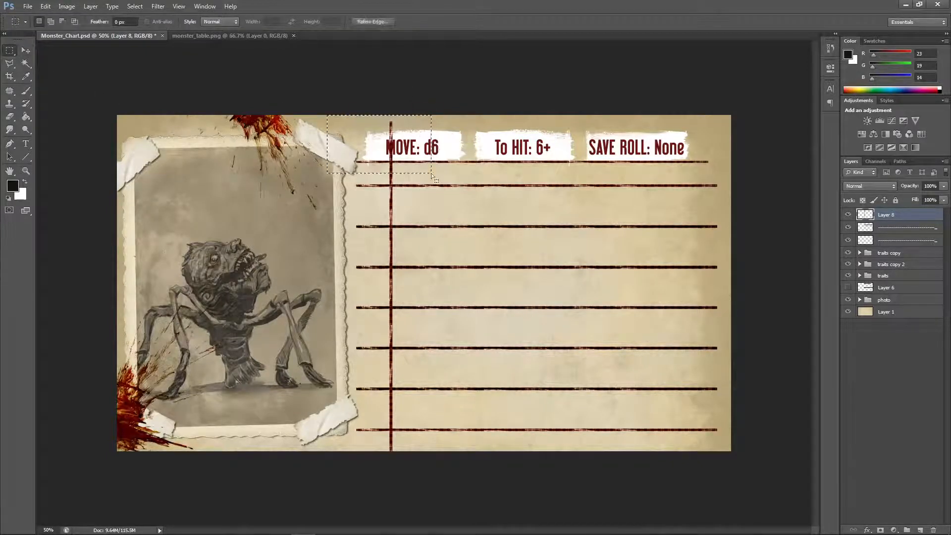
pyautogui.hotkey('ctrl', 'd')
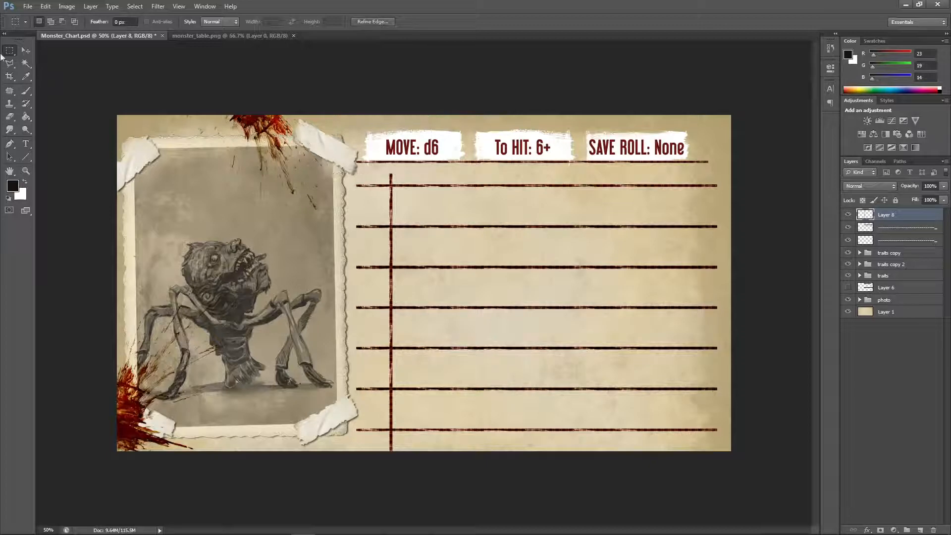
# Step: Nudge the shortened vertical line up until its top meets the divider under the trait strips
pyautogui.click(26, 50)
pyautogui.hotkey('shift', 'Up')
pyautogui.hotkey('shift', 'Up')
pyautogui.hotkey('shift', 'Up')
pyautogui.hotkey('shift', 'Up')
pyautogui.hotkey('shift', 'Up')
pyautogui.hotkey('shift', 'Up')
pyautogui.hotkey('shift', 'Up')
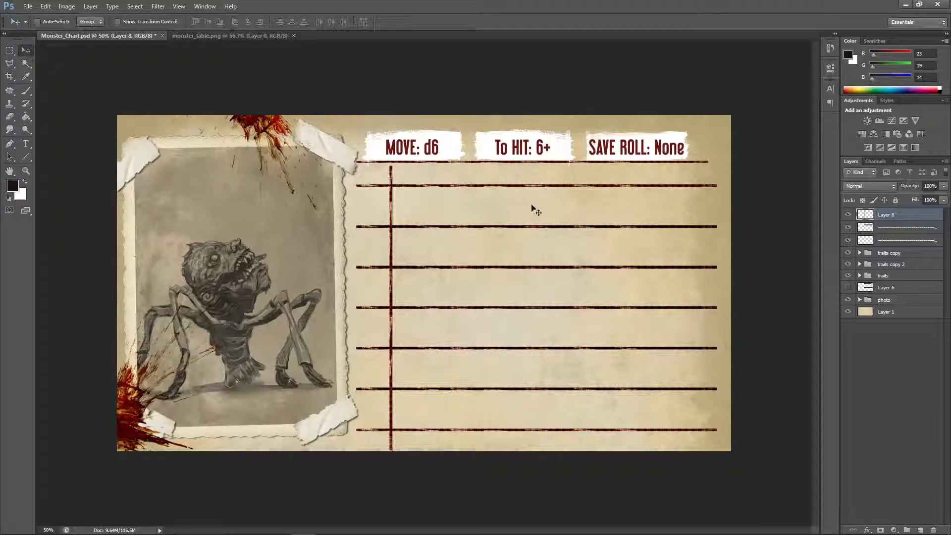
pyautogui.hotkey('shift', 'Down')
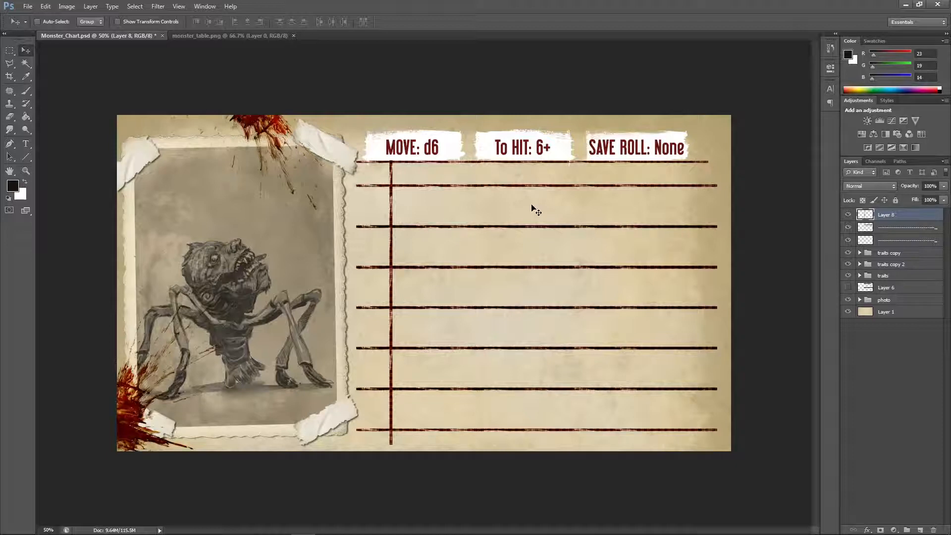
# Step: Thin the vertical line by scaling its width to about 54% at full height, and apply the transformation
pyautogui.click(45, 6)
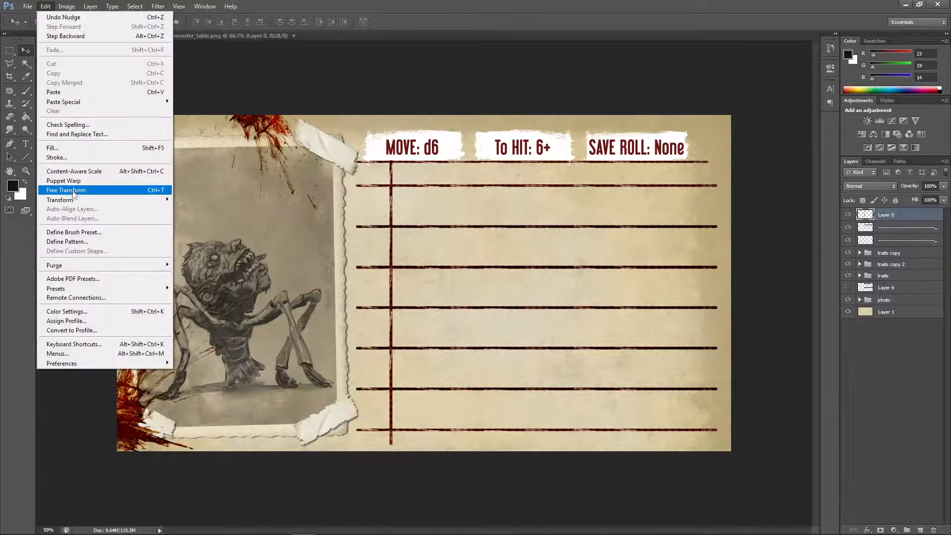
pyautogui.moveTo(76, 200)
pyautogui.click(186, 213)
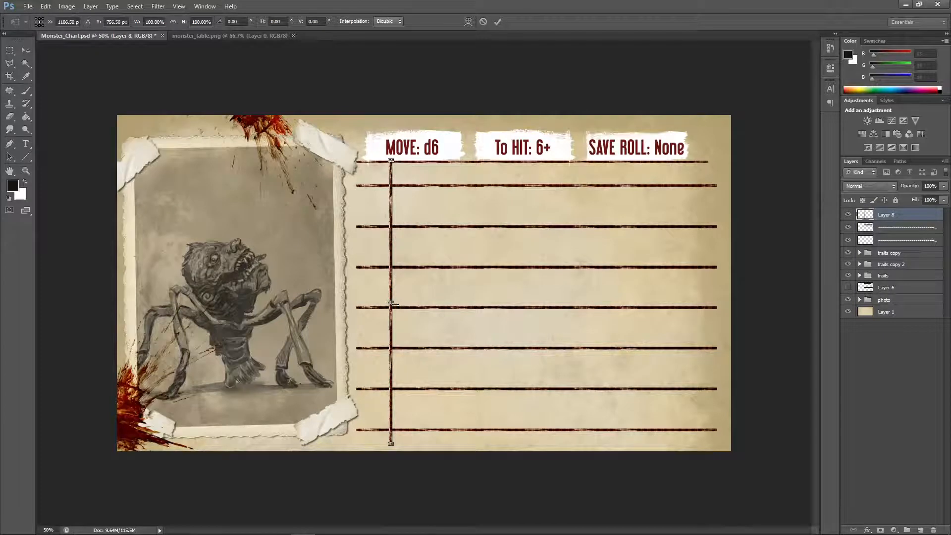
pyautogui.moveTo(392, 303); pyautogui.dragTo(390, 302)
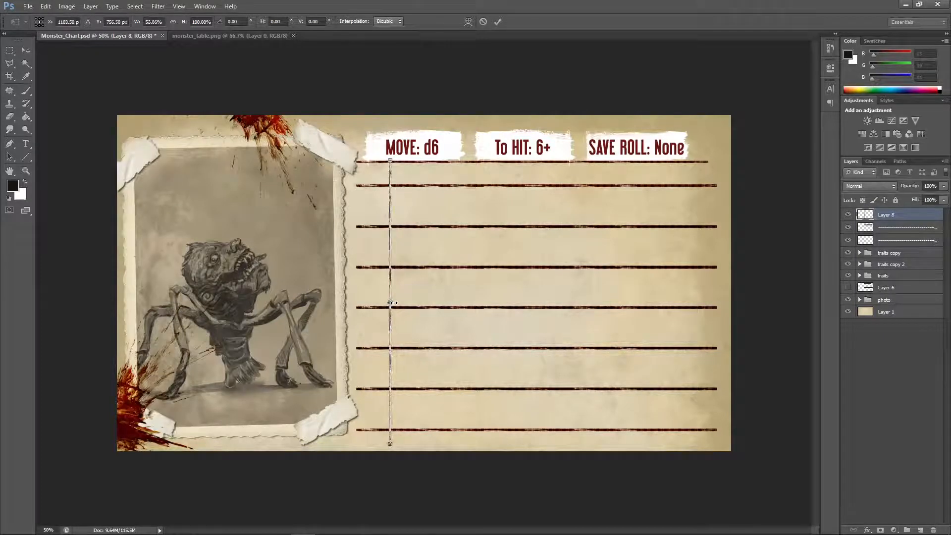
pyautogui.click(26, 50)
pyautogui.click(439, 198)
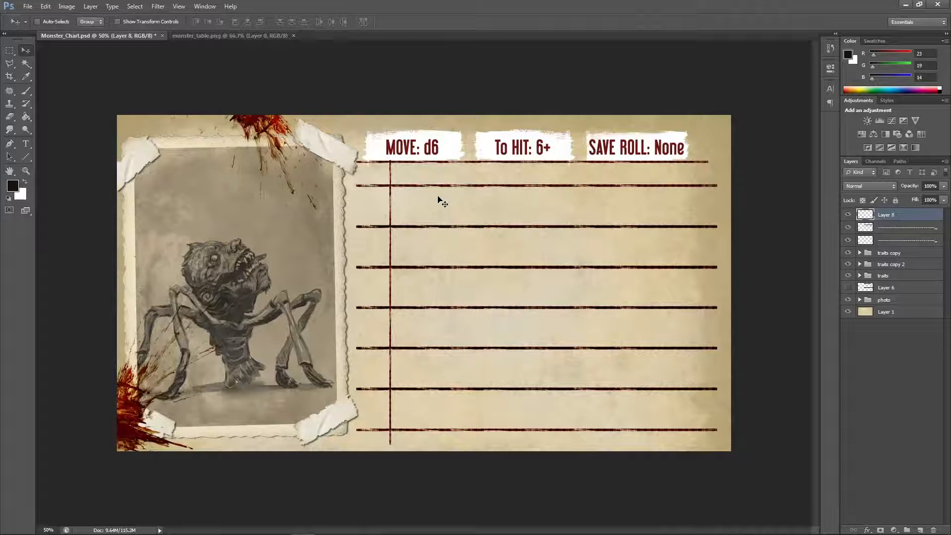
# Step: Erase both ends of the vertical line so it runs only between the first and last table lines
pyautogui.click(9, 116)
pyautogui.moveTo(390, 164); pyautogui.dragTo(392, 183)
pyautogui.moveTo(389, 450); pyautogui.dragTo(390, 438)
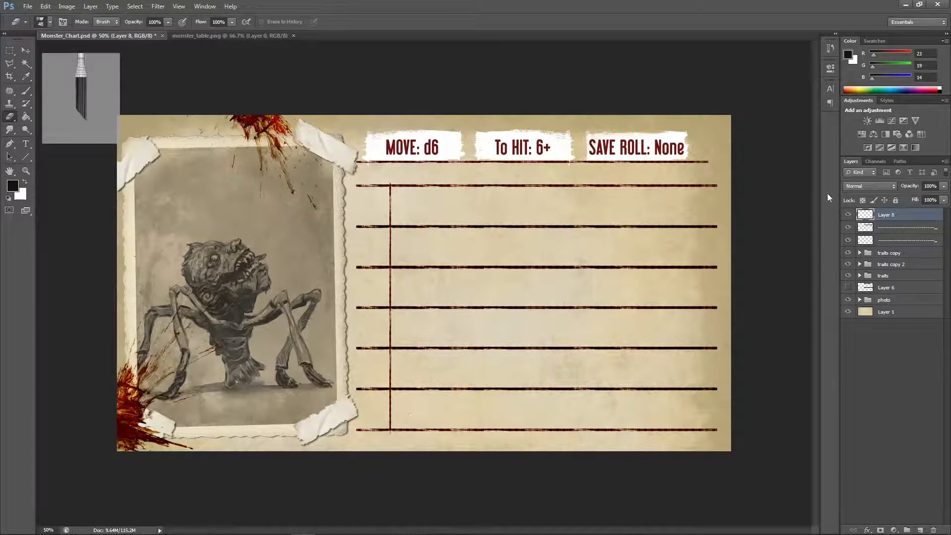
# Step: On the table lines layer, erase bits along the first and second horizontal lines to thin and roughen them
pyautogui.click(885, 228)
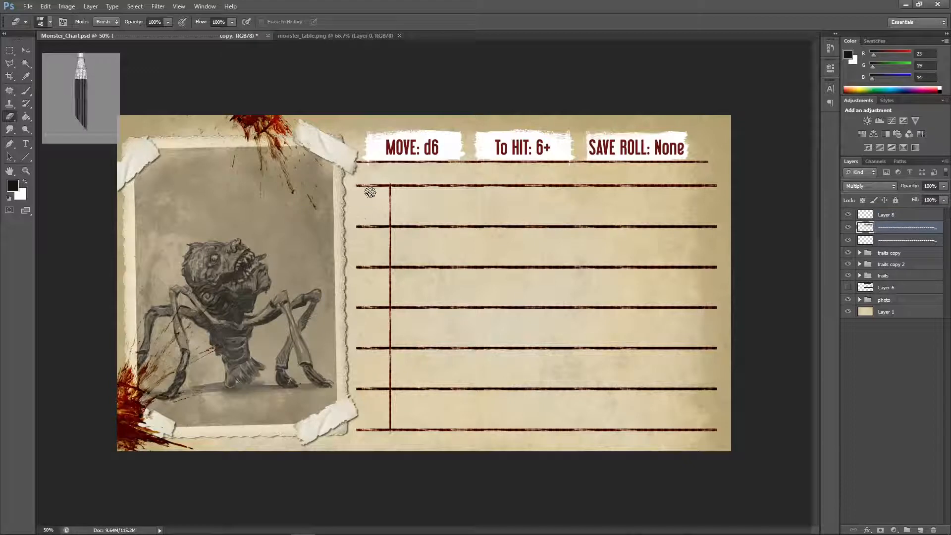
pyautogui.moveTo(377, 190)
pyautogui.mouseDown()
pyautogui.moveTo(360, 187)
pyautogui.moveTo(436, 195)
pyautogui.moveTo(712, 185)
pyautogui.moveTo(677, 188)
pyautogui.moveTo(703, 186)
pyautogui.moveTo(696, 191)
pyautogui.mouseUp()
pyautogui.moveTo(425, 225)
pyautogui.mouseDown()
pyautogui.moveTo(504, 227)
pyautogui.moveTo(488, 228)
pyautogui.mouseUp()
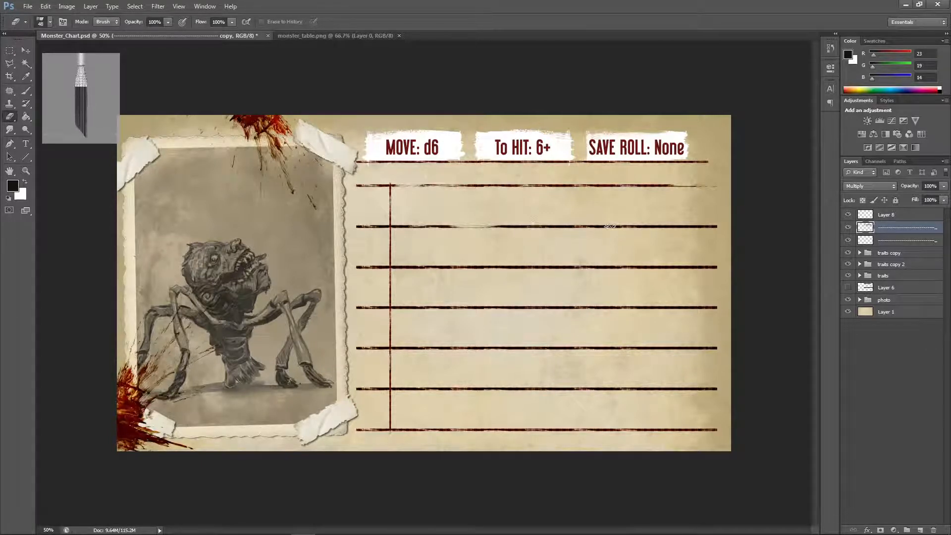
pyautogui.moveTo(668, 222); pyautogui.dragTo(718, 229)
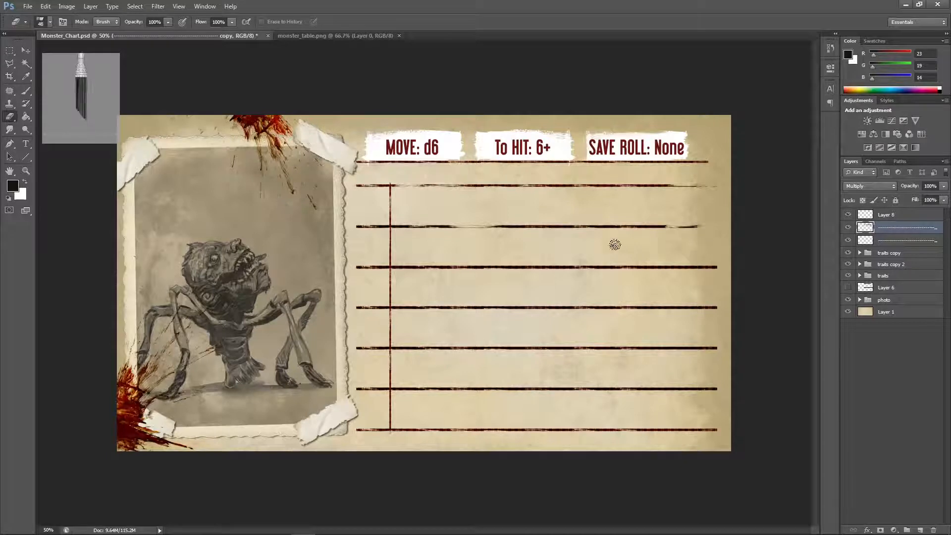
# Step: Roughen the third through sixth horizontal table lines by erasing spots along their length and at their outer ends
pyautogui.moveTo(369, 268); pyautogui.dragTo(356, 268)
pyautogui.moveTo(362, 314)
pyautogui.mouseDown()
pyautogui.moveTo(354, 310)
pyautogui.moveTo(445, 307)
pyautogui.mouseUp()
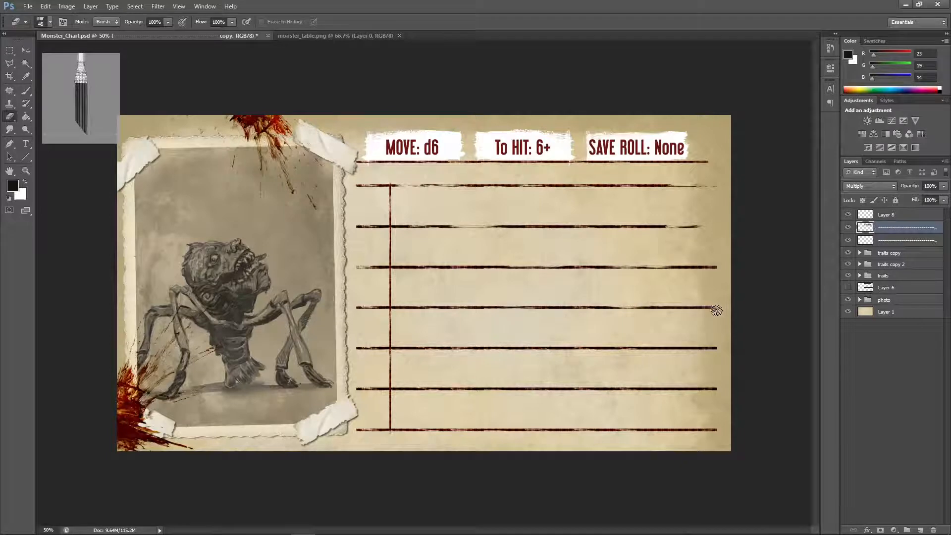
pyautogui.moveTo(718, 268); pyautogui.dragTo(701, 268)
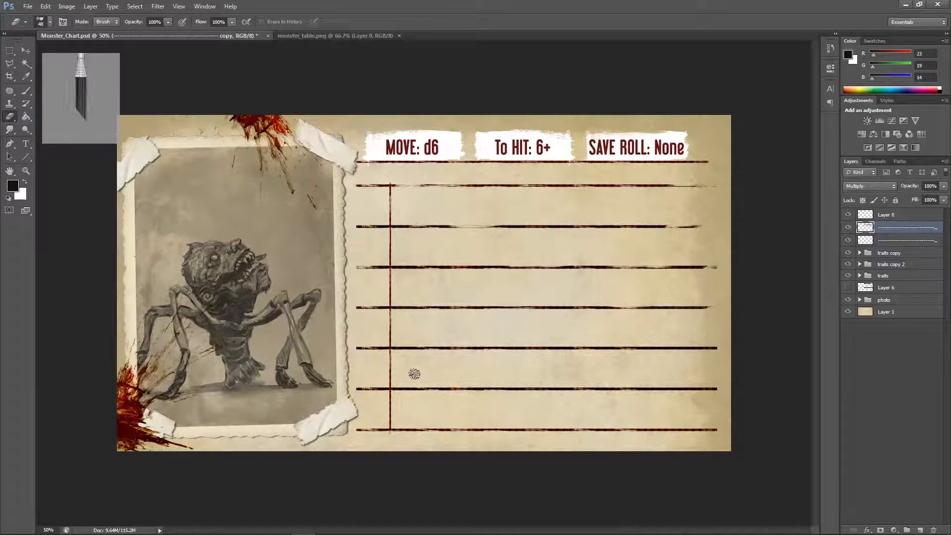
pyautogui.moveTo(390, 394); pyautogui.dragTo(390, 409)
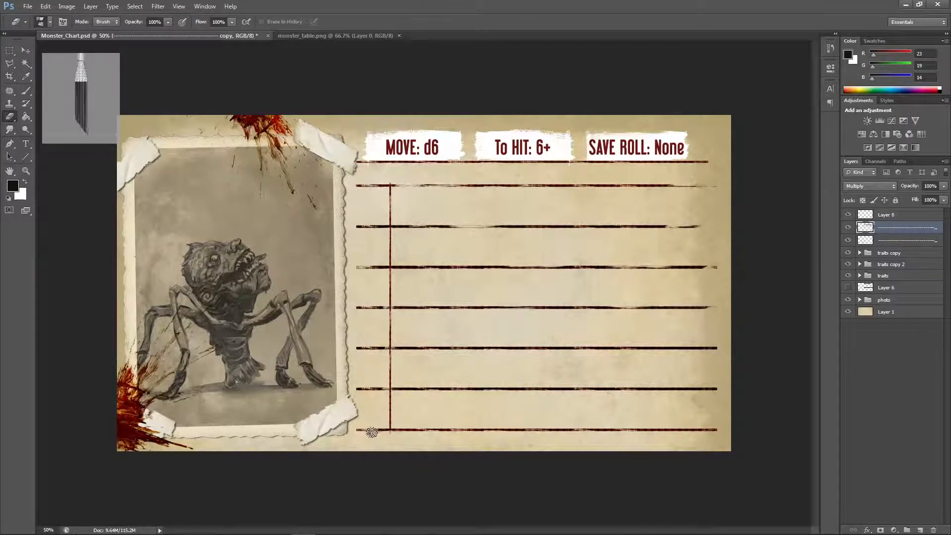
pyautogui.moveTo(488, 348); pyautogui.dragTo(513, 347)
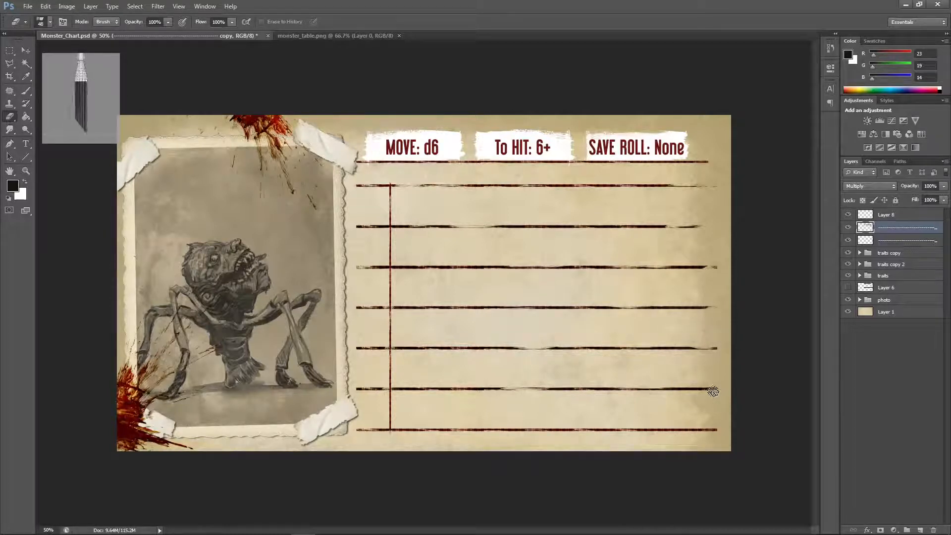
pyautogui.moveTo(722, 392); pyautogui.dragTo(697, 393)
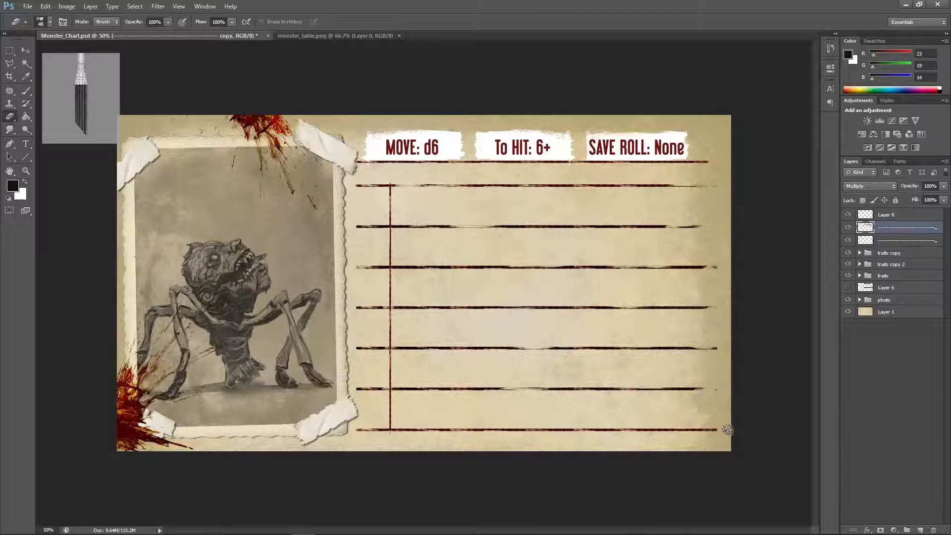
# Step: Thin and roughen the outer end of the last horizontal table line by erasing along it
pyautogui.moveTo(728, 430); pyautogui.dragTo(677, 433)
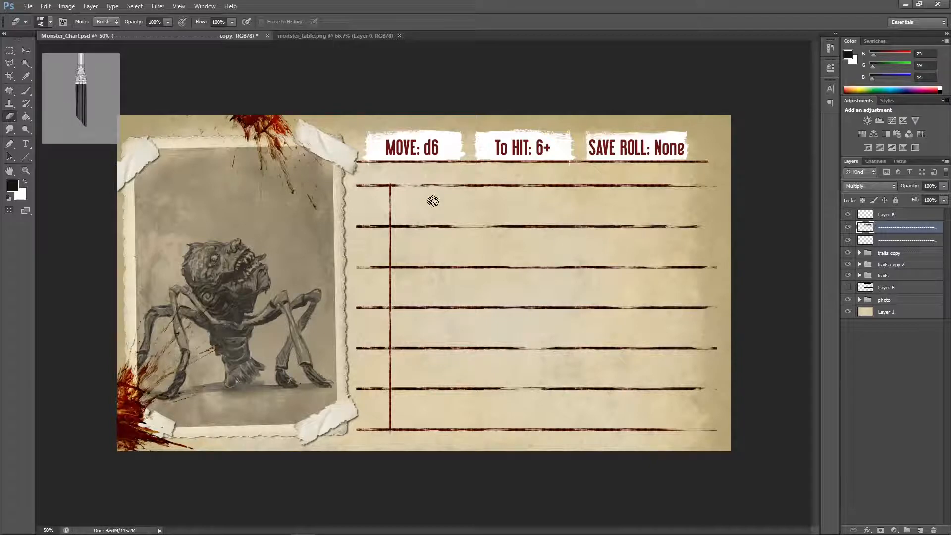
pyautogui.click(944, 186)
pyautogui.moveTo(937, 198); pyautogui.dragTo(929, 198)
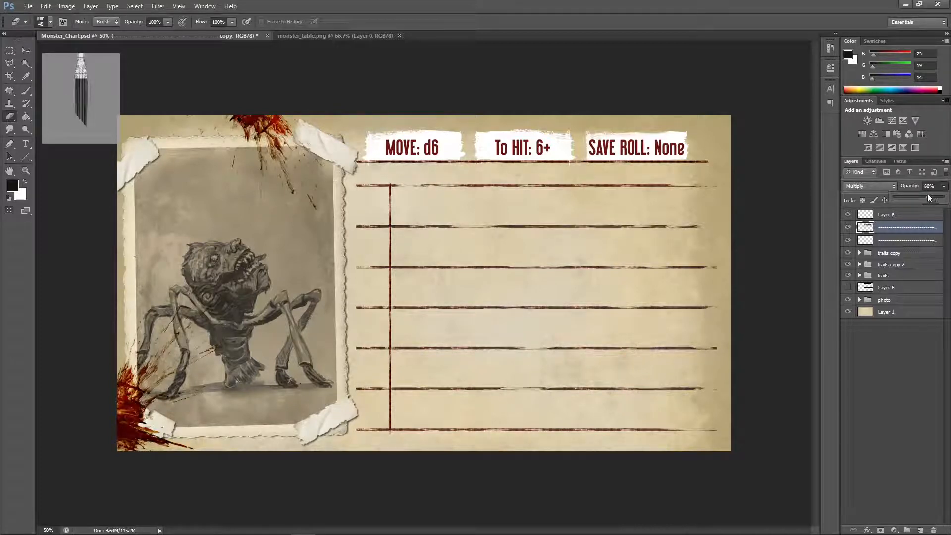
pyautogui.click(900, 202)
pyautogui.hotkey('alt', ']')
pyautogui.press('Delete')
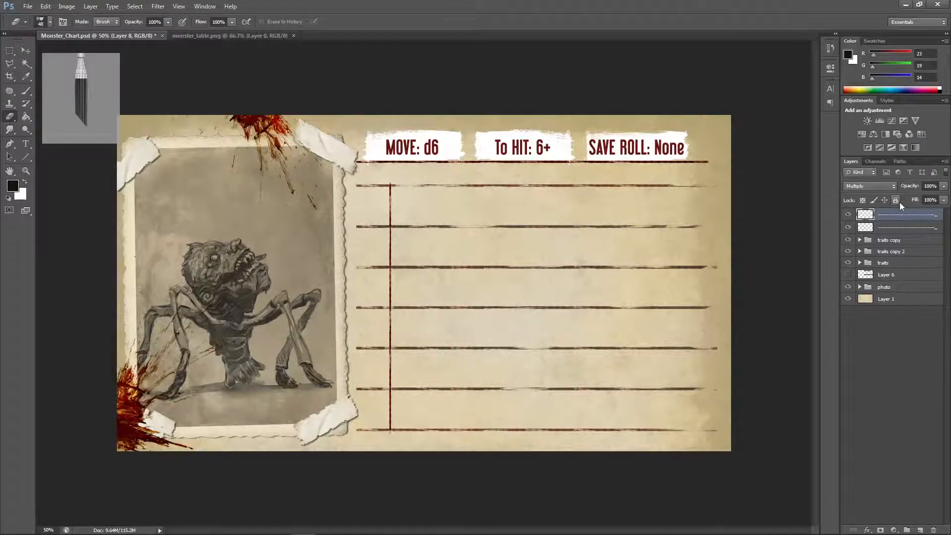
pyautogui.hotkey('ctrl', 'alt', 'z')
pyautogui.hotkey('ctrl', 'alt', 'z')
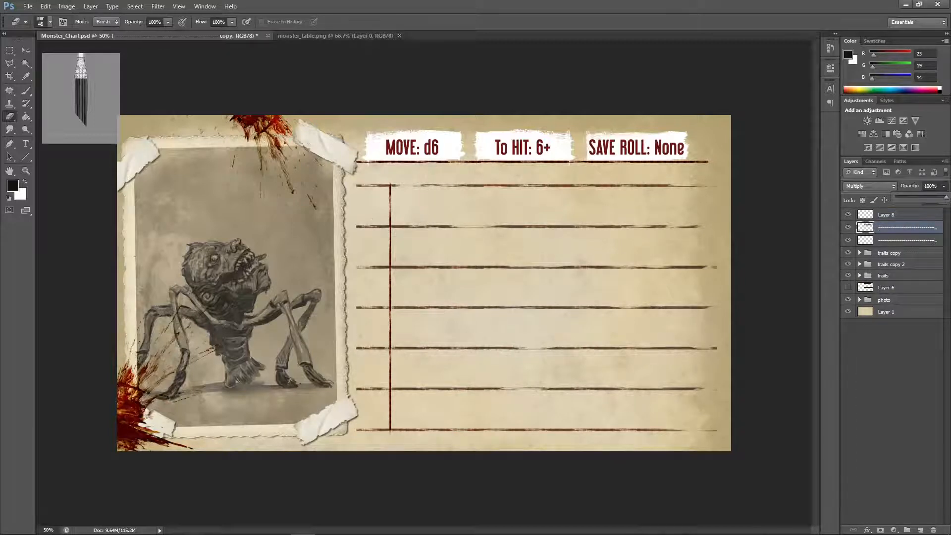
pyautogui.hotkey('ctrl', 'shift', 'z')
# Step: Delete the empty Layer 8 and lower the opacity of the upper table lines layer to 55%
pyautogui.click(922, 214)
pyautogui.press('Delete')
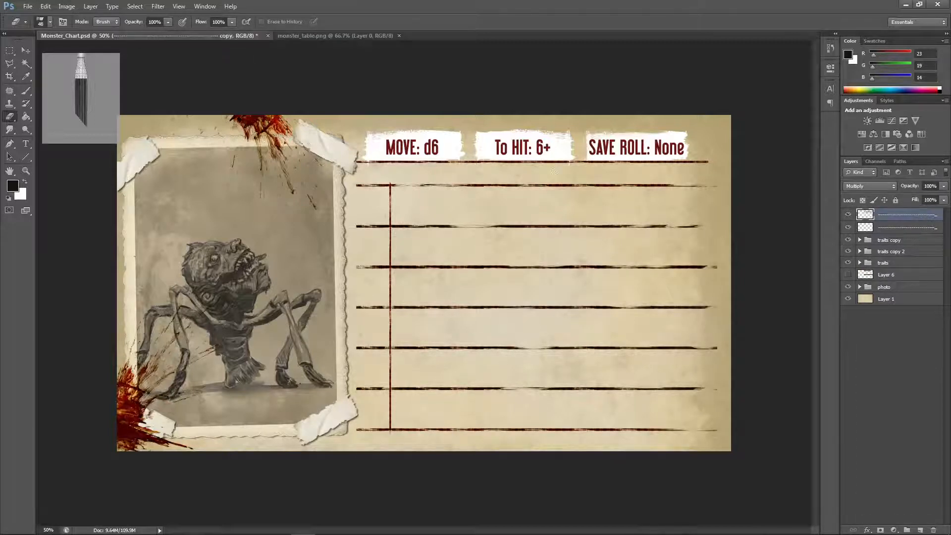
pyautogui.click(944, 186)
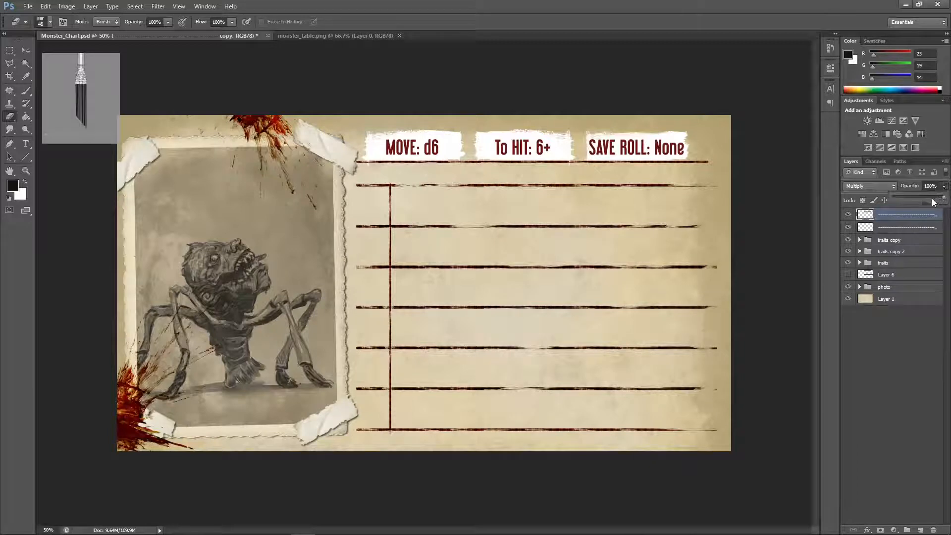
pyautogui.moveTo(943, 200); pyautogui.dragTo(920, 195)
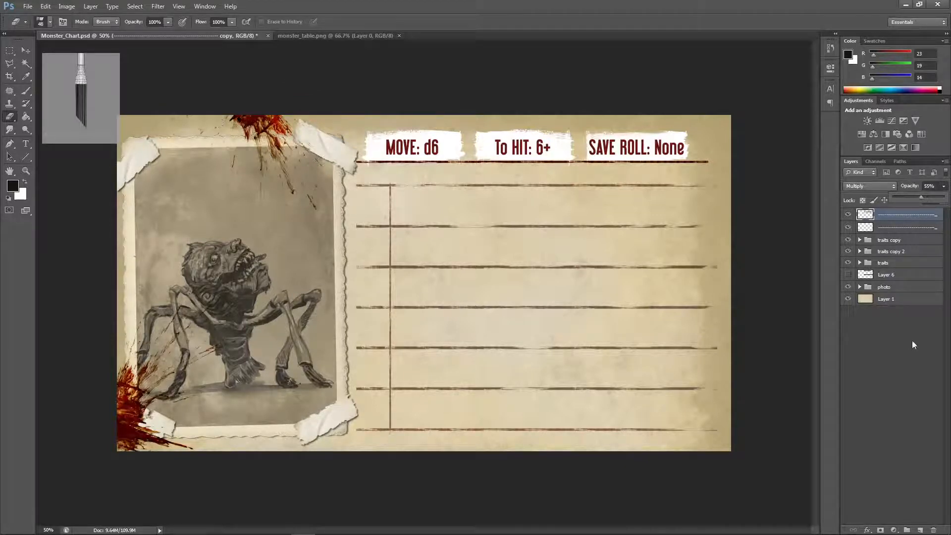
# Step: Lower the opacity of the second table lines layer to 64% and save the document
pyautogui.click(902, 227)
pyautogui.click(944, 188)
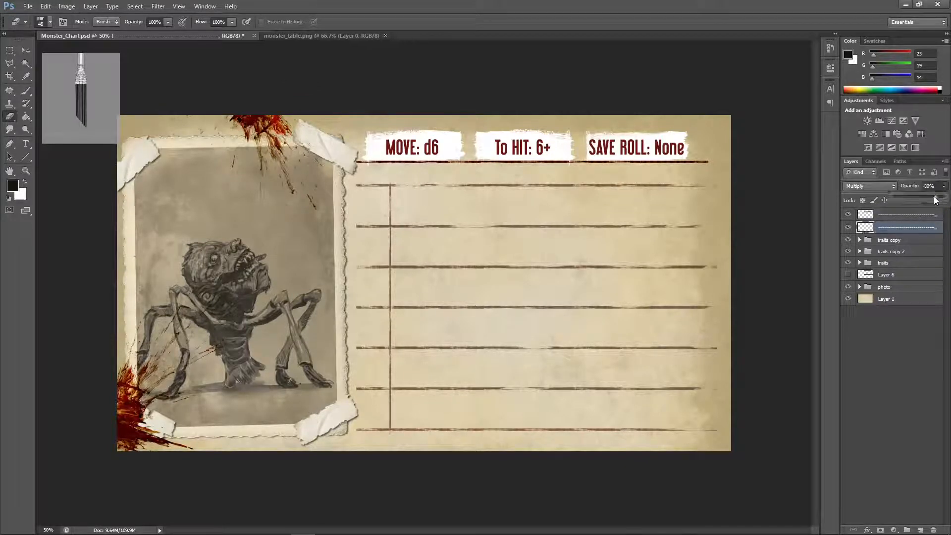
pyautogui.moveTo(943, 197); pyautogui.dragTo(927, 197)
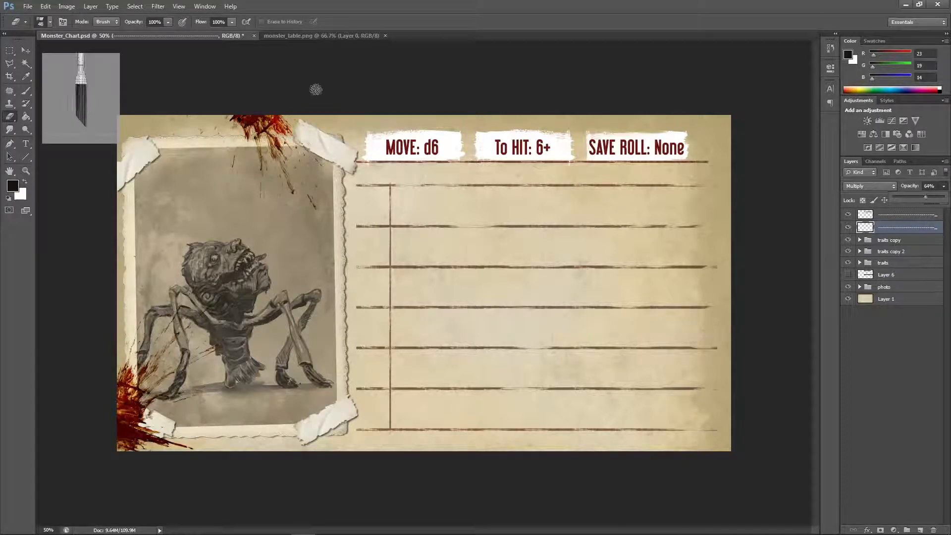
pyautogui.click(26, 50)
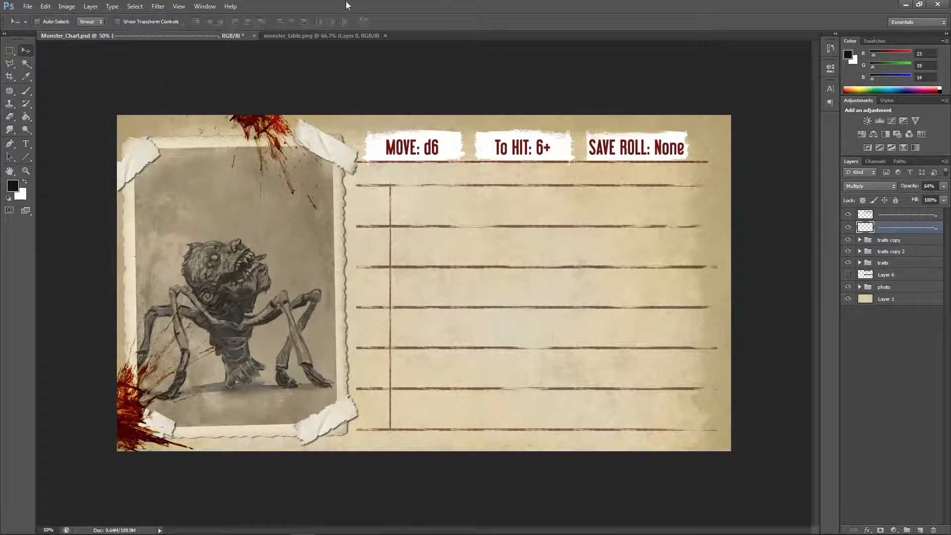
pyautogui.hotkey('ctrl', 's')
# Step: Set the foreground colour to the dark red 6d150f sampled from the MOVE label
pyautogui.click(14, 185)
pyautogui.click(407, 144)
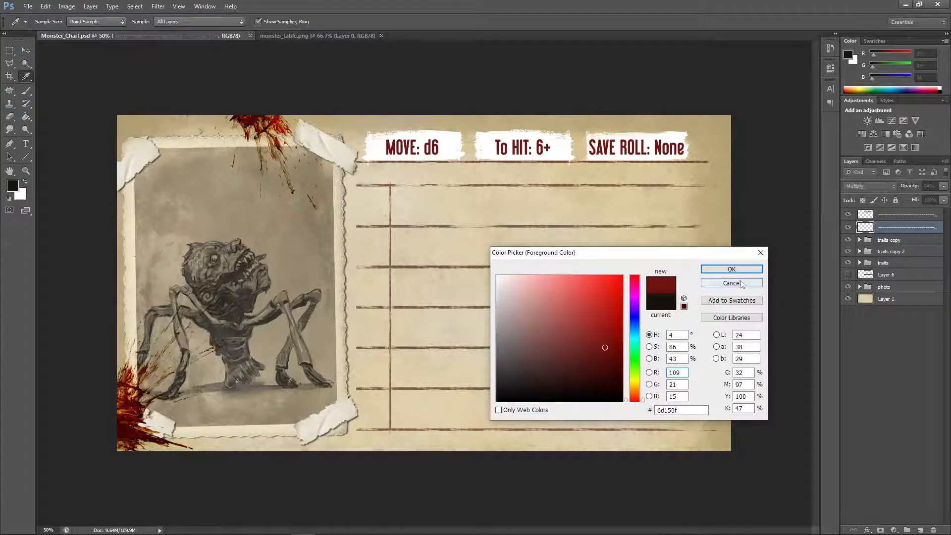
pyautogui.click(731, 269)
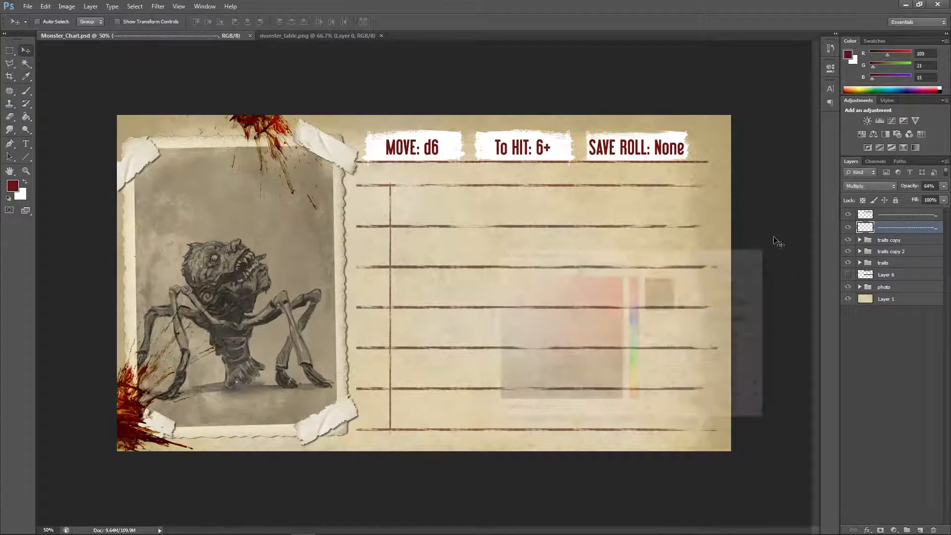
# Step: Add the text "Monster Behavour" in 18 pt Libel Suit near the start of the table
pyautogui.click(25, 144)
pyautogui.click(377, 170)
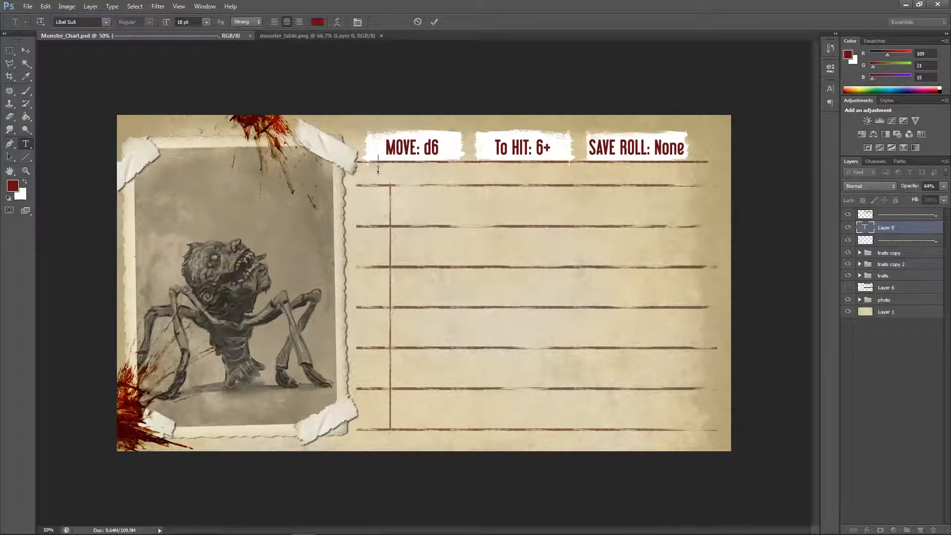
pyautogui.write('Monster Behav')
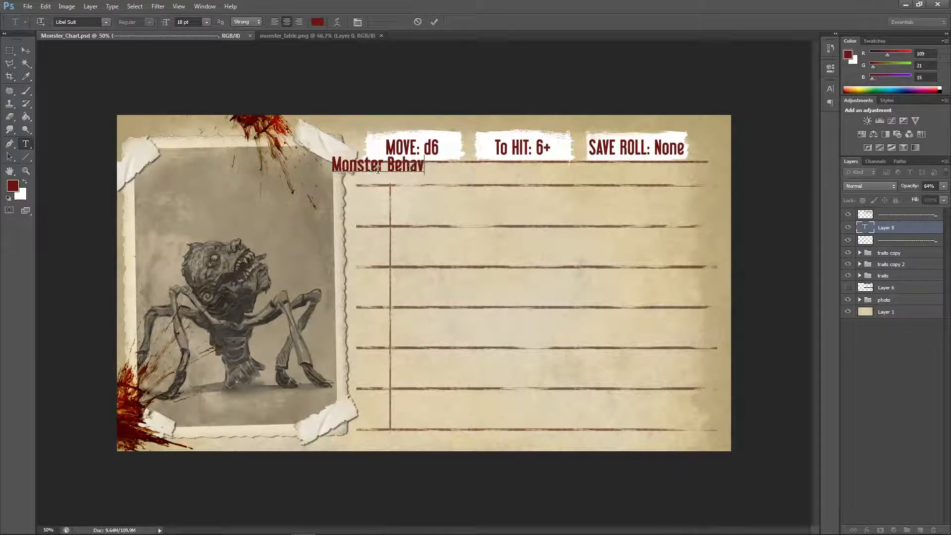
pyautogui.write('our')
pyautogui.click(26, 50)
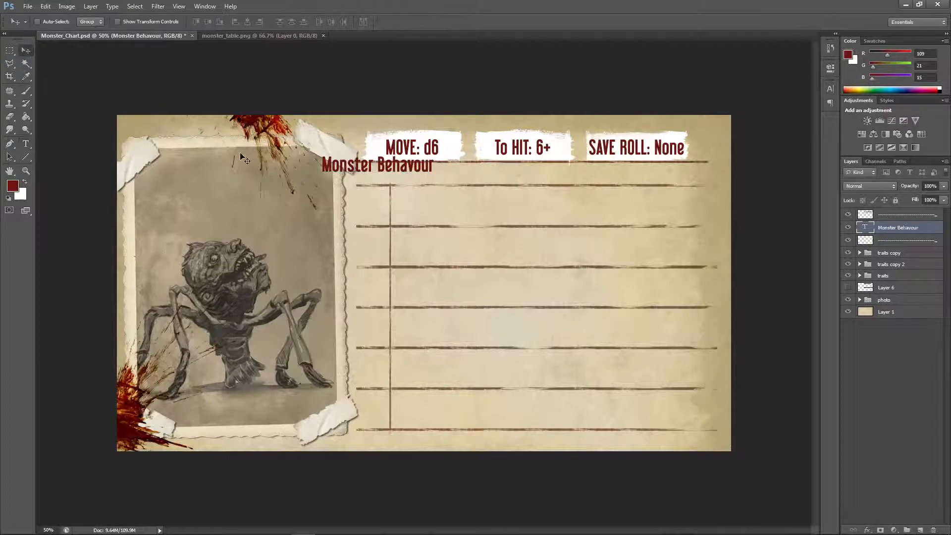
# Step: Position the new heading in the table's header row, just beneath the MOVE strip and above the row line
pyautogui.moveTo(375, 169); pyautogui.dragTo(414, 180)
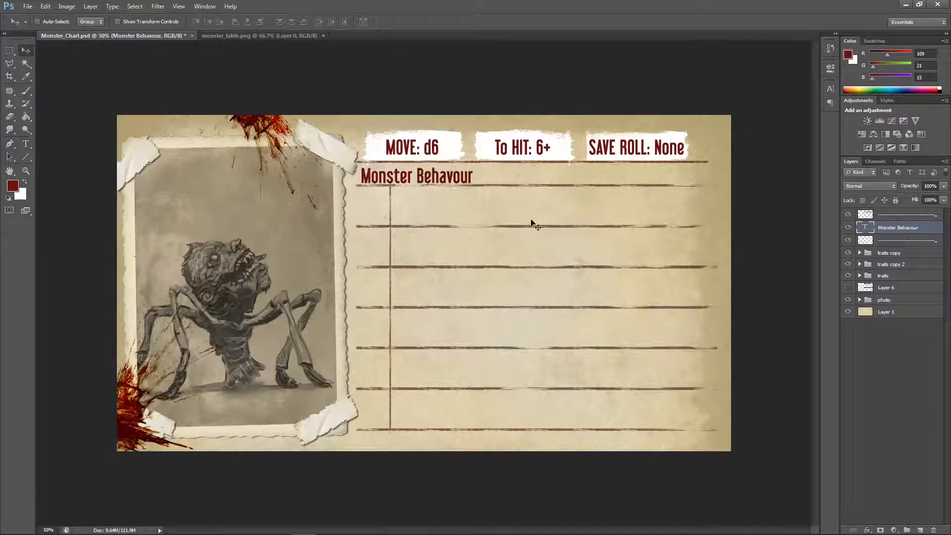
pyautogui.press('Up')
pyautogui.press('Up')
pyautogui.press('Up')
pyautogui.press('Up')
pyautogui.press('Up')
pyautogui.press('Up')
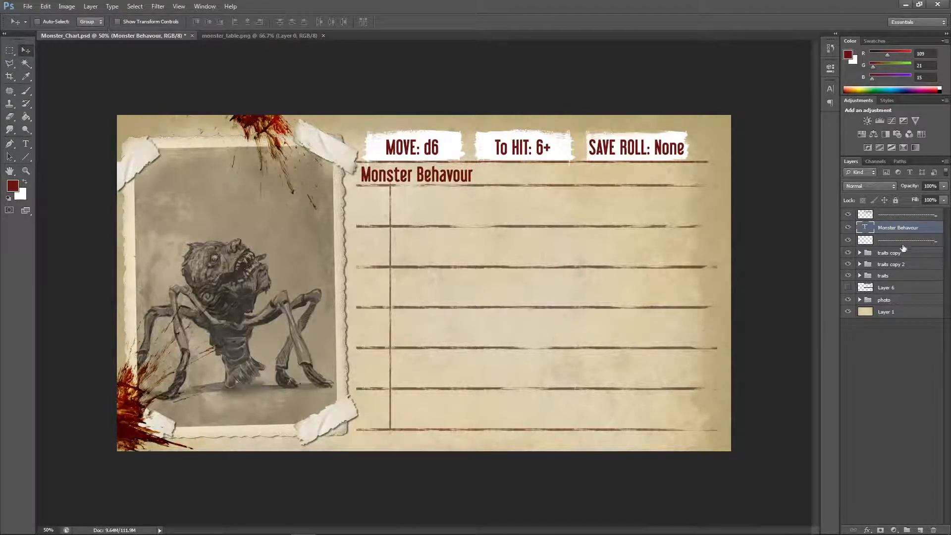
# Step: Reorder the heading's text layer to the top of the layer stack, above both table lines layers
pyautogui.doubleClick(869, 232)
pyautogui.moveTo(897, 231); pyautogui.dragTo(898, 213)
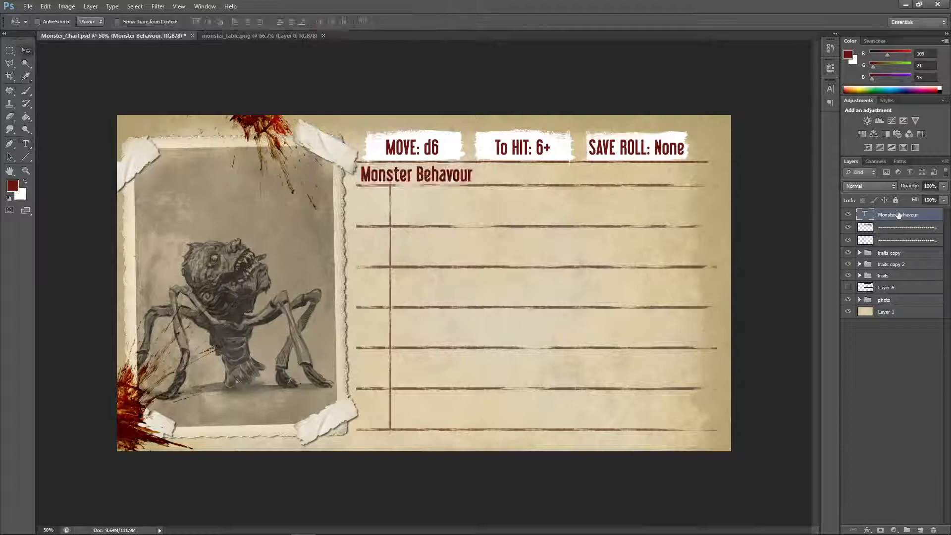
pyautogui.press('Left')
# Step: Run a spell check that corrects the heading to "Monster Behaviour" and ignores every "d6"
pyautogui.click(45, 6)
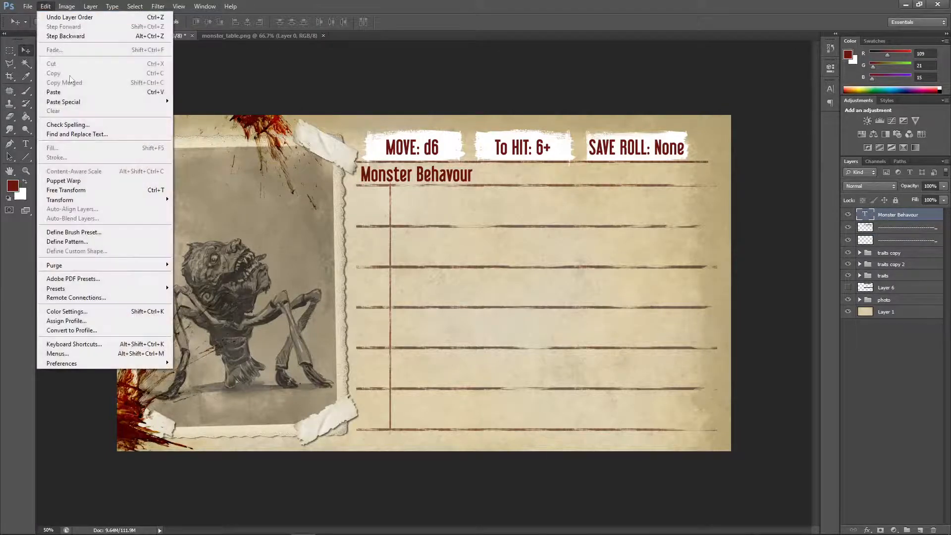
pyautogui.click(64, 126)
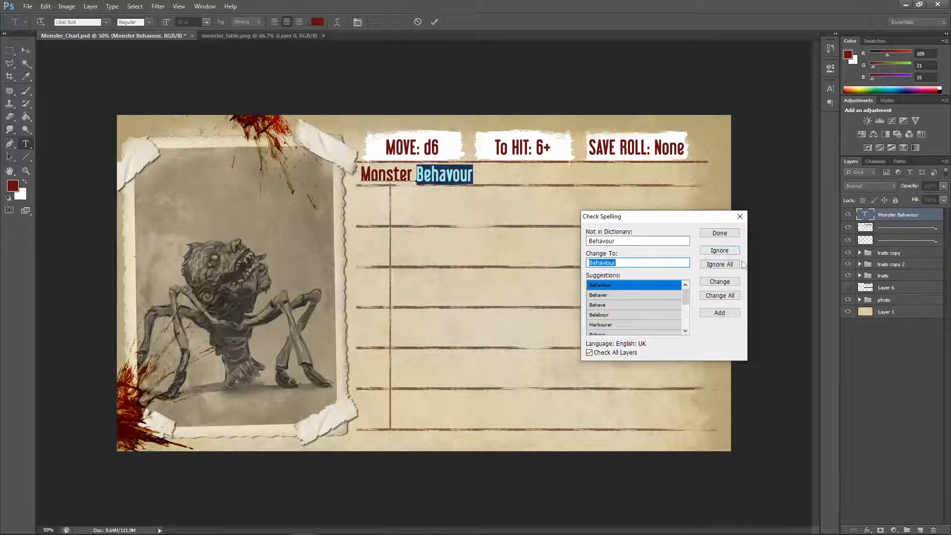
pyautogui.click(726, 282)
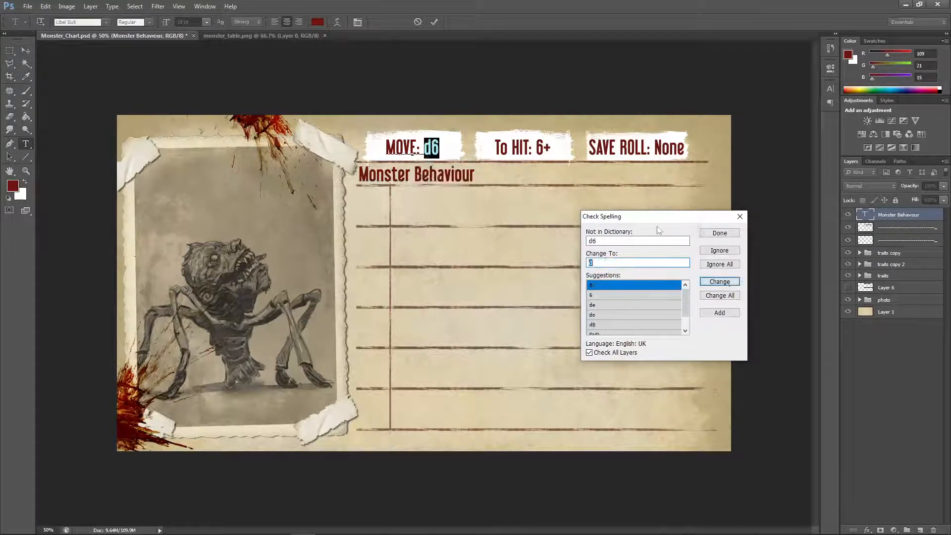
pyautogui.click(726, 265)
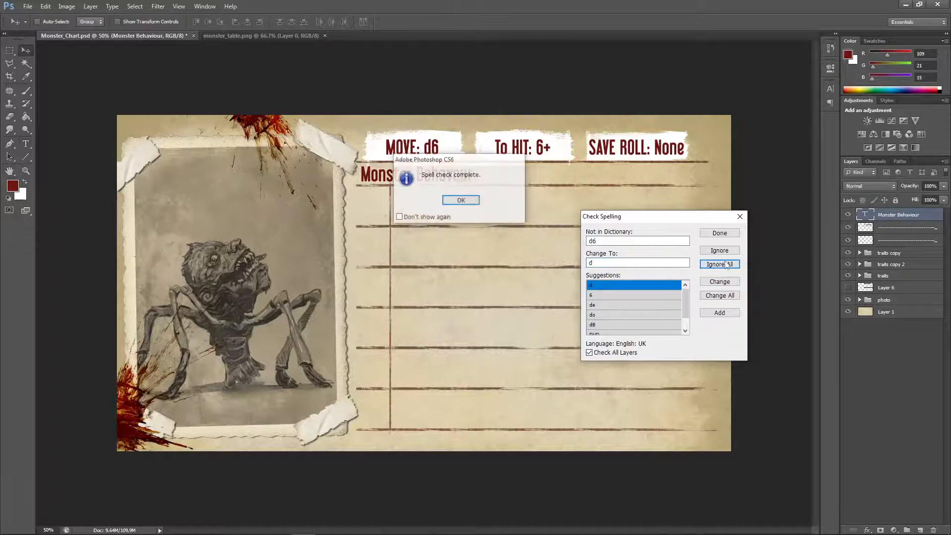
pyautogui.click(443, 198)
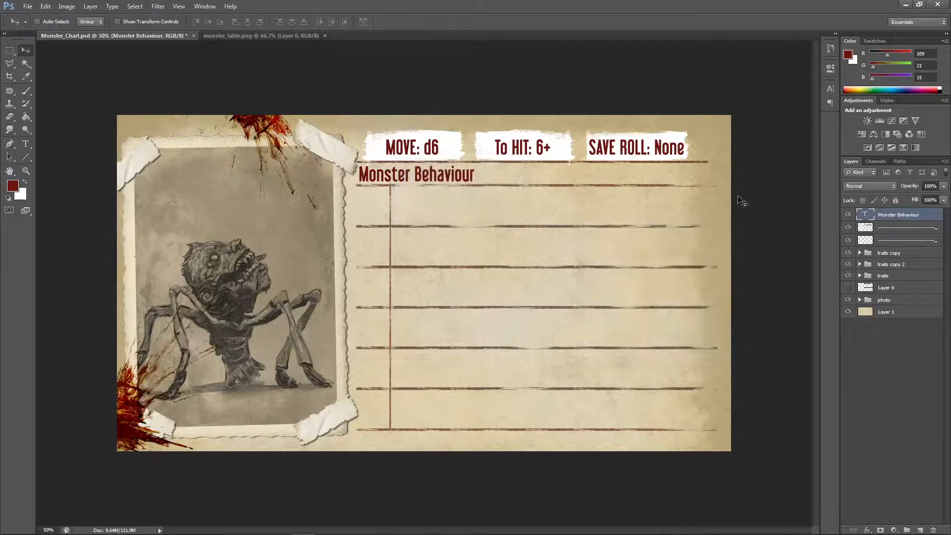
# Step: Left-align the Monster Behaviour text and set its layer's blend mode to Multiply
pyautogui.doubleClick(865, 214)
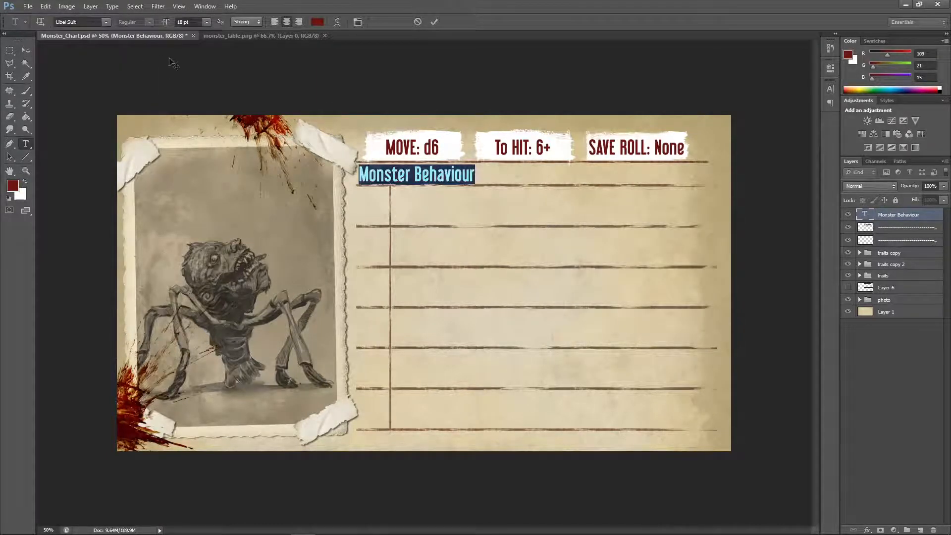
pyautogui.click(274, 21)
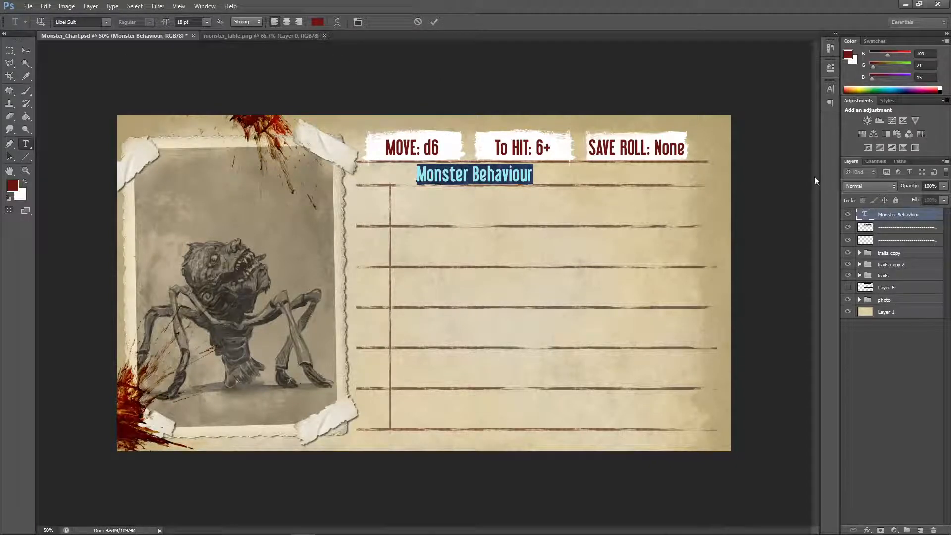
pyautogui.hotkey('ctrl', 'Return')
pyautogui.press('v')
pyautogui.click(870, 186)
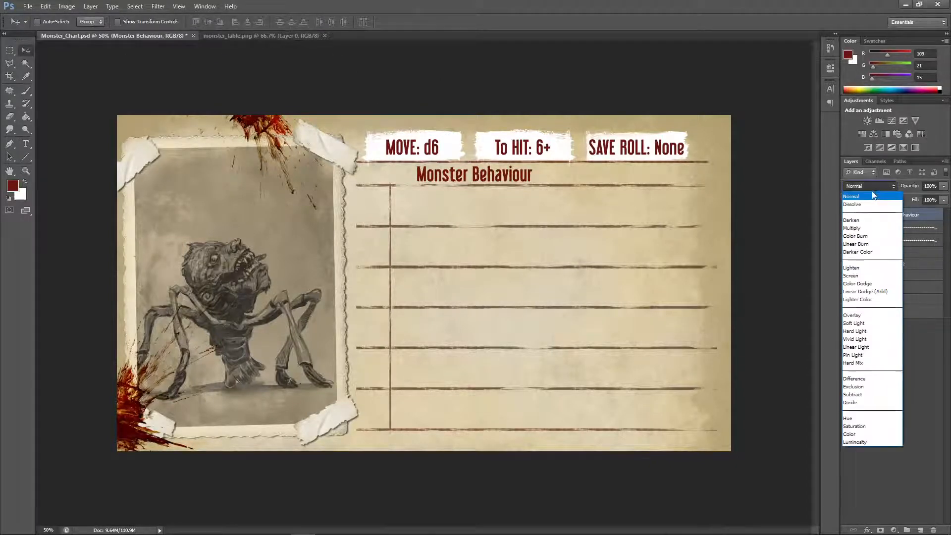
pyautogui.click(865, 223)
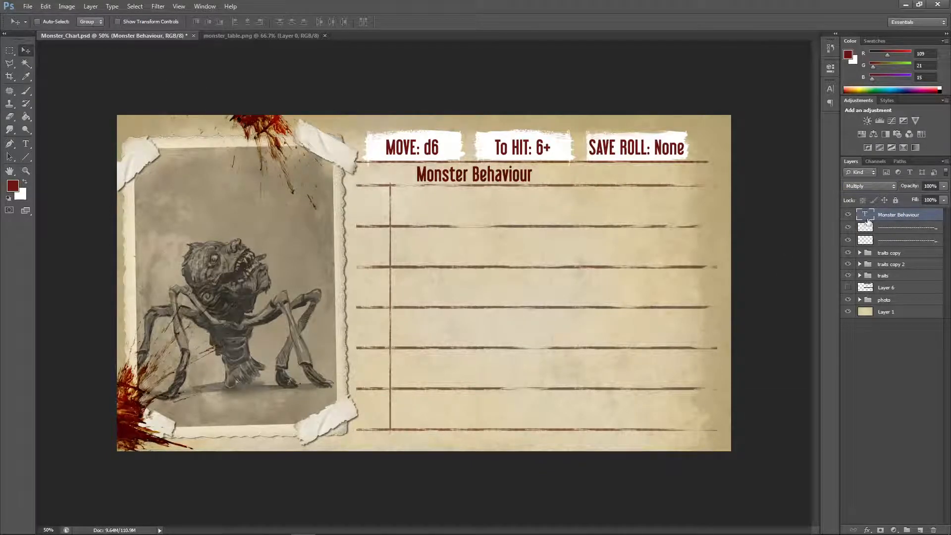
# Step: Select the Monster Behaviour text and browse the available fonts for it
pyautogui.doubleClick(864, 216)
pyautogui.click(106, 22)
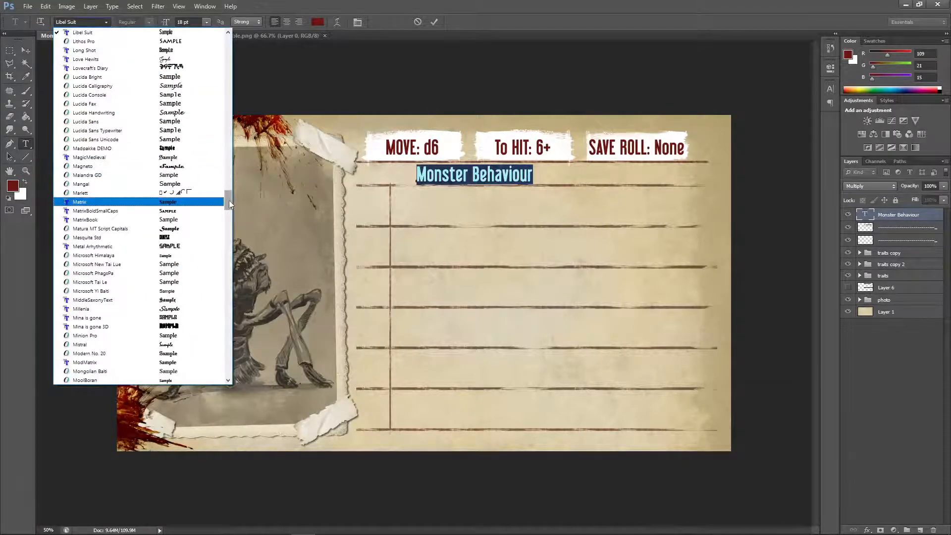
pyautogui.moveTo(229, 200); pyautogui.dragTo(224, 244)
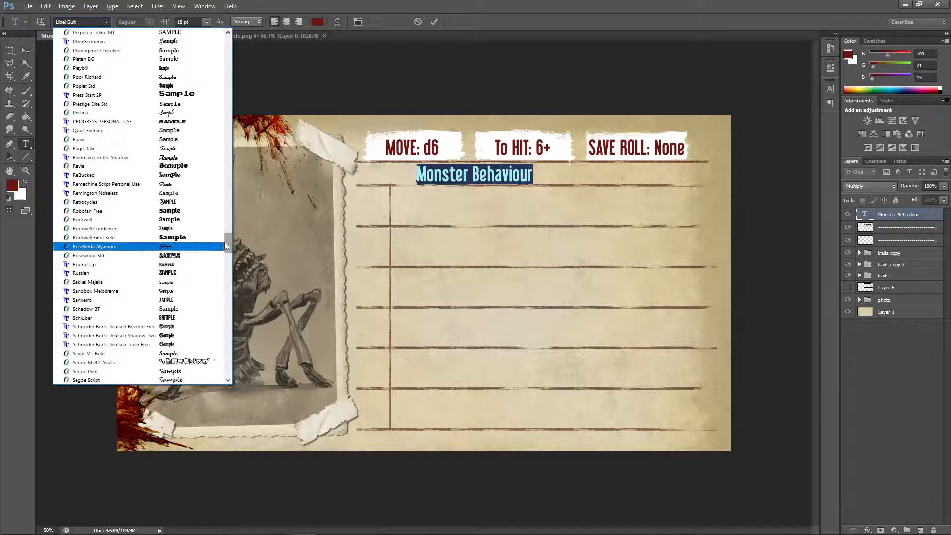
# Step: Switch to Chrome to close the Gmail inbox and check the "Making a GAME: Mare Istra" stream page, and return to Photoshop
pyautogui.hotkey('alt', 'Tab')
pyautogui.hotkey('alt', 'Tab')
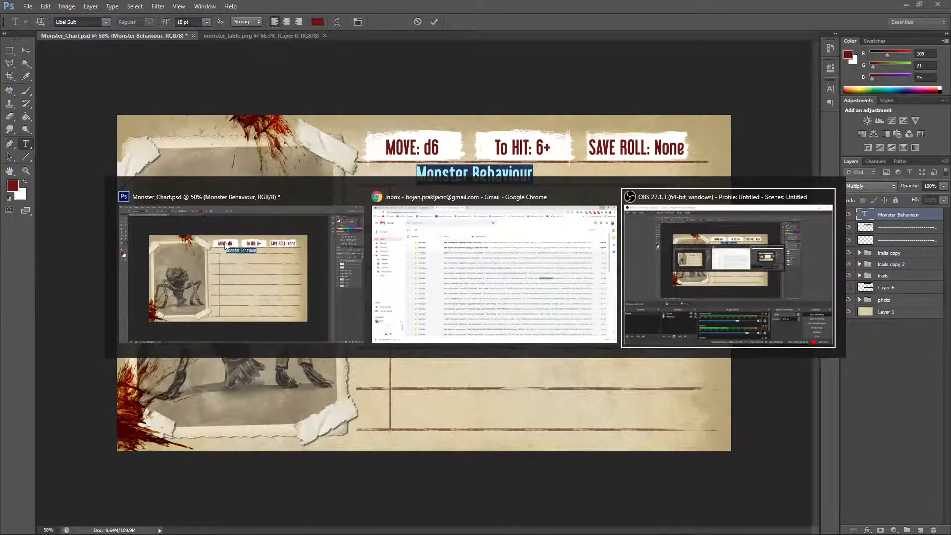
pyautogui.hotkey('alt', 'Tab')
pyautogui.hotkey('alt', 'Tab')
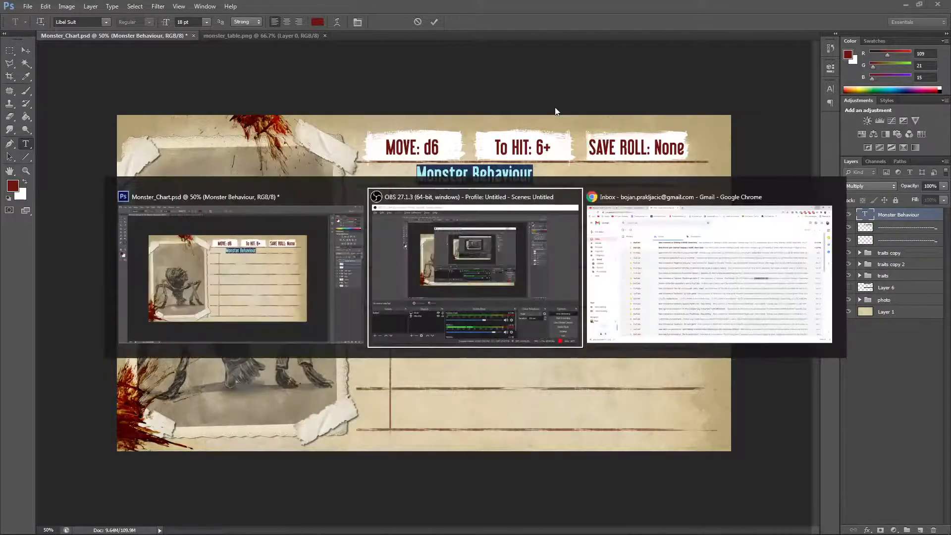
pyautogui.hotkey('alt', 'Tab')
pyautogui.click(351, 9)
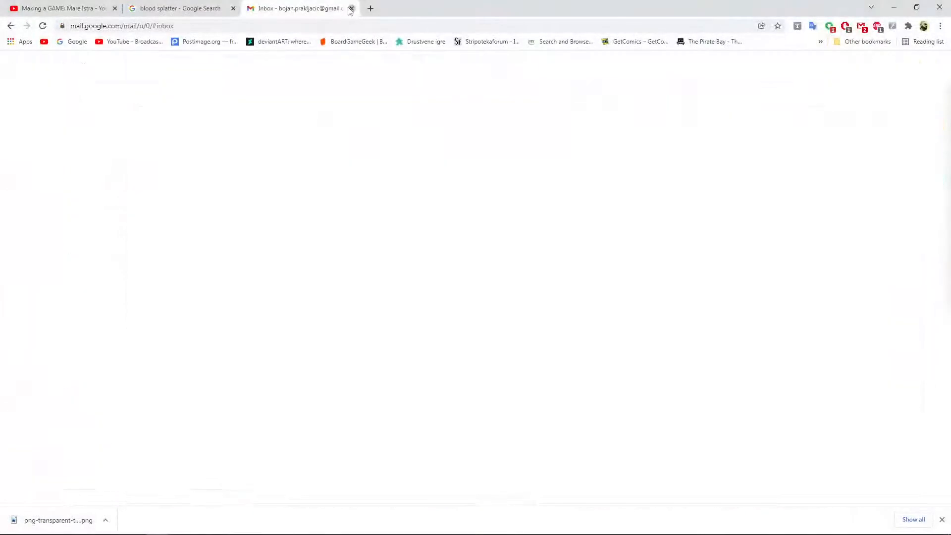
pyautogui.click(75, 9)
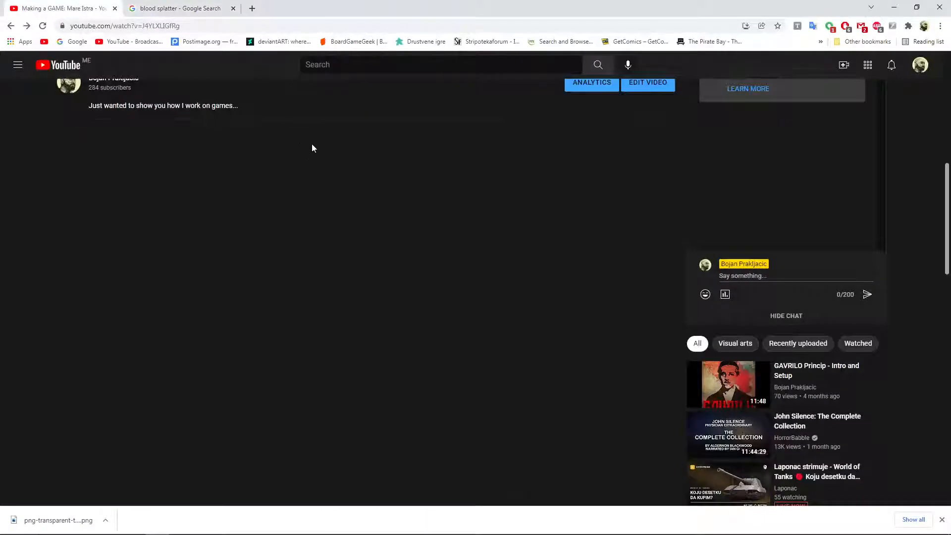
pyautogui.scroll(2, 328, 244)
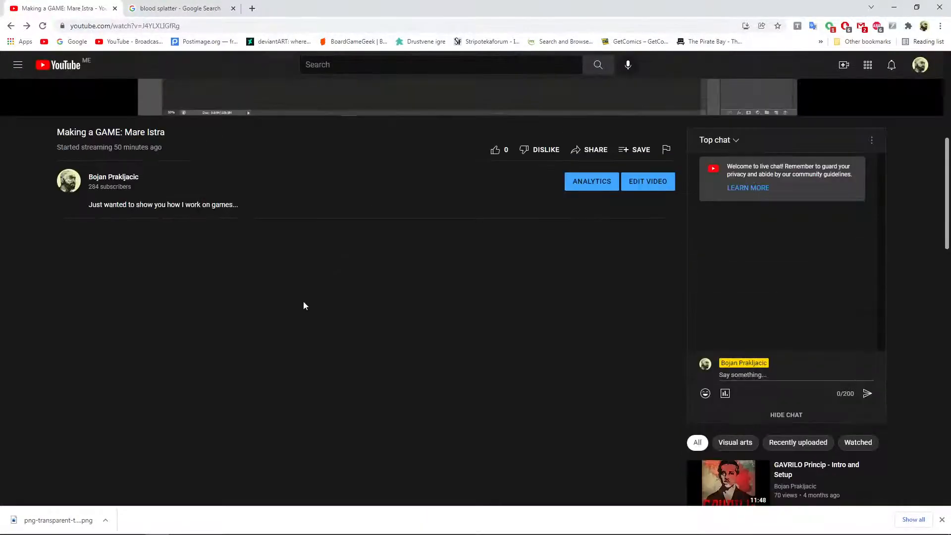
pyautogui.hotkey('alt', 'Tab')
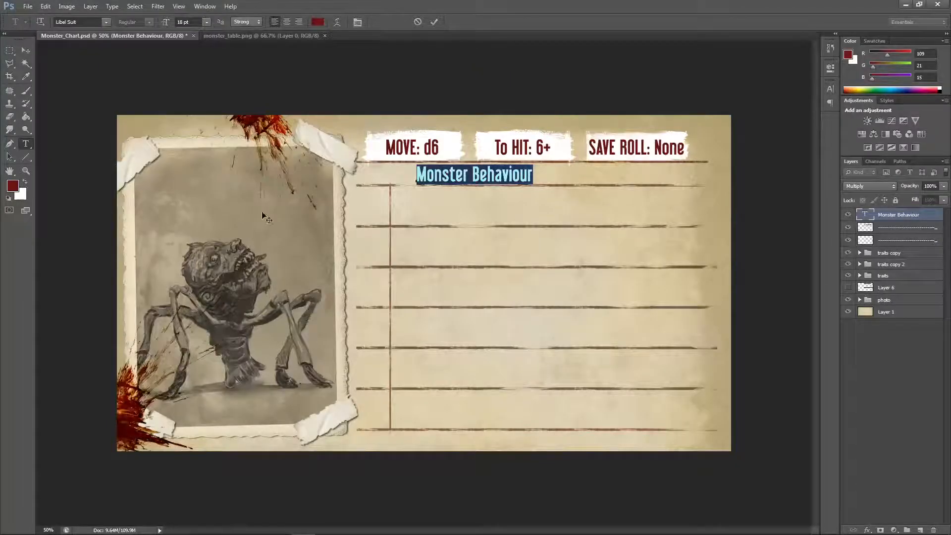
# Step: Set the Monster Behaviour heading in the Storytella font and move it over to the left end of the table
pyautogui.click(101, 19)
pyautogui.click(105, 22)
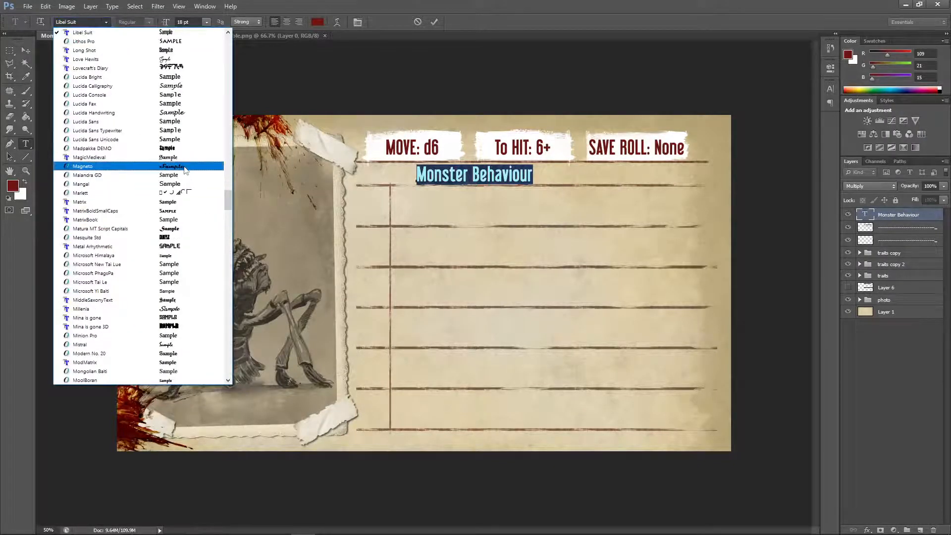
pyautogui.scroll(-15, 184, 169)
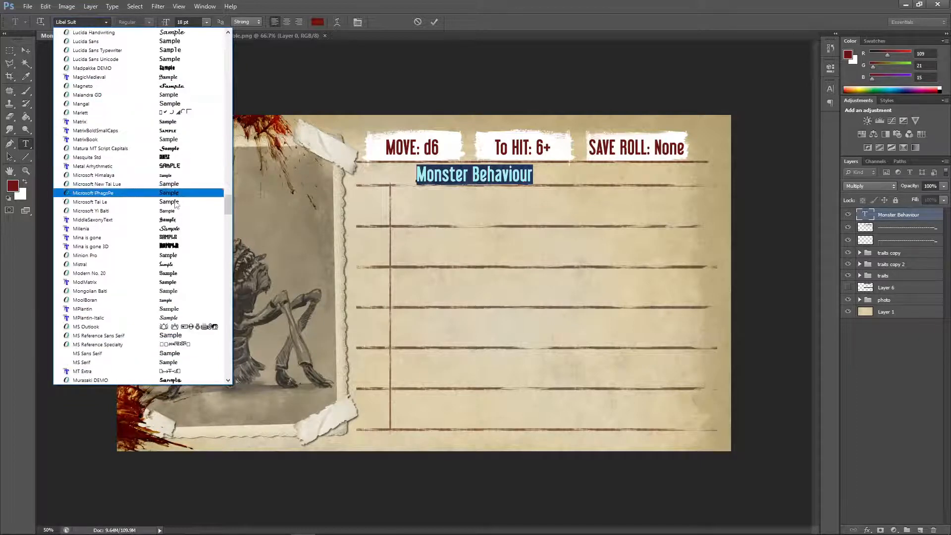
pyautogui.moveTo(225, 220); pyautogui.dragTo(218, 259)
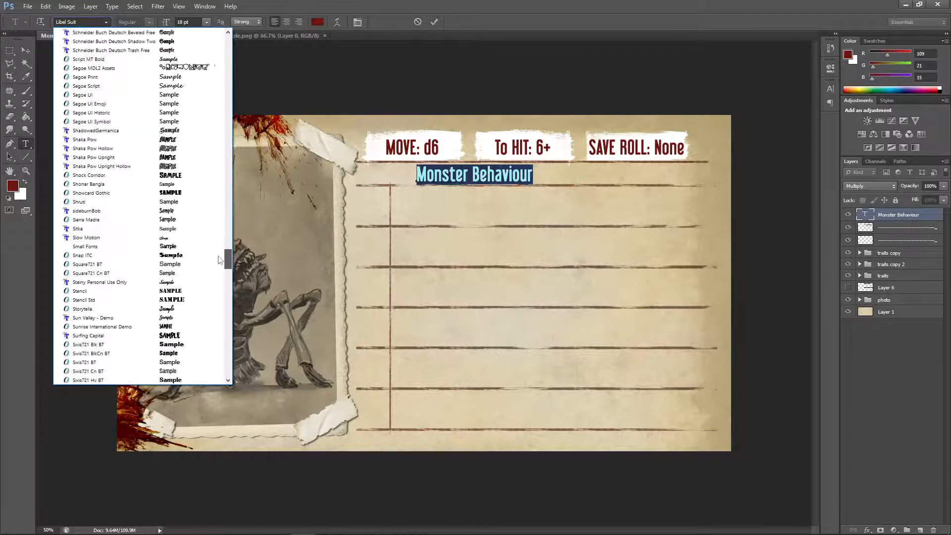
pyautogui.click(167, 309)
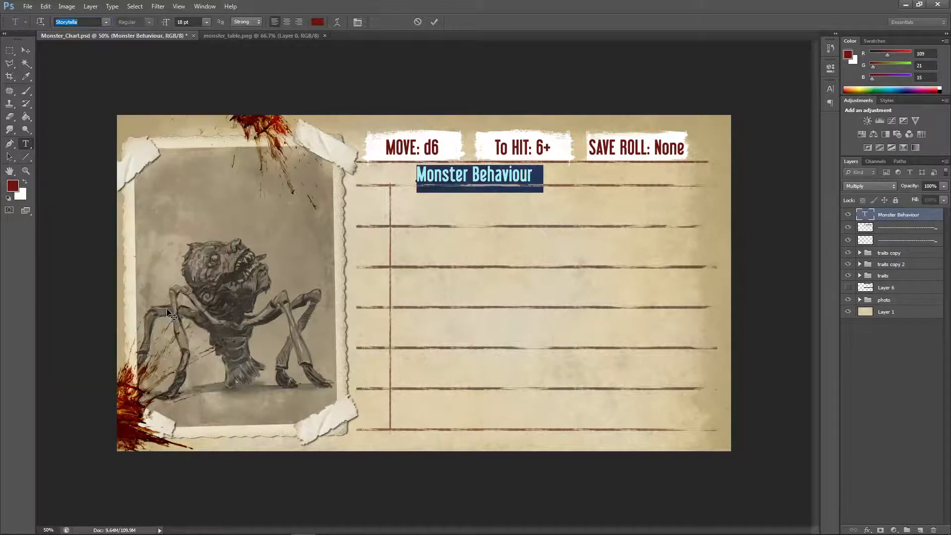
pyautogui.click(26, 51)
pyautogui.moveTo(489, 178); pyautogui.dragTo(441, 179)
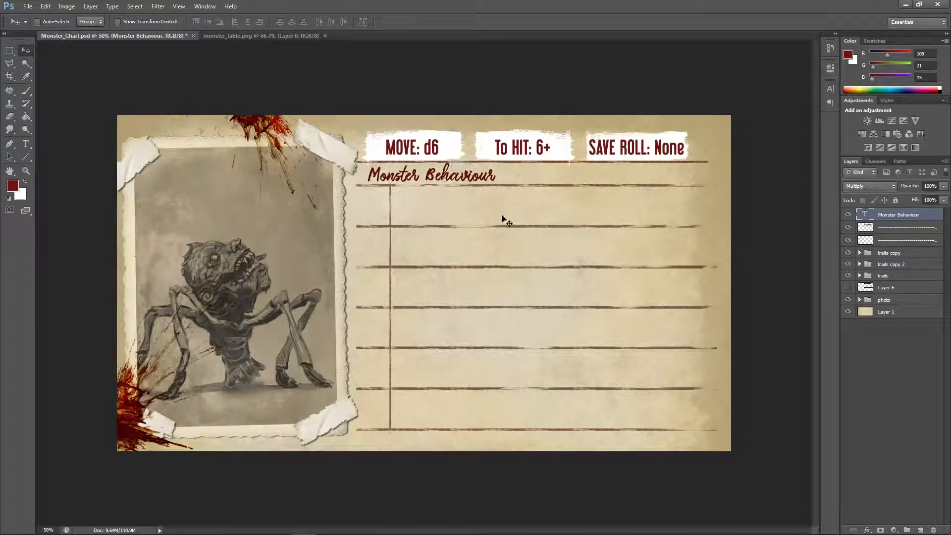
# Step: Try the Sun Valley - Demo and Thinking Of Betty fonts on the Monster Behaviour heading
pyautogui.doubleClick(865, 215)
pyautogui.click(107, 22)
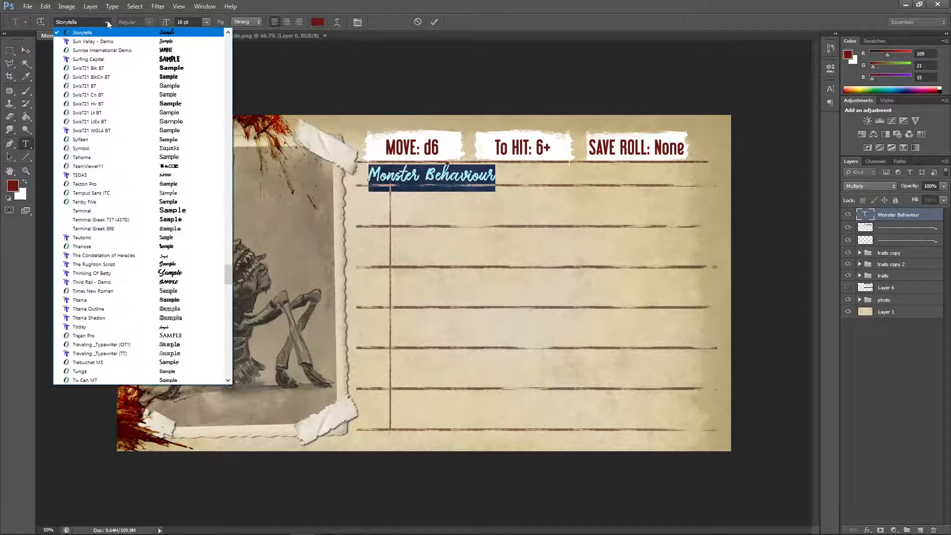
pyautogui.click(123, 39)
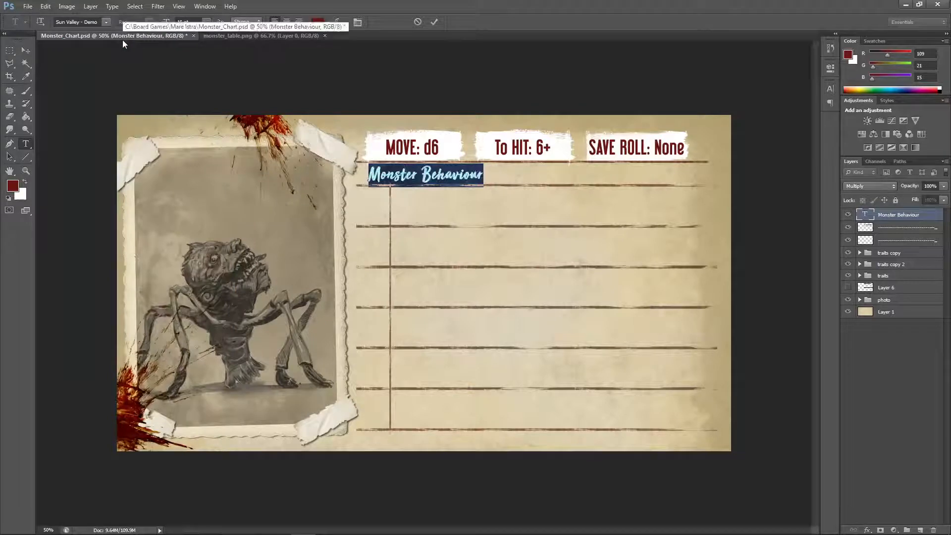
pyautogui.click(26, 50)
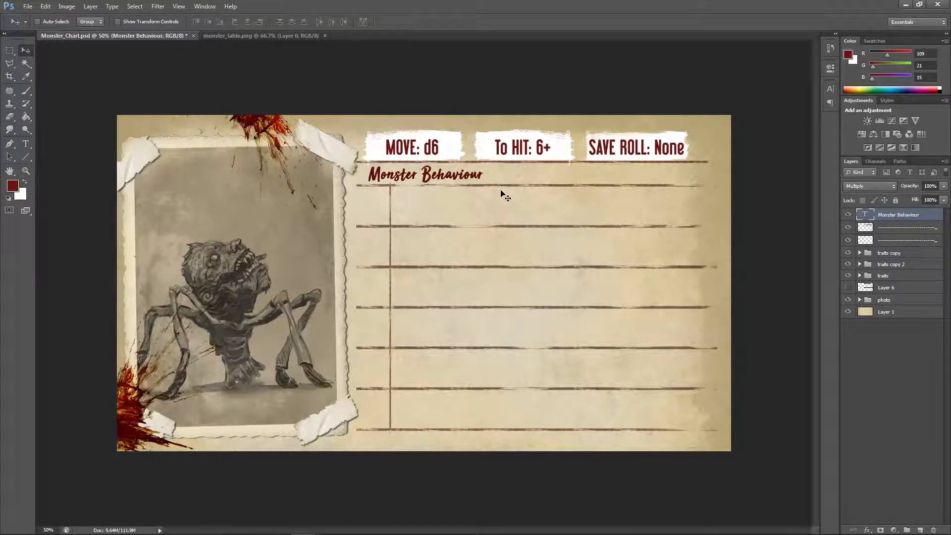
pyautogui.doubleClick(864, 218)
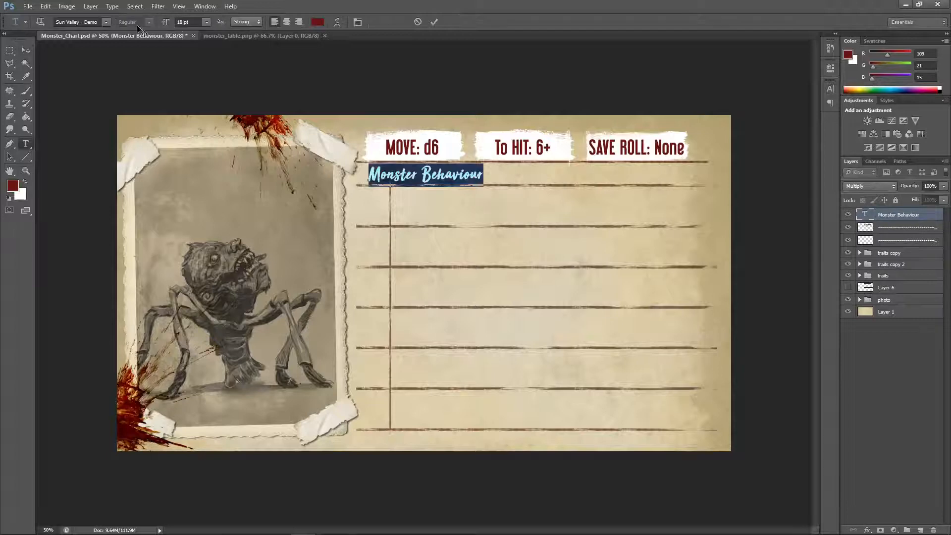
pyautogui.click(107, 22)
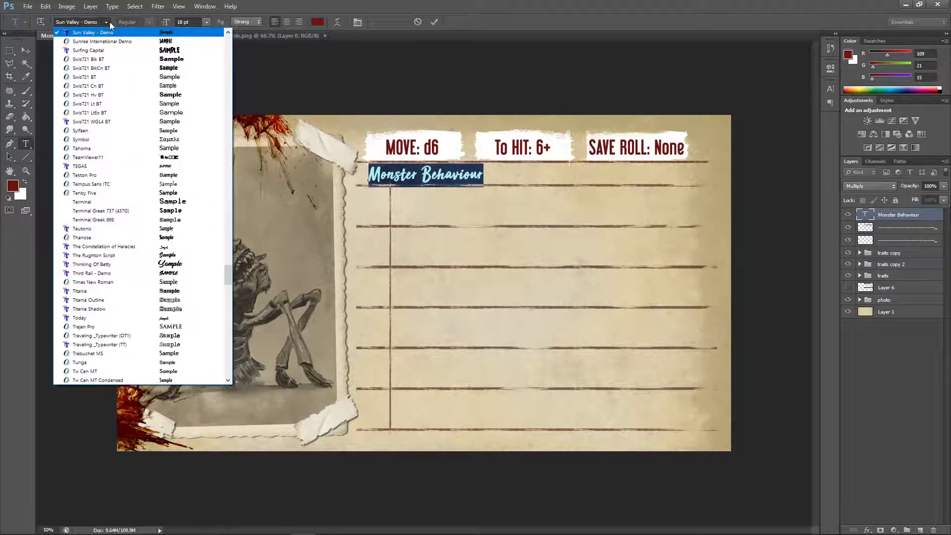
pyautogui.click(179, 262)
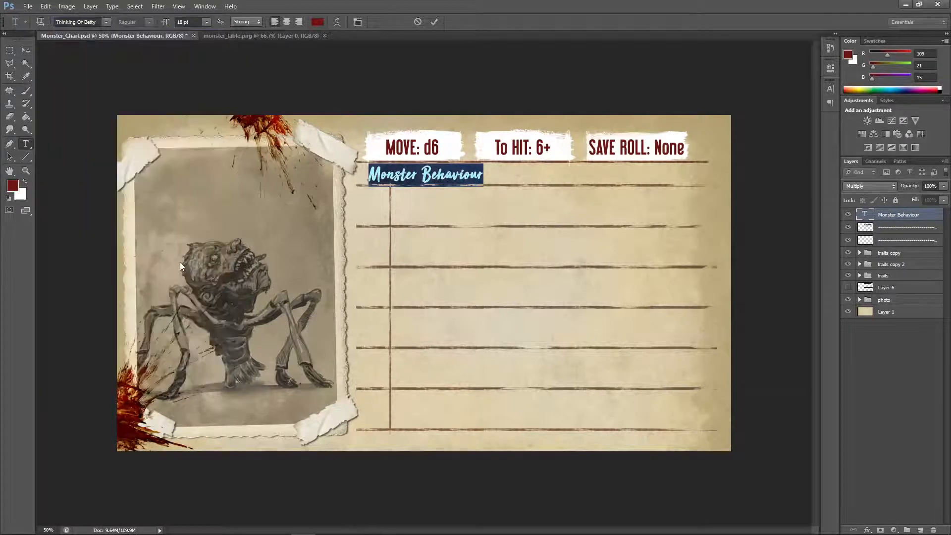
# Step: Try the VTCSuperMarketSale and Extra Mile - Demo fonts on the Monster Behaviour heading
pyautogui.click(107, 23)
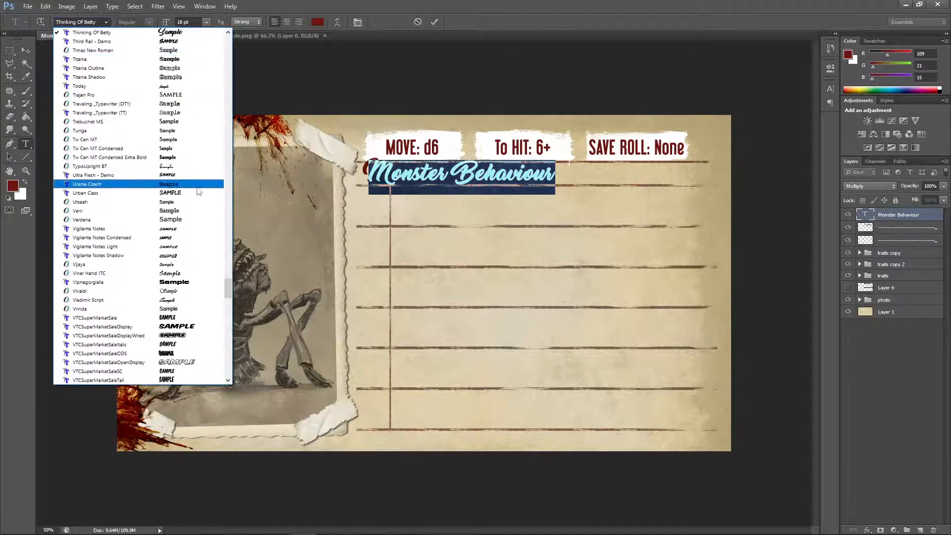
pyautogui.scroll(-2, 203, 216)
pyautogui.scroll(-2, 205, 217)
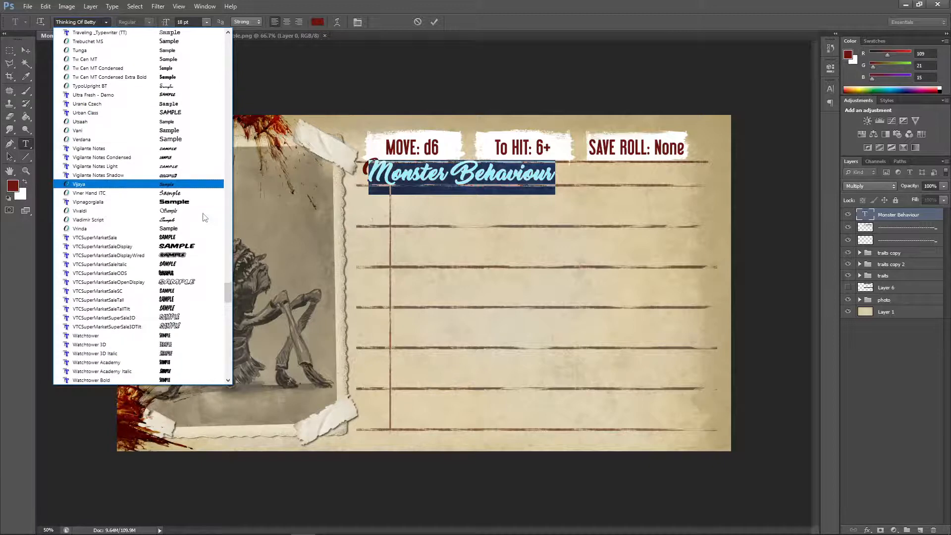
pyautogui.click(174, 240)
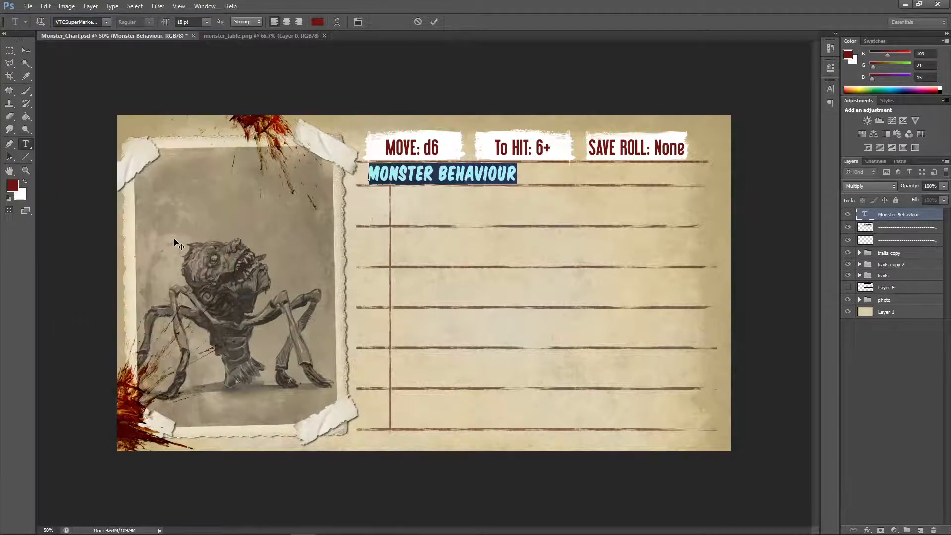
pyautogui.click(106, 22)
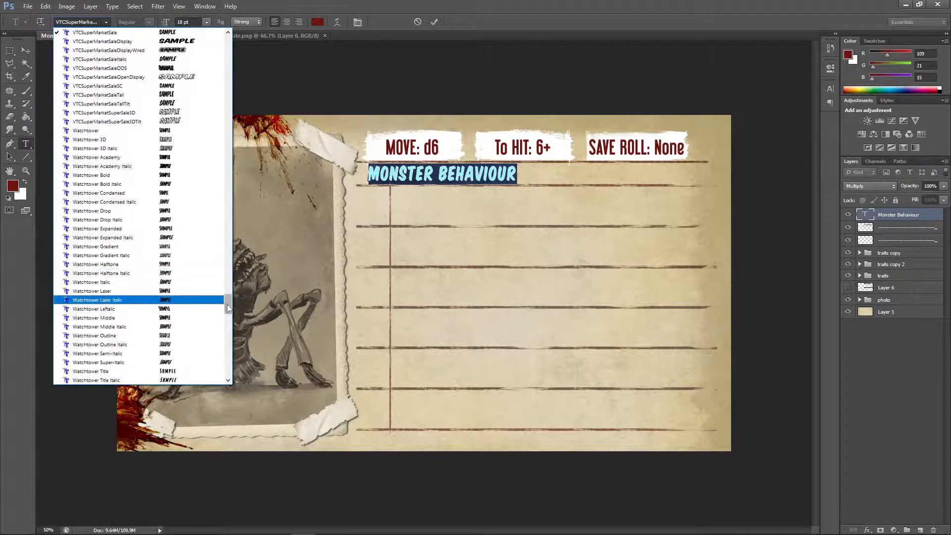
pyautogui.moveTo(223, 204); pyautogui.dragTo(219, 143)
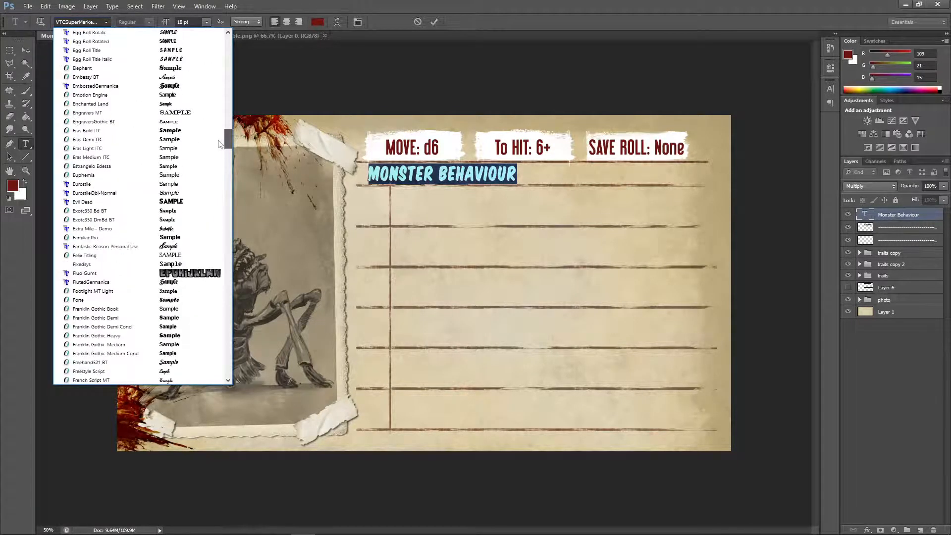
pyautogui.click(180, 228)
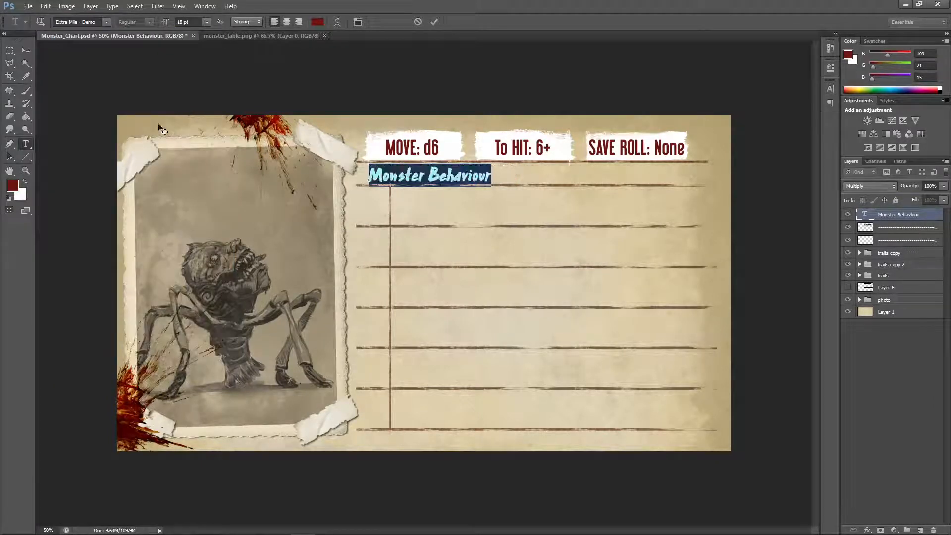
# Step: Set the Monster Behaviour heading in the Fantastic Reason Personal Use font and nudge it down slightly
pyautogui.click(106, 22)
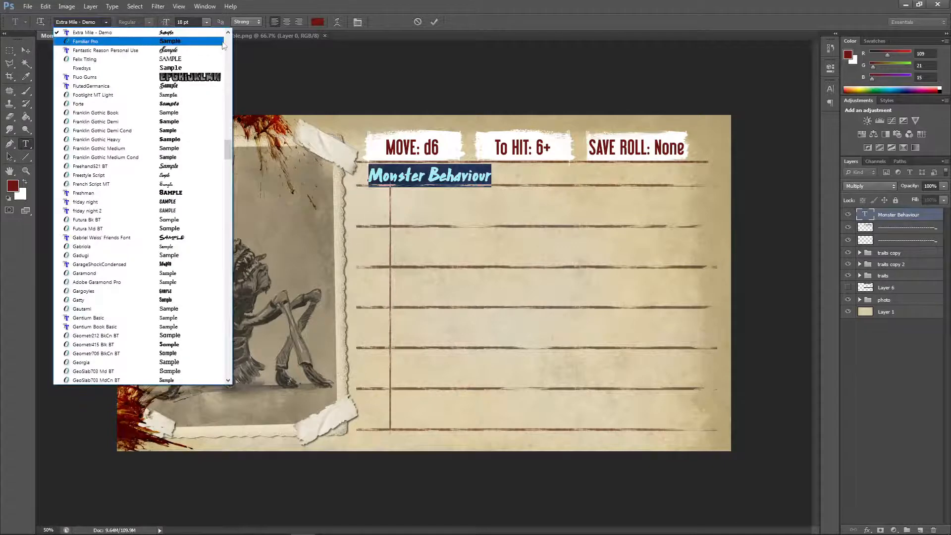
pyautogui.click(188, 51)
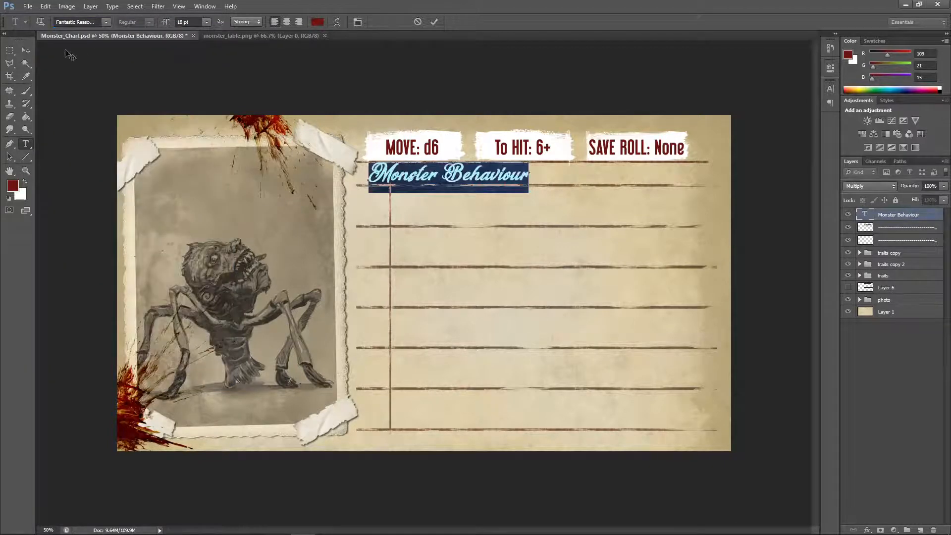
pyautogui.click(26, 50)
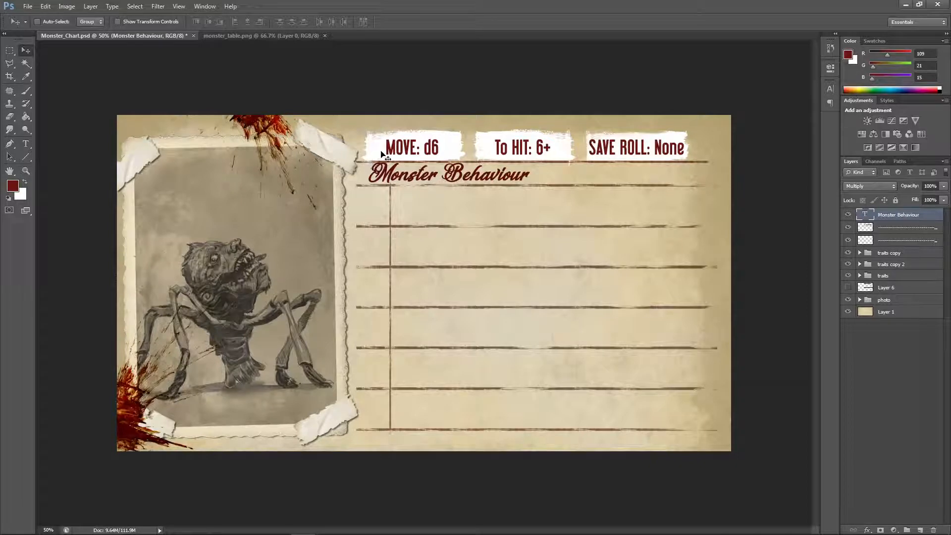
pyautogui.moveTo(499, 186); pyautogui.dragTo(499, 189)
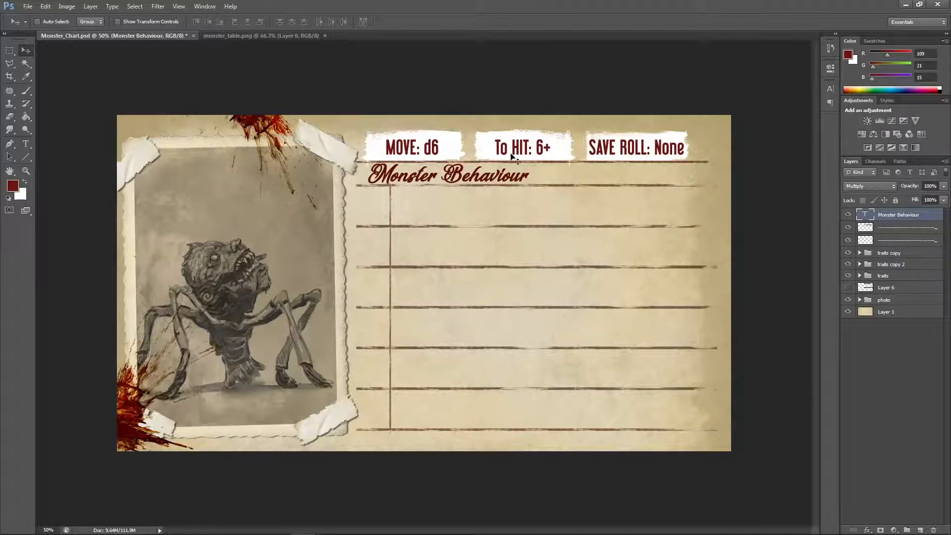
# Step: Scale the Monster Behaviour heading down slightly and nudge it left to line up with the start of the table lines
pyautogui.click(45, 6)
pyautogui.moveTo(74, 199)
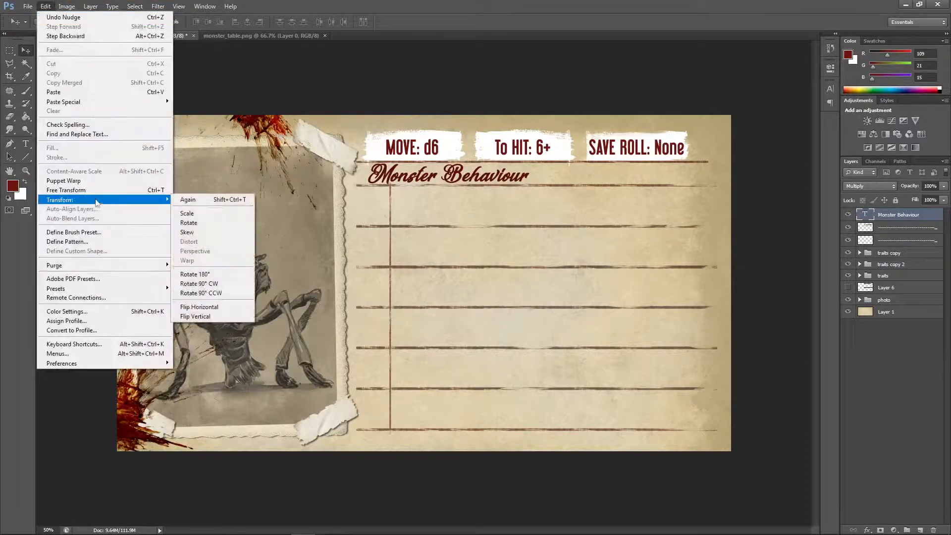
pyautogui.click(185, 210)
pyautogui.moveTo(524, 167); pyautogui.dragTo(434, 177)
pyautogui.press('v')
pyautogui.press('Return')
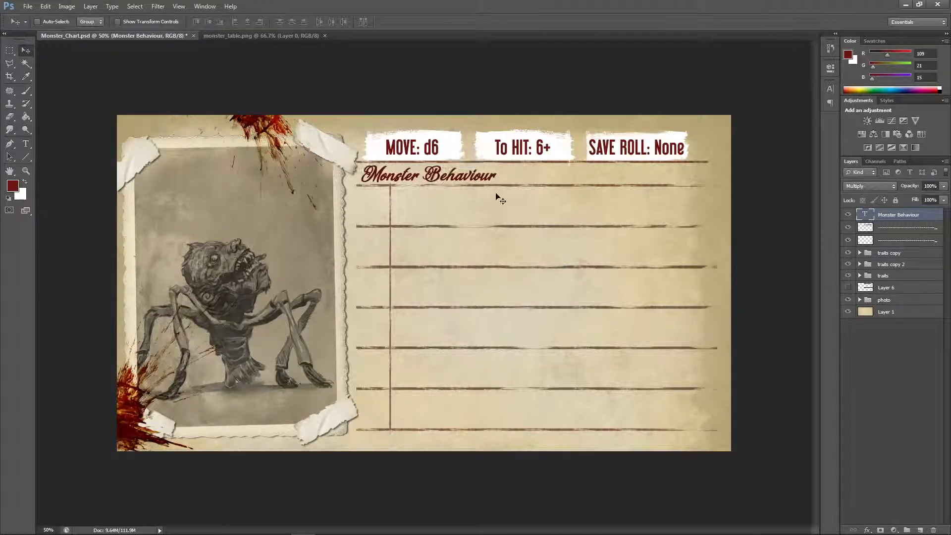
pyautogui.press('Left')
pyautogui.press('Left')
pyautogui.press('Left')
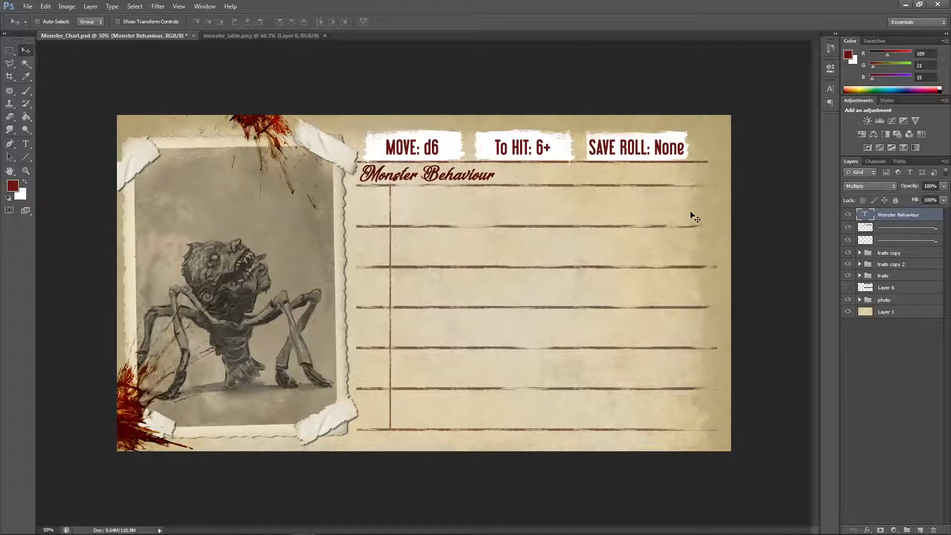
# Step: Scale the main table grid layer vertically to about 93% height, keeping its full width
pyautogui.click(849, 240)
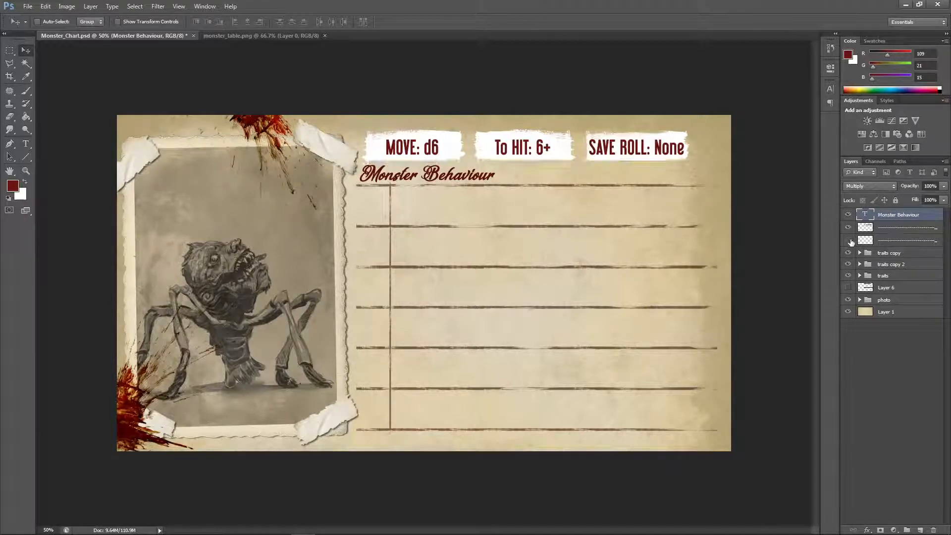
pyautogui.click(849, 240)
pyautogui.click(884, 228)
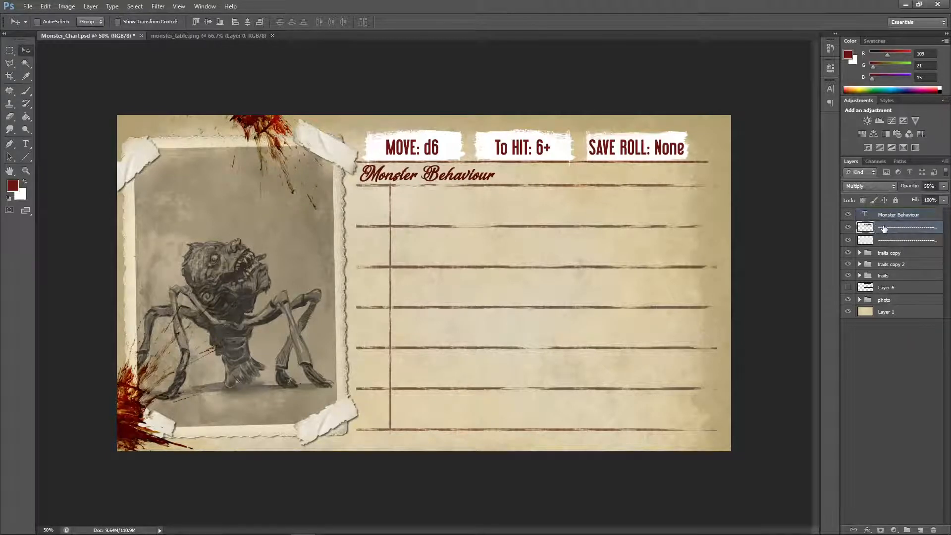
pyautogui.click(45, 6)
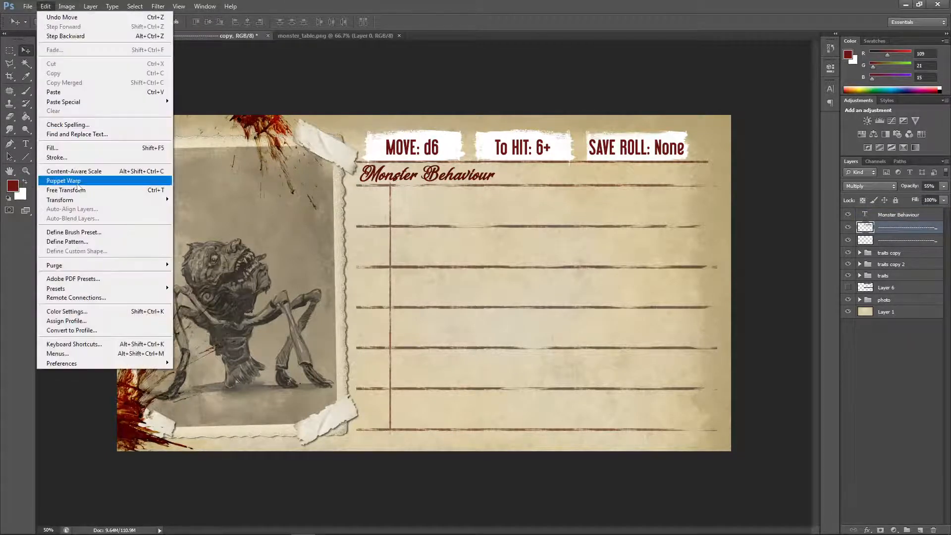
pyautogui.moveTo(80, 199)
pyautogui.click(193, 213)
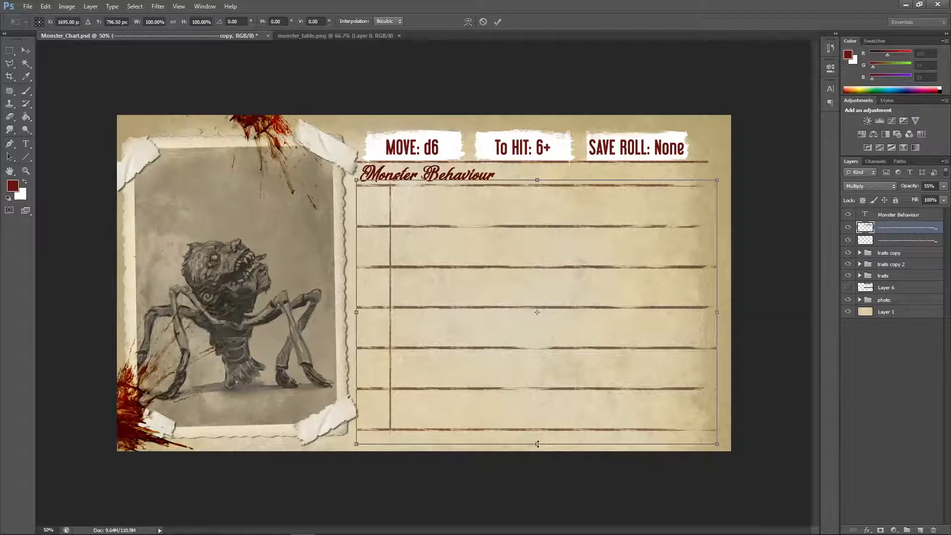
pyautogui.moveTo(538, 444); pyautogui.dragTo(537, 433)
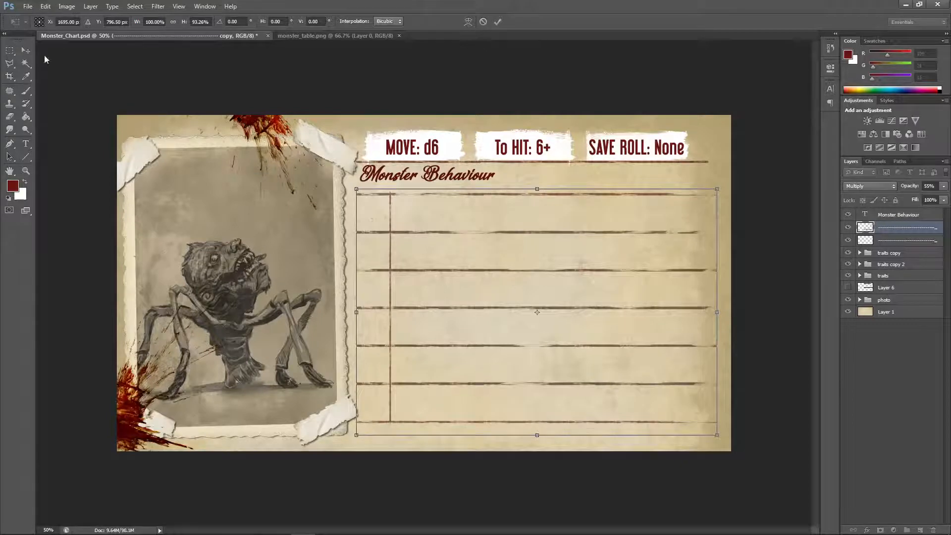
pyautogui.click(26, 50)
pyautogui.click(446, 198)
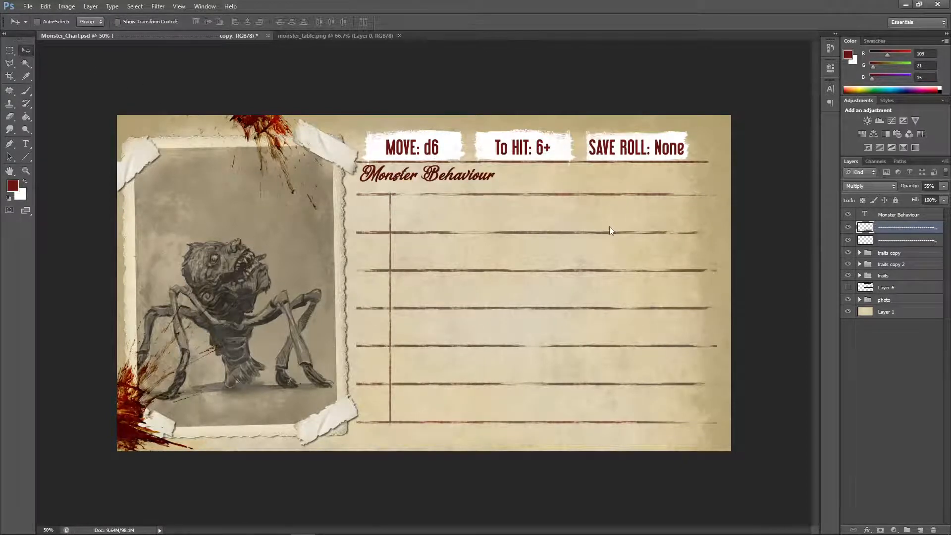
# Step: Shift the scaled table grid down to widen the heading space beneath the trait strips
pyautogui.hotkey('shift', 'Down')
pyautogui.hotkey('shift', 'Down')
pyautogui.hotkey('shift', 'Down')
pyautogui.hotkey('shift', 'Down')
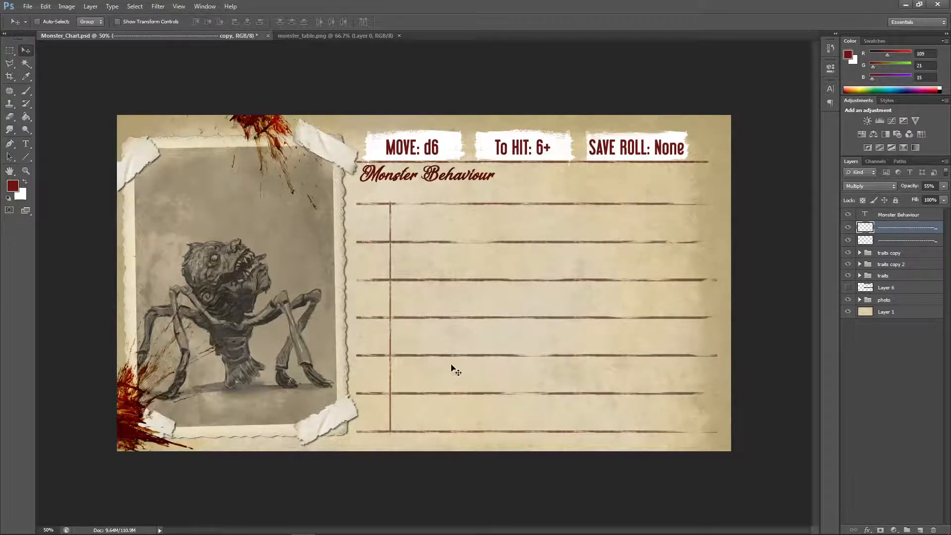
pyautogui.press('Down')
pyautogui.press('Down')
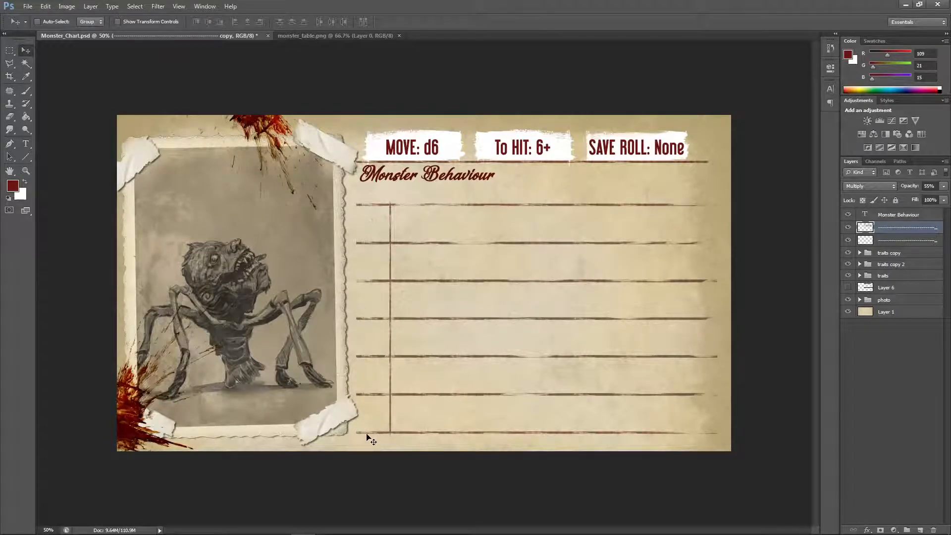
# Step: Move the Monster Behaviour heading down so it sits just above the table grid's first line
pyautogui.click(890, 217)
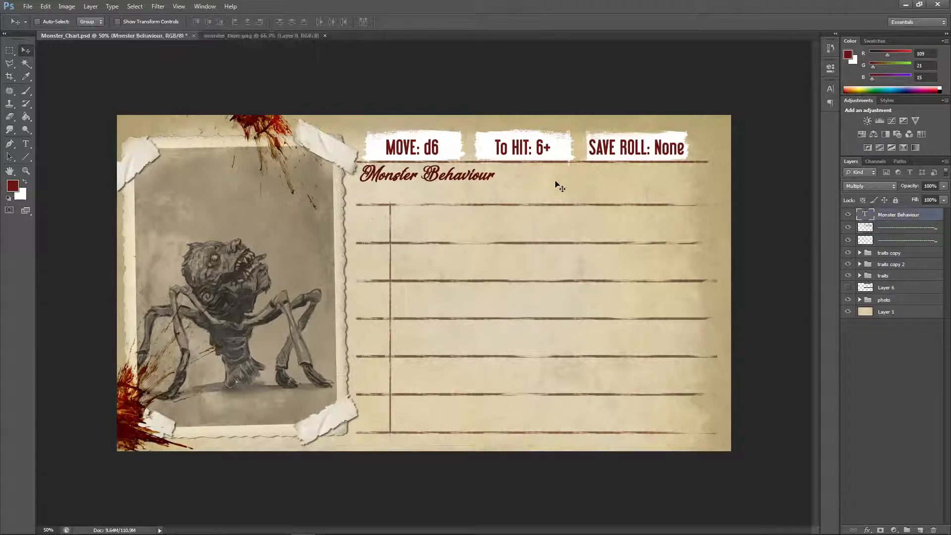
pyautogui.hotkey('shift', 'Down')
pyautogui.hotkey('shift', 'Down')
pyautogui.hotkey('shift', 'Down')
pyautogui.hotkey('shift', 'Down')
pyautogui.hotkey('shift', 'Down')
pyautogui.hotkey('shift', 'Down')
pyautogui.hotkey('shift', 'Down')
pyautogui.hotkey('shift', 'Down')
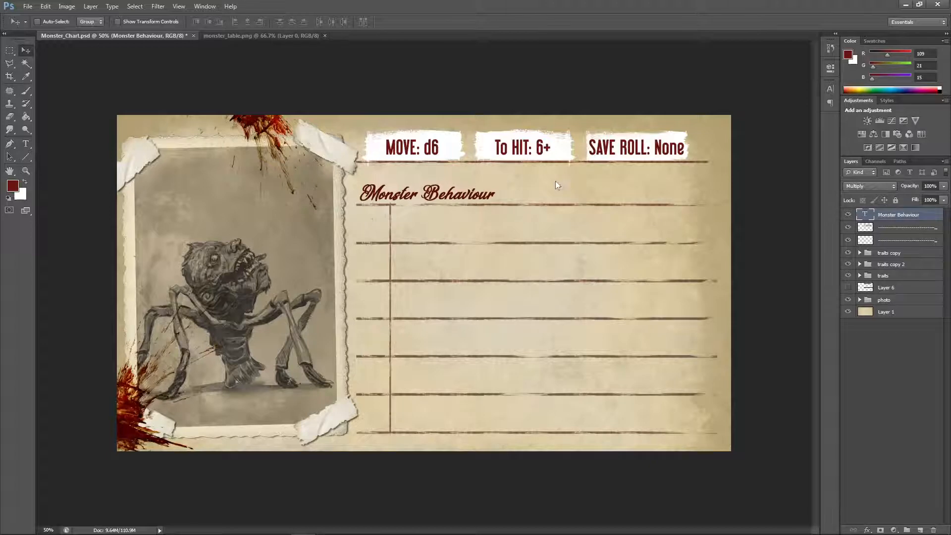
pyautogui.hotkey('shift', 'Up')
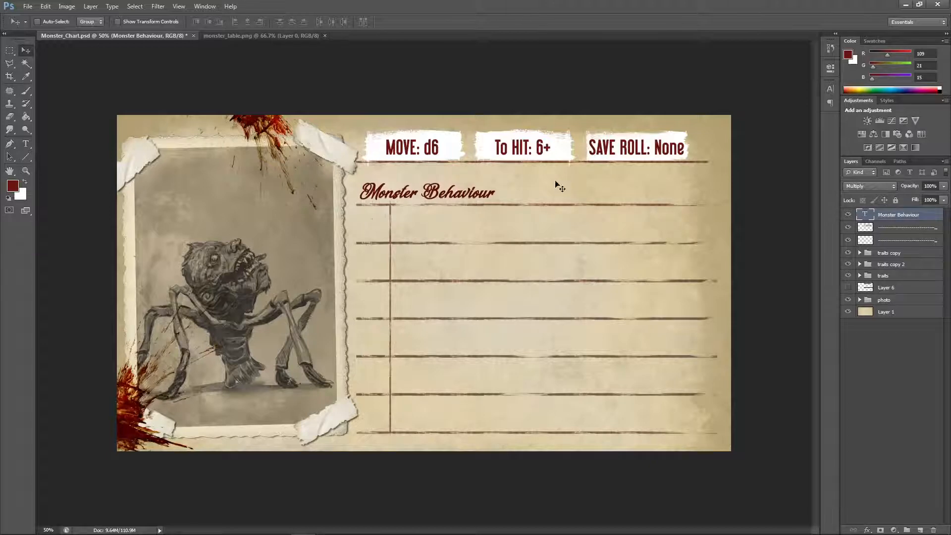
# Step: Scale the Monster Behaviour heading up to about 102% width and 108% height and apply the transformation
pyautogui.click(45, 6)
pyautogui.moveTo(71, 202)
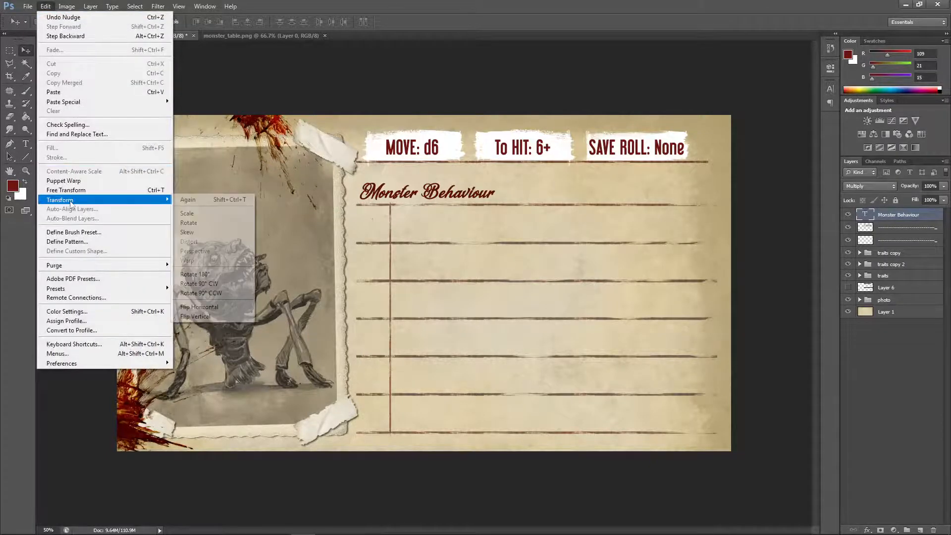
pyautogui.click(188, 213)
pyautogui.moveTo(497, 195)
pyautogui.mouseDown()
pyautogui.moveTo(487, 195)
pyautogui.moveTo(498, 179)
pyautogui.mouseUp()
pyautogui.click(28, 51)
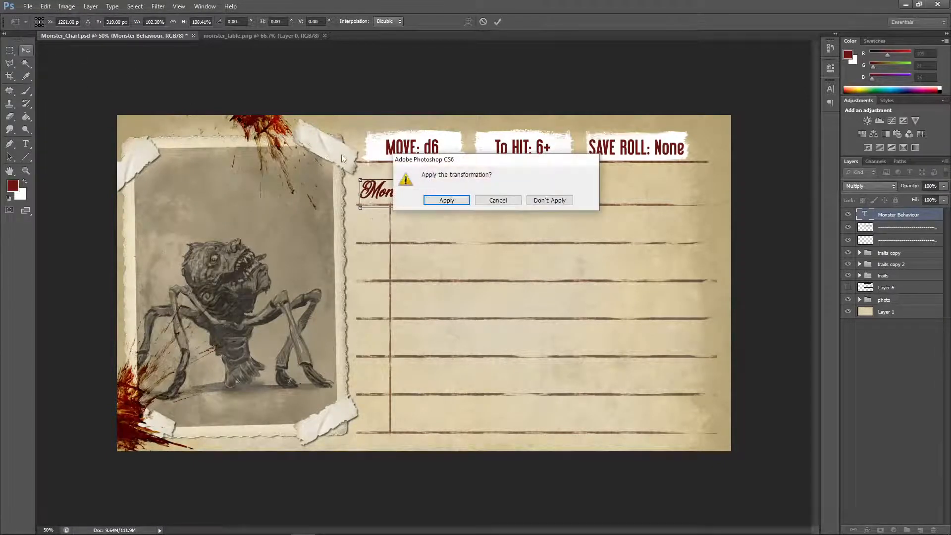
pyautogui.click(431, 200)
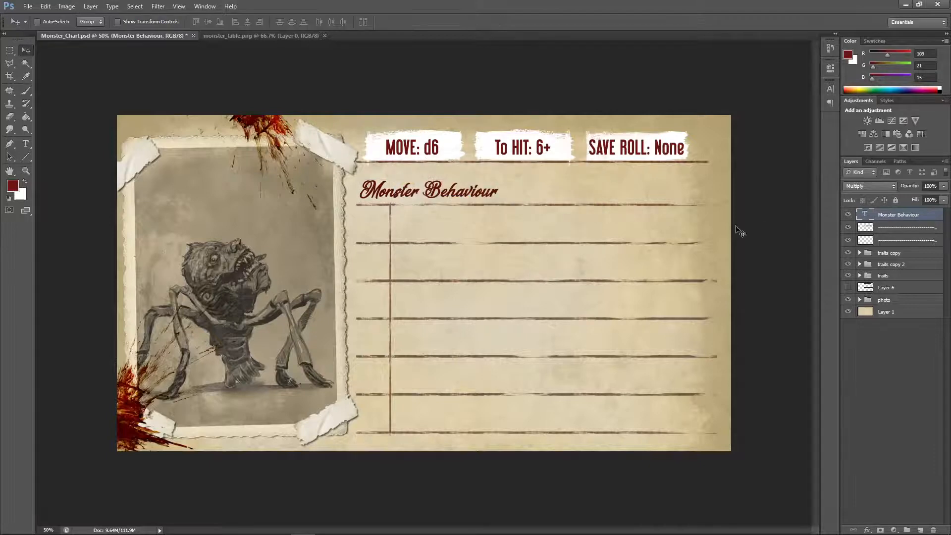
# Step: Rasterize the Monster Behaviour text layer and lower its opacity to 88%
pyautogui.rightClick(926, 218)
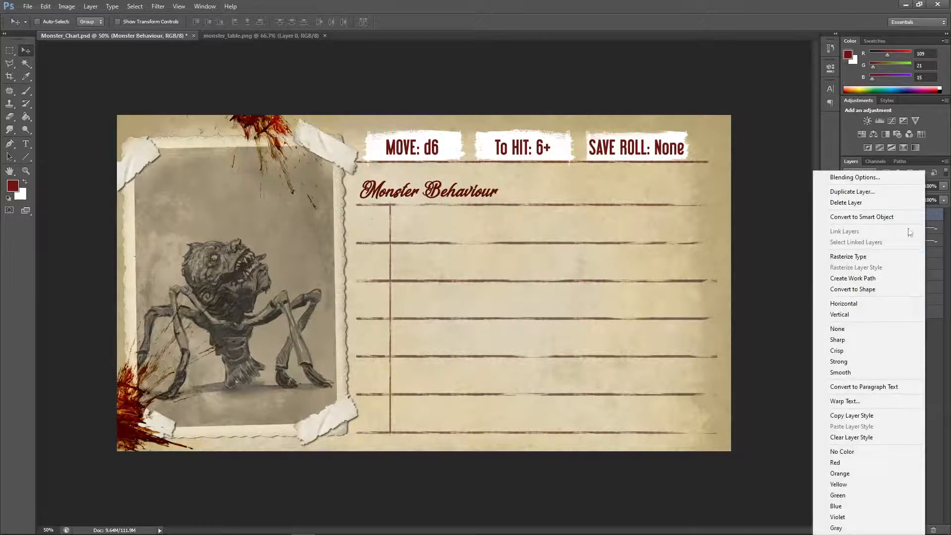
pyautogui.click(864, 255)
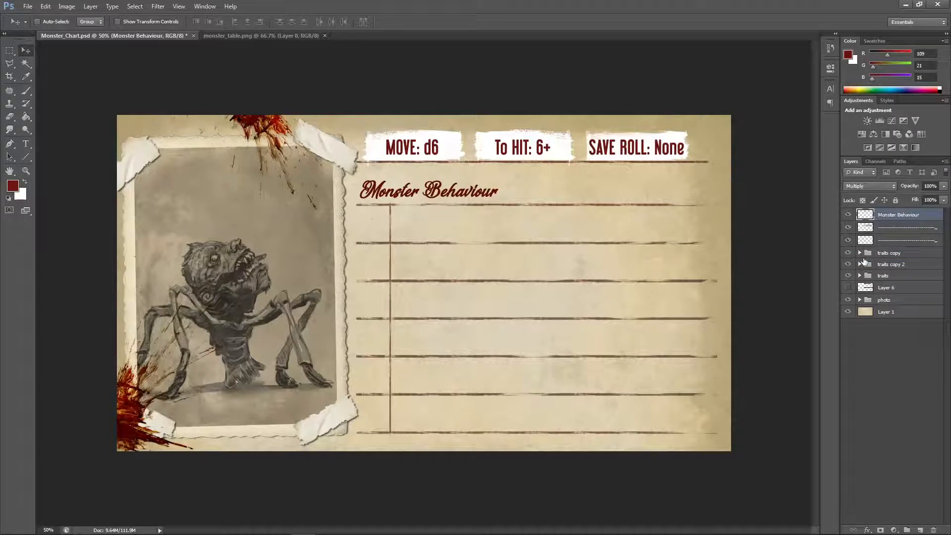
pyautogui.moveTo(944, 187)
pyautogui.mouseDown()
pyautogui.moveTo(928, 196)
pyautogui.moveTo(939, 202)
pyautogui.mouseUp()
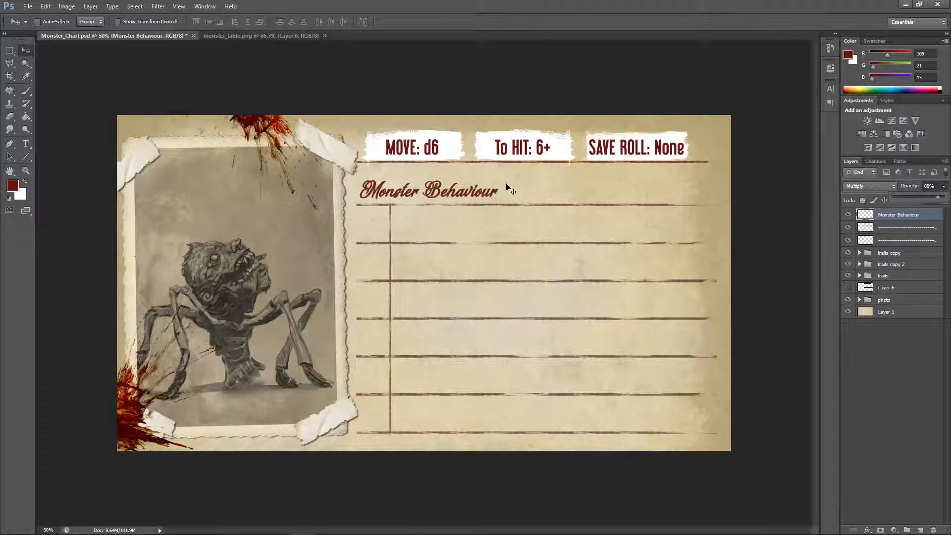
# Step: Darken the rasterized Monster Behaviour lettering with the Burn tool
pyautogui.press('o')
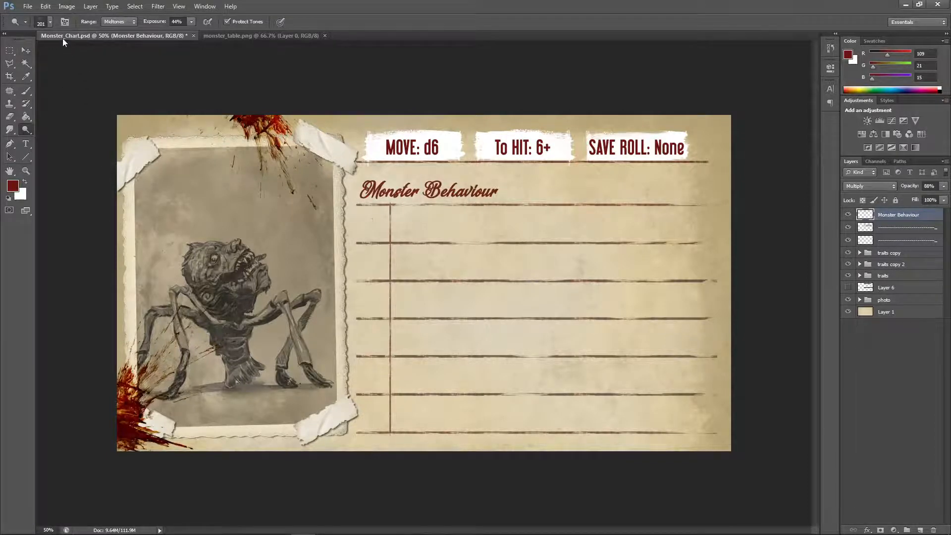
pyautogui.rightClick(27, 131)
pyautogui.click(63, 137)
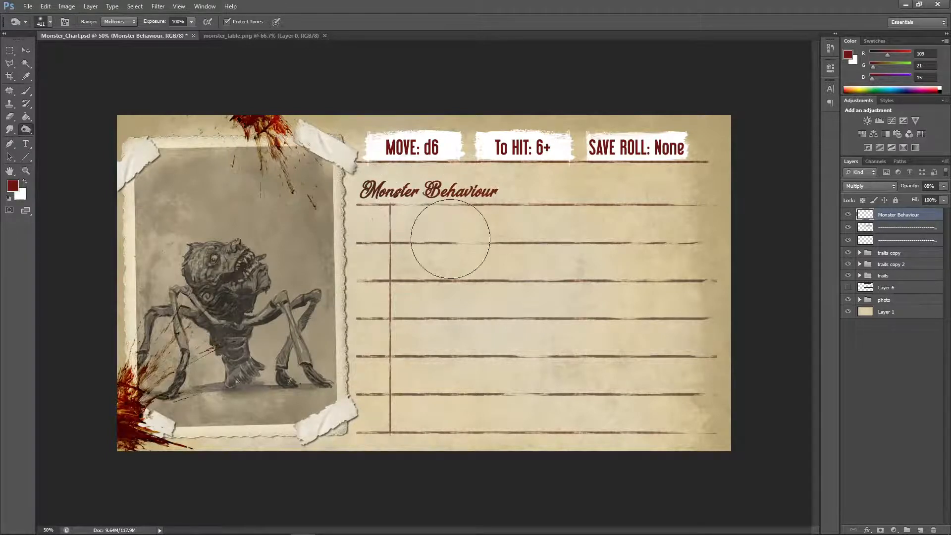
# Step: Lower the Monster Behaviour layer's opacity to 82% and wear down its lettering with the textured Eraser brush
pyautogui.click(944, 186)
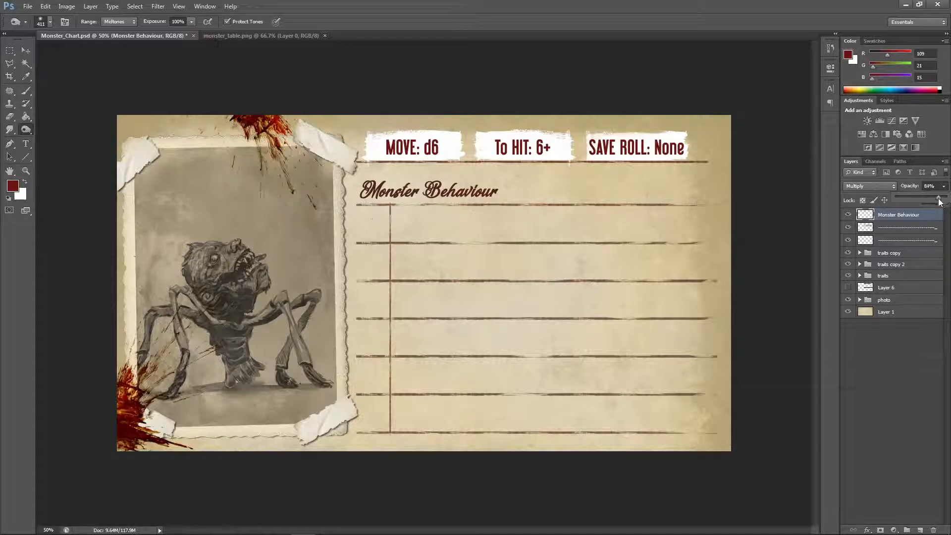
pyautogui.moveTo(937, 200); pyautogui.dragTo(935, 200)
pyautogui.click(9, 120)
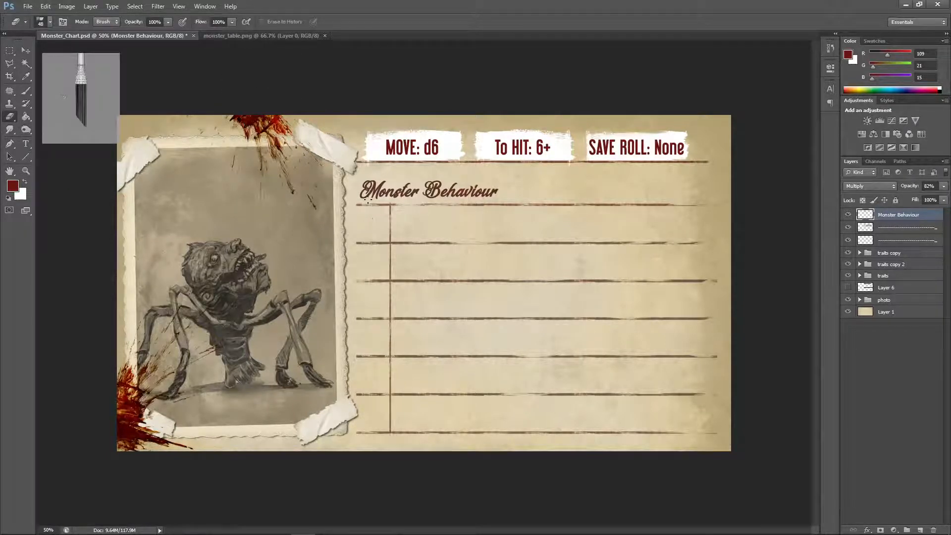
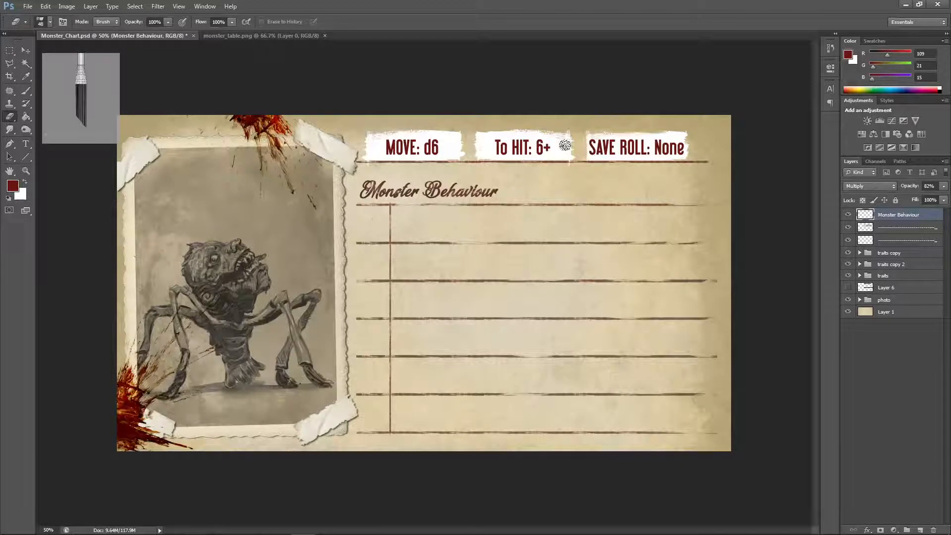
pyautogui.click(26, 50)
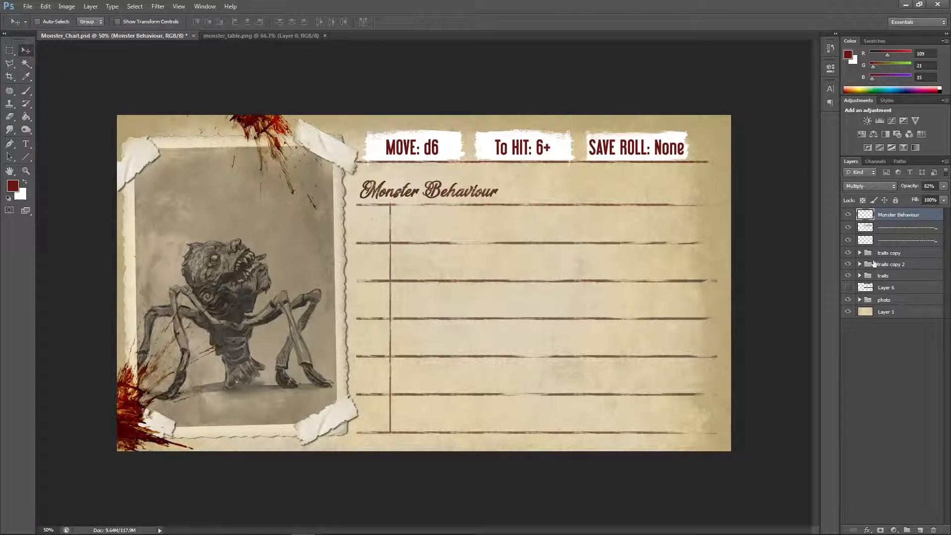
# Step: Lower the opacity of the white strip layer behind To HIT: 6+ in the traits copy group to 41%
pyautogui.click(859, 253)
pyautogui.click(895, 278)
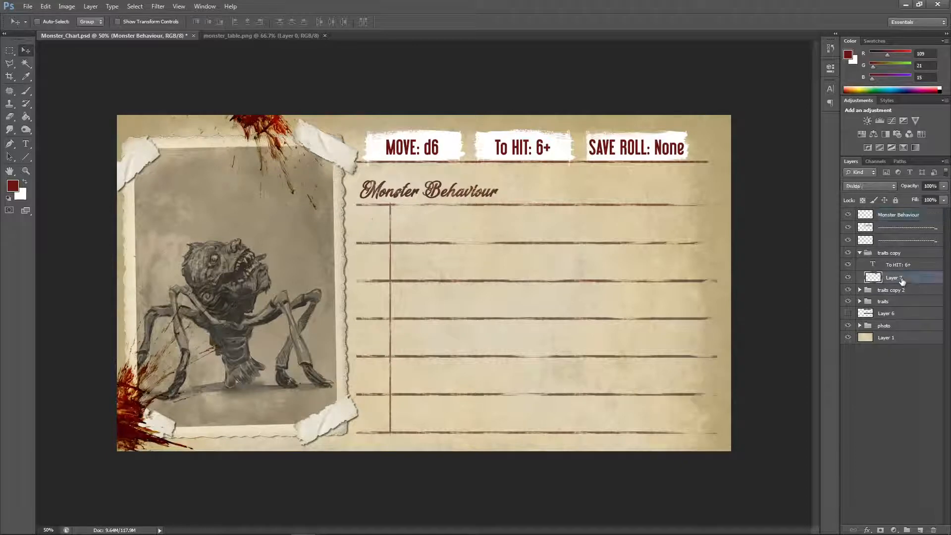
pyautogui.click(944, 186)
pyautogui.moveTo(943, 197); pyautogui.dragTo(903, 197)
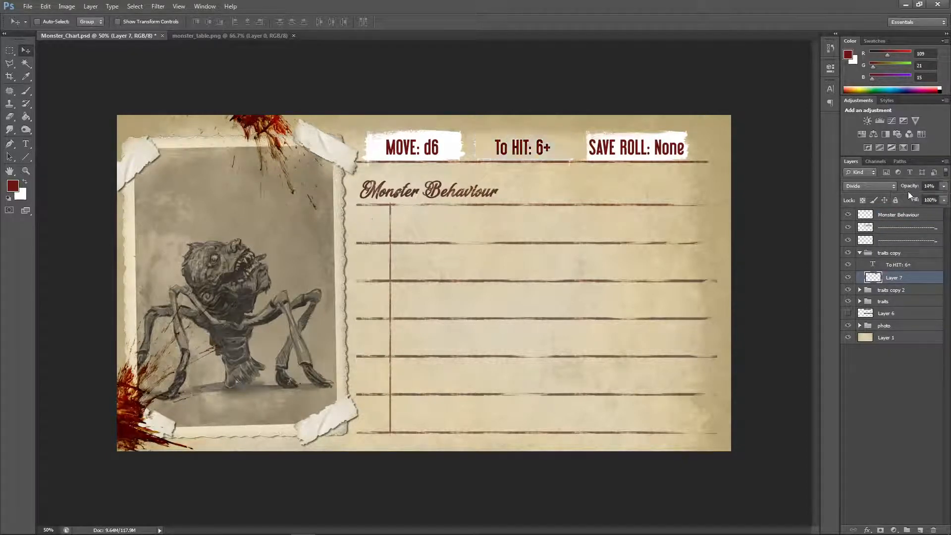
pyautogui.click(942, 200)
pyautogui.moveTo(905, 196); pyautogui.dragTo(908, 197)
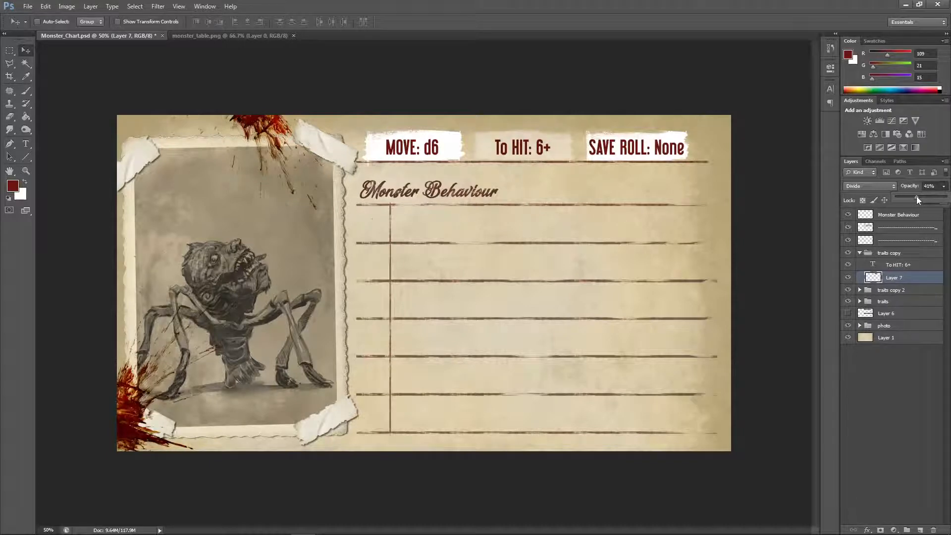
pyautogui.click(908, 280)
# Step: Set the opacity of the white strip layer behind SAVE ROLL: None in the traits copy 2 group to 41%
pyautogui.click(865, 291)
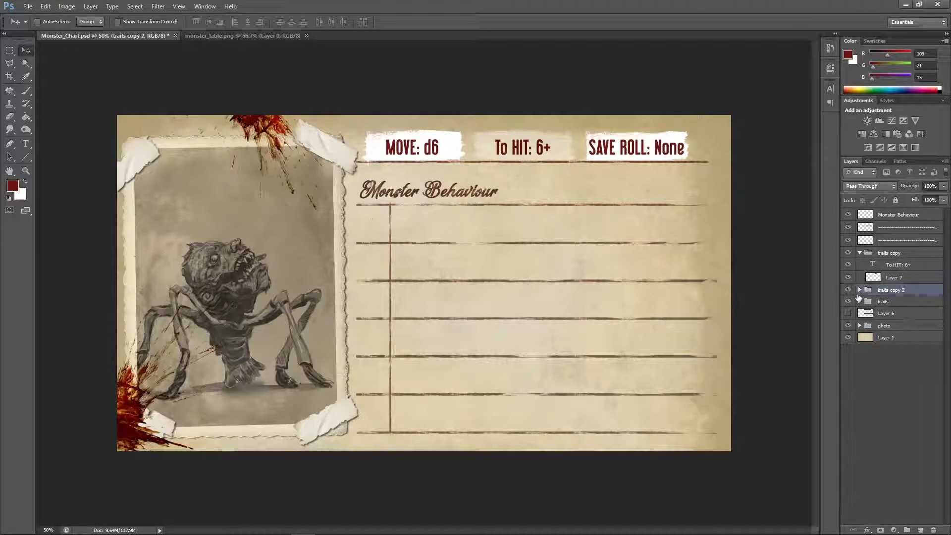
pyautogui.click(860, 289)
pyautogui.click(901, 315)
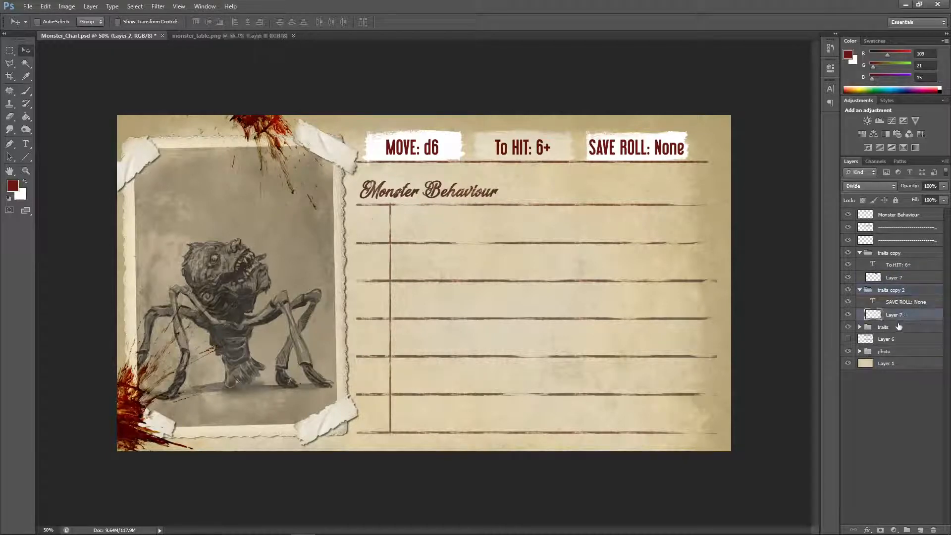
pyautogui.click(936, 187)
pyautogui.write('41')
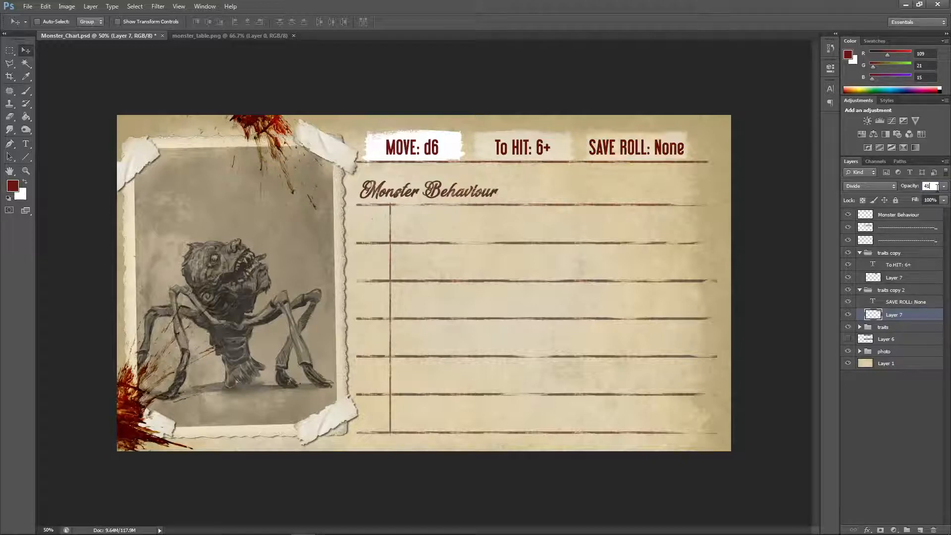
pyautogui.press('Return')
# Step: Set the opacity of the white strip layer behind MOVE: d6 in the traits group to 41%
pyautogui.click(860, 327)
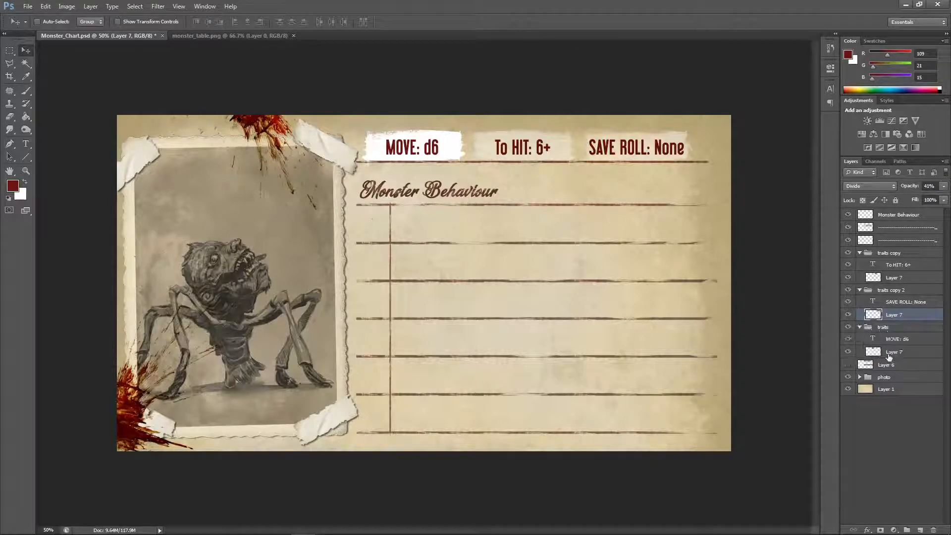
pyautogui.click(885, 353)
pyautogui.click(937, 187)
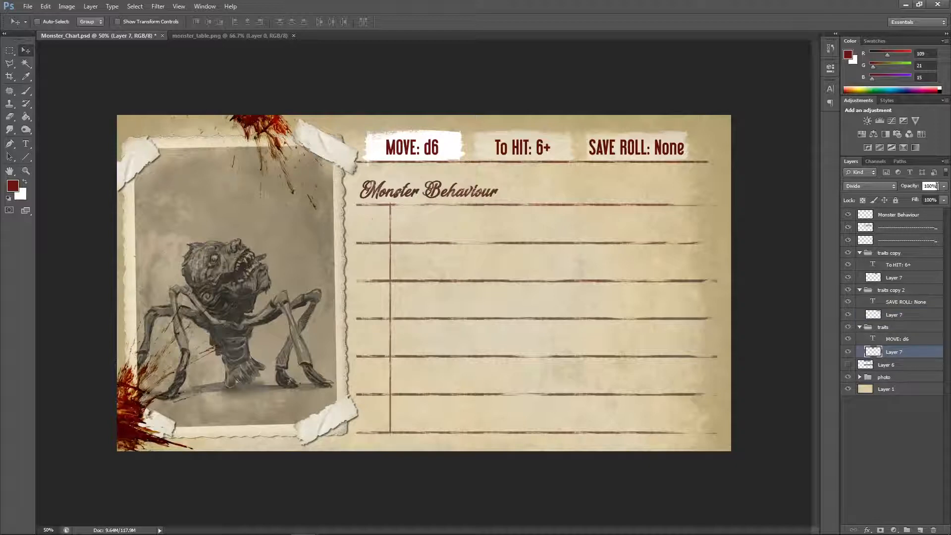
pyautogui.write('41')
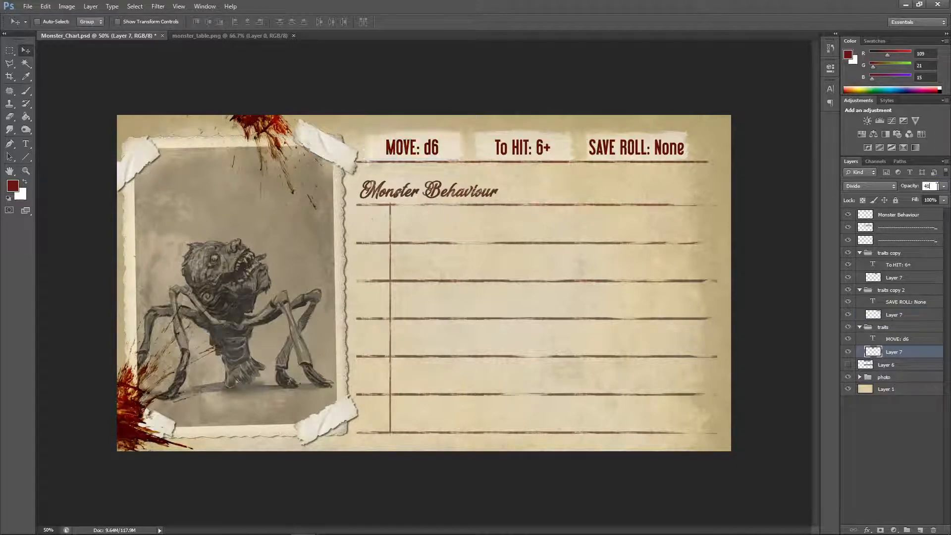
pyautogui.click(944, 186)
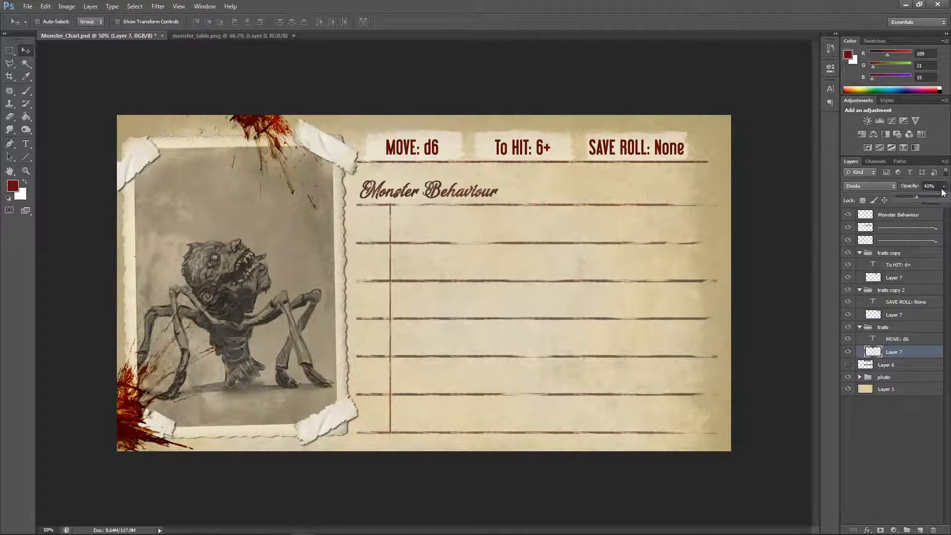
# Step: Collapse the traits copy, traits copy 2 and traits layer groups
pyautogui.click(860, 253)
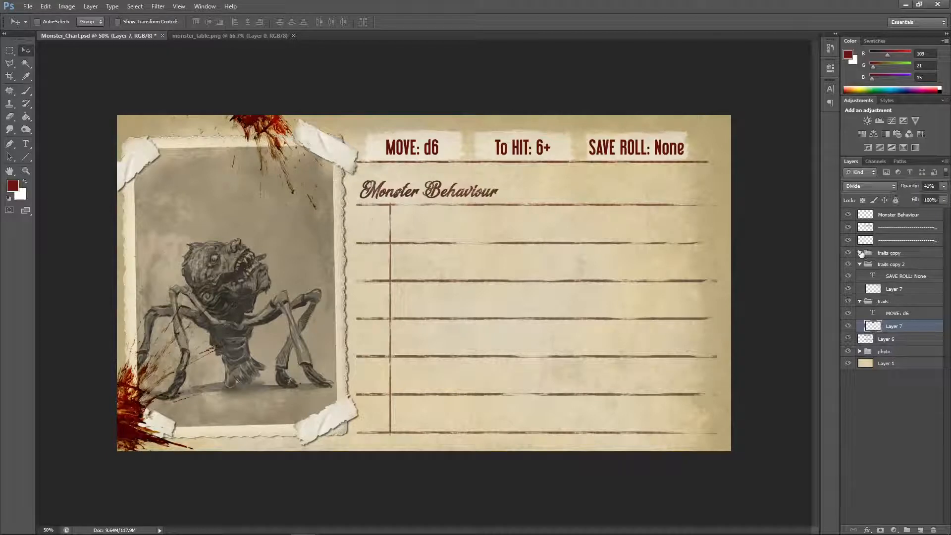
pyautogui.click(860, 264)
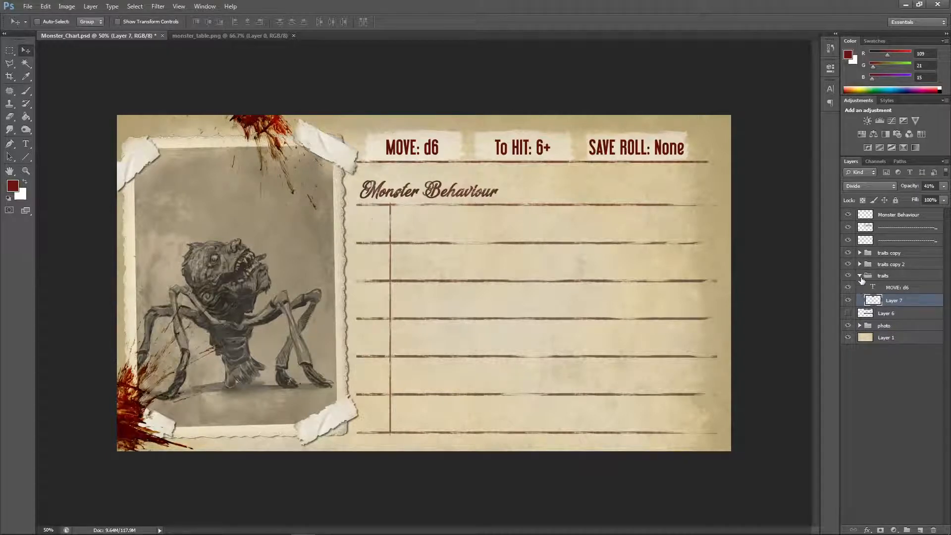
pyautogui.click(860, 276)
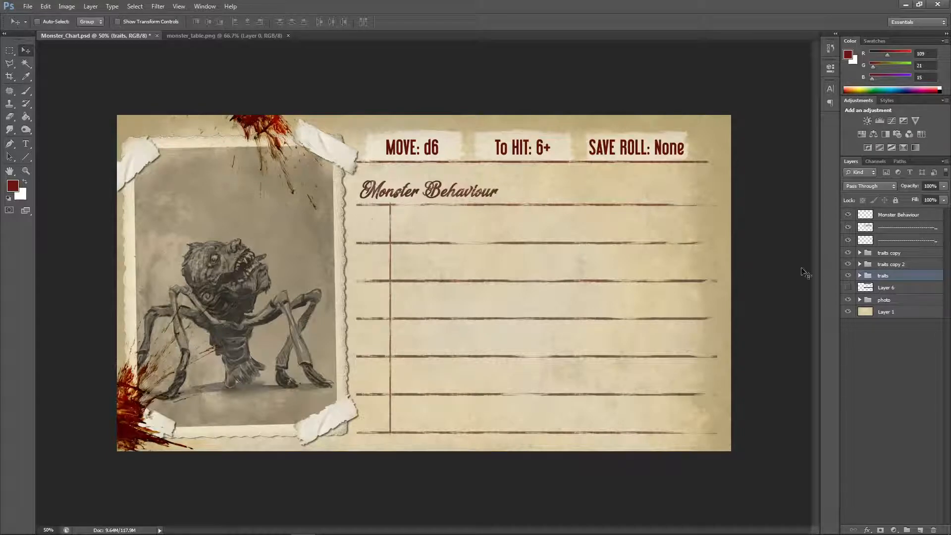
# Step: Identify the Layer 4 copy 2 tape piece in the photo group by toggling its visibility and slightly lower its opacity
pyautogui.click(860, 299)
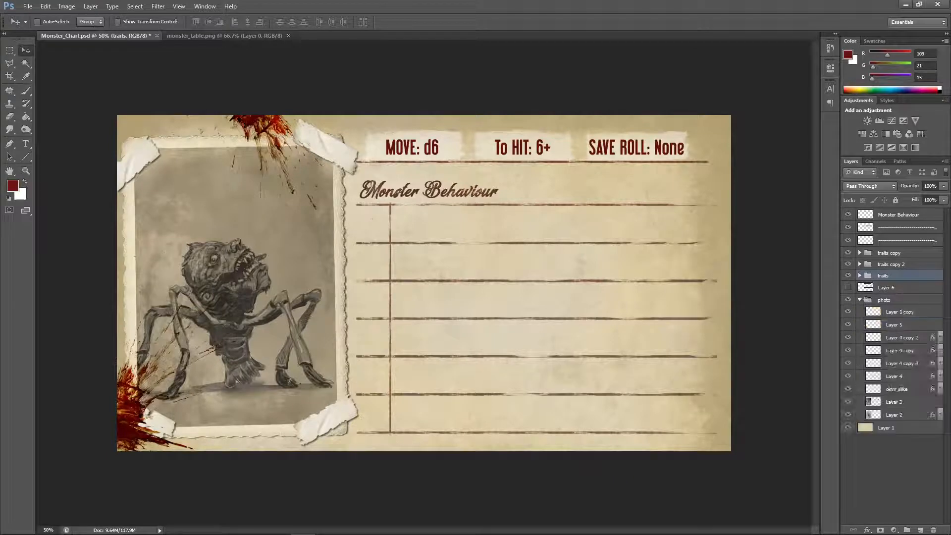
pyautogui.click(847, 337)
pyautogui.click(847, 338)
pyautogui.click(897, 339)
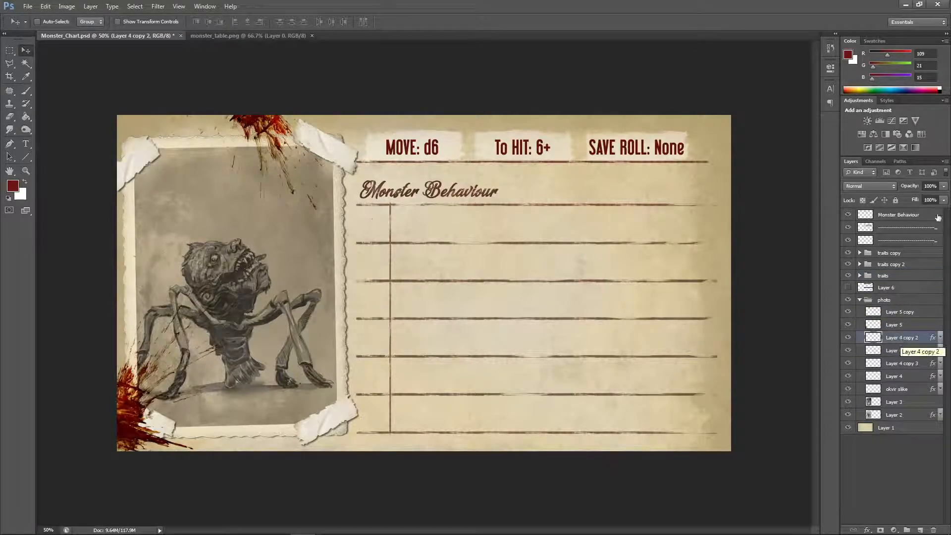
pyautogui.click(945, 186)
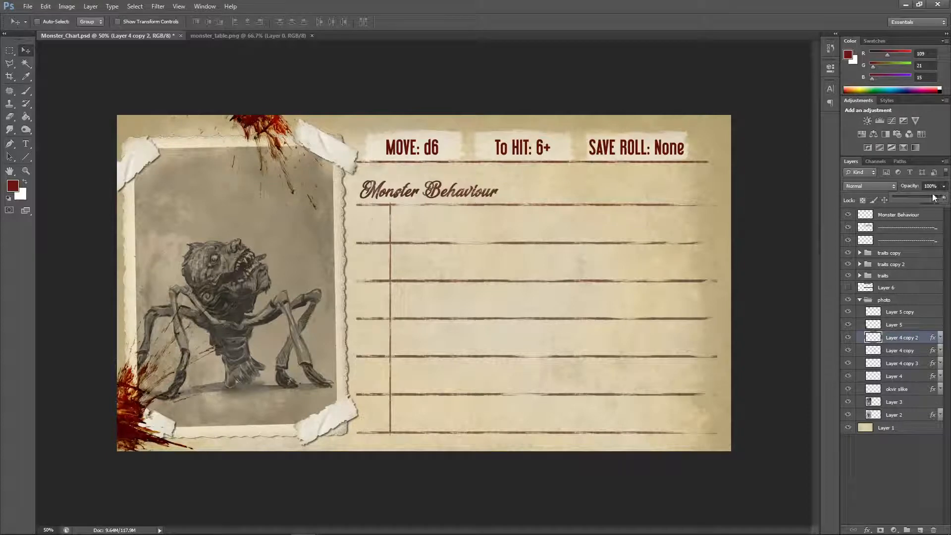
pyautogui.click(938, 199)
pyautogui.moveTo(936, 199); pyautogui.dragTo(930, 199)
# Step: Set the opacity of the tape layers Layer 4 copy and Layer 4 copy 3 to 80%
pyautogui.click(897, 352)
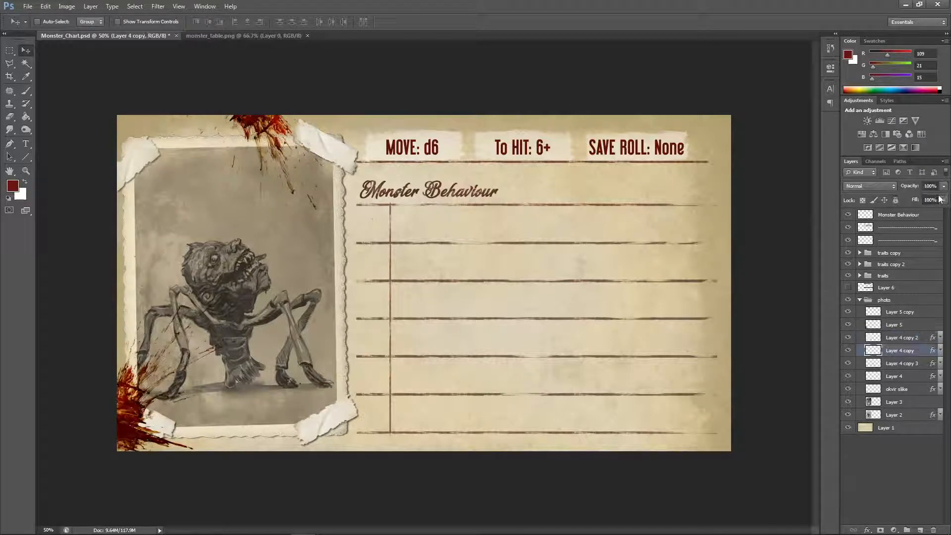
pyautogui.write('80')
pyautogui.click(900, 363)
pyautogui.click(936, 186)
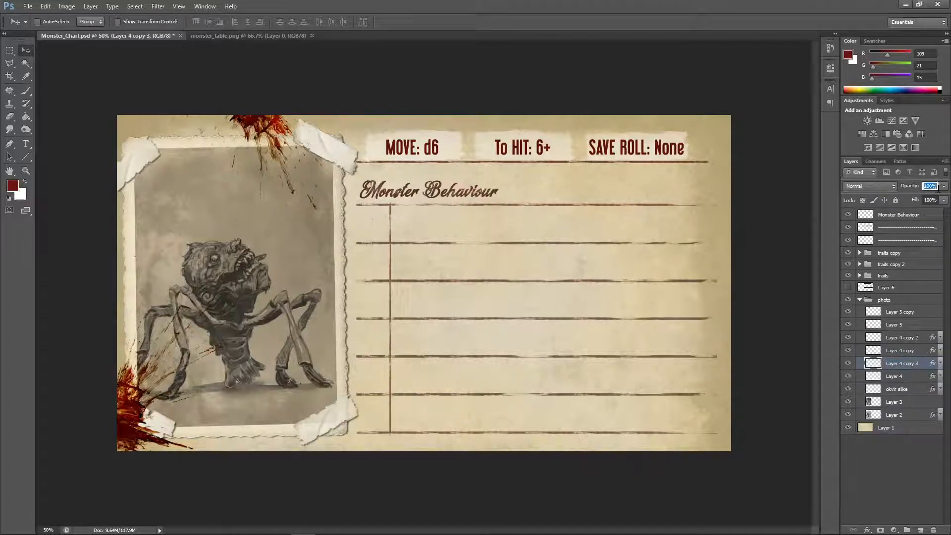
pyautogui.write('80')
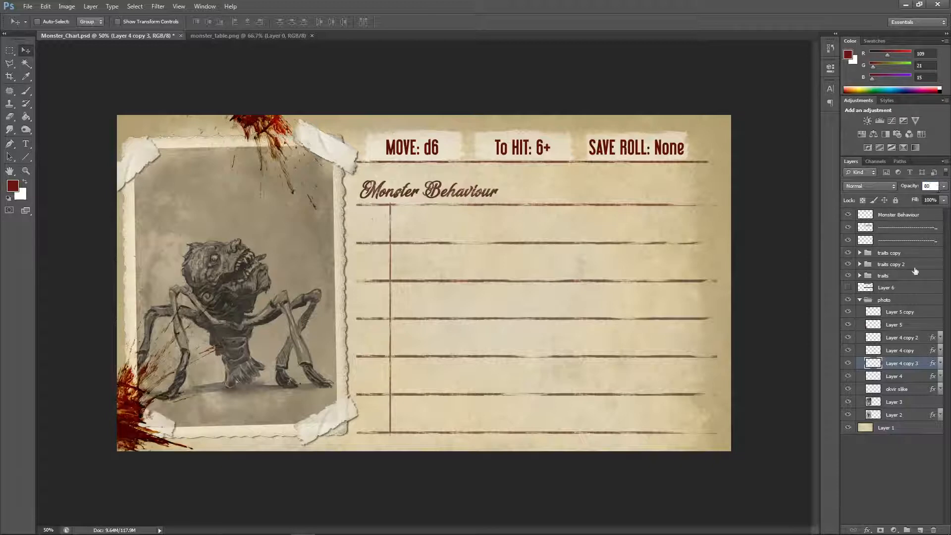
# Step: Set the opacity of the remaining tape layer, Layer 4, to 80% without changing its layer style
pyautogui.doubleClick(909, 378)
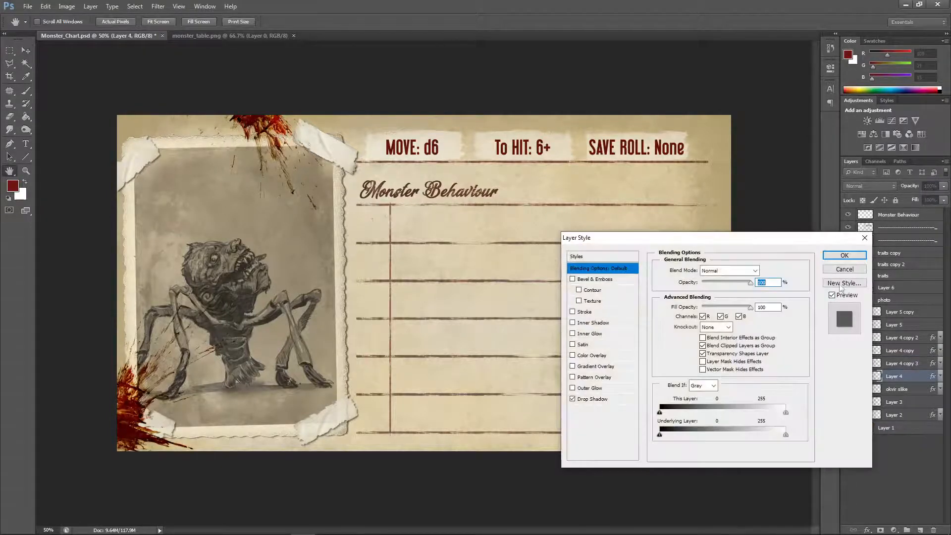
pyautogui.click(844, 271)
pyautogui.click(931, 186)
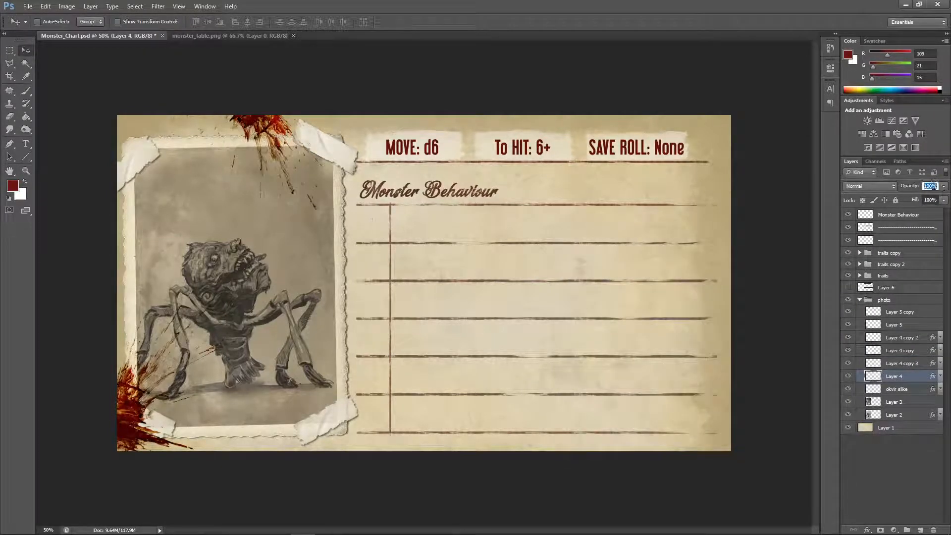
pyautogui.write('80')
# Step: Collapse the photo group and select the hidden Layer 6
pyautogui.click(858, 301)
pyautogui.click(860, 300)
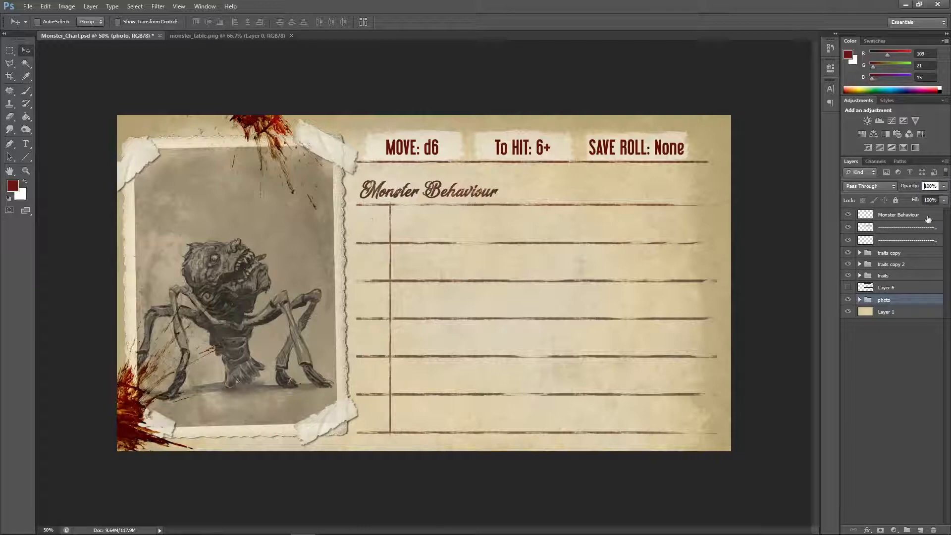
pyautogui.click(906, 290)
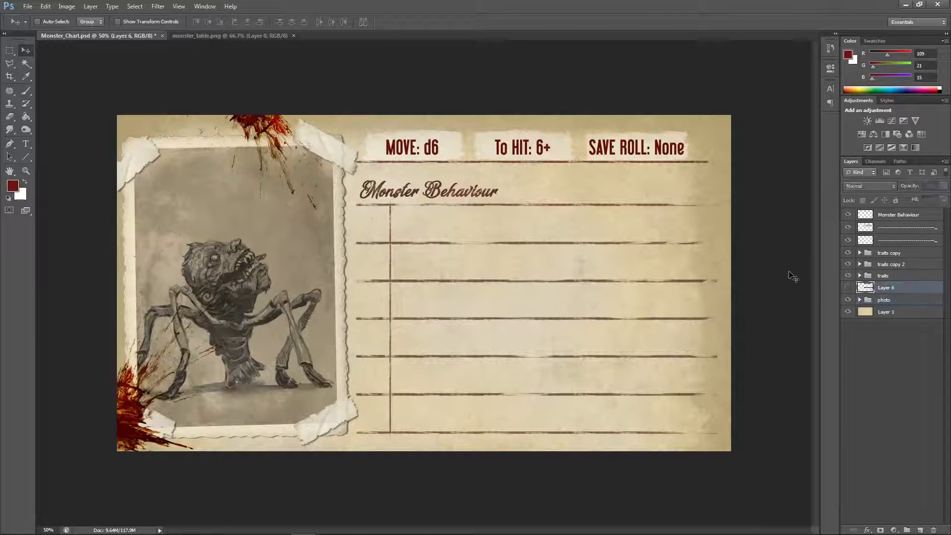
# Step: Make the hidden Layer 6 mock-up visible, delete that layer, and save the document
pyautogui.click(849, 288)
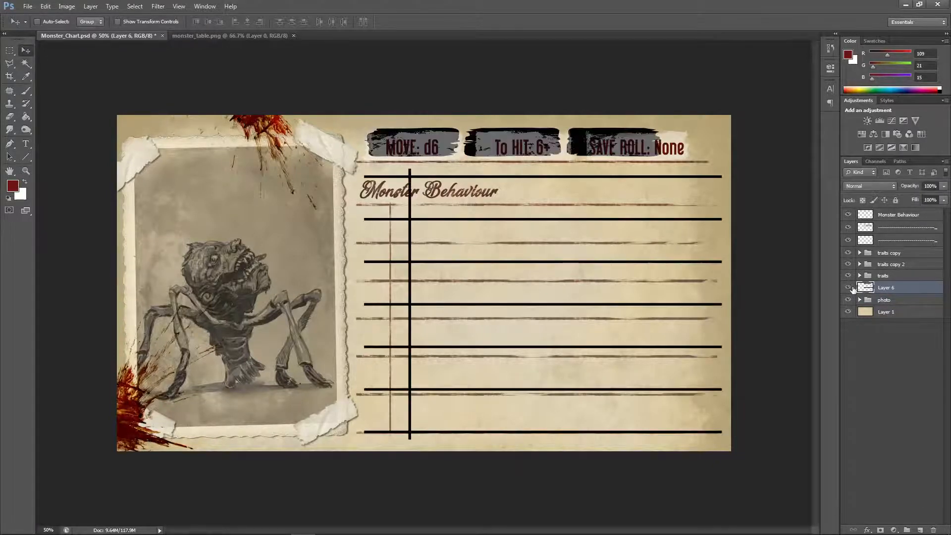
pyautogui.click(934, 528)
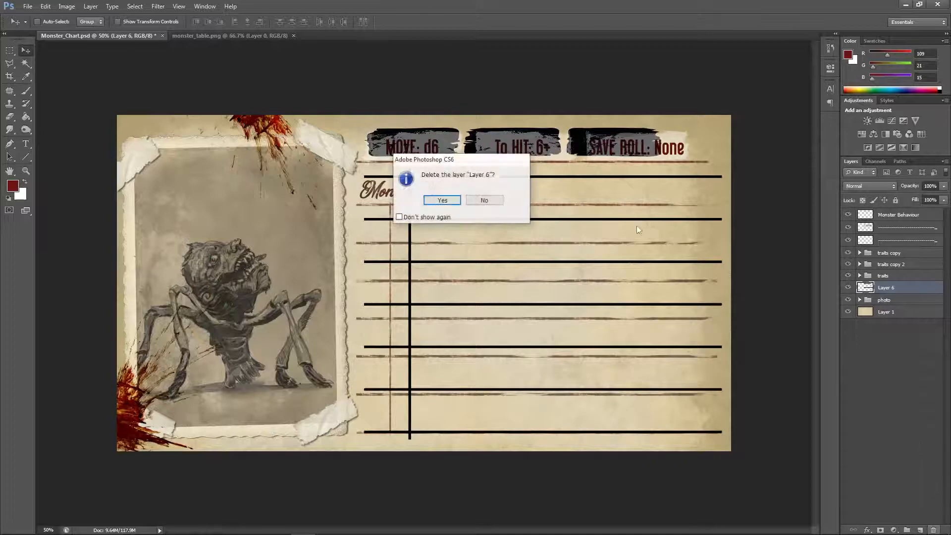
pyautogui.press('Return')
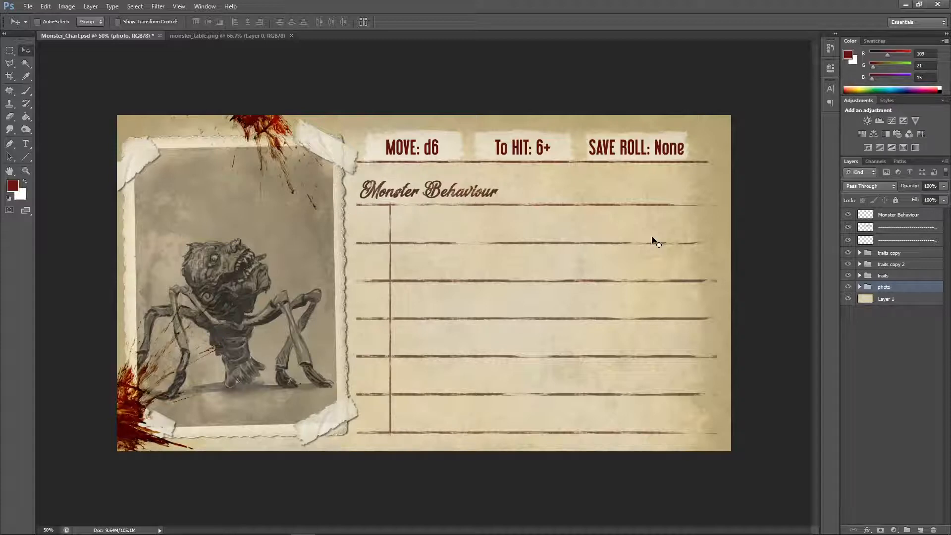
pyautogui.hotkey('ctrl', 's')
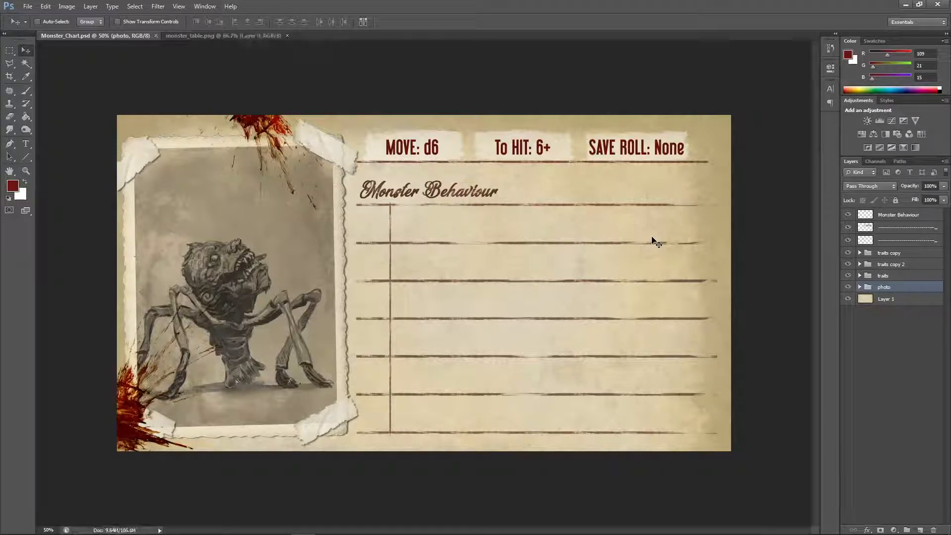
# Step: Add the text "1" above the Monster Behaviour layer, in the narrow column of the table's first row, and select it
pyautogui.click(26, 143)
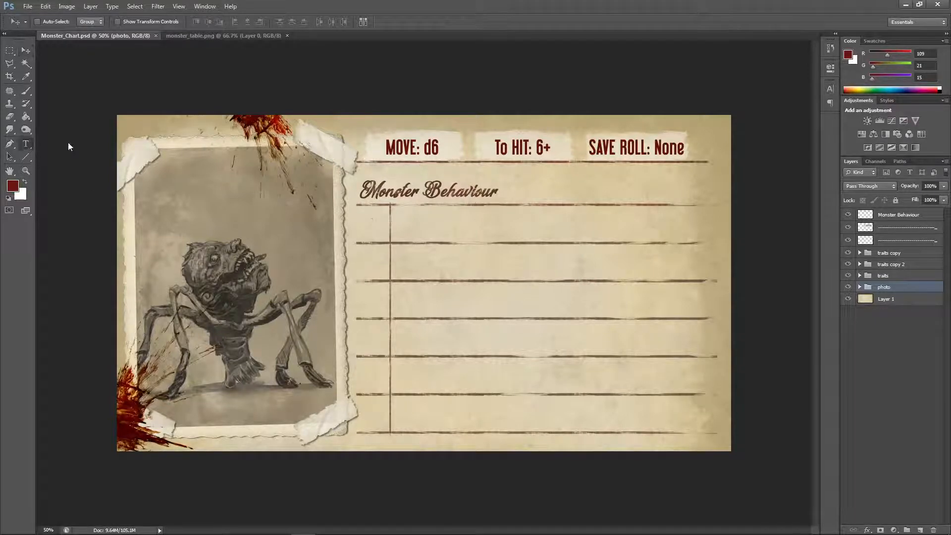
pyautogui.click(890, 215)
pyautogui.click(372, 221)
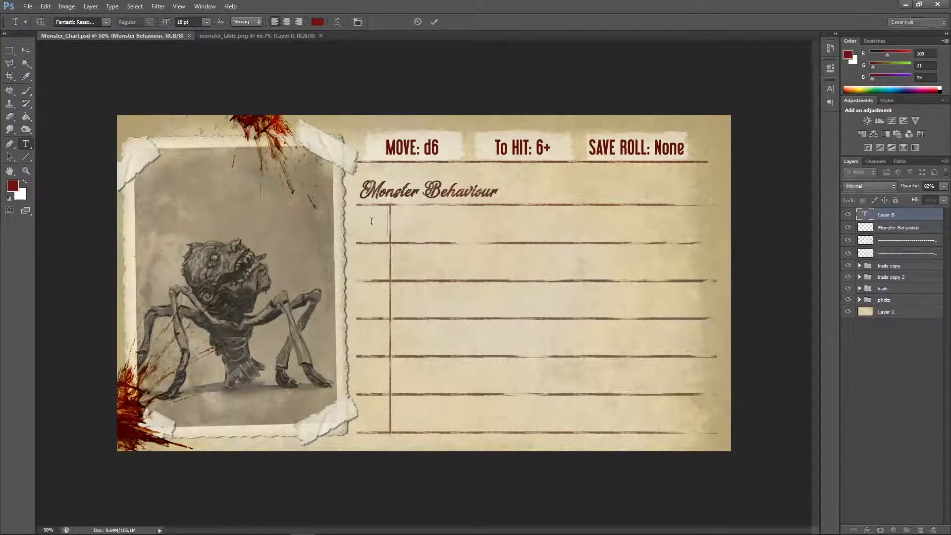
pyautogui.write('a')
pyautogui.hotkey('ctrl', 'a')
# Step: Try the Another Danger - Demo font on the row number 1
pyautogui.click(108, 23)
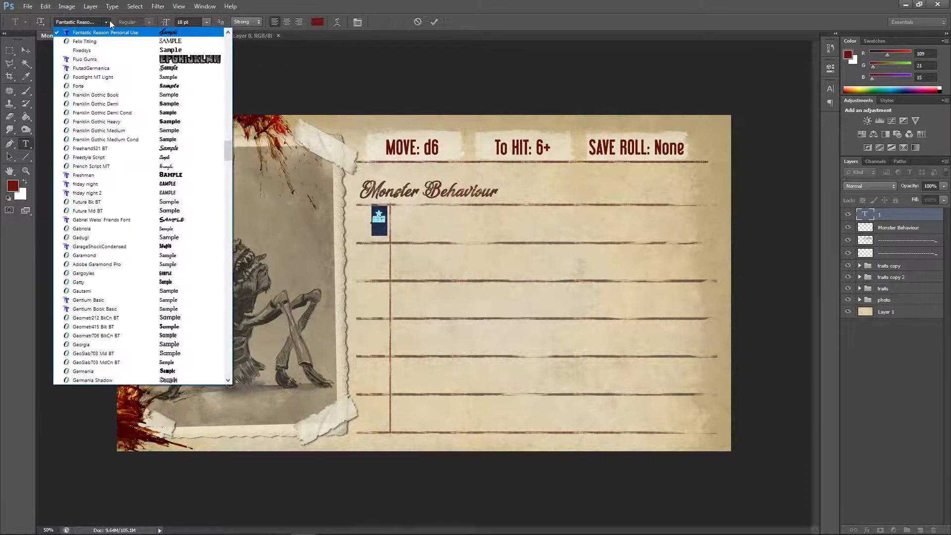
pyautogui.moveTo(226, 104); pyautogui.dragTo(226, 50)
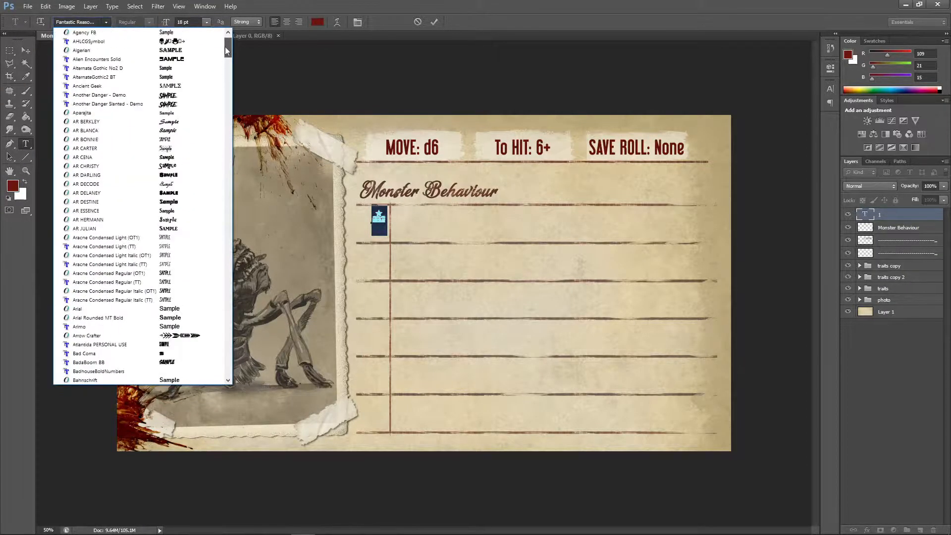
pyautogui.click(99, 95)
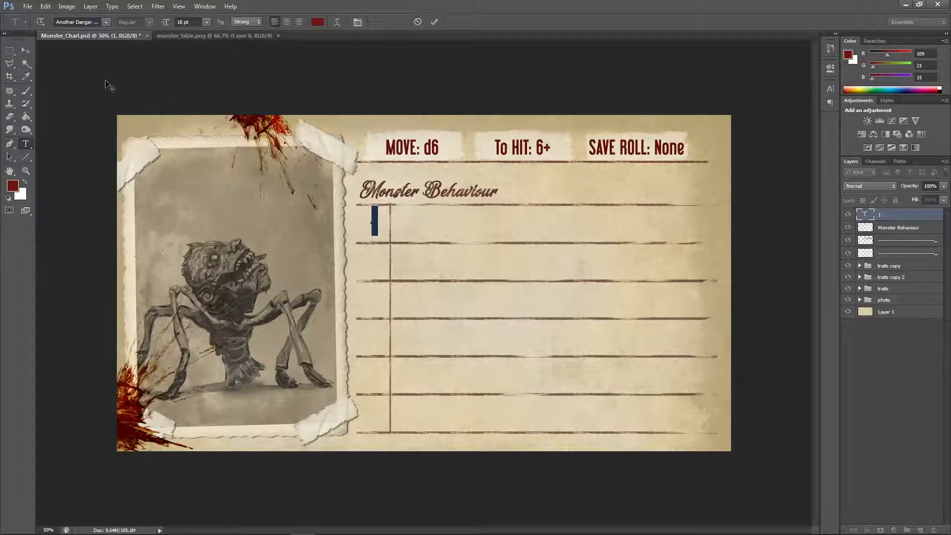
# Step: Set the font of the row number 1 to Black Arcade
pyautogui.doubleClick(864, 216)
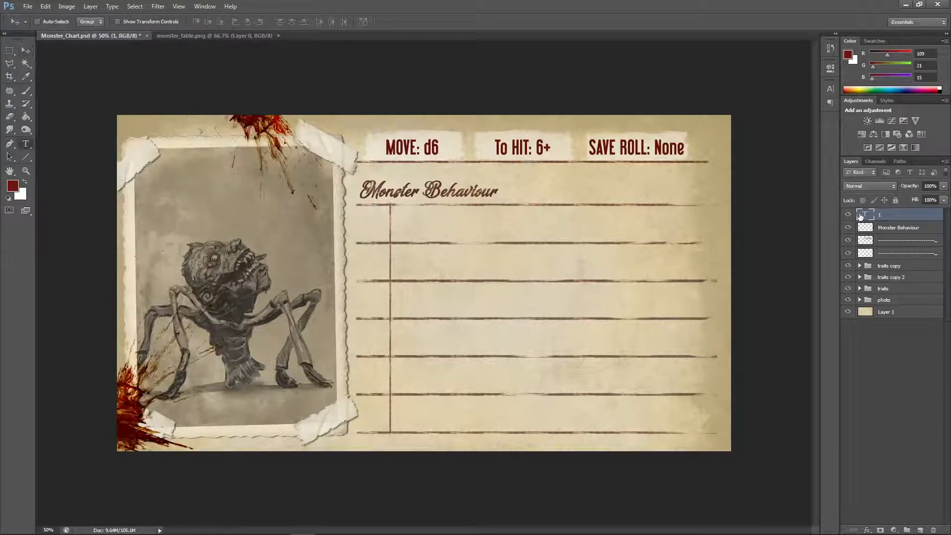
pyautogui.click(106, 22)
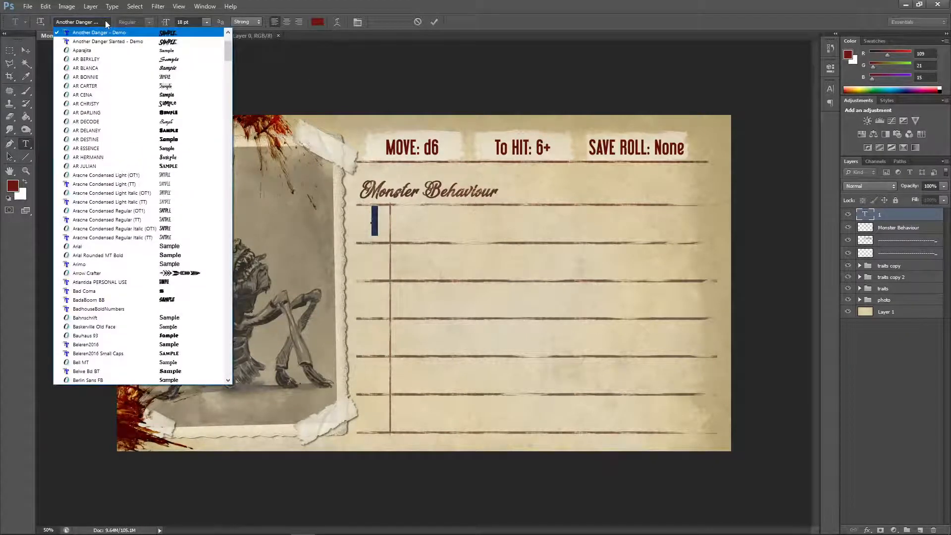
pyautogui.scroll(3, 183, 112)
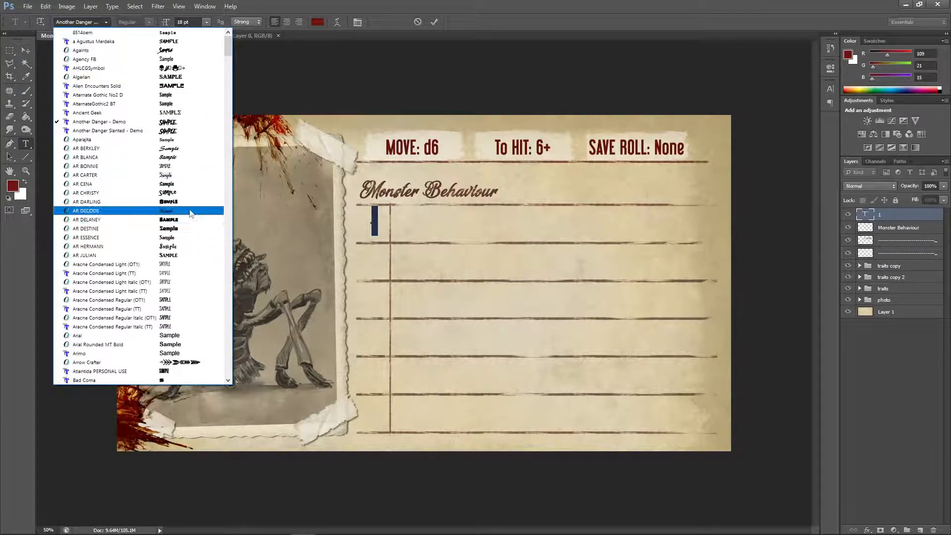
pyautogui.scroll(-12, 190, 214)
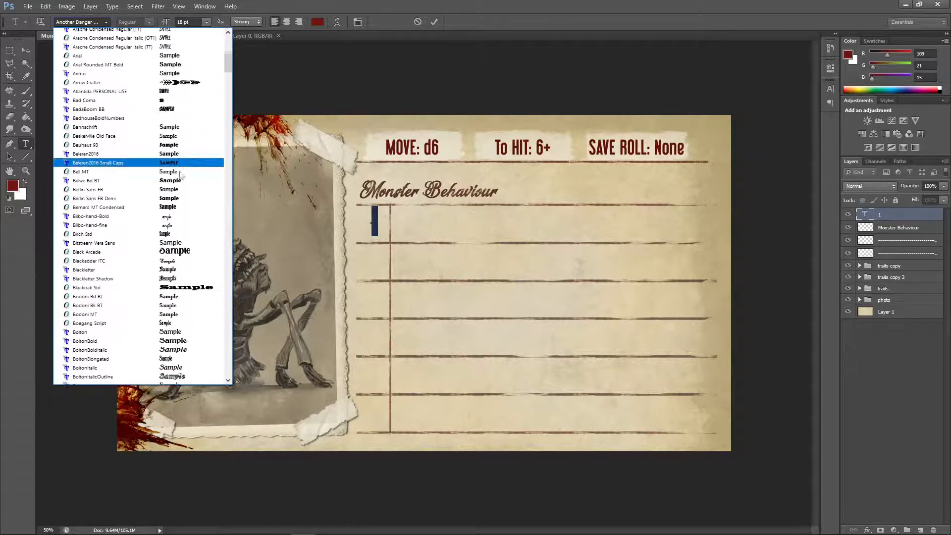
pyautogui.click(194, 211)
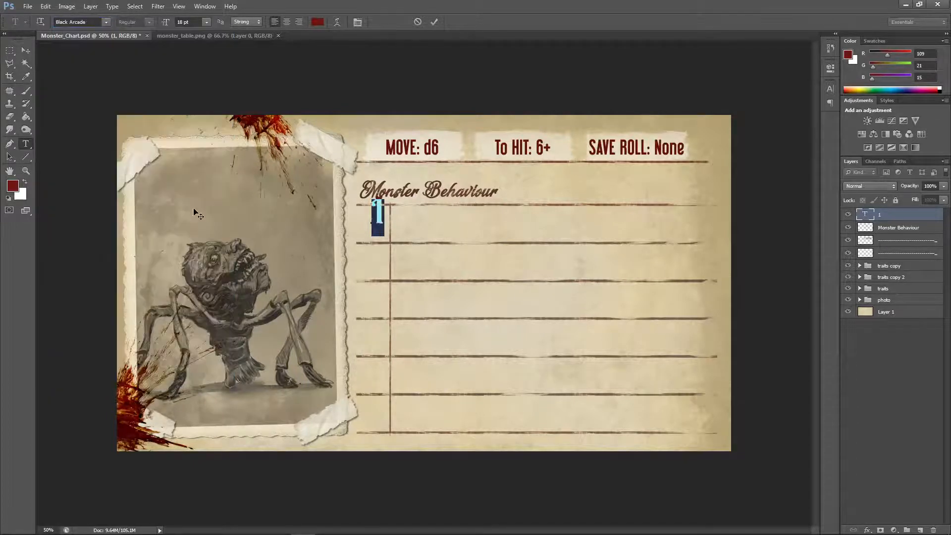
# Step: Move the number 1 down into the first row's narrow cell and nudge it to sit between the ruled lines
pyautogui.click(26, 50)
pyautogui.moveTo(380, 222); pyautogui.dragTo(374, 239)
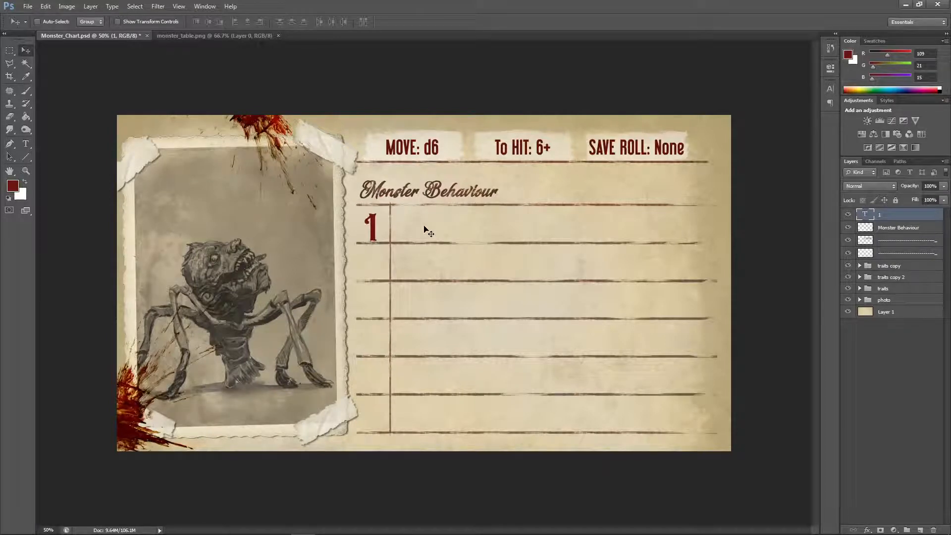
pyautogui.press('Up')
pyautogui.press('Up')
pyautogui.press('Up')
pyautogui.press('Up')
pyautogui.press('Up')
pyautogui.press('Up')
# Step: Set the font size of the number 1 to 16 pt
pyautogui.doubleClick(865, 214)
pyautogui.click(206, 21)
pyautogui.click(177, 29)
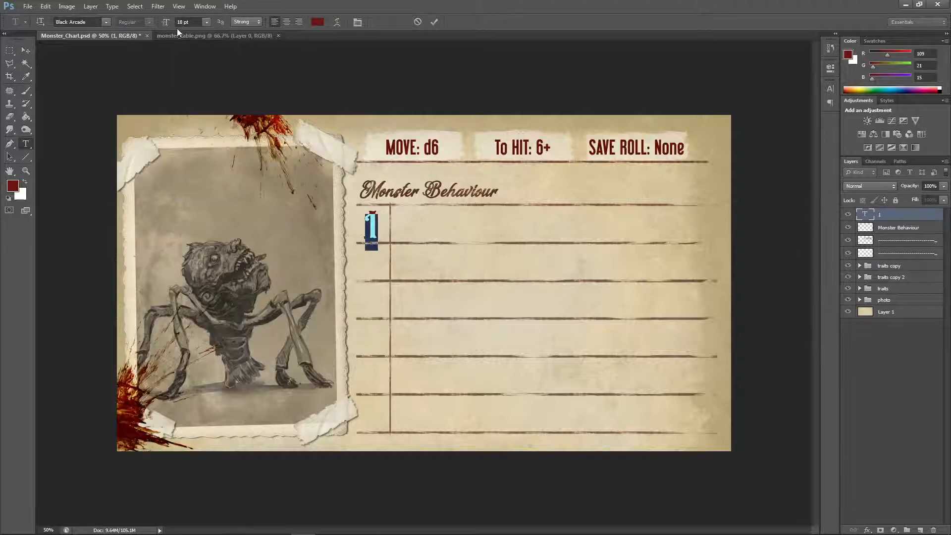
pyautogui.click(168, 24)
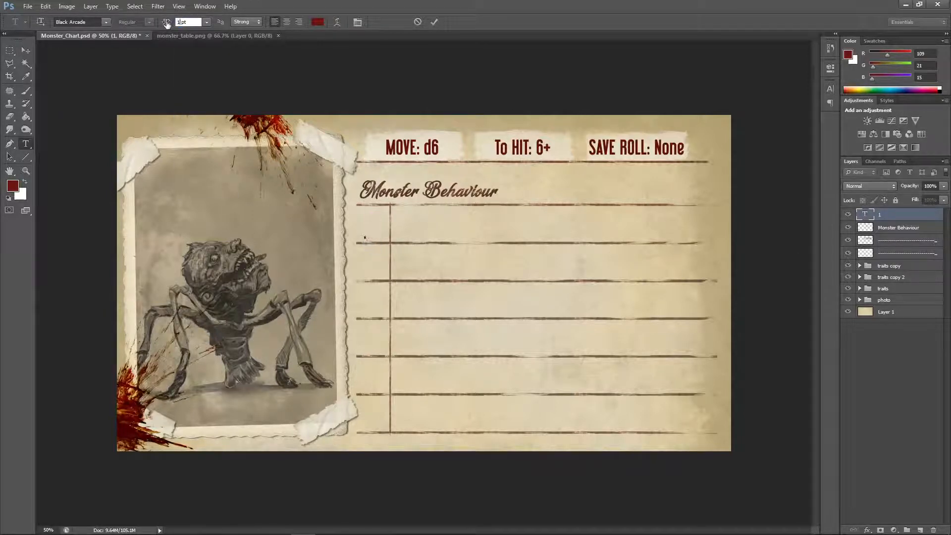
pyautogui.click(26, 50)
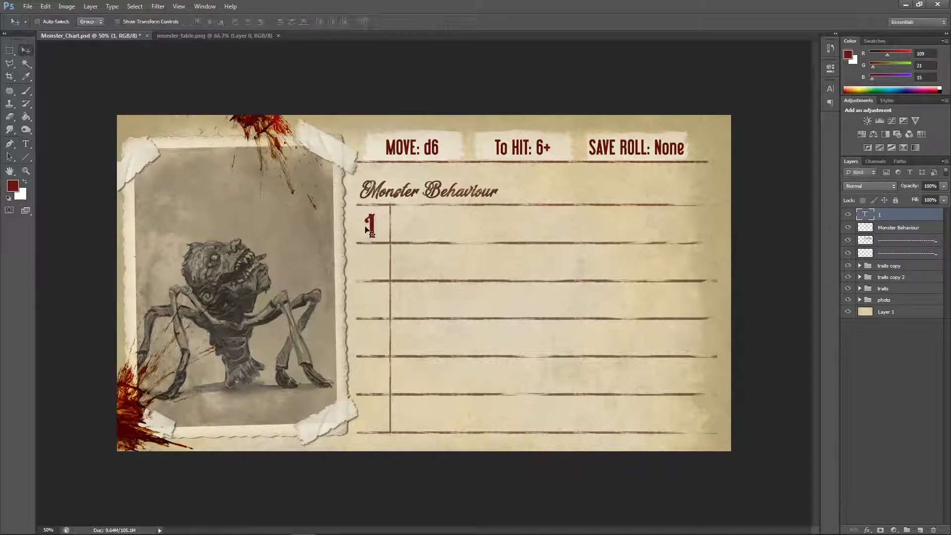
# Step: Nudge the number 1 slightly upward in its cell and set its layer blend mode to Multiply
pyautogui.press('Up')
pyautogui.press('Up')
pyautogui.press('Up')
pyautogui.press('Up')
pyautogui.click(875, 185)
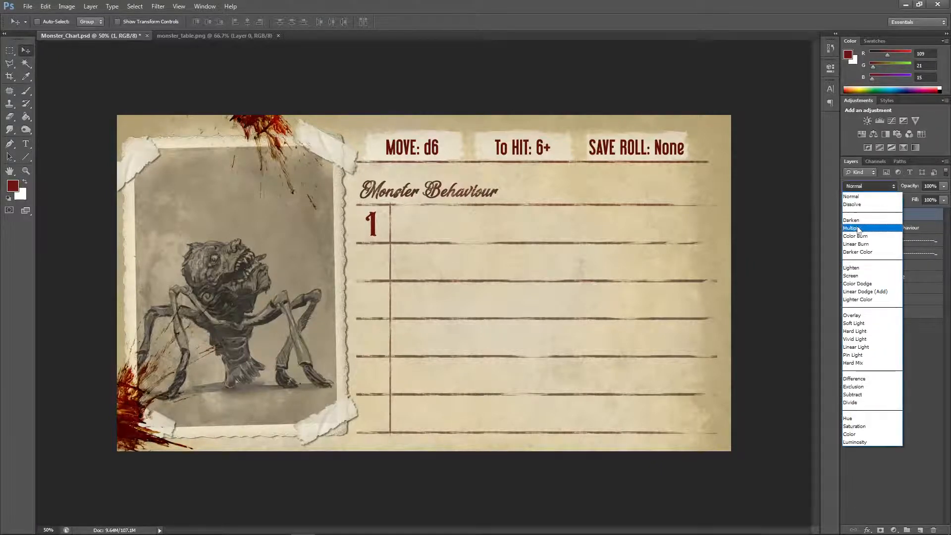
pyautogui.click(861, 227)
# Step: Duplicate the number 1 layer into the second row's narrow cell and change its text to 2
pyautogui.moveTo(898, 218); pyautogui.dragTo(920, 529)
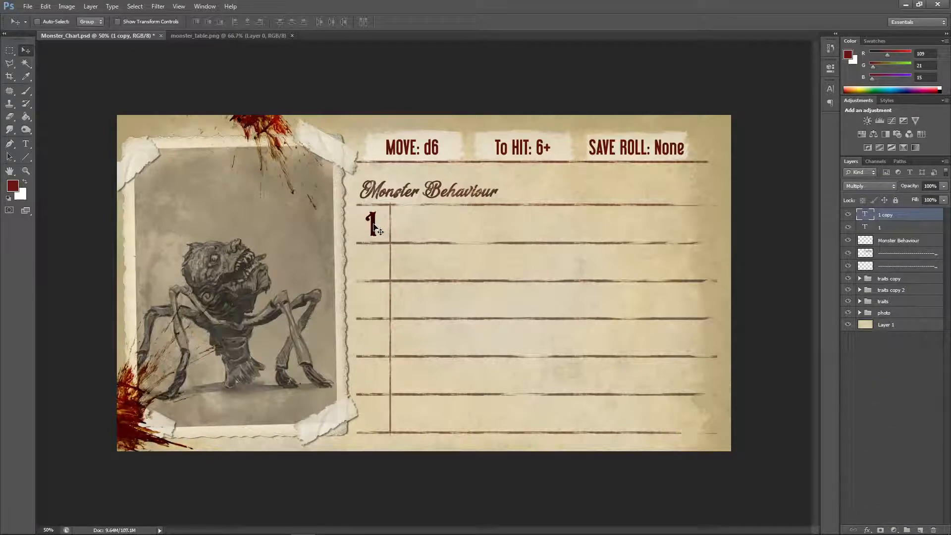
pyautogui.moveTo(386, 231); pyautogui.dragTo(387, 268)
pyautogui.doubleClick(866, 215)
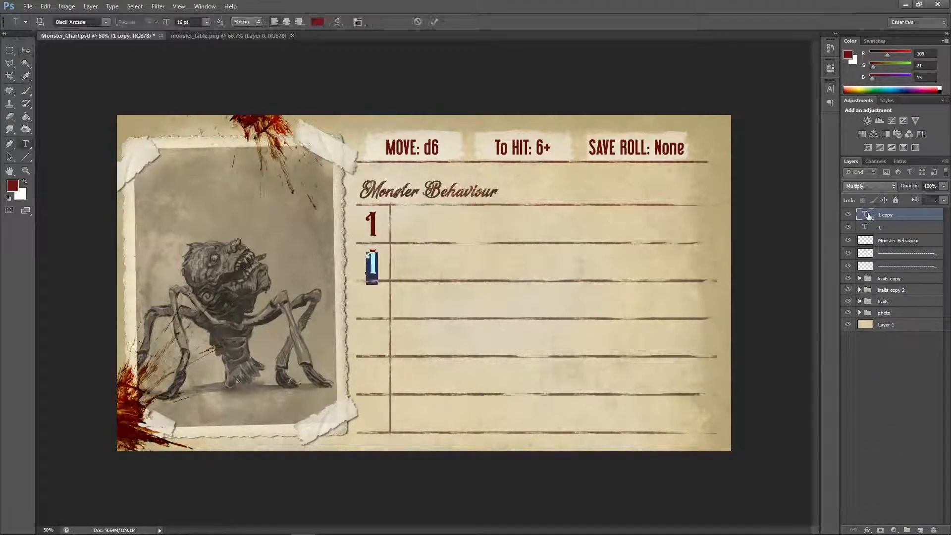
pyautogui.write('2')
pyautogui.click(27, 52)
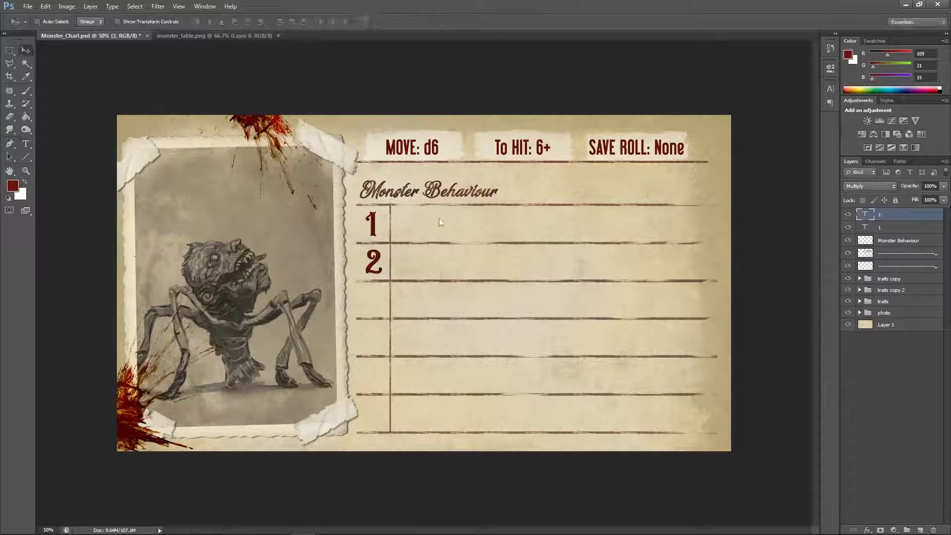
# Step: Duplicate the number 2 layer into the third row's narrow cell and change its text to 3
pyautogui.moveTo(888, 217); pyautogui.dragTo(920, 529)
pyautogui.moveTo(375, 267); pyautogui.dragTo(375, 305)
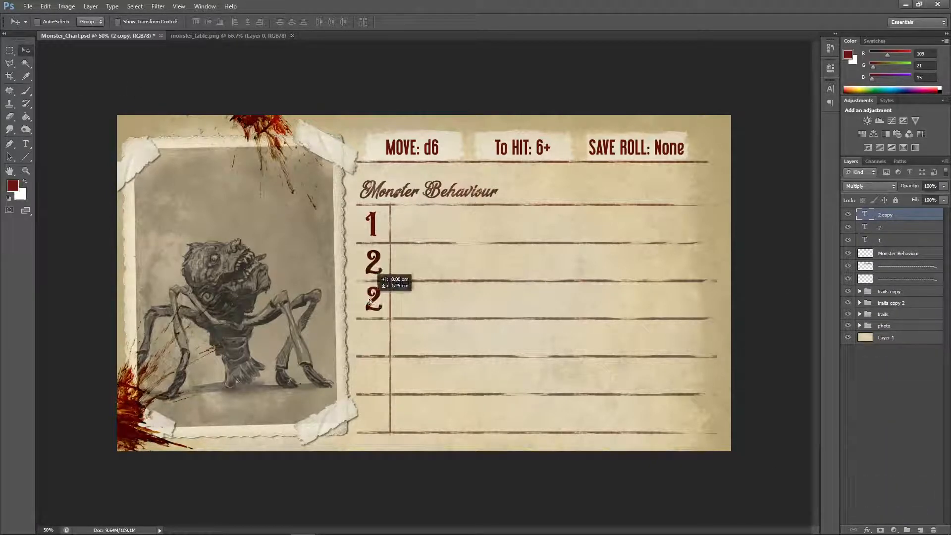
pyautogui.doubleClick(865, 215)
pyautogui.write('3')
pyautogui.click(26, 50)
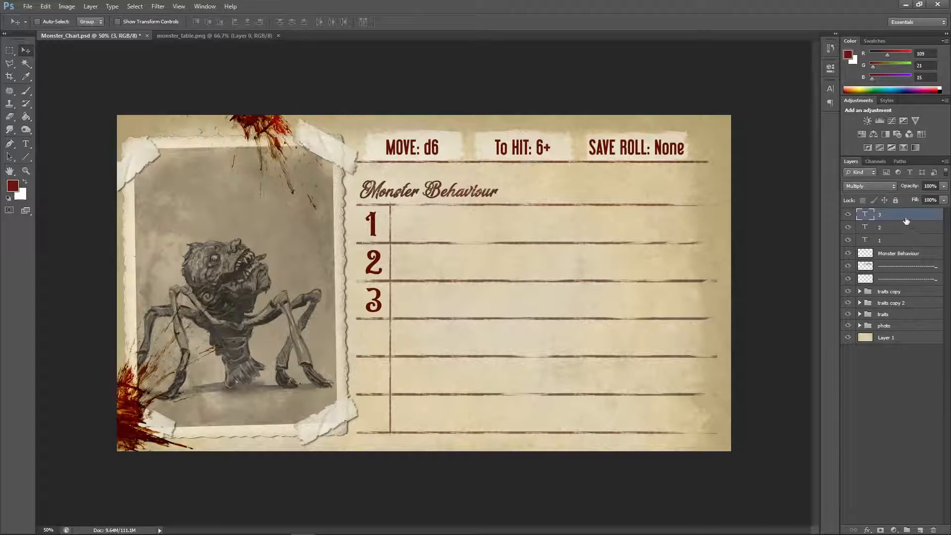
# Step: Duplicate the number 3 layer into the fourth row's narrow cell and change its text to 4
pyautogui.moveTo(917, 525); pyautogui.dragTo(918, 527)
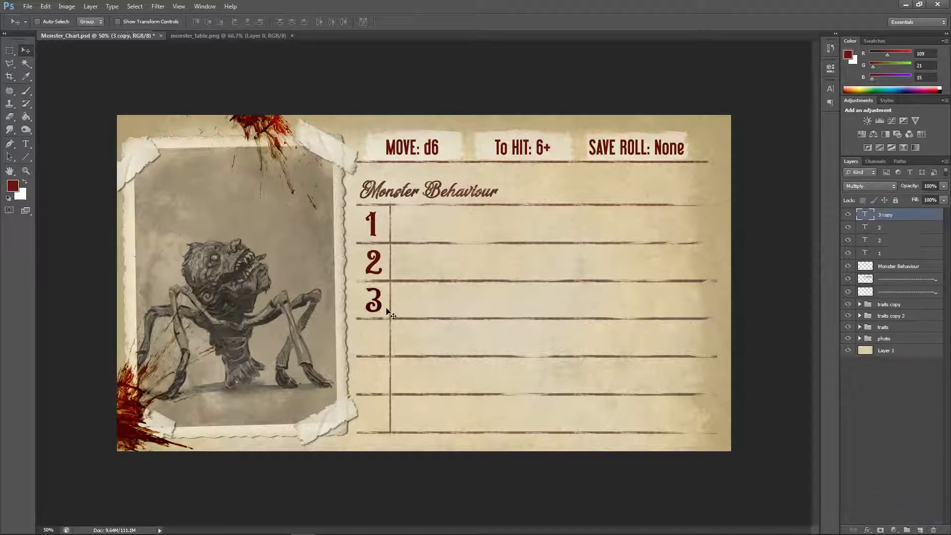
pyautogui.moveTo(379, 302); pyautogui.dragTo(379, 341)
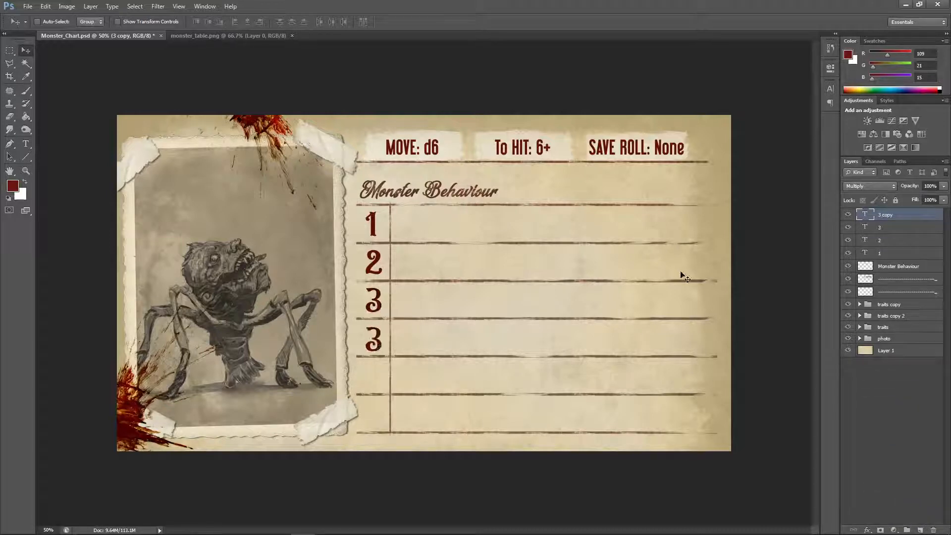
pyautogui.doubleClick(865, 214)
pyautogui.write('4')
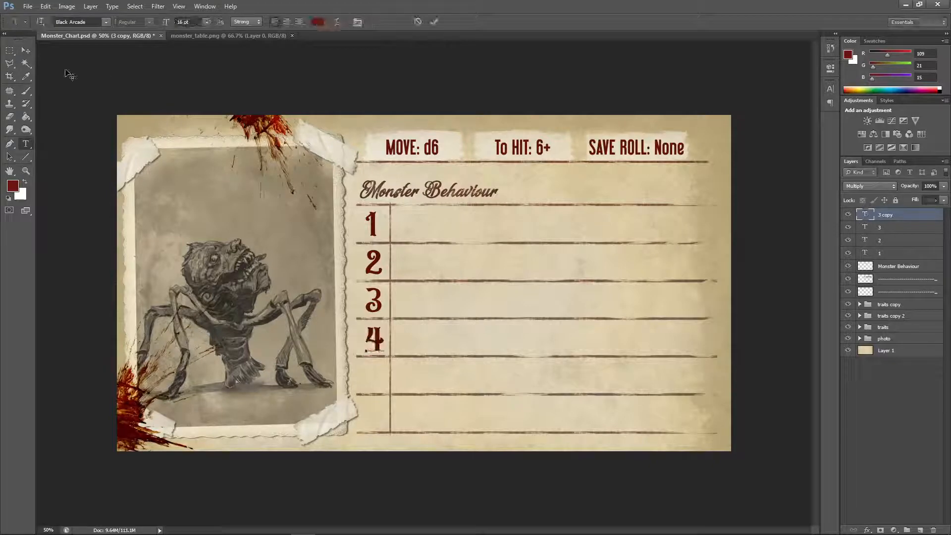
pyautogui.click(25, 50)
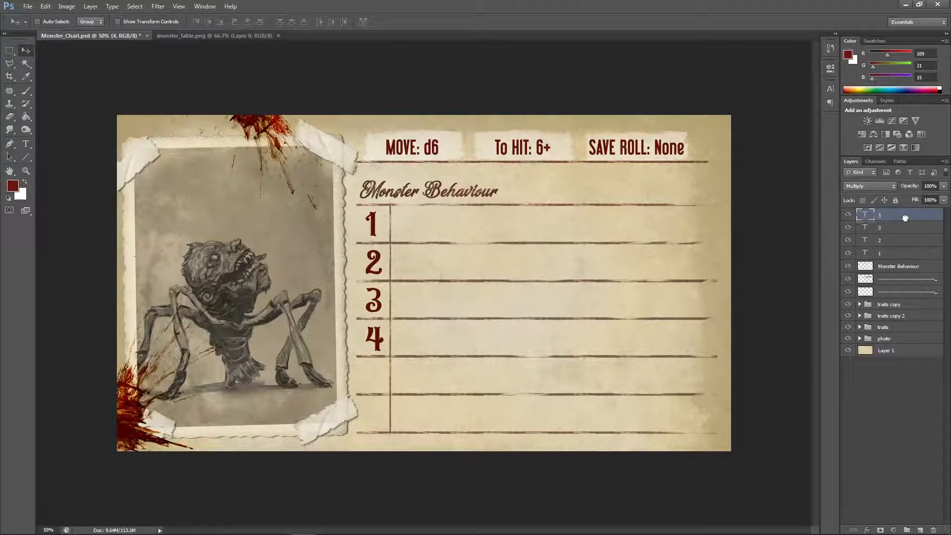
# Step: Duplicate the number 4 layer into the fifth row's narrow cell and change its text to 5
pyautogui.moveTo(901, 216); pyautogui.dragTo(920, 528)
pyautogui.moveTo(392, 349); pyautogui.dragTo(391, 387)
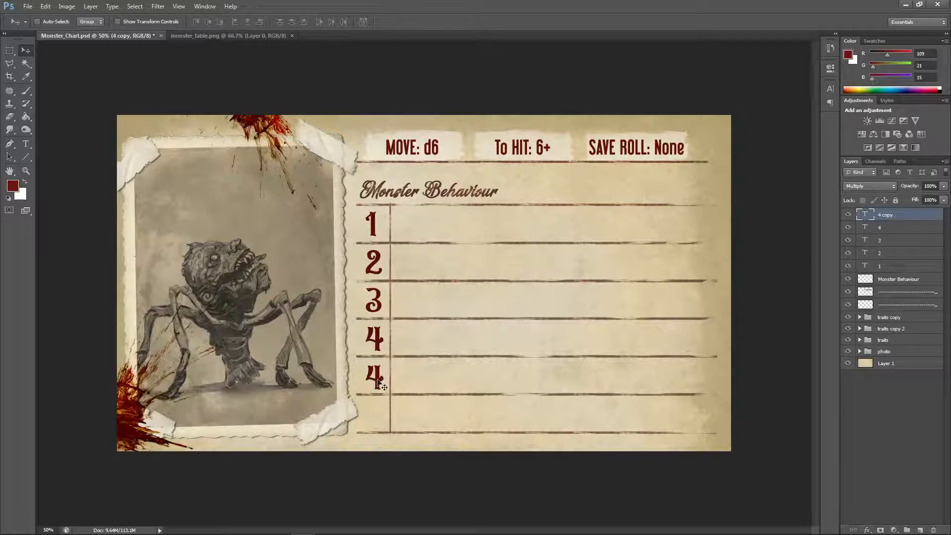
pyautogui.doubleClick(867, 215)
pyautogui.write('5')
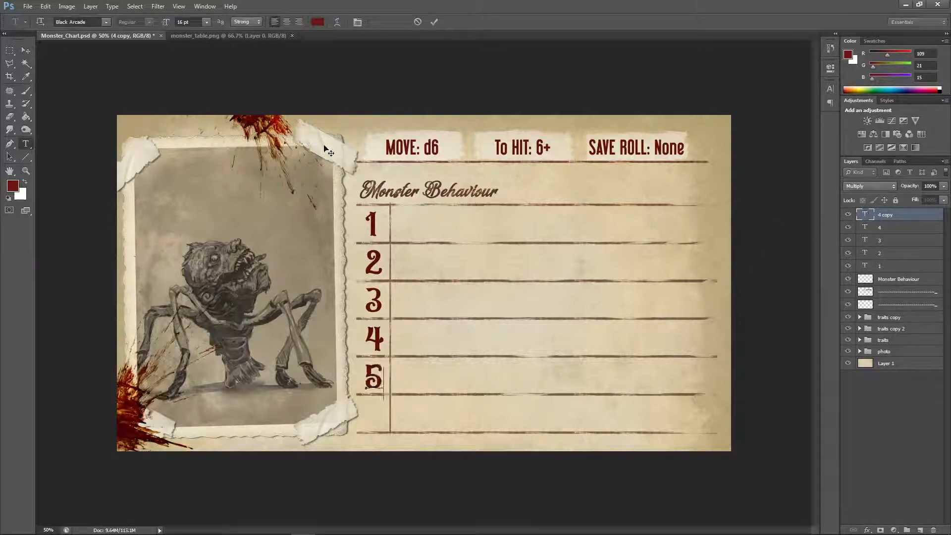
pyautogui.click(26, 53)
# Step: Duplicate the number 5 layer into the sixth row's narrow cell and change its text to 6
pyautogui.moveTo(895, 216); pyautogui.dragTo(920, 530)
pyautogui.moveTo(373, 379); pyautogui.dragTo(384, 417)
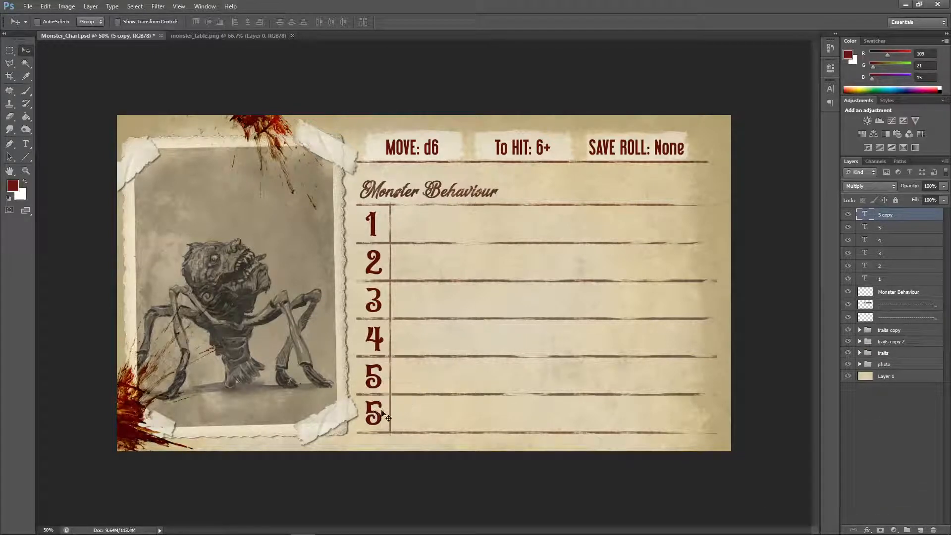
pyautogui.doubleClick(865, 214)
pyautogui.write('6')
pyautogui.click(26, 50)
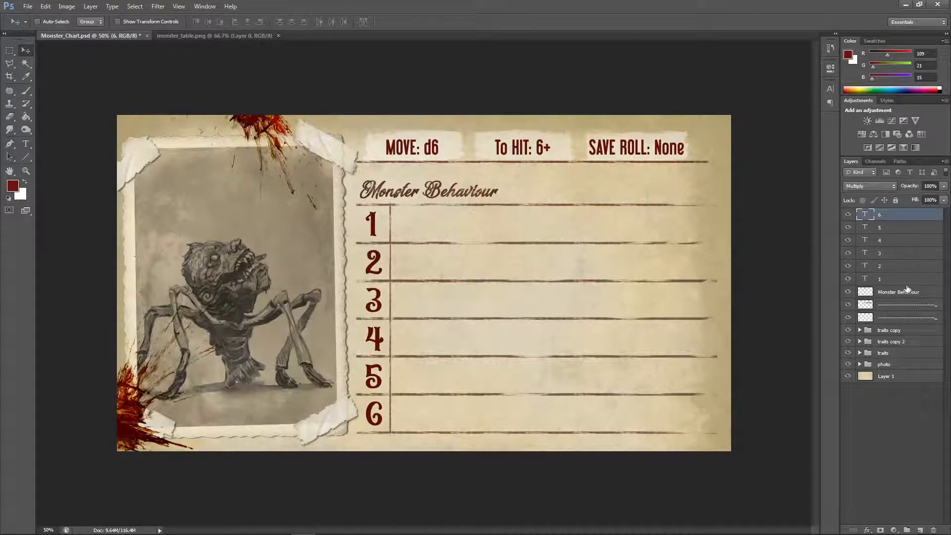
# Step: Group the number layers 6 to 1, the Monster Behaviour layer and the two line layers into a group named "table"
pyautogui.keyDown('shift'); pyautogui.click(898, 320); pyautogui.keyUp('shift')
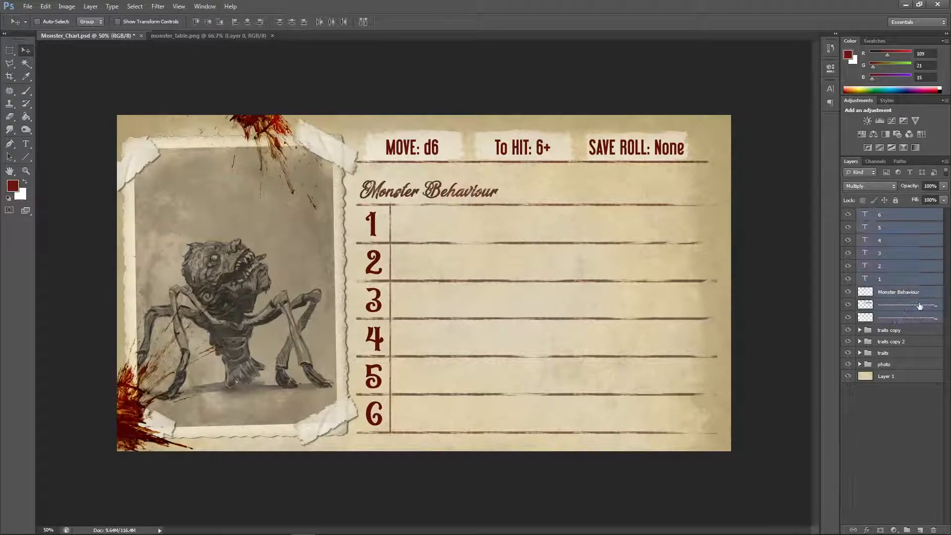
pyautogui.hotkey('ctrl', 'g')
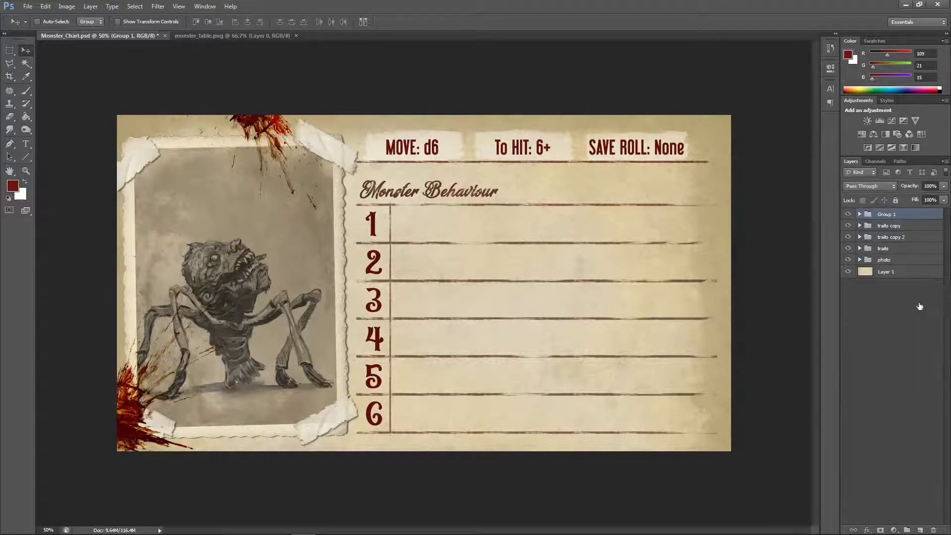
pyautogui.doubleClick(887, 214)
pyautogui.write('table')
pyautogui.press('Return')
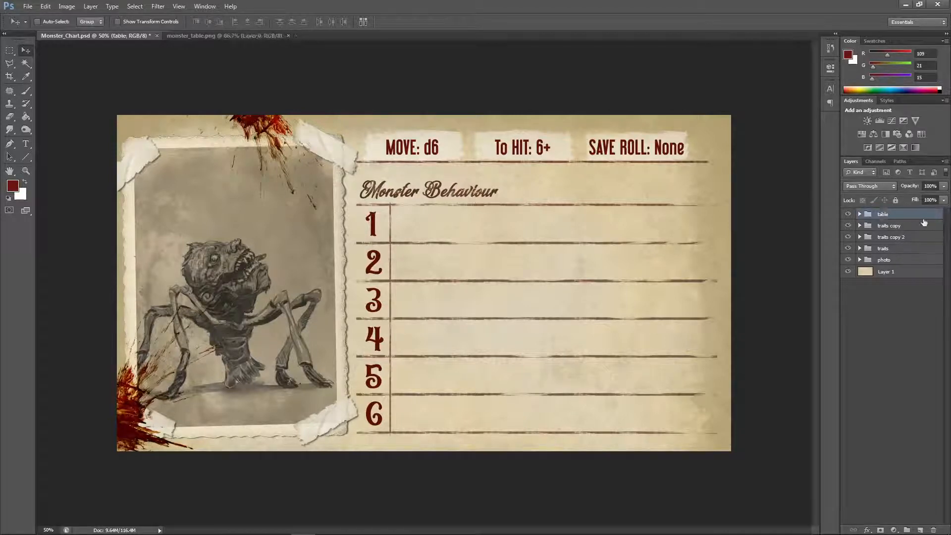
# Step: Add a new text layer reading "Long Howl" near the first row of the Monster Behaviour table
pyautogui.click(25, 143)
pyautogui.click(412, 218)
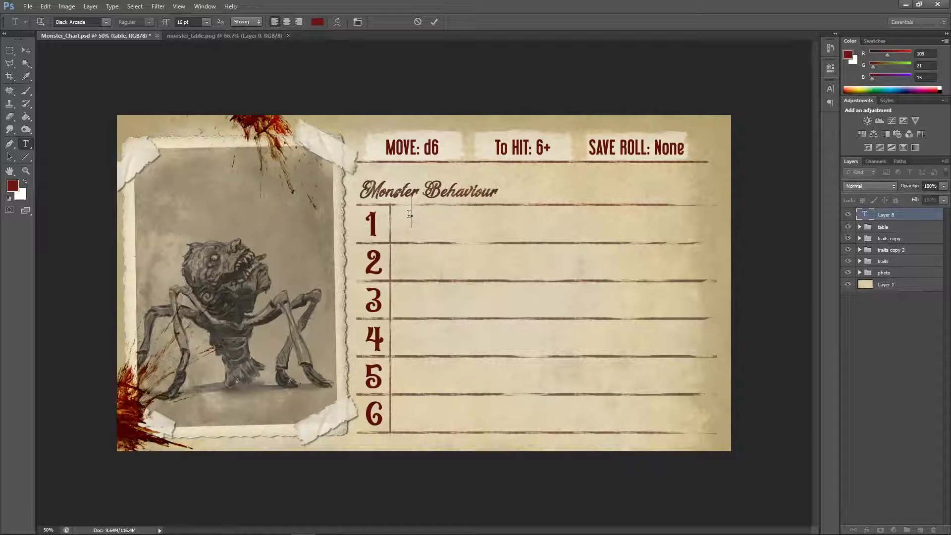
pyautogui.write('Long')
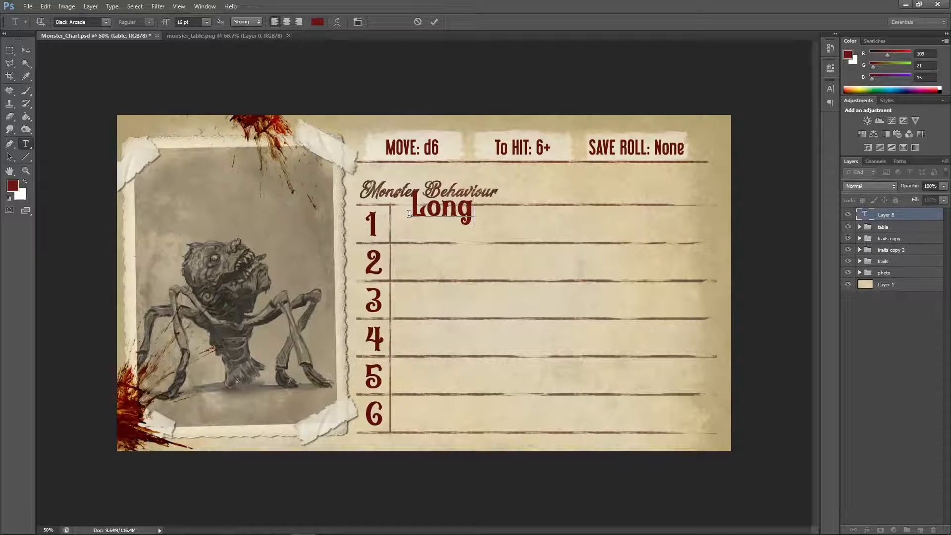
pyautogui.write(' Howl')
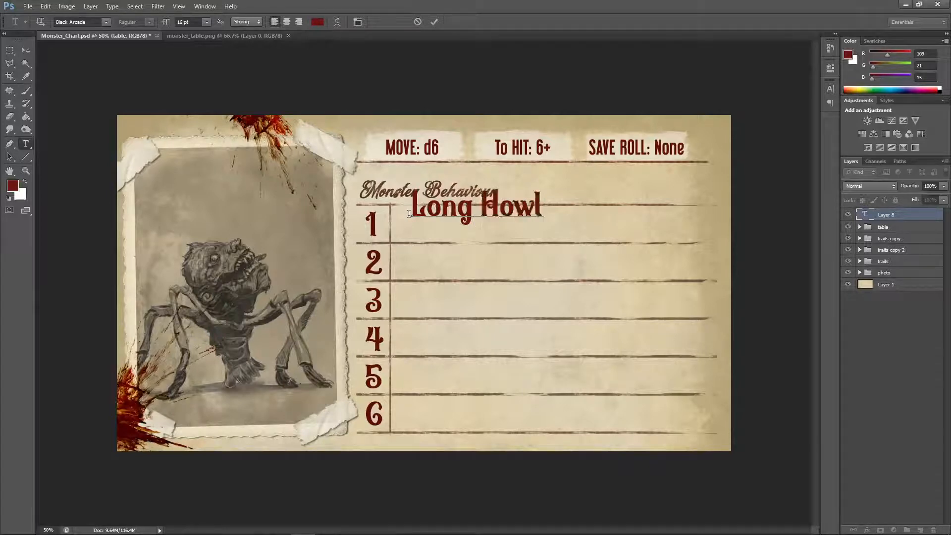
pyautogui.click(26, 50)
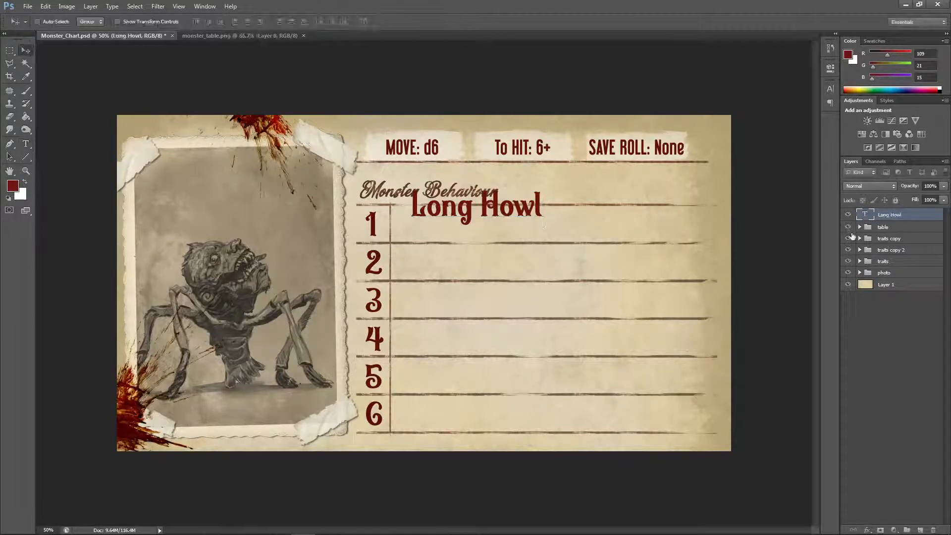
# Step: Set the "Long Howl" text size to 10 pt and move it into row 1, beside the number
pyautogui.doubleClick(864, 213)
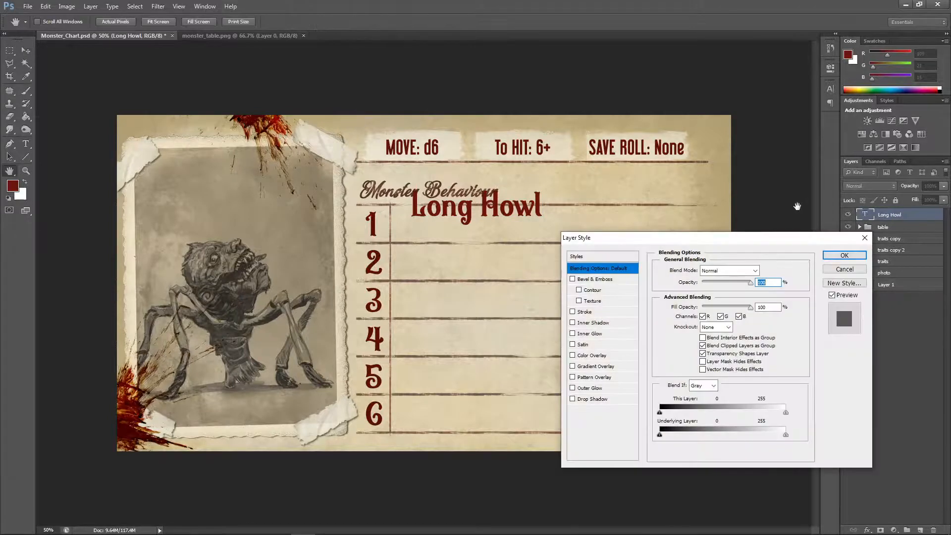
pyautogui.click(844, 270)
pyautogui.doubleClick(864, 215)
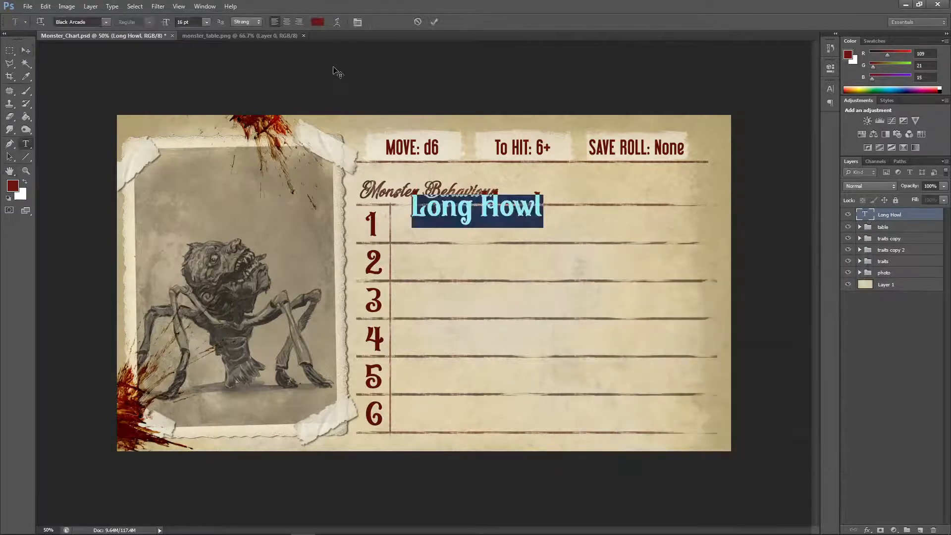
pyautogui.click(207, 22)
pyautogui.click(199, 81)
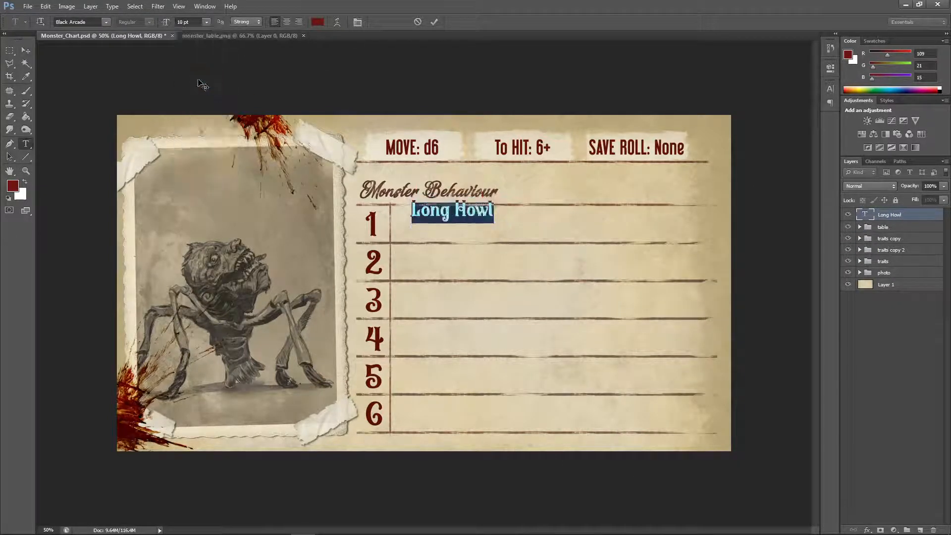
pyautogui.click(25, 50)
pyautogui.moveTo(431, 219); pyautogui.dragTo(418, 230)
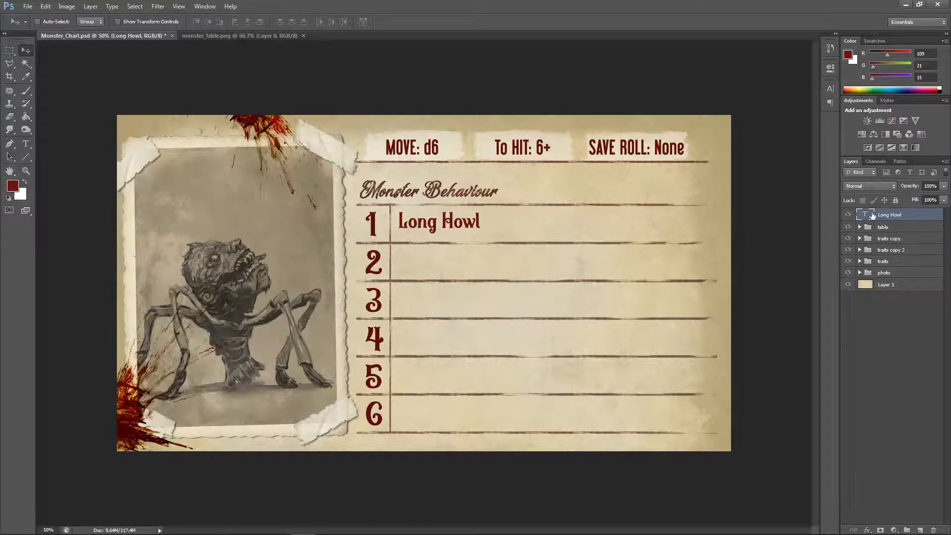
# Step: Set the font of the "Long Howl" text to Built Titling
pyautogui.doubleClick(868, 214)
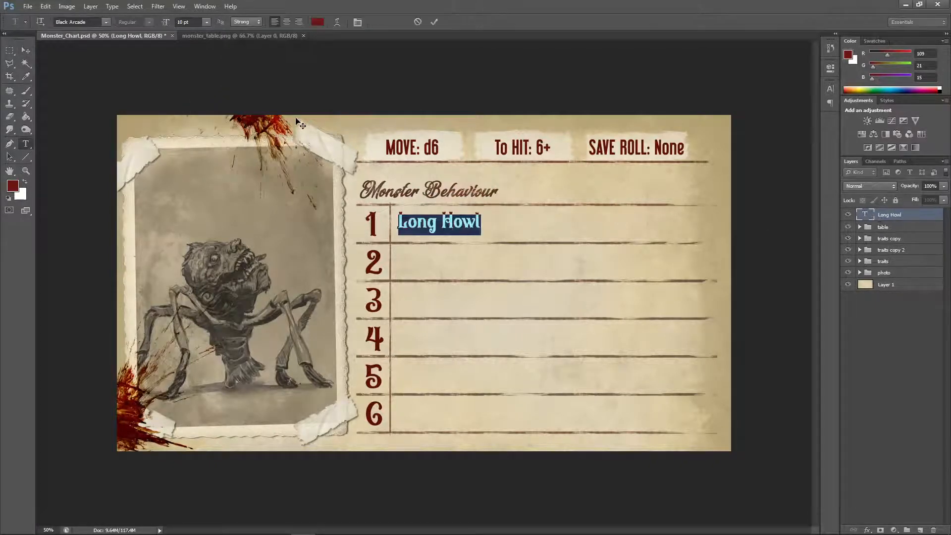
pyautogui.click(108, 21)
pyautogui.scroll(-5, 195, 186)
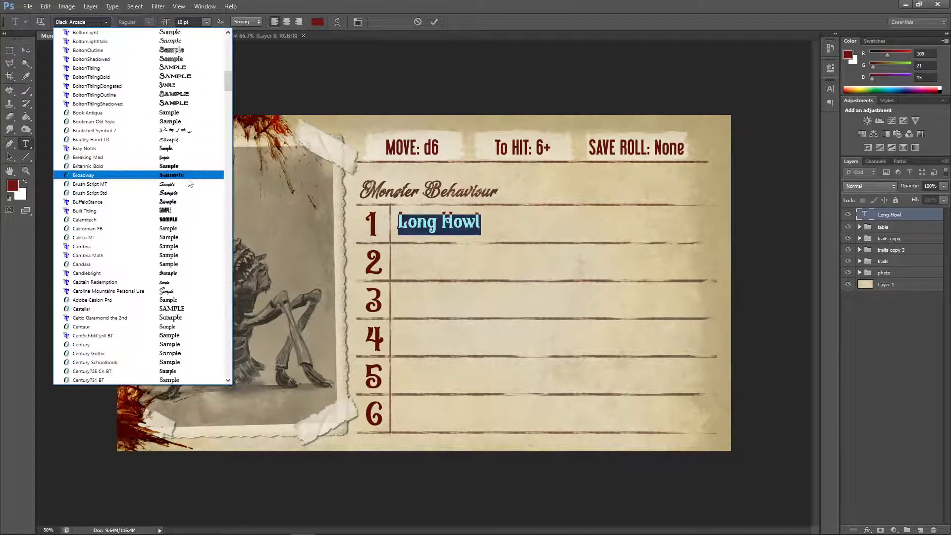
pyautogui.click(190, 213)
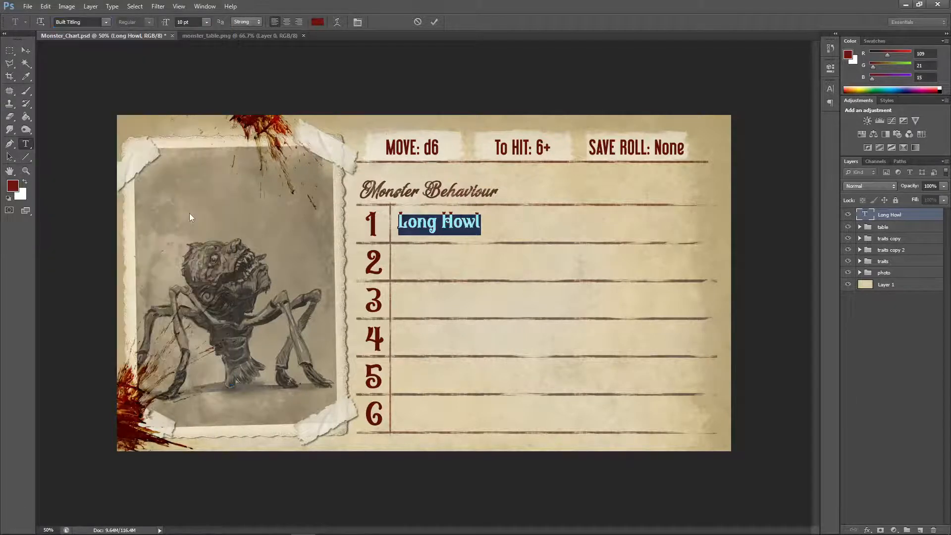
pyautogui.click(26, 50)
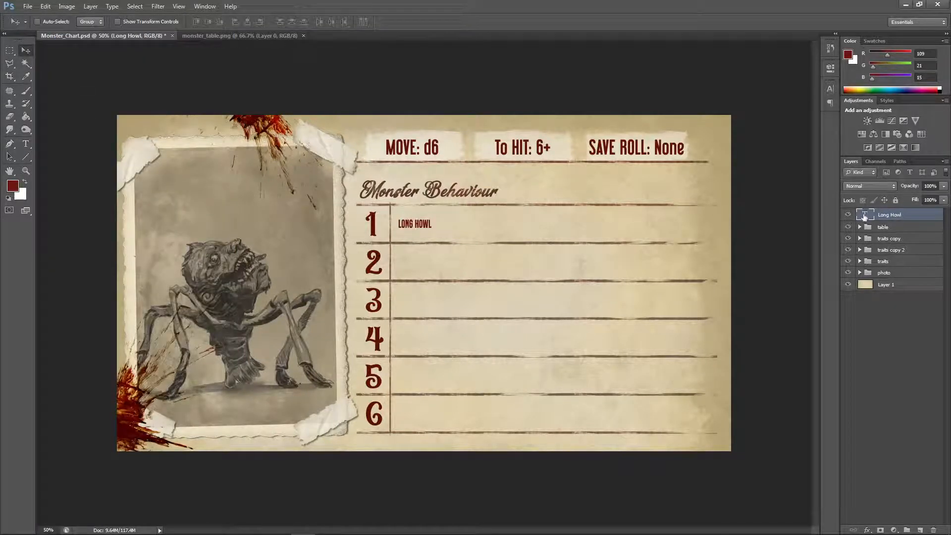
# Step: Change the font of the "Long Howl" text to Libel Suit
pyautogui.doubleClick(864, 216)
pyautogui.click(106, 23)
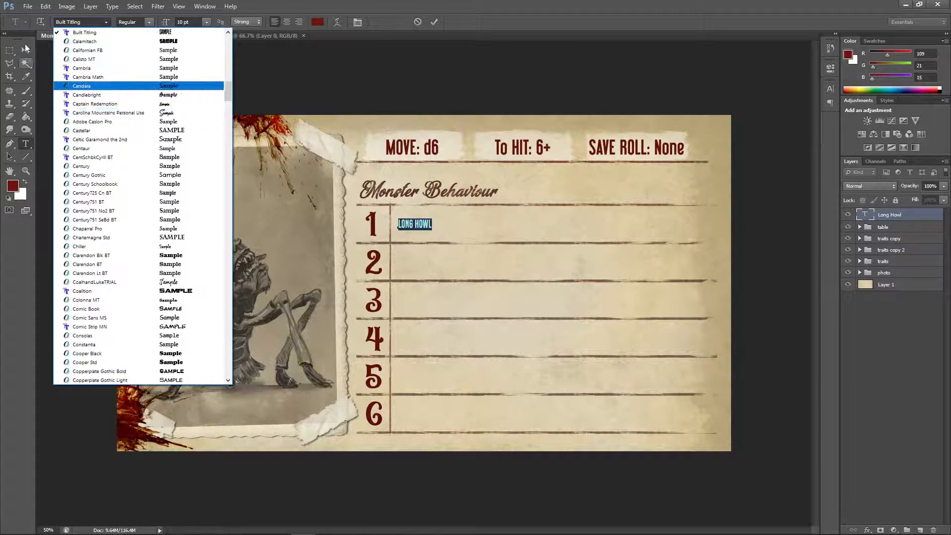
pyautogui.click(75, 23)
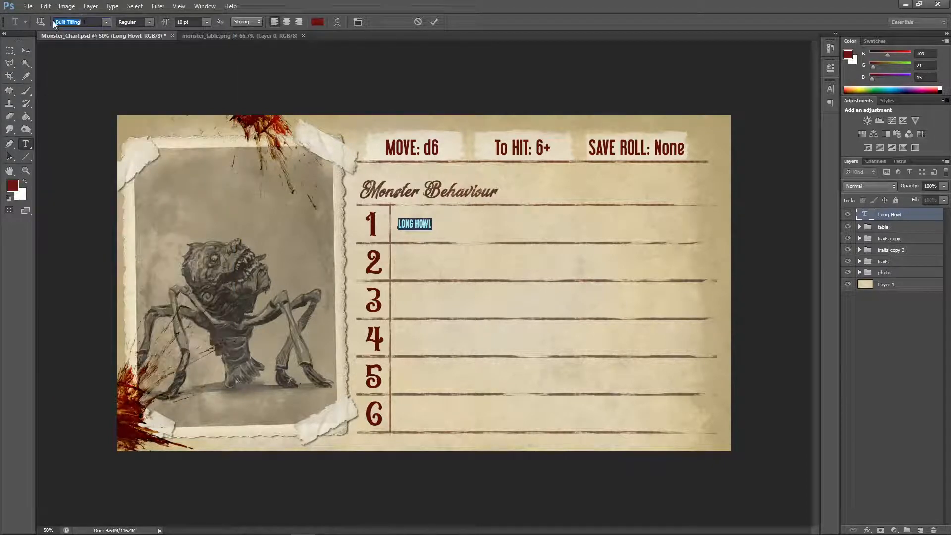
pyautogui.write('Libel Suit')
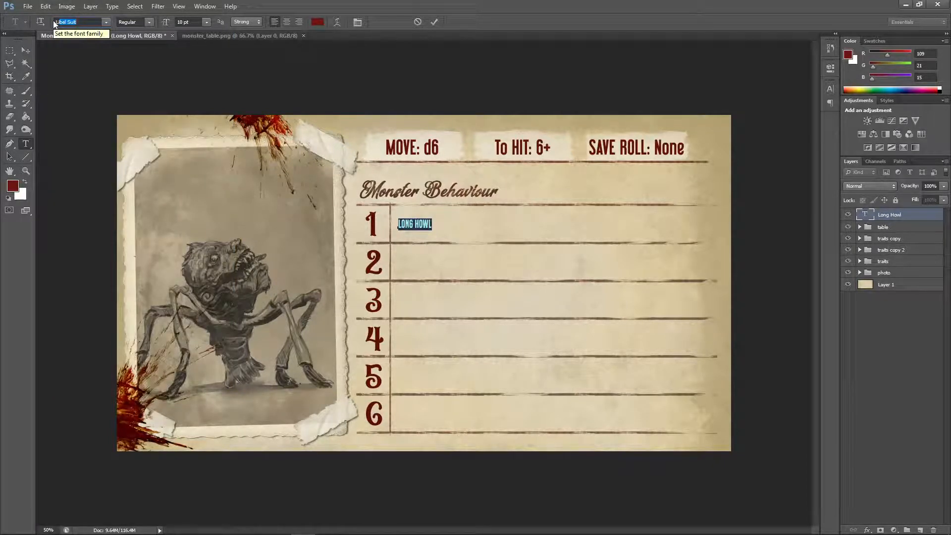
pyautogui.click(26, 50)
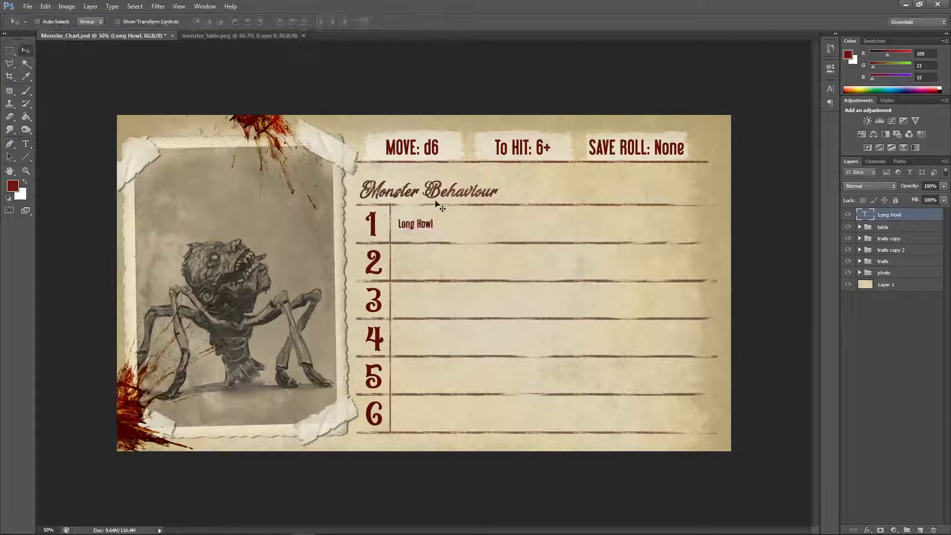
# Step: Set the "Long Howl" text size to 11 pt
pyautogui.hotkey('ctrl', '+')
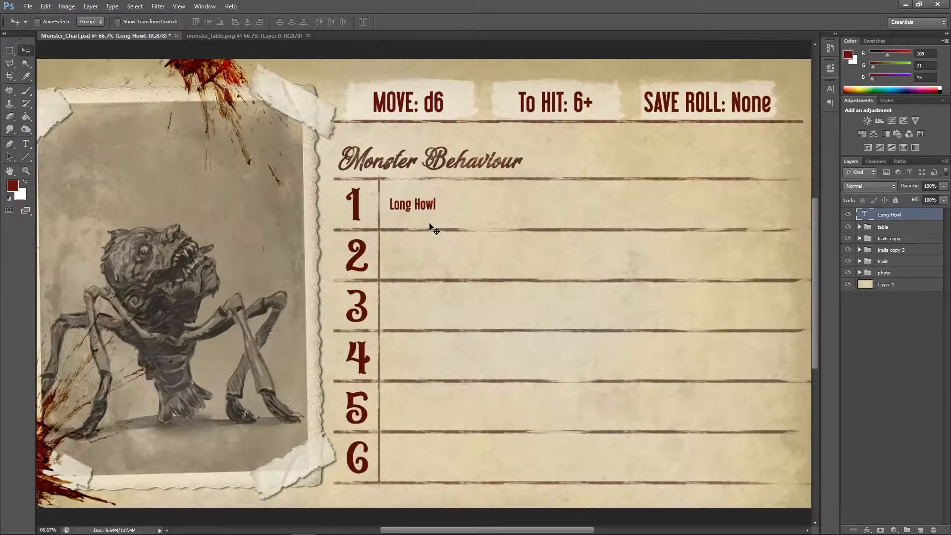
pyautogui.press('t')
pyautogui.press('Return')
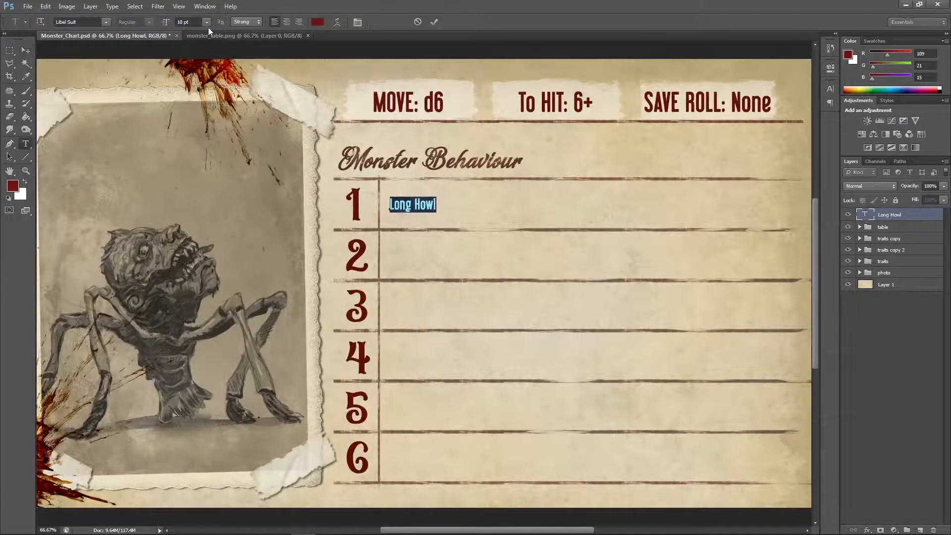
pyautogui.click(182, 21)
pyautogui.moveTo(182, 22); pyautogui.dragTo(174, 26)
pyautogui.write('11')
pyautogui.press('Return')
pyautogui.click(25, 50)
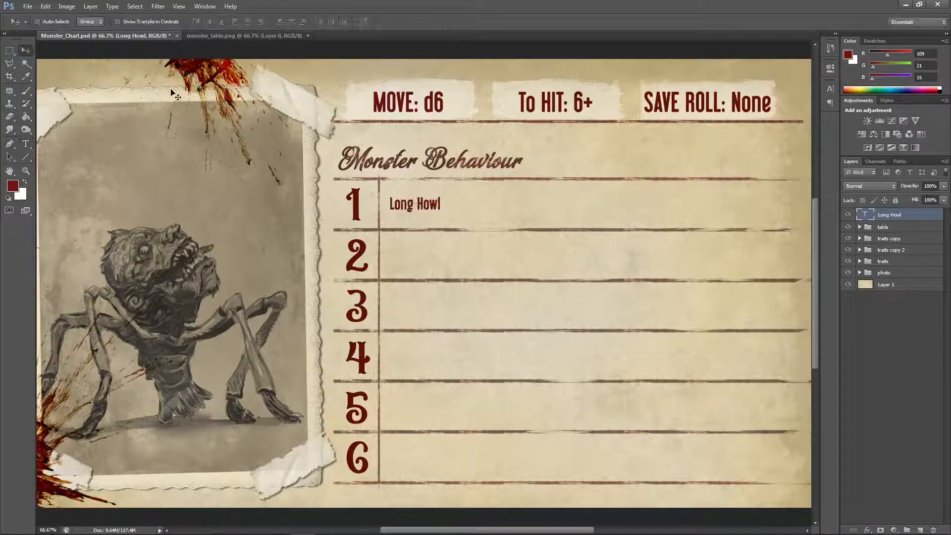
# Step: Move the "Long Howl" text into the upper-left corner of row 1, just beside the vertical divider and under the row line
pyautogui.moveTo(403, 205); pyautogui.dragTo(403, 193)
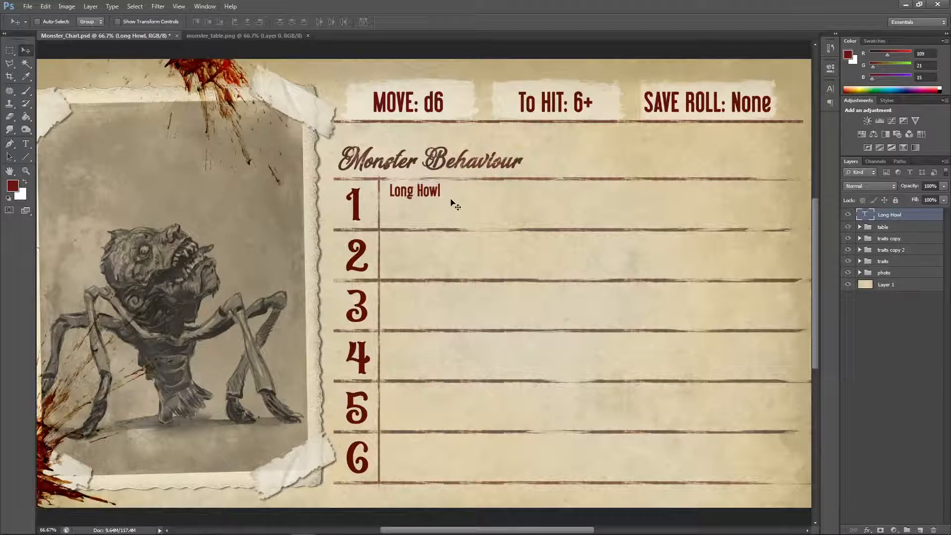
pyautogui.press('Left')
pyautogui.press('Left')
pyautogui.press('Left')
pyautogui.press('Left')
pyautogui.press('Left')
pyautogui.press('Left')
pyautogui.press('Left')
pyautogui.press('Left')
pyautogui.press('Left')
pyautogui.press('Left')
pyautogui.press('Left')
pyautogui.press('Left')
pyautogui.press('Left')
pyautogui.press('Left')
pyautogui.press('Left')
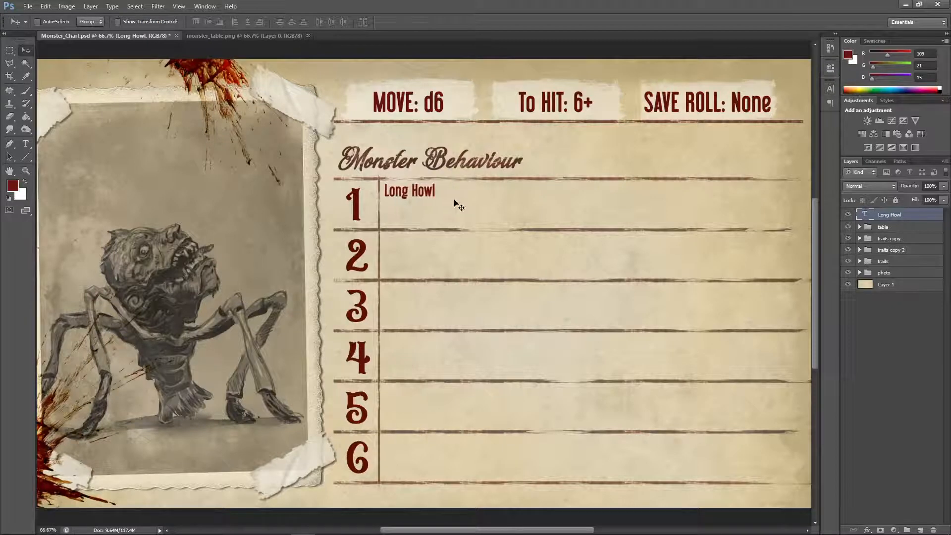
pyautogui.press('Down')
pyautogui.press('Down')
pyautogui.press('Down')
pyautogui.press('Down')
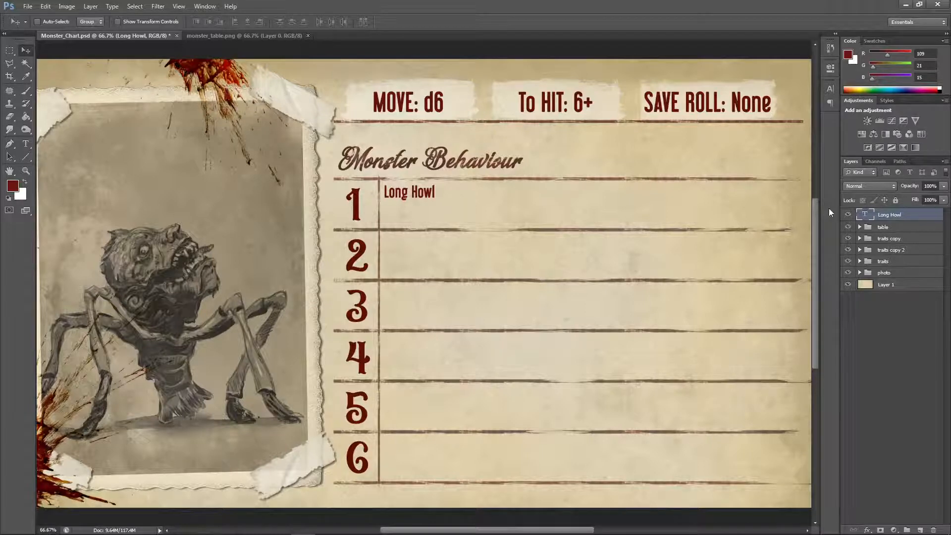
# Step: Clear the entire "Long Howl" wording from the row 1 text, leaving the text layer open for editing
pyautogui.doubleClick(865, 214)
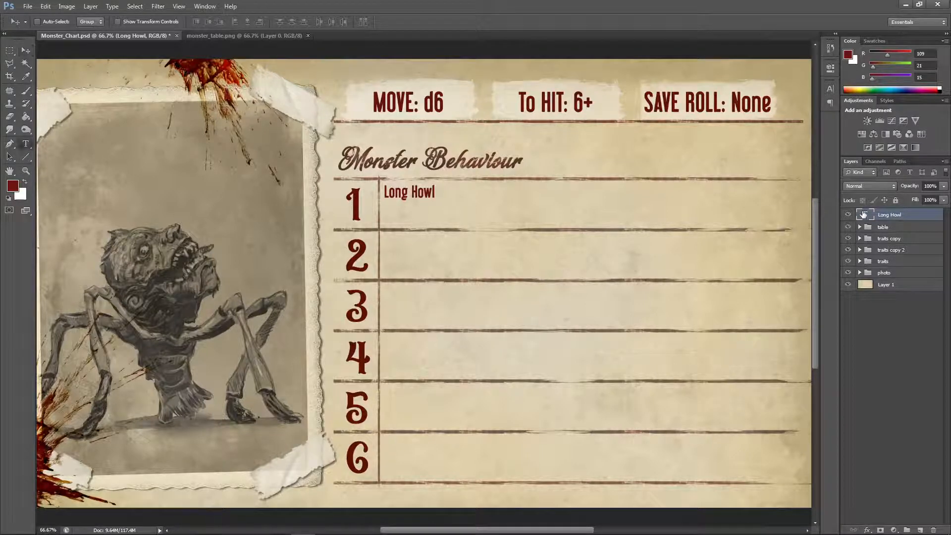
pyautogui.click(434, 193)
pyautogui.write('-')
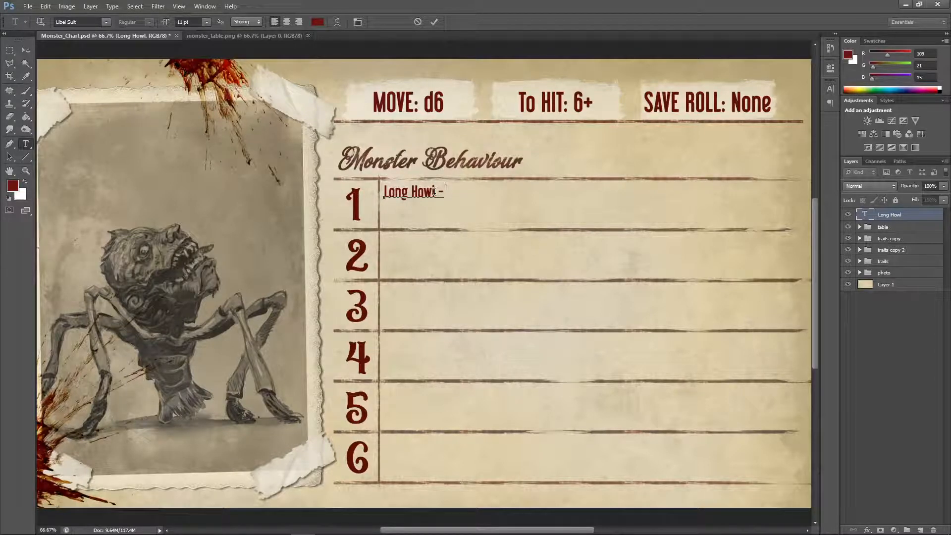
pyautogui.write(' Ever')
pyautogui.press('BackSpace')
pyautogui.press('BackSpace')
pyautogui.press('BackSpace')
pyautogui.press('BackSpace')
pyautogui.press('BackSpace')
pyautogui.press('BackSpace')
pyautogui.press('BackSpace')
pyautogui.press('BackSpace')
pyautogui.press('BackSpace')
pyautogui.press('BackSpace')
pyautogui.press('BackSpace')
pyautogui.press('BackSpace')
pyautogui.press('BackSpace')
pyautogui.press('BackSpace')
pyautogui.press('BackSpace')
pyautogui.press('BackSpace')
# Step: Enter "Creature extends it's head and unleashes a LONG HOWL - All" as the start of the row 1 description
pyautogui.write('Creature')
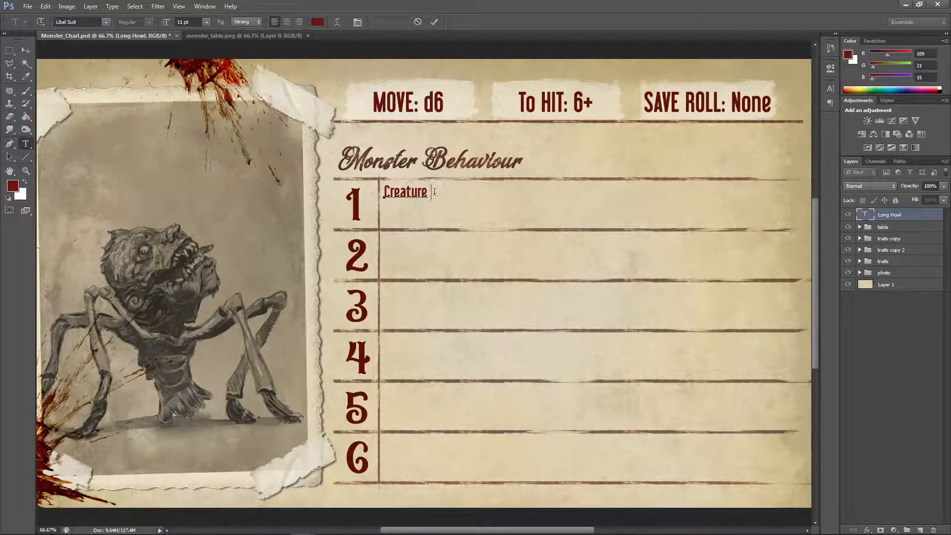
pyautogui.write(" extends it's hea")
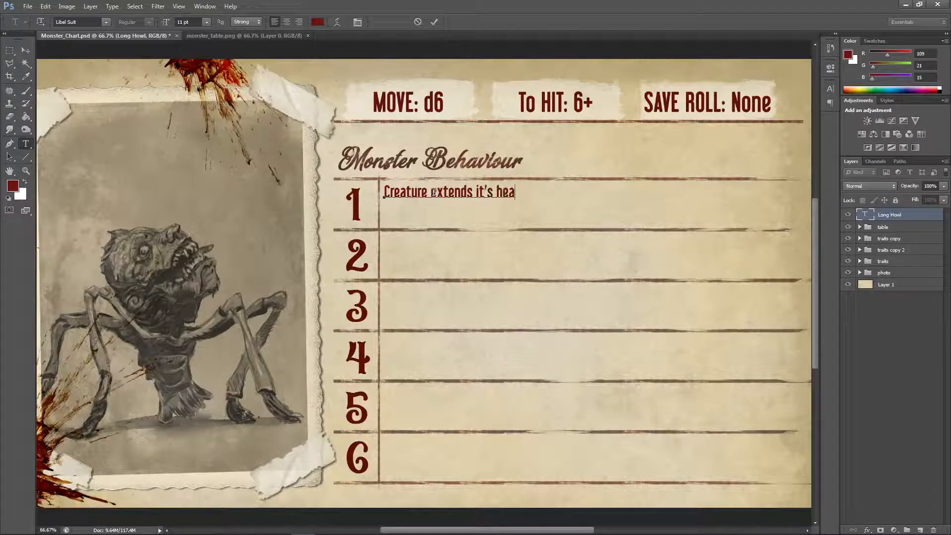
pyautogui.write('d and unleashes ')
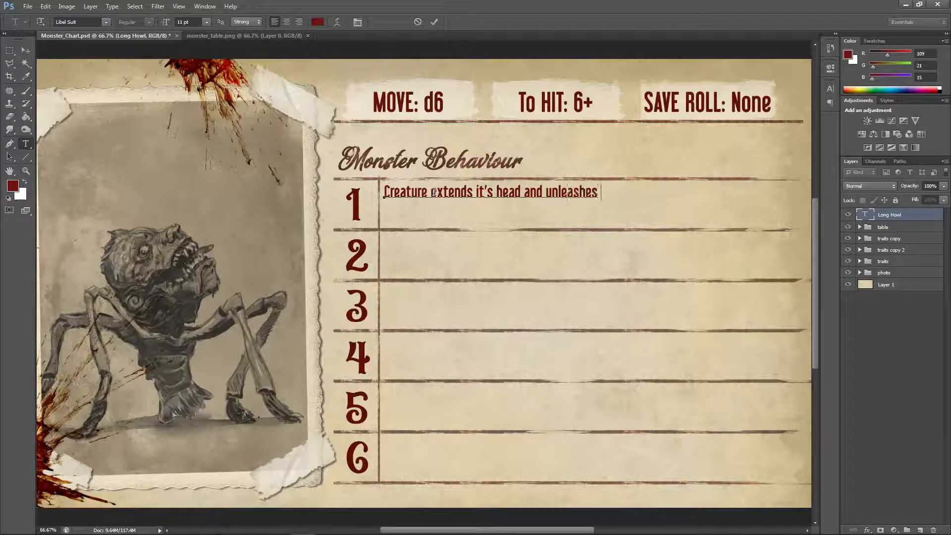
pyautogui.write('a LONG H')
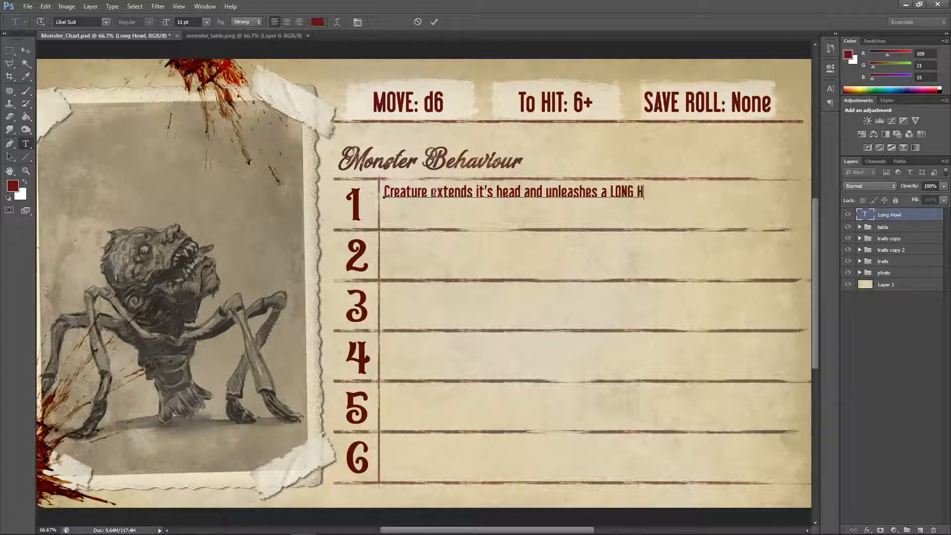
pyautogui.write('OWL - All')
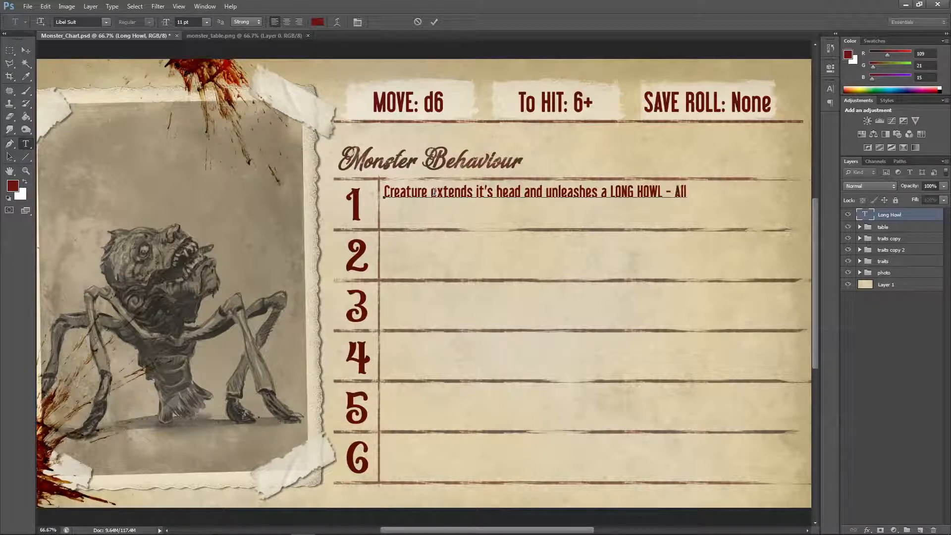
# Step: Complete the row 1 description with "CREW on the same DECK with the monster must immeadtly test their SANITY -1." and commit the text
pyautogui.write(' CREW on the ')
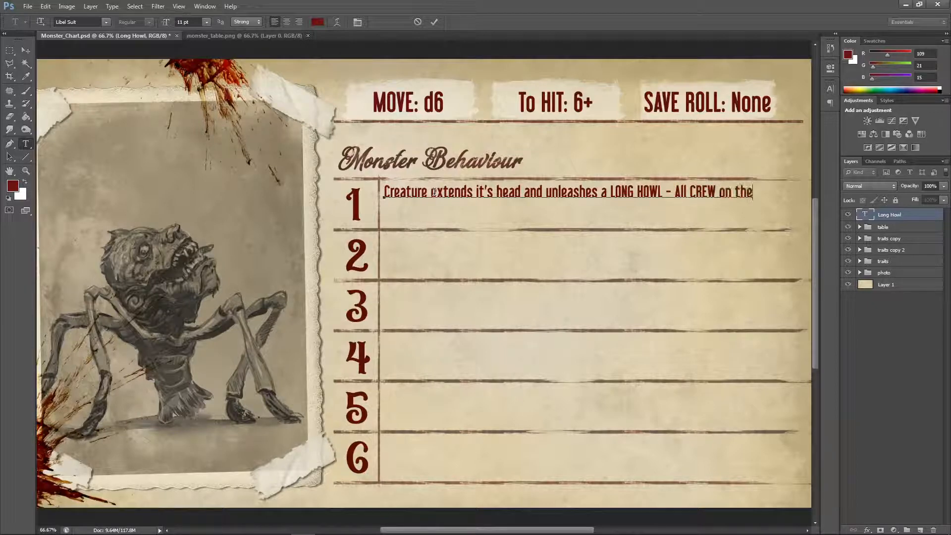
pyautogui.write('same DECK w')
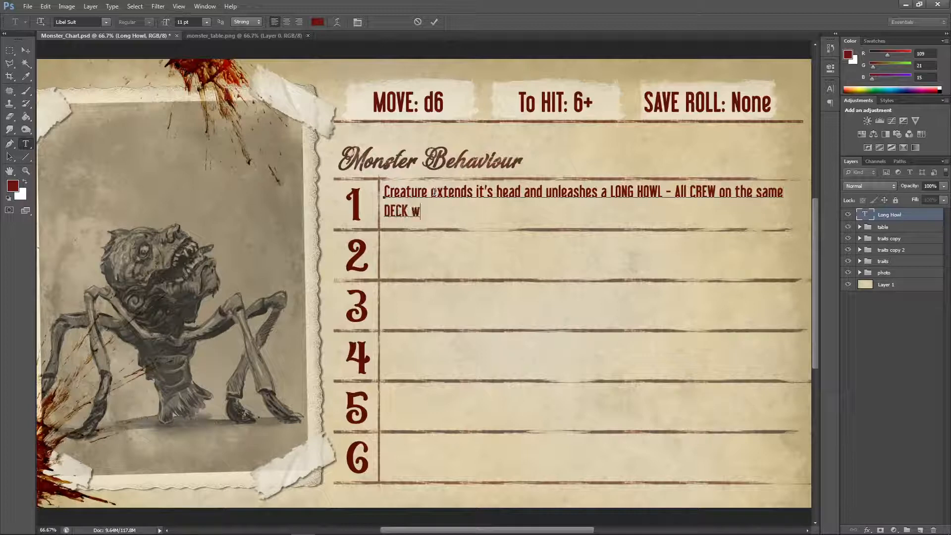
pyautogui.write('ith the mo')
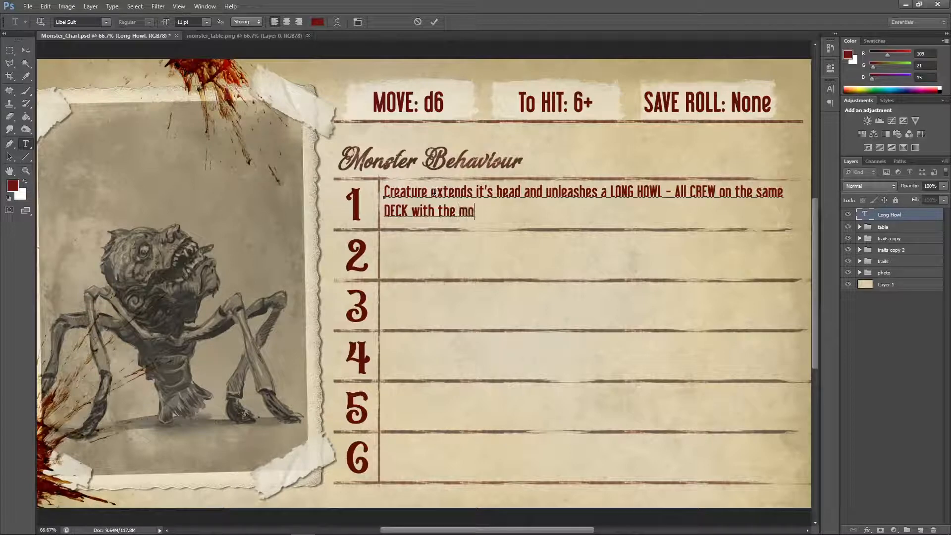
pyautogui.write('nster must immeadt')
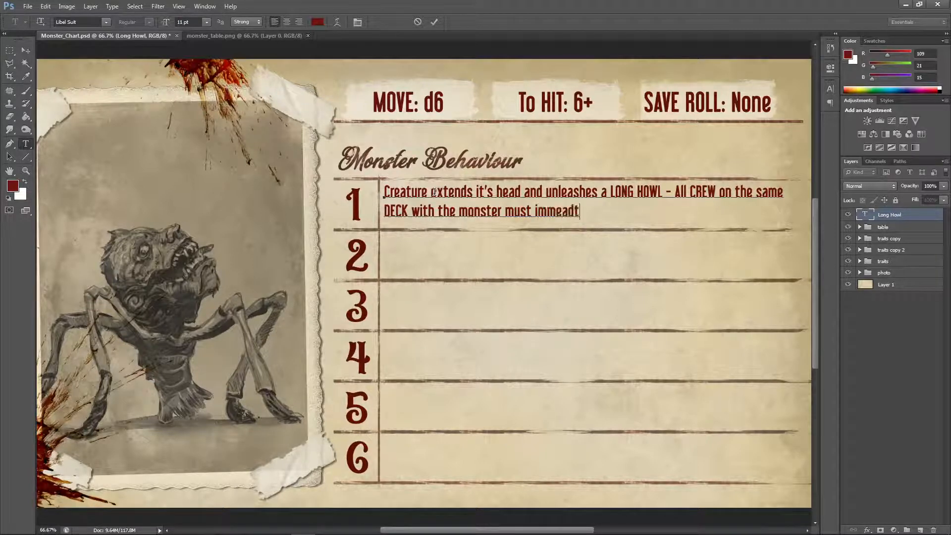
pyautogui.write('ly test their SAN')
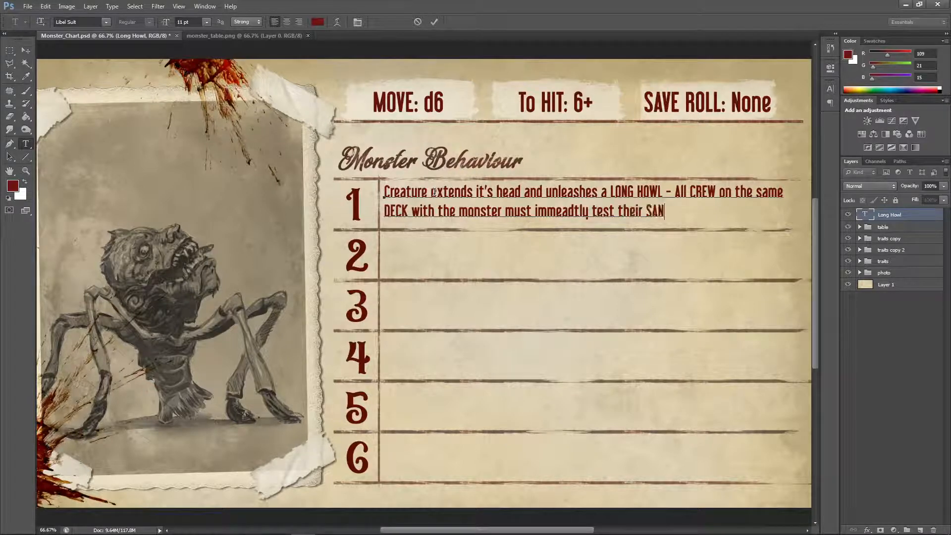
pyautogui.write('ITY -1')
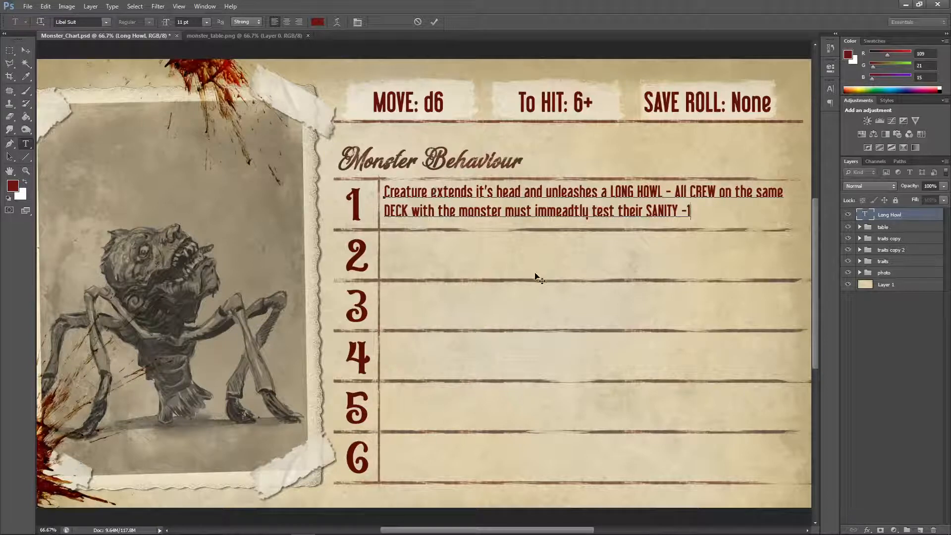
pyautogui.write('.')
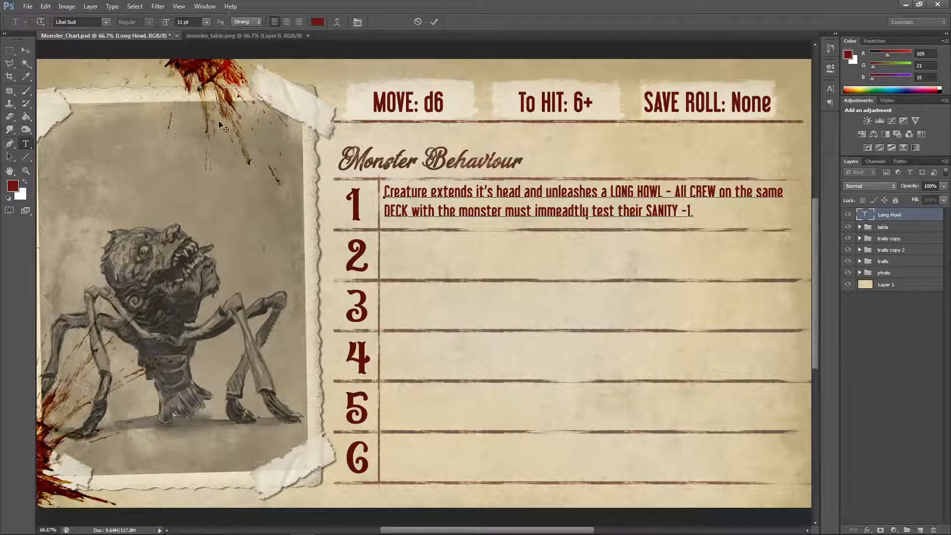
pyautogui.click(25, 50)
# Step: Select the whole row 1 description and set its character tracking to 5
pyautogui.doubleClick(865, 216)
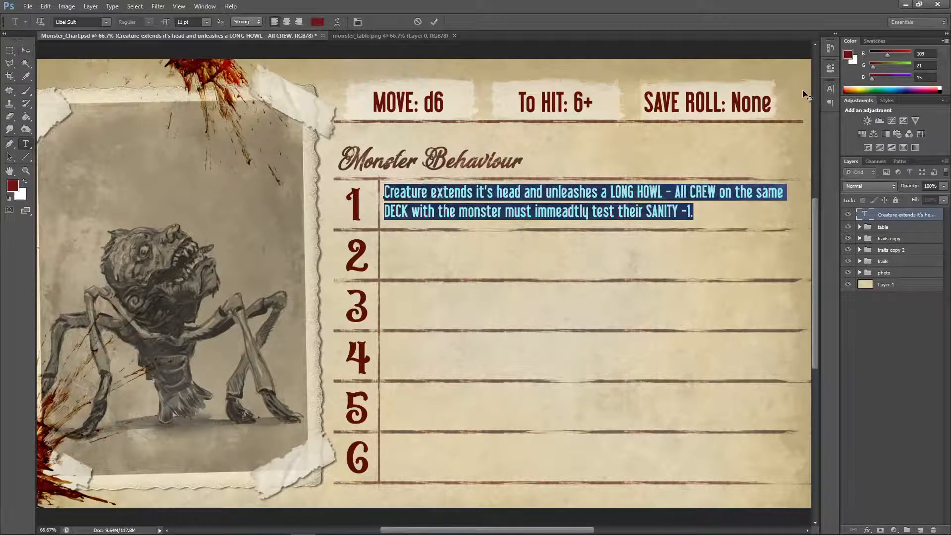
pyautogui.click(828, 91)
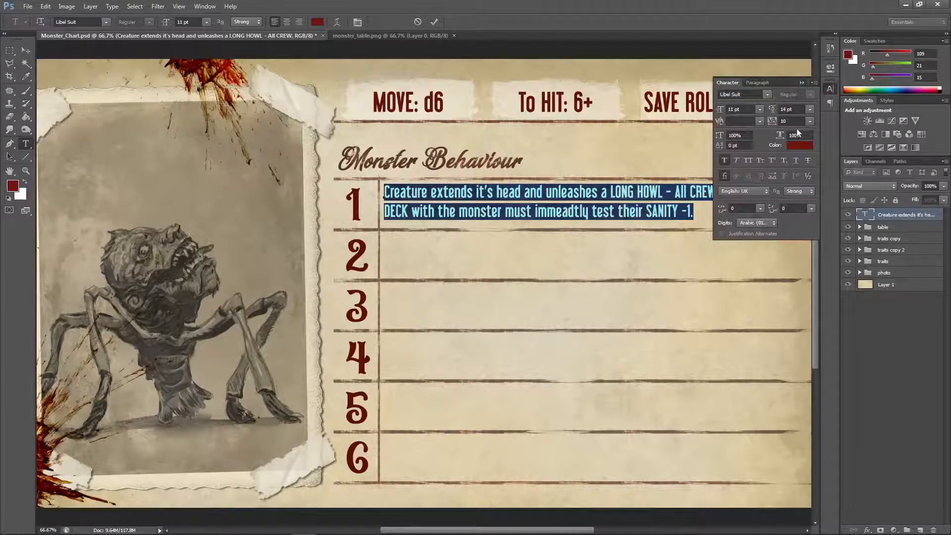
pyautogui.click(810, 122)
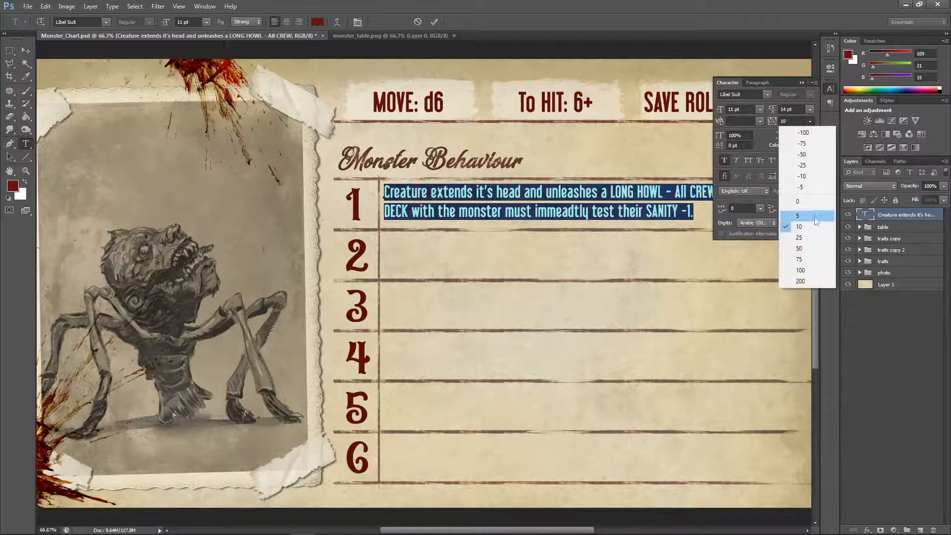
pyautogui.click(808, 216)
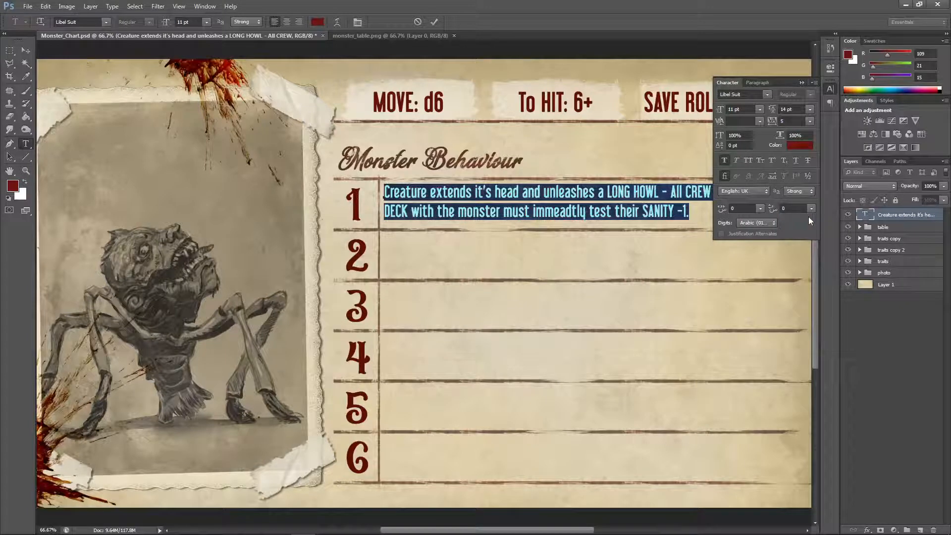
# Step: Tighten the line spacing of the row 1 description to 11 pt leading and finish the text formatting
pyautogui.click(809, 112)
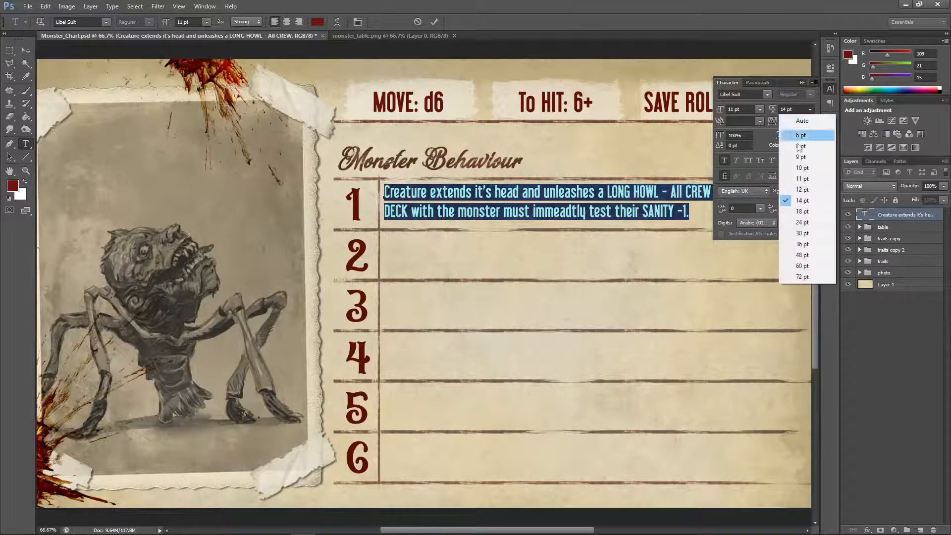
pyautogui.click(809, 191)
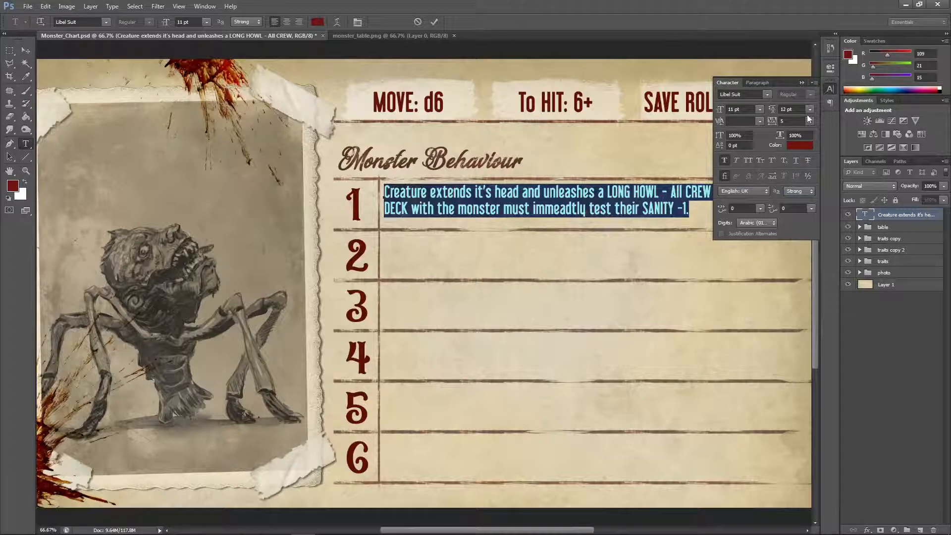
pyautogui.click(769, 110)
pyautogui.write('11')
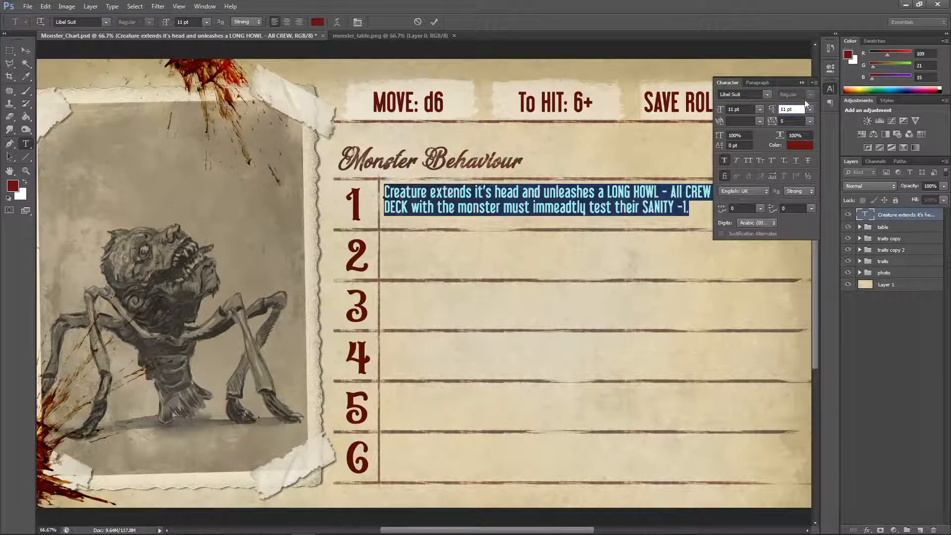
pyautogui.click(26, 50)
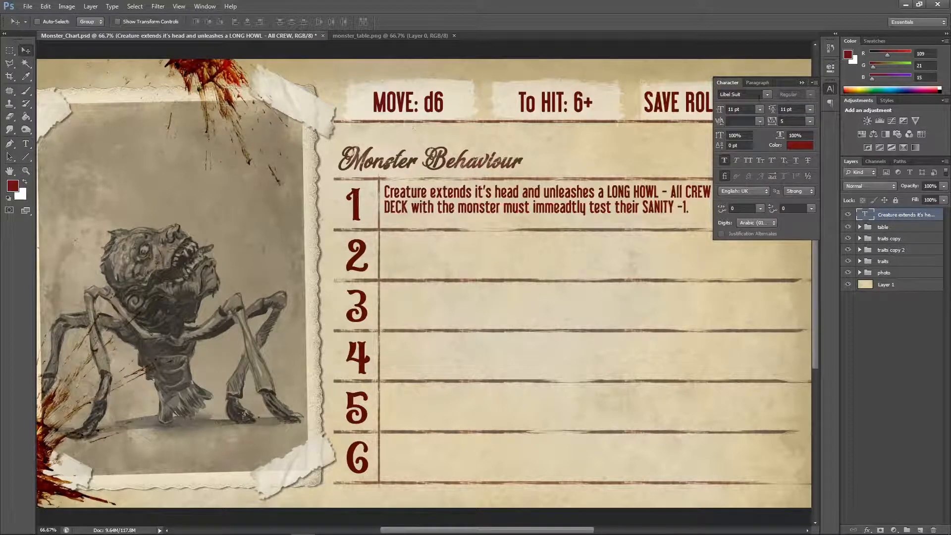
pyautogui.click(801, 82)
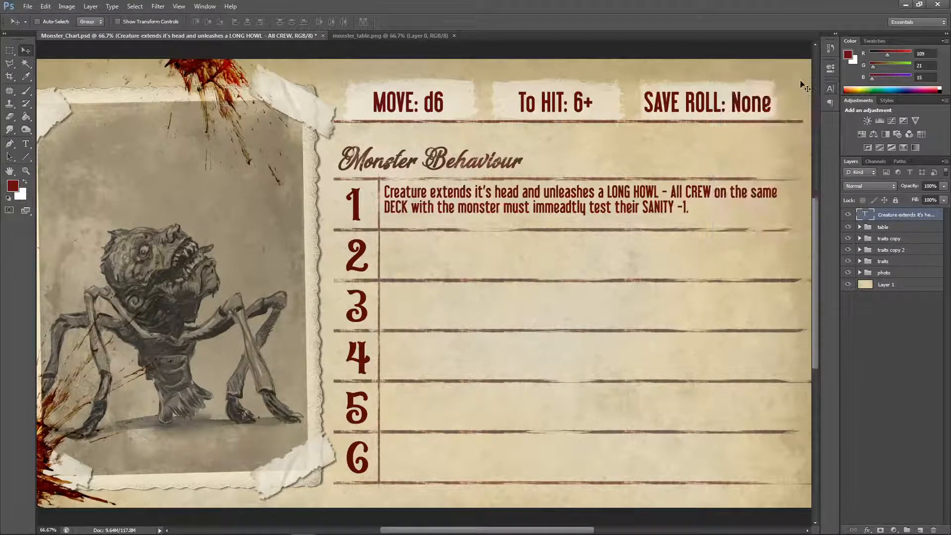
# Step: Nudge the two-line description down so it sits vertically centred between the lines of row 1
pyautogui.press('Up')
pyautogui.press('Up')
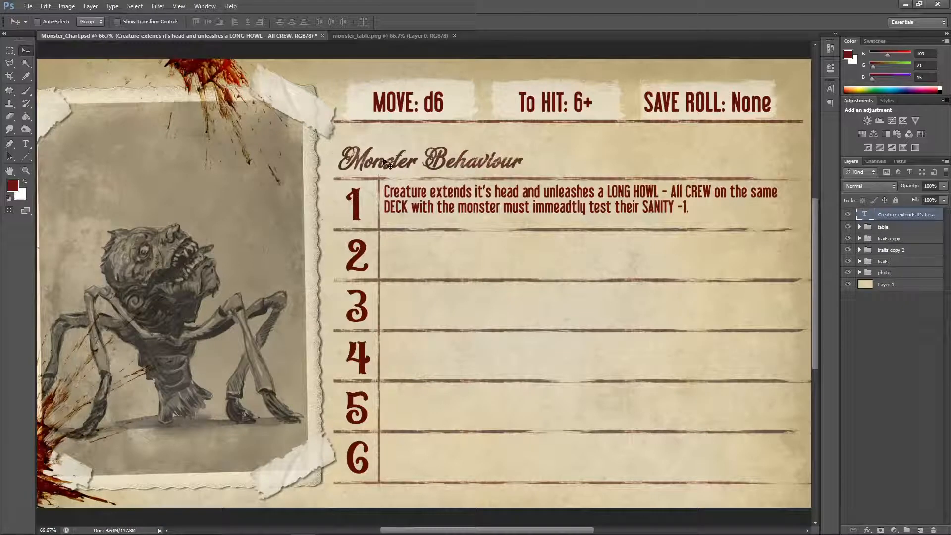
pyautogui.hotkey('shift', 'Down')
pyautogui.hotkey('shift', 'Down')
pyautogui.hotkey('shift', 'Down')
pyautogui.hotkey('shift', 'Down')
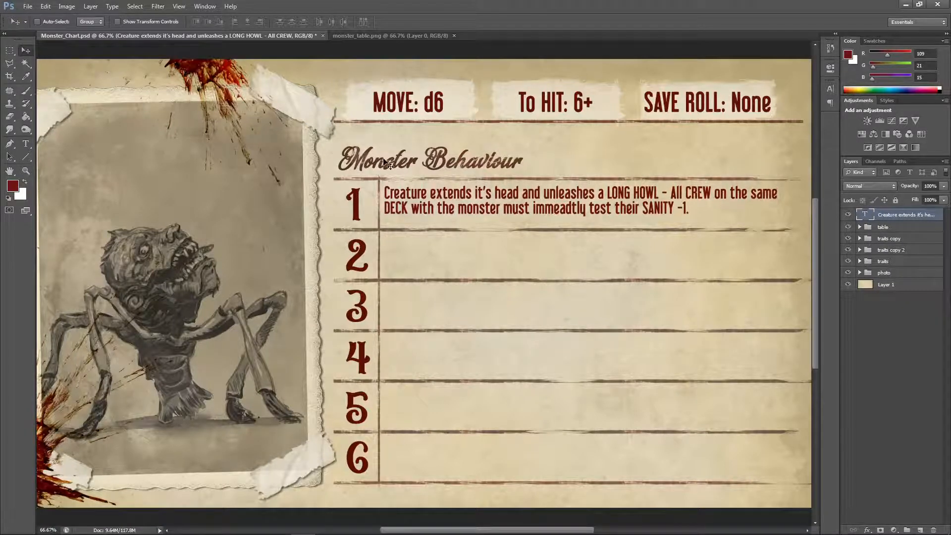
pyautogui.press('Up')
pyautogui.press('Up')
pyautogui.press('Up')
pyautogui.press('Up')
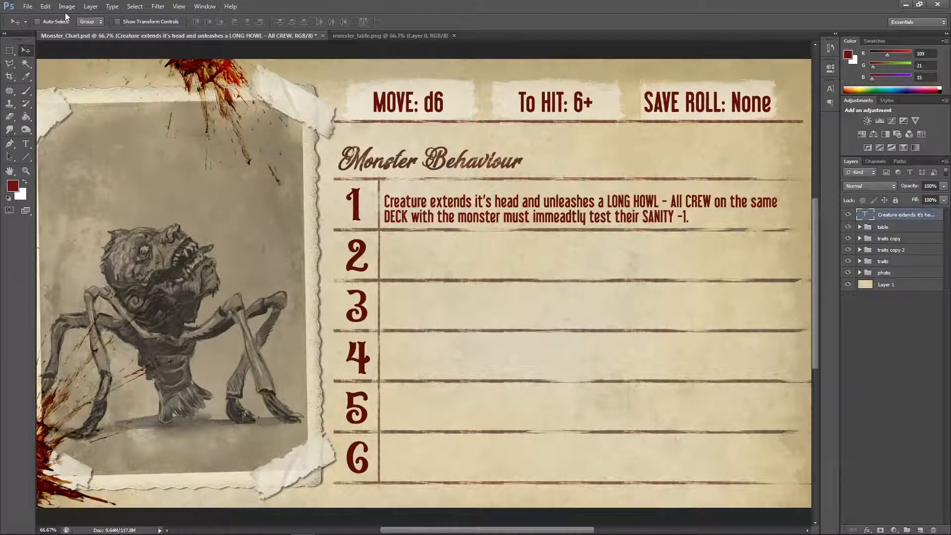
pyautogui.click(176, 7)
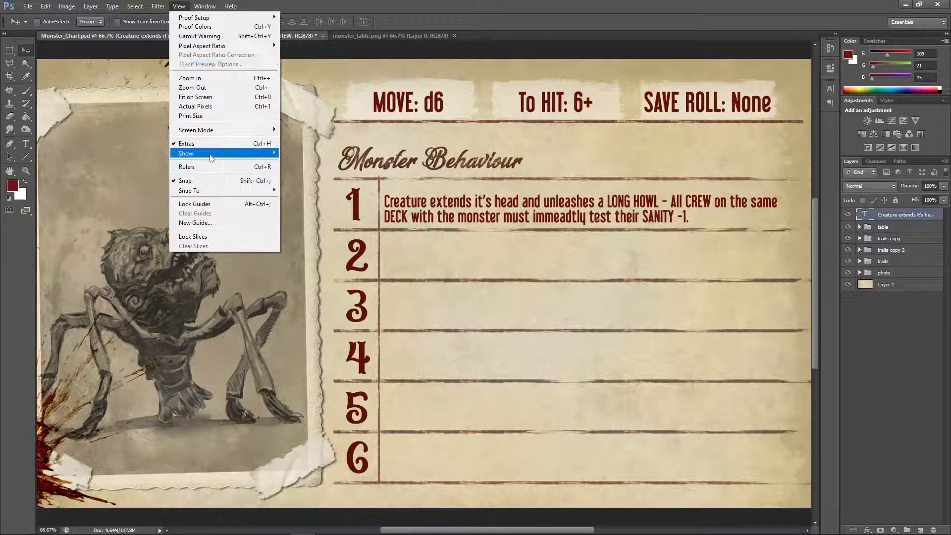
pyautogui.moveTo(226, 156)
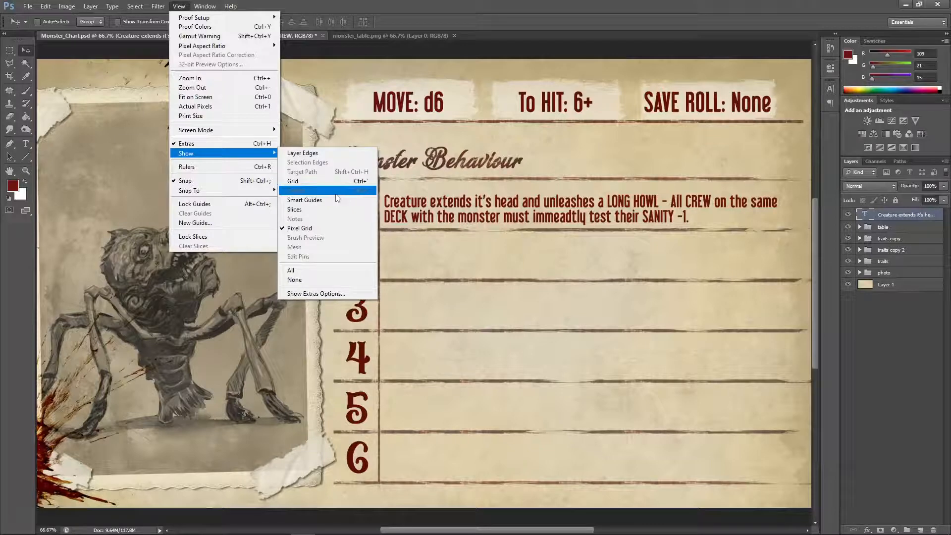
pyautogui.moveTo(205, 10)
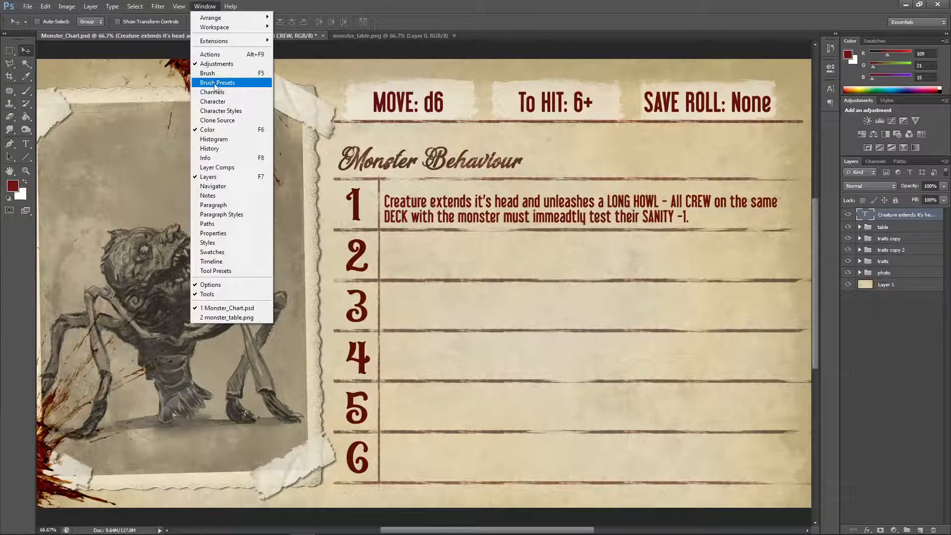
pyautogui.click(440, 43)
pyautogui.moveTo(486, 39); pyautogui.dragTo(490, 65)
pyautogui.click(788, 50)
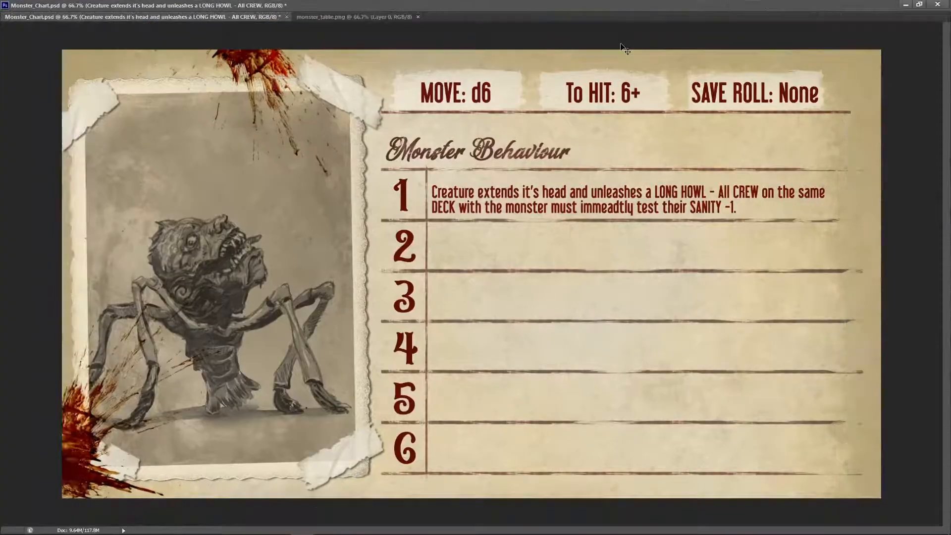
pyautogui.click(905, 6)
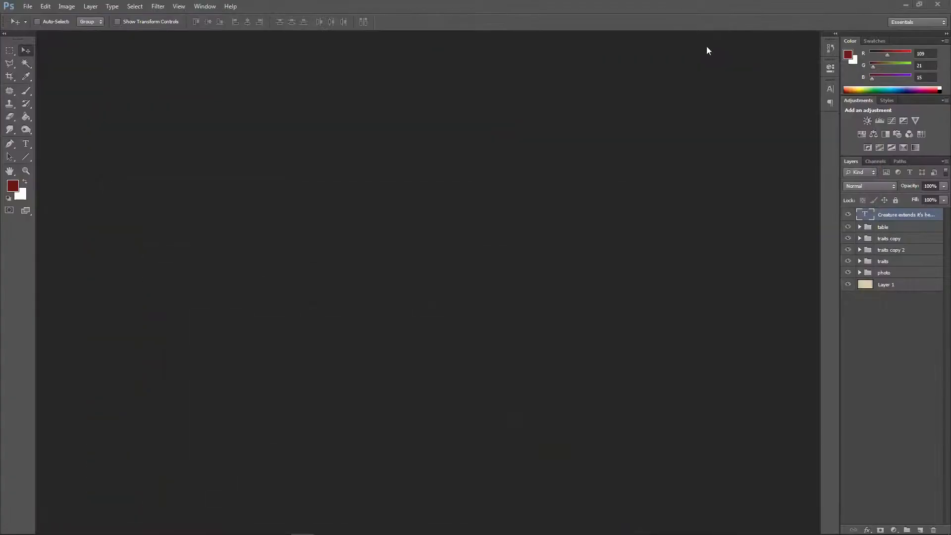
pyautogui.moveTo(304, 525)
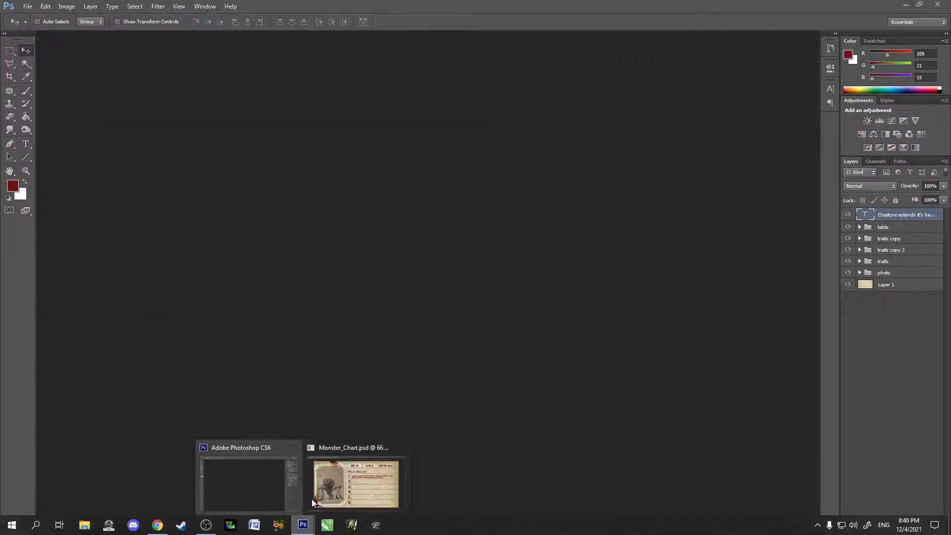
pyautogui.click(350, 447)
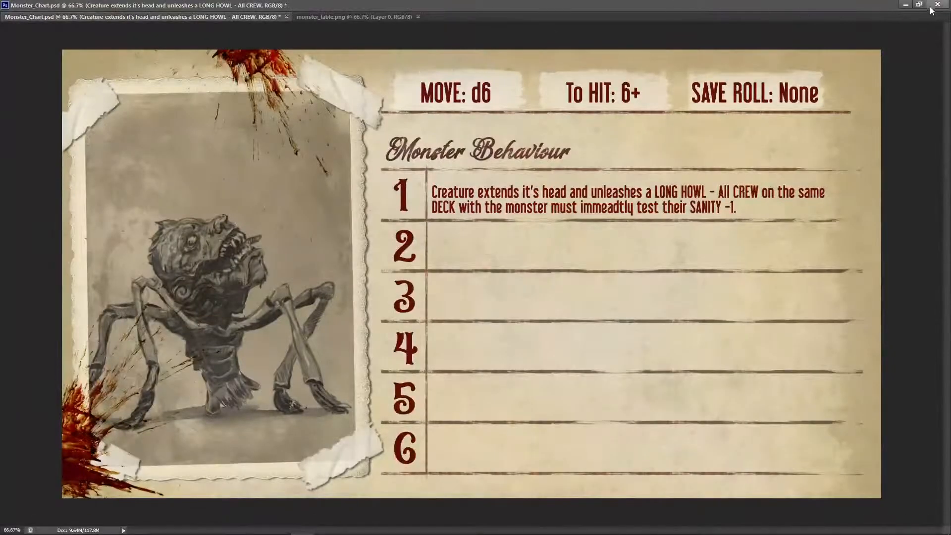
pyautogui.click(919, 4)
pyautogui.moveTo(650, 50); pyautogui.dragTo(626, 23)
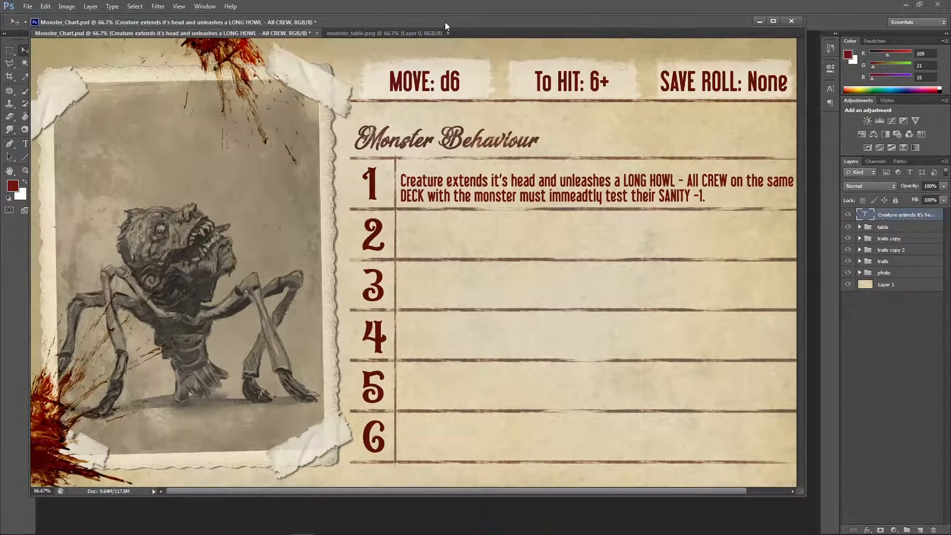
pyautogui.moveTo(445, 22); pyautogui.dragTo(467, 34)
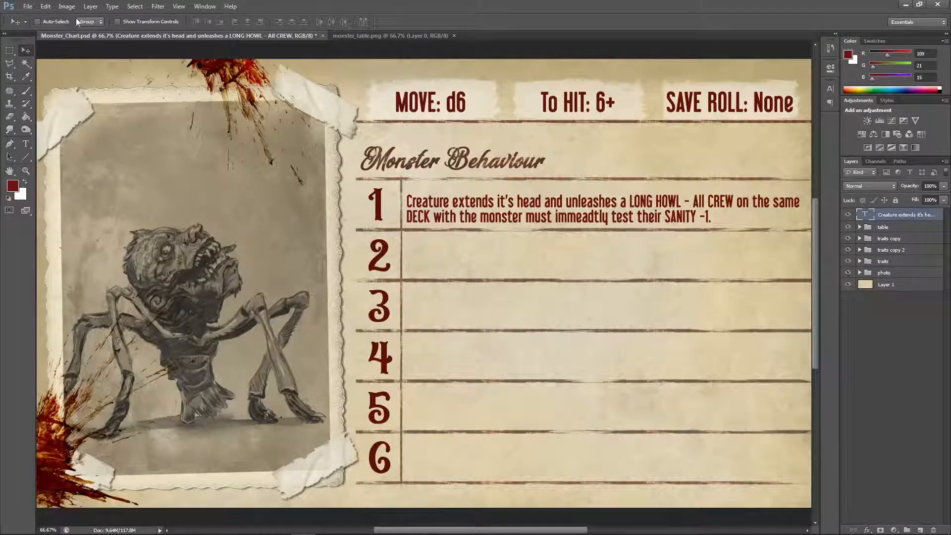
# Step: Show the rulers along the edges of the monster chart document
pyautogui.click(178, 6)
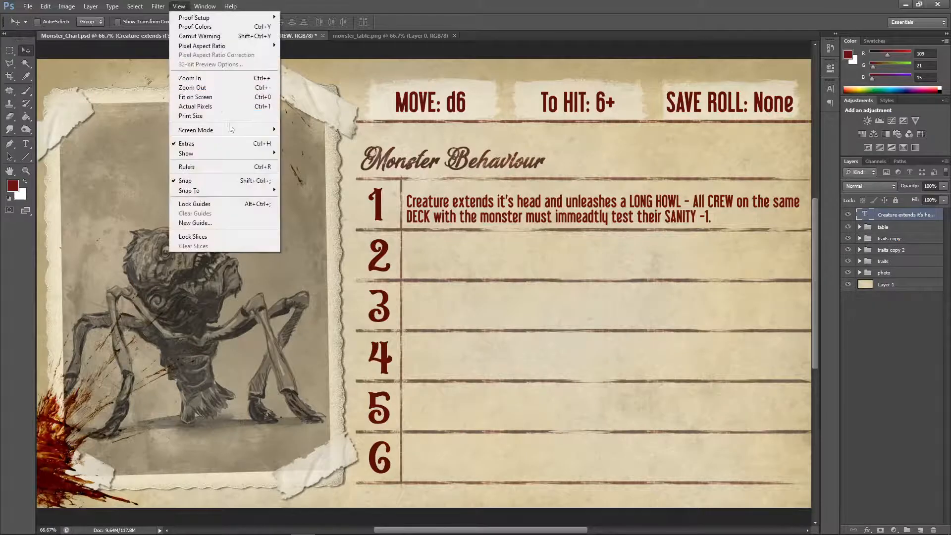
pyautogui.click(228, 169)
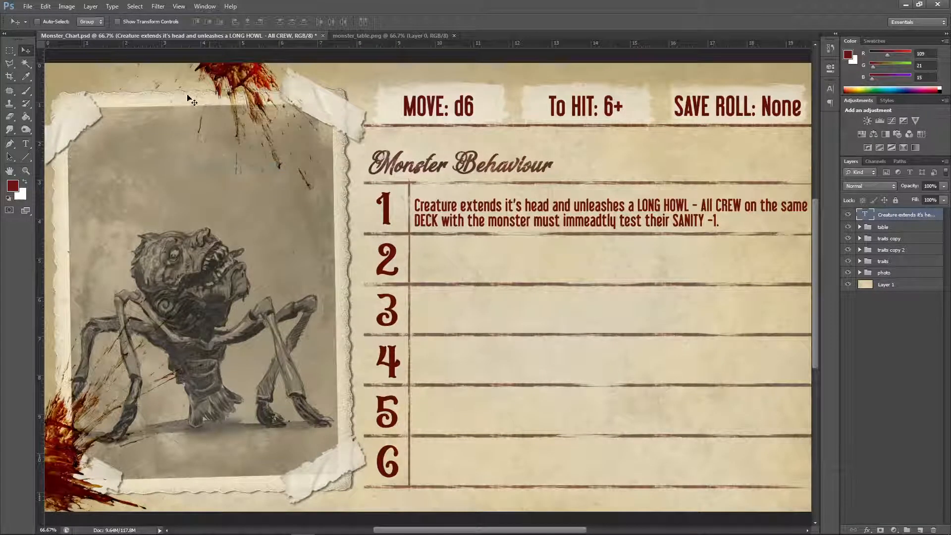
# Step: Add a horizontal guide along the foot of the numeral 1 and nudge the row 1 description slightly down
pyautogui.moveTo(215, 48); pyautogui.dragTo(260, 221)
pyautogui.press('Down')
pyautogui.press('Down')
pyautogui.press('Down')
pyautogui.press('Down')
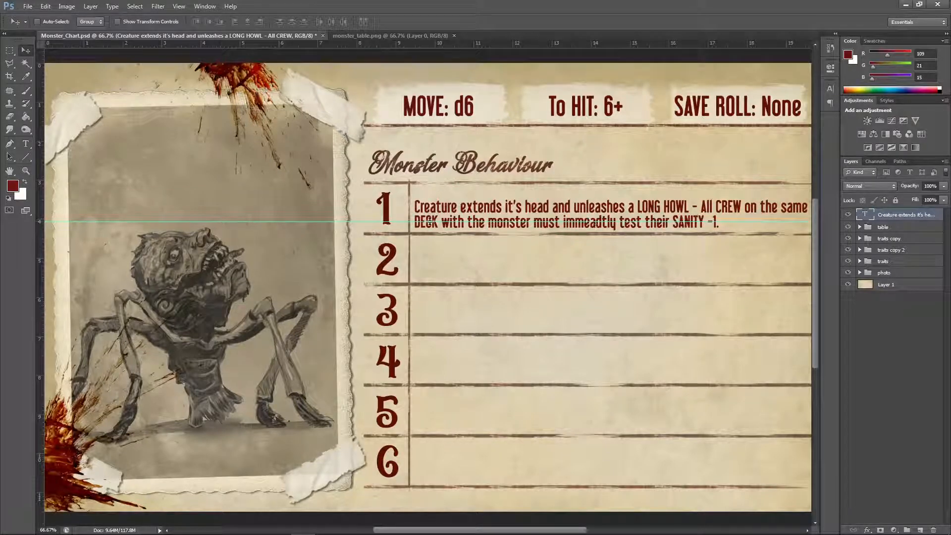
pyautogui.moveTo(402, 222); pyautogui.dragTo(401, 223)
# Step: Nudge the row 1 description up until its second line sits just above the horizontal guide
pyautogui.press('Up')
pyautogui.press('Up')
pyautogui.press('Up')
pyautogui.press('Up')
pyautogui.press('Up')
pyautogui.press('Up')
pyautogui.press('Up')
pyautogui.press('Up')
pyautogui.press('Up')
pyautogui.press('Up')
pyautogui.press('Up')
pyautogui.press('Up')
pyautogui.press('Up')
pyautogui.press('Up')
pyautogui.press('Up')
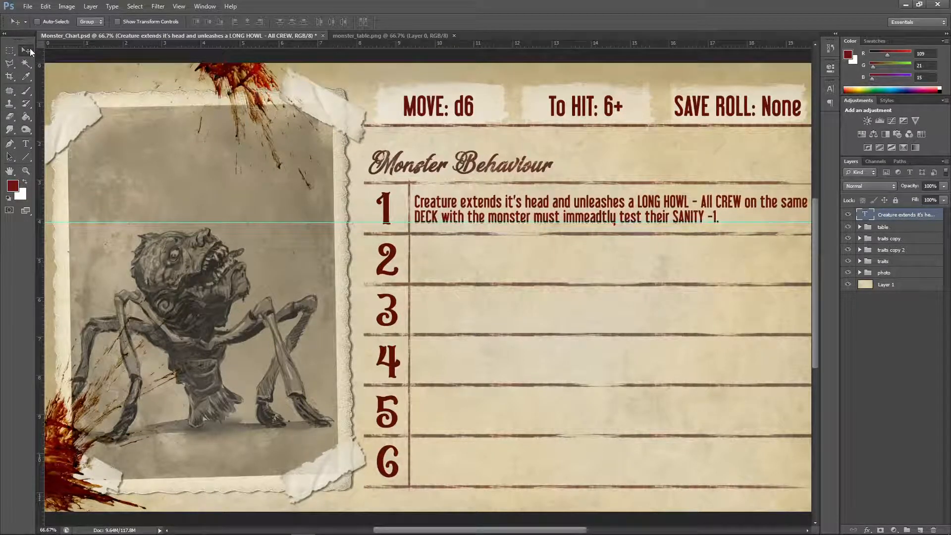
pyautogui.press('Up')
pyautogui.press('Up')
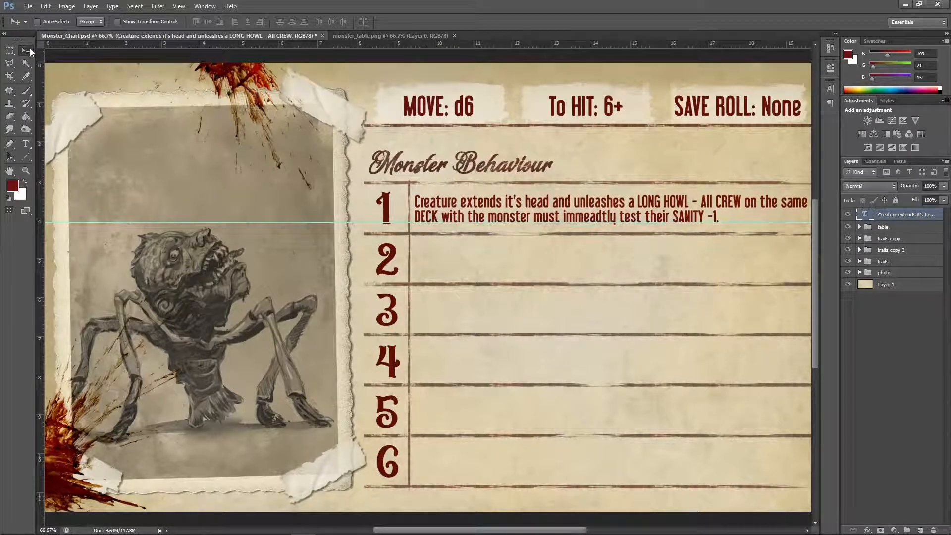
# Step: Nudge the row 1 description slightly right to leave a gap after the table's vertical divider
pyautogui.moveTo(429, 532); pyautogui.dragTo(462, 532)
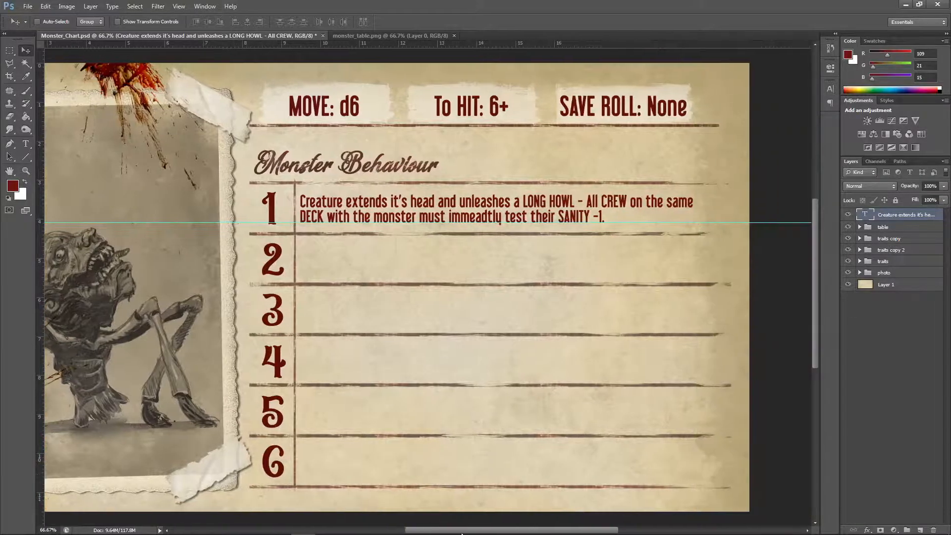
pyautogui.press('Right')
pyautogui.press('Right')
pyautogui.press('Right')
pyautogui.press('Right')
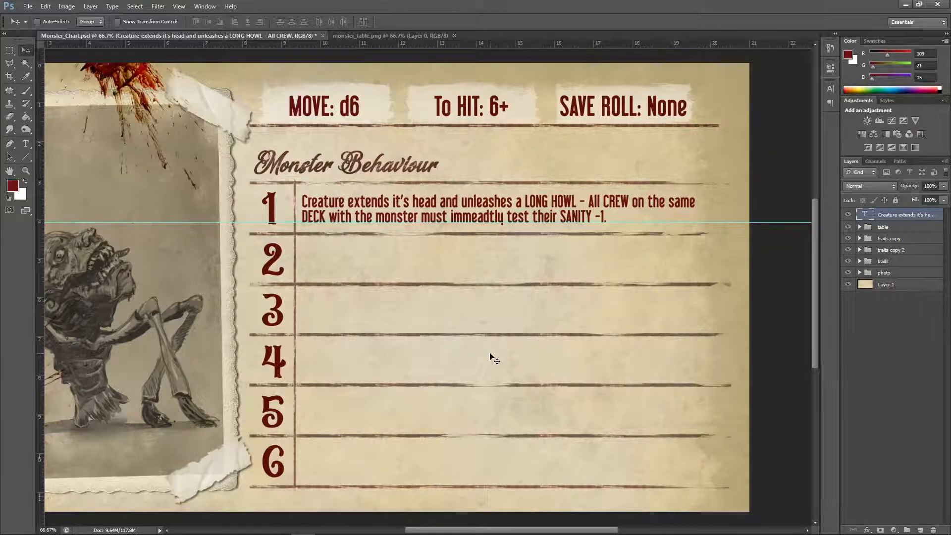
pyautogui.press('Right')
pyautogui.press('Right')
# Step: Add horizontal guides along the feet of the numerals 2, 3 and 4 in the behaviour table
pyautogui.moveTo(329, 40); pyautogui.dragTo(328, 274)
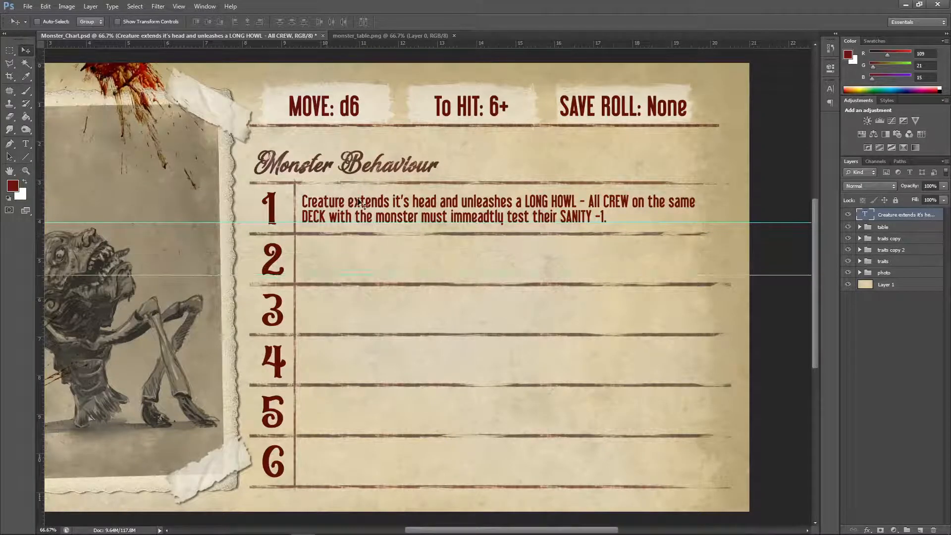
pyautogui.moveTo(349, 43); pyautogui.dragTo(329, 325)
pyautogui.moveTo(341, 44); pyautogui.dragTo(327, 378)
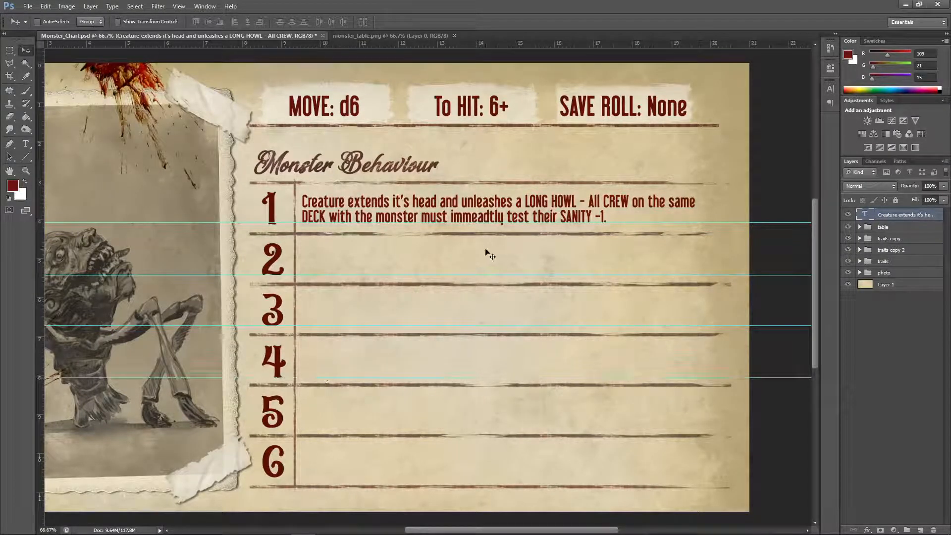
# Step: With the description layer temporarily hidden, lower the row 1 guide slightly and add matching horizontal guides for rows 5 and 6
pyautogui.click(847, 214)
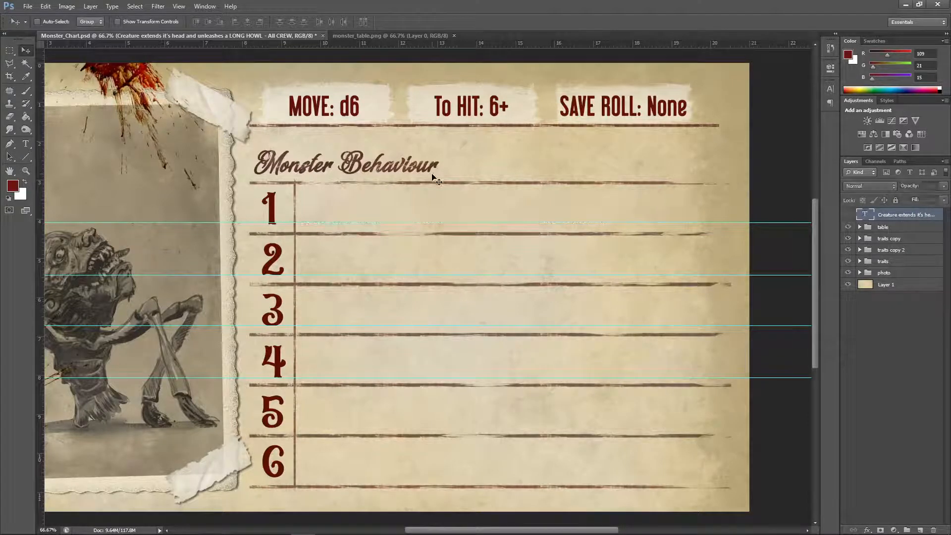
pyautogui.moveTo(367, 222); pyautogui.dragTo(369, 223)
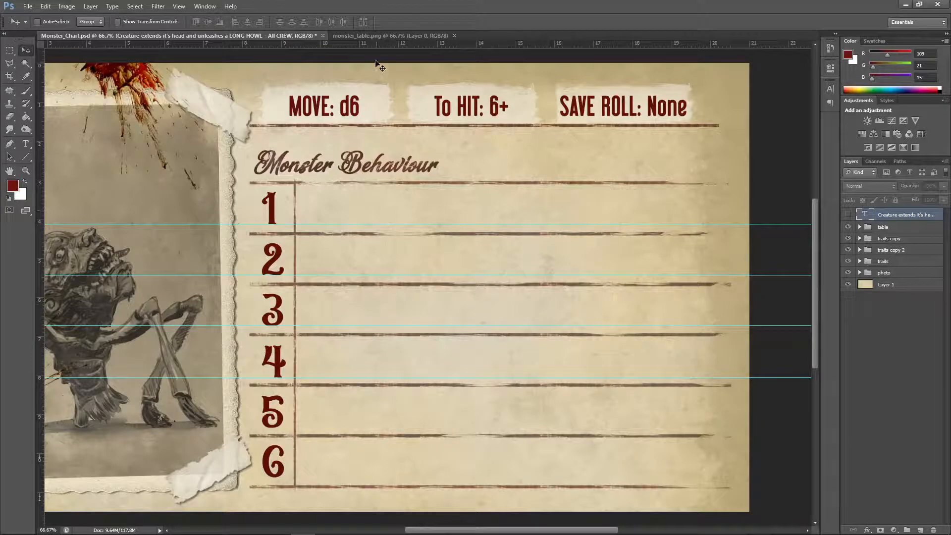
pyautogui.moveTo(361, 47); pyautogui.dragTo(338, 427)
pyautogui.moveTo(354, 52); pyautogui.dragTo(348, 481)
pyautogui.click(848, 214)
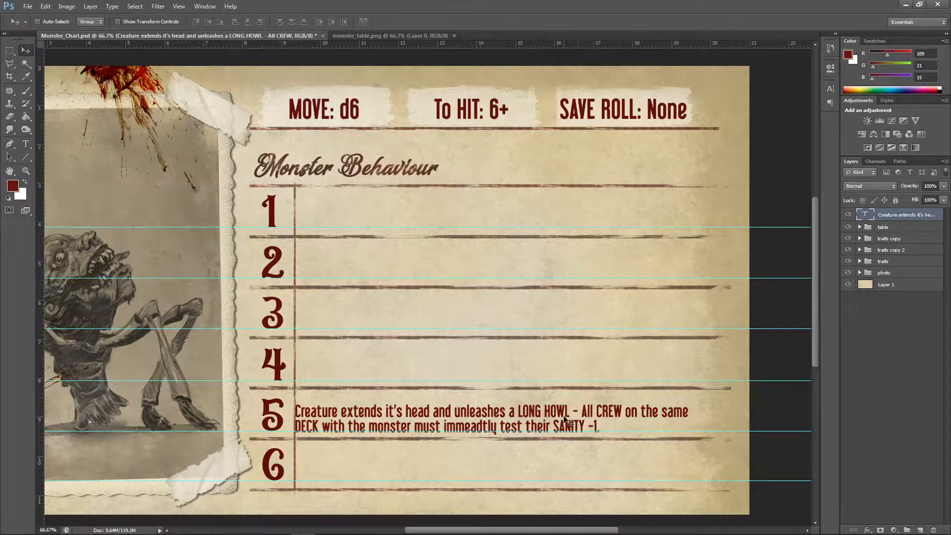
# Step: Move the Long Howl description back into row 1 above its guide and set its layer blend mode to Multiply
pyautogui.moveTo(598, 413); pyautogui.dragTo(575, 210)
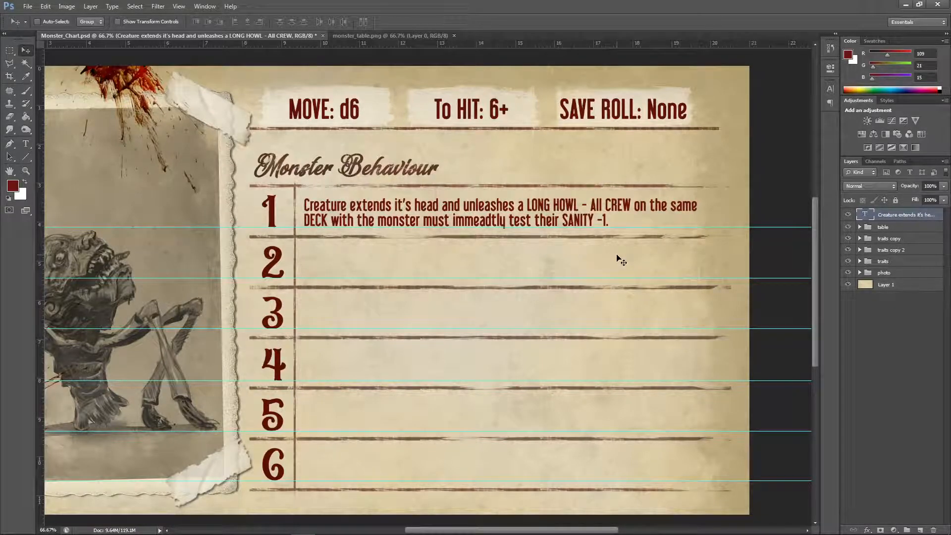
pyautogui.click(880, 186)
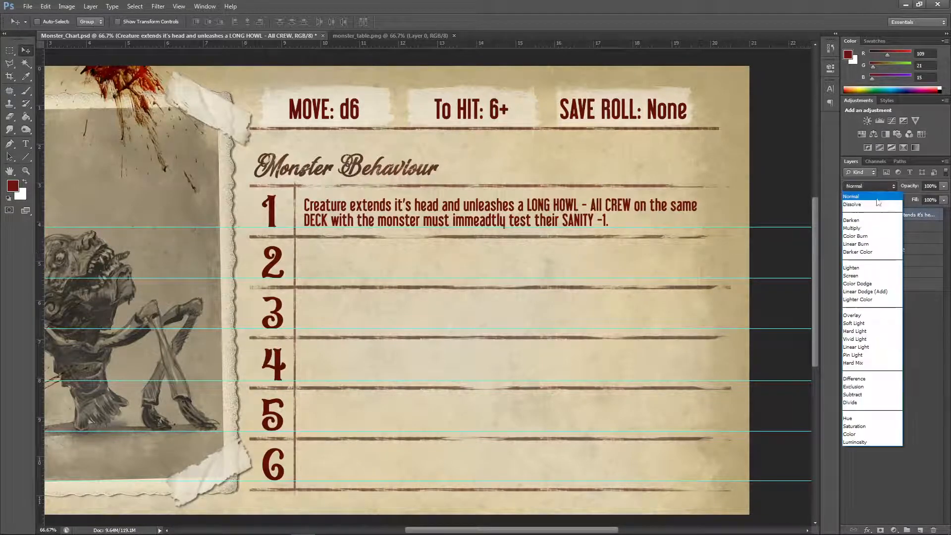
pyautogui.click(862, 218)
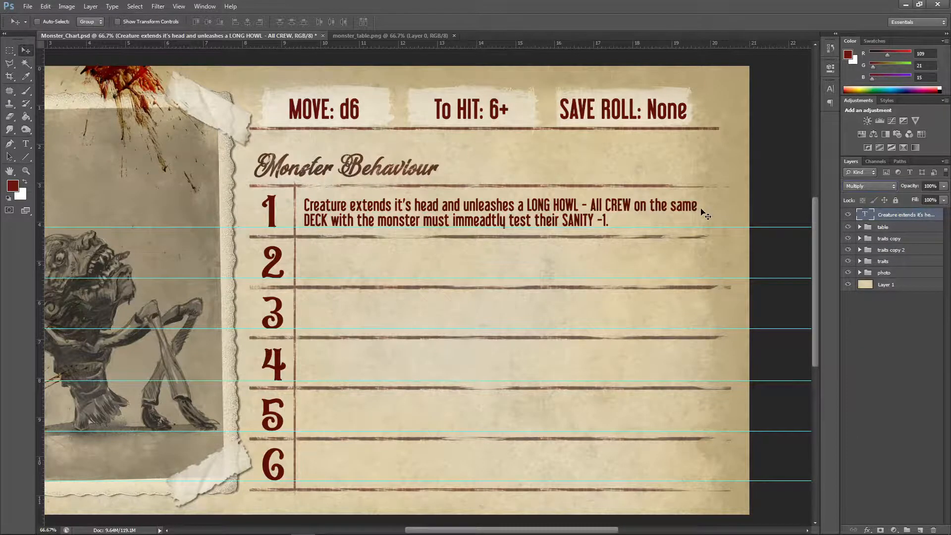
pyautogui.hotkey('ctrl', '-')
pyautogui.hotkey('ctrl', '-')
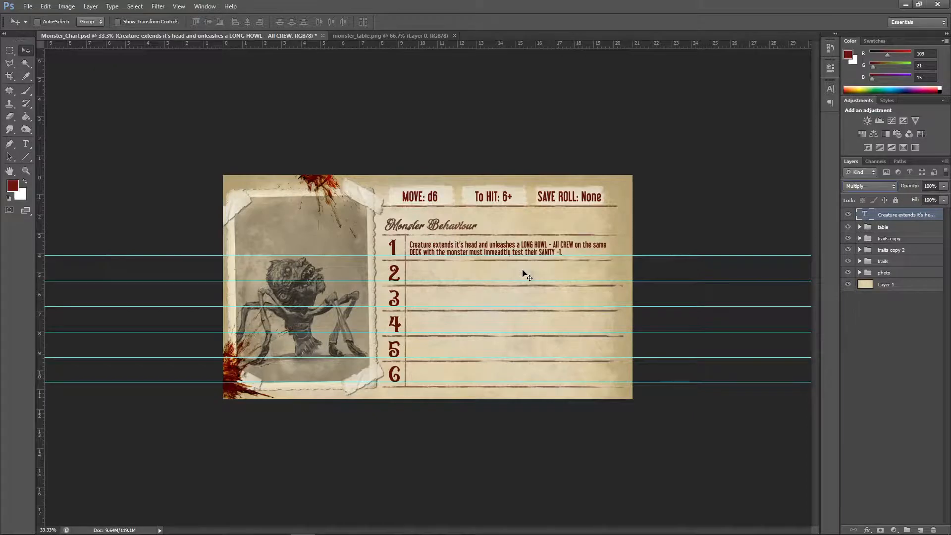
pyautogui.hotkey('ctrl', '+')
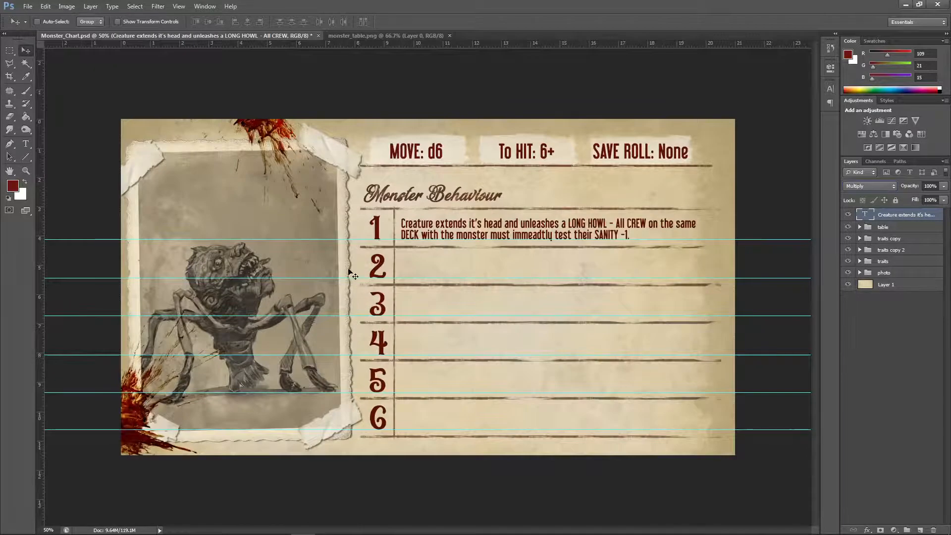
# Step: Toggle the rulers off and back on, and do the same with the guides
pyautogui.click(178, 6)
pyautogui.click(195, 168)
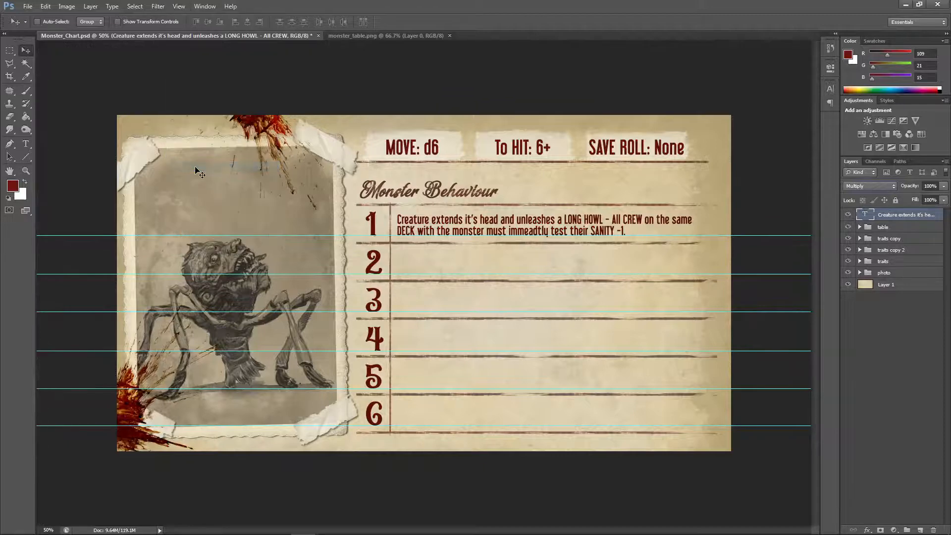
pyautogui.click(179, 6)
pyautogui.click(193, 167)
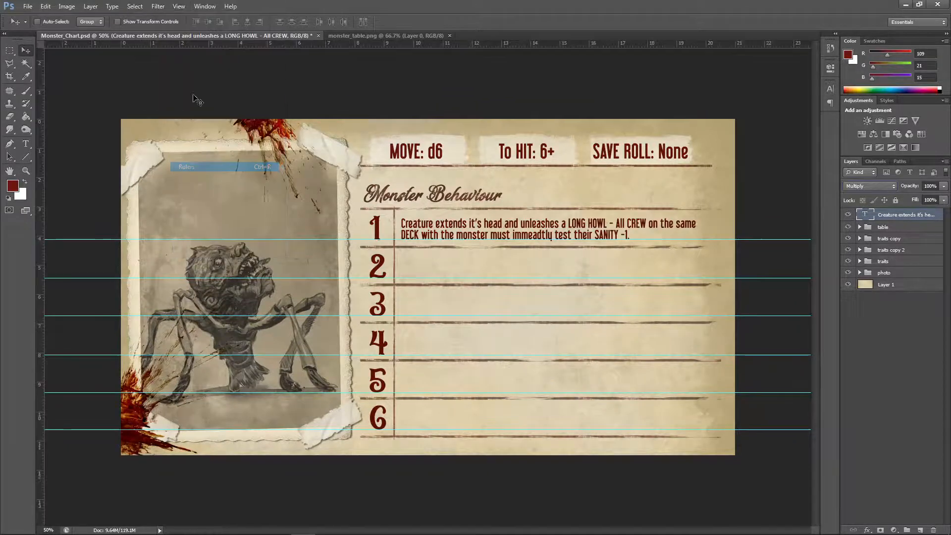
pyautogui.click(179, 6)
pyautogui.click(186, 144)
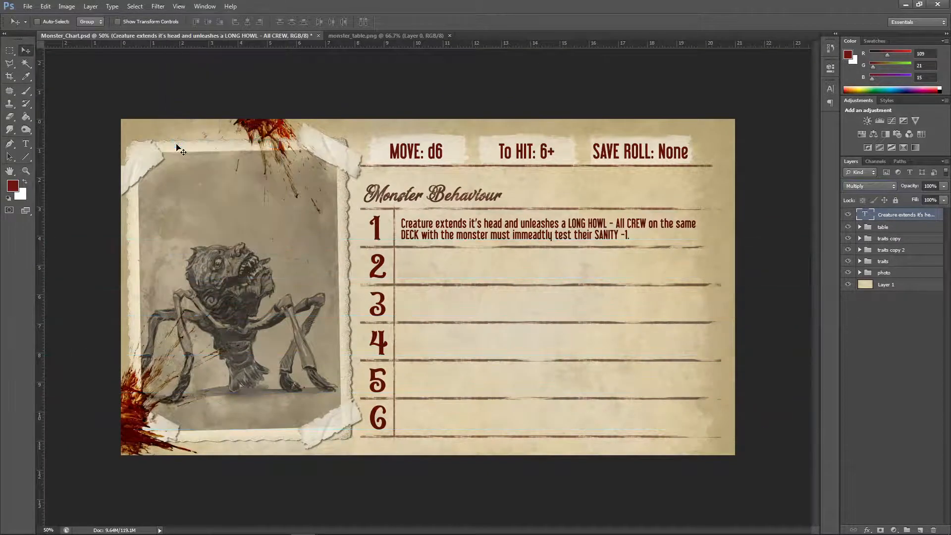
pyautogui.click(179, 6)
pyautogui.click(187, 144)
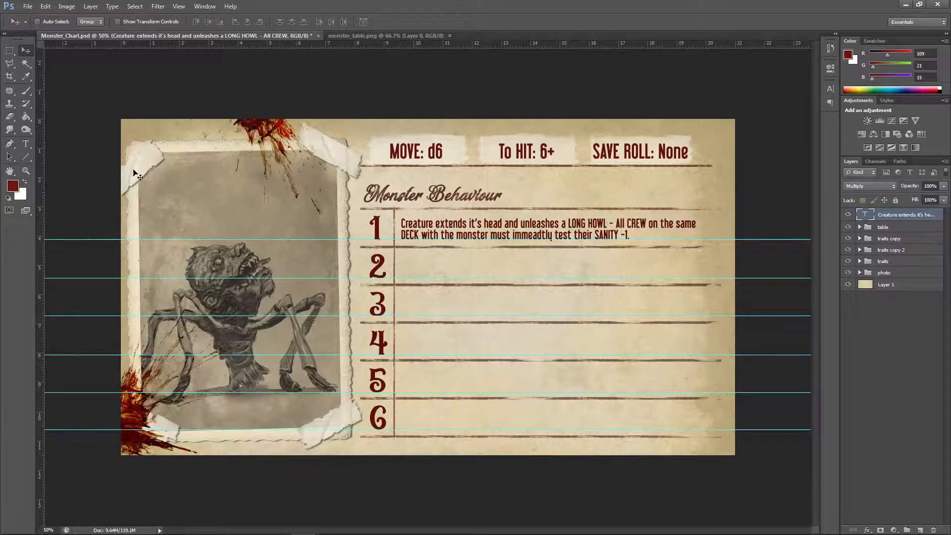
# Step: Spell-check the document's text, replacing "immeadtly" with "immediately" and ignoring all occurrences of "d6"
pyautogui.click(45, 6)
pyautogui.click(69, 125)
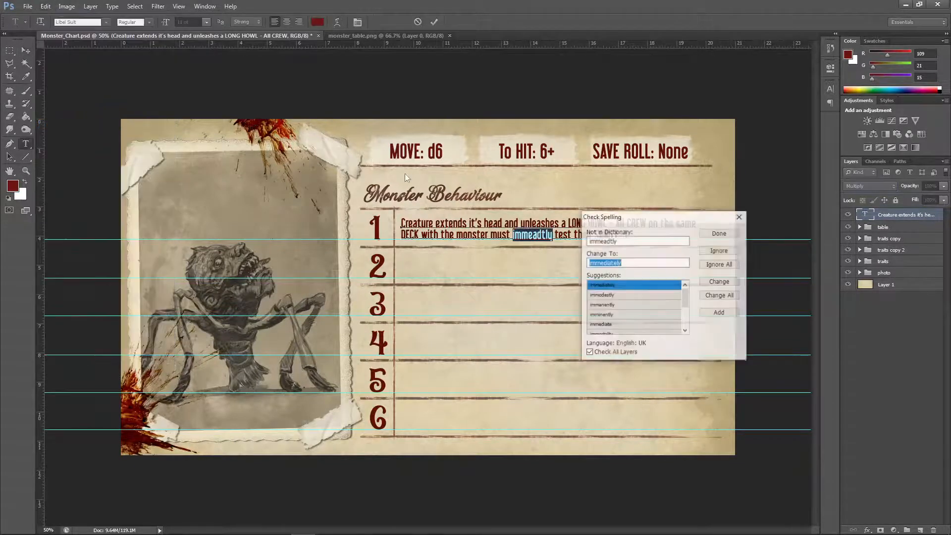
pyautogui.click(720, 282)
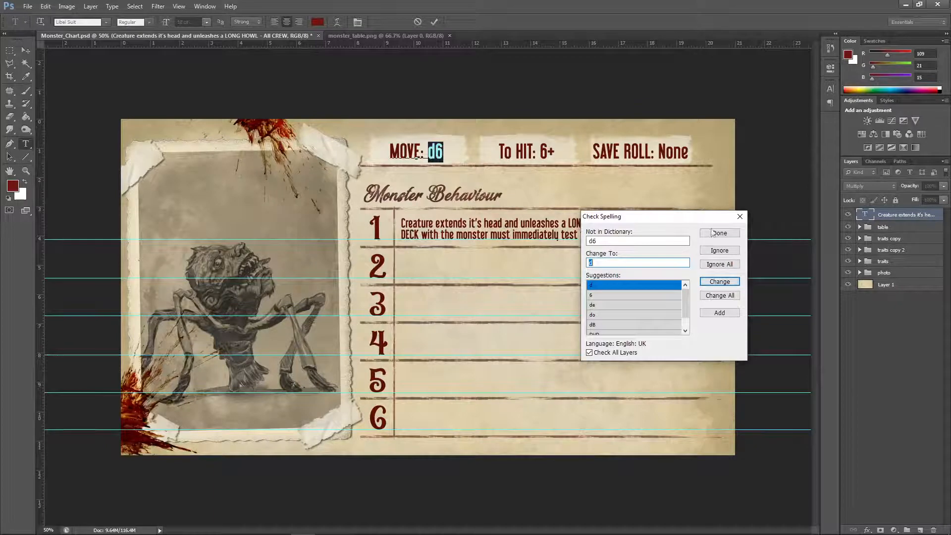
pyautogui.click(720, 264)
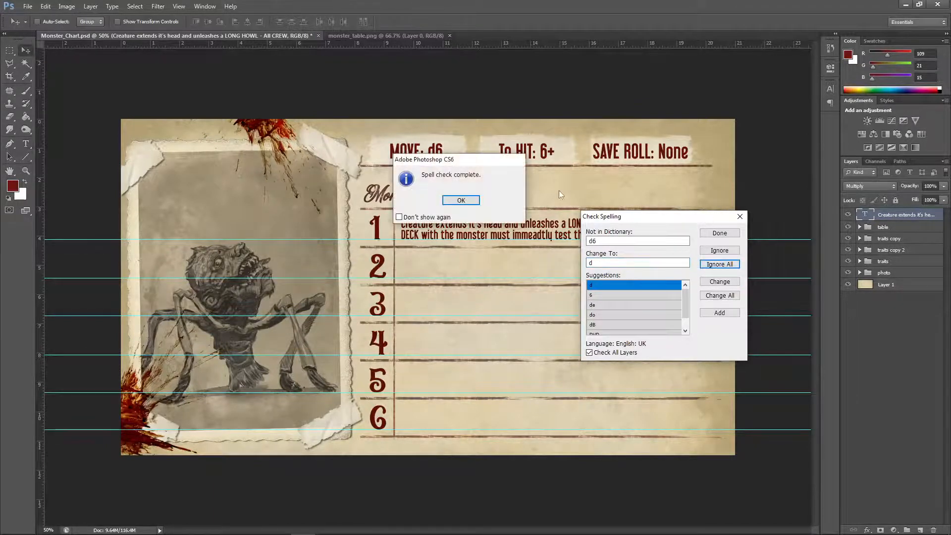
pyautogui.click(461, 199)
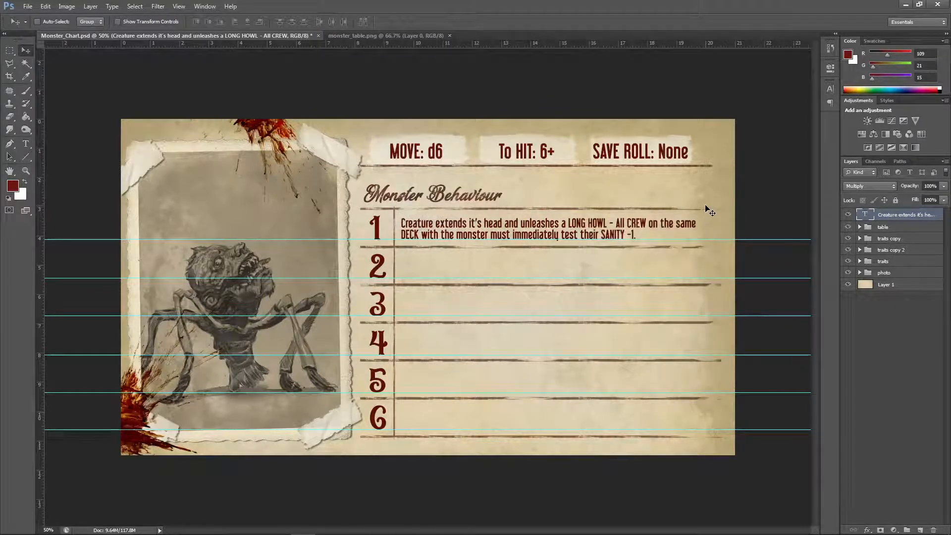
# Step: Duplicate the row 1 description layer and move the copy down into row 2 above its guide
pyautogui.hotkey('ctrl', '+')
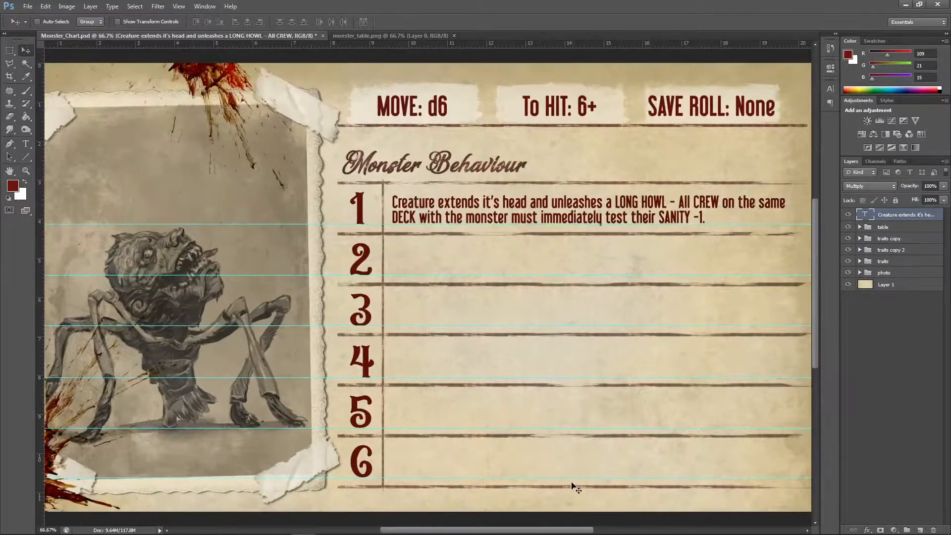
pyautogui.moveTo(564, 530); pyautogui.dragTo(583, 531)
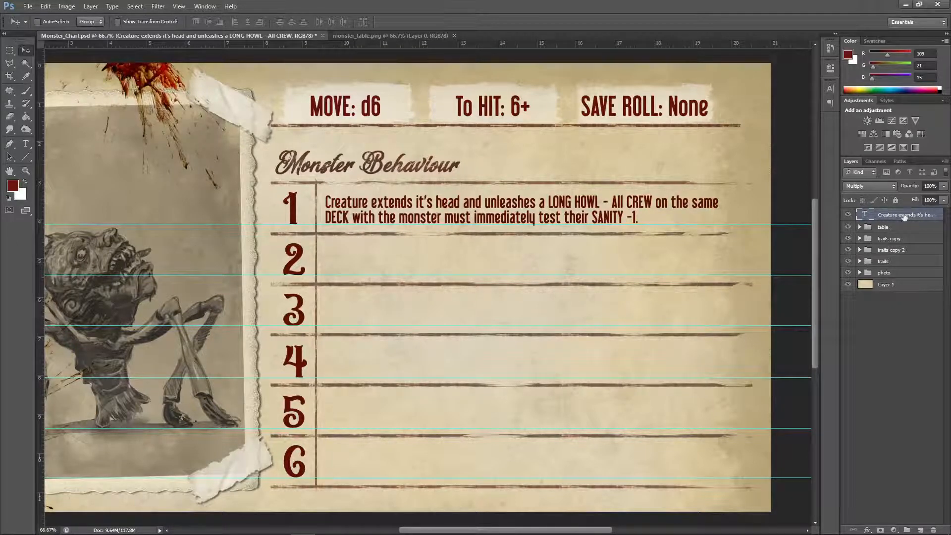
pyautogui.moveTo(904, 216); pyautogui.dragTo(920, 530)
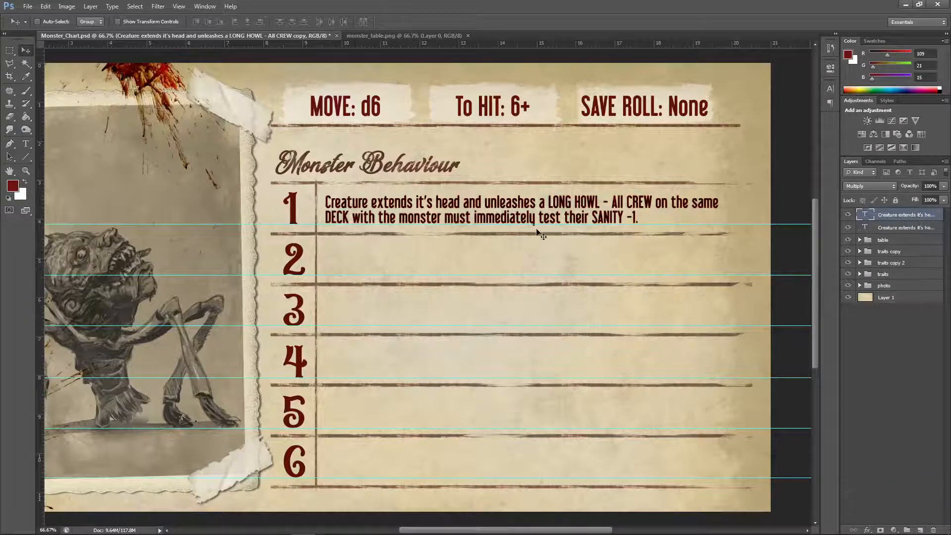
pyautogui.moveTo(512, 202); pyautogui.dragTo(511, 245)
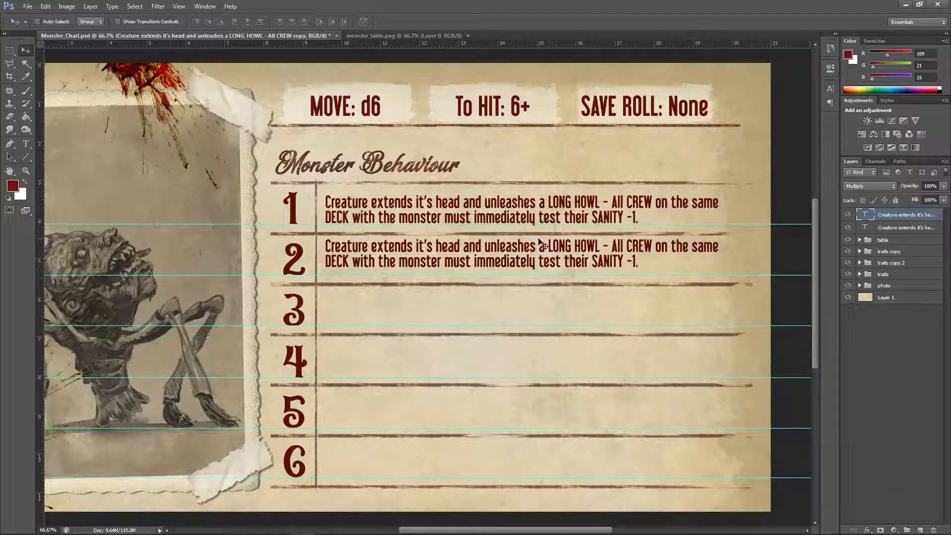
# Step: Replace the copied row 2 text with "Monster releases a piercing SCREAM -"
pyautogui.click(26, 144)
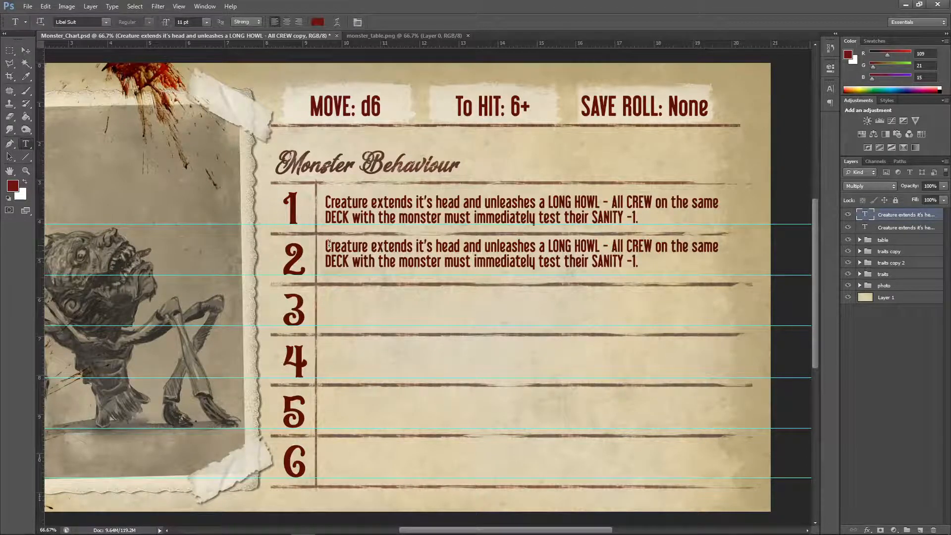
pyautogui.moveTo(325, 244); pyautogui.dragTo(665, 261)
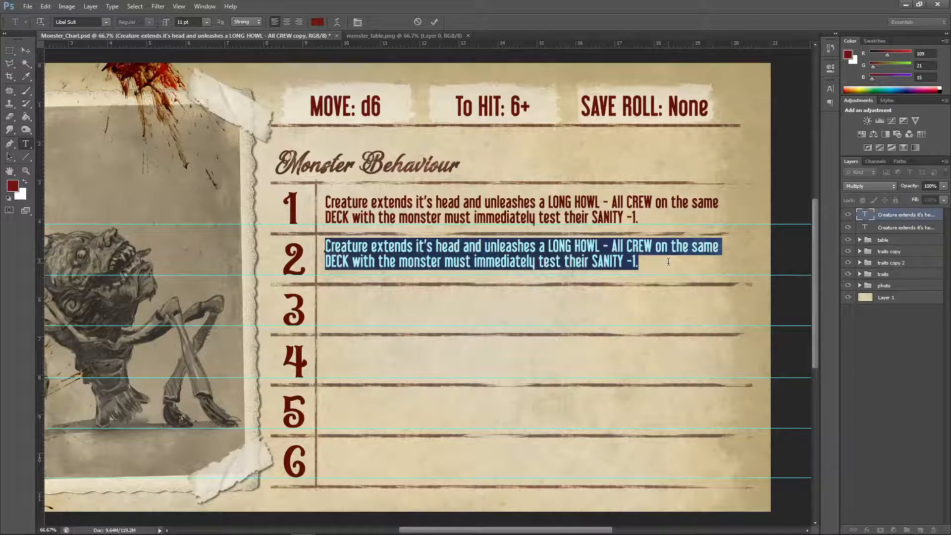
pyautogui.write('Monster')
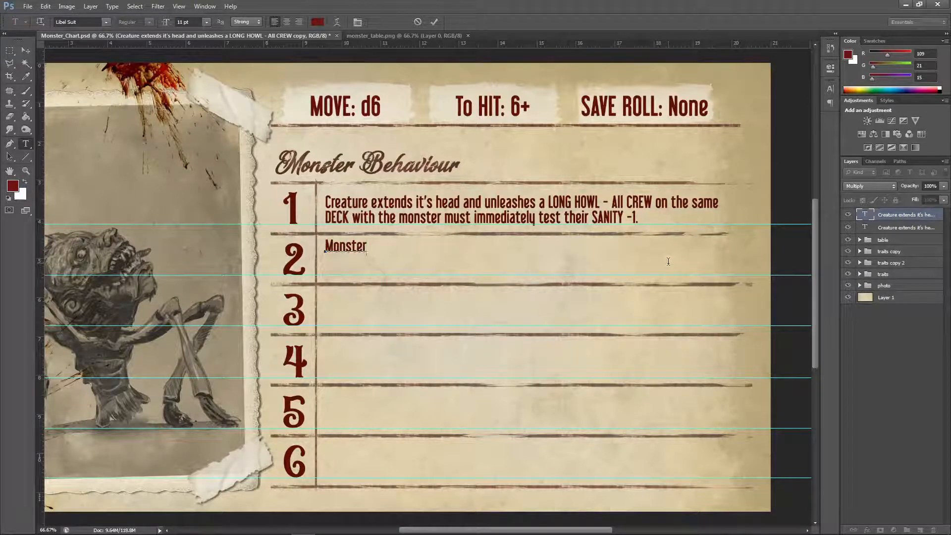
pyautogui.write(' release a pi')
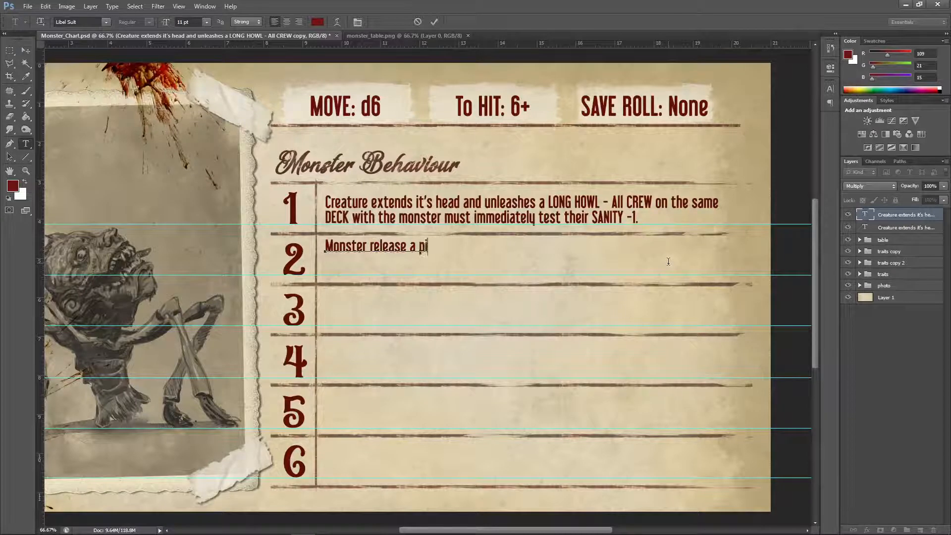
pyautogui.write('ercing s')
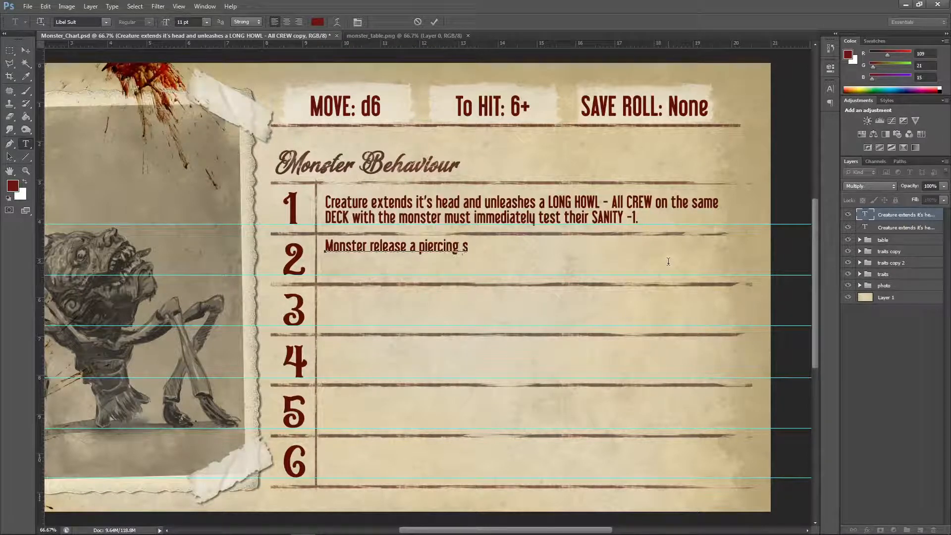
pyautogui.press('BackSpace')
pyautogui.write('SCREAm')
pyautogui.press('BackSpace')
pyautogui.write('M -')
pyautogui.click(407, 246)
pyautogui.write('s')
pyautogui.click(24, 48)
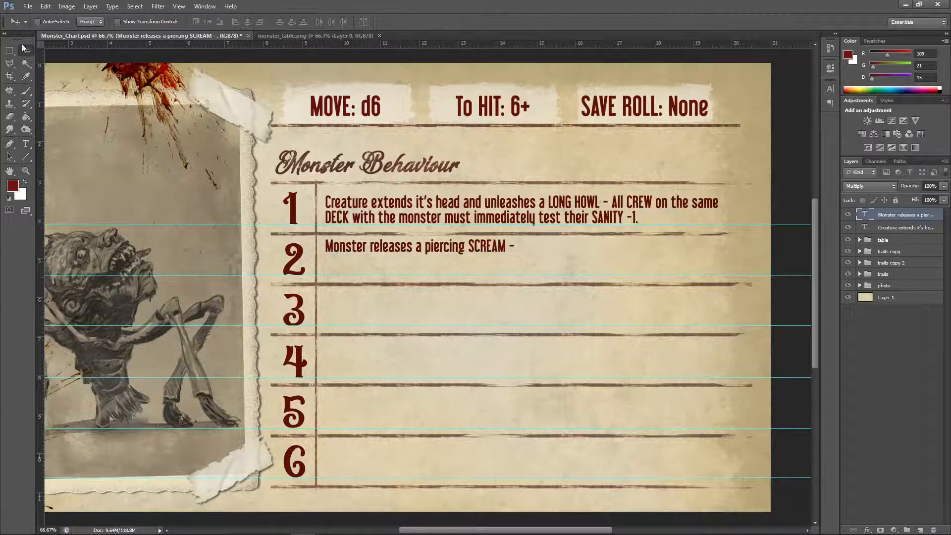
# Step: Extend the row 2 description after "SCREAM -" with "Move all other monsters on the same DECK"
pyautogui.doubleClick(865, 215)
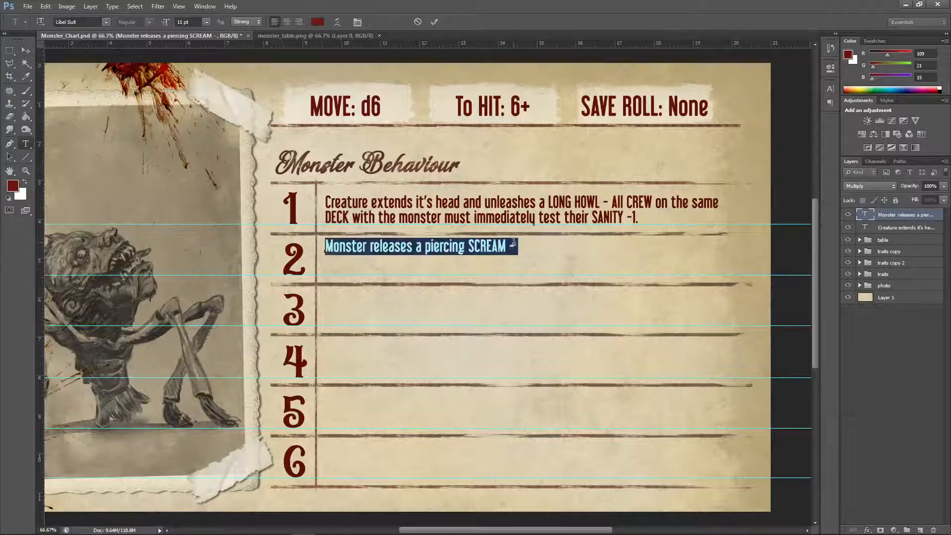
pyautogui.press('Right')
pyautogui.write('M')
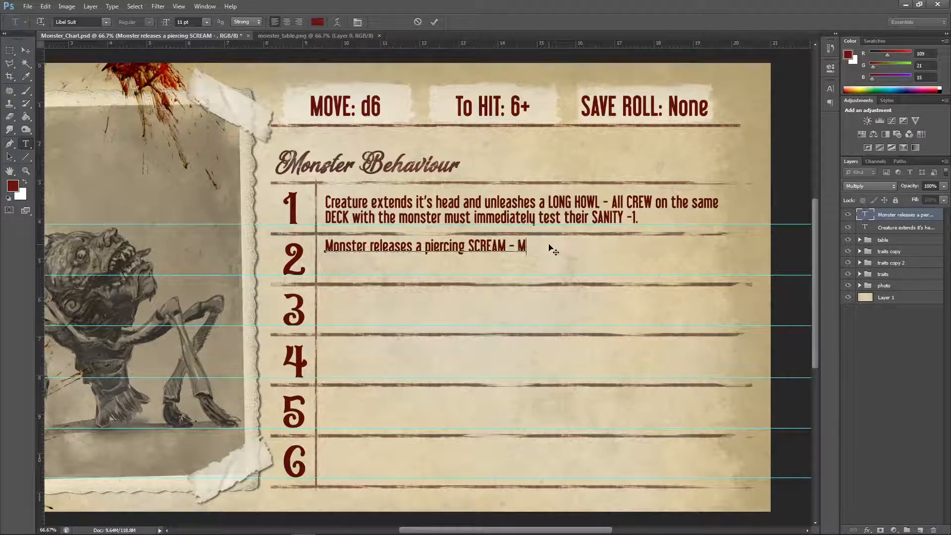
pyautogui.write('ove all other monsters ')
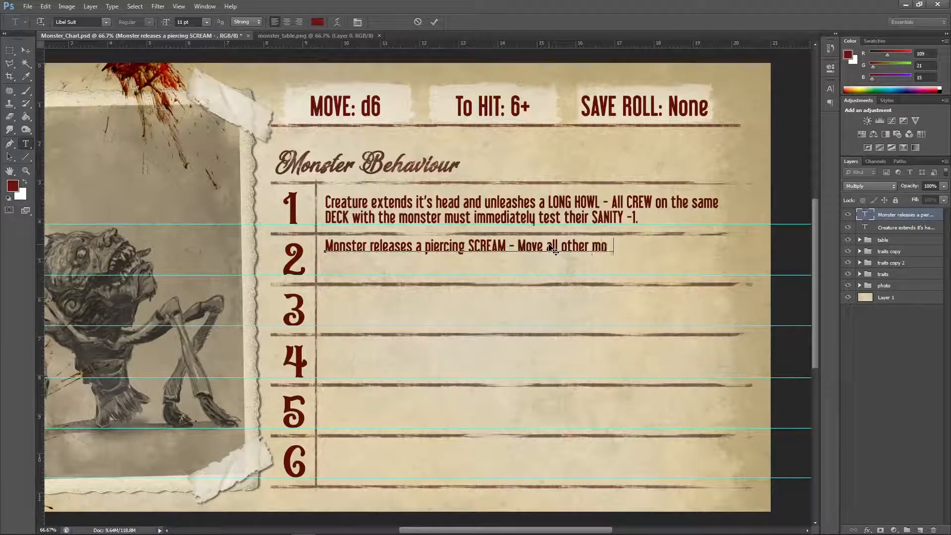
pyautogui.write('on')
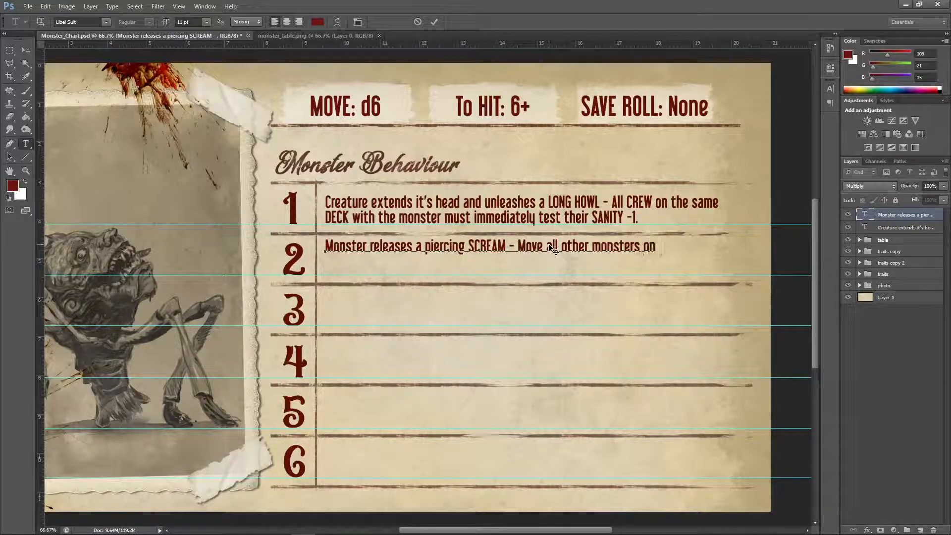
pyautogui.write(' the same DECK ')
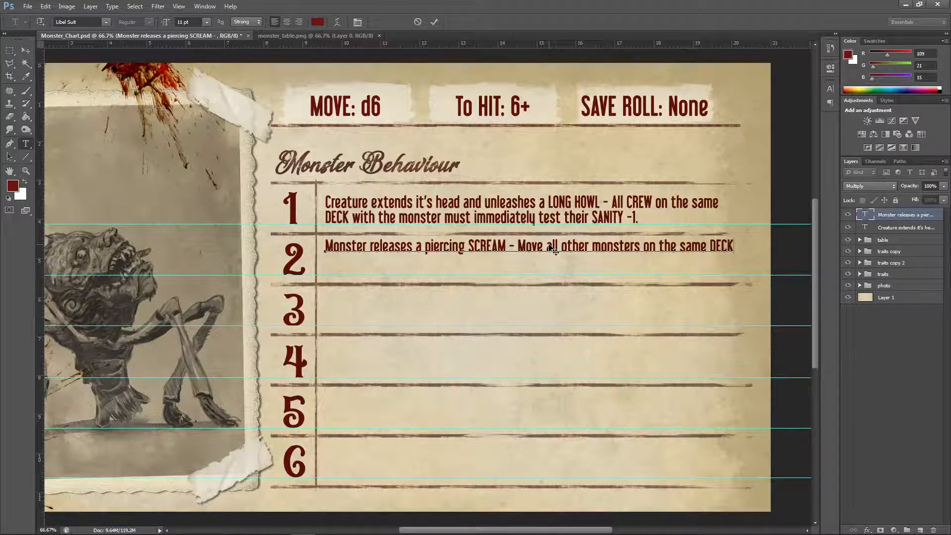
# Step: Add a second line to the row 2 description reading "2 room/spaces toward the nearest CREW with the HIGHEST number."
pyautogui.write('1')
pyautogui.press('BackSpace')
pyautogui.press('Return')
pyautogui.click(733, 246)
pyautogui.write('2 room/spaces ')
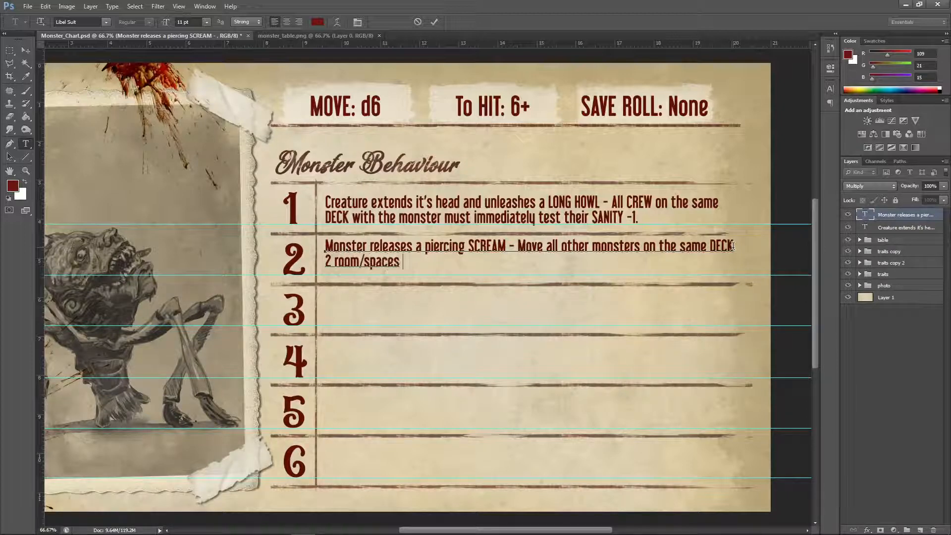
pyautogui.write('toward the nearest')
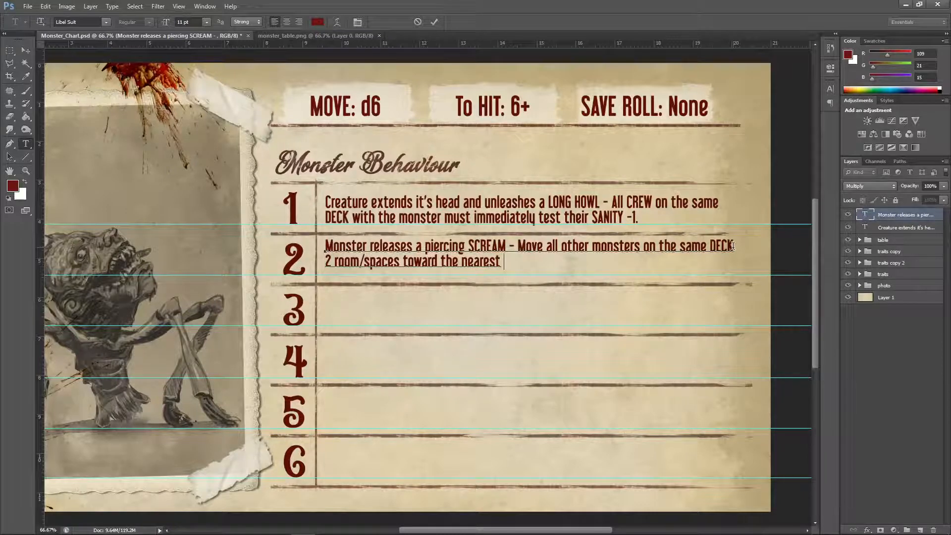
pyautogui.write(' CREW with the')
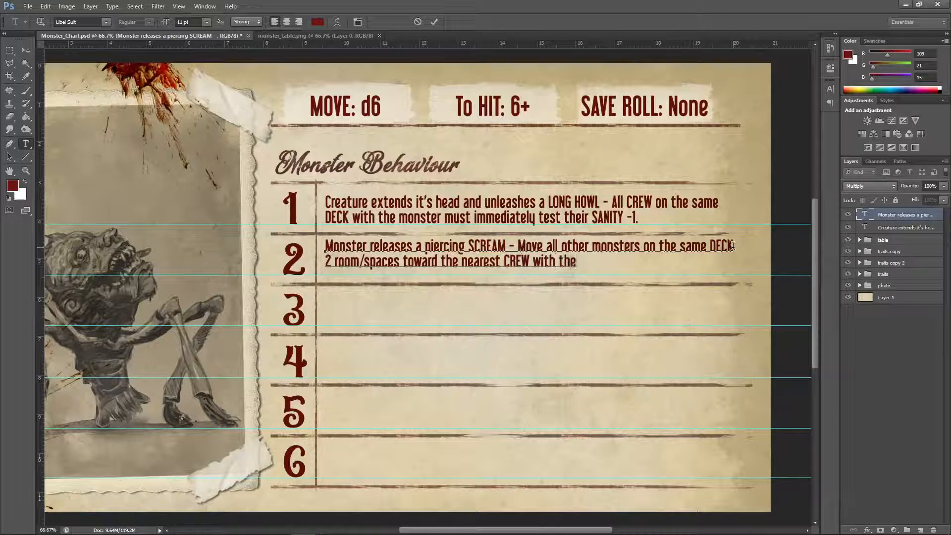
pyautogui.write(' HIGHEST ')
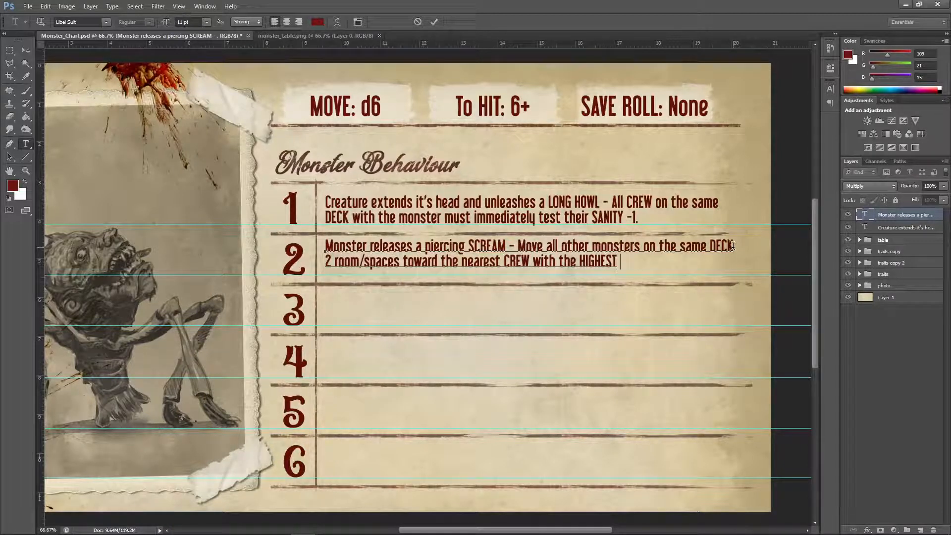
pyautogui.write('number.')
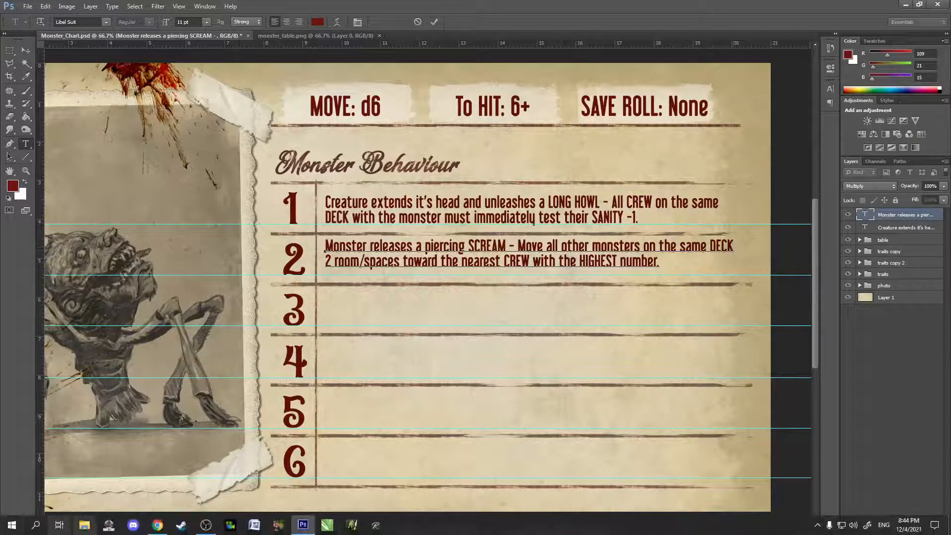
# Step: Look at the numbered crew cards crew_01.jpg and crew_15.jpg in File Explorer's Crew folder, then close the folder
pyautogui.click(83, 525)
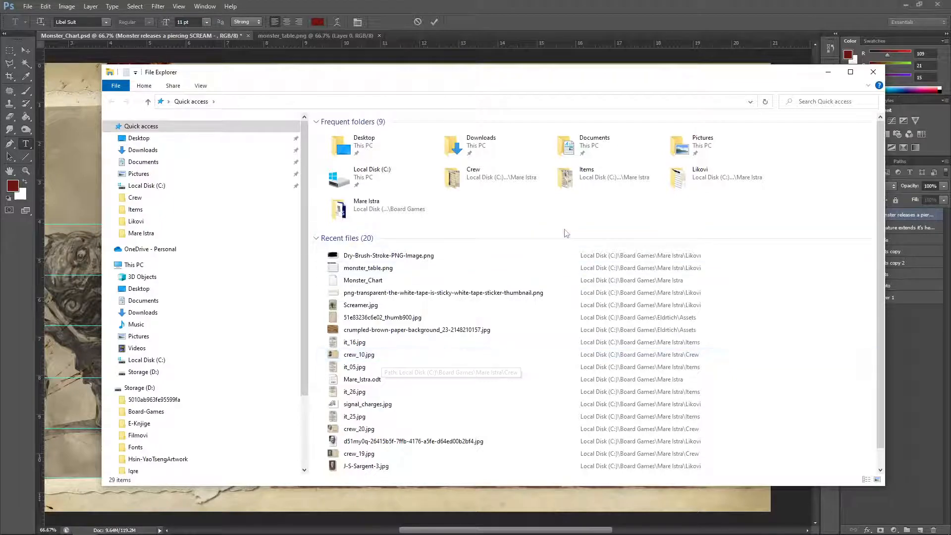
pyautogui.doubleClick(464, 187)
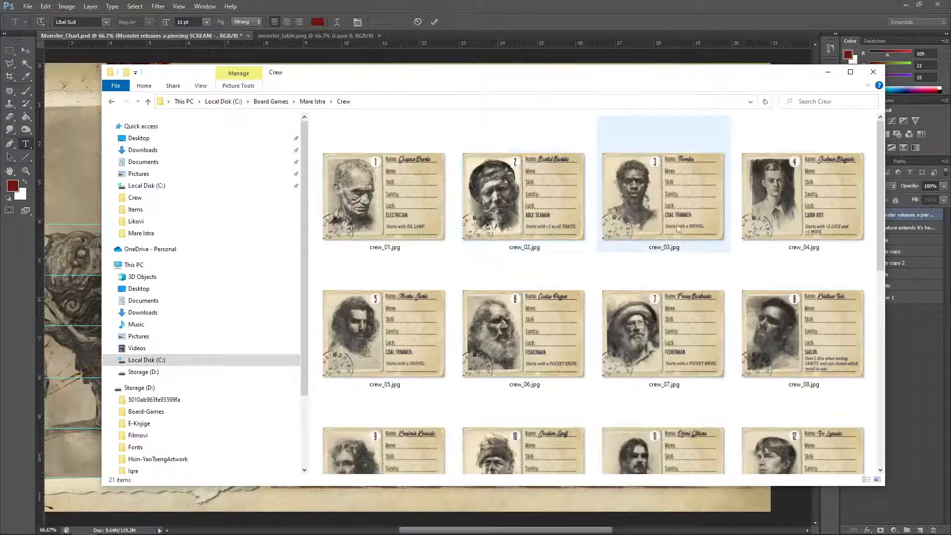
pyautogui.click(389, 197)
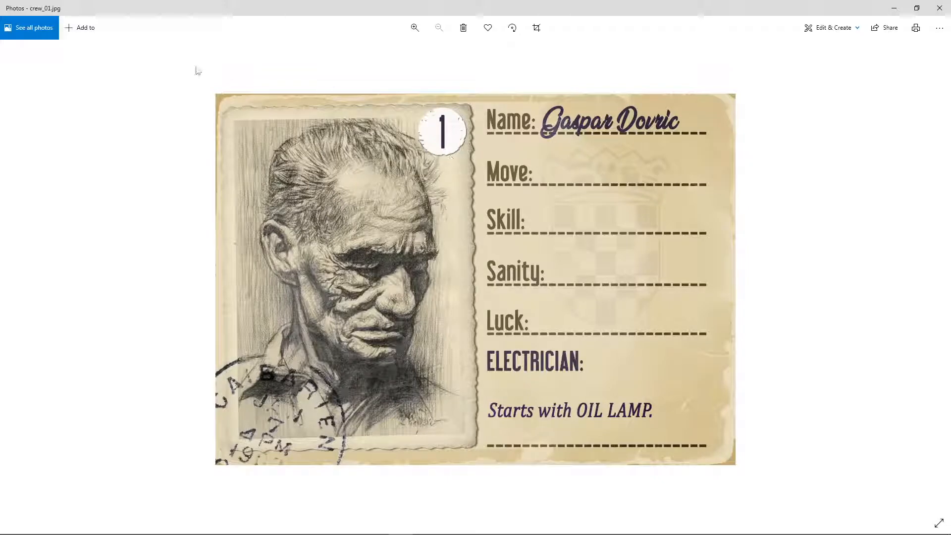
pyautogui.click(934, 9)
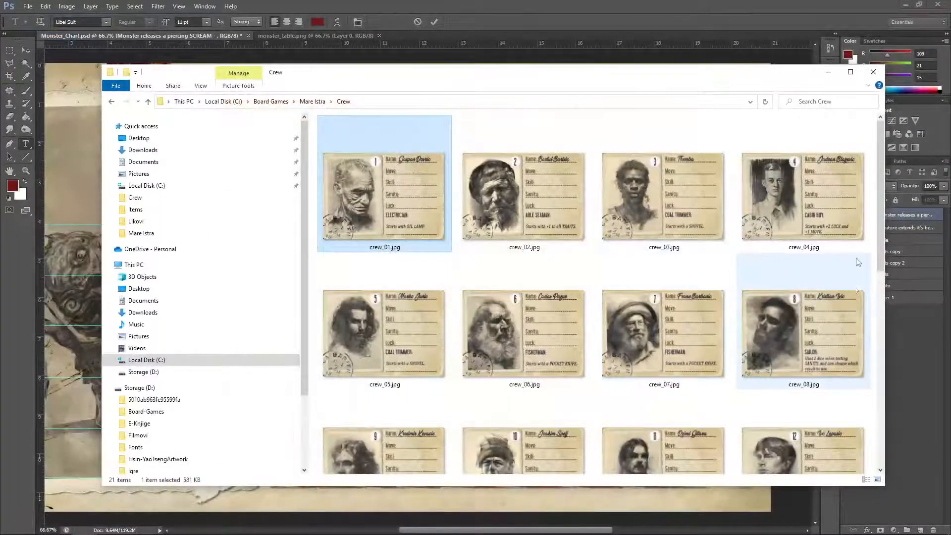
pyautogui.moveTo(881, 216); pyautogui.dragTo(871, 331)
pyautogui.doubleClick(662, 333)
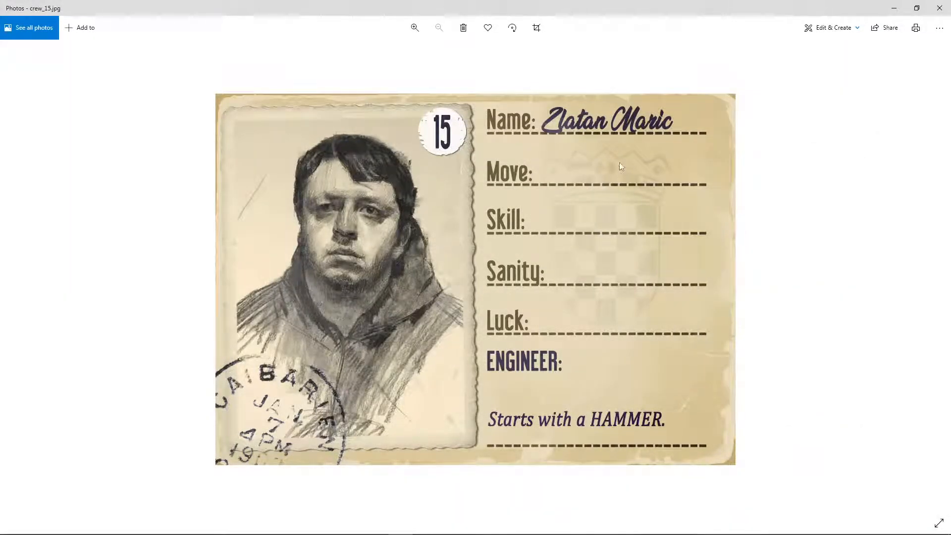
pyautogui.click(939, 8)
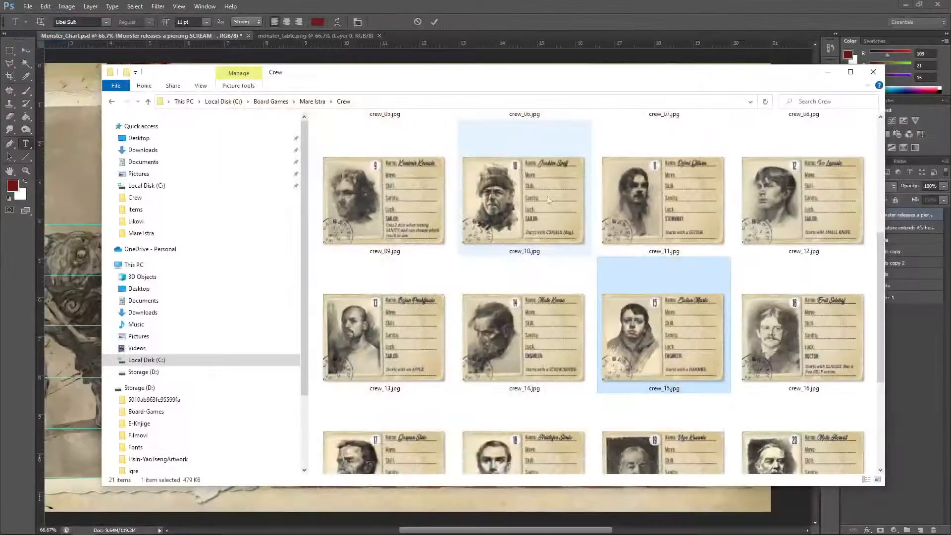
pyautogui.click(873, 72)
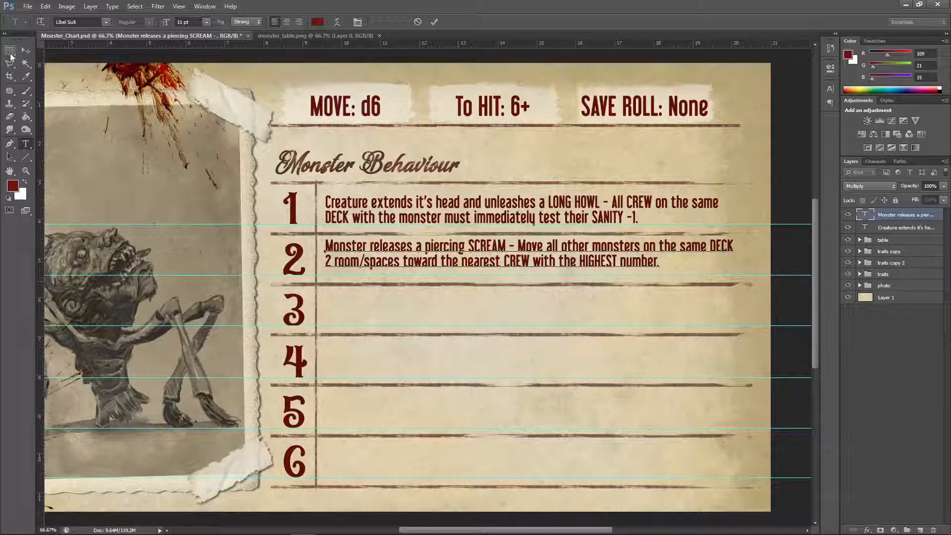
# Step: Lower the row 2 description to sit just above its guide and insert "member" after "CREW" in its second line
pyautogui.click(25, 50)
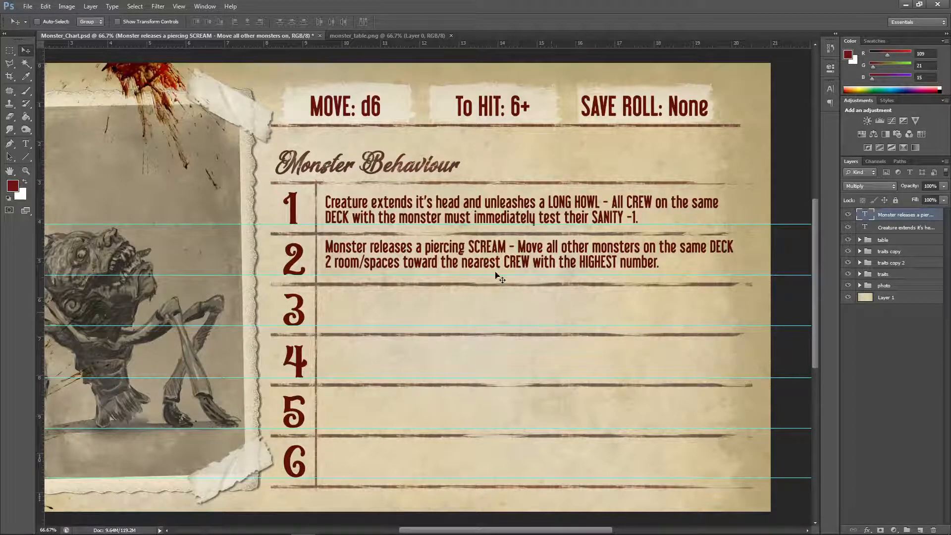
pyautogui.moveTo(495, 251); pyautogui.dragTo(495, 257)
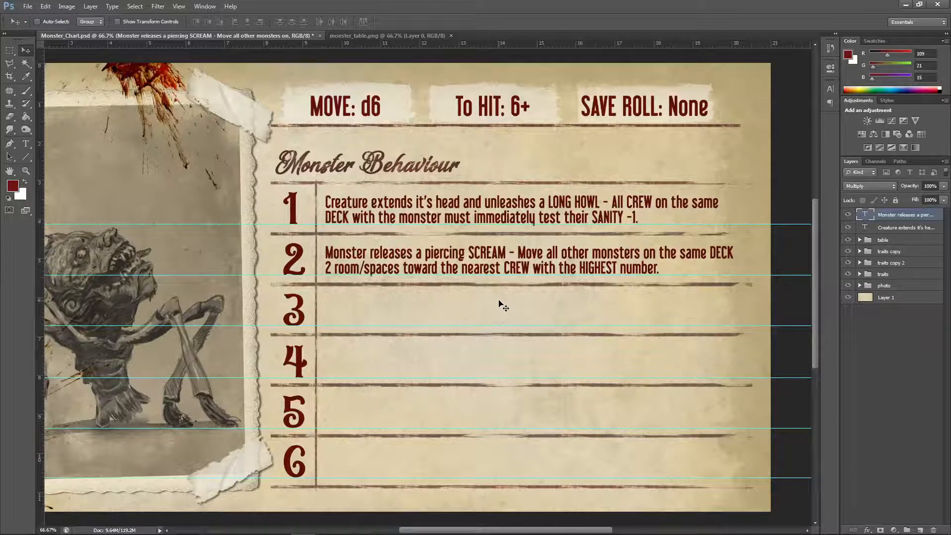
pyautogui.click(27, 145)
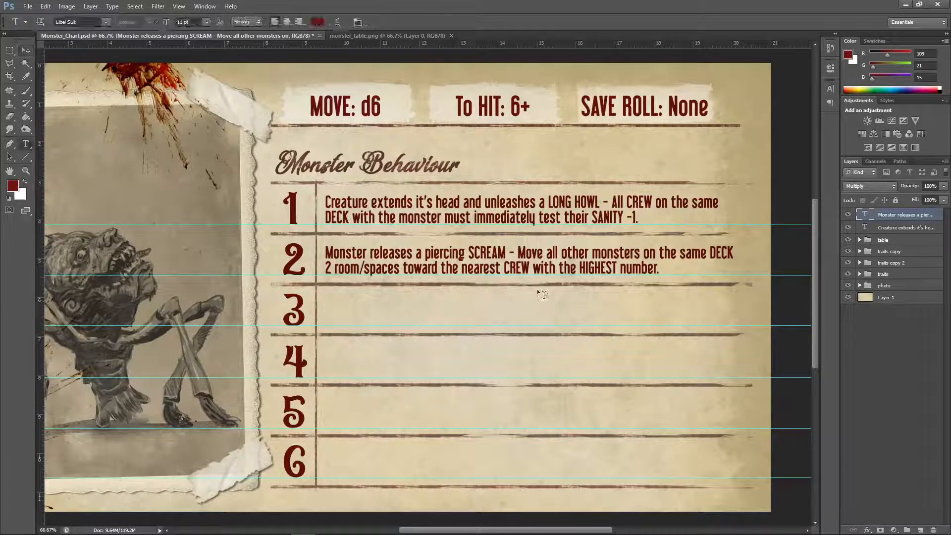
pyautogui.click(530, 267)
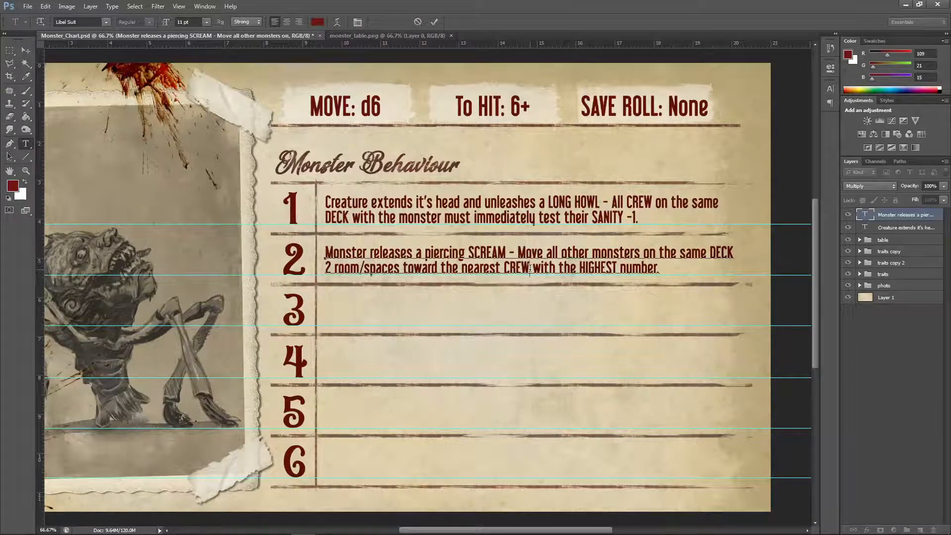
pyautogui.write('member')
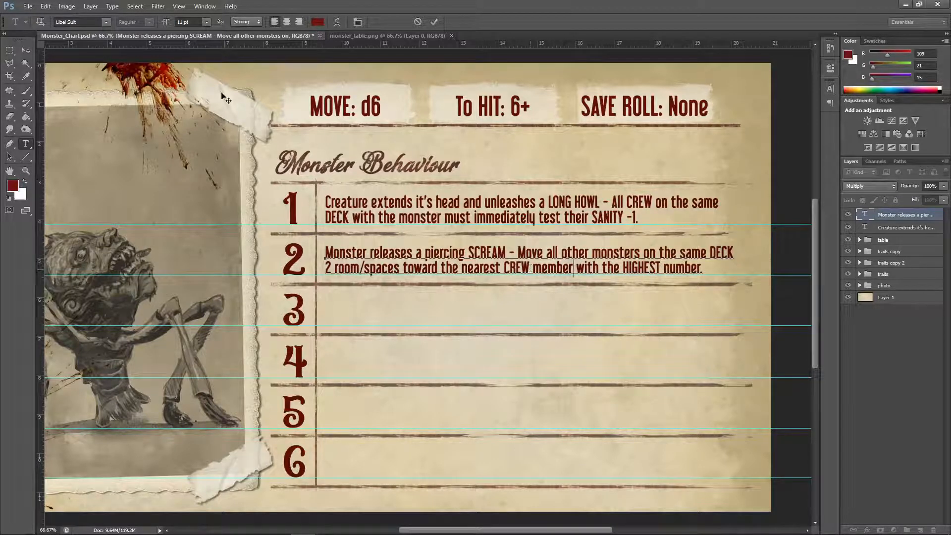
pyautogui.click(26, 50)
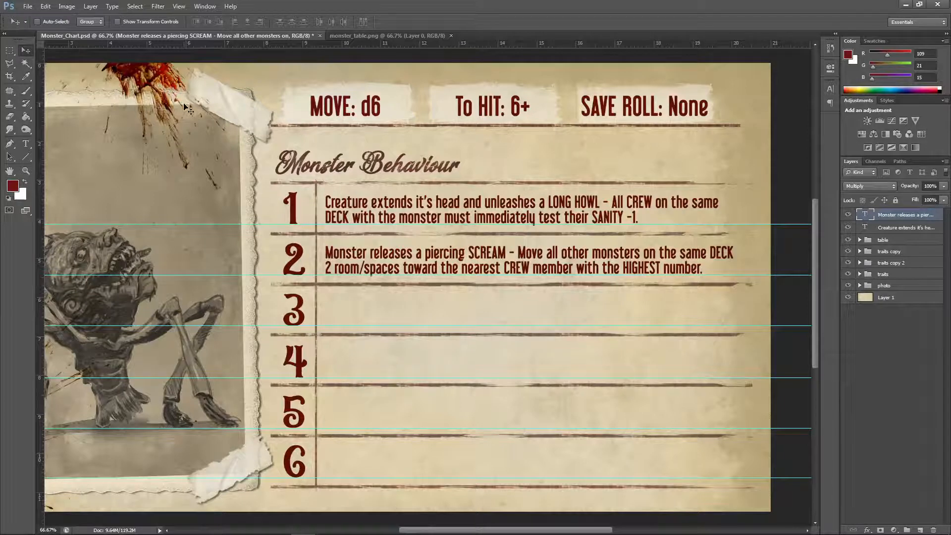
# Step: Spell-check the row 2 description text
pyautogui.doubleClick(861, 215)
pyautogui.click(45, 7)
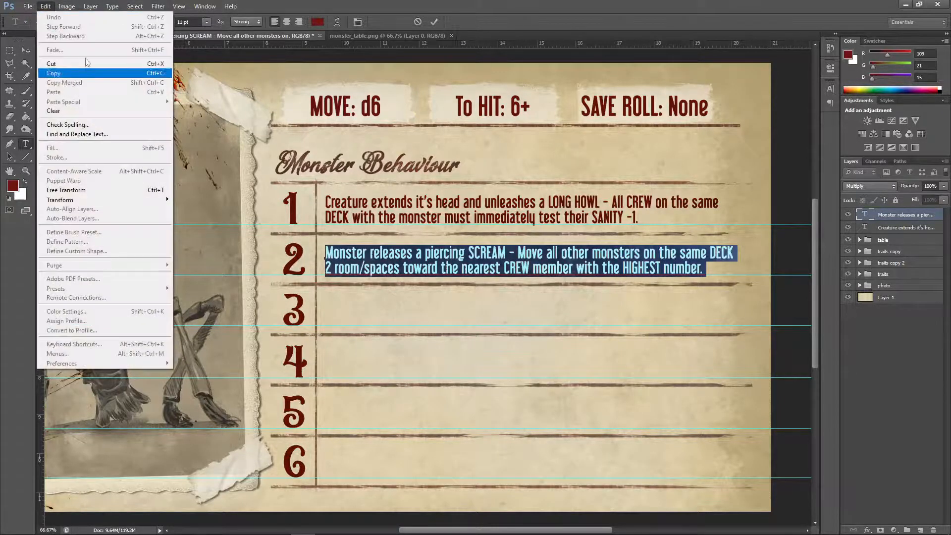
pyautogui.moveTo(56, 7)
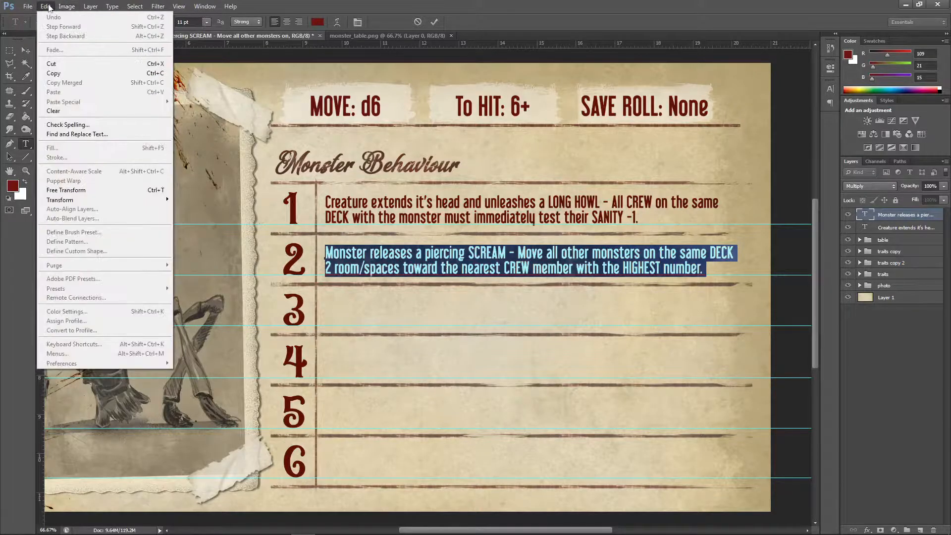
pyautogui.moveTo(87, 6)
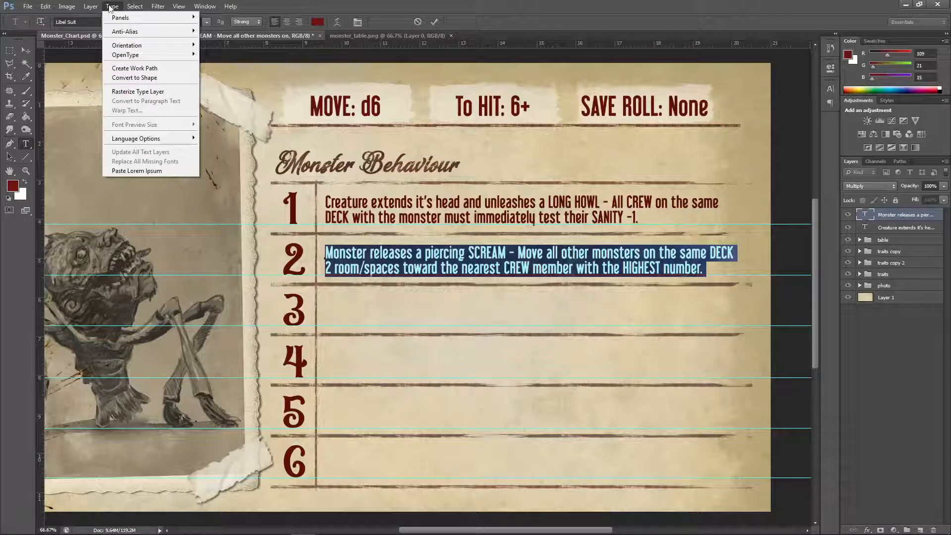
pyautogui.click(90, 12)
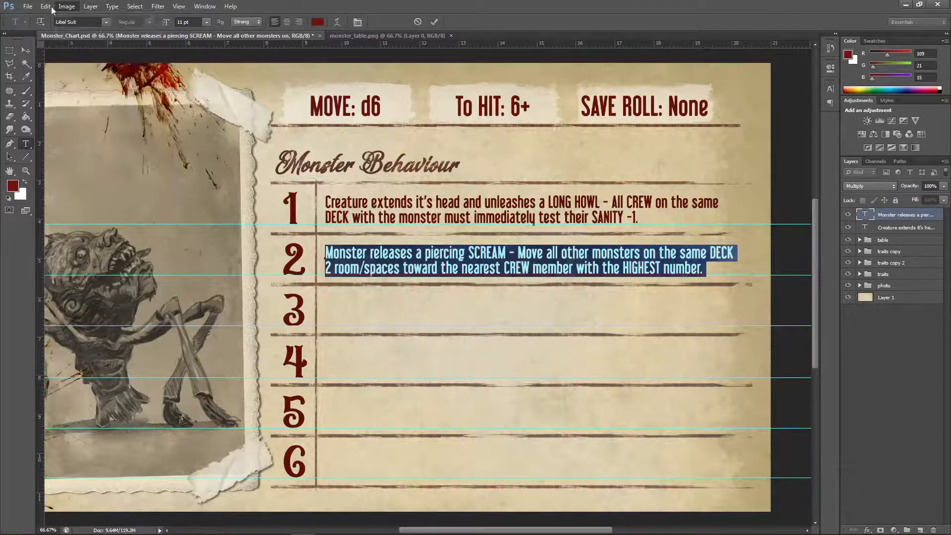
pyautogui.click(45, 6)
pyautogui.click(149, 123)
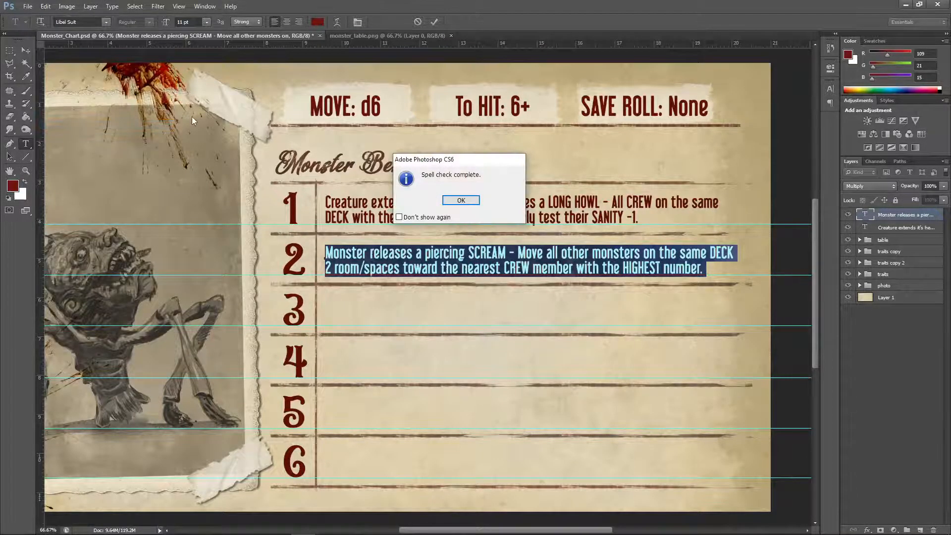
pyautogui.click(460, 200)
pyautogui.click(26, 50)
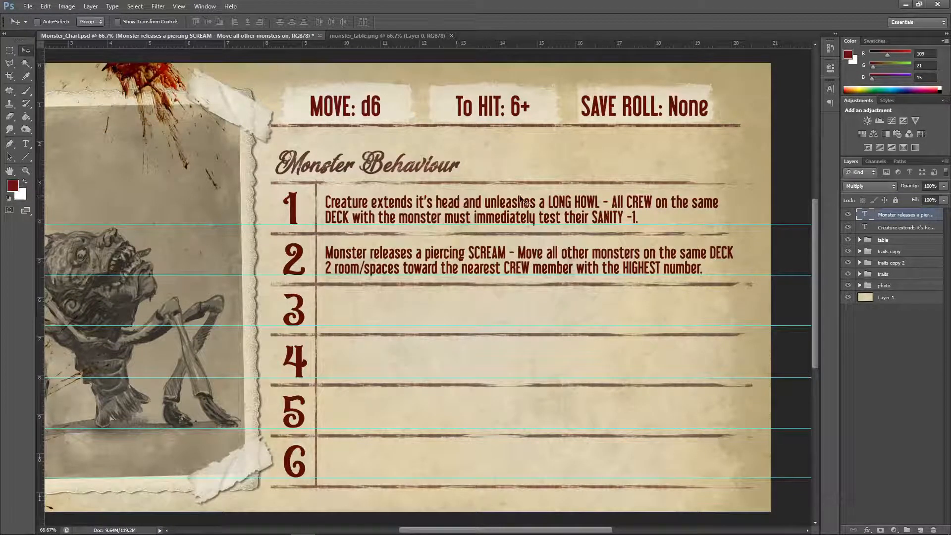
# Step: Duplicate the row 2 description down into row 3 above its guide and replace "HIGHEST" with "LOWEST" in the copy
pyautogui.moveTo(902, 223); pyautogui.dragTo(920, 529)
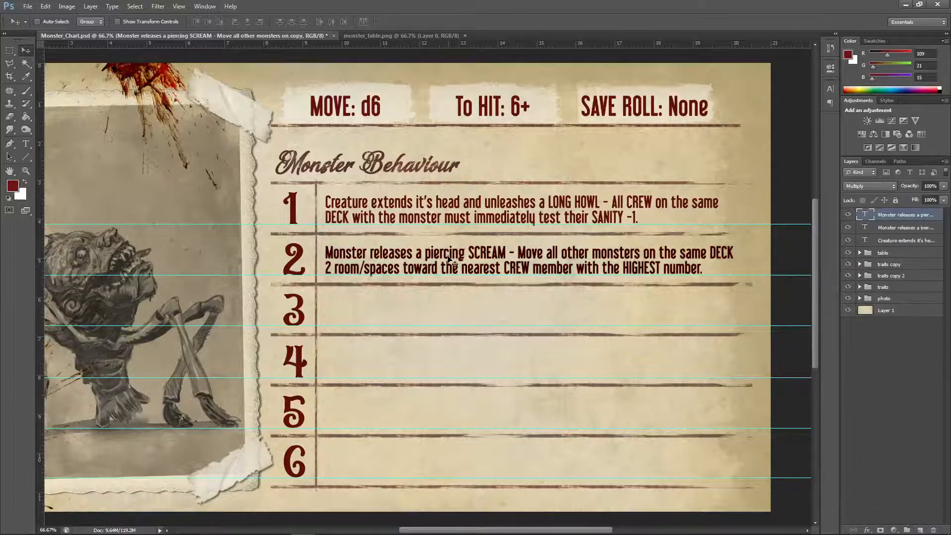
pyautogui.moveTo(437, 255); pyautogui.dragTo(436, 307)
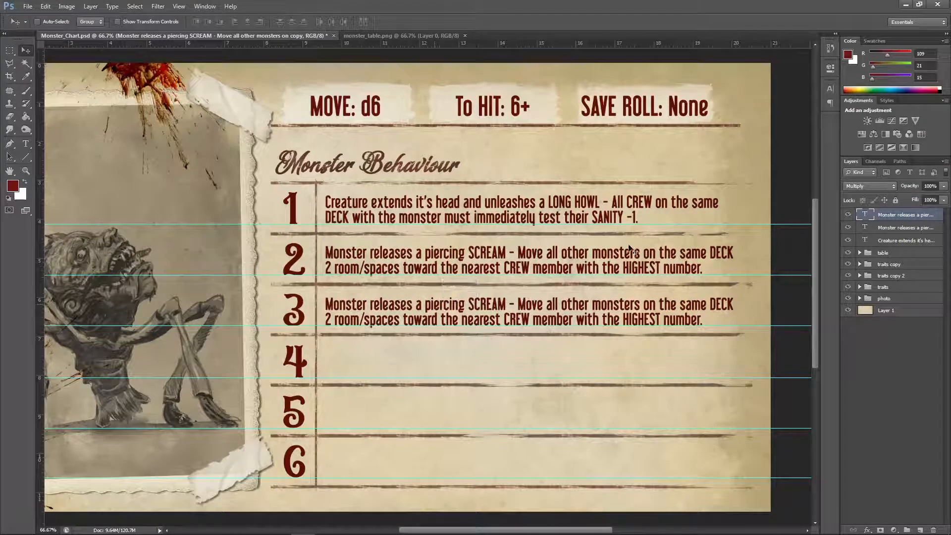
pyautogui.click(26, 144)
pyautogui.moveTo(661, 319); pyautogui.dragTo(622, 319)
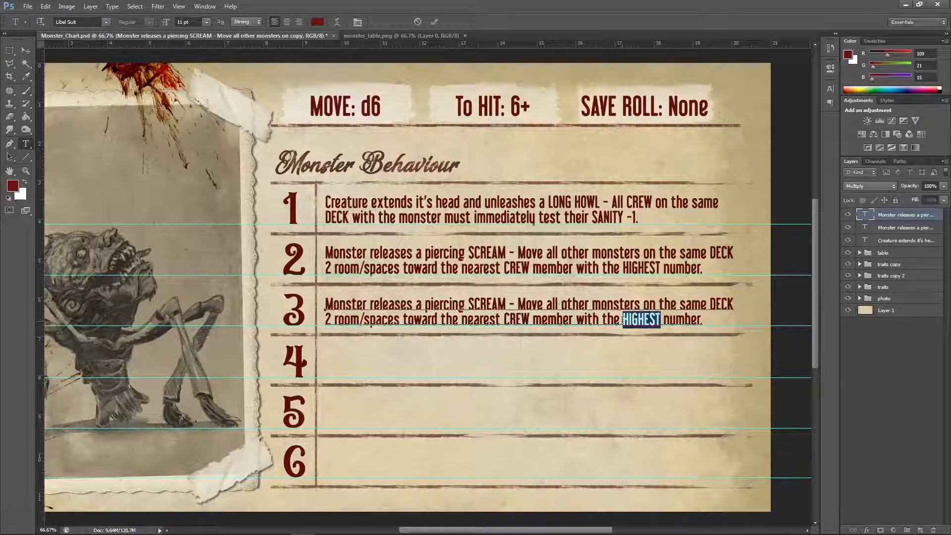
pyautogui.write('LOWEST')
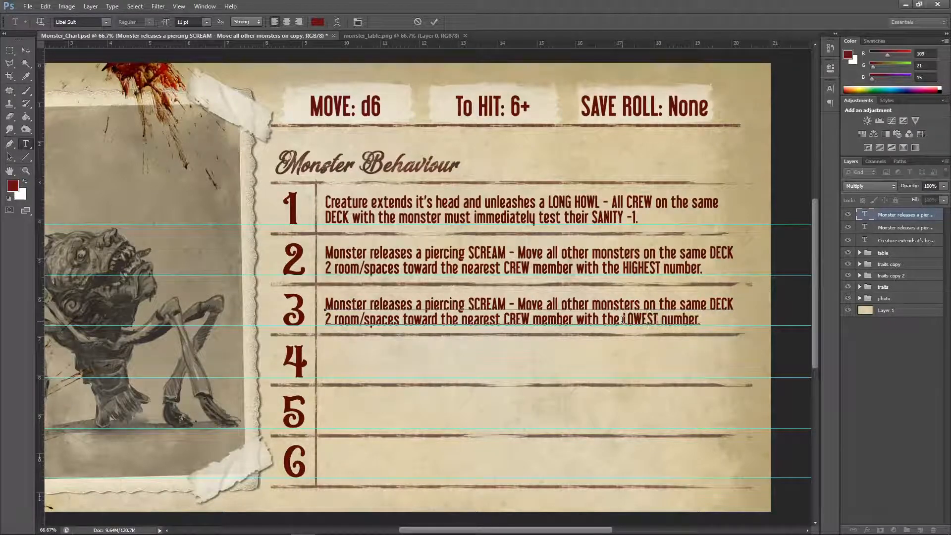
pyautogui.click(26, 50)
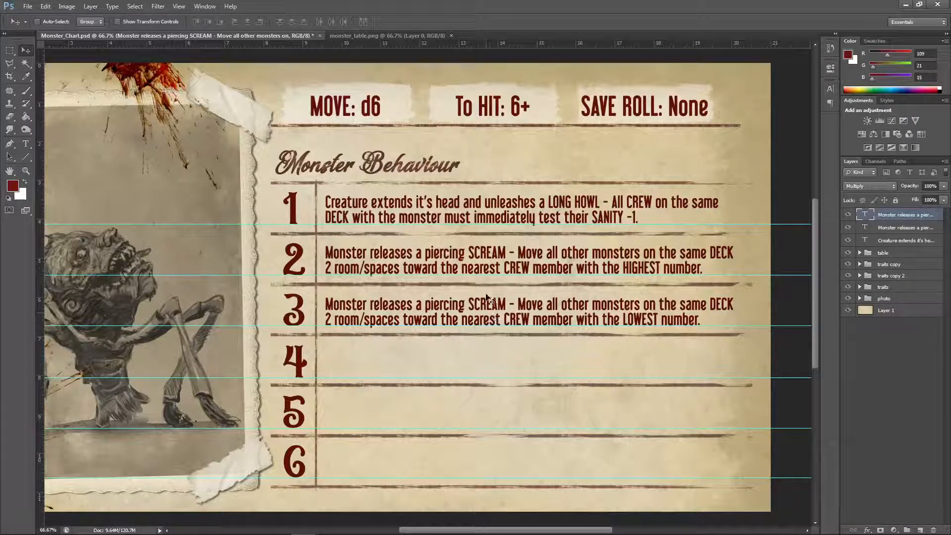
# Step: Duplicate the row 3 description down into row 4 and replace everything after "Monster" in the copy with "MOVES"
pyautogui.moveTo(902, 218); pyautogui.dragTo(919, 529)
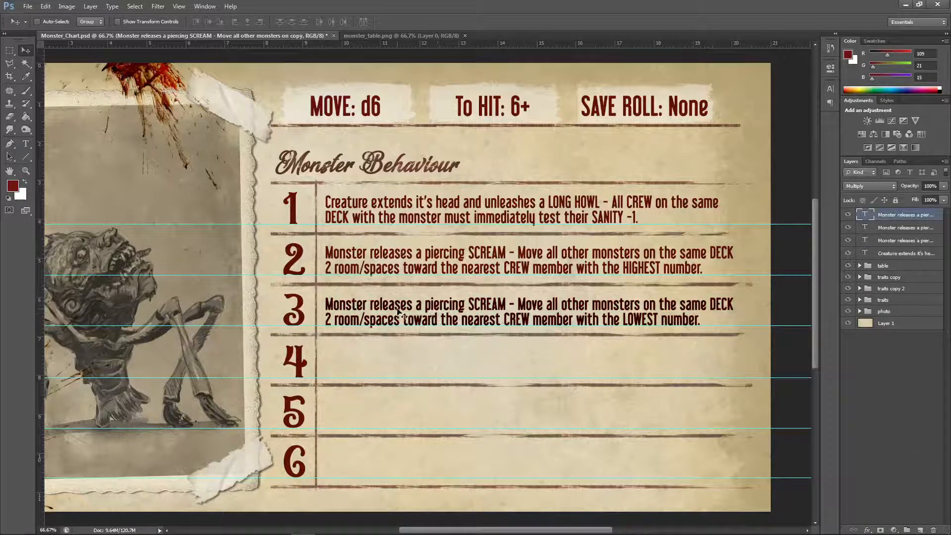
pyautogui.moveTo(396, 312); pyautogui.dragTo(396, 355)
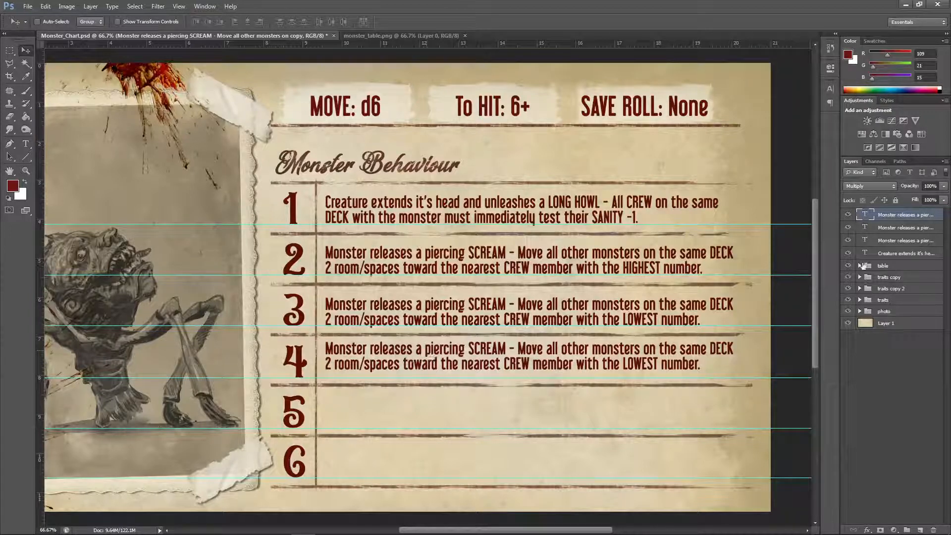
pyautogui.doubleClick(865, 215)
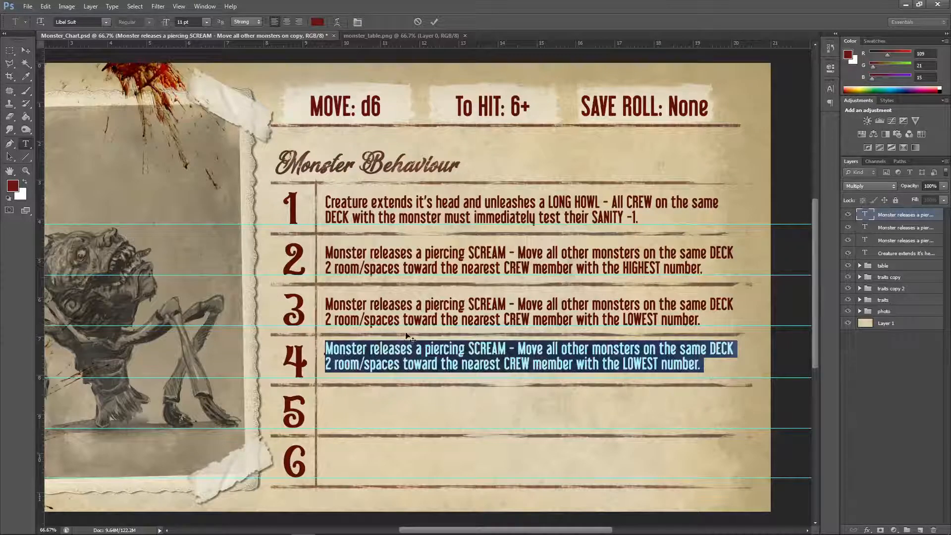
pyautogui.moveTo(370, 348); pyautogui.dragTo(749, 380)
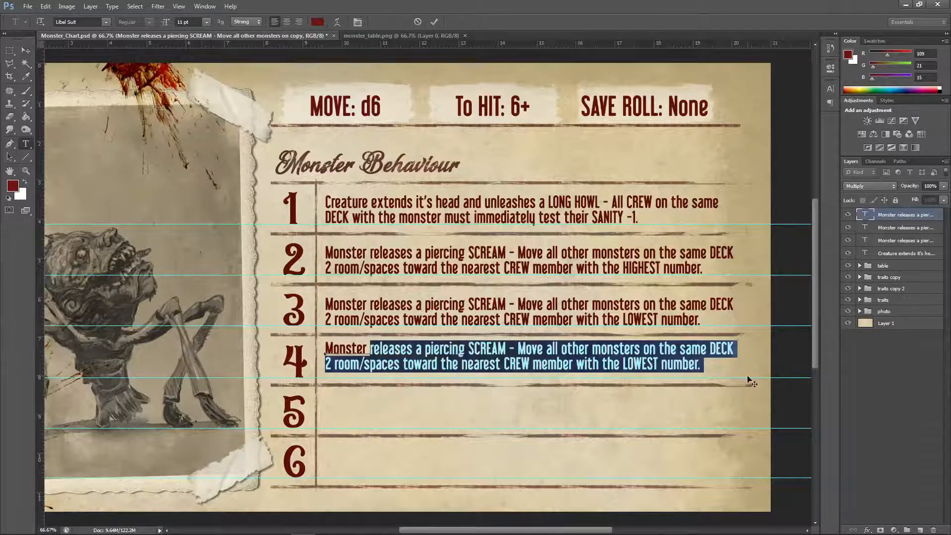
pyautogui.write('moves')
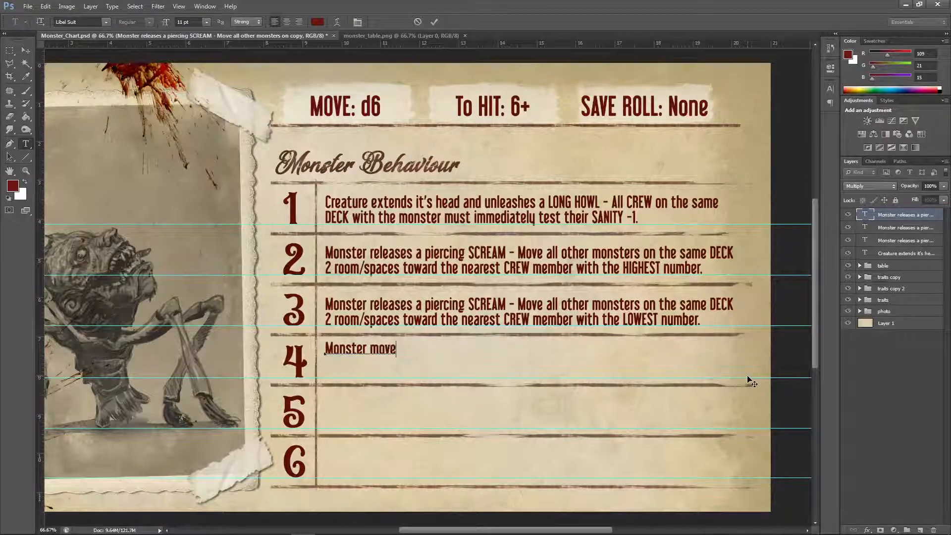
pyautogui.press('BackSpace')
pyautogui.press('BackSpace')
pyautogui.press('BackSpace')
pyautogui.press('BackSpace')
pyautogui.press('BackSpace')
pyautogui.write('MOVES')
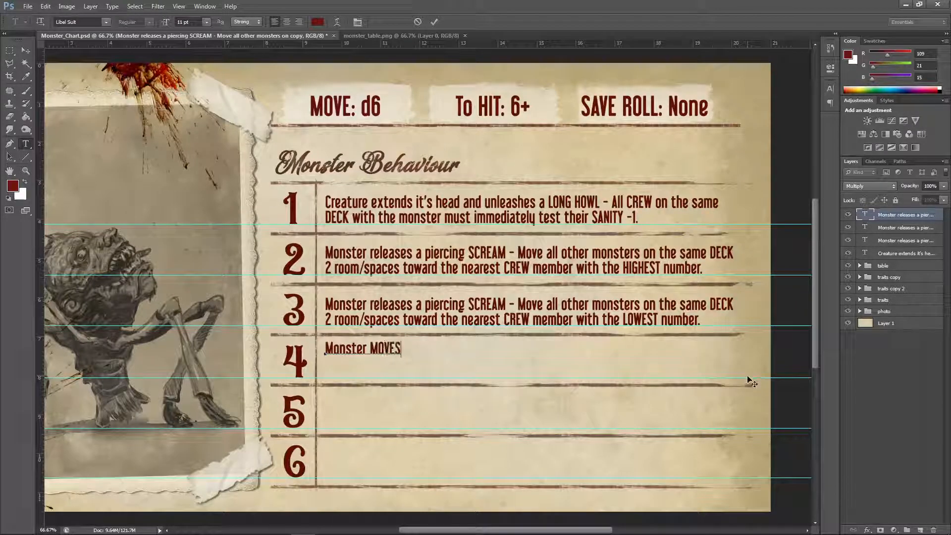
# Step: Continue the row 4 description with "to the nearest CREW memeber with the HIGHEST number and"
pyautogui.write(' to the nearest ')
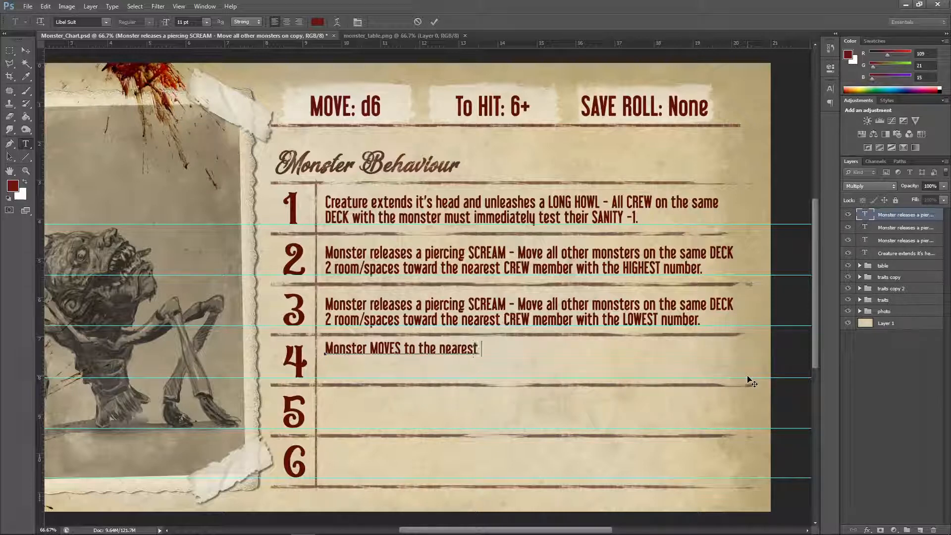
pyautogui.write('CREW memeber')
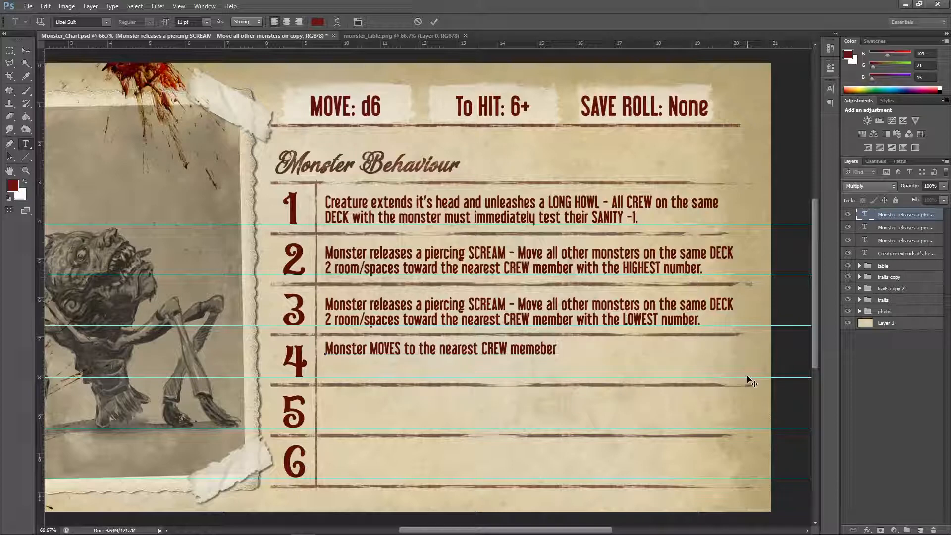
pyautogui.write(' with the')
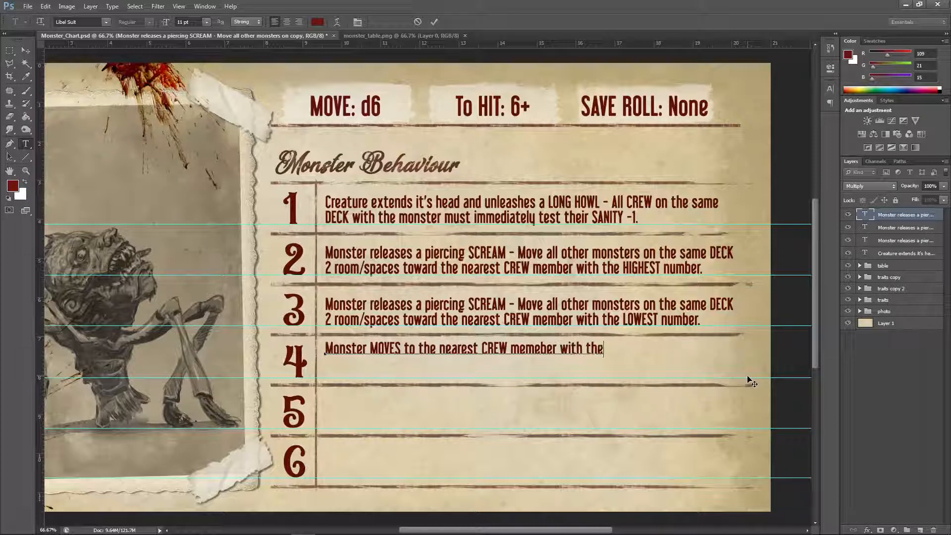
pyautogui.write(' HIGHEST')
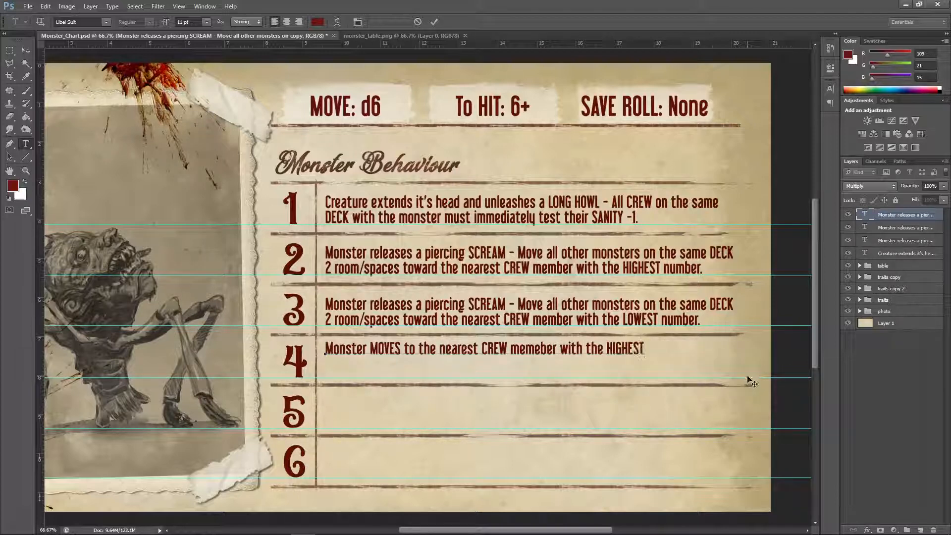
pyautogui.write(' nmber')
pyautogui.press('BackSpace')
pyautogui.press('BackSpace')
pyautogui.press('BackSpace')
pyautogui.press('BackSpace')
pyautogui.write('umber')
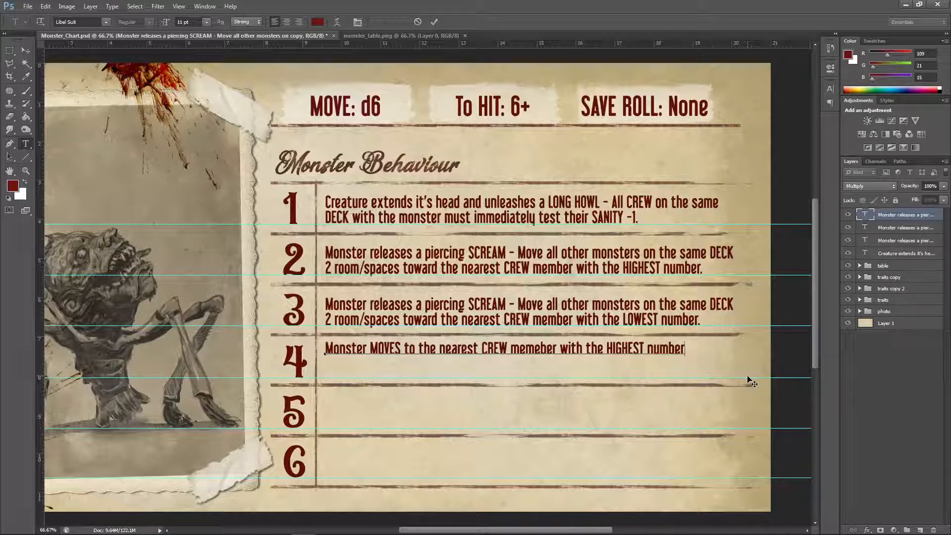
pyautogui.write(' and')
pyautogui.hotkey('alt', 'Tab')
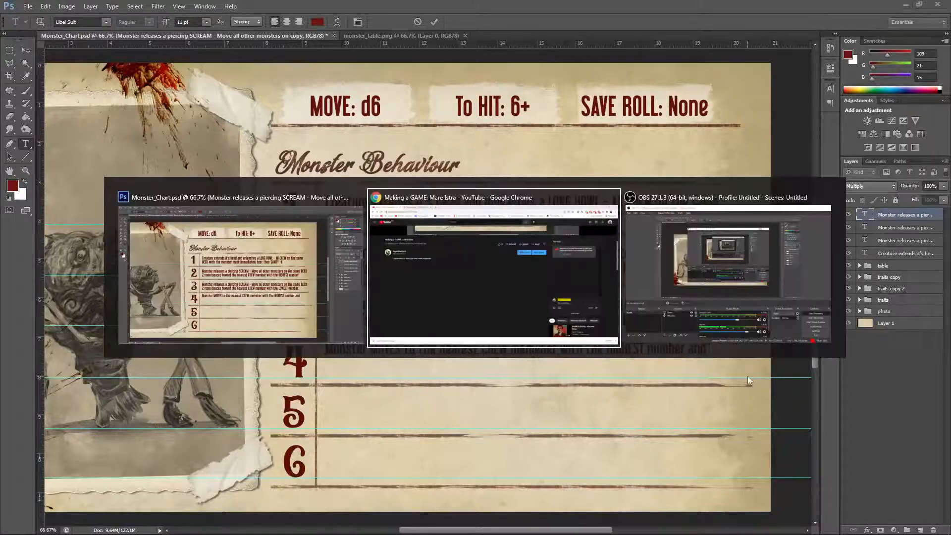
pyautogui.hotkey('alt', 'Tab')
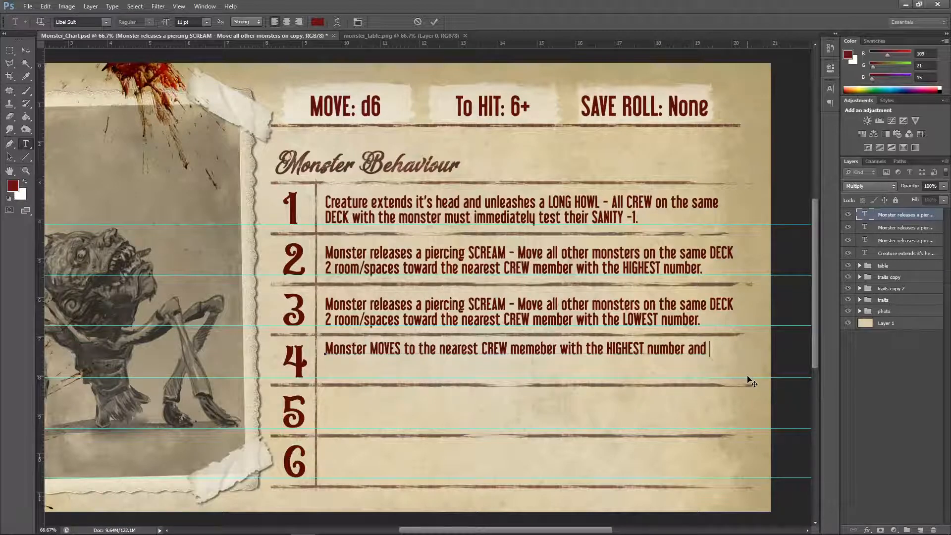
# Step: Add "lunges onto that charcater face" to the row 4 description, with "onto" starting the second line
pyautogui.write('lunges')
pyautogui.write(' to')
pyautogui.press('BackSpace')
pyautogui.press('BackSpace')
pyautogui.press('BackSpace')
pyautogui.write('onto that')
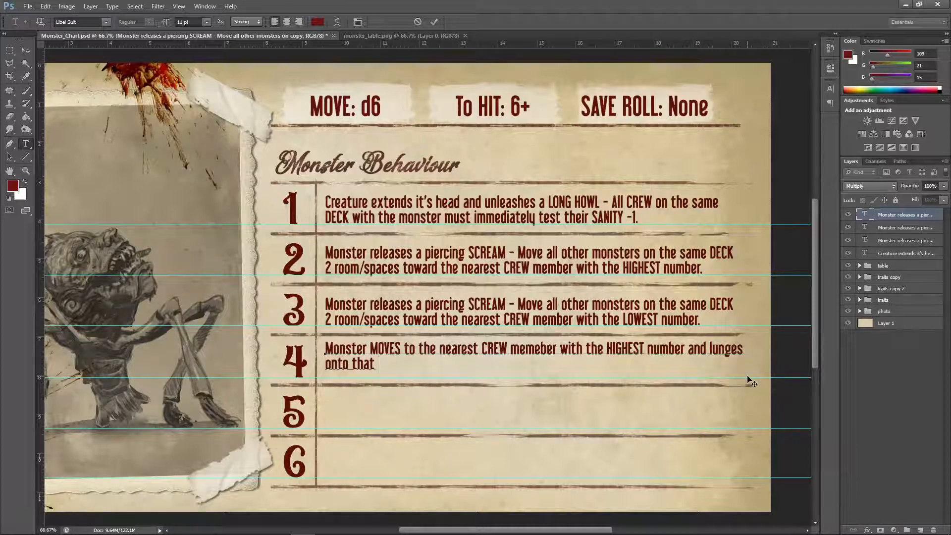
pyautogui.write('rcater face')
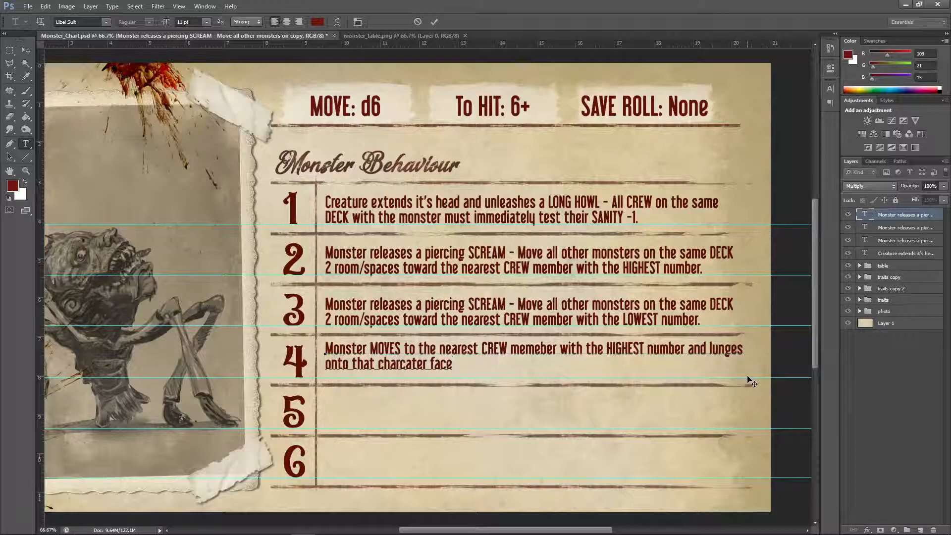
# Step: End that sentence with a period and append "To LUNGE: 5+. That CREW member" to the row 4 description
pyautogui.write(' *')
pyautogui.press('BackSpace')
pyautogui.press('BackSpace')
pyautogui.write('. To lUNGE')
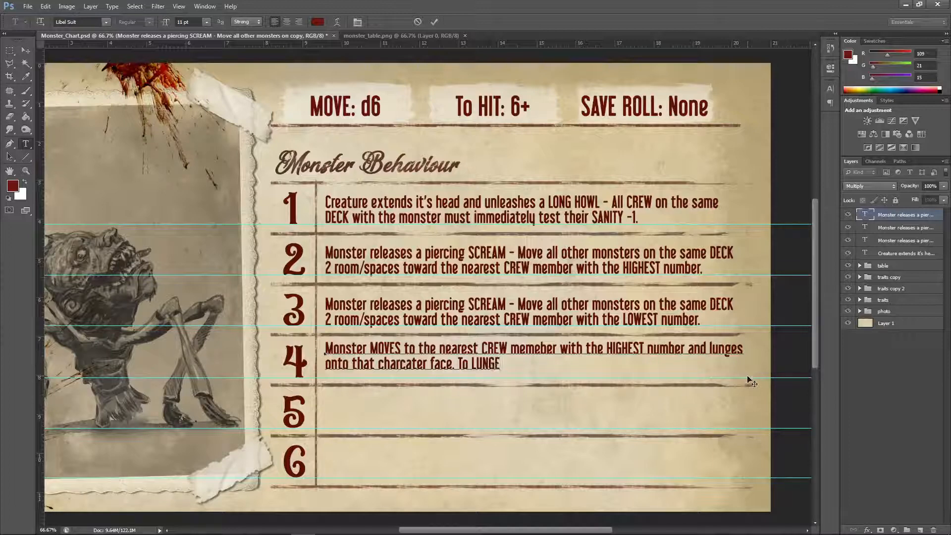
pyautogui.write(': 5+. That Crew')
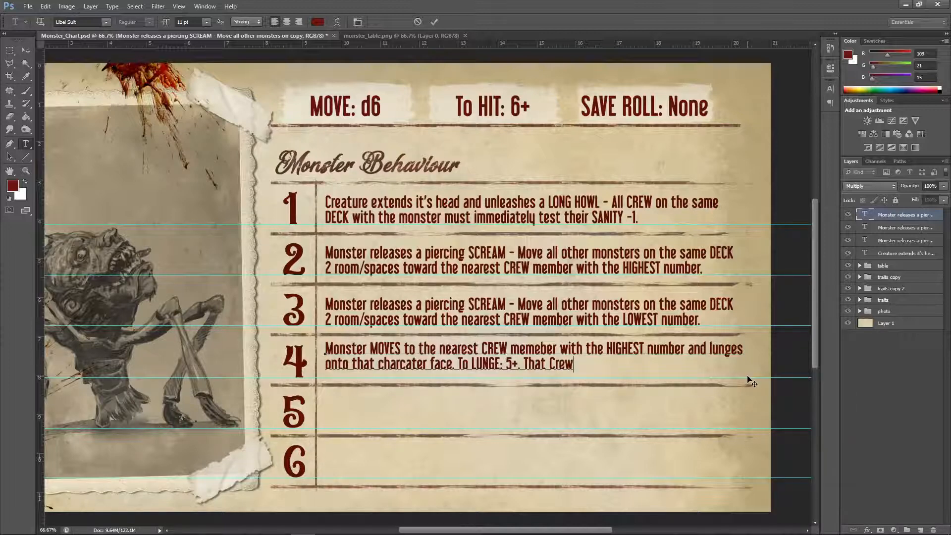
pyautogui.press('BackSpace')
pyautogui.press('BackSpace')
pyautogui.press('BackSpace')
pyautogui.write('REW member')
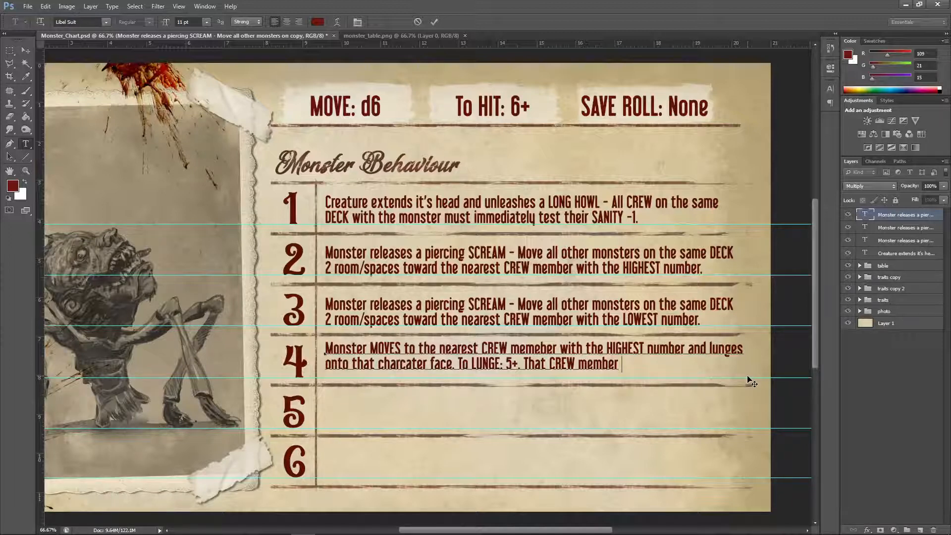
# Step: Append "is KOCKED out" to the second line of the row 4 description
pyautogui.write(' can')
pyautogui.press('BackSpace')
pyautogui.press('BackSpace')
pyautogui.press('BackSpace')
pyautogui.press('BackSpace')
pyautogui.write('is')
pyautogui.press('BackSpace')
pyautogui.press('BackSpace')
pyautogui.press('BackSpace')
pyautogui.write('KOCKED out')
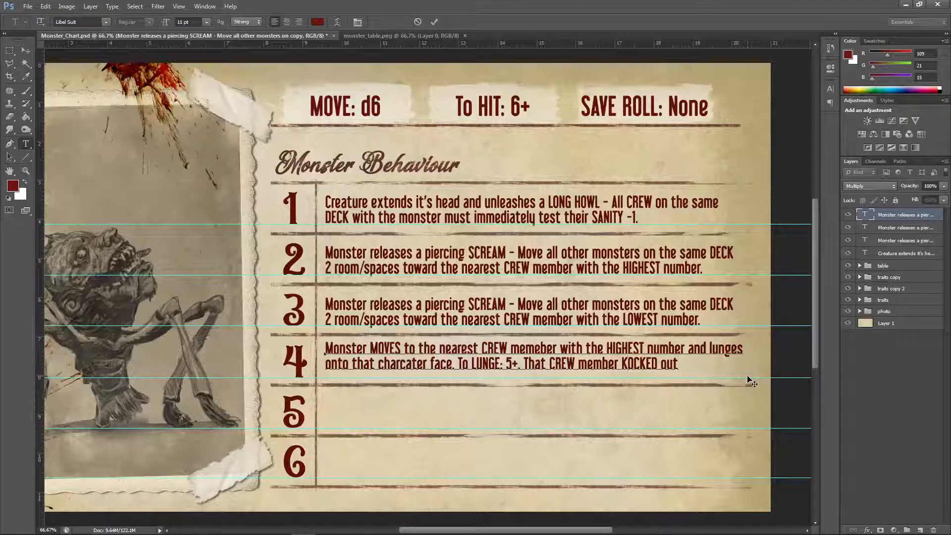
pyautogui.write('is ')
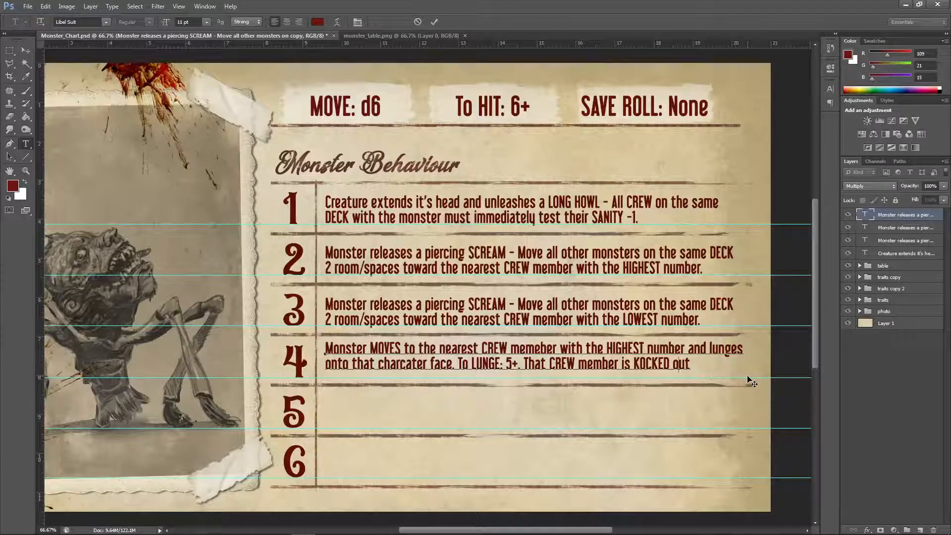
# Step: Finish the row 4 description with "and receives one Malediction card." and shift the text slightly up within its row
pyautogui.write(' and re')
pyautogui.press('BackSpace')
pyautogui.write('ve')
pyautogui.press('BackSpace')
pyautogui.press('BackSpace')
pyautogui.write('ceive')
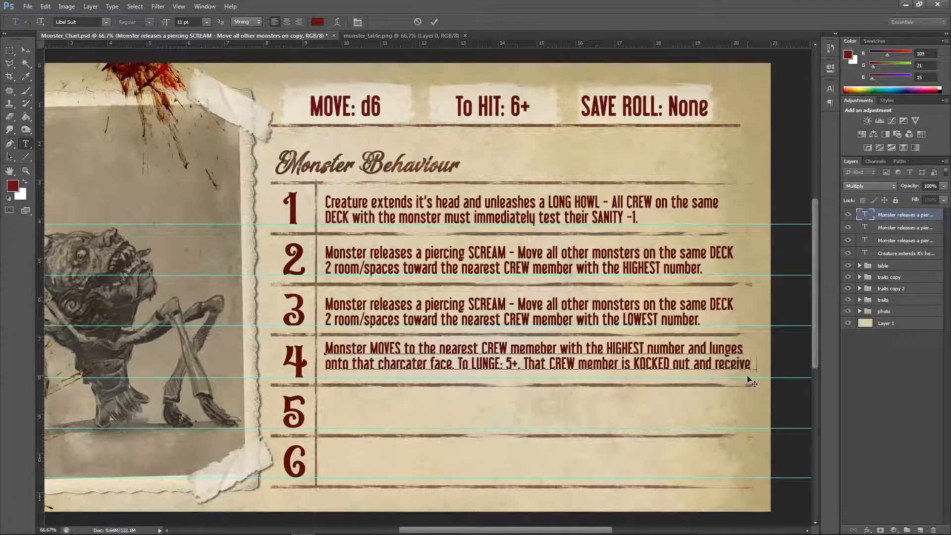
pyautogui.write('s one Me')
pyautogui.press('BackSpace')
pyautogui.write('aledico')
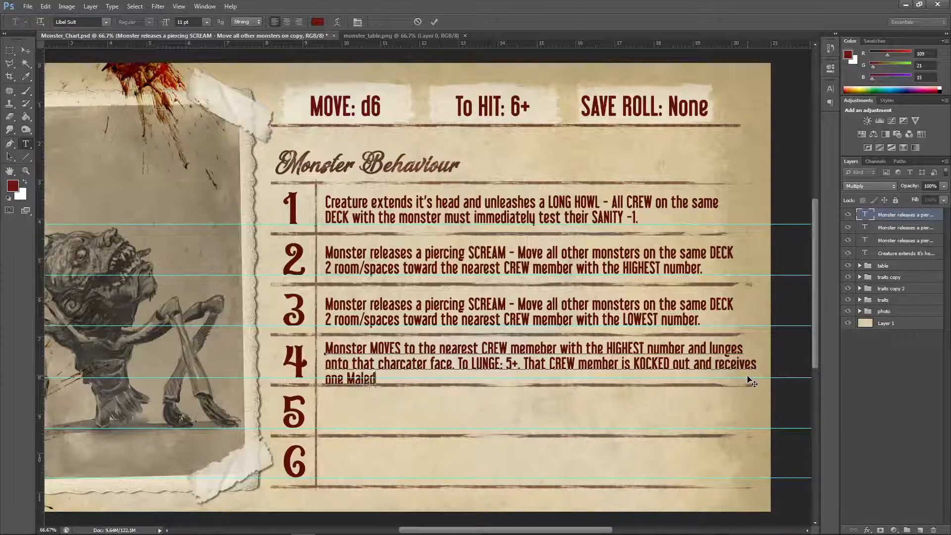
pyautogui.press('BackSpace')
pyautogui.press('BackSpace')
pyautogui.write('ction card')
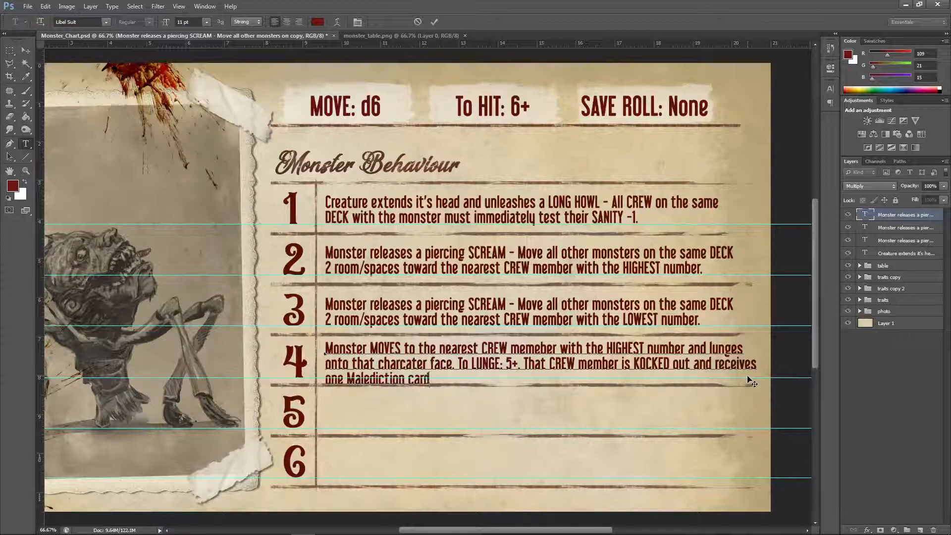
pyautogui.write('.')
pyautogui.click(24, 51)
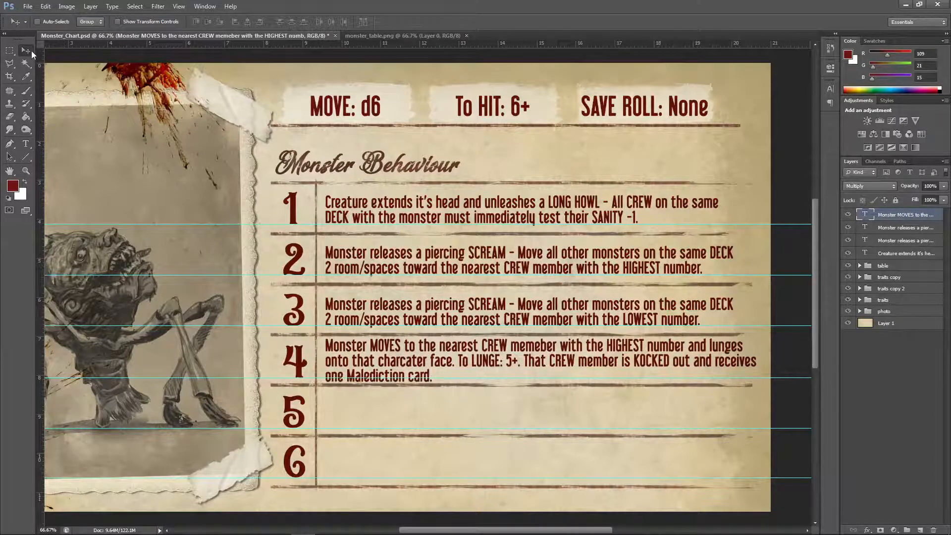
# Step: Spell-check the row 4 description, changing "memeber" to "member", "charcater" to "character" and "KOCKED" to "KNOCKED"
pyautogui.click(27, 144)
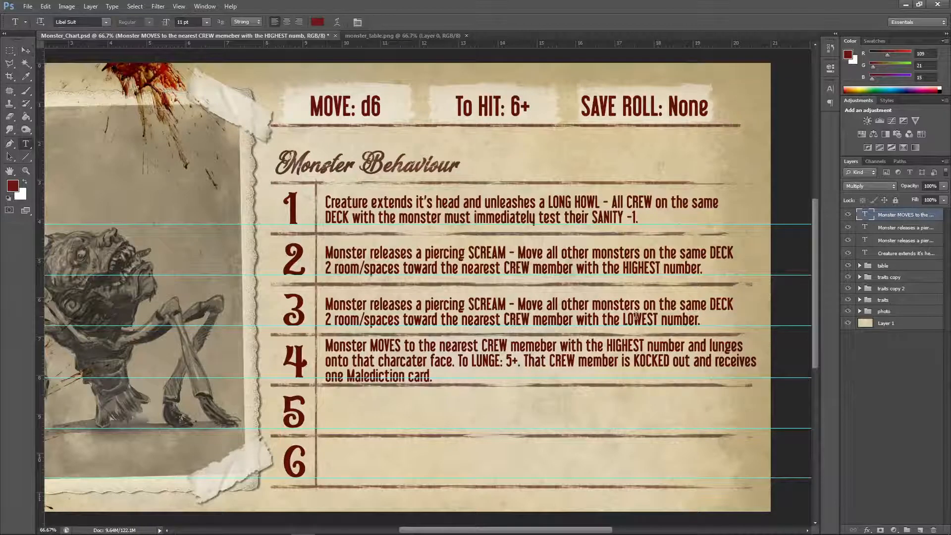
pyautogui.click(27, 50)
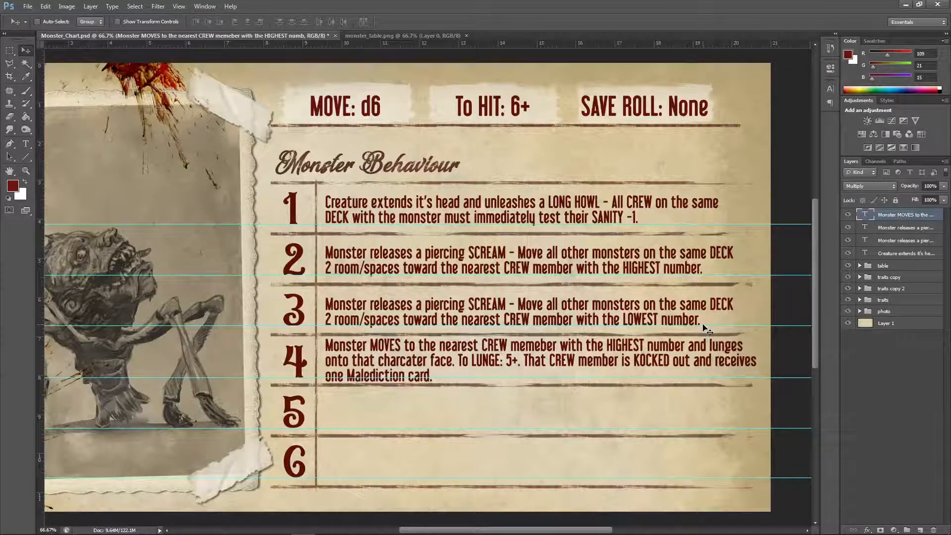
pyautogui.doubleClick(865, 215)
pyautogui.click(46, 6)
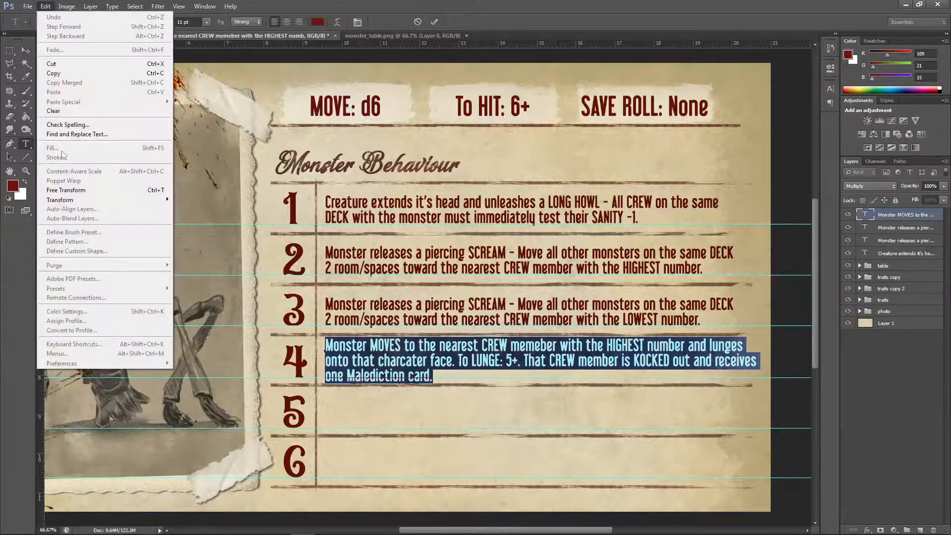
pyautogui.click(67, 125)
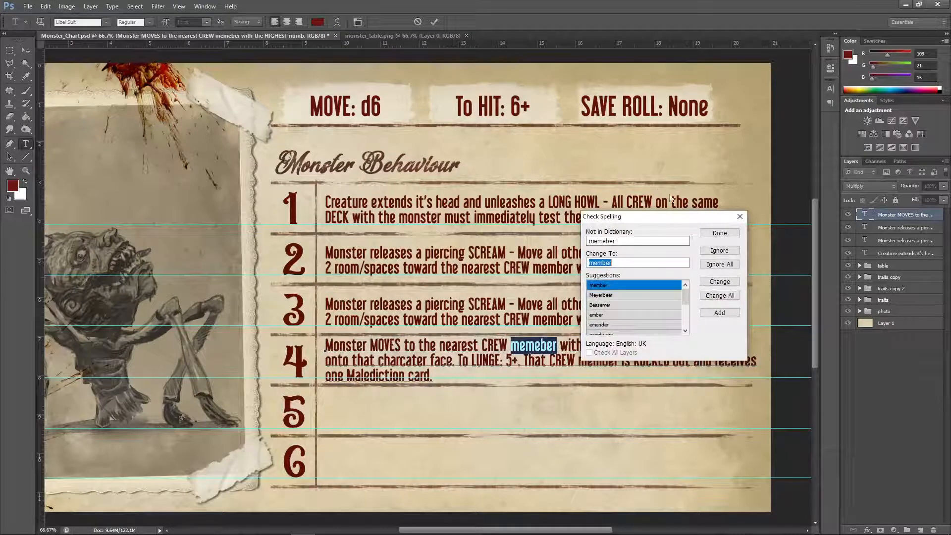
pyautogui.click(719, 282)
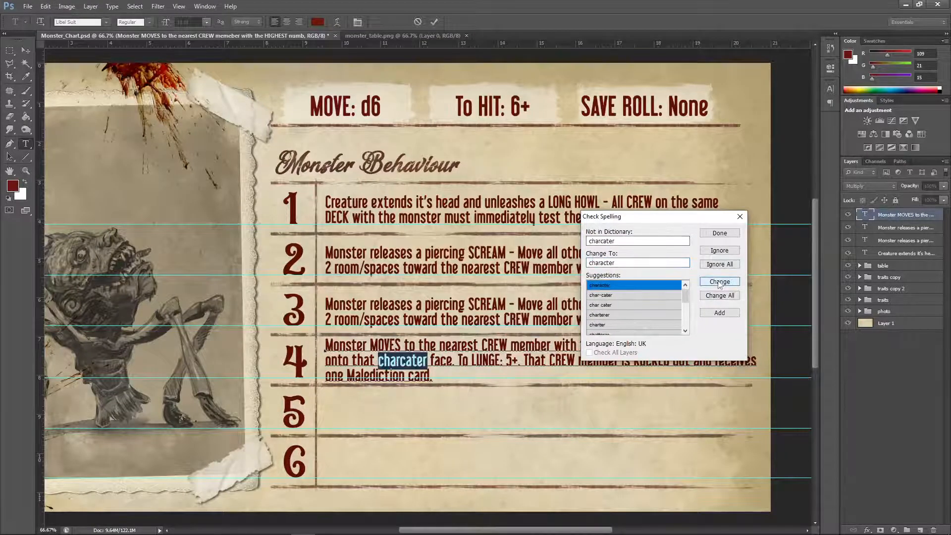
pyautogui.click(719, 281)
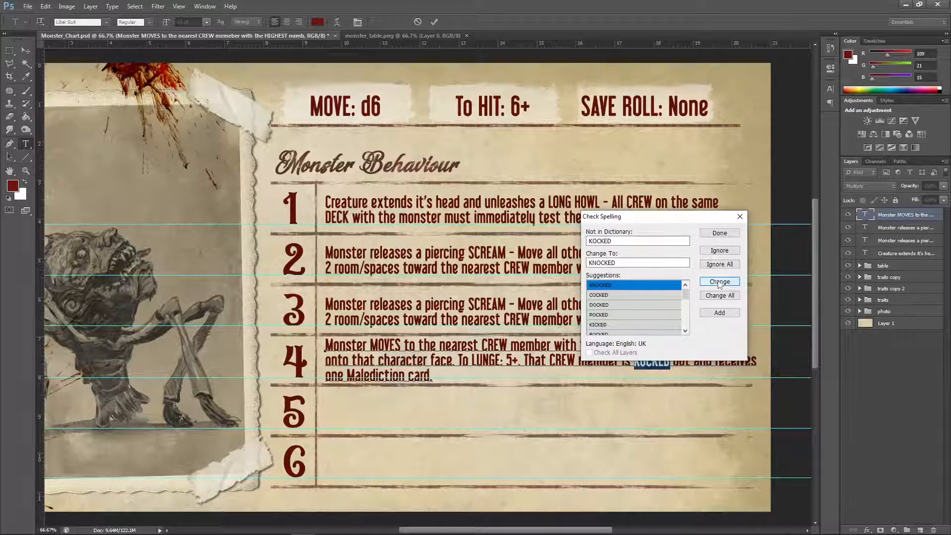
pyautogui.click(720, 283)
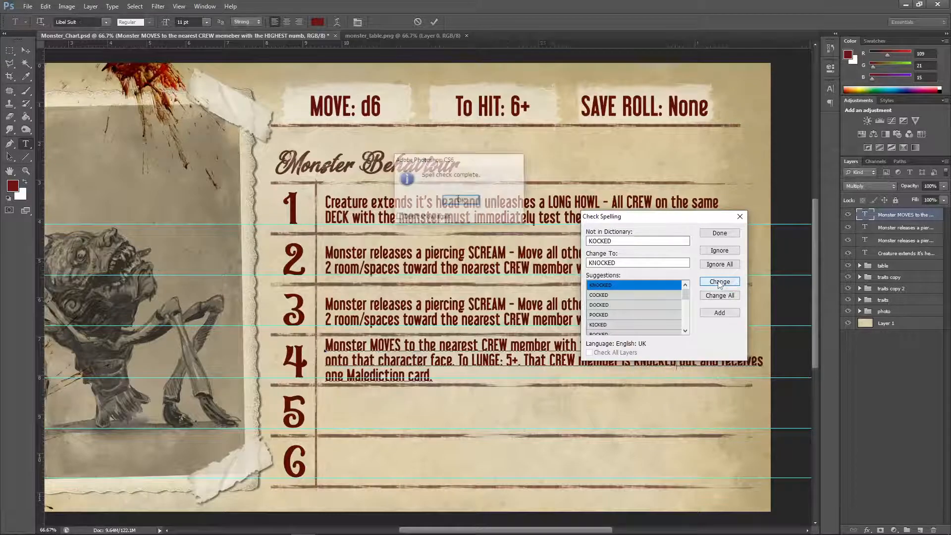
pyautogui.click(465, 200)
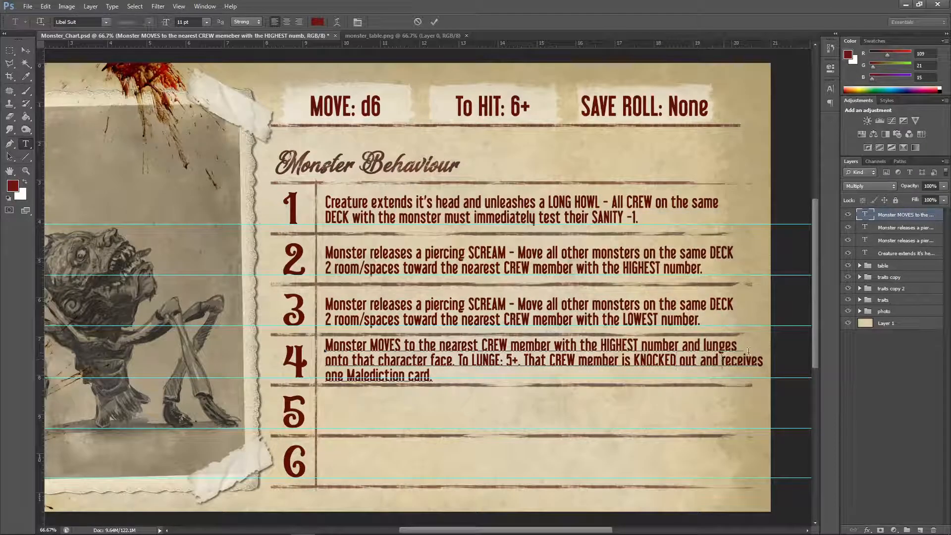
# Step: Move "receives" to the third line of the row 4 description and replace "Malediction" with "MALEDICTION"
pyautogui.press('Return')
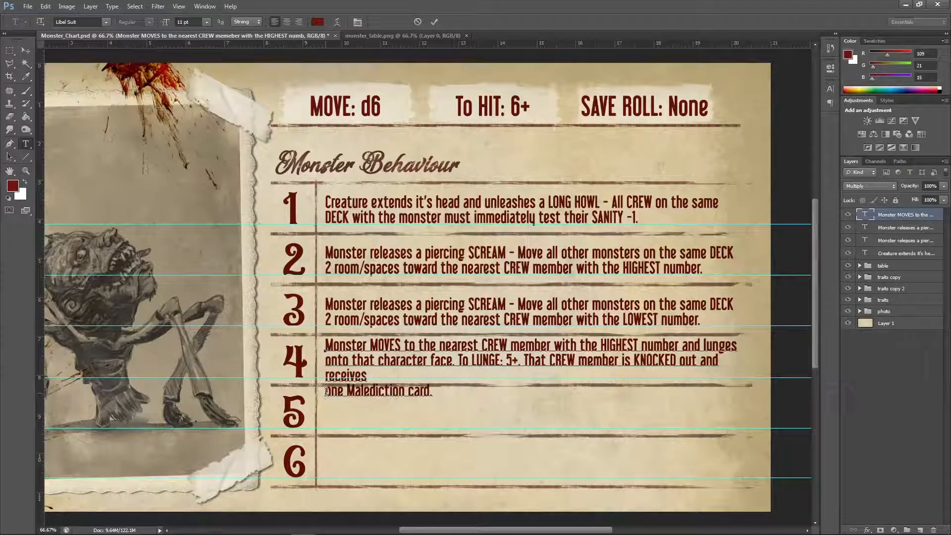
pyautogui.press('BackSpace')
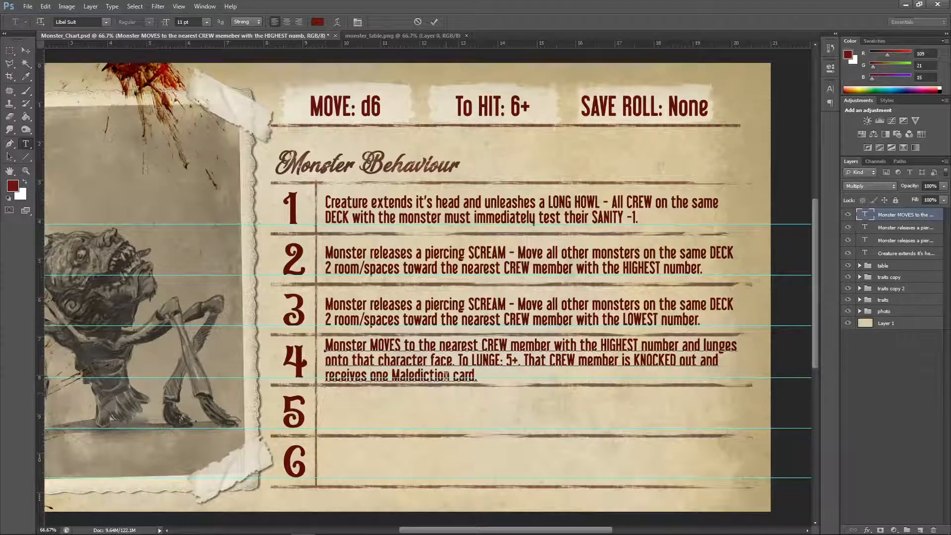
pyautogui.moveTo(451, 375); pyautogui.dragTo(393, 375)
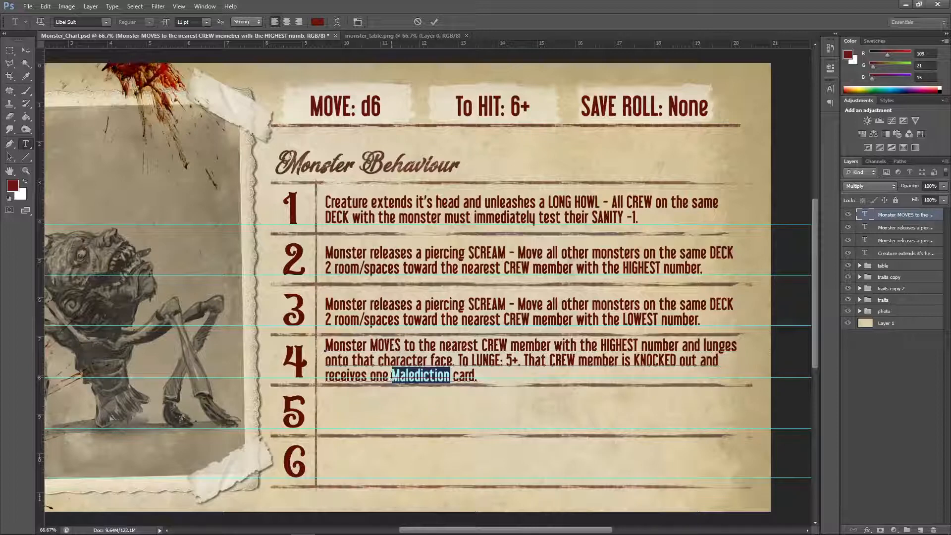
pyautogui.write('MALE')
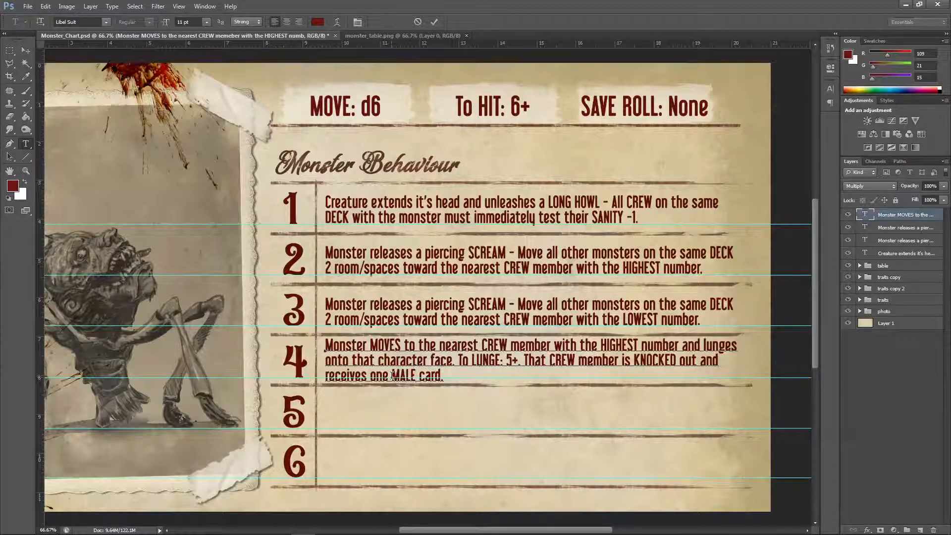
pyautogui.write('DICTION')
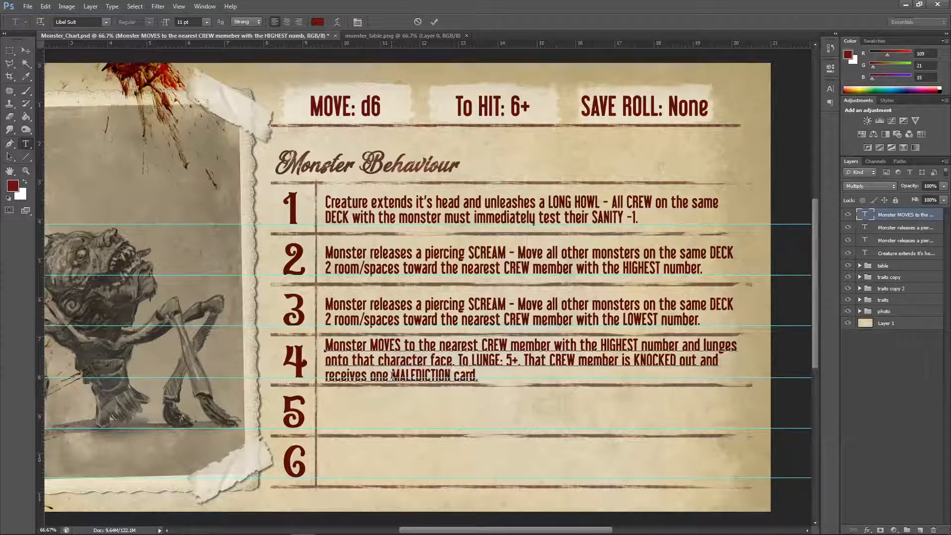
pyautogui.click(25, 51)
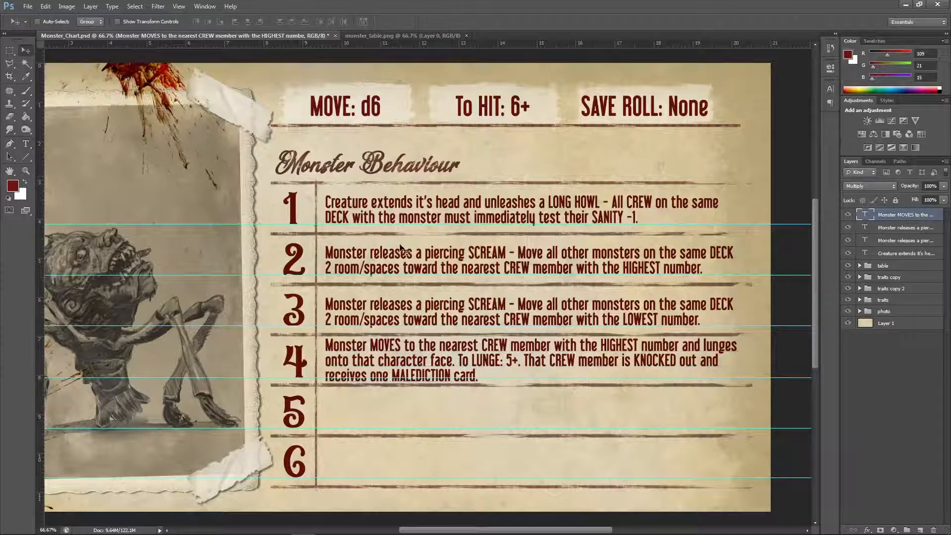
# Step: Run the spelling check on the whole row 4 description again
pyautogui.doubleClick(866, 216)
pyautogui.click(45, 6)
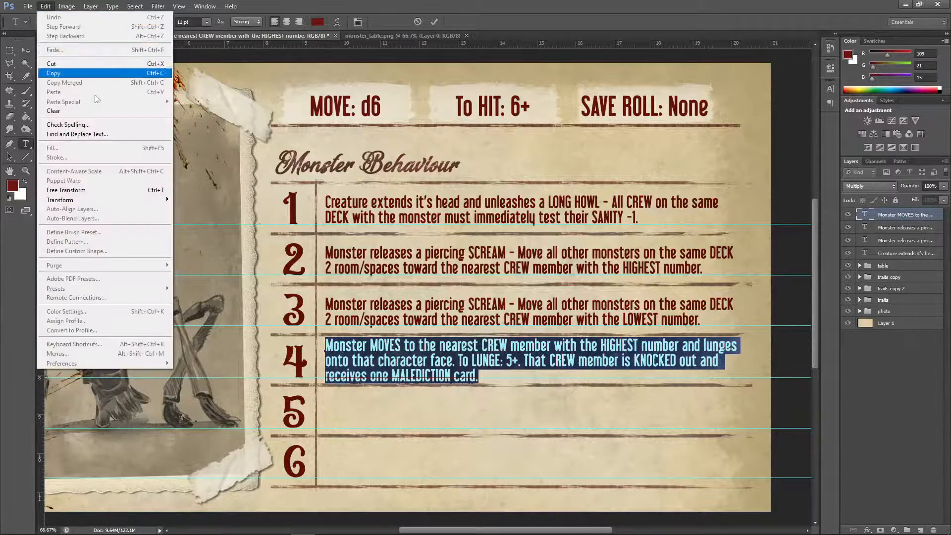
pyautogui.click(79, 134)
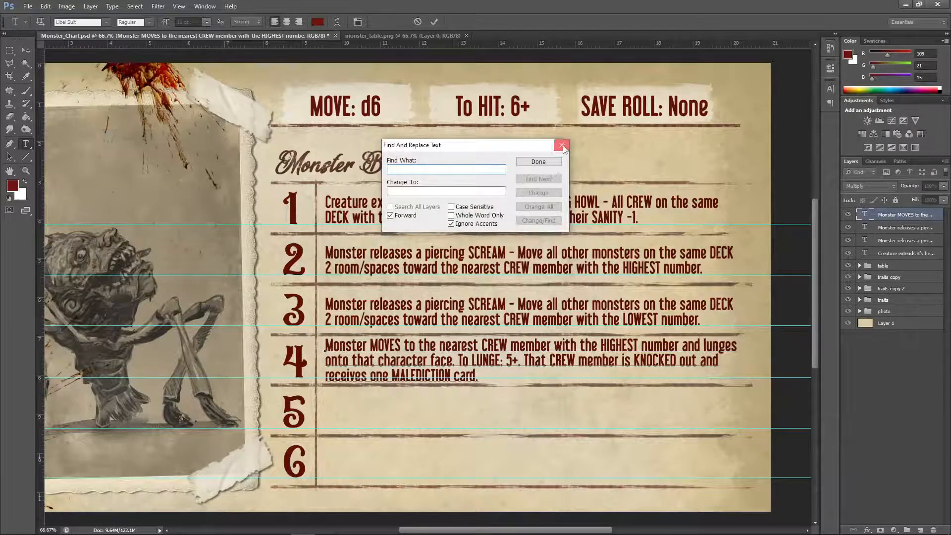
pyautogui.click(562, 145)
pyautogui.click(46, 6)
pyautogui.click(99, 124)
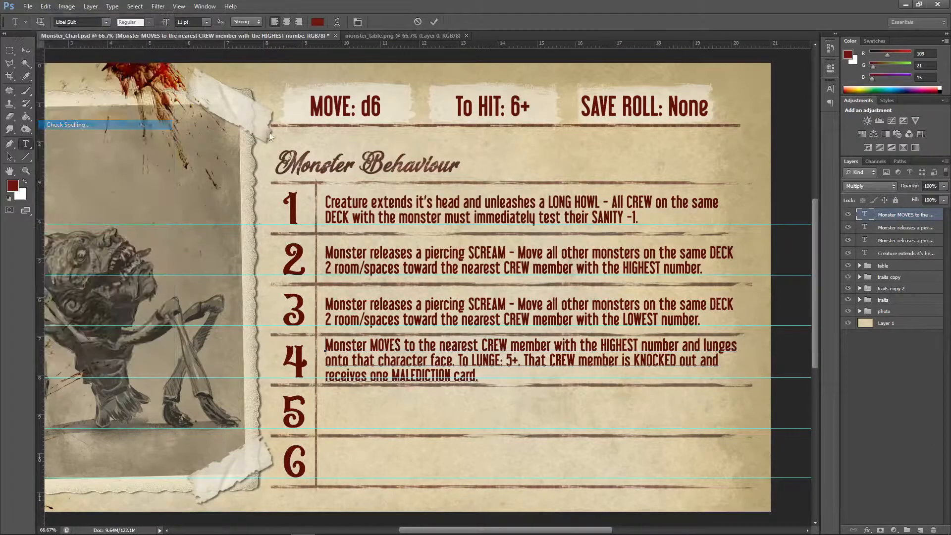
pyautogui.click(468, 200)
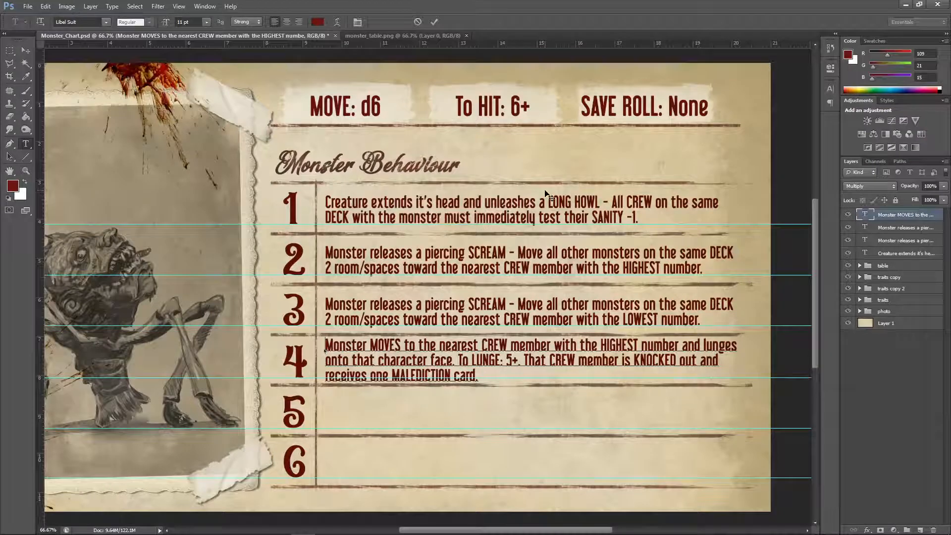
pyautogui.click(26, 50)
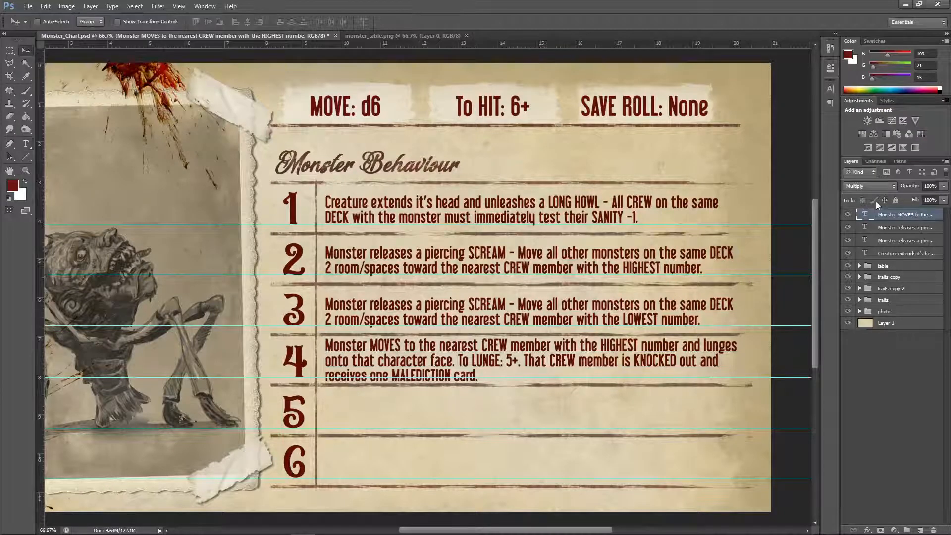
pyautogui.doubleClick(867, 215)
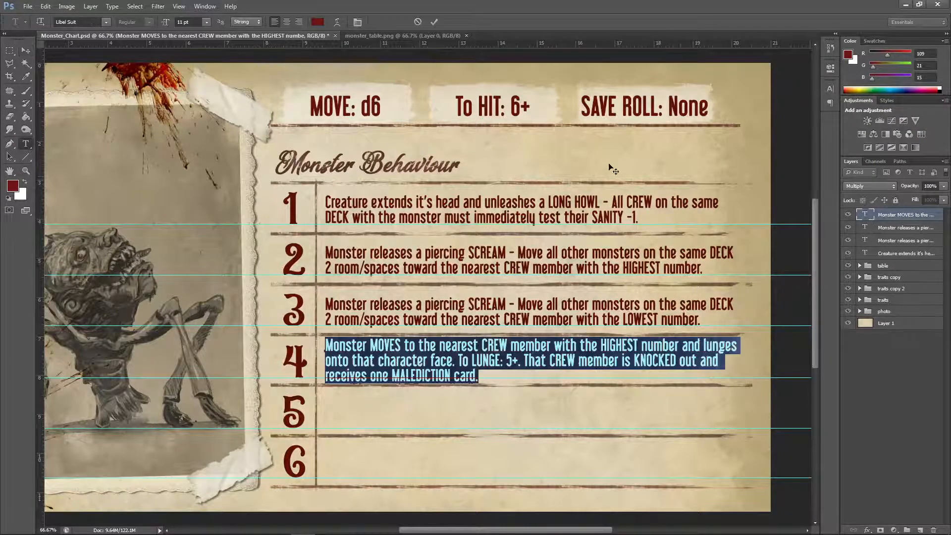
pyautogui.click(45, 7)
pyautogui.click(94, 123)
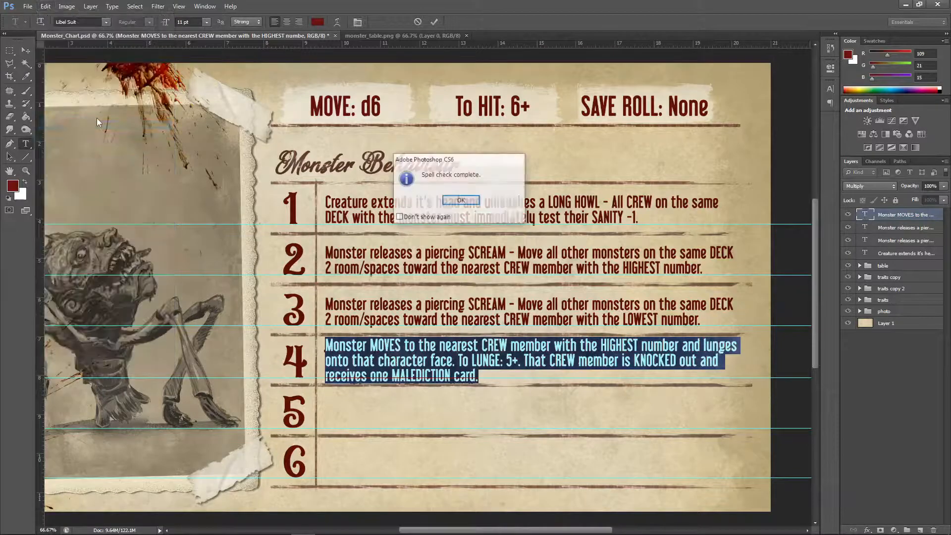
pyautogui.press('Return')
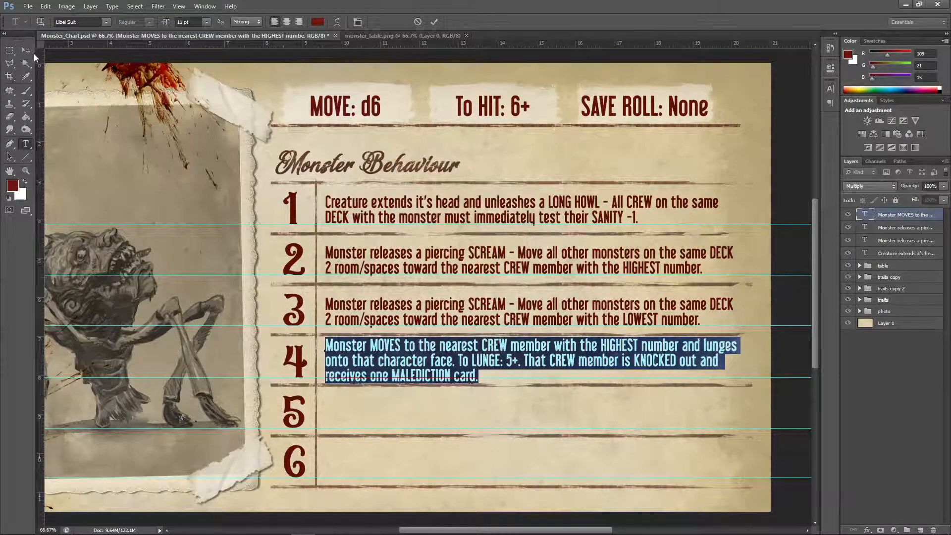
pyautogui.click(28, 50)
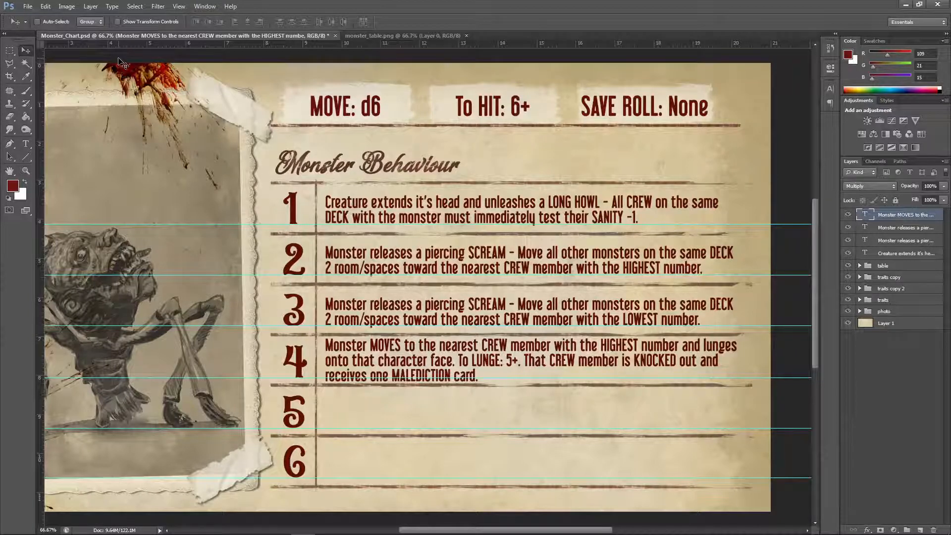
# Step: Change "character" to "character's" in the second line of the row 4 description
pyautogui.click(26, 144)
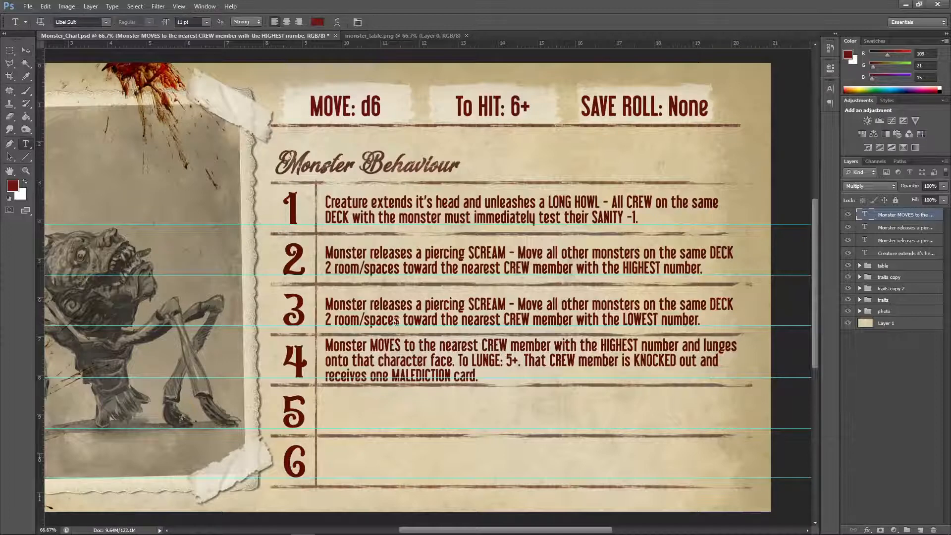
pyautogui.click(427, 358)
pyautogui.write("'s")
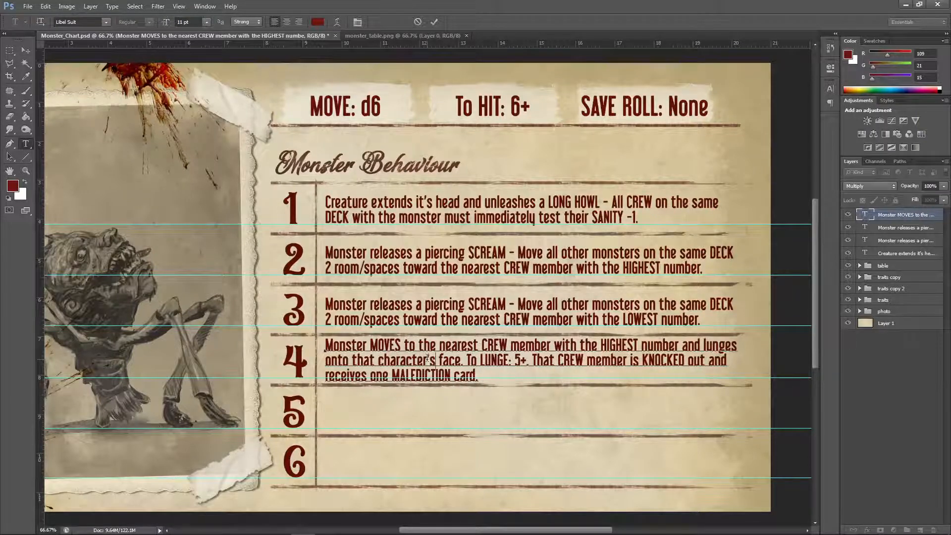
pyautogui.click(26, 50)
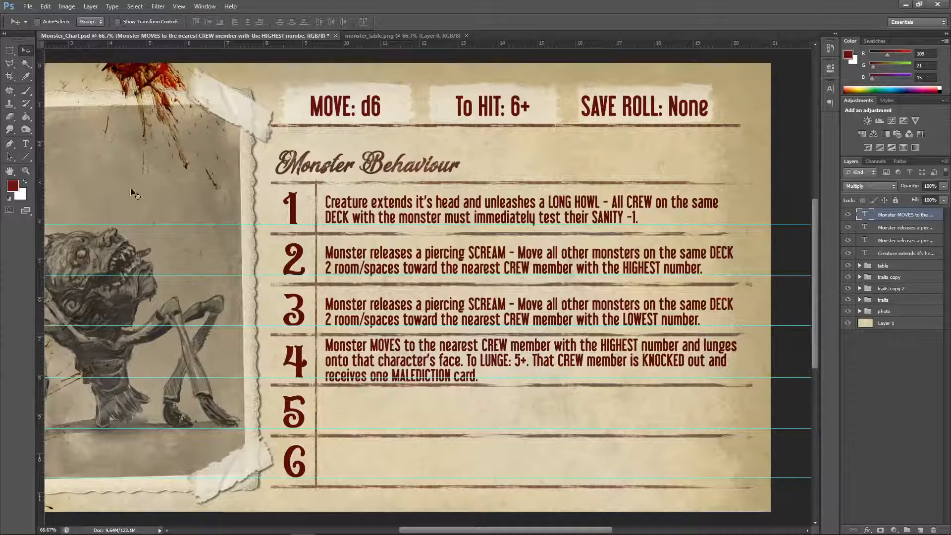
# Step: Insert "If Roll is succesful" after "To LUNGE: 5+." in the row 4 description and delete the capital T that follows
pyautogui.click(29, 142)
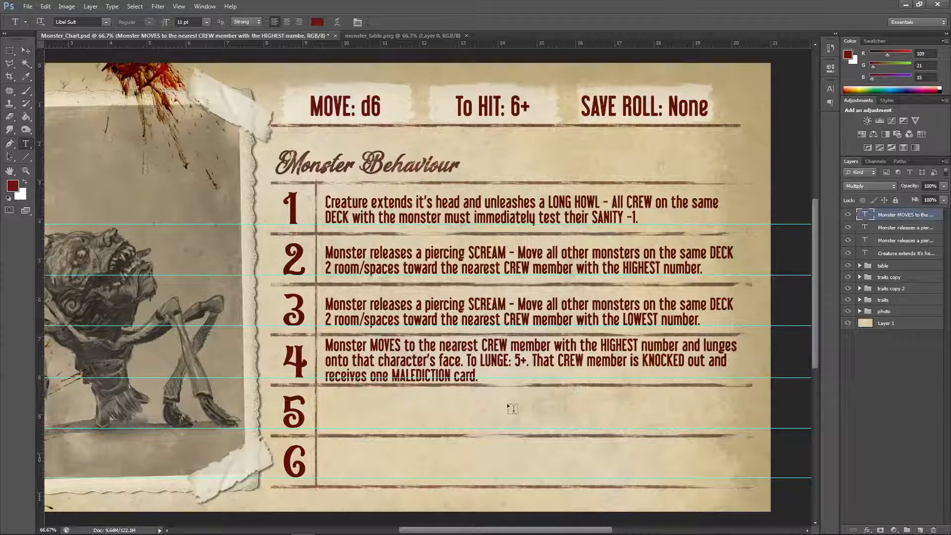
pyautogui.click(530, 362)
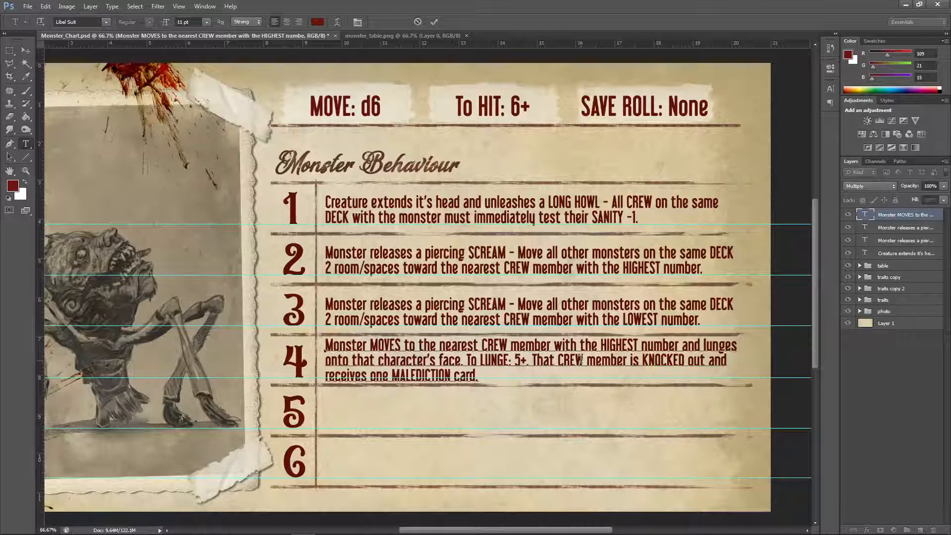
pyautogui.write('If Roll')
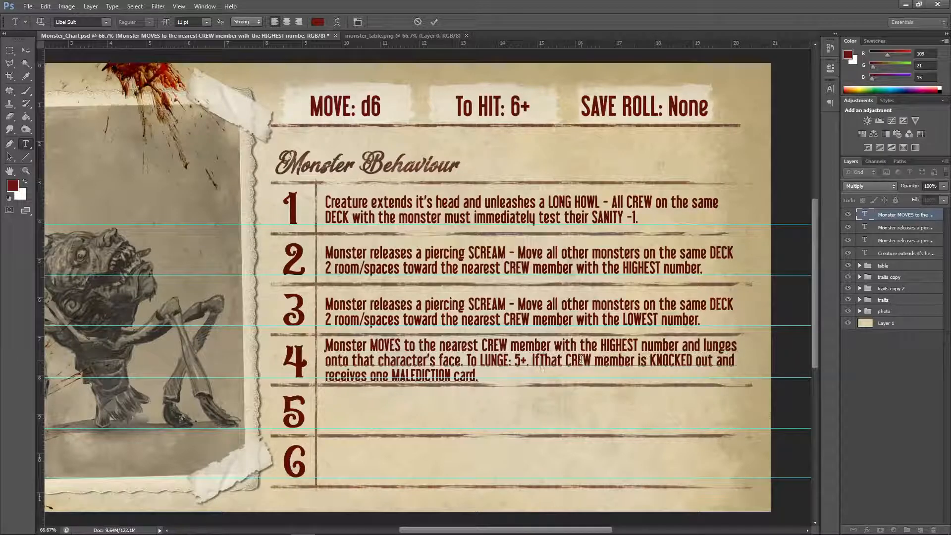
pyautogui.write('is')
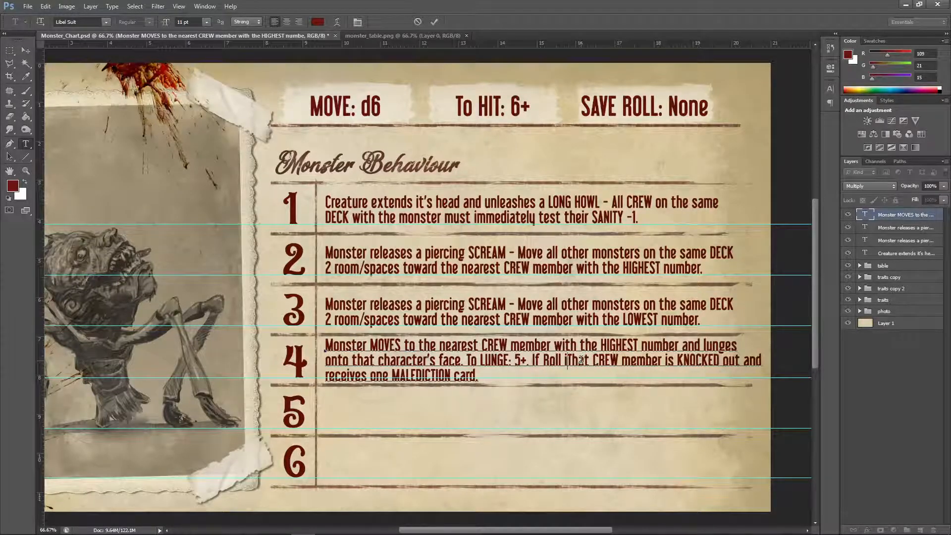
pyautogui.write(' succesful')
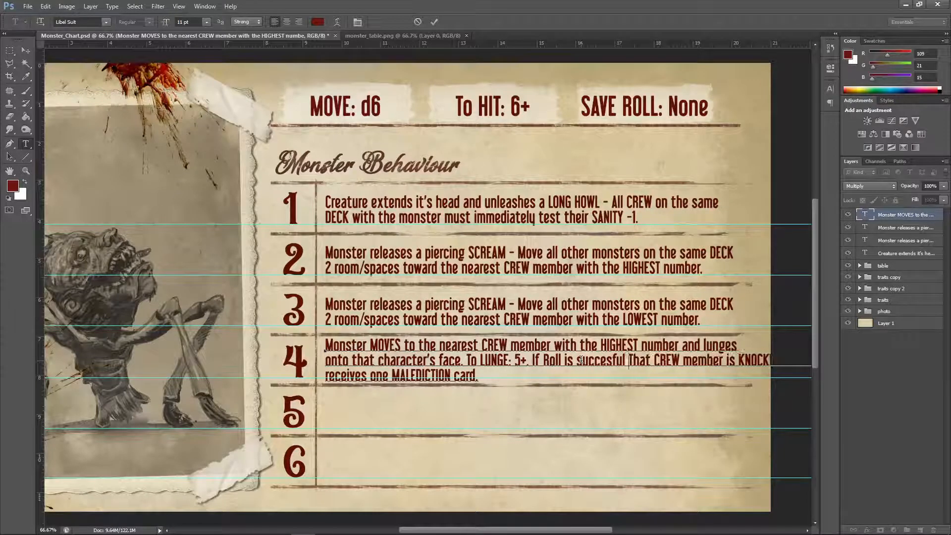
pyautogui.press('Delete')
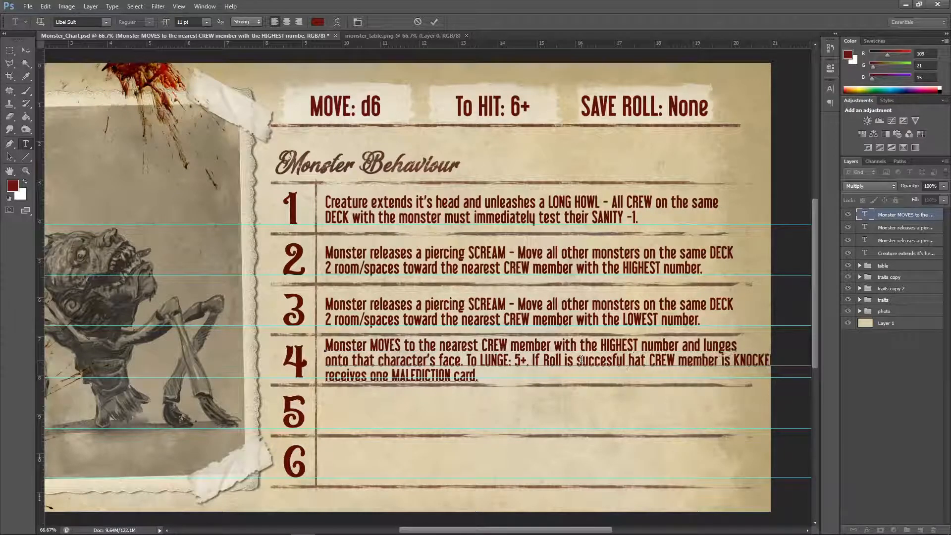
# Step: Rebreak the row 4 description so its third line reads "KNOCKED out and receives one MALEDICTION card."
pyautogui.press('Right')
pyautogui.press('Right')
pyautogui.press('Right')
pyautogui.press('Right')
pyautogui.press('Right')
pyautogui.press('Right')
pyautogui.press('Right')
pyautogui.press('Right')
pyautogui.press('Return')
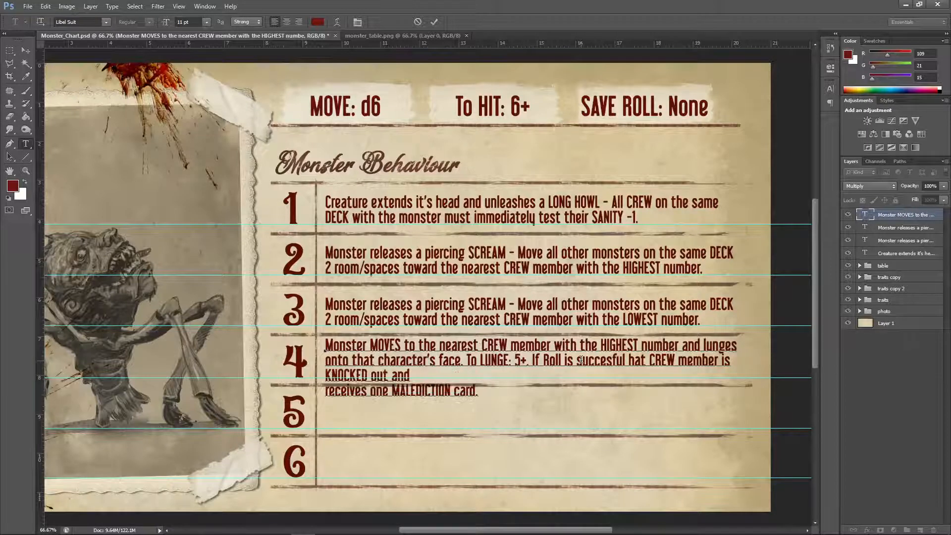
pyautogui.press('Delete')
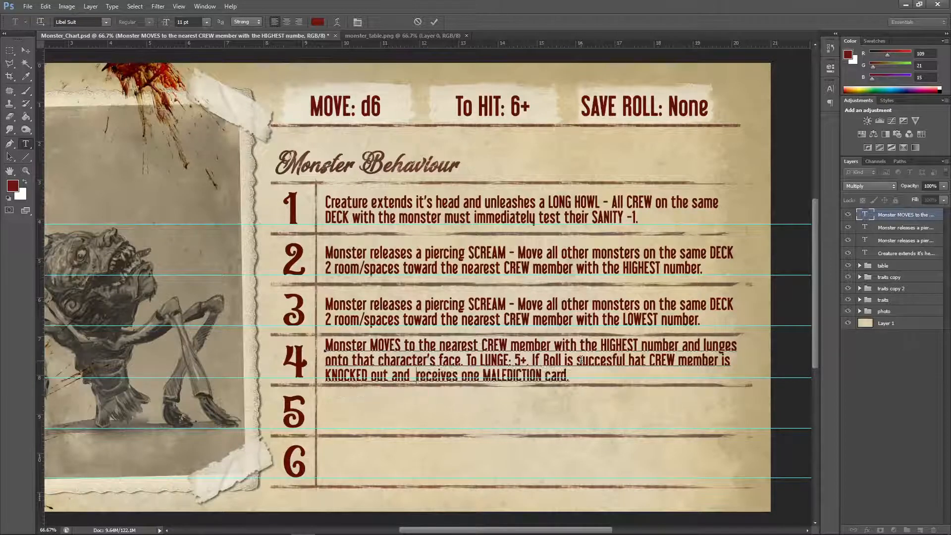
pyautogui.hotkey('ctrl', 'Return')
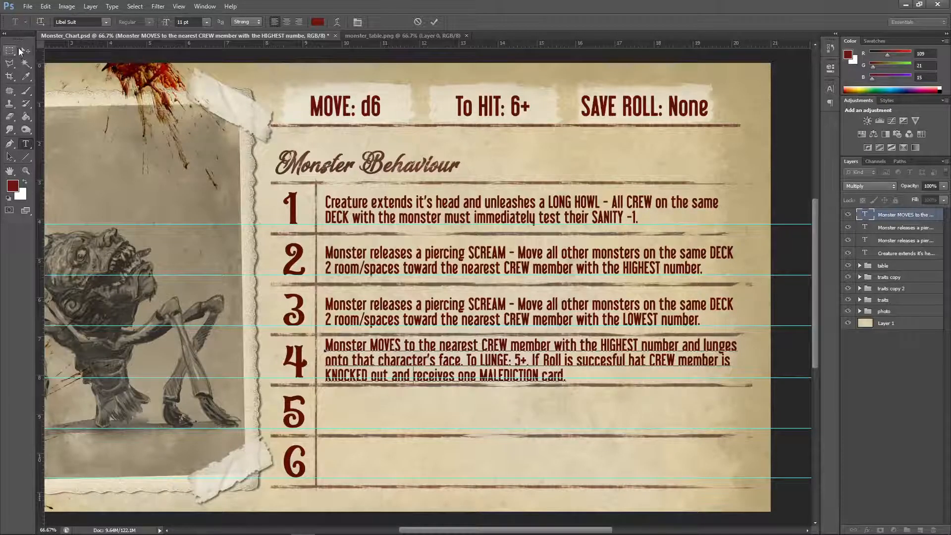
pyautogui.press('v')
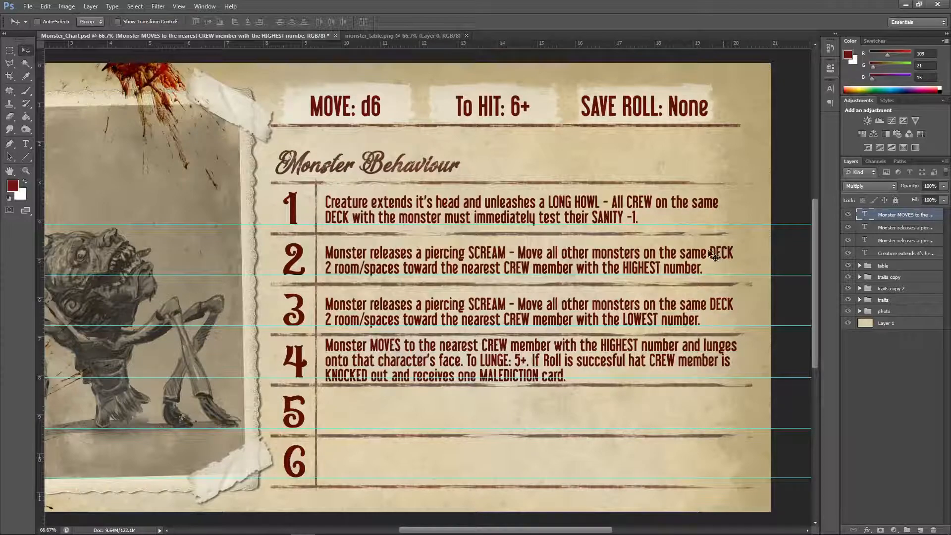
# Step: Spell-check the row 4 description, changing "succesful" to "successful"
pyautogui.doubleClick(865, 214)
pyautogui.click(53, 7)
pyautogui.click(78, 125)
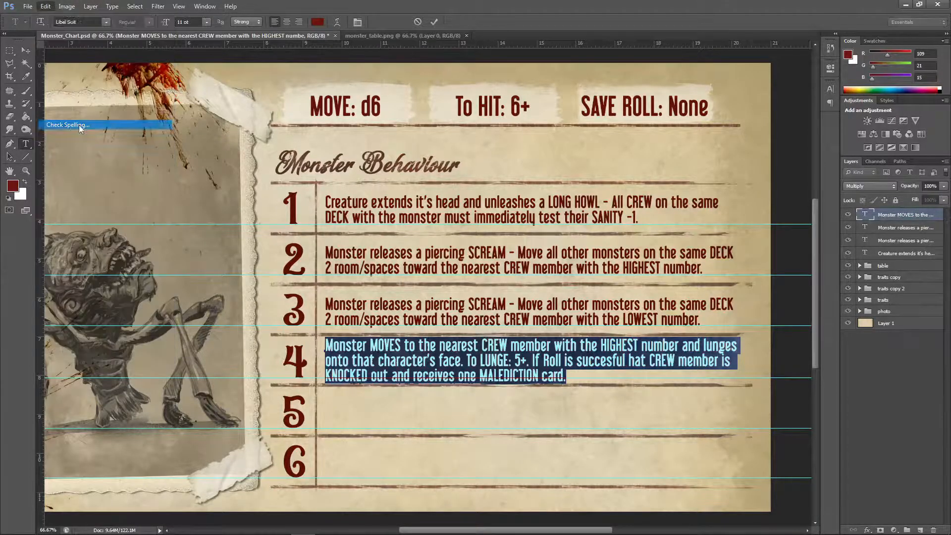
pyautogui.click(720, 281)
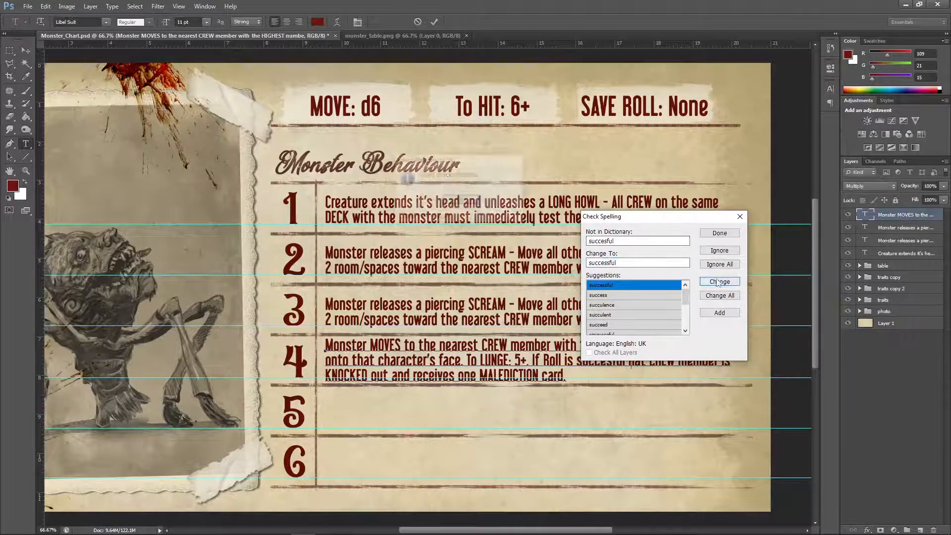
pyautogui.click(465, 200)
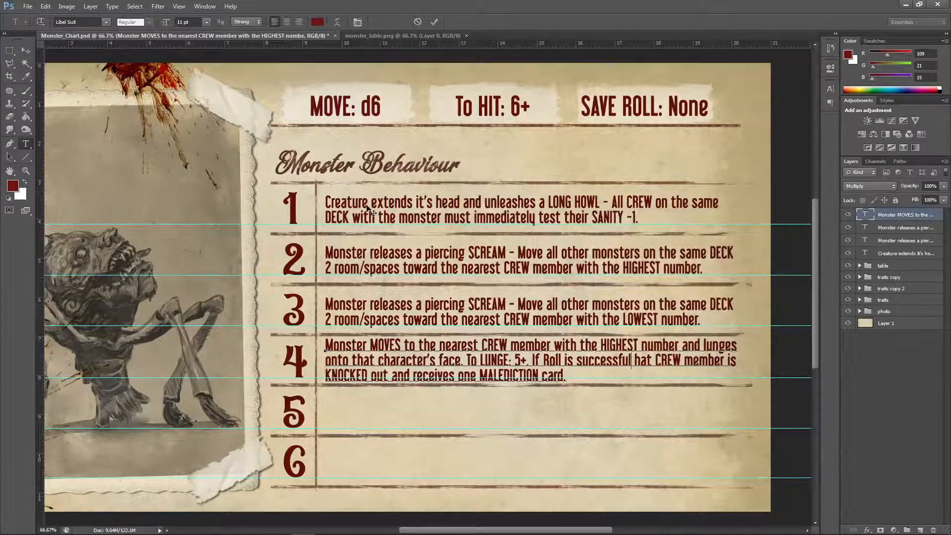
pyautogui.click(25, 52)
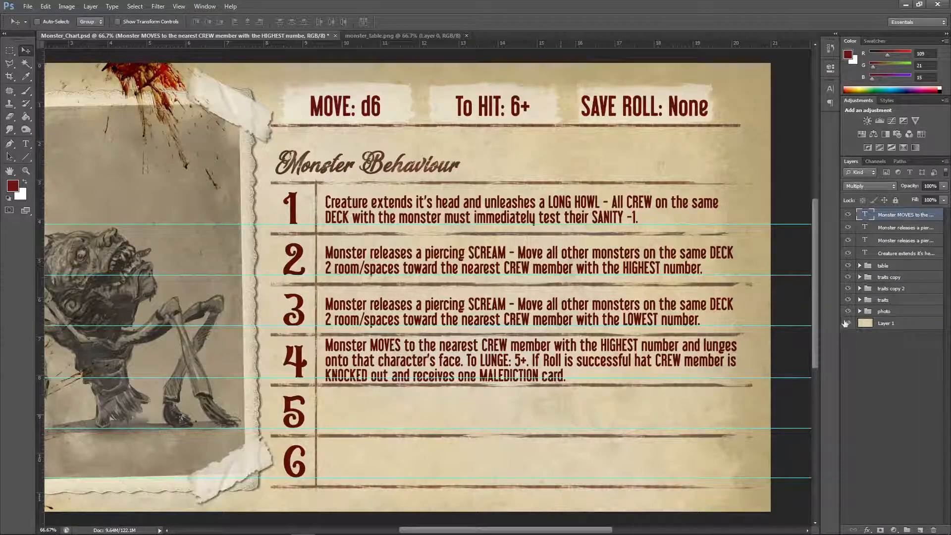
# Step: Duplicate the row 4 description layer and place the copy in row 5, nudged slightly down to fit between the row lines
pyautogui.moveTo(894, 219); pyautogui.dragTo(920, 530)
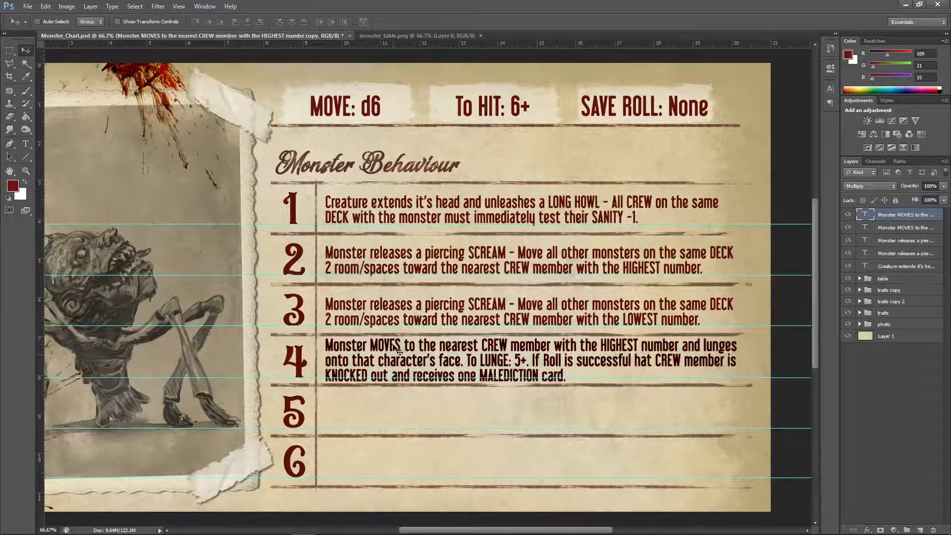
pyautogui.moveTo(394, 347); pyautogui.dragTo(391, 394)
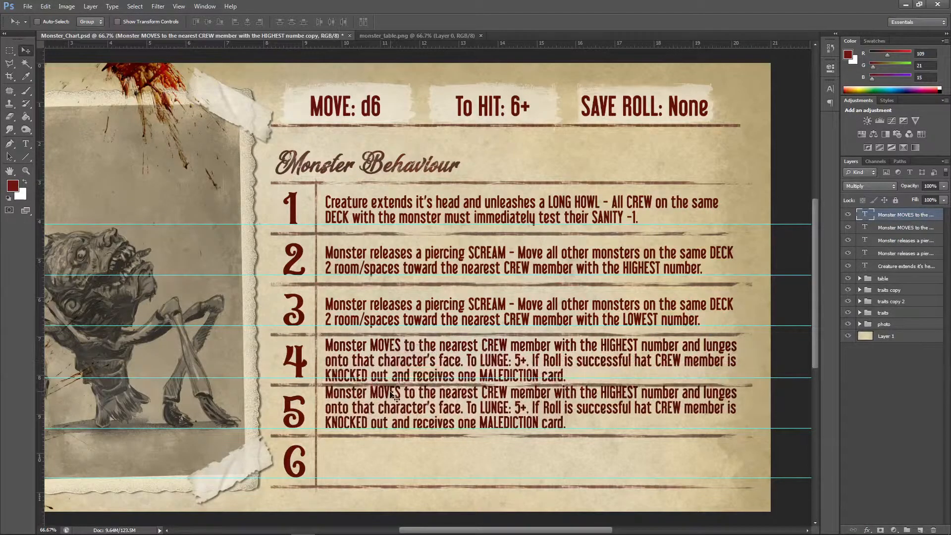
pyautogui.press('Down')
pyautogui.press('Down')
pyautogui.press('Down')
pyautogui.press('Down')
pyautogui.press('Down')
pyautogui.press('Down')
pyautogui.press('Down')
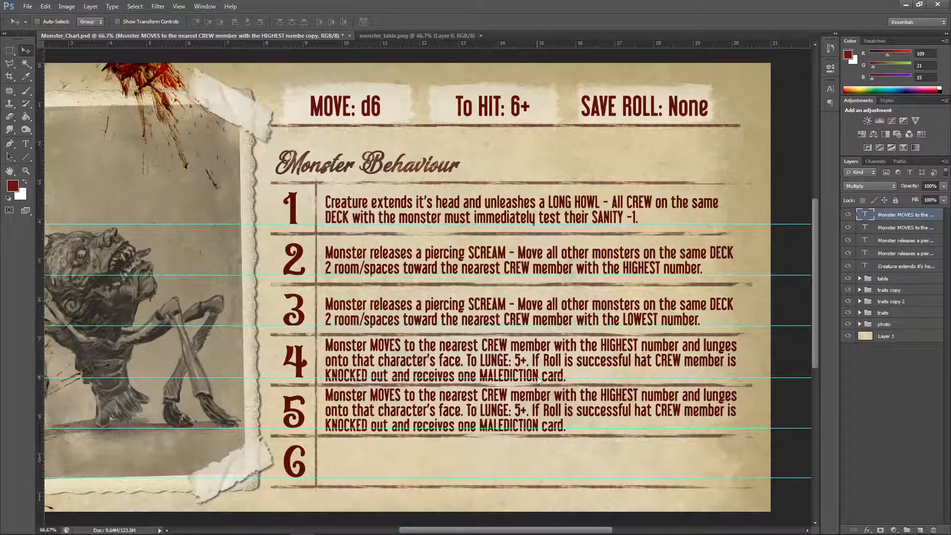
# Step: Nudge the row 5 description slightly down and replace "HIGHEST" with "LOWEST" in its first line
pyautogui.press('Down')
pyautogui.press('Down')
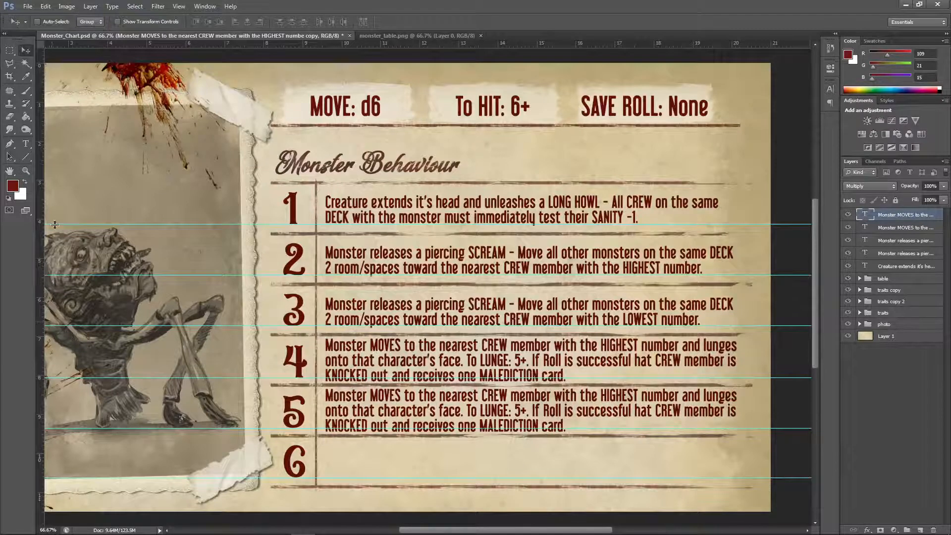
pyautogui.click(29, 145)
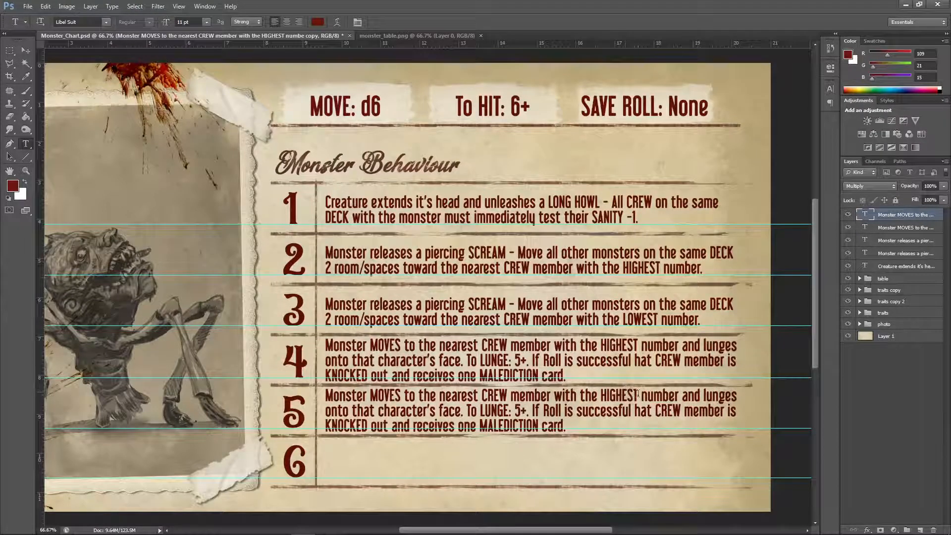
pyautogui.moveTo(639, 395); pyautogui.dragTo(603, 395)
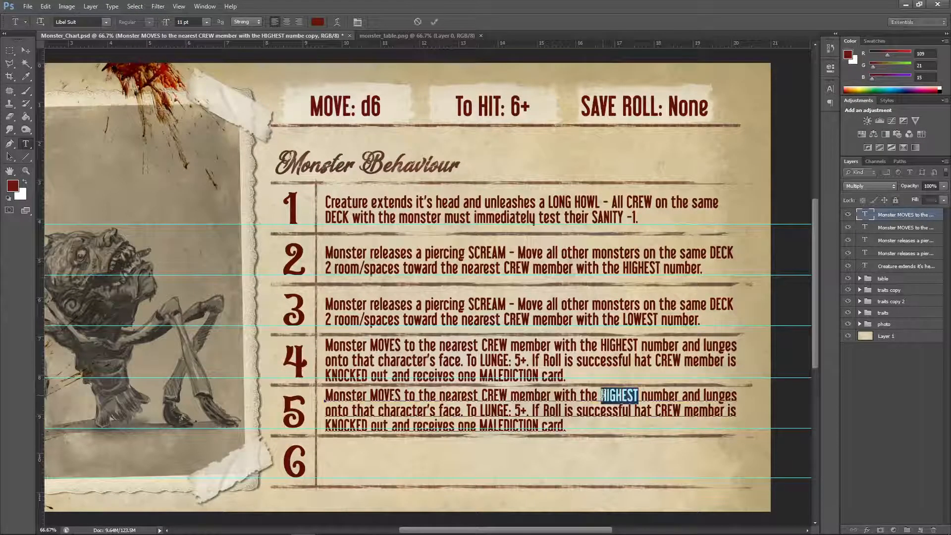
pyautogui.write('LOWEST')
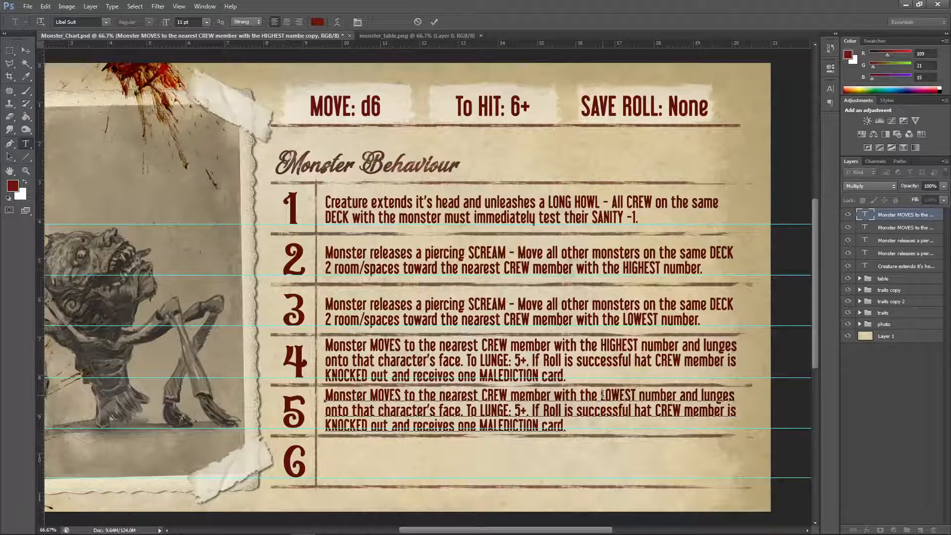
pyautogui.click(24, 50)
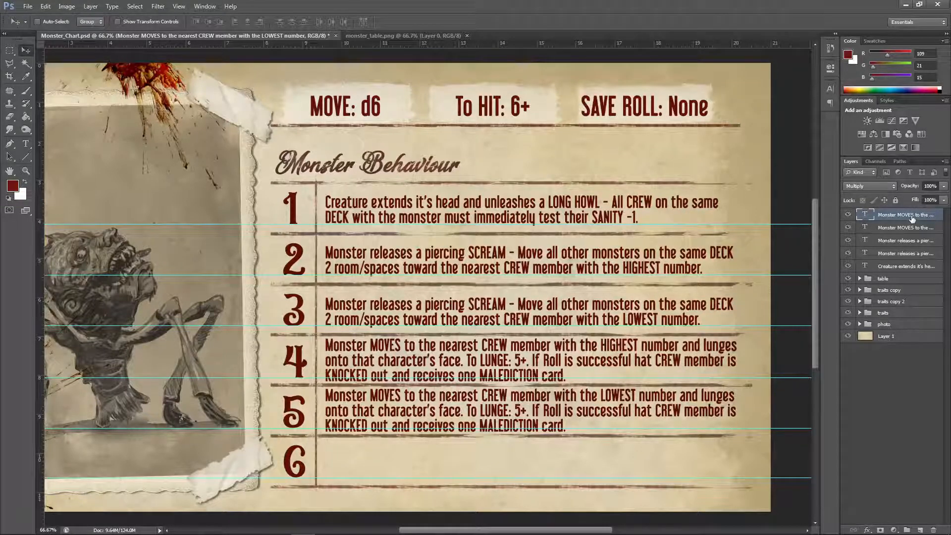
# Step: Duplicate the row 5 description into row 6 and replace "LOWEST" with "HIGHEST" in the copy
pyautogui.moveTo(913, 218); pyautogui.dragTo(919, 530)
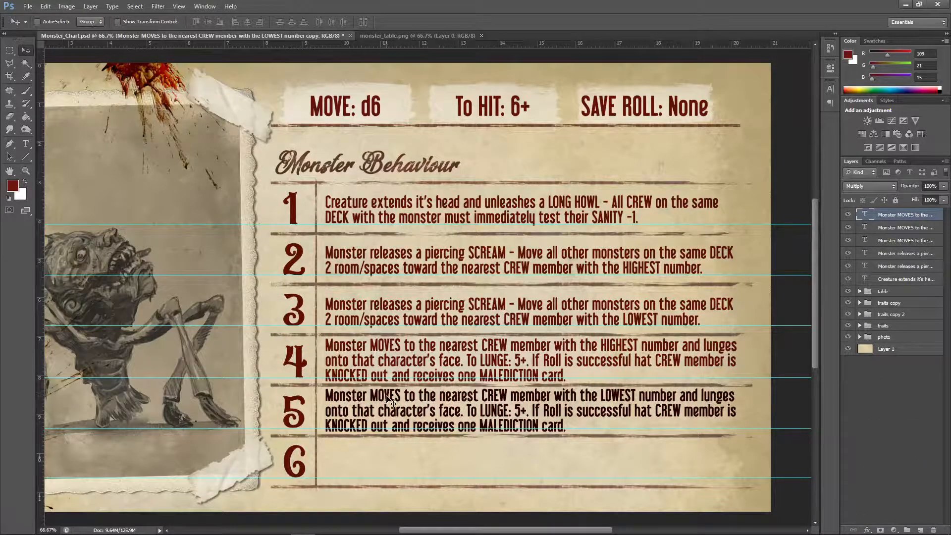
pyautogui.moveTo(383, 398); pyautogui.dragTo(383, 451)
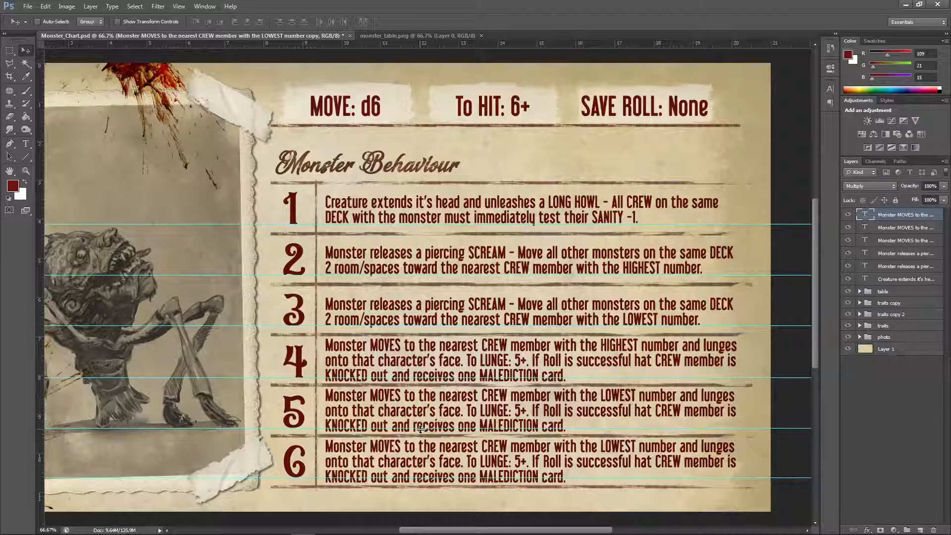
pyautogui.click(25, 143)
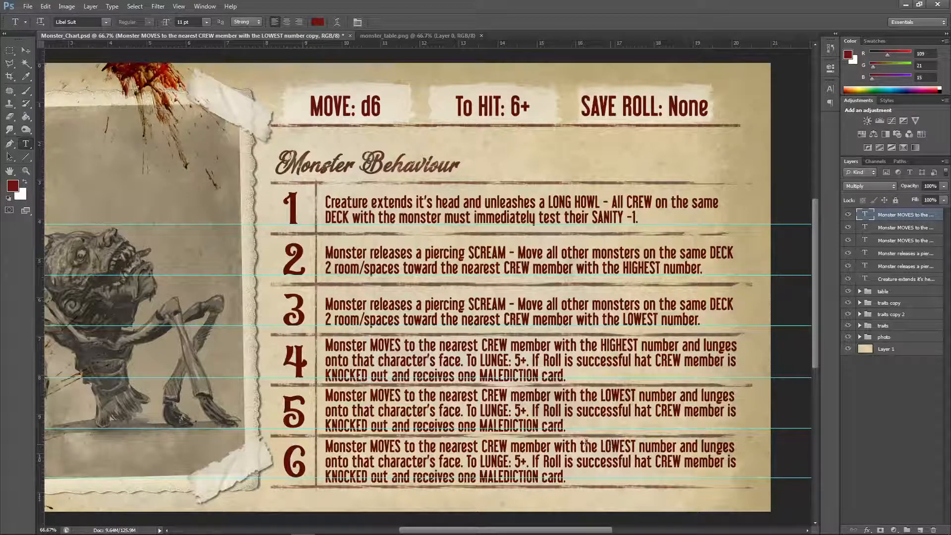
pyautogui.moveTo(636, 445); pyautogui.dragTo(602, 446)
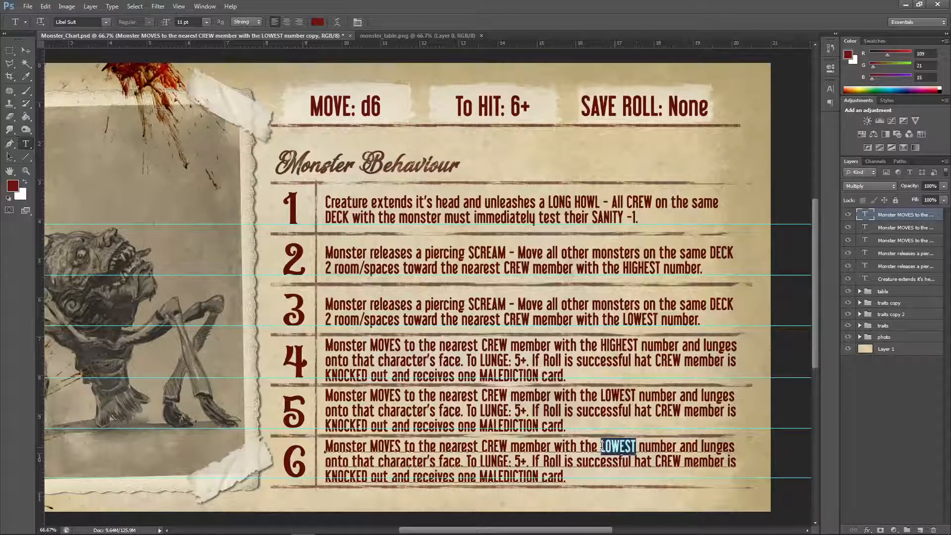
pyautogui.write('HIGHEST')
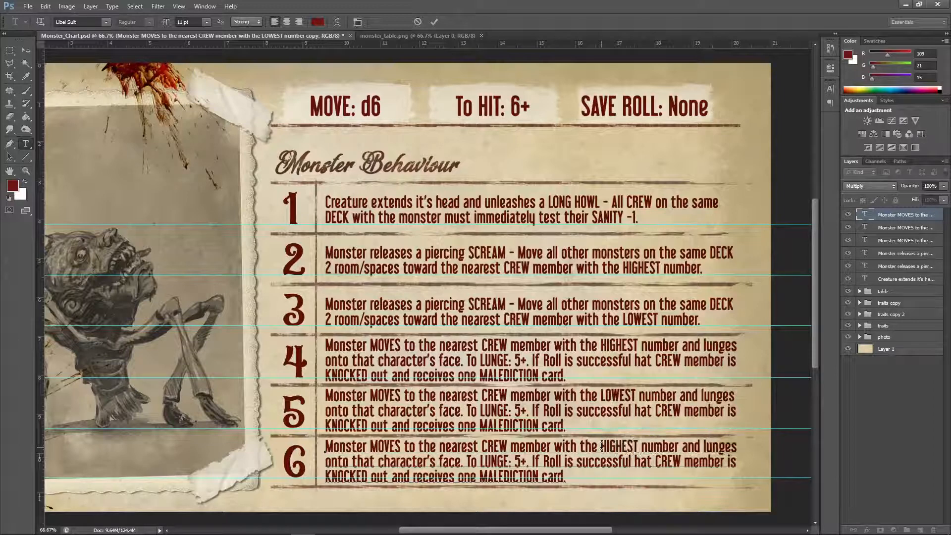
# Step: Replace the text after "number and" in the row 6 description with "attacks him.", placed on its own second line
pyautogui.moveTo(703, 446); pyautogui.dragTo(762, 484)
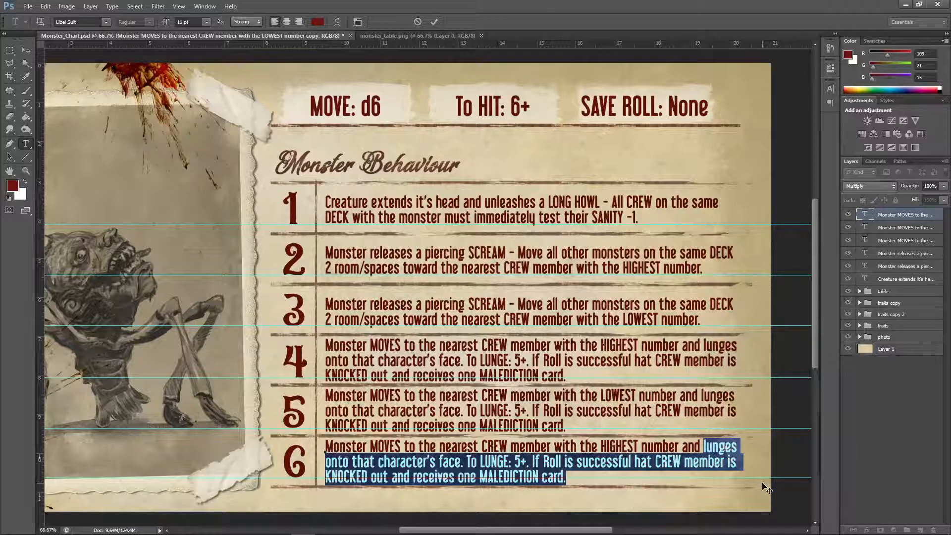
pyautogui.write('attacks him.')
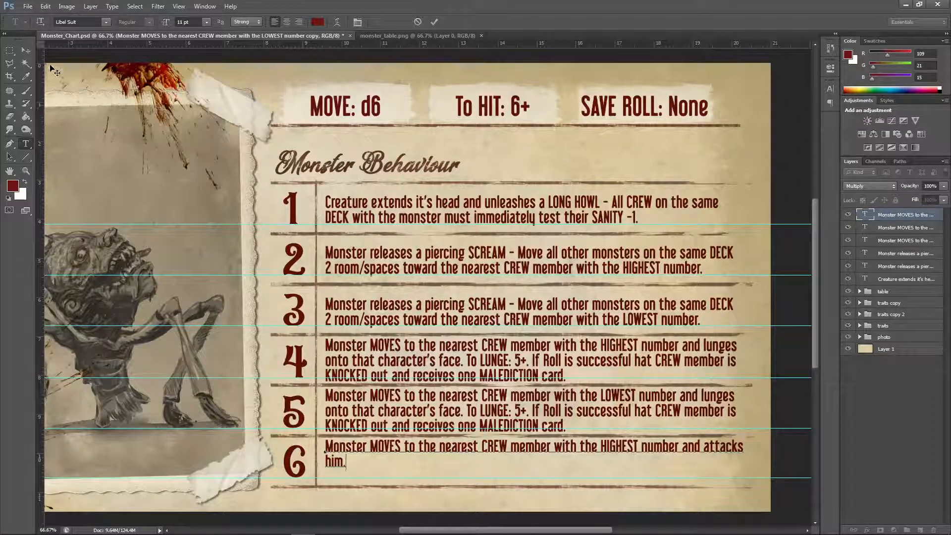
pyautogui.click(26, 50)
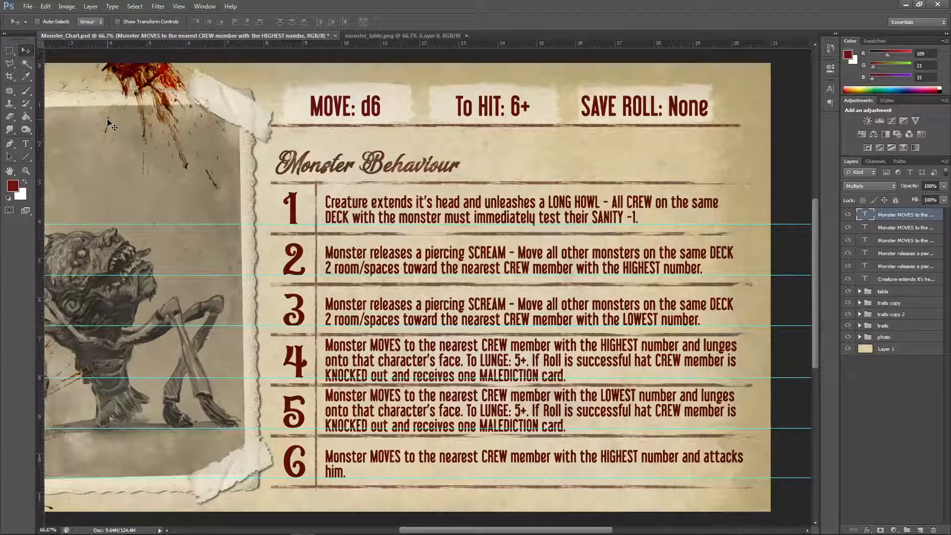
pyautogui.click(26, 144)
pyautogui.click(704, 457)
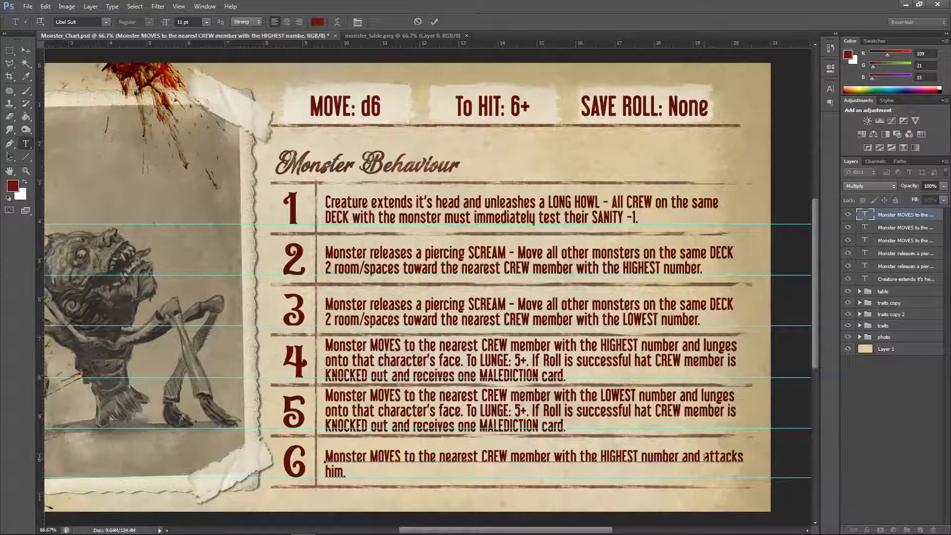
pyautogui.press('Return')
pyautogui.click(326, 487)
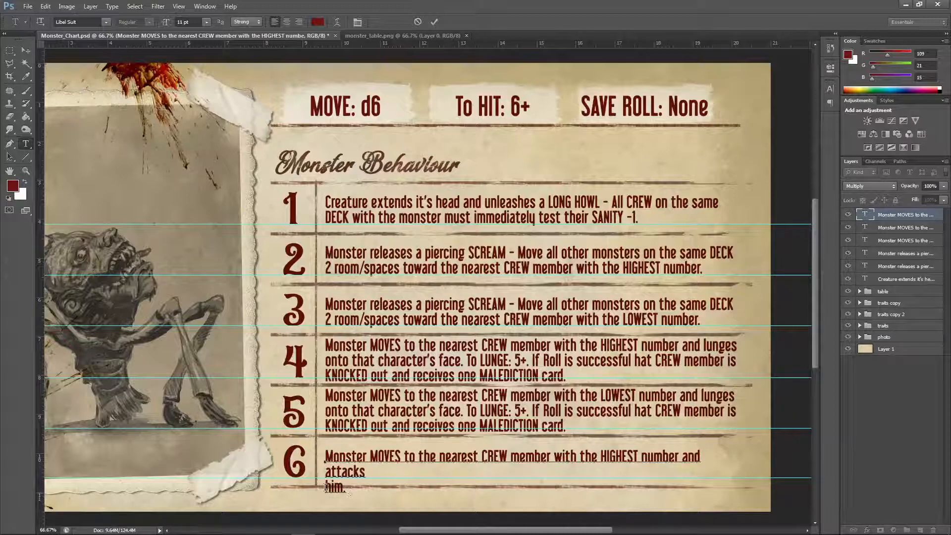
pyautogui.press('BackSpace')
pyautogui.click(26, 50)
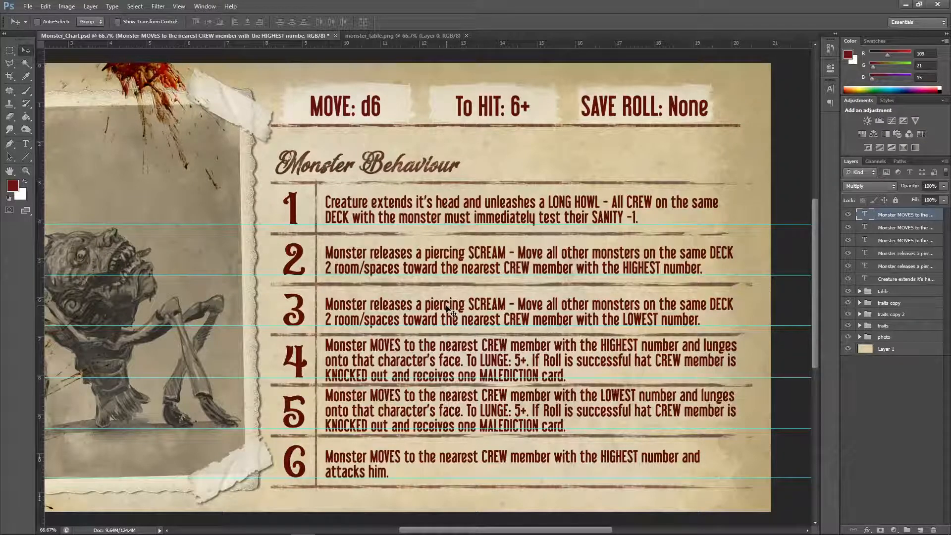
# Step: Spell-check the row 6 description
pyautogui.doubleClick(864, 216)
pyautogui.click(45, 5)
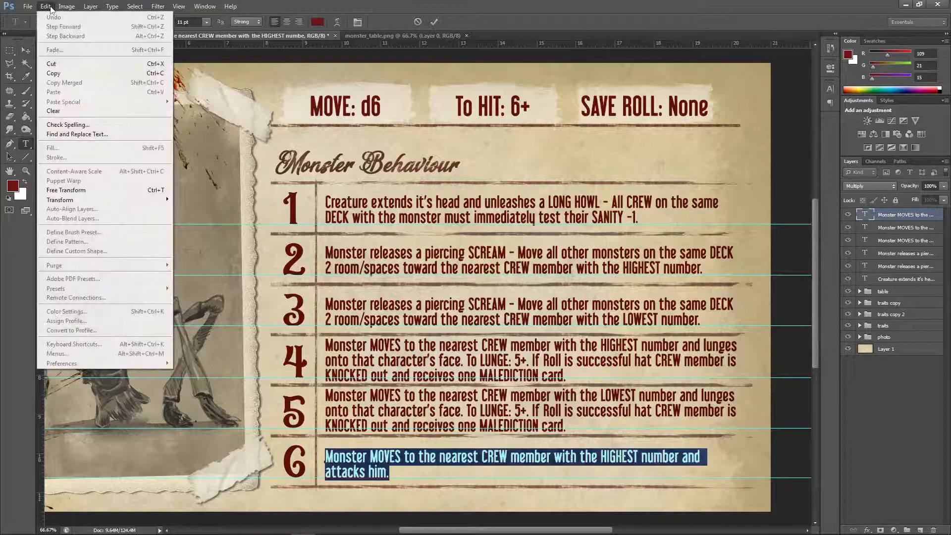
pyautogui.click(79, 134)
pyautogui.click(562, 145)
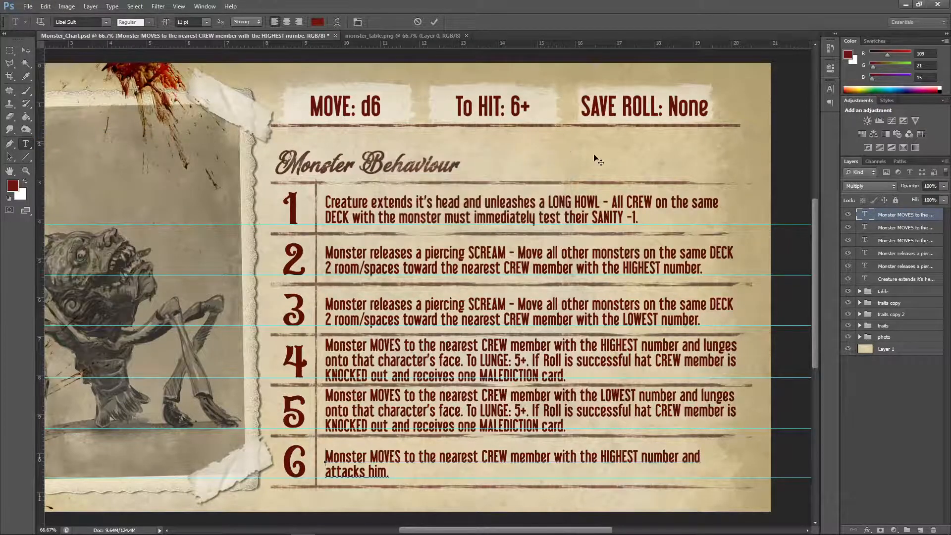
pyautogui.click(45, 5)
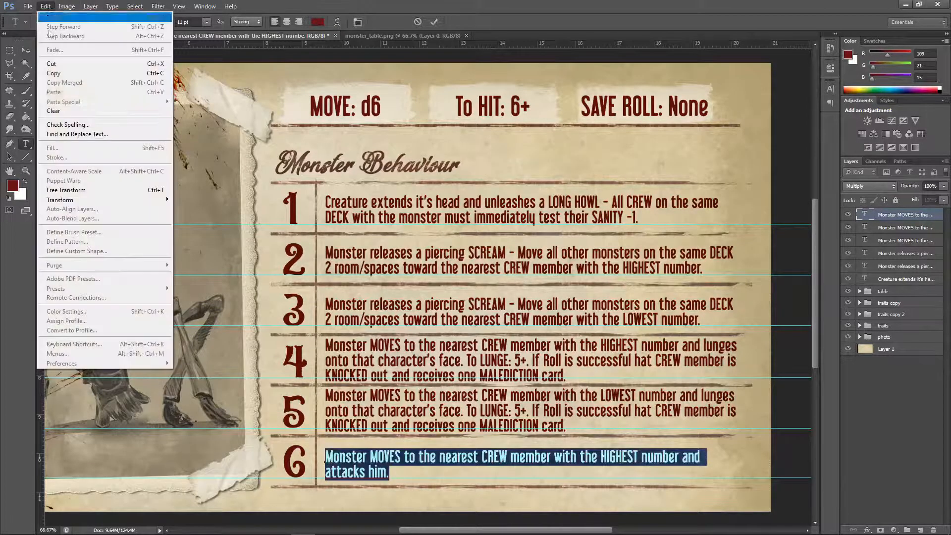
pyautogui.click(74, 125)
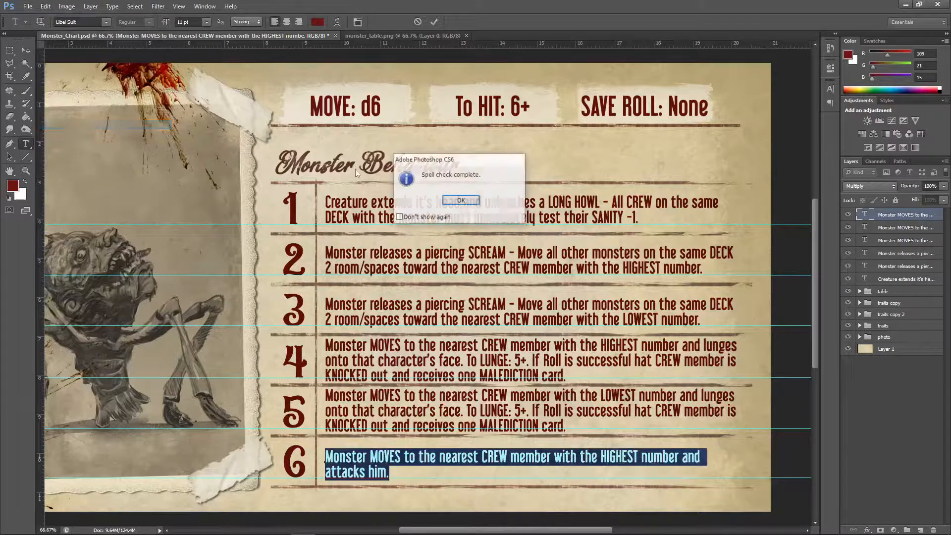
pyautogui.click(462, 200)
pyautogui.click(28, 51)
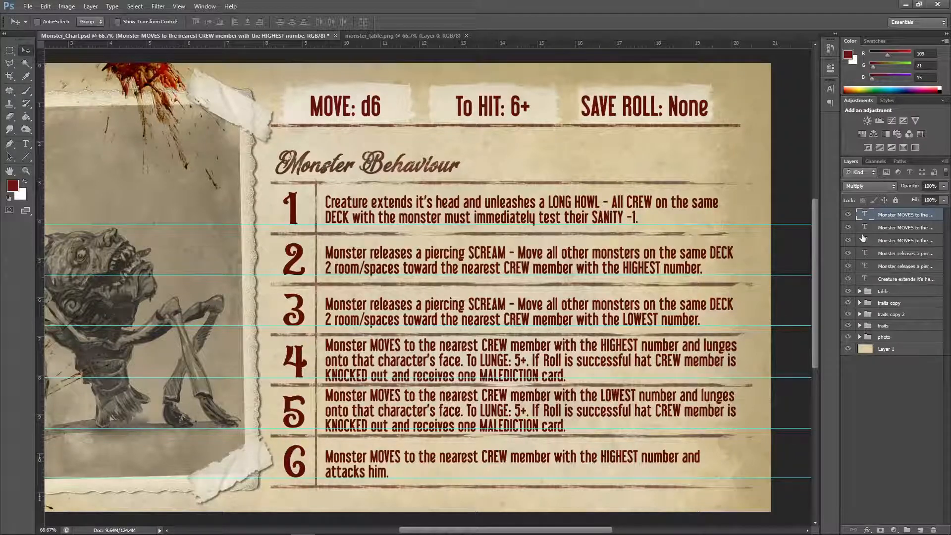
# Step: Identify the row 4 description layer by toggling layer visibility, and delete it
pyautogui.click(848, 227)
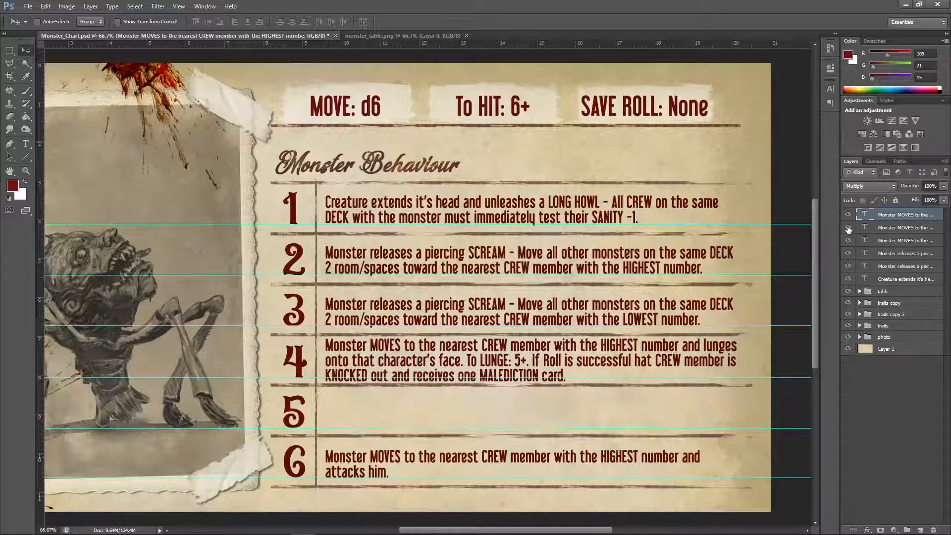
pyautogui.click(848, 228)
pyautogui.click(885, 228)
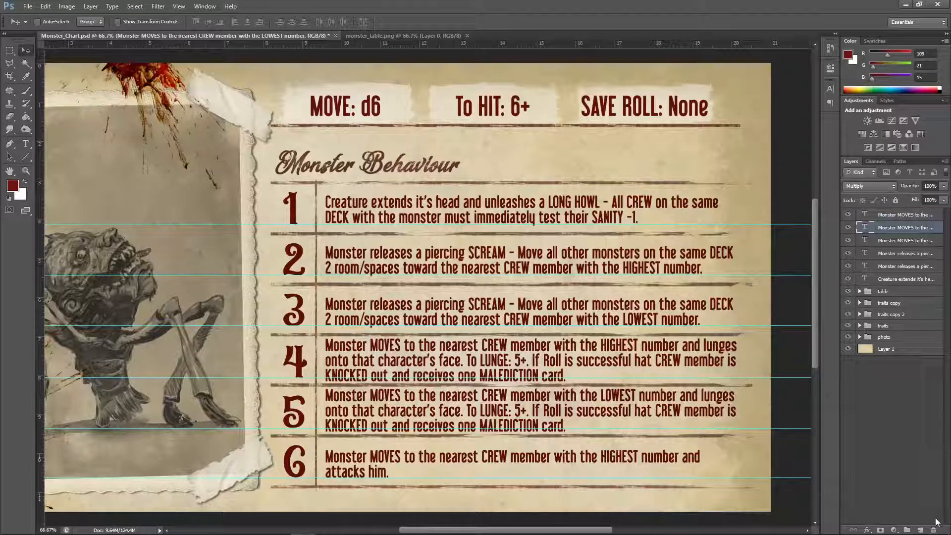
pyautogui.click(848, 240)
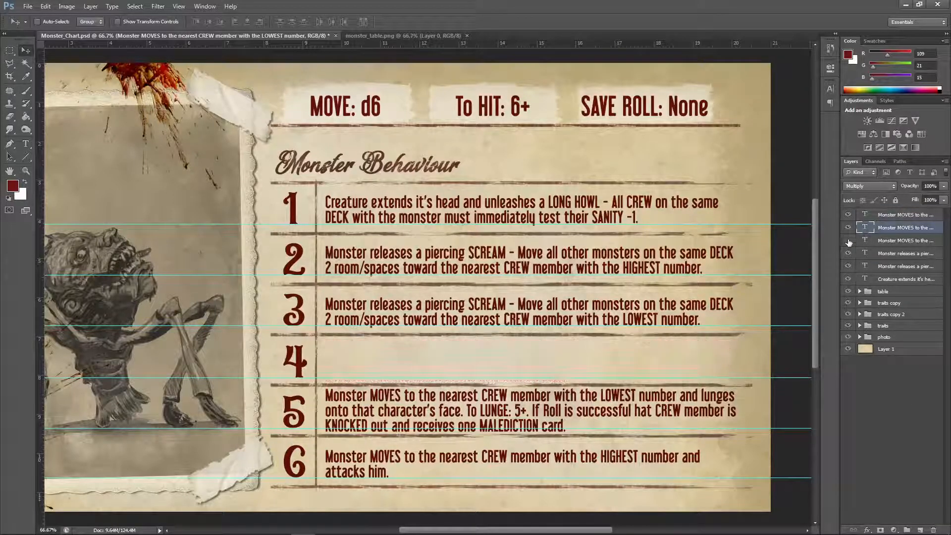
pyautogui.click(848, 241)
pyautogui.click(892, 240)
pyautogui.click(933, 530)
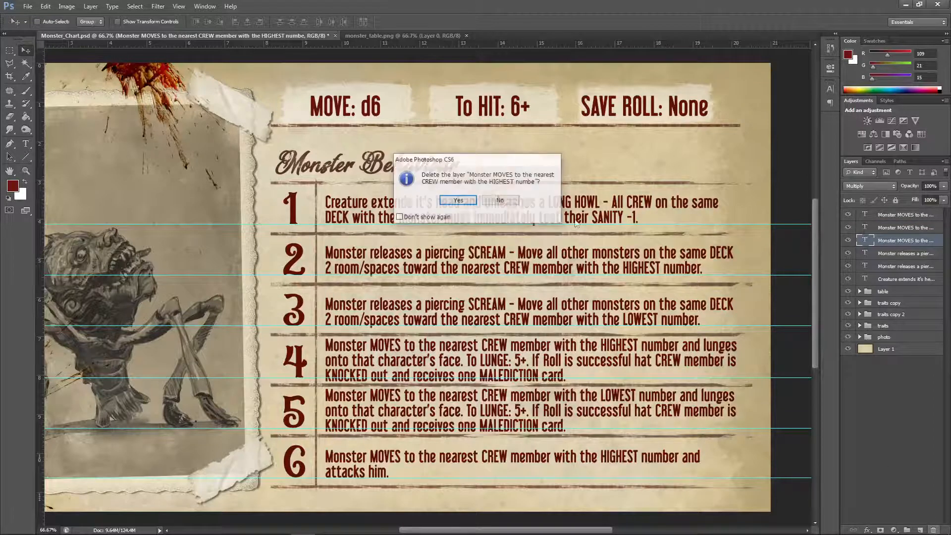
pyautogui.press('Return')
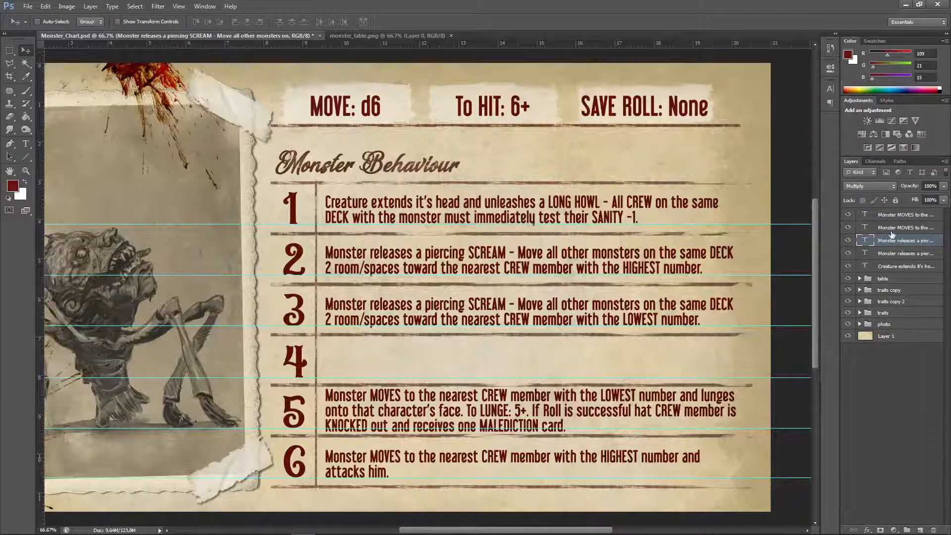
# Step: Move the three-line row 5 description up into row 4, fitting it between the row lines
pyautogui.click(848, 227)
pyautogui.click(848, 227)
pyautogui.click(892, 227)
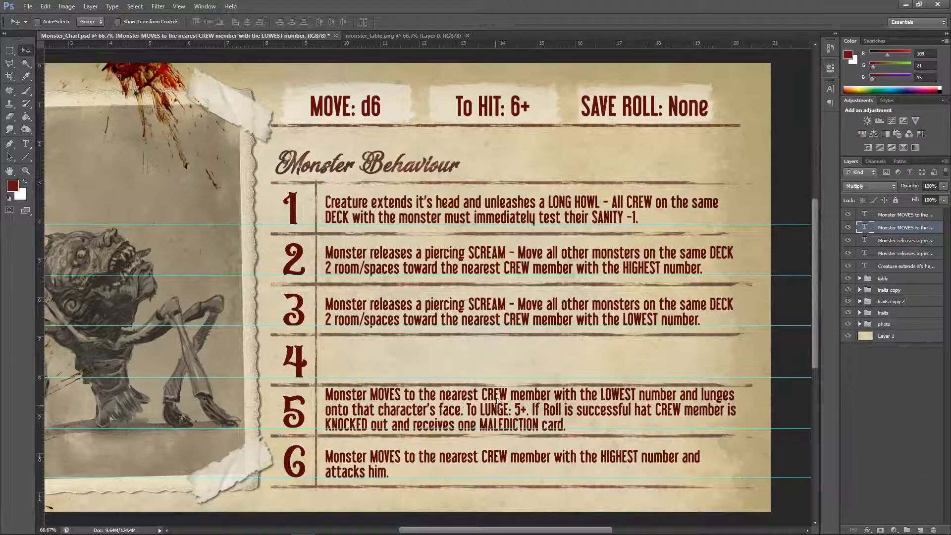
pyautogui.moveTo(496, 407); pyautogui.dragTo(496, 360)
pyautogui.moveTo(562, 362); pyautogui.dragTo(563, 360)
pyautogui.press('Down')
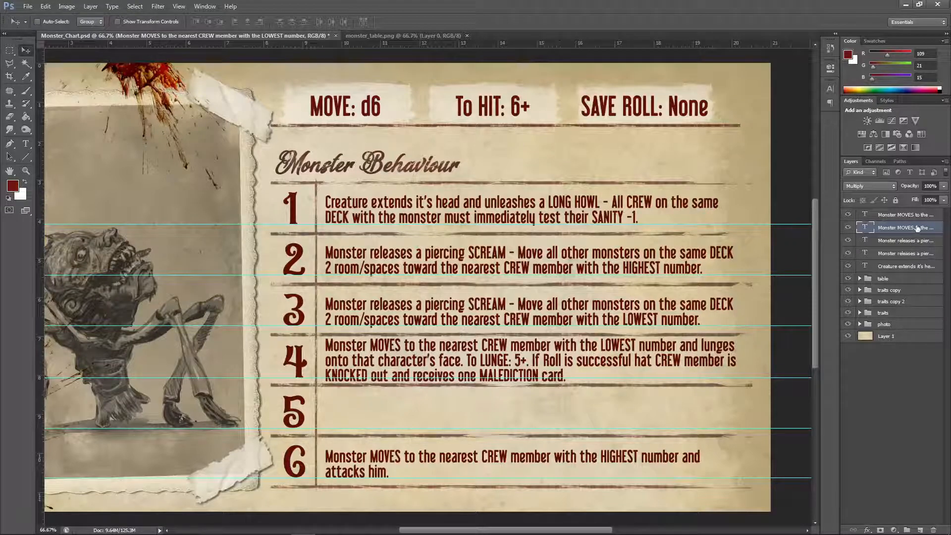
# Step: Duplicate the row 6 description layer and place the copy in the empty row 5, nudged slightly up
pyautogui.moveTo(917, 219); pyautogui.dragTo(920, 528)
pyautogui.moveTo(632, 461); pyautogui.dragTo(646, 400)
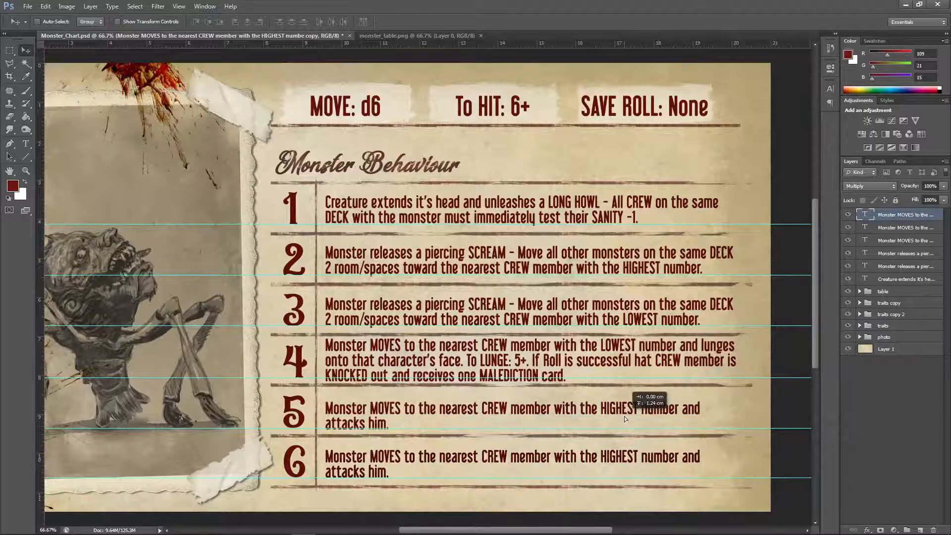
pyautogui.press('Up')
pyautogui.press('Up')
pyautogui.press('Up')
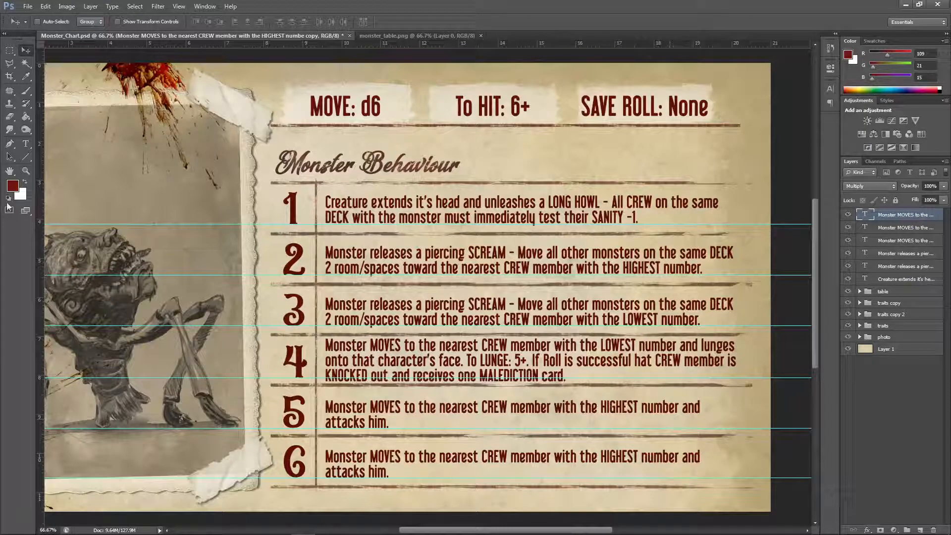
pyautogui.click(23, 145)
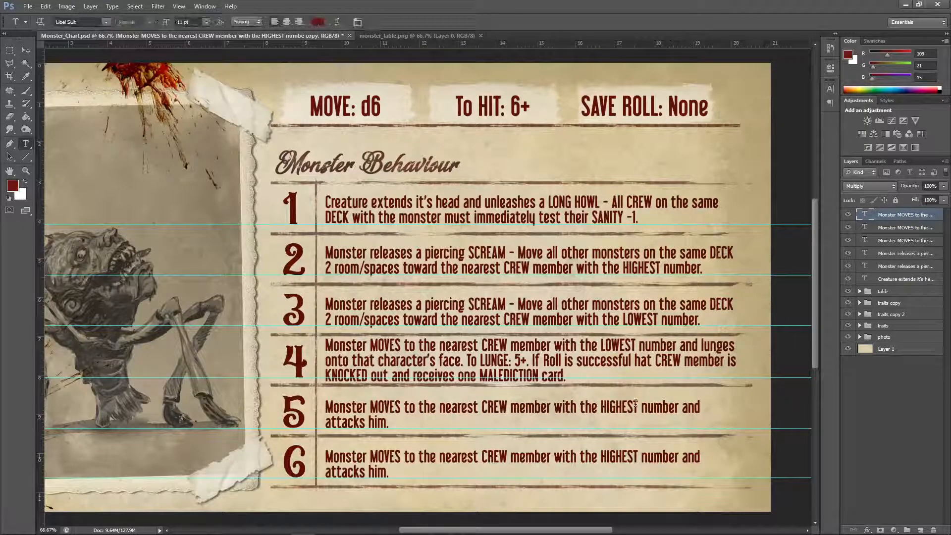
pyautogui.moveTo(636, 403); pyautogui.dragTo(603, 403)
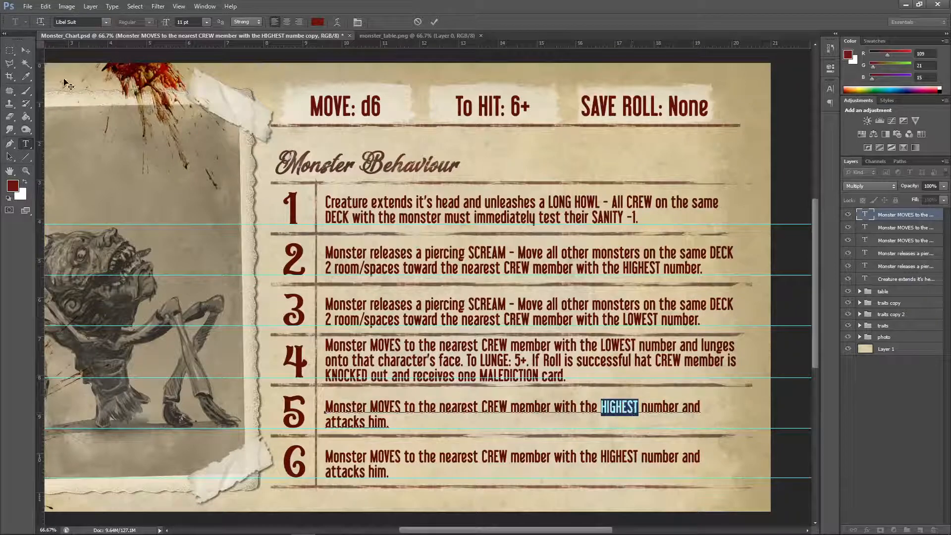
pyautogui.click(26, 50)
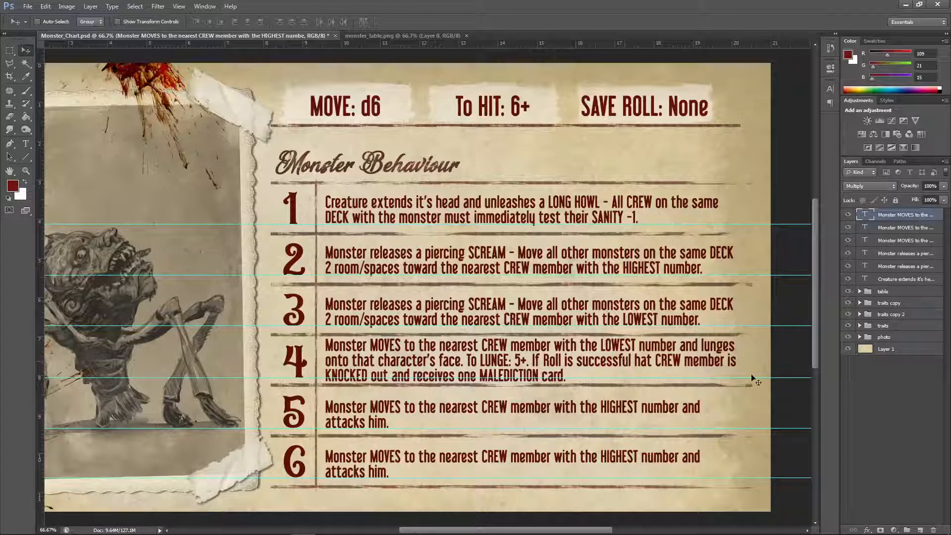
# Step: Turn off the display of extras to hide the guides over the chart
pyautogui.click(179, 6)
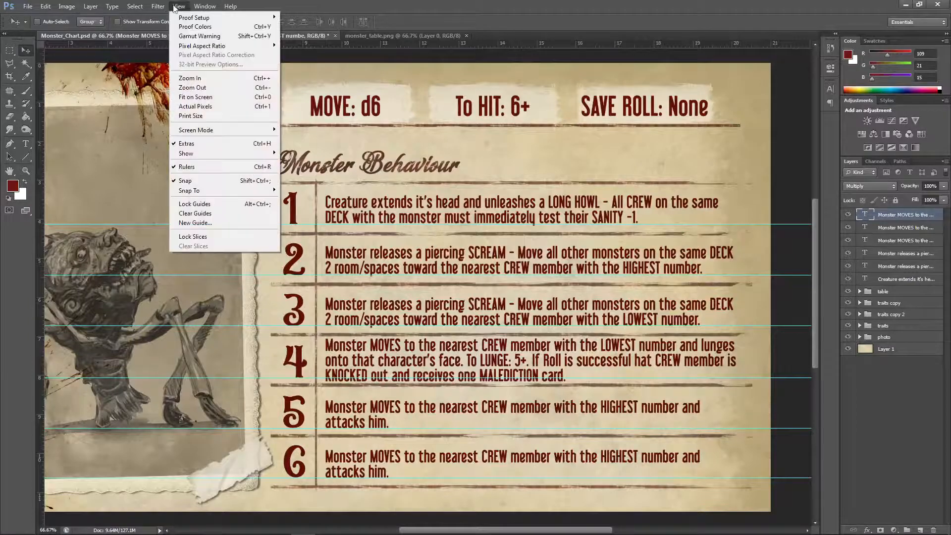
pyautogui.click(193, 145)
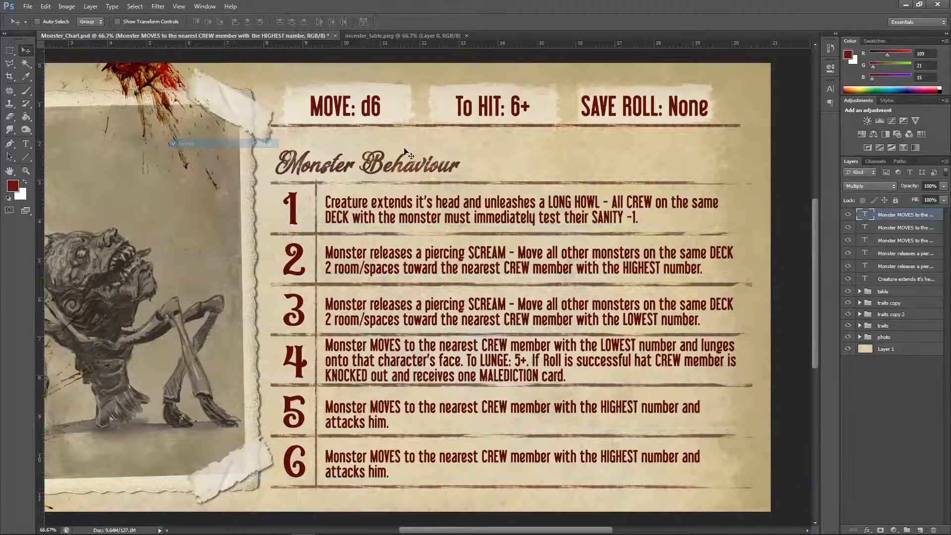
# Step: Save the Monster_Chart document and view the whole chart at 50% zoom
pyautogui.hotkey('ctrl', '-')
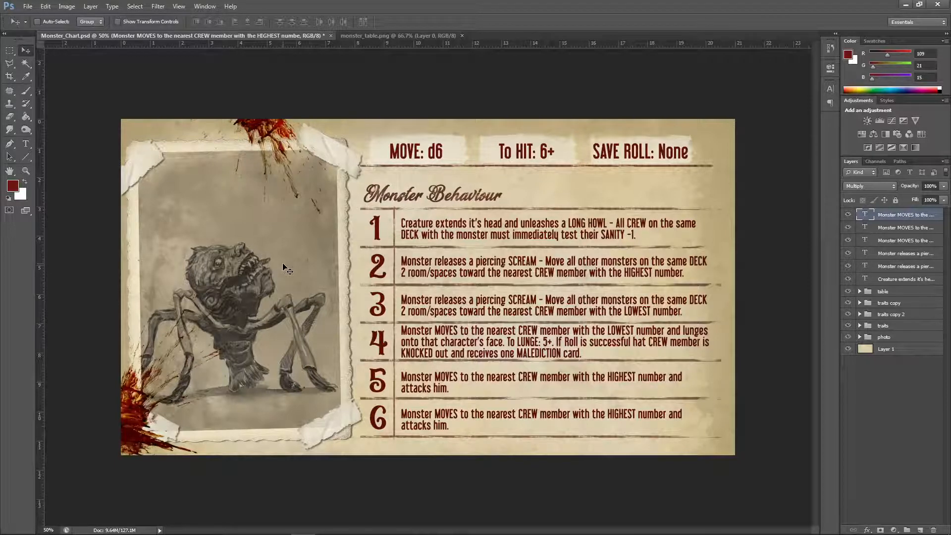
pyautogui.hotkey('ctrl', 's')
pyautogui.hotkey('ctrl', '-')
pyautogui.hotkey('ctrl', '+')
# Step: Switch to the browser to check the YouTube live stream page and its chat, and return to Photoshop
pyautogui.moveTo(287, 534)
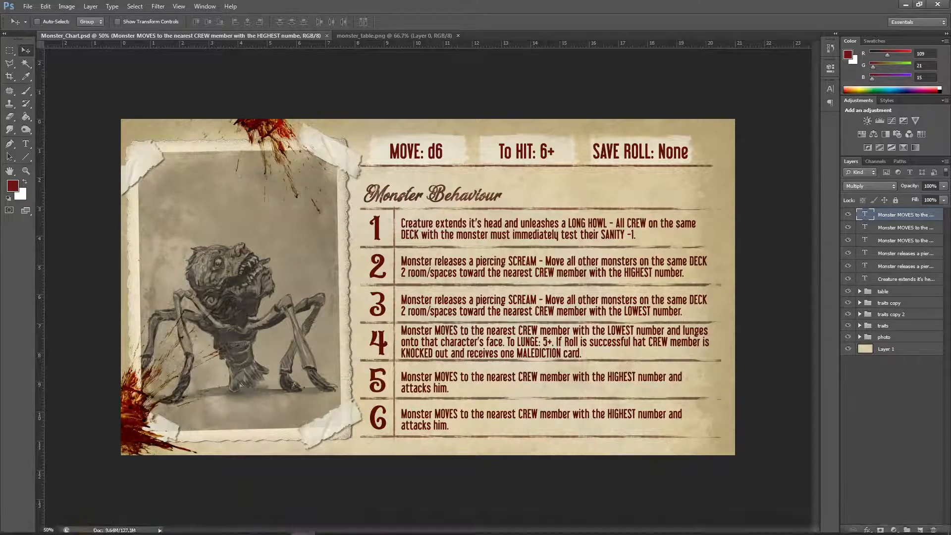
pyautogui.click(156, 525)
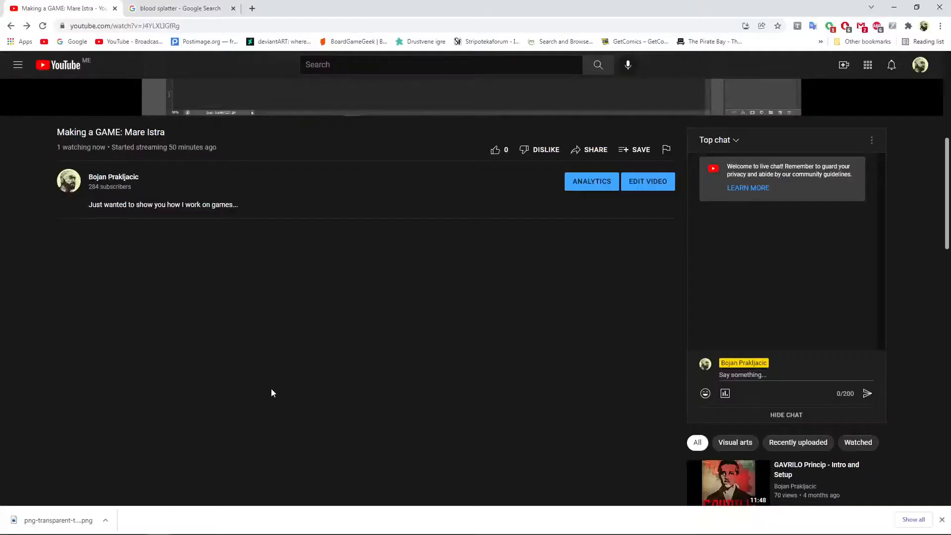
pyautogui.click(158, 525)
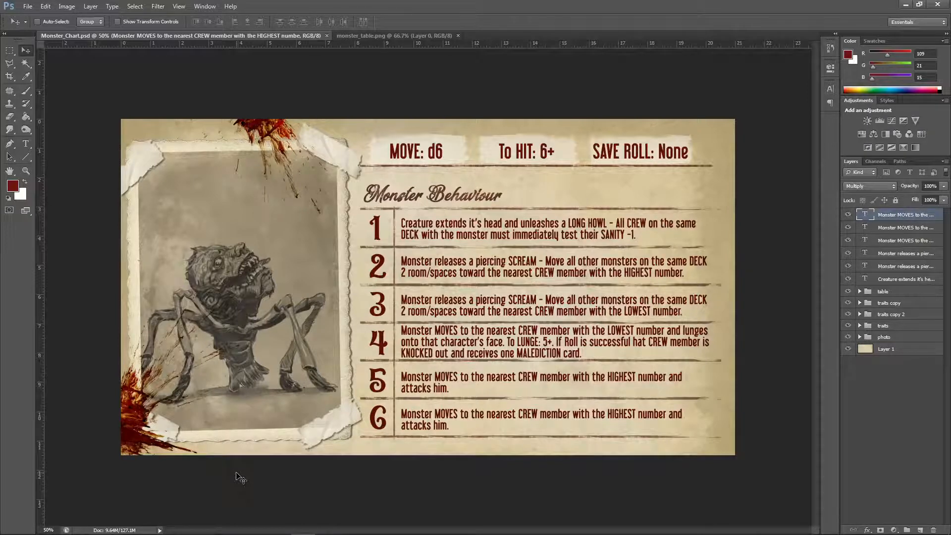
pyautogui.moveTo(228, 533)
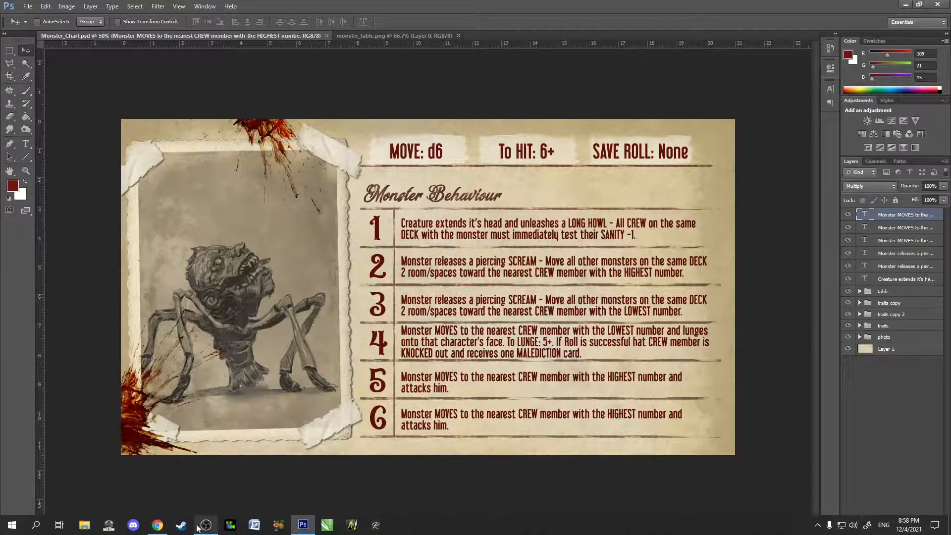
pyautogui.click(158, 525)
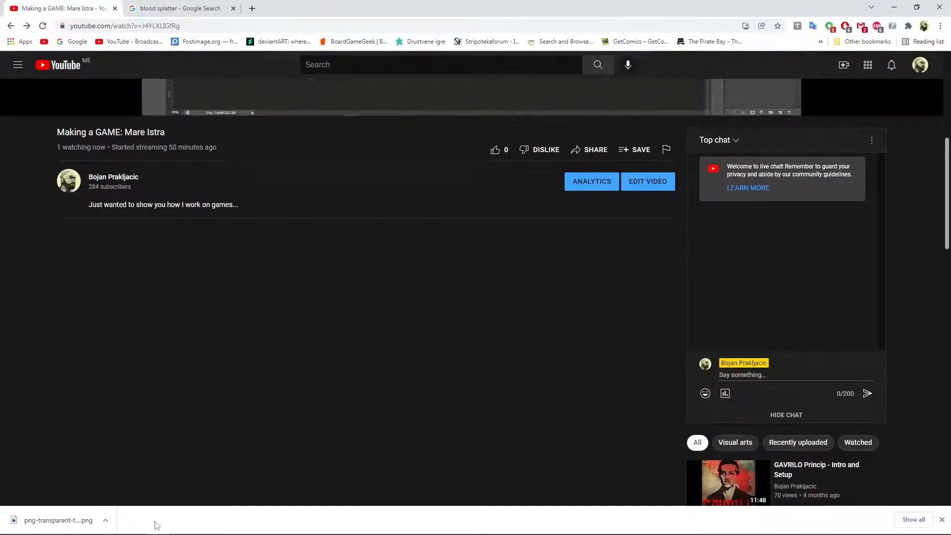
pyautogui.moveTo(151, 533)
pyautogui.moveTo(203, 529)
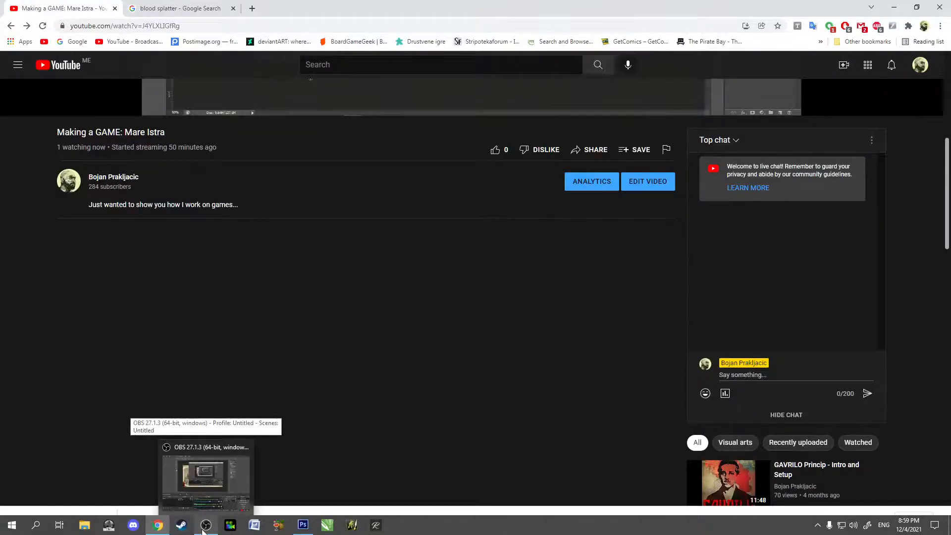
pyautogui.click(302, 473)
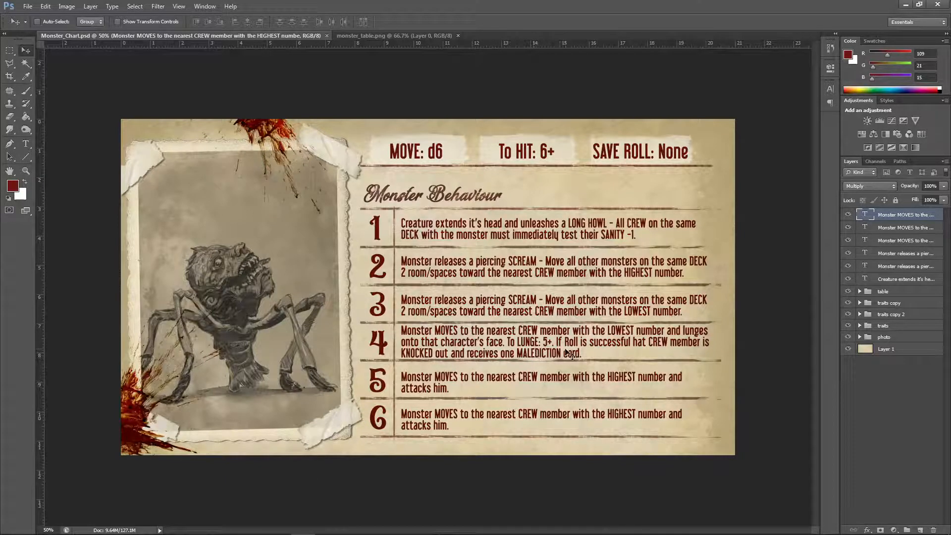
# Step: Darken the outer edges of the parchment background on Layer 1 with the Burn tool, and save the document
pyautogui.click(902, 350)
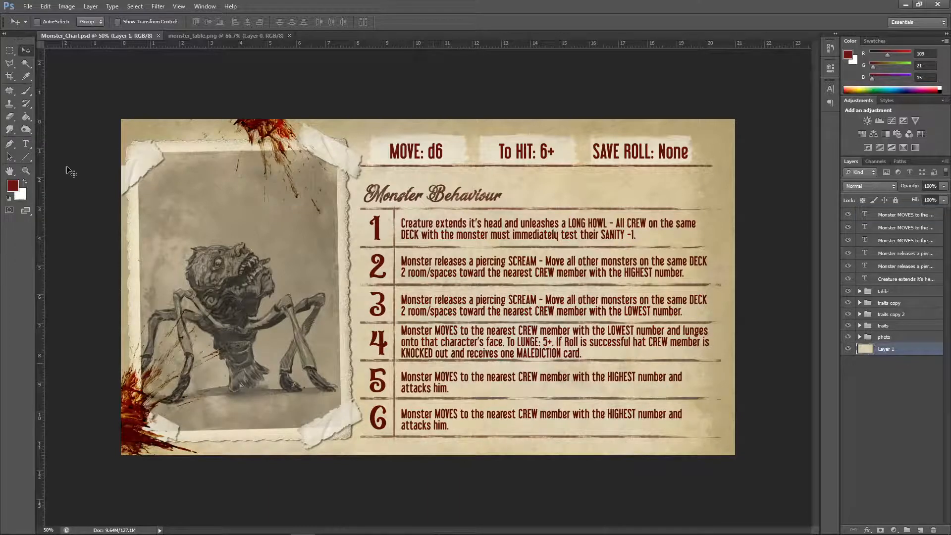
pyautogui.click(26, 130)
pyautogui.click(775, 436)
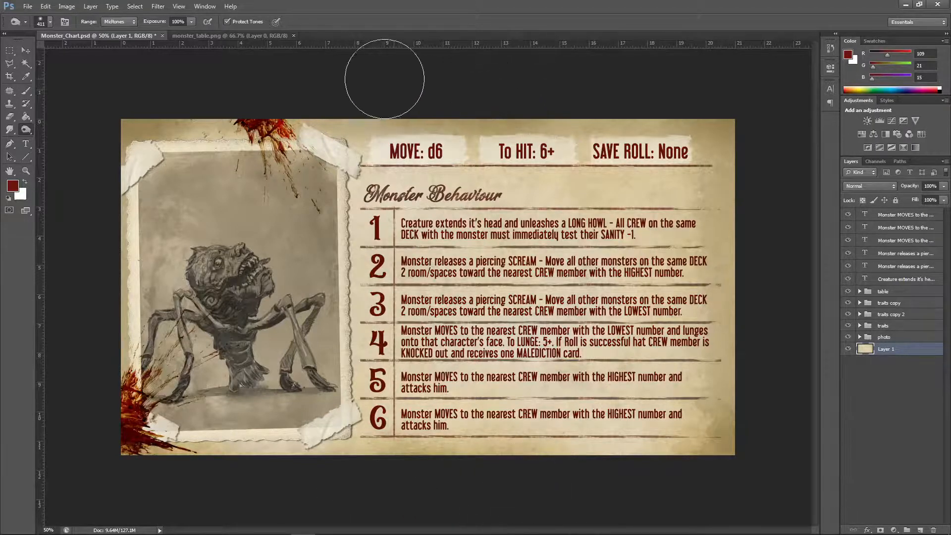
pyautogui.hotkey('ctrl', 's')
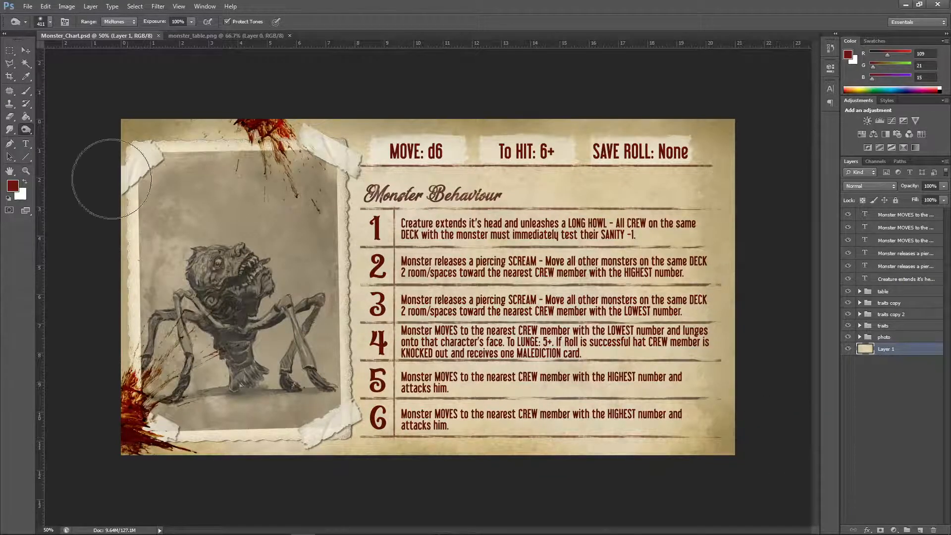
# Step: Set the foreground colour to the brown (R 121, G 94, B 80) sampled from the chart's table lines
pyautogui.click(12, 188)
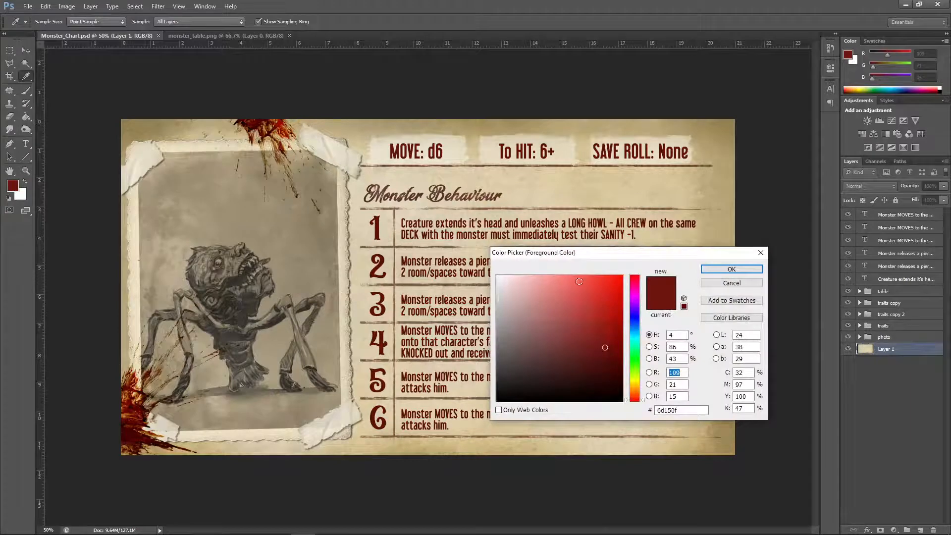
pyautogui.click(390, 242)
pyautogui.click(732, 269)
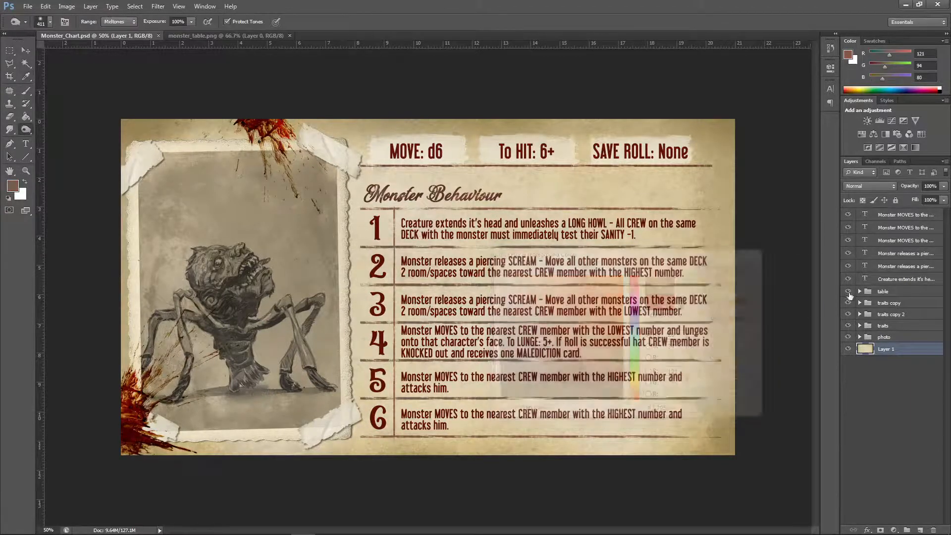
# Step: Add a new layer at the top of the photo group and switch to the Brush tool
pyautogui.click(860, 337)
pyautogui.click(911, 351)
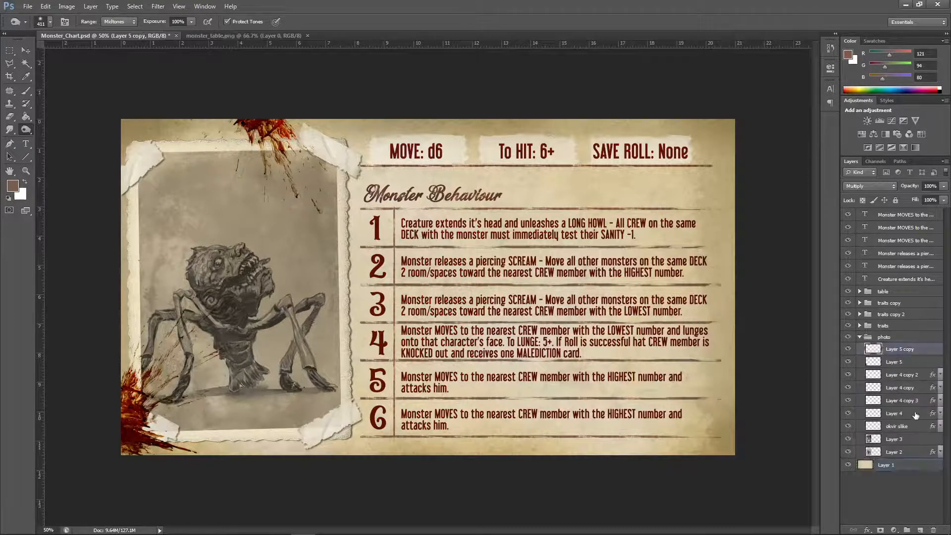
pyautogui.click(920, 529)
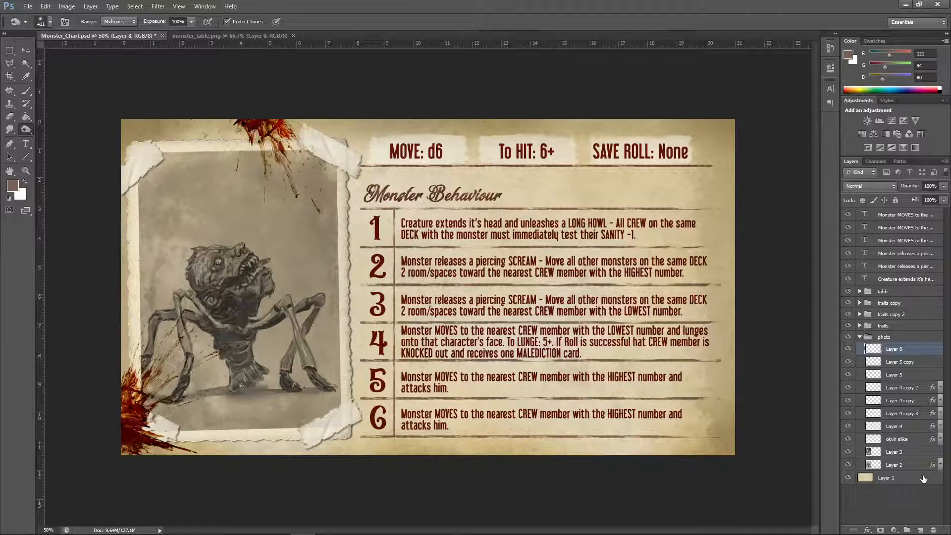
pyautogui.click(26, 90)
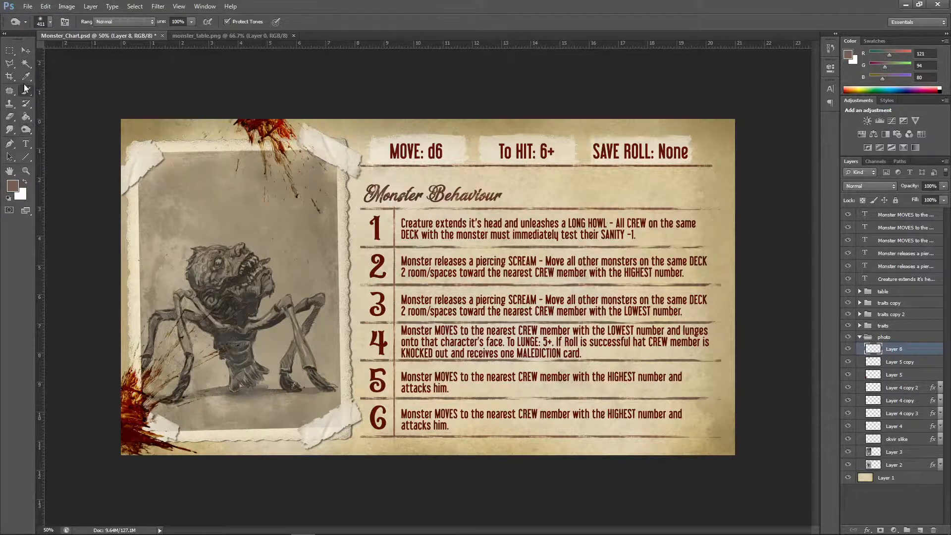
# Step: Try 22 px brush strokes around the photo's upper-left tape, and revert the history to the new layer
pyautogui.click(50, 22)
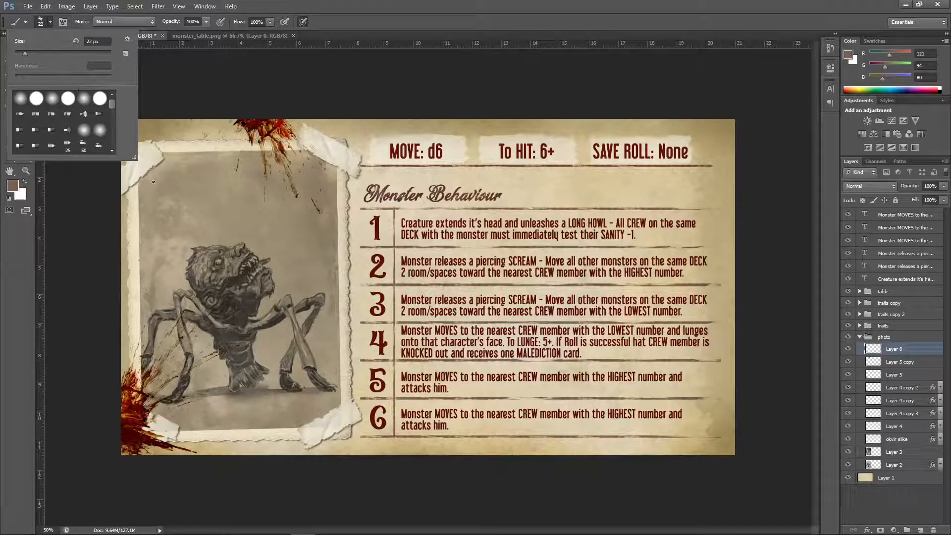
pyautogui.click(136, 198)
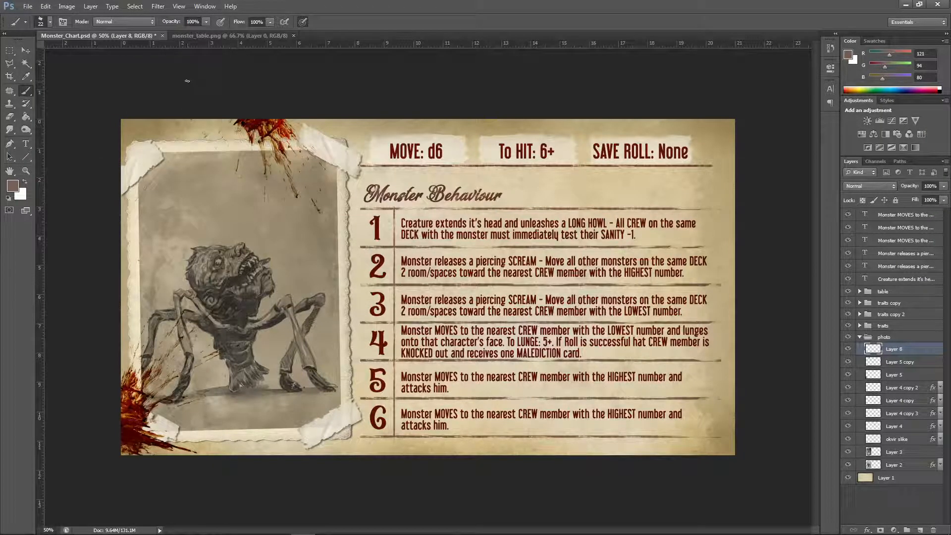
pyautogui.click(830, 49)
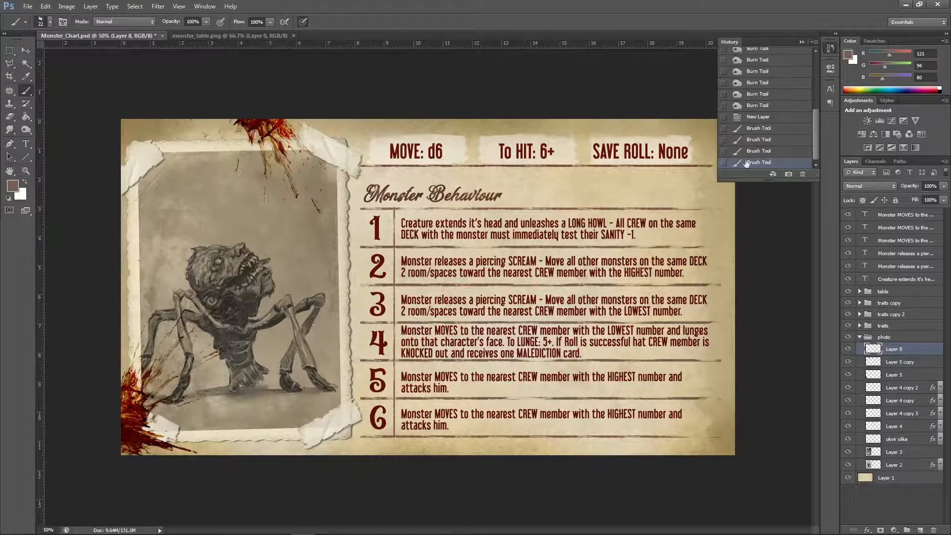
pyautogui.click(758, 118)
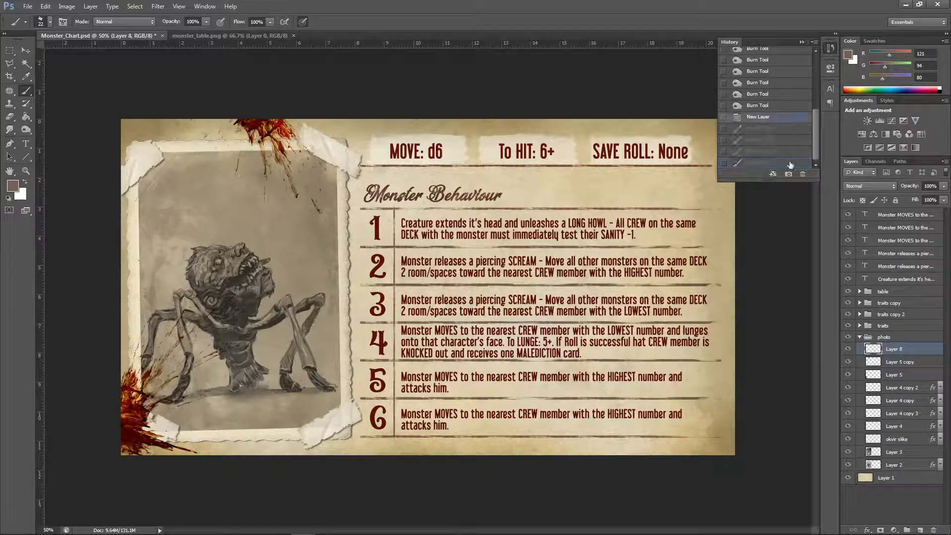
# Step: Set the new layer's blend mode to Multiply and its opacity to 73%
pyautogui.click(867, 186)
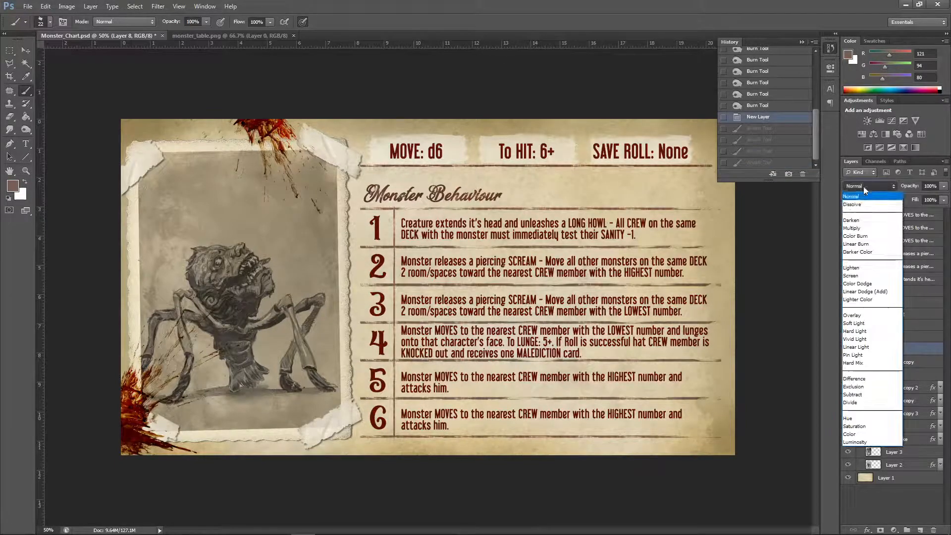
pyautogui.click(862, 228)
pyautogui.click(945, 186)
pyautogui.moveTo(943, 197); pyautogui.dragTo(930, 197)
pyautogui.click(773, 228)
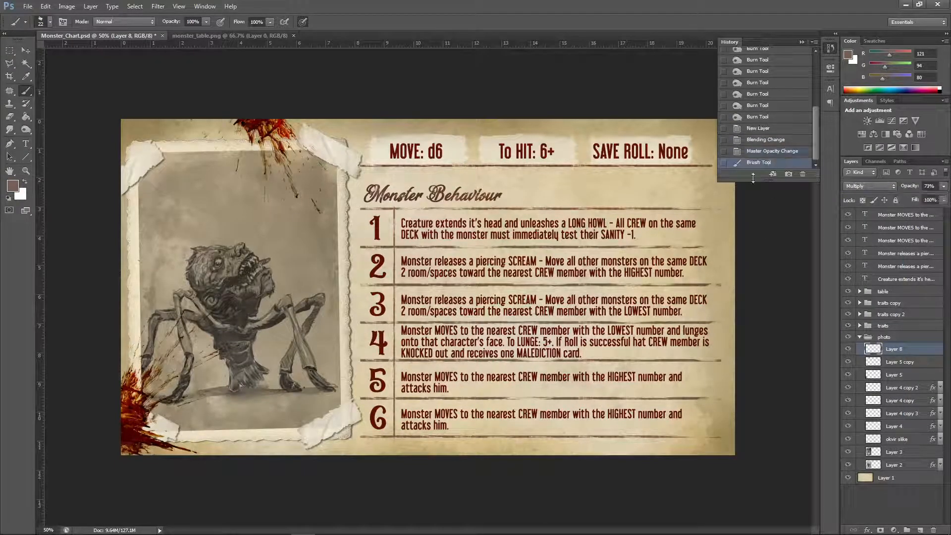
# Step: Try a different 22 px brush tip with repeated brown strokes along the photo's upper-left tape corner
pyautogui.click(49, 22)
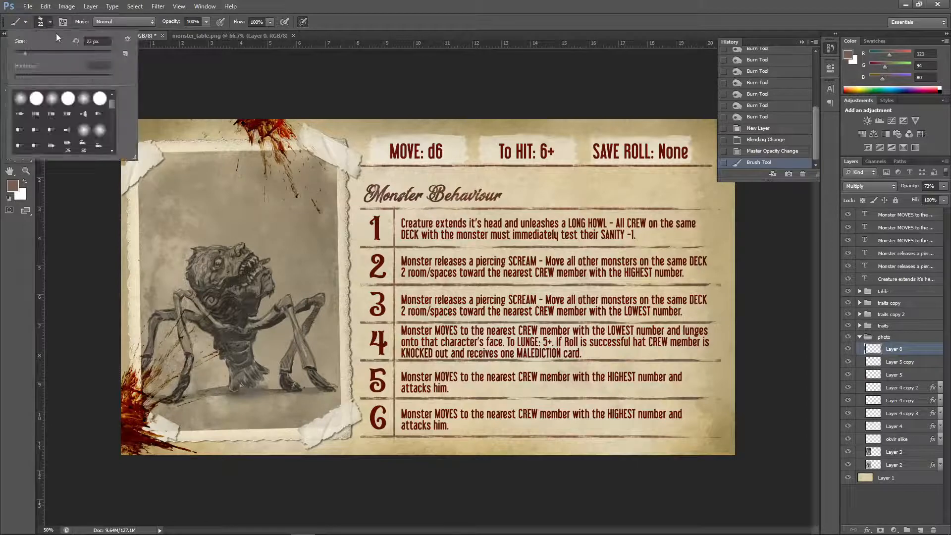
pyautogui.click(51, 130)
pyautogui.click(187, 163)
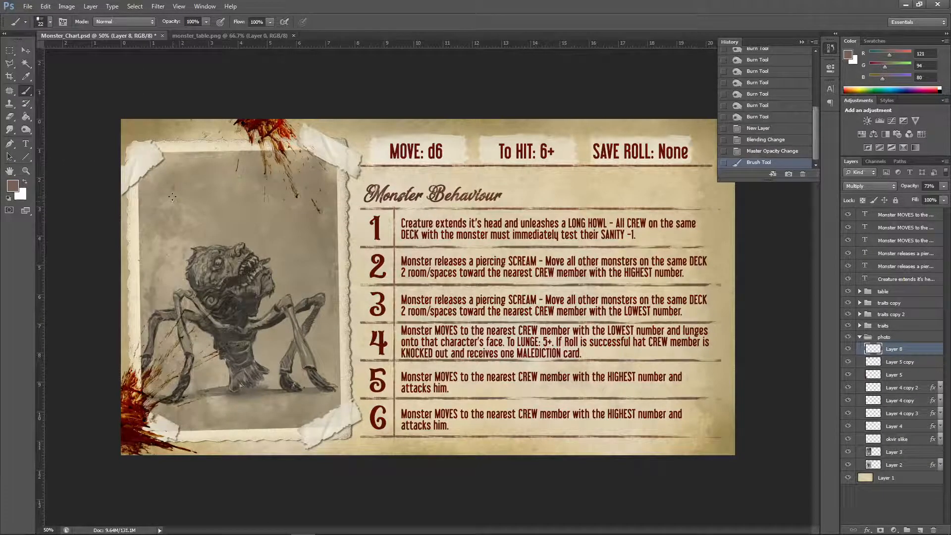
pyautogui.click(50, 22)
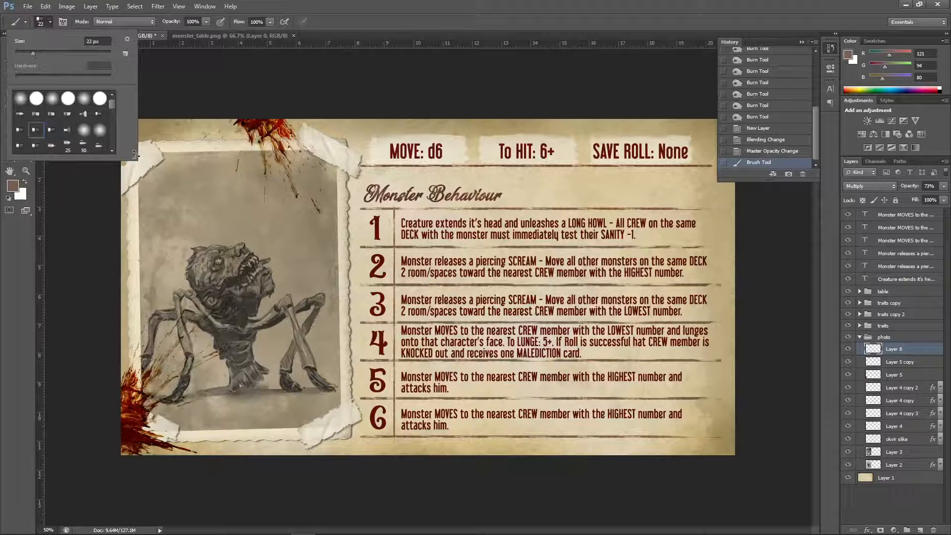
pyautogui.click(155, 165)
pyautogui.click(148, 186)
pyautogui.click(149, 188)
pyautogui.click(149, 190)
pyautogui.click(149, 194)
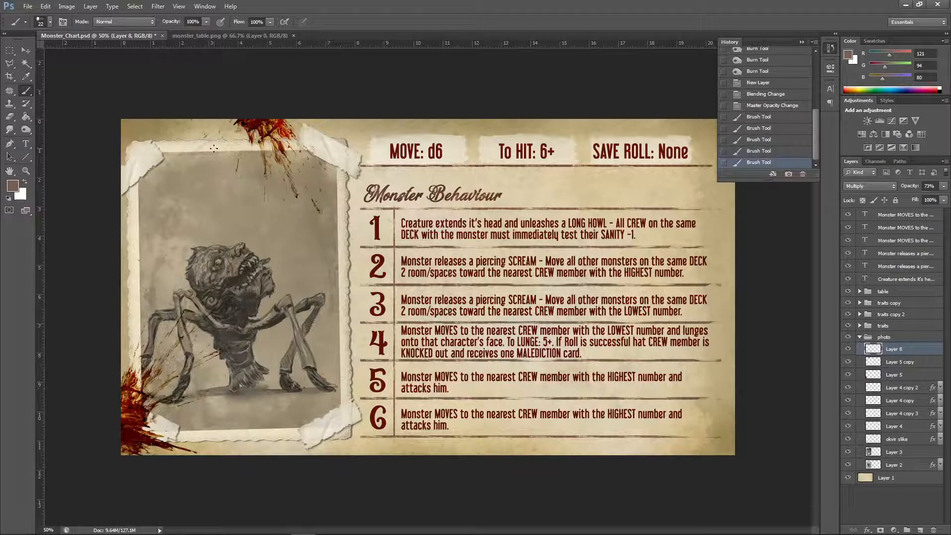
pyautogui.click(151, 196)
pyautogui.click(151, 199)
pyautogui.click(152, 201)
pyautogui.click(152, 202)
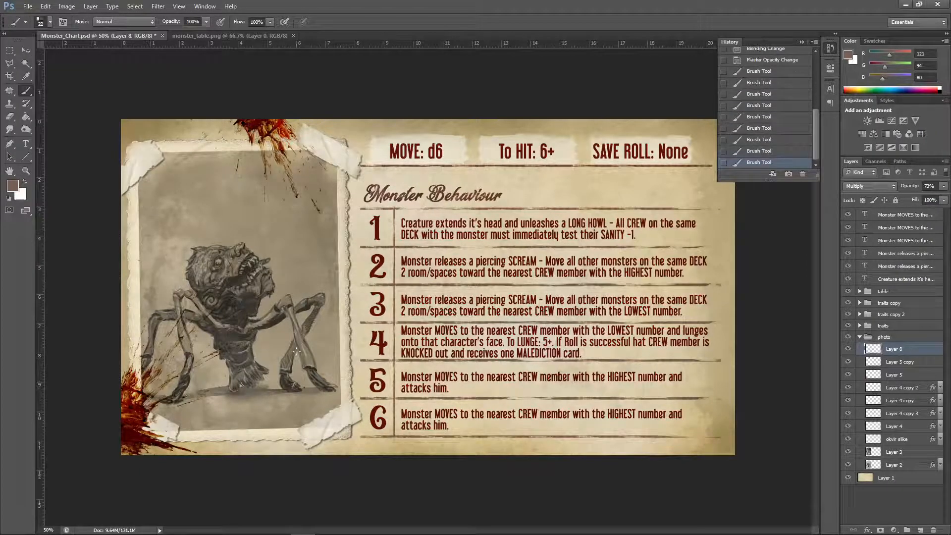
# Step: Try the same brush at the photo's lower-right tape, and revert all strokes back to the opacity change
pyautogui.click(279, 412)
pyautogui.click(302, 436)
pyautogui.scroll(3, 816, 118)
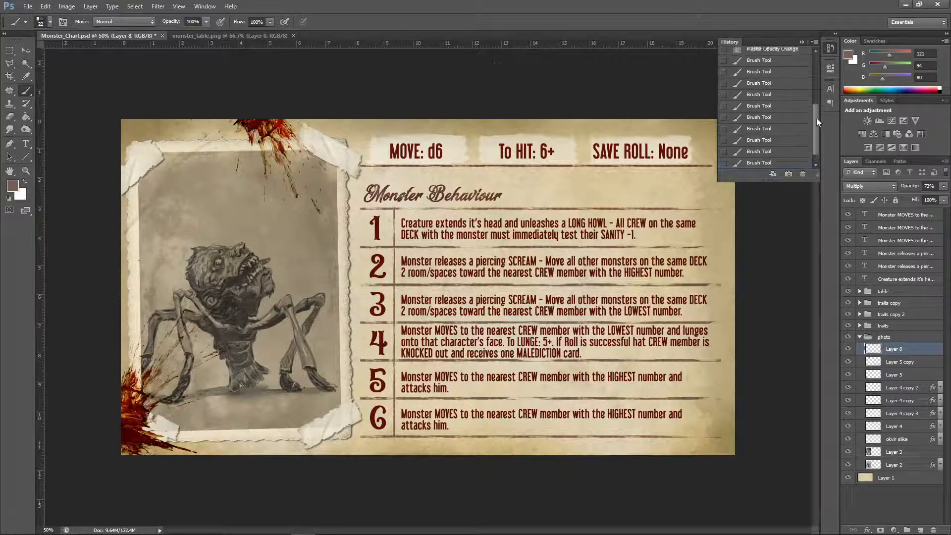
pyautogui.click(774, 96)
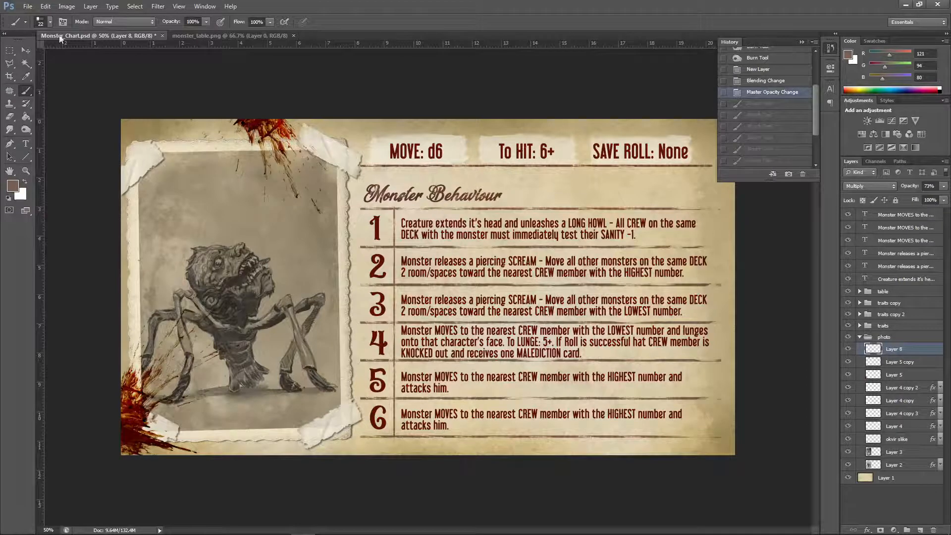
# Step: Try a 9 px brush tip with a stroke along the lower-right tape corner, and undo the stroke
pyautogui.click(50, 22)
pyautogui.click(36, 145)
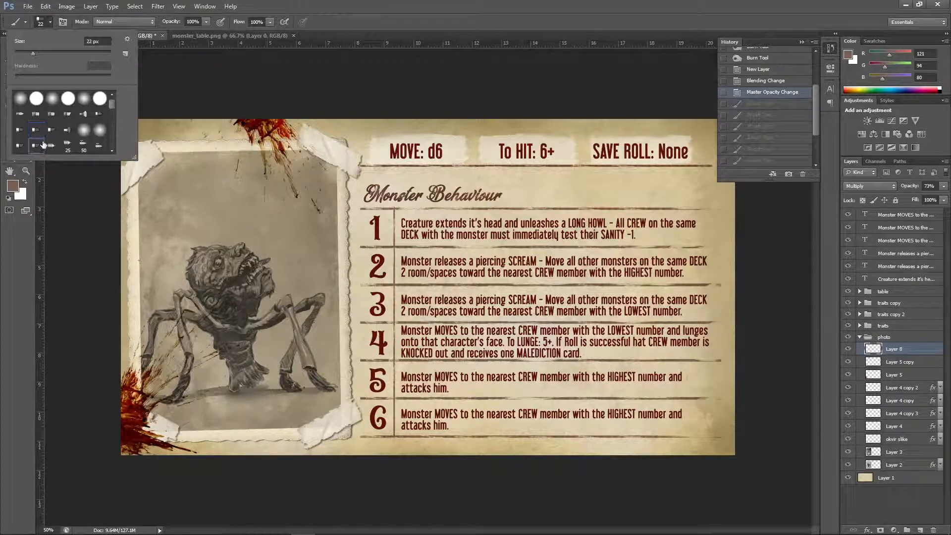
pyautogui.click(25, 52)
pyautogui.write('9')
pyautogui.press('Return')
pyautogui.moveTo(287, 448); pyautogui.dragTo(306, 393)
pyautogui.hotkey('ctrl', 'z')
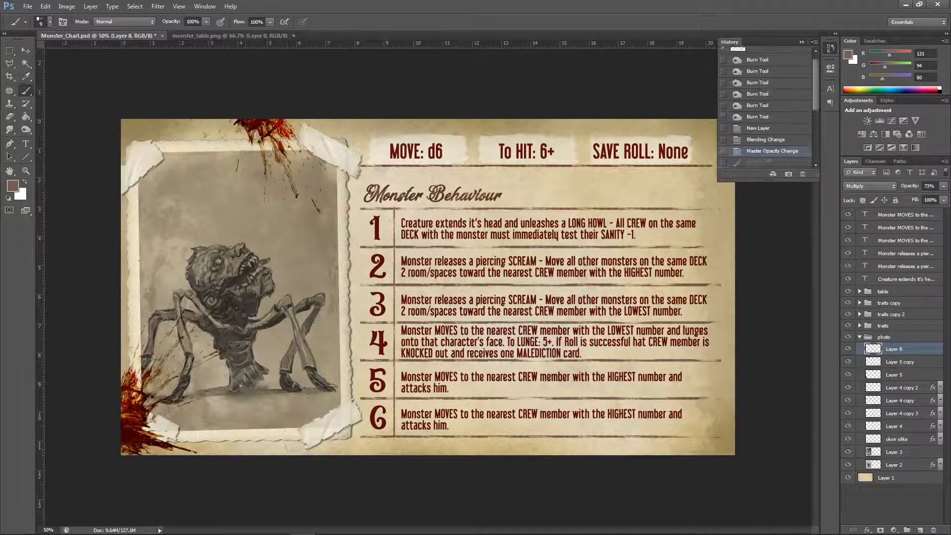
# Step: Paint thin brown strokes with another brush tip along the edges of the photo's upper-left and lower-right tape pieces
pyautogui.click(49, 22)
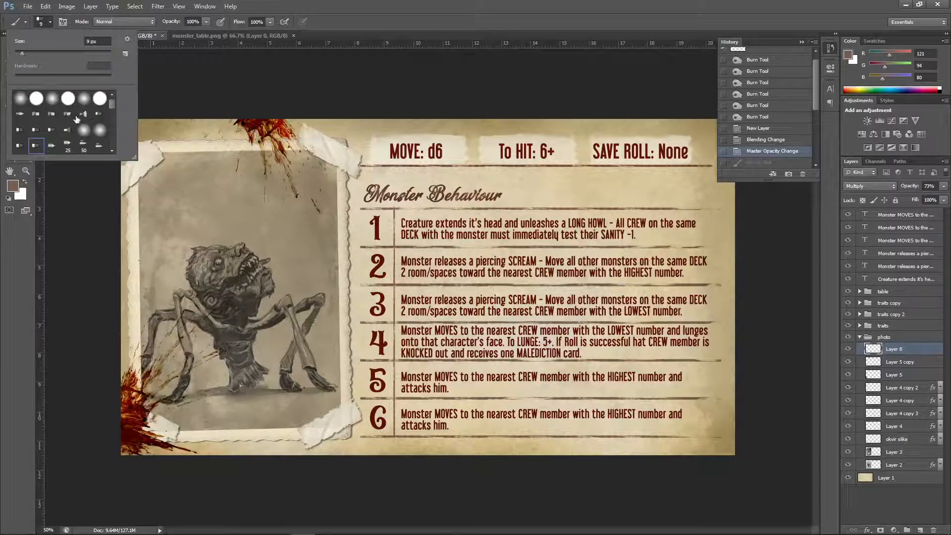
pyautogui.click(151, 177)
pyautogui.click(152, 177)
pyautogui.click(149, 183)
pyautogui.click(147, 190)
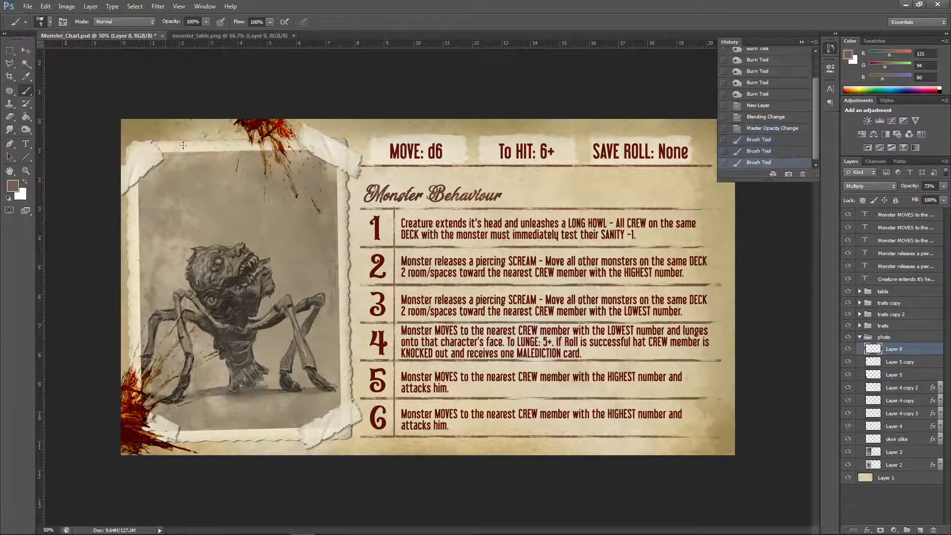
pyautogui.click(144, 196)
pyautogui.click(141, 200)
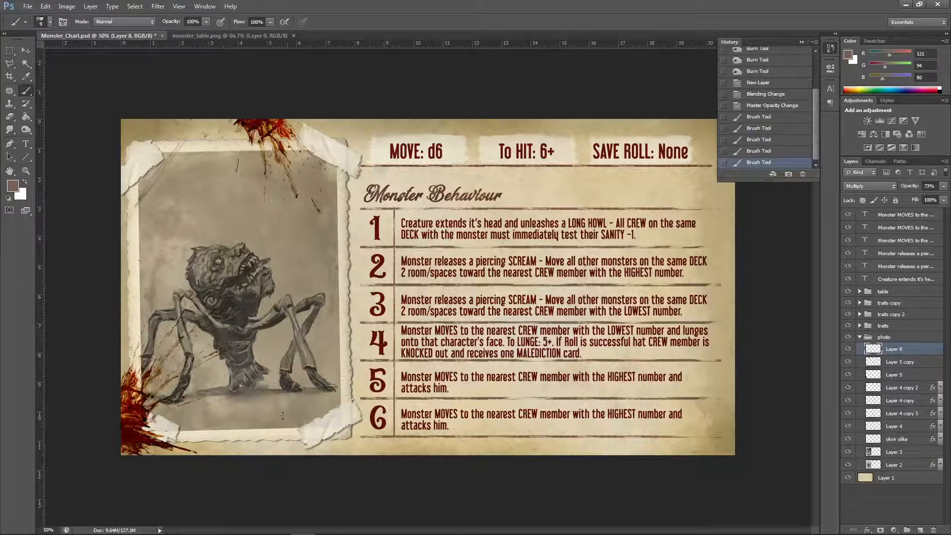
pyautogui.click(296, 448)
pyautogui.click(339, 385)
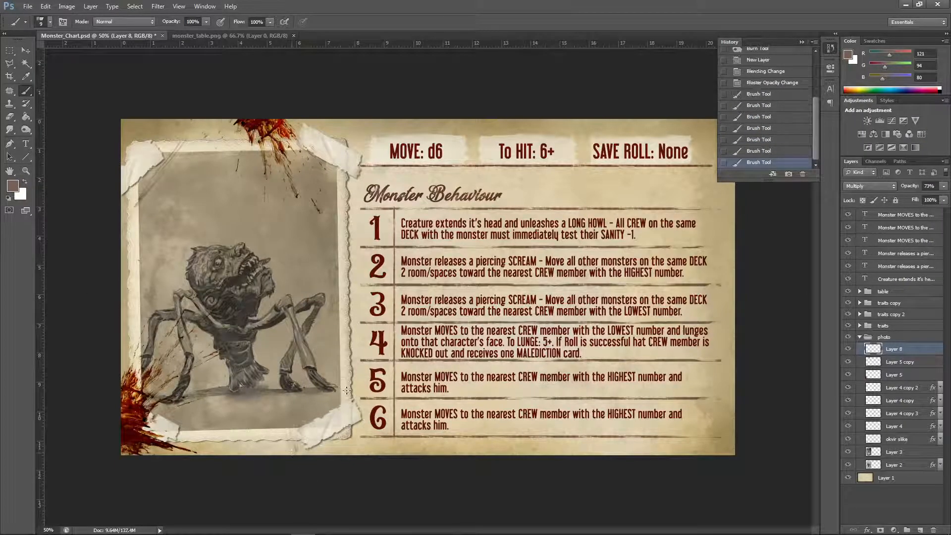
# Step: Try loose brown brush strokes across the upper part of the photo and along its edge, and revert them through the history
pyautogui.click(238, 166)
pyautogui.click(266, 193)
pyautogui.click(325, 203)
pyautogui.click(357, 205)
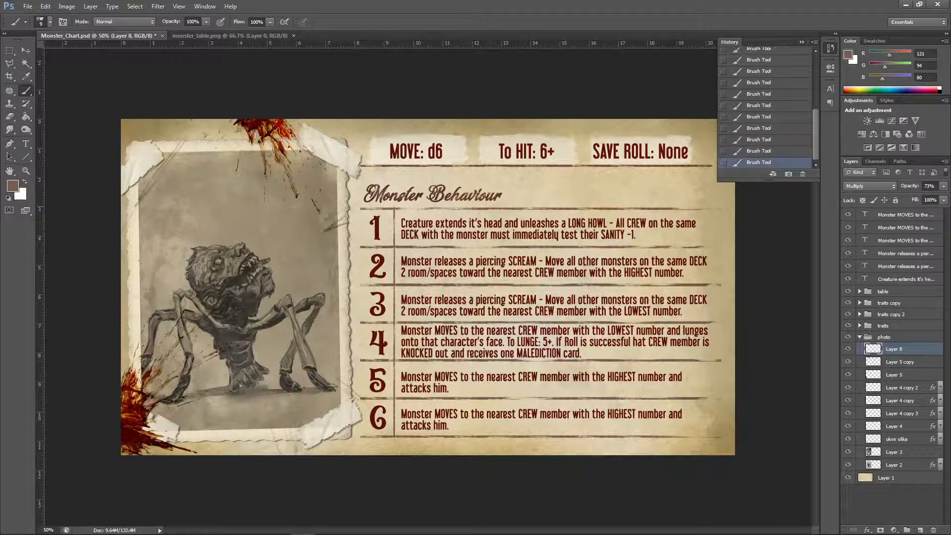
pyautogui.click(325, 262)
pyautogui.moveTo(168, 186)
pyautogui.mouseDown()
pyautogui.moveTo(173, 197)
pyautogui.moveTo(214, 164)
pyautogui.mouseUp()
pyautogui.moveTo(150, 233); pyautogui.dragTo(250, 159)
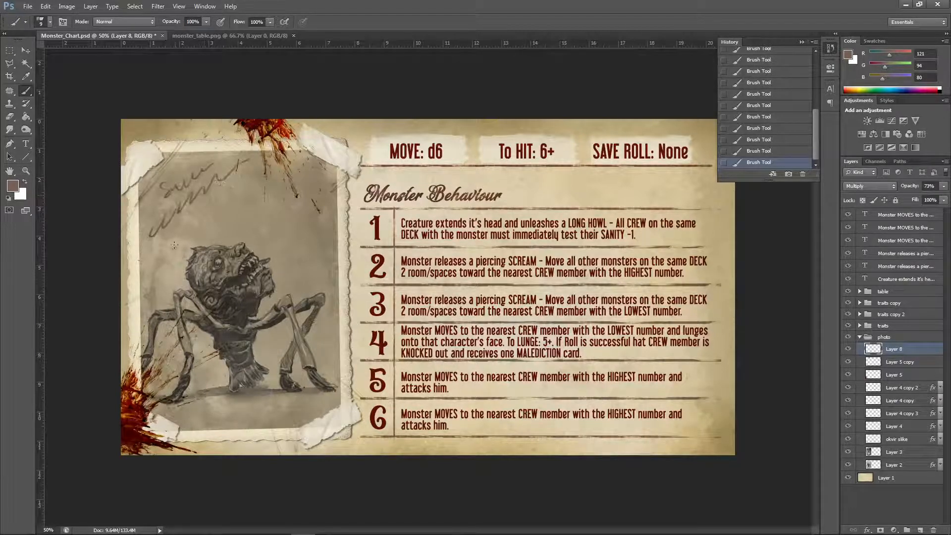
pyautogui.moveTo(203, 218)
pyautogui.mouseDown()
pyautogui.moveTo(260, 171)
pyautogui.moveTo(275, 182)
pyautogui.mouseUp()
pyautogui.moveTo(252, 212); pyautogui.dragTo(277, 191)
pyautogui.click(740, 105)
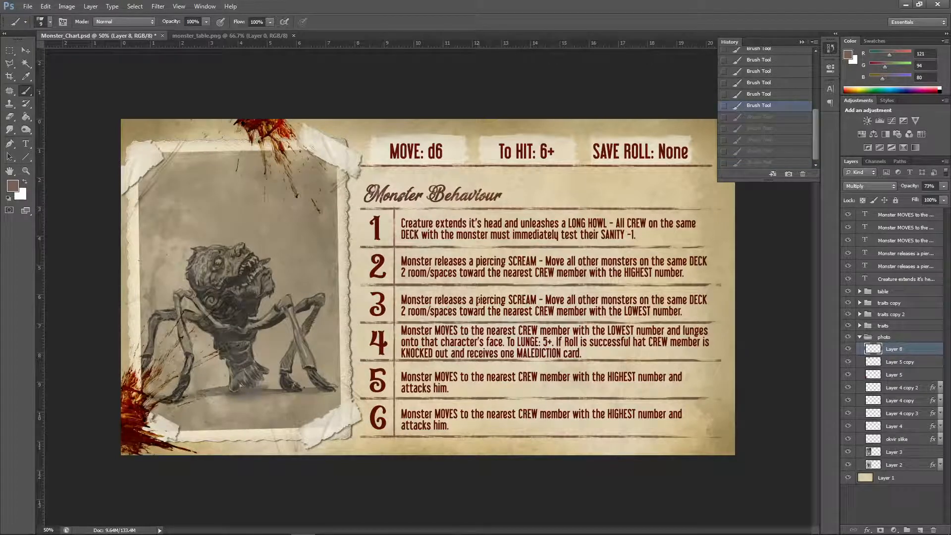
# Step: Erase excess brown strokes around the photo's upper-left and lower-right tape pieces
pyautogui.click(9, 116)
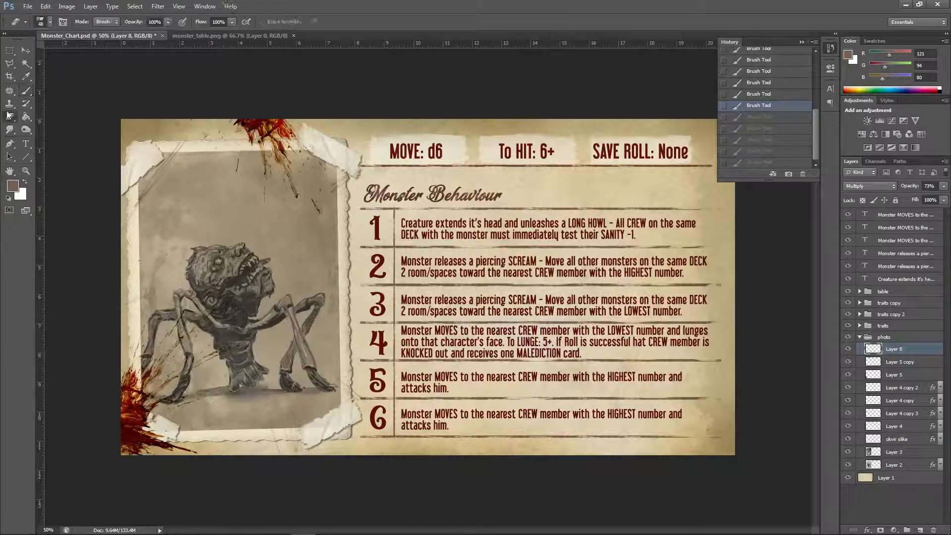
pyautogui.moveTo(158, 183)
pyautogui.mouseDown()
pyautogui.moveTo(145, 197)
pyautogui.moveTo(147, 185)
pyautogui.mouseUp()
pyautogui.moveTo(186, 143); pyautogui.dragTo(174, 151)
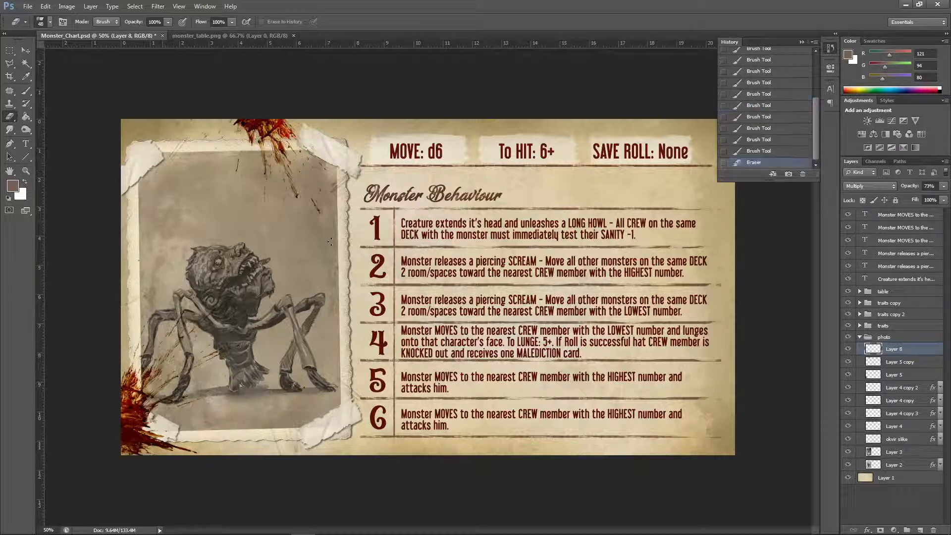
pyautogui.click(297, 411)
pyautogui.click(348, 393)
pyautogui.click(349, 393)
# Step: Paint thin brown brush strokes along the edges of the white patch behind "MOVE: d6"
pyautogui.click(28, 89)
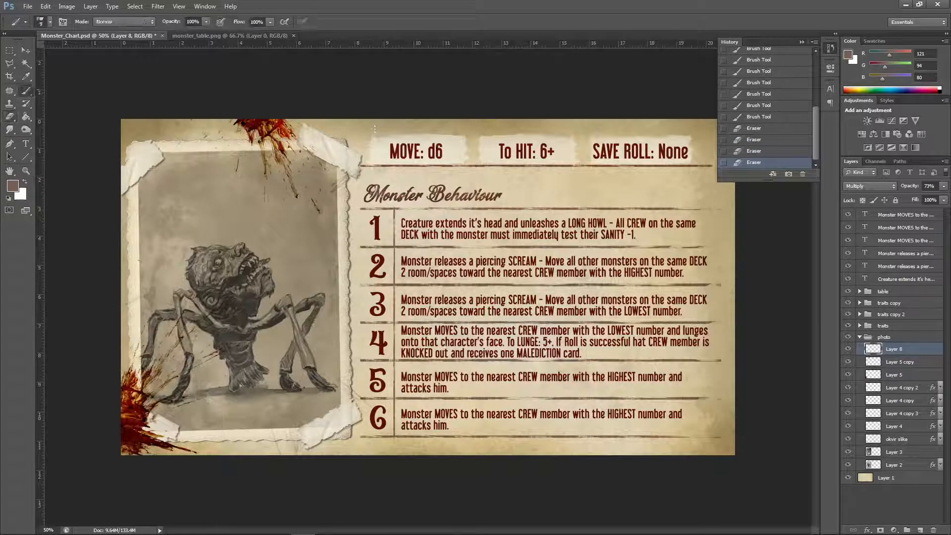
pyautogui.moveTo(372, 134); pyautogui.dragTo(375, 166)
pyautogui.click(373, 158)
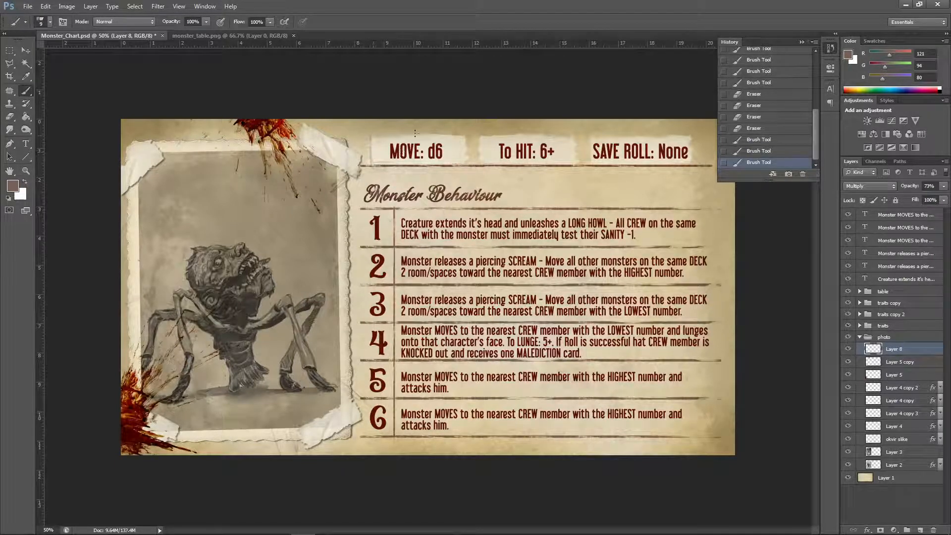
pyautogui.click(379, 136)
pyautogui.click(464, 136)
pyautogui.click(465, 161)
pyautogui.click(466, 149)
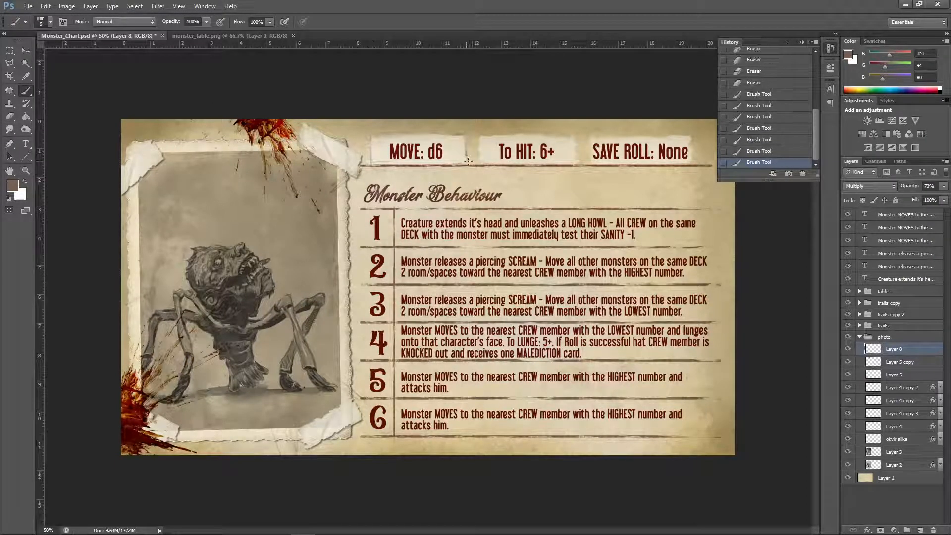
pyautogui.click(467, 162)
# Step: Outline the white patches behind "To HIT: 6+" and "SAVE ROLL: None" with thin brown brush strokes
pyautogui.click(481, 160)
pyautogui.click(480, 161)
pyautogui.click(483, 164)
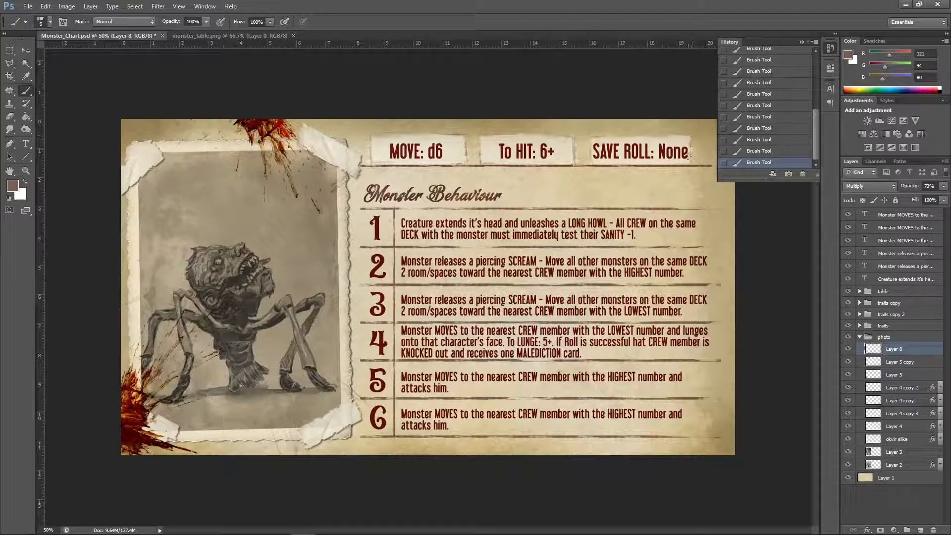
# Step: Sketch thin brown strokes around the "Monster Behaviour" heading, and undo the last stroke
pyautogui.moveTo(406, 186)
pyautogui.mouseDown()
pyautogui.moveTo(372, 180)
pyautogui.moveTo(498, 182)
pyautogui.mouseUp()
pyautogui.moveTo(425, 206); pyautogui.dragTo(430, 206)
pyautogui.hotkey('ctrl', 'z')
pyautogui.click(803, 42)
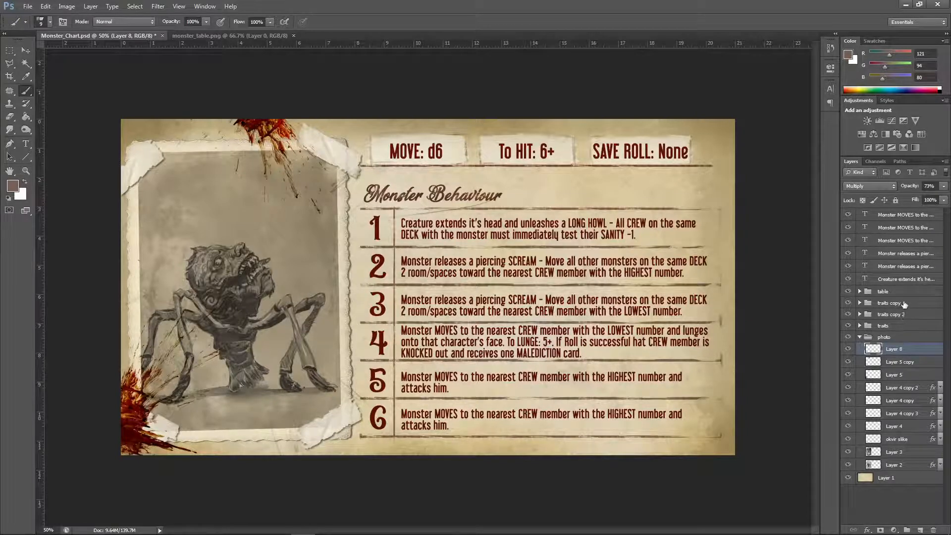
# Step: Duplicate the traits group and move the copied "MOVE: d6" patch directly below the "SAVE ROLL: None" patch
pyautogui.moveTo(895, 326); pyautogui.dragTo(920, 529)
pyautogui.click(25, 52)
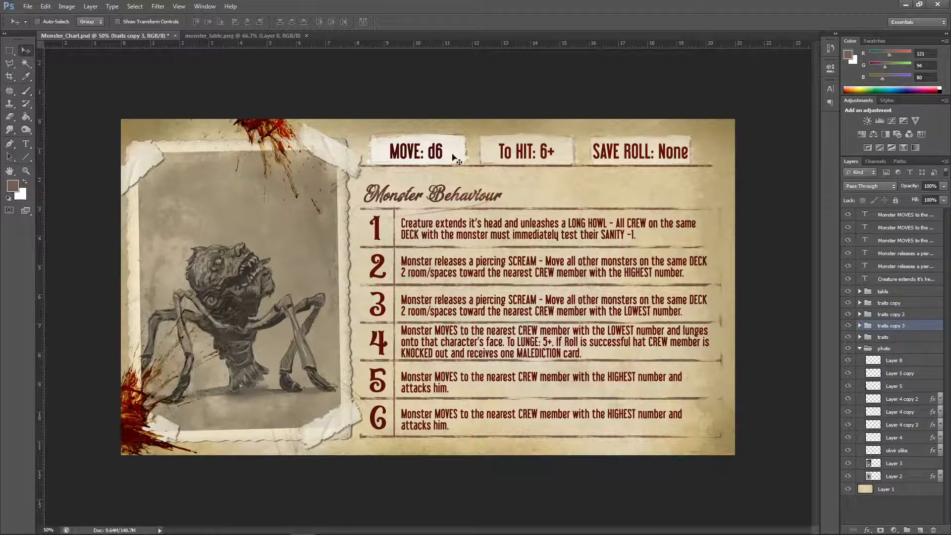
pyautogui.moveTo(454, 153); pyautogui.dragTo(680, 191)
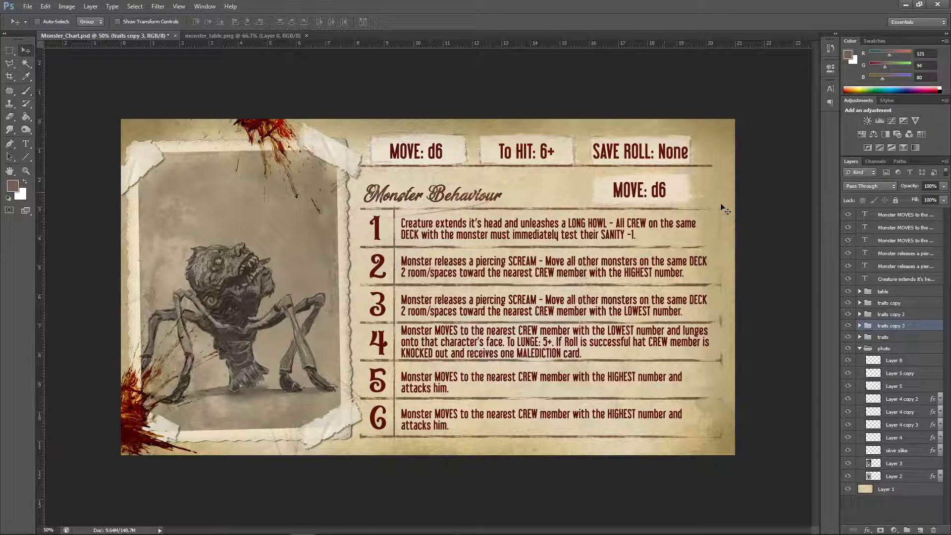
# Step: Replace the text on the duplicated trait patch with "Enrage: 1"
pyautogui.click(26, 144)
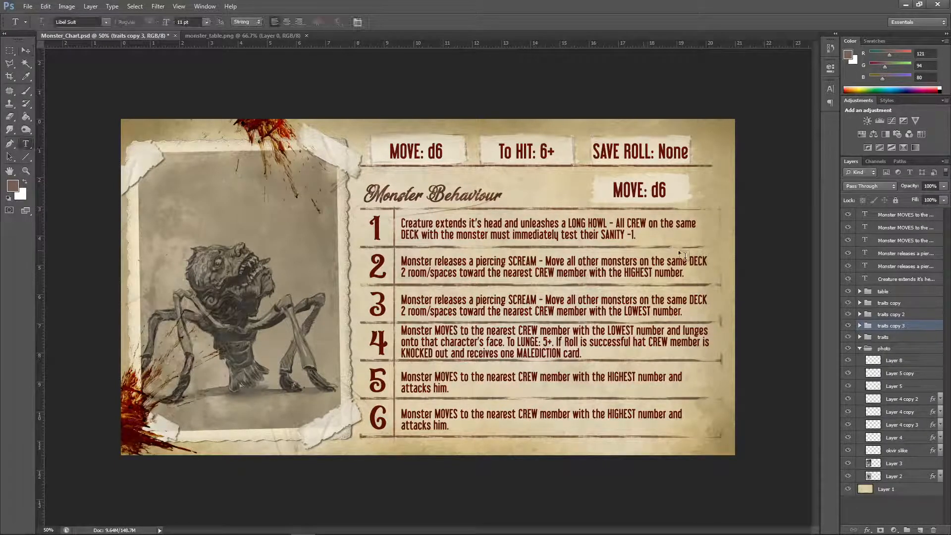
pyautogui.moveTo(667, 191); pyautogui.dragTo(579, 186)
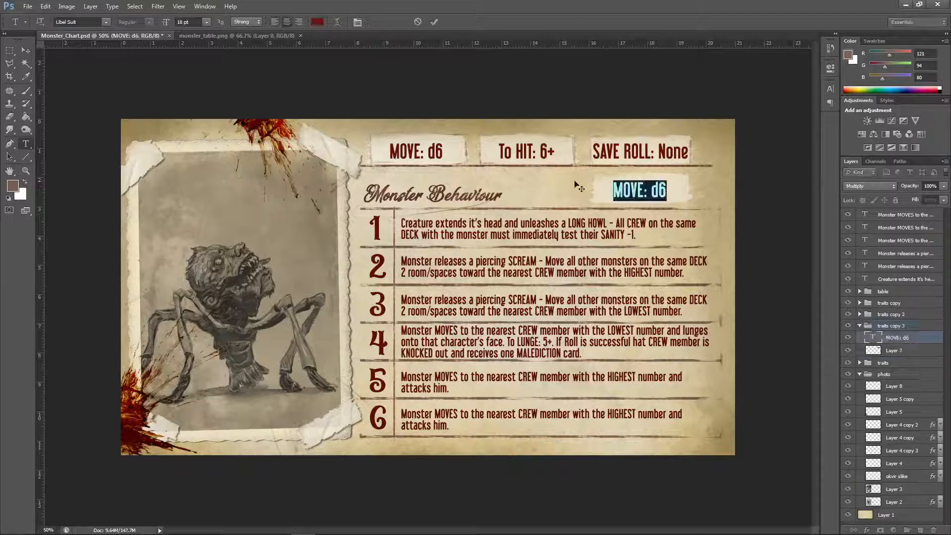
pyautogui.write('Enrage')
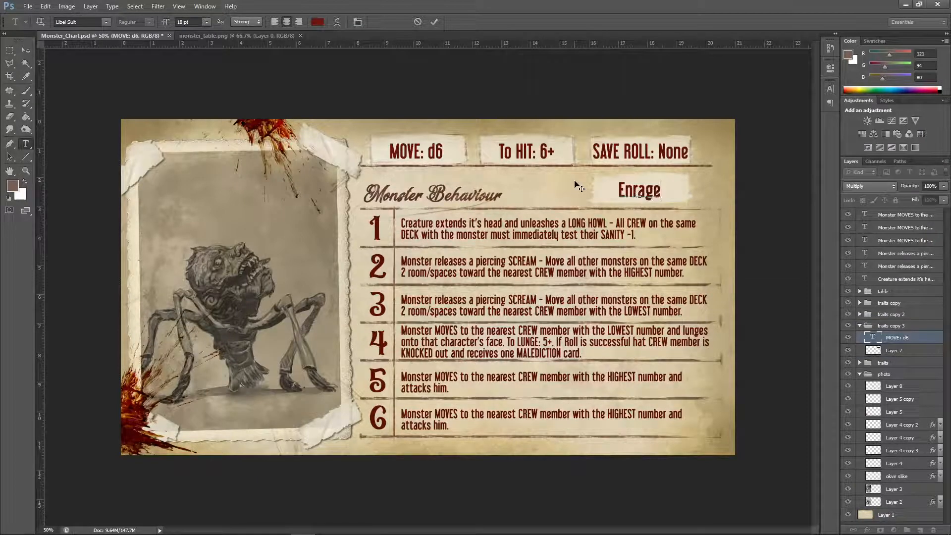
pyautogui.write(':')
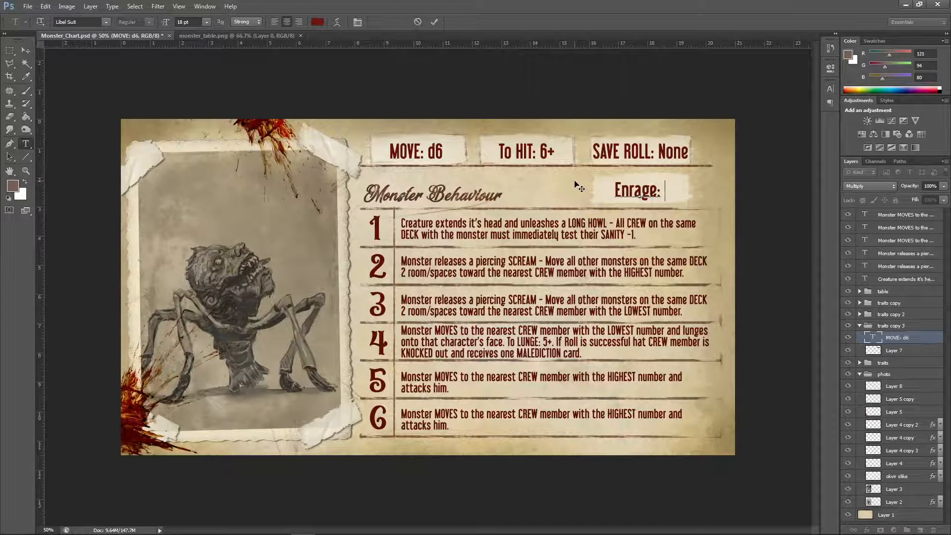
pyautogui.write('1')
pyautogui.click(26, 50)
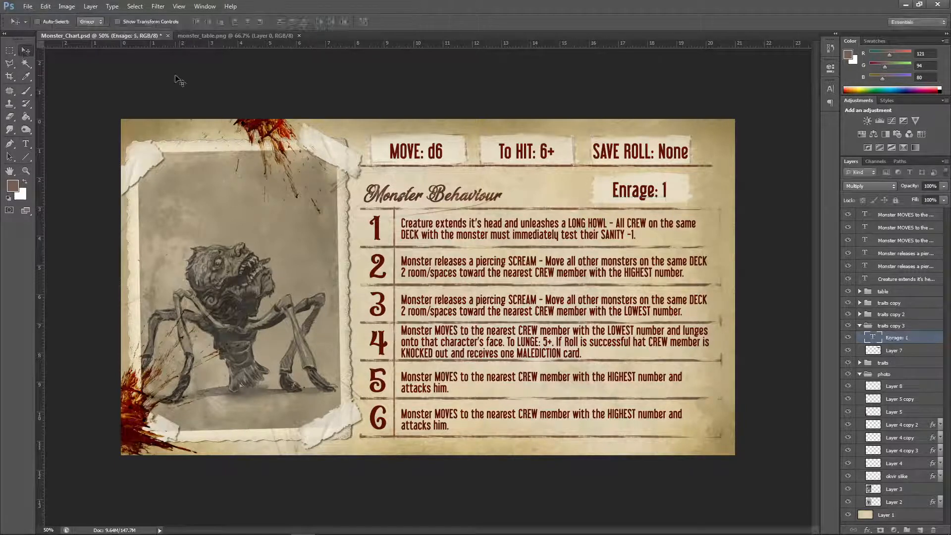
# Step: Change the number in the Enrage trait text to 2
pyautogui.click(25, 144)
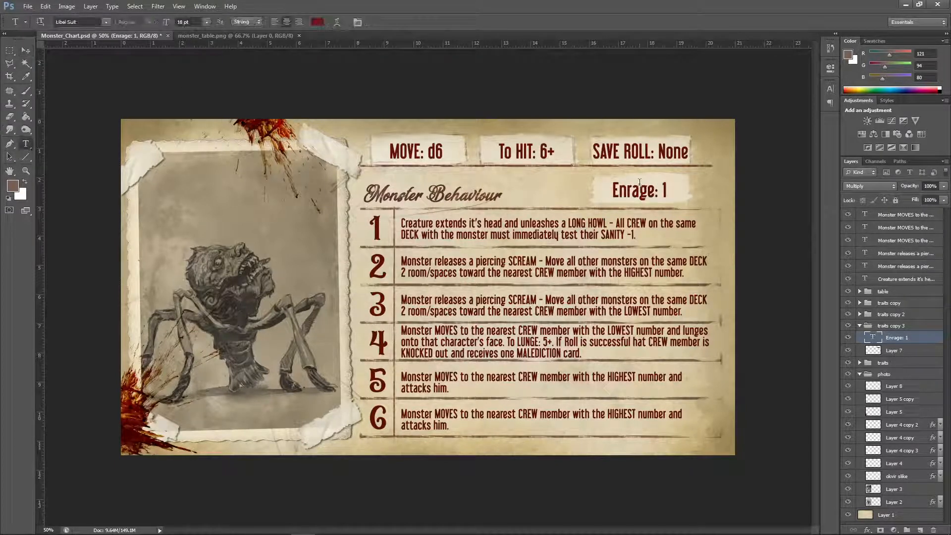
pyautogui.moveTo(672, 193); pyautogui.dragTo(663, 185)
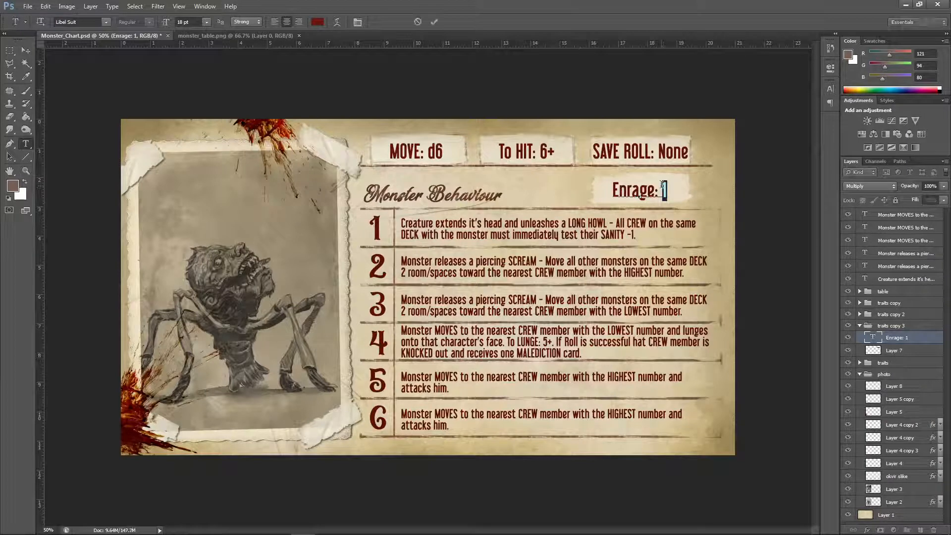
pyautogui.write('2')
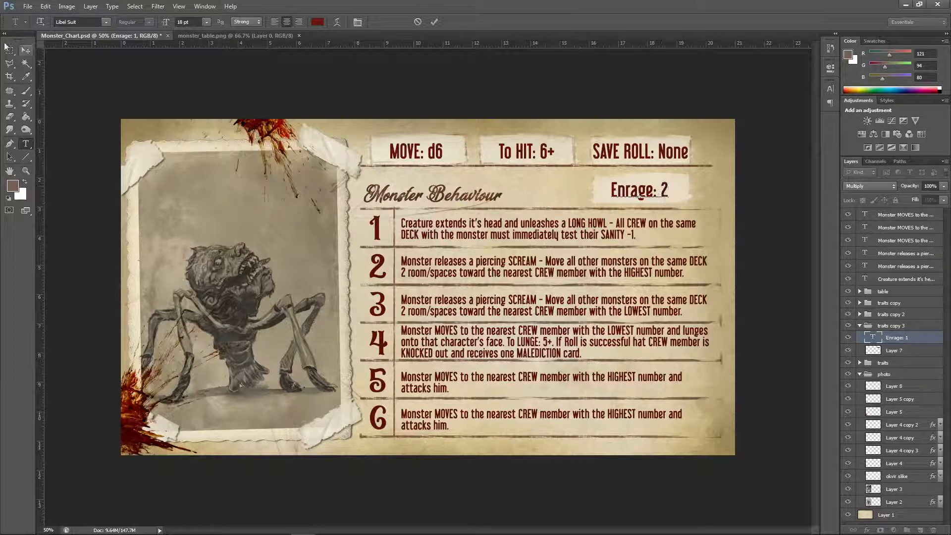
pyautogui.click(25, 51)
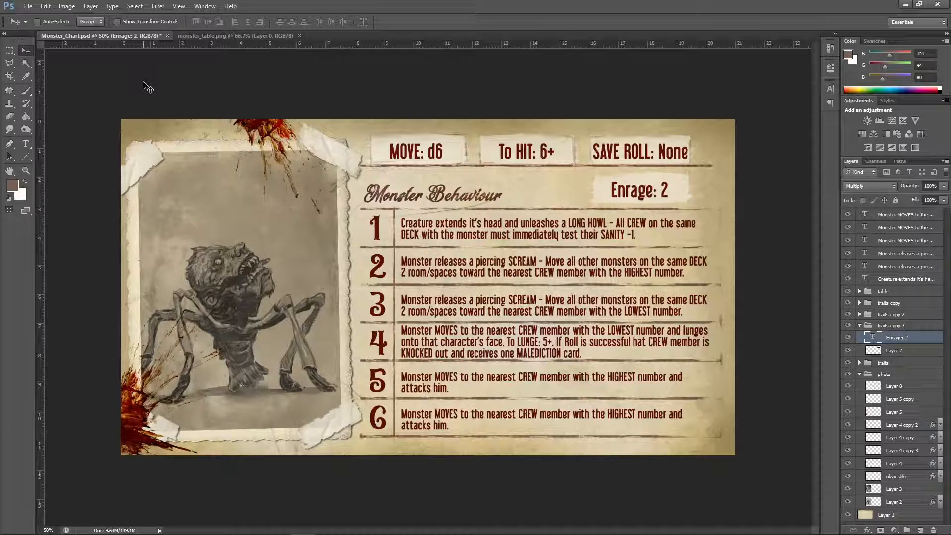
# Step: Run a spelling check on the "Enrage: 2" text
pyautogui.click(48, 7)
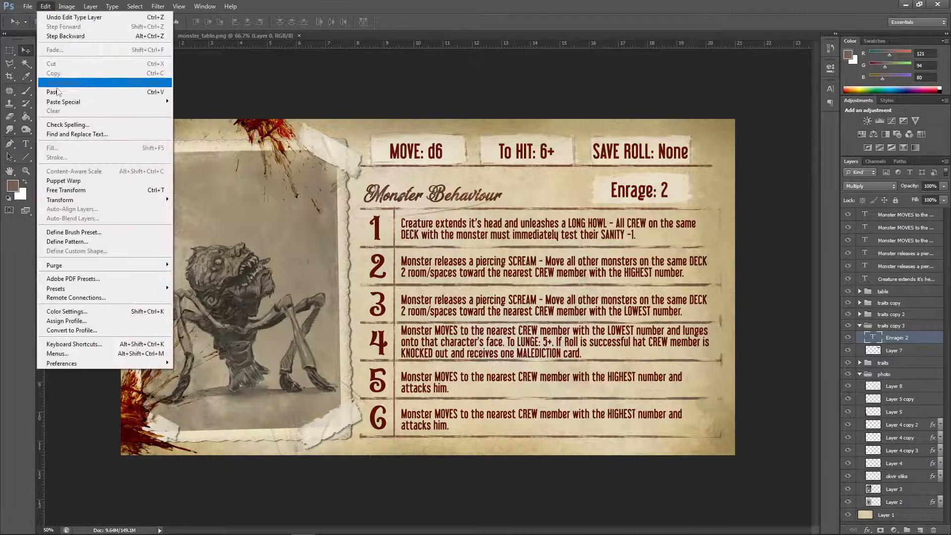
pyautogui.click(642, 5)
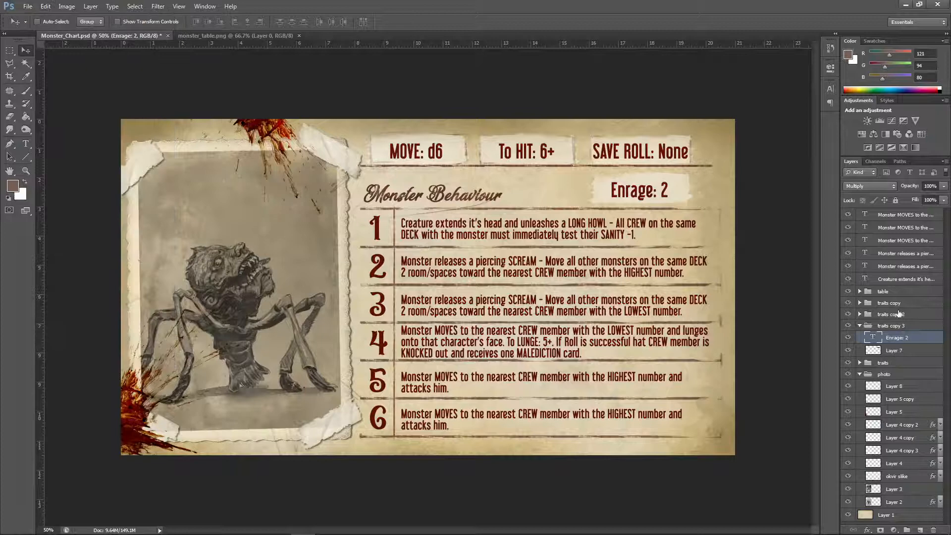
pyautogui.doubleClick(873, 337)
pyautogui.click(48, 7)
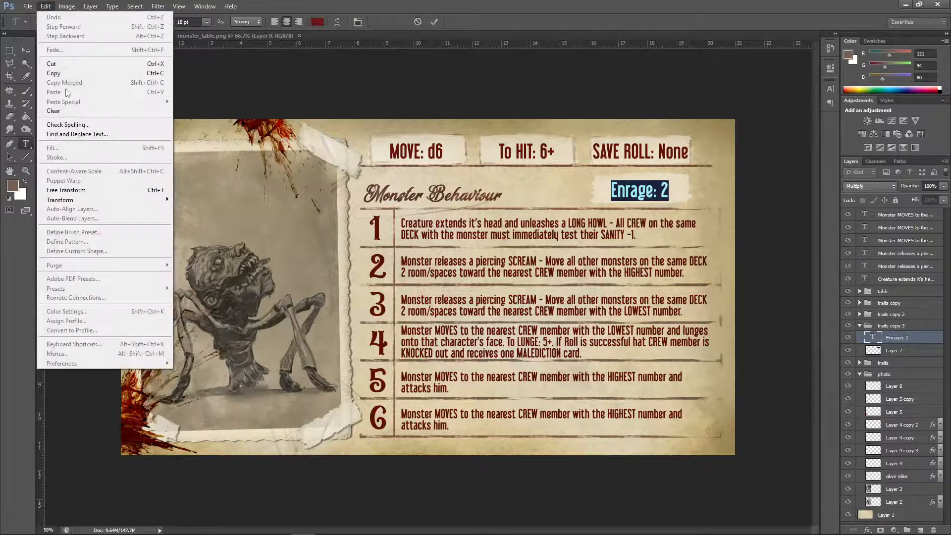
pyautogui.click(64, 124)
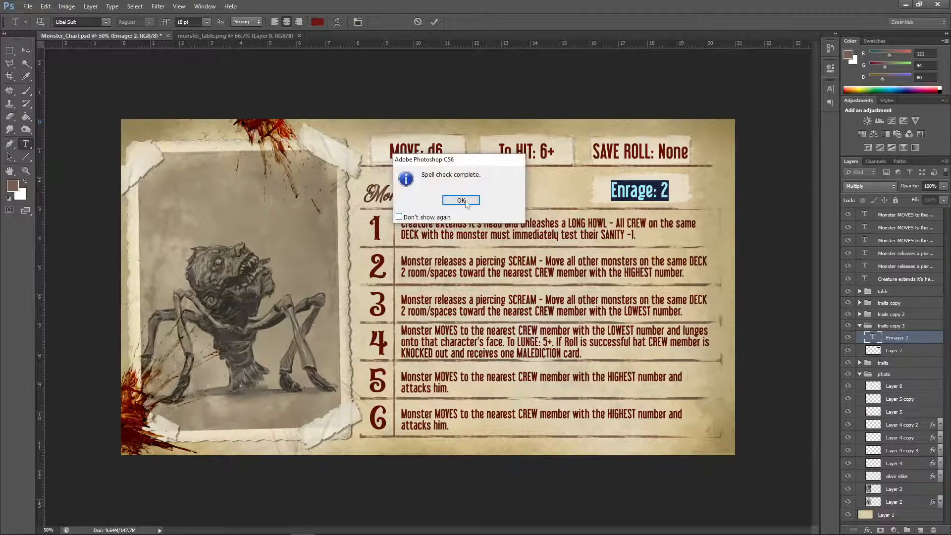
pyautogui.click(461, 201)
pyautogui.click(26, 53)
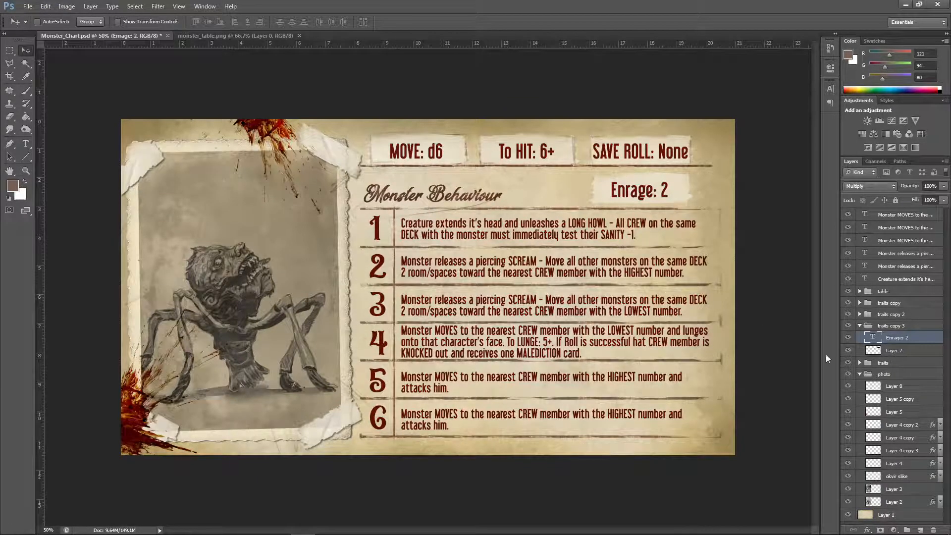
# Step: Draw a thin brown hand-drawn oval around "Enrage: 2" on Layer 8
pyautogui.click(893, 385)
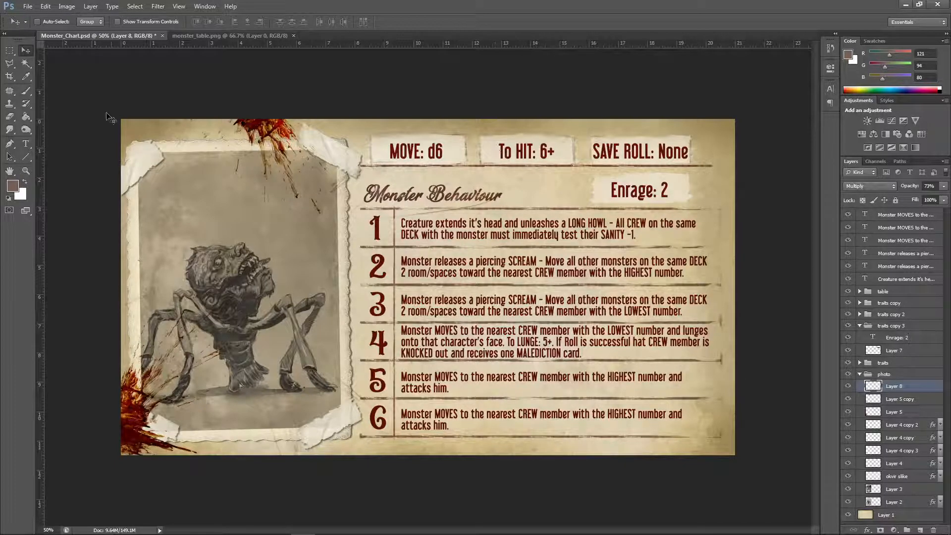
pyautogui.click(25, 91)
pyautogui.moveTo(607, 174)
pyautogui.mouseDown()
pyautogui.moveTo(626, 180)
pyautogui.moveTo(601, 194)
pyautogui.mouseUp()
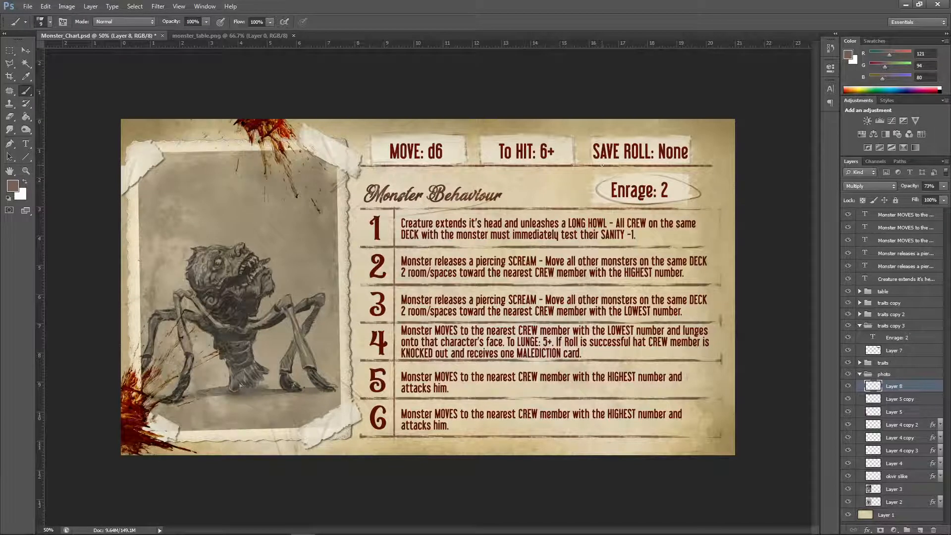
# Step: Erase small portions of the brown oval along its lower and right sides
pyautogui.click(9, 117)
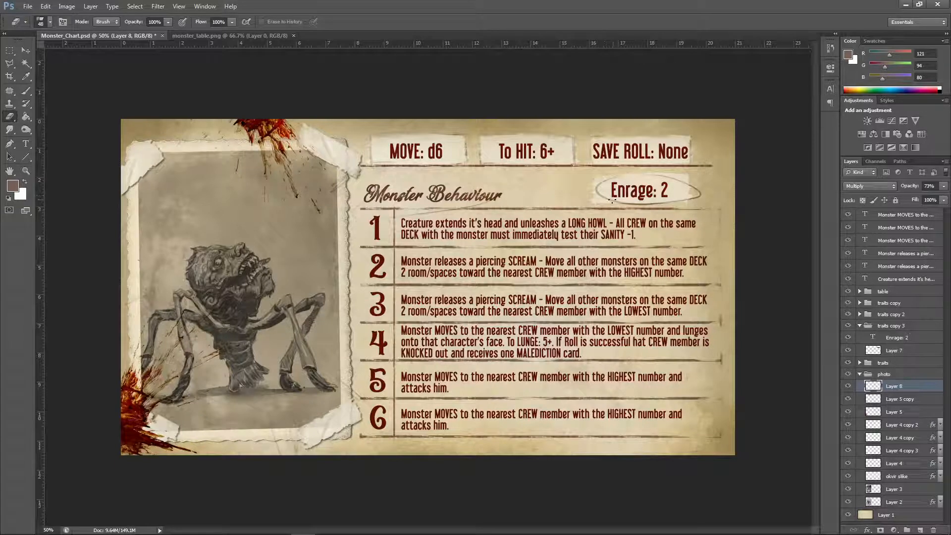
pyautogui.moveTo(633, 205); pyautogui.dragTo(635, 207)
pyautogui.moveTo(695, 197); pyautogui.dragTo(699, 196)
# Step: Paint thin brown strokes along the edges of the "Enrage: 2" patch, and save the document
pyautogui.click(24, 92)
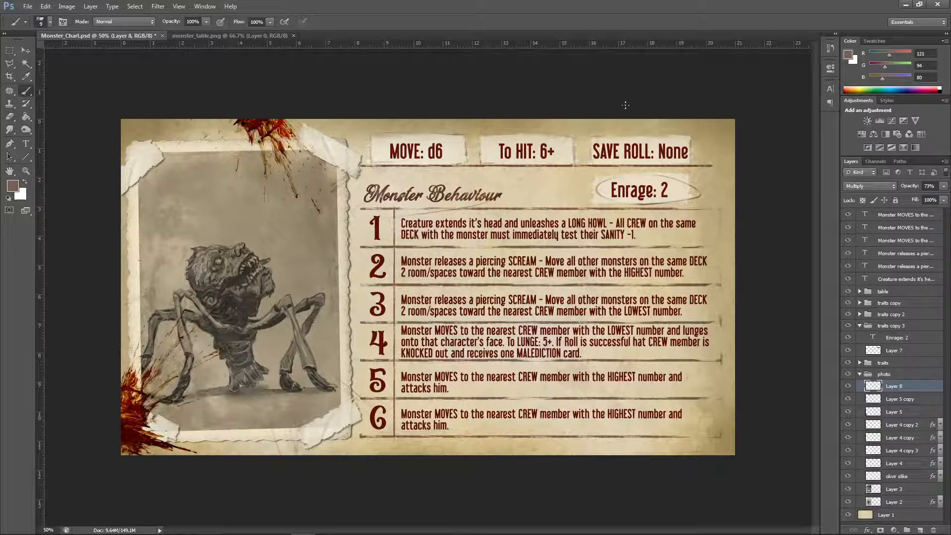
pyautogui.moveTo(594, 179); pyautogui.dragTo(593, 199)
pyautogui.hotkey('ctrl', 's')
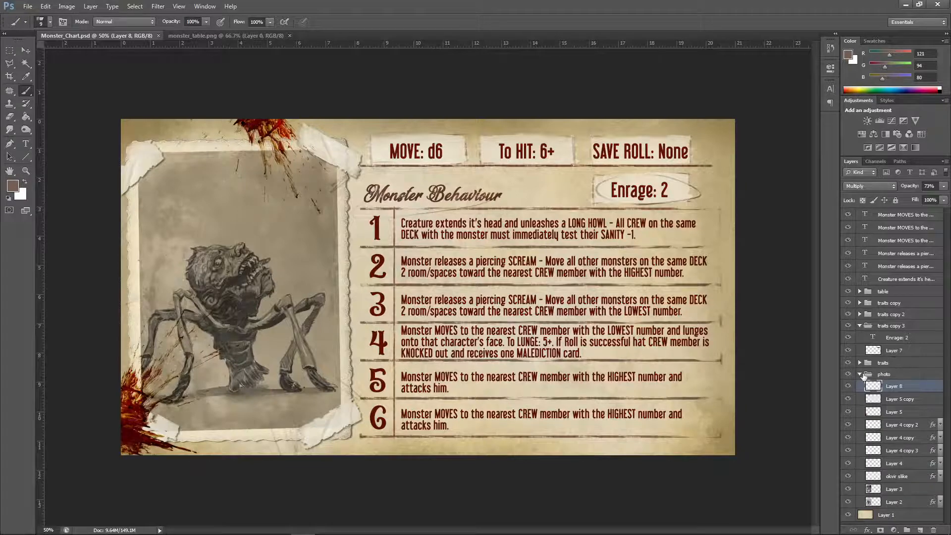
# Step: Add a "SCREAMER" title as a new text layer above the photo group and place it in the photo's upper-left corner
pyautogui.click(861, 375)
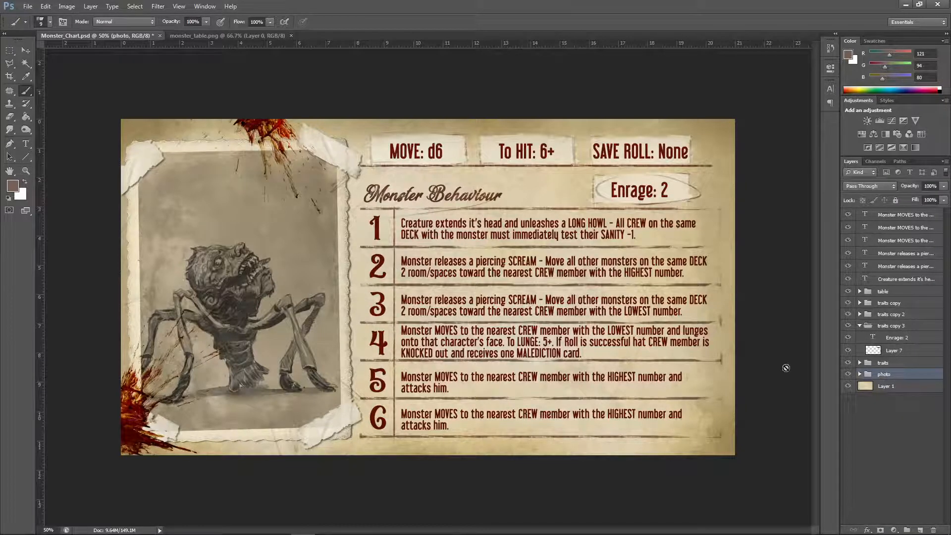
pyautogui.click(26, 144)
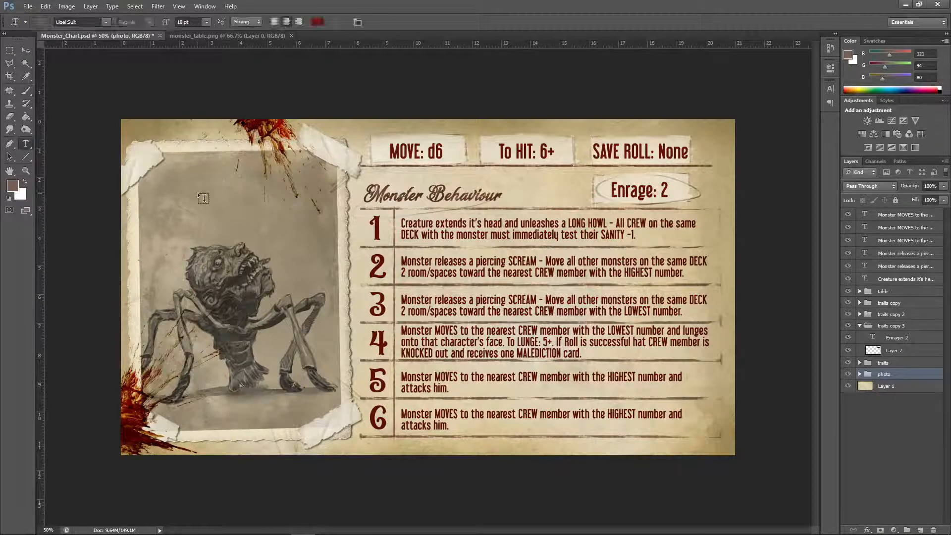
pyautogui.click(166, 179)
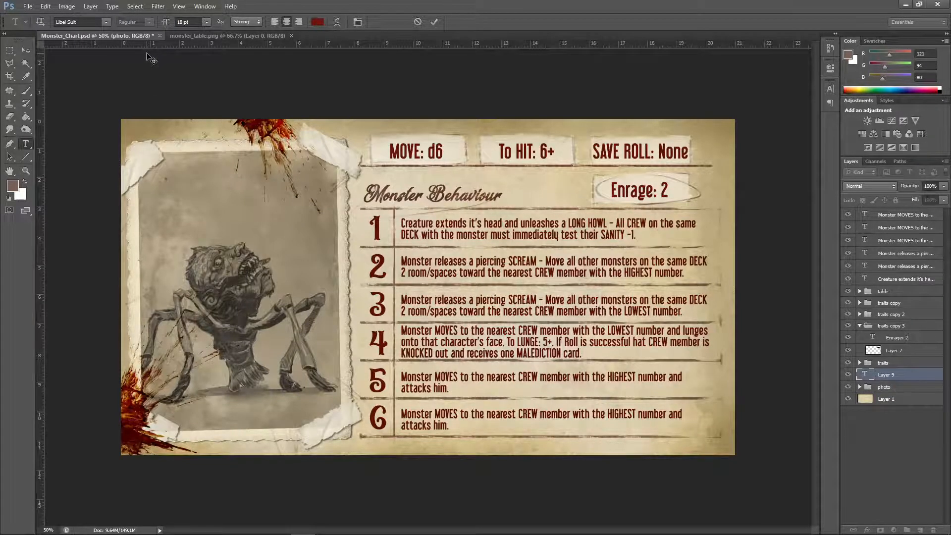
pyautogui.write('SCREAMER')
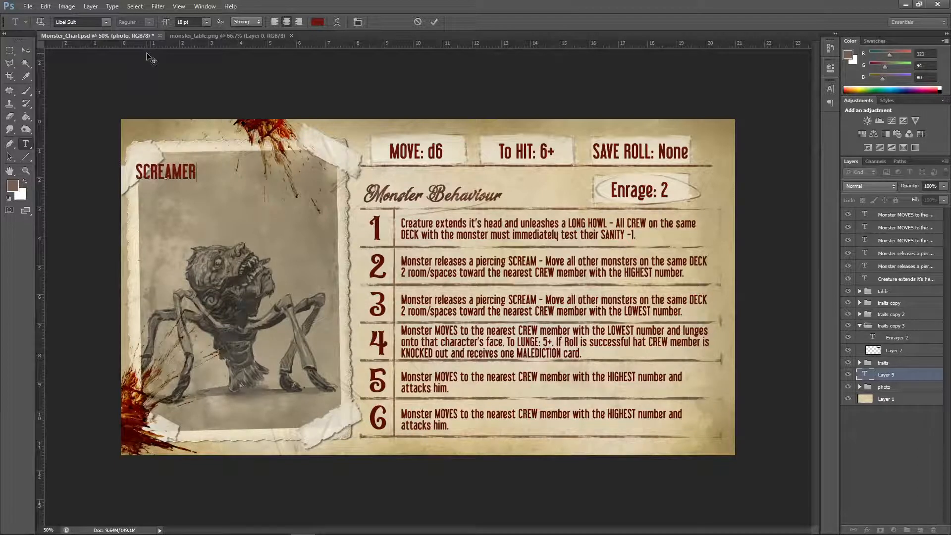
pyautogui.click(26, 50)
pyautogui.moveTo(183, 172); pyautogui.dragTo(198, 176)
# Step: Change the SCREAMER title's font to Urania Czech and shift the text slightly to the right on the photo
pyautogui.doubleClick(864, 374)
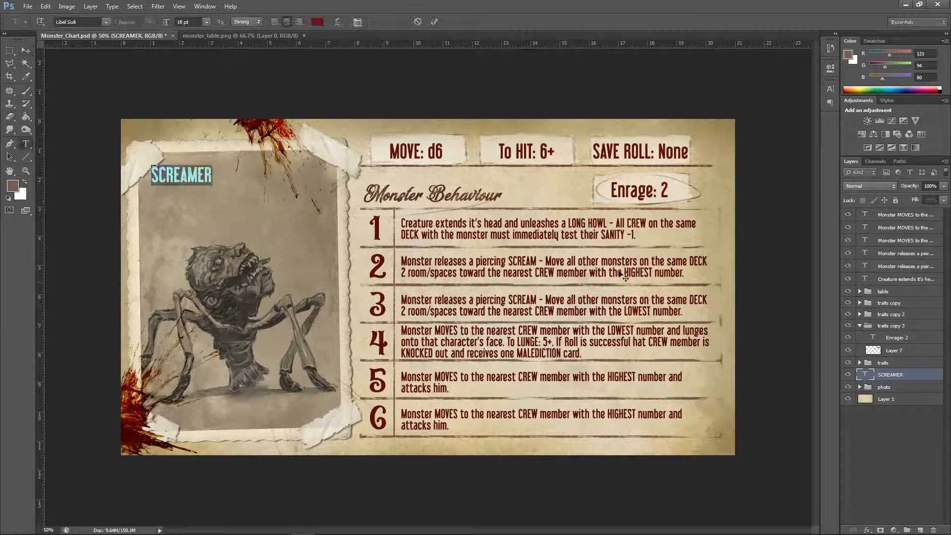
pyautogui.click(102, 22)
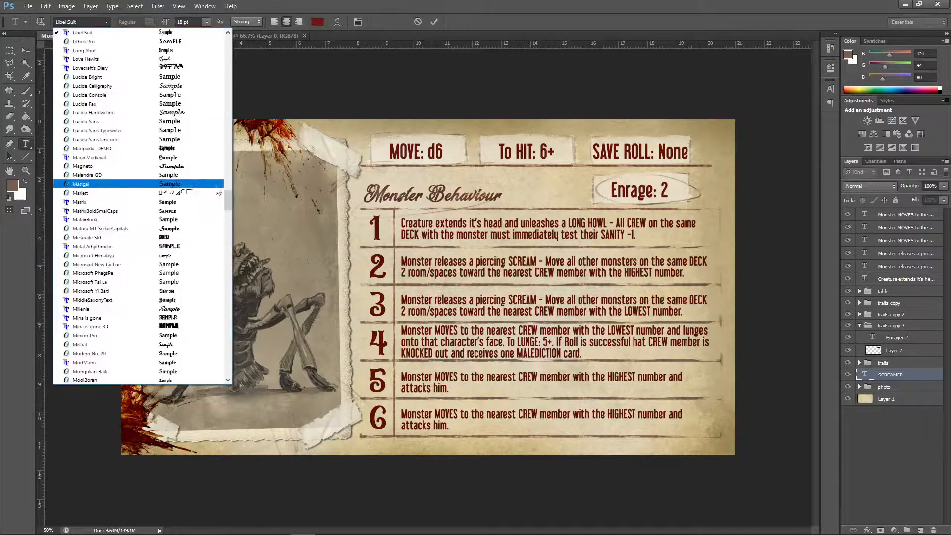
pyautogui.moveTo(228, 200); pyautogui.dragTo(223, 290)
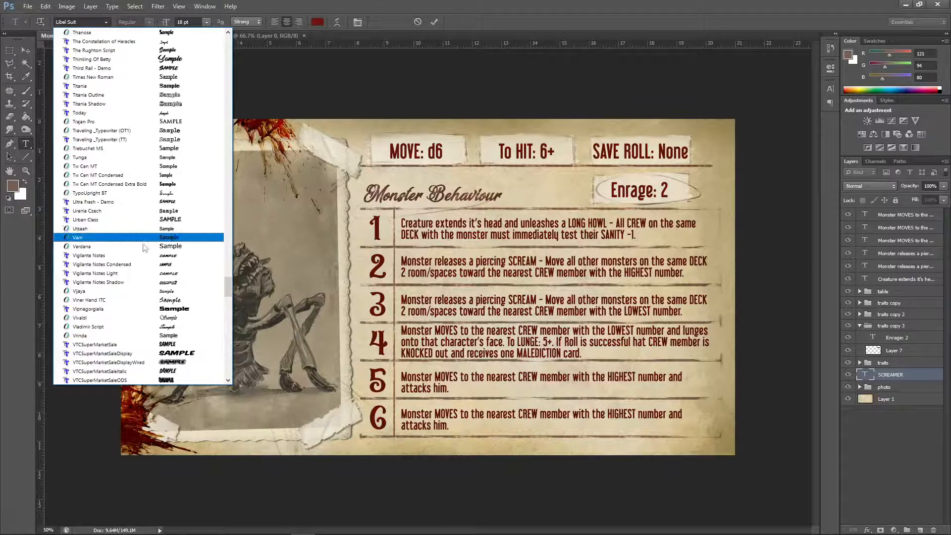
pyautogui.moveTo(229, 286); pyautogui.dragTo(232, 272)
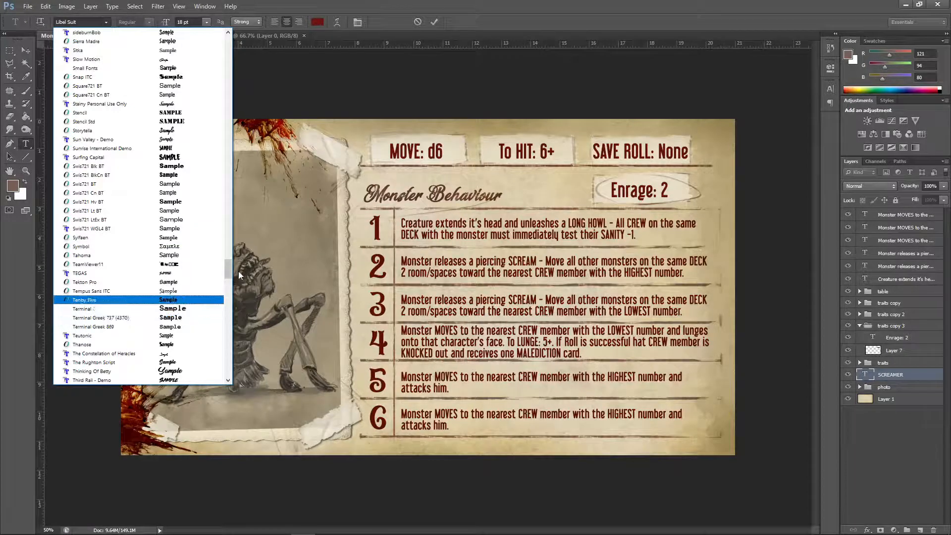
pyautogui.moveTo(229, 270); pyautogui.dragTo(222, 292)
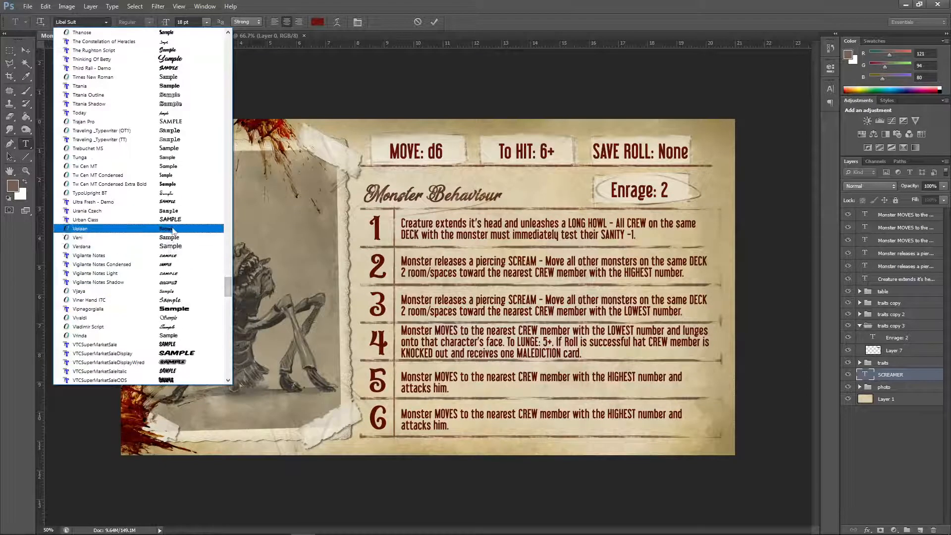
pyautogui.click(175, 211)
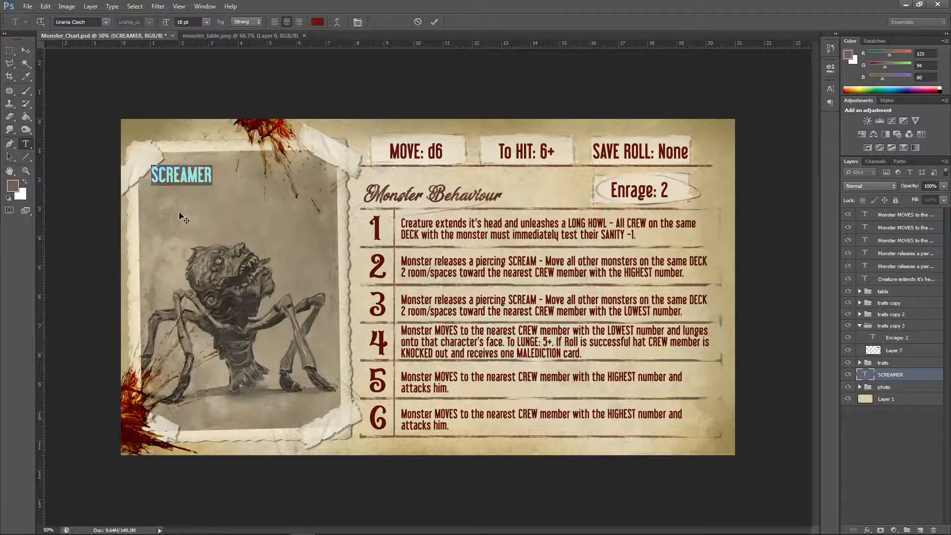
pyautogui.click(26, 50)
pyautogui.moveTo(198, 183); pyautogui.dragTo(210, 183)
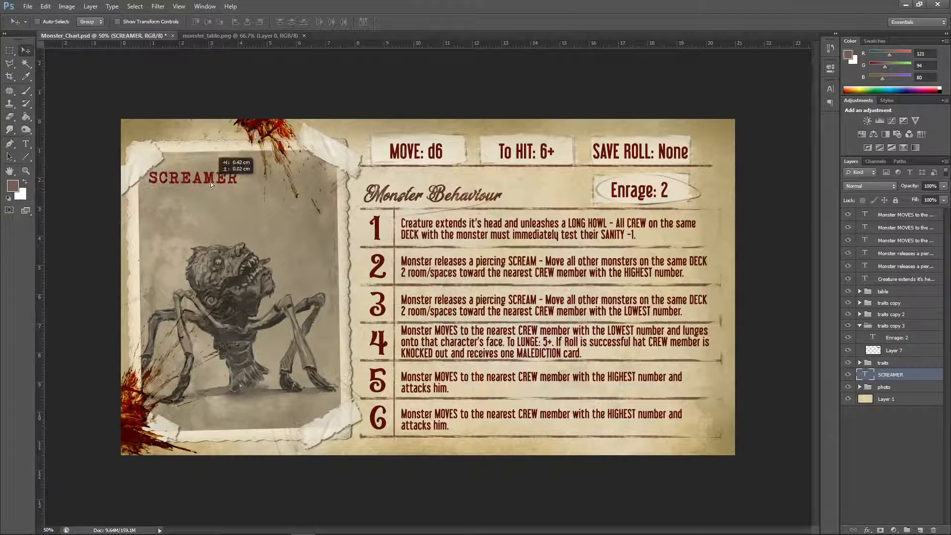
# Step: Scale the SCREAMER title to about 89% of its width and apply the transformation
pyautogui.click(46, 6)
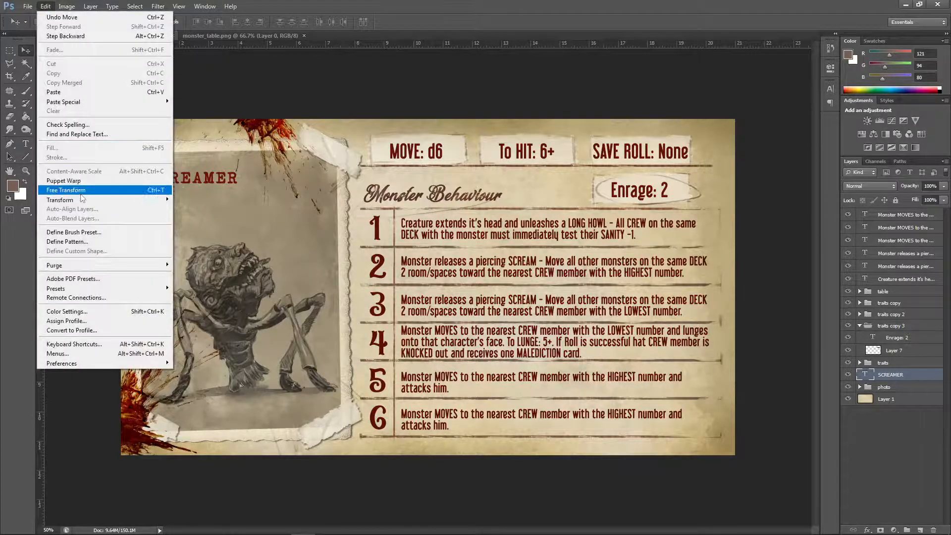
pyautogui.moveTo(62, 200)
pyautogui.click(197, 214)
pyautogui.moveTo(239, 176)
pyautogui.mouseDown()
pyautogui.moveTo(248, 176)
pyautogui.moveTo(229, 177)
pyautogui.mouseUp()
pyautogui.click(27, 50)
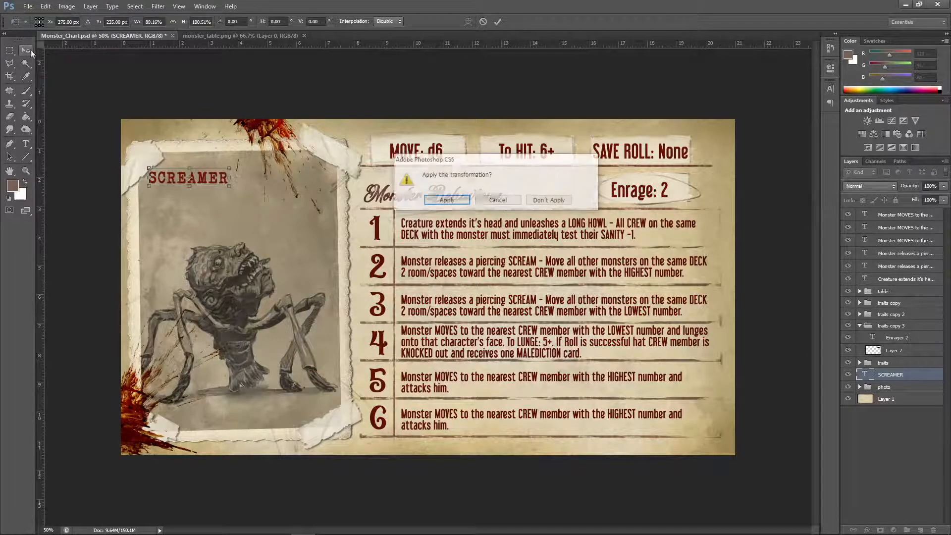
pyautogui.click(449, 199)
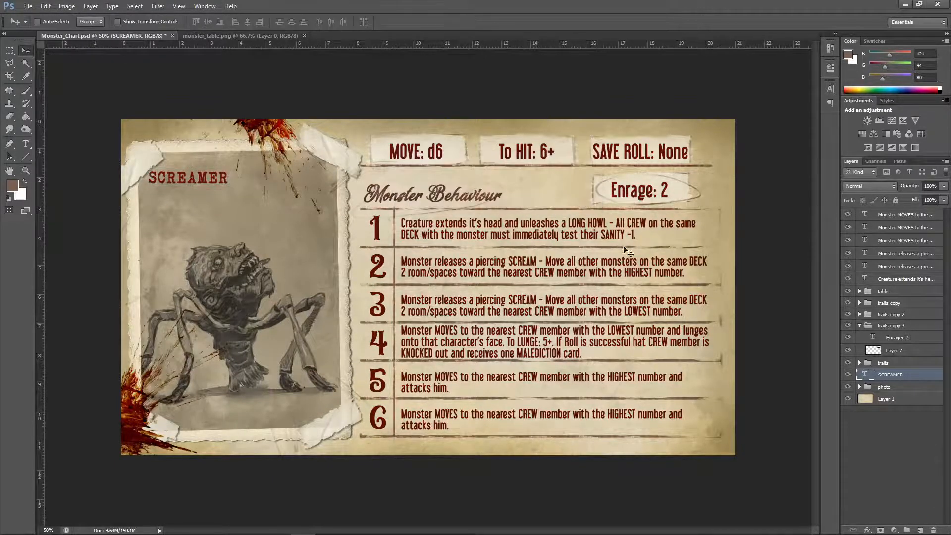
# Step: Duplicate the SCREAMER text layer and place the copy directly beneath the original title
pyautogui.doubleClick(864, 374)
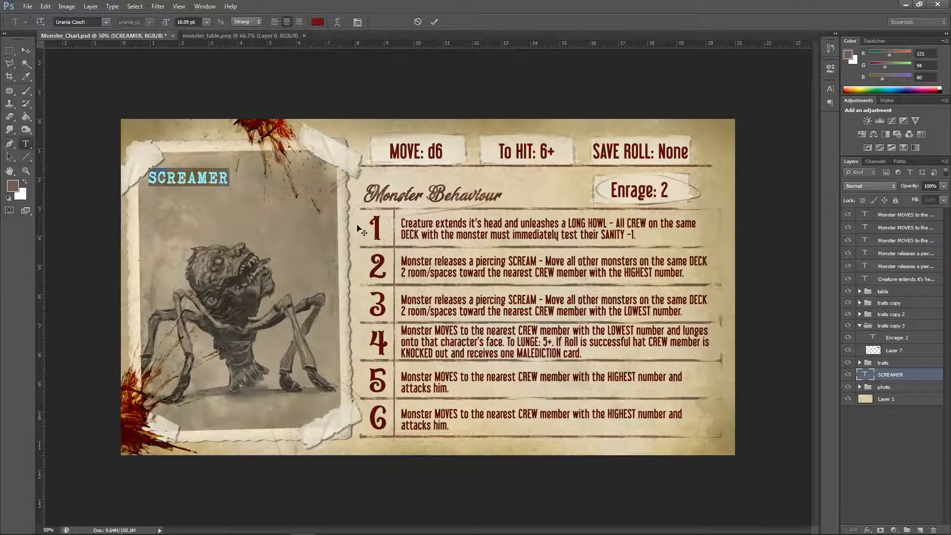
pyautogui.hotkey('ctrl', 'Return')
pyautogui.press('v')
pyautogui.moveTo(914, 382); pyautogui.dragTo(920, 530)
pyautogui.moveTo(221, 185); pyautogui.dragTo(211, 197)
# Step: Set the blend mode of both the SCREAMER layer and its copy to Multiply
pyautogui.click(897, 387)
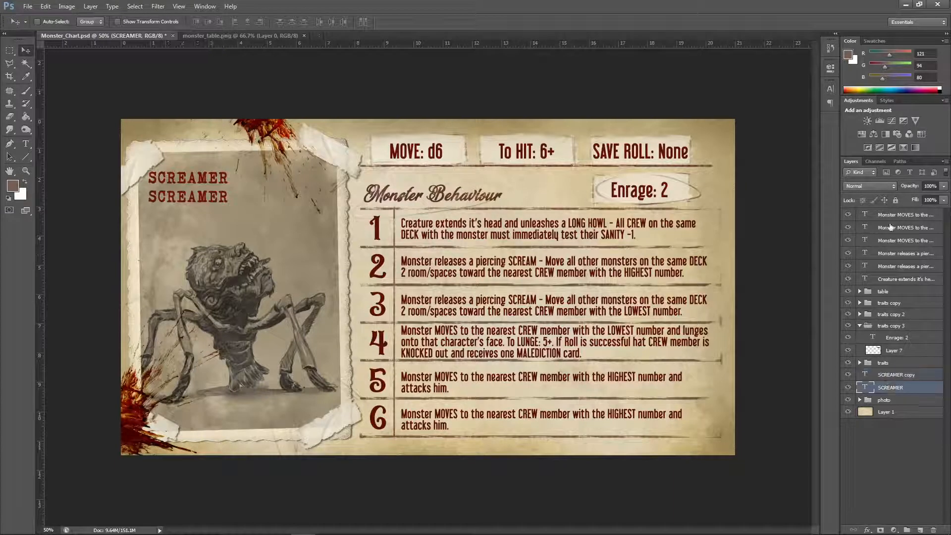
pyautogui.click(875, 186)
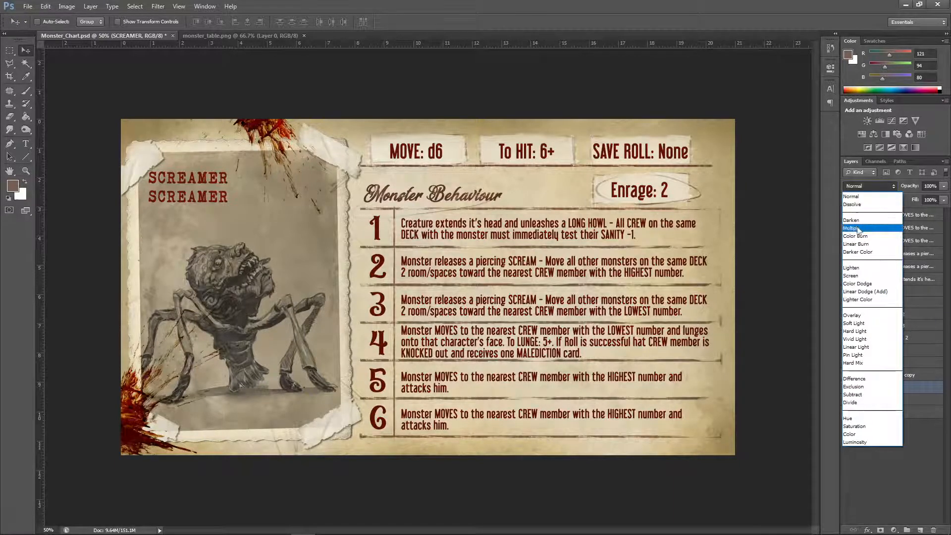
pyautogui.click(861, 229)
pyautogui.click(890, 375)
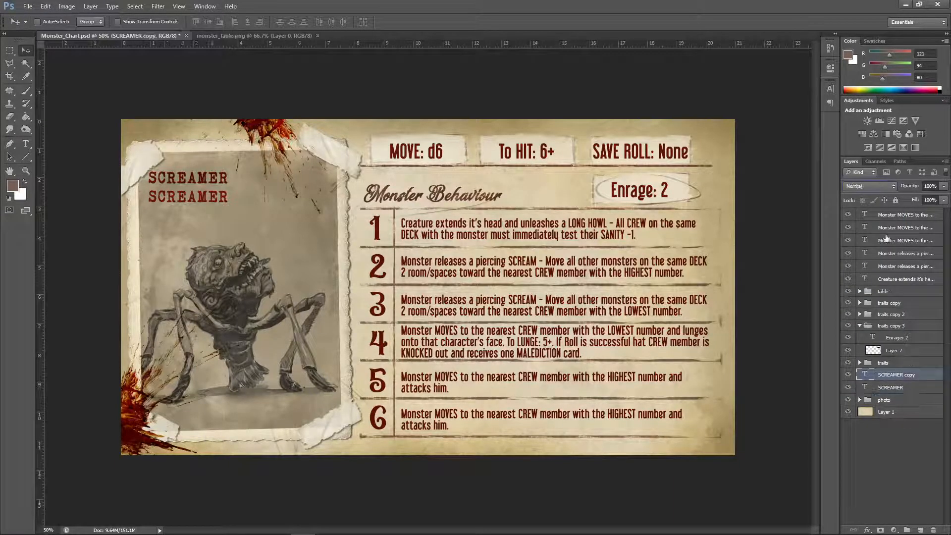
pyautogui.click(873, 187)
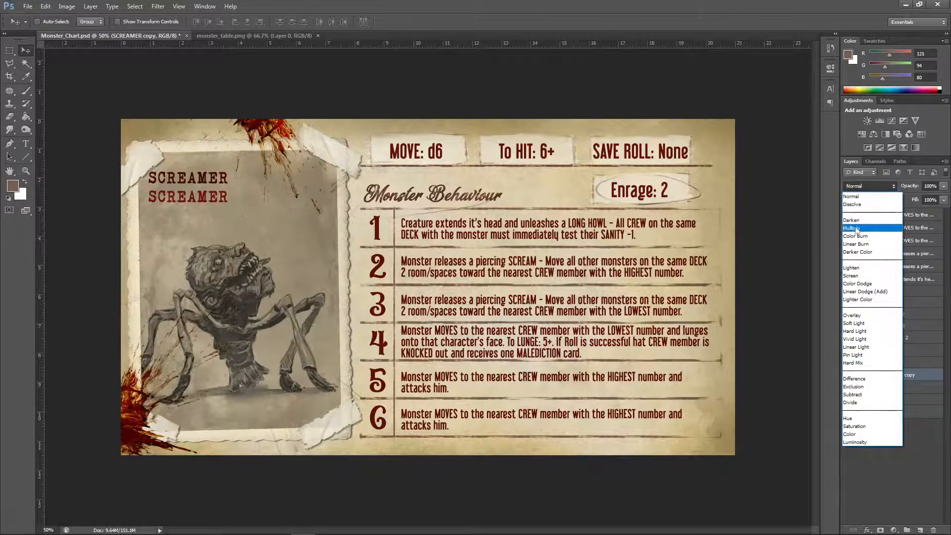
pyautogui.click(861, 228)
# Step: Left-align the copied SCREAMER text, set its size to 12 pt, and line it up under the title's left edge
pyautogui.doubleClick(871, 377)
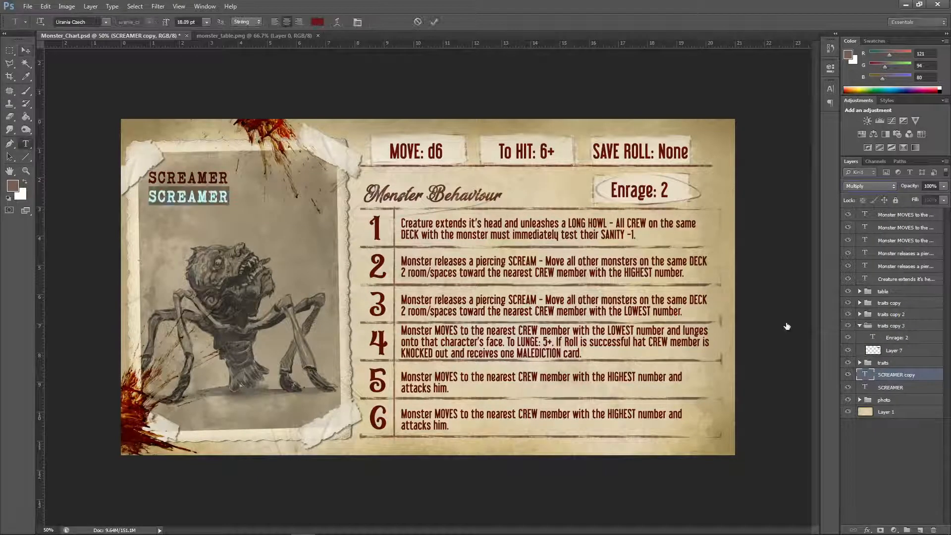
pyautogui.click(274, 22)
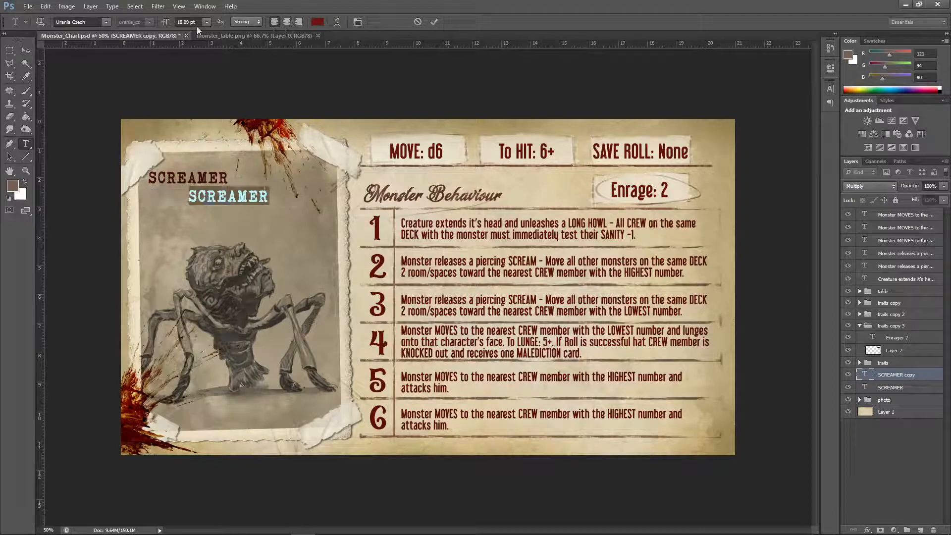
pyautogui.click(206, 22)
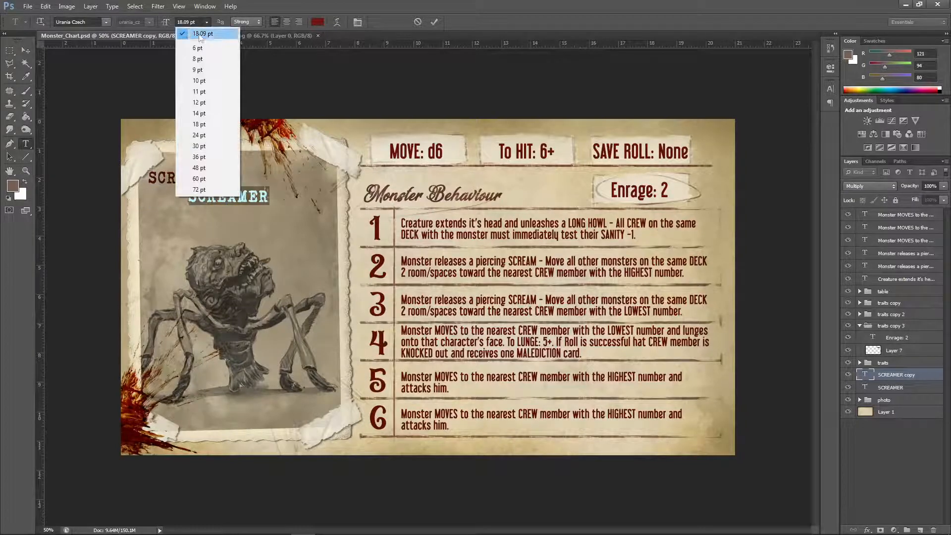
pyautogui.click(200, 81)
pyautogui.click(206, 22)
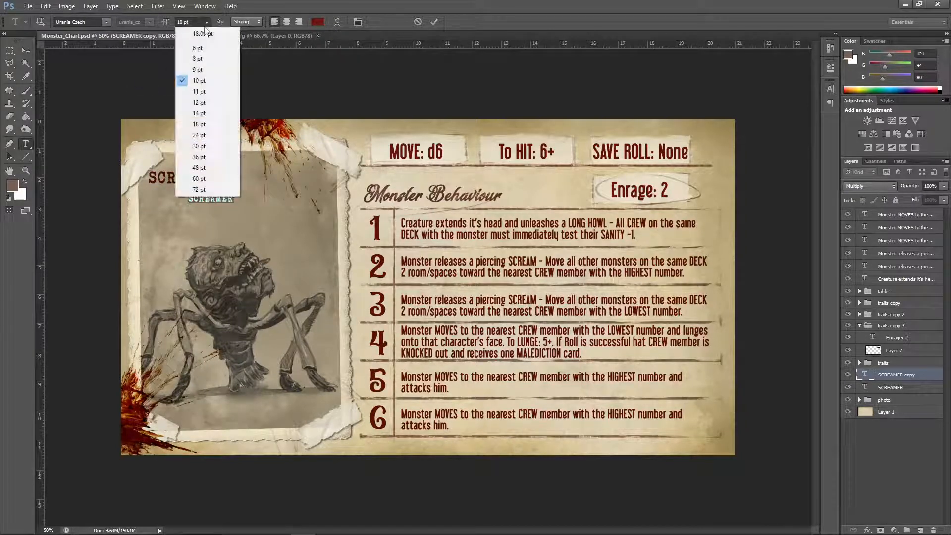
pyautogui.click(200, 105)
pyautogui.click(26, 50)
pyautogui.moveTo(217, 200); pyautogui.dragTo(178, 192)
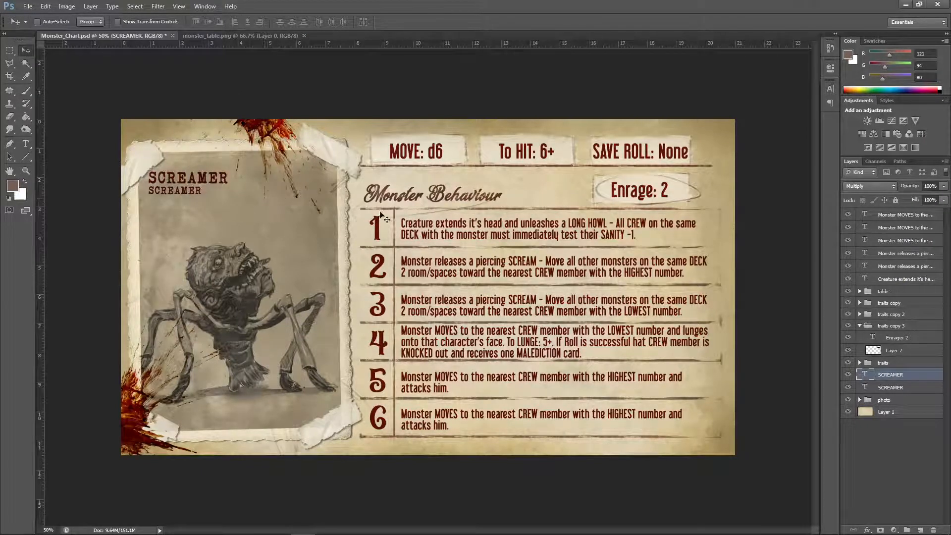
# Step: Replace the smaller SCREAMER text under the title with "Small creature with"
pyautogui.doubleClick(864, 376)
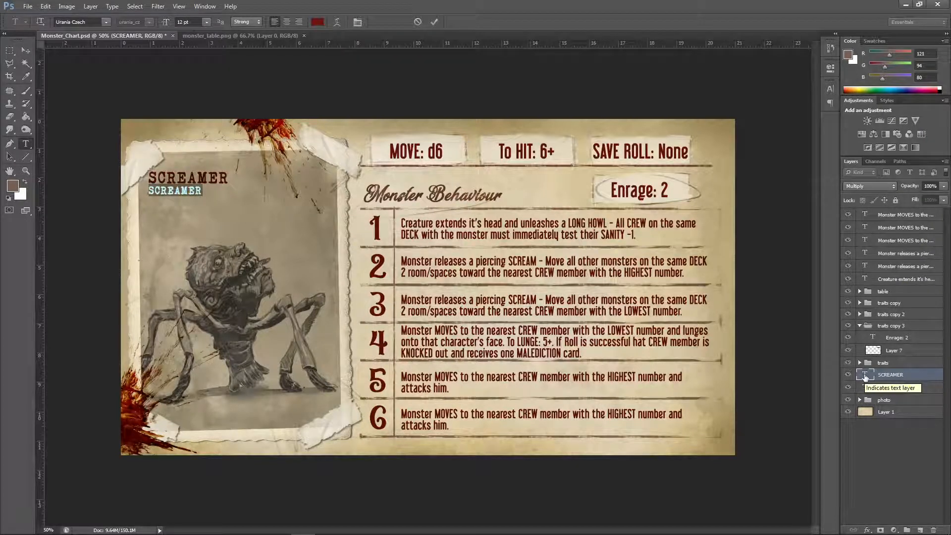
pyautogui.write('Small')
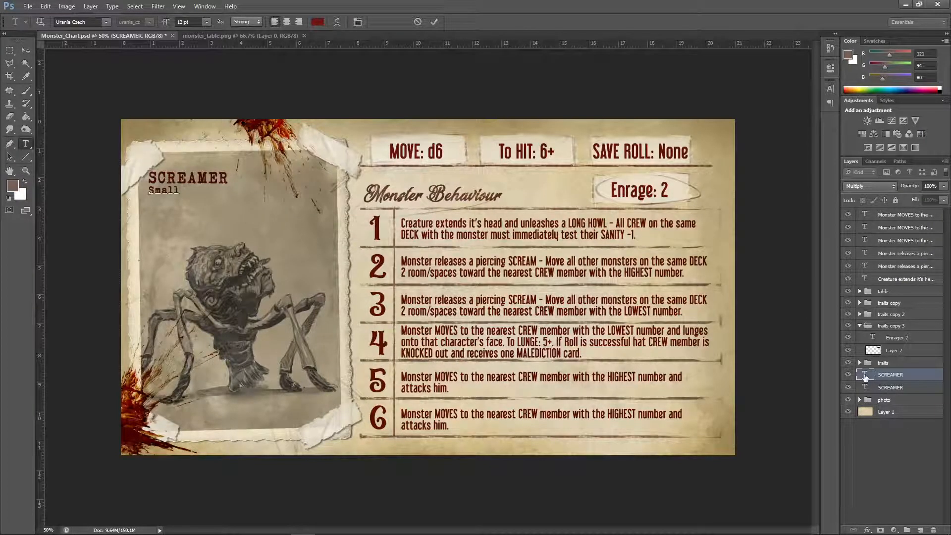
pyautogui.write(' creature with')
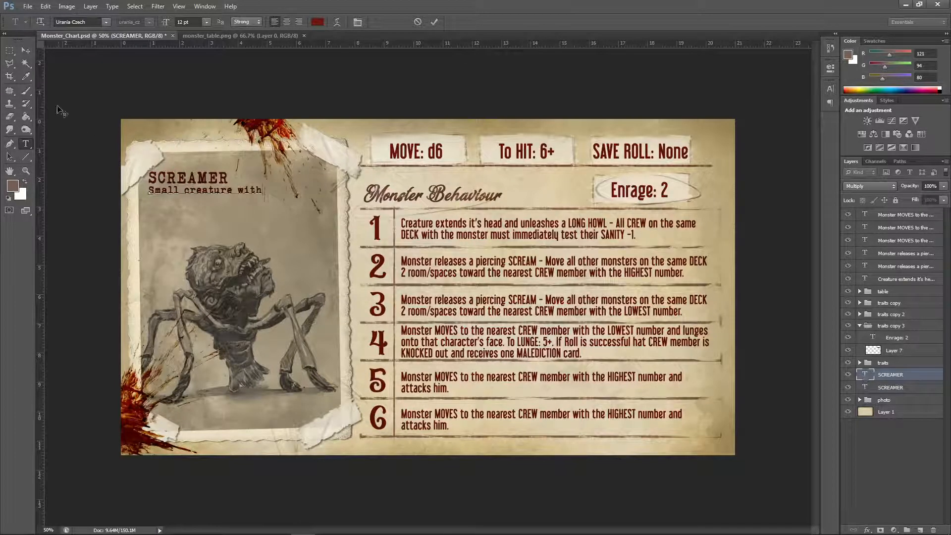
pyautogui.click(25, 50)
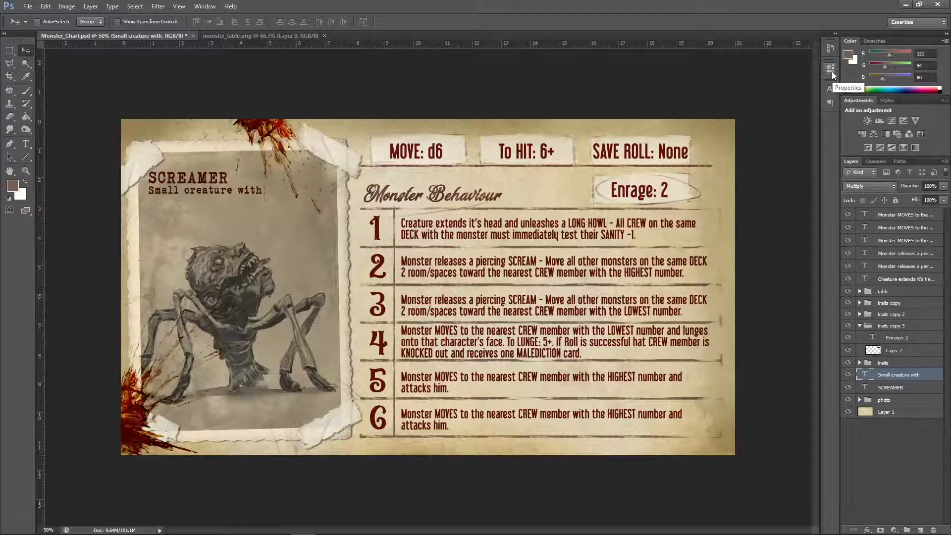
# Step: Set the tracking of the "Small creature with" text to -50
pyautogui.click(832, 90)
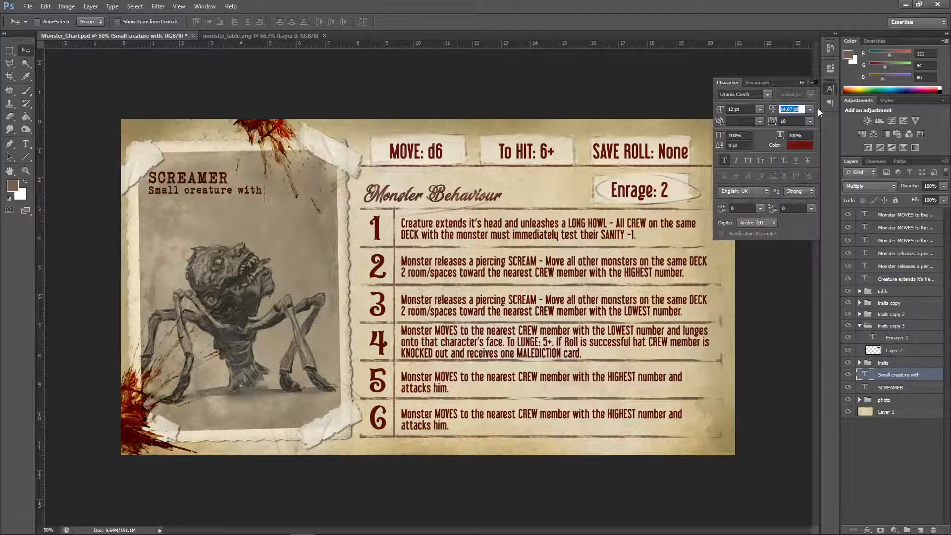
pyautogui.click(811, 121)
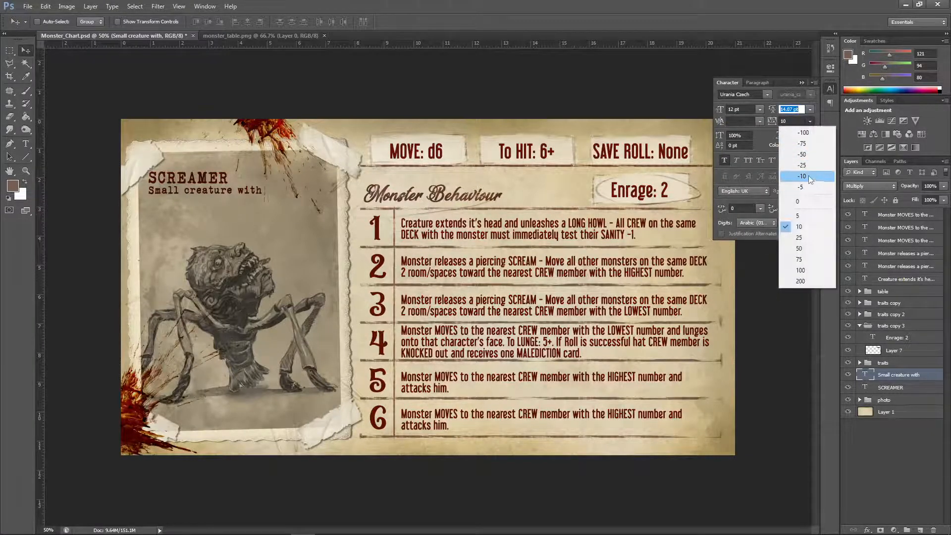
pyautogui.click(809, 176)
pyautogui.click(811, 121)
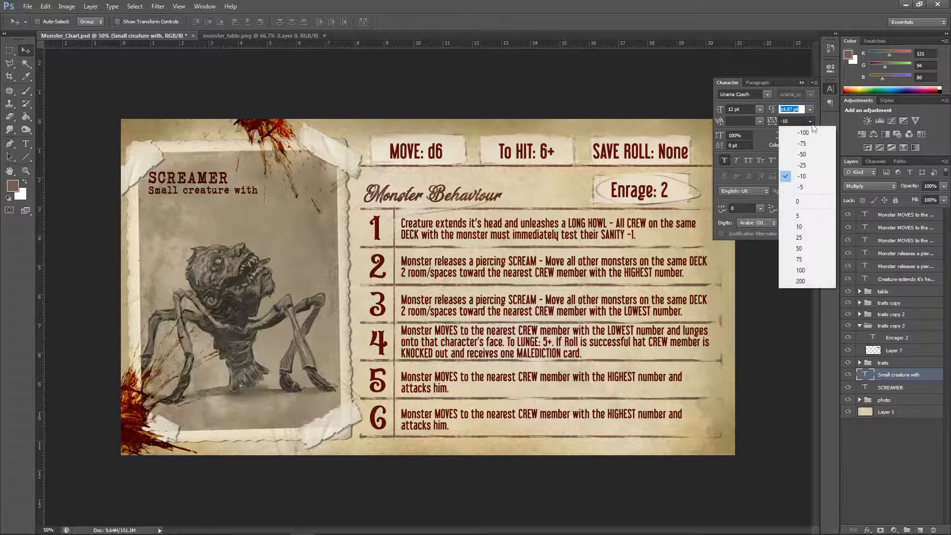
pyautogui.click(807, 156)
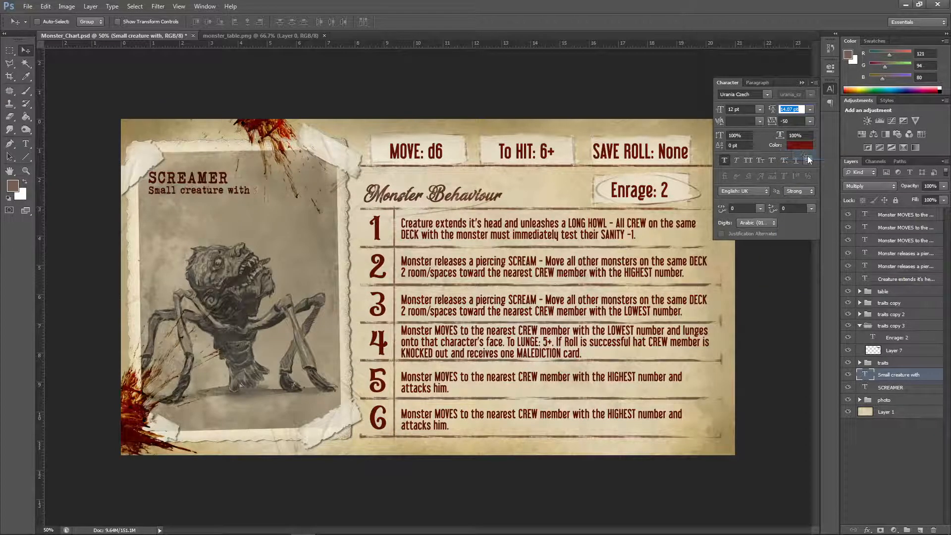
# Step: Extend the description after "Small creature with" with "bla kslk" and two more lines of random placeholder letters
pyautogui.click(865, 374)
pyautogui.press('t')
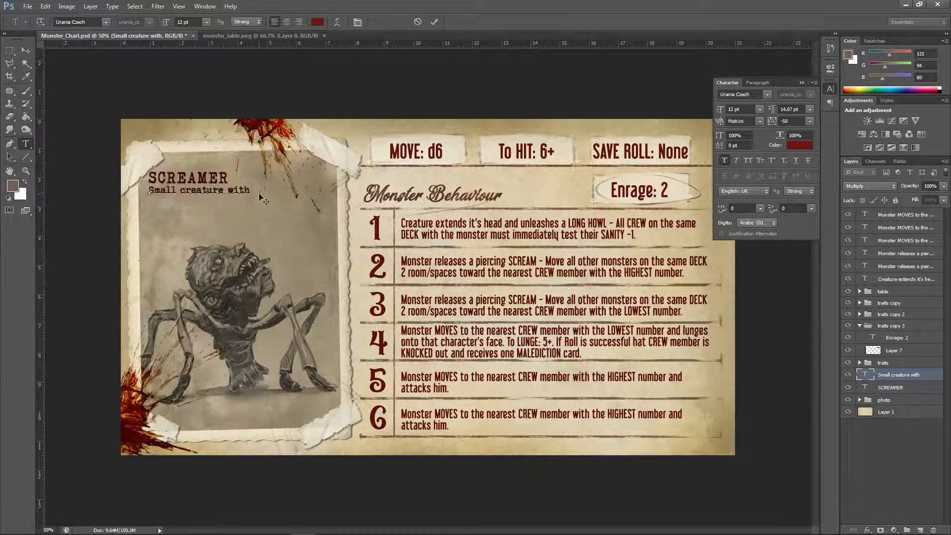
pyautogui.write('bla kslk')
pyautogui.press('Return')
pyautogui.write('kalskalslaakslal')
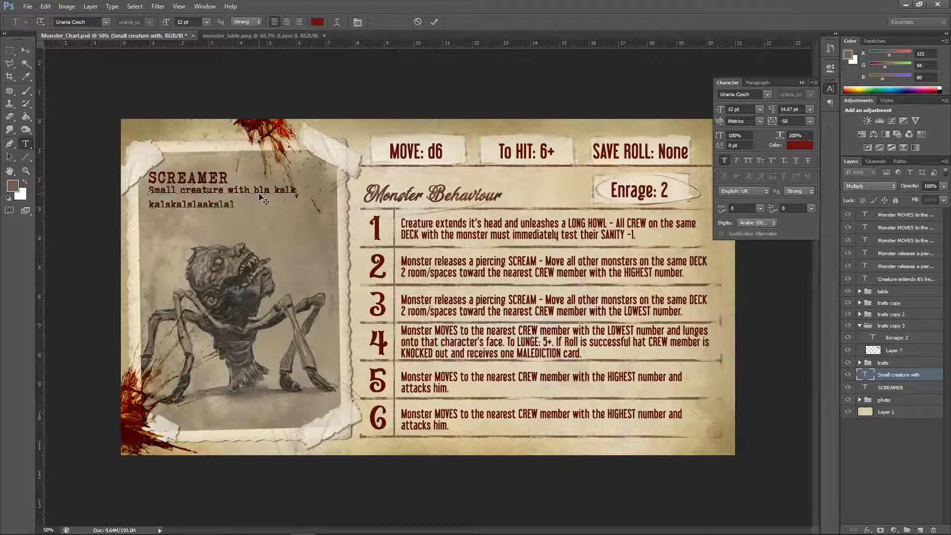
pyautogui.write(' kalska')
pyautogui.press('Return')
pyautogui.write('aajskajkssjak')
pyautogui.click(24, 50)
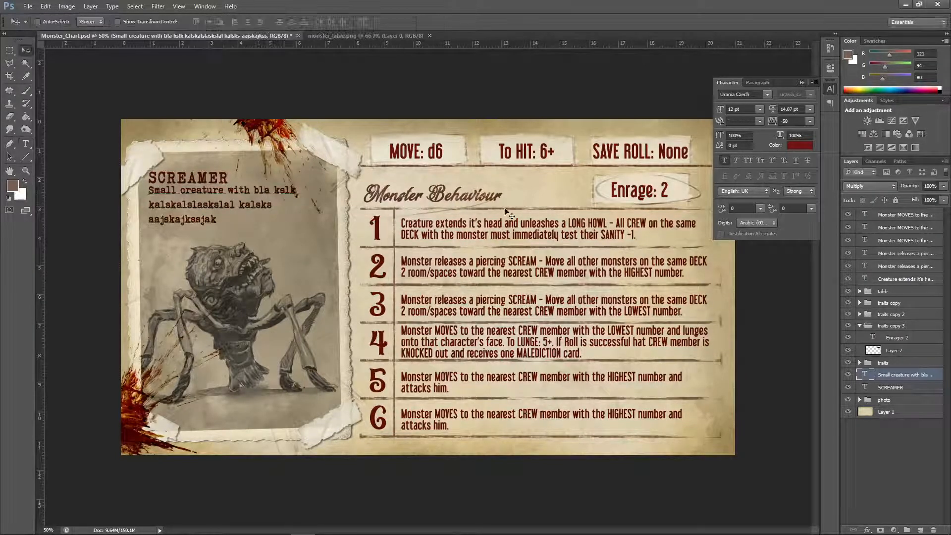
# Step: Set the leading of the creature description text to 12 pt
pyautogui.click(810, 109)
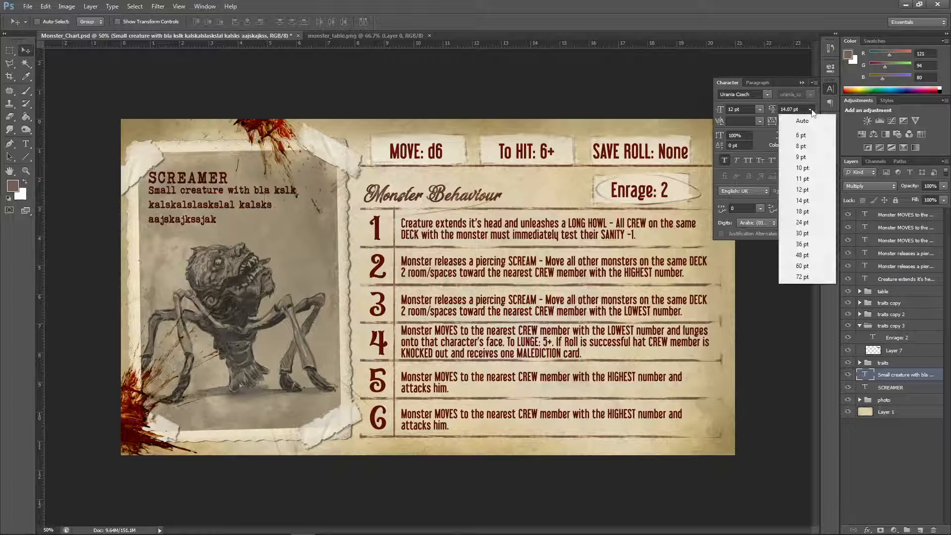
pyautogui.click(810, 188)
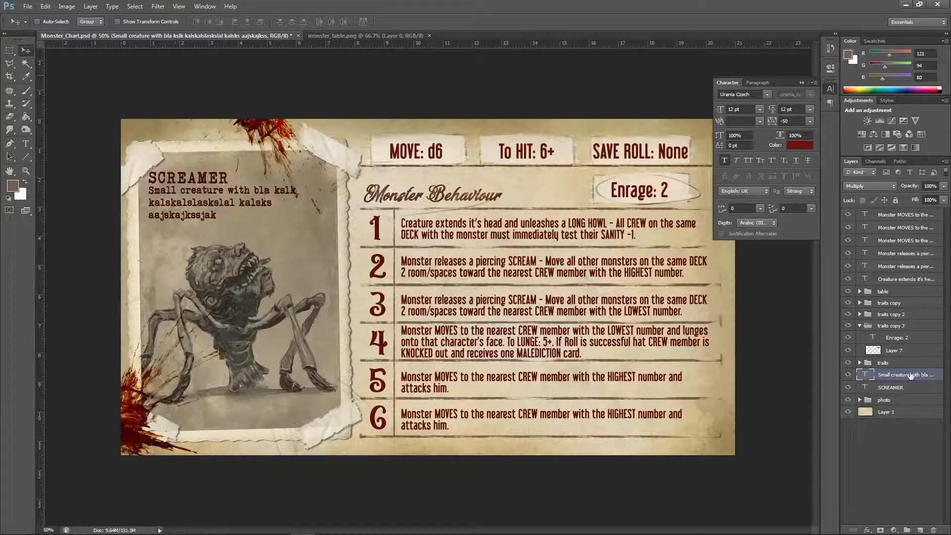
# Step: Rotate the SCREAMER title and its description together about 8.3° counterclockwise and shift them slightly up and left on the photo
pyautogui.keyDown('shift'); pyautogui.click(891, 387); pyautogui.keyUp('shift')
pyautogui.click(45, 6)
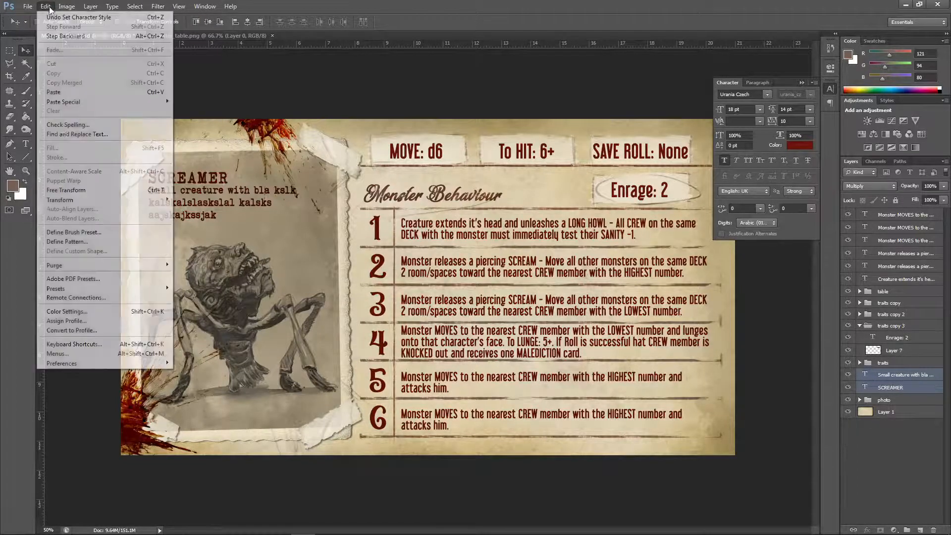
pyautogui.moveTo(70, 199)
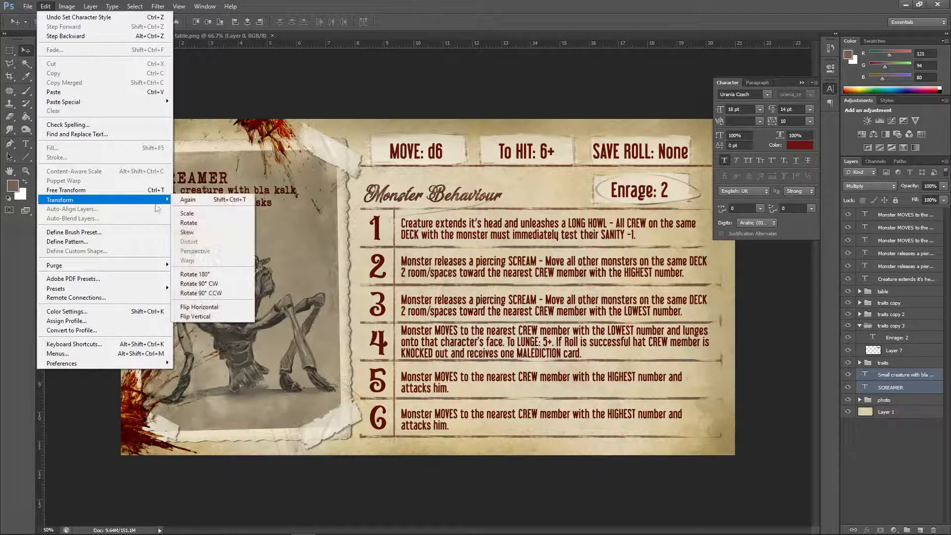
pyautogui.click(213, 221)
pyautogui.moveTo(297, 250); pyautogui.dragTo(322, 232)
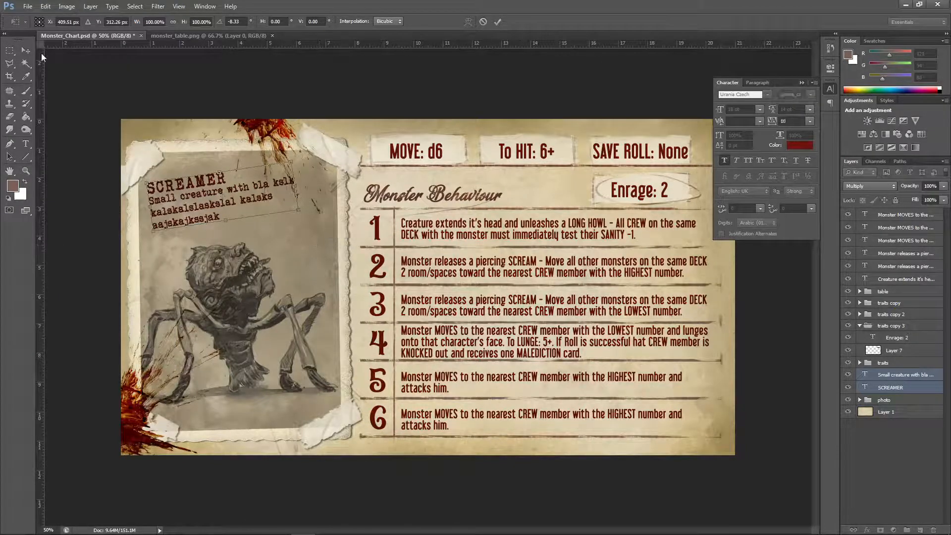
pyautogui.click(26, 50)
pyautogui.press('Return')
pyautogui.moveTo(210, 205)
pyautogui.mouseDown()
pyautogui.moveTo(198, 213)
pyautogui.moveTo(208, 201)
pyautogui.mouseUp()
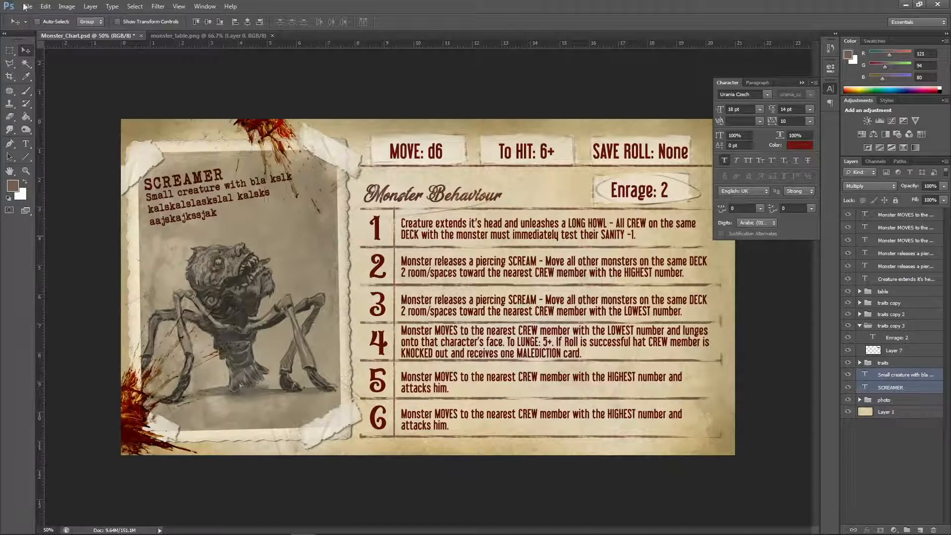
# Step: Rotate the title and description together about 4° clockwise to reduce their tilt
pyautogui.click(43, 7)
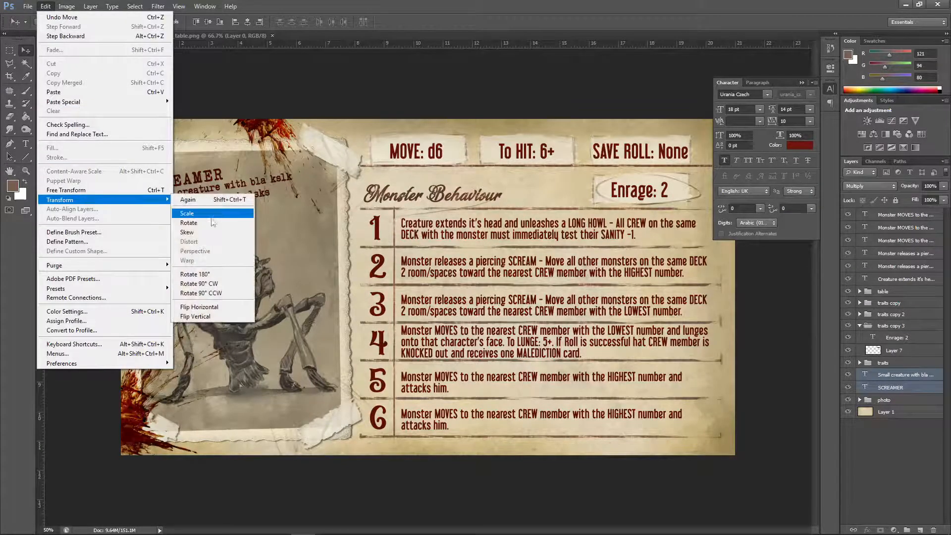
pyautogui.click(198, 212)
pyautogui.moveTo(321, 247); pyautogui.dragTo(342, 246)
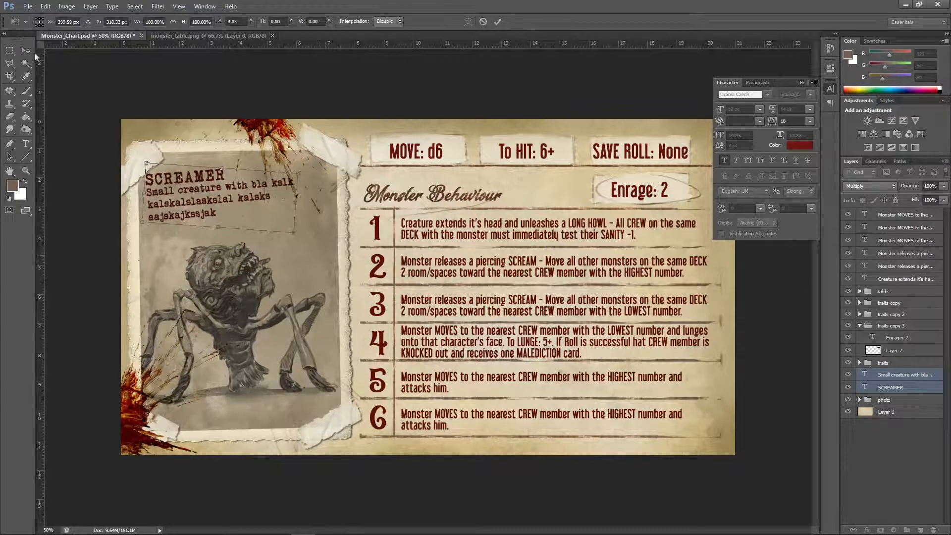
pyautogui.press('v')
pyautogui.click(449, 202)
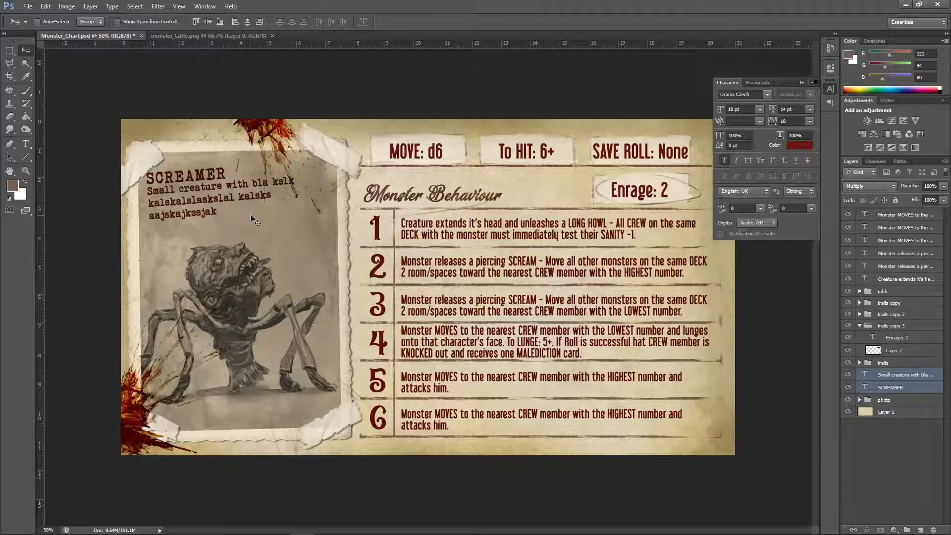
# Step: Save the monster chart document and collapse the character formatting settings
pyautogui.hotkey('ctrl', 's')
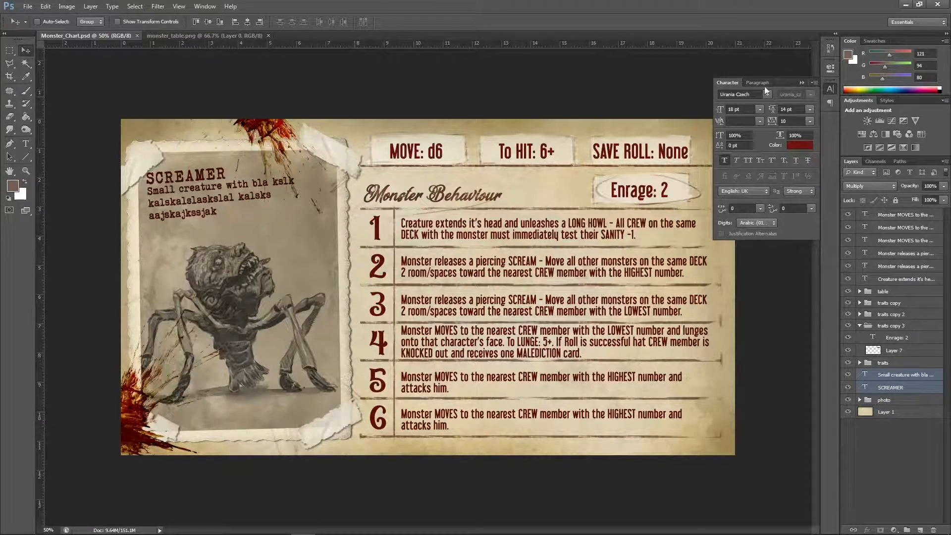
pyautogui.click(802, 83)
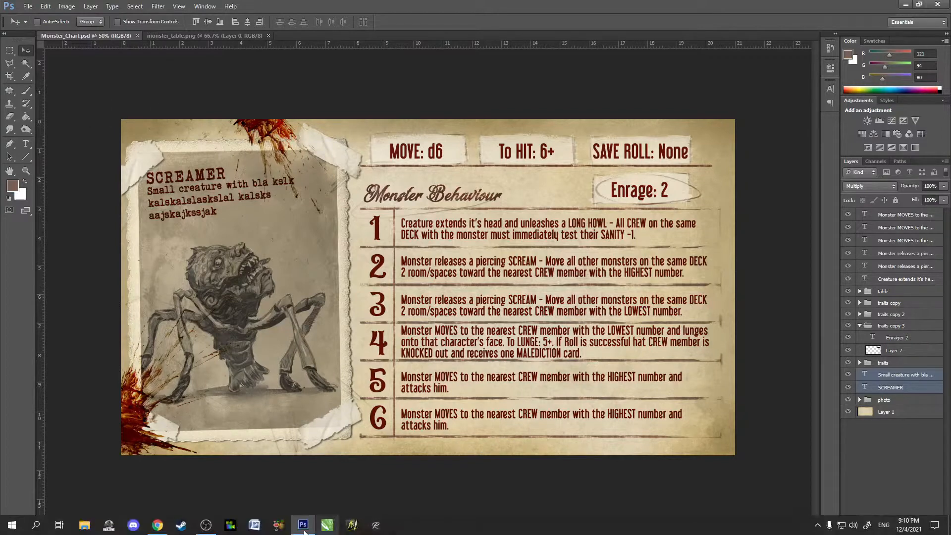
pyautogui.click(208, 528)
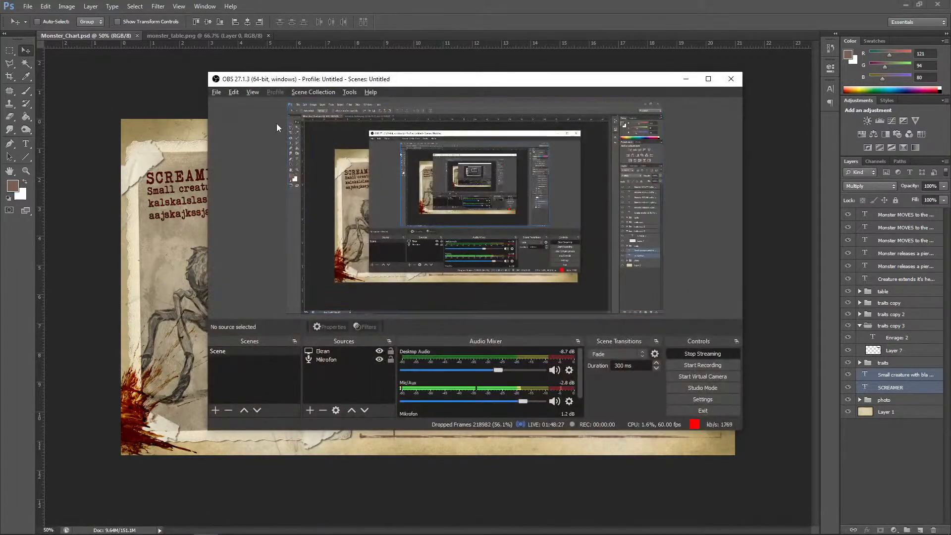